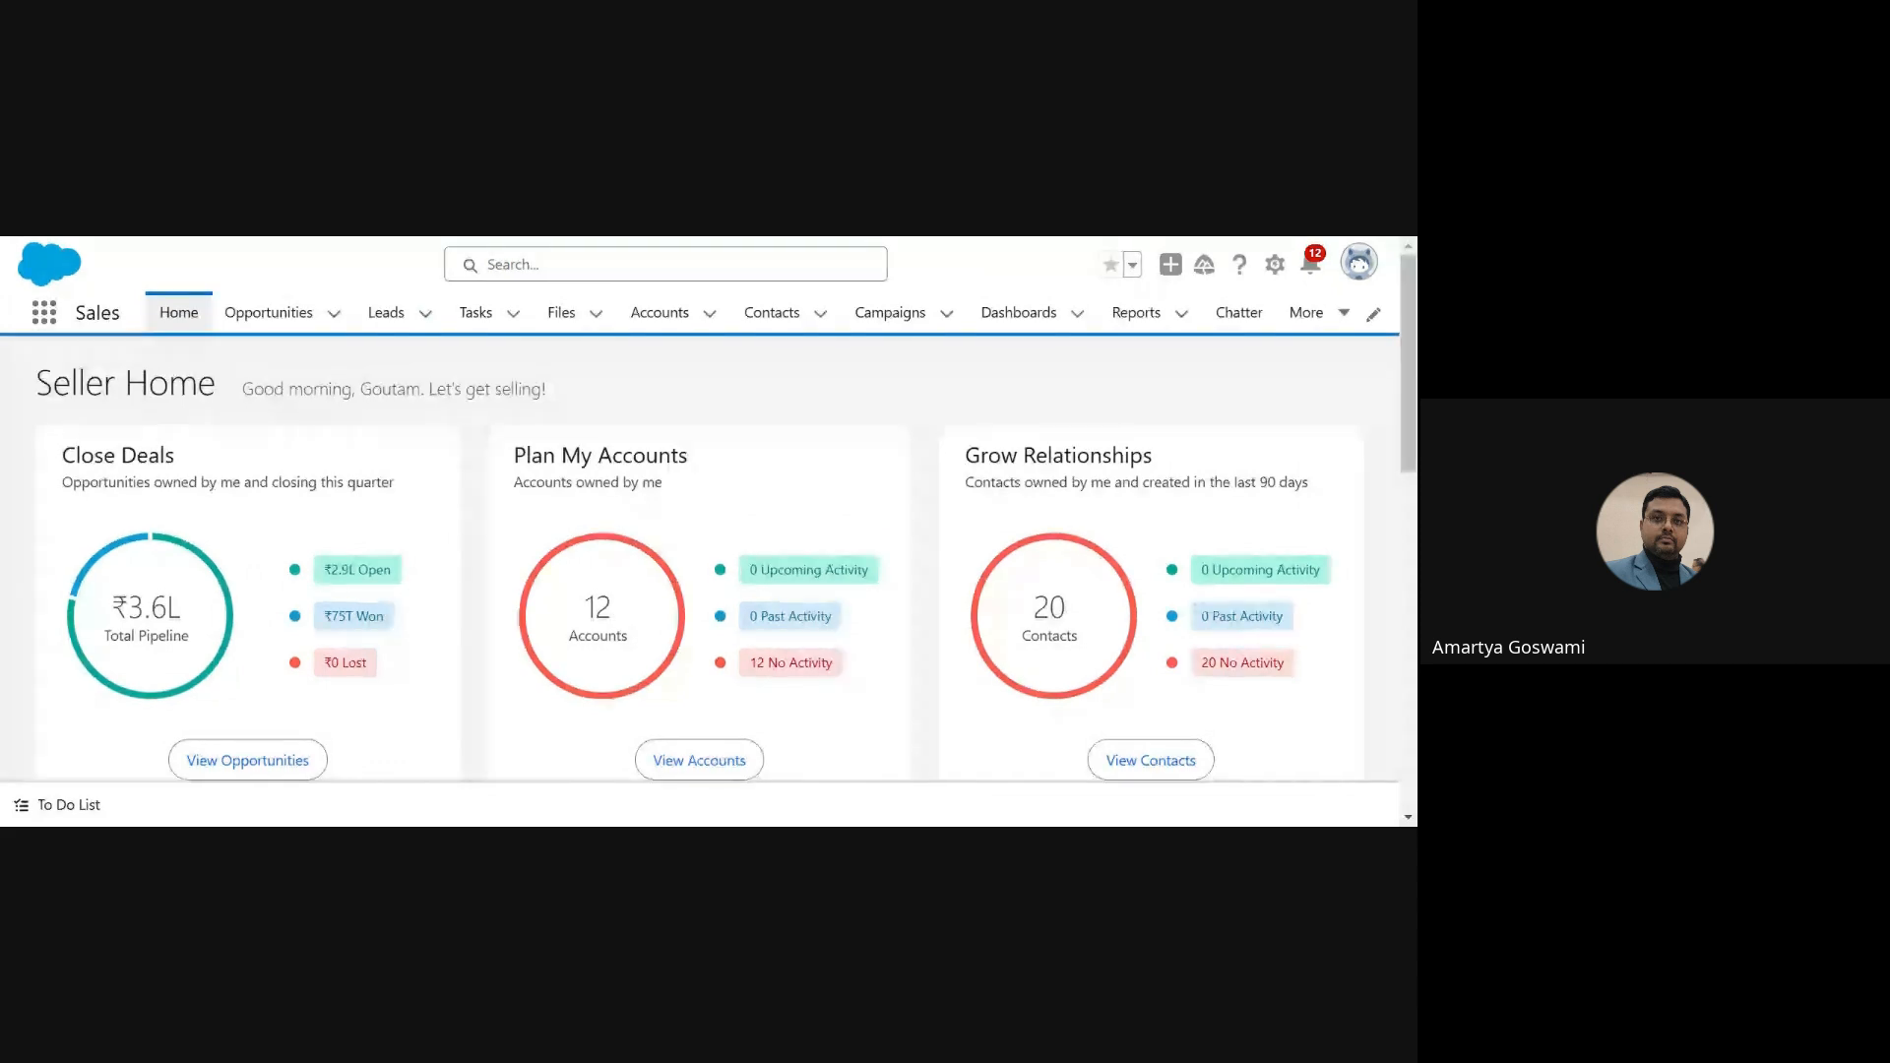
Step: Open the Leads list in the Sales app and look over the records under My Leads
left_click(426, 315)
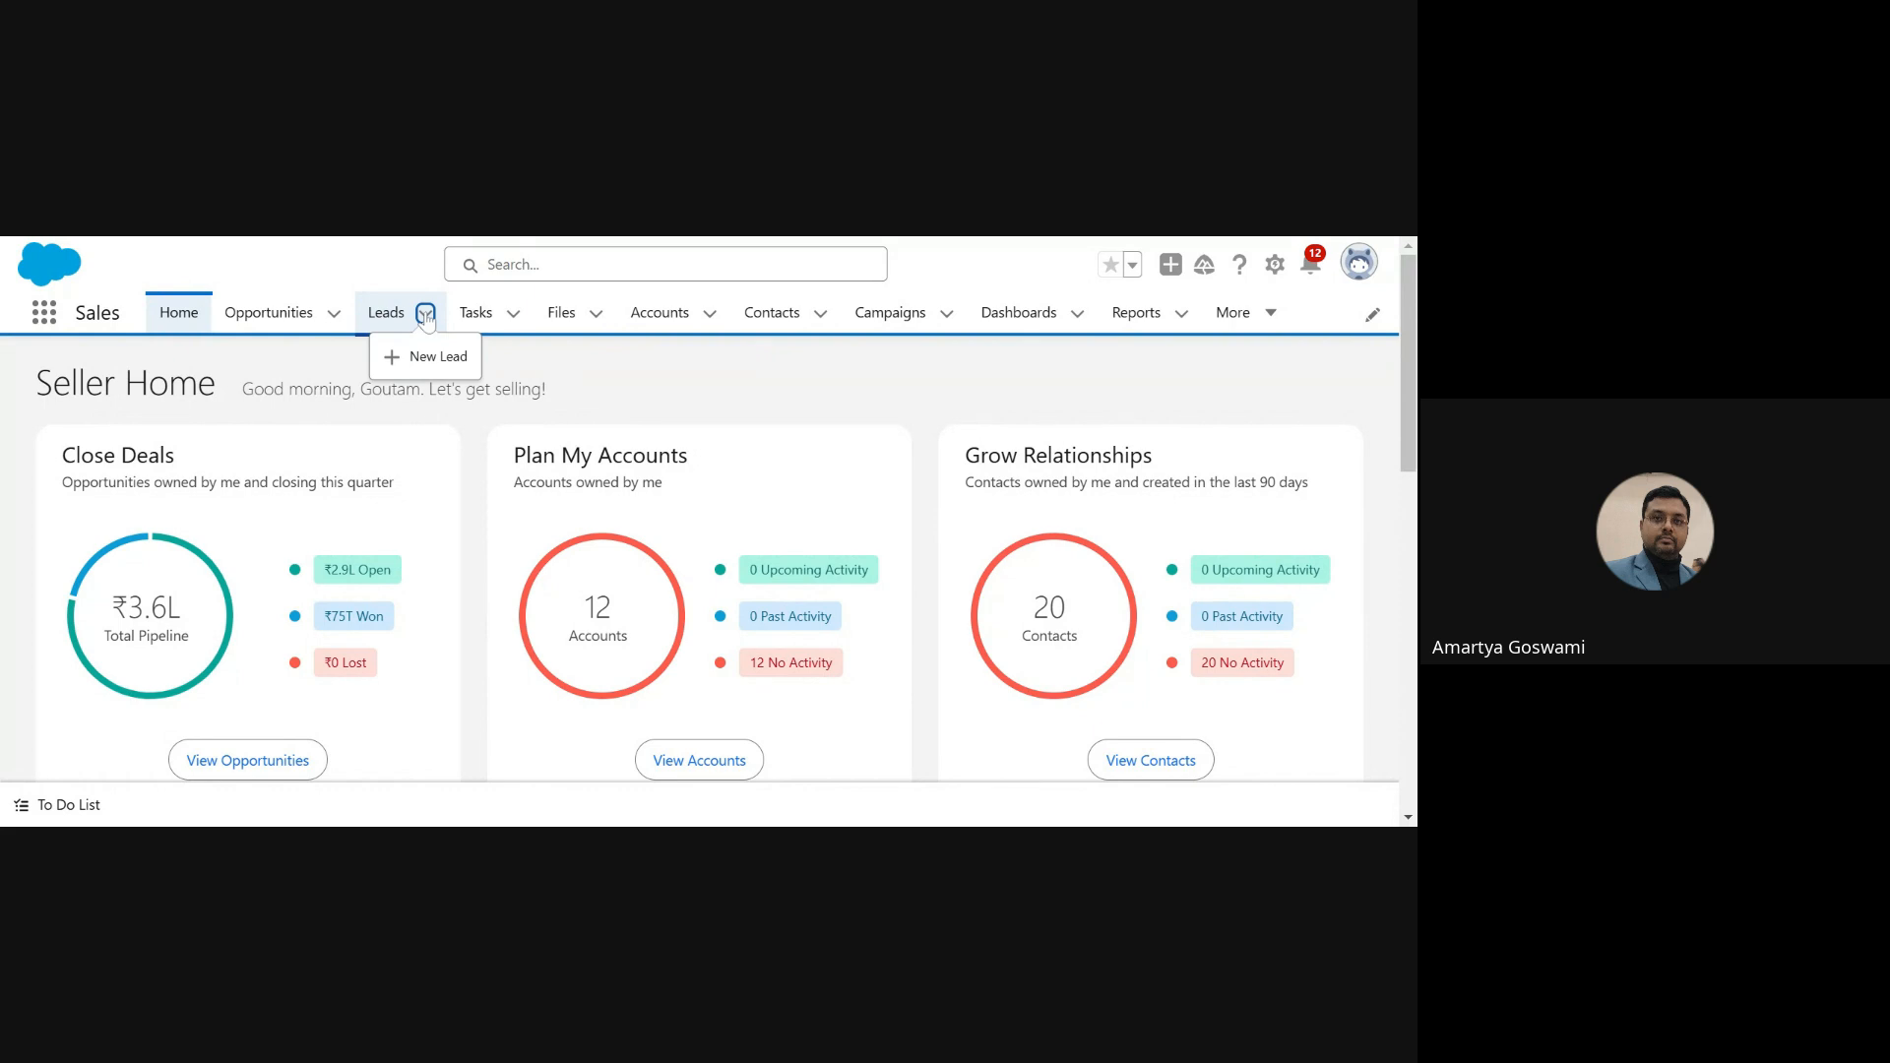
left_click(386, 313)
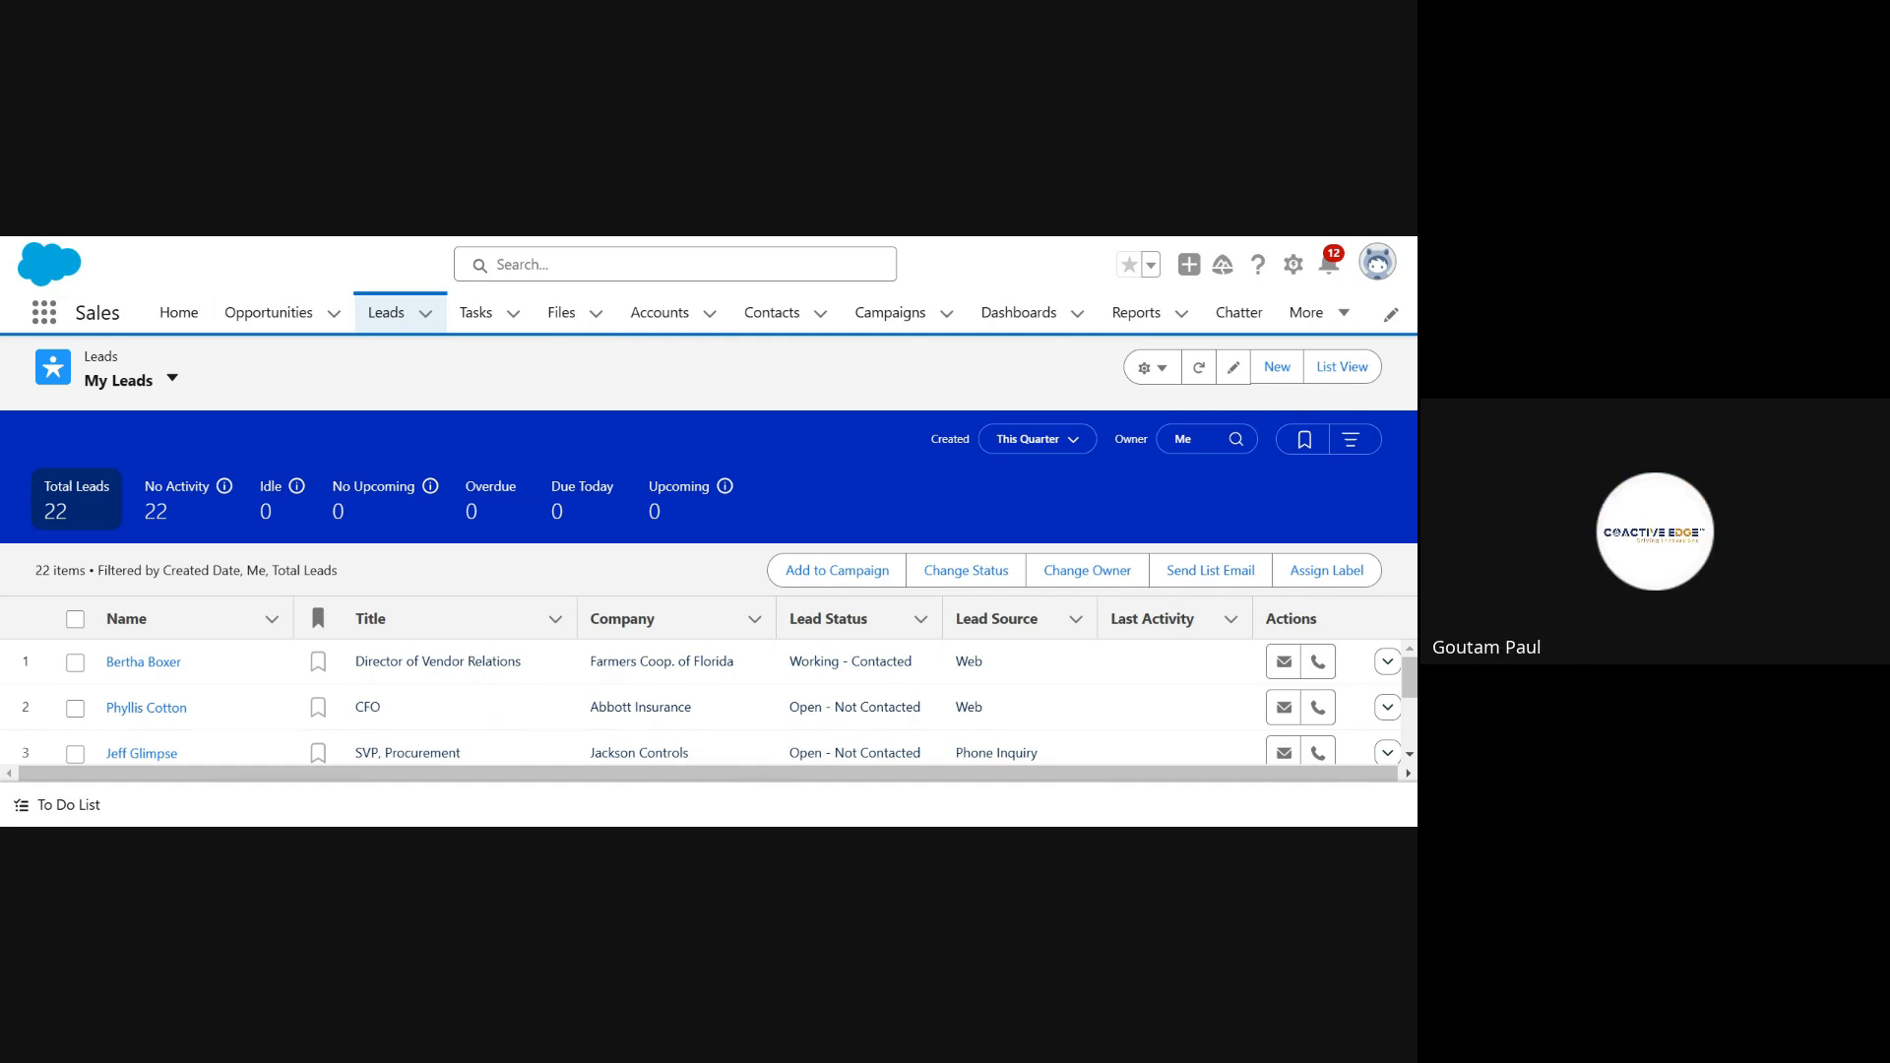
left_click_drag(1414, 478, 1415, 497)
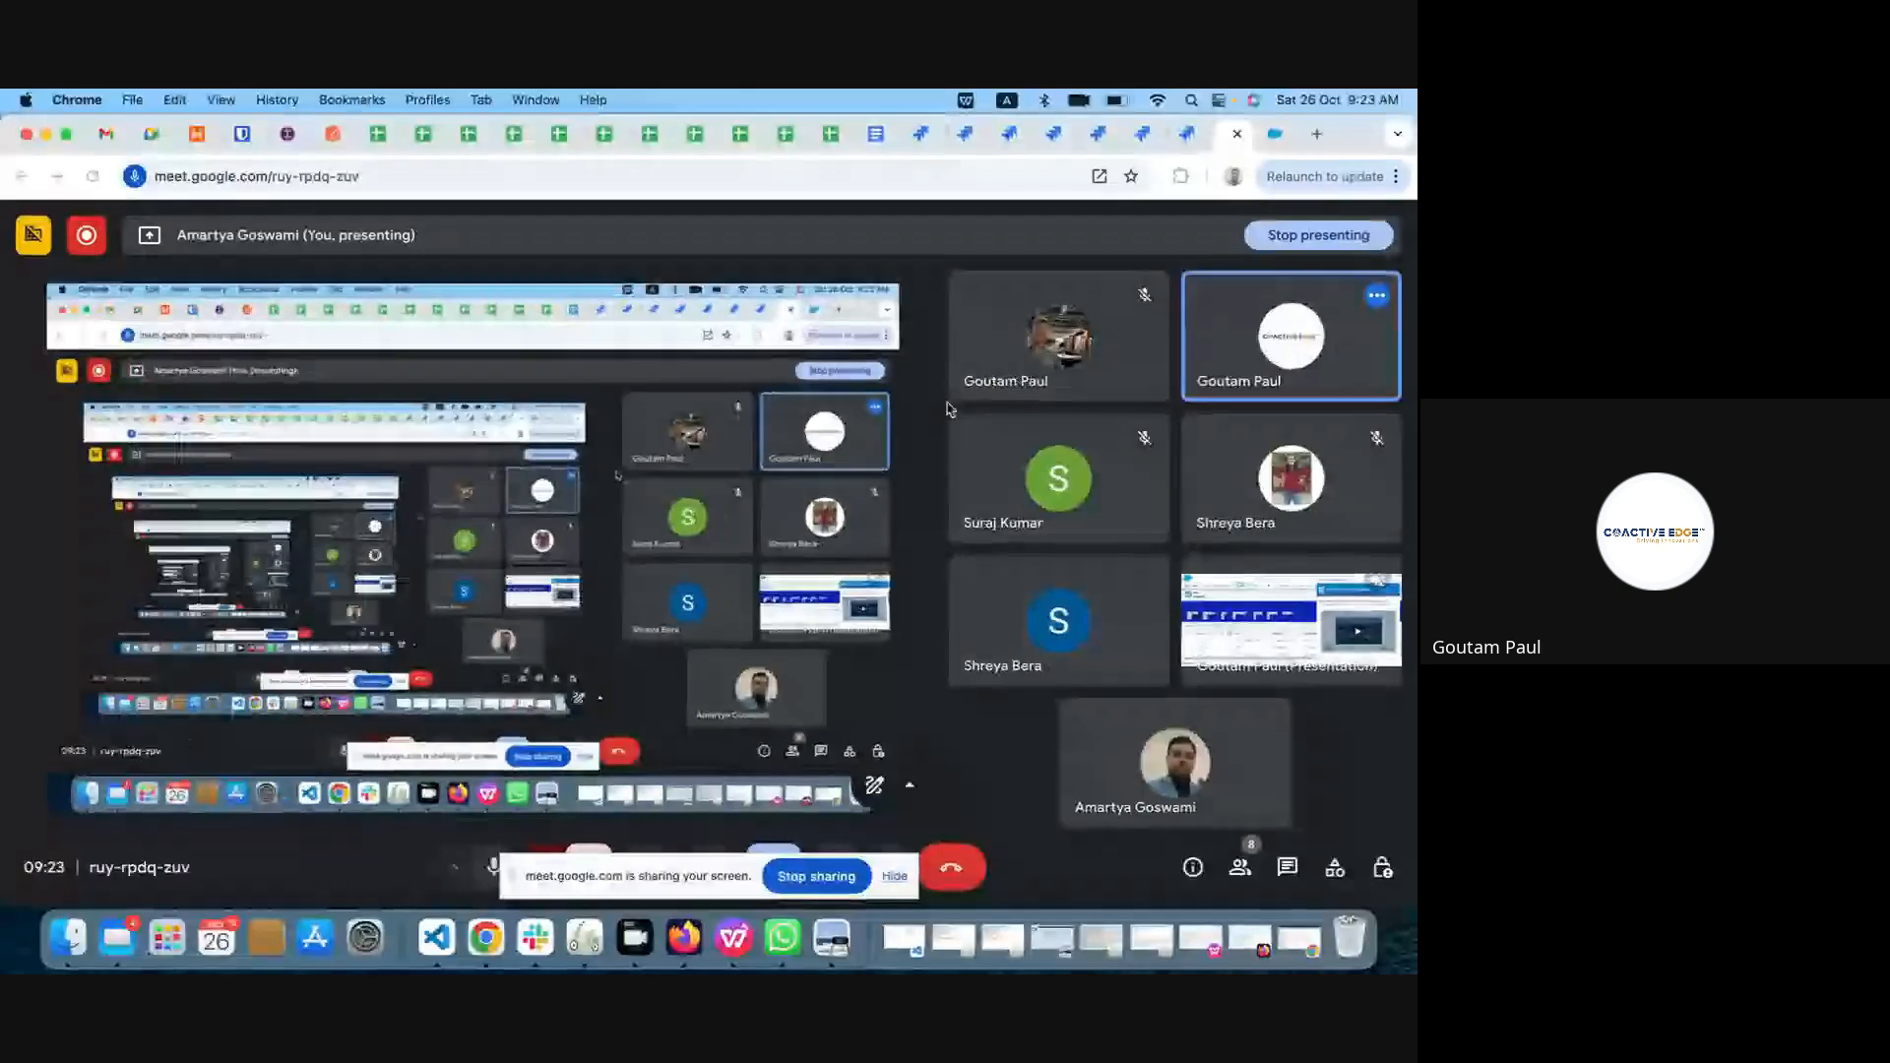
Step: Remove the other participant's screen presentation from the Google Meet call
right_click(1243, 648)
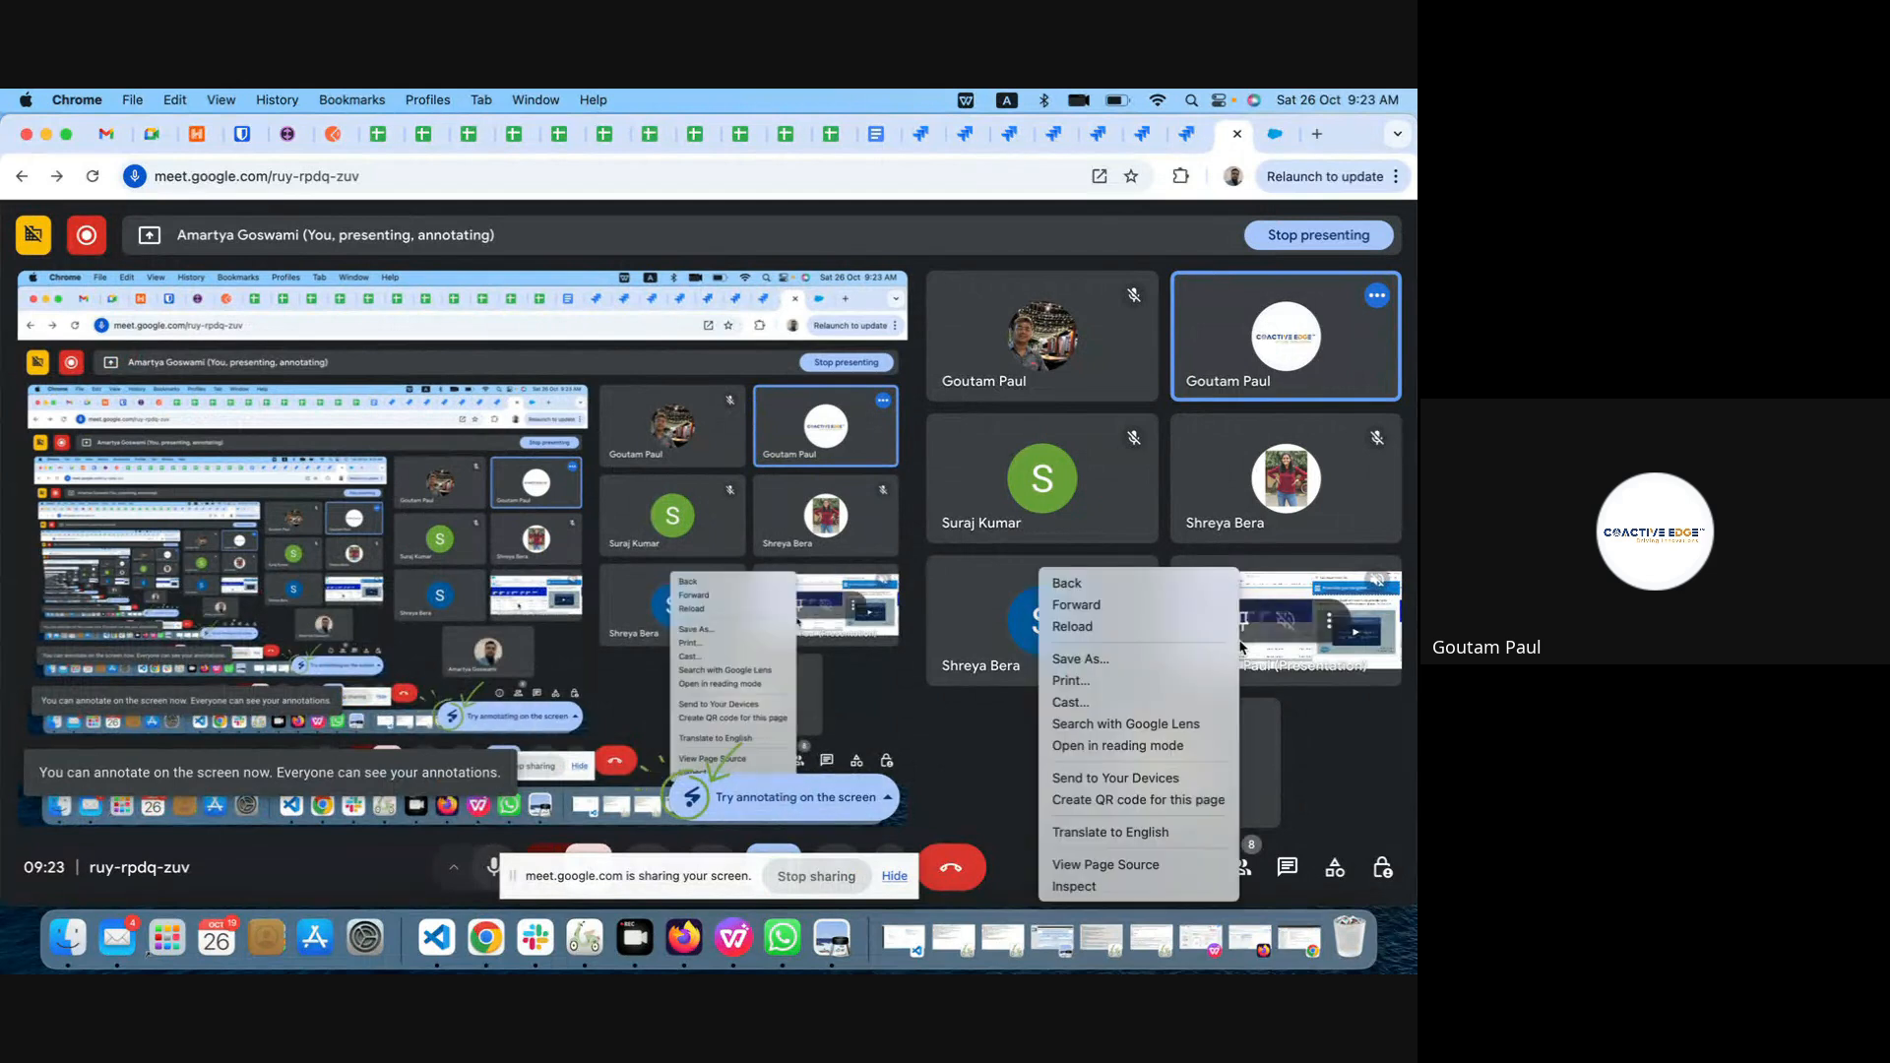
left_click(1328, 622)
left_click(1329, 621)
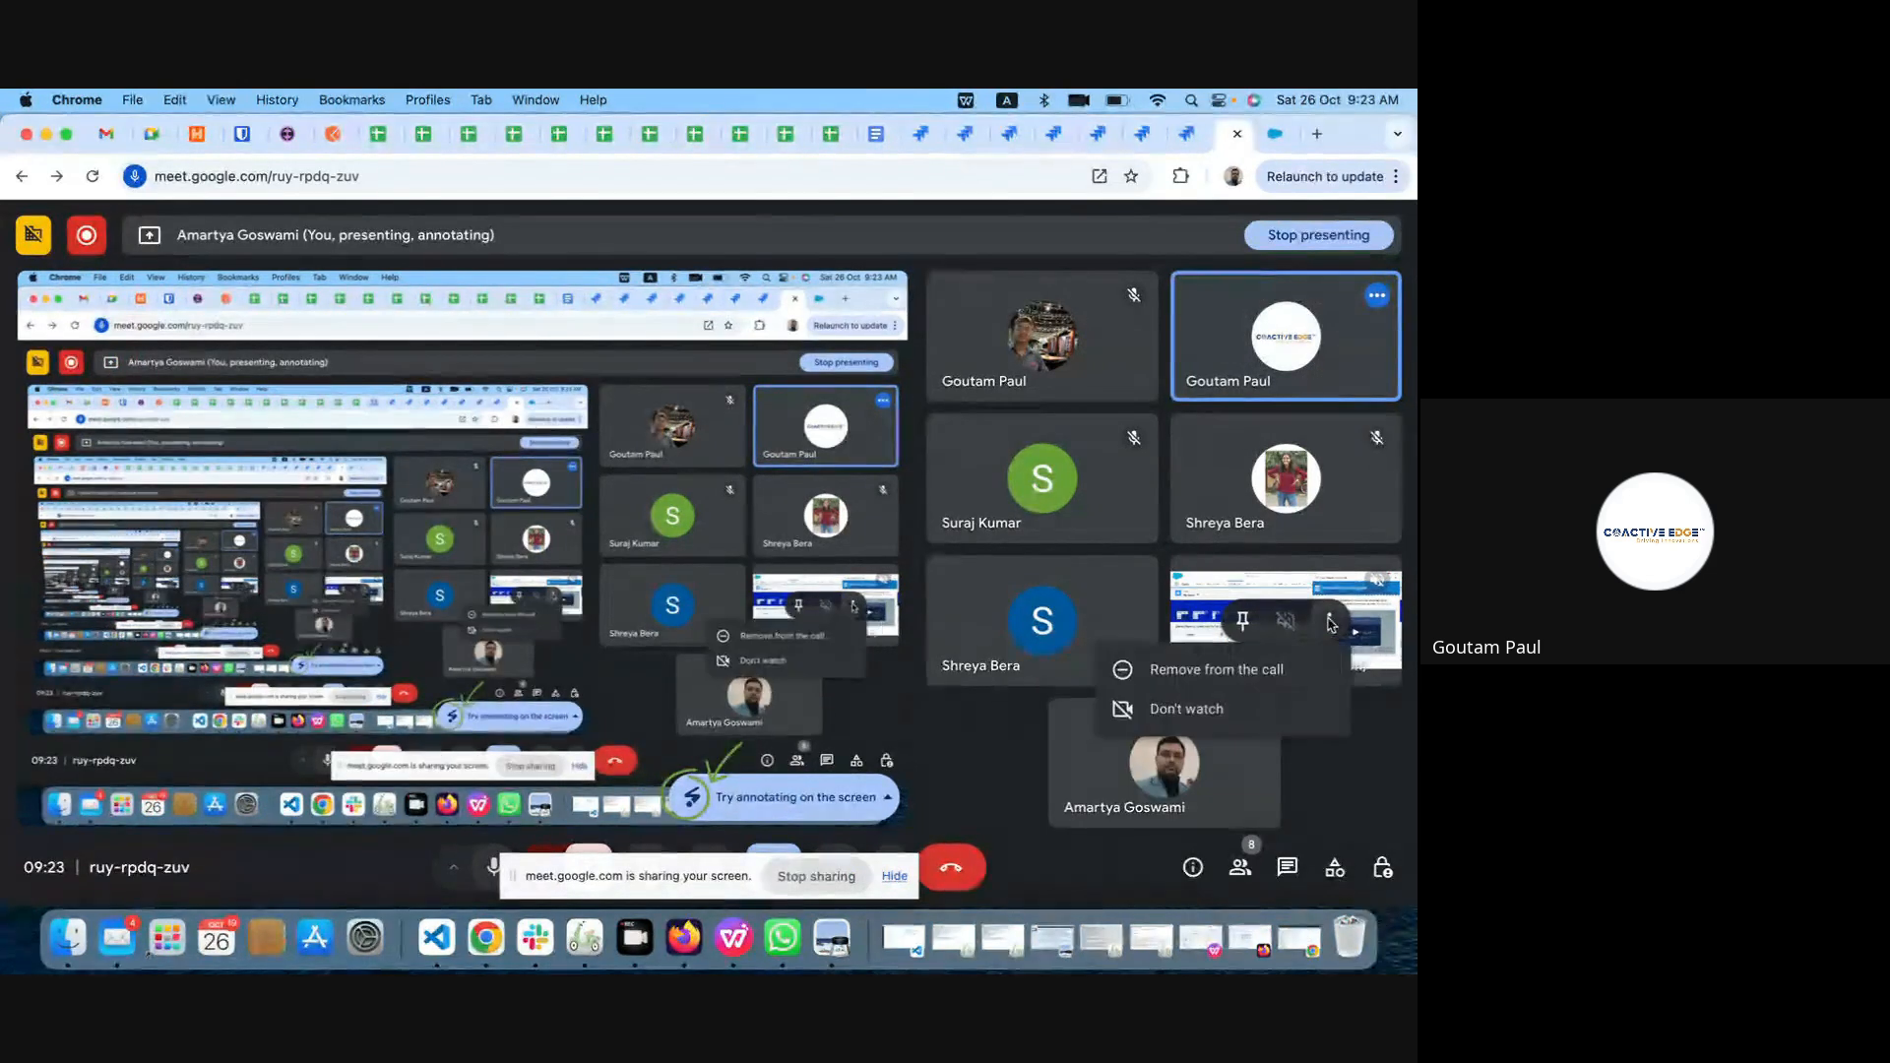
left_click(1248, 673)
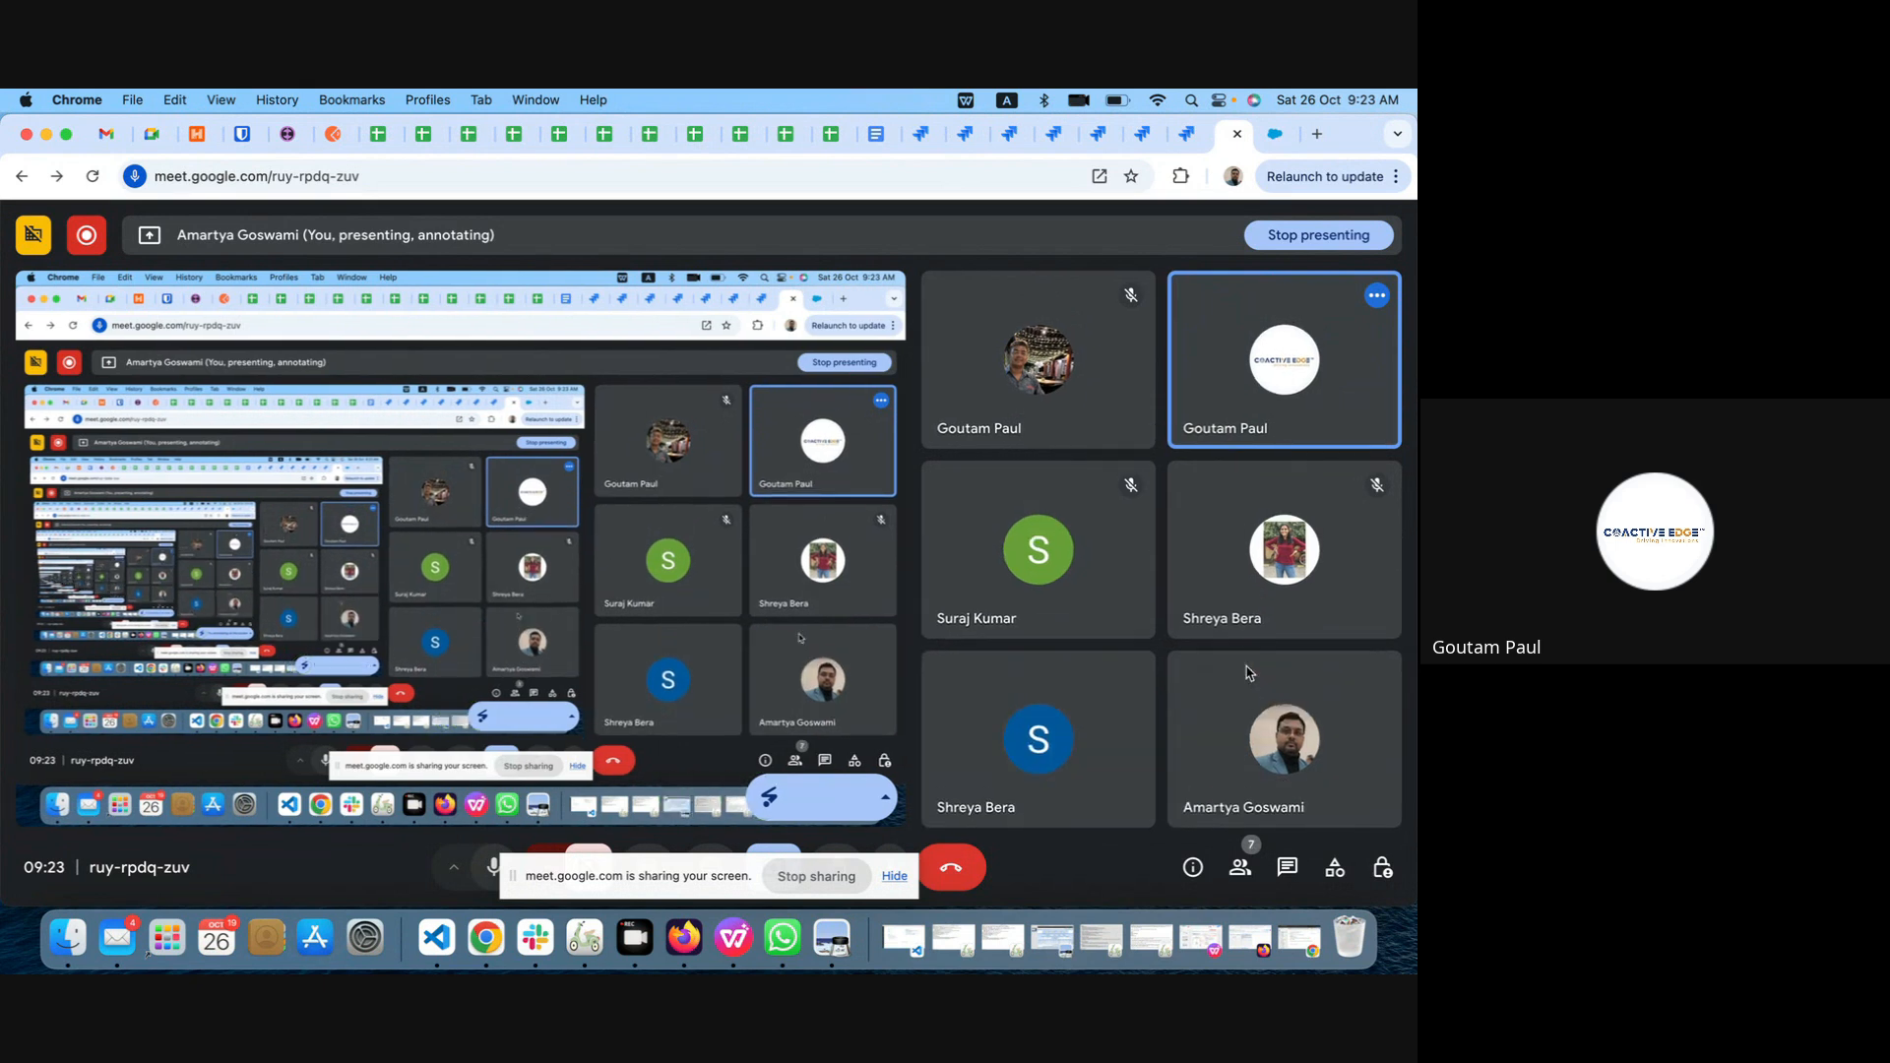
Step: Switch to Salesforce, find the Sales app by searching for "sales", and open its Leads list
left_click(1275, 133)
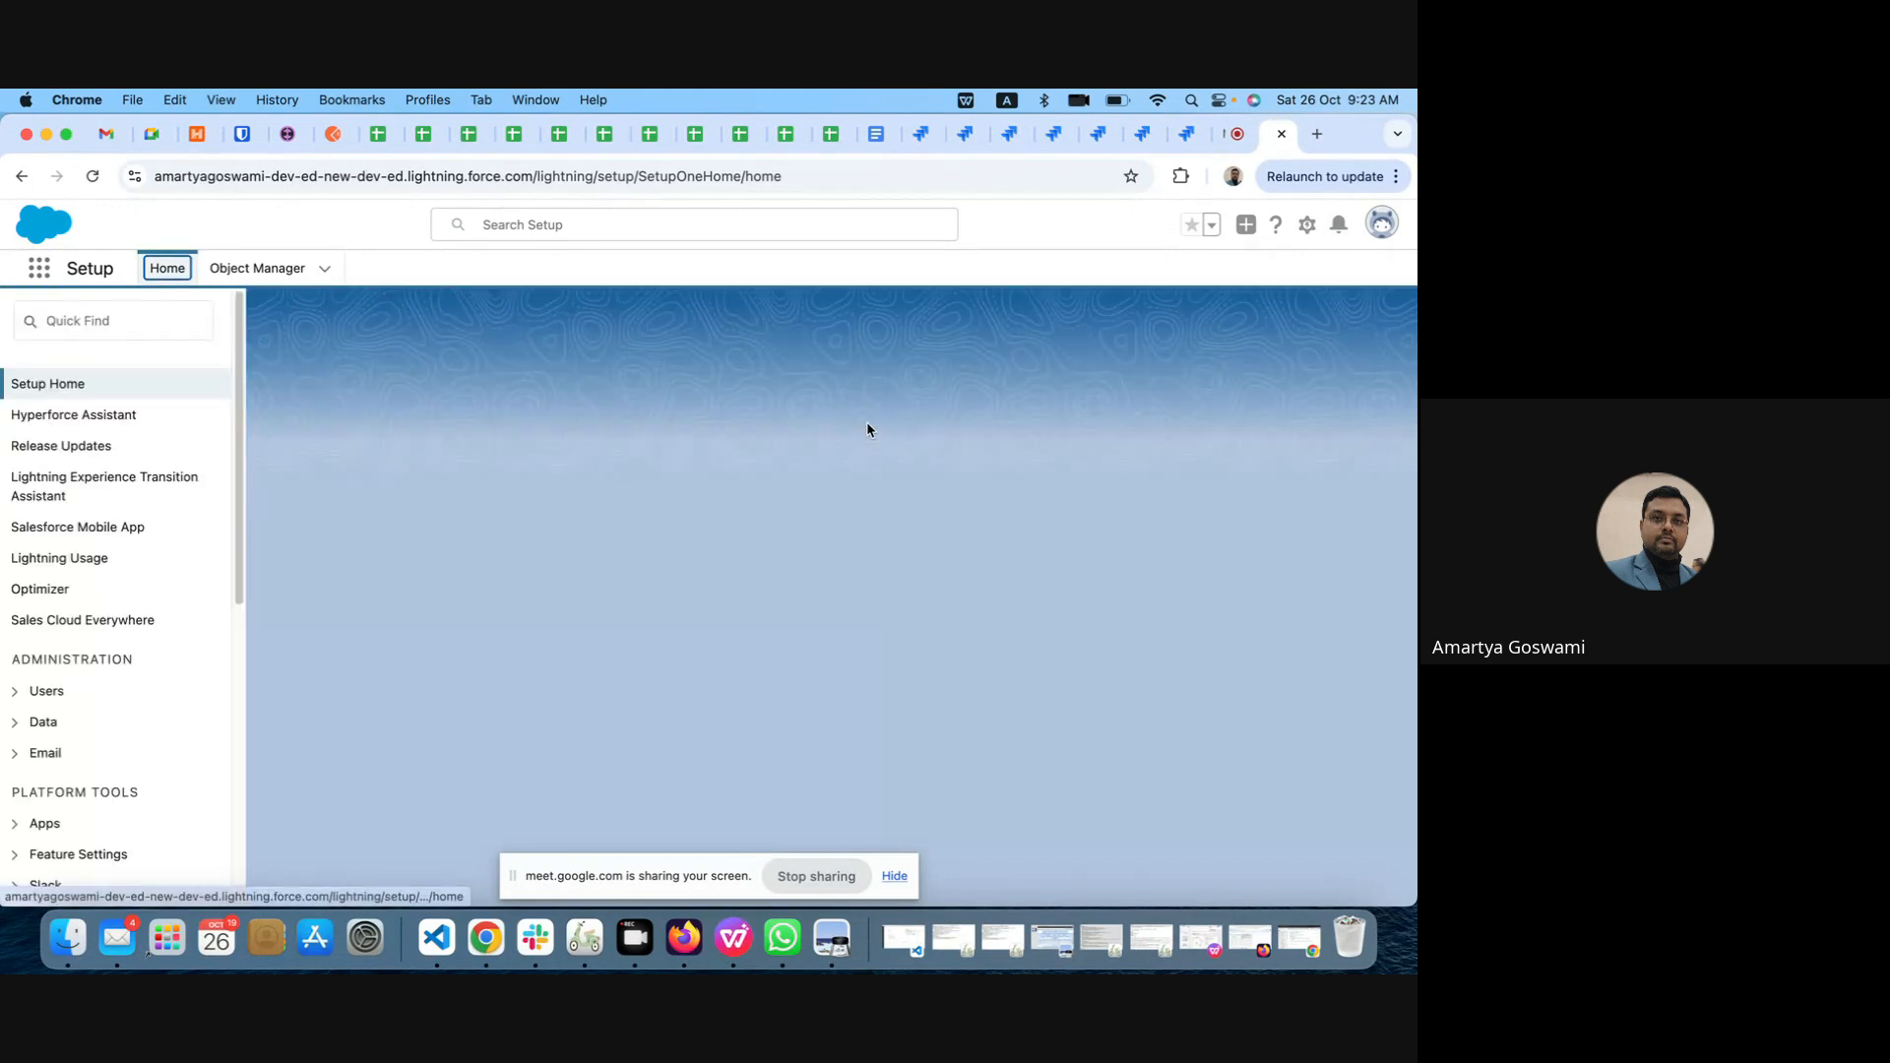
left_click(37, 269)
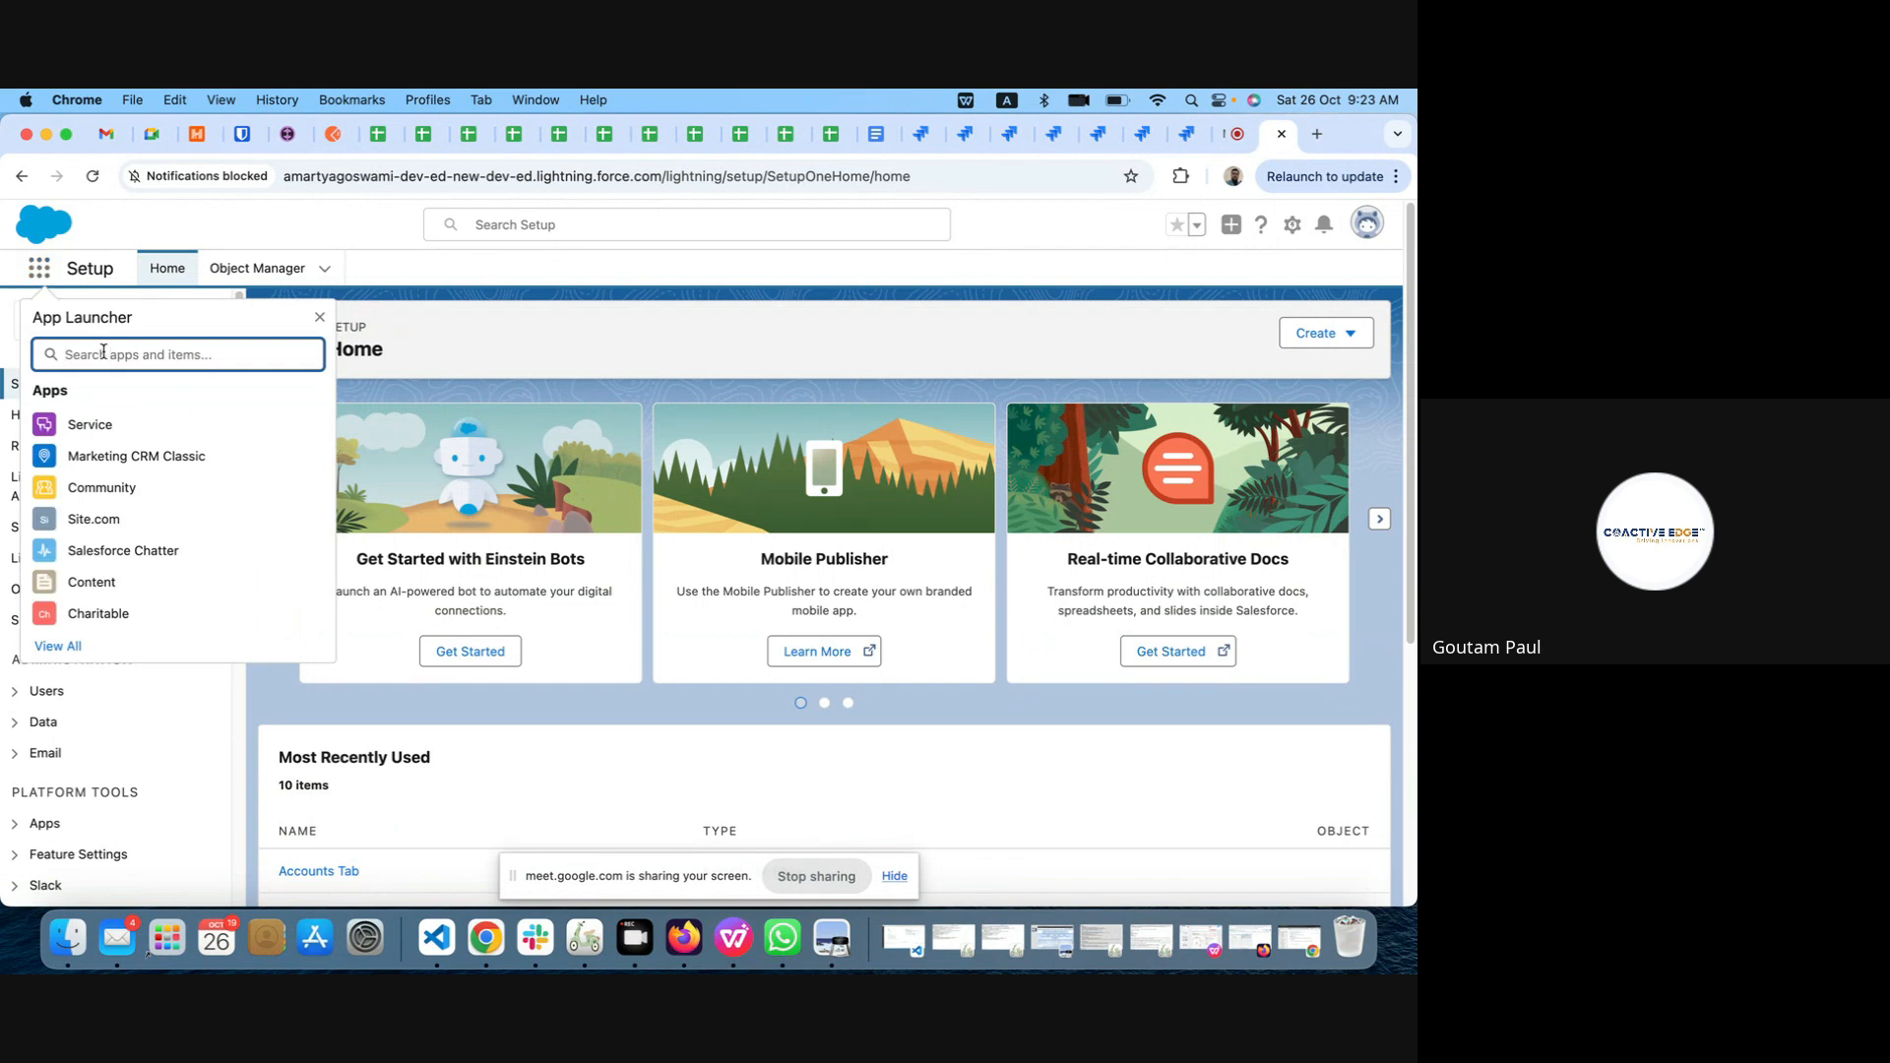
type("sales")
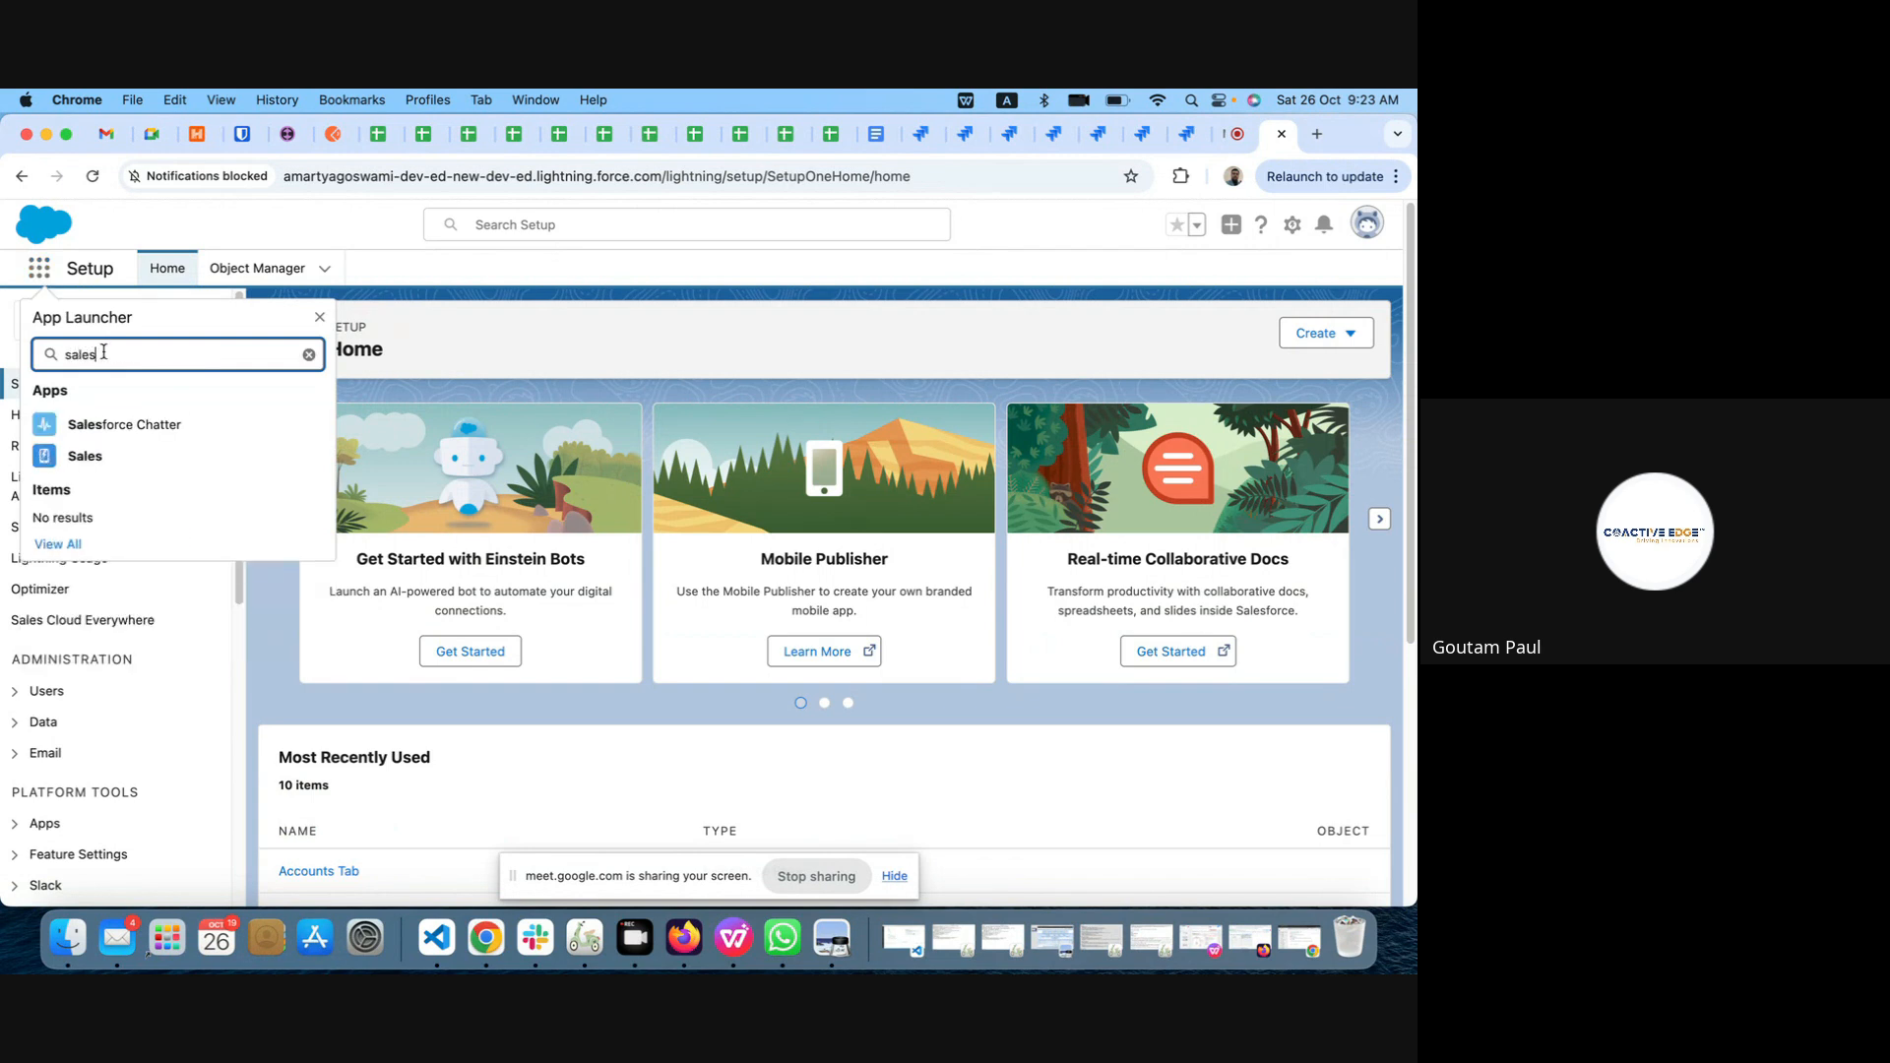
left_click(94, 460)
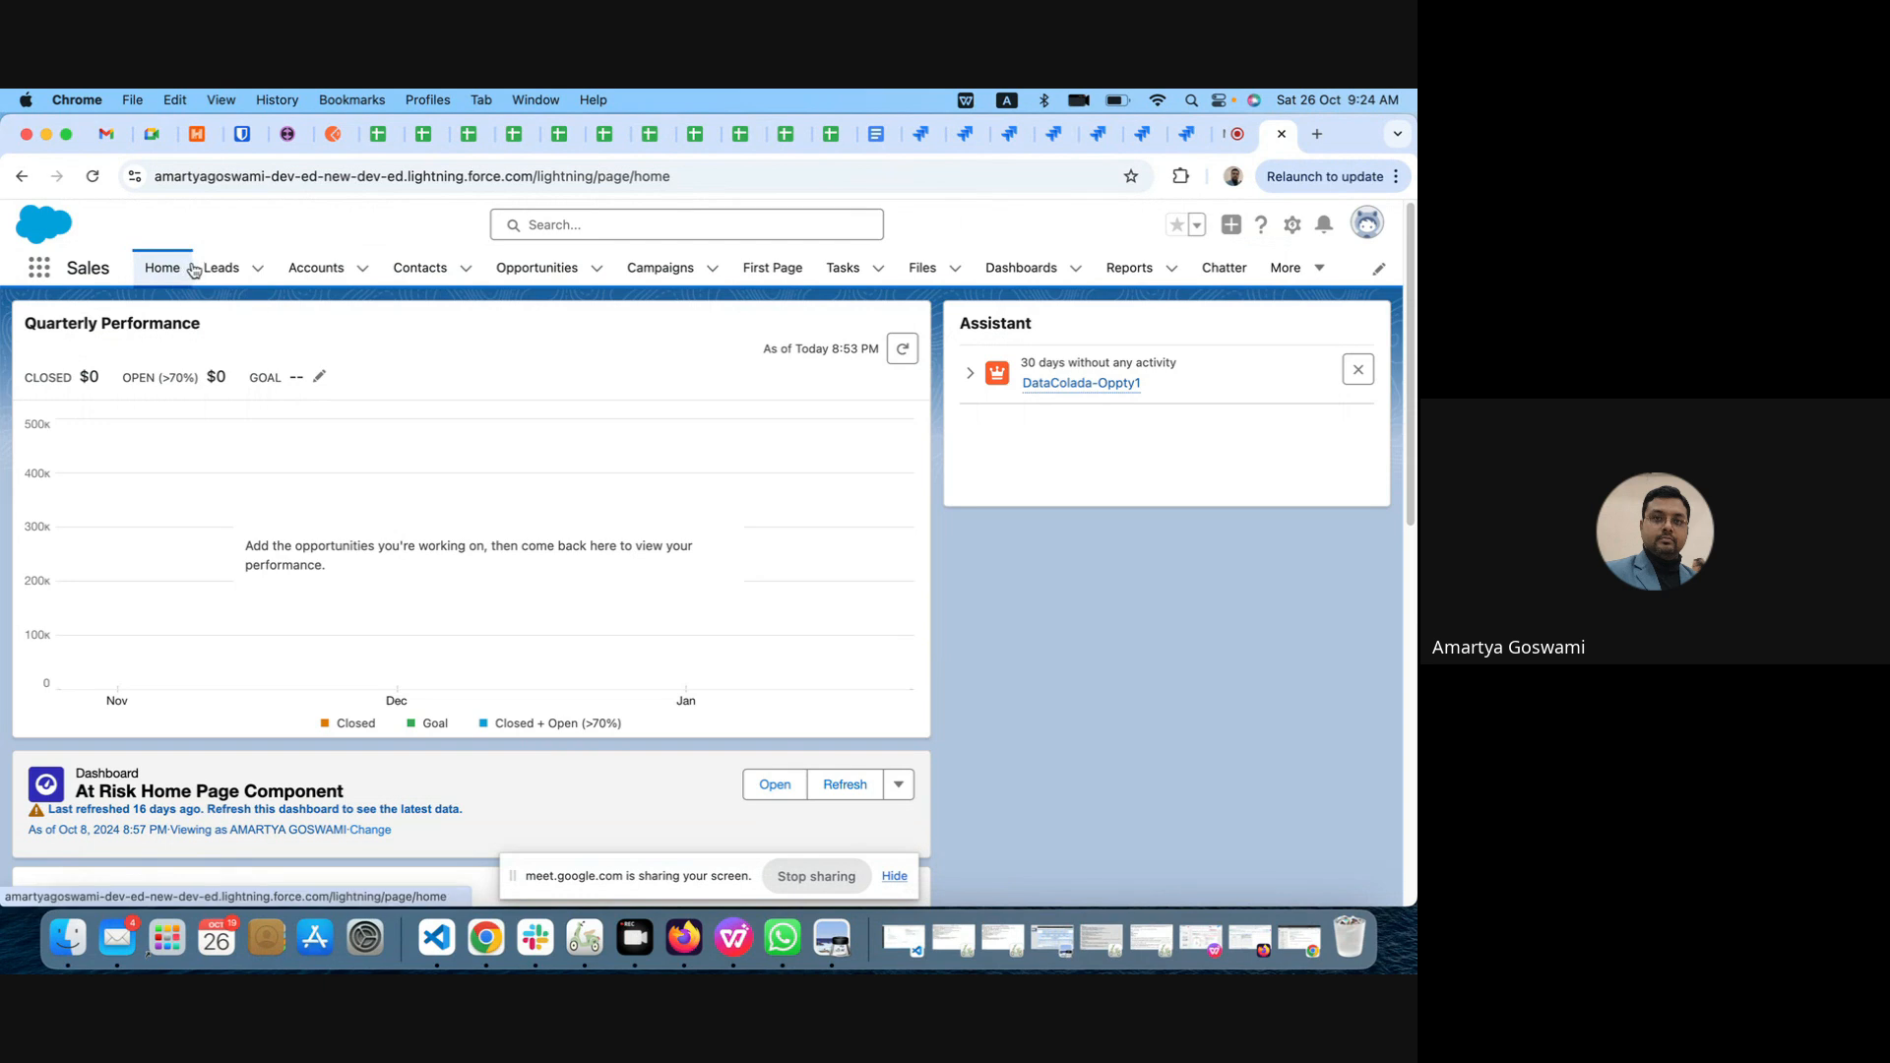
left_click(225, 270)
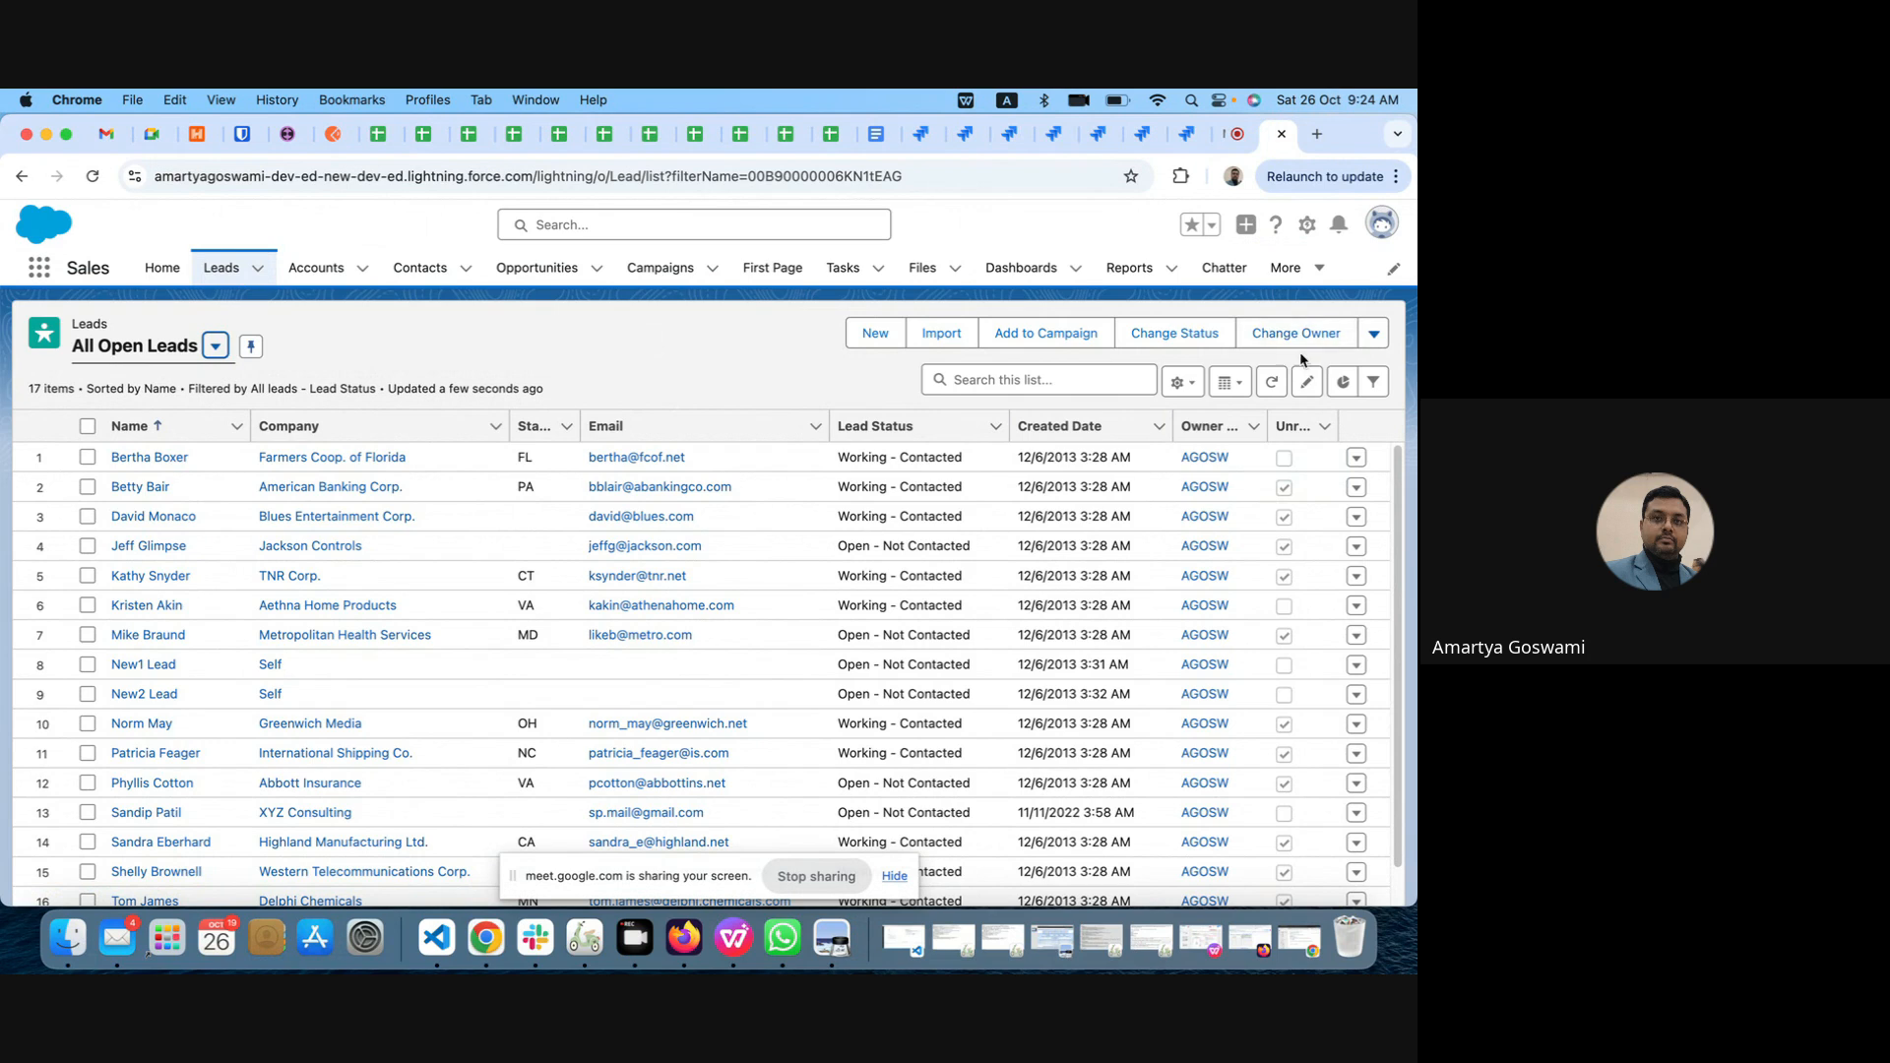
Step: Check the additional actions for All Open Leads, and preview the list as Kanban before returning it to Table display
left_click(1374, 335)
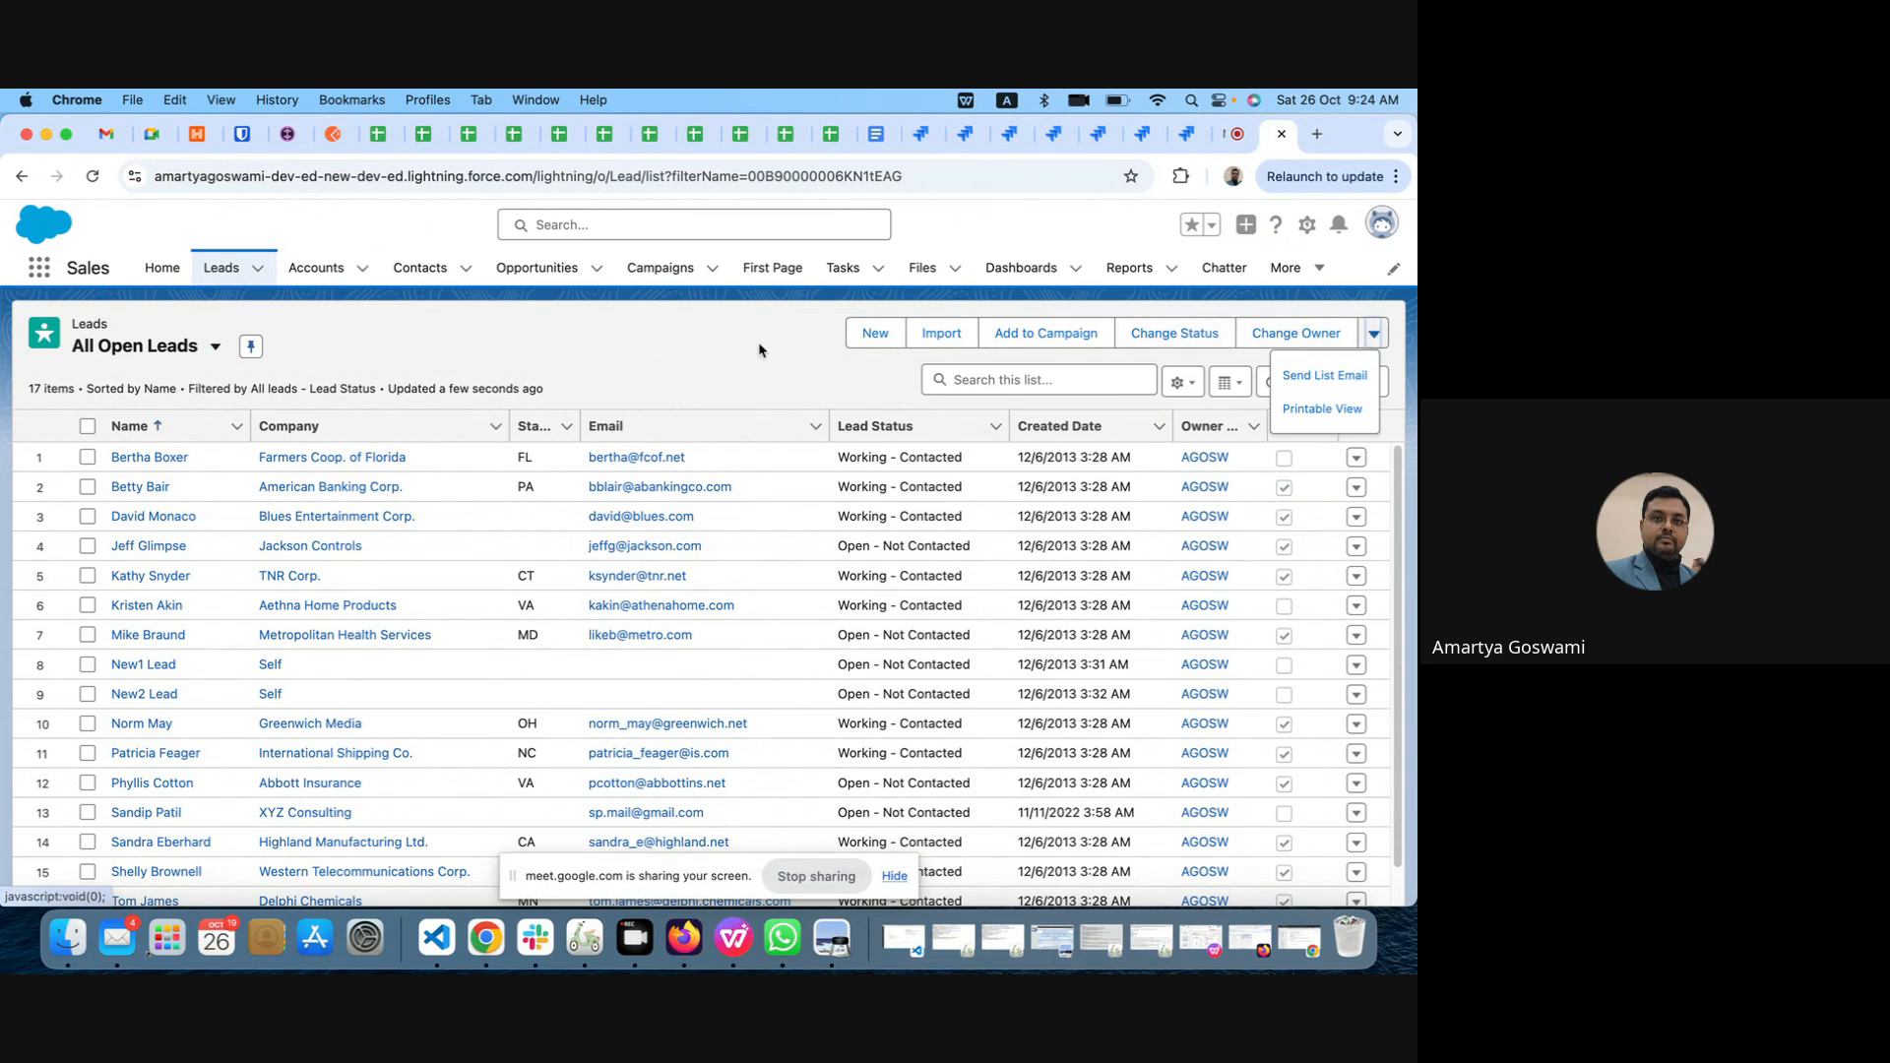
left_click(718, 348)
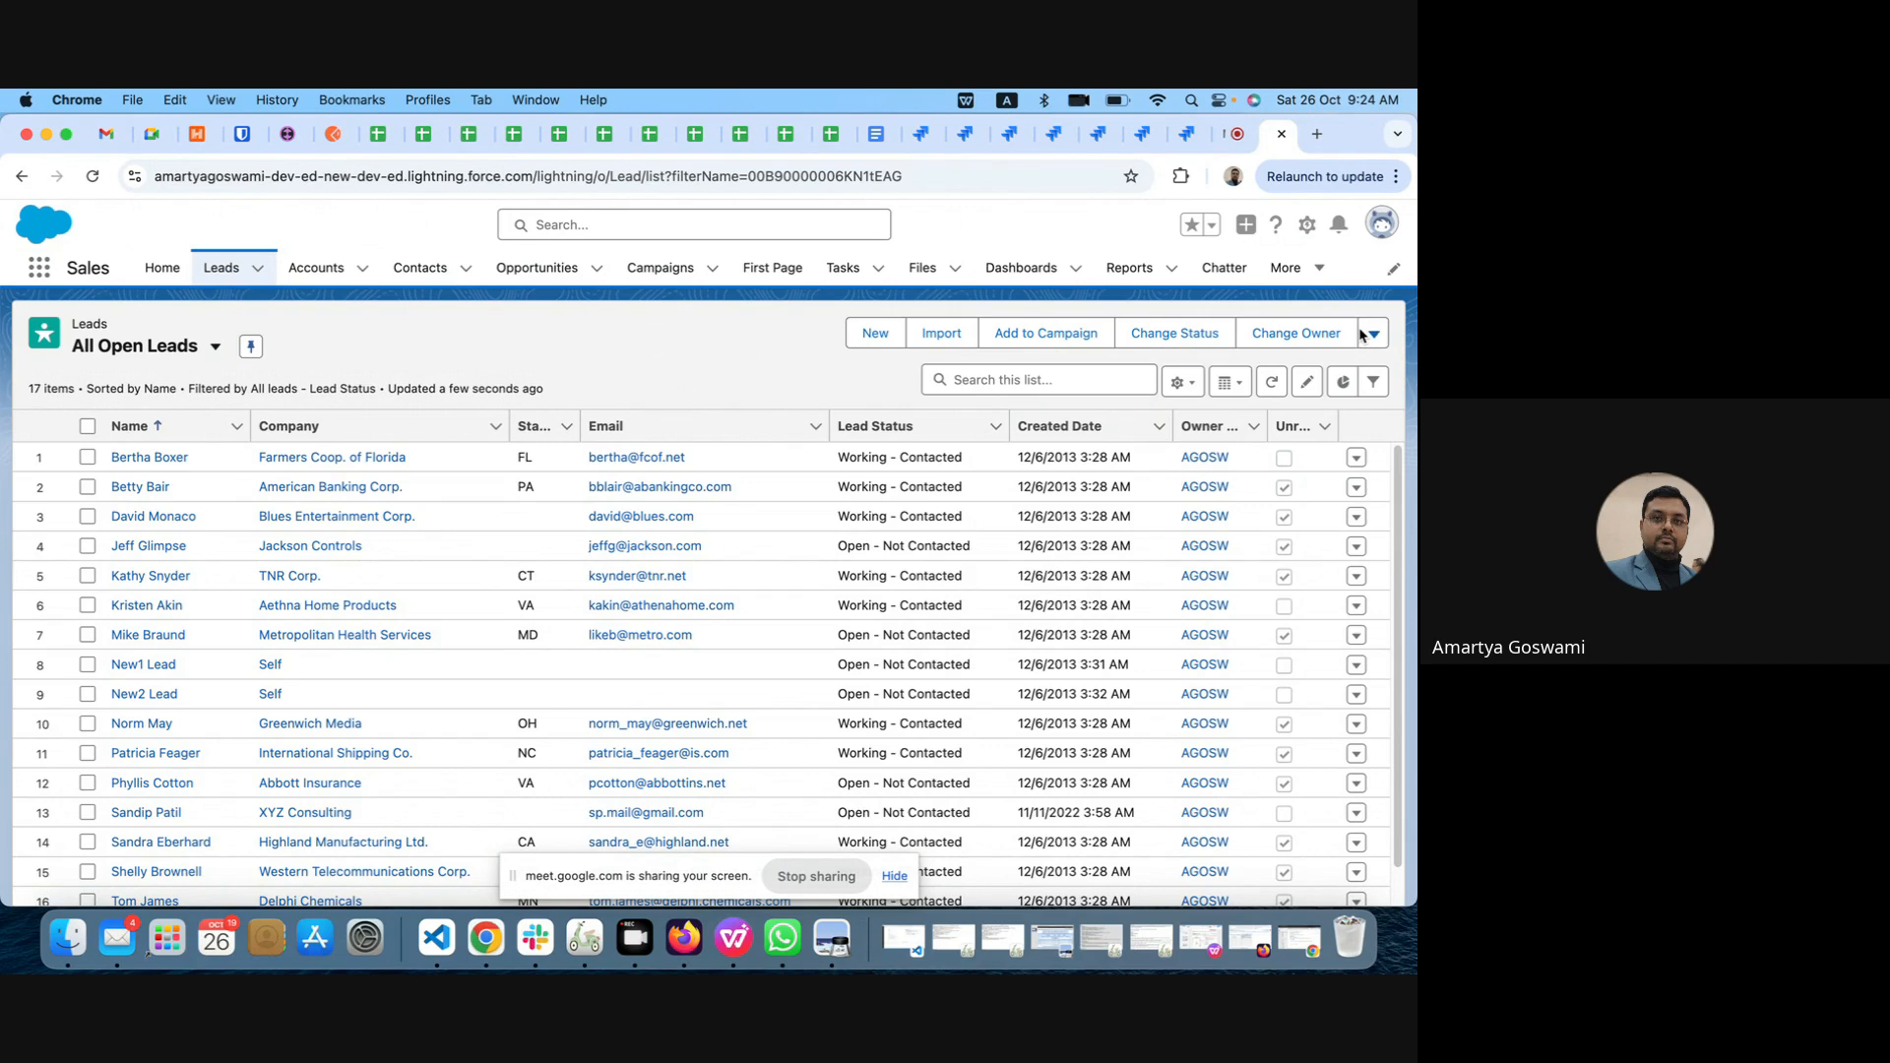
left_click(1237, 382)
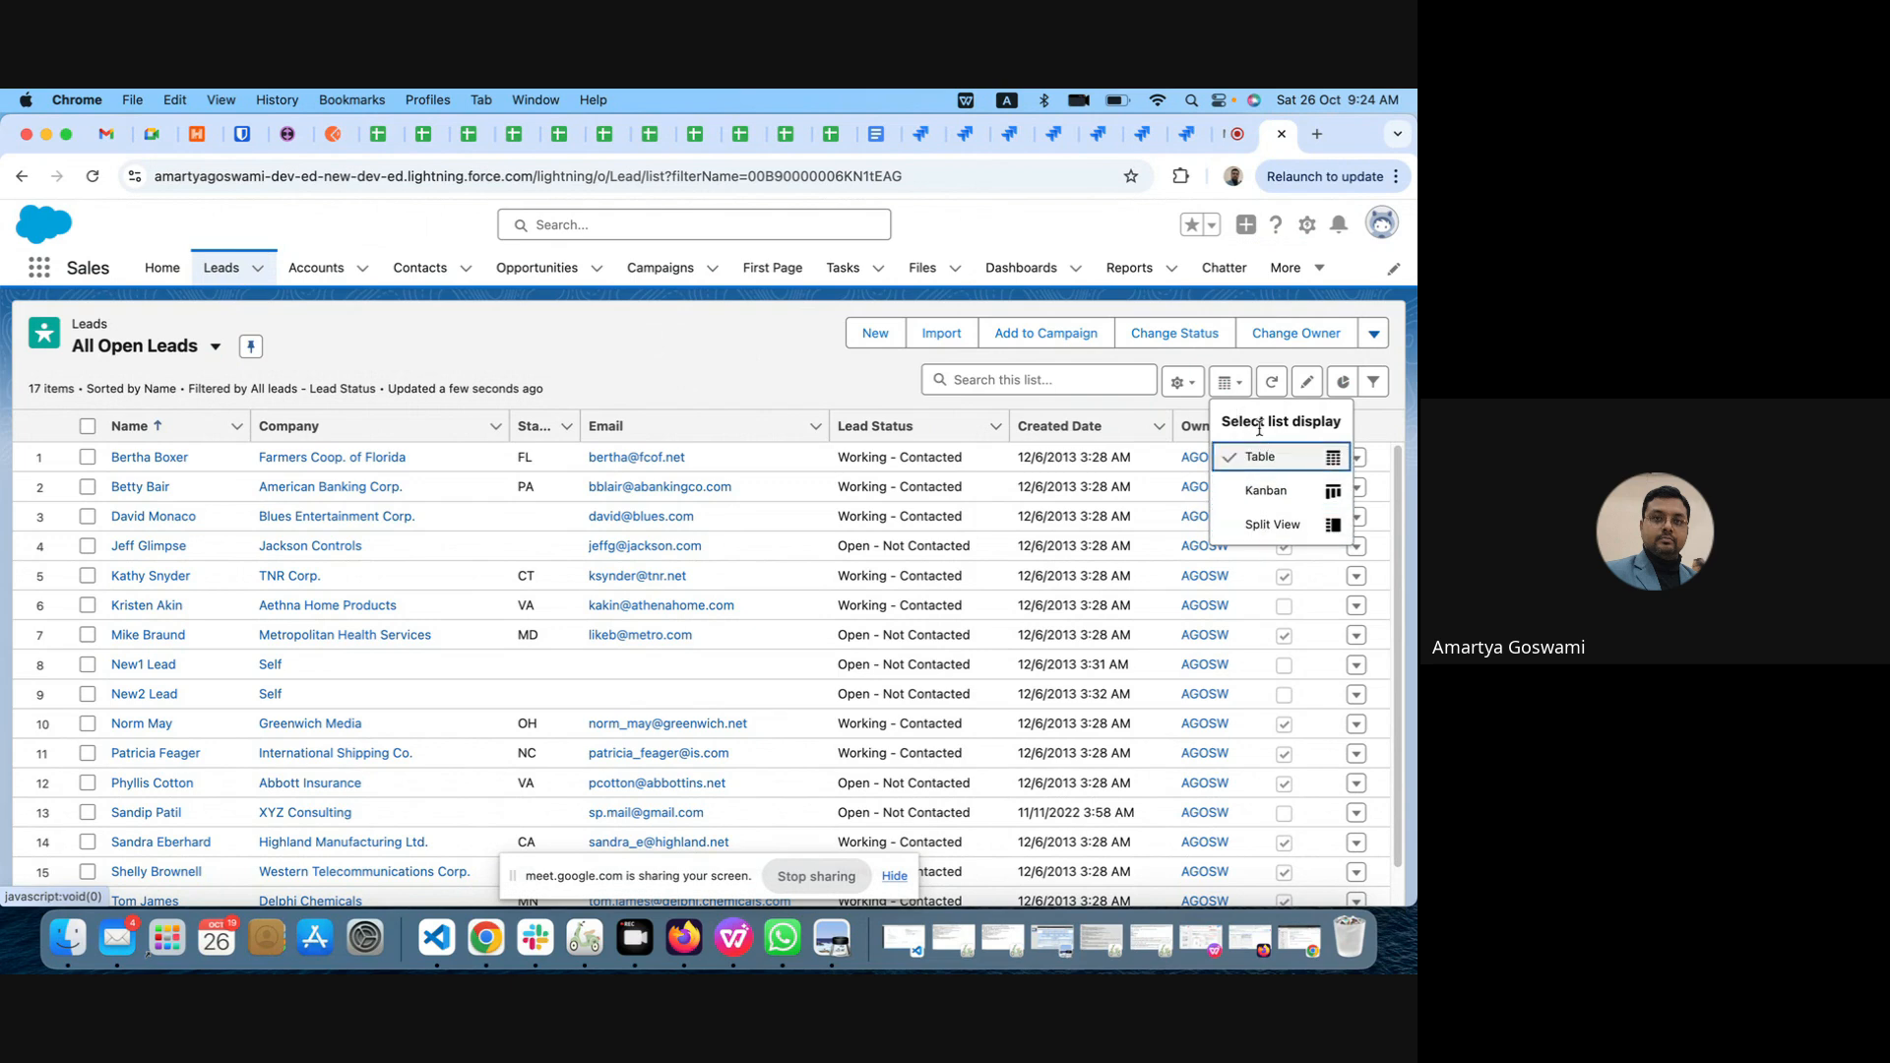
left_click(1262, 493)
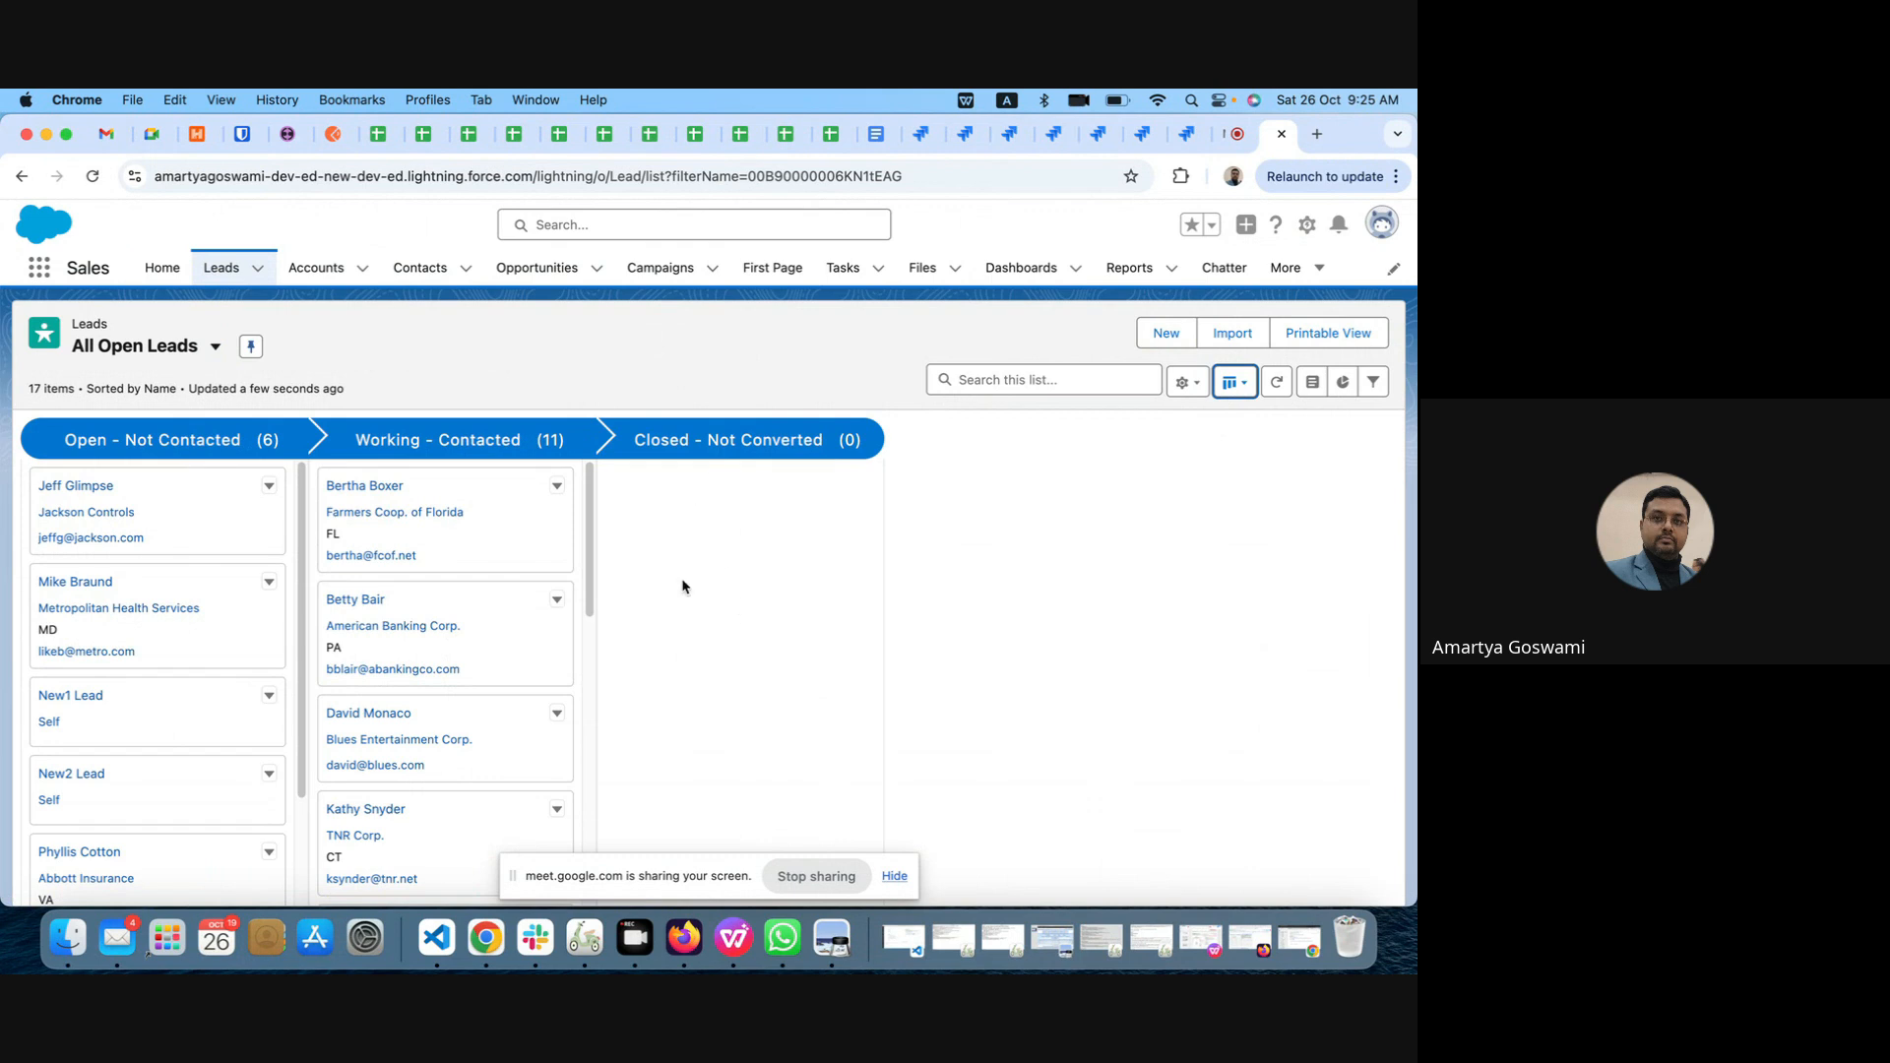
left_click(1247, 387)
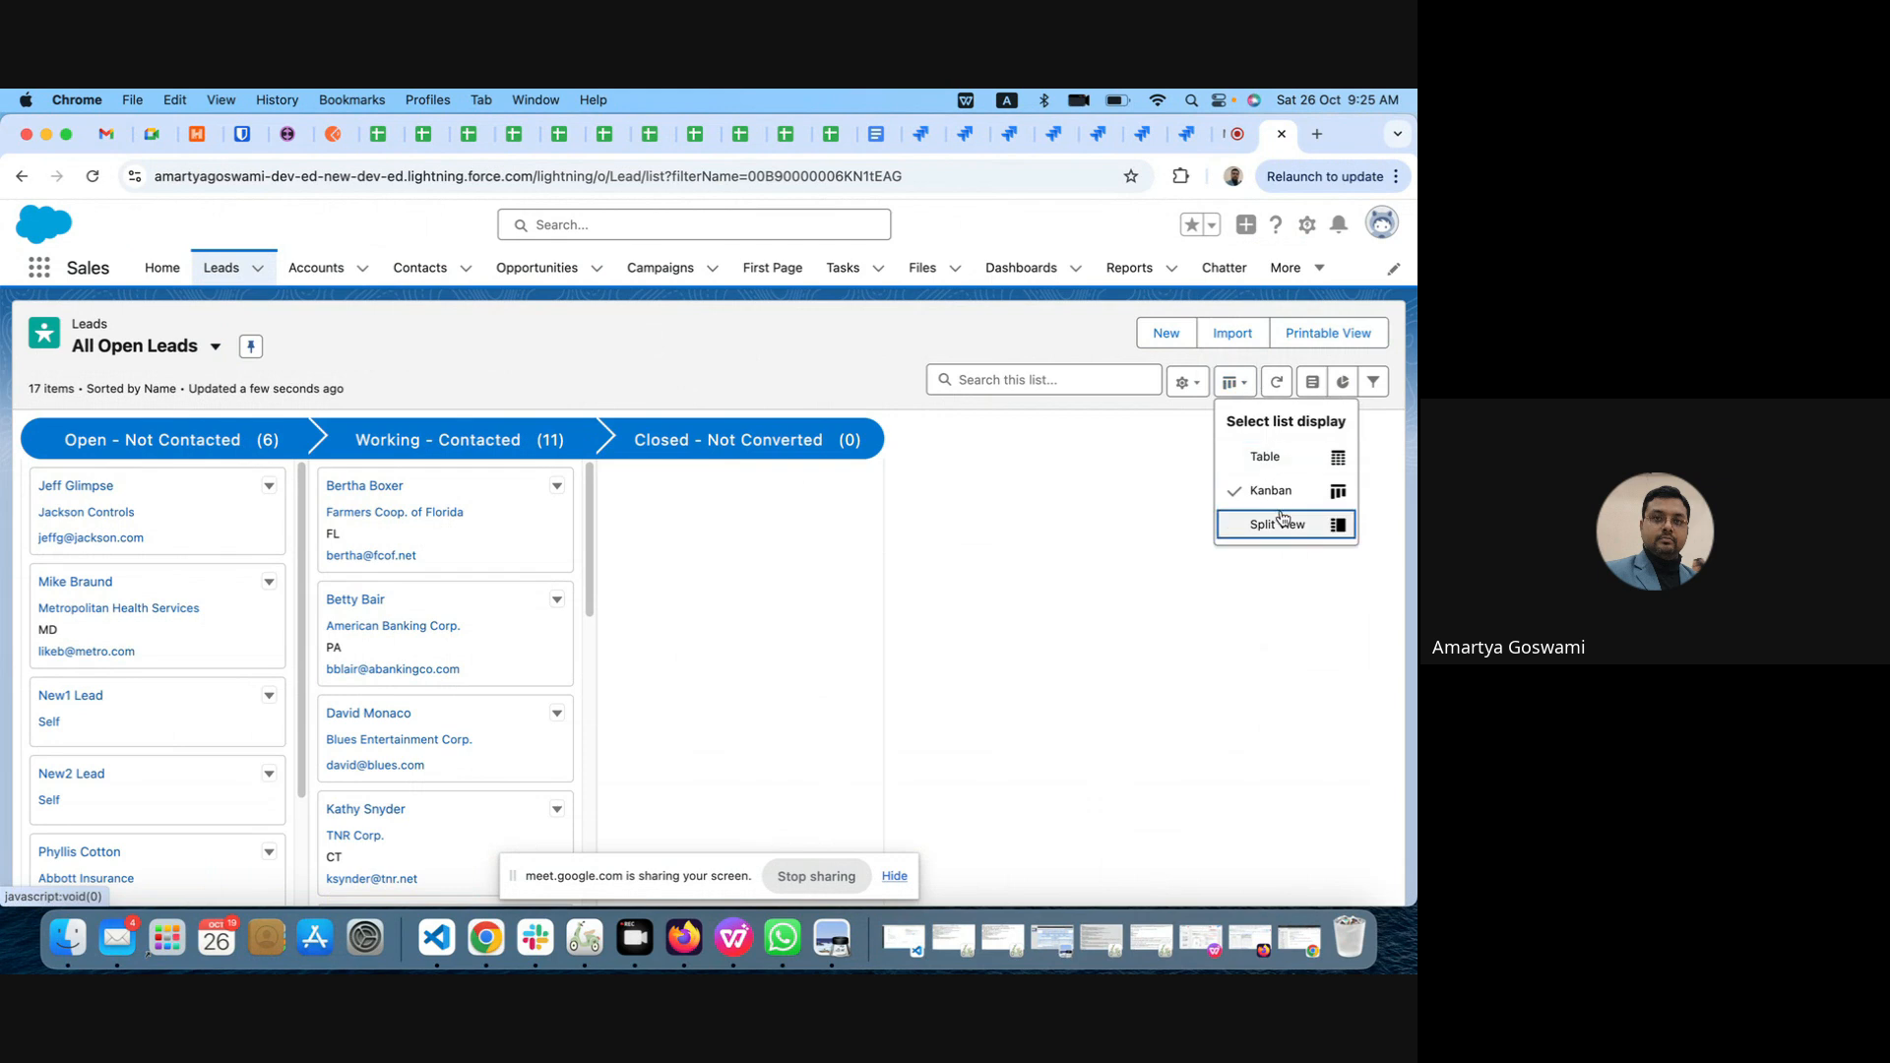
left_click(1277, 466)
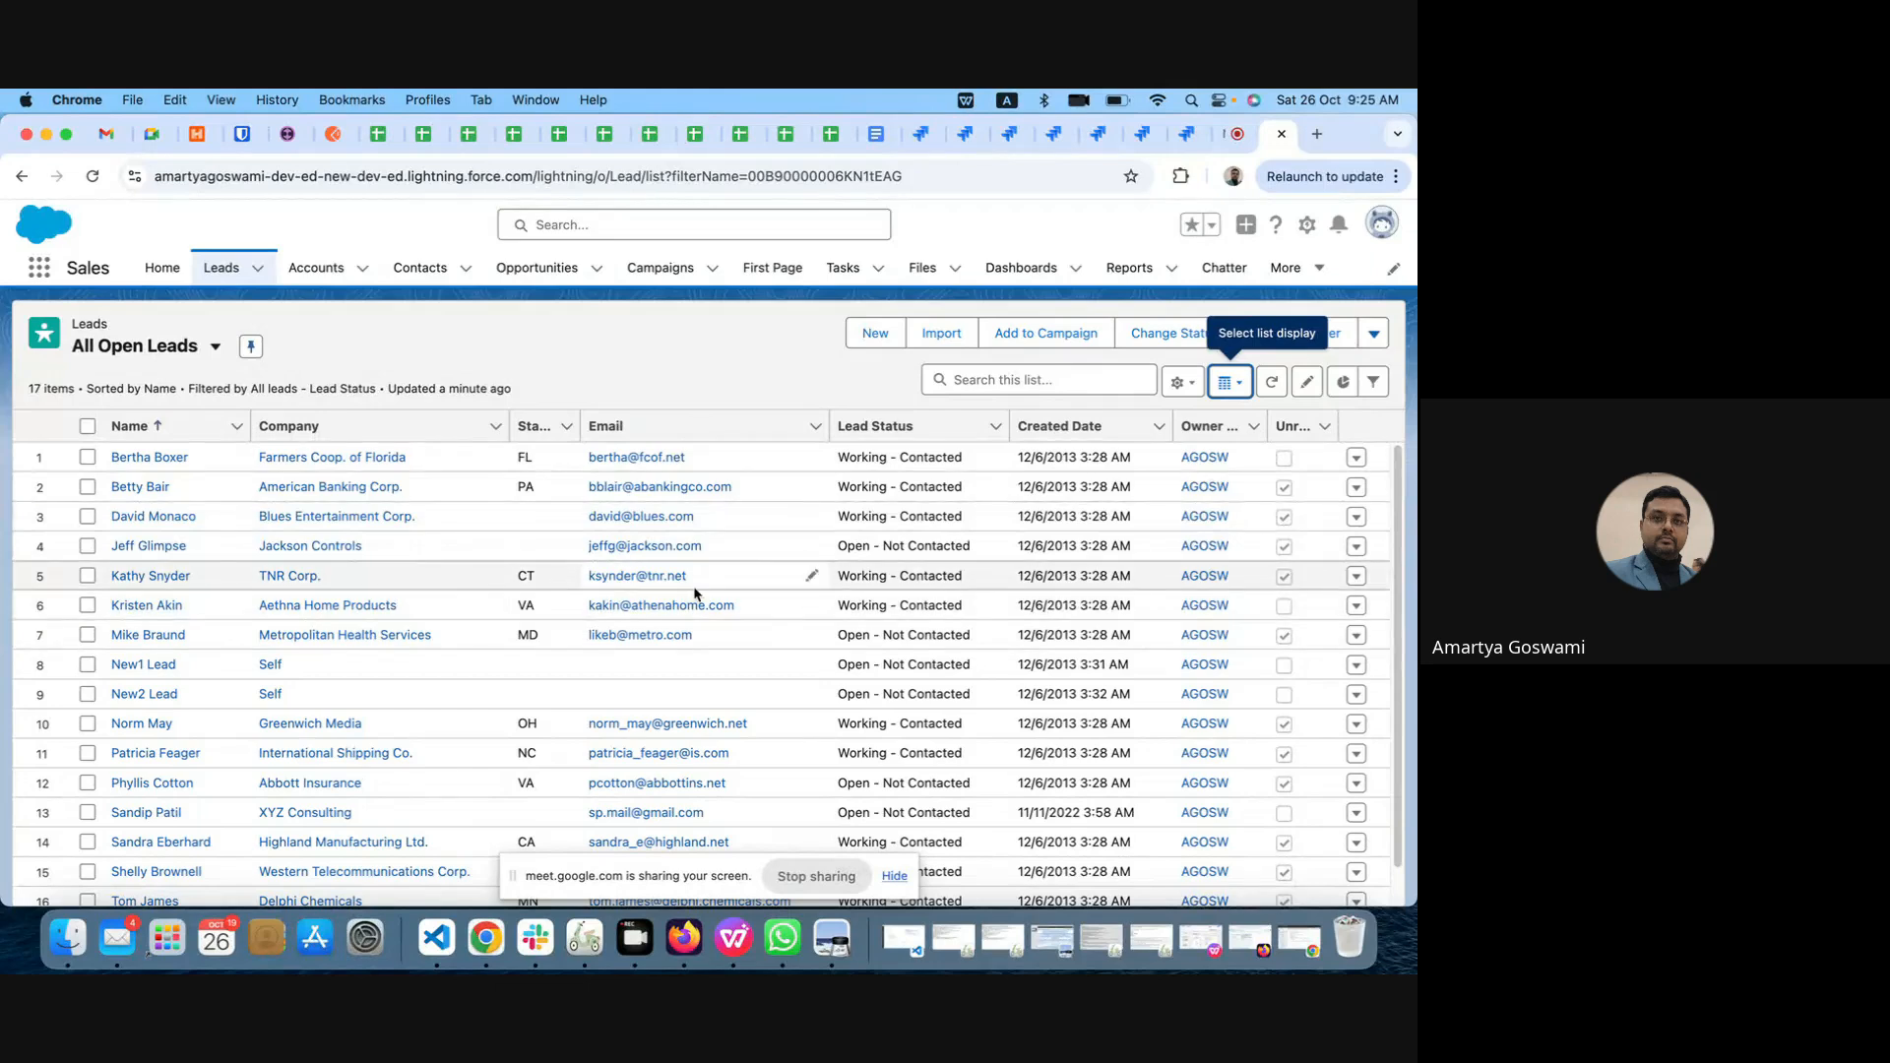
Step: Stop sharing the screen in the Google Meet call
left_click(825, 886)
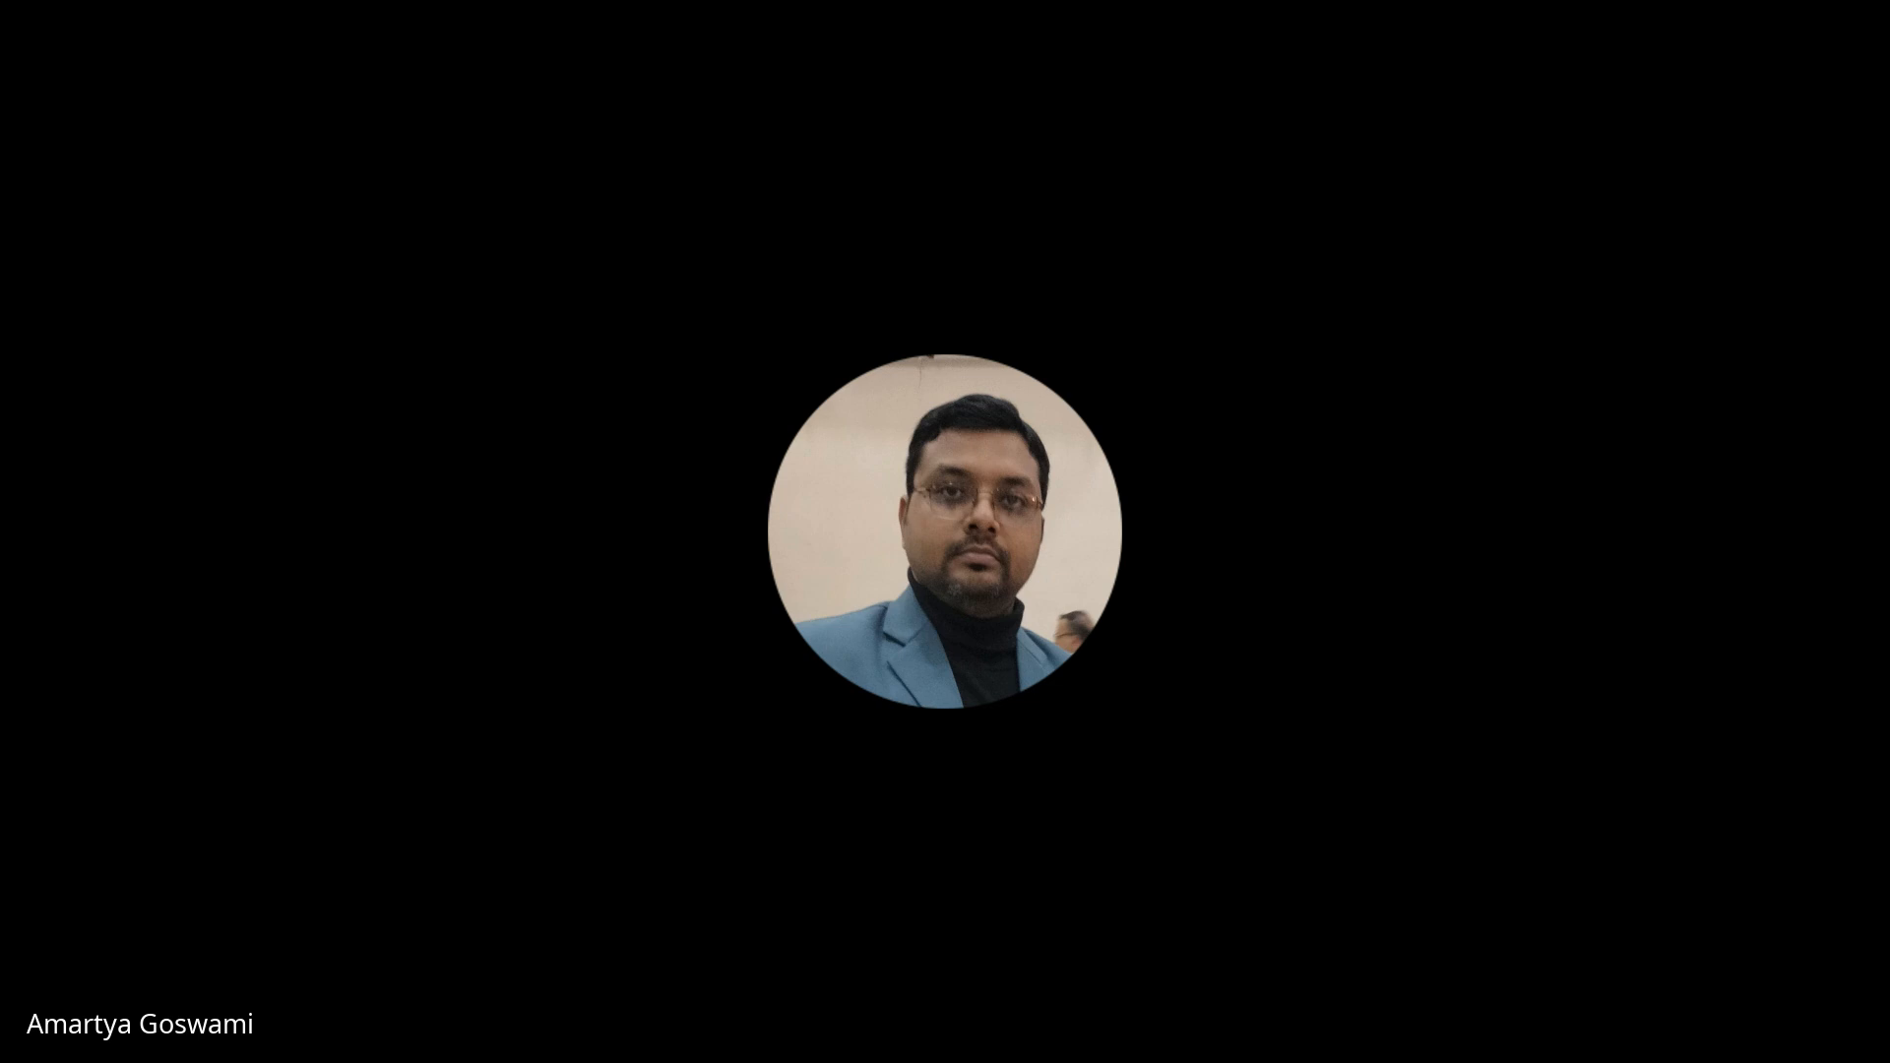
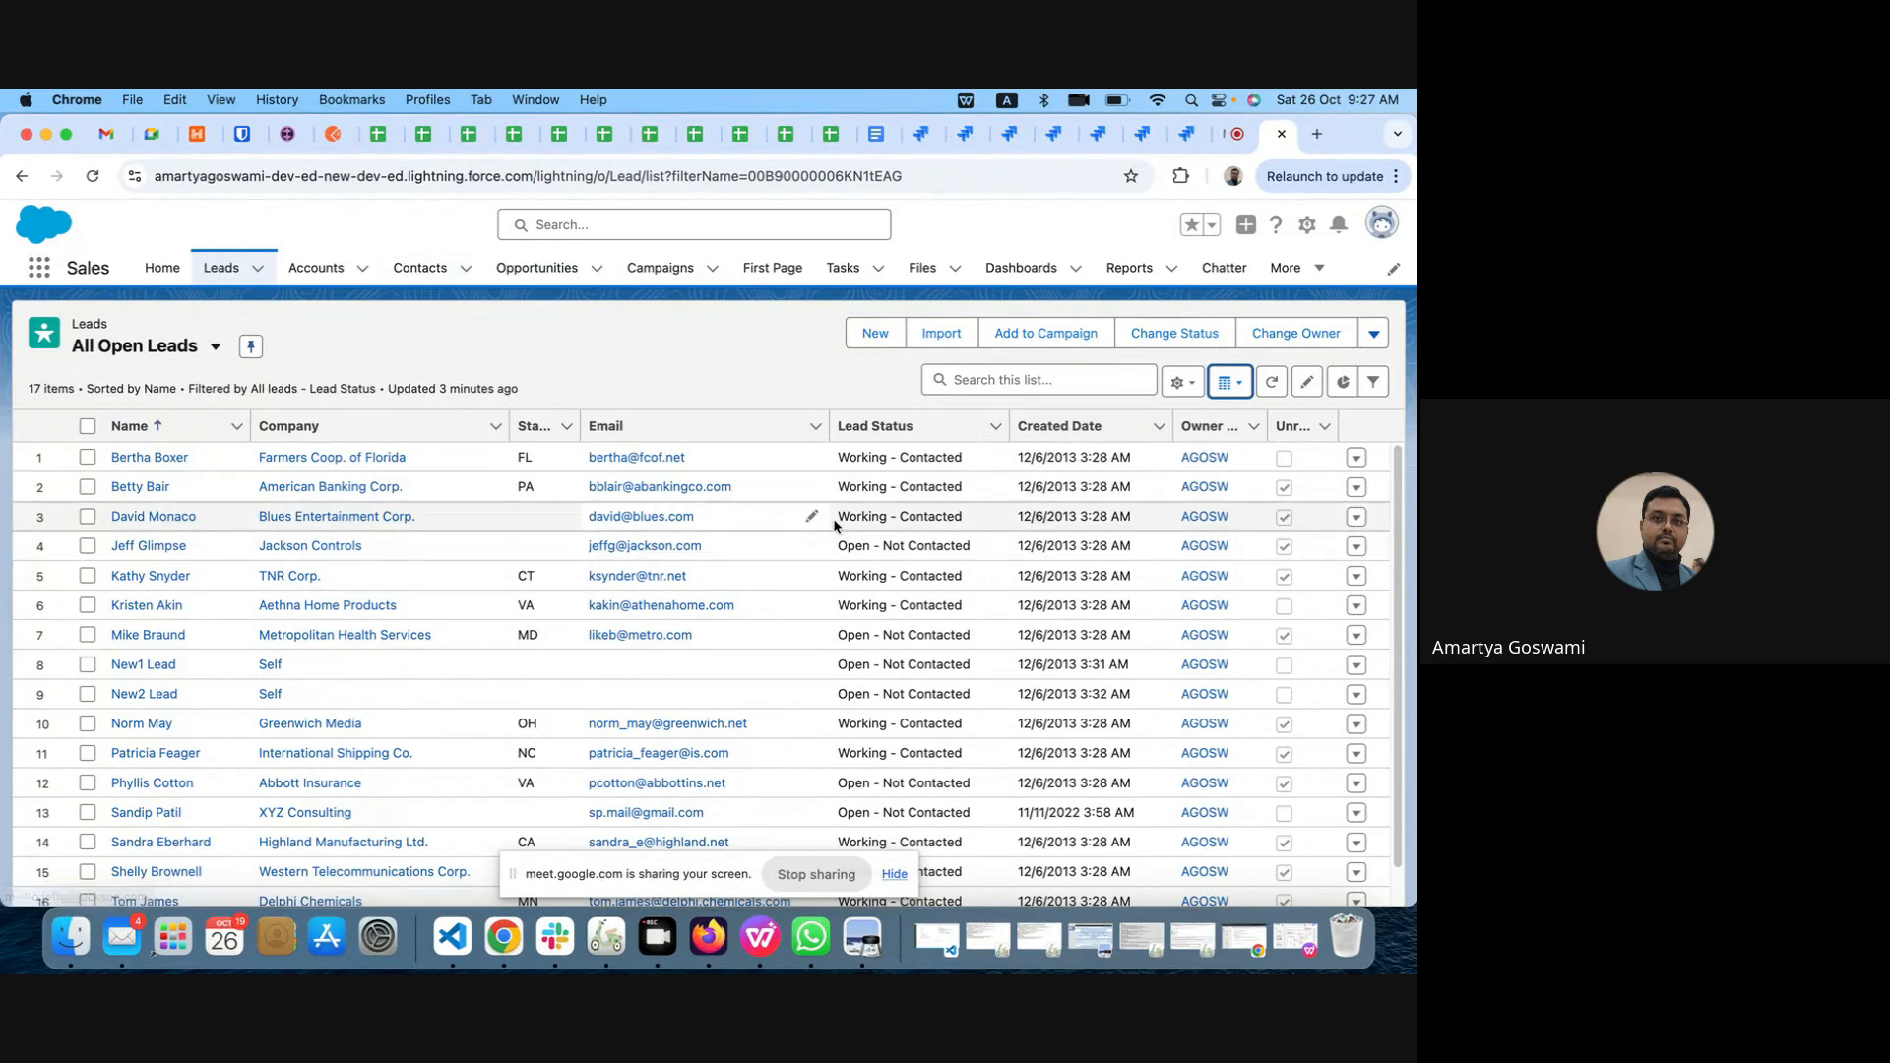
Step: Preview All Open Leads in Split View, examine the American Banking Corp. lead's details, and return the list to Table display
left_click(1229, 382)
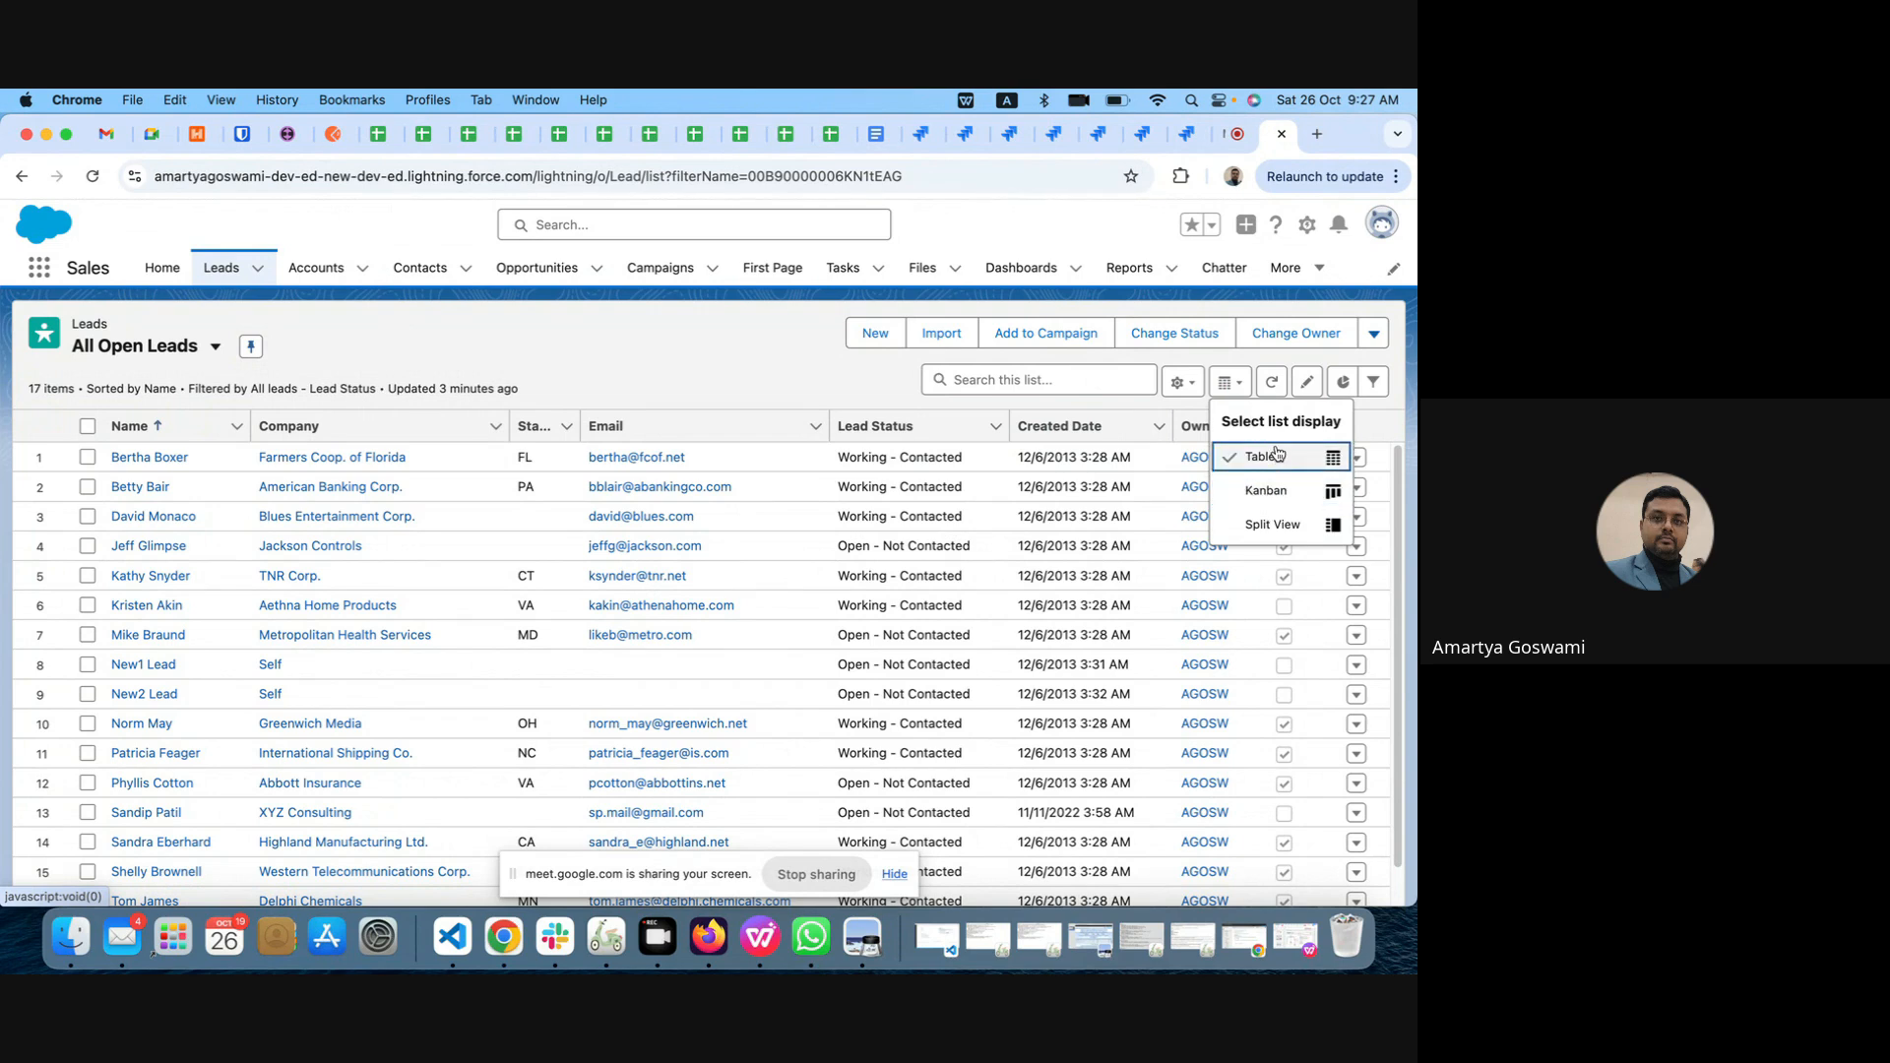
left_click(1272, 524)
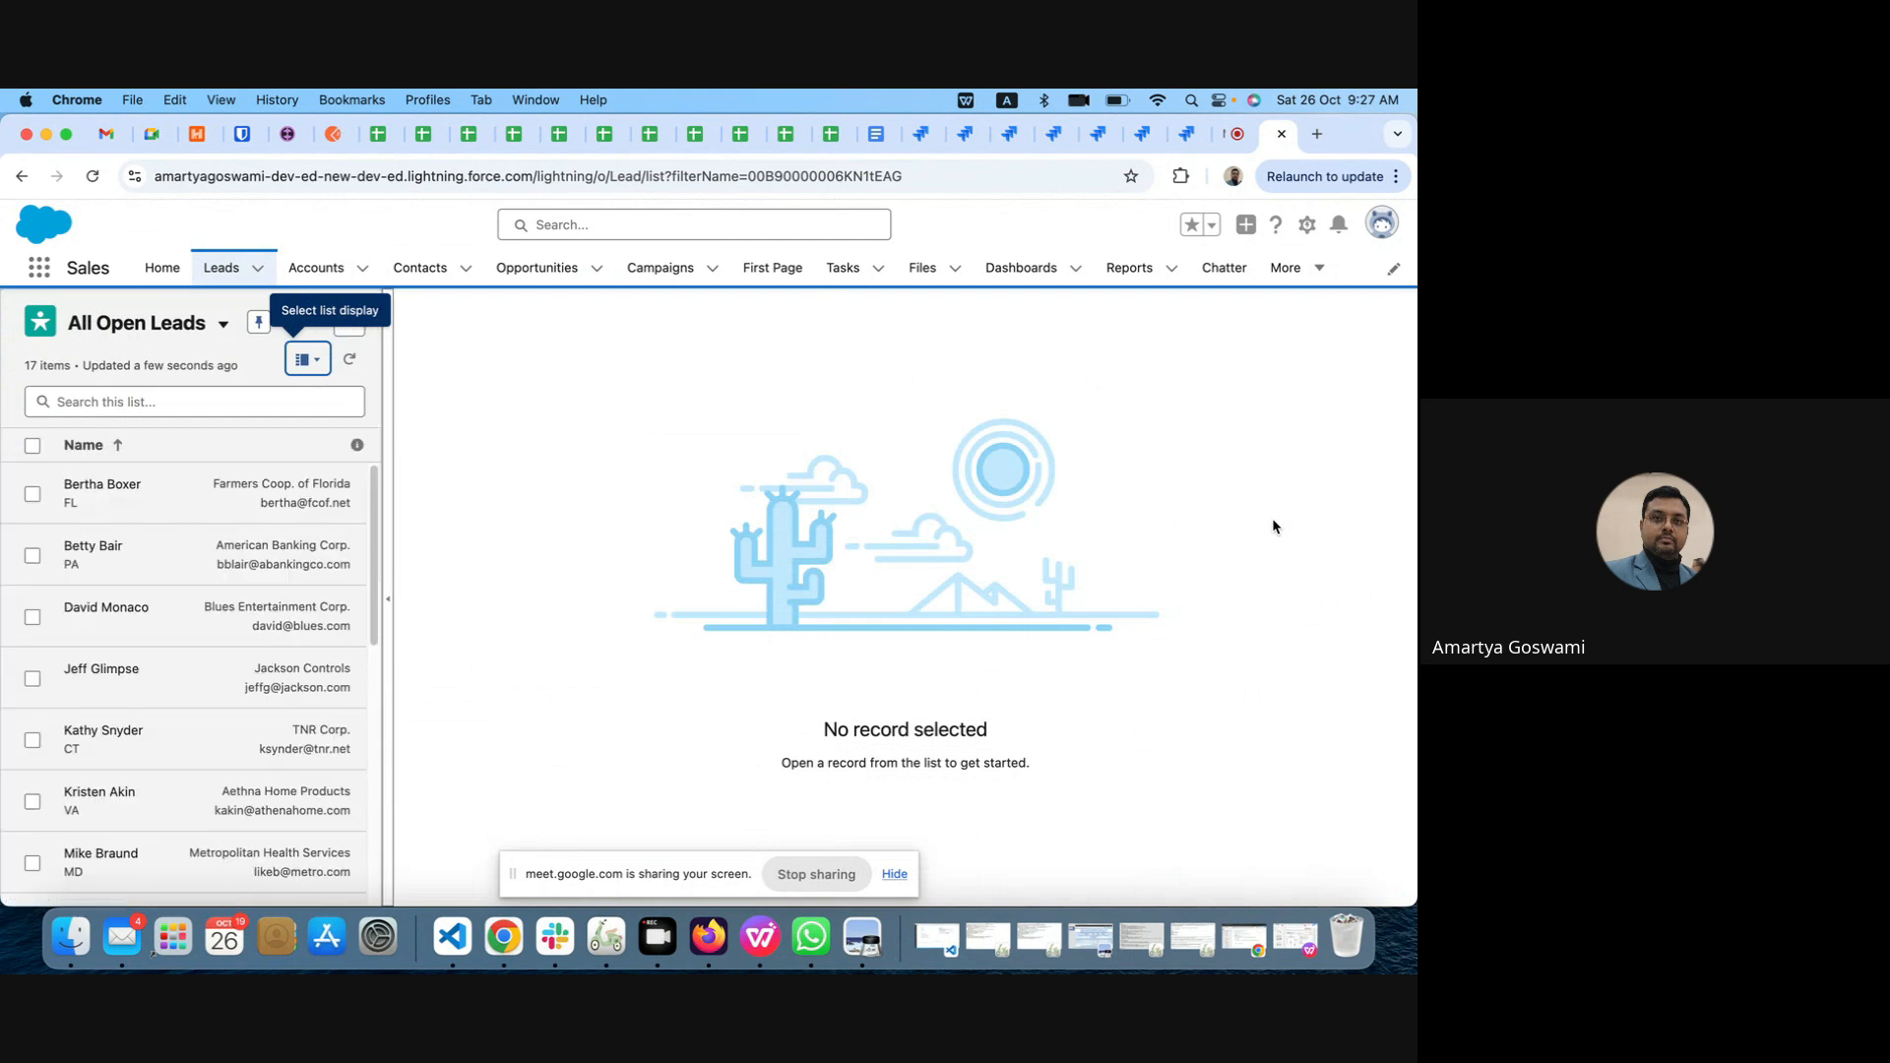
left_click(142, 566)
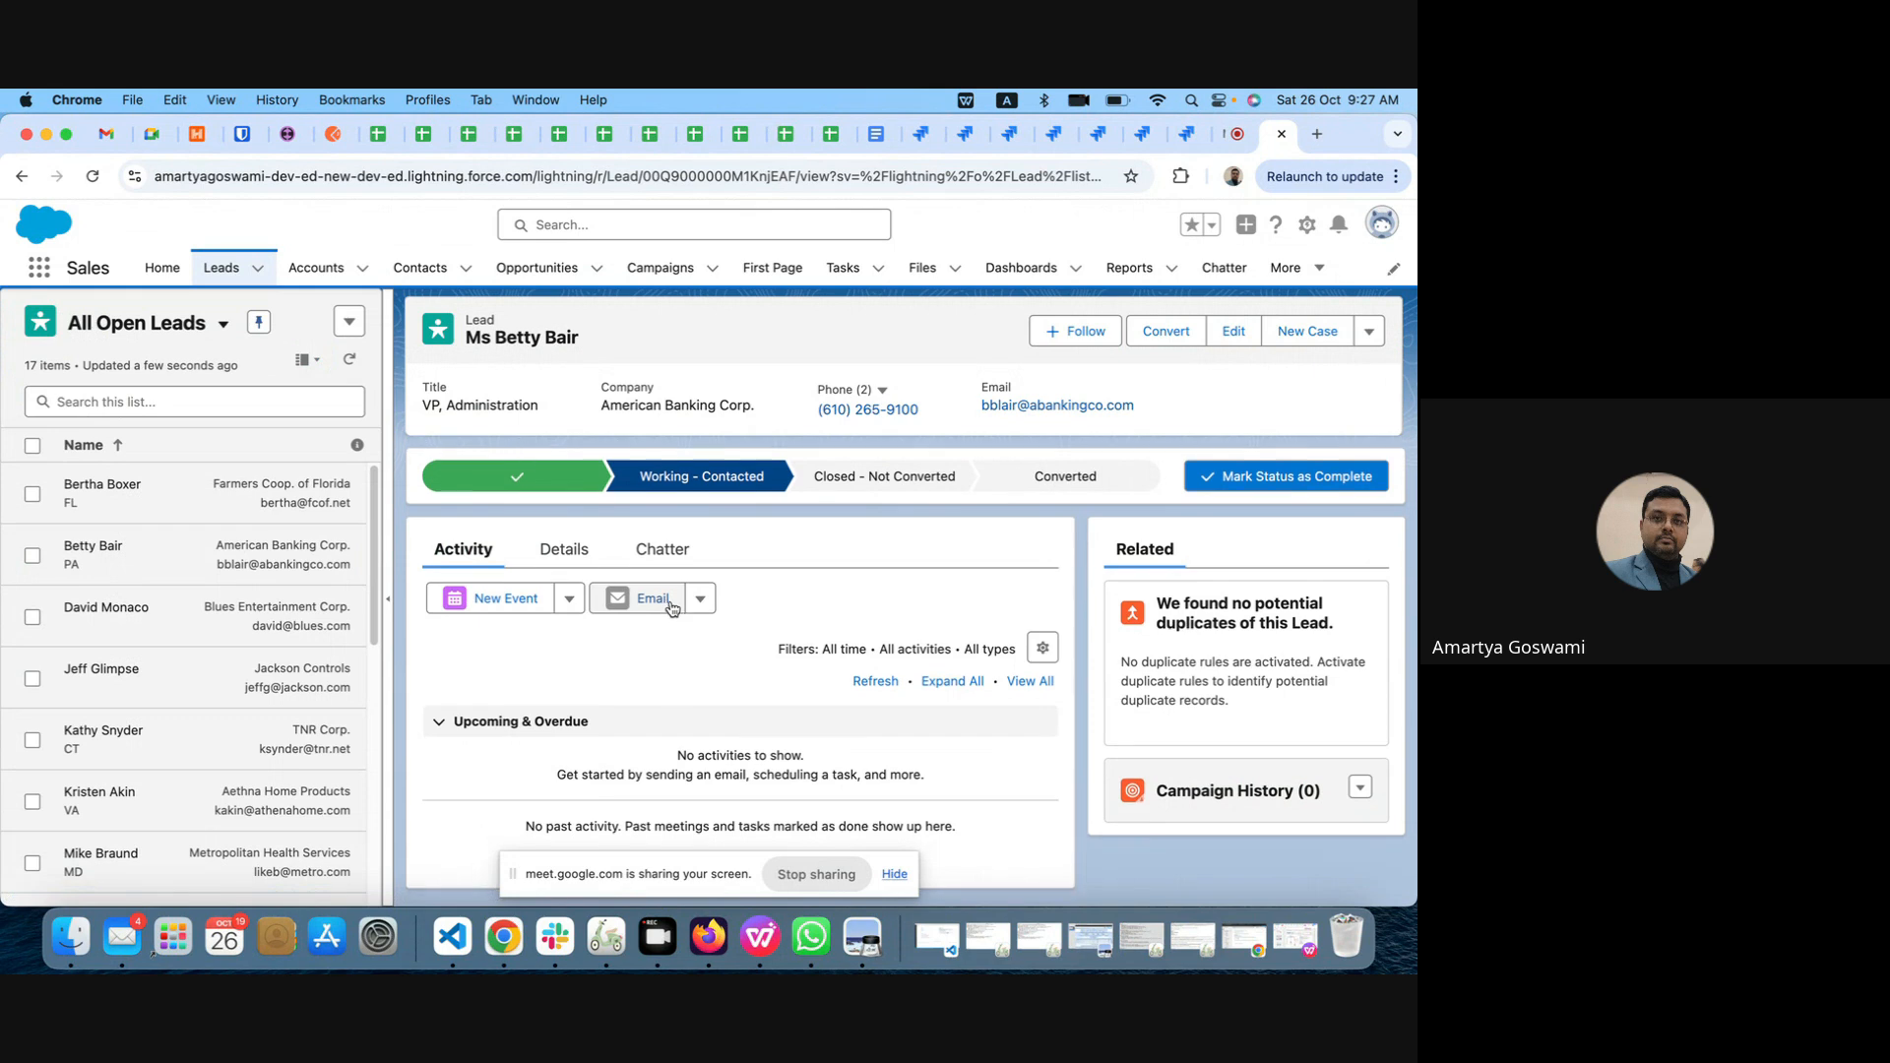
left_click(564, 550)
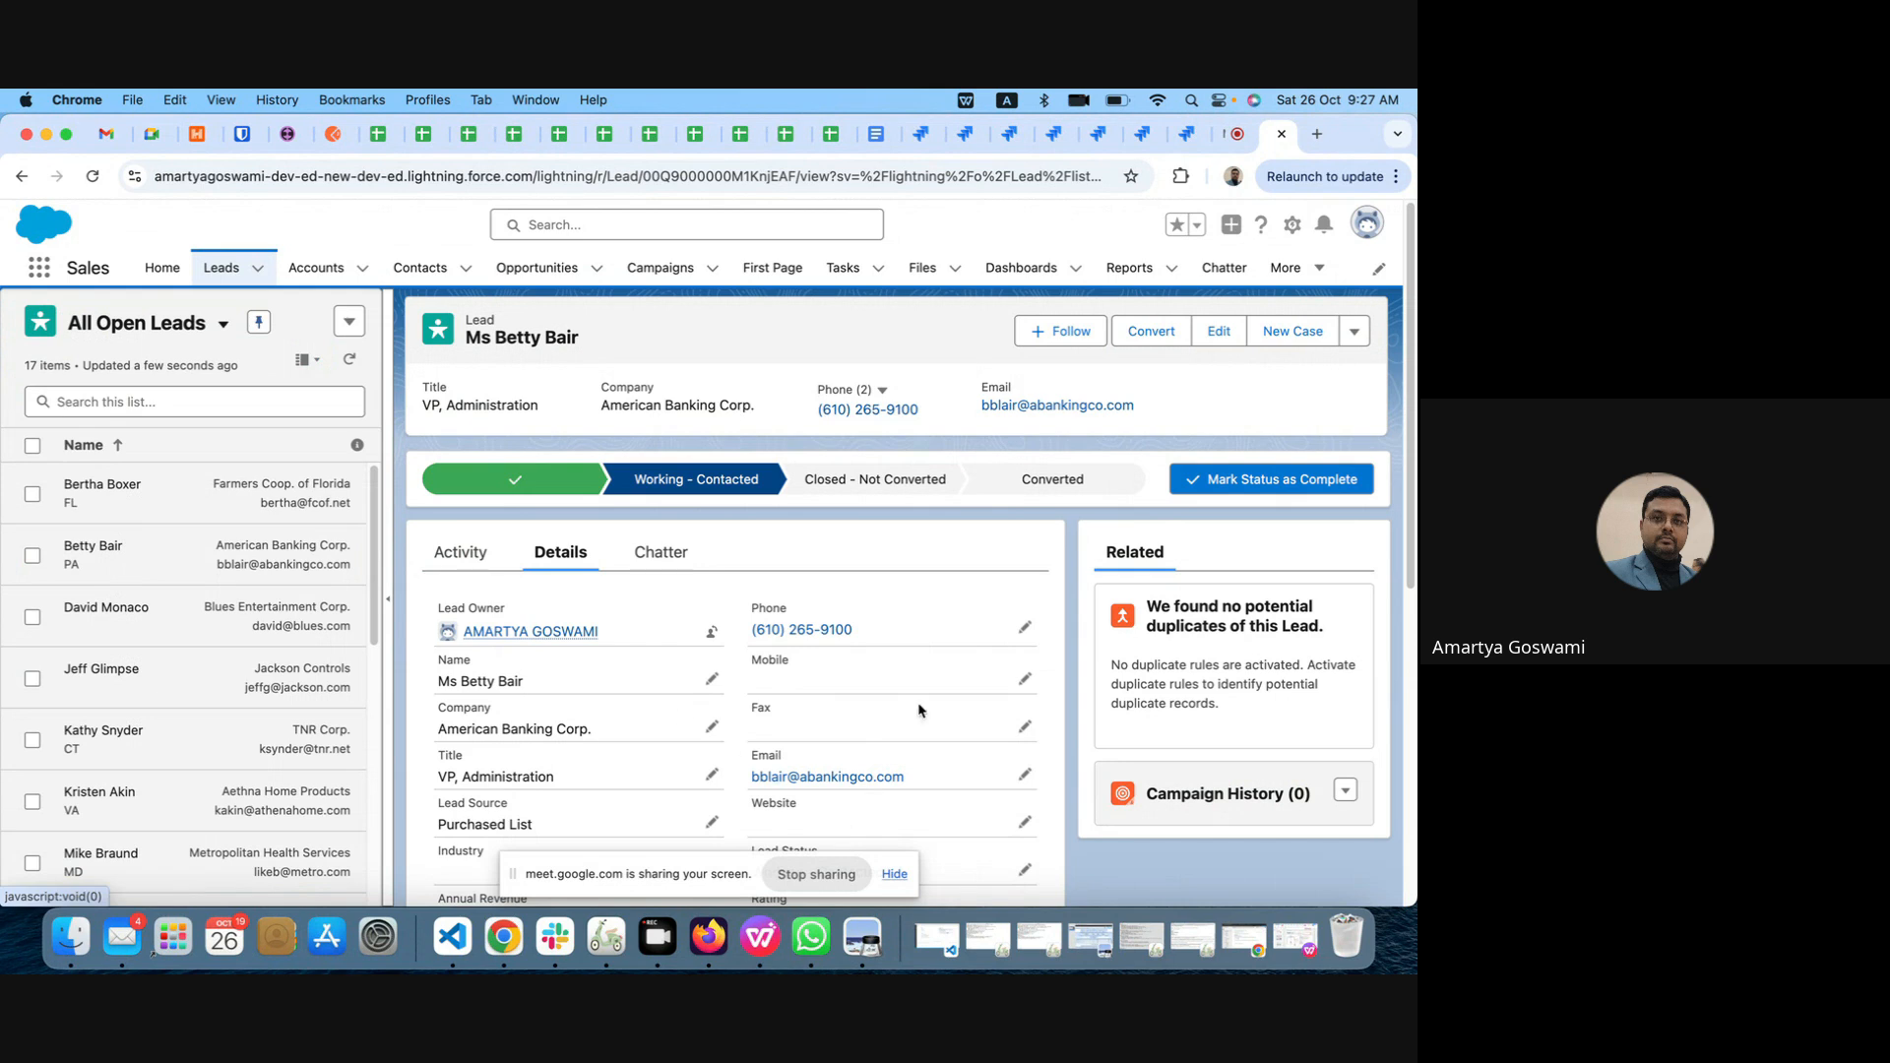
scroll(918, 709, "down", 10)
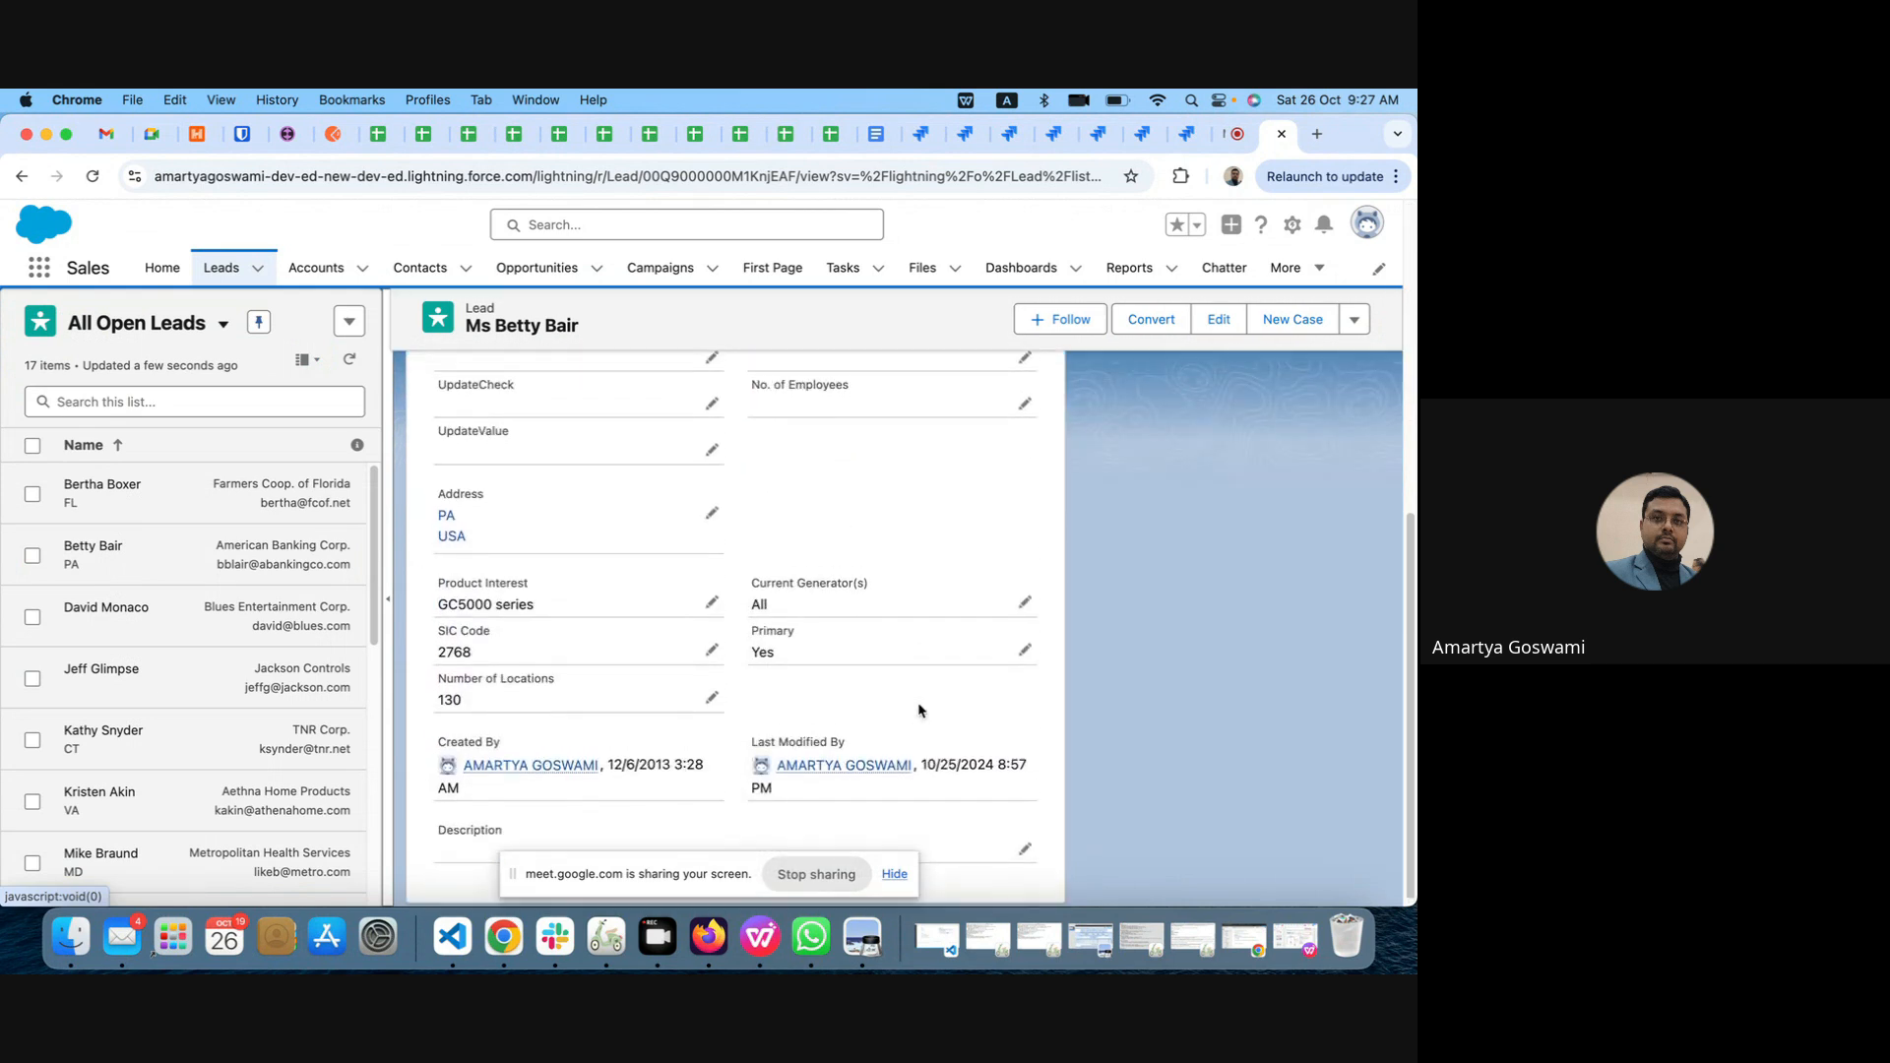
scroll(918, 710, "up", 10)
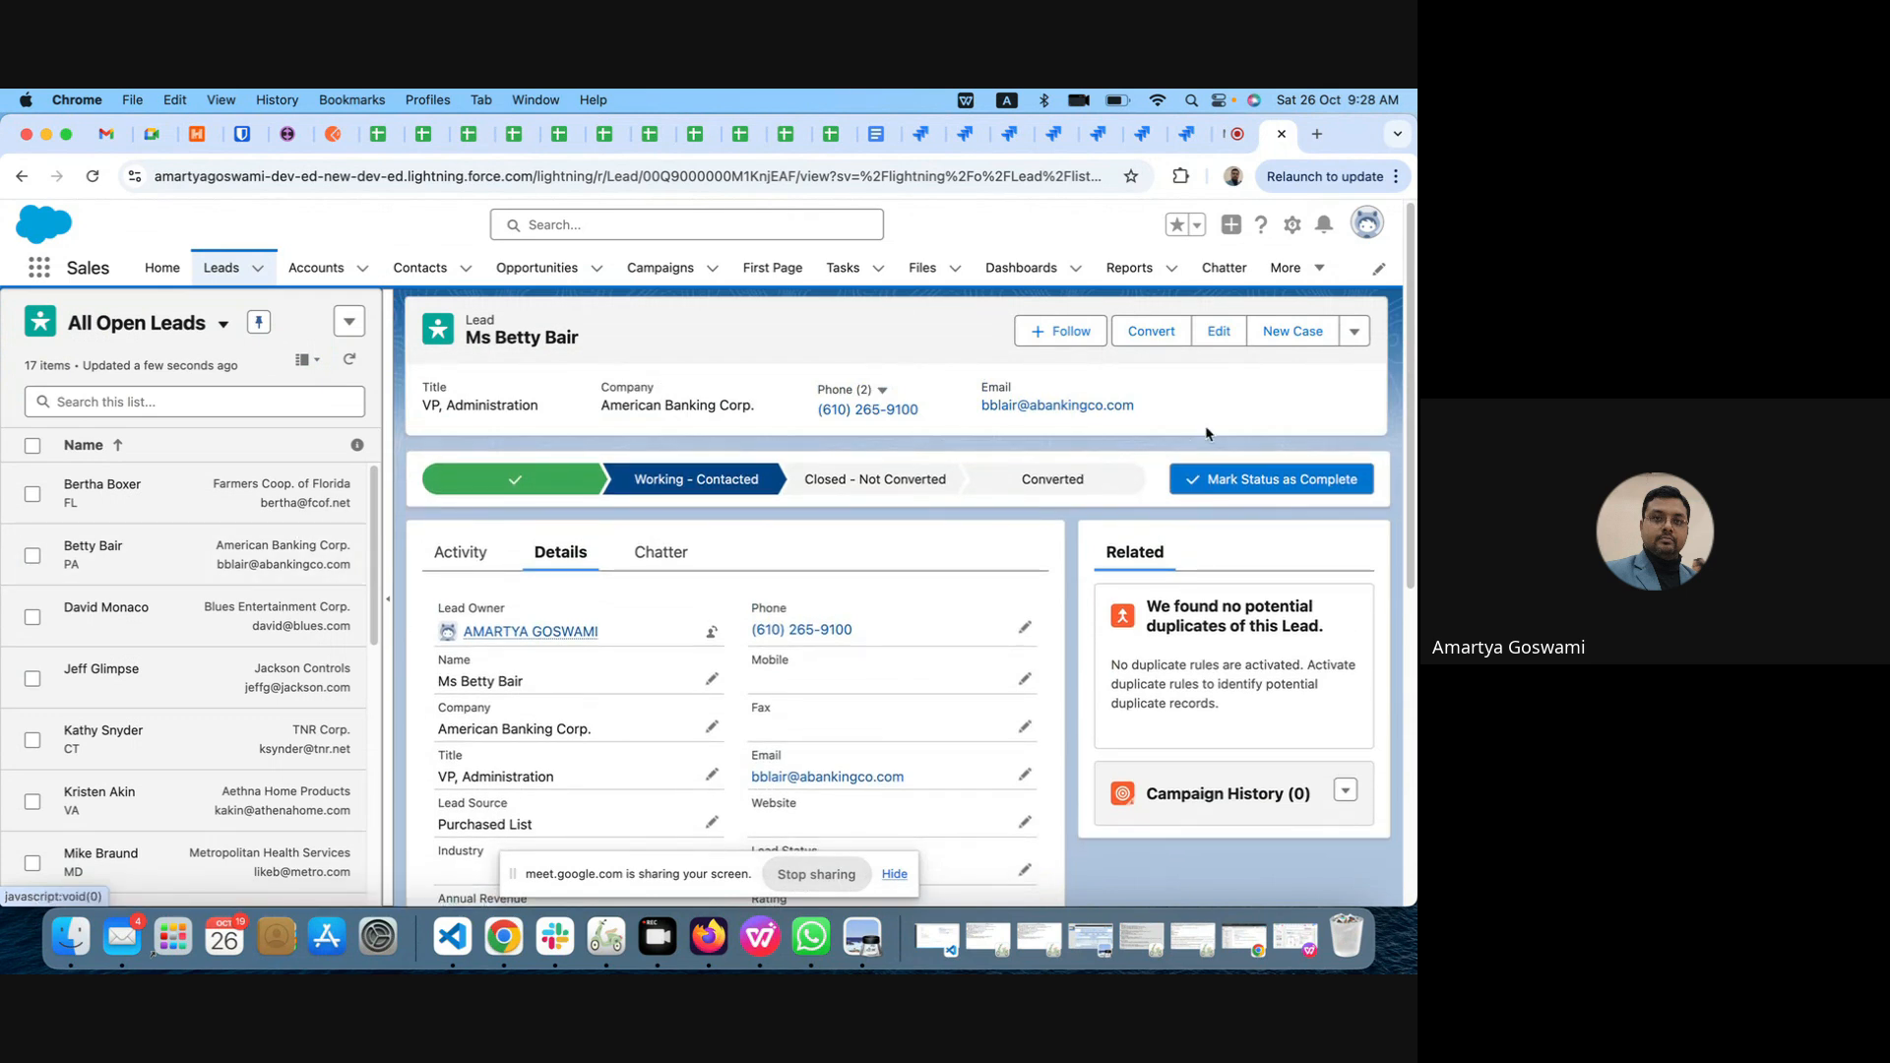
left_click(306, 359)
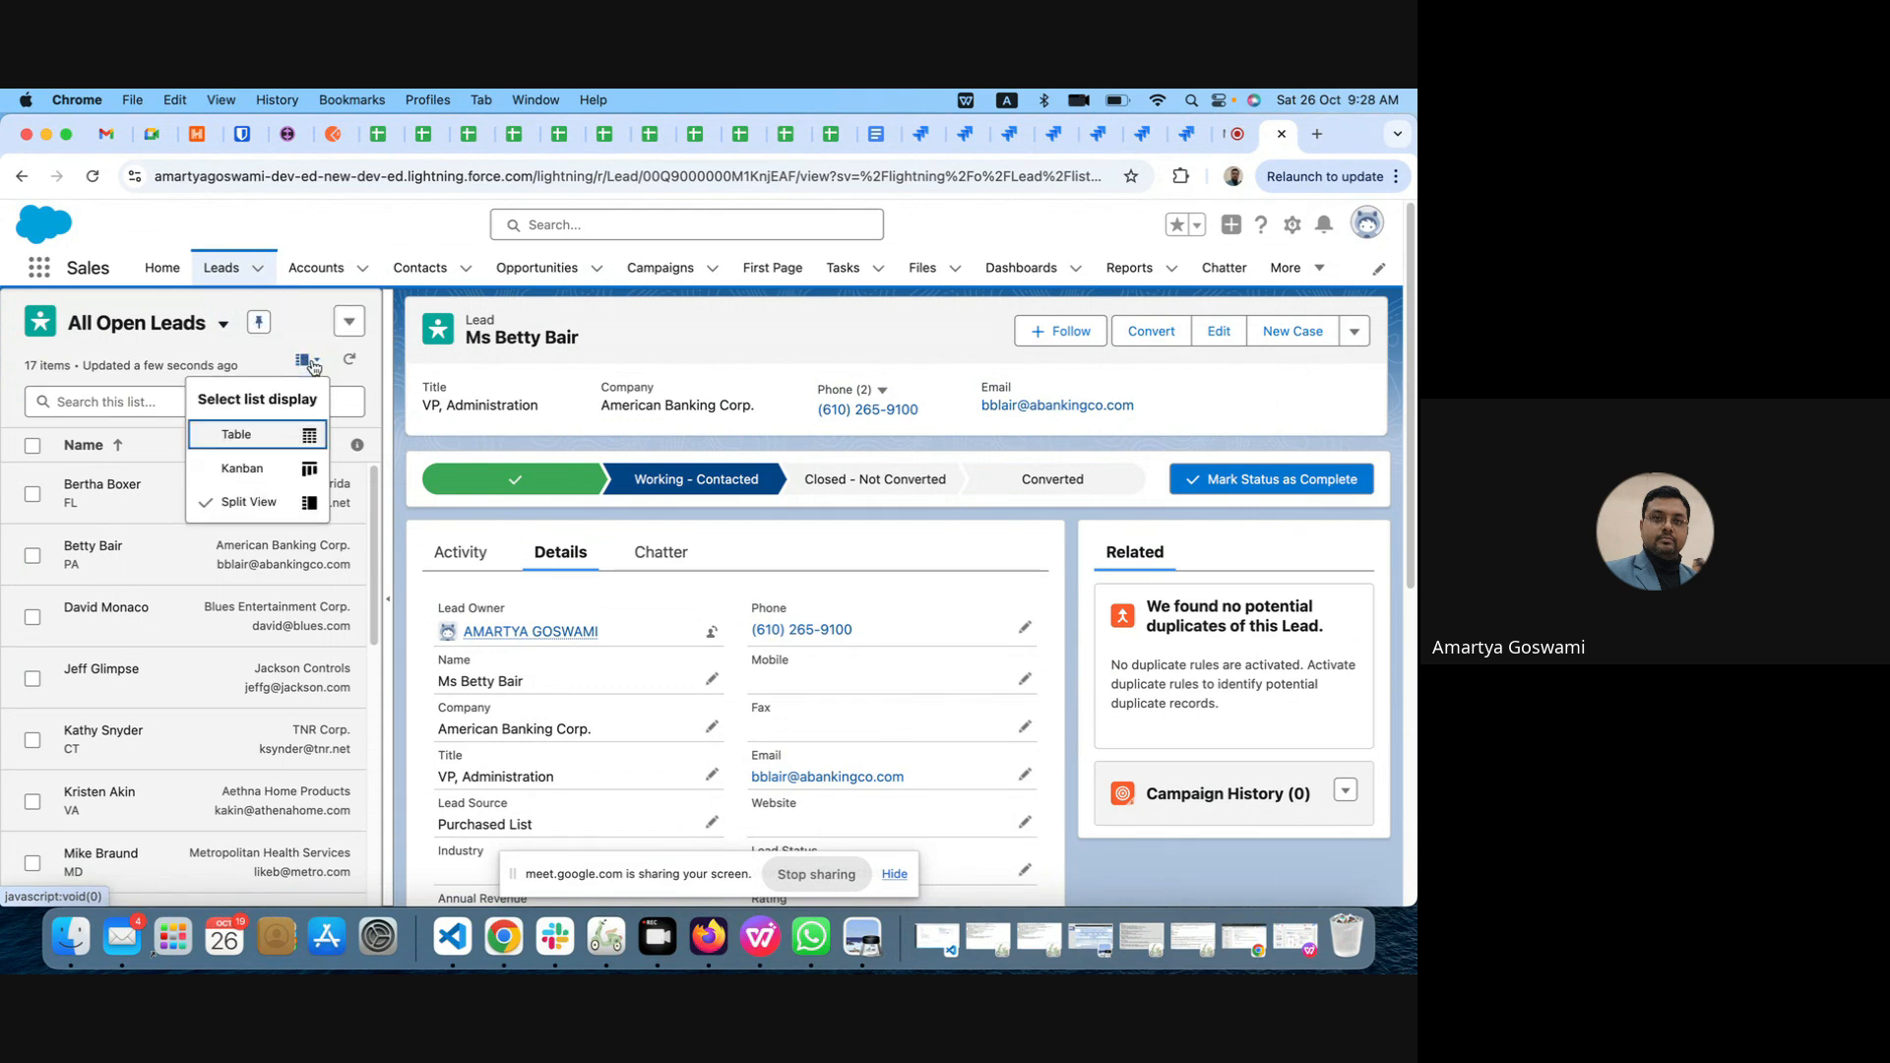
left_click(235, 434)
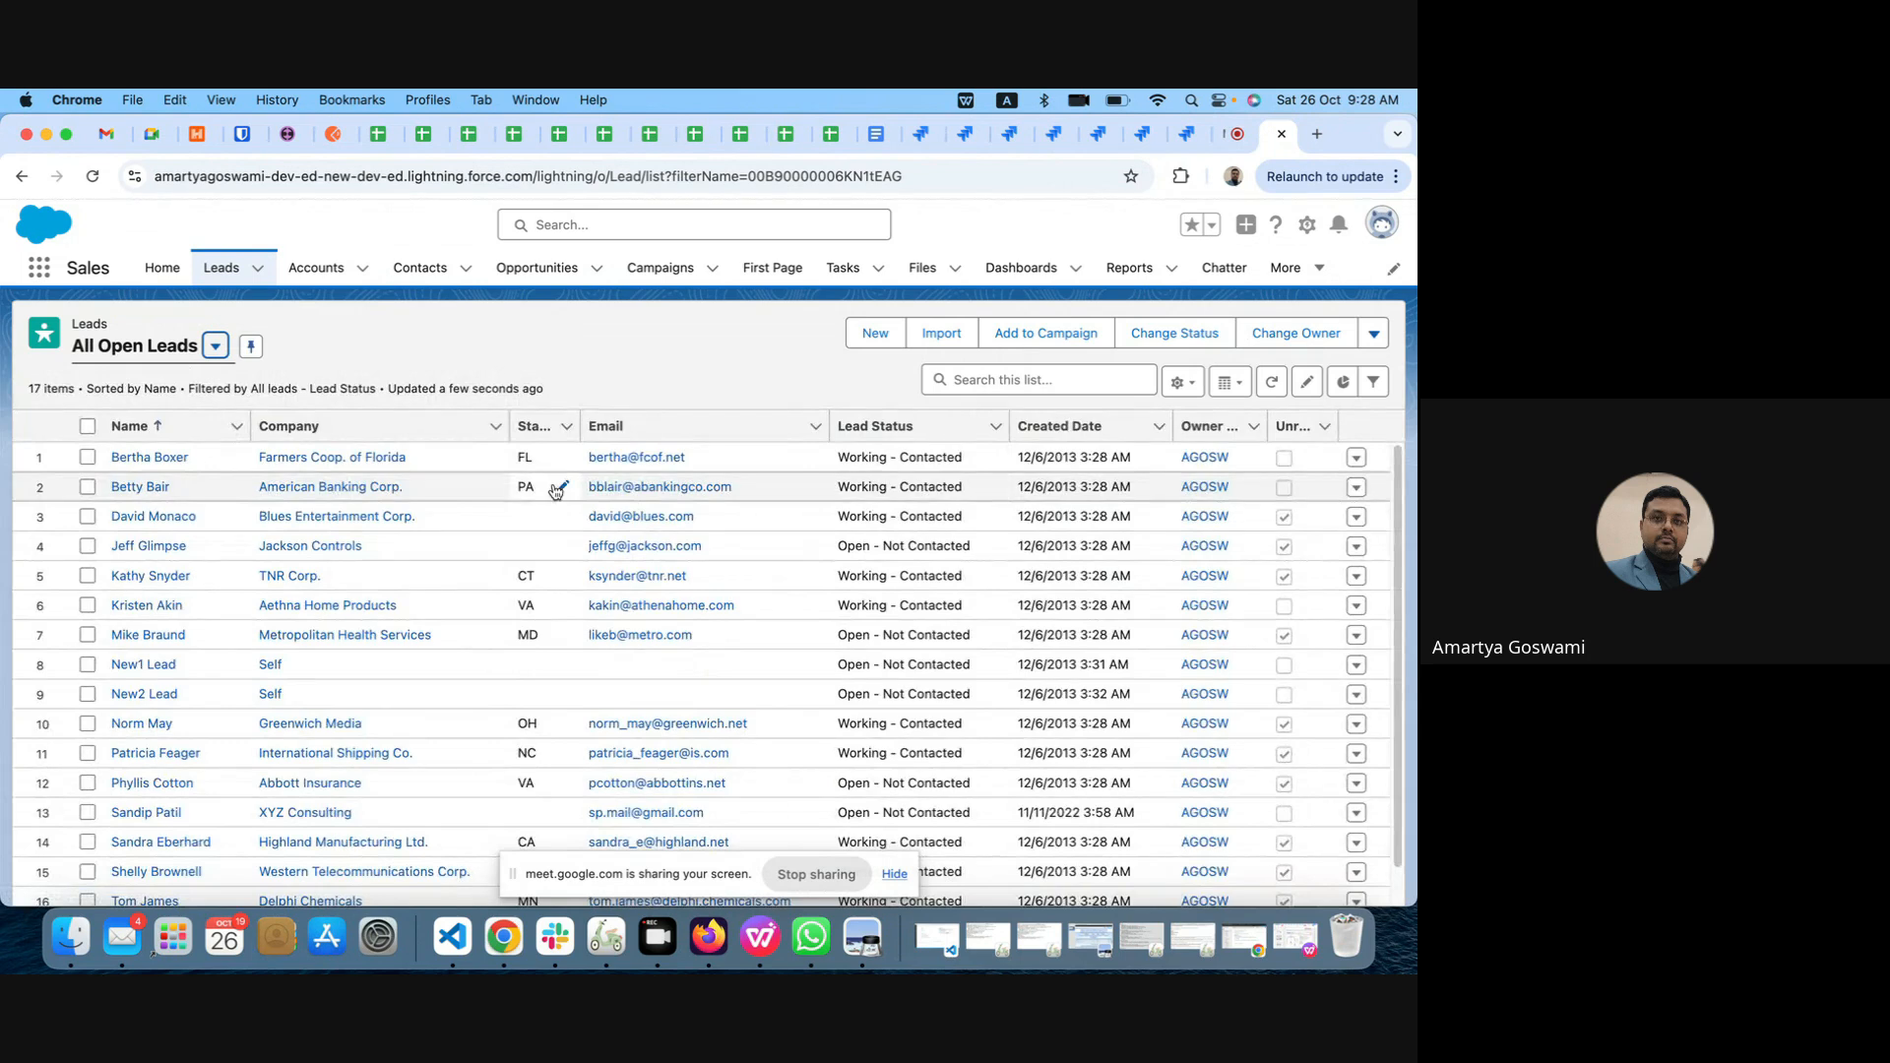
Step: Open the Farmers Coop. of Florida lead and examine all the fields in its details
left_click(142, 458)
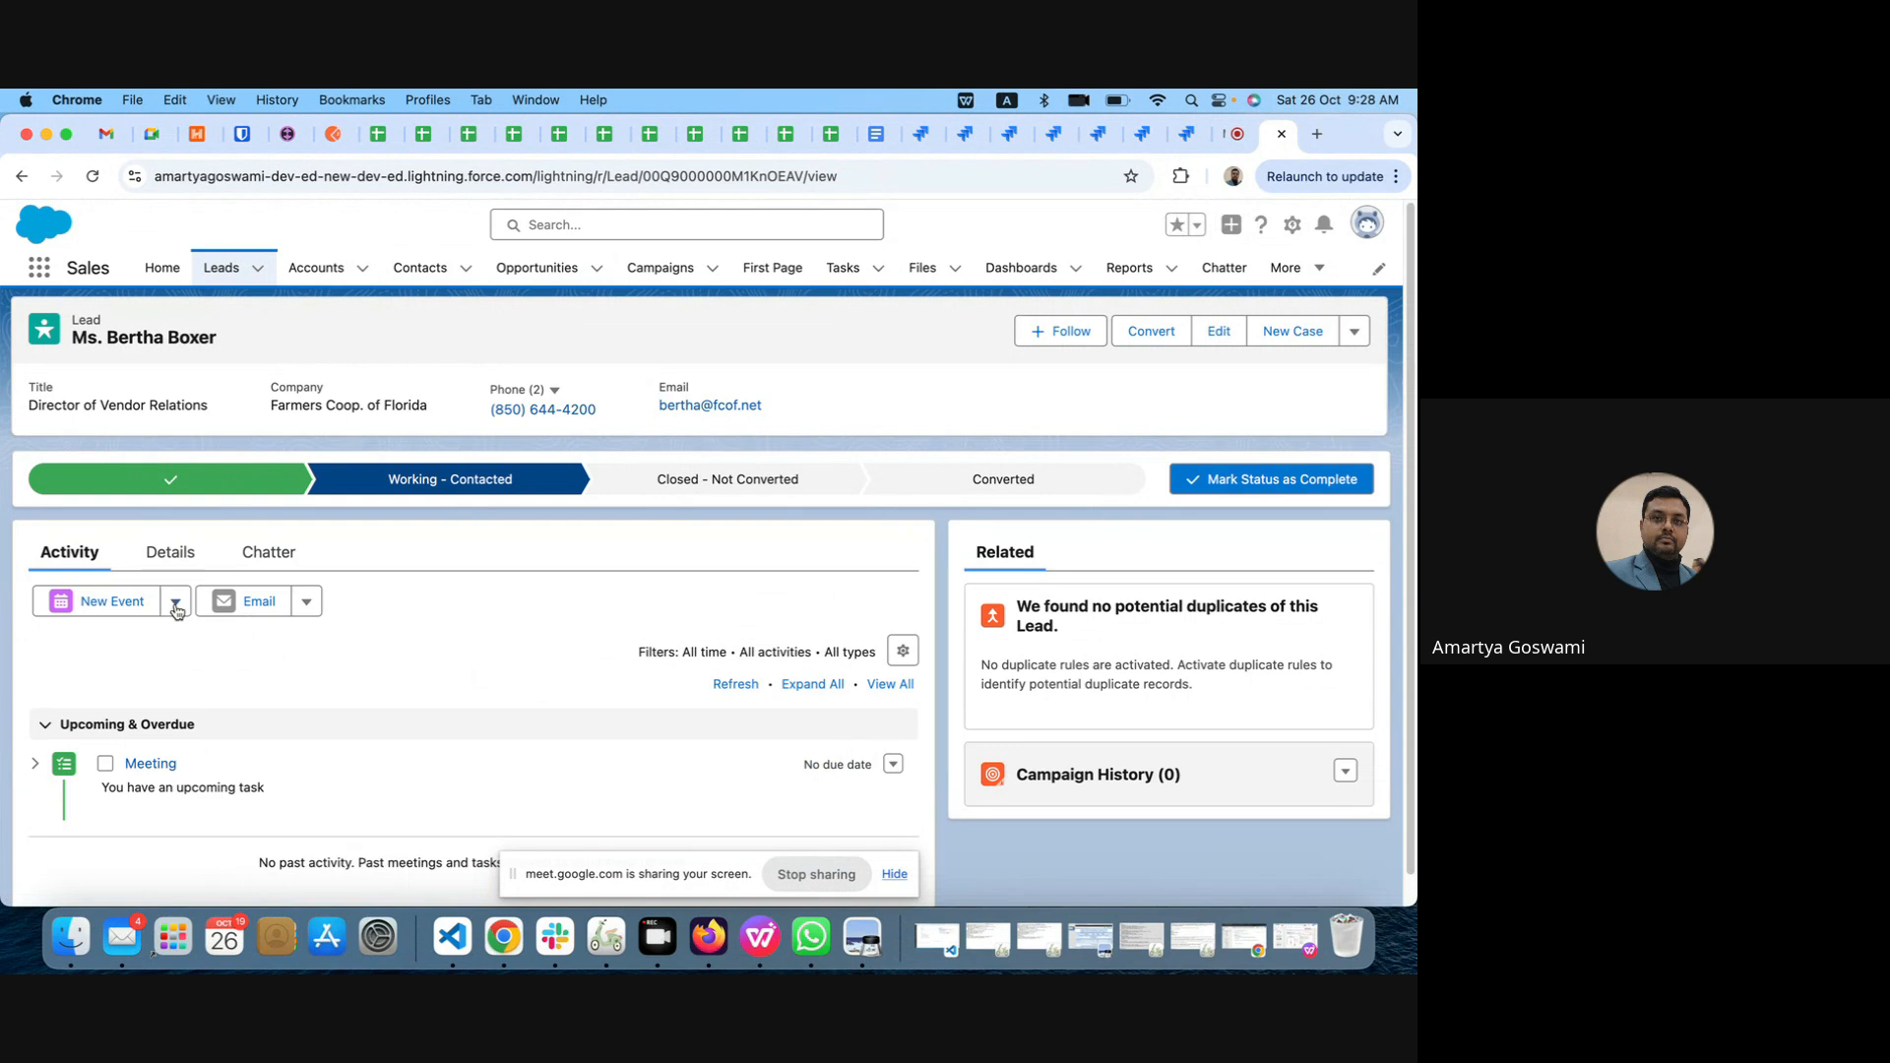
left_click(167, 553)
scroll(679, 655, "down", 3)
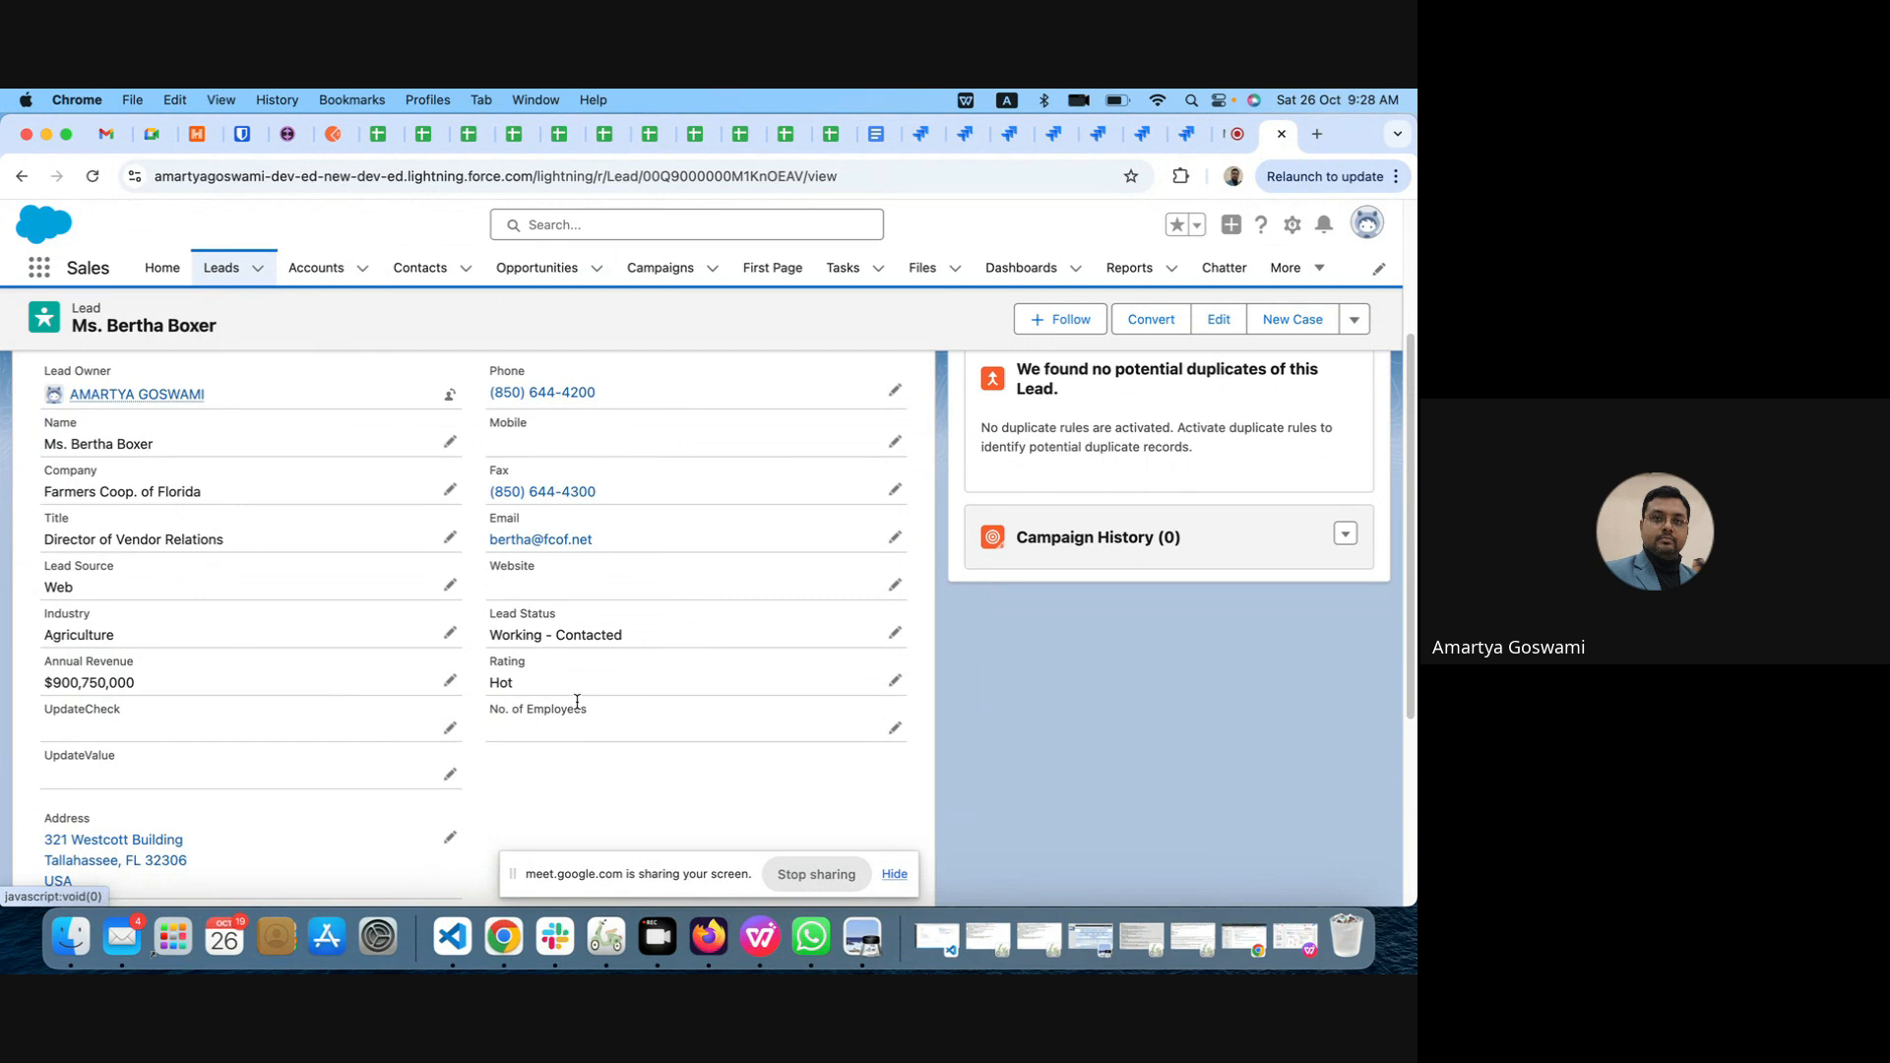
scroll(576, 700, "up", 3)
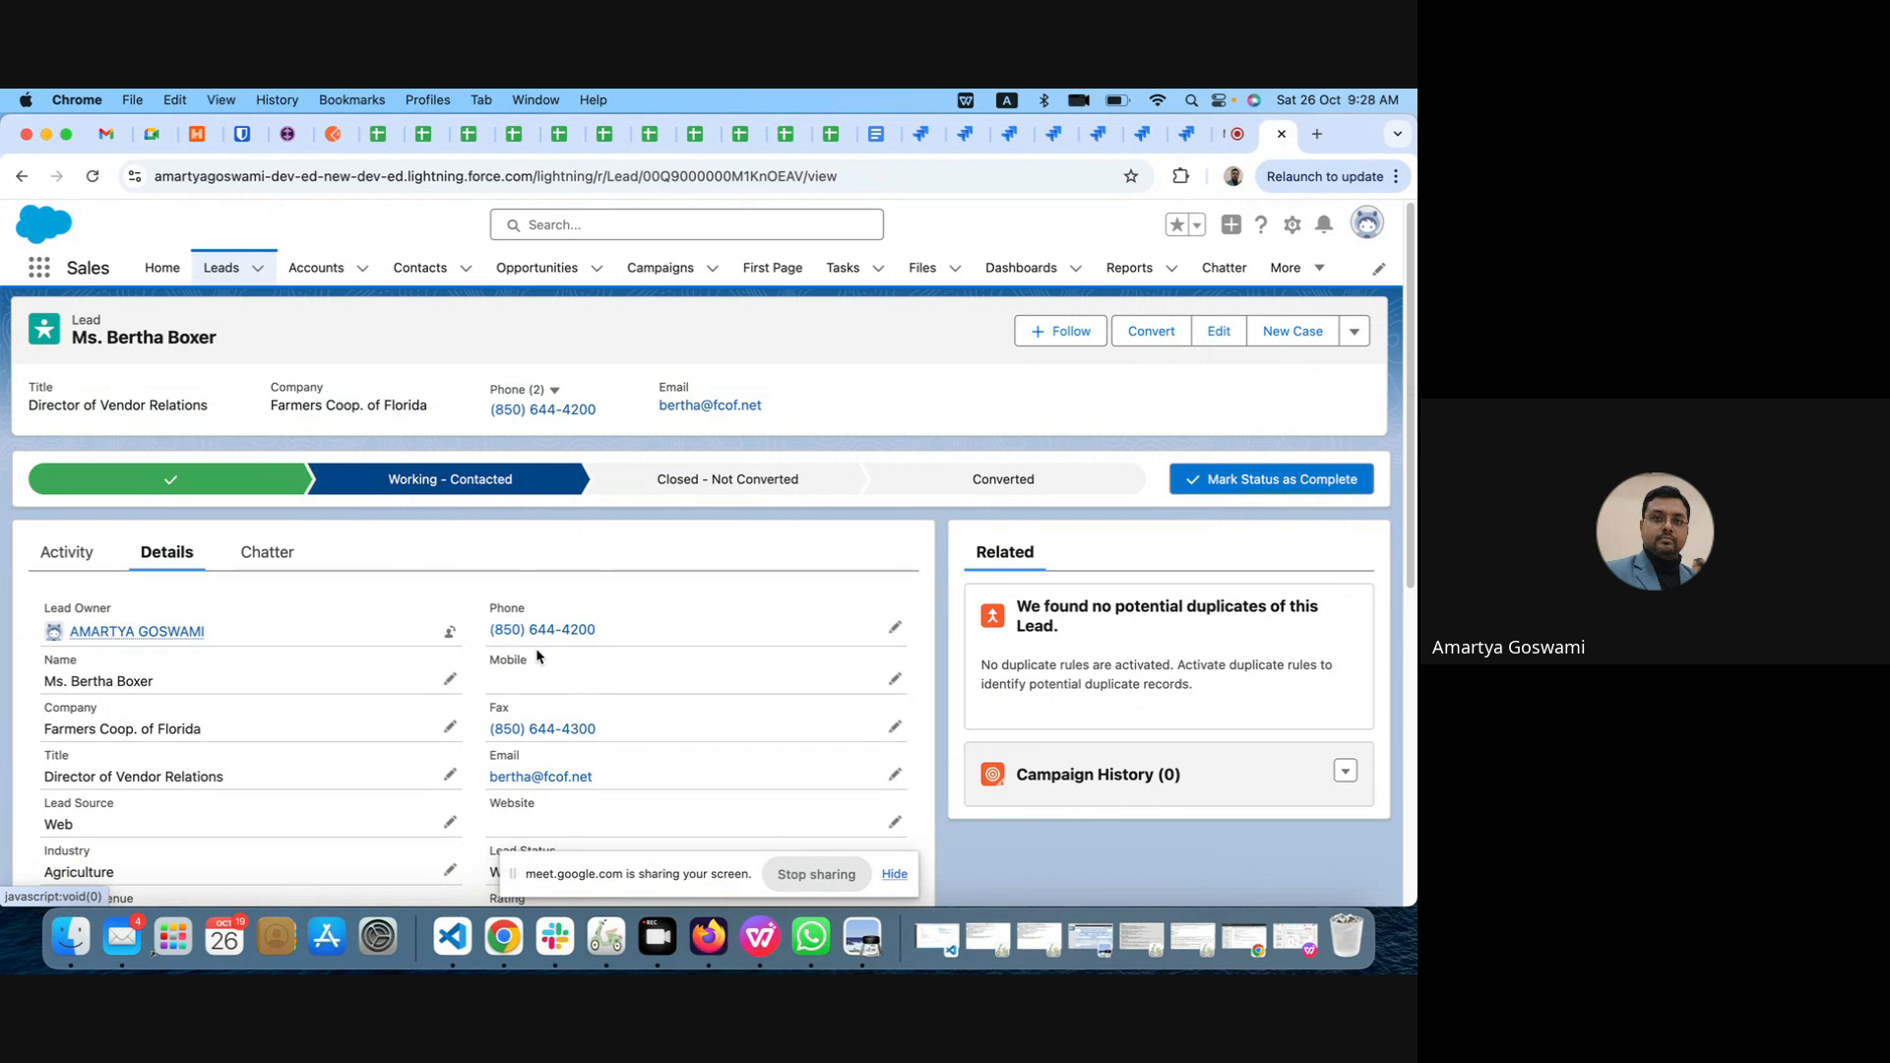
scroll(537, 656, "down", 3)
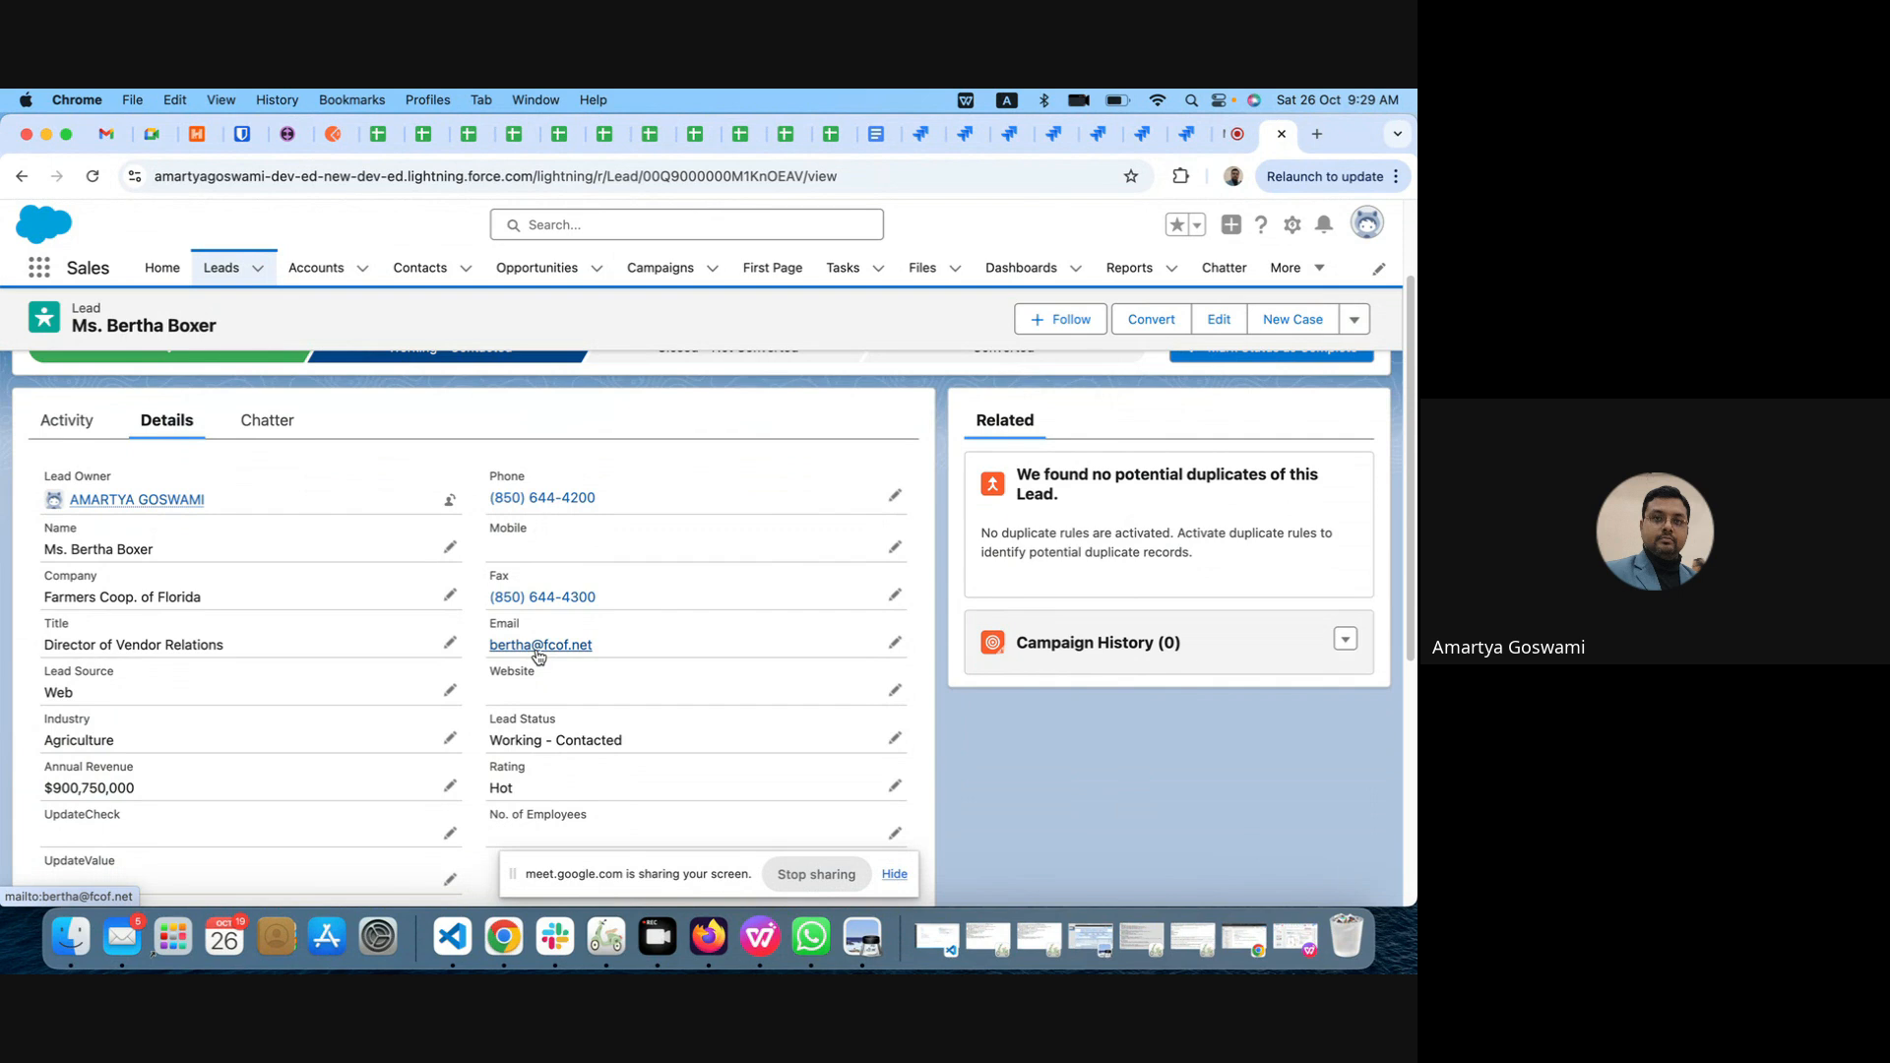
scroll(732, 640, "down", 5)
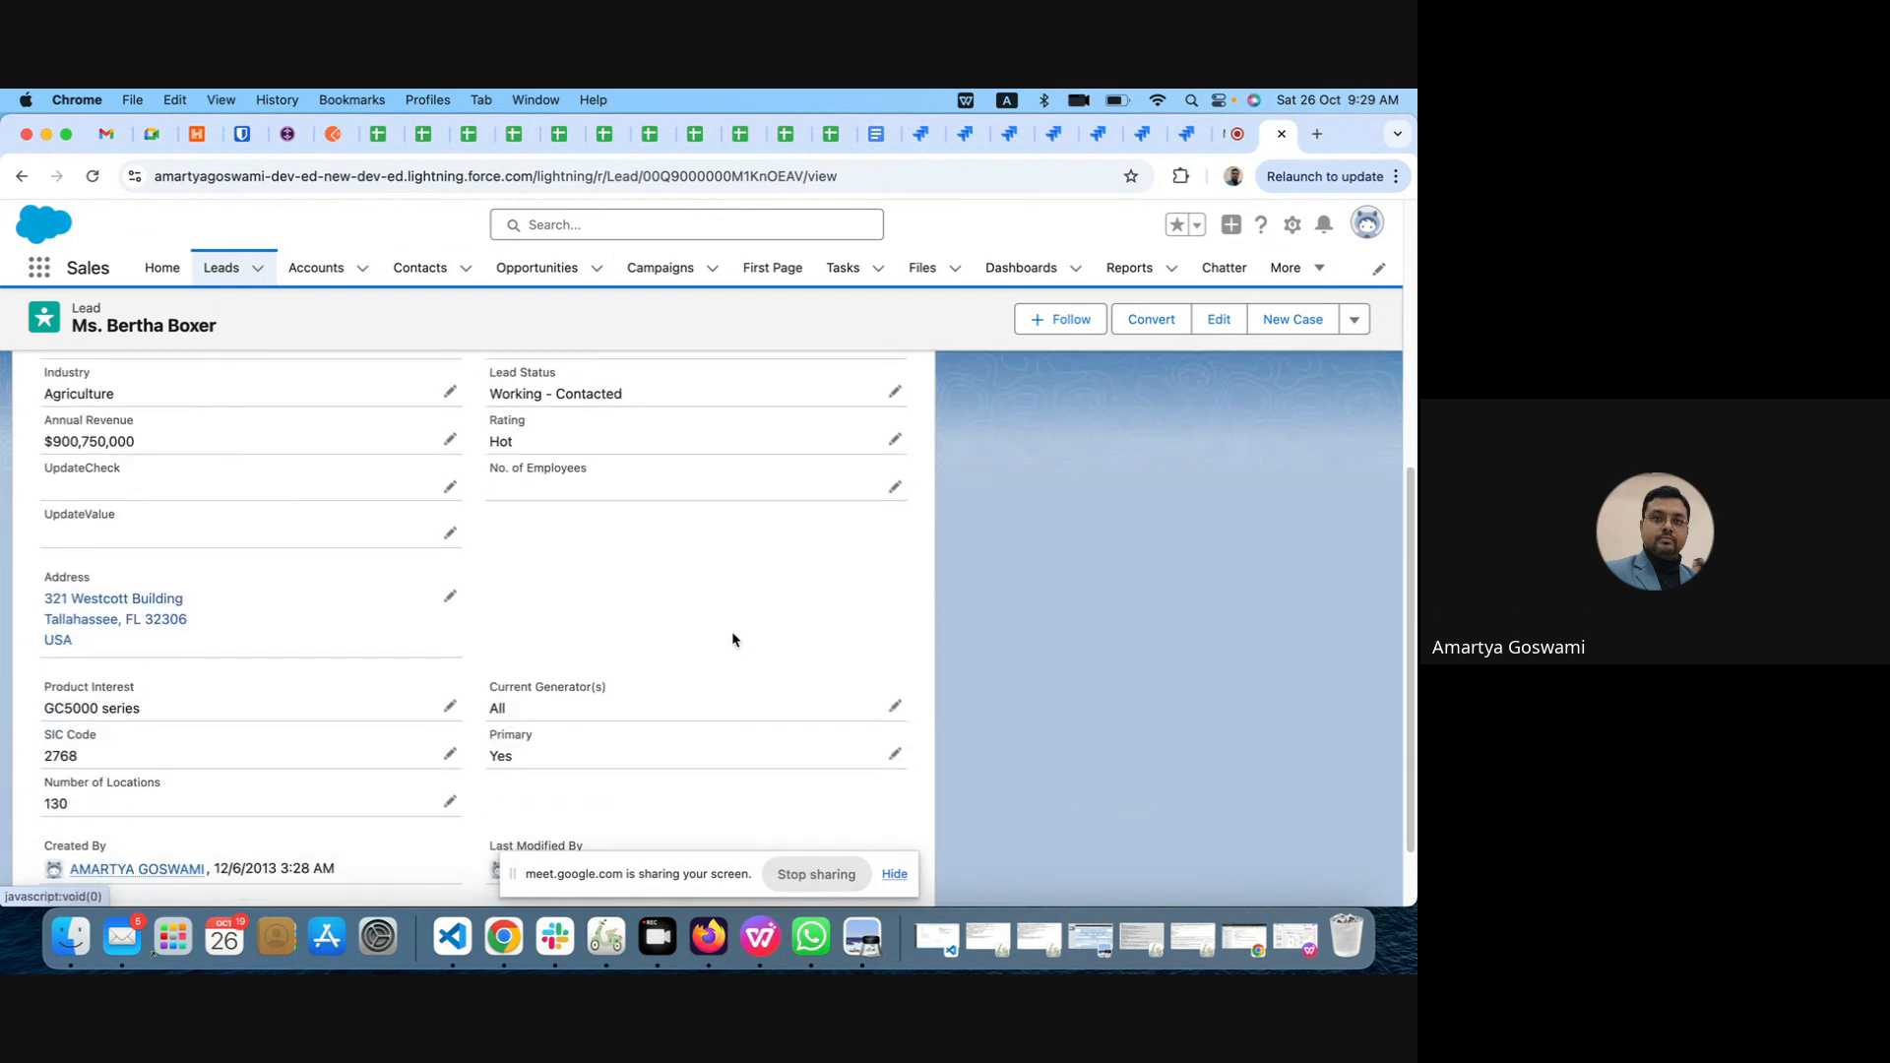
scroll(733, 640, "up", 2)
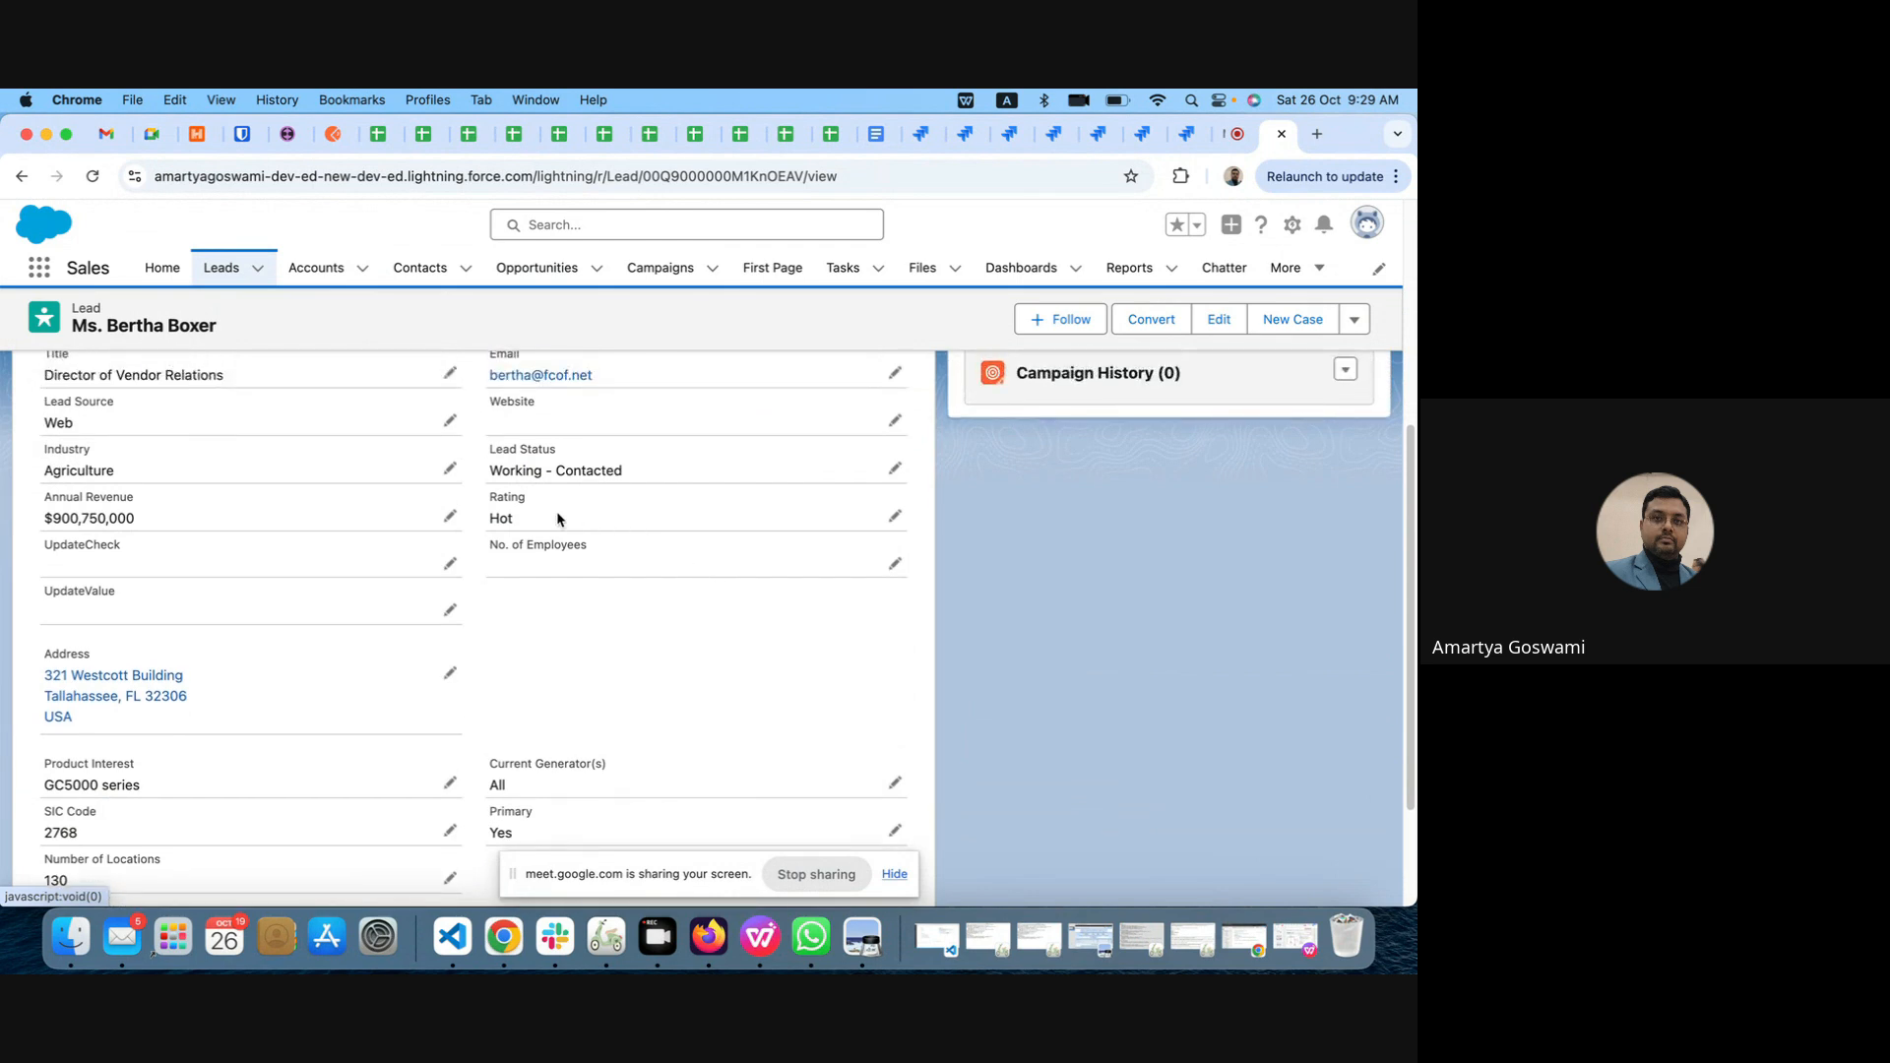
Step: Open the Lead object for editing from the record and show its Fields & Relationships
left_click(1291, 233)
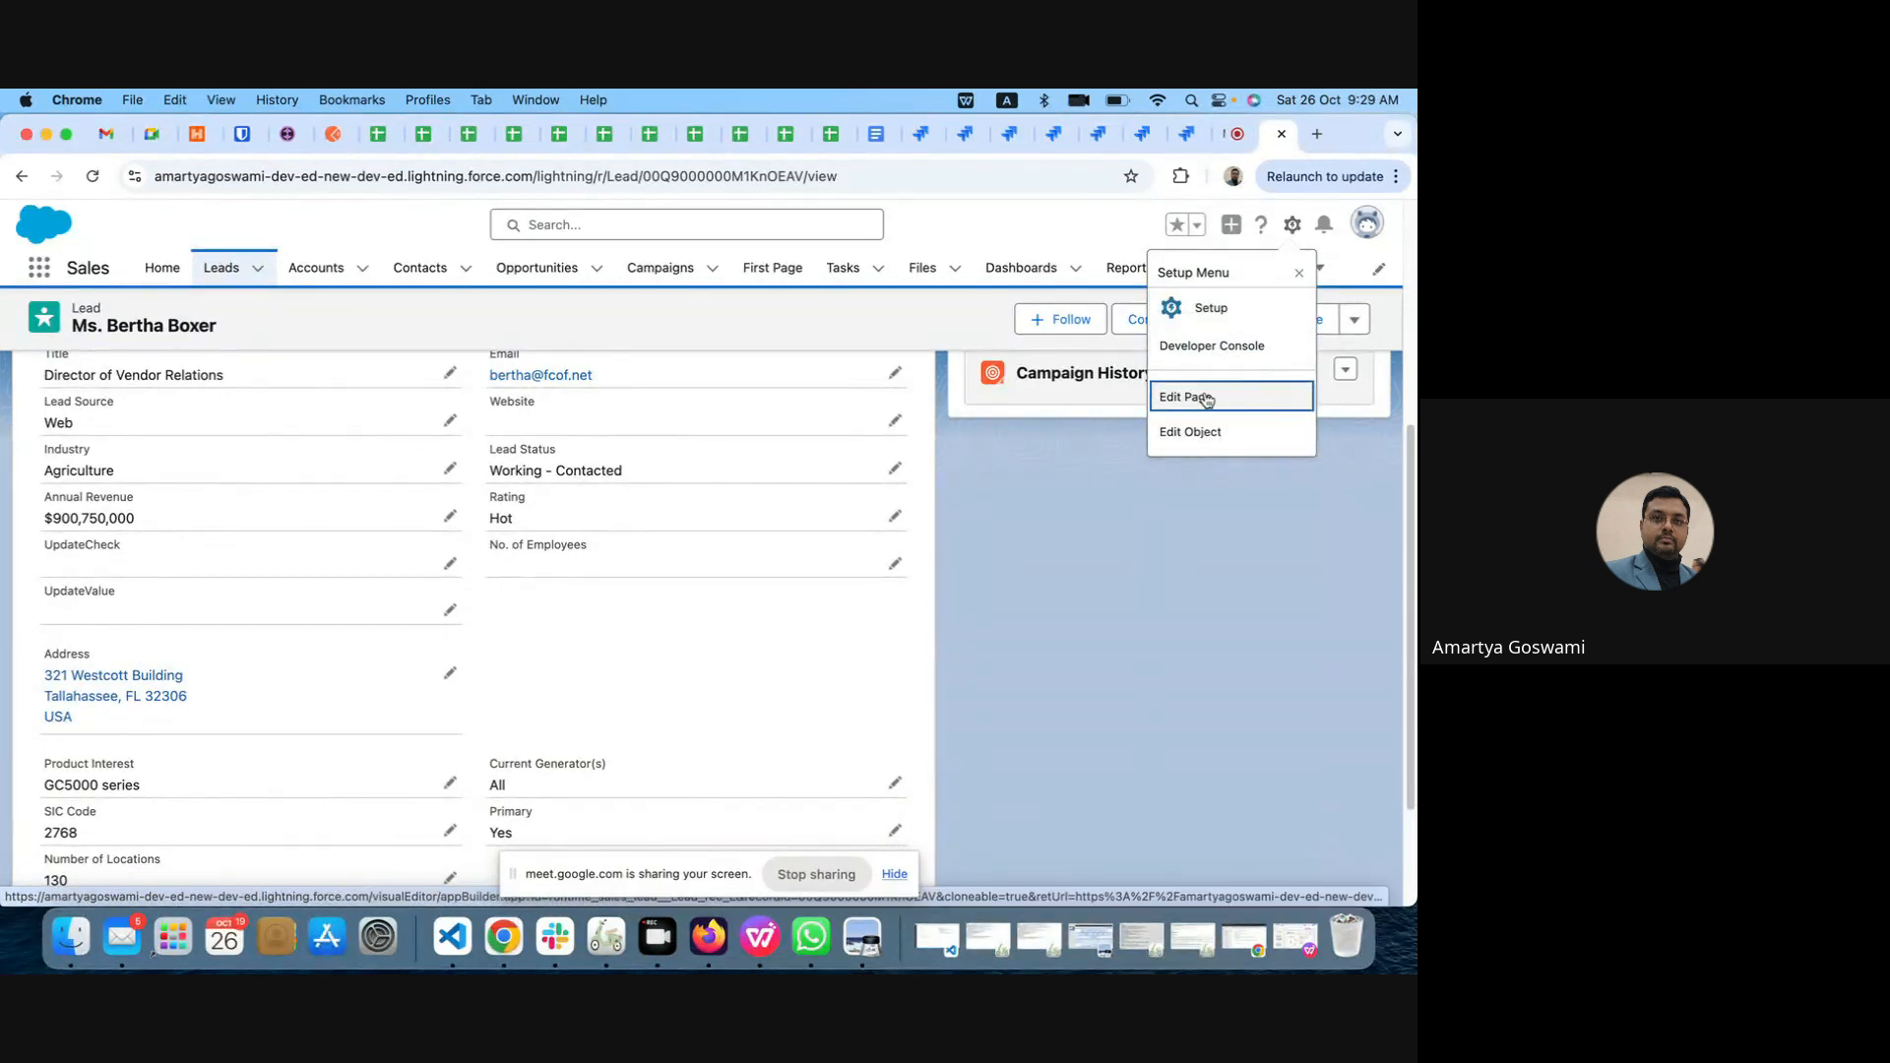
left_click(1203, 432)
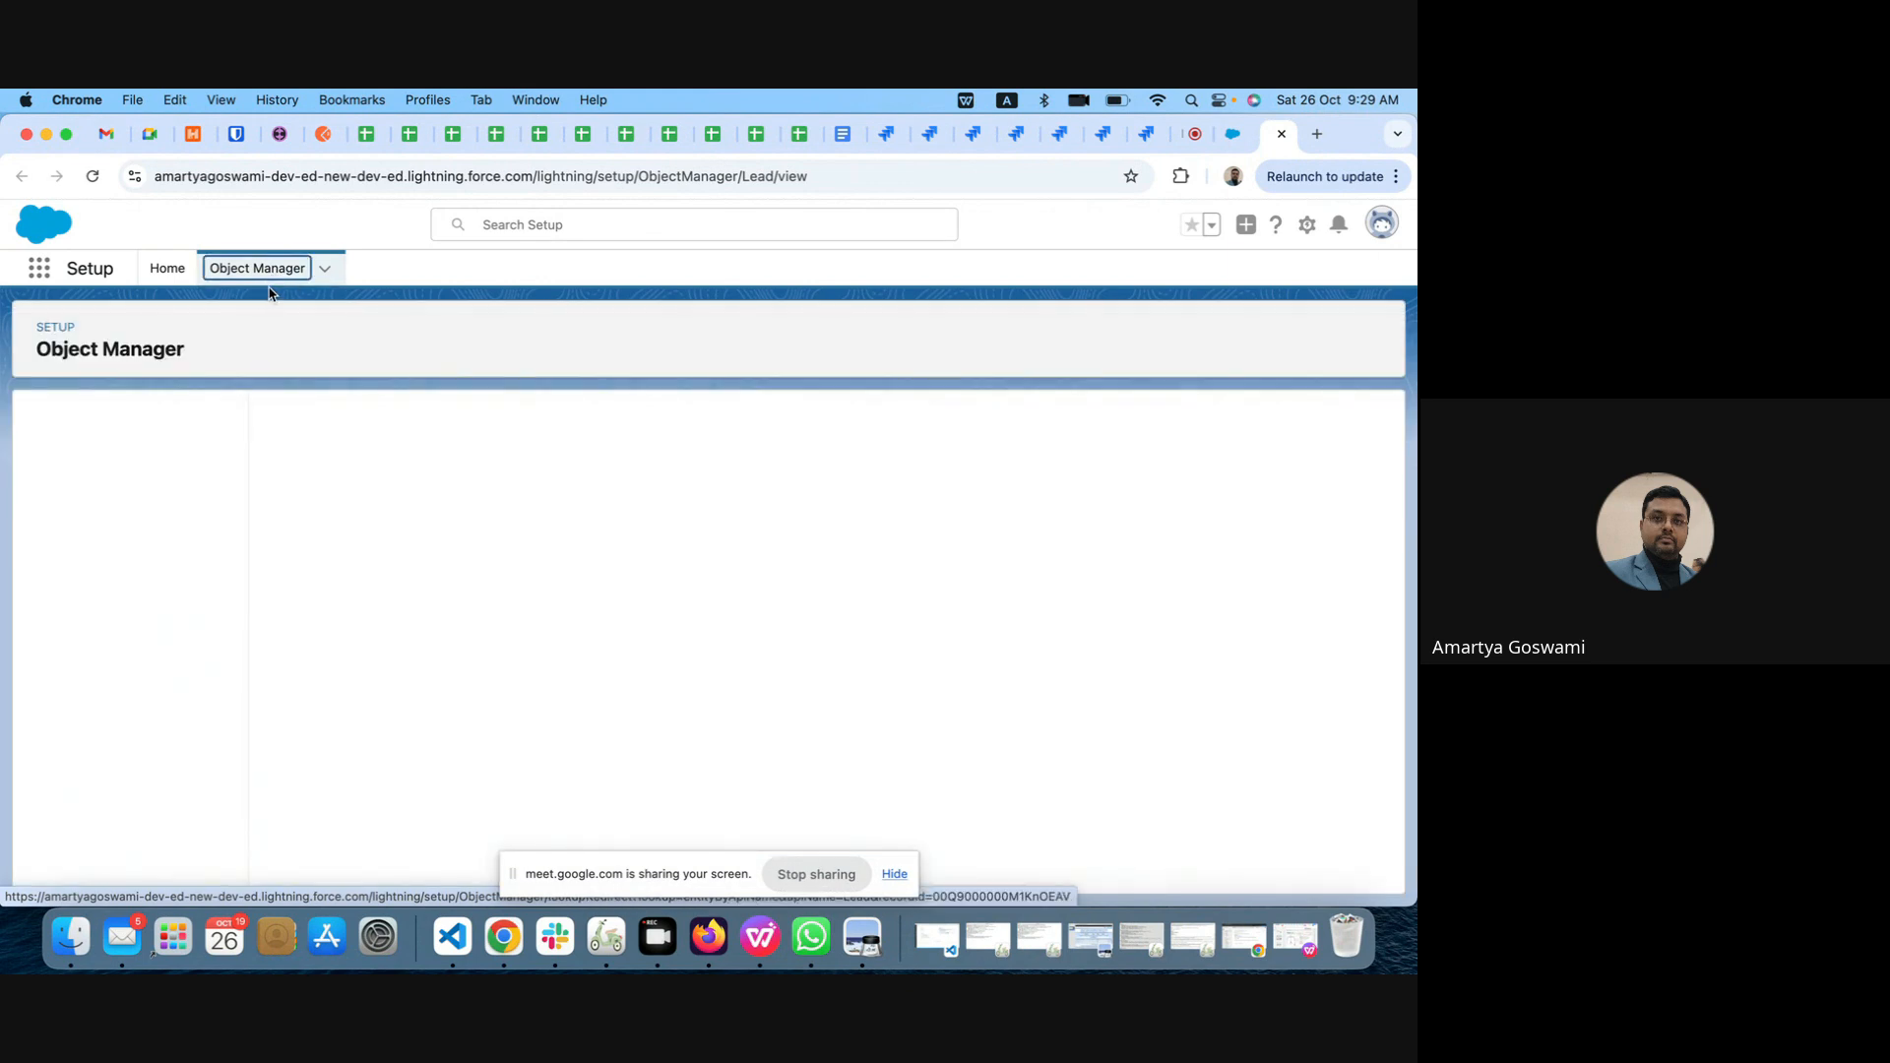
left_click(107, 465)
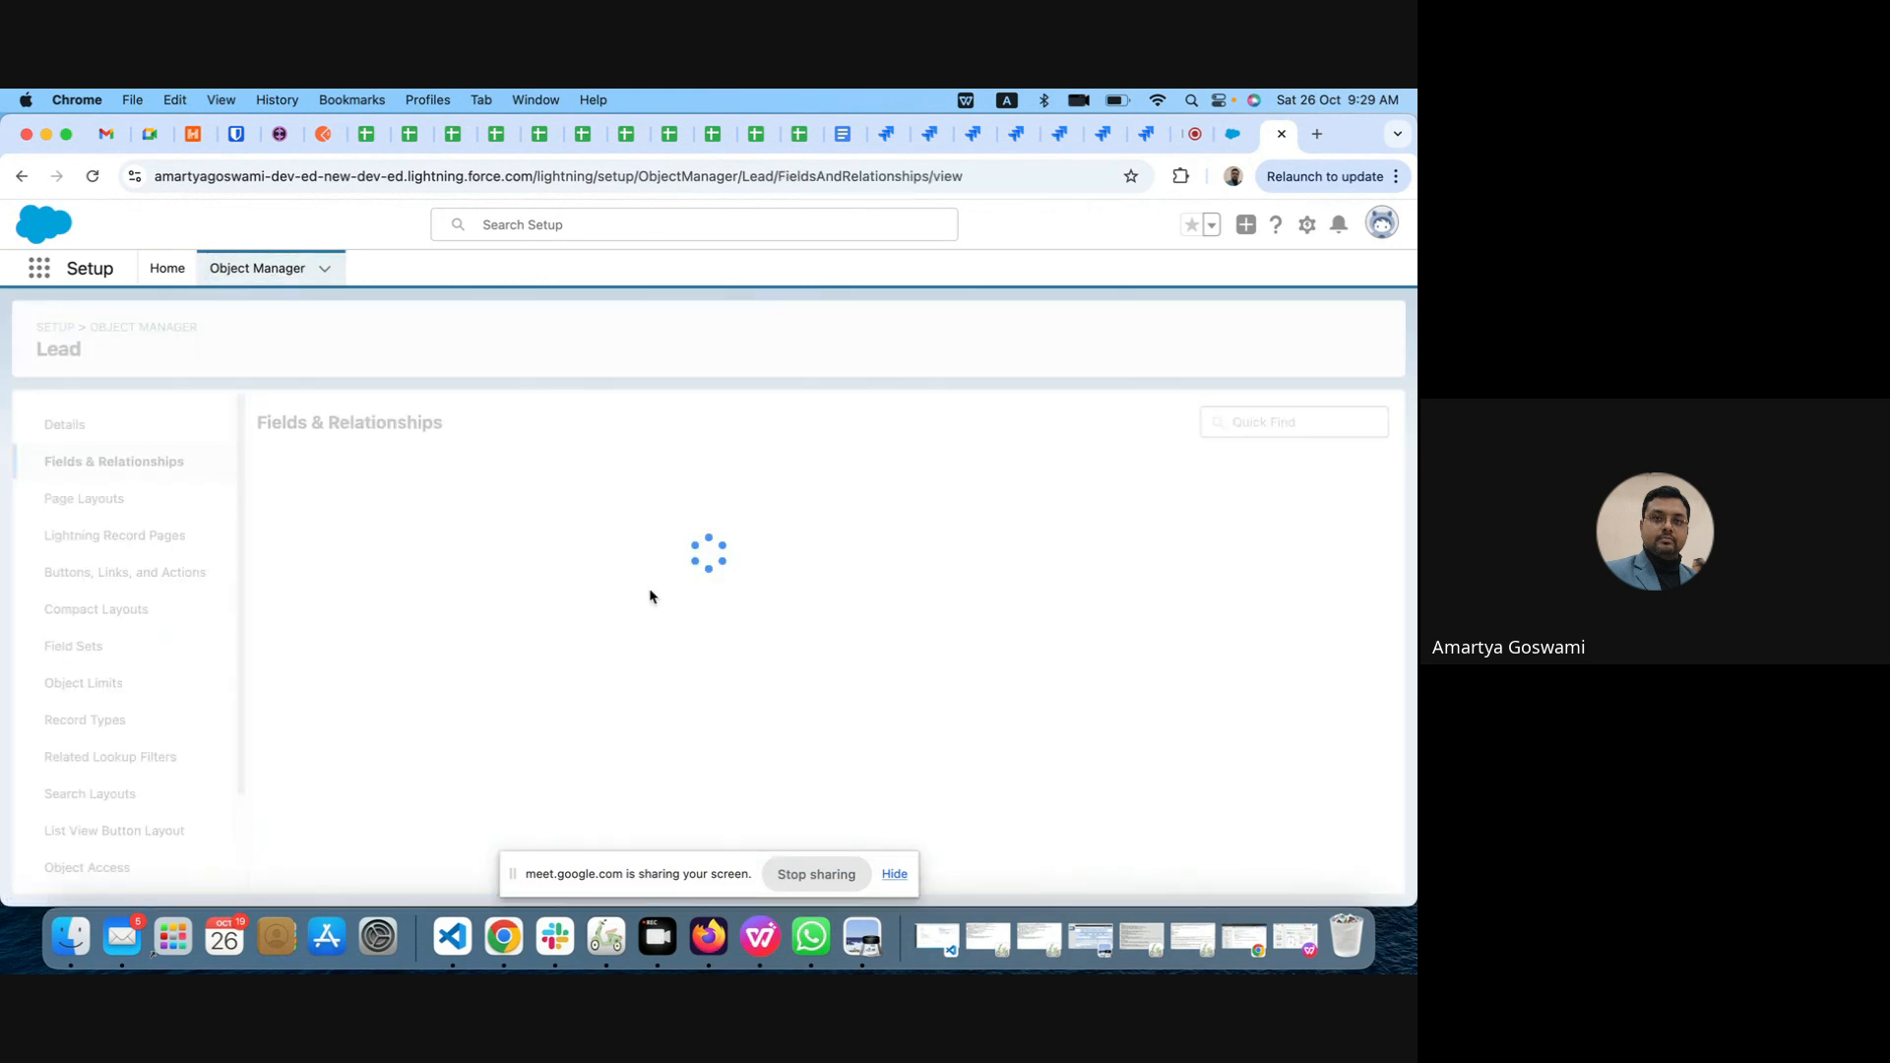
Step: Examine the picklist values of the Lead object's Rating field, and return to the field list
scroll(658, 708, "down", 10)
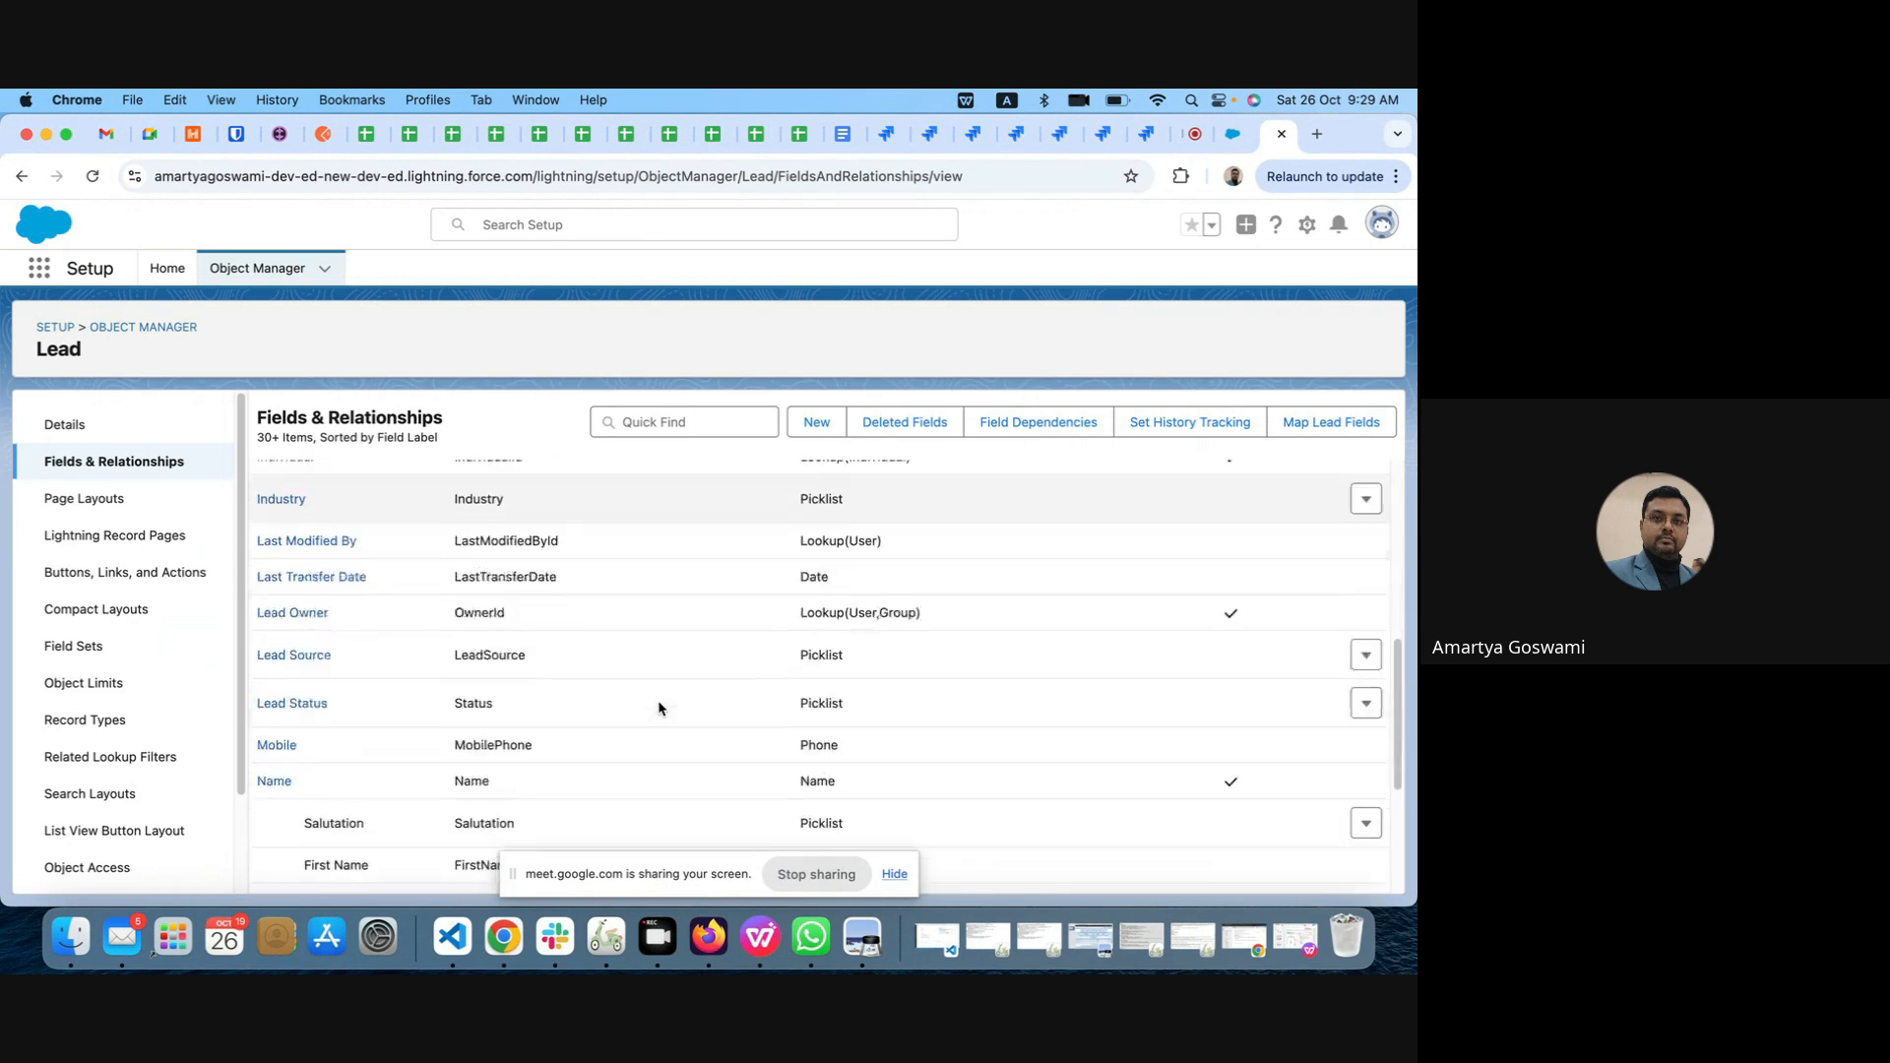
scroll(658, 707, "down", 10)
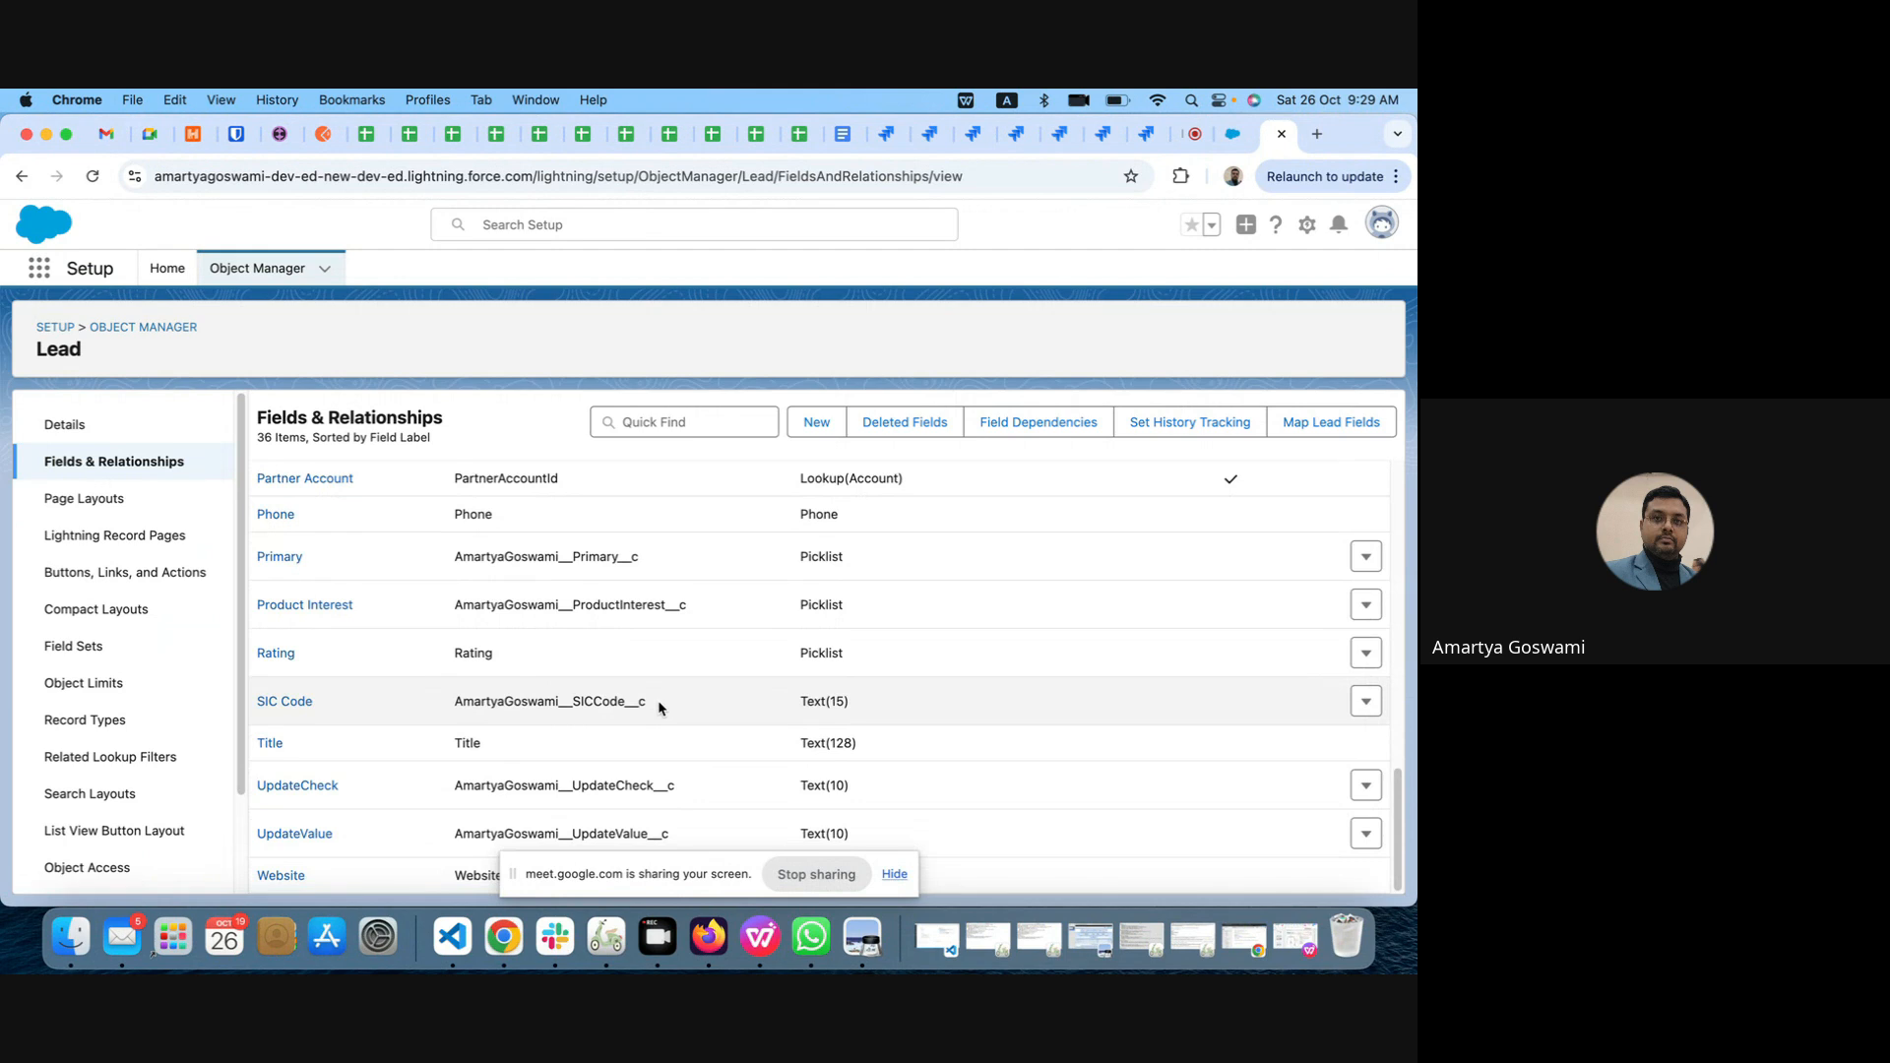
left_click(275, 652)
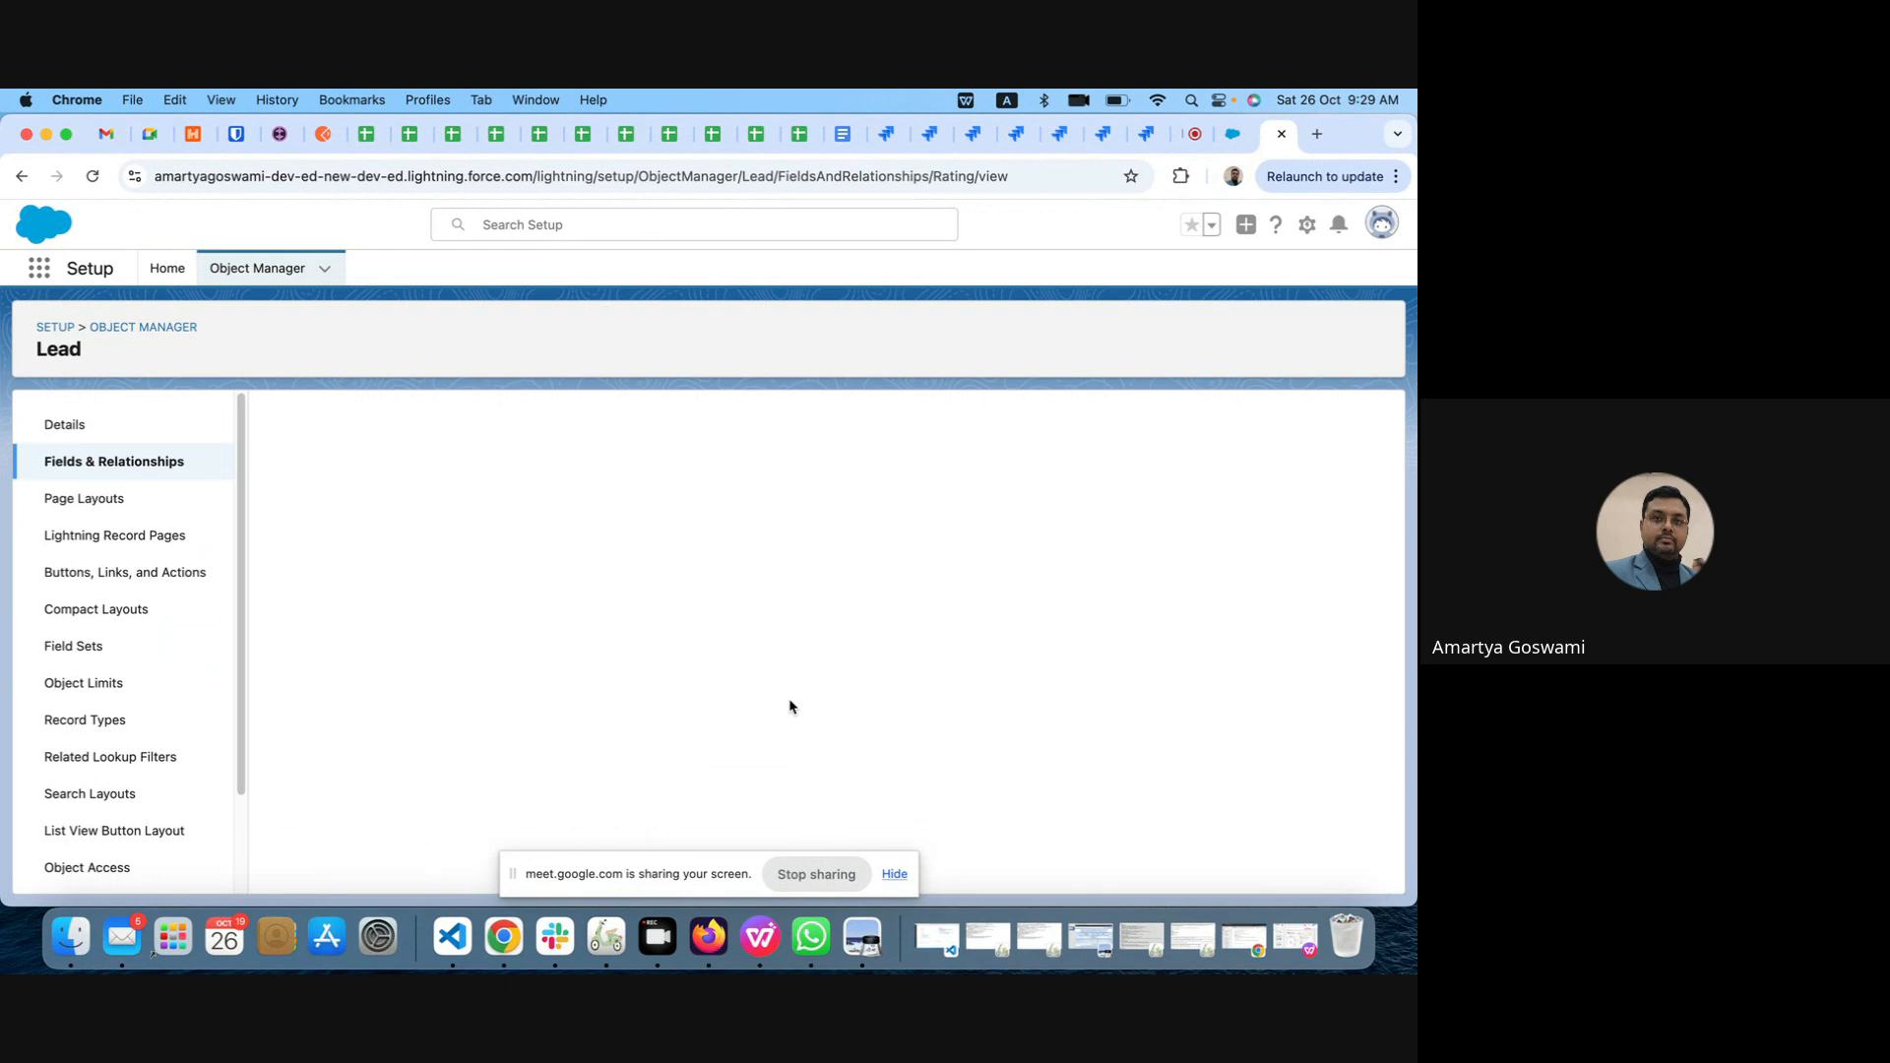
scroll(789, 706, "down", 5)
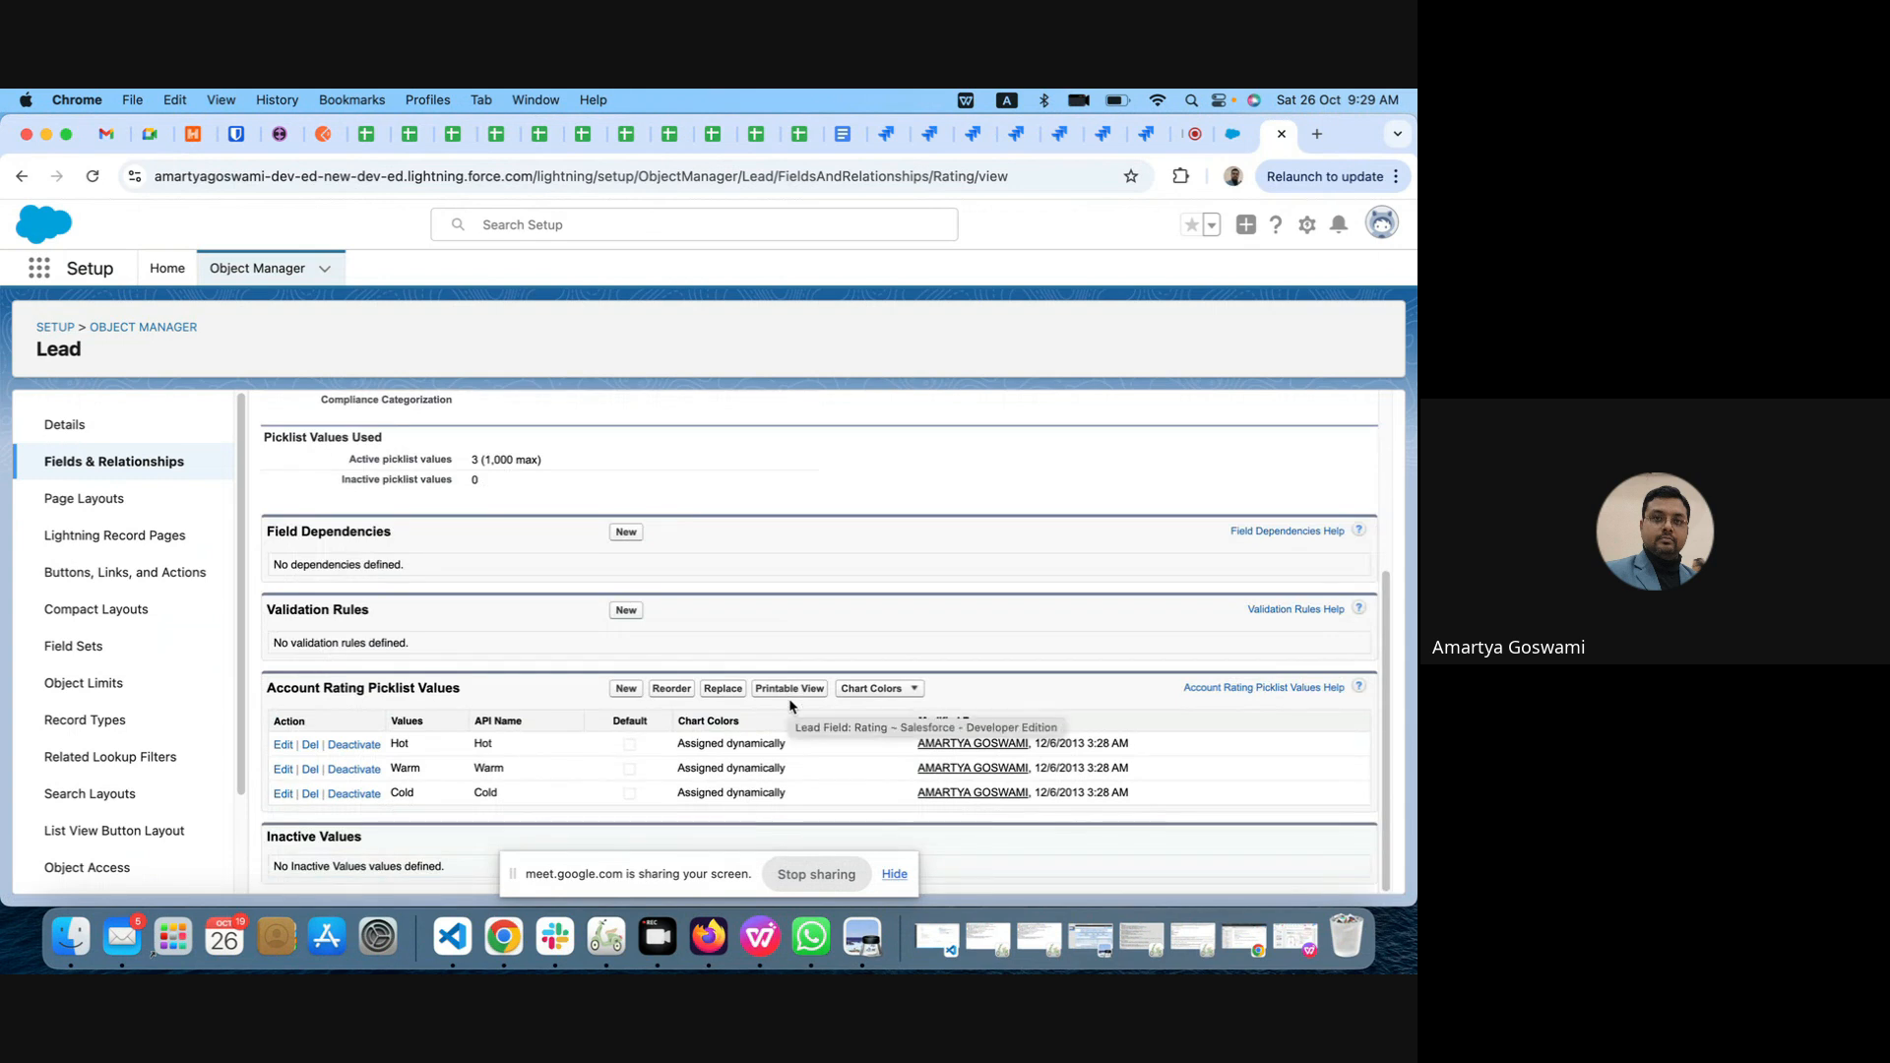
left_click(22, 176)
Step: Open the Lead object's Primary custom field and examine its definition, picklist options and values
scroll(715, 701, "down", 10)
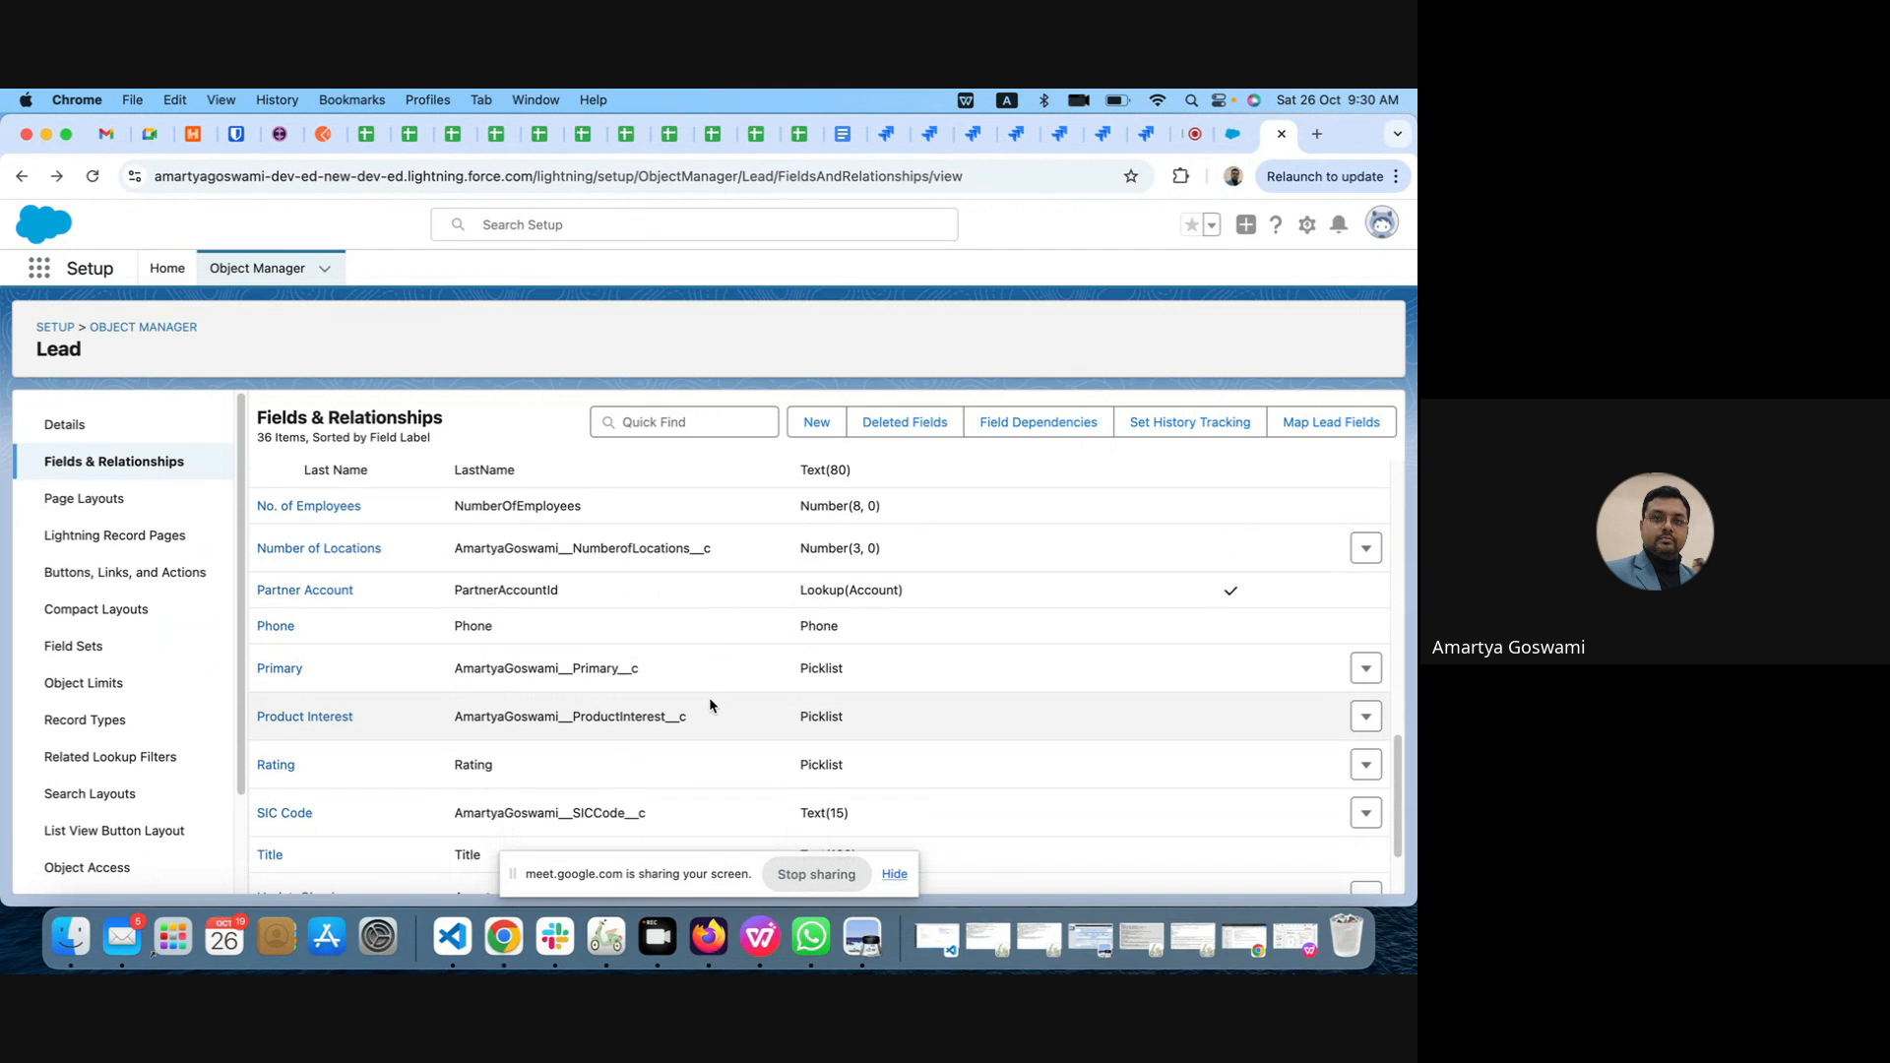
left_click(274, 669)
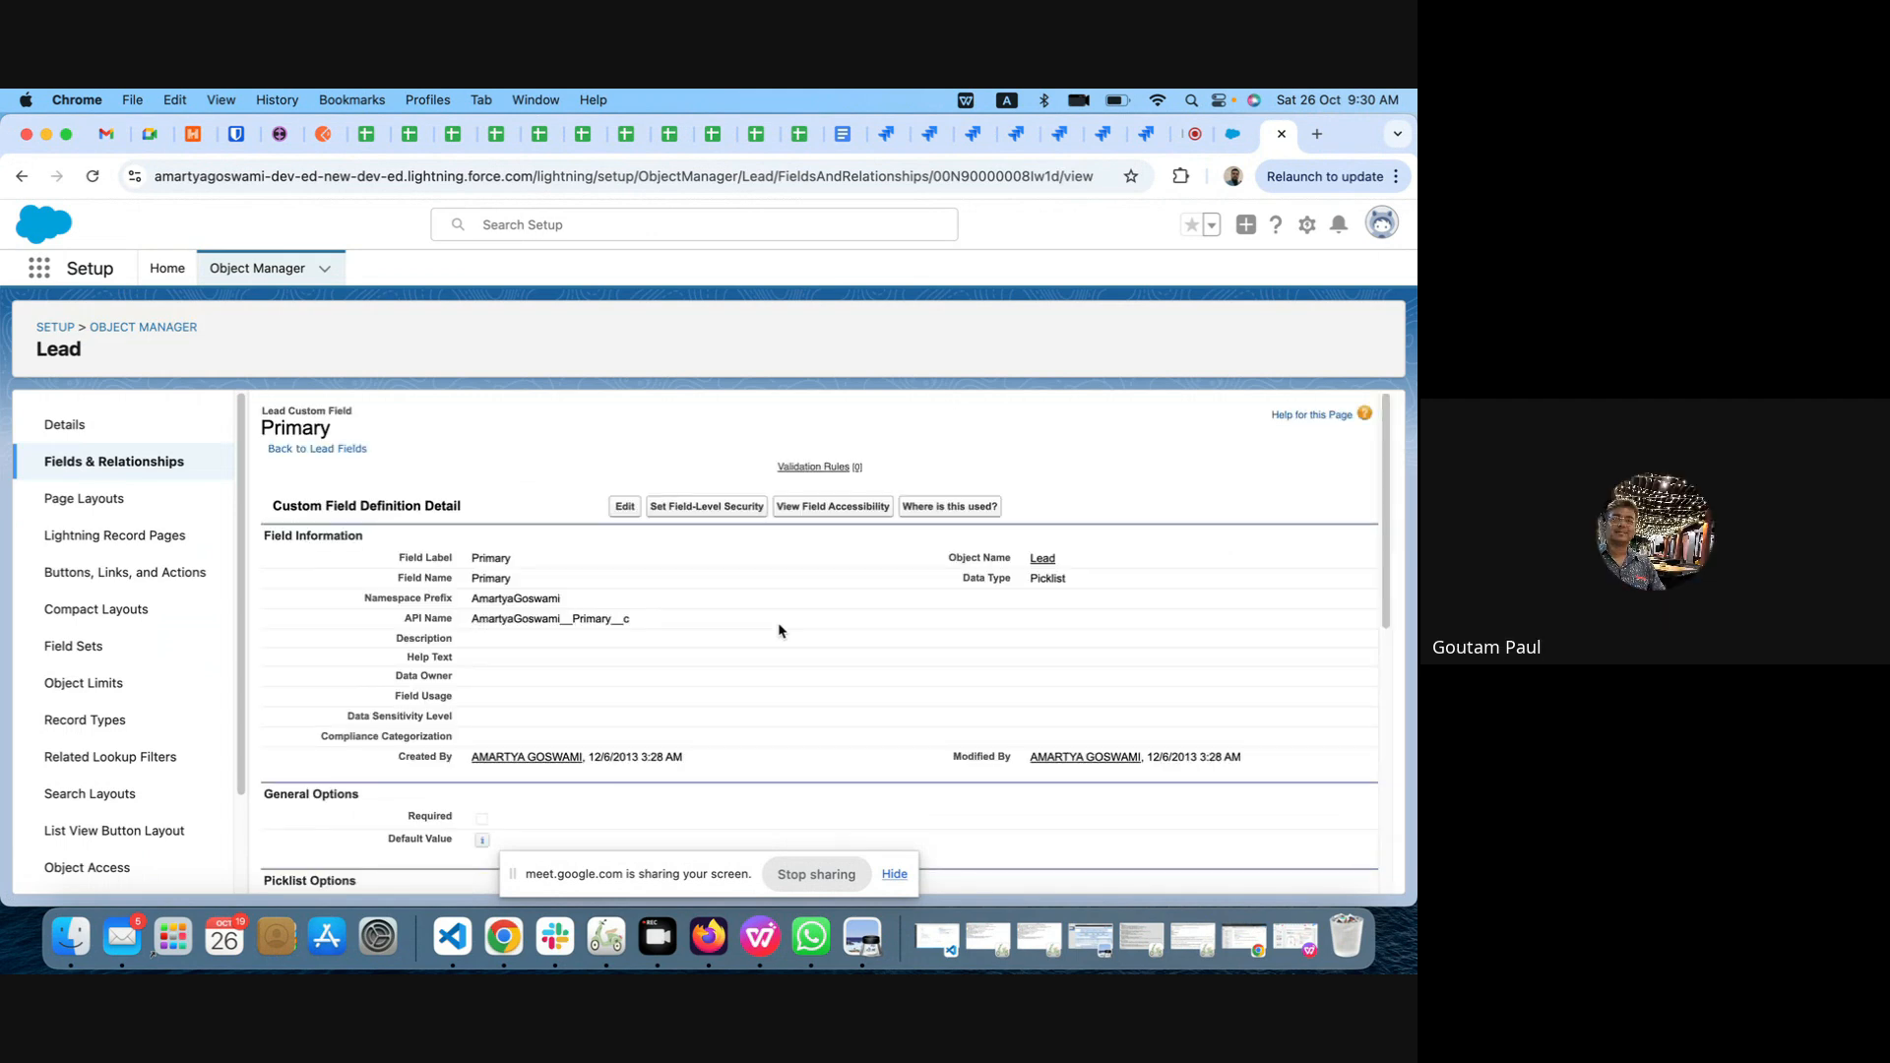
scroll(778, 630, "down", 5)
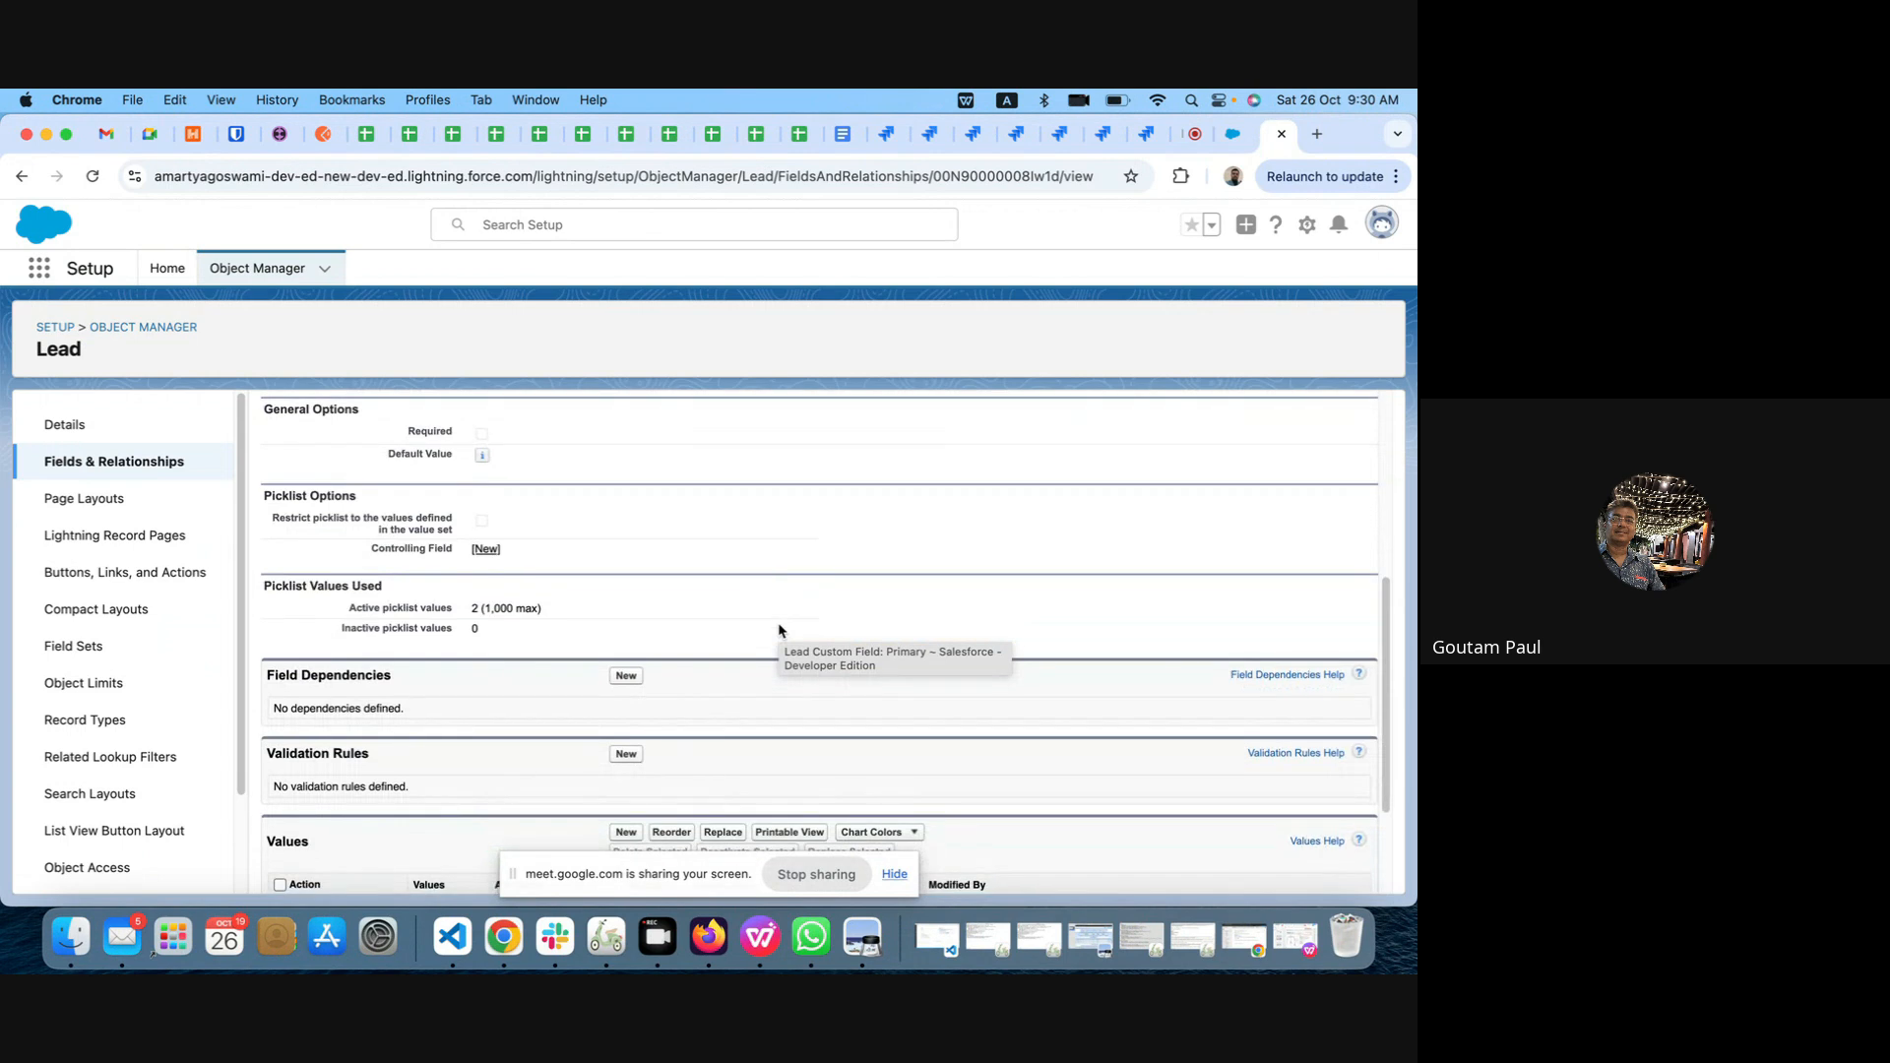
scroll(778, 630, "down", 2)
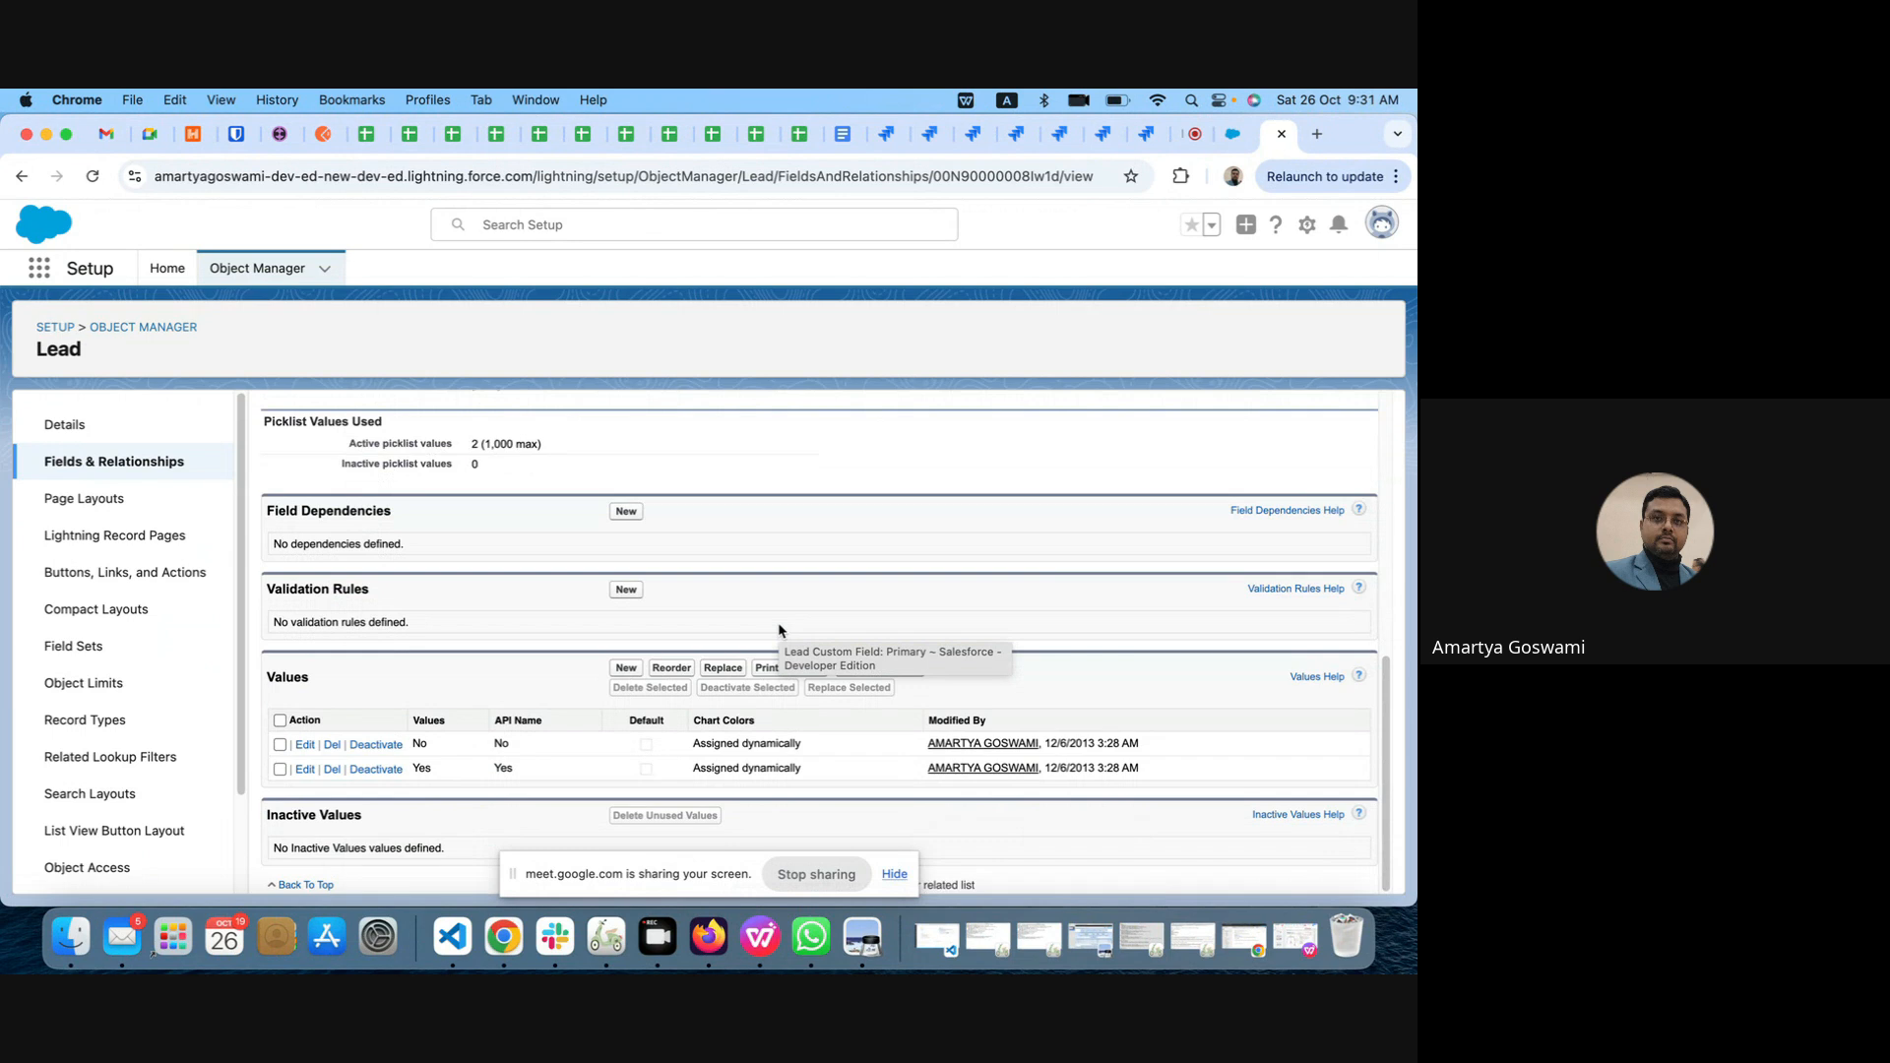
scroll(779, 630, "up", 10)
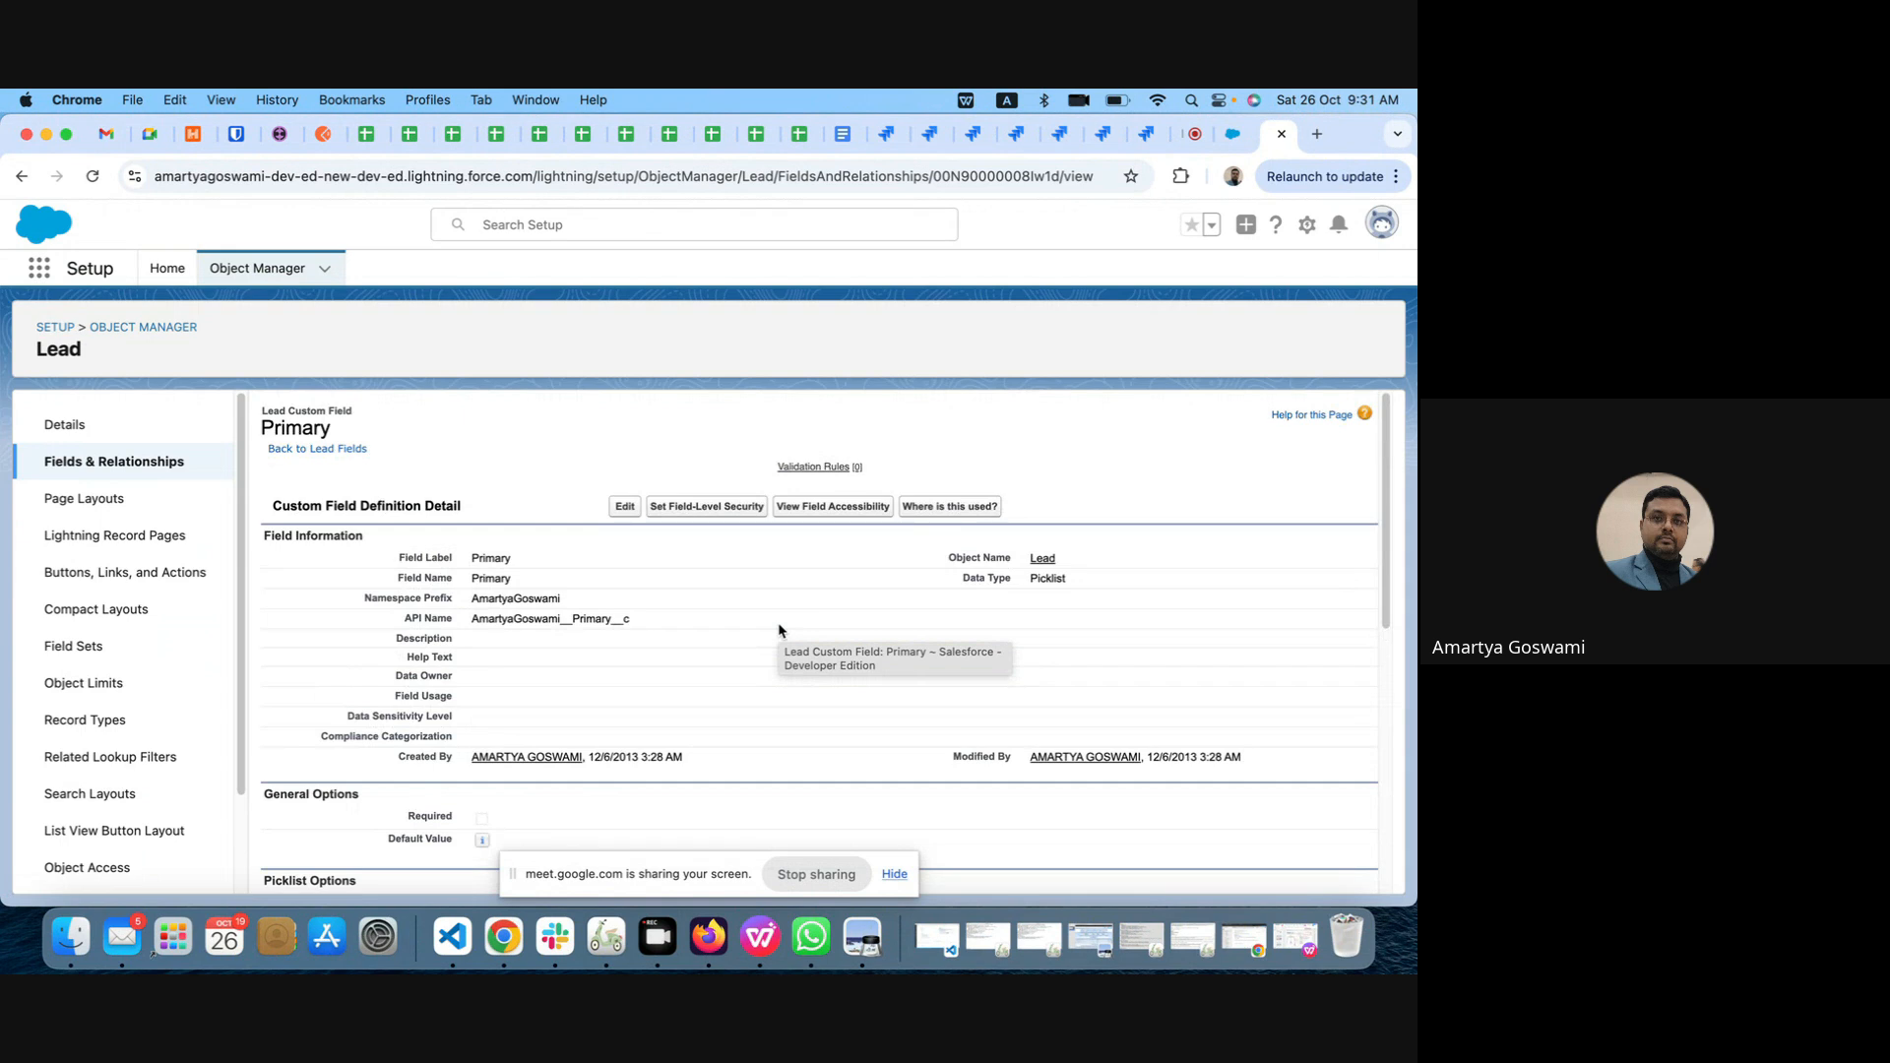
scroll(779, 630, "down", 5)
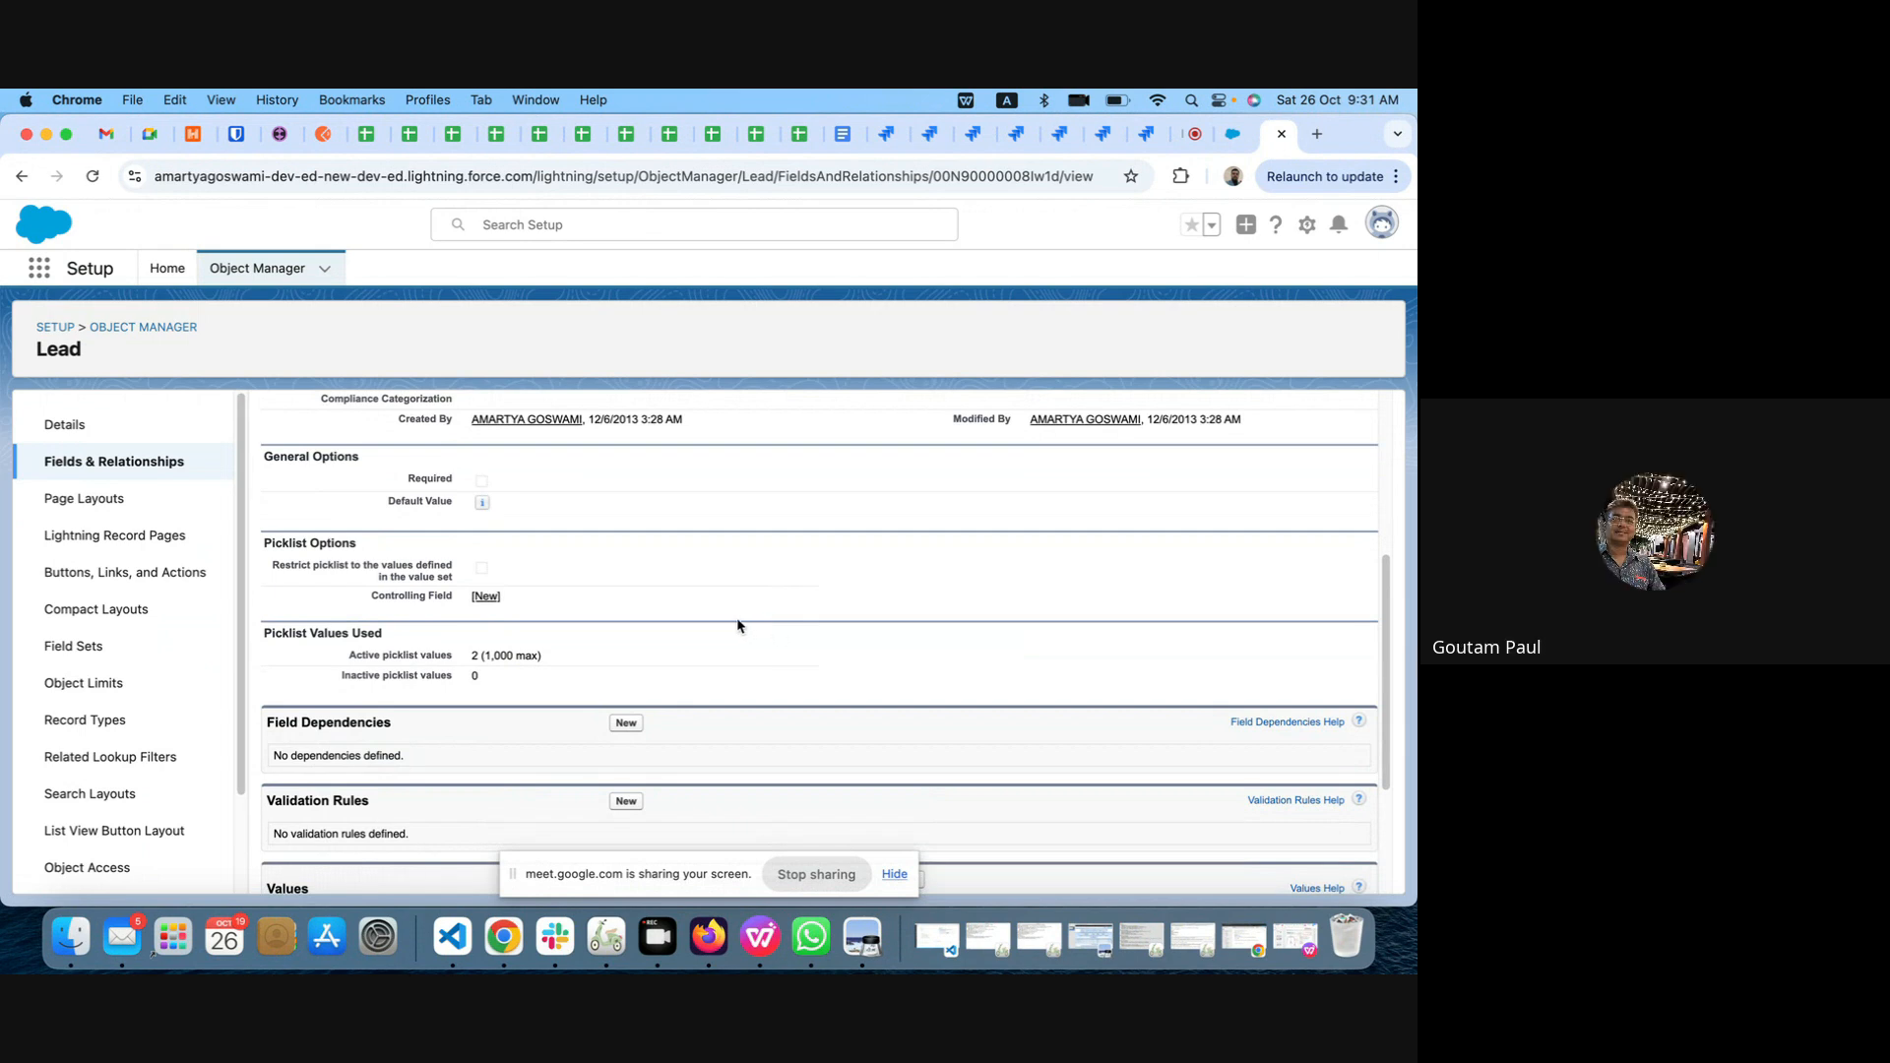
scroll(738, 624, "down", 3)
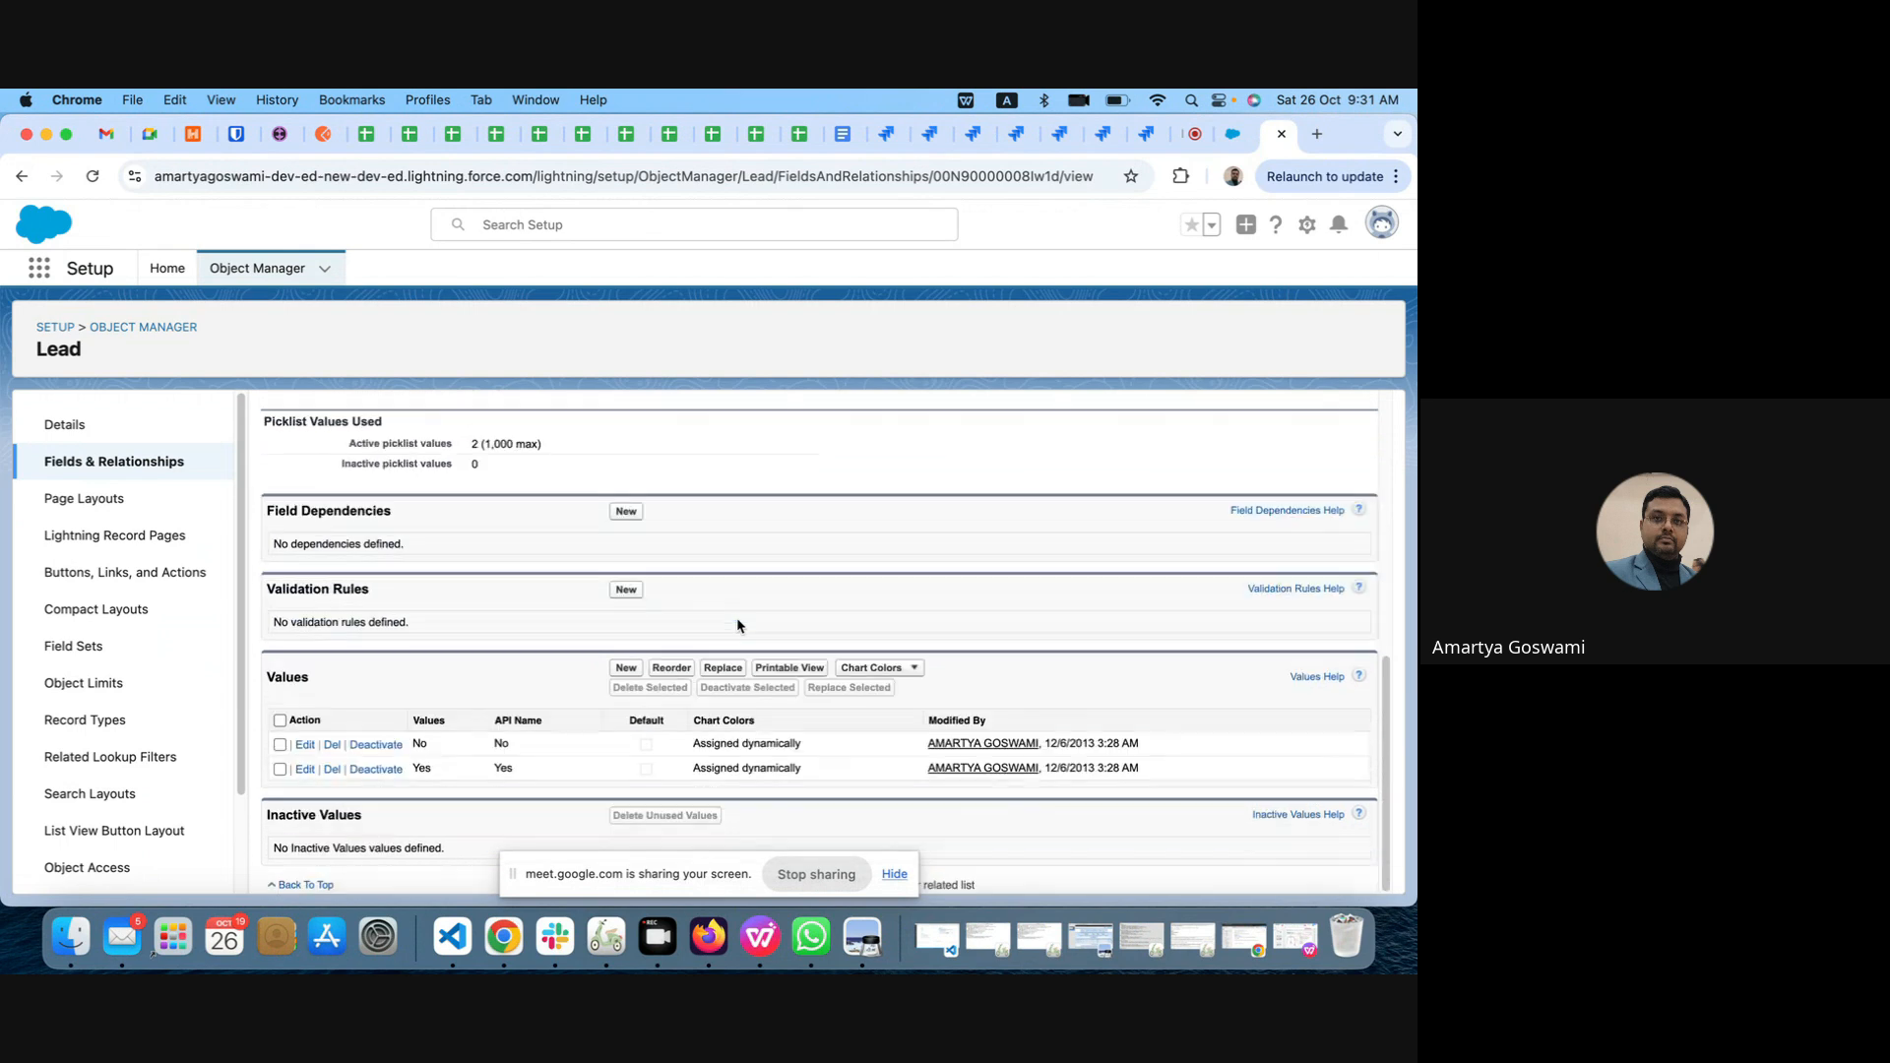
scroll(736, 625, "up", 5)
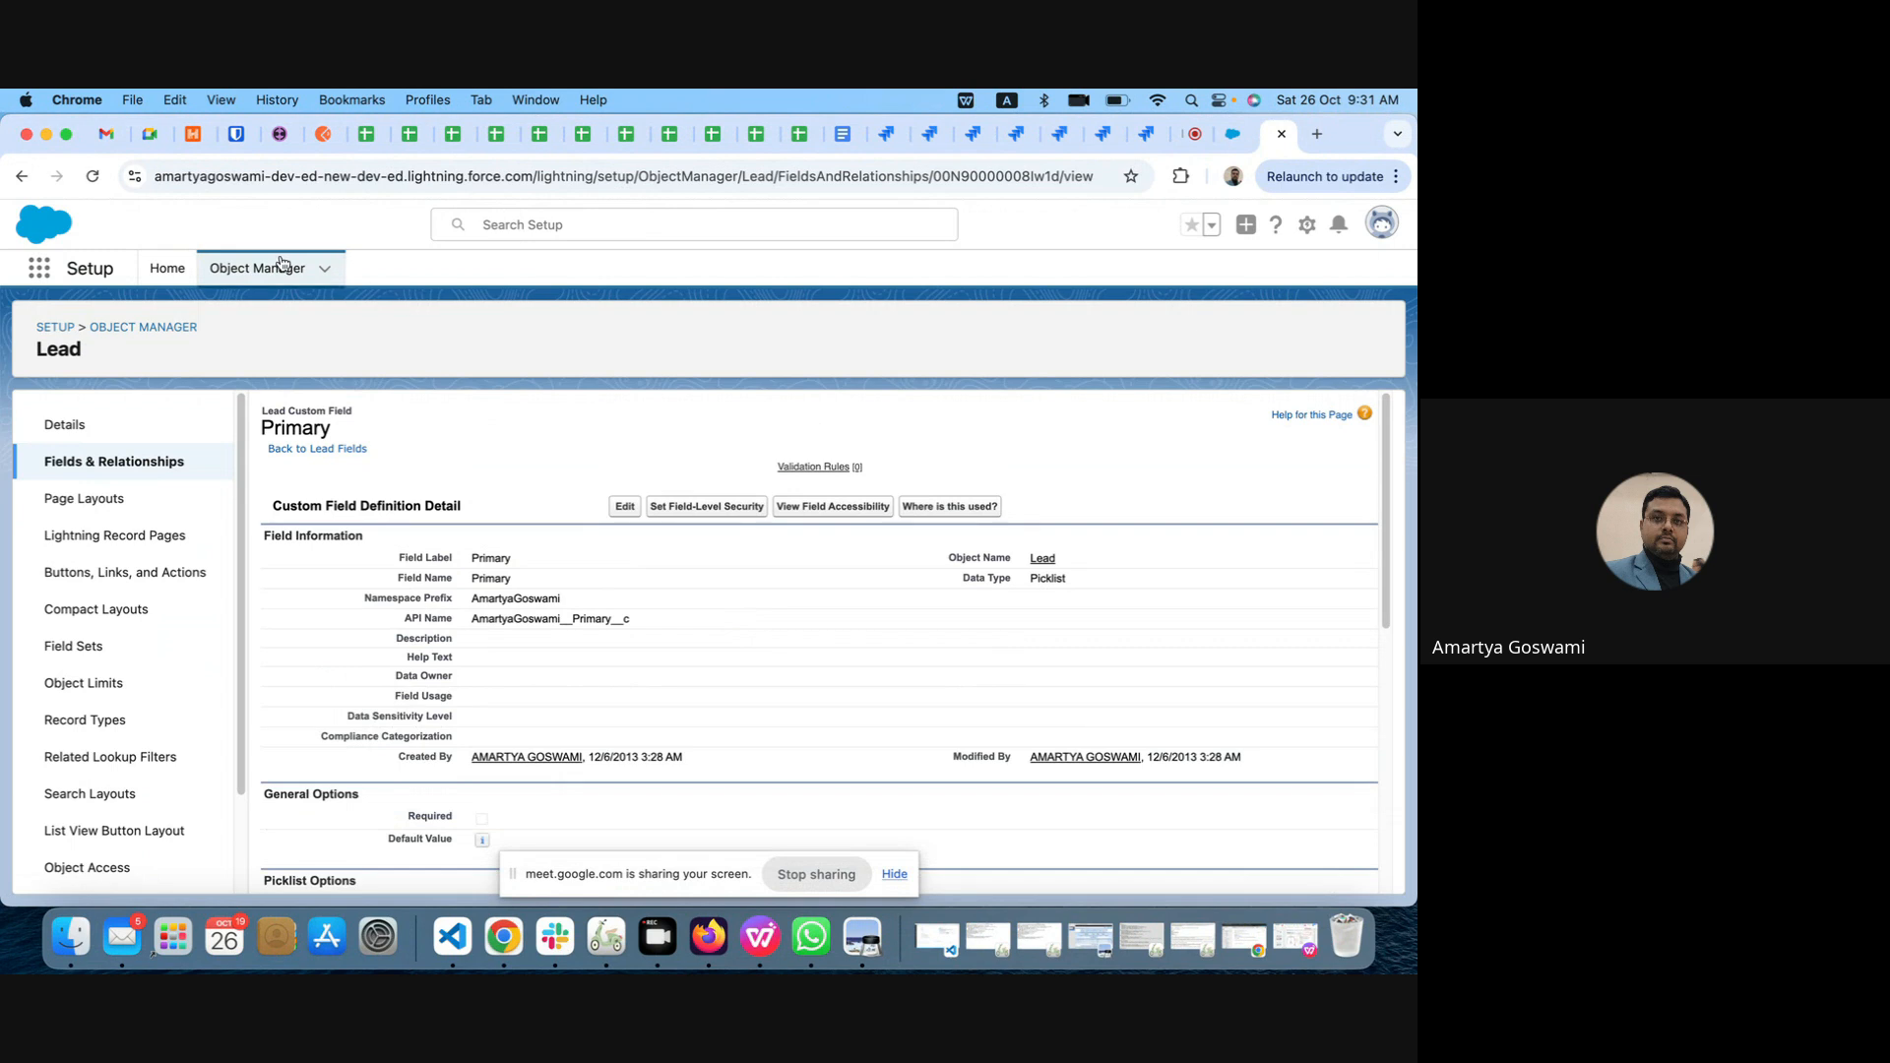
Step: Open Setup afresh, find the Lead object in Object Manager by searching for "lead", and open it
left_click(1307, 227)
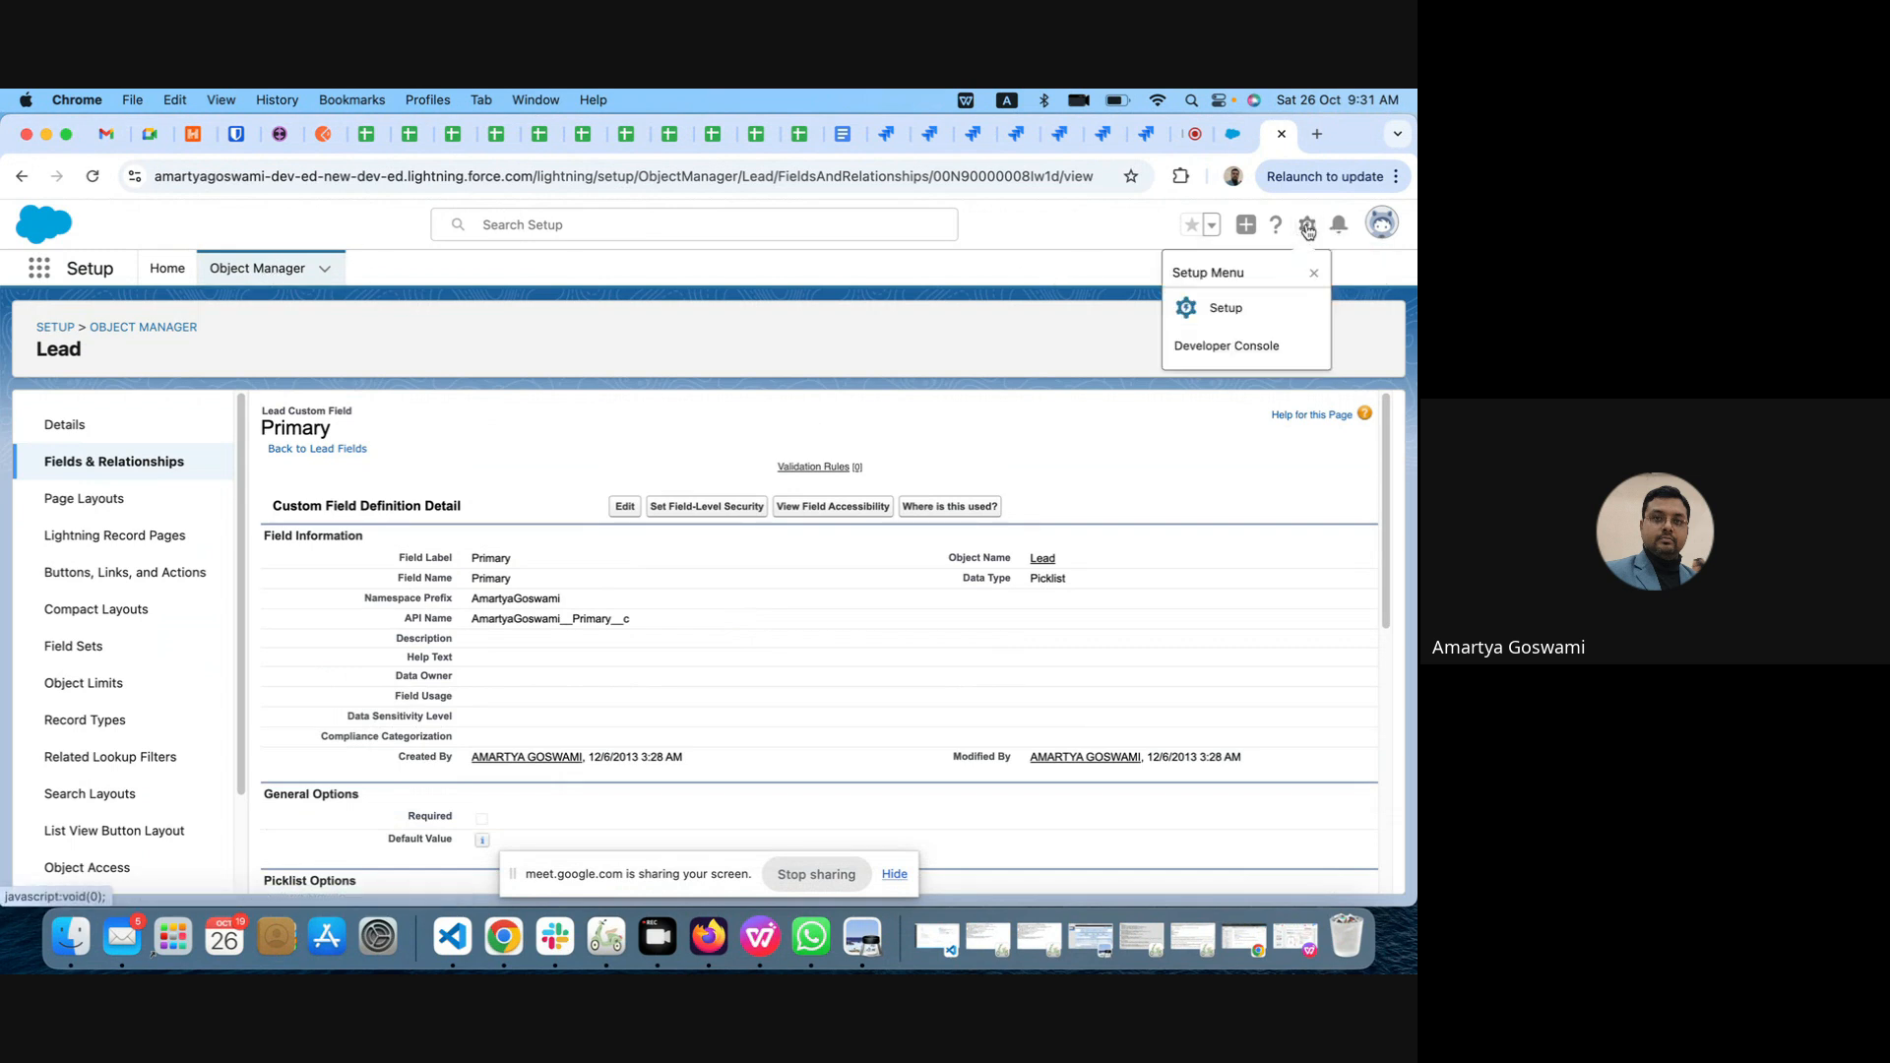
left_click(1219, 311)
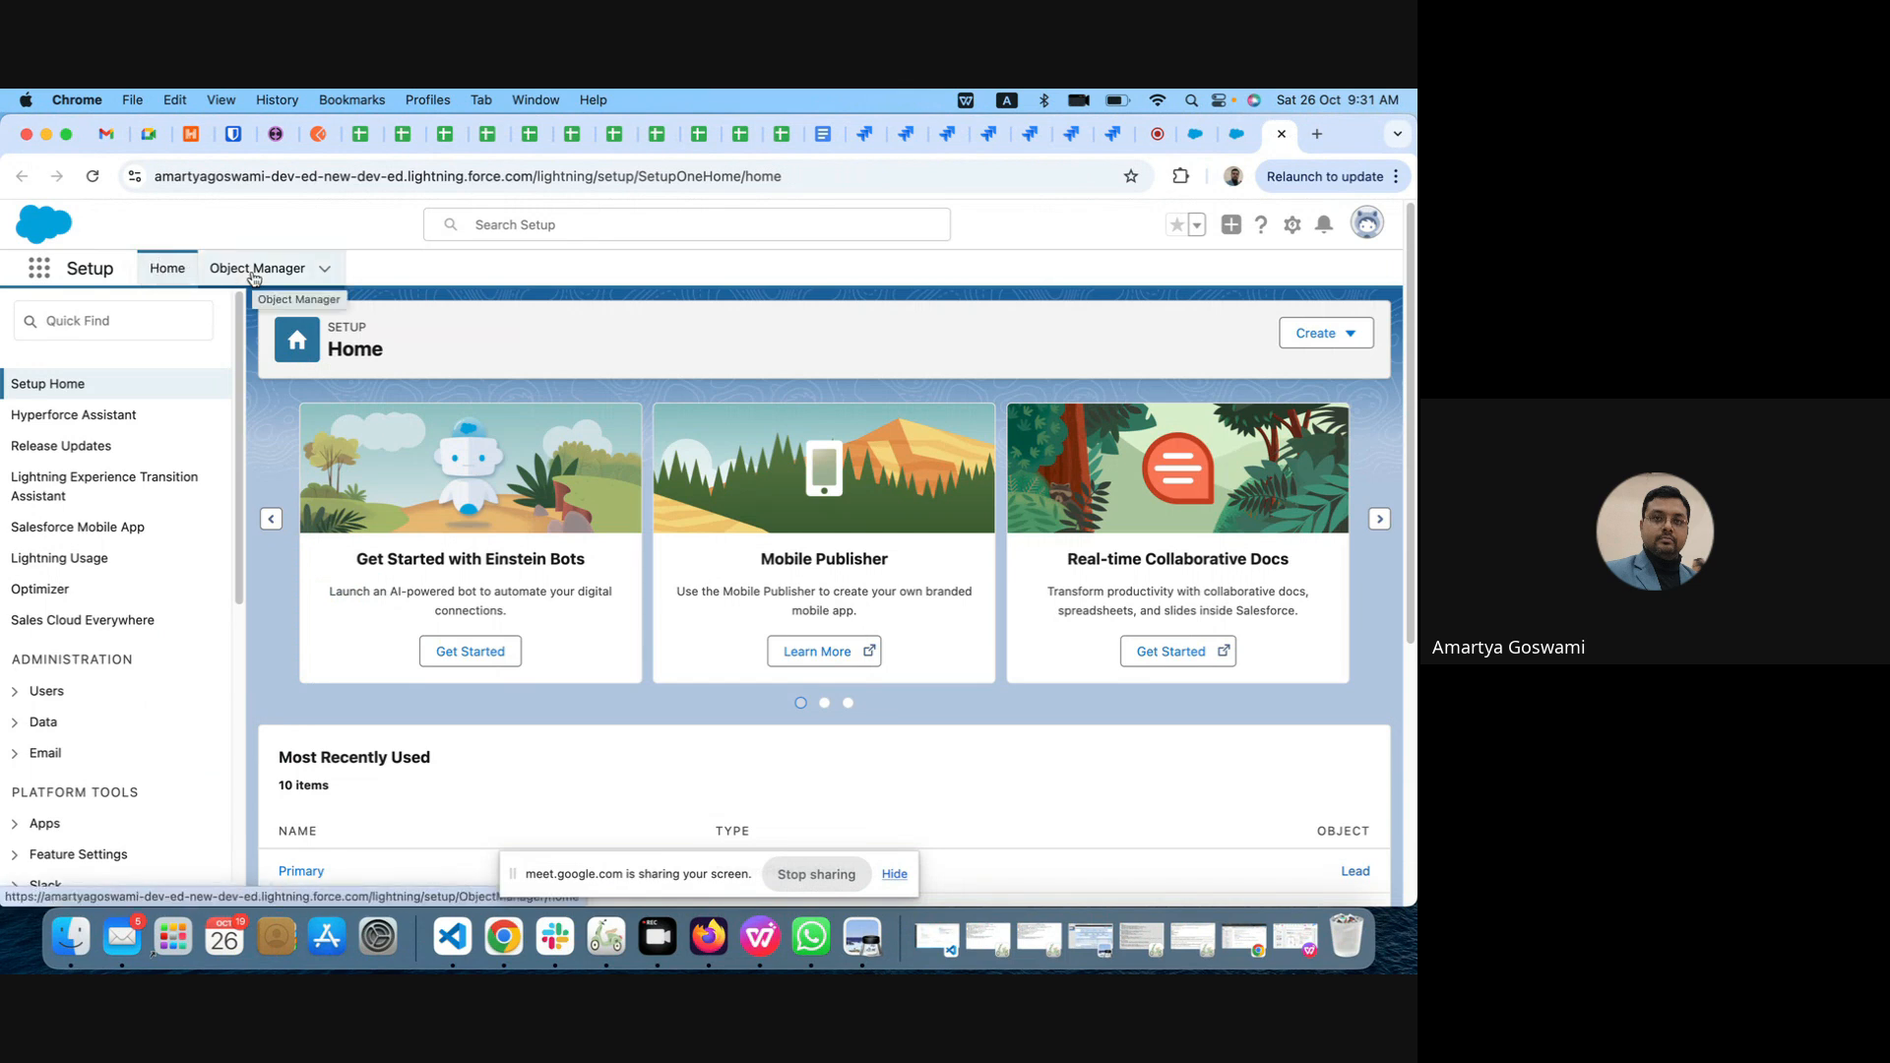
left_click(253, 275)
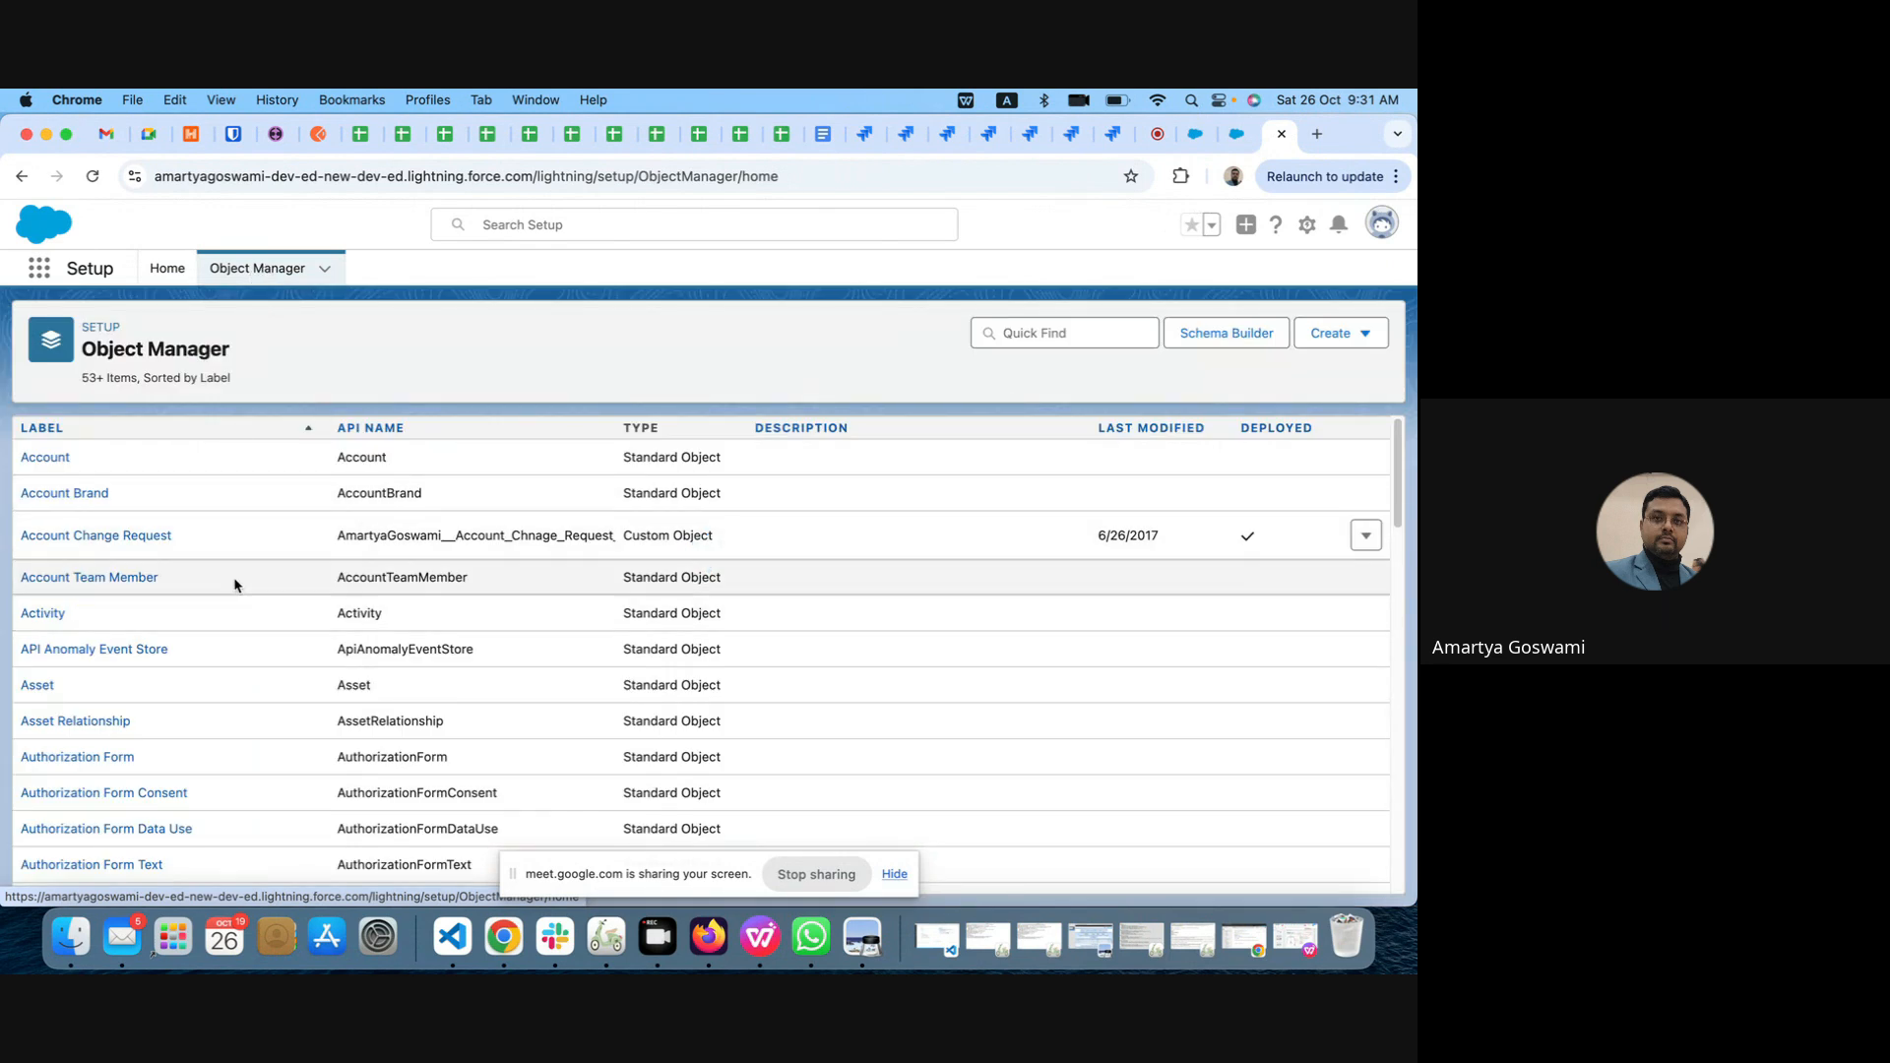
left_click(1065, 338)
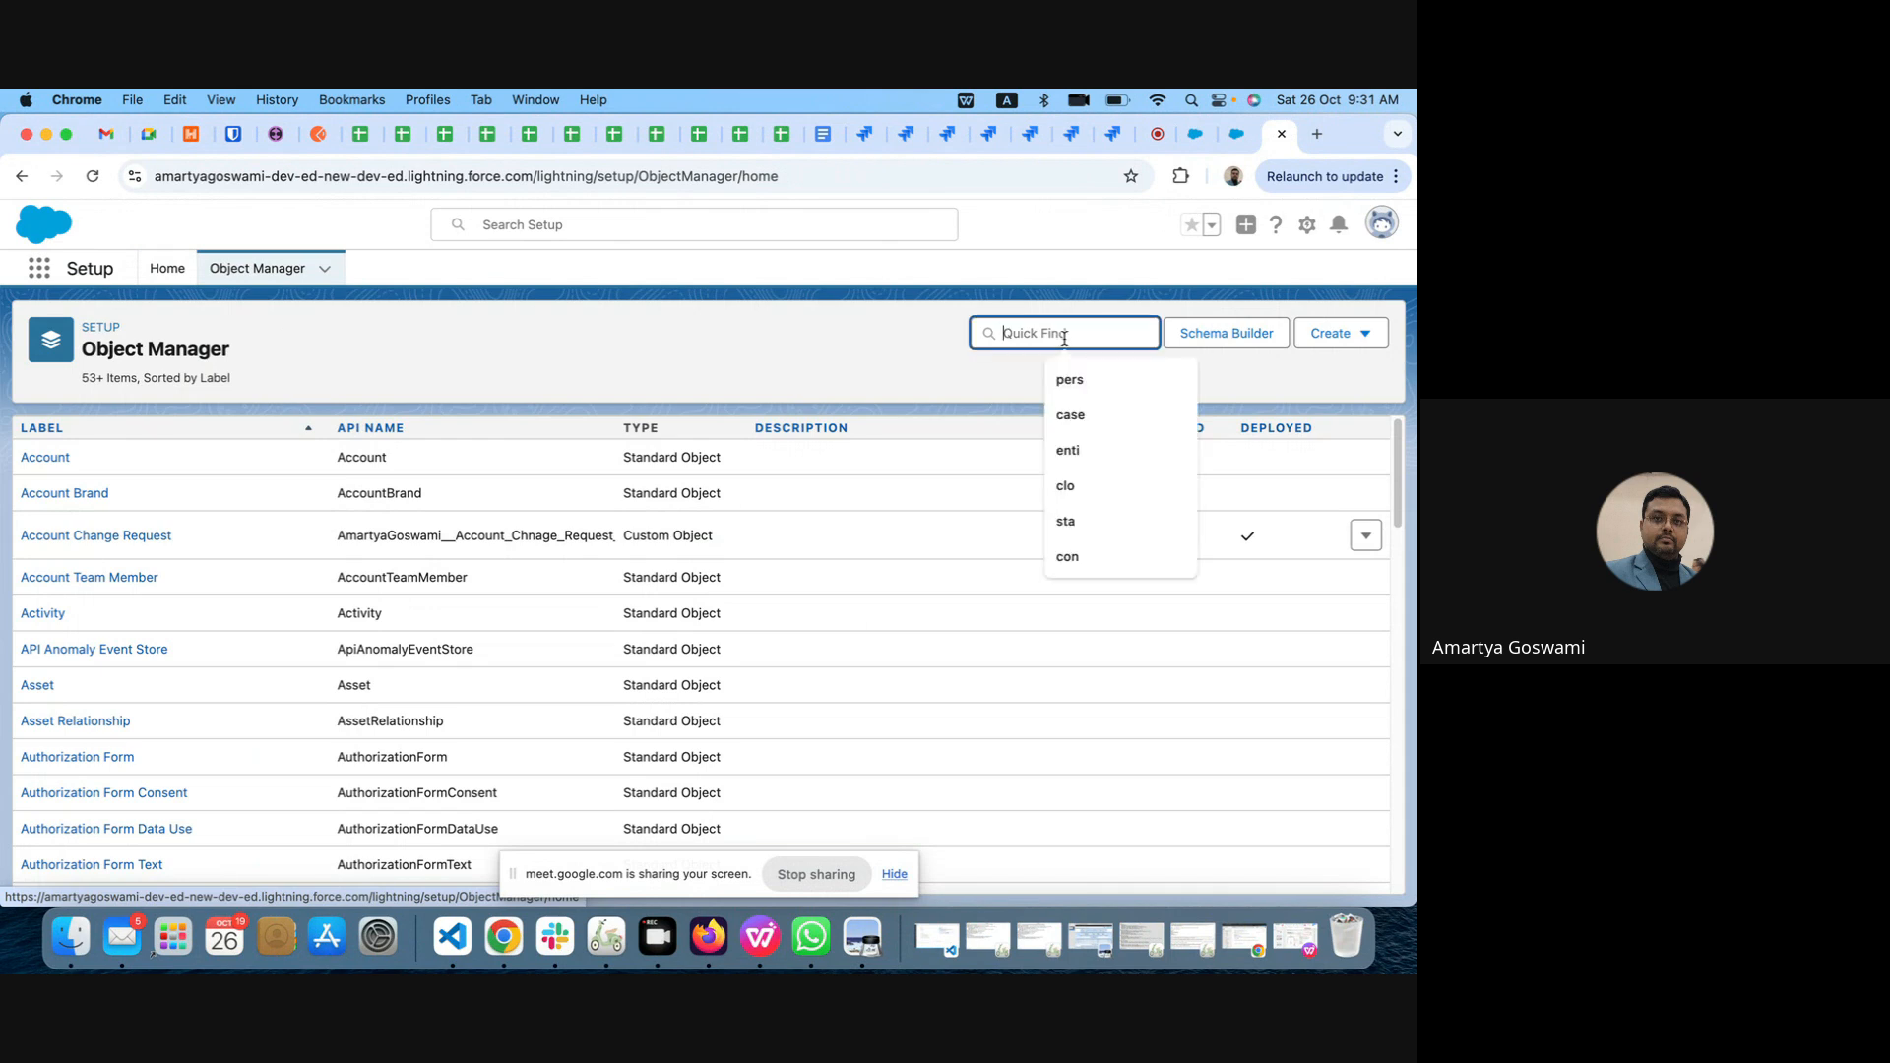
type("lead")
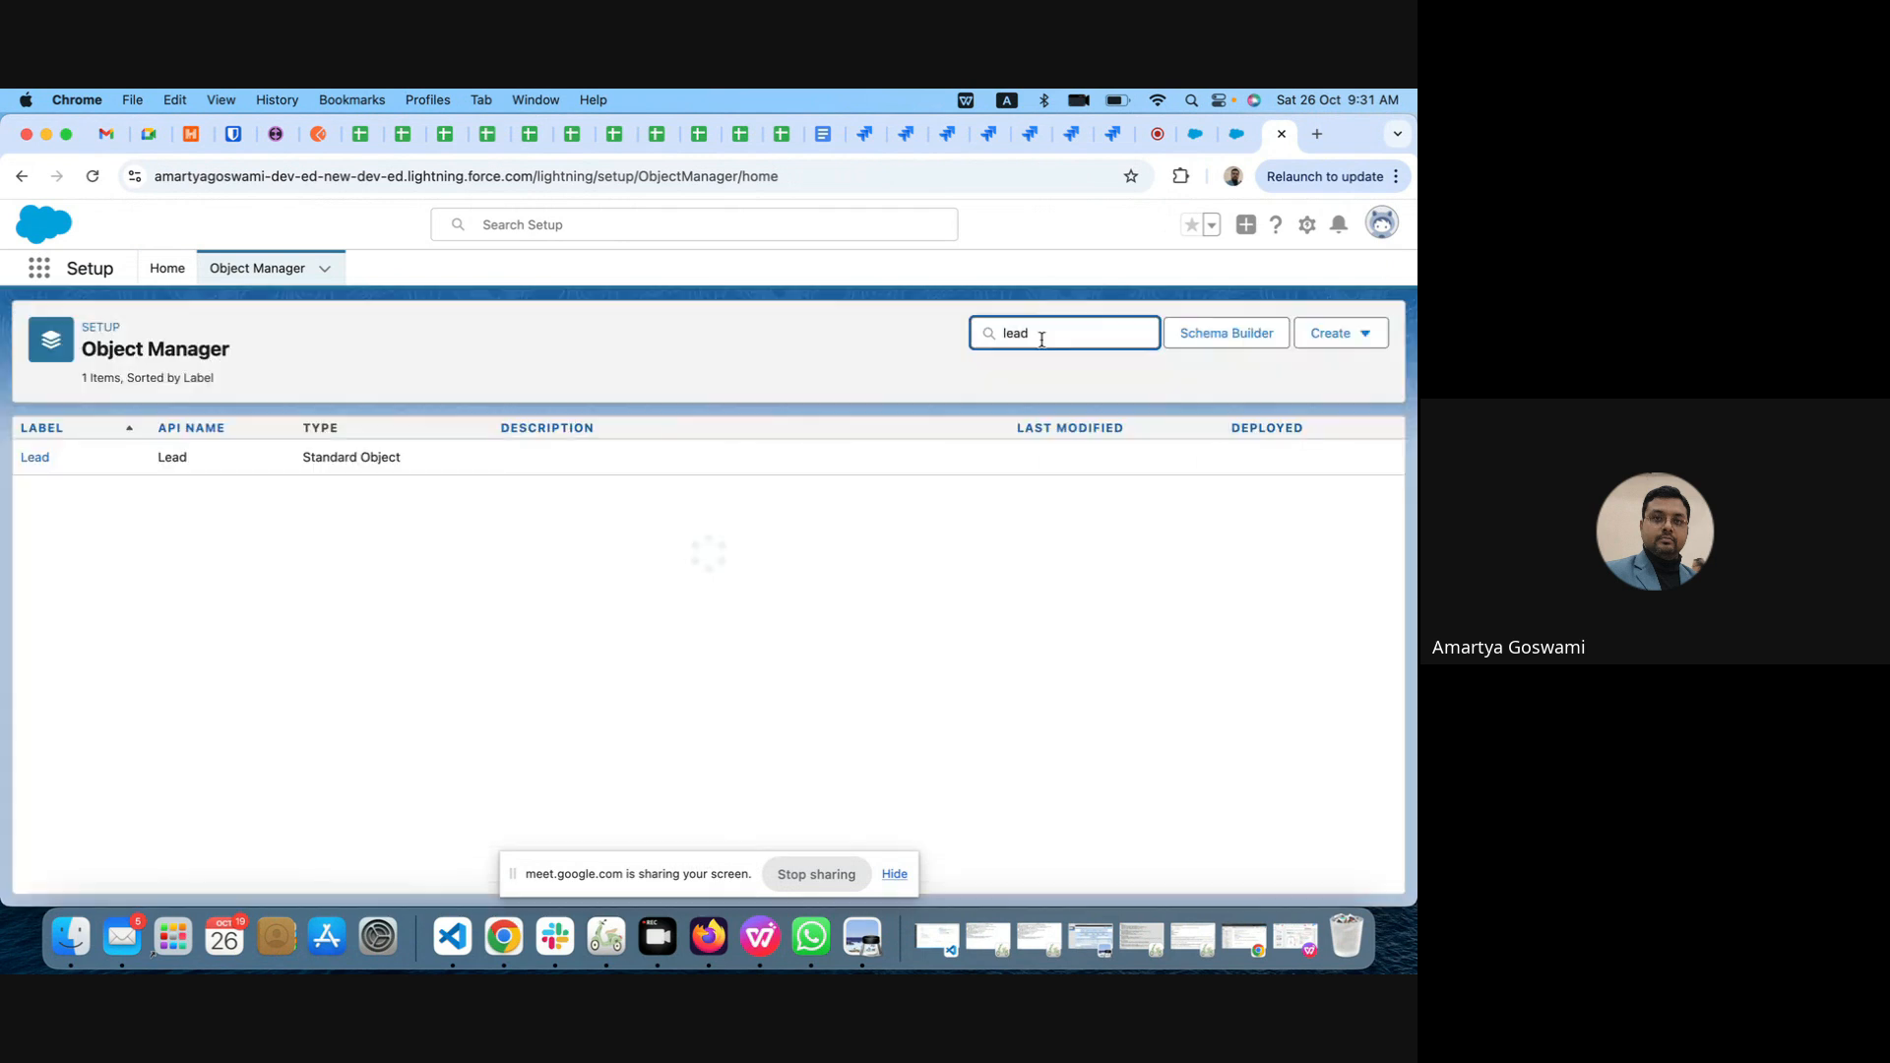
left_click(32, 457)
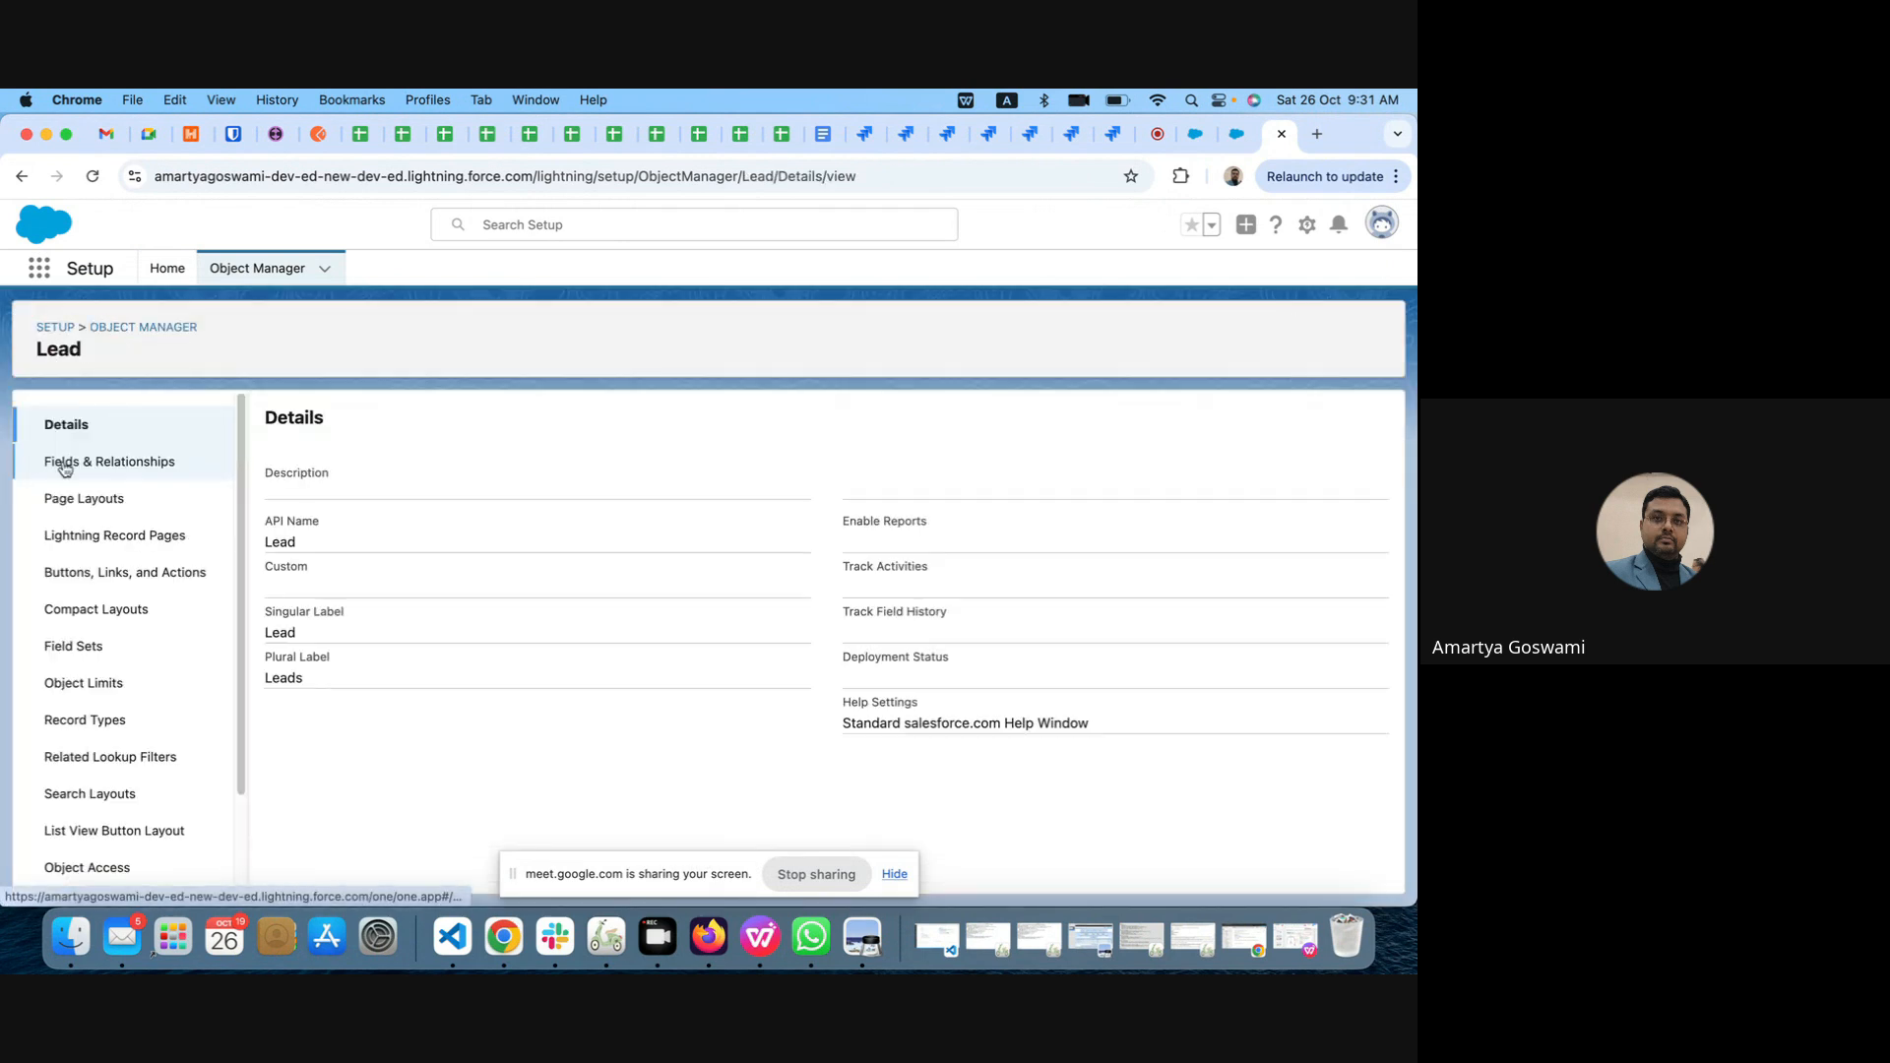
Step: Open the Product Interest custom field from the Lead object's Fields & Relationships and examine its definition and picklist values
left_click(107, 462)
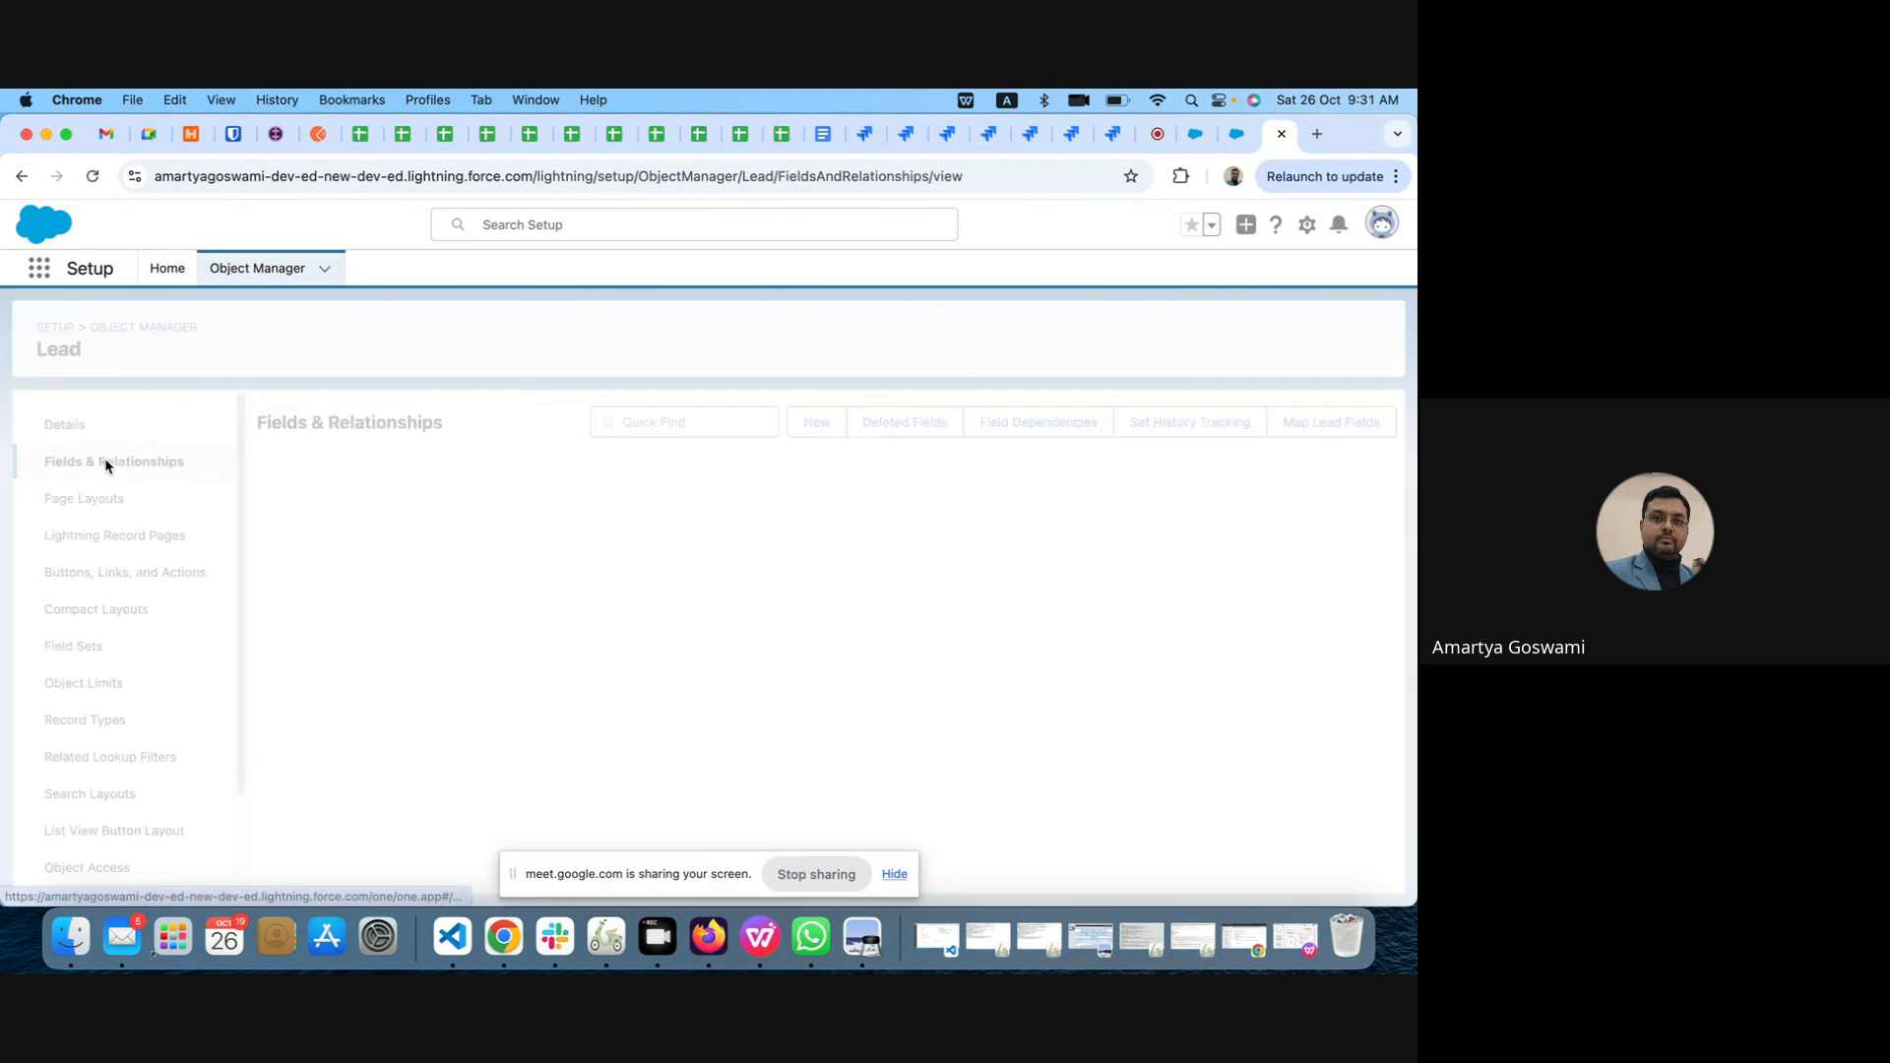
scroll(728, 655, "down", 6)
scroll(726, 654, "down", 10)
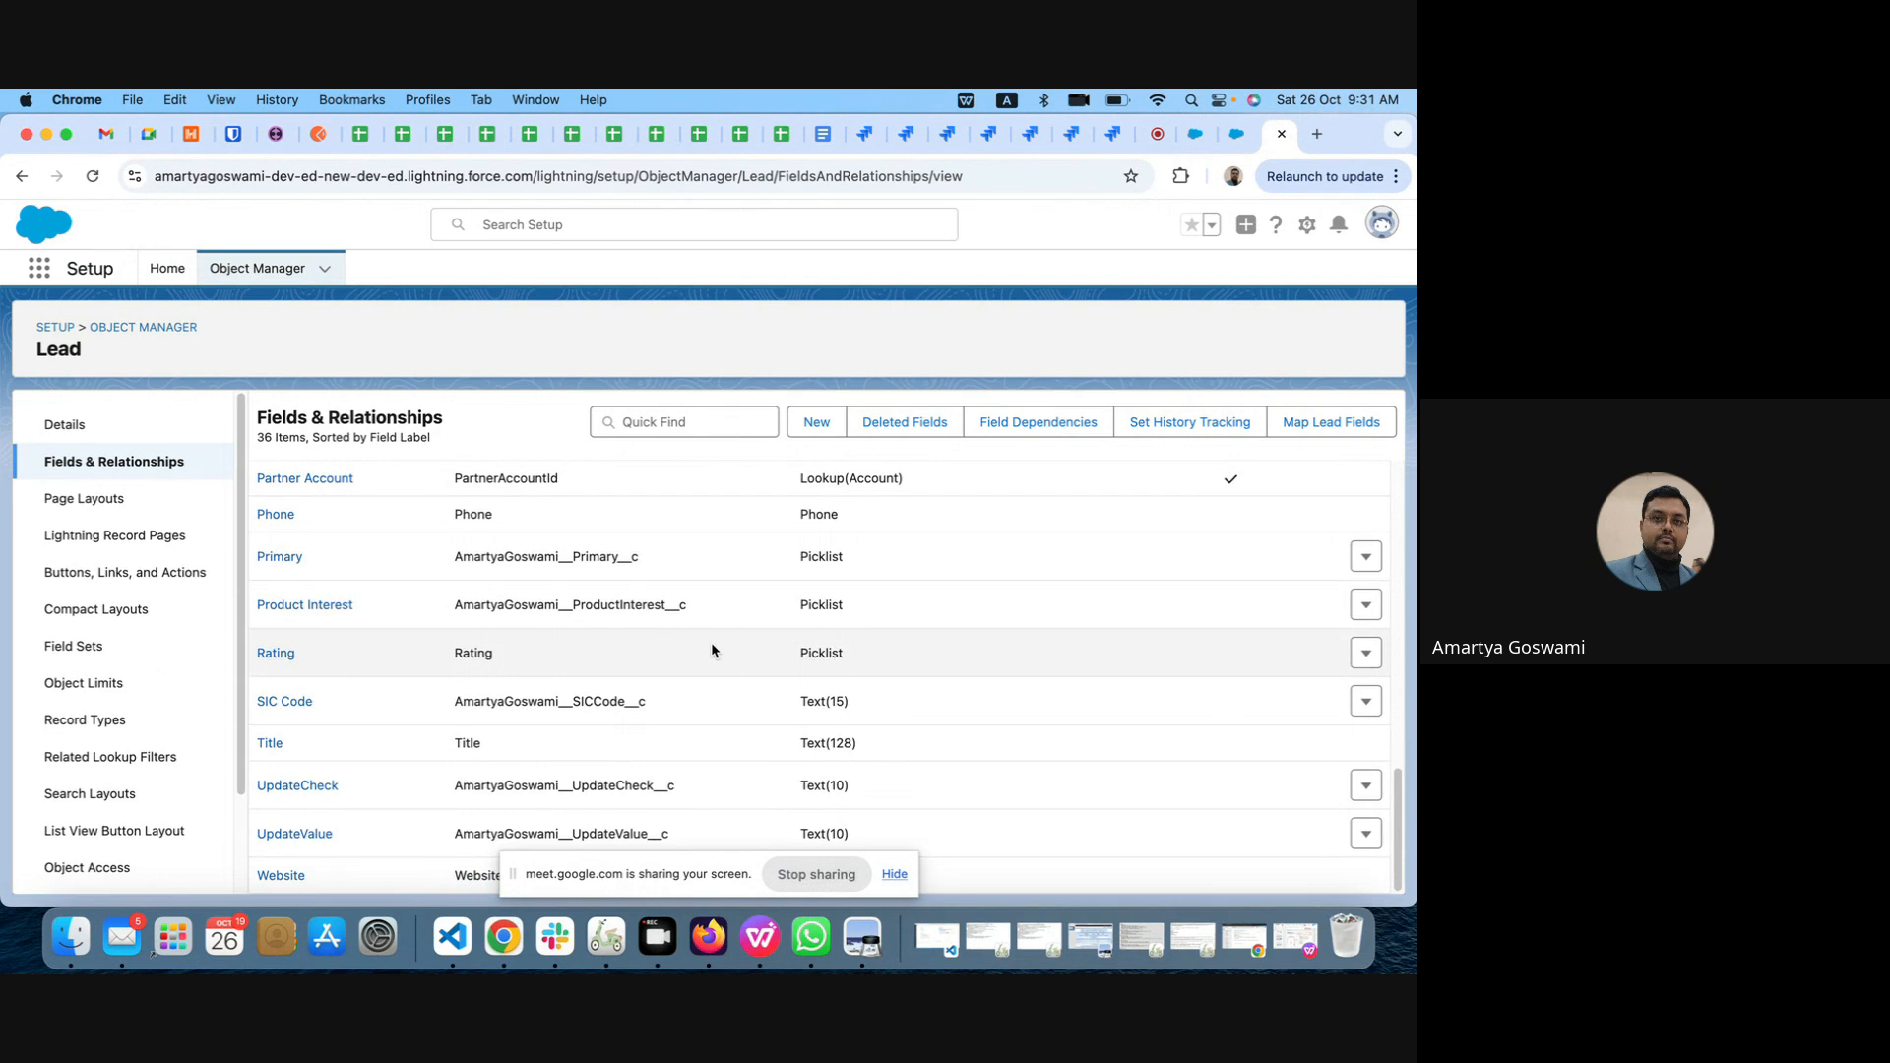
left_click(321, 607)
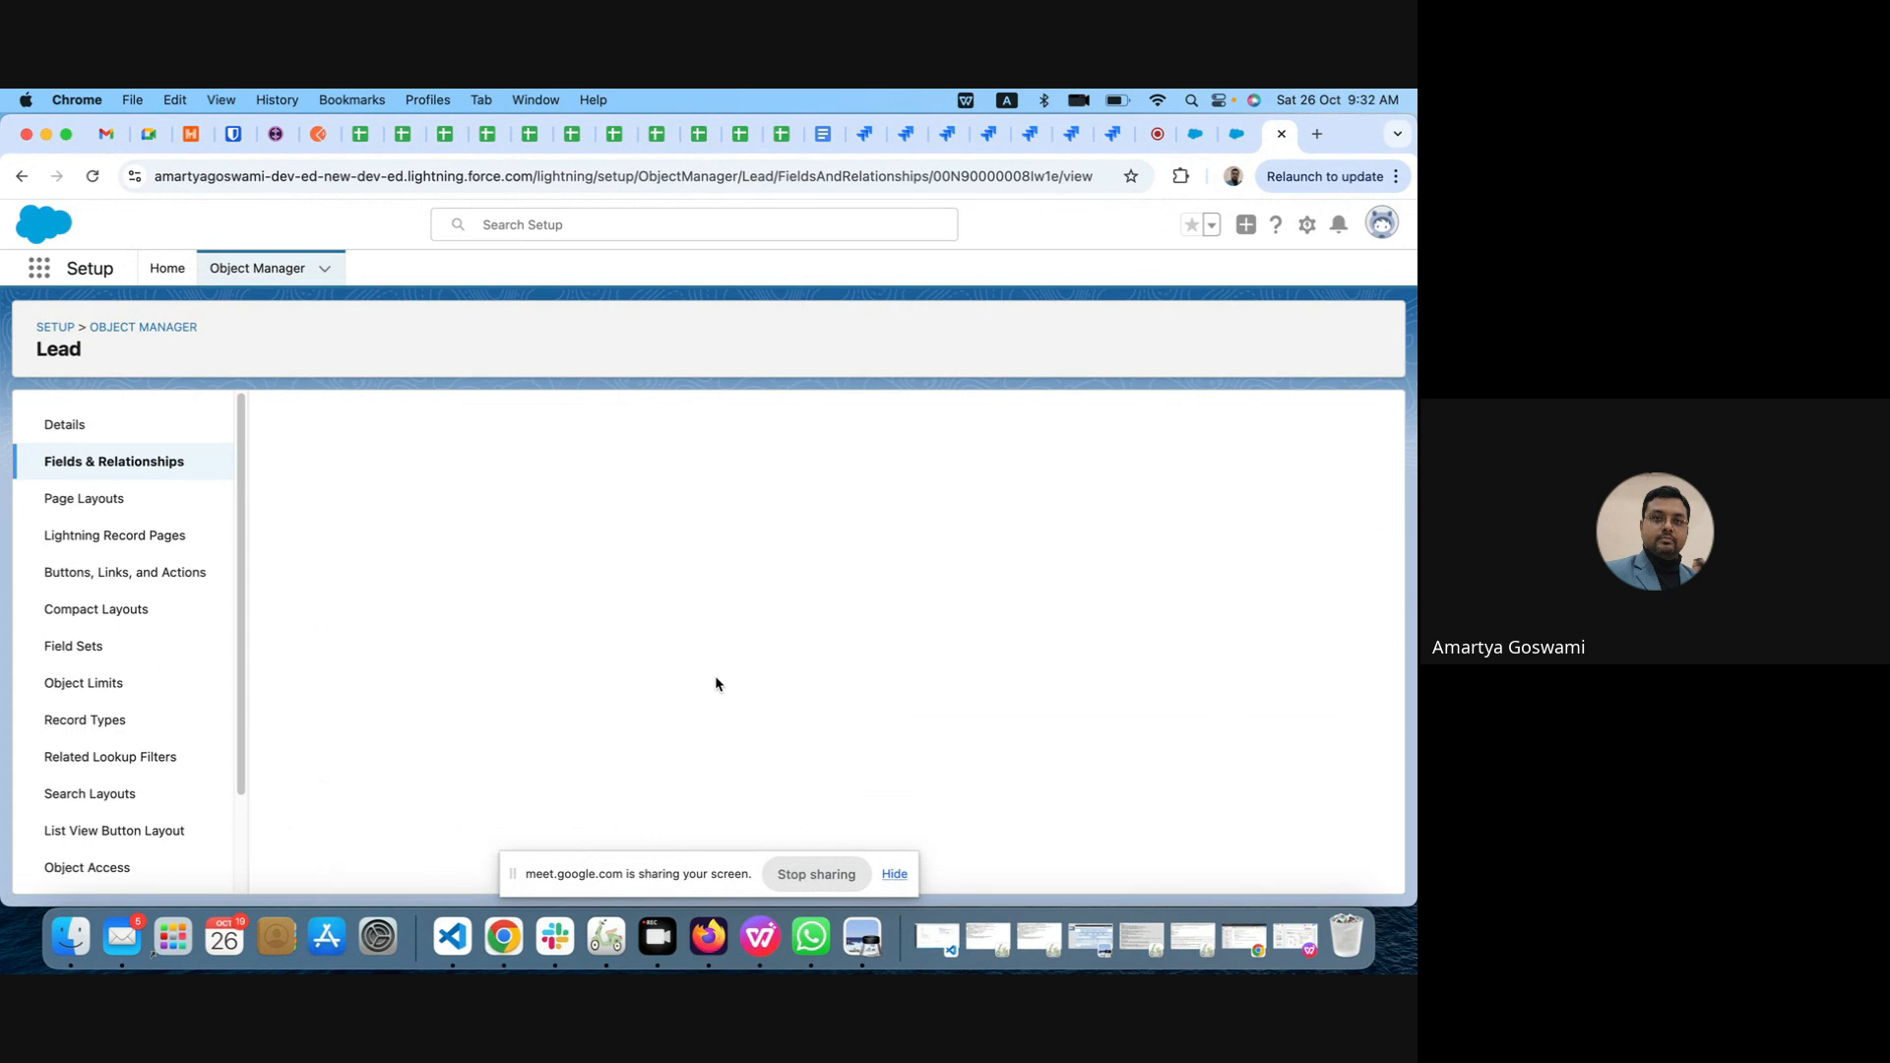
scroll(715, 682, "down", 5)
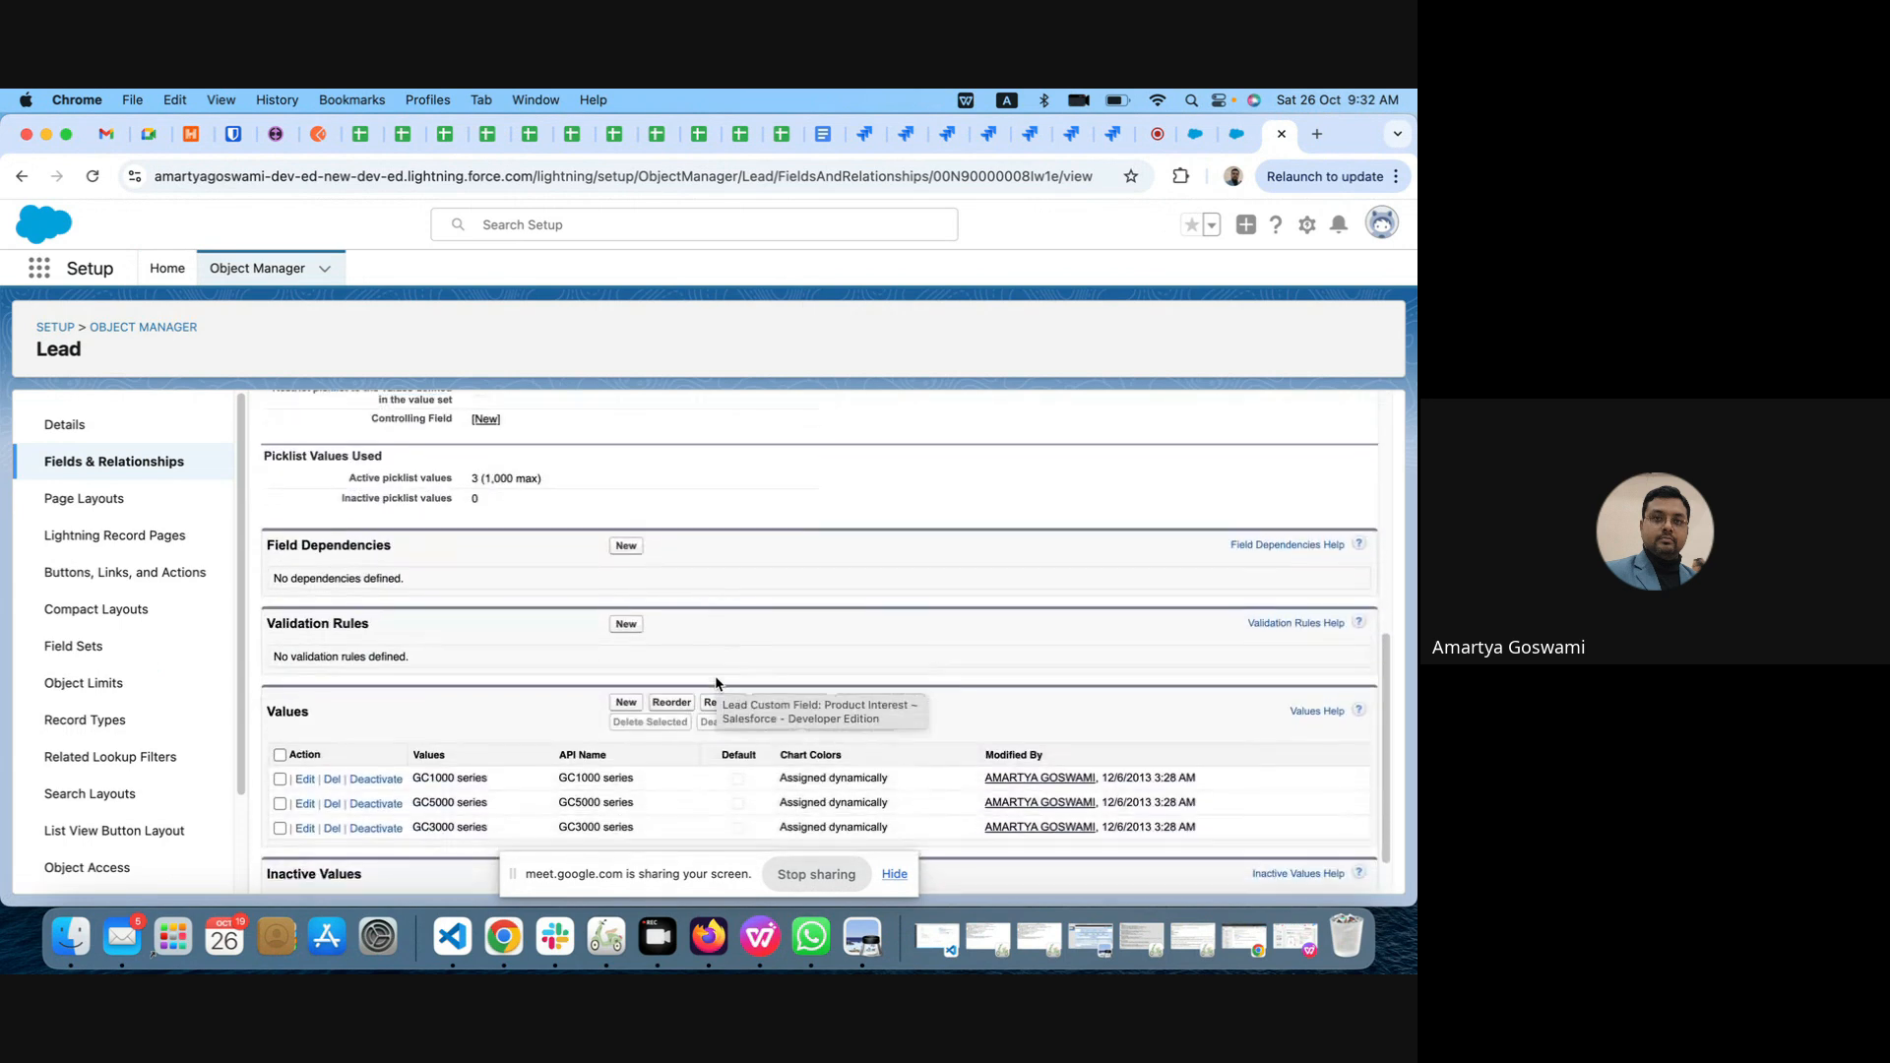
scroll(716, 679, "up", 5)
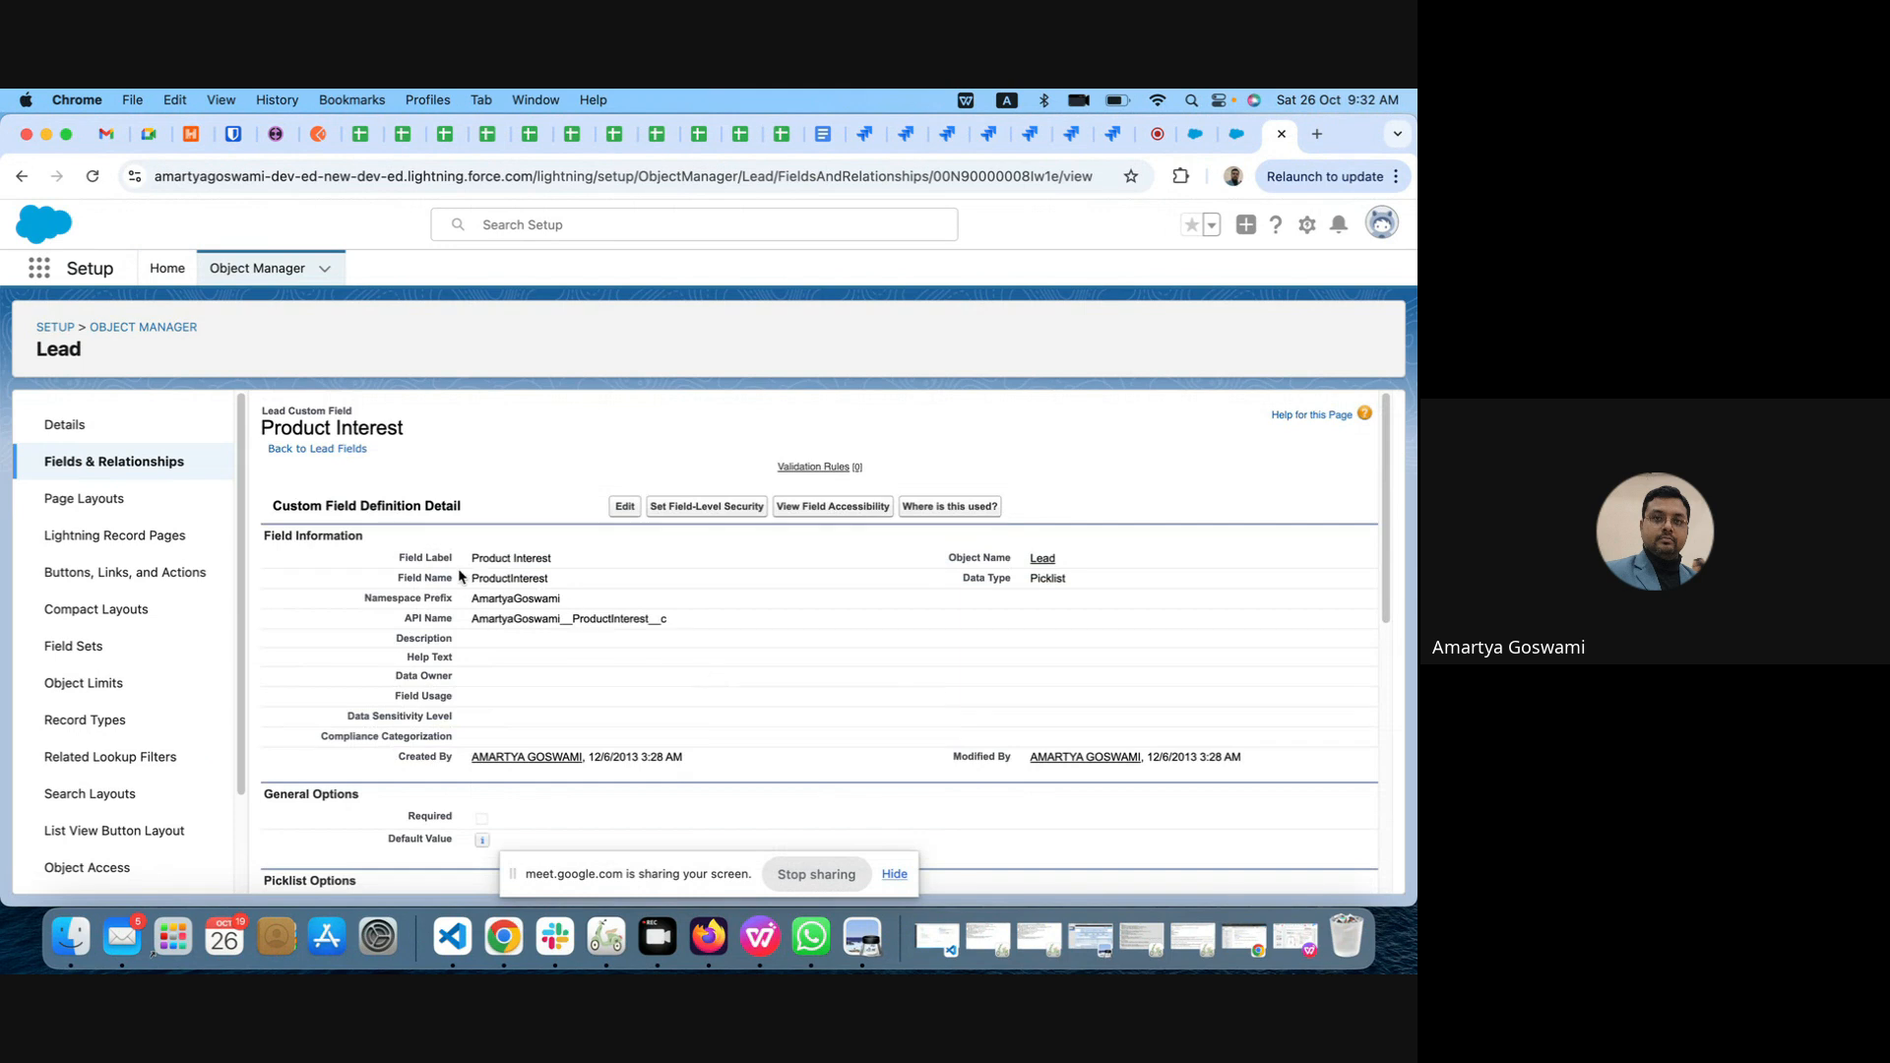
Step: Copy the field label Product Interest and send it as an in-call message in the Google Meet meeting
left_click_drag(471, 557, 549, 560)
left_click_drag(549, 560, 473, 617)
left_click(560, 559)
left_click(1142, 136)
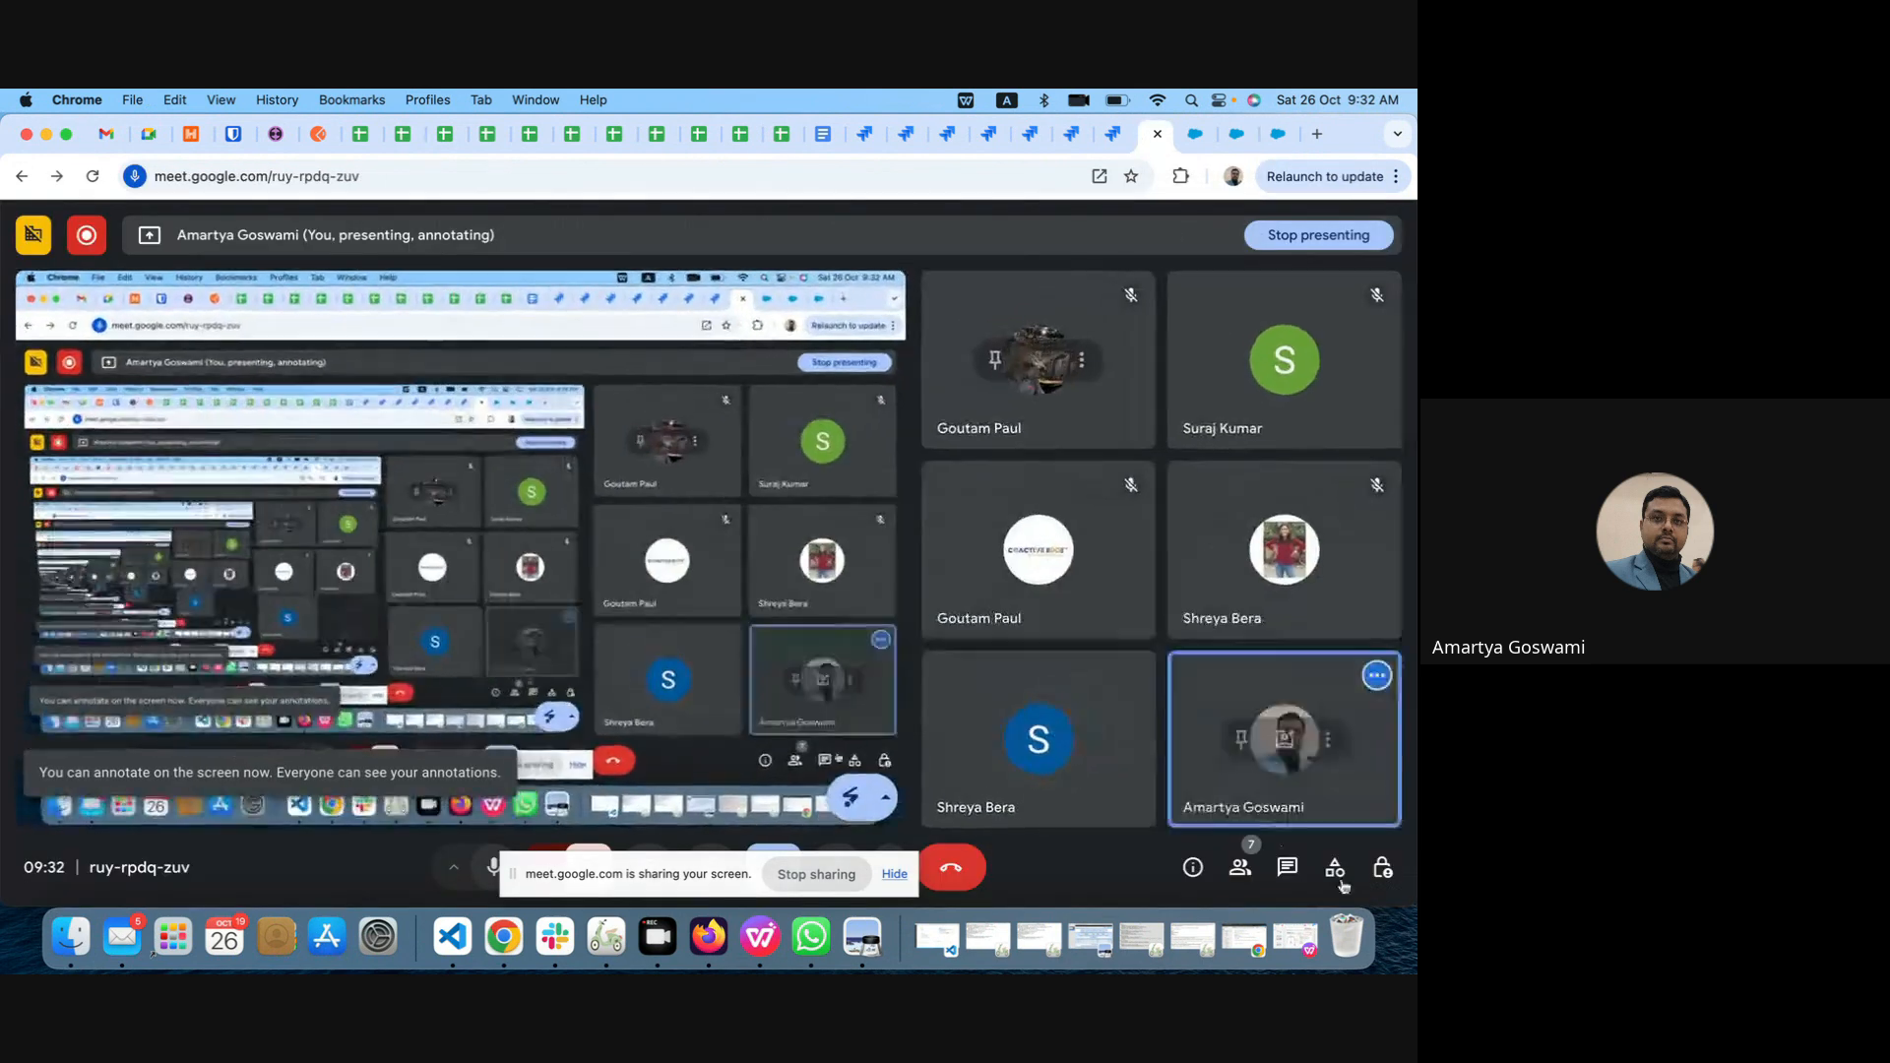
left_click(1287, 866)
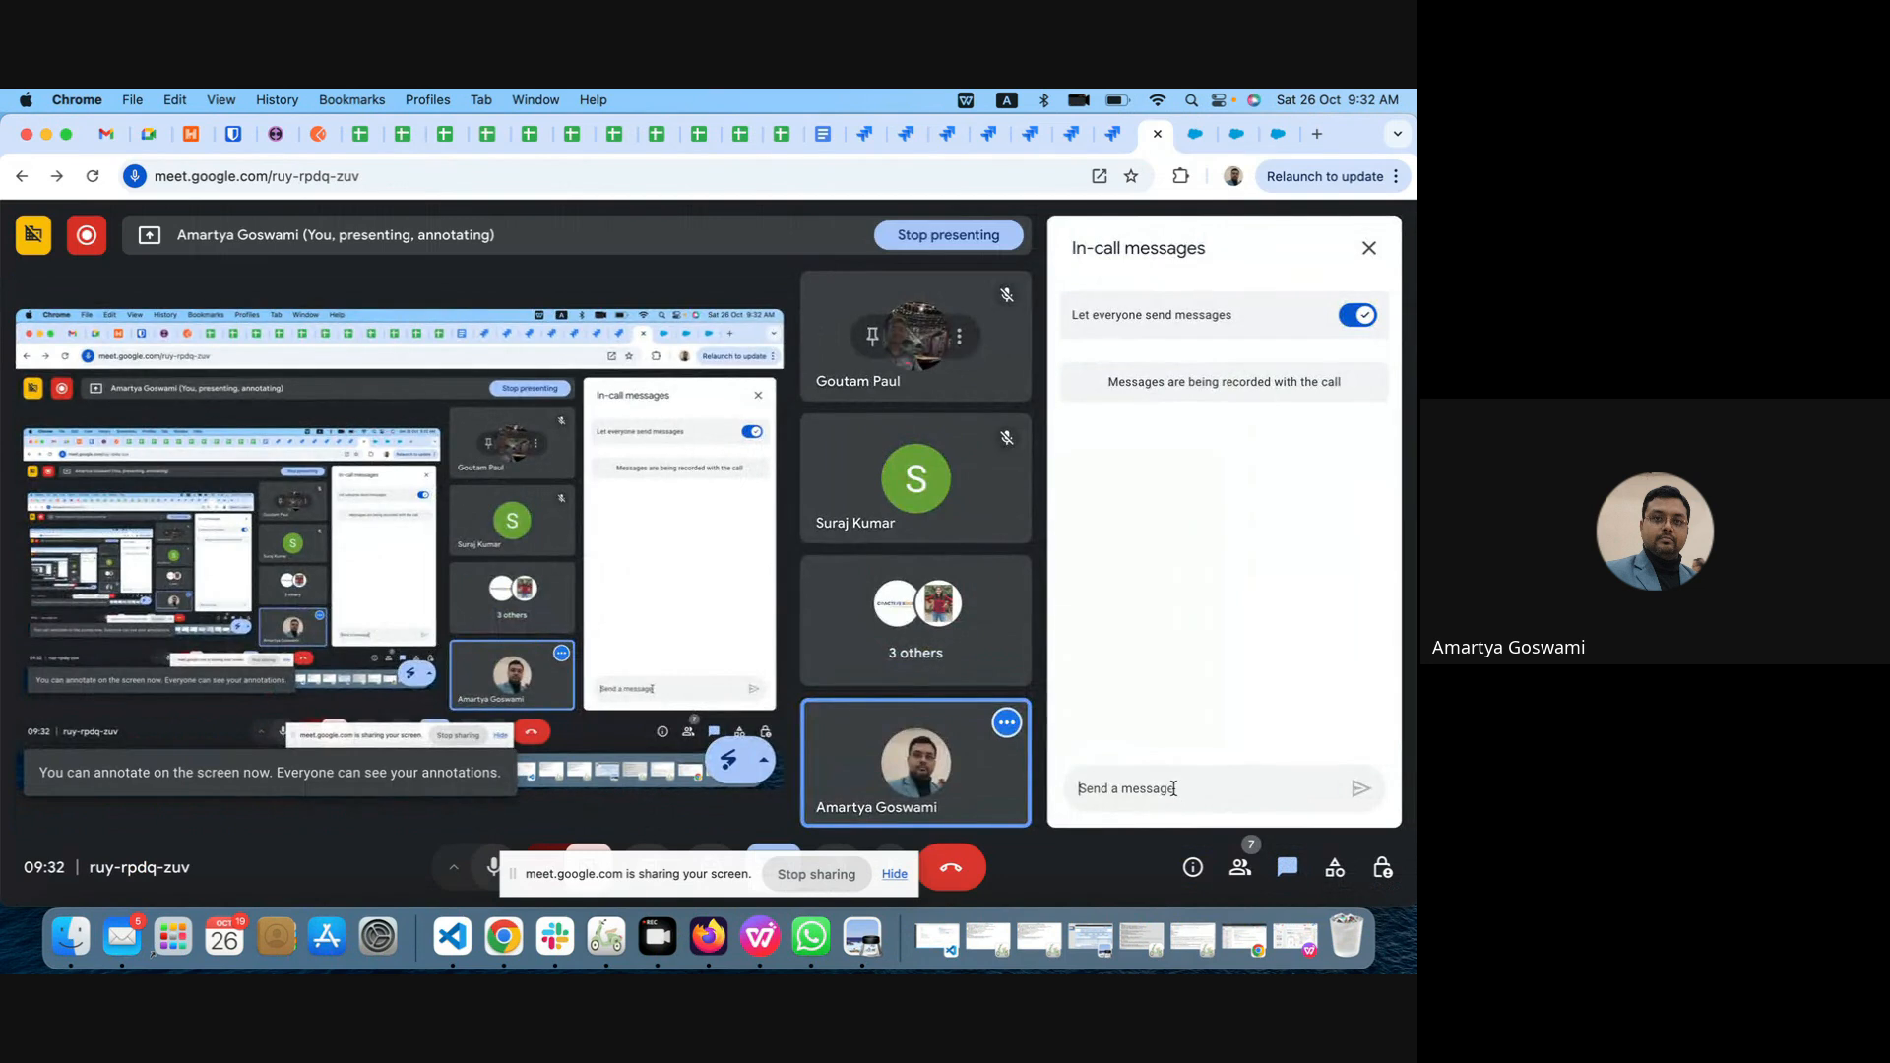
type("Product Interest")
key("Return")
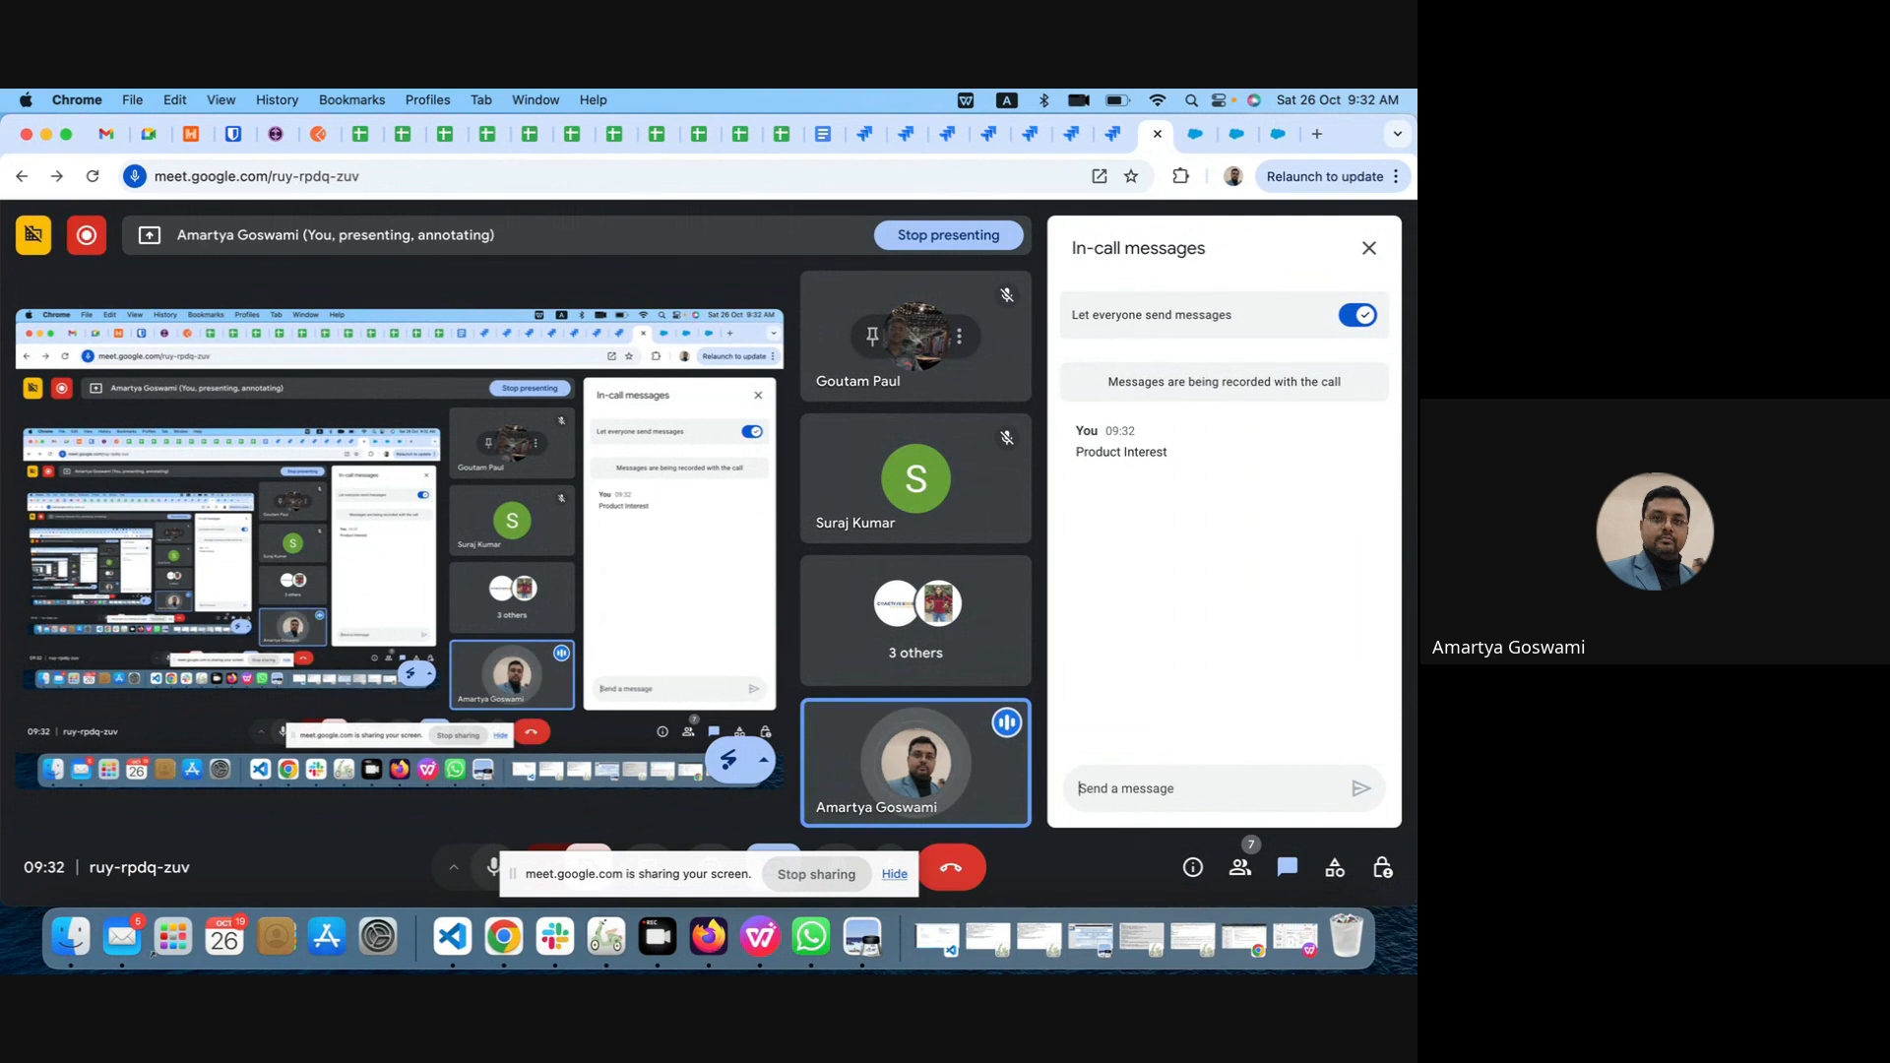
Step: Send "Picklist" as a second in-call message to state the field's data type
type("Picklis")
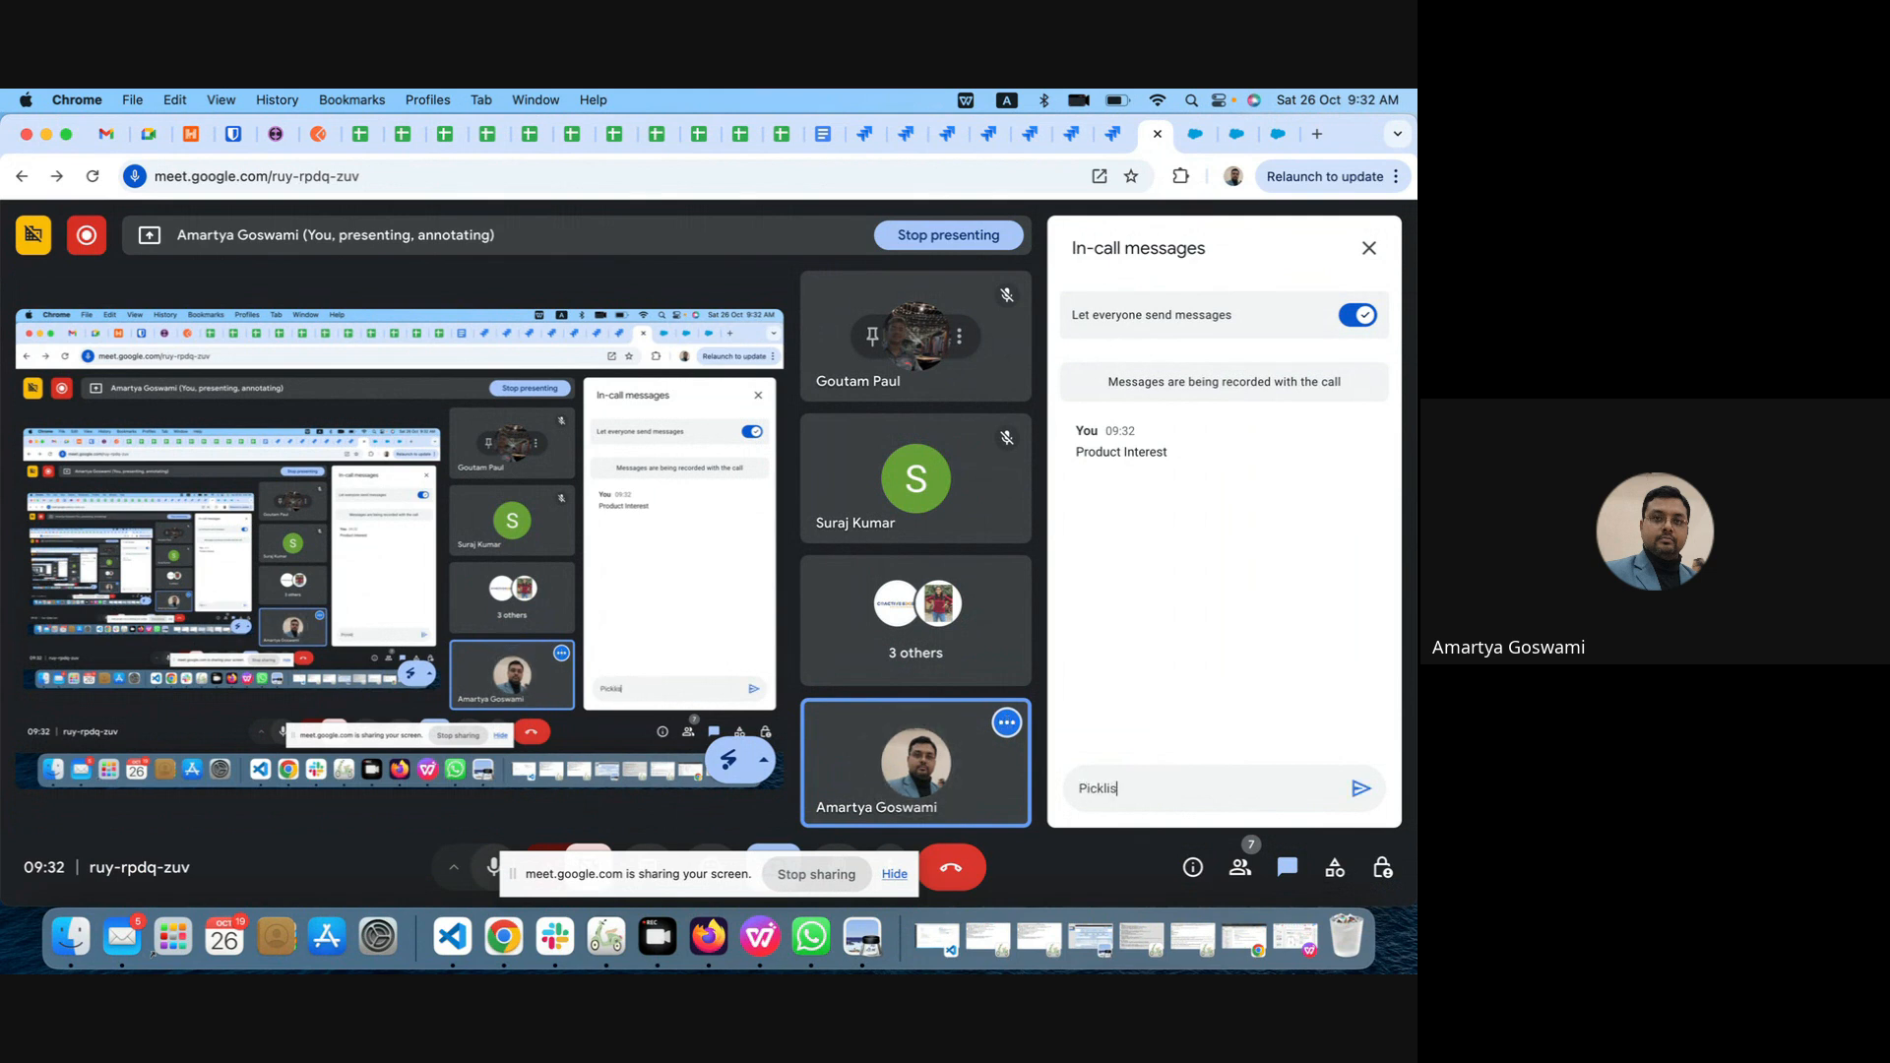
type("t")
key("Return")
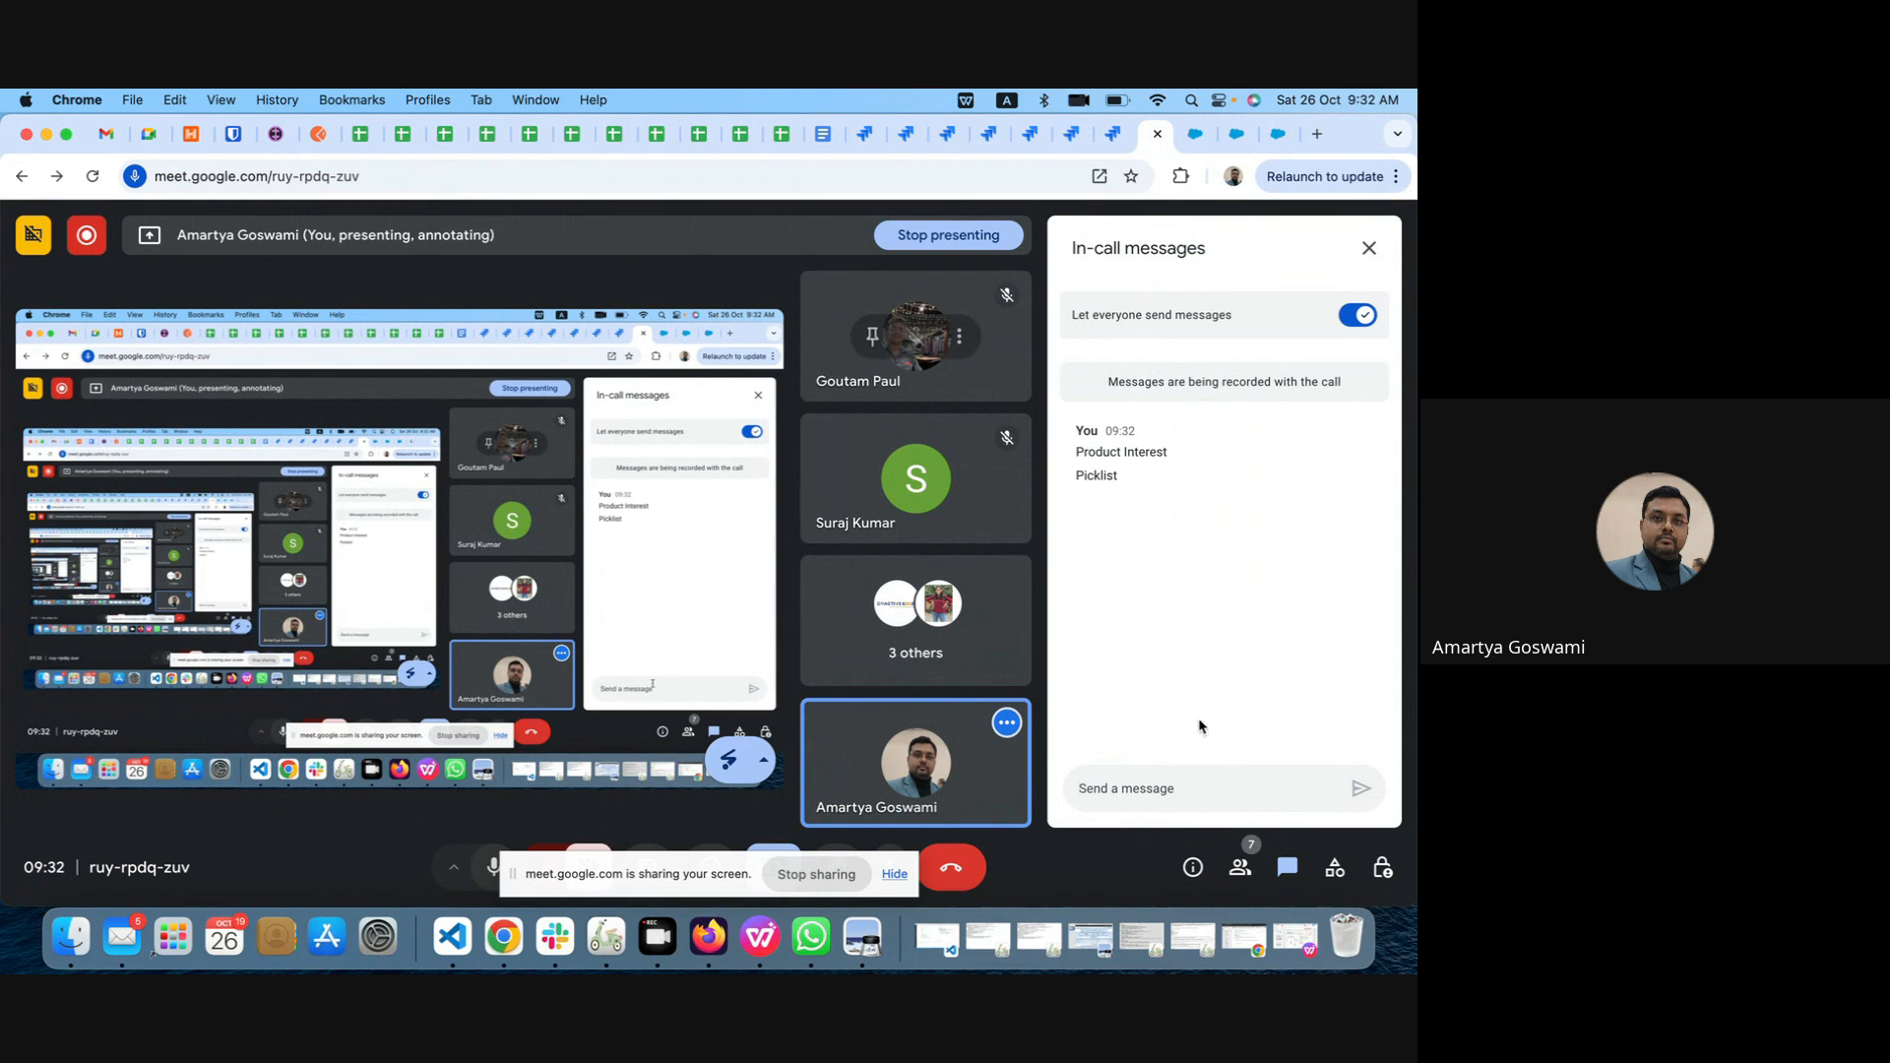
Step: Switch back to Salesforce, copy the GC1000, GC5000 and GC3000 series values from Product Interest's printable view, and close that view
left_click(1277, 141)
scroll(795, 712, "down", 10)
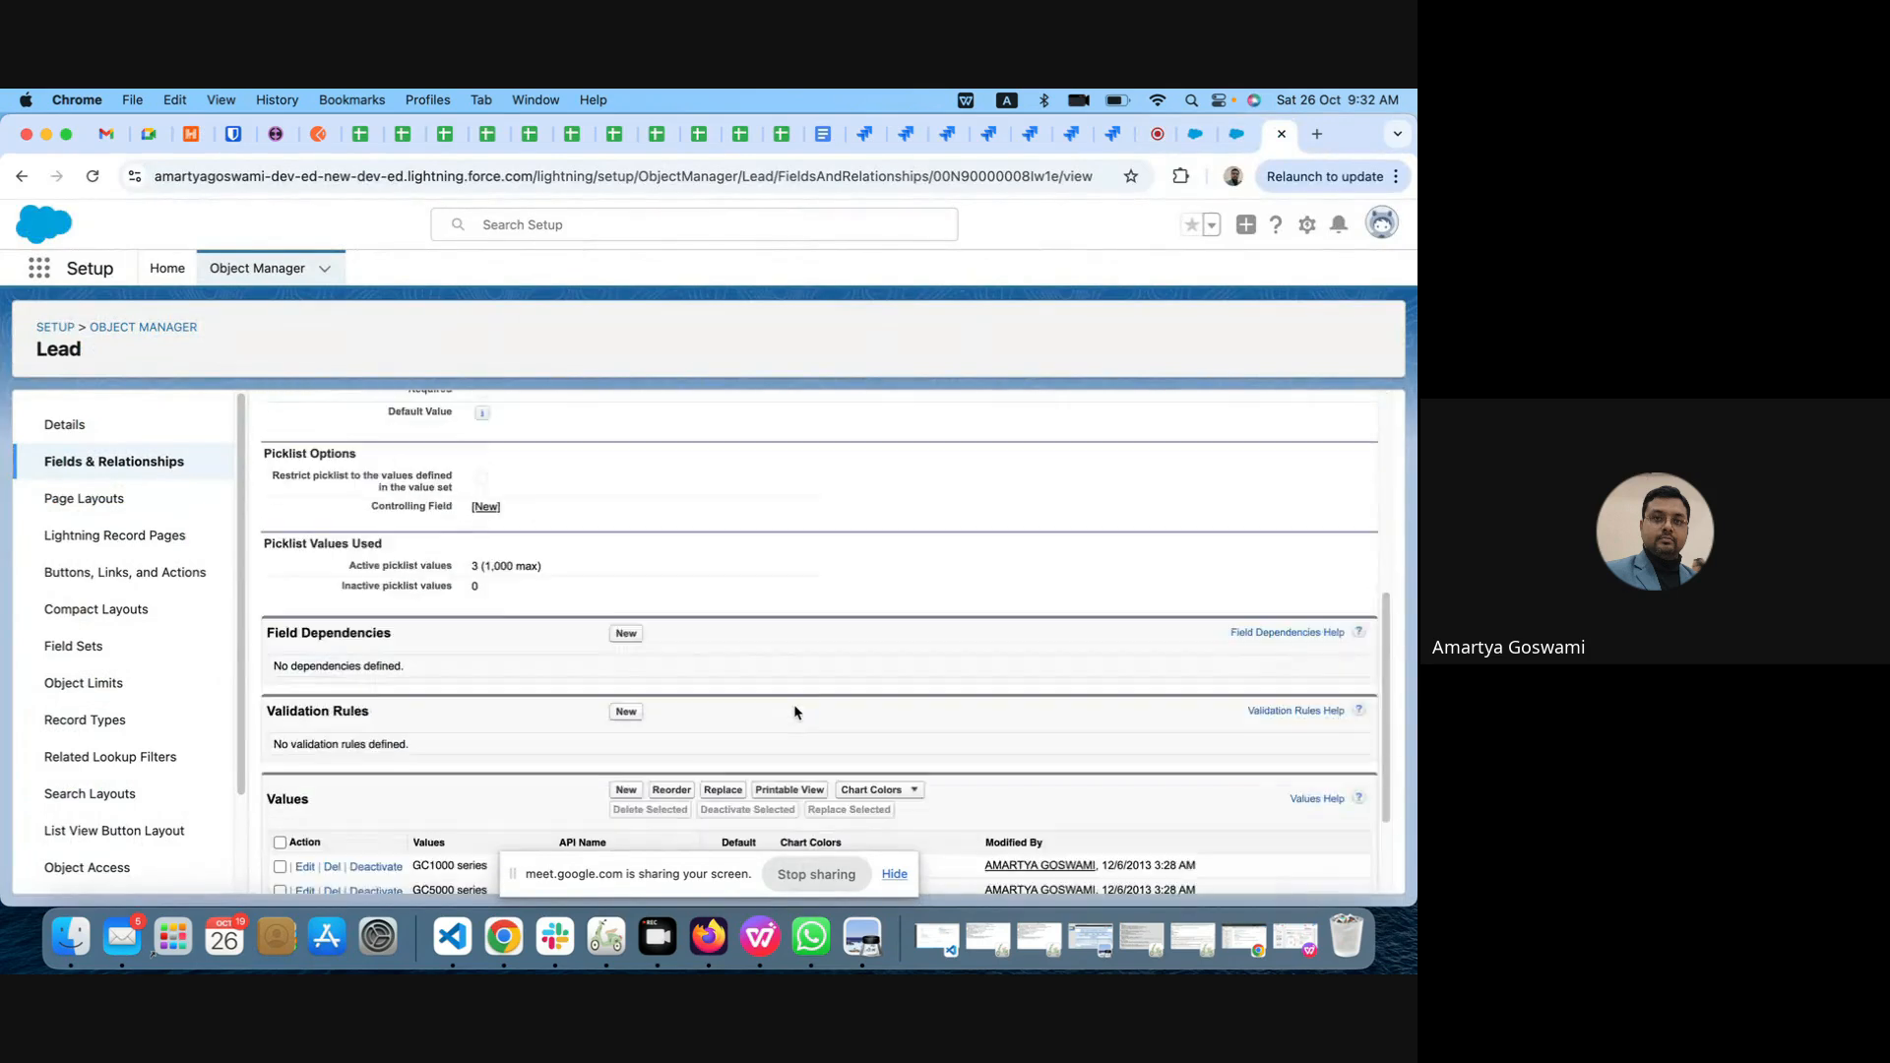
scroll(795, 711, "down", 3)
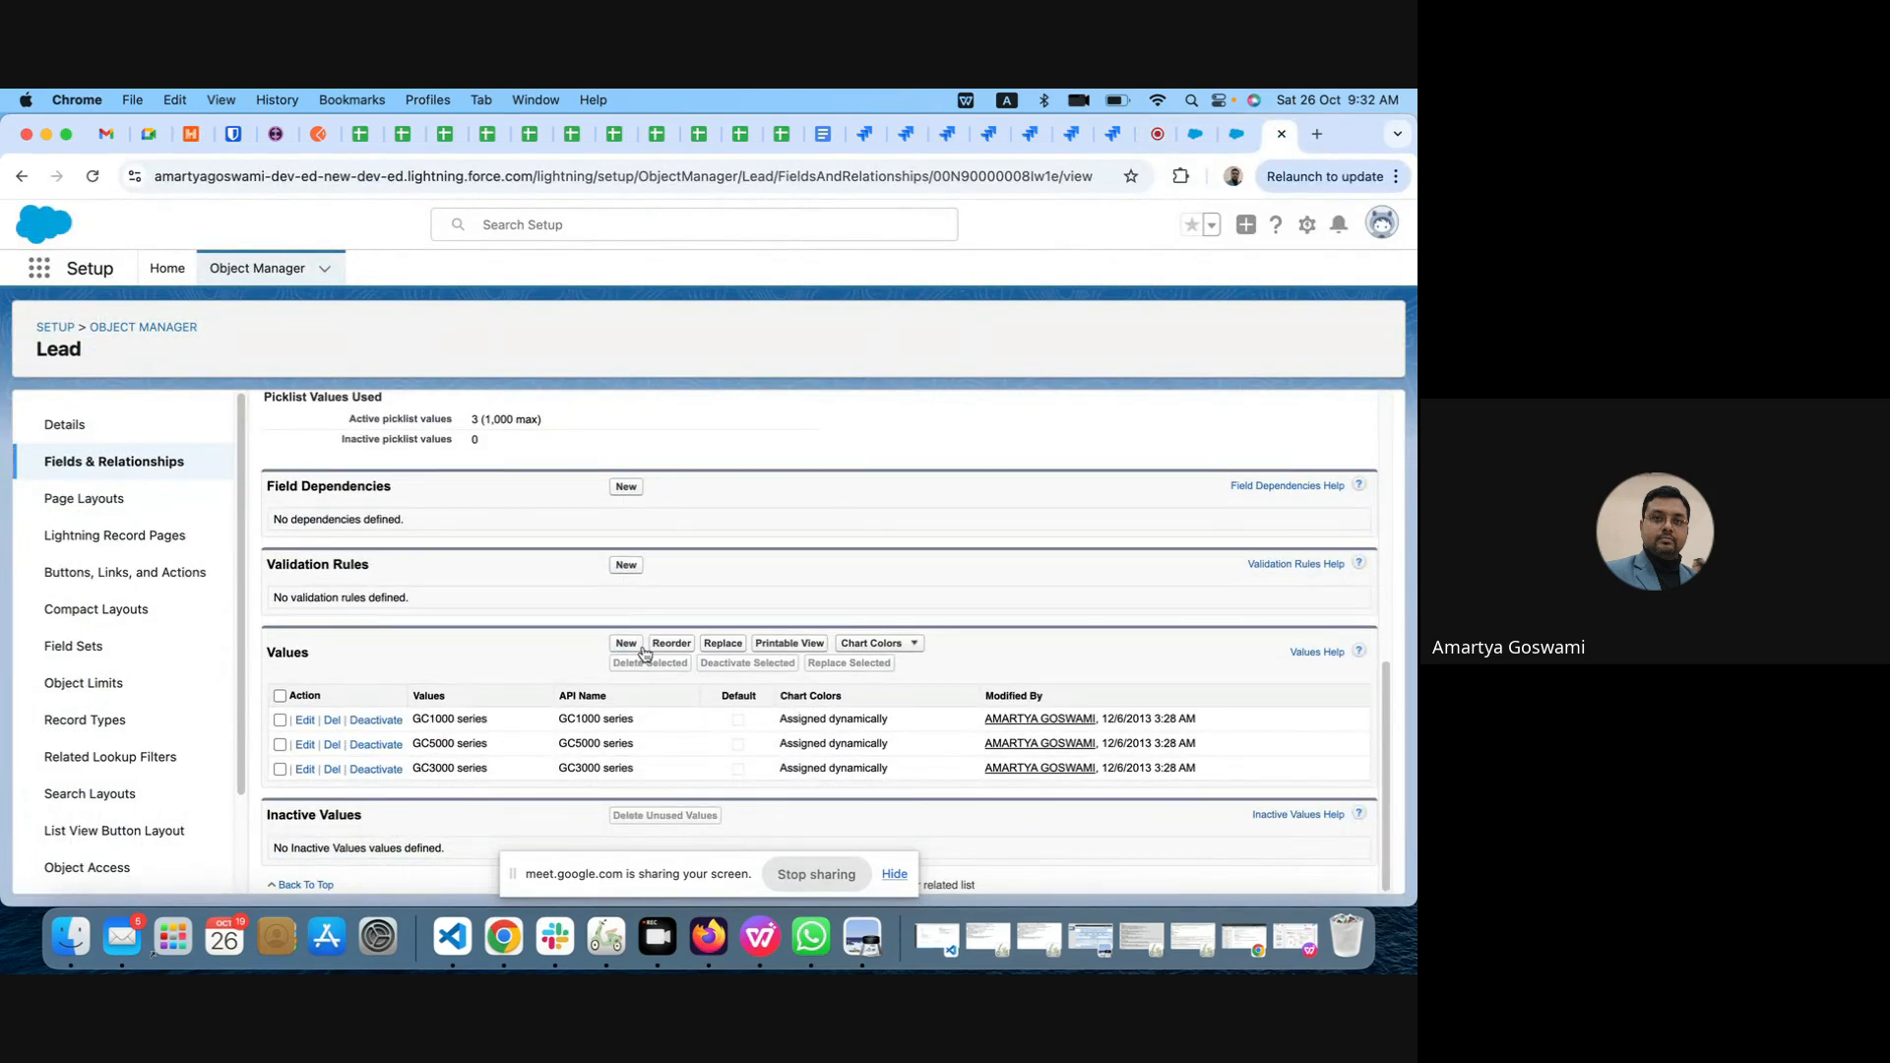
left_click(794, 648)
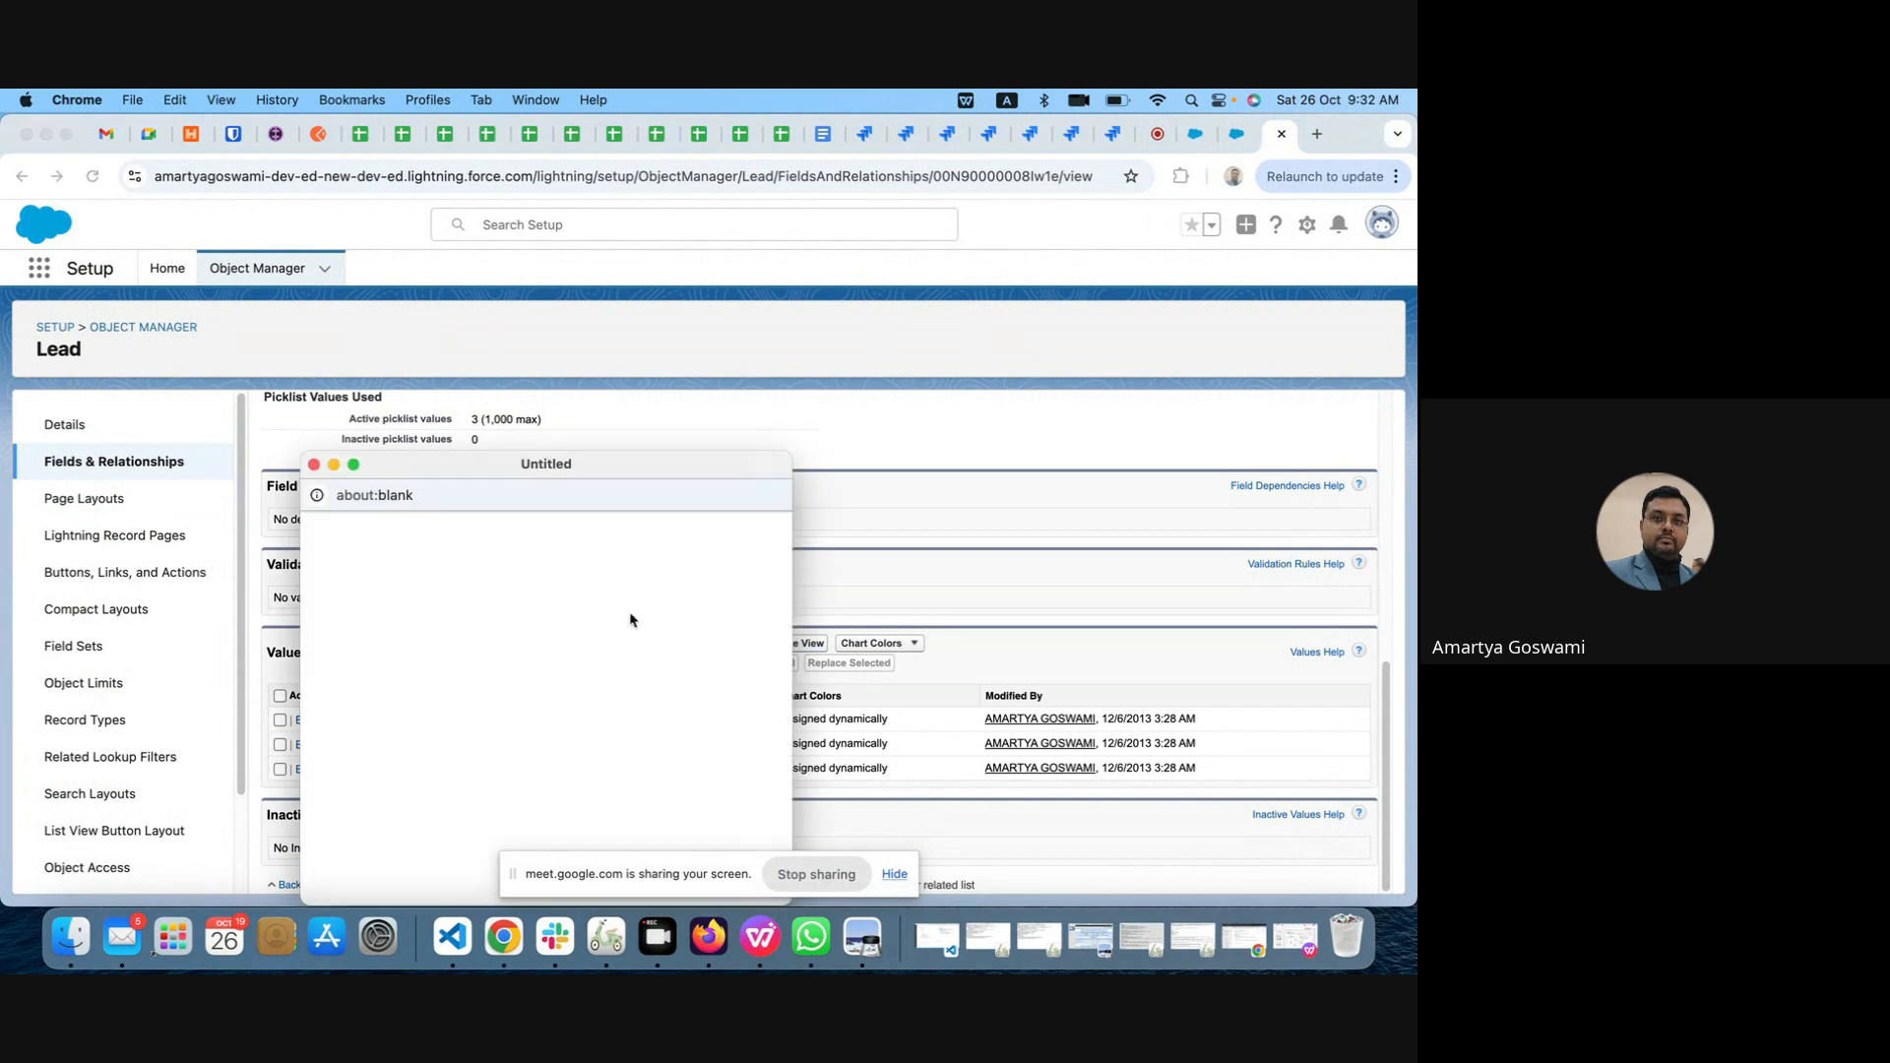
left_click_drag(423, 618, 333, 579)
key("cmd+c")
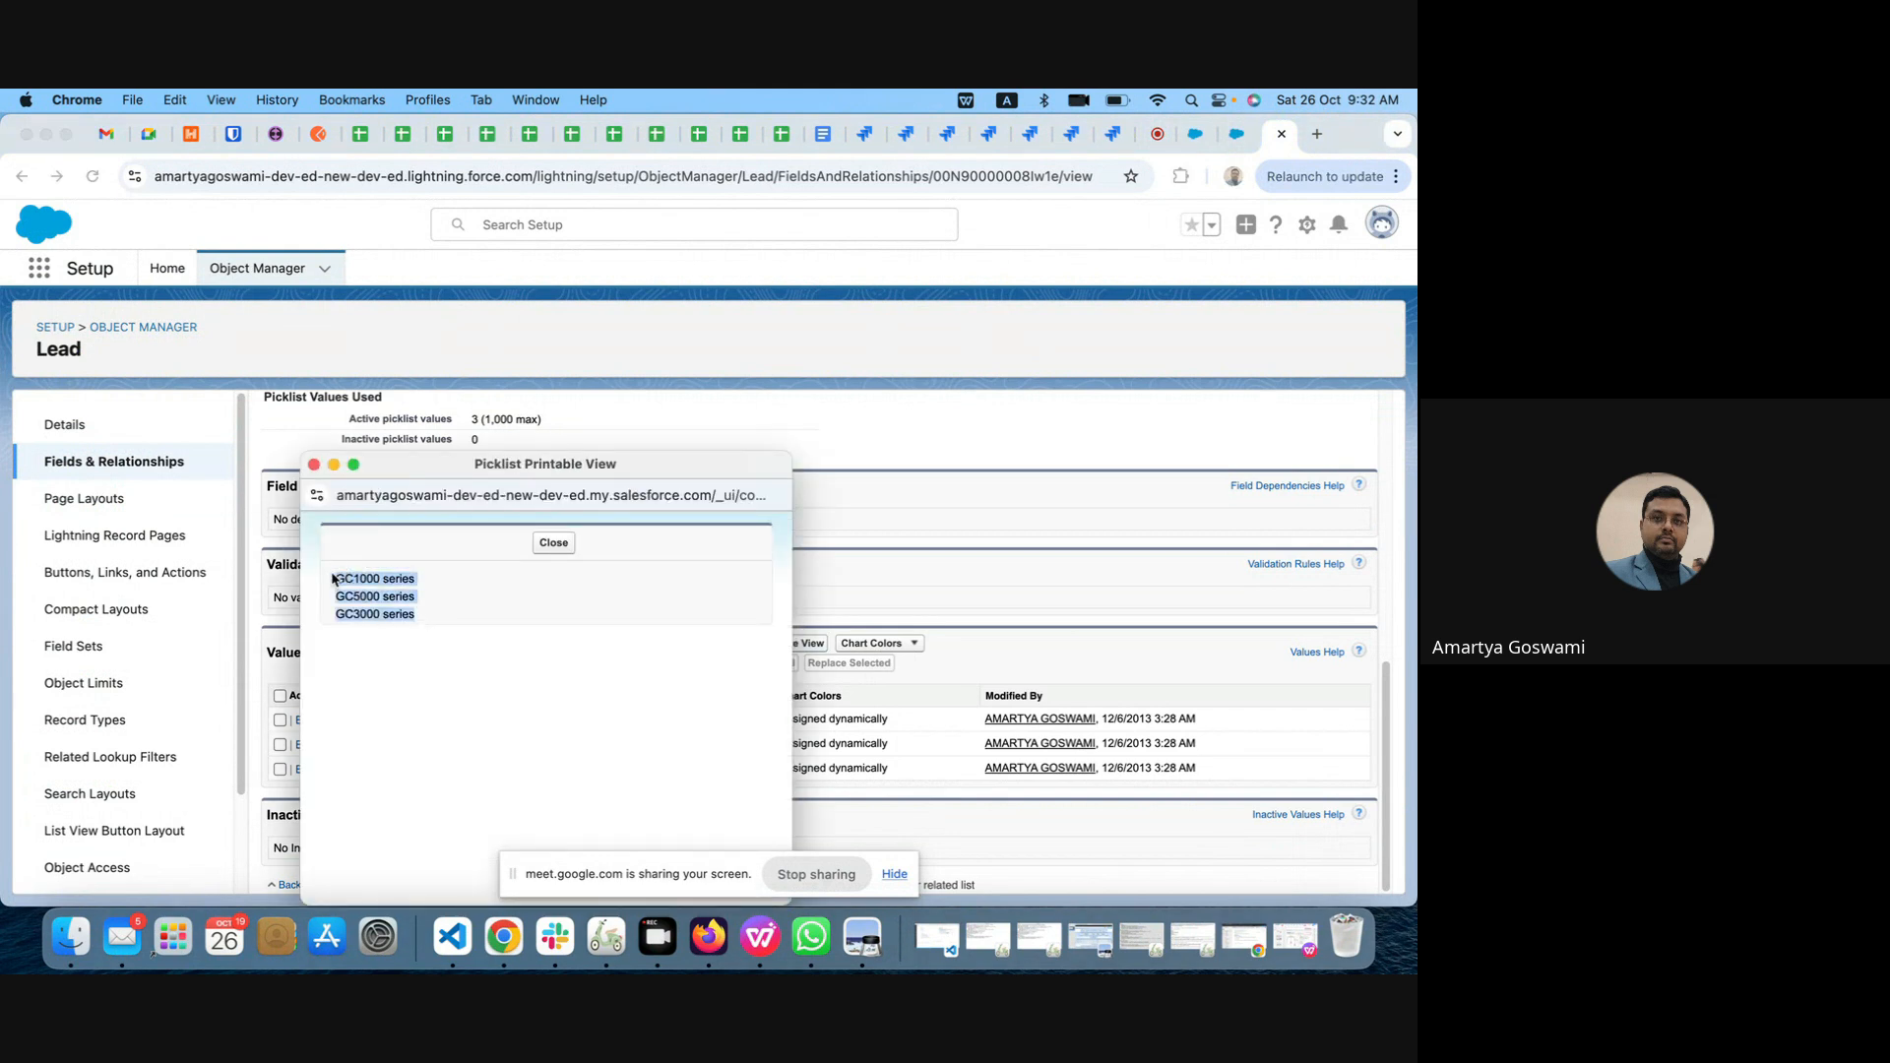
left_click(554, 545)
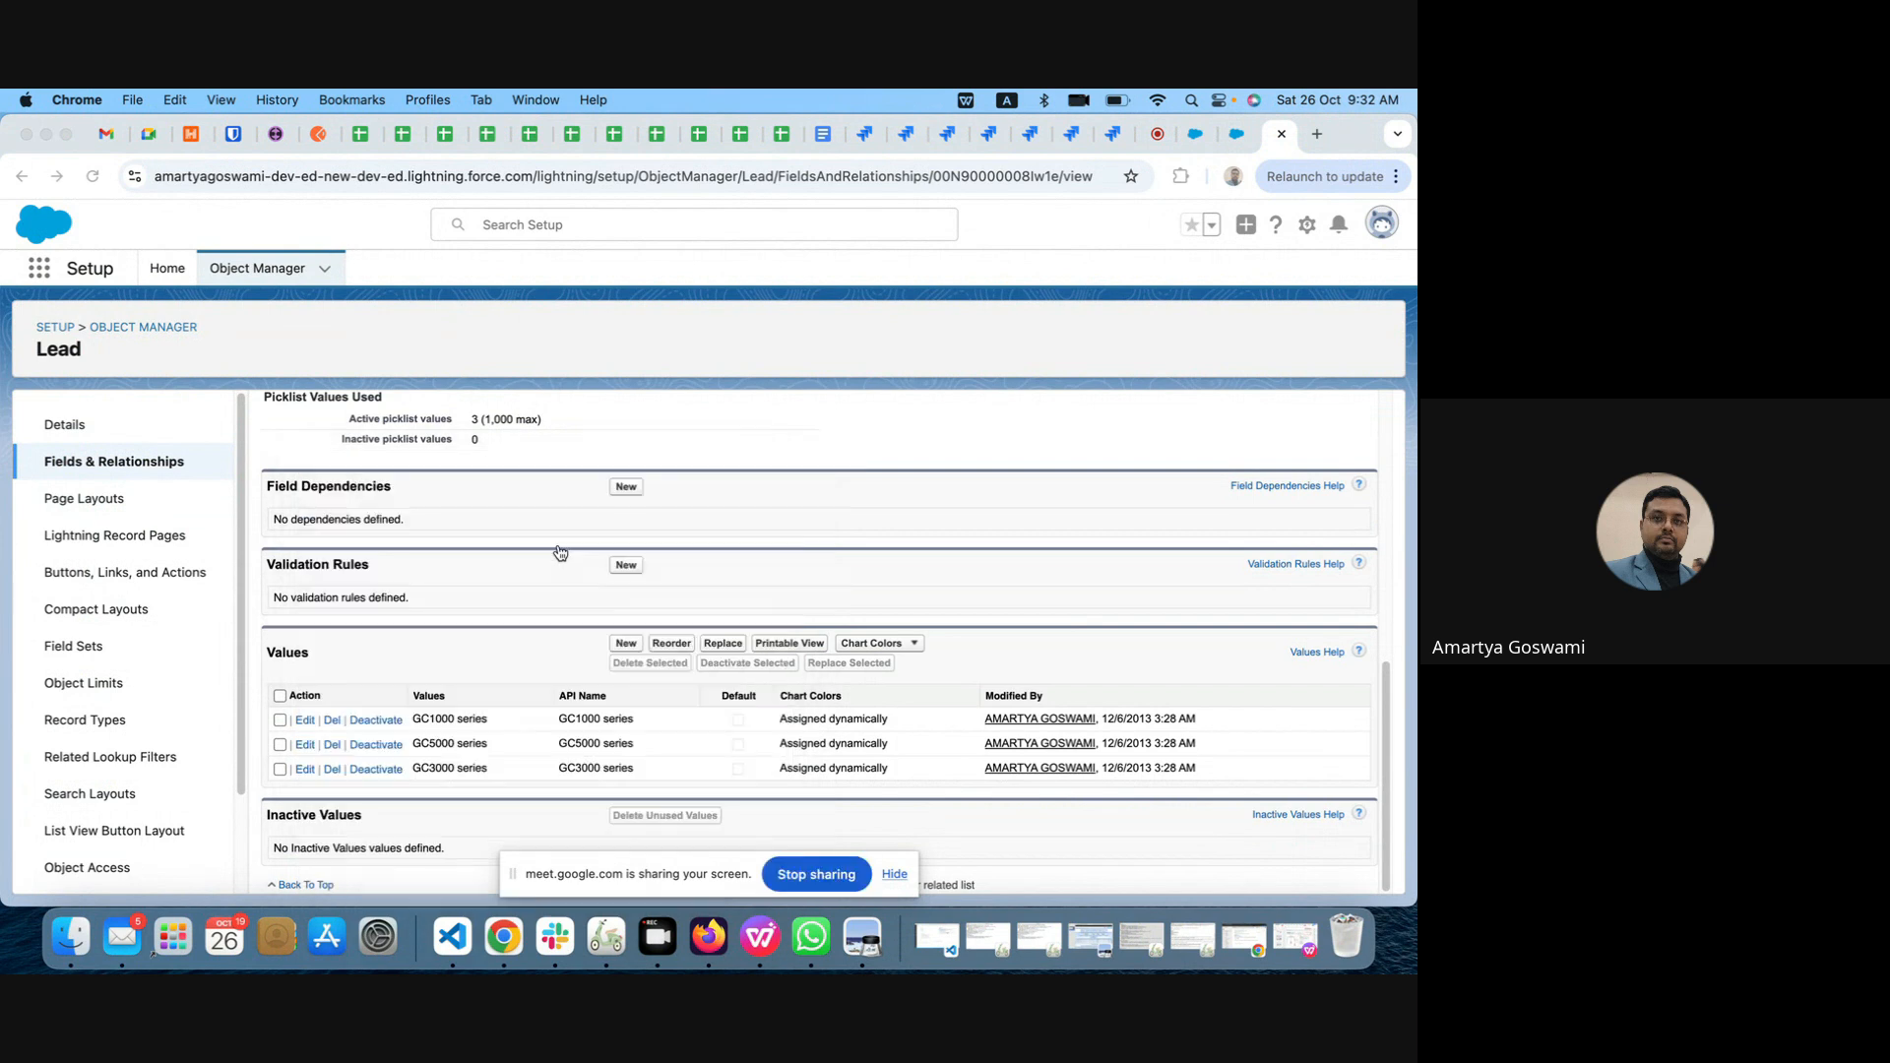
Step: Return to the Google Meet meeting and send the copied GC1000, GC5000 and GC3000 series values as an in-call message
left_click(1237, 147)
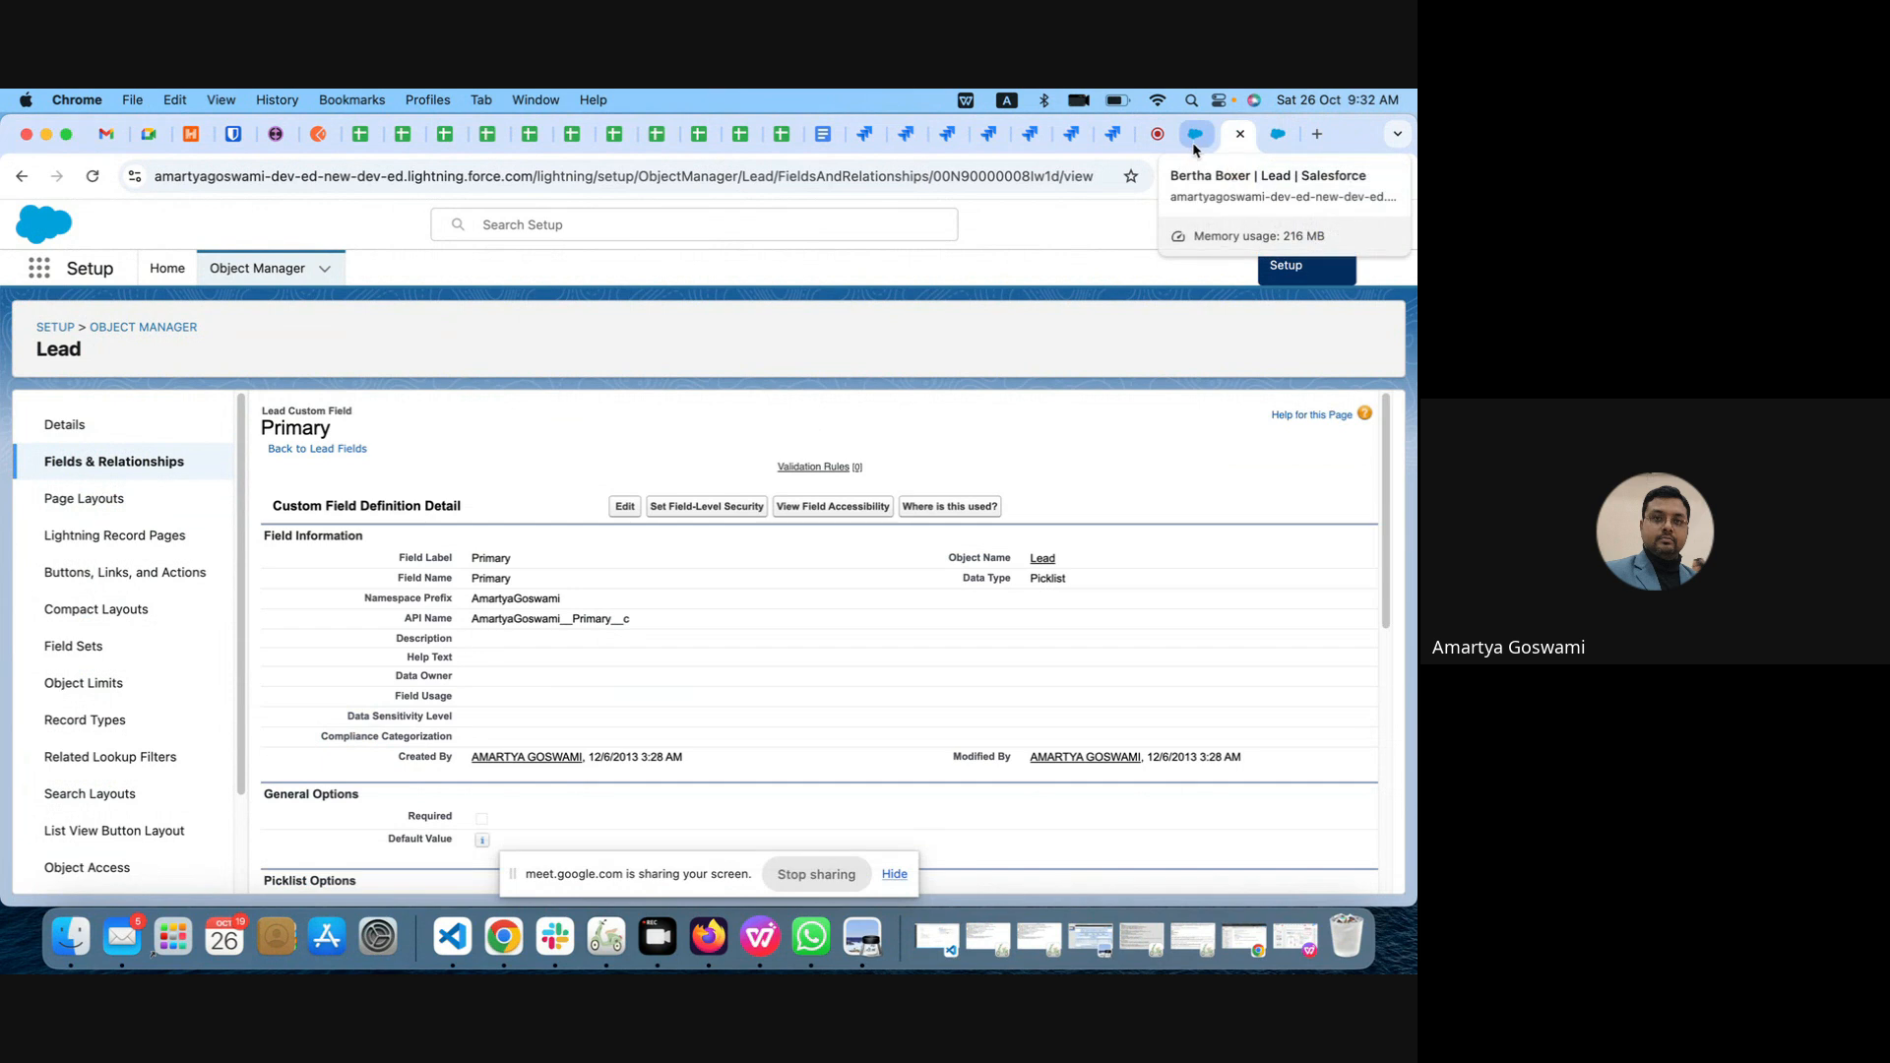
left_click(1145, 138)
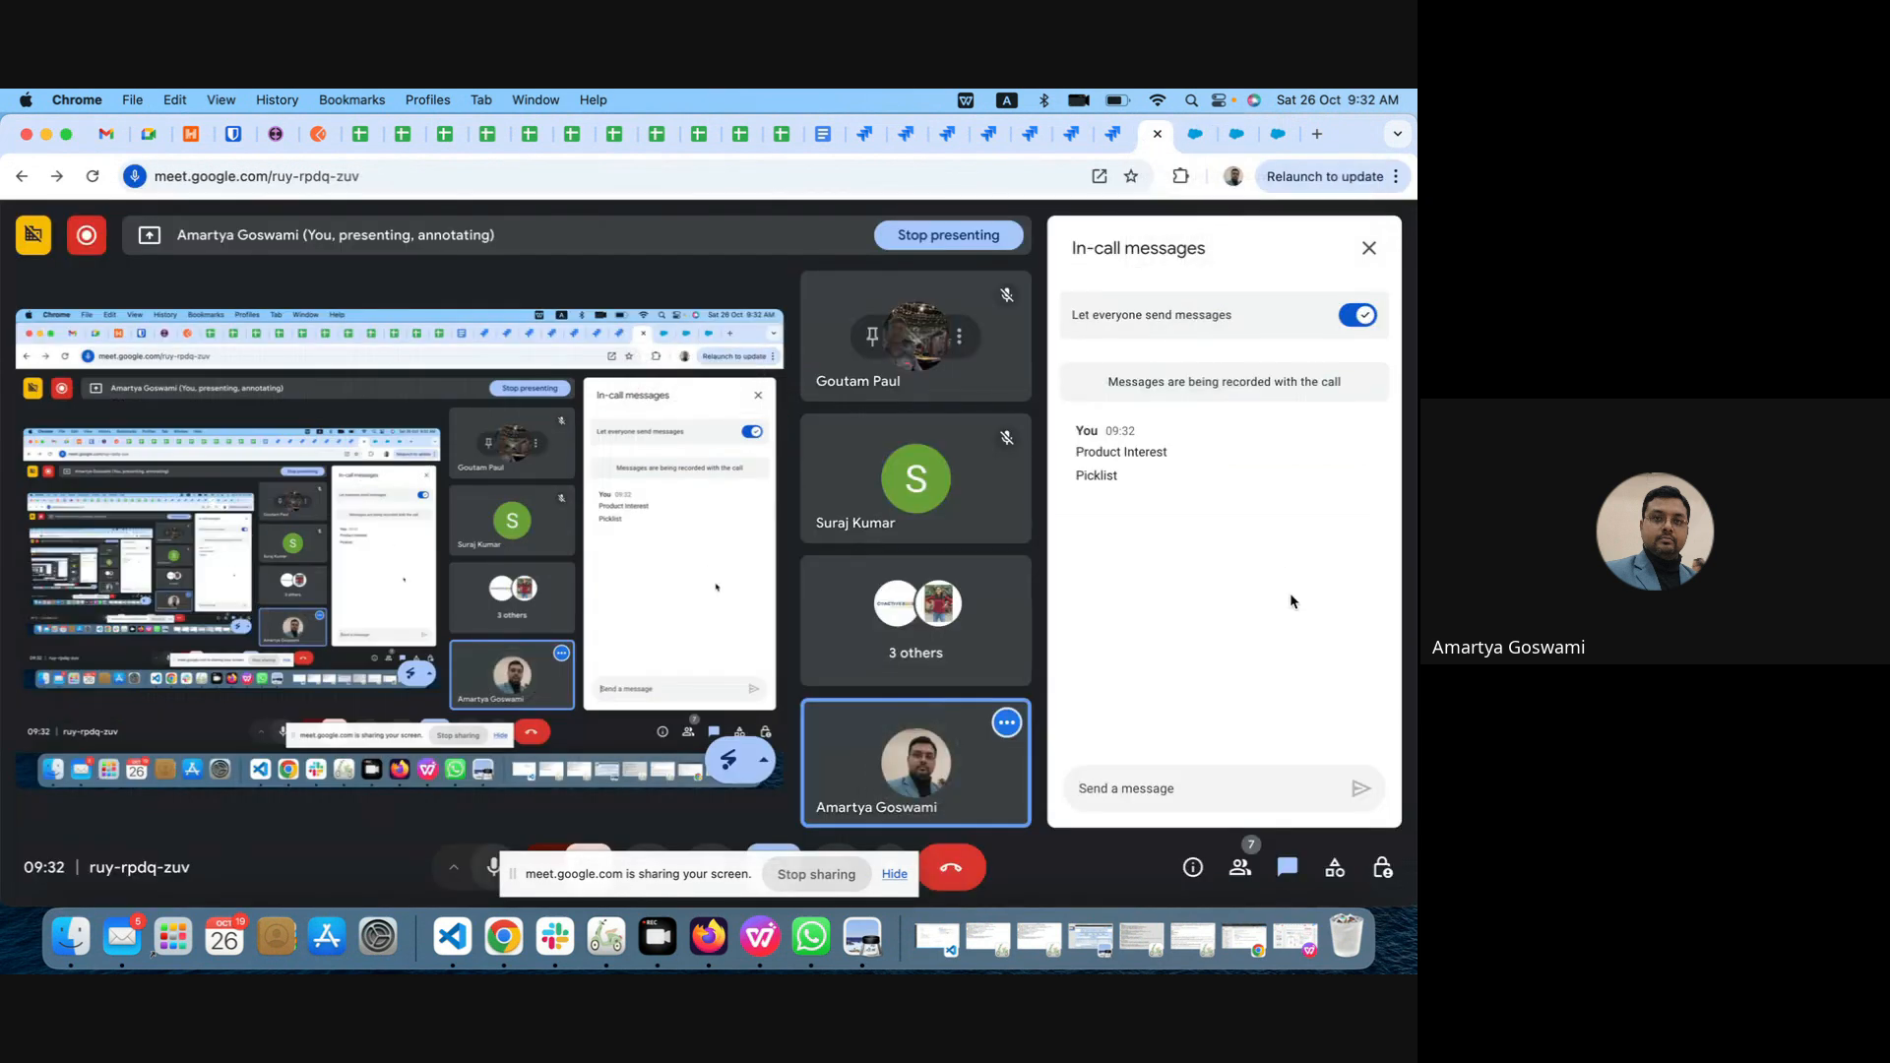
key("cmd+v")
key("Return")
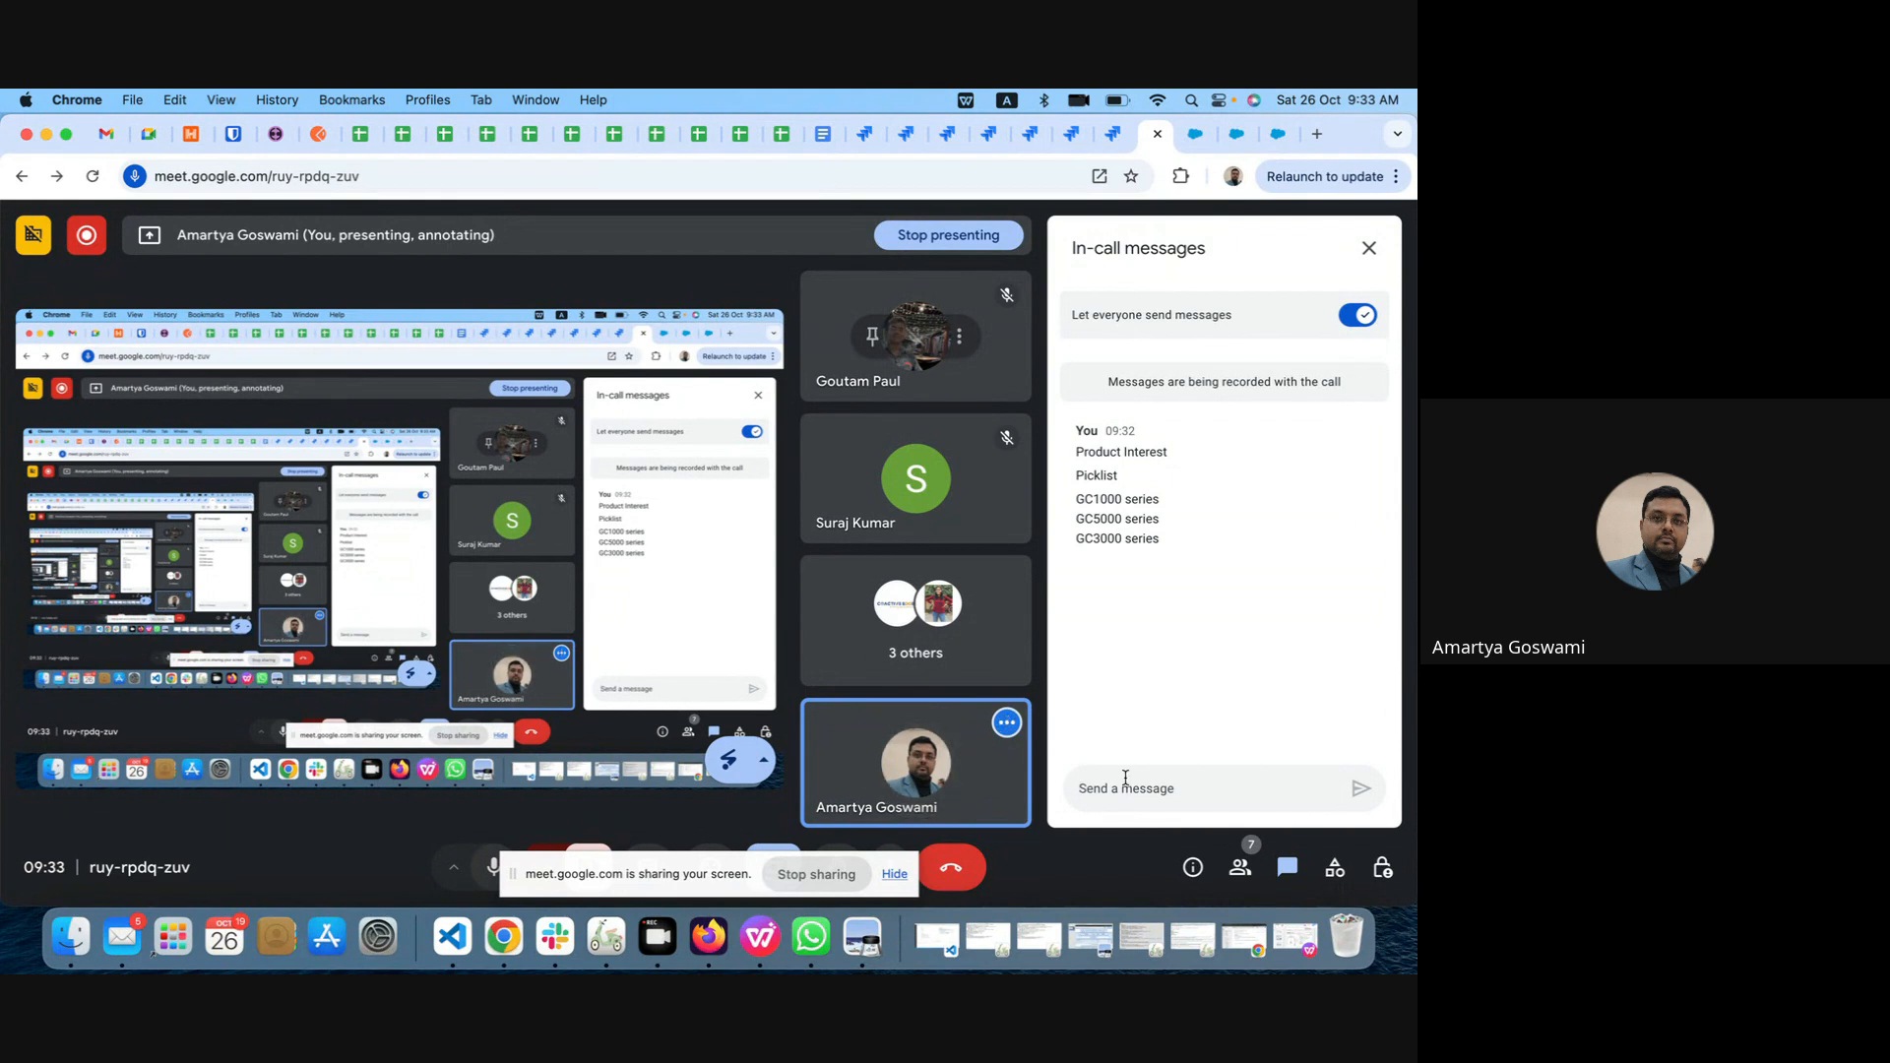
mouse_move(1175, 539)
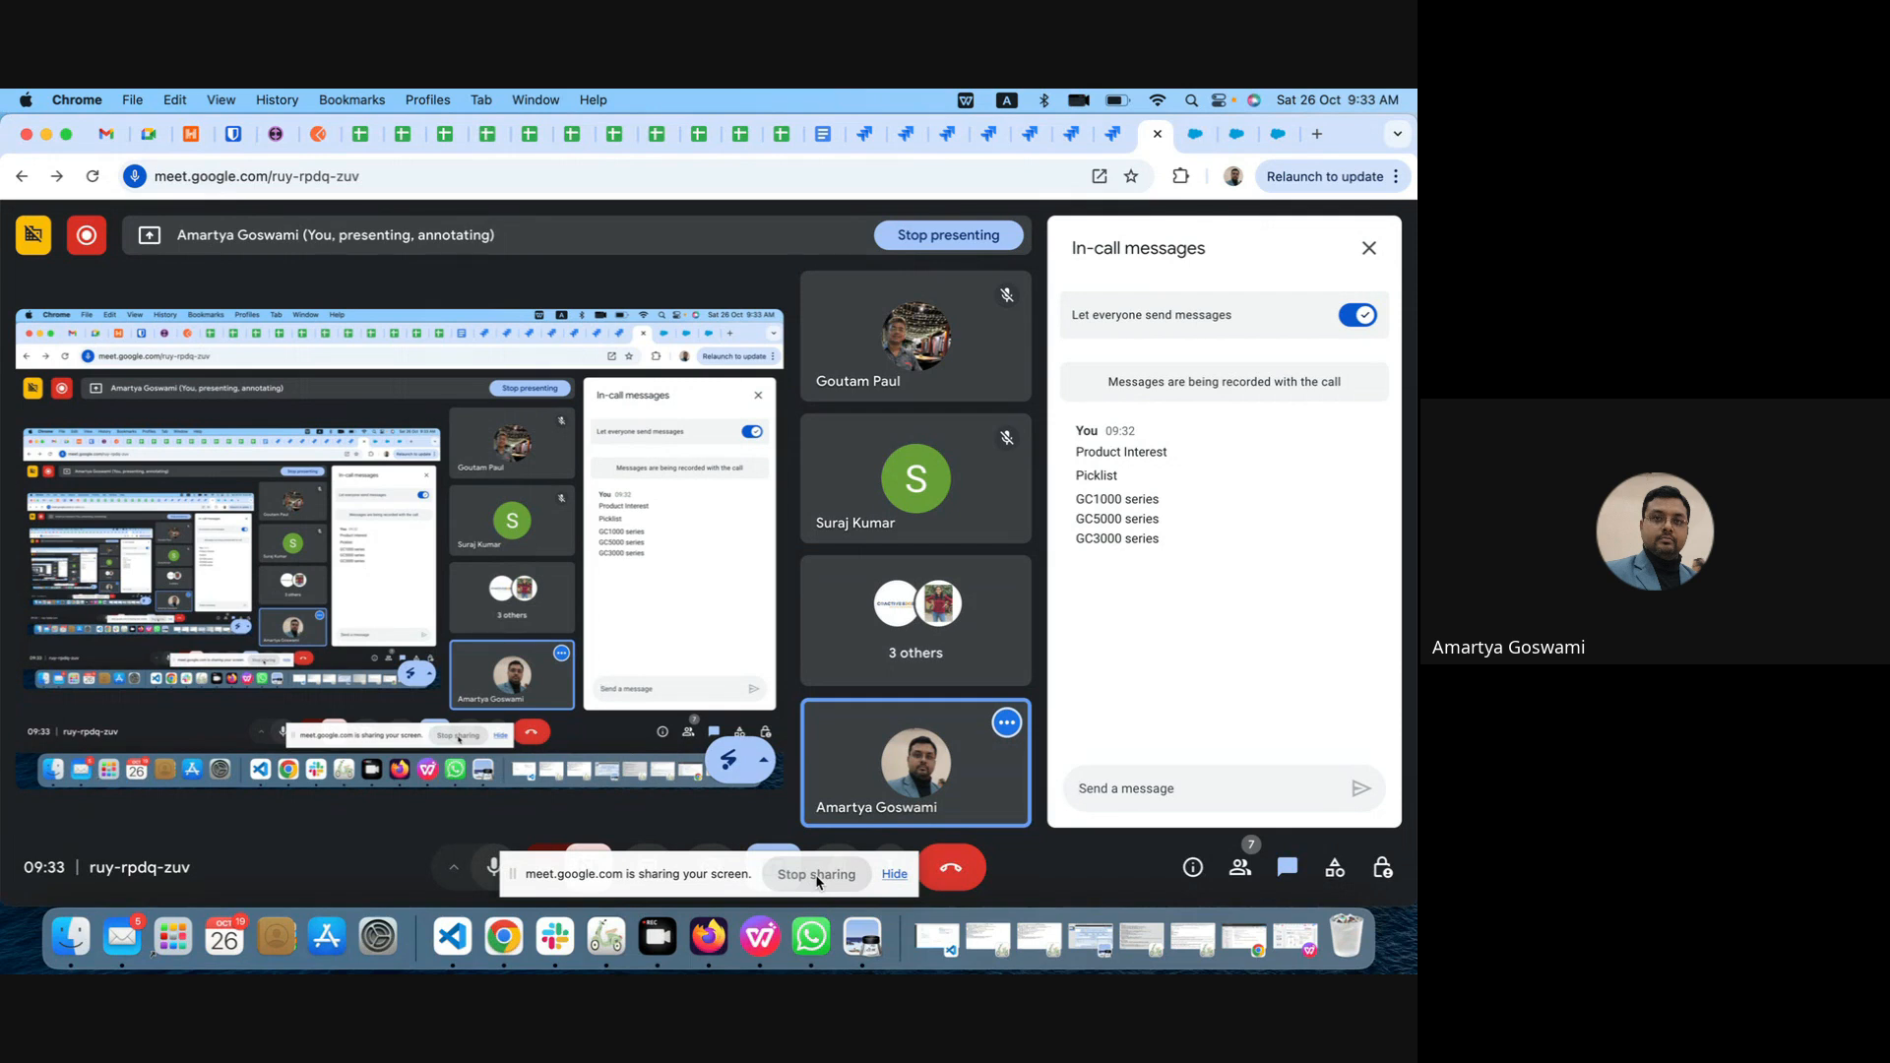
Step: Switch back to Salesforce, start a new custom field on the Lead object, and choose Auto Number as its data type
left_click(1277, 143)
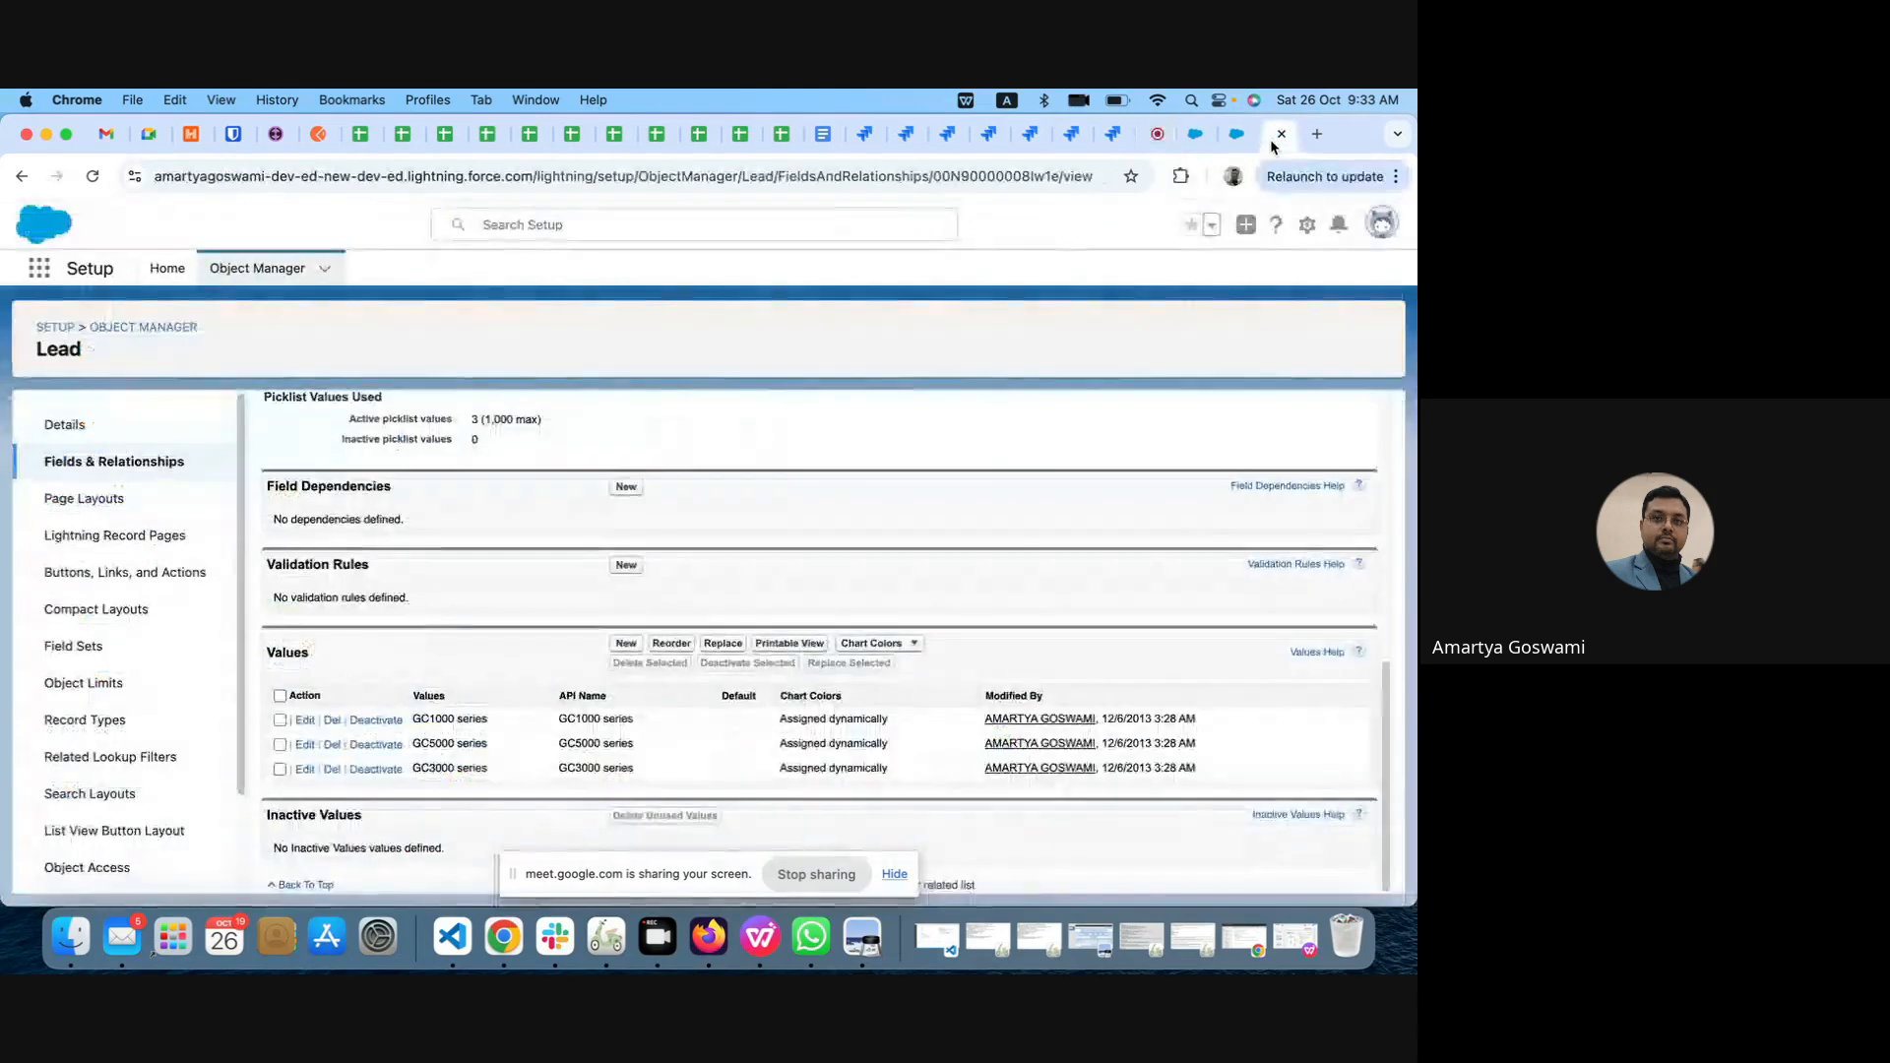
left_click(96, 465)
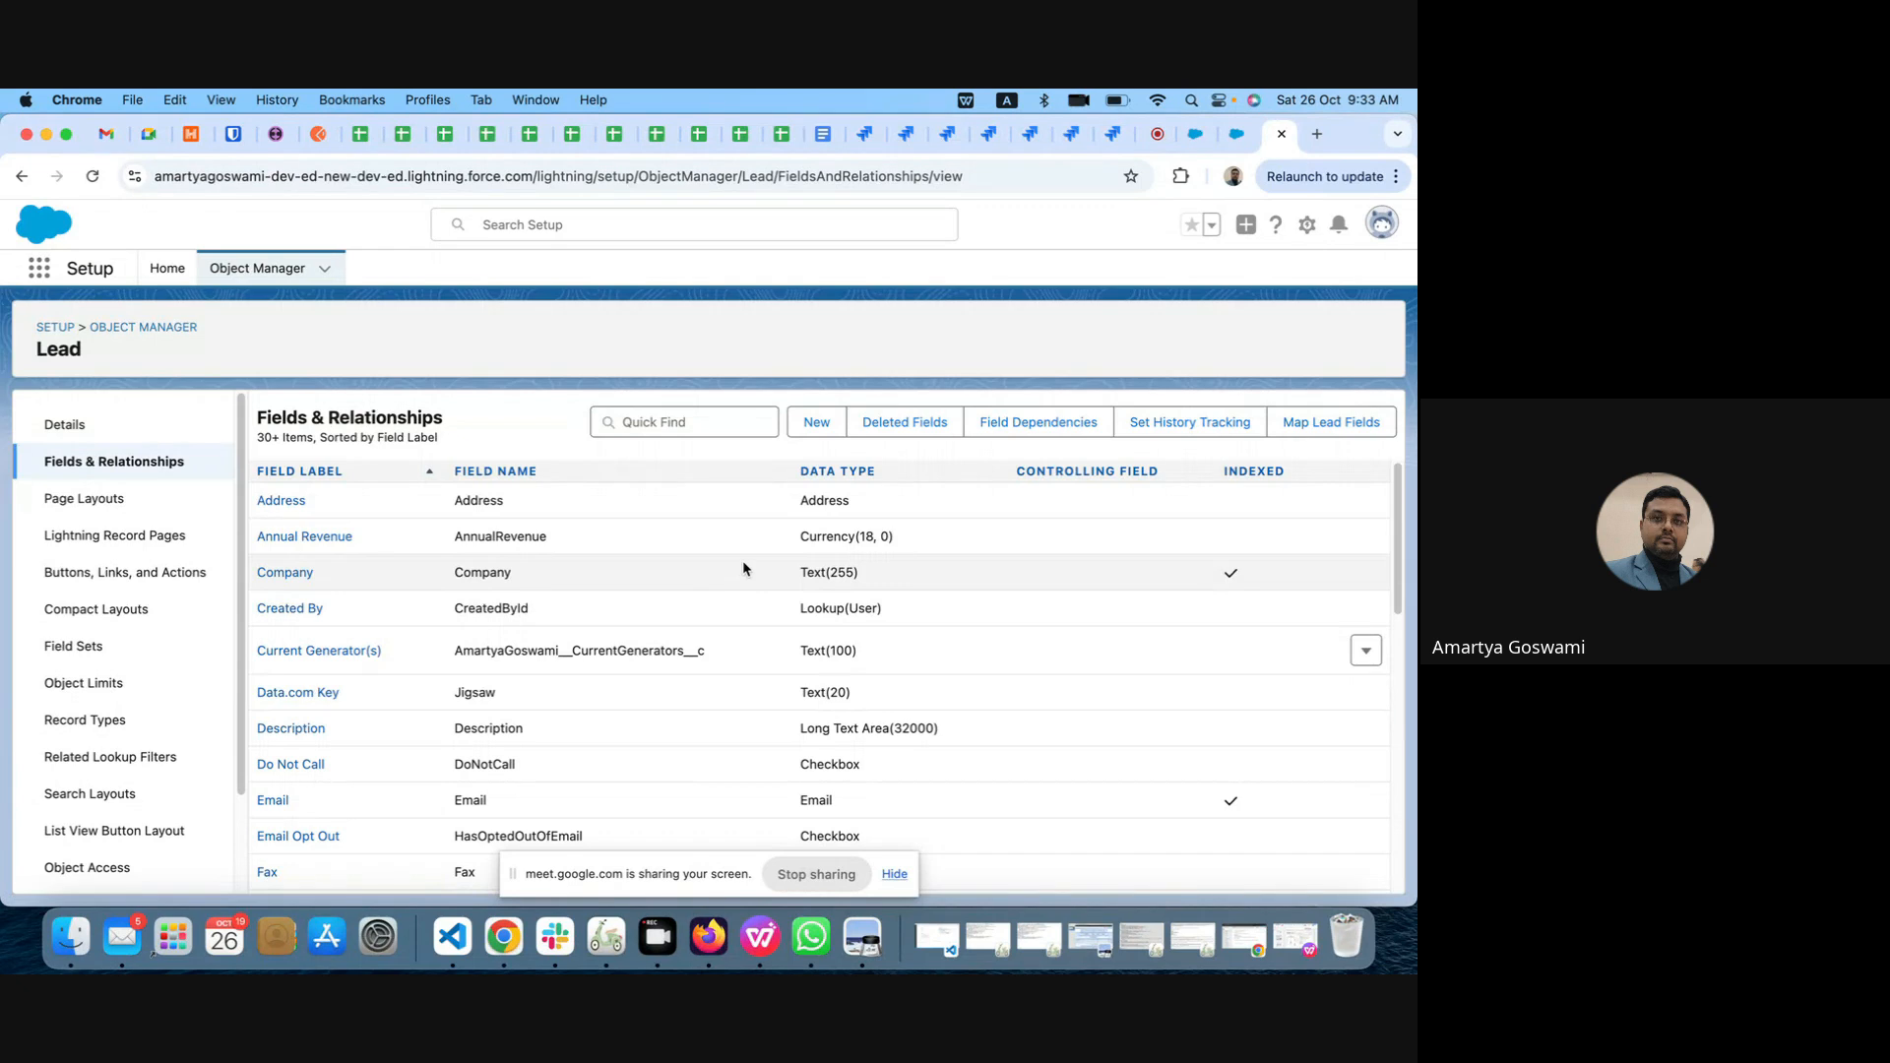
left_click(816, 423)
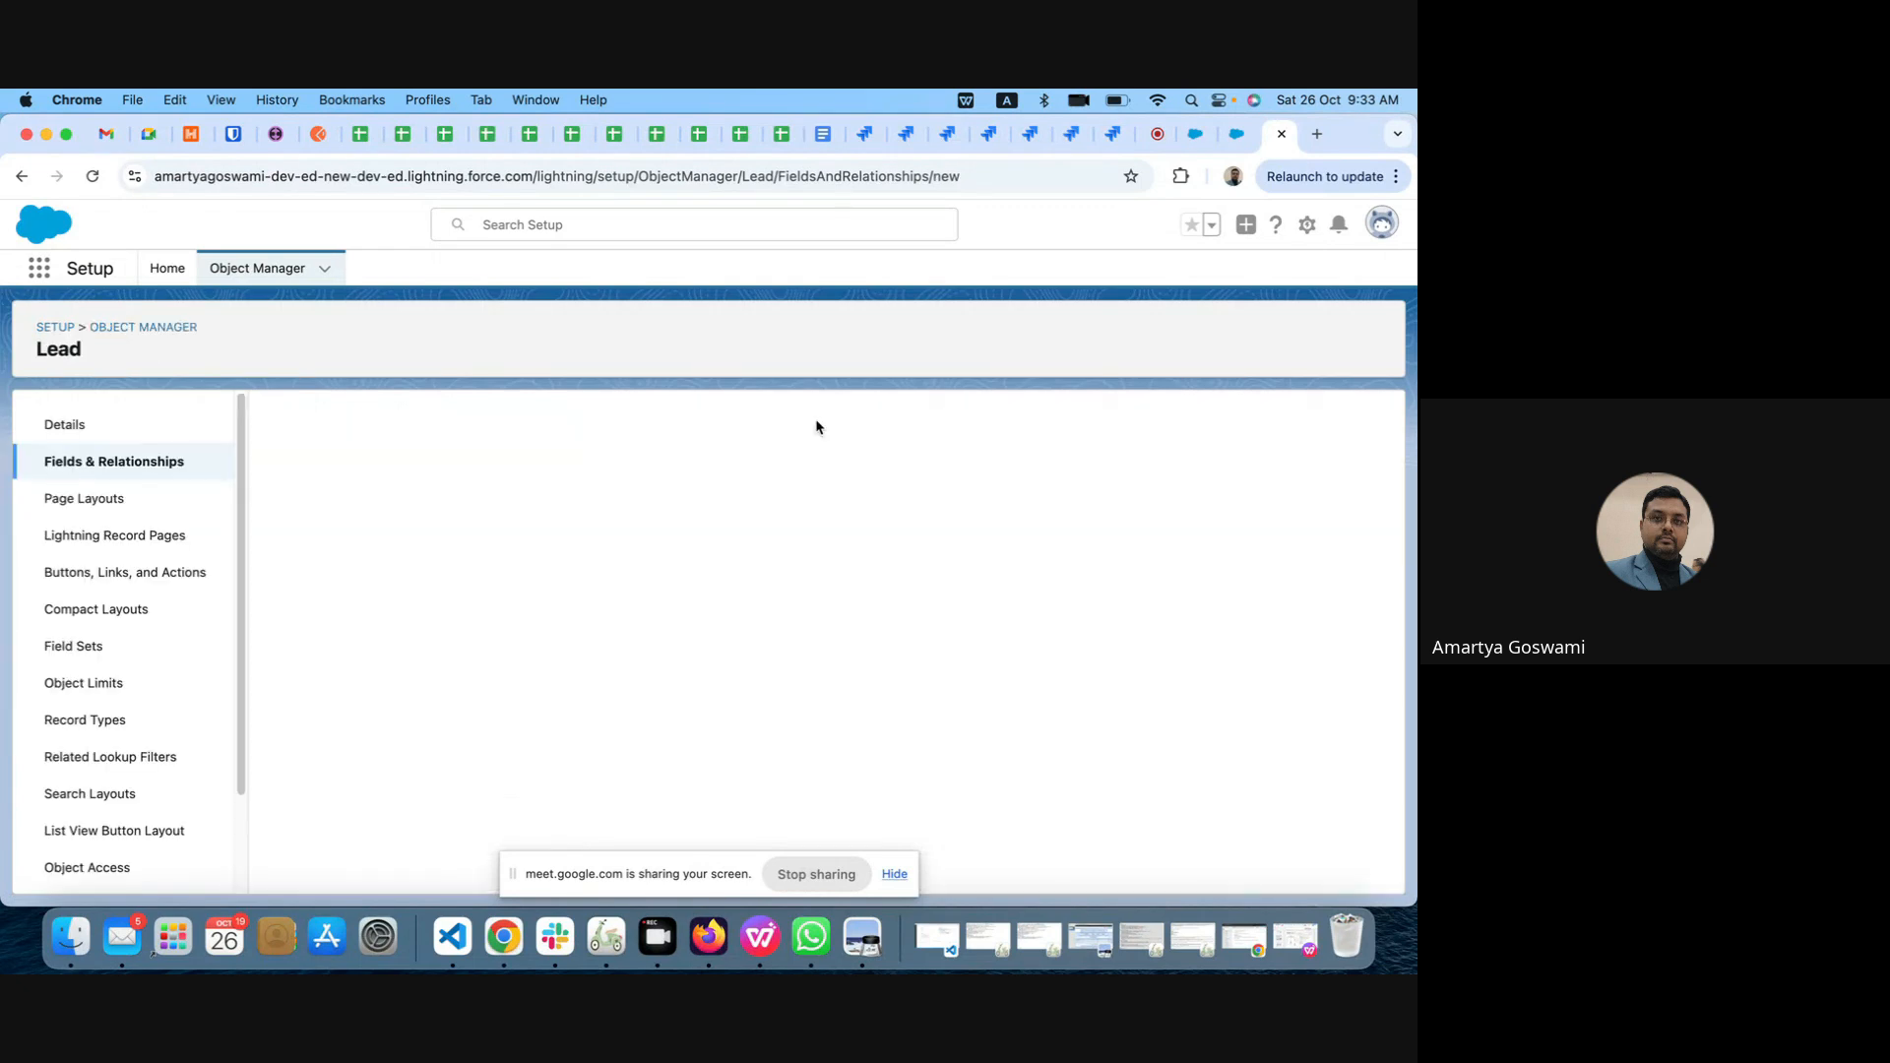
scroll(651, 595, "down", 2)
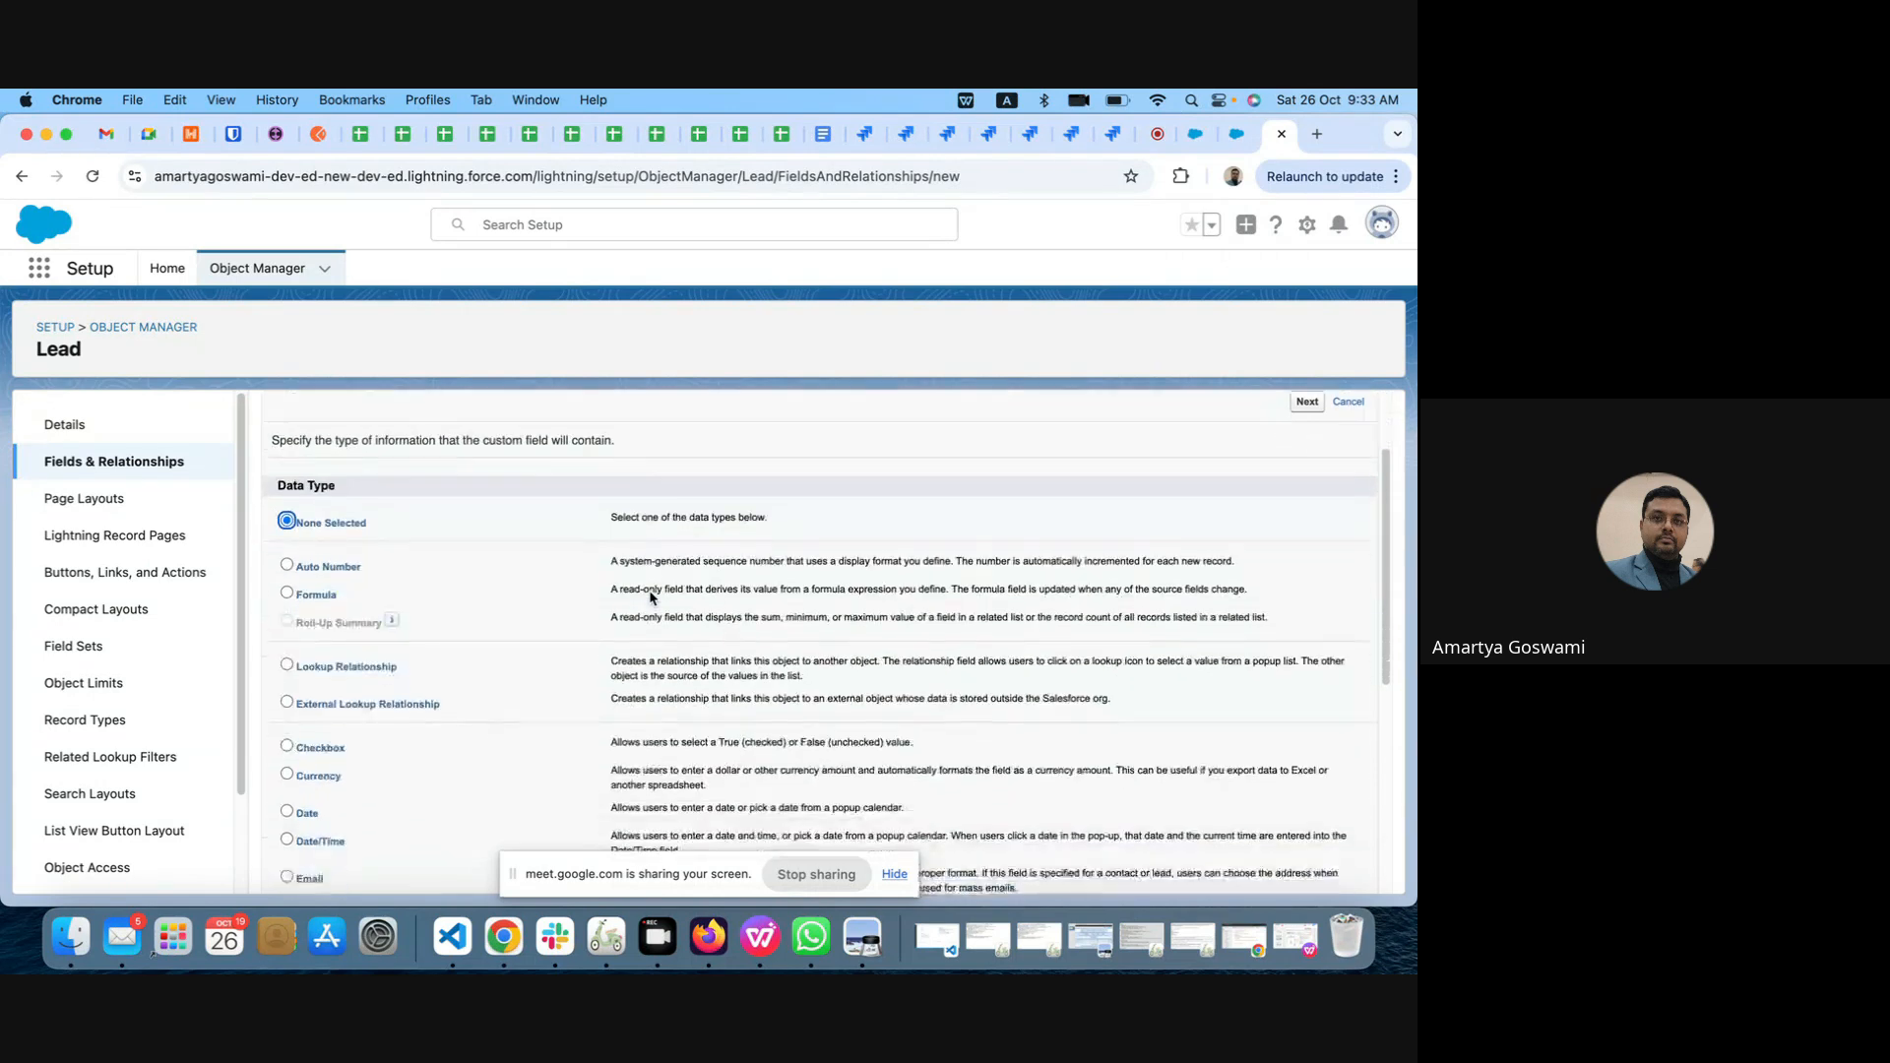
scroll(650, 595, "down", 2)
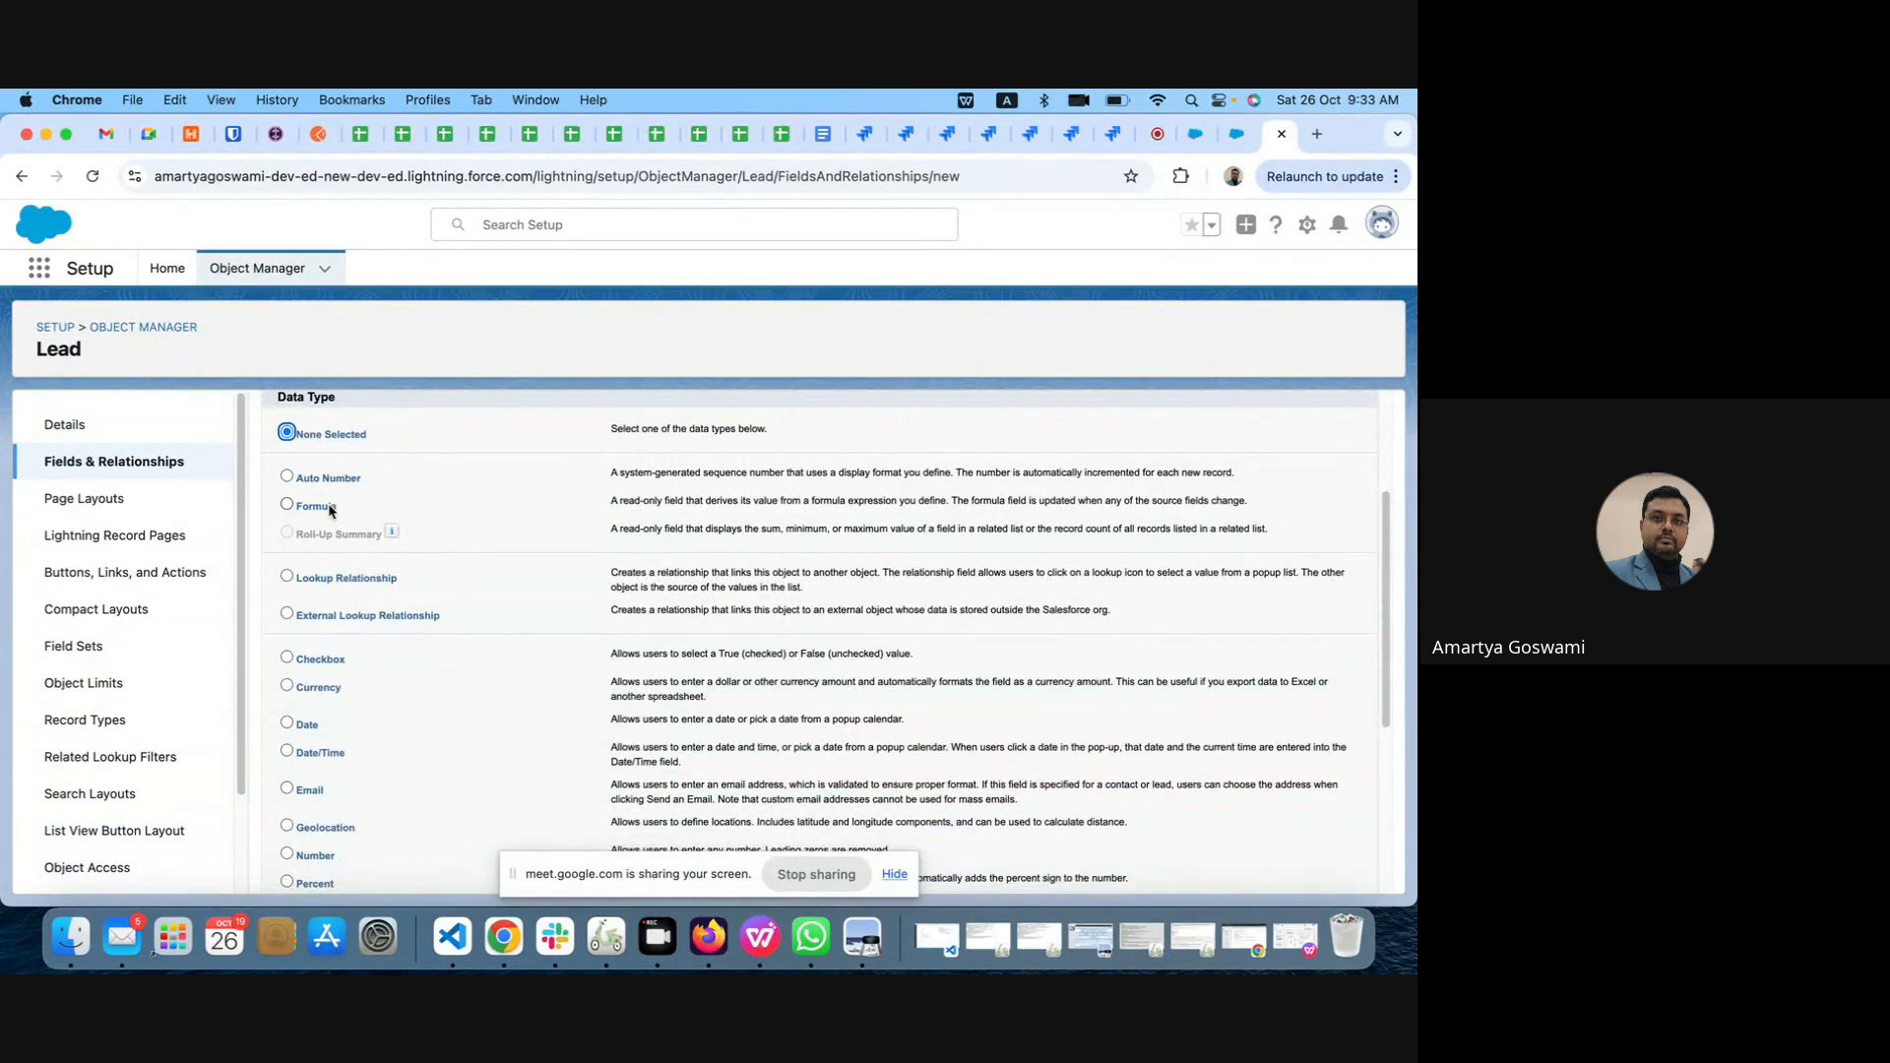
scroll(321, 707, "down", 4)
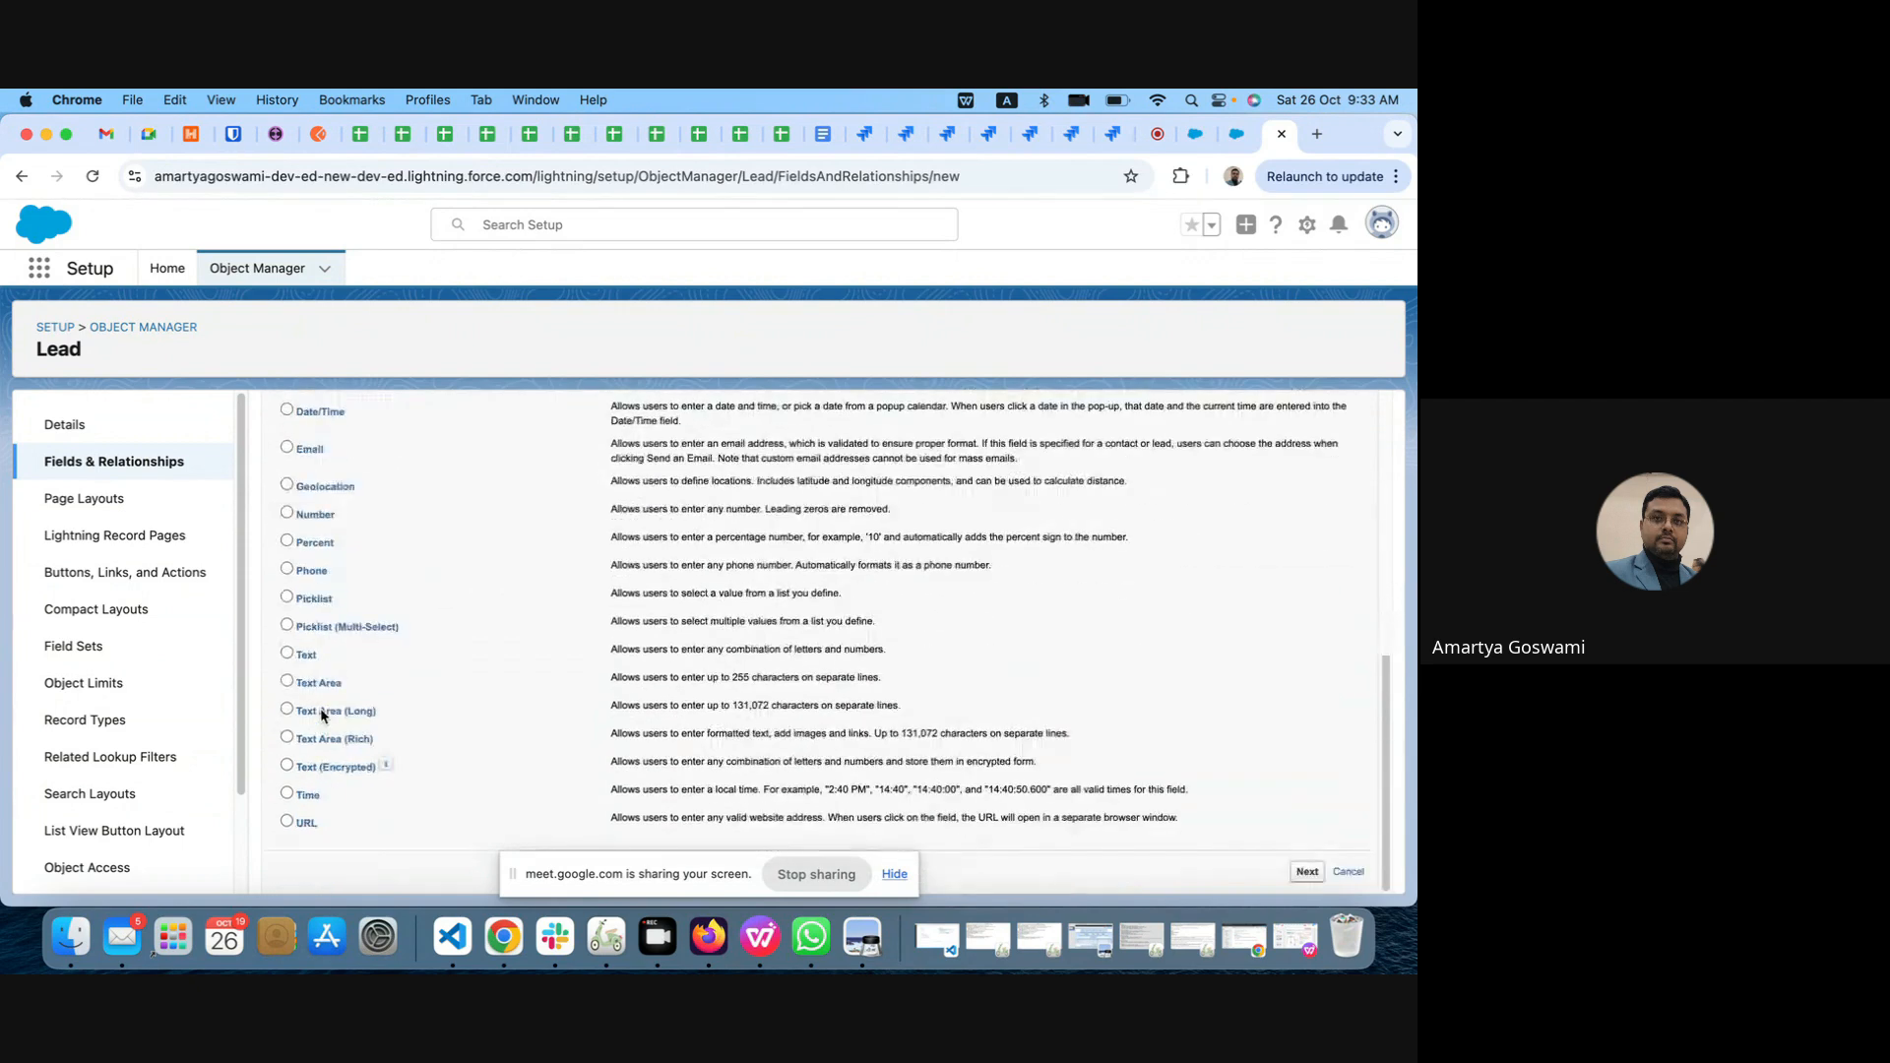
scroll(320, 711, "up", 5)
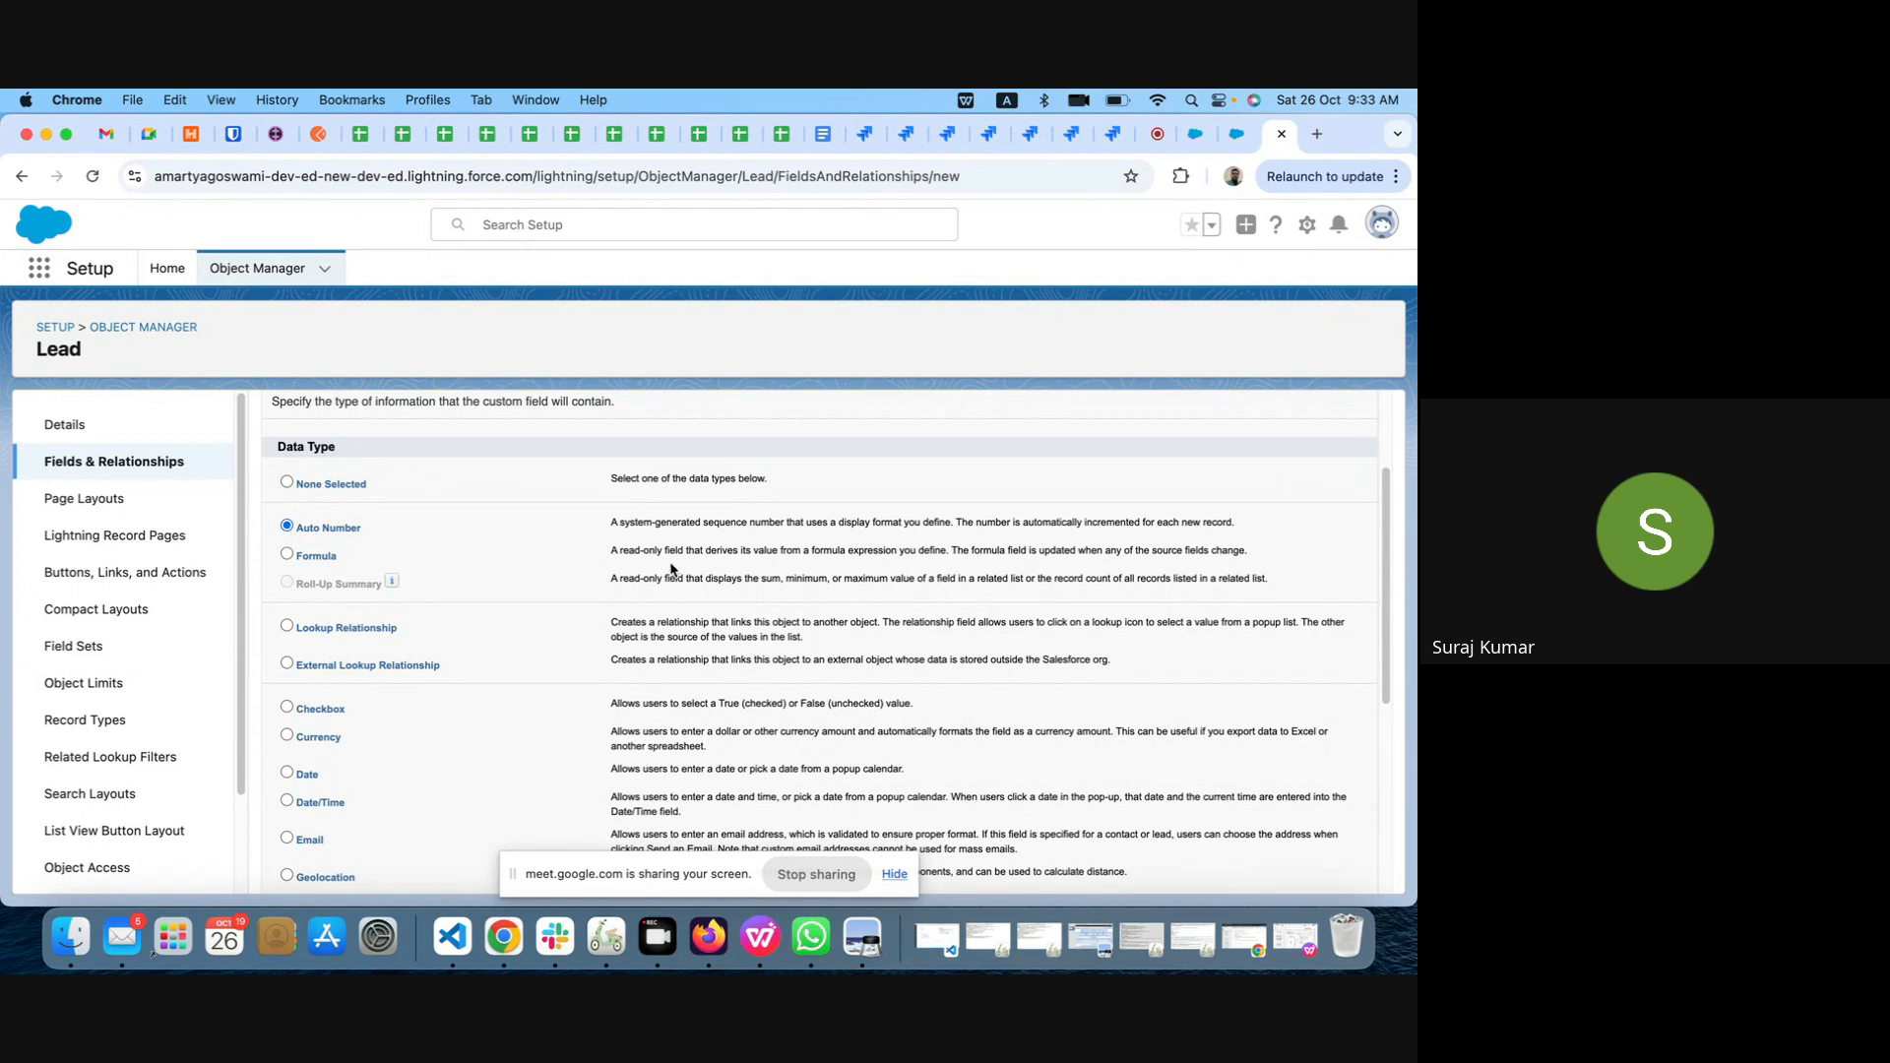
Step: Enlarge the page and examine the custom field data types and descriptions, from Auto Number and Formula through lookup relationships, dates, numbers and picklists
scroll(672, 550, "up", 4)
scroll(680, 512, "up", 3)
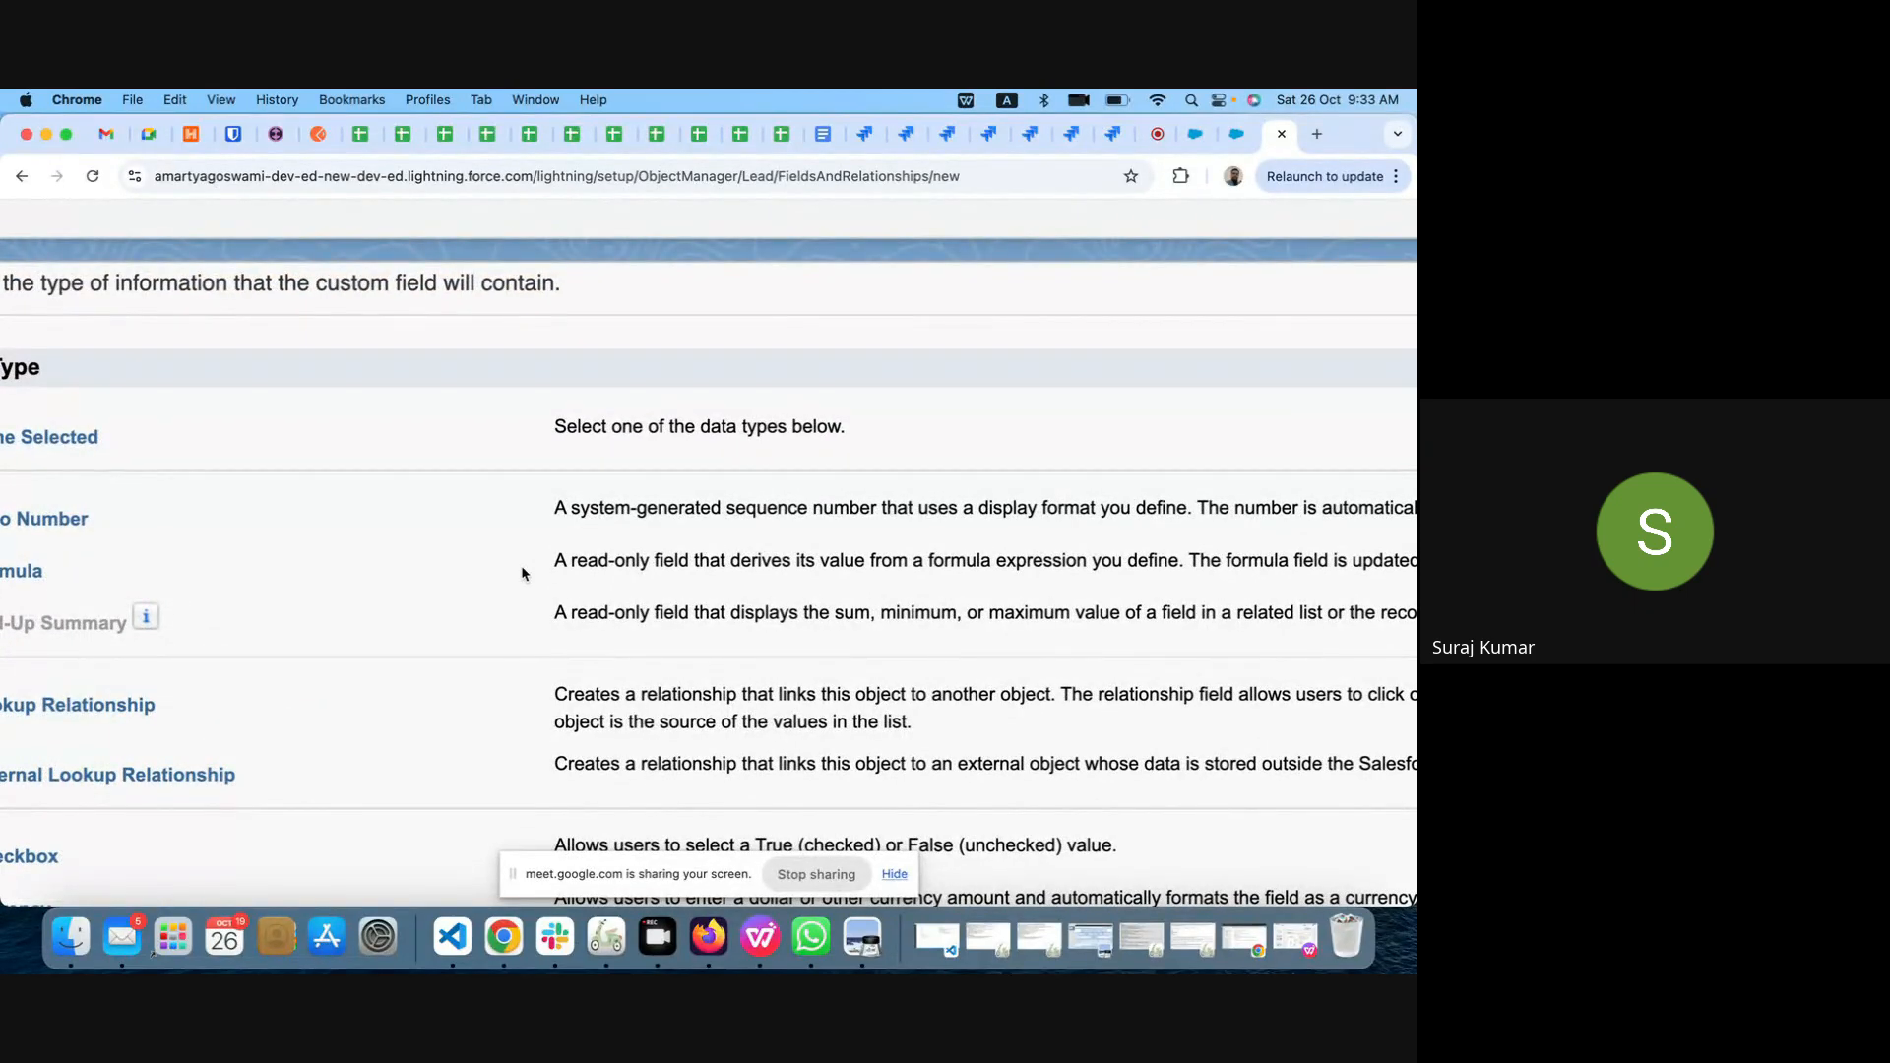
left_click_drag(556, 564, 647, 560)
left_click(466, 573)
scroll(468, 579, "left", 2)
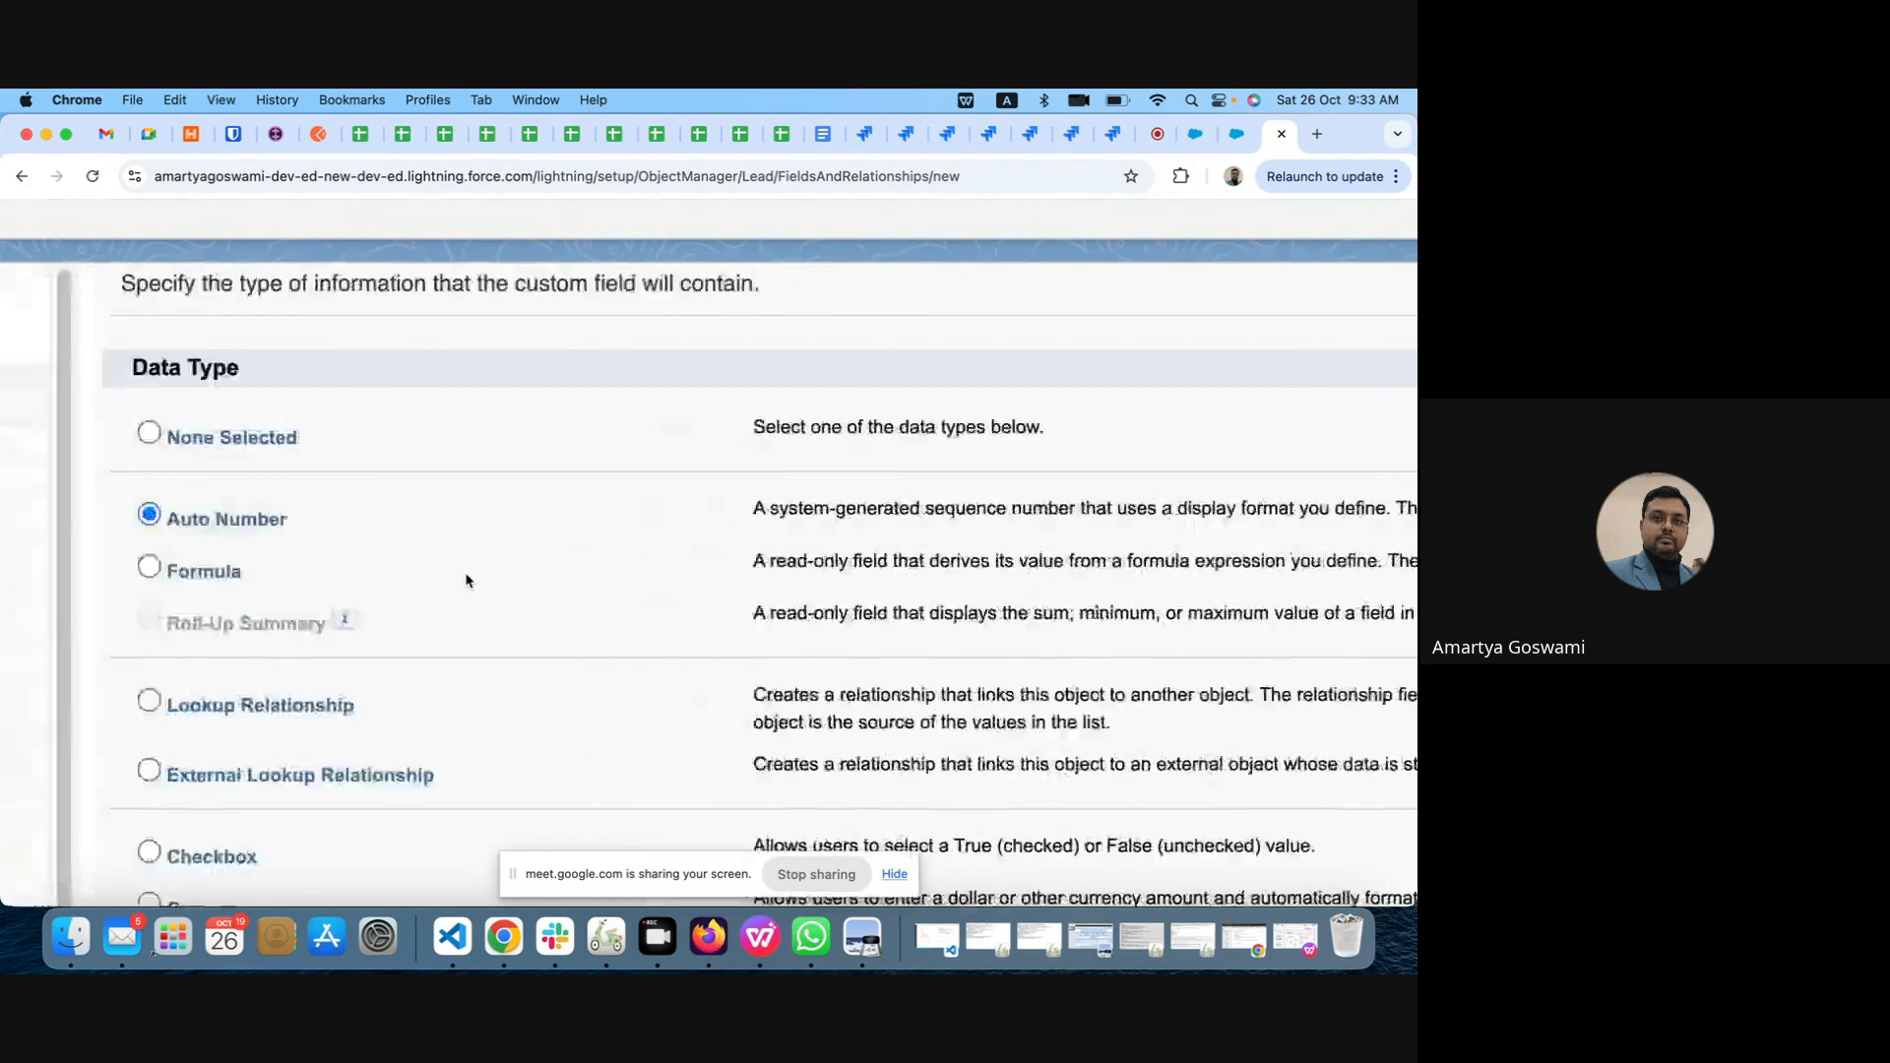
scroll(466, 580, "left", 5)
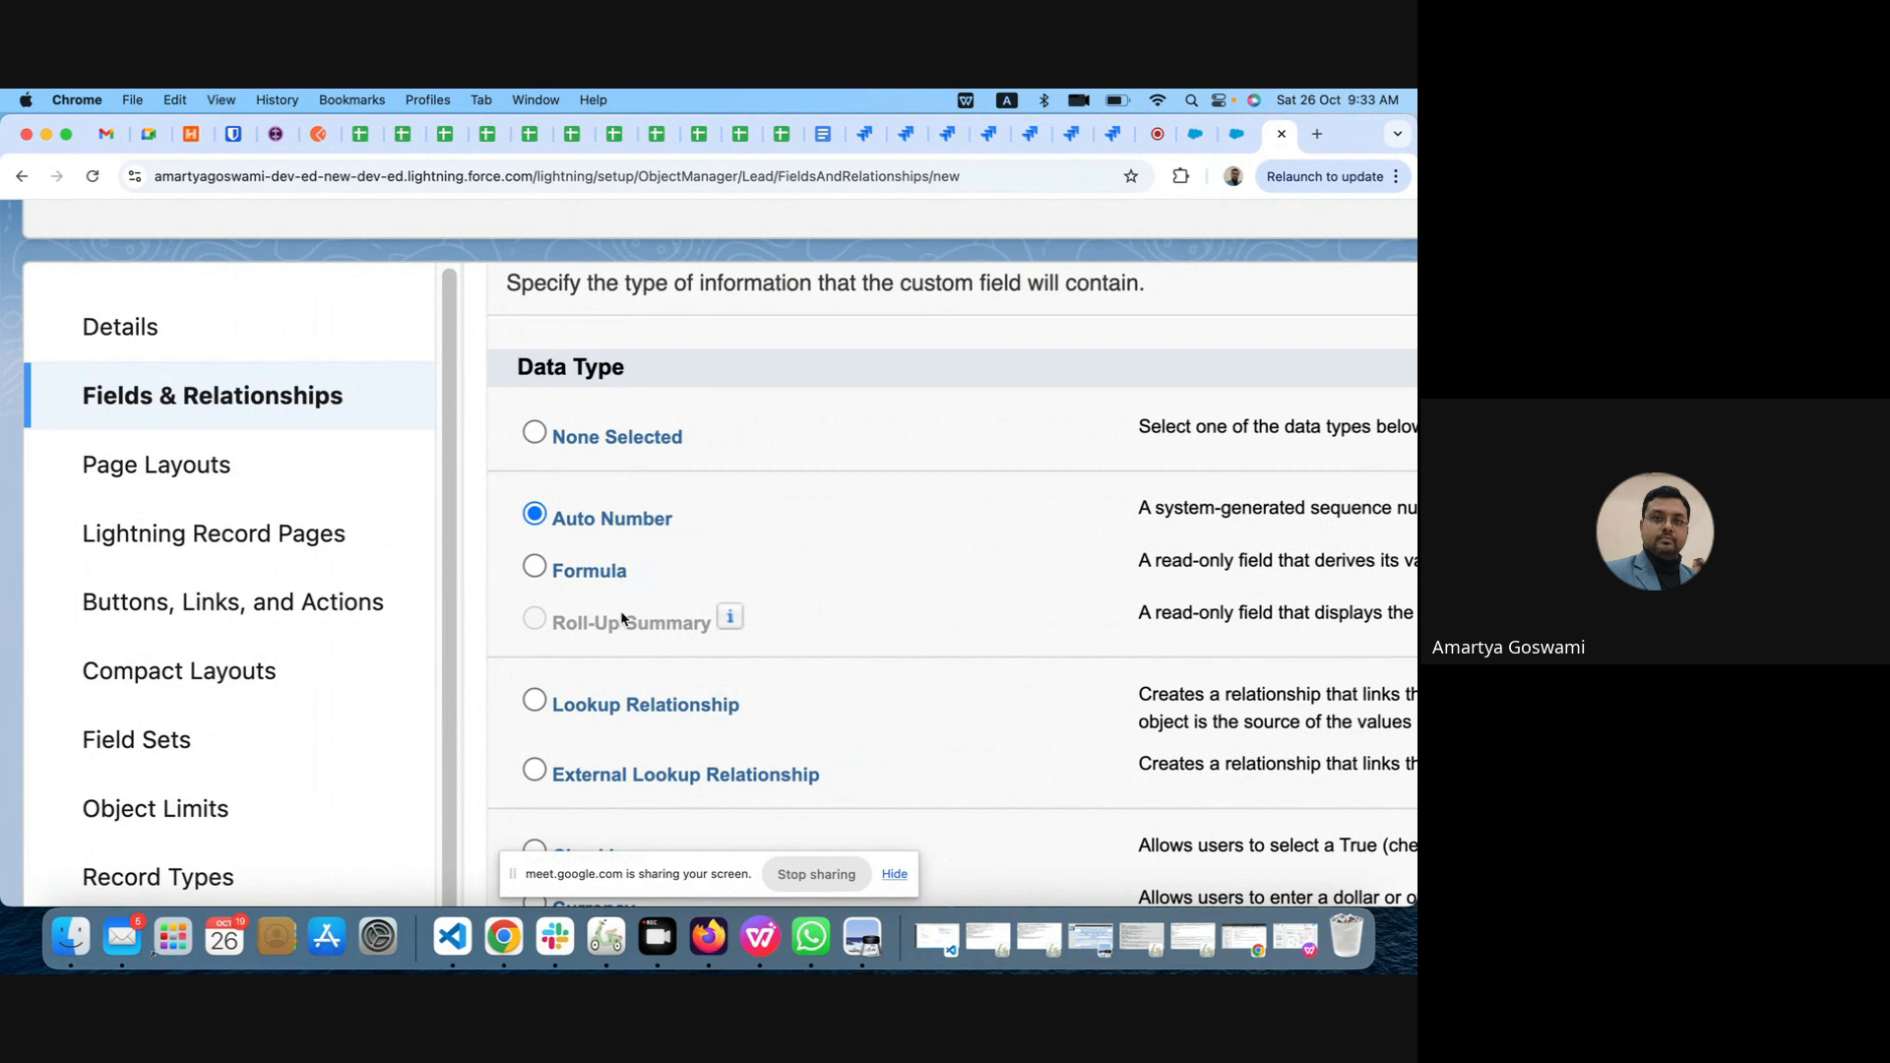
scroll(621, 621, "down", 1)
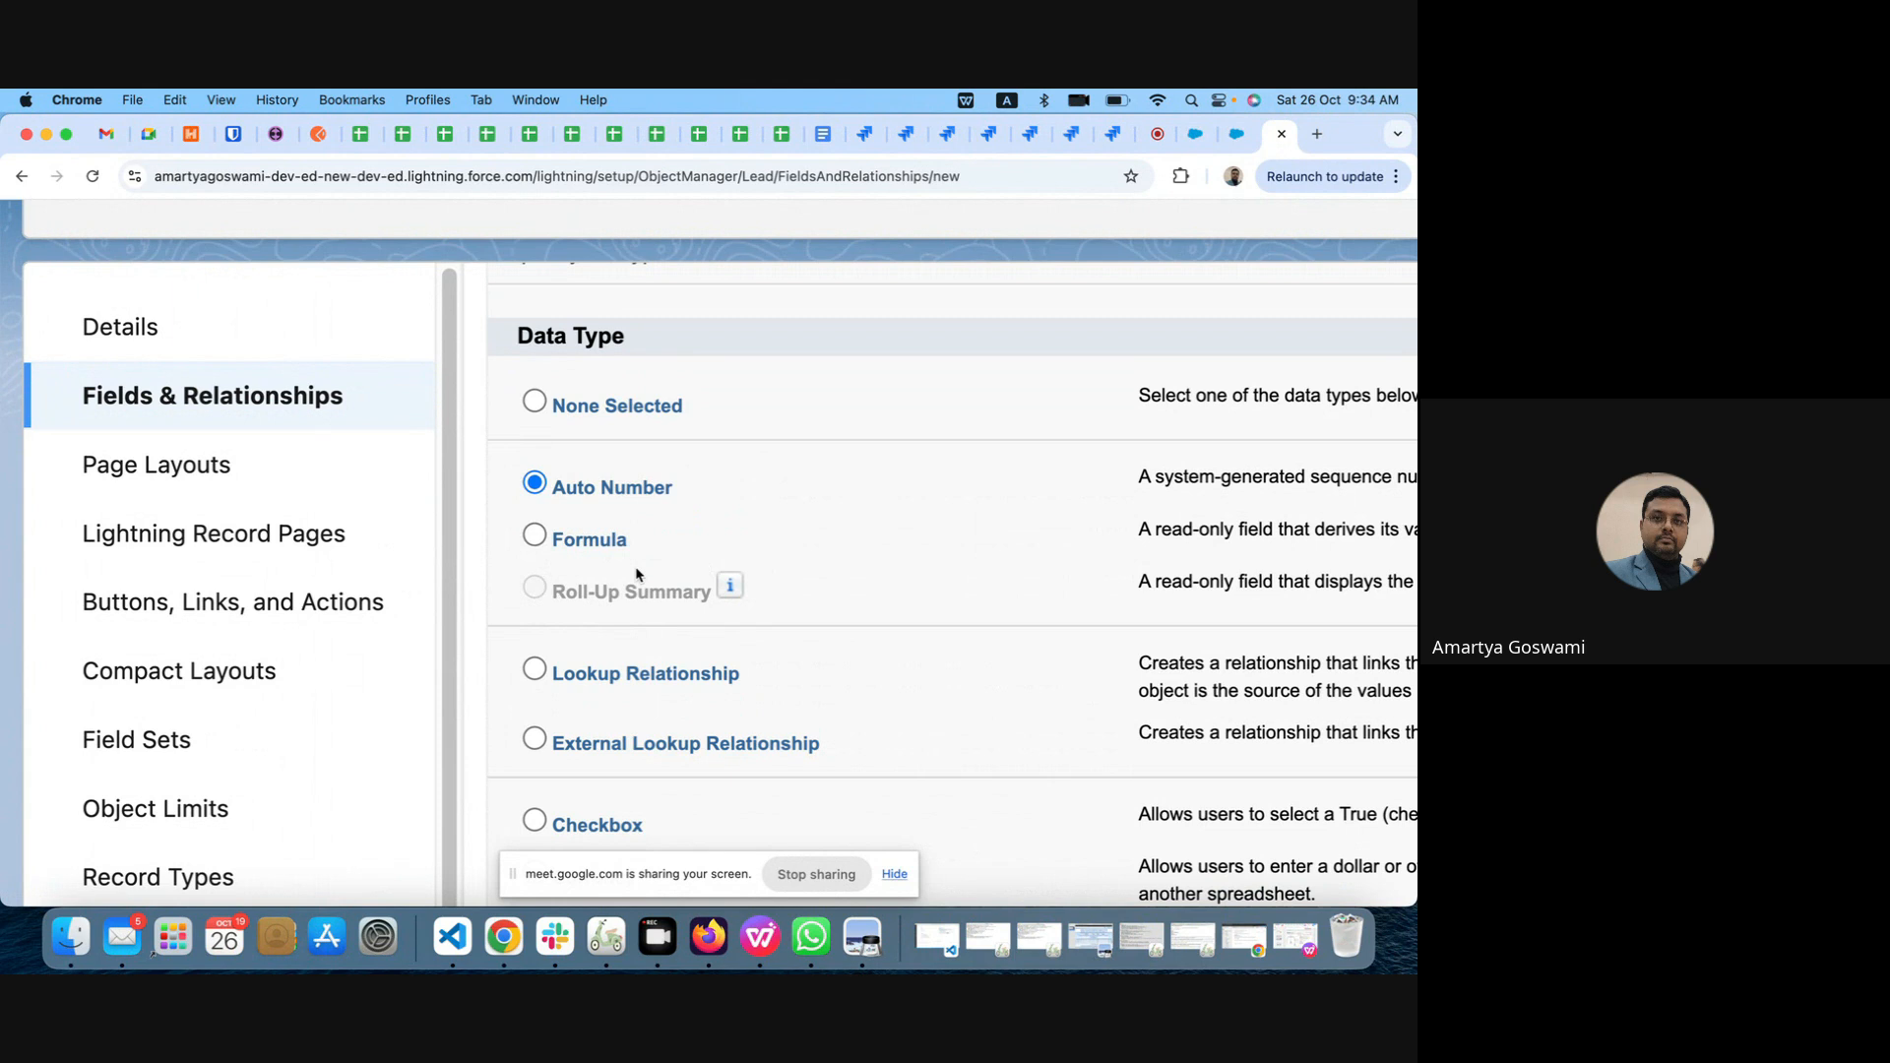
scroll(636, 574, "down", 3)
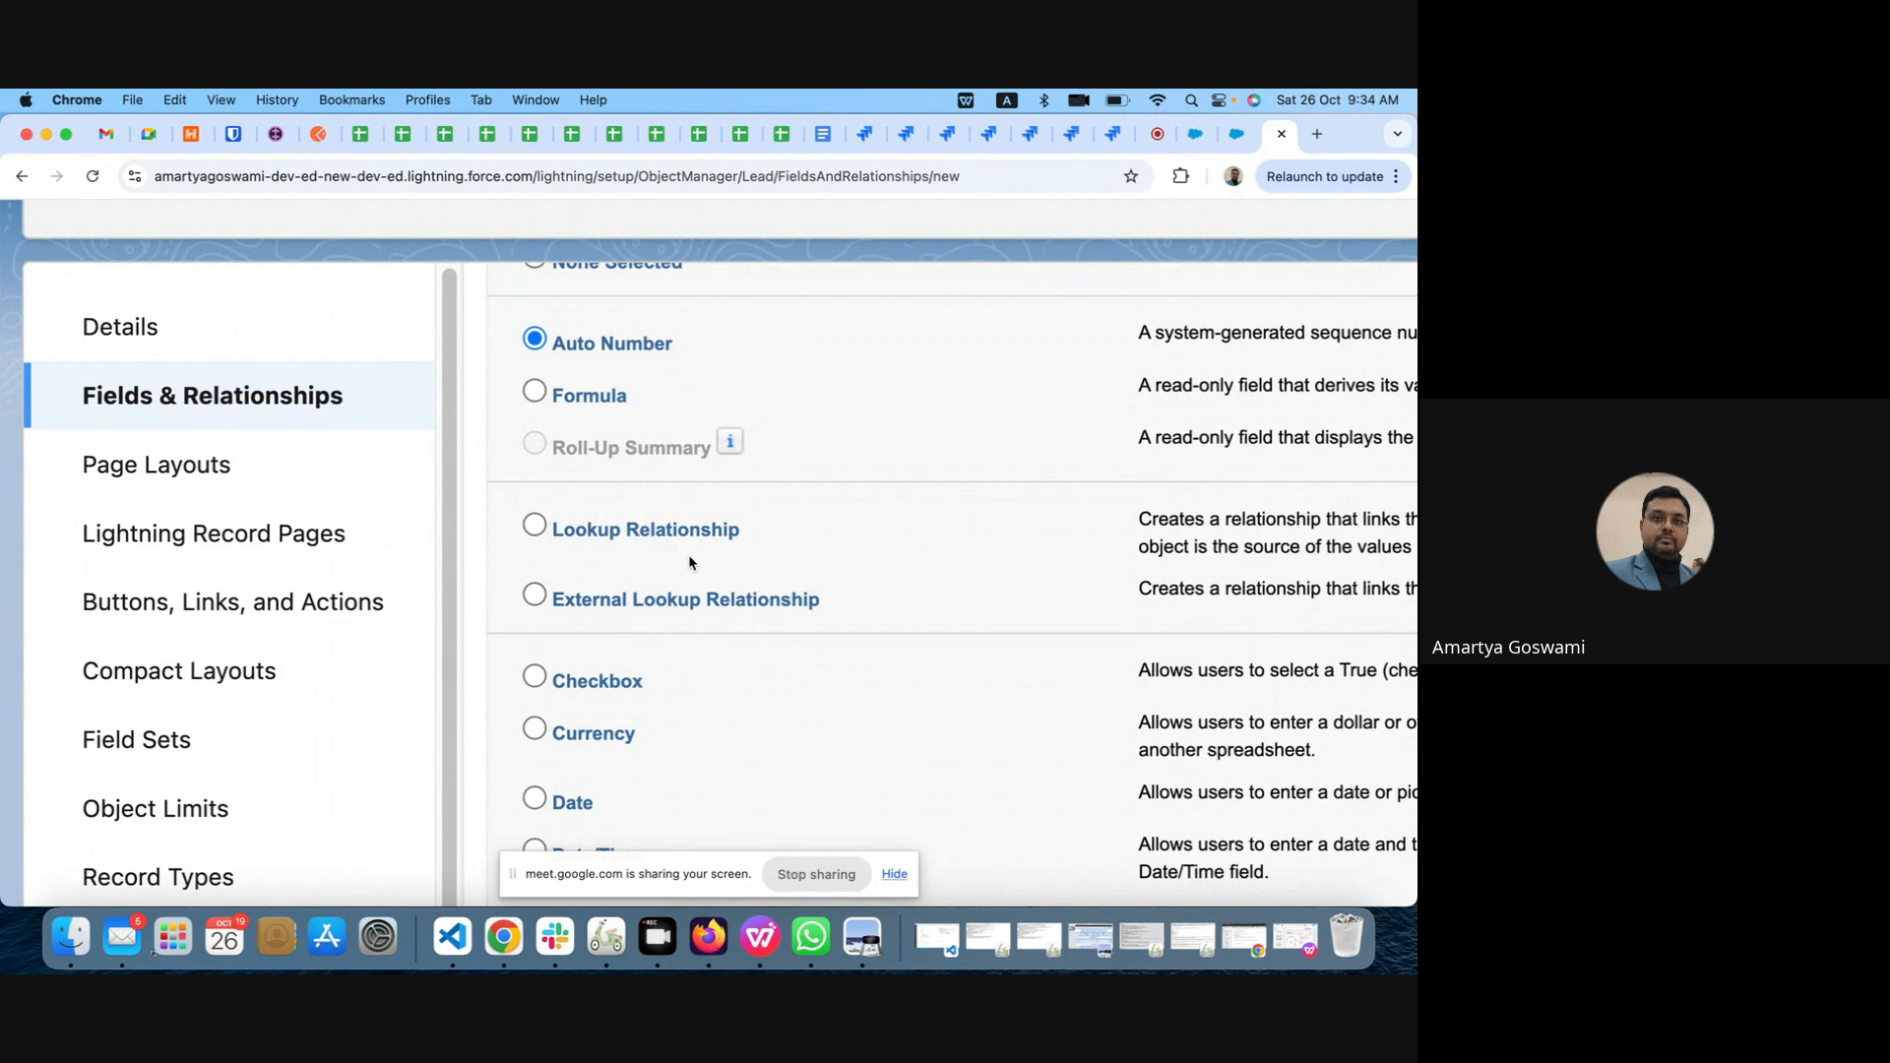
scroll(689, 562, "down", 6)
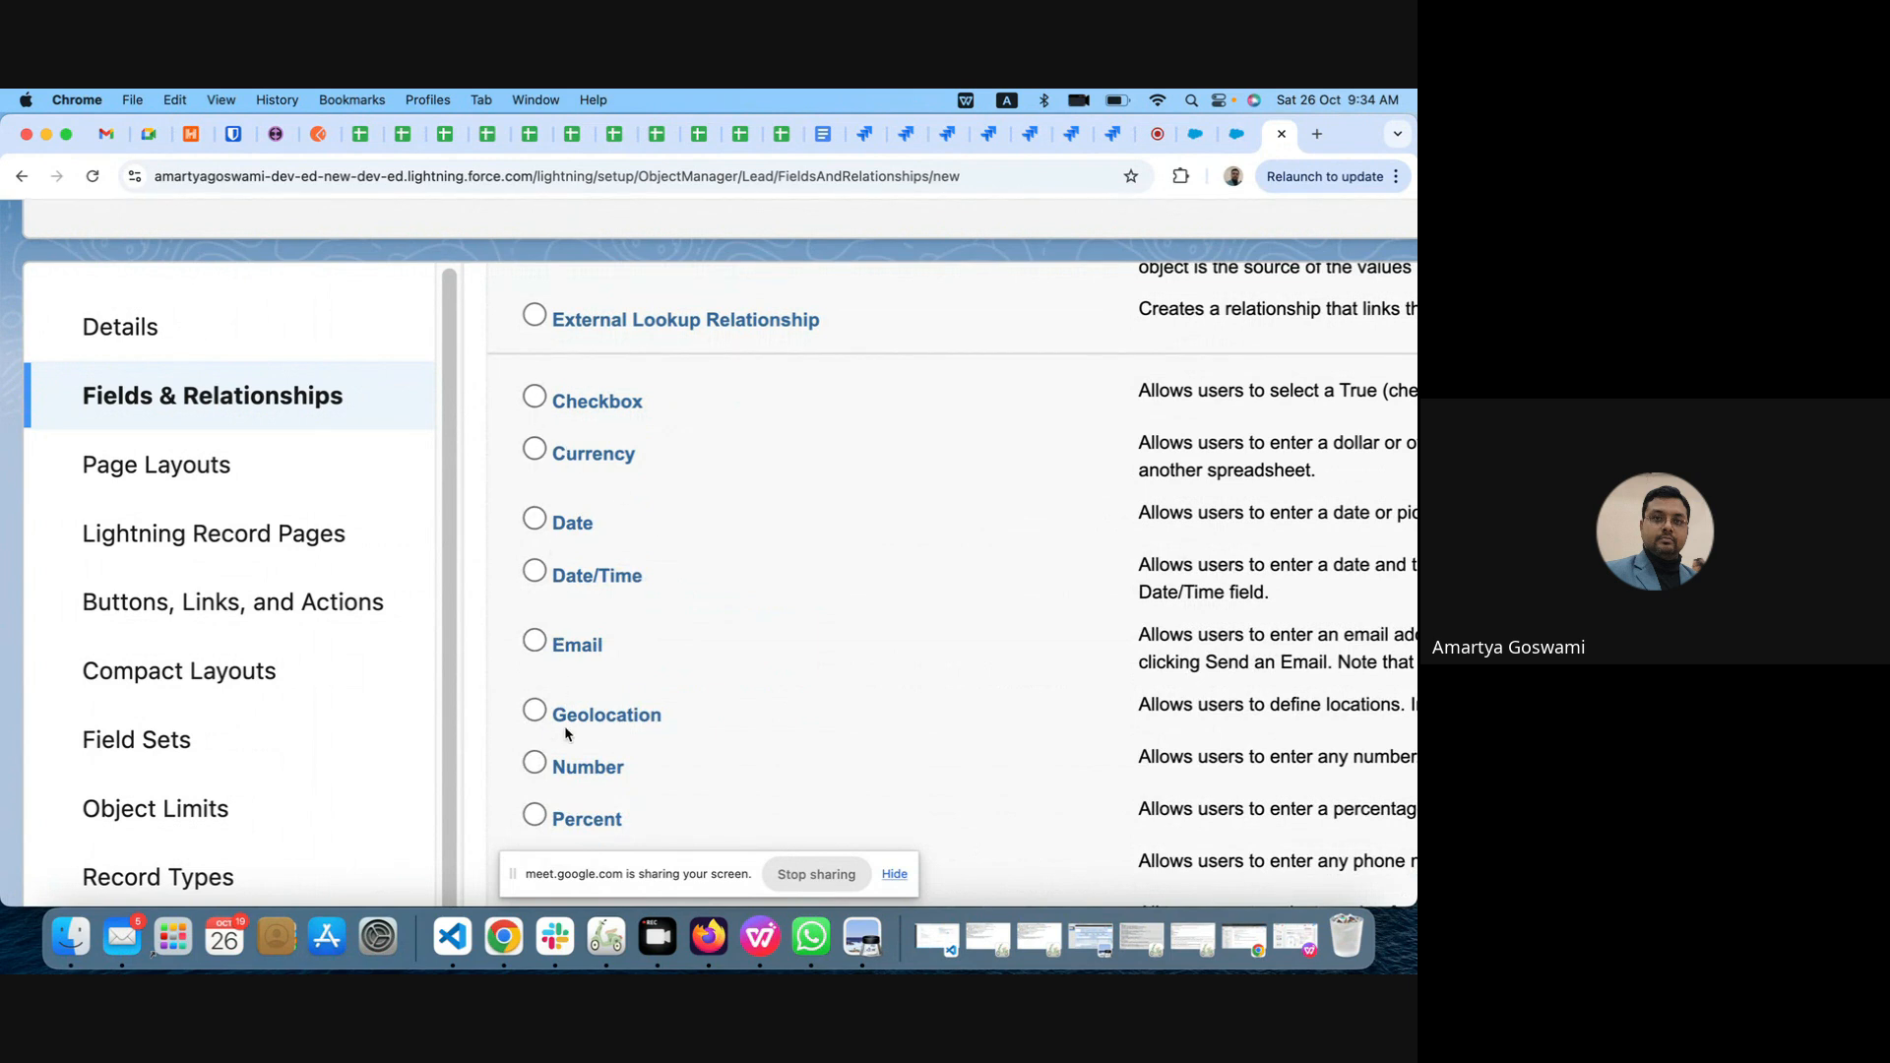
scroll(564, 724, "down", 6)
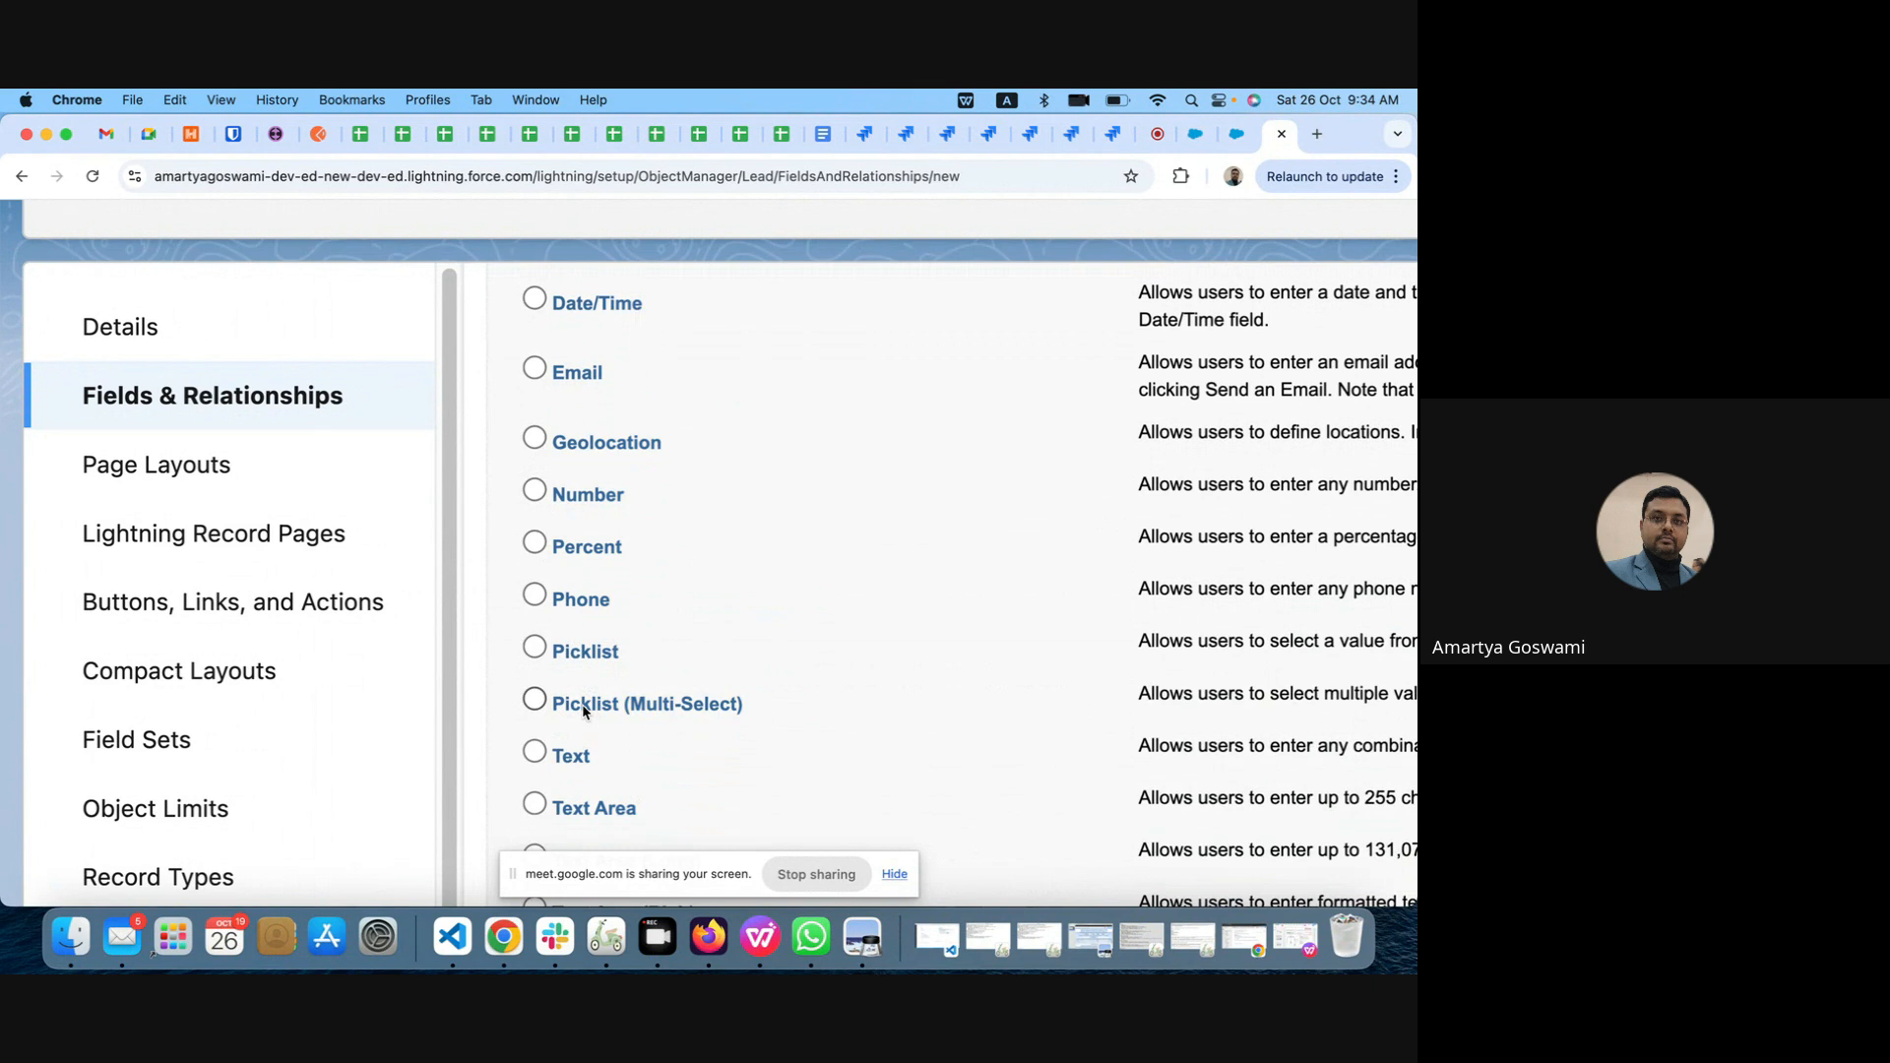
scroll(582, 705, "up", 5)
scroll(582, 705, "down", 5)
scroll(571, 308, "up", 2)
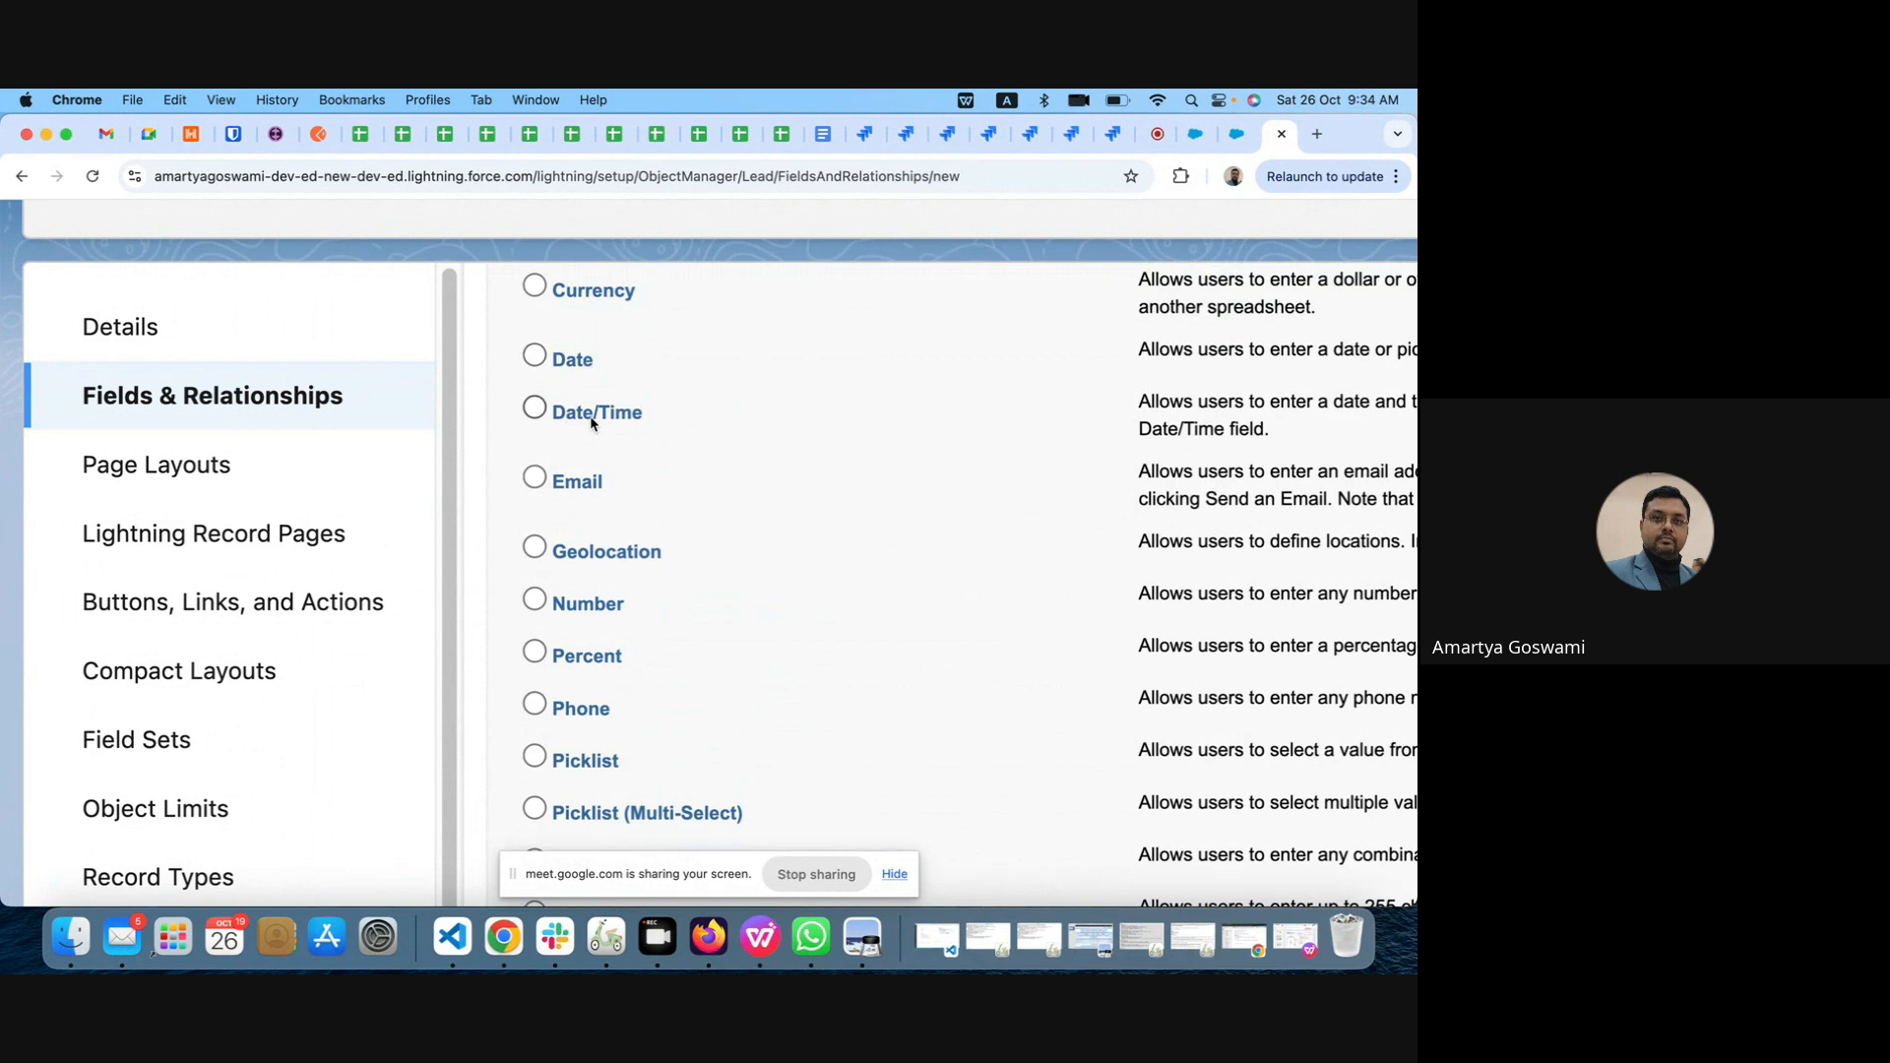
scroll(590, 421, "up", 2)
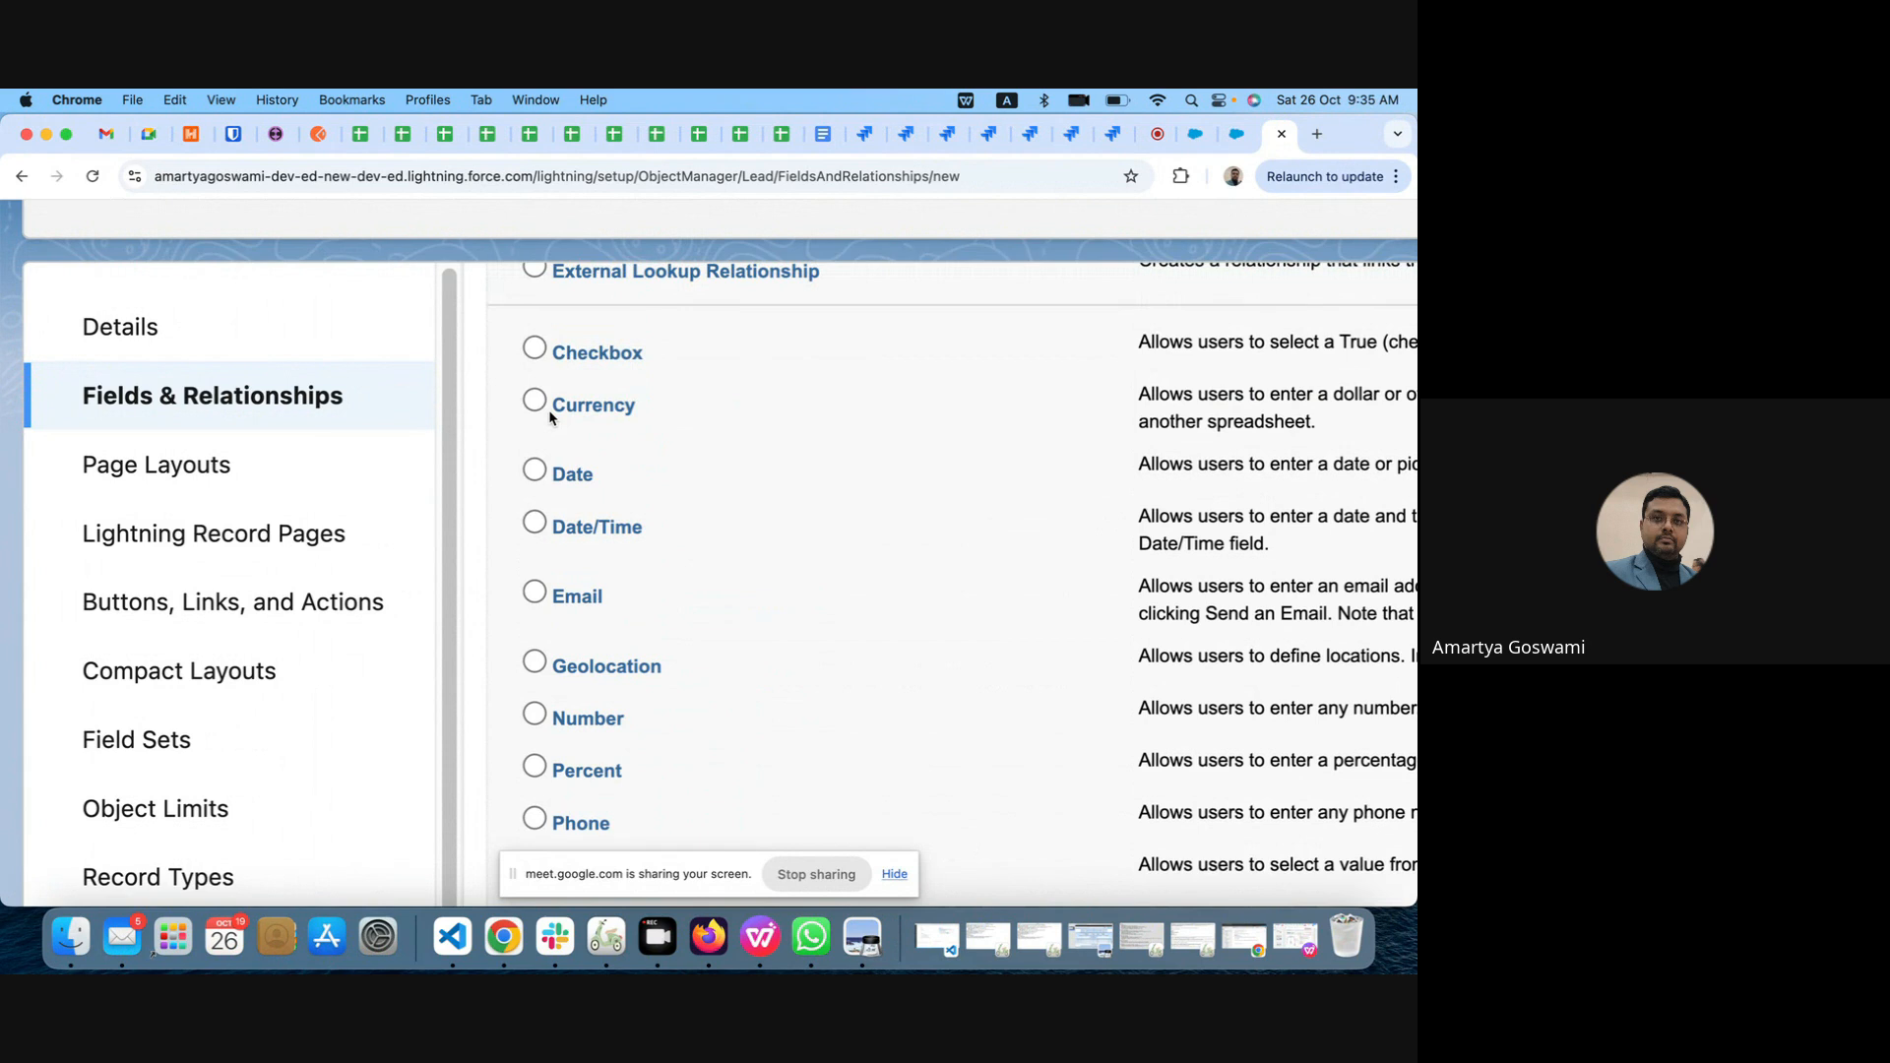
Step: Examine the remaining custom field data types down to URL, highlighting the descriptions of Text, Text Area, Text Area (Long) and Text Area (Rich)
scroll(549, 413, "down", 1)
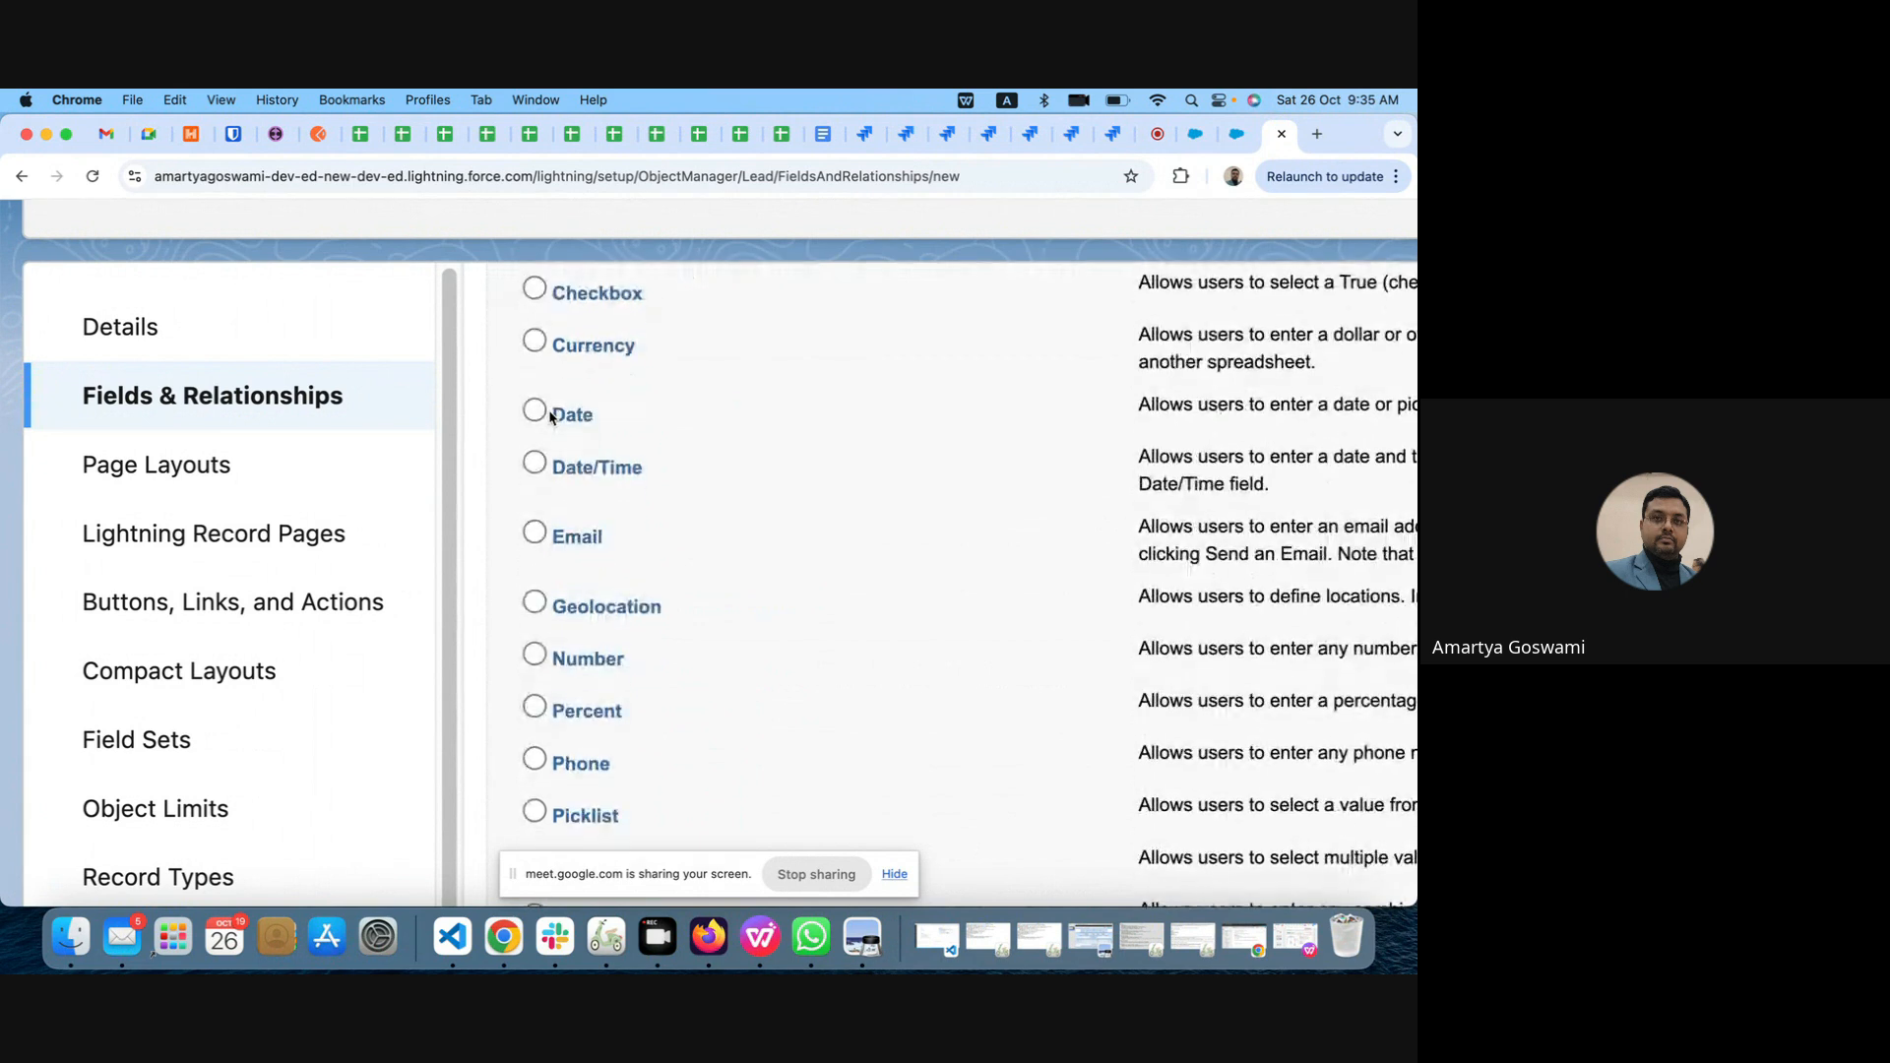
scroll(549, 413, "down", 3)
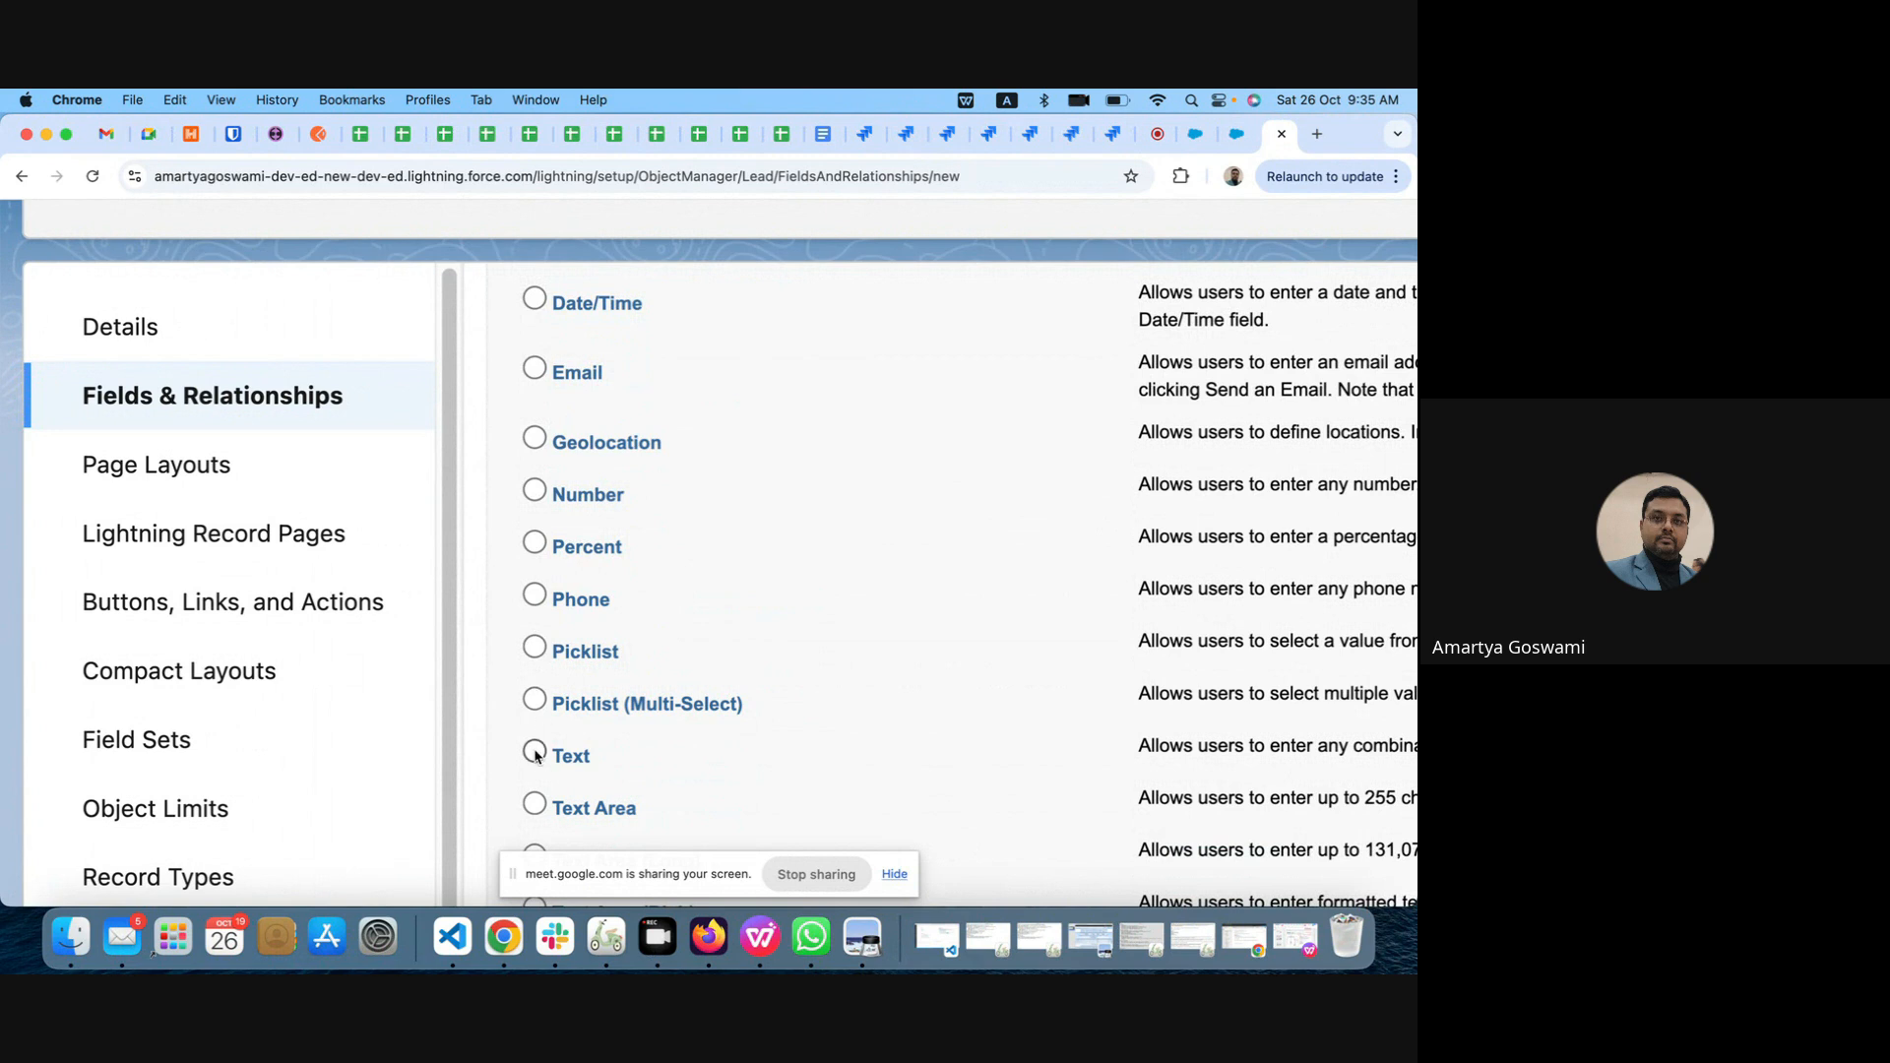
scroll(535, 759, "down", 4)
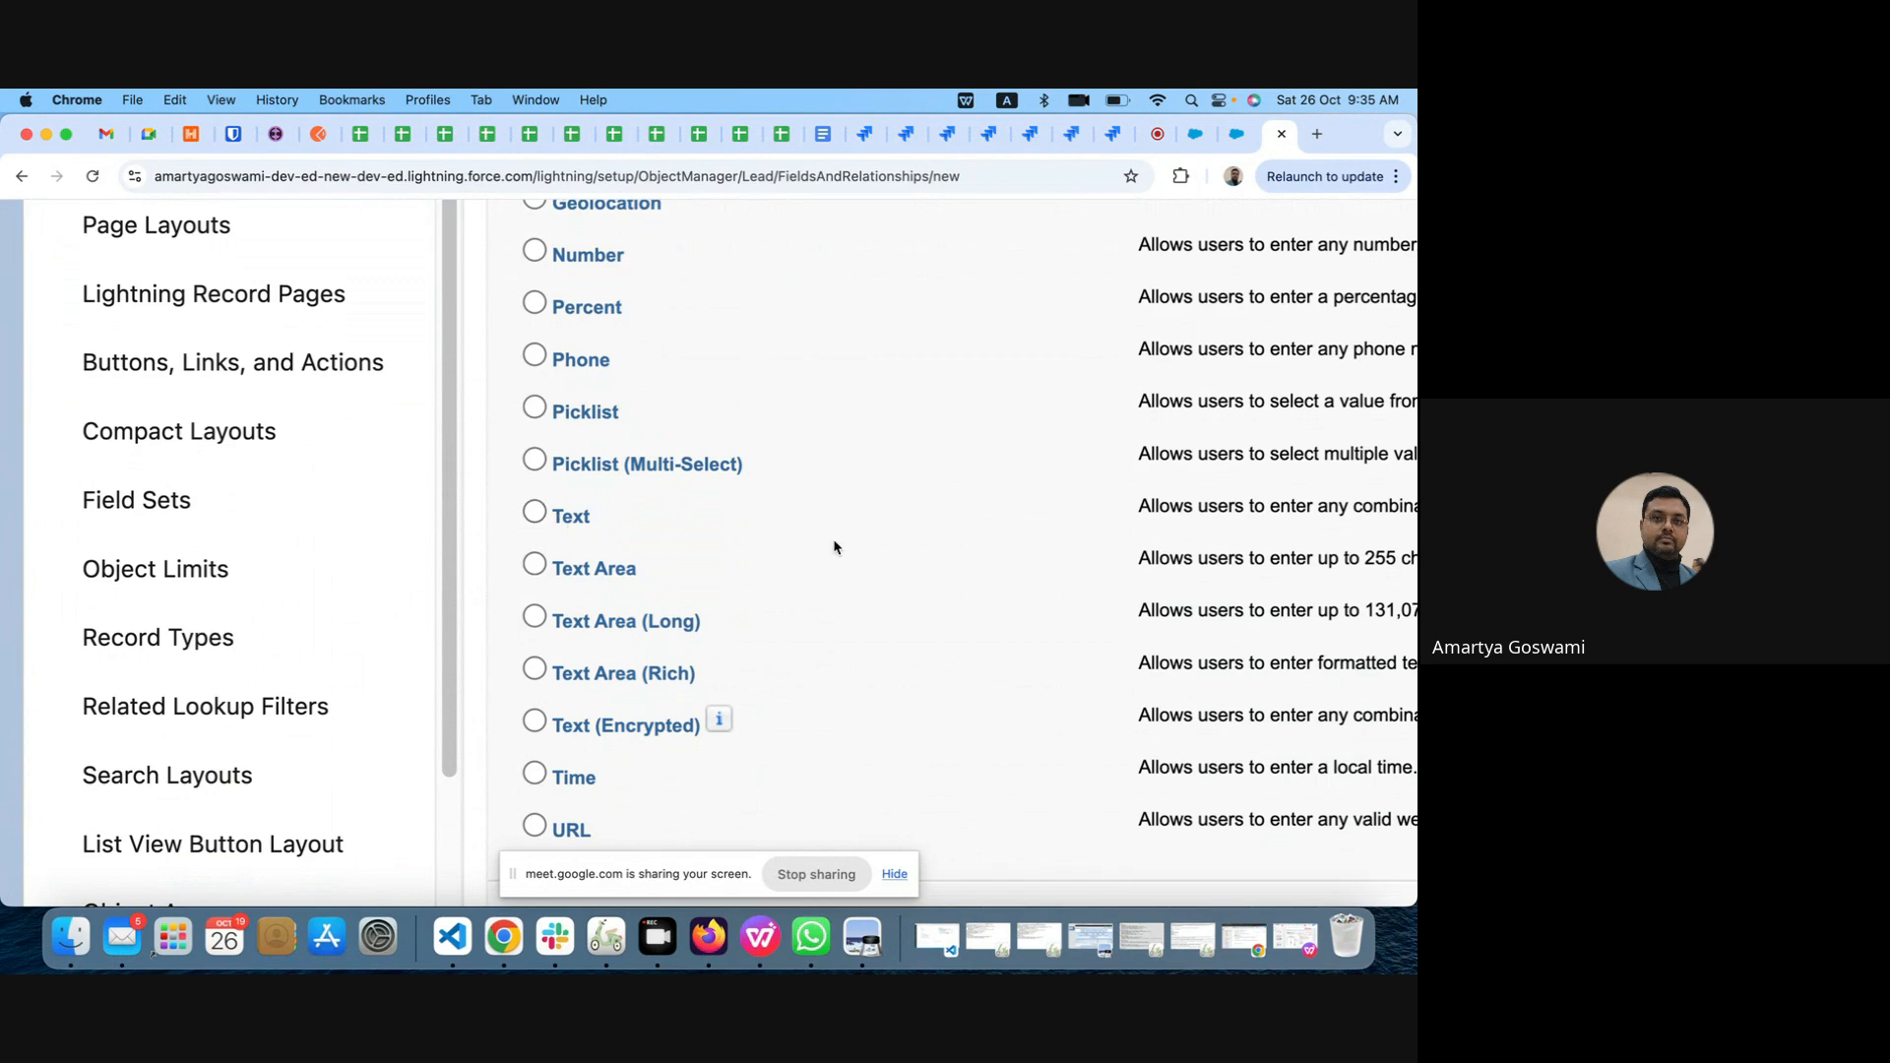
scroll(832, 547, "right", 5)
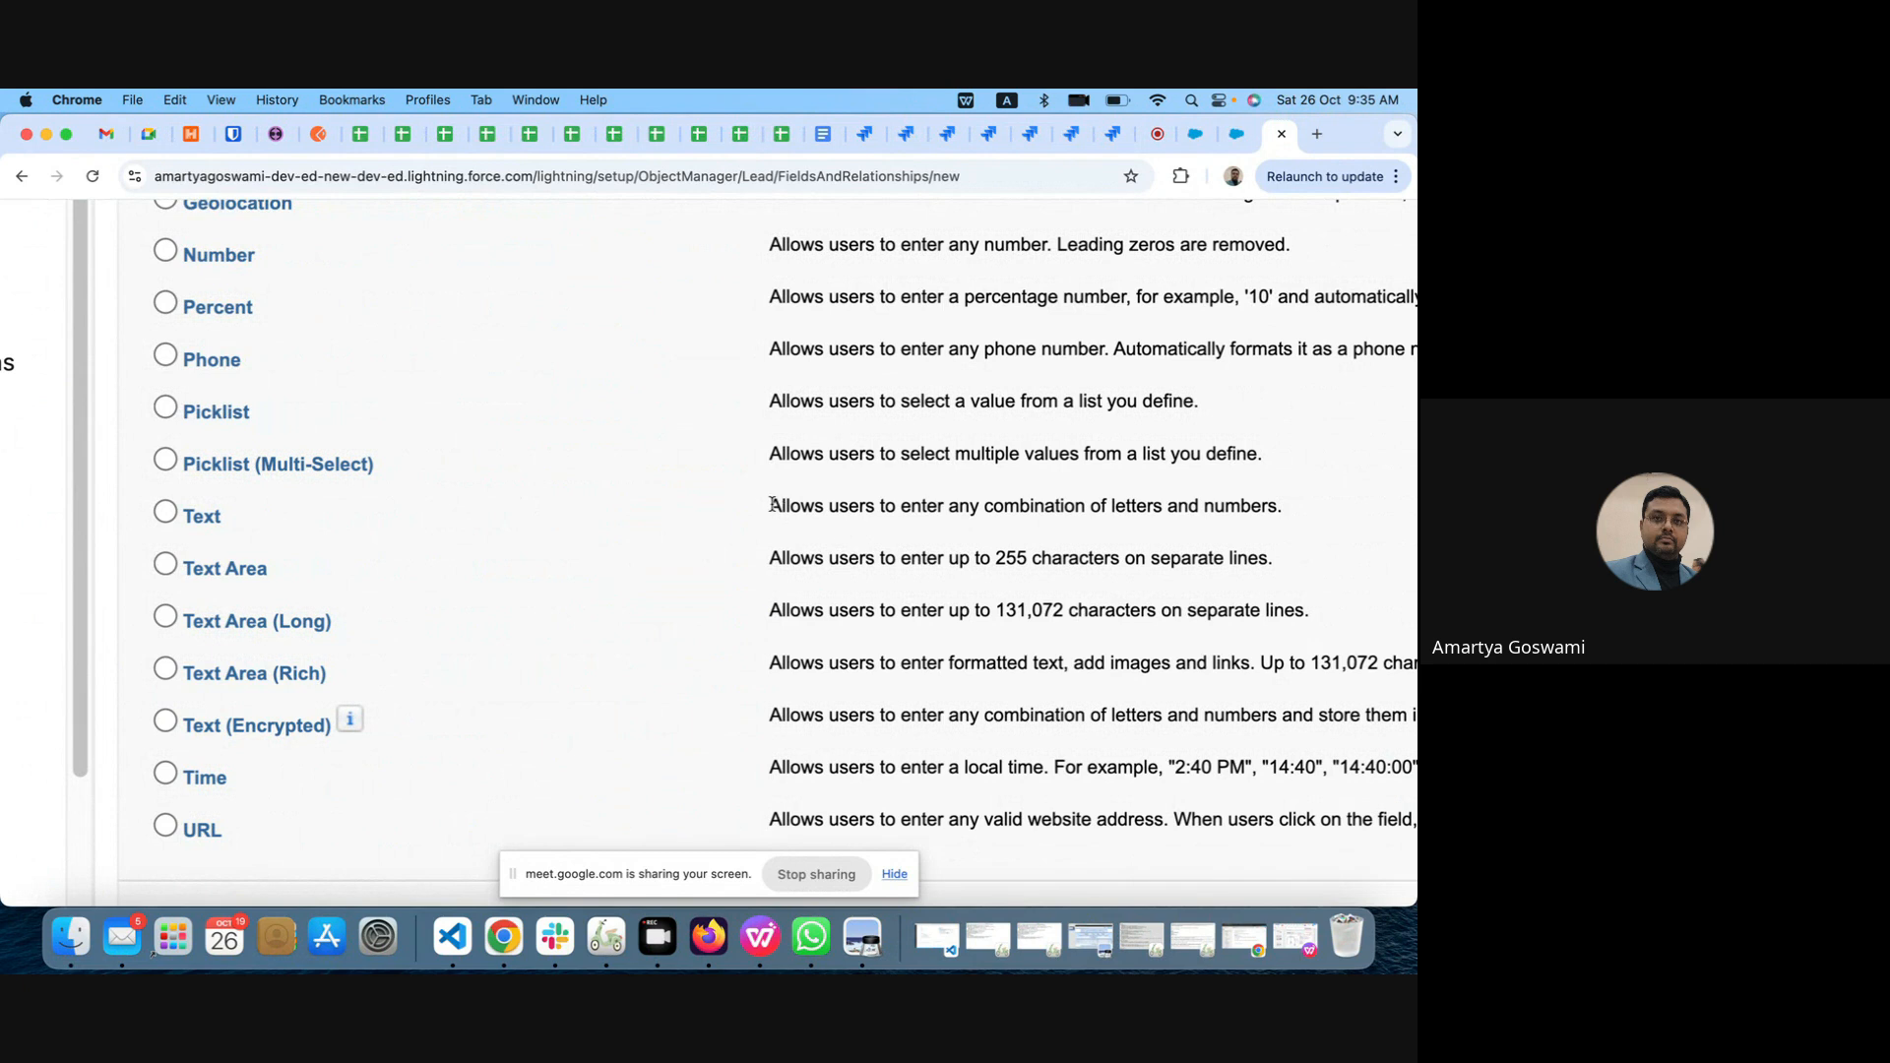
left_click_drag(772, 504, 1163, 505)
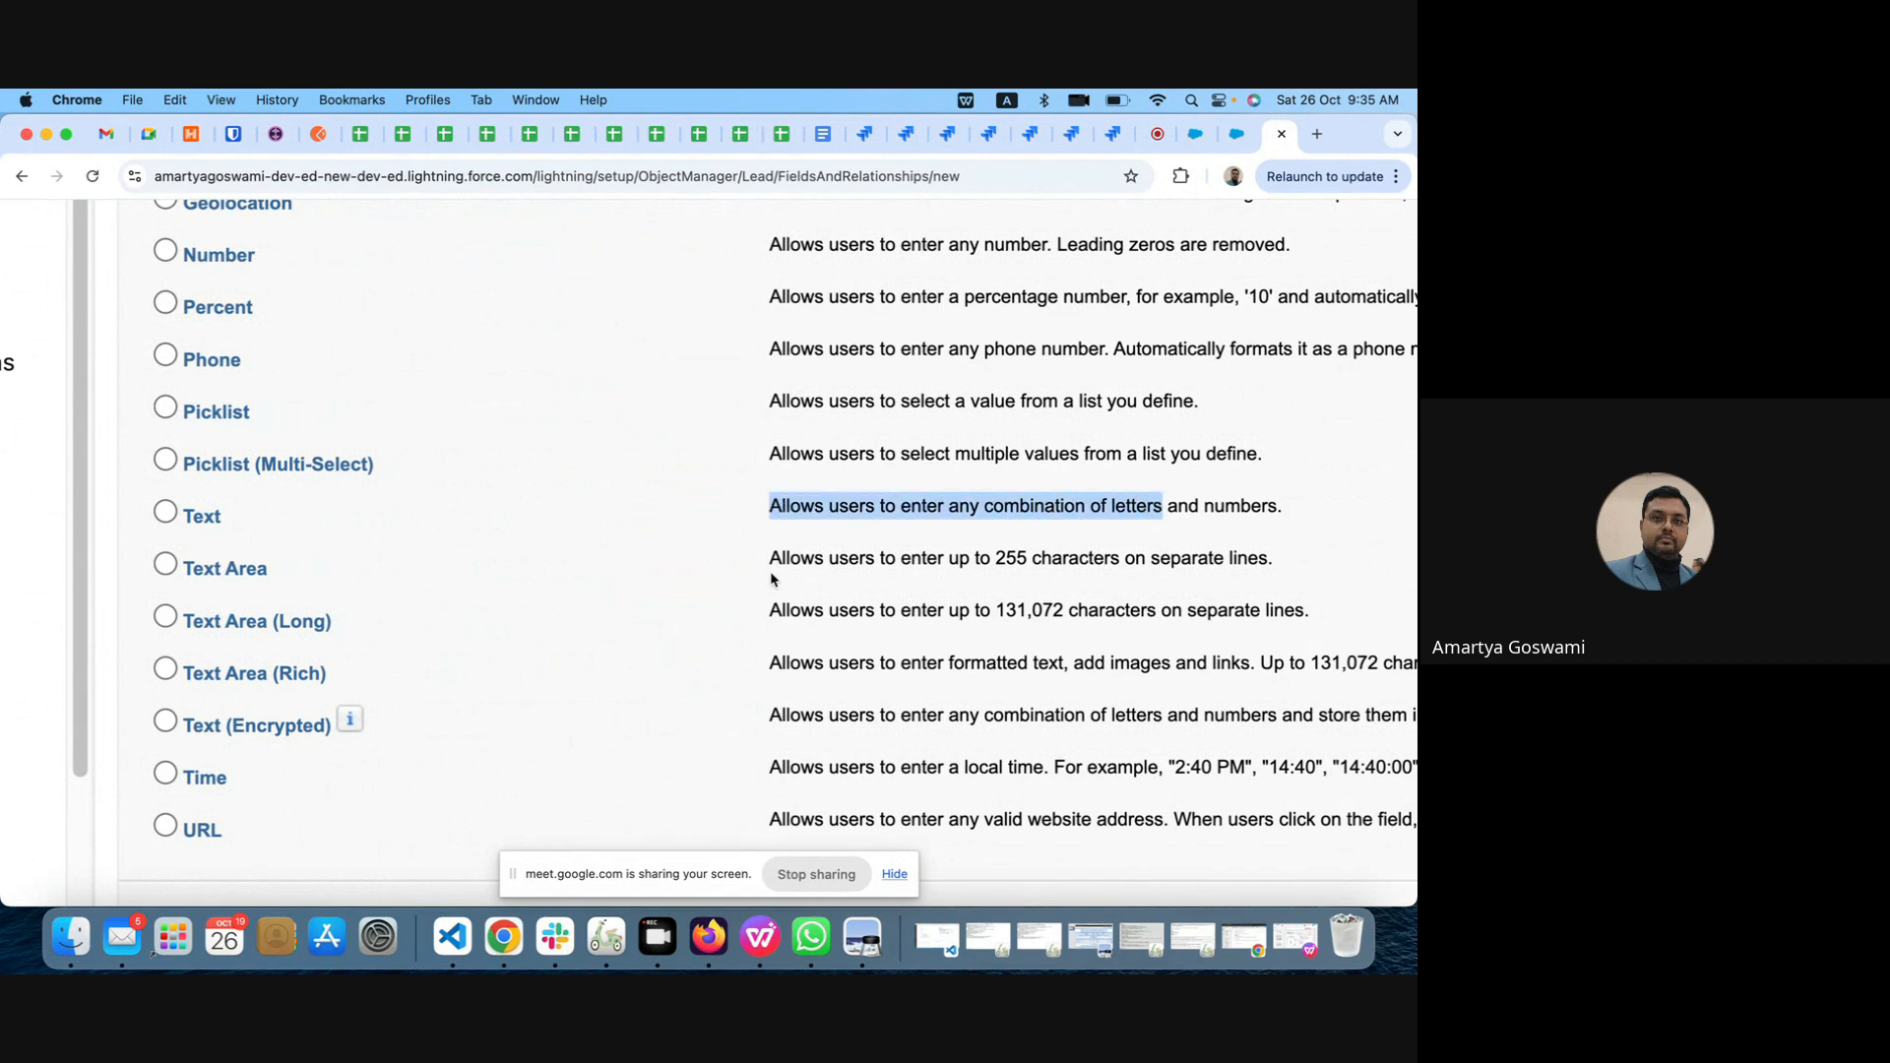
left_click_drag(772, 558, 1080, 555)
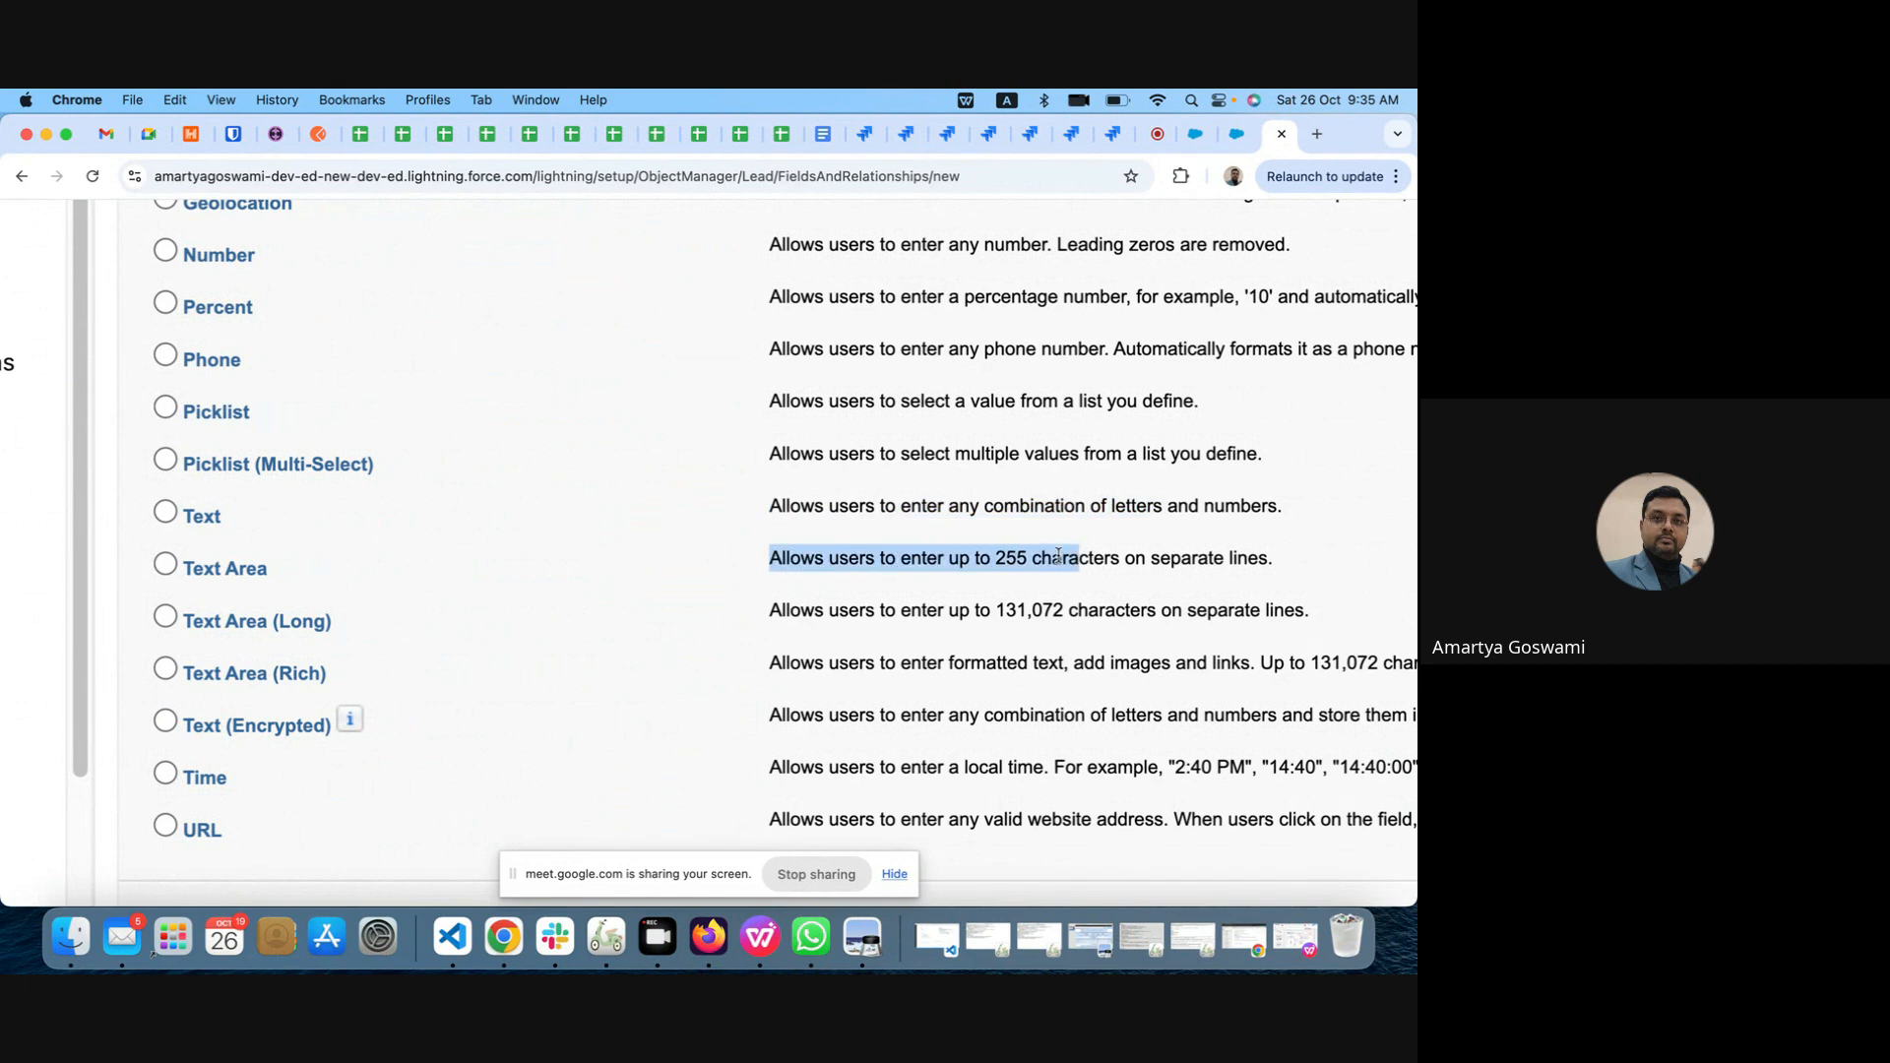
left_click_drag(769, 609, 1136, 606)
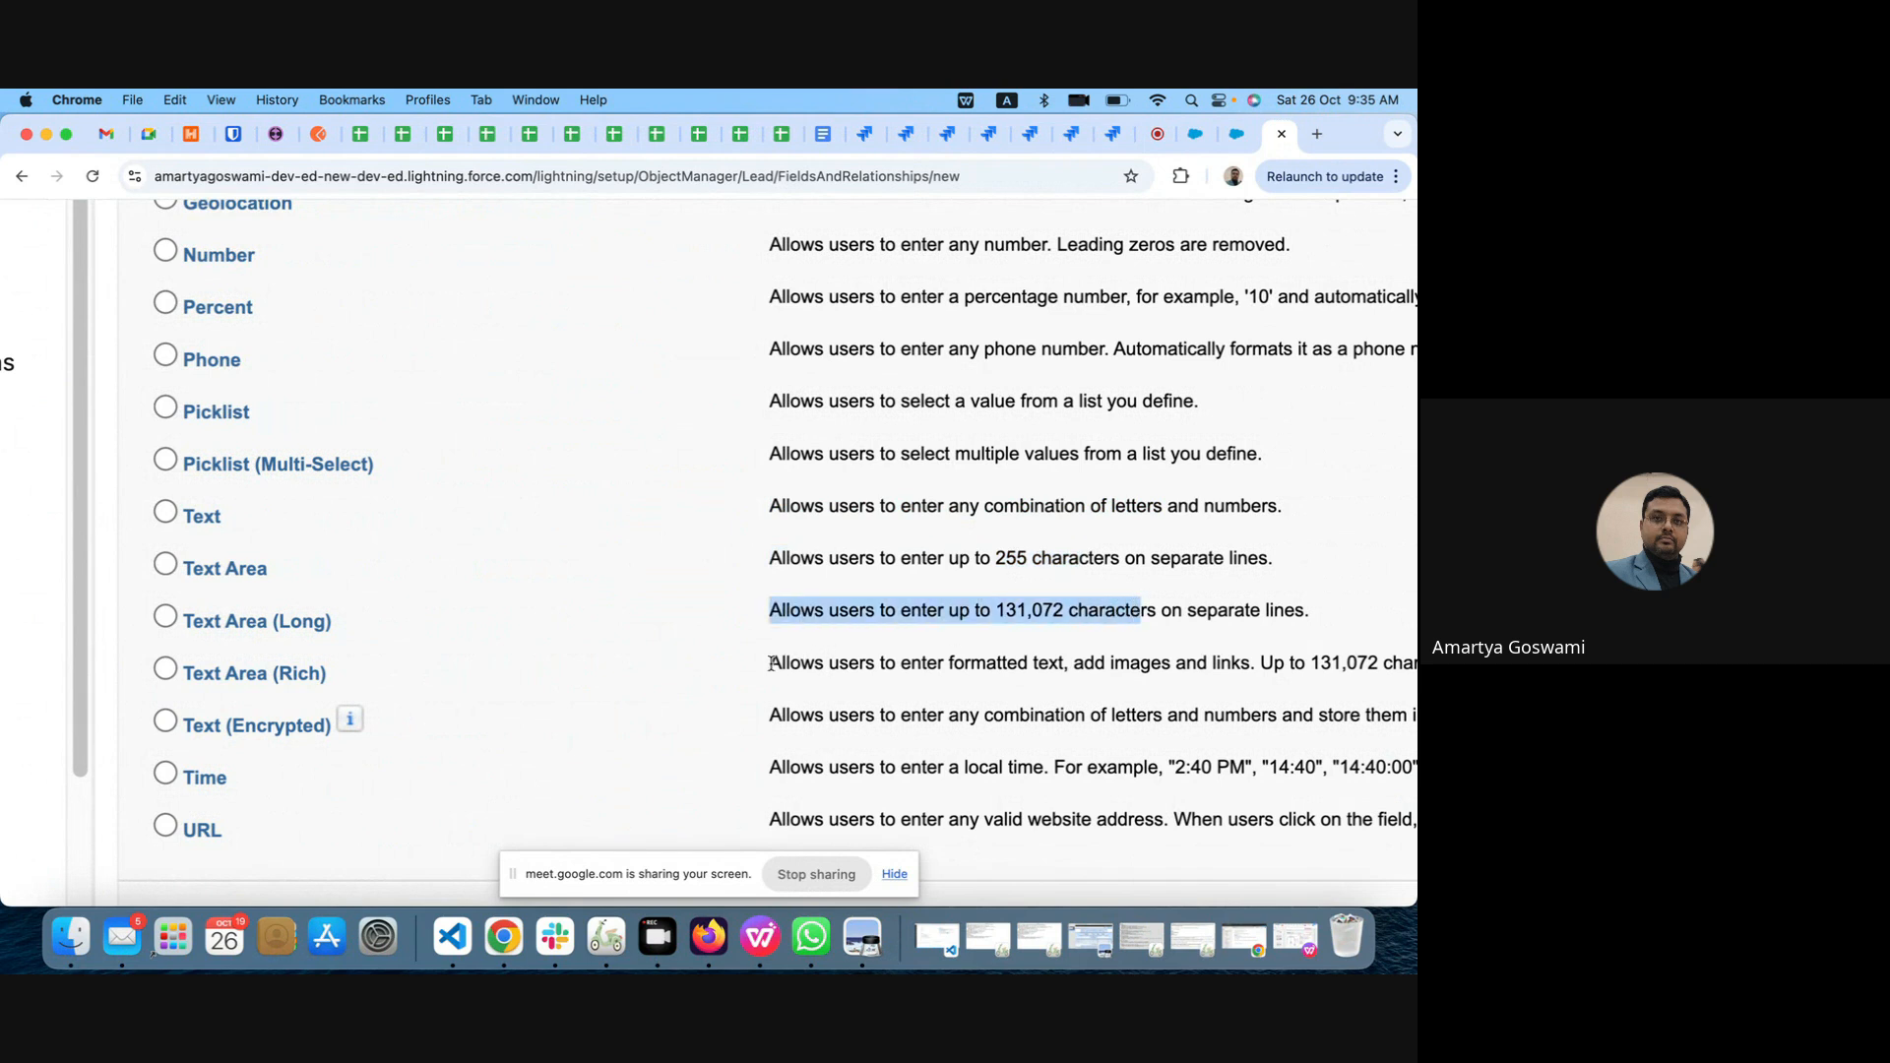
left_click_drag(771, 663, 1186, 663)
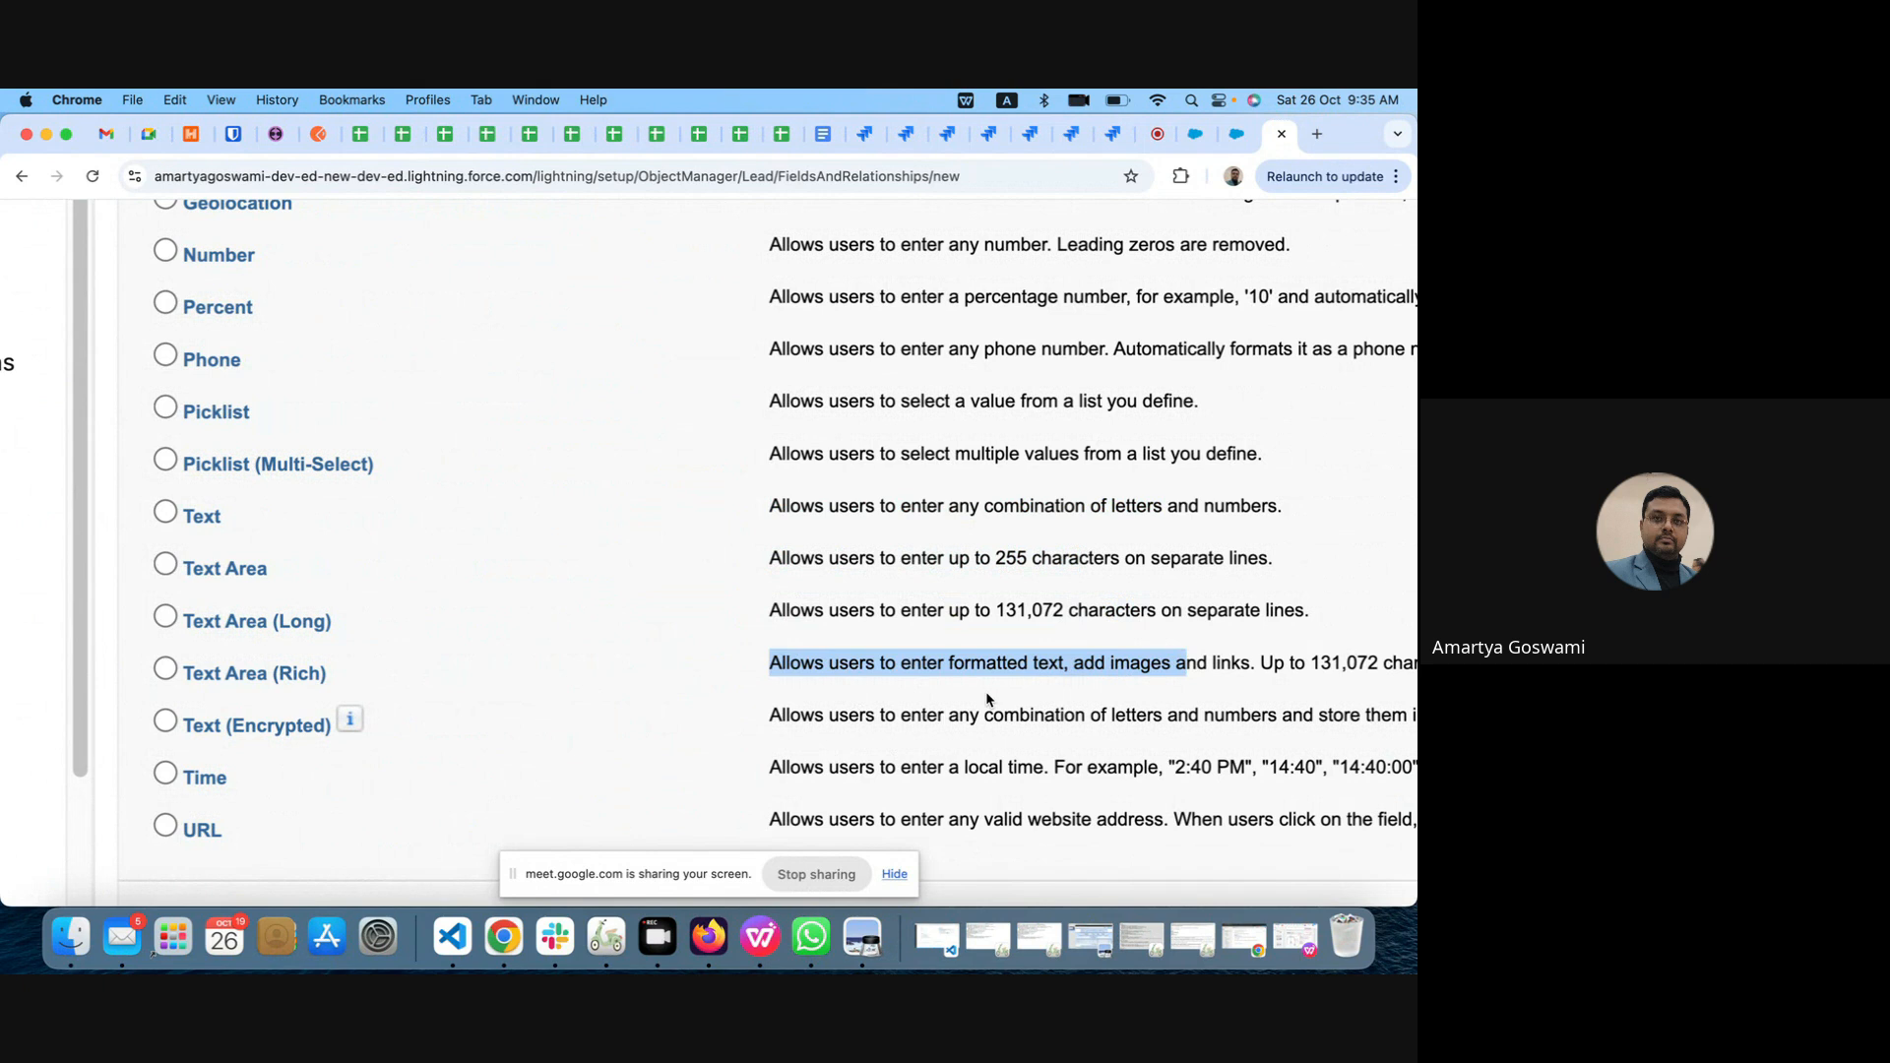
scroll(988, 699, "down", 1)
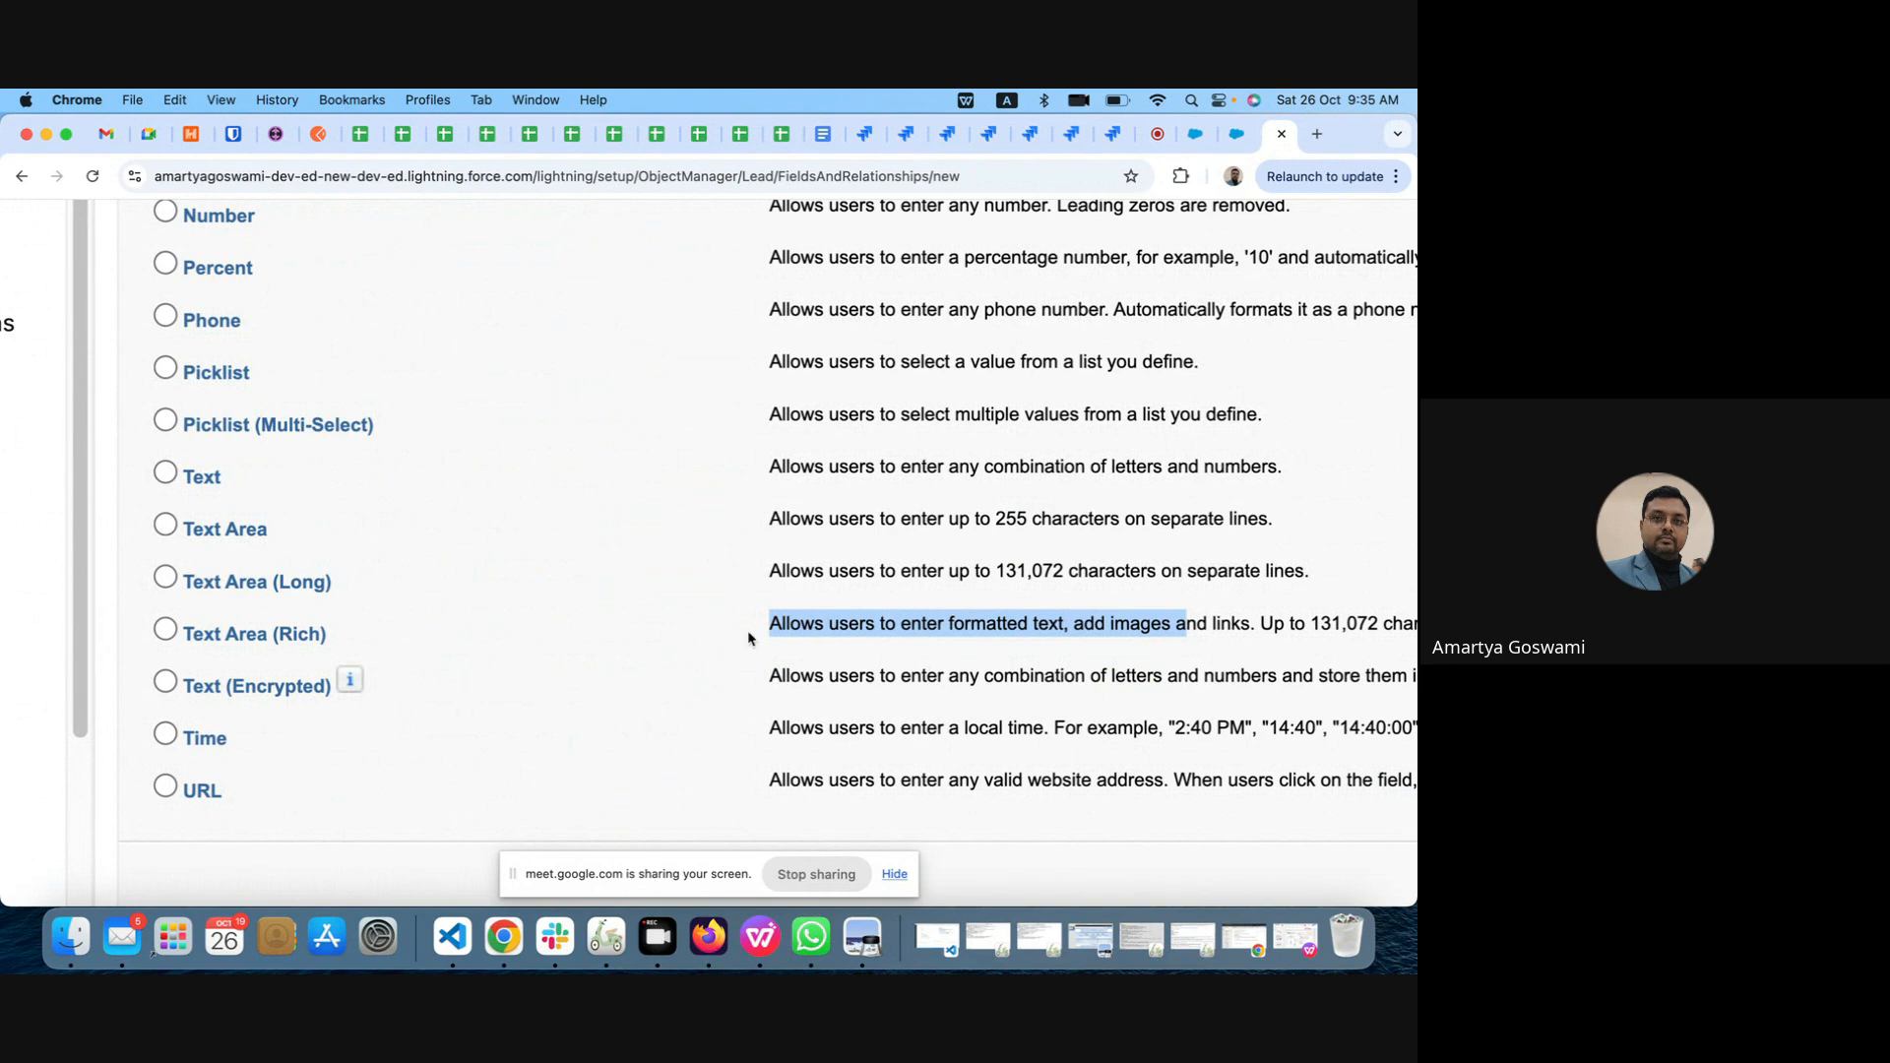
Step: Reduce the page zoom, choose Picklist as the new Lead field's data type, and continue to the field details
key("super+minus")
key("super+minus")
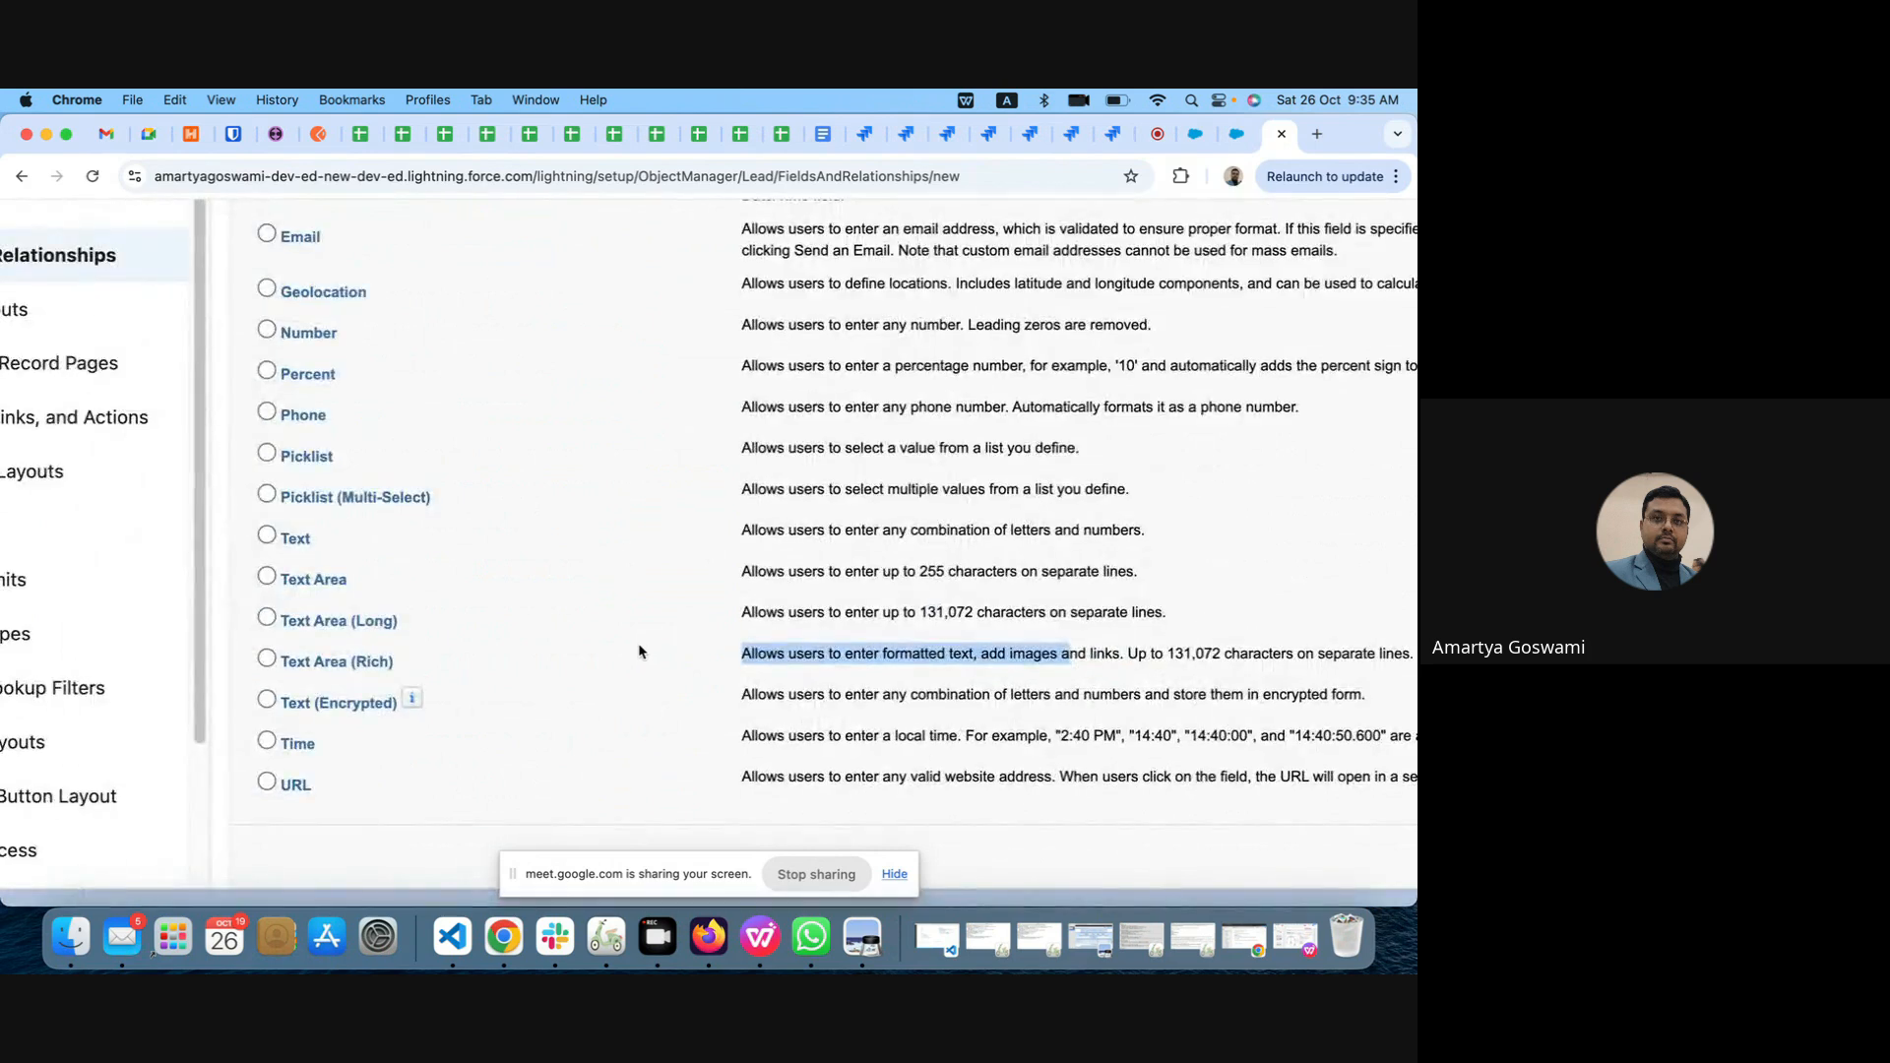
key("super+minus")
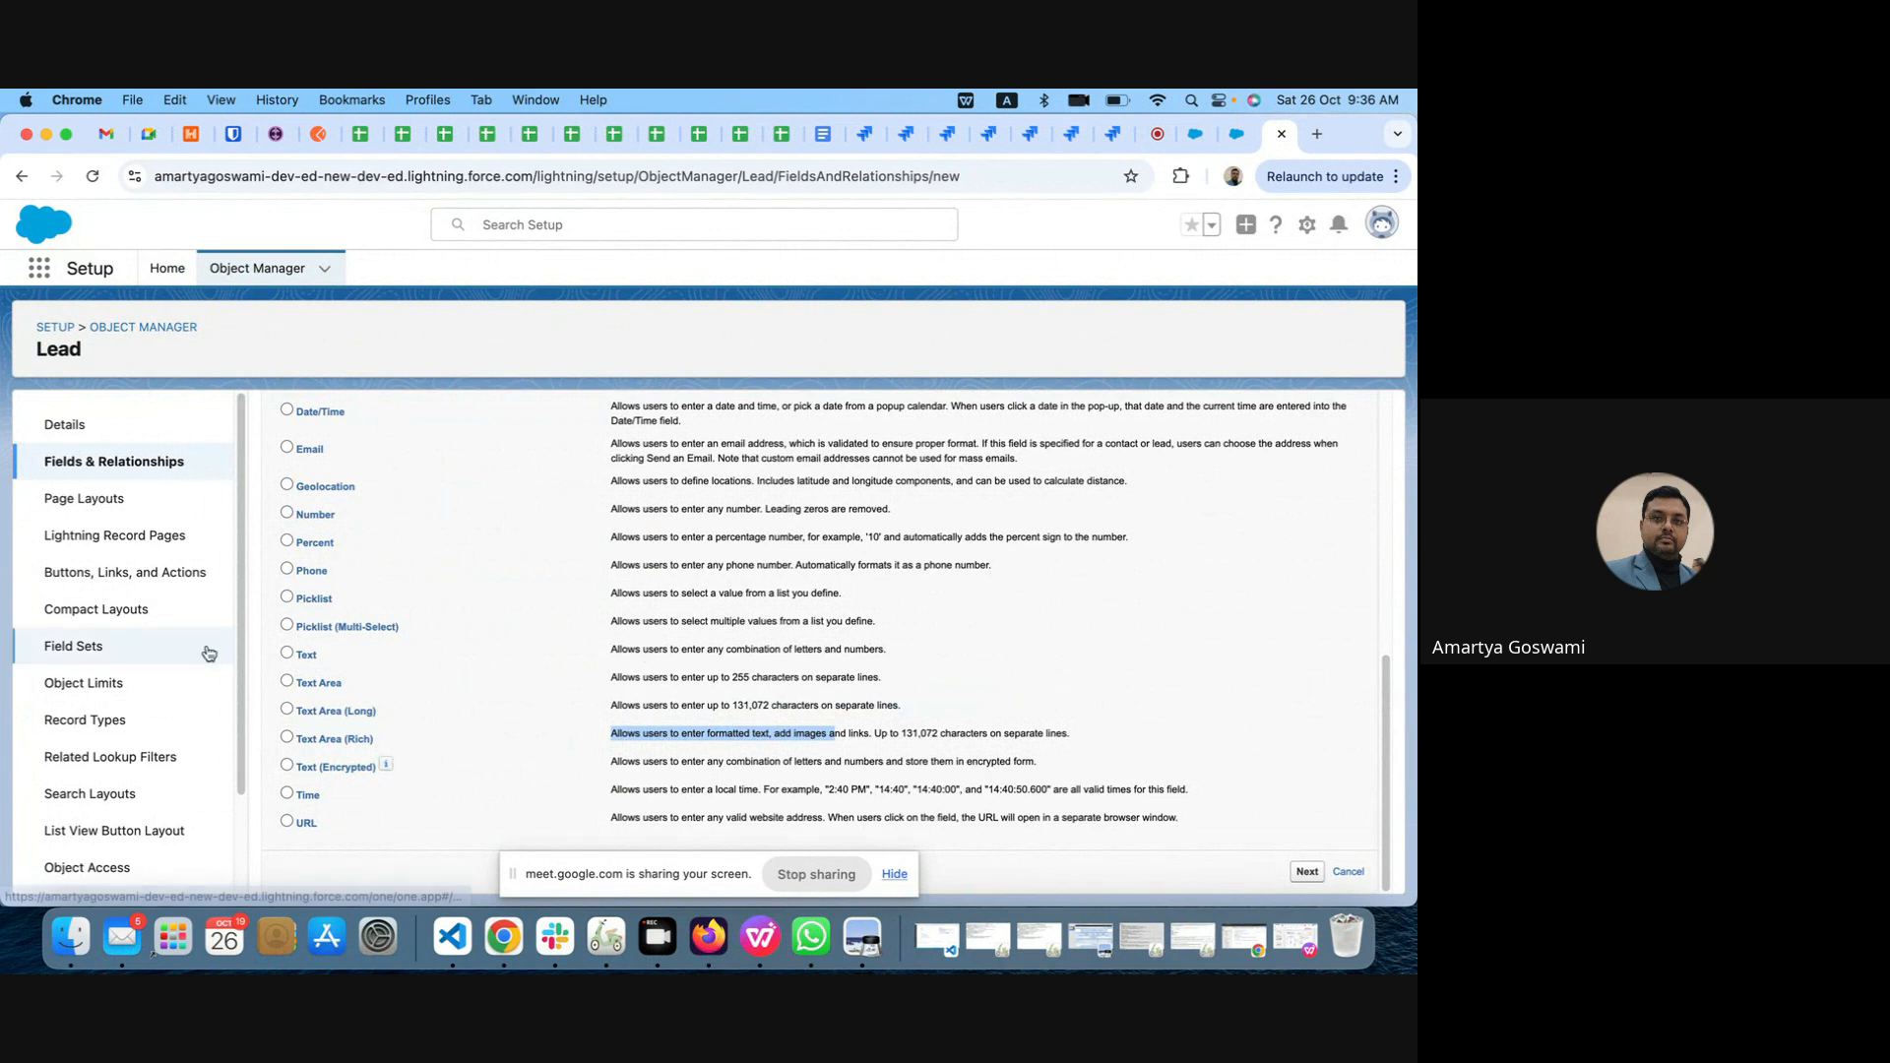
left_click(287, 595)
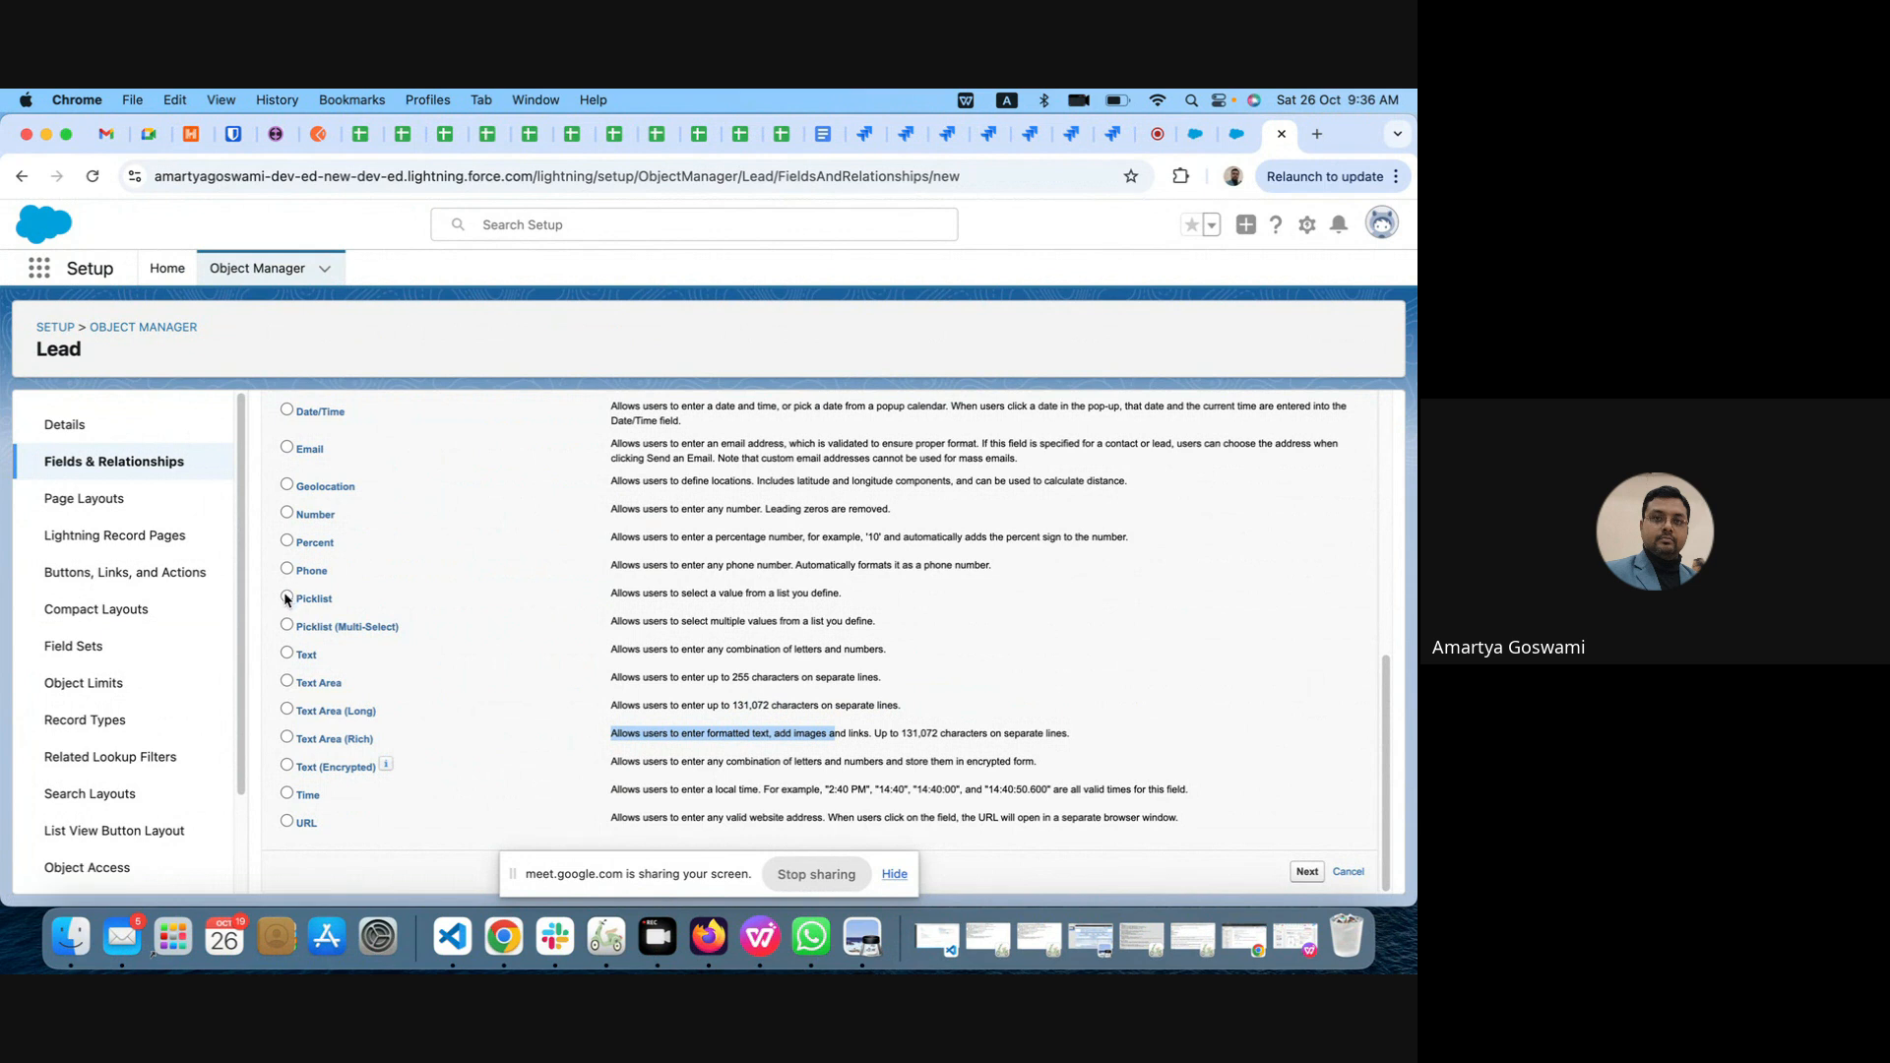
left_click(1306, 875)
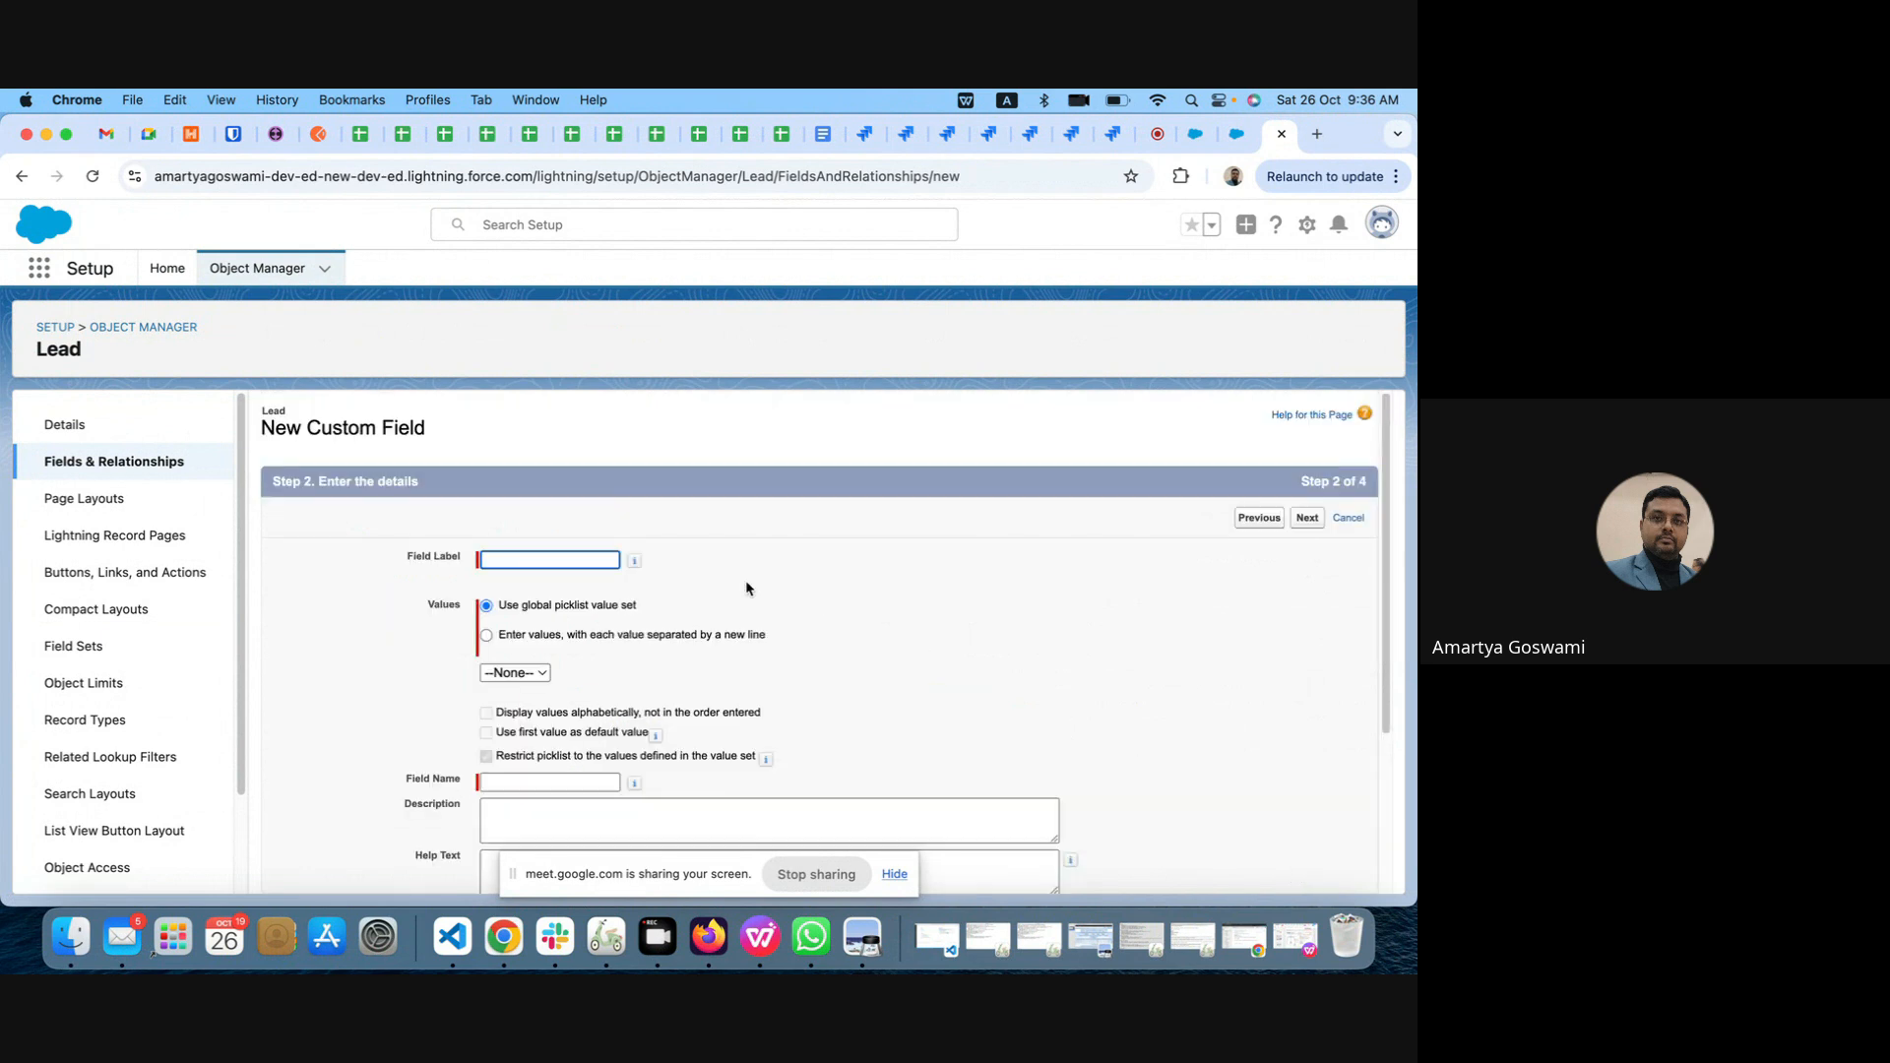
left_click(507, 561)
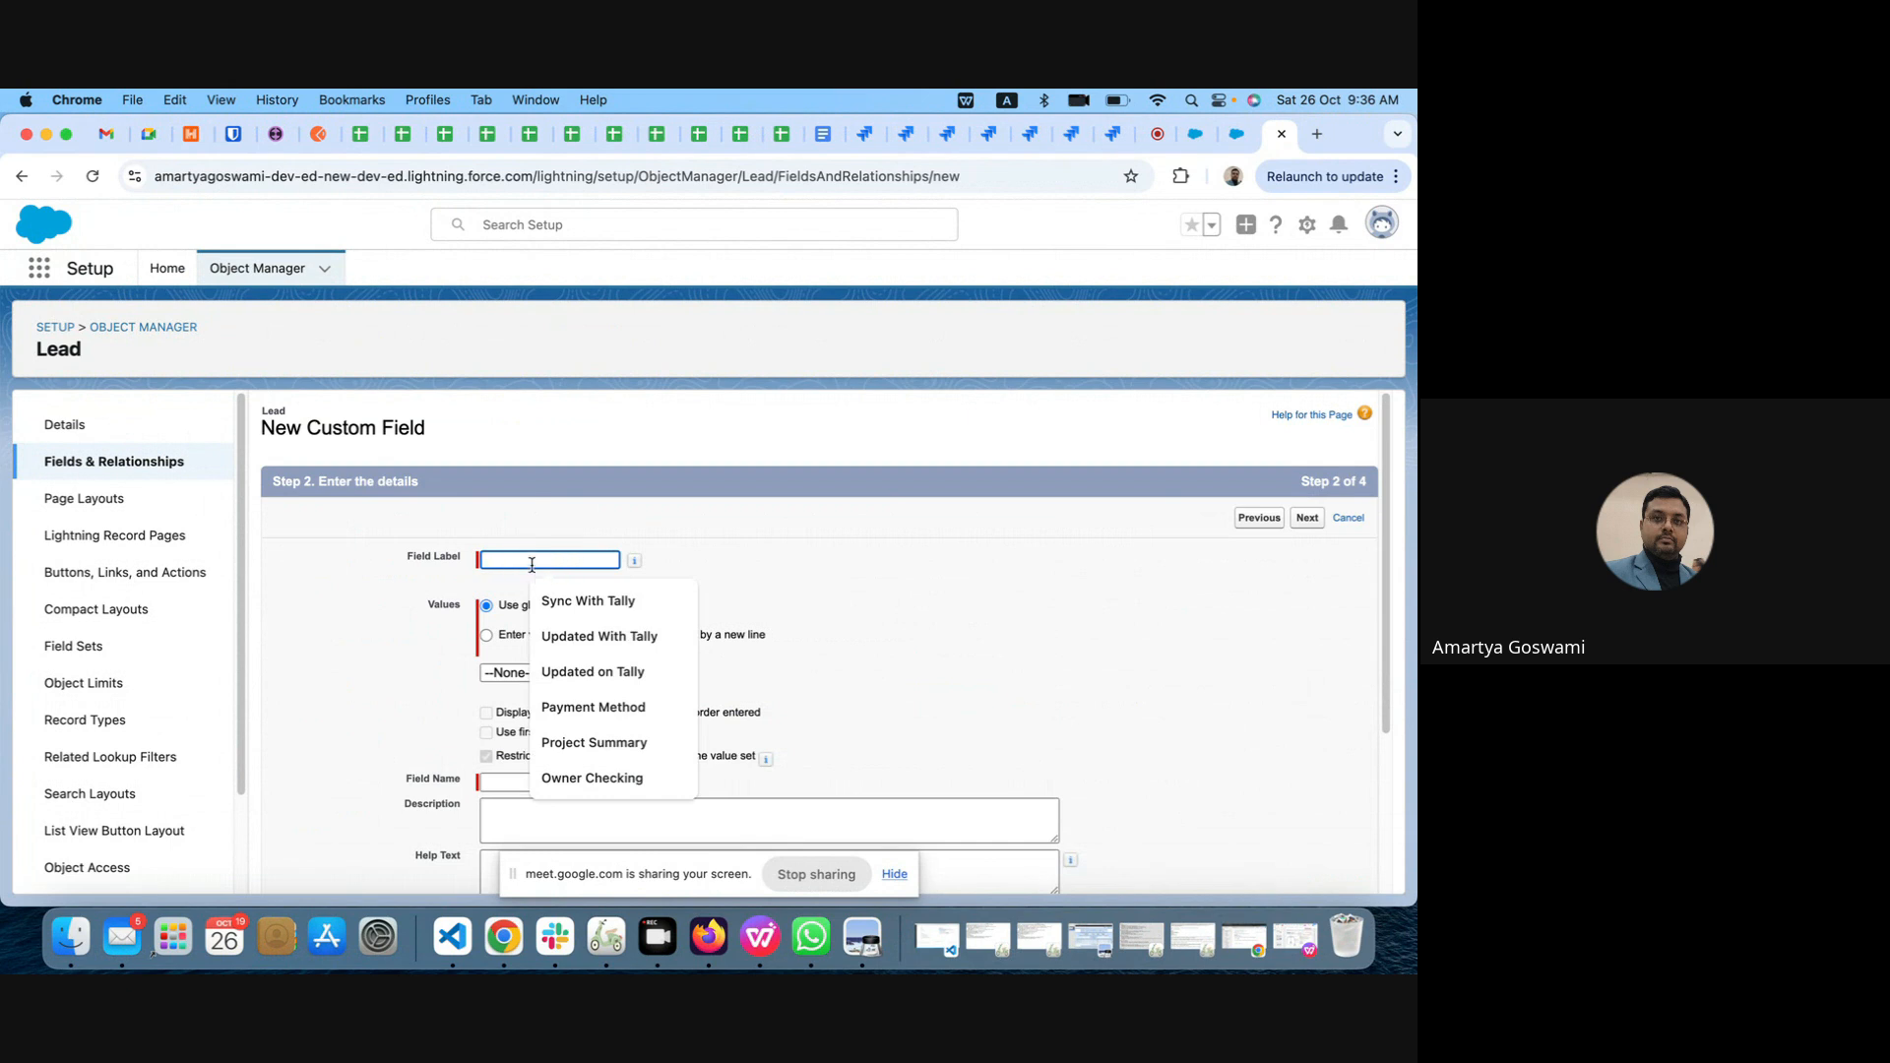
left_click(836, 591)
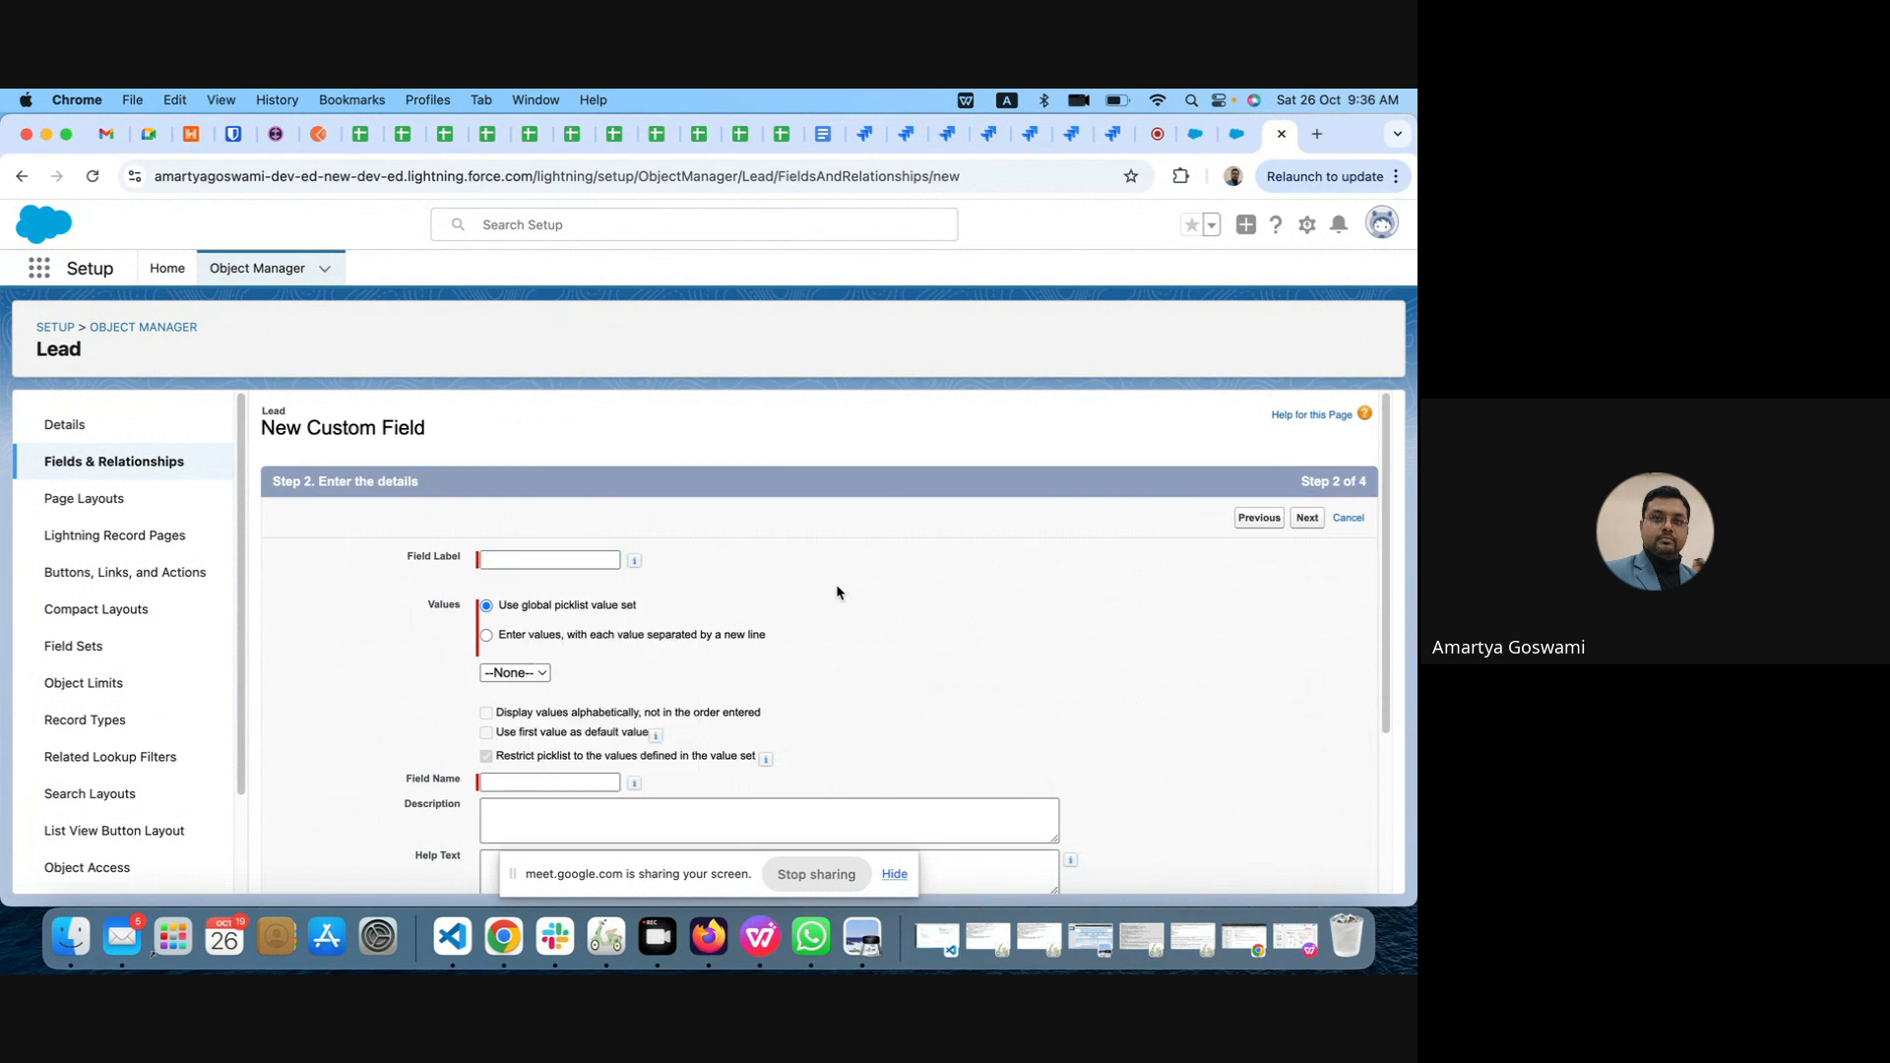
Step: Compare the picklist value source options, including the global value set, and choose to enter values with each separated by a new line
scroll(836, 592, "down", 2)
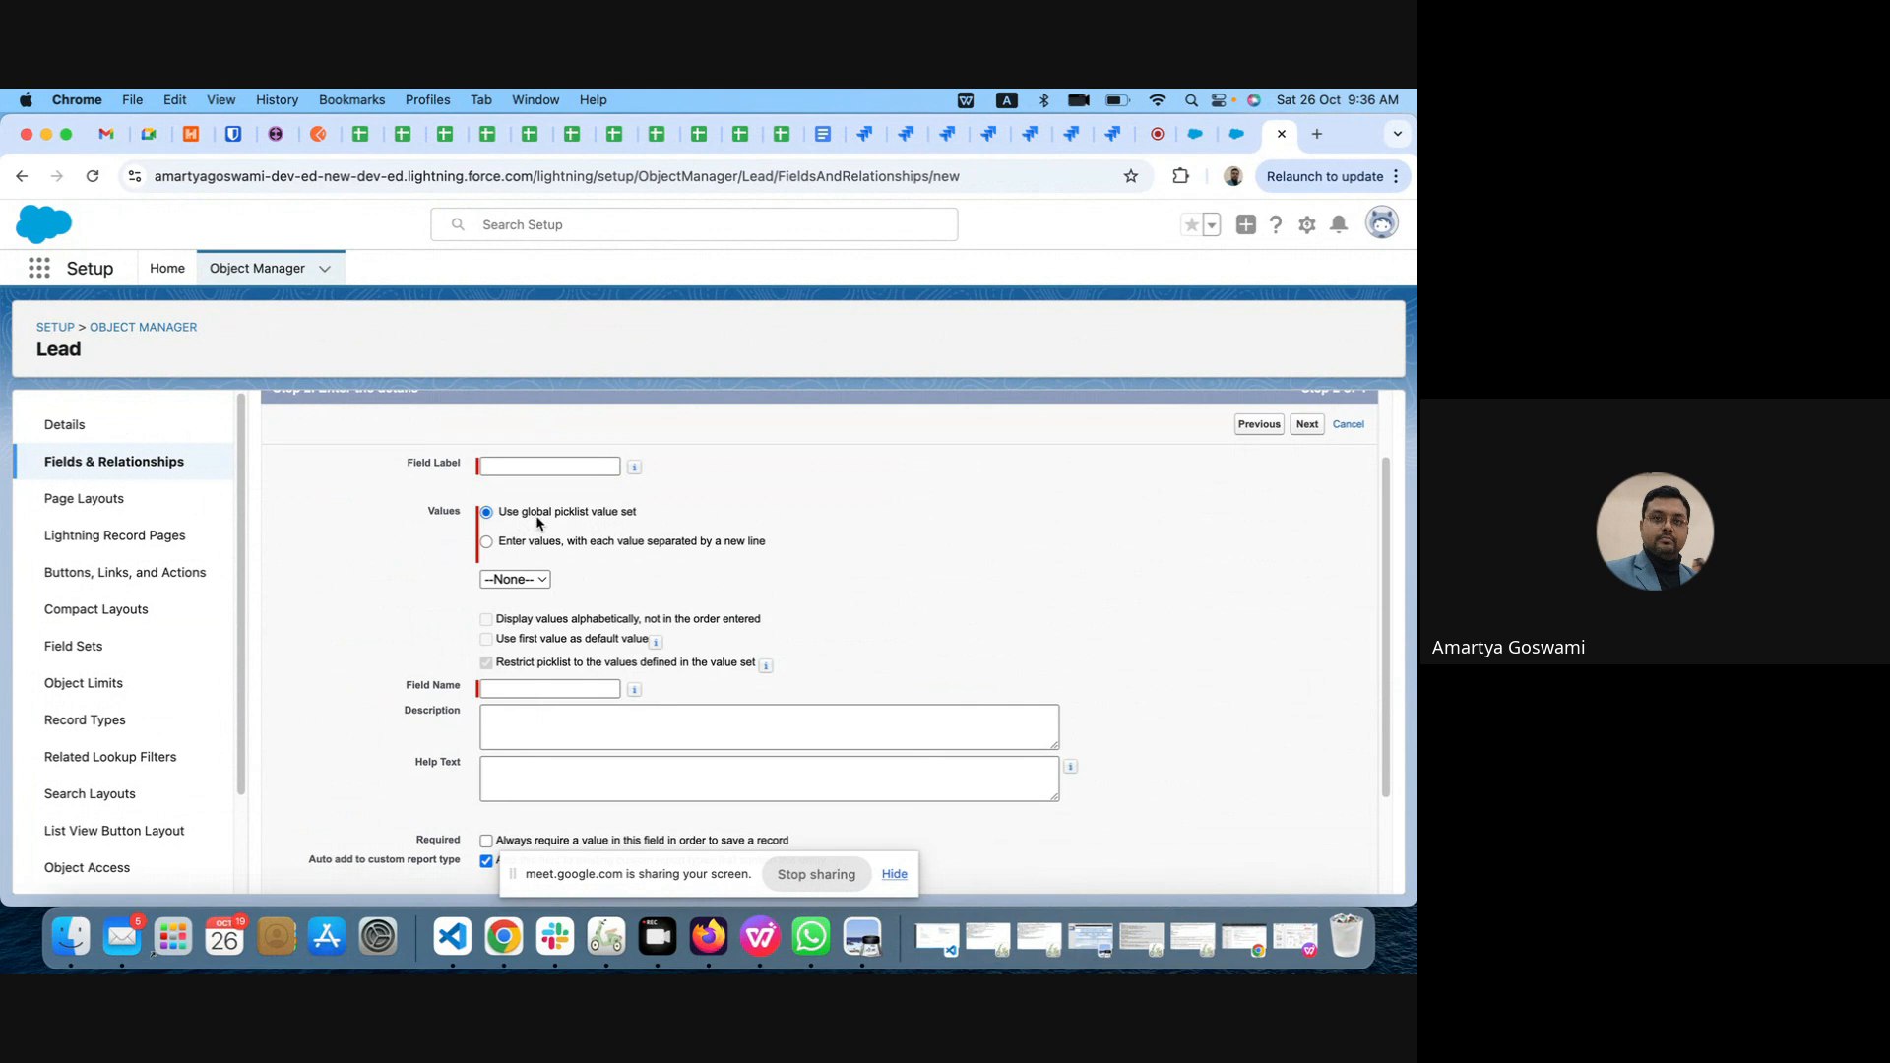
left_click(486, 541)
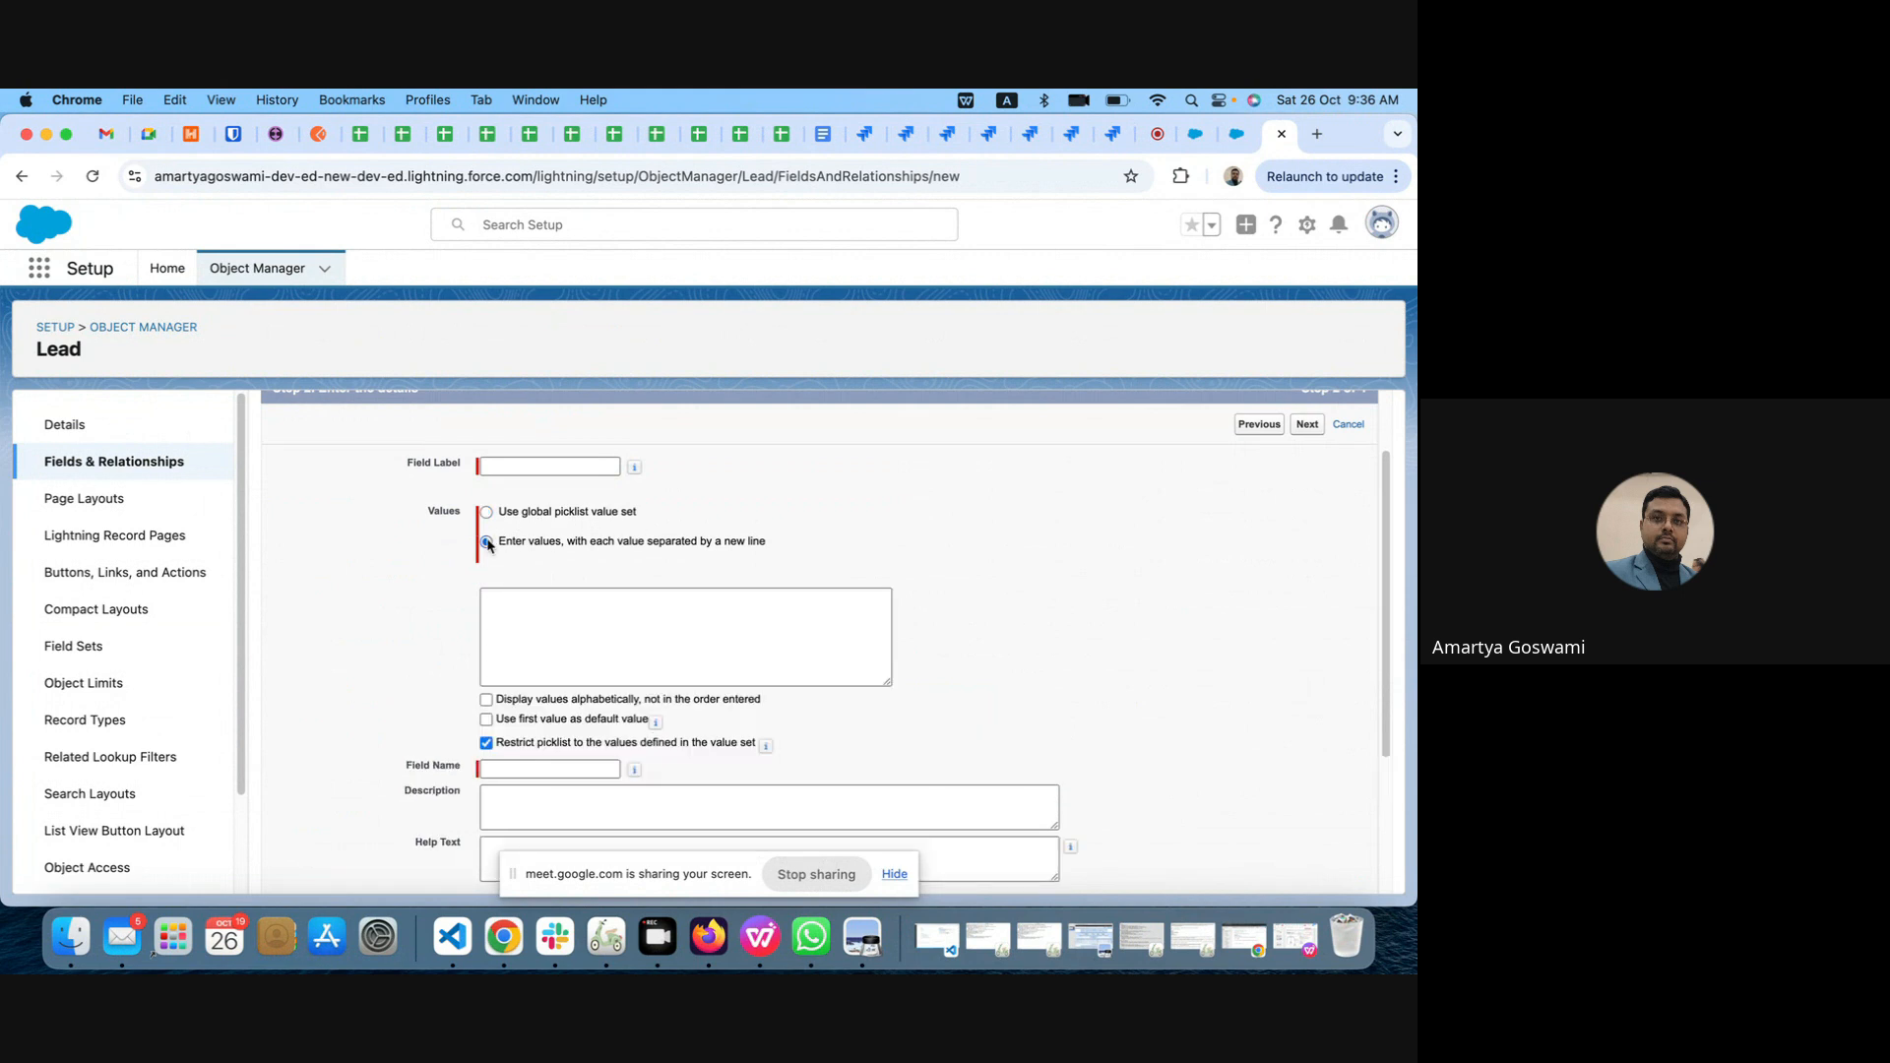
left_click(568, 610)
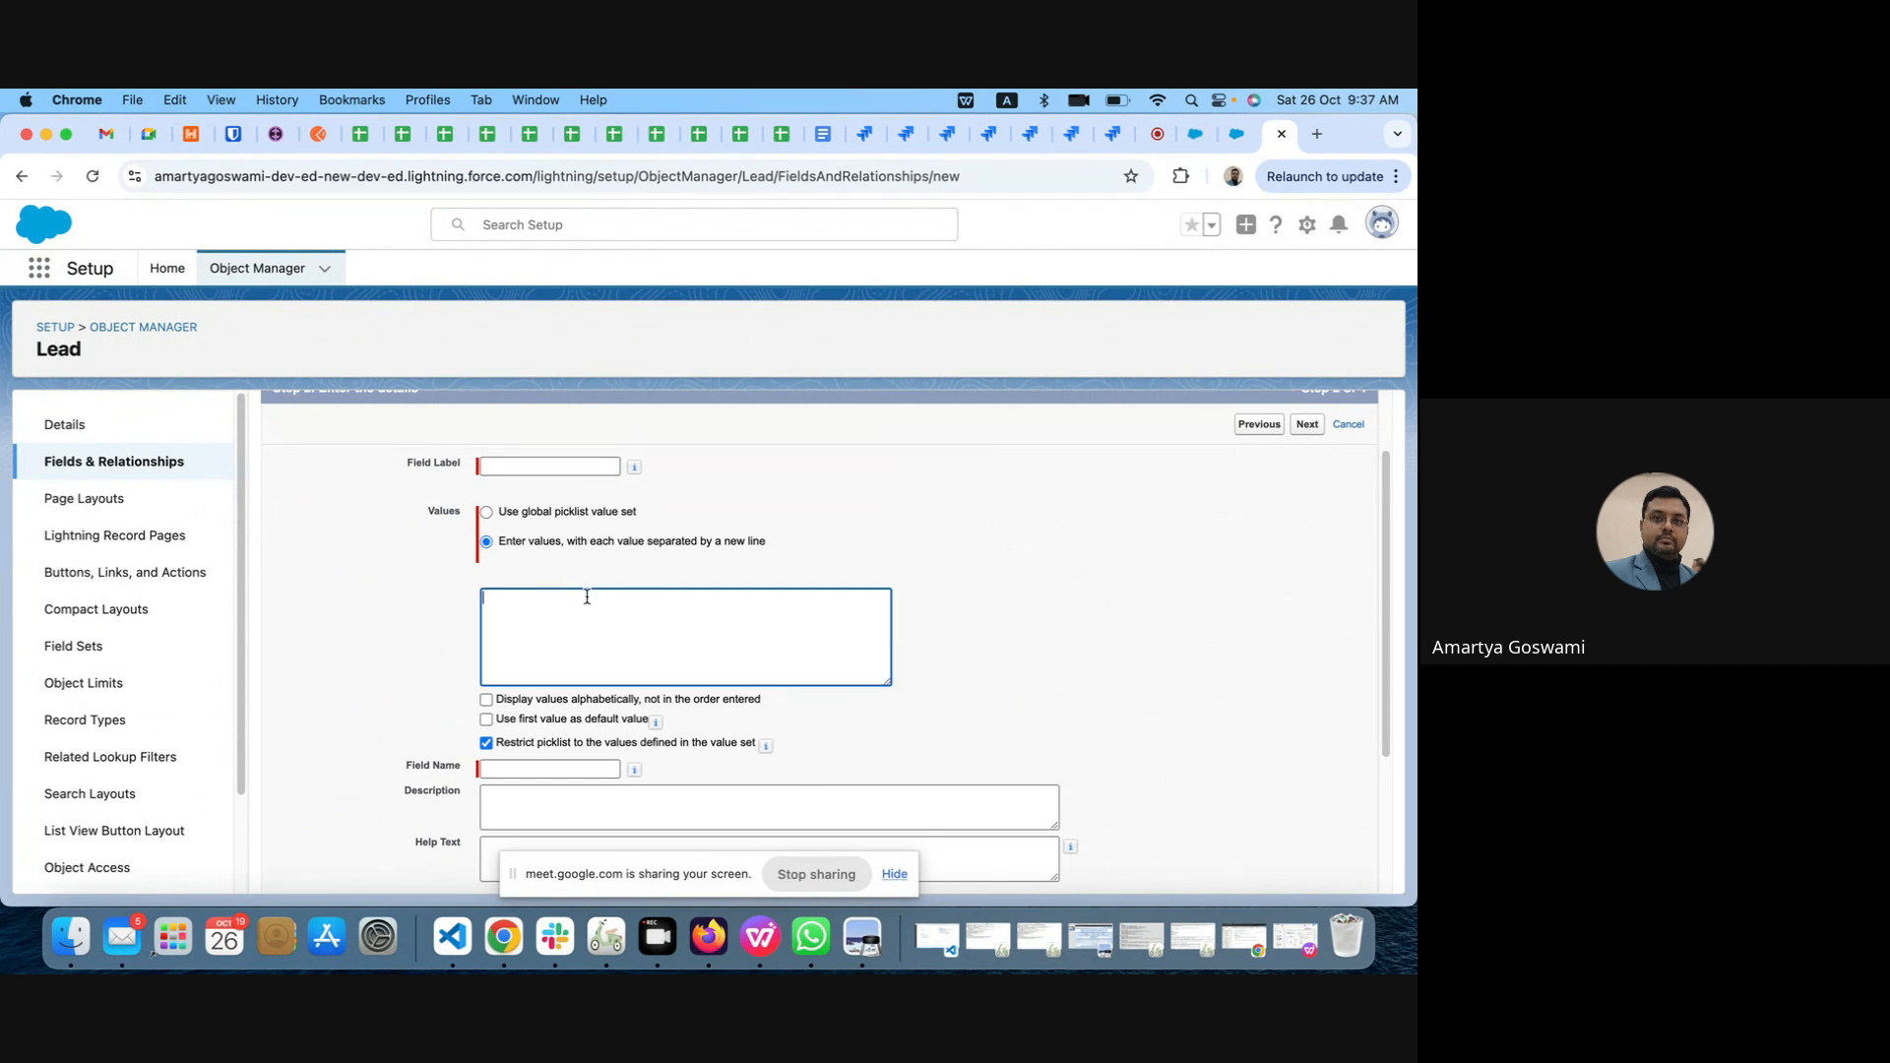
left_click(486, 512)
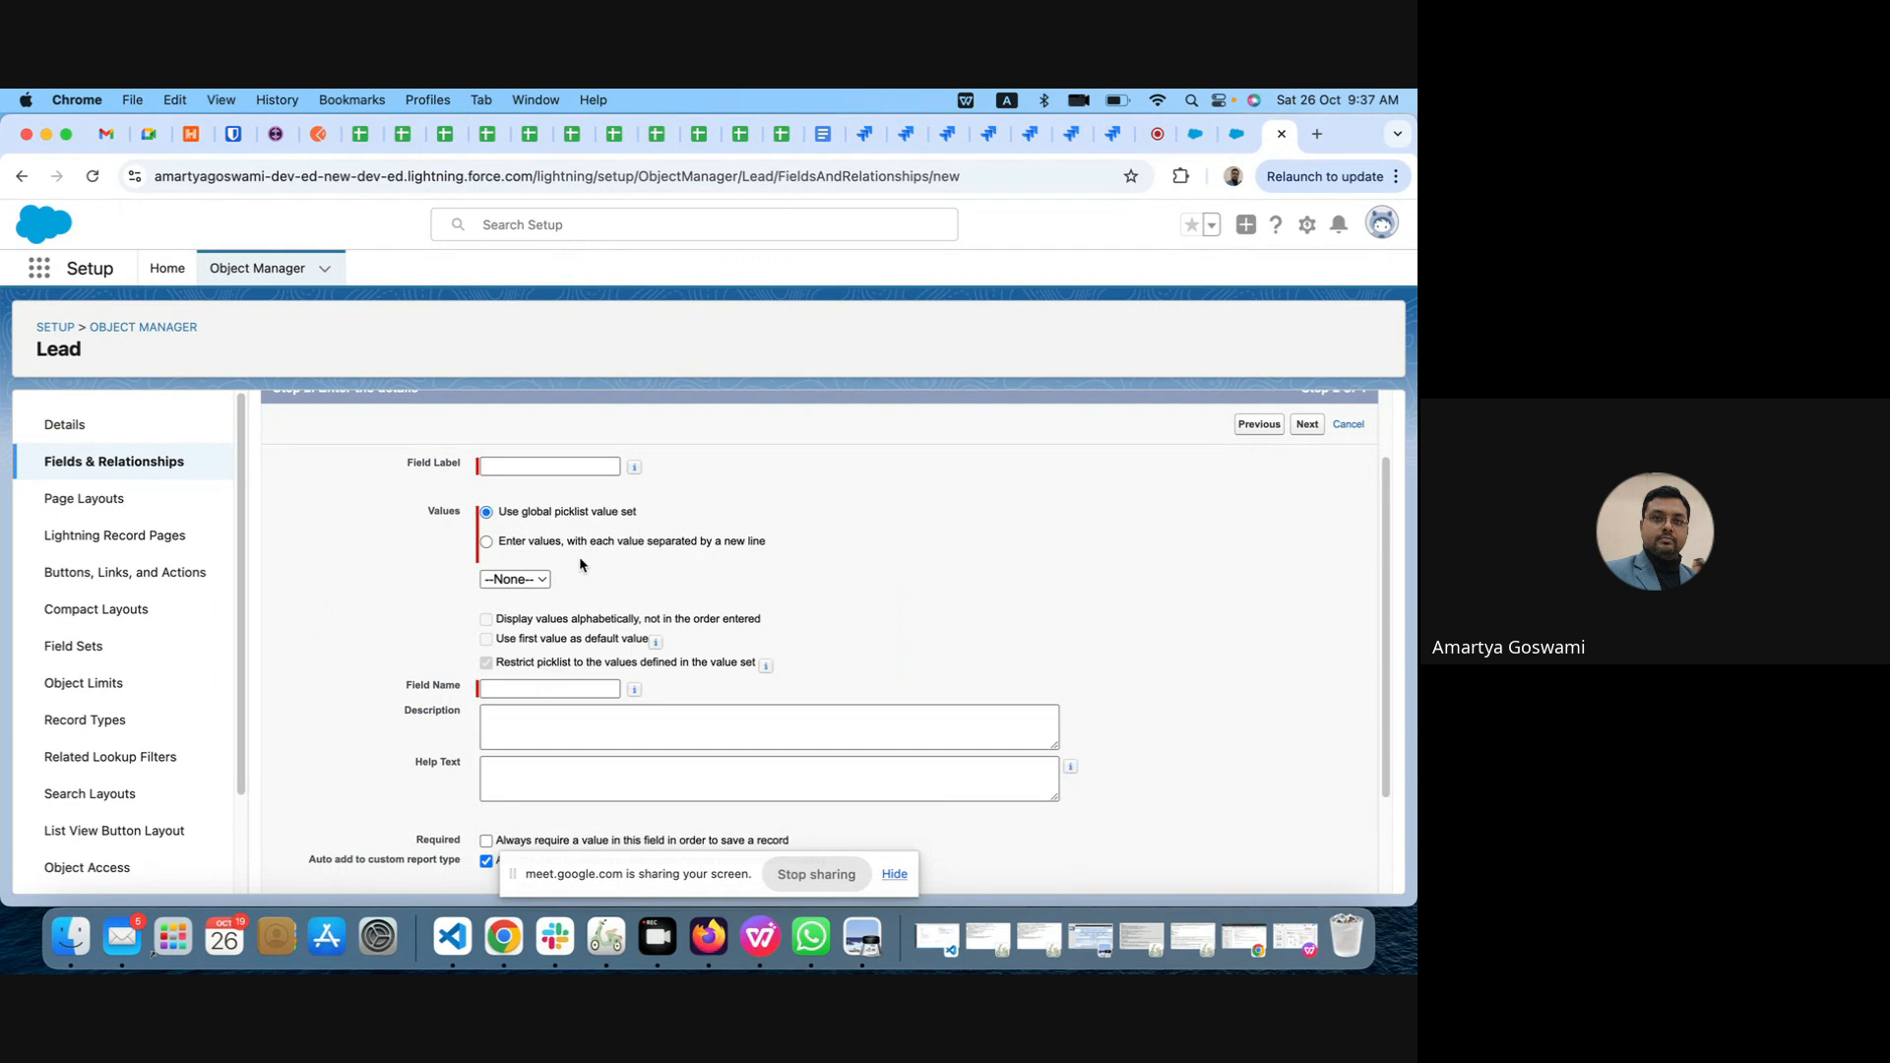
left_click(504, 583)
left_click(504, 582)
left_click(487, 542)
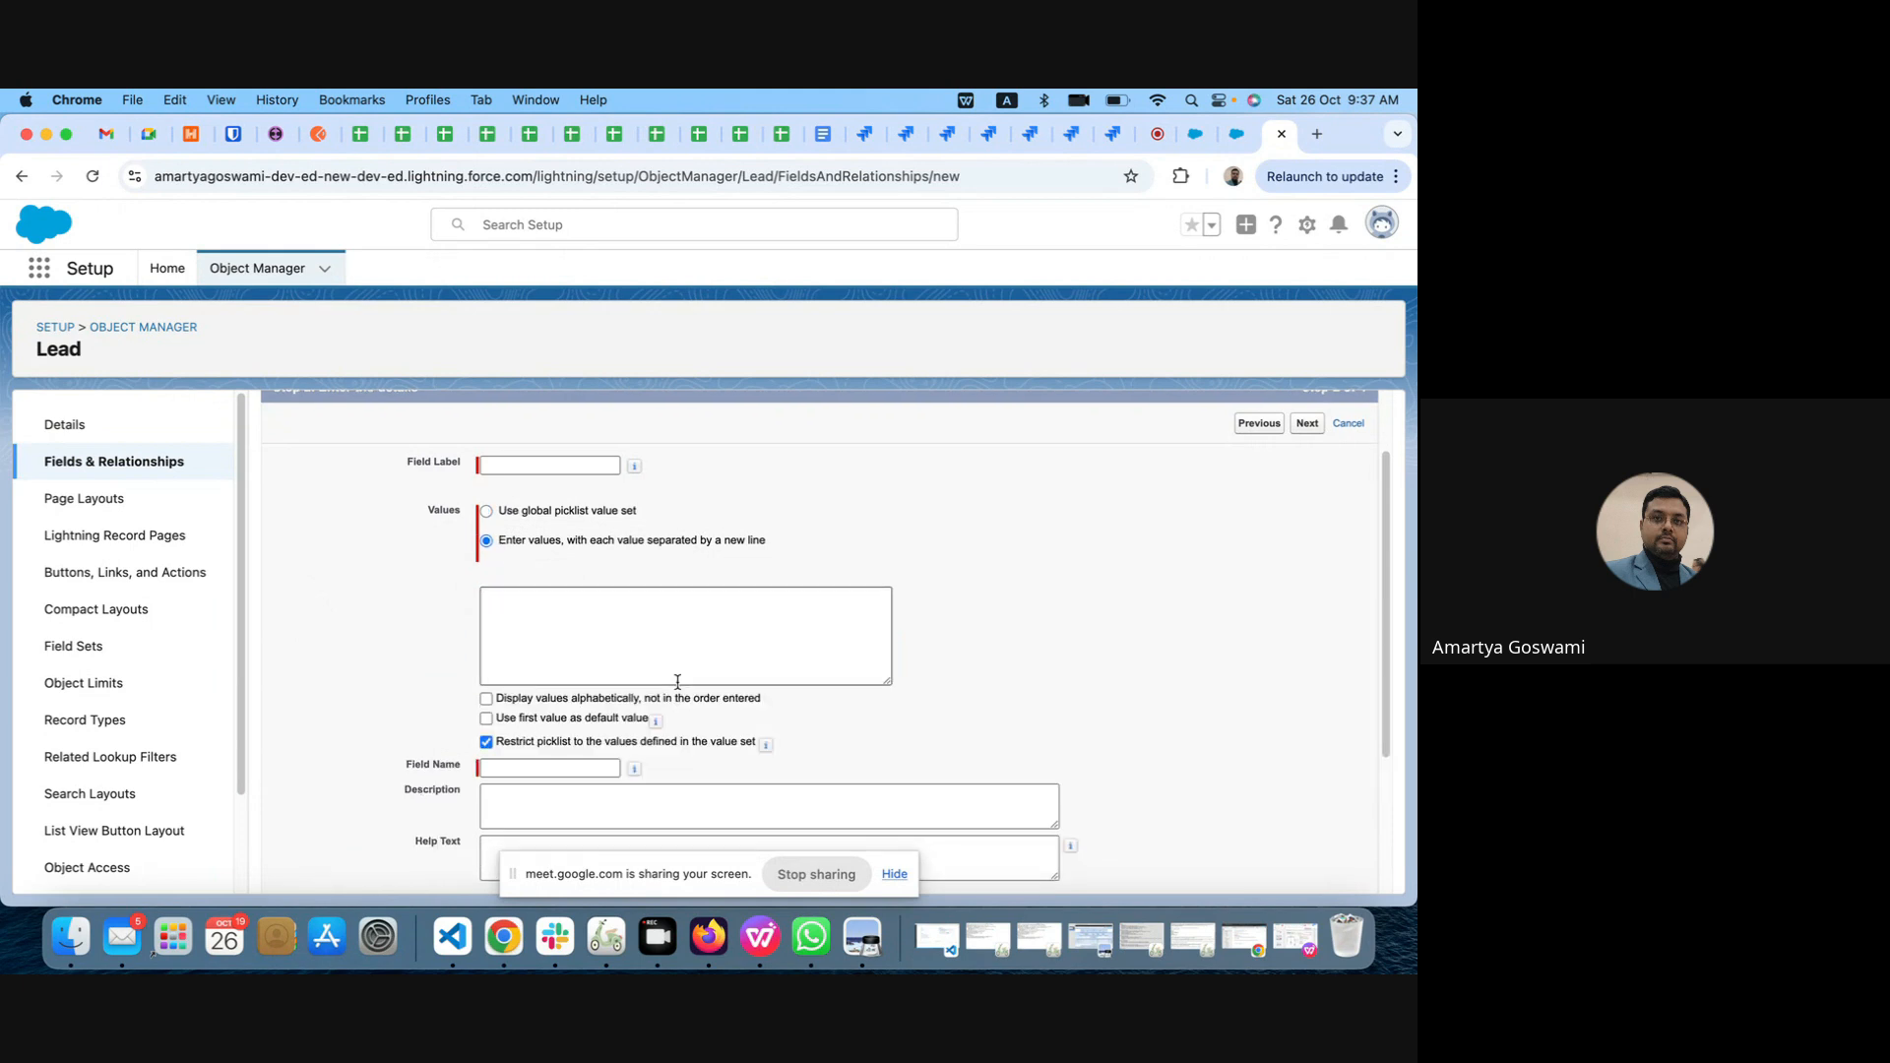
scroll(677, 681, "down", 3)
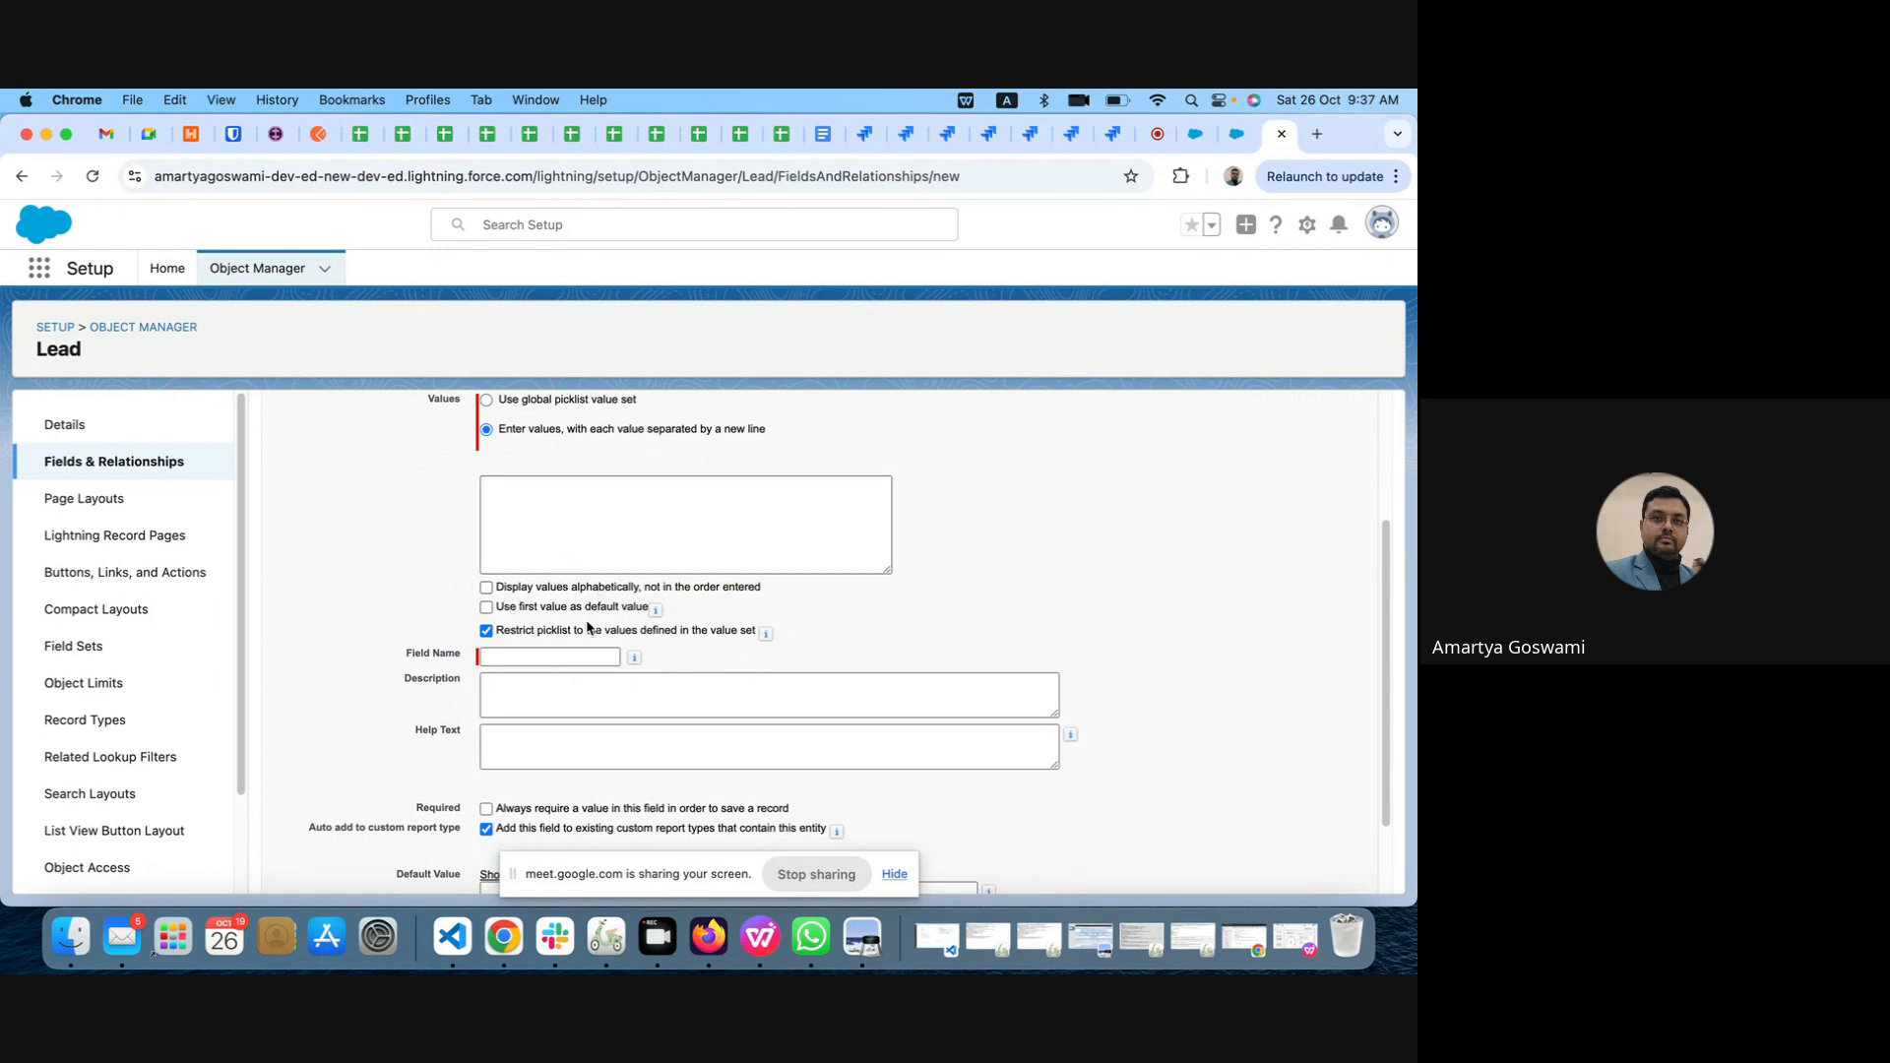
Step: Switch to the open lead record and search the page for "prod" to locate the Product Interest field
mouse_move(654, 610)
left_click(1237, 134)
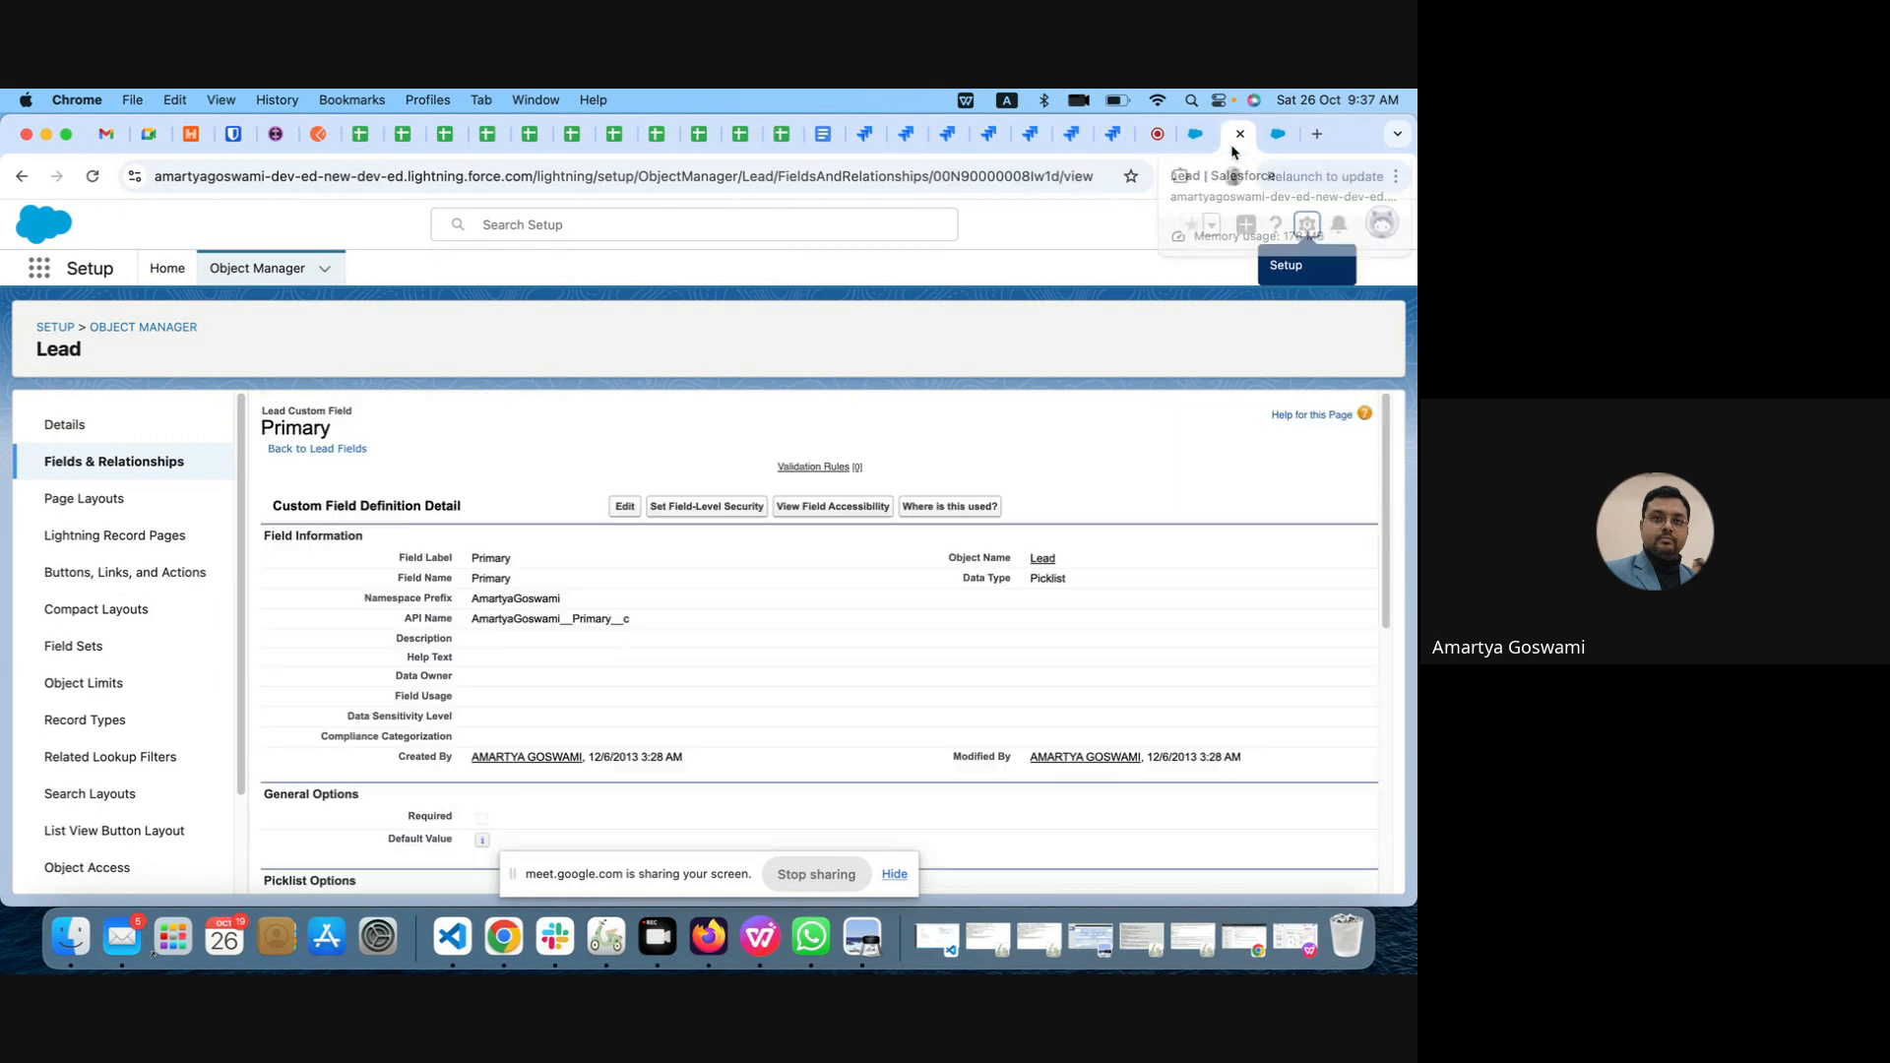
left_click(1191, 136)
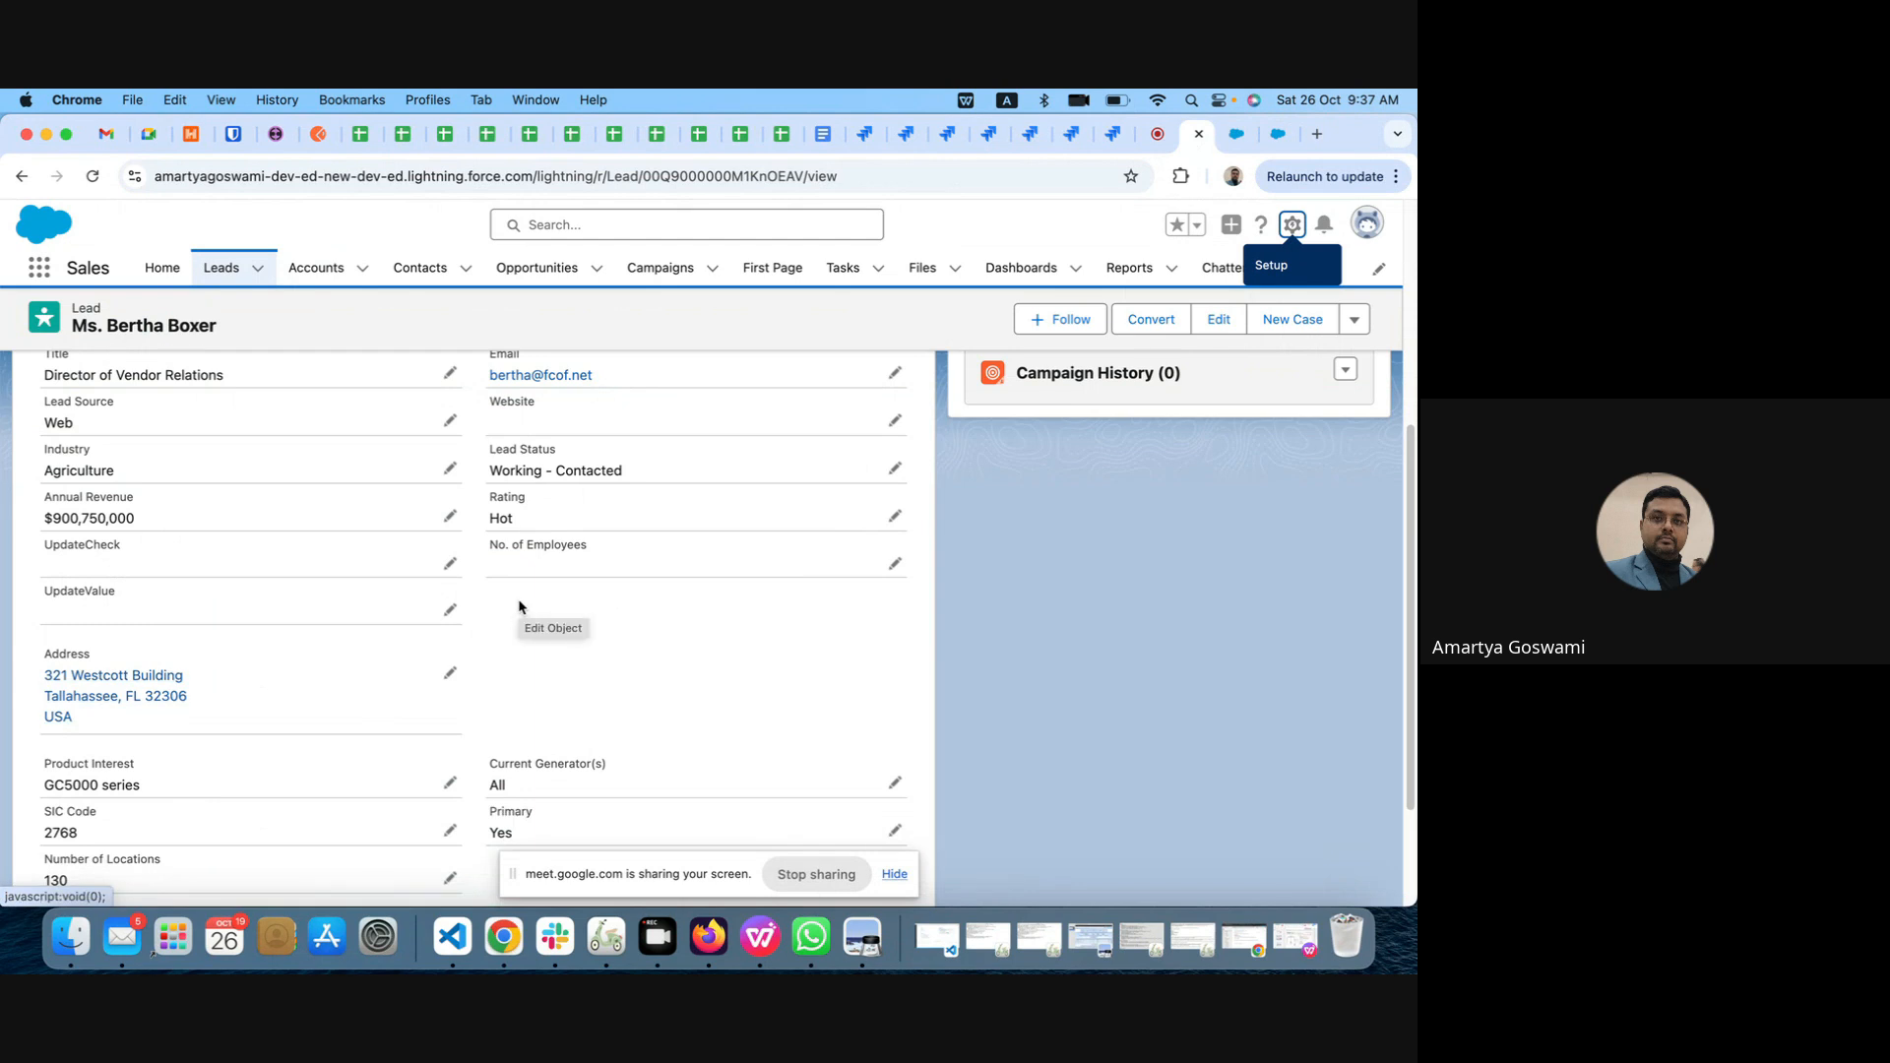
scroll(519, 604, "down", 4)
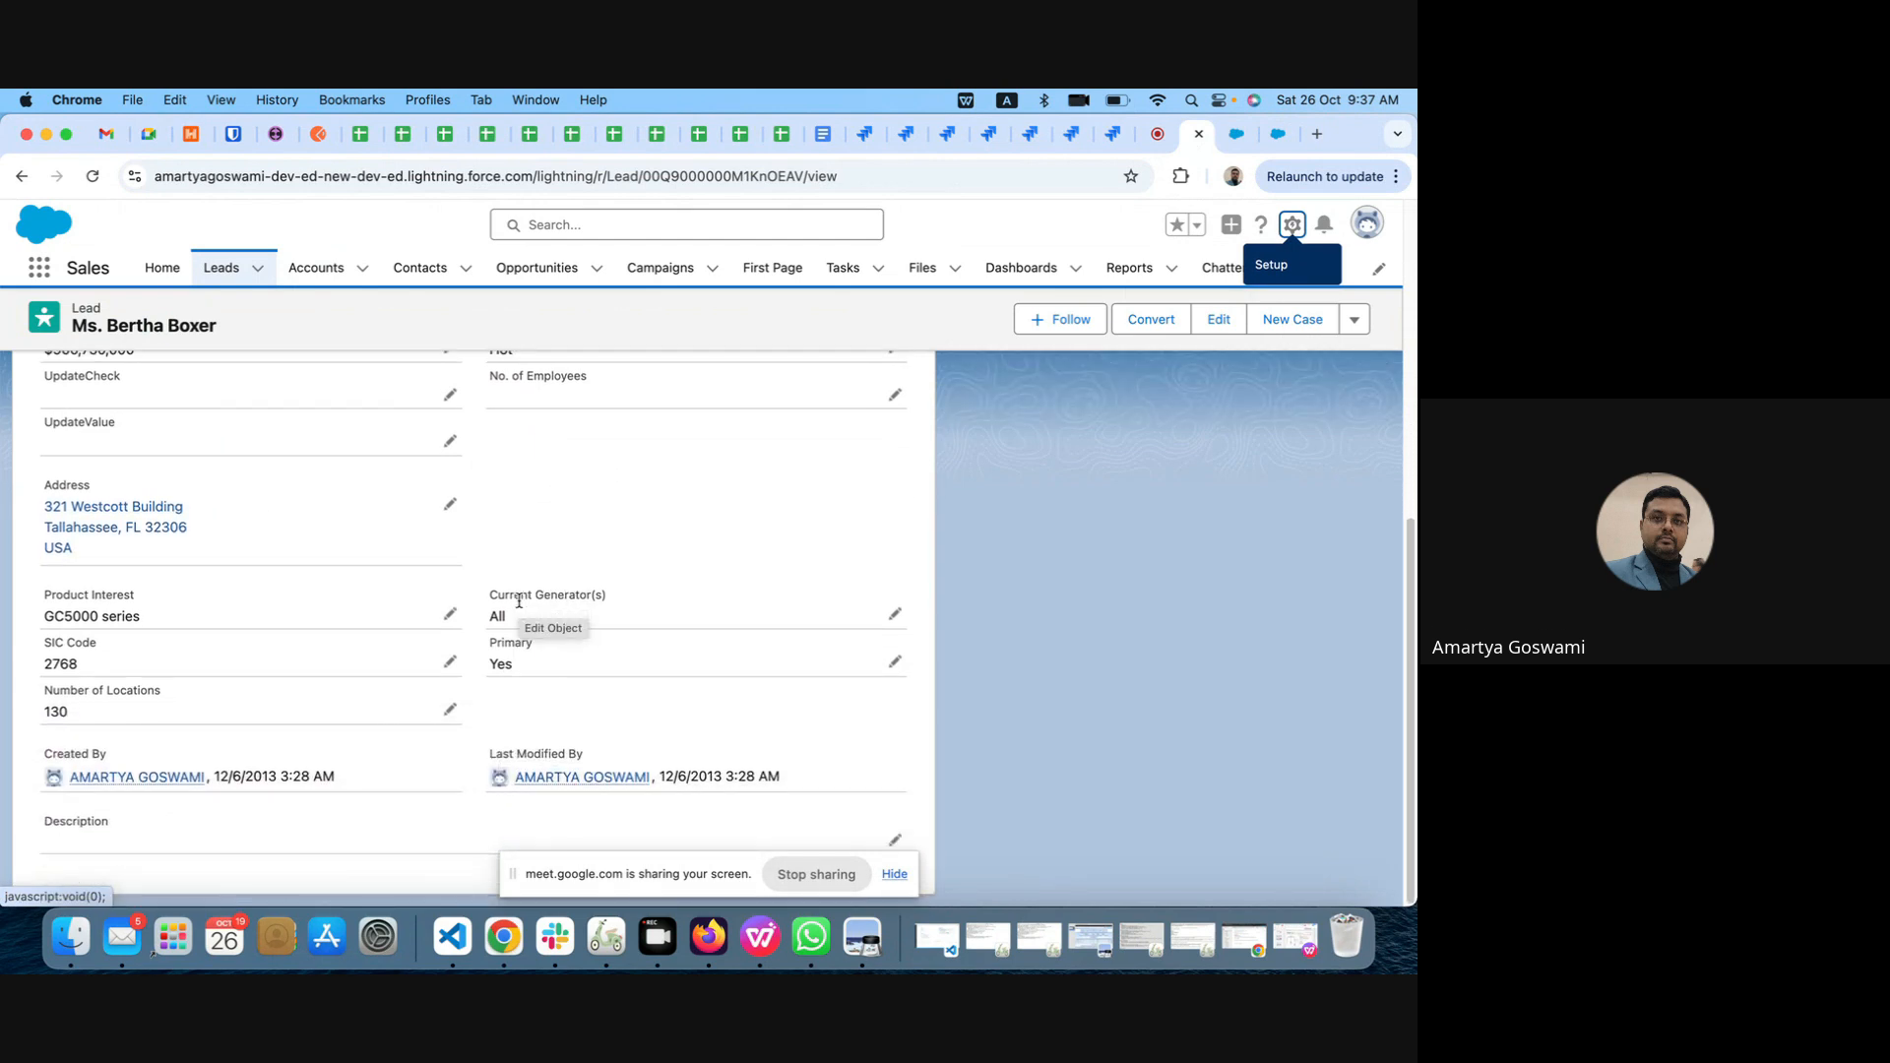
key("super+f")
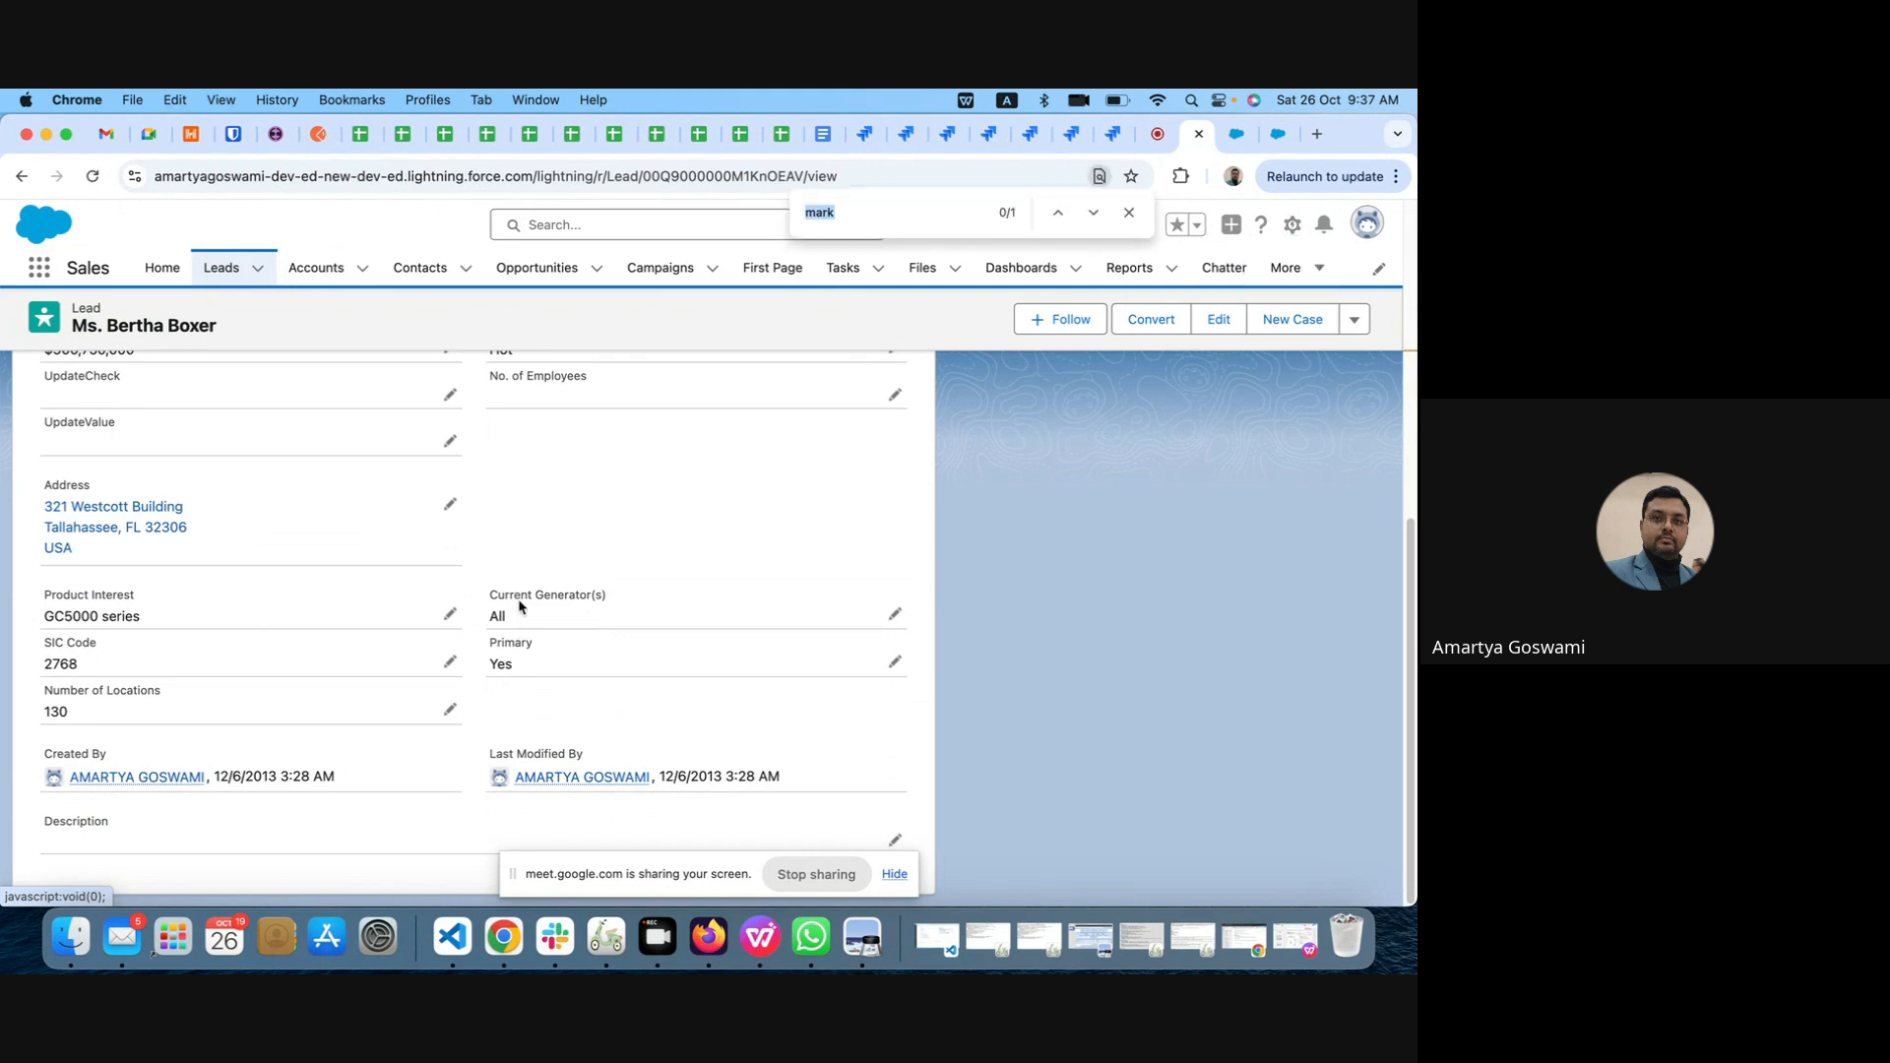
type("prod")
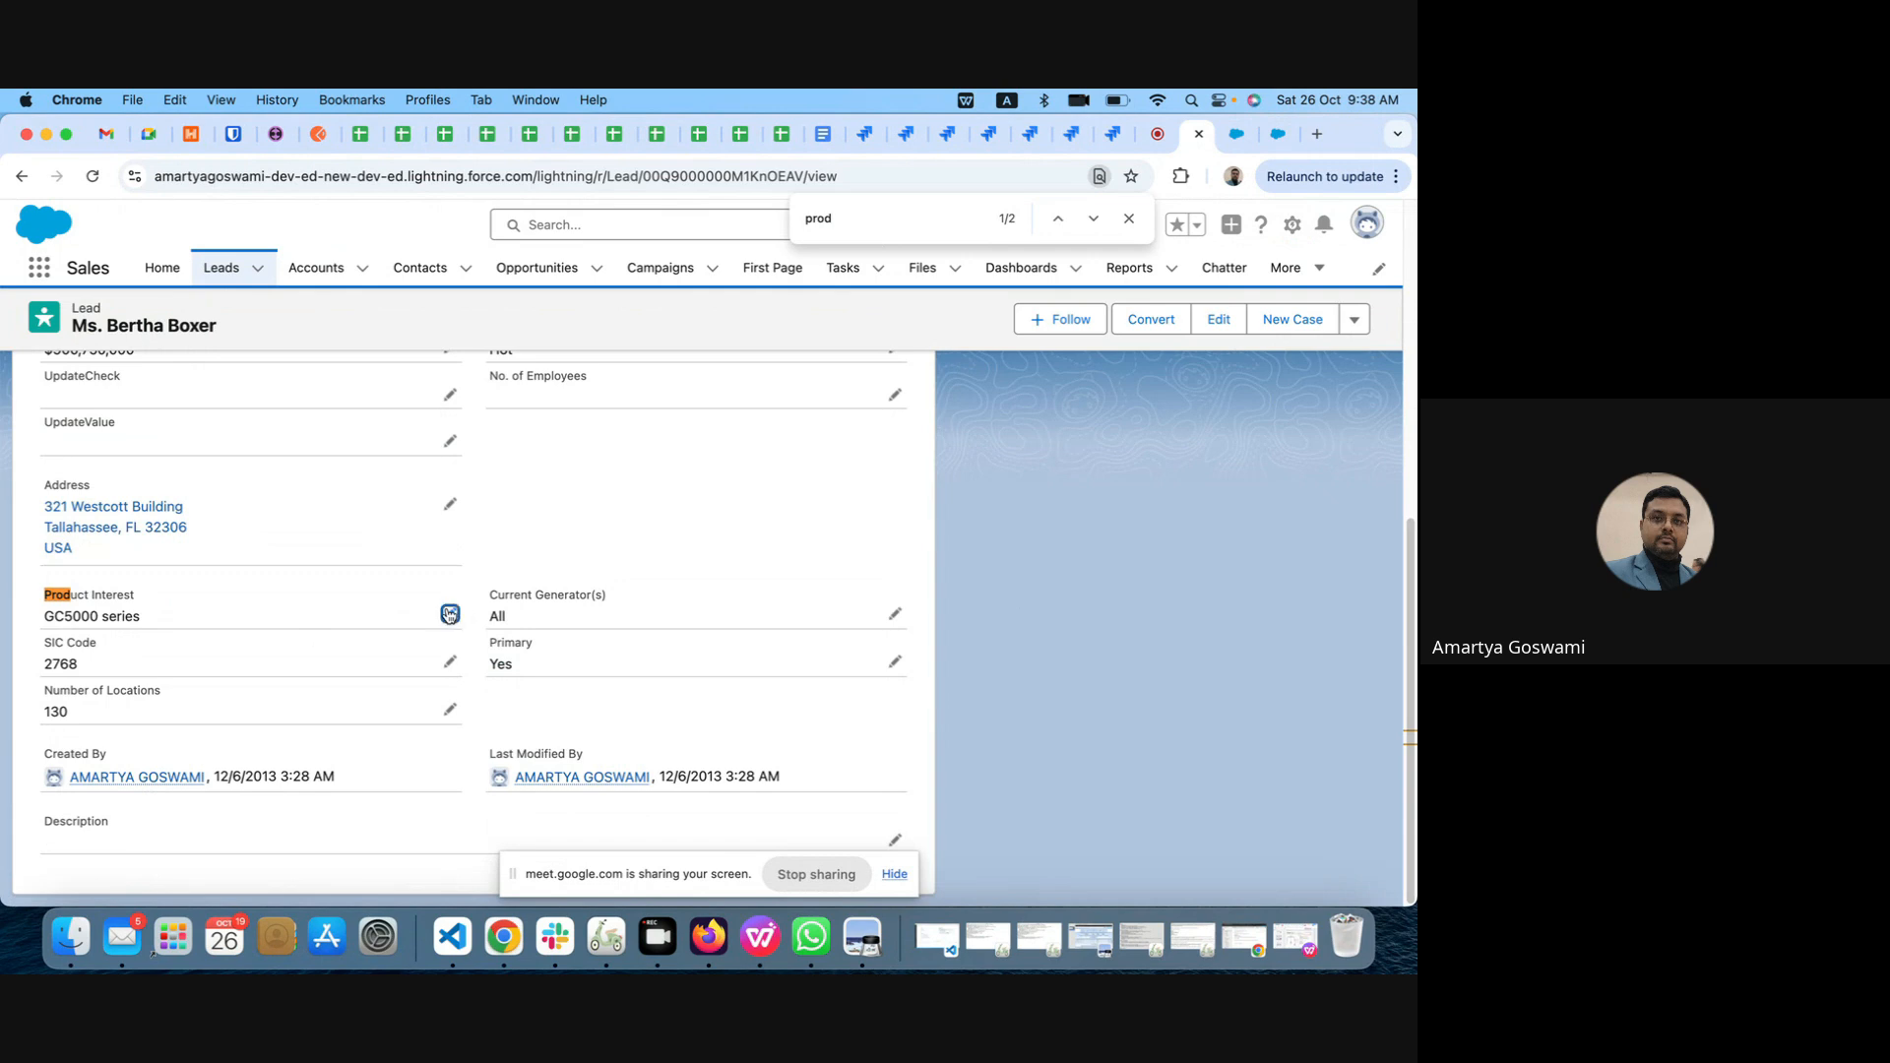
Step: Edit the lead's Product Interest and set it to --None--
left_click(449, 614)
left_click(440, 627)
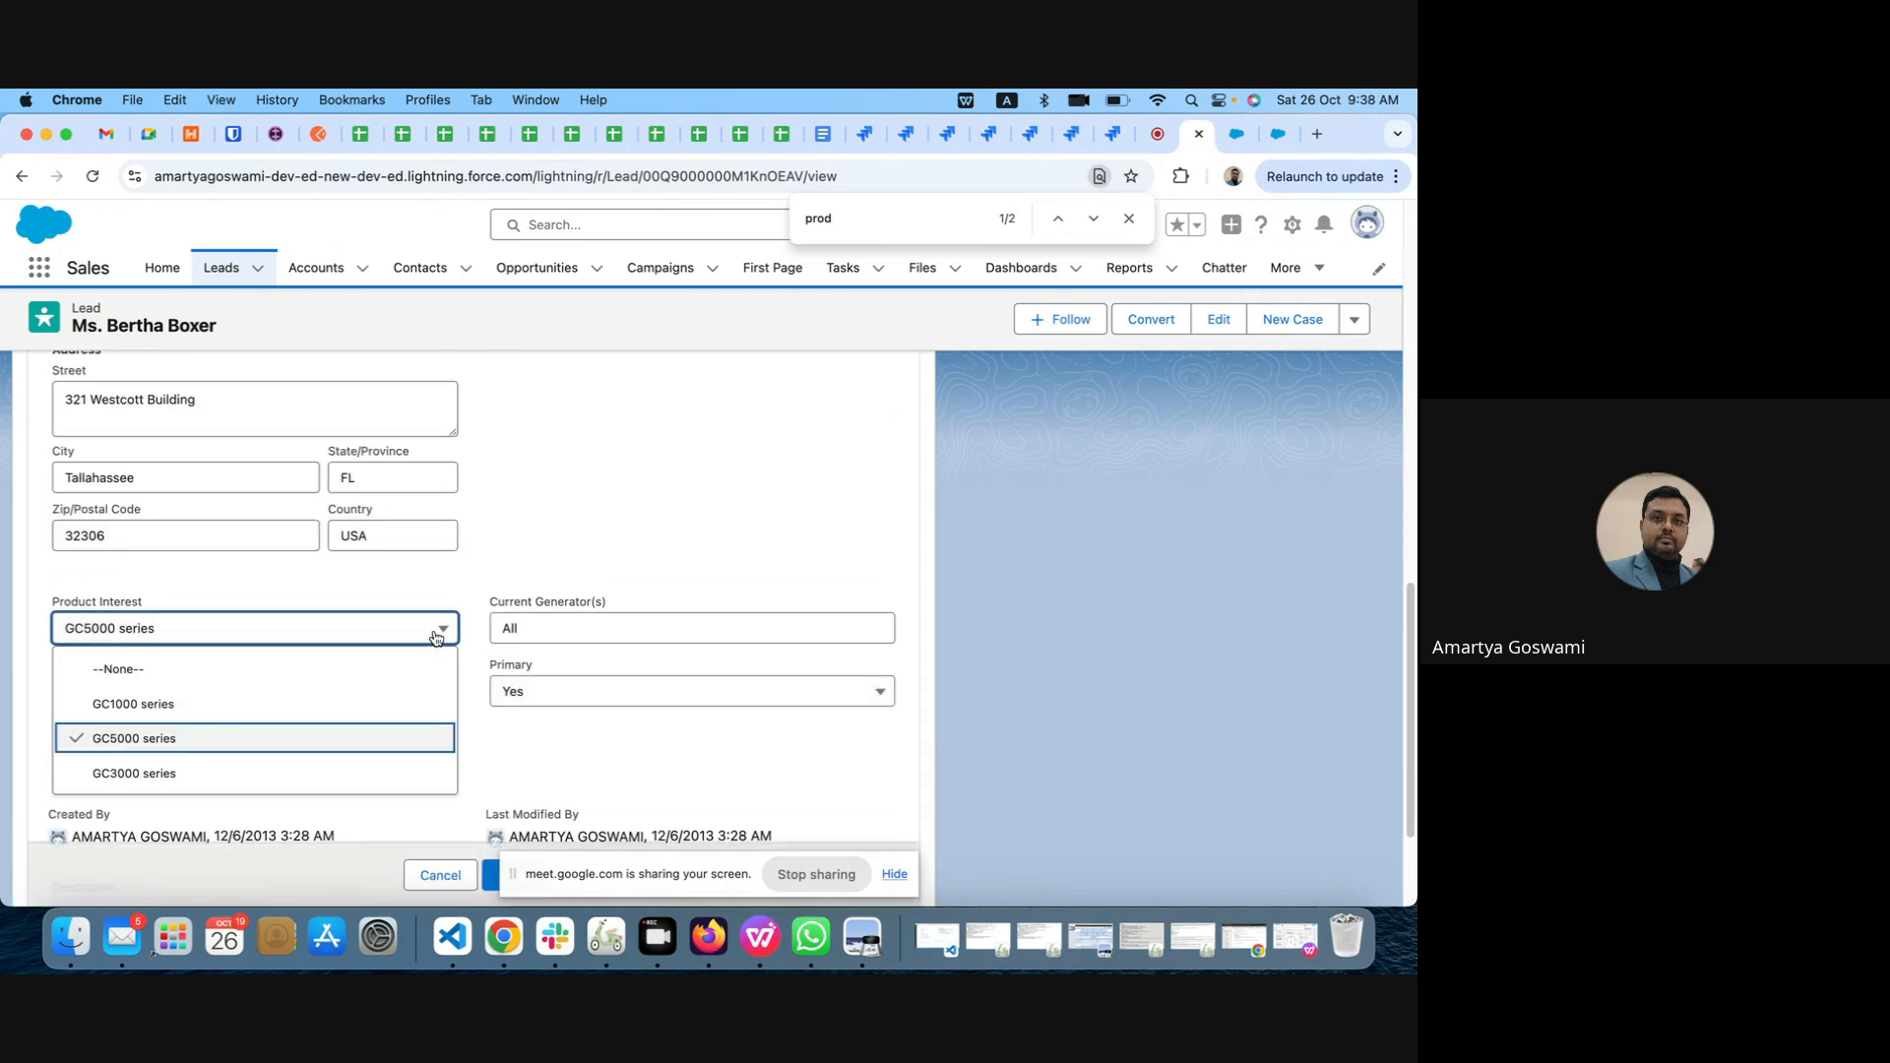
left_click(173, 670)
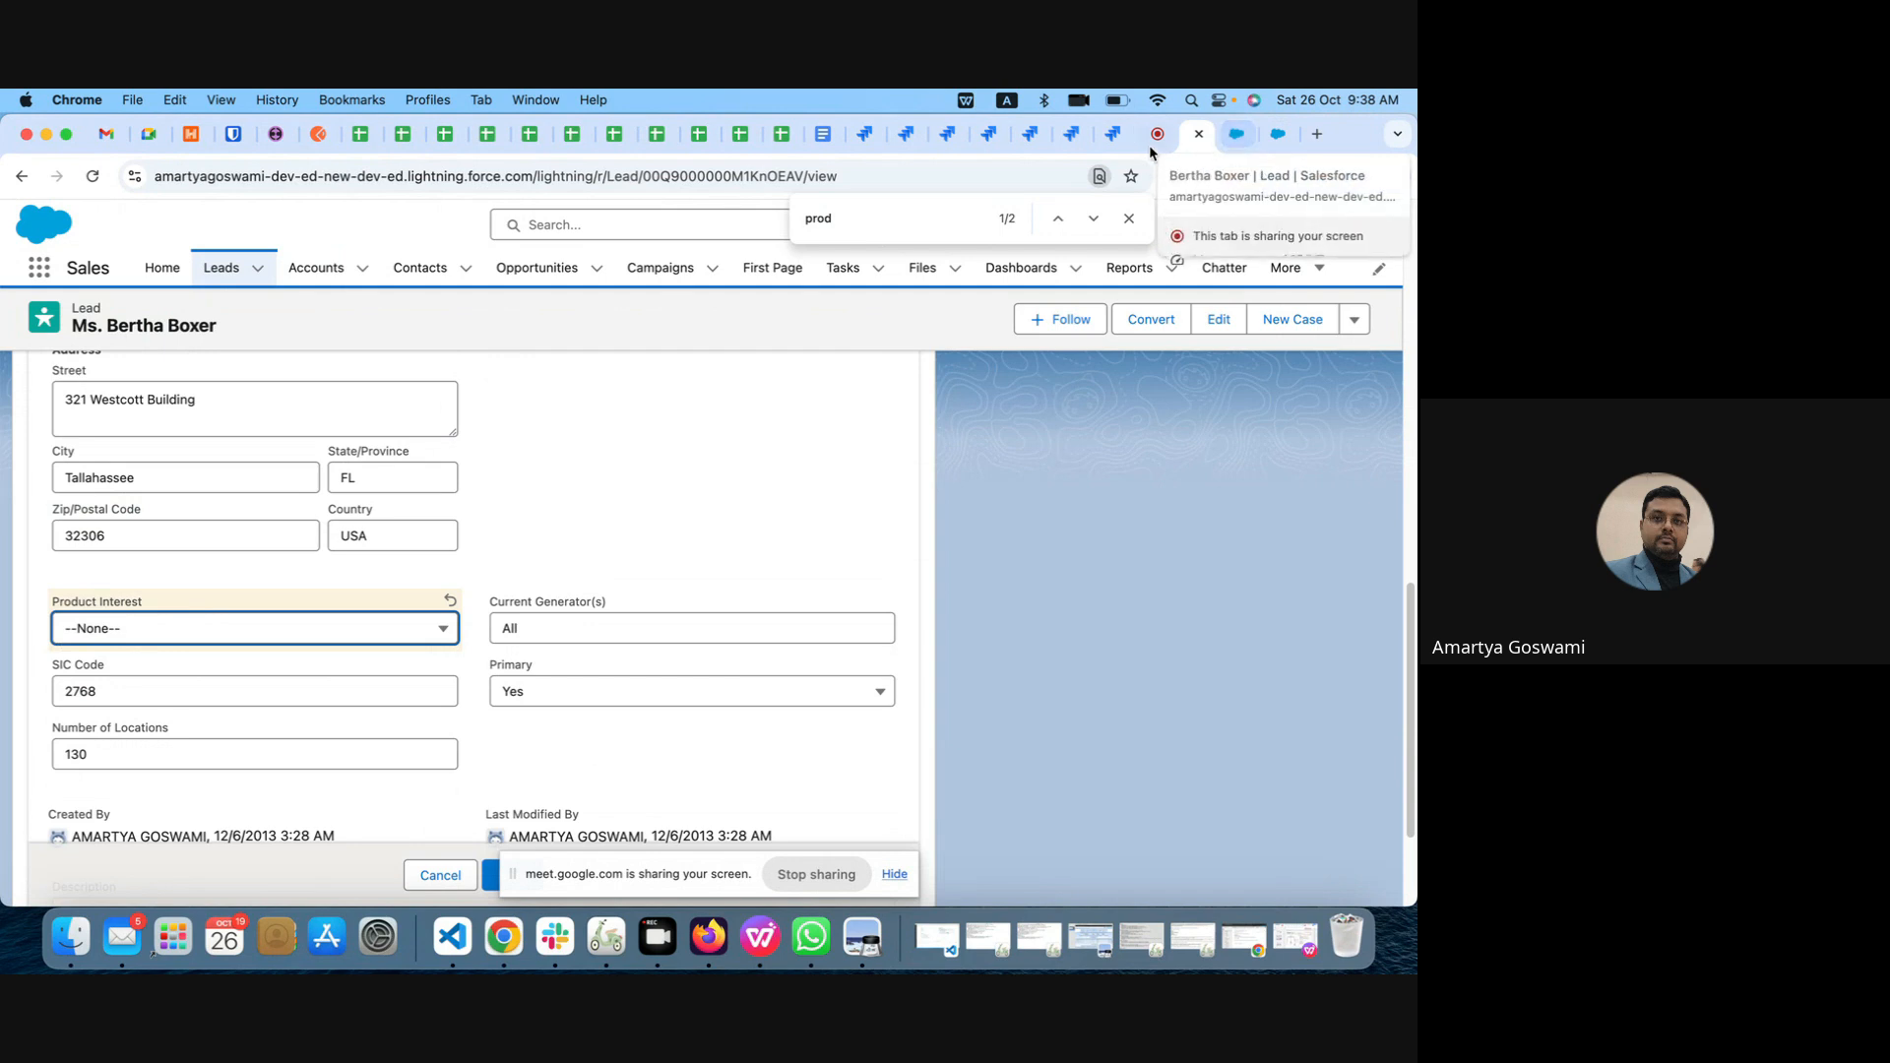
Step: Return to the new custom field form and review its Description, Help Text, Required, Default Value and Field Label settings
left_click(1277, 143)
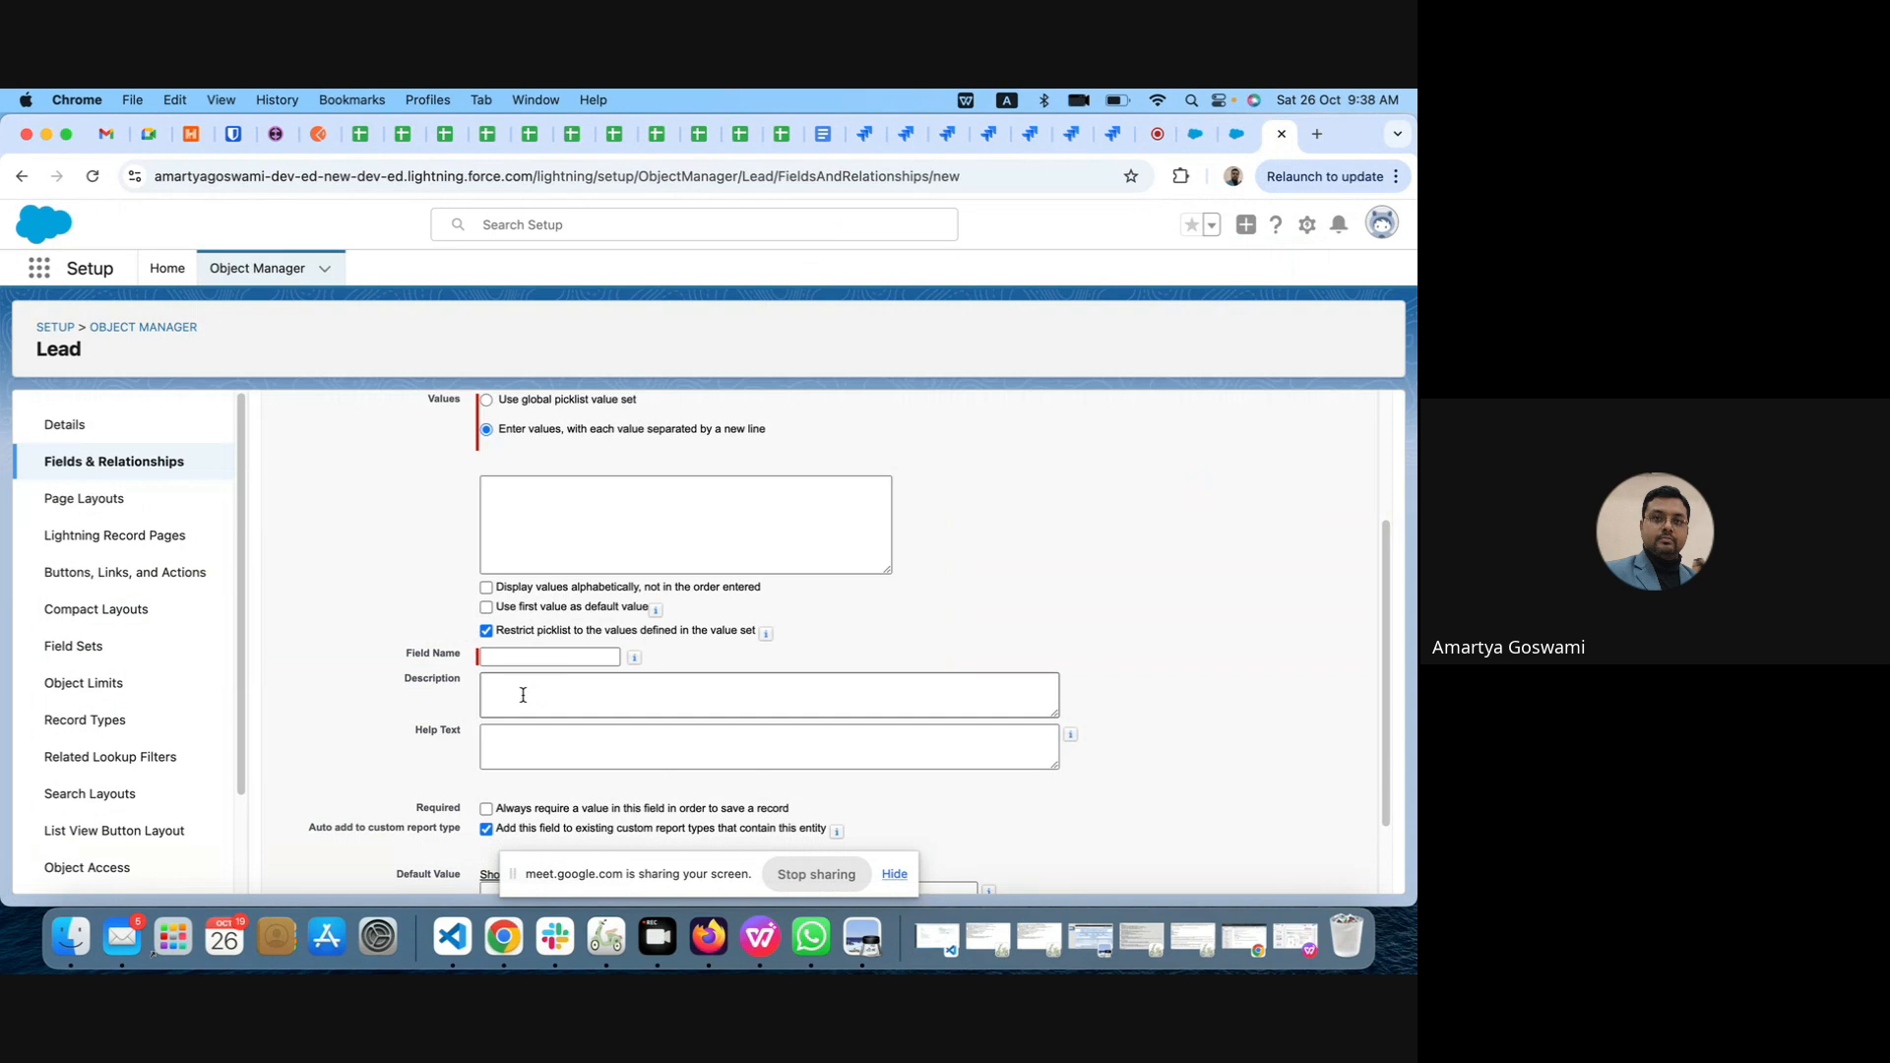
left_click(485, 693)
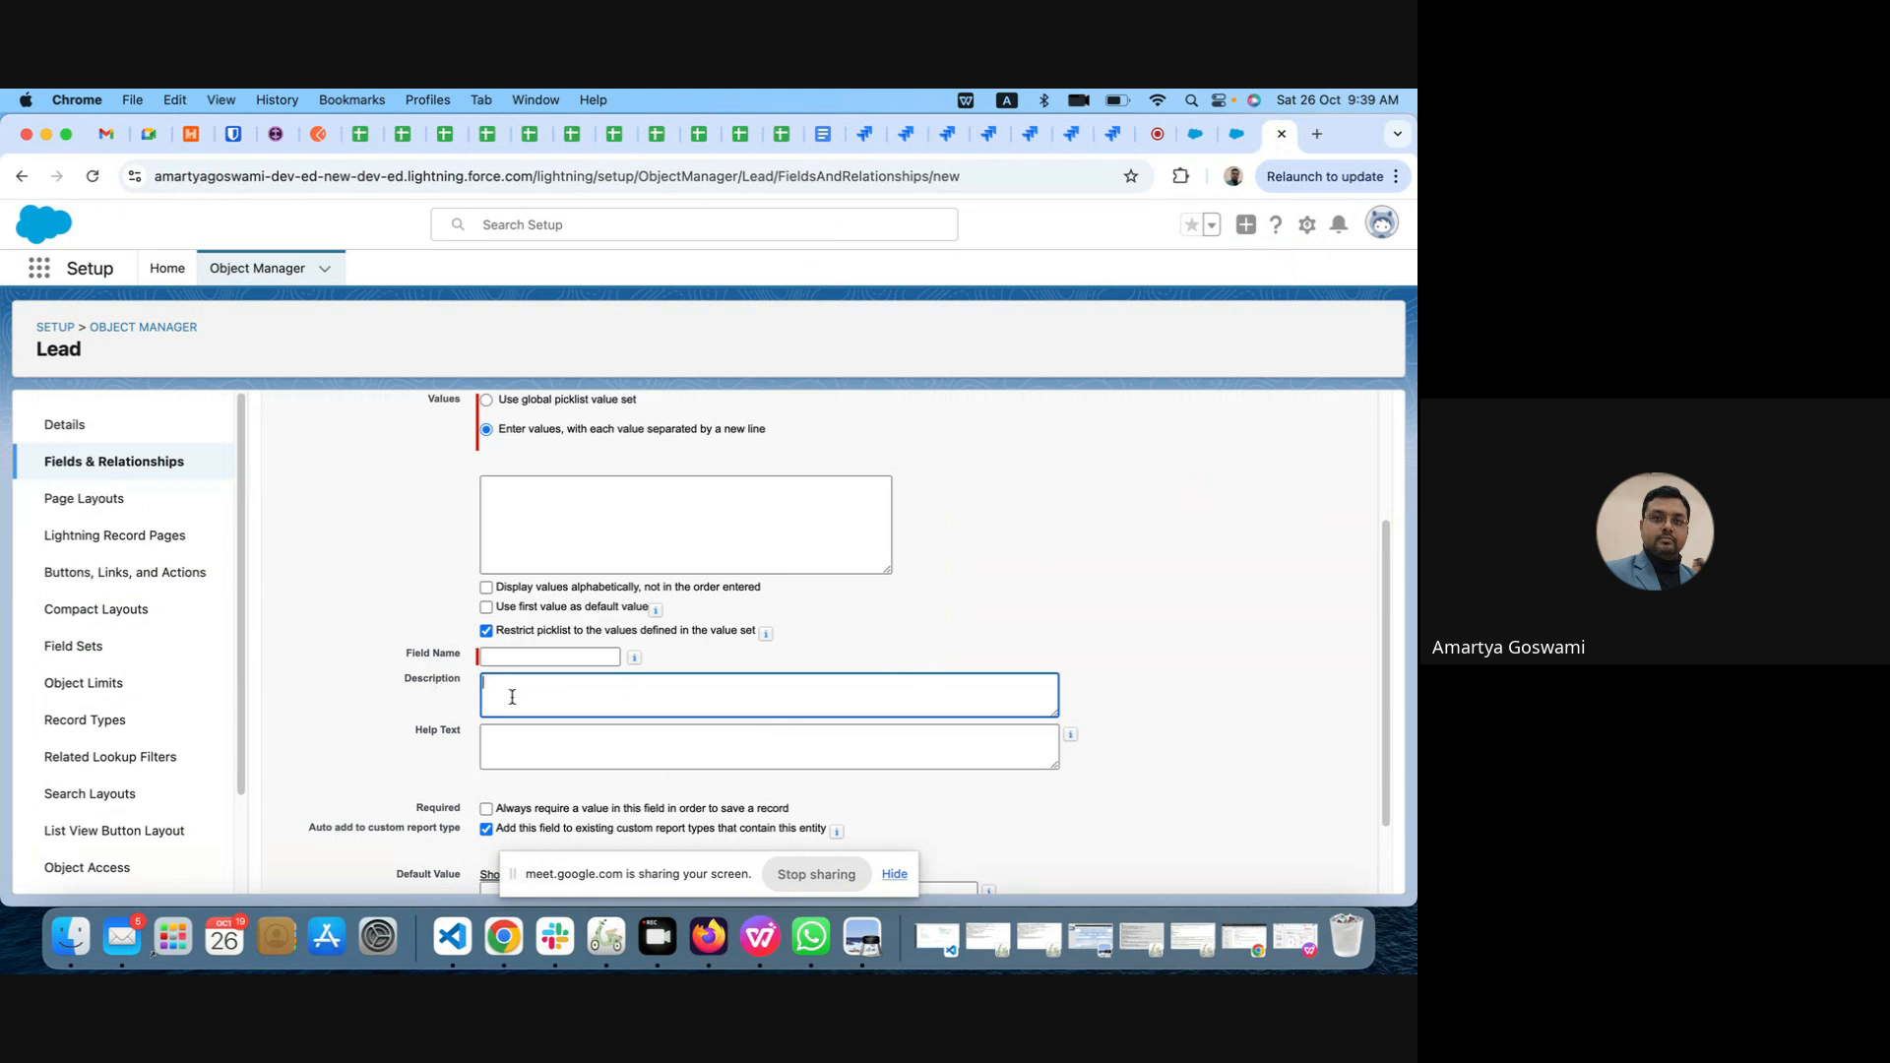
left_click(541, 750)
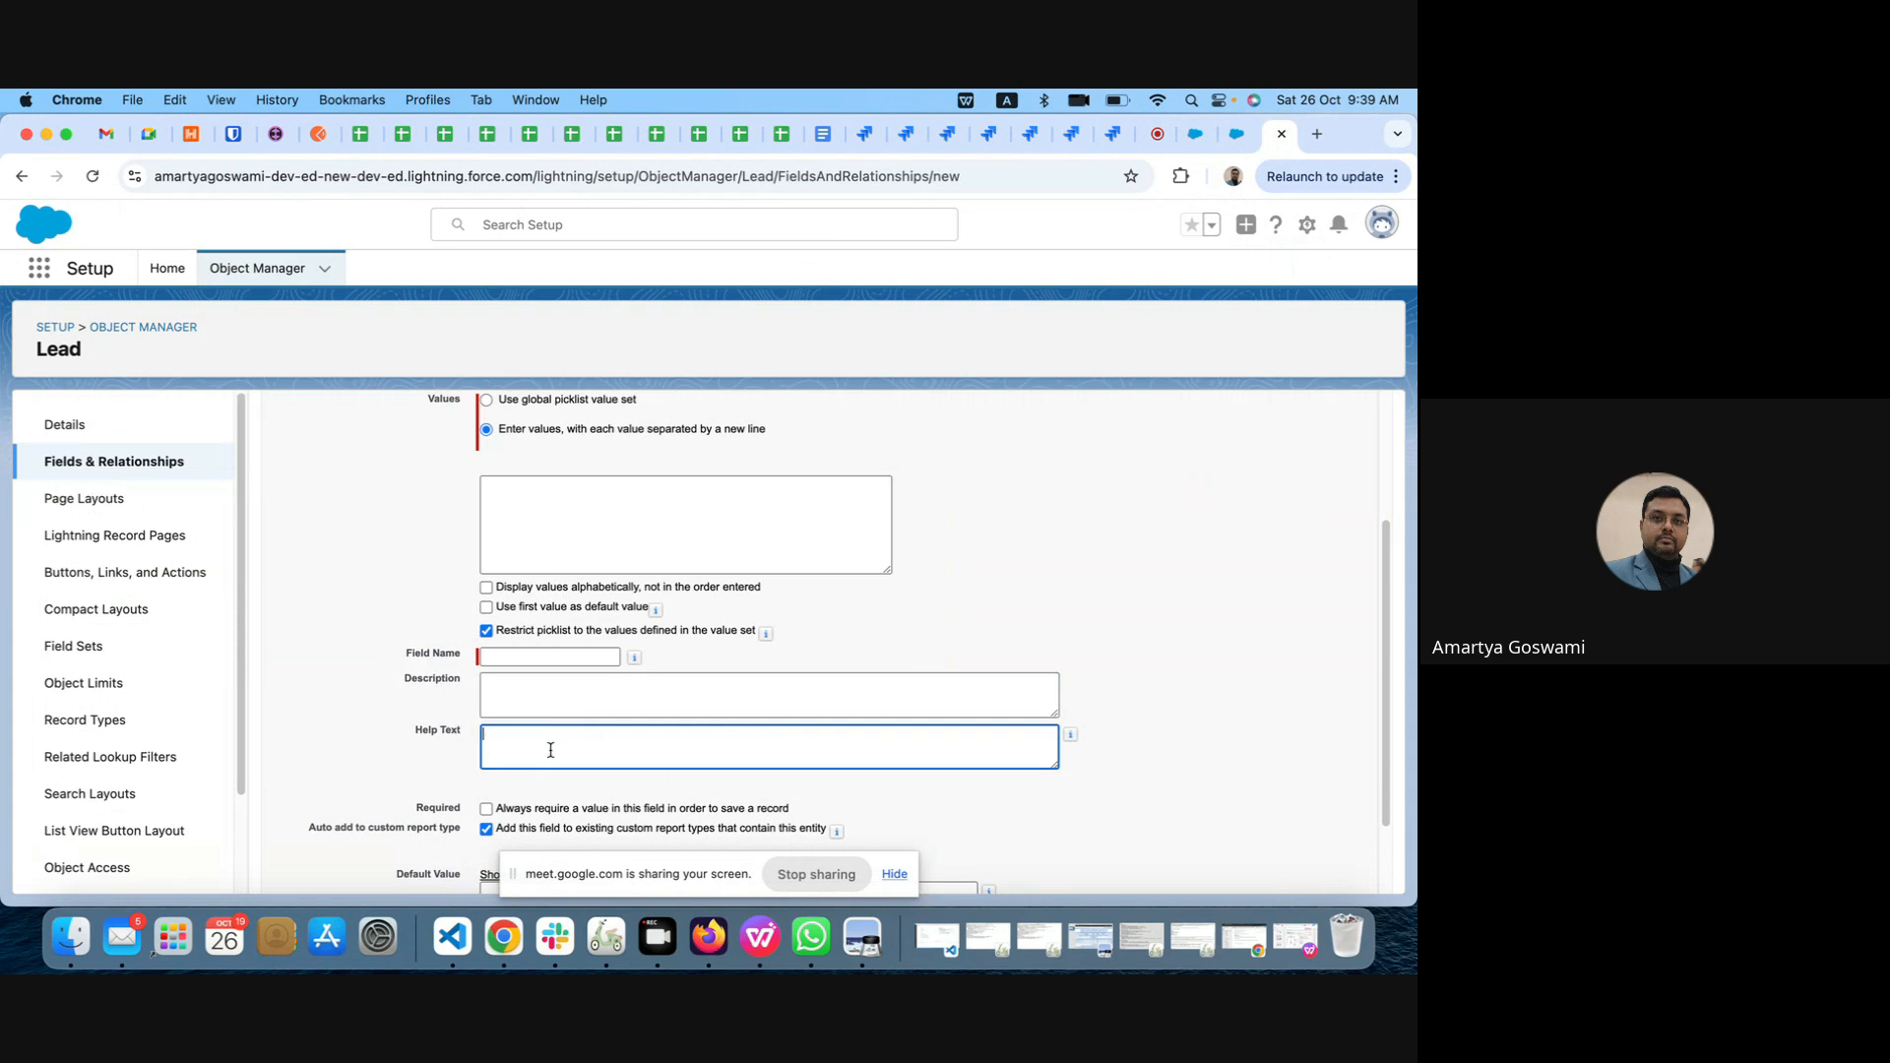
scroll(769, 754, "down", 2)
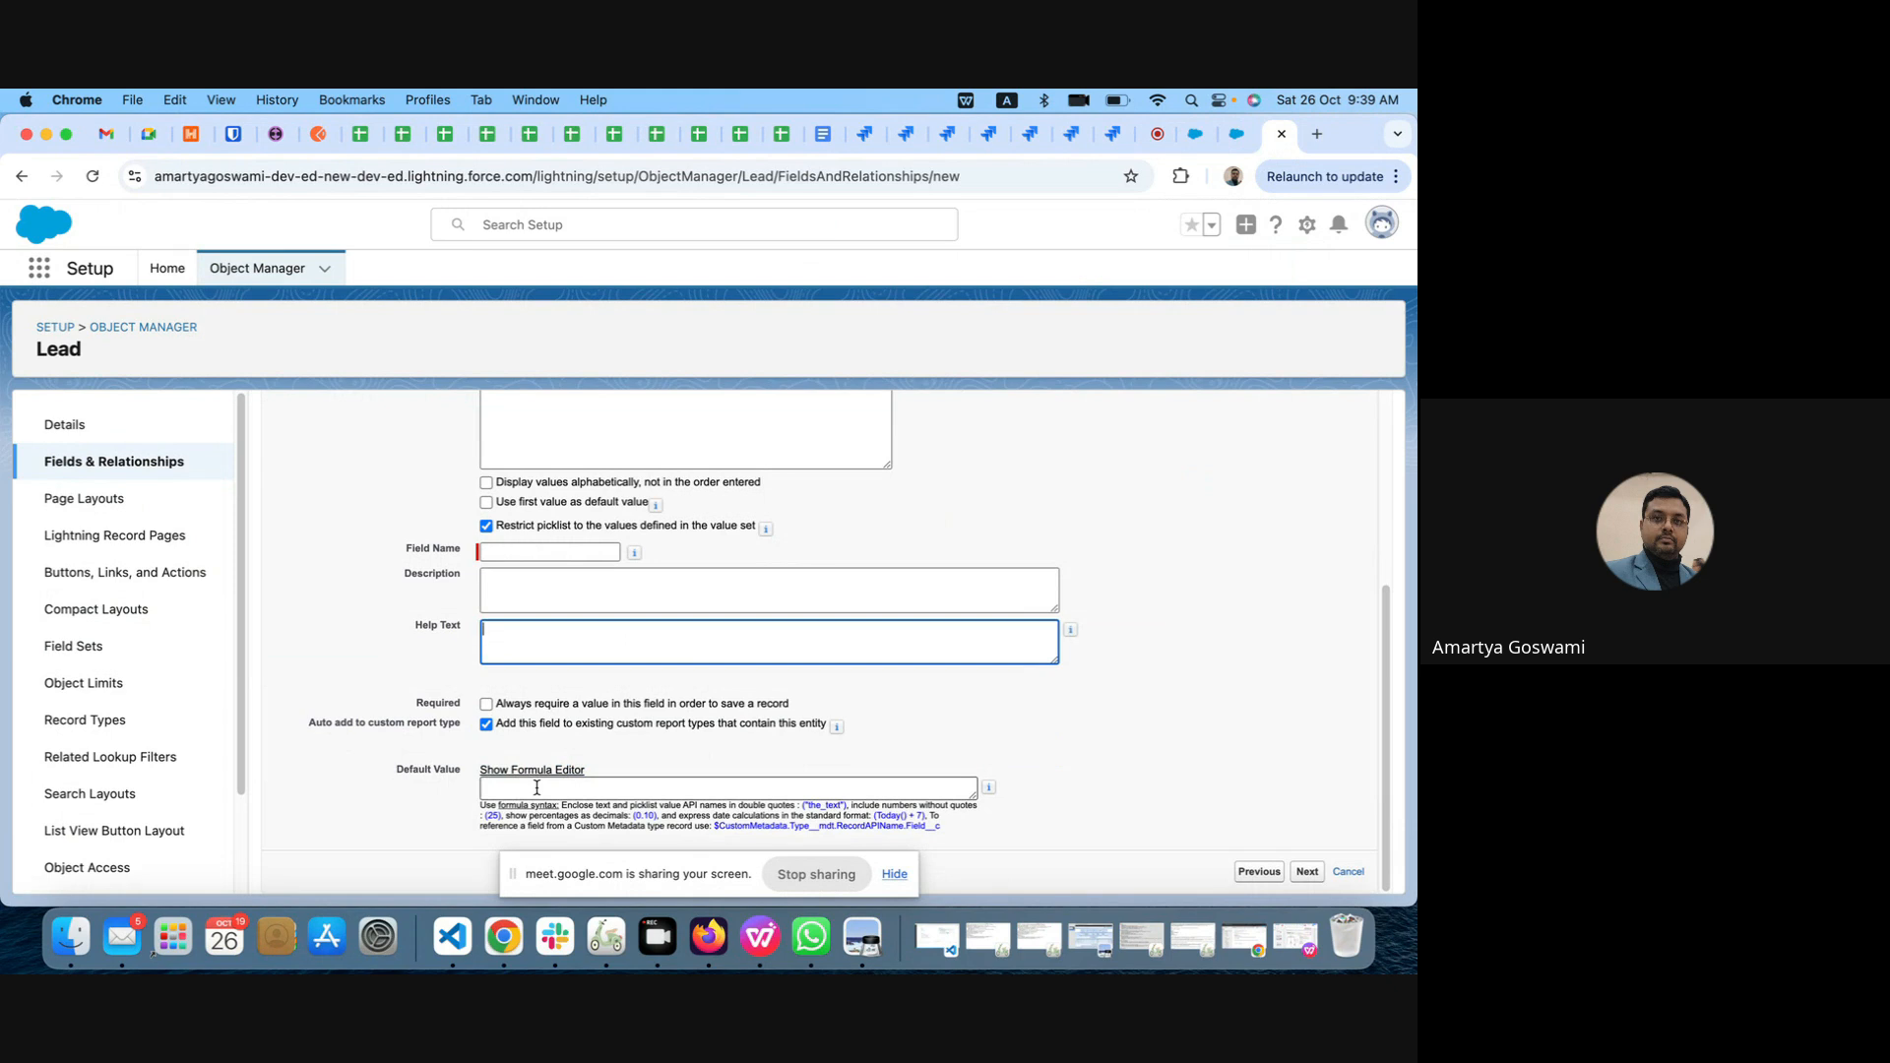
scroll(827, 532, "up", 3)
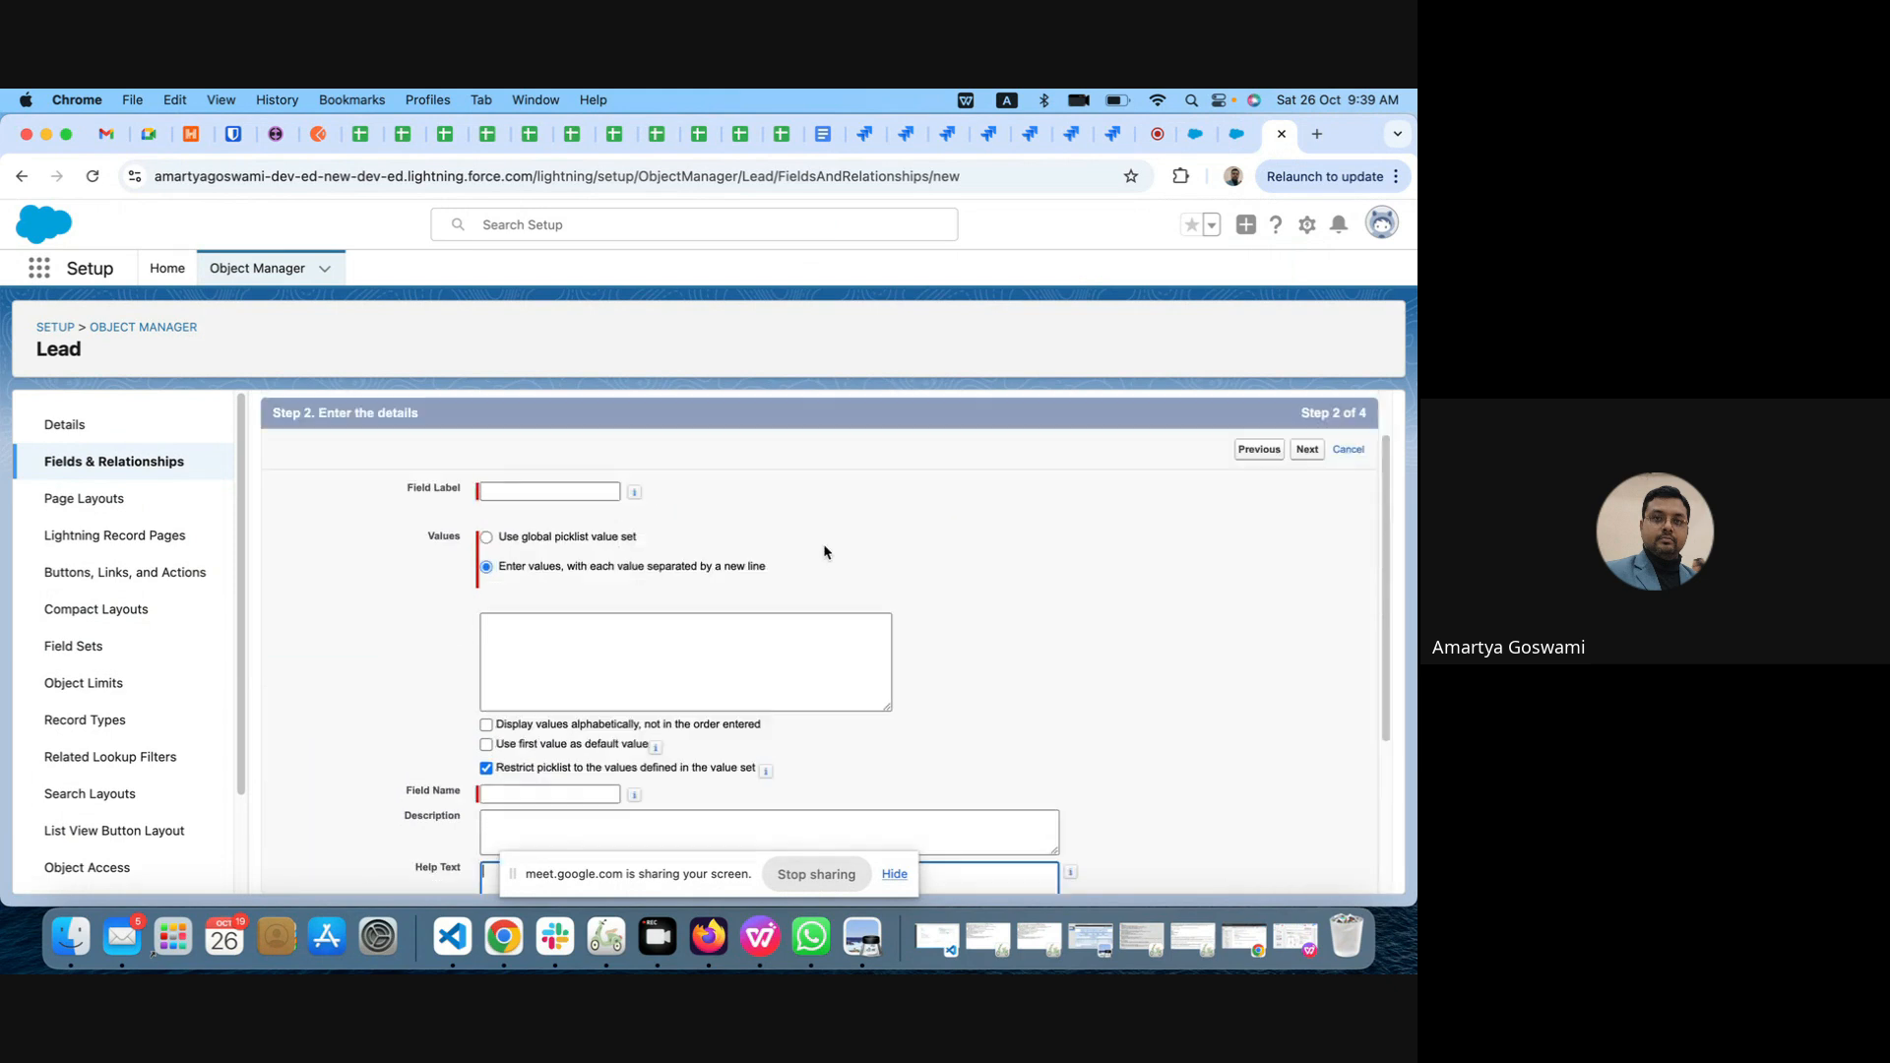
left_click(522, 558)
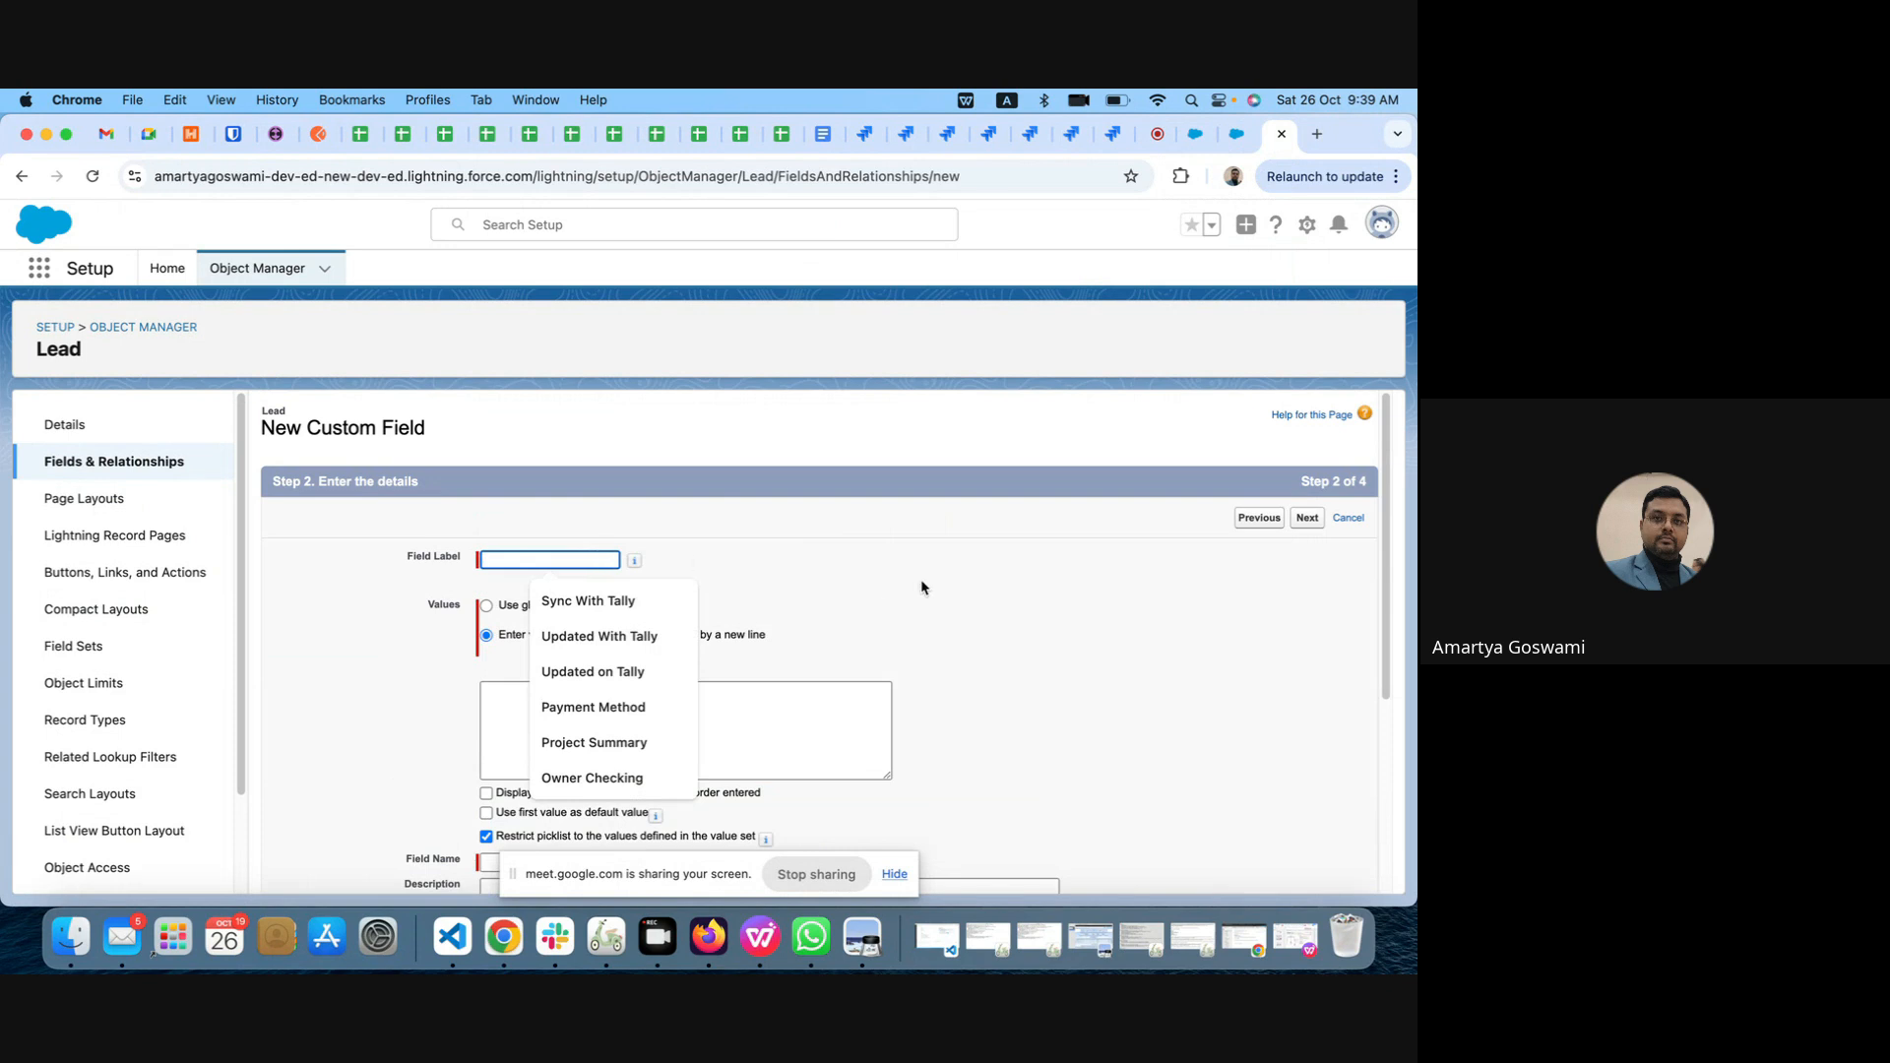
left_click(944, 587)
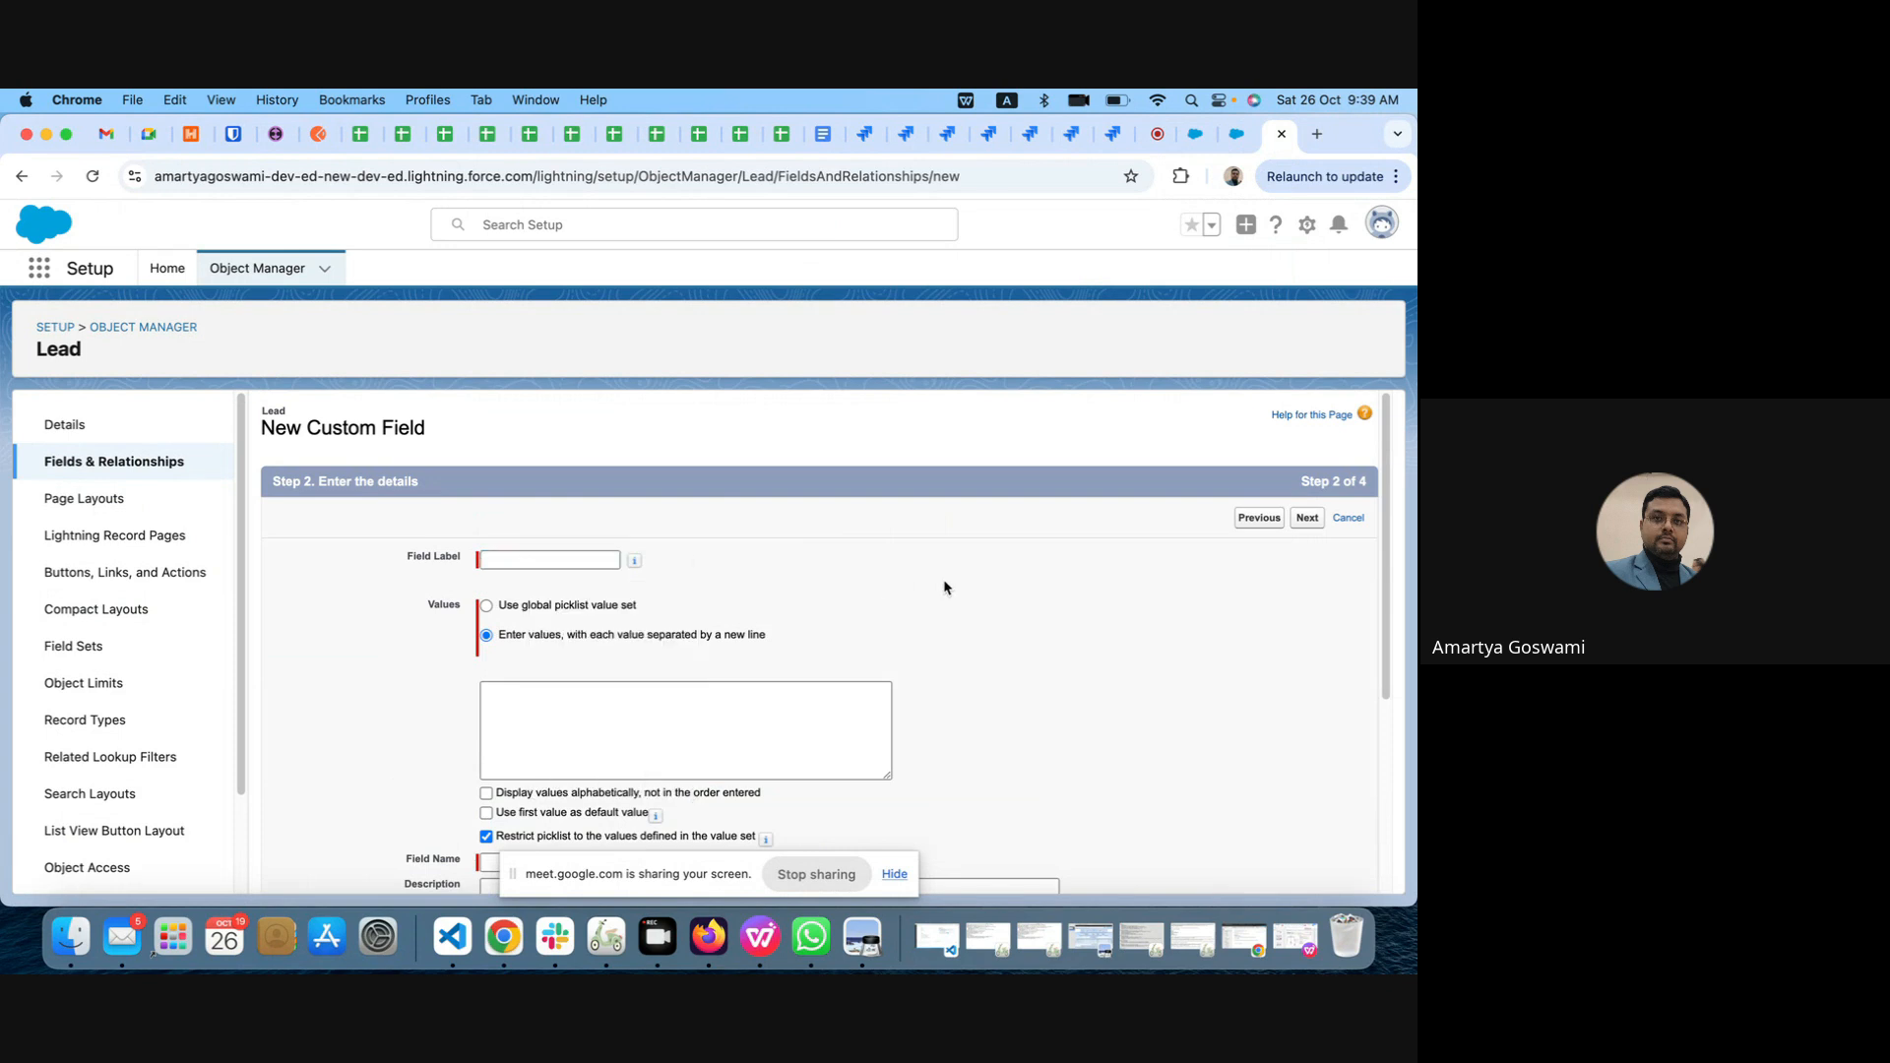
Step: Label the new picklist field Sync With Tally, enter g on two lines as its values, and try to continue
left_click(569, 557)
left_click(498, 709)
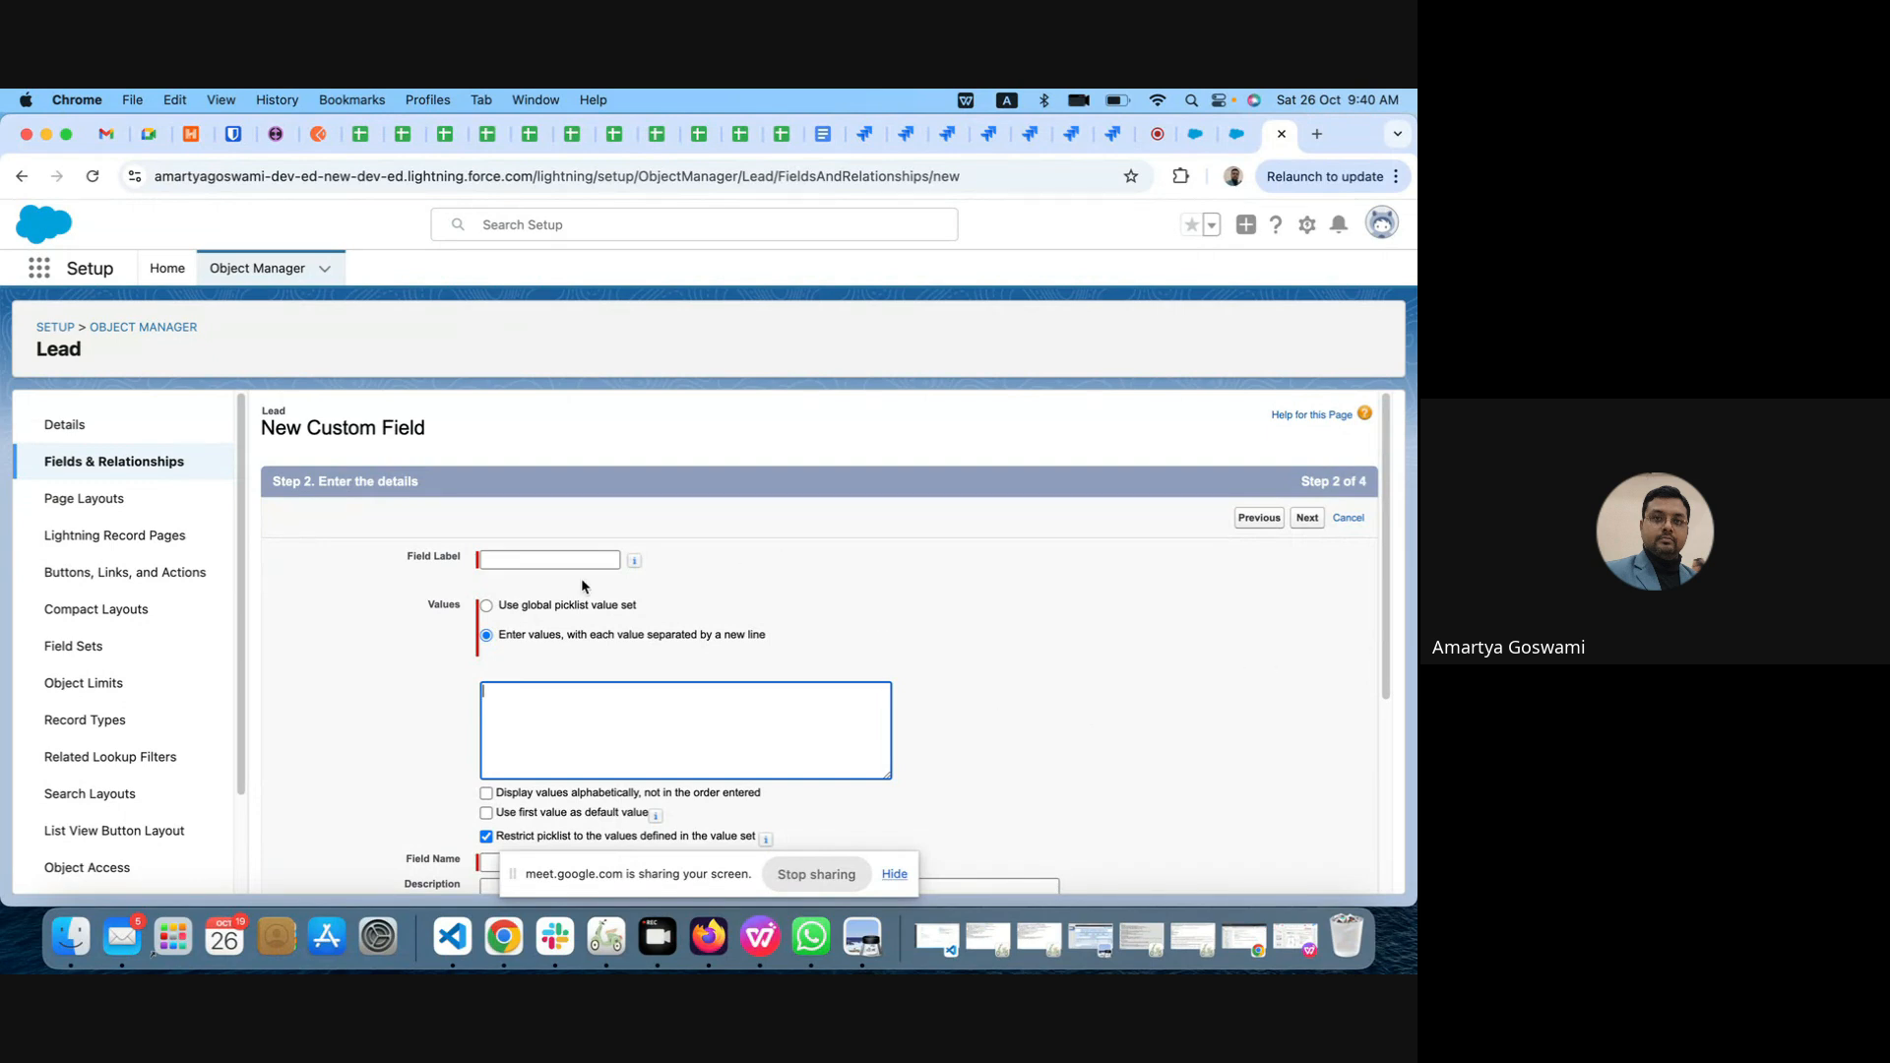
left_click(563, 558)
left_click(595, 602)
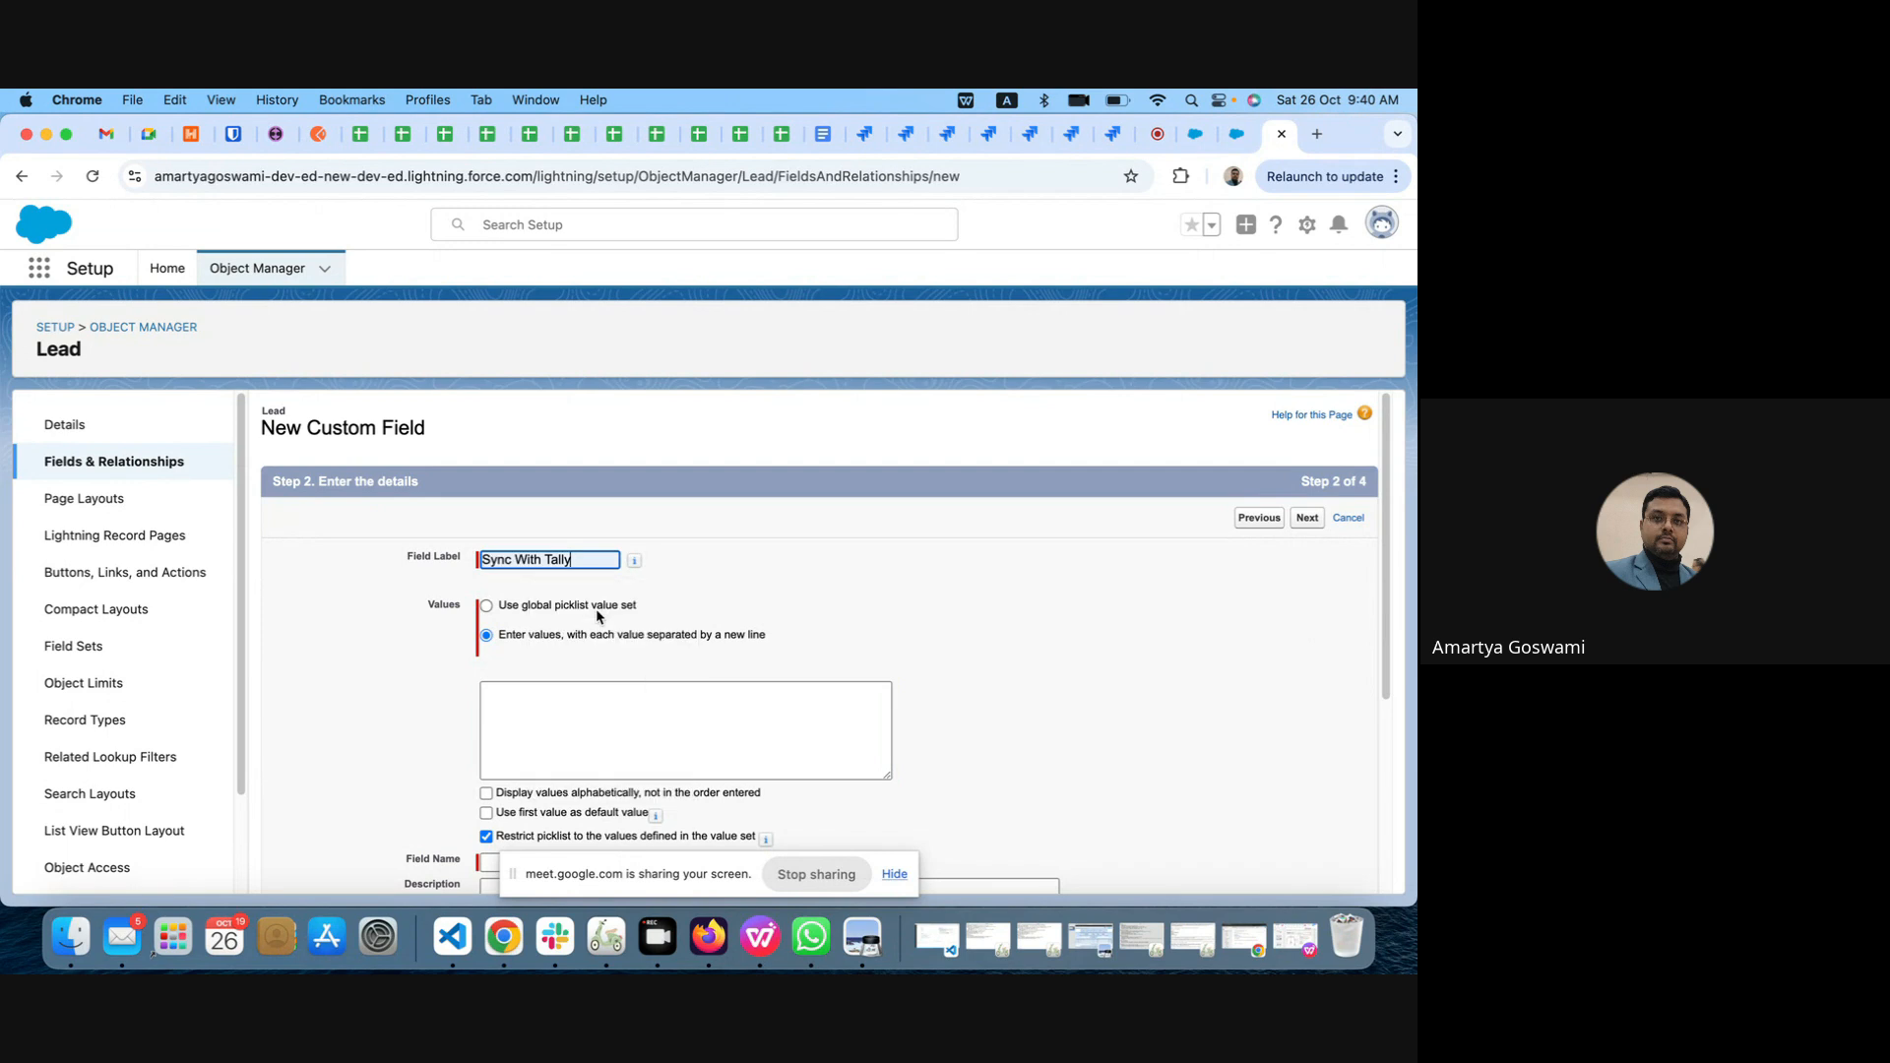
left_click(701, 725)
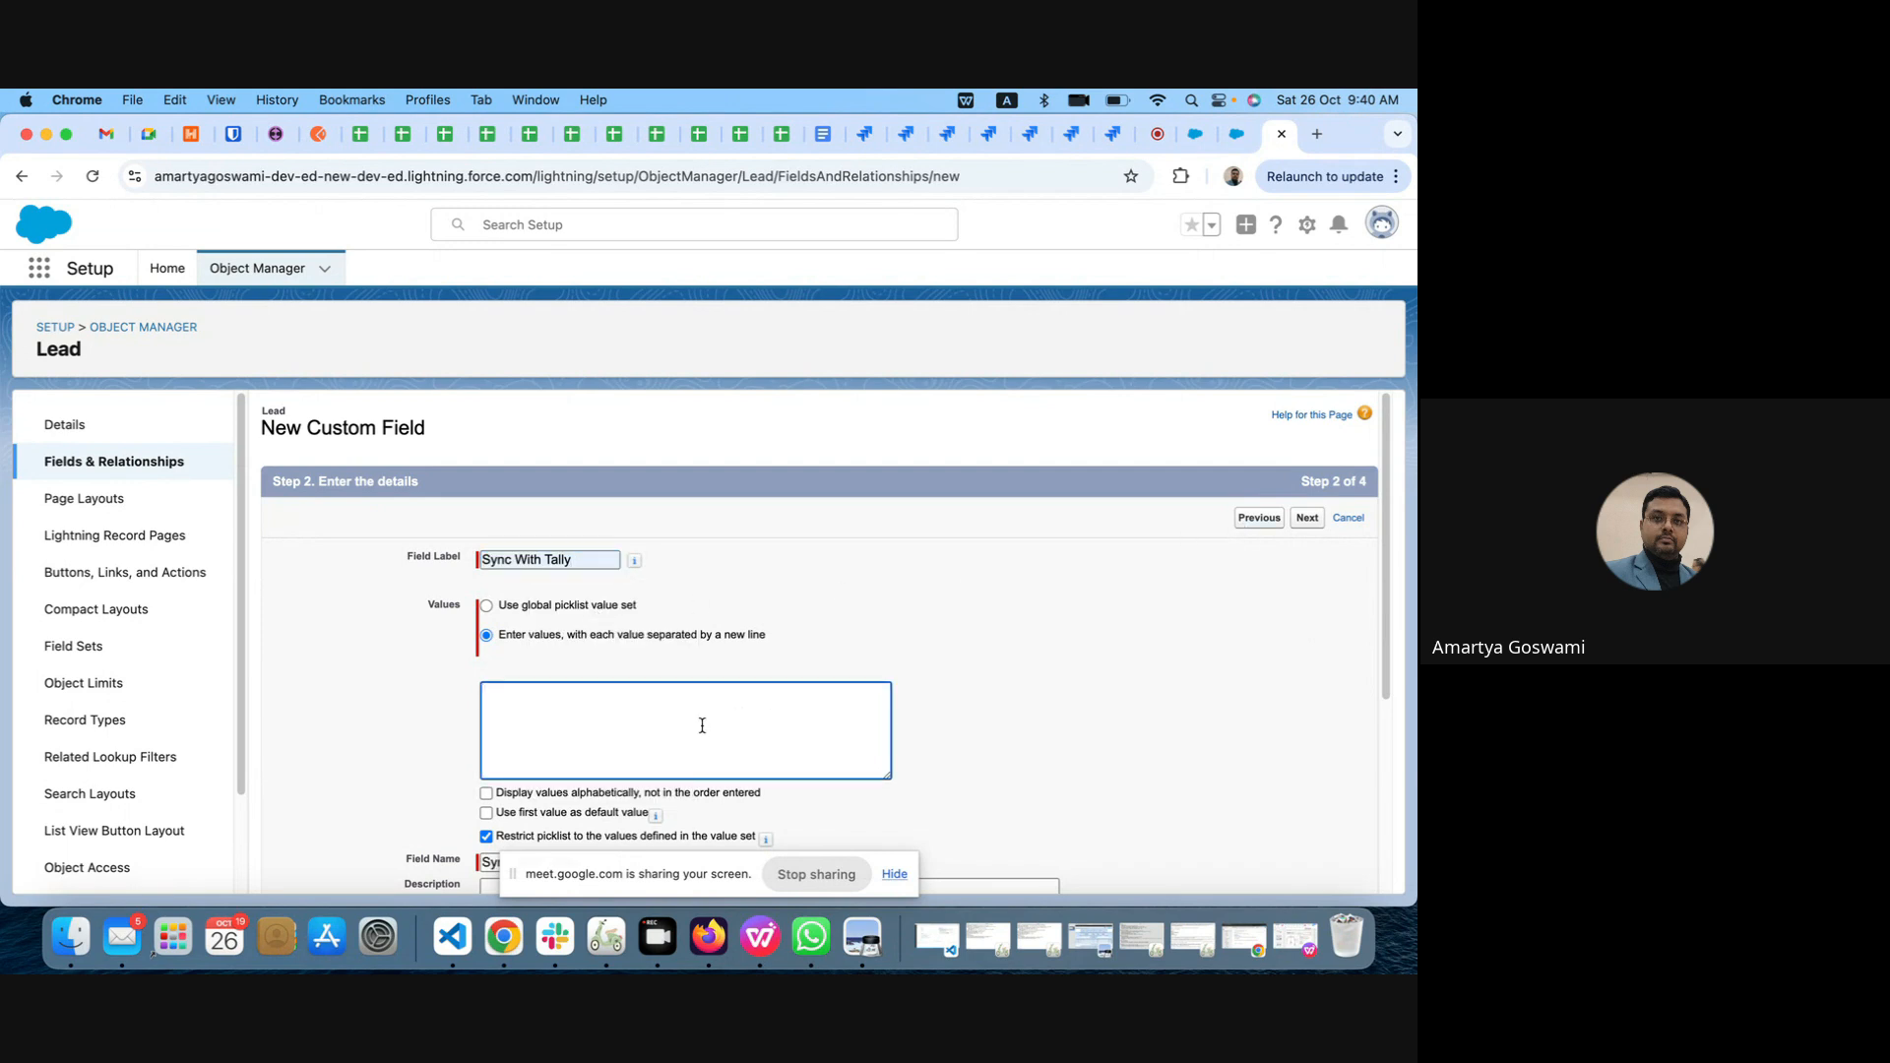
type("g")
left_click(1307, 519)
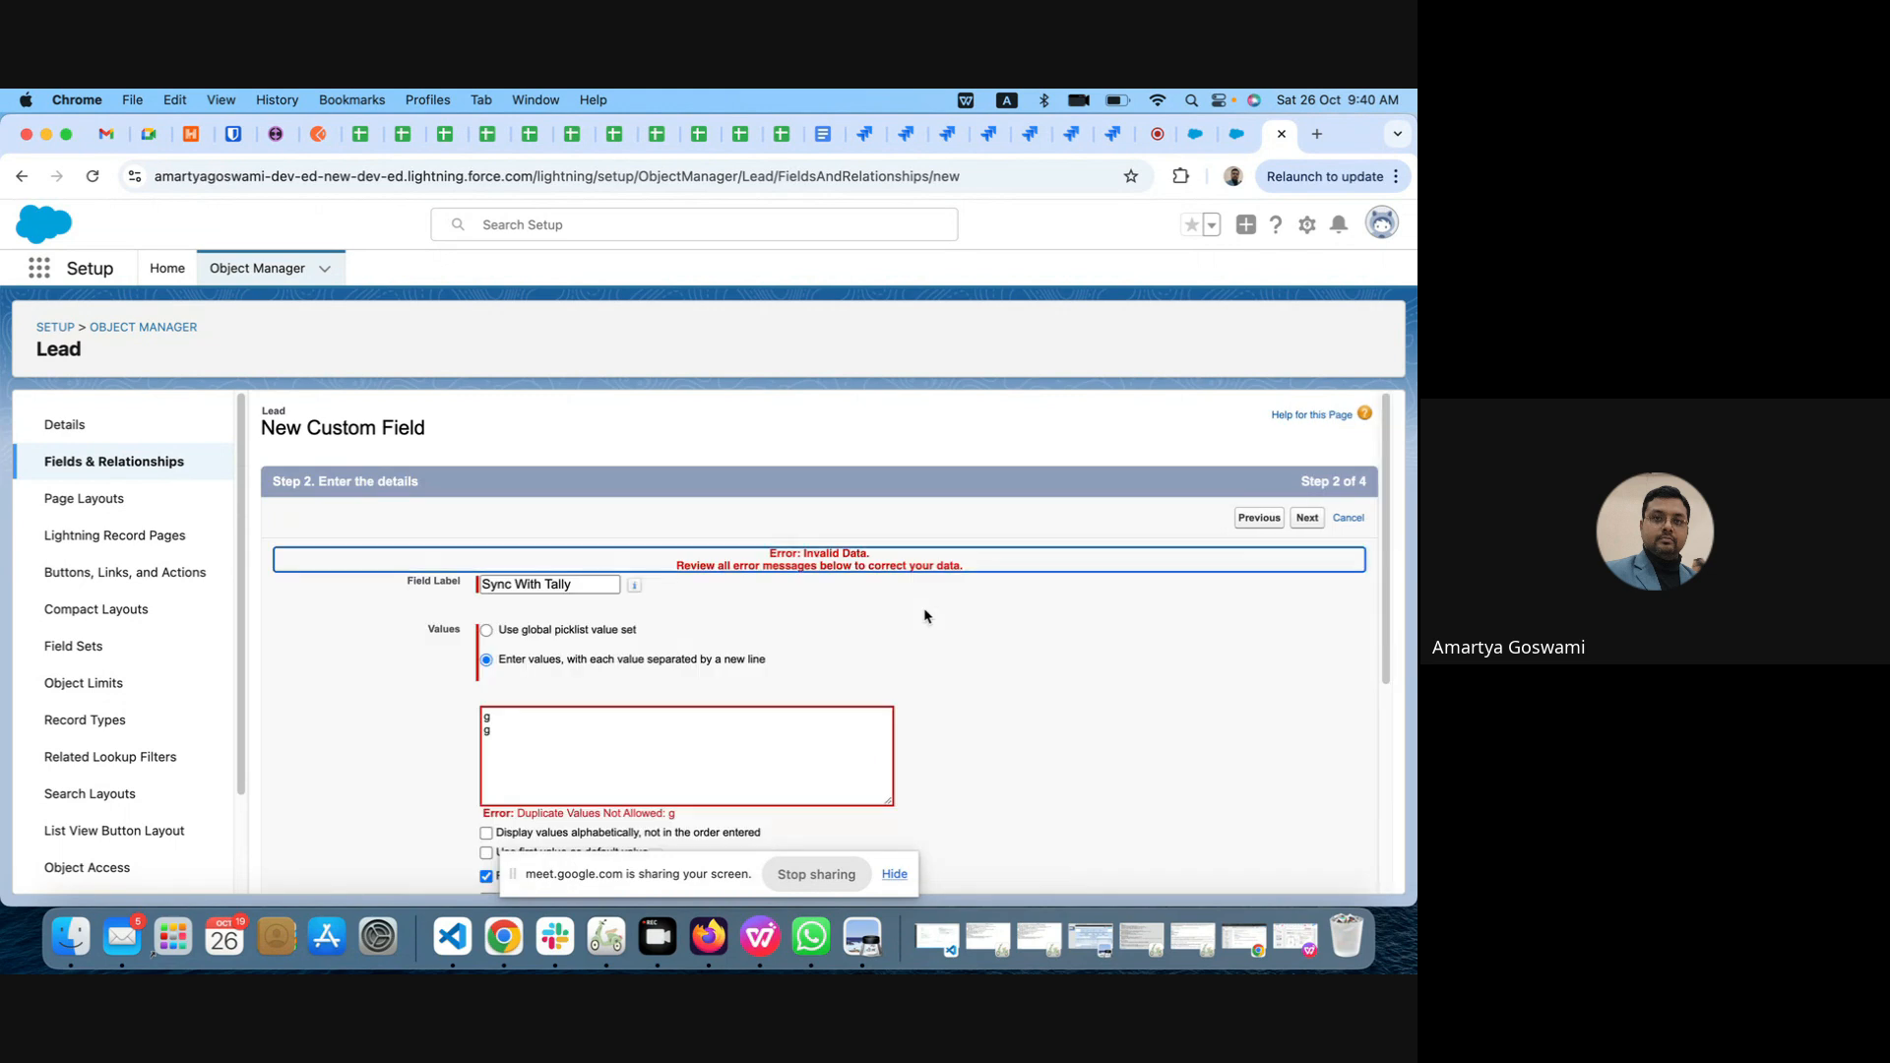
Step: Replace the second picklist value with p and proceed to the field-level security settings
left_click(522, 715)
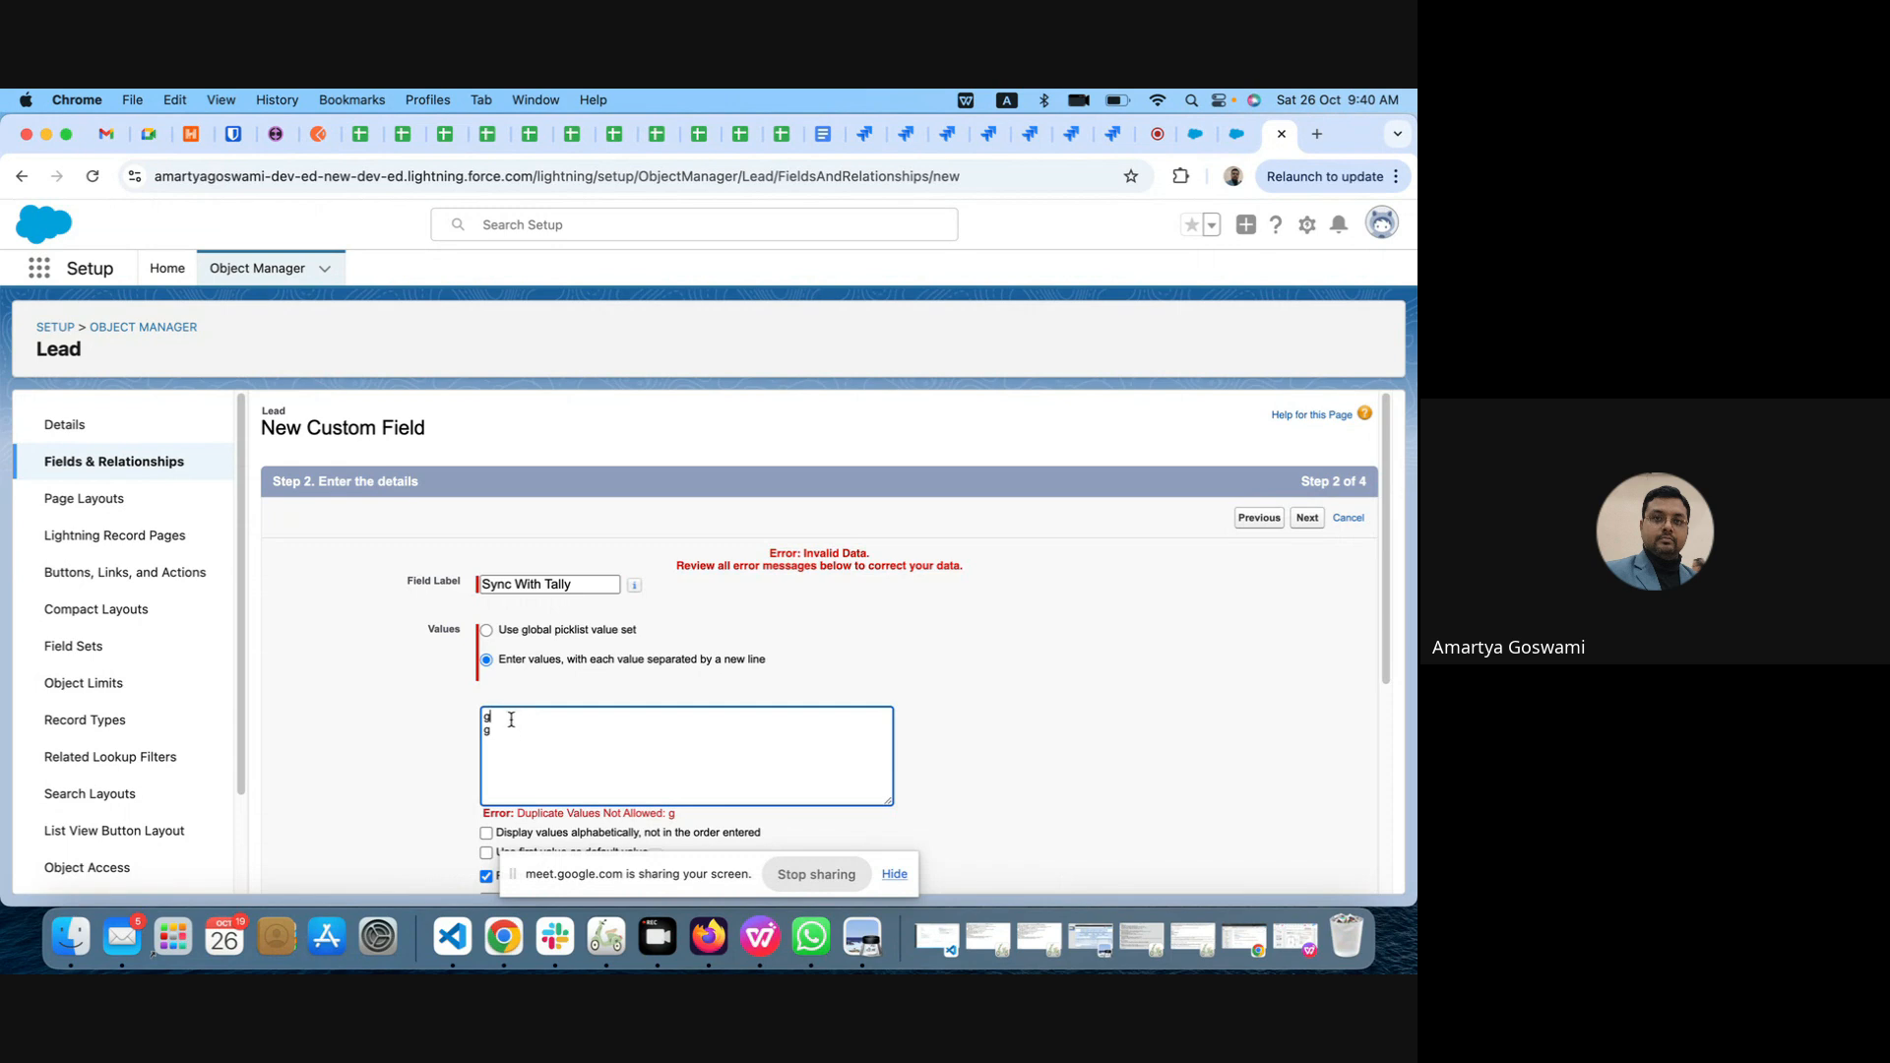
left_click(497, 729)
key("BackSpace")
type("p")
left_click(1305, 514)
left_click(1307, 522)
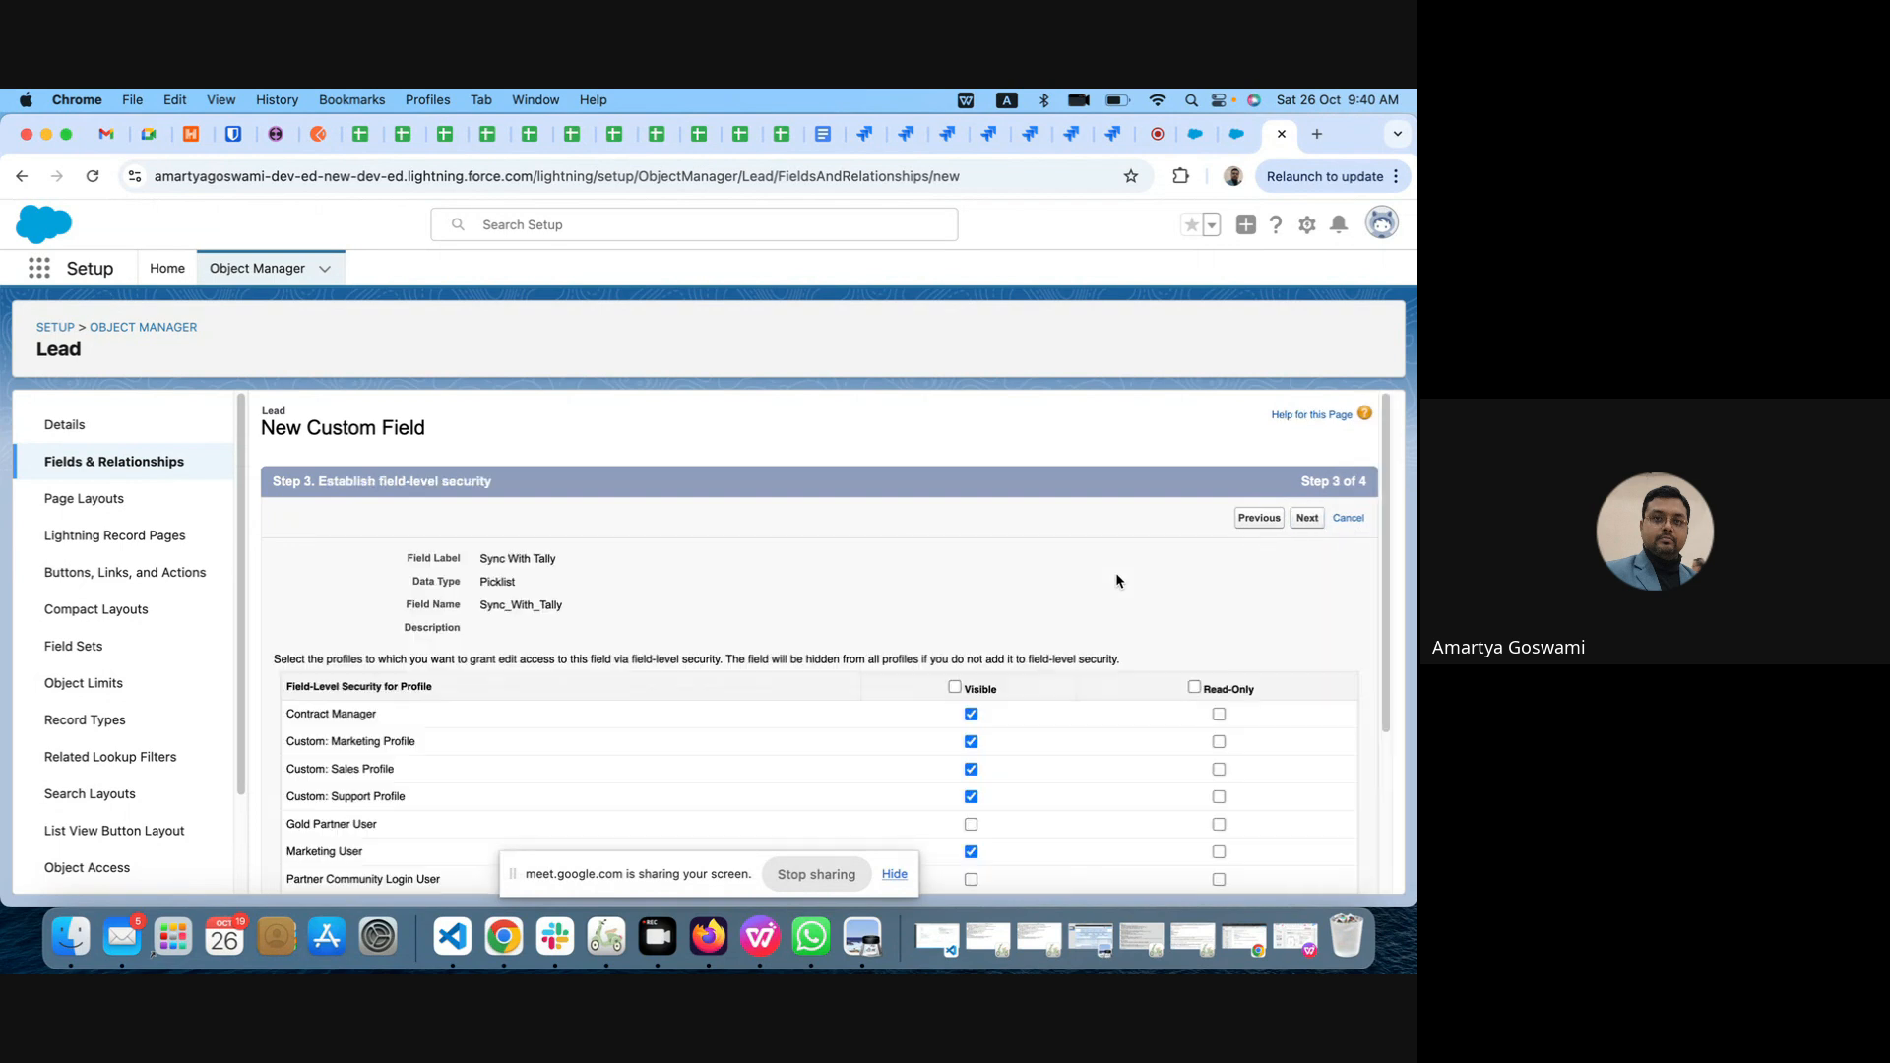
Step: Review the field-level security, make the field visible to all profiles, and proceed to the page layout assignment
scroll(1116, 581, "down", 3)
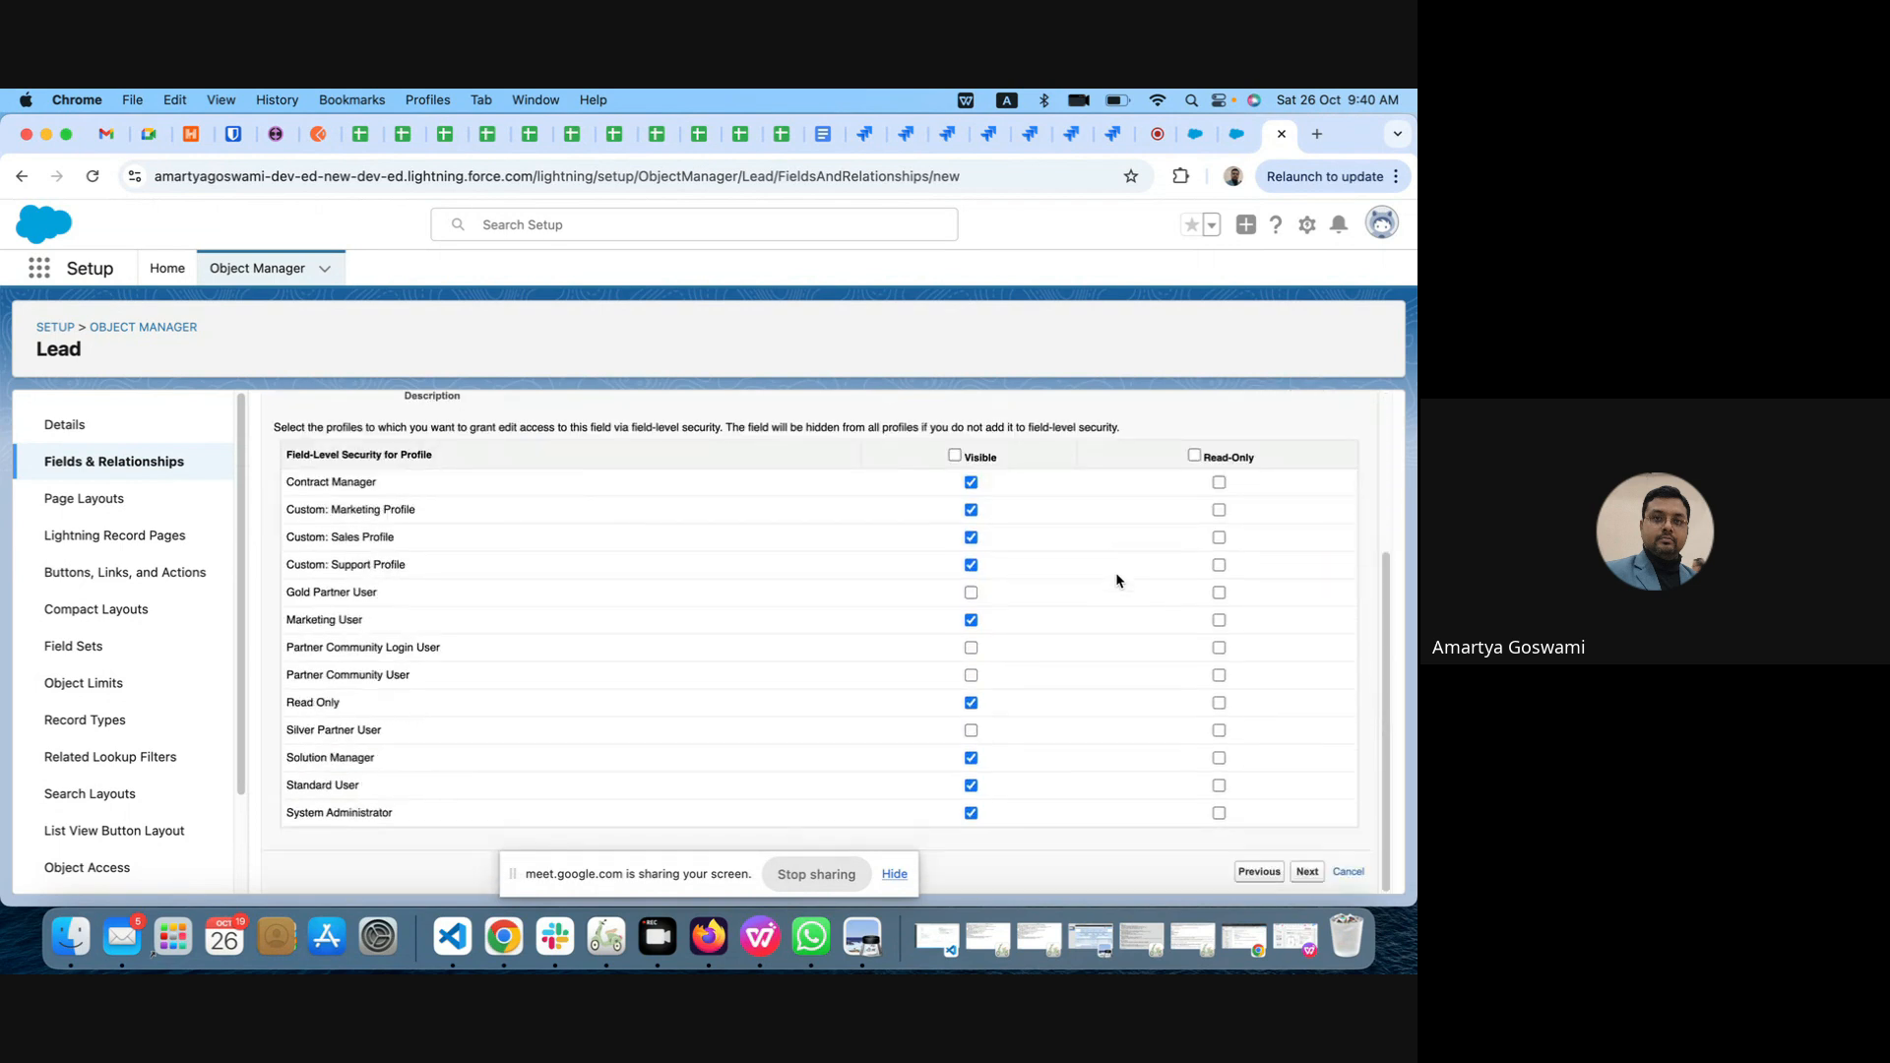
scroll(1116, 581, "up", 3)
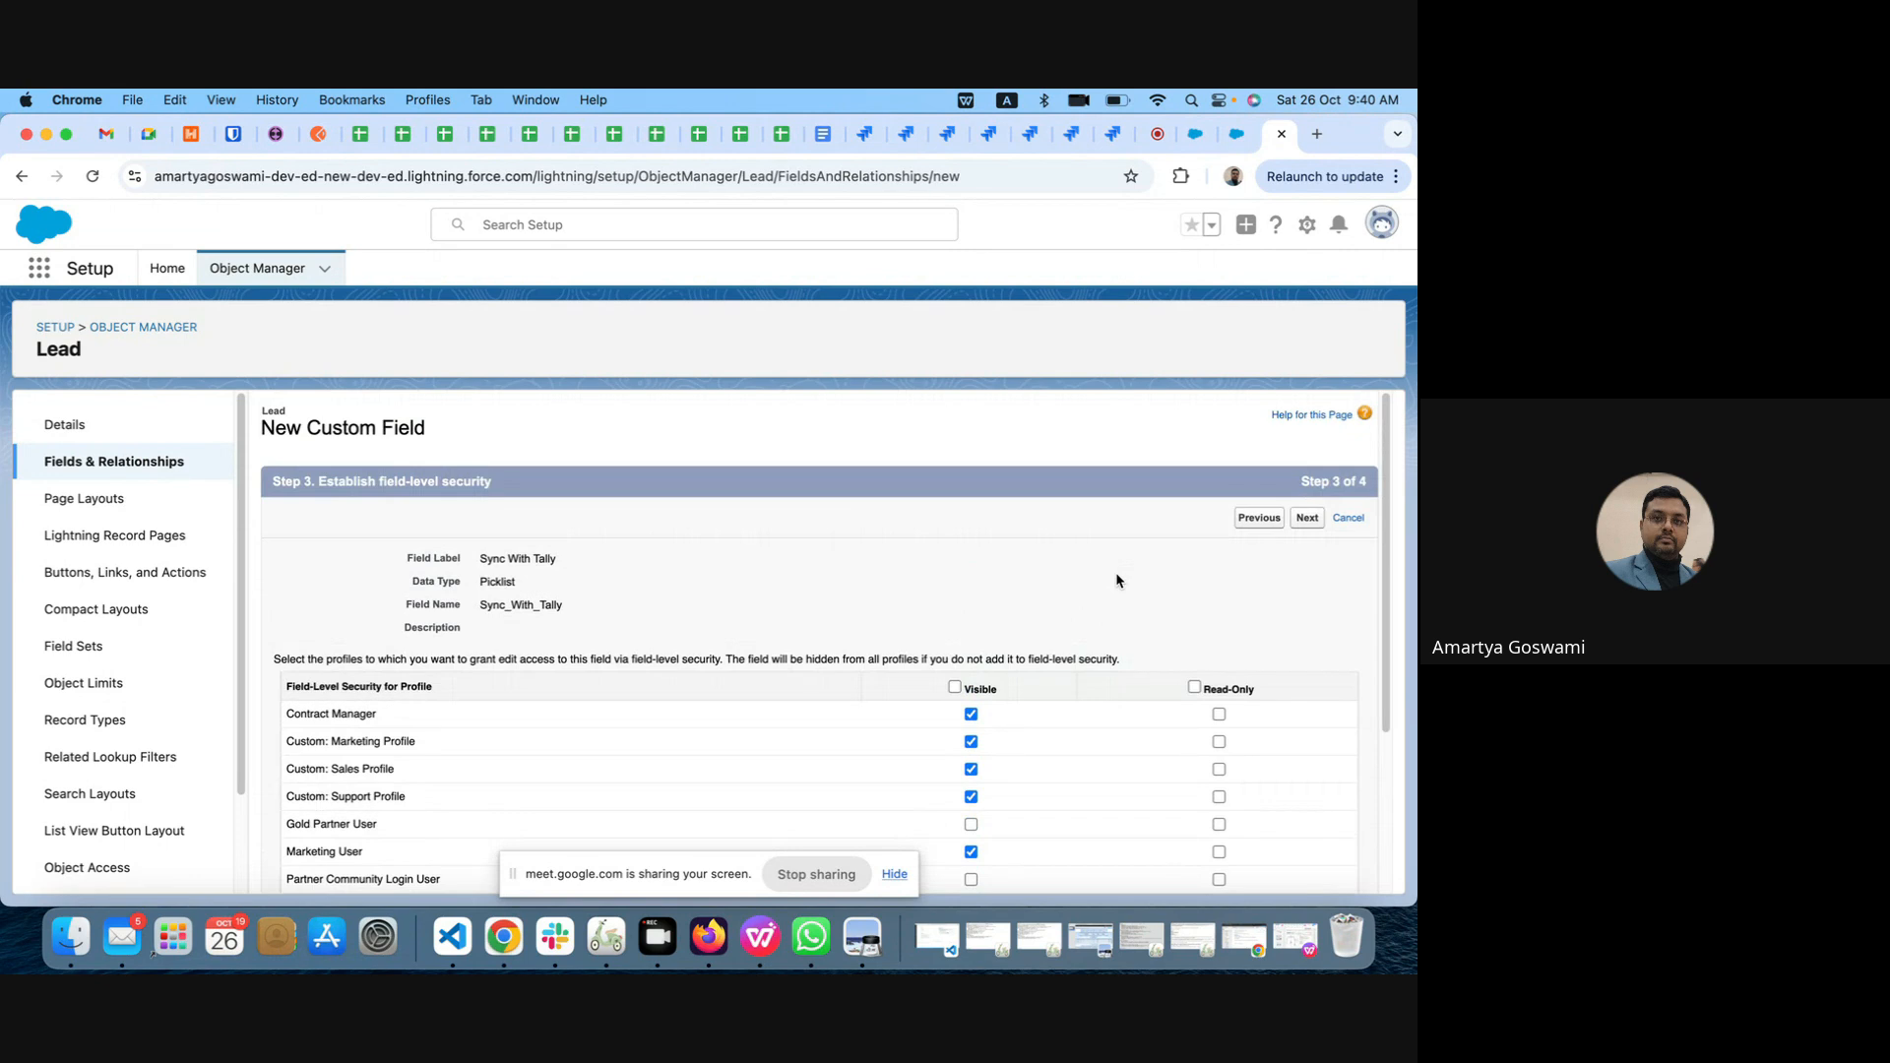
scroll(1117, 581, "down", 3)
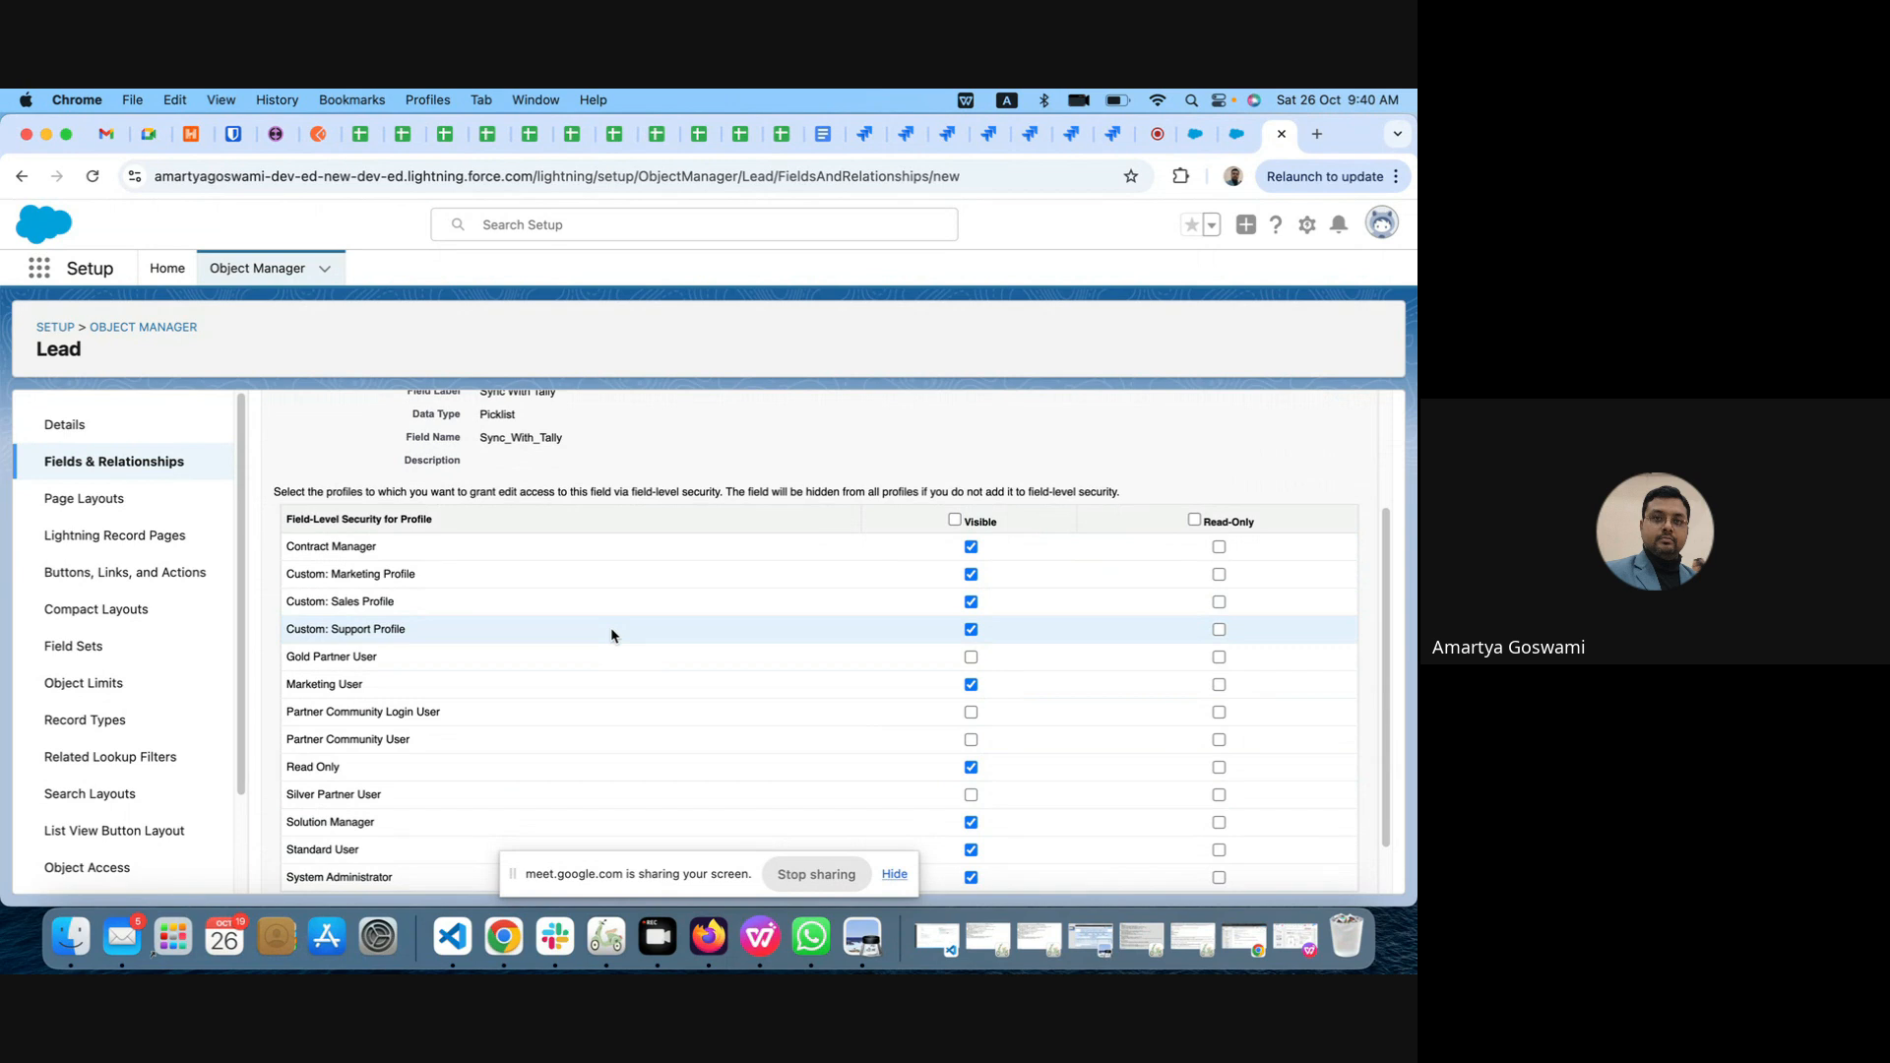
scroll(411, 756, "down", 2)
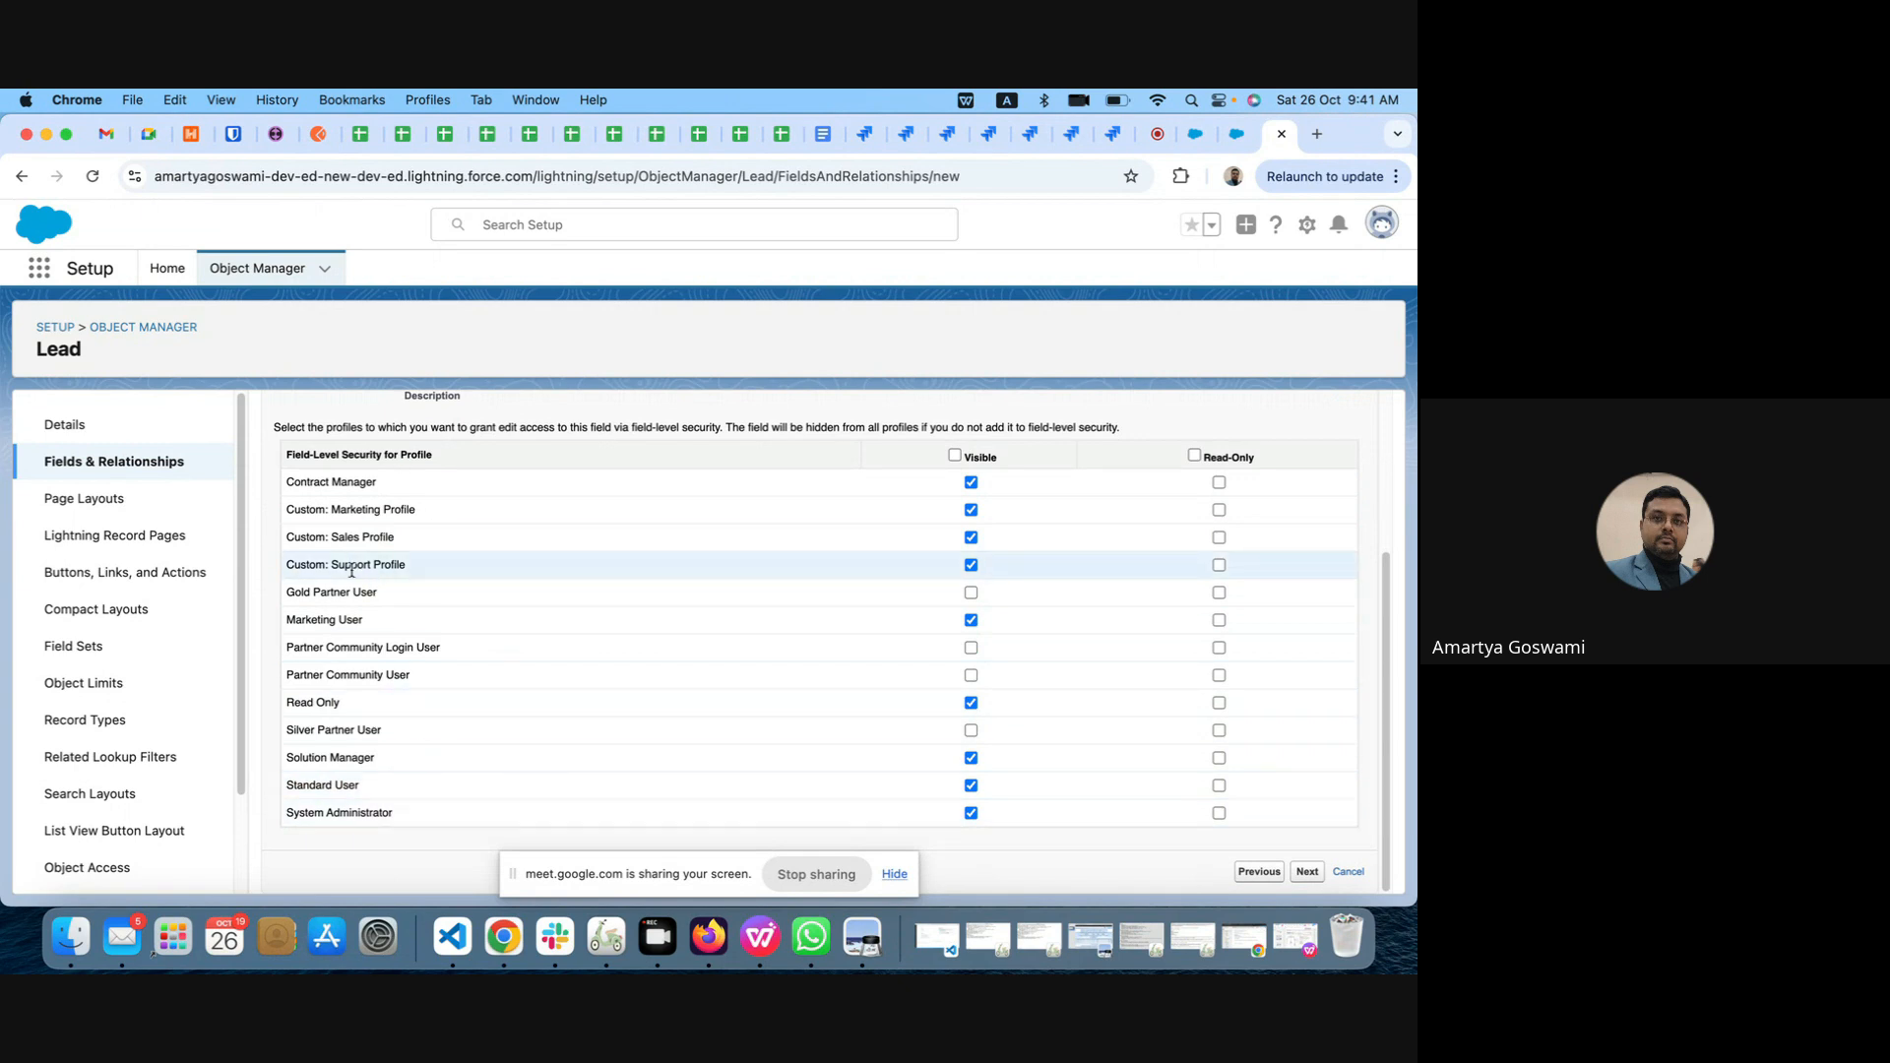
scroll(689, 551, "up", 2)
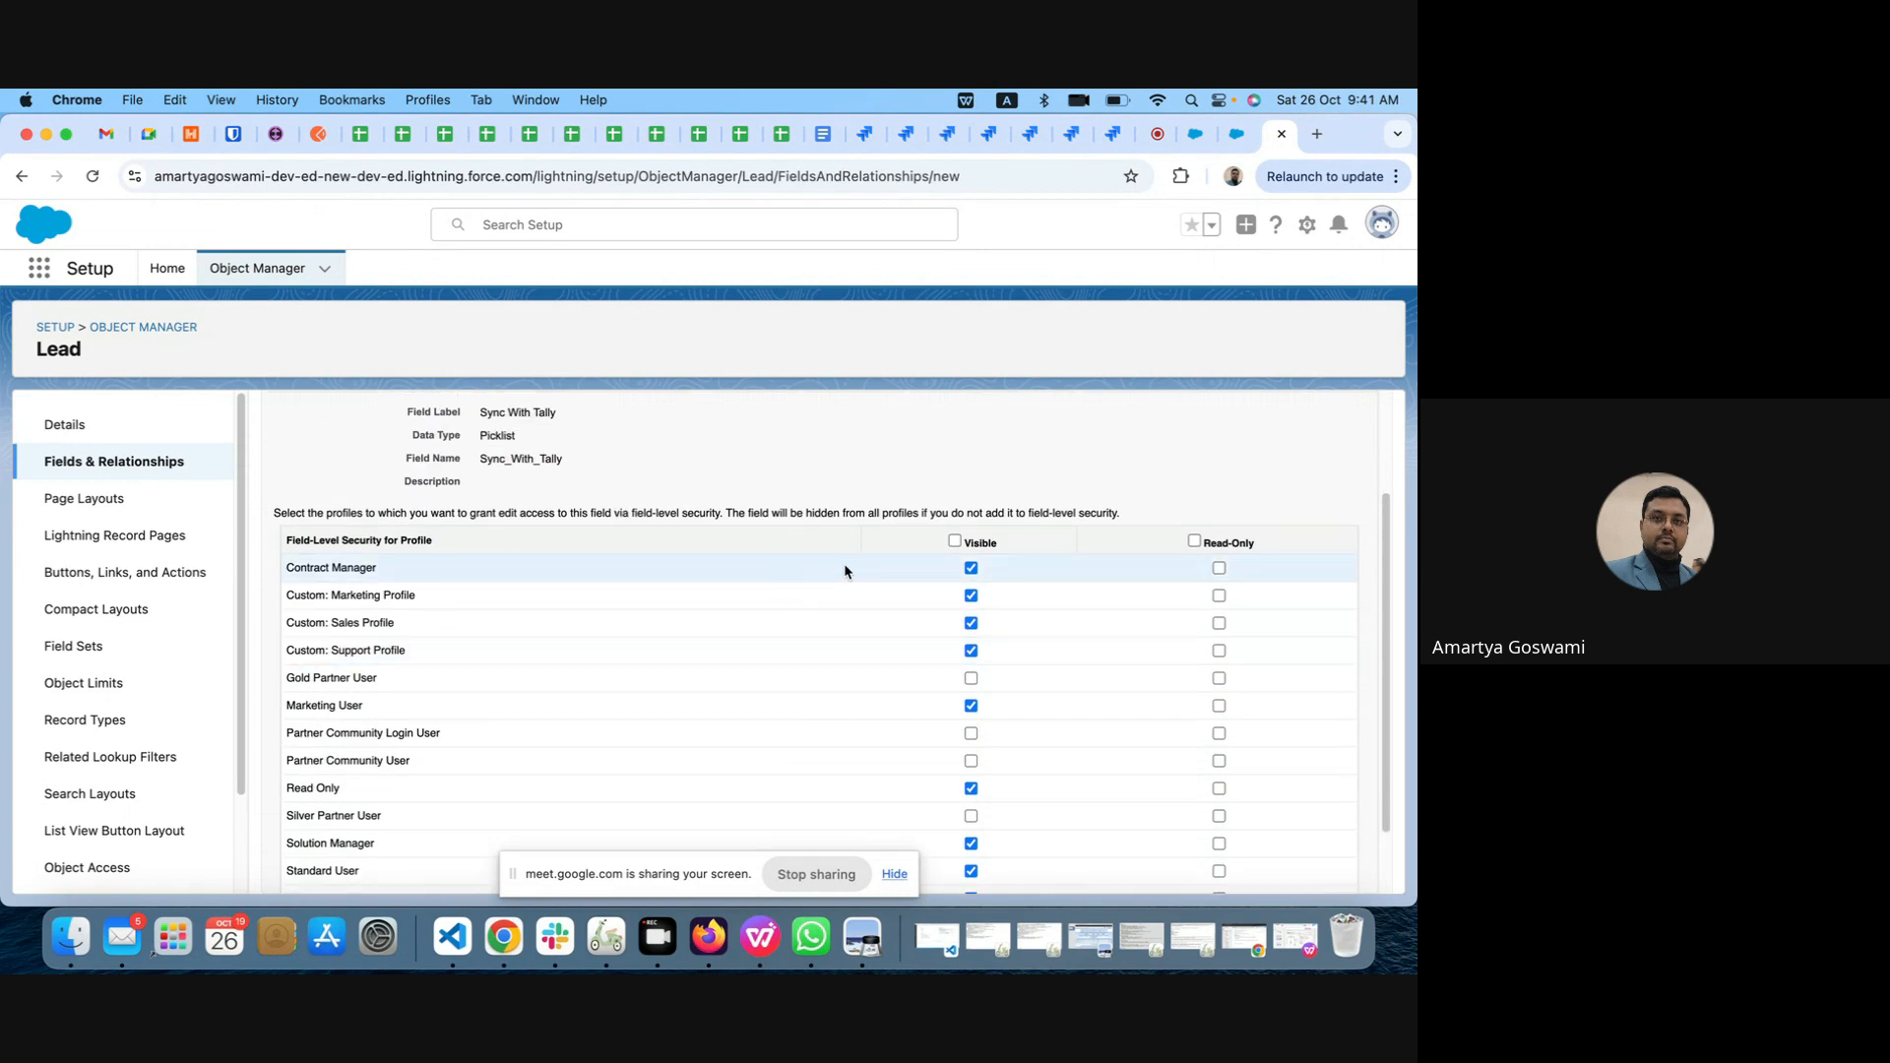
left_click(955, 540)
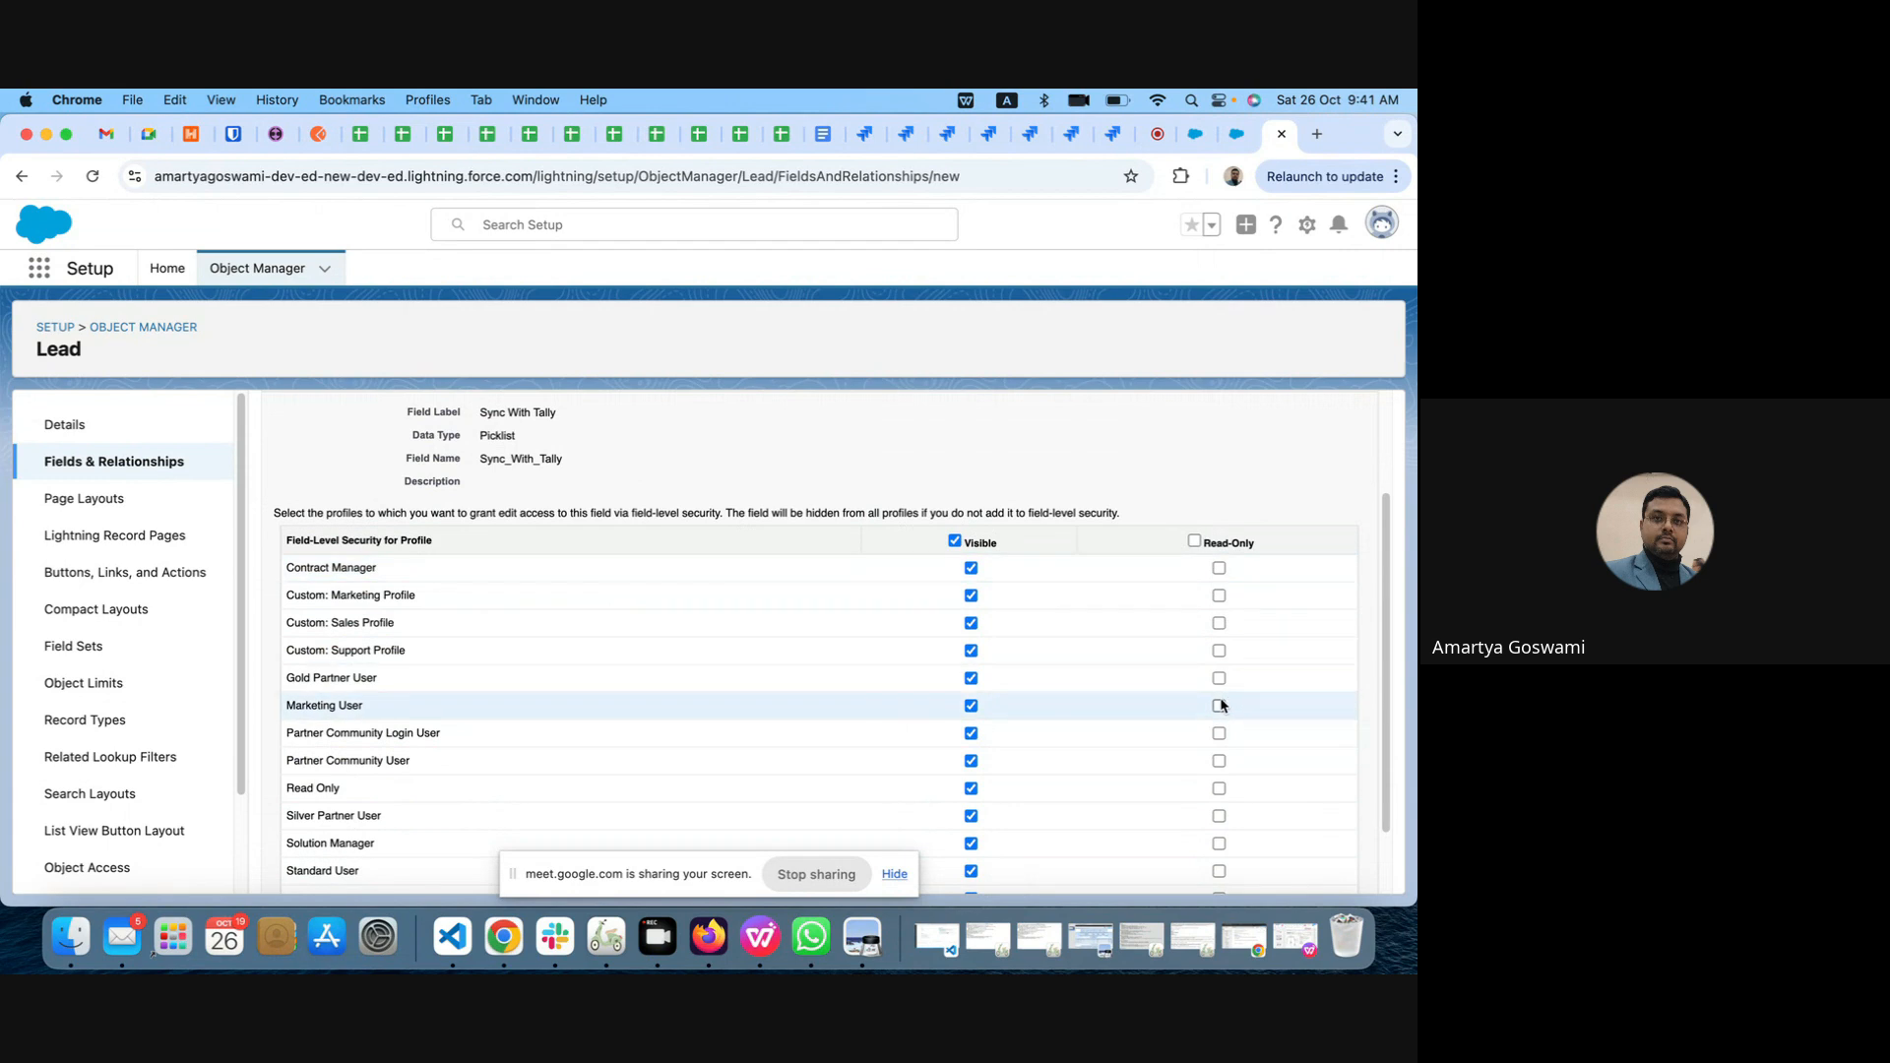
scroll(1221, 705, "up", 3)
left_click(1306, 520)
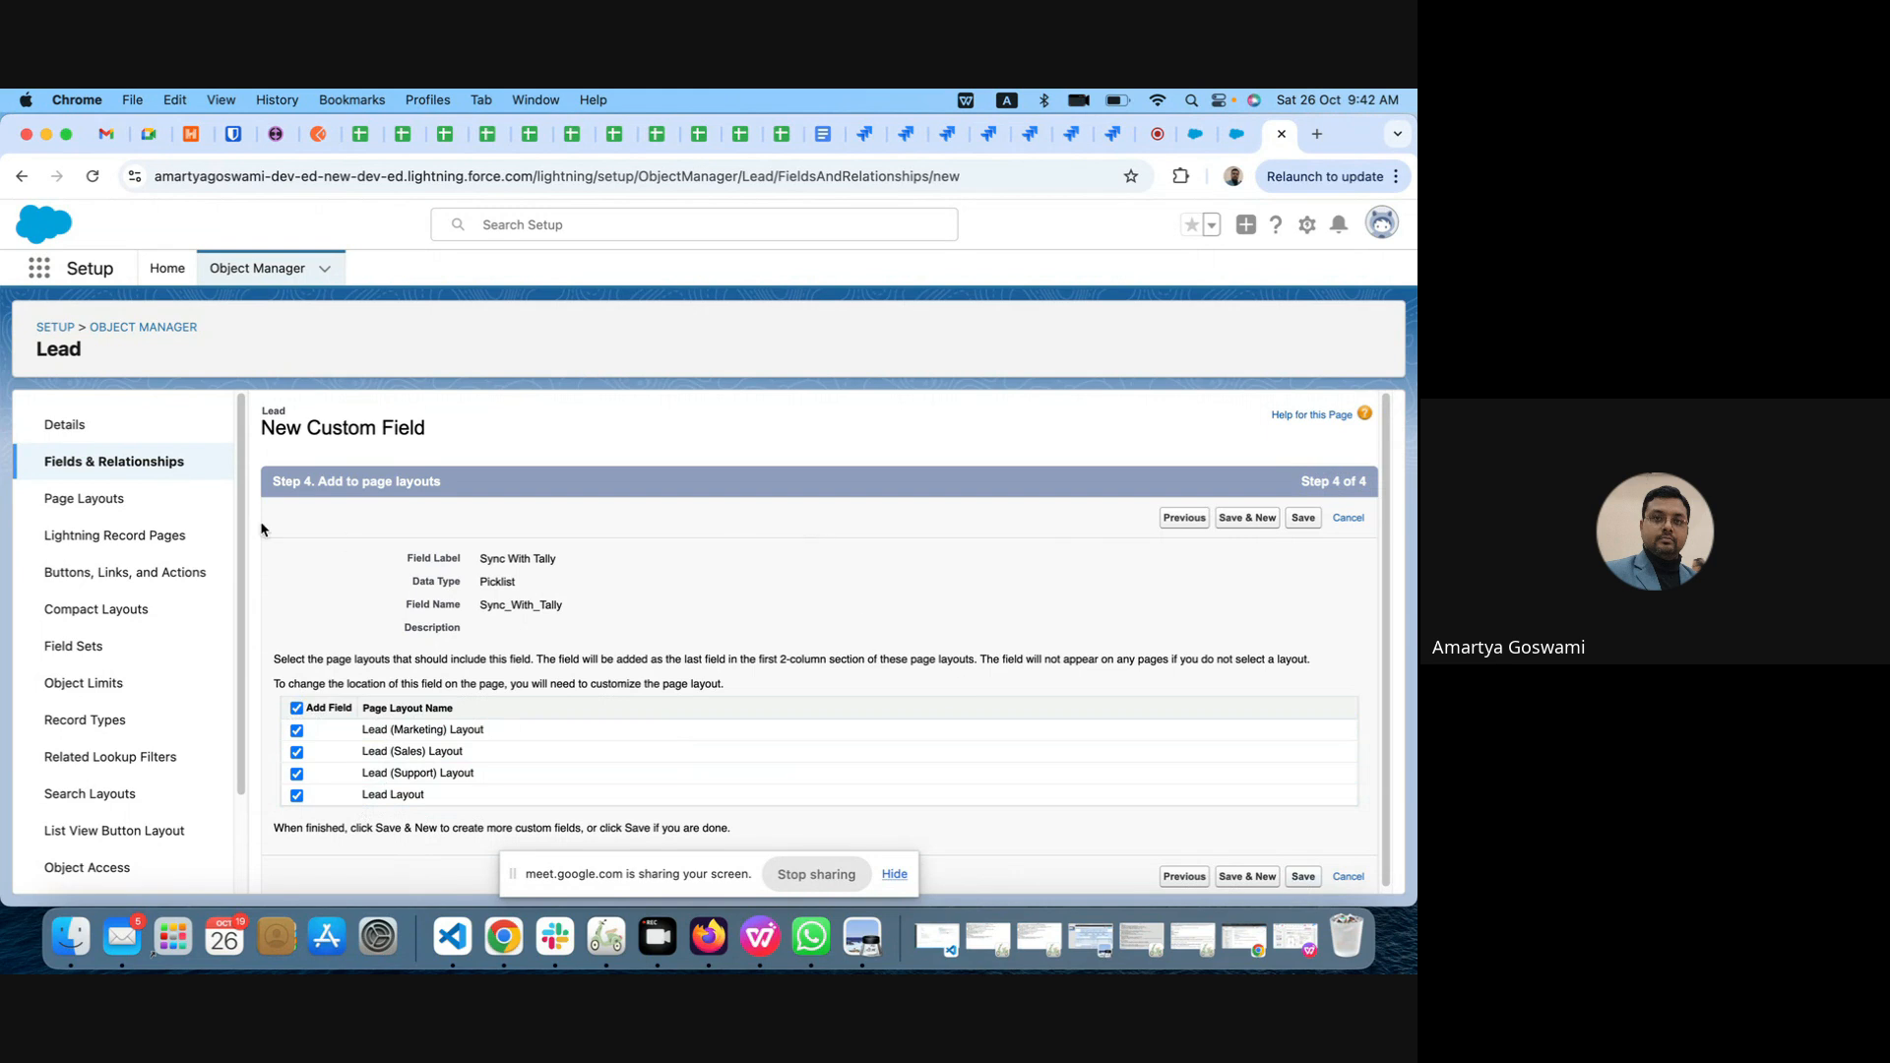
Step: Leave the field wizard without saving to view the Lead Layout page layout, and stop sharing the screen
left_click(67, 502)
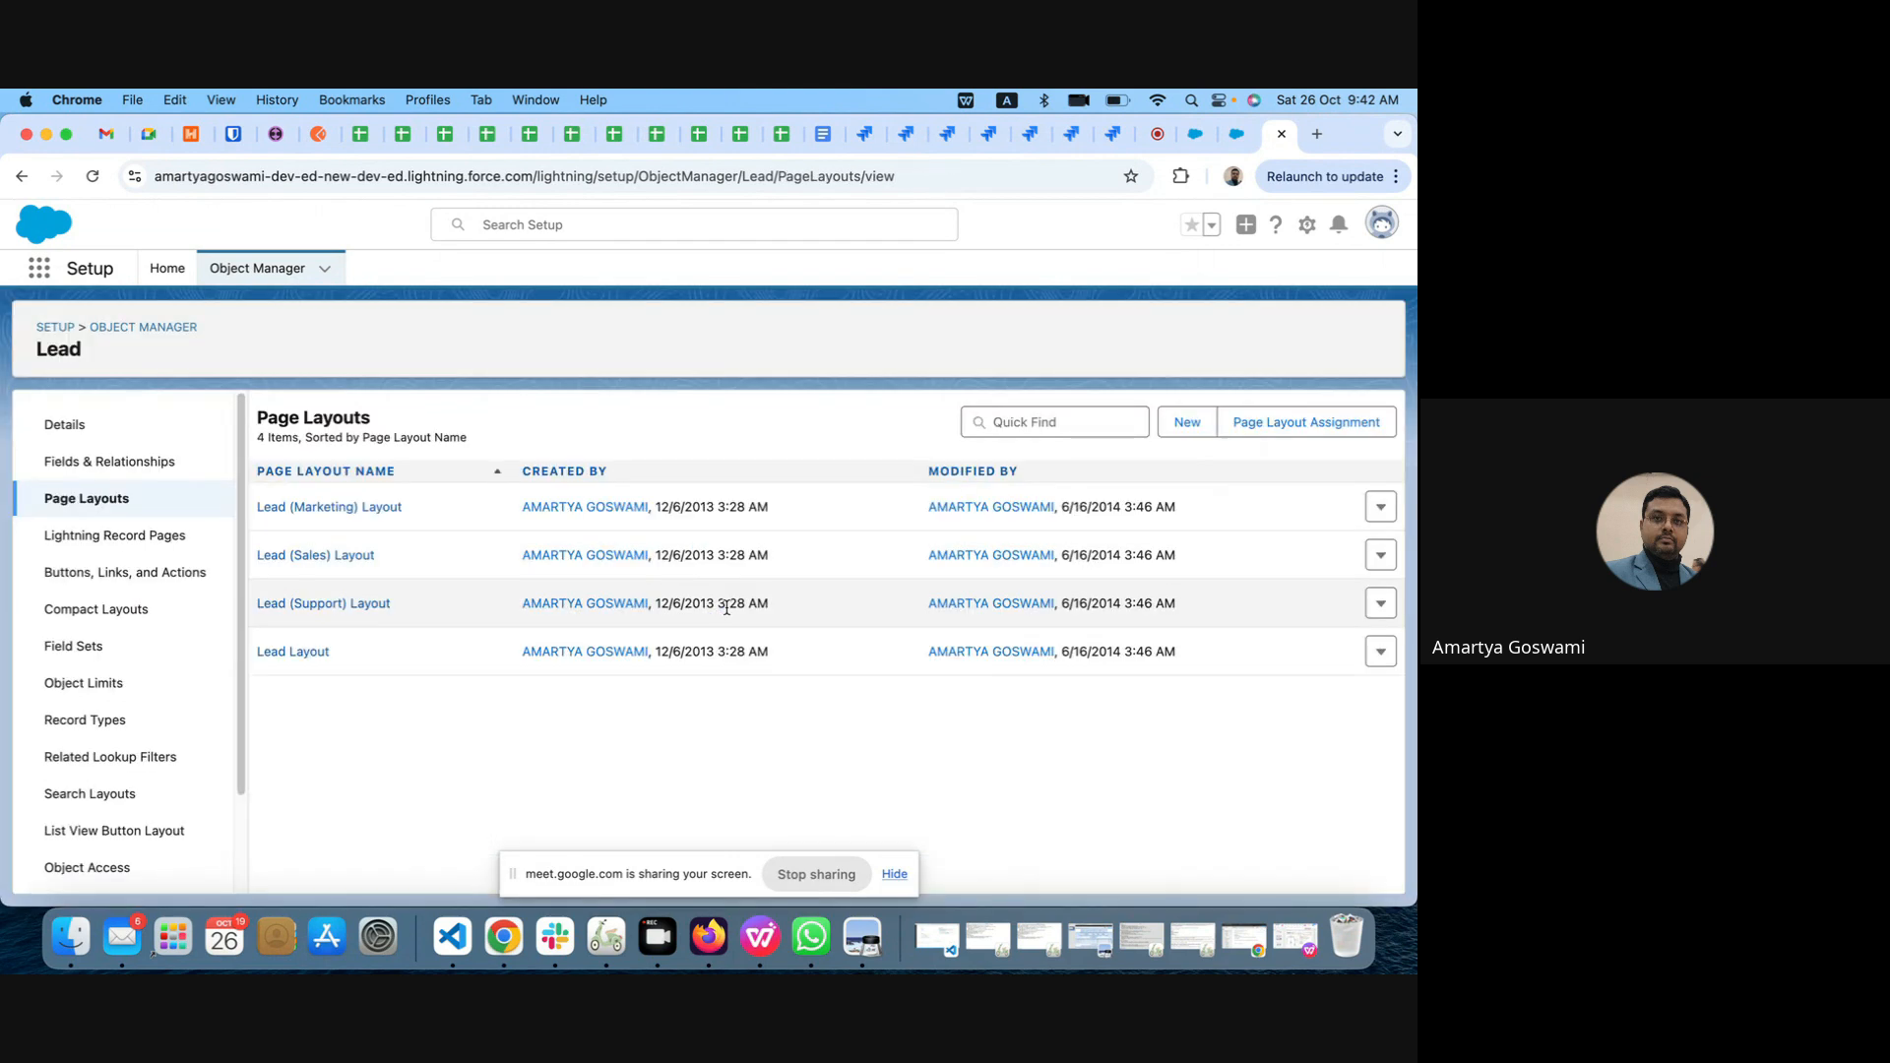
left_click(295, 651)
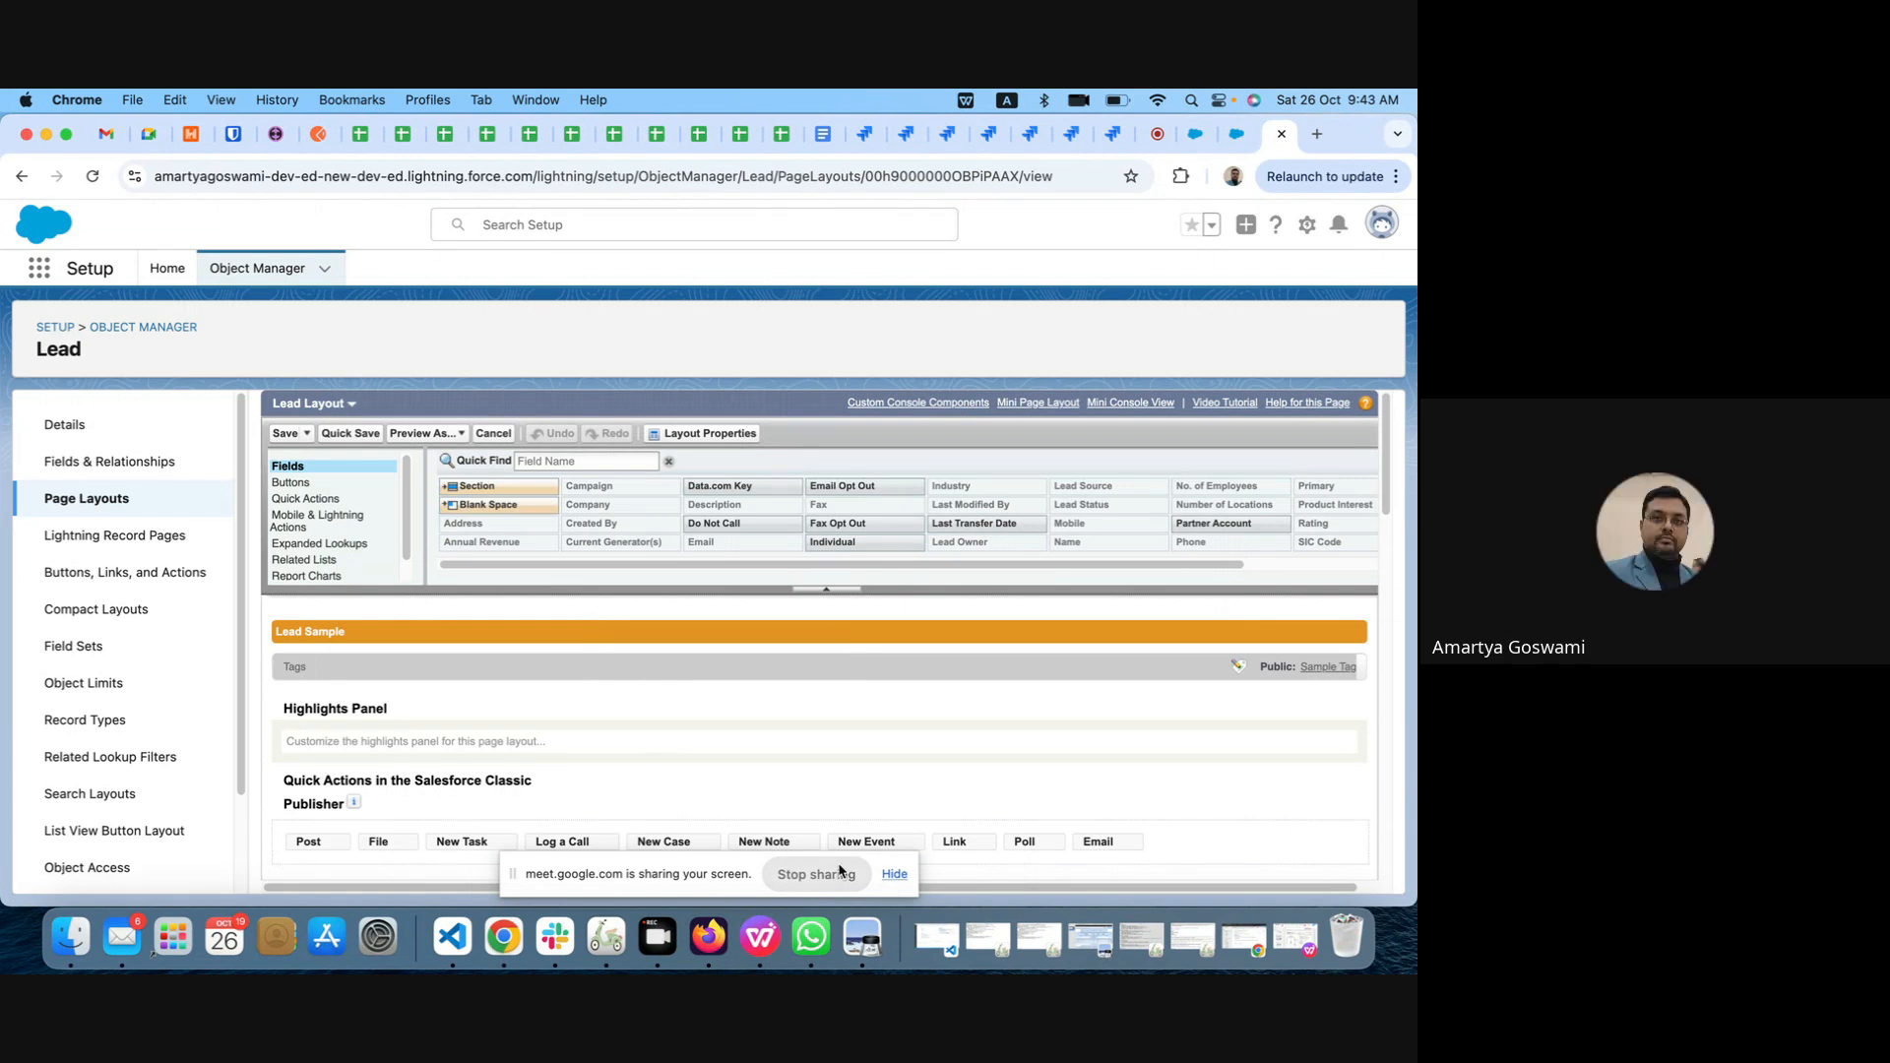
left_click(797, 876)
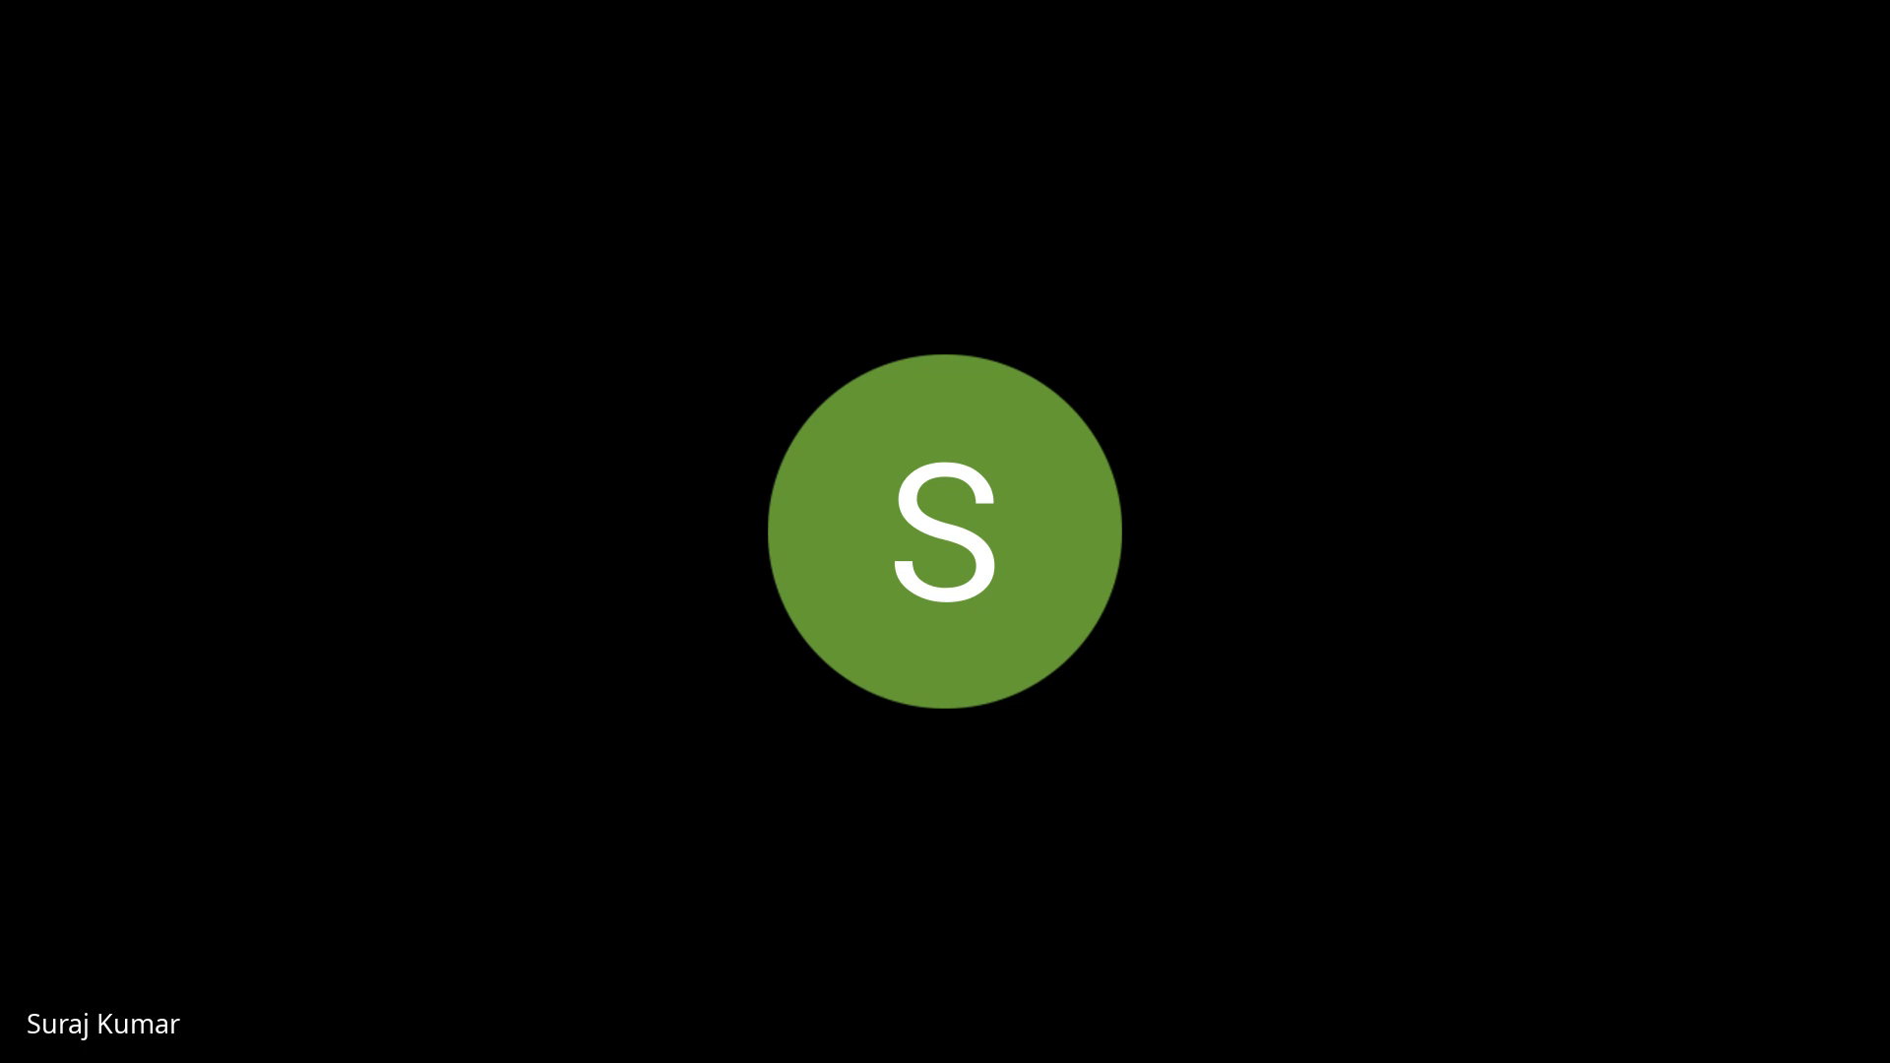
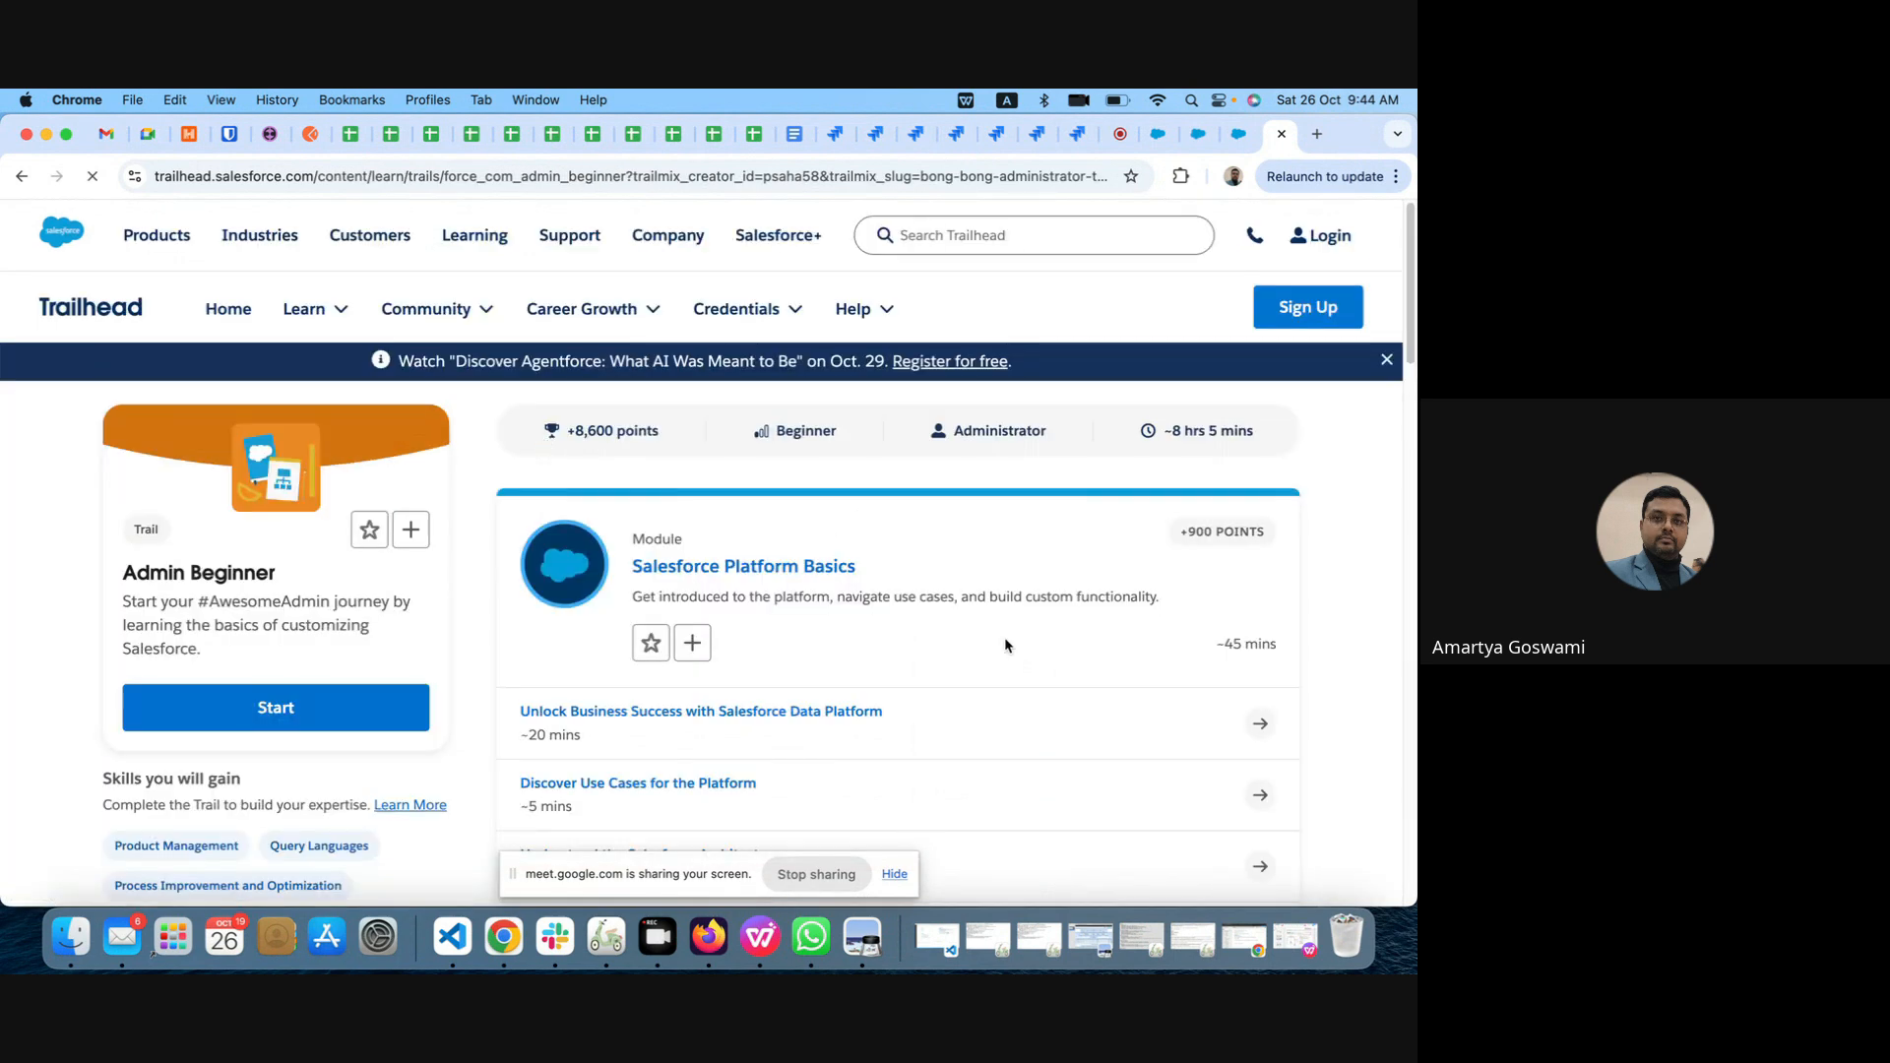
Step: Look through the Admin Beginner trail and expand the units of its Data Modeling module
scroll(1004, 638, "down", 5)
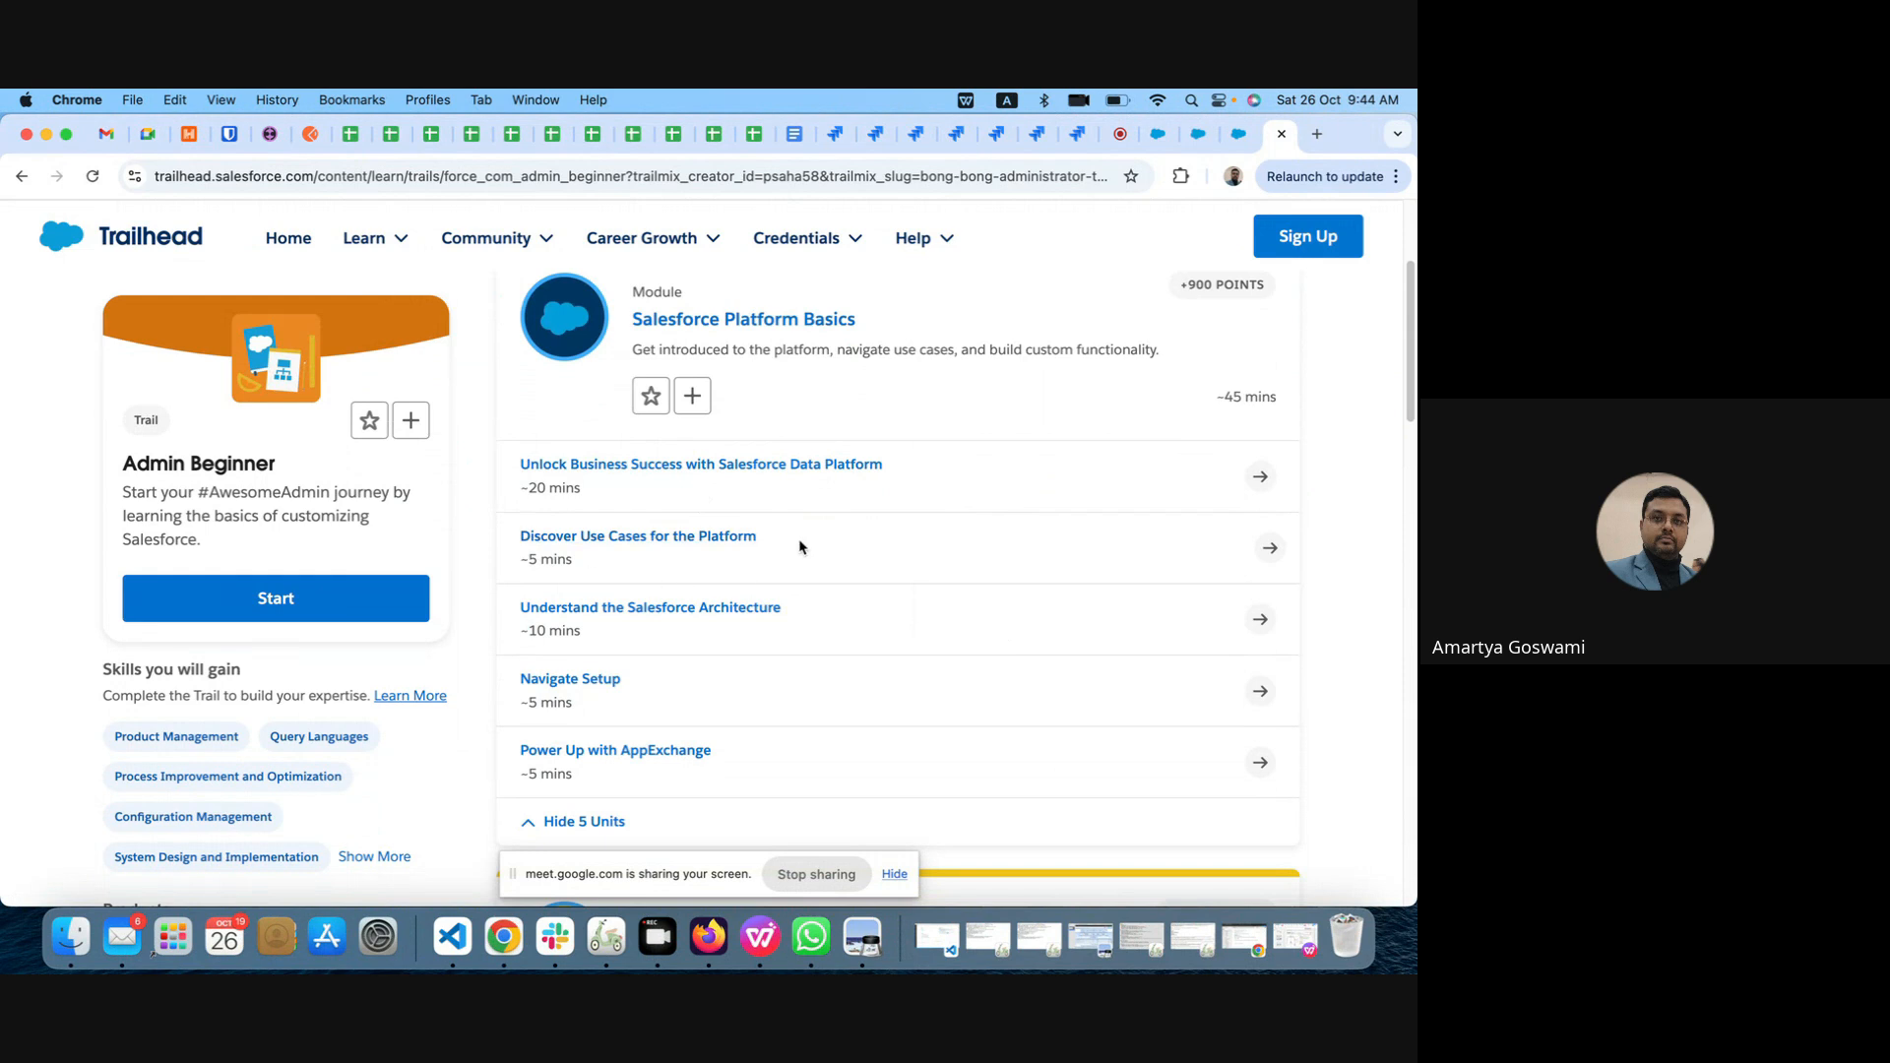
scroll(617, 557, "down", 3)
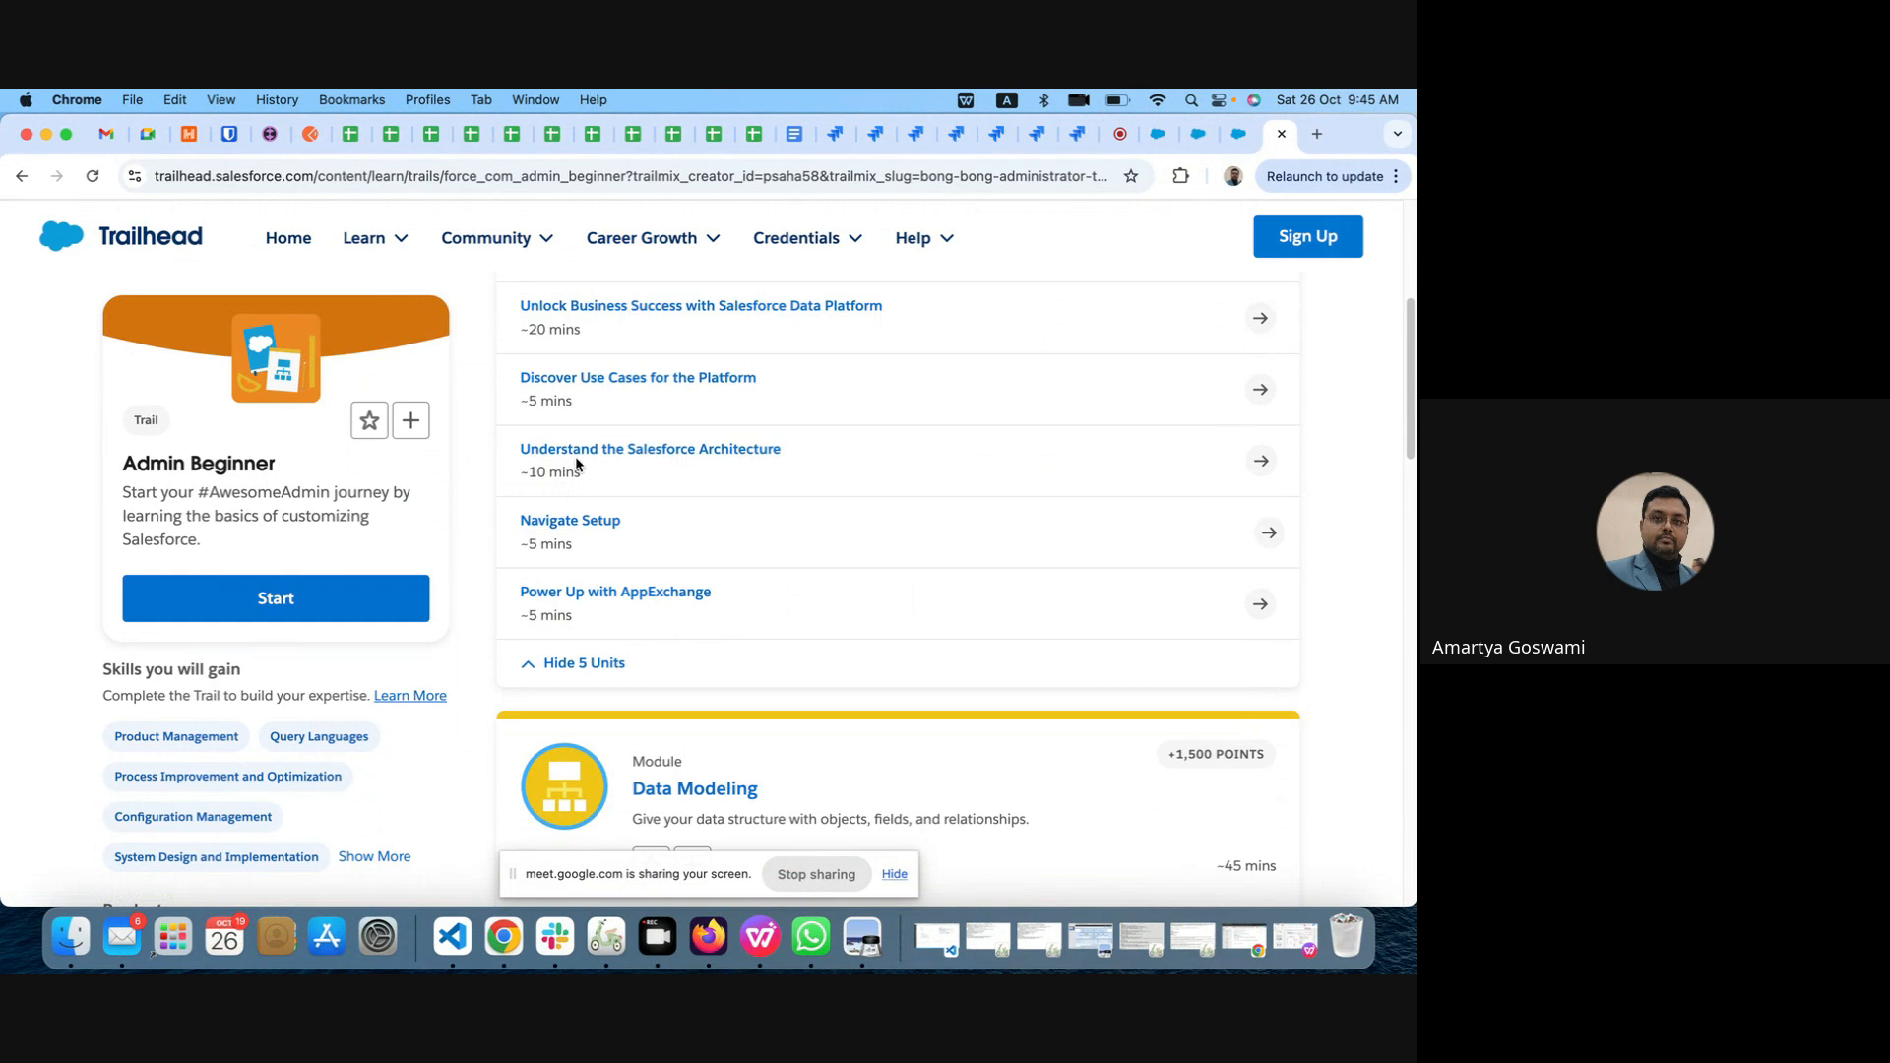
scroll(564, 318, "up", 2)
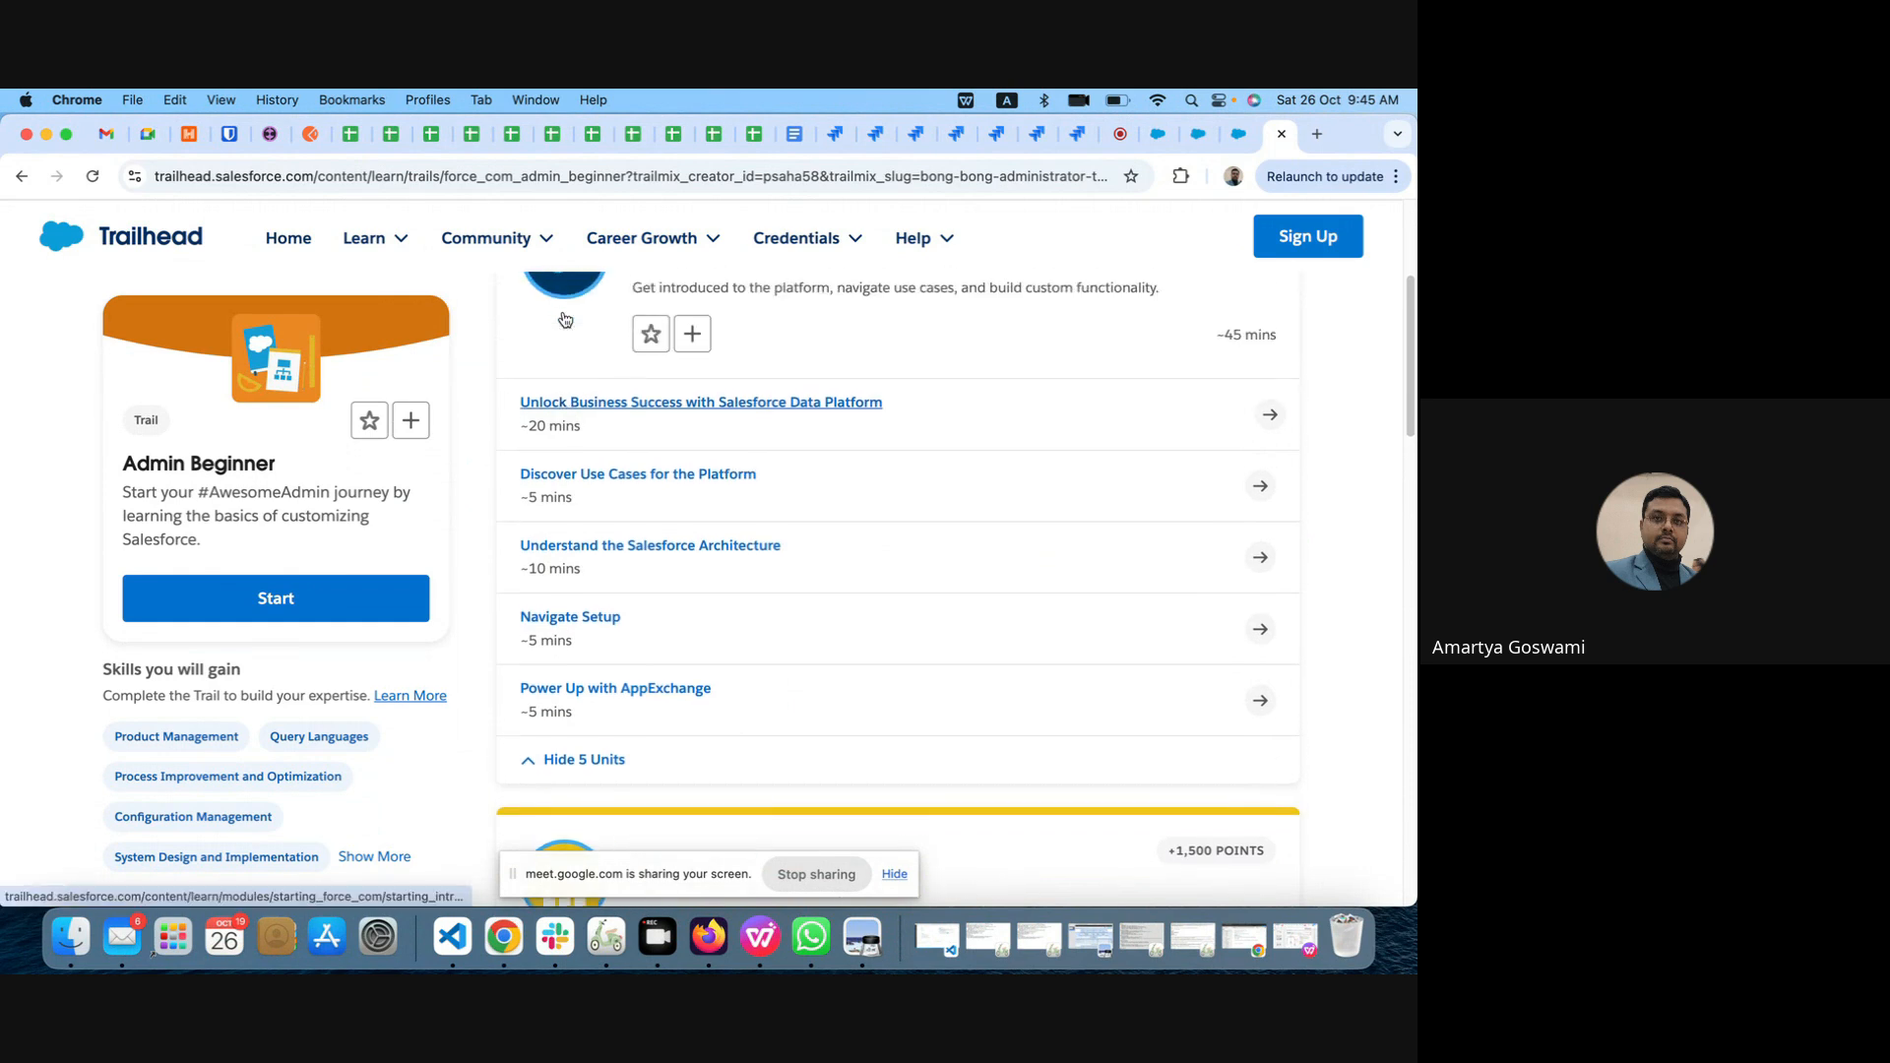
scroll(564, 319, "down", 6)
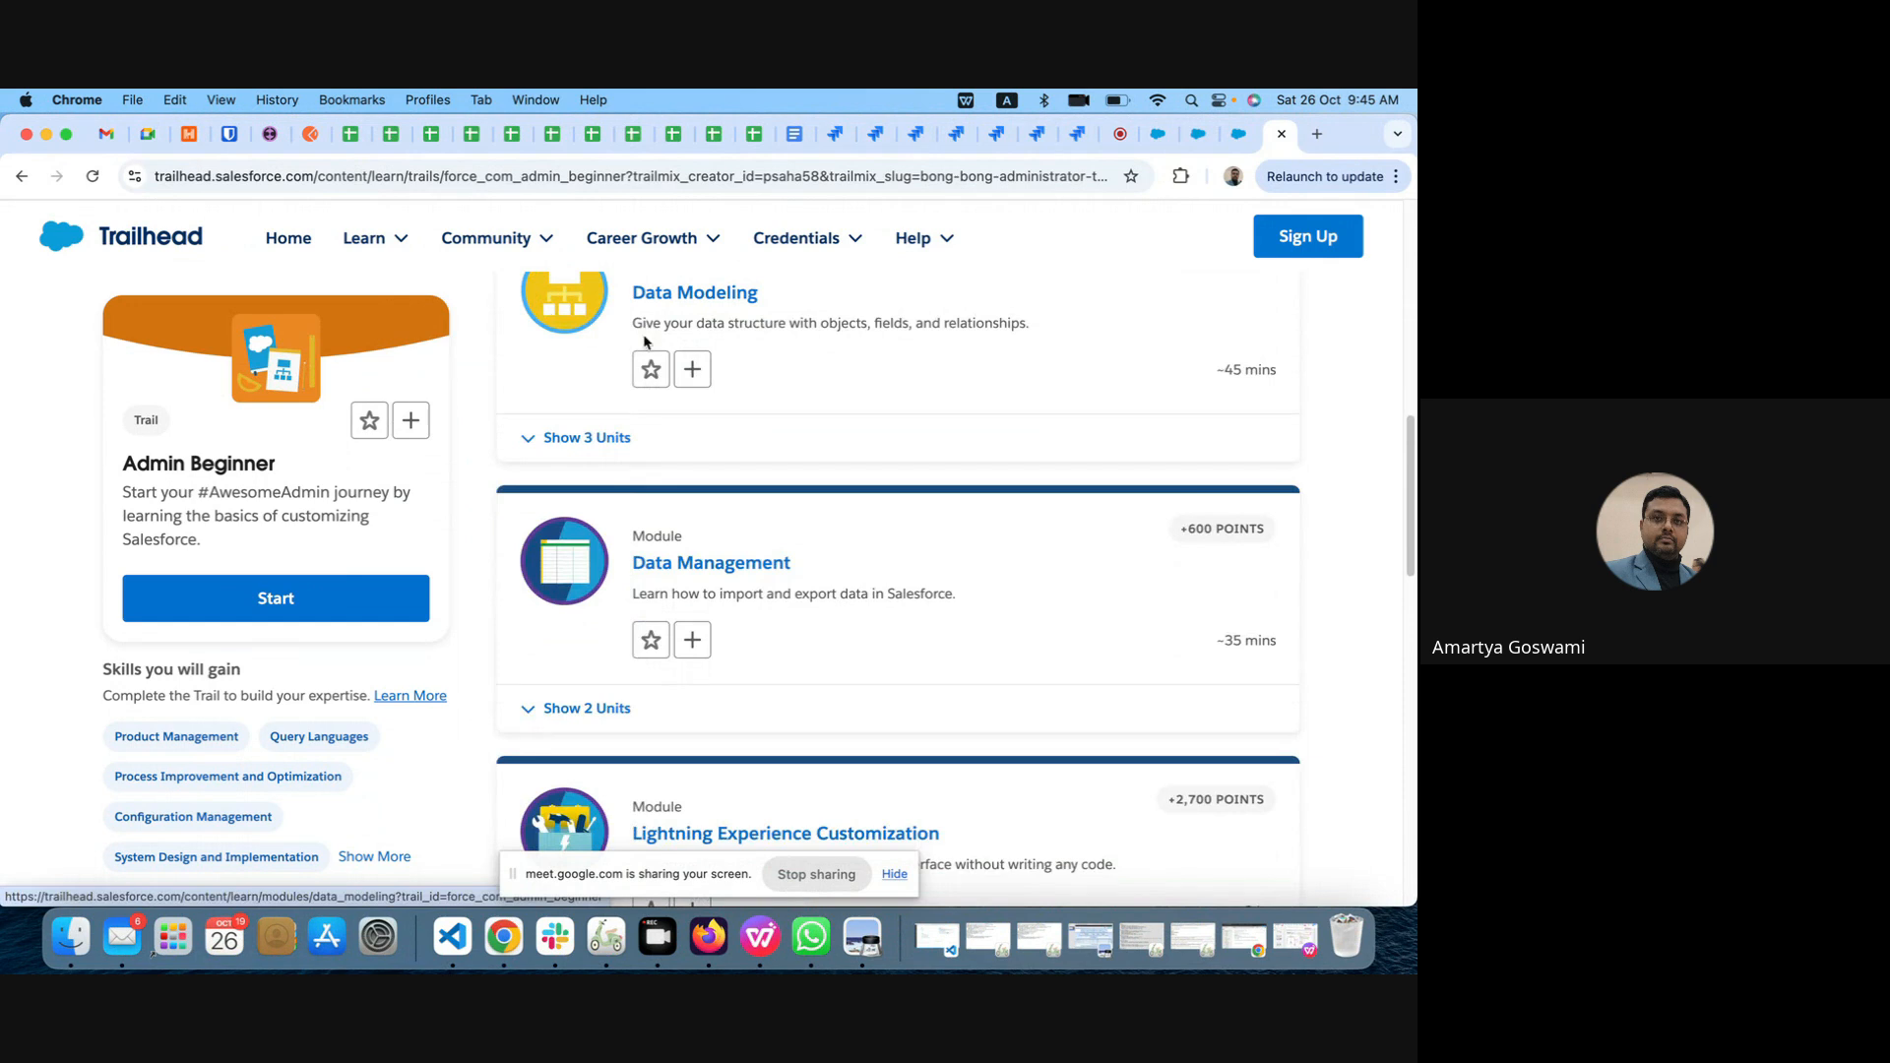
left_click(530, 441)
scroll(785, 499, "up", 2)
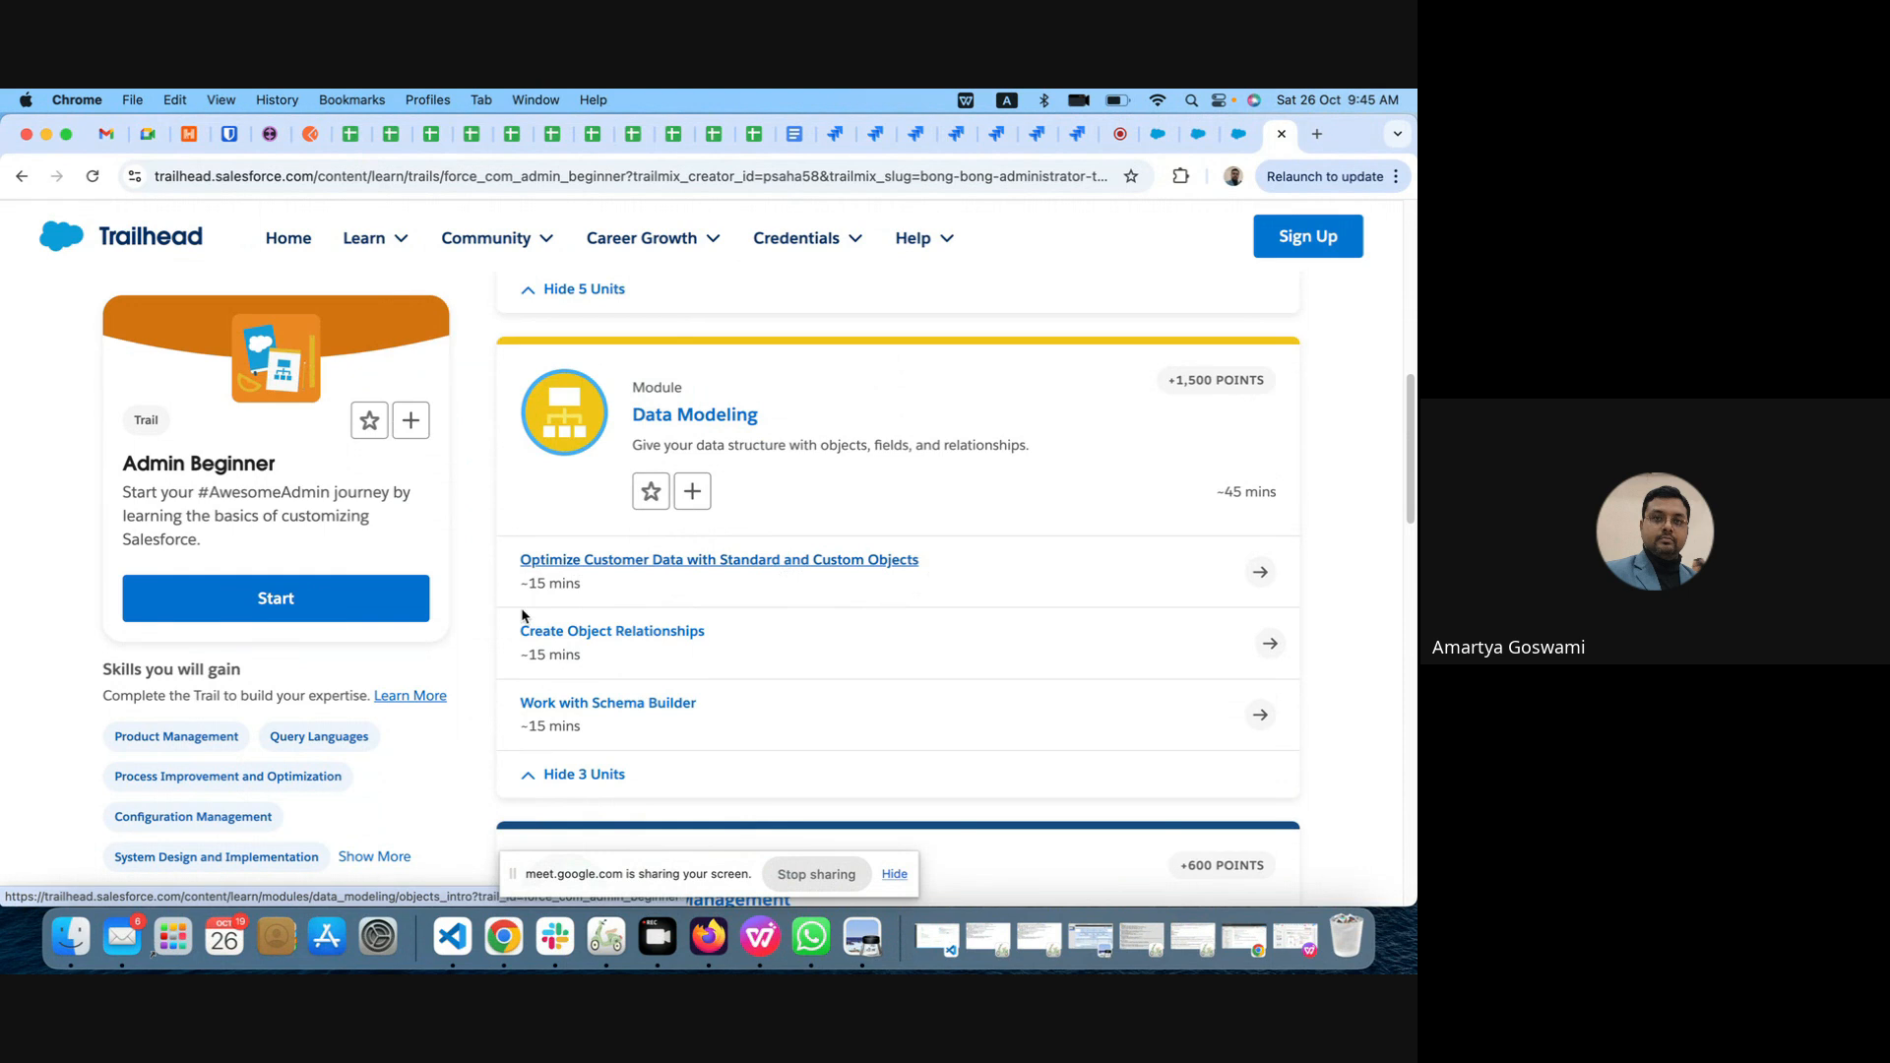
Step: Expand the units of the Data Management module and view its import and export topics
scroll(725, 658, "down", 4)
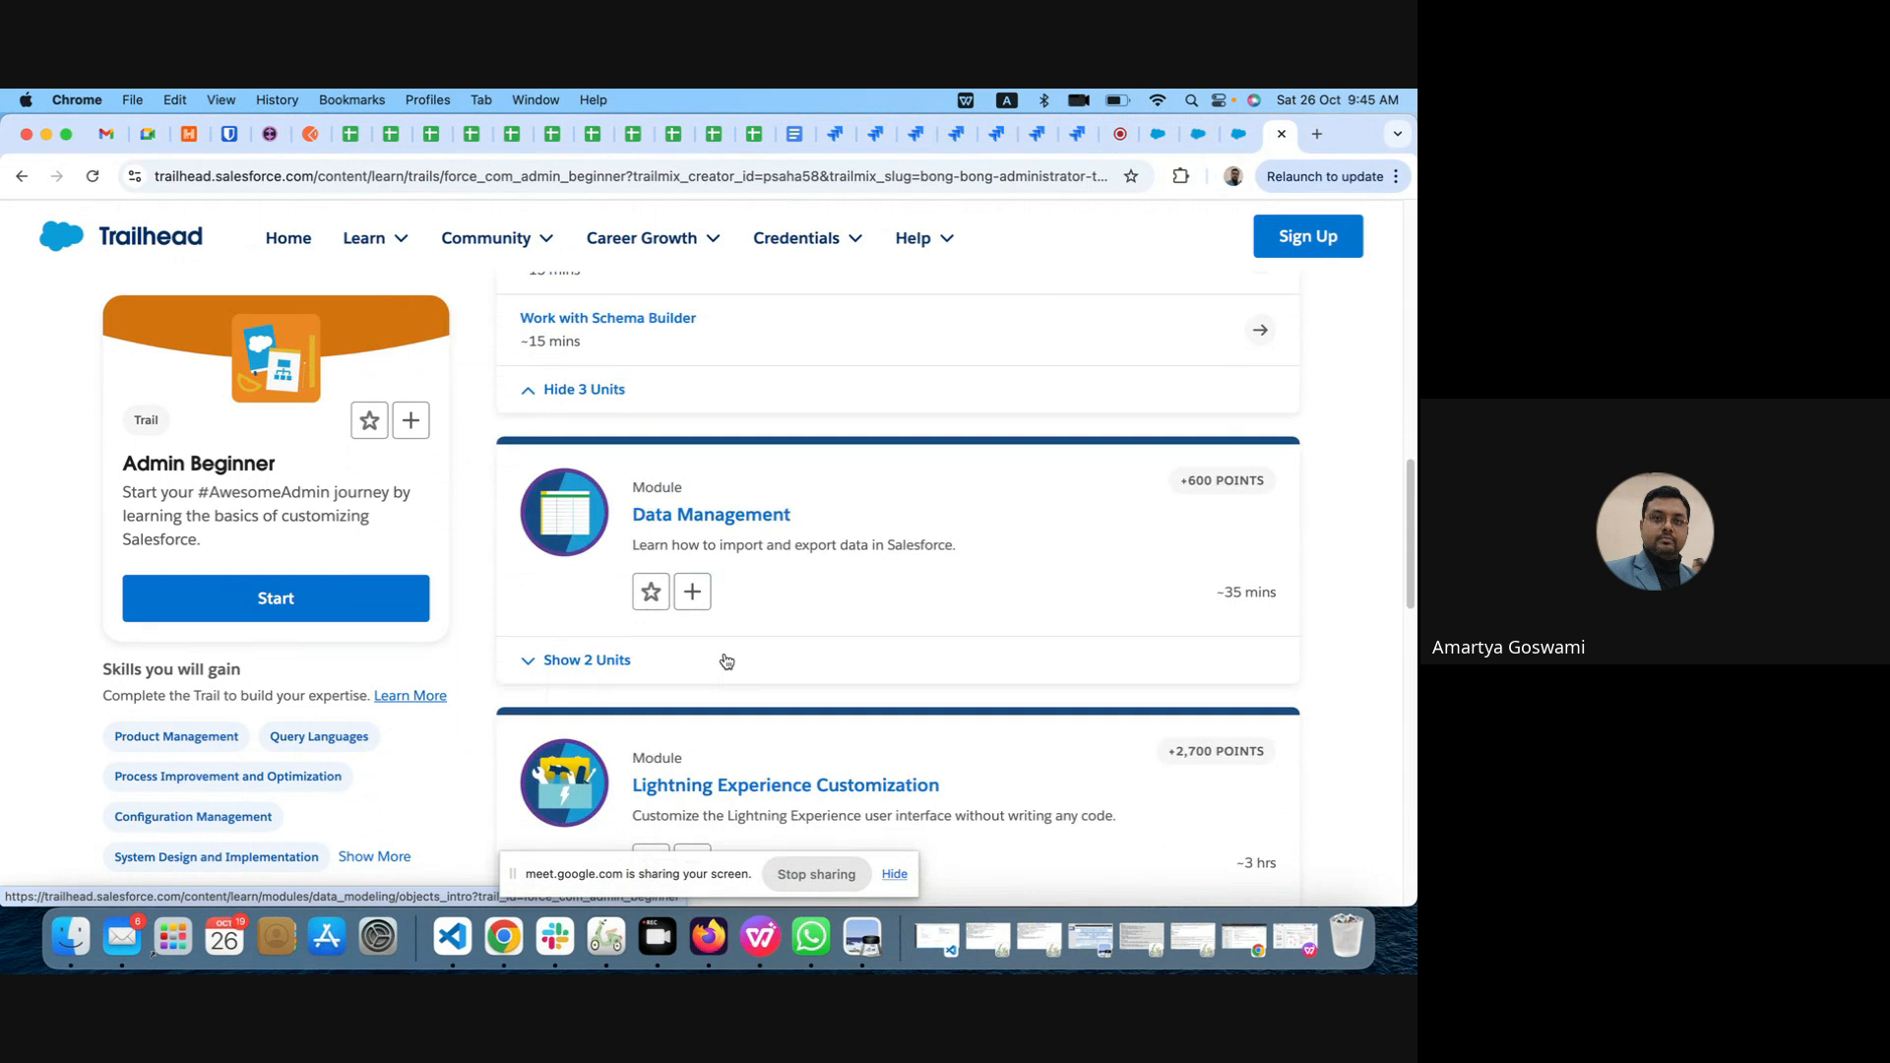
scroll(726, 661, "down", 3)
scroll(723, 652, "up", 3)
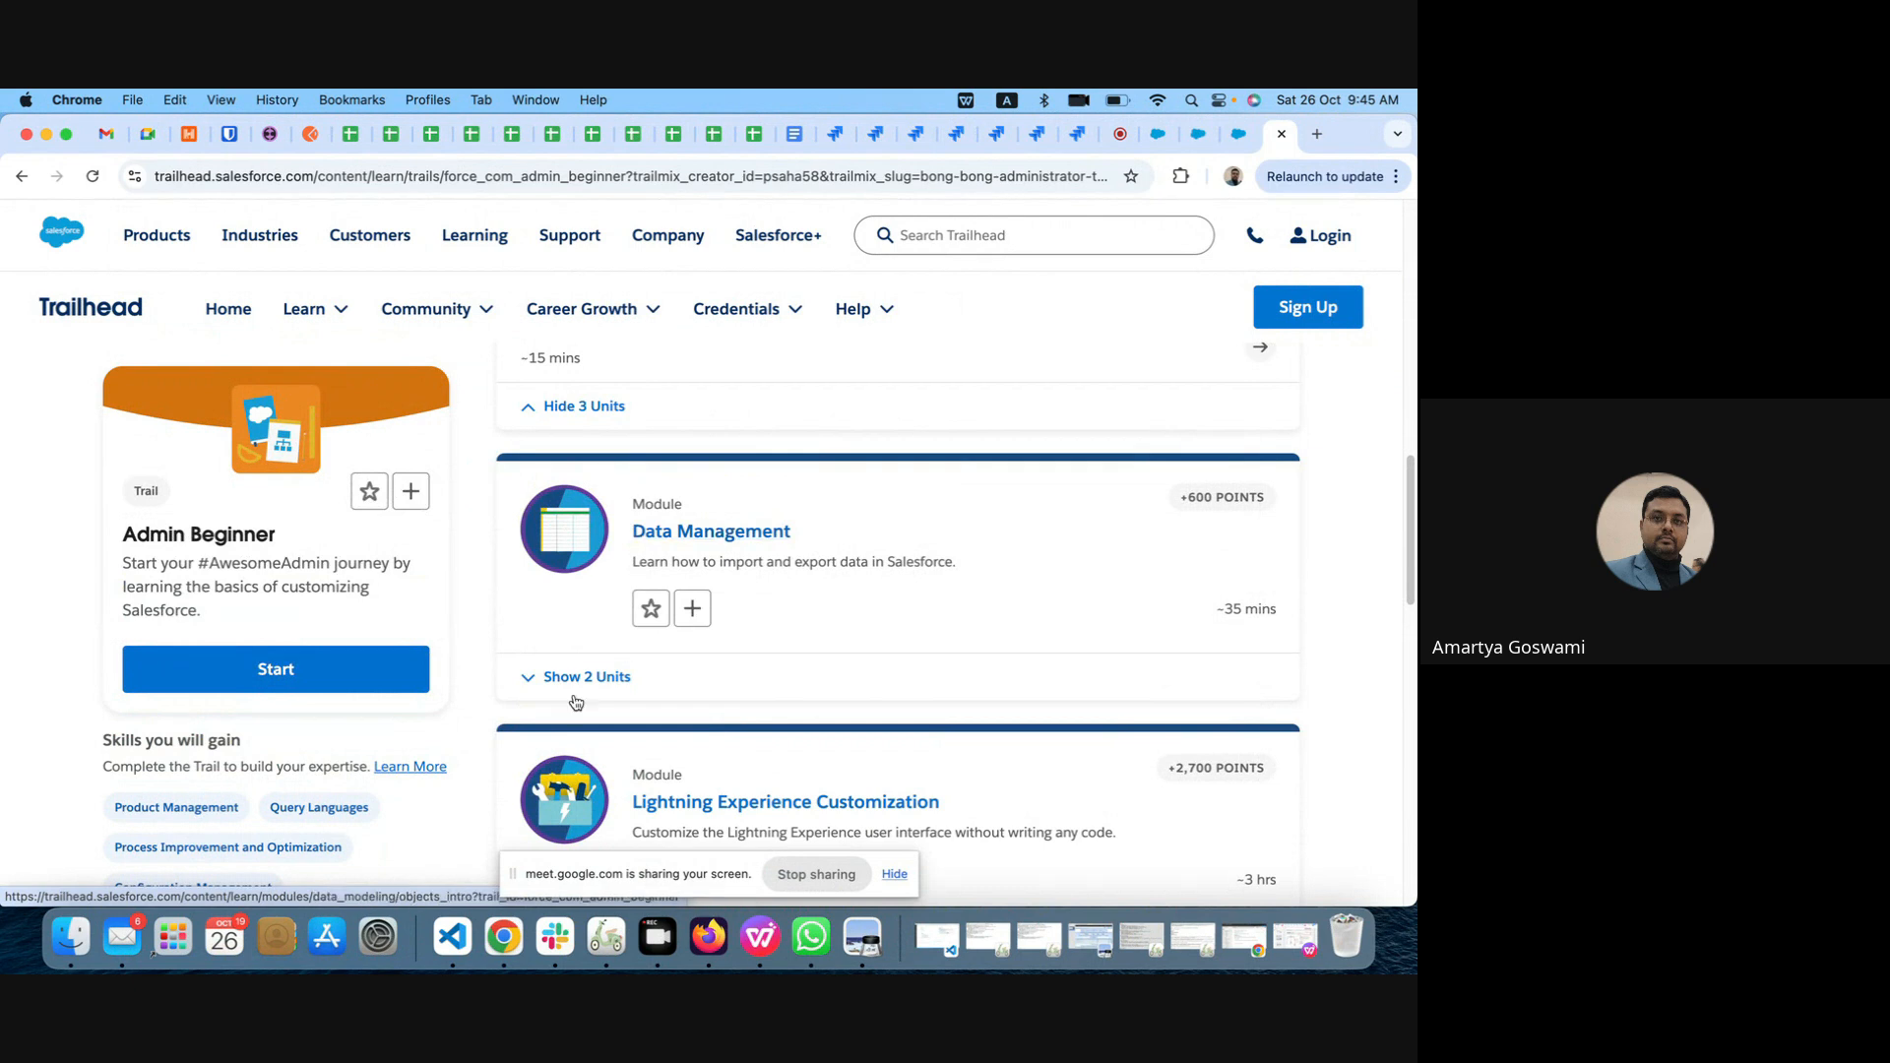
left_click(527, 688)
scroll(764, 681, "down", 2)
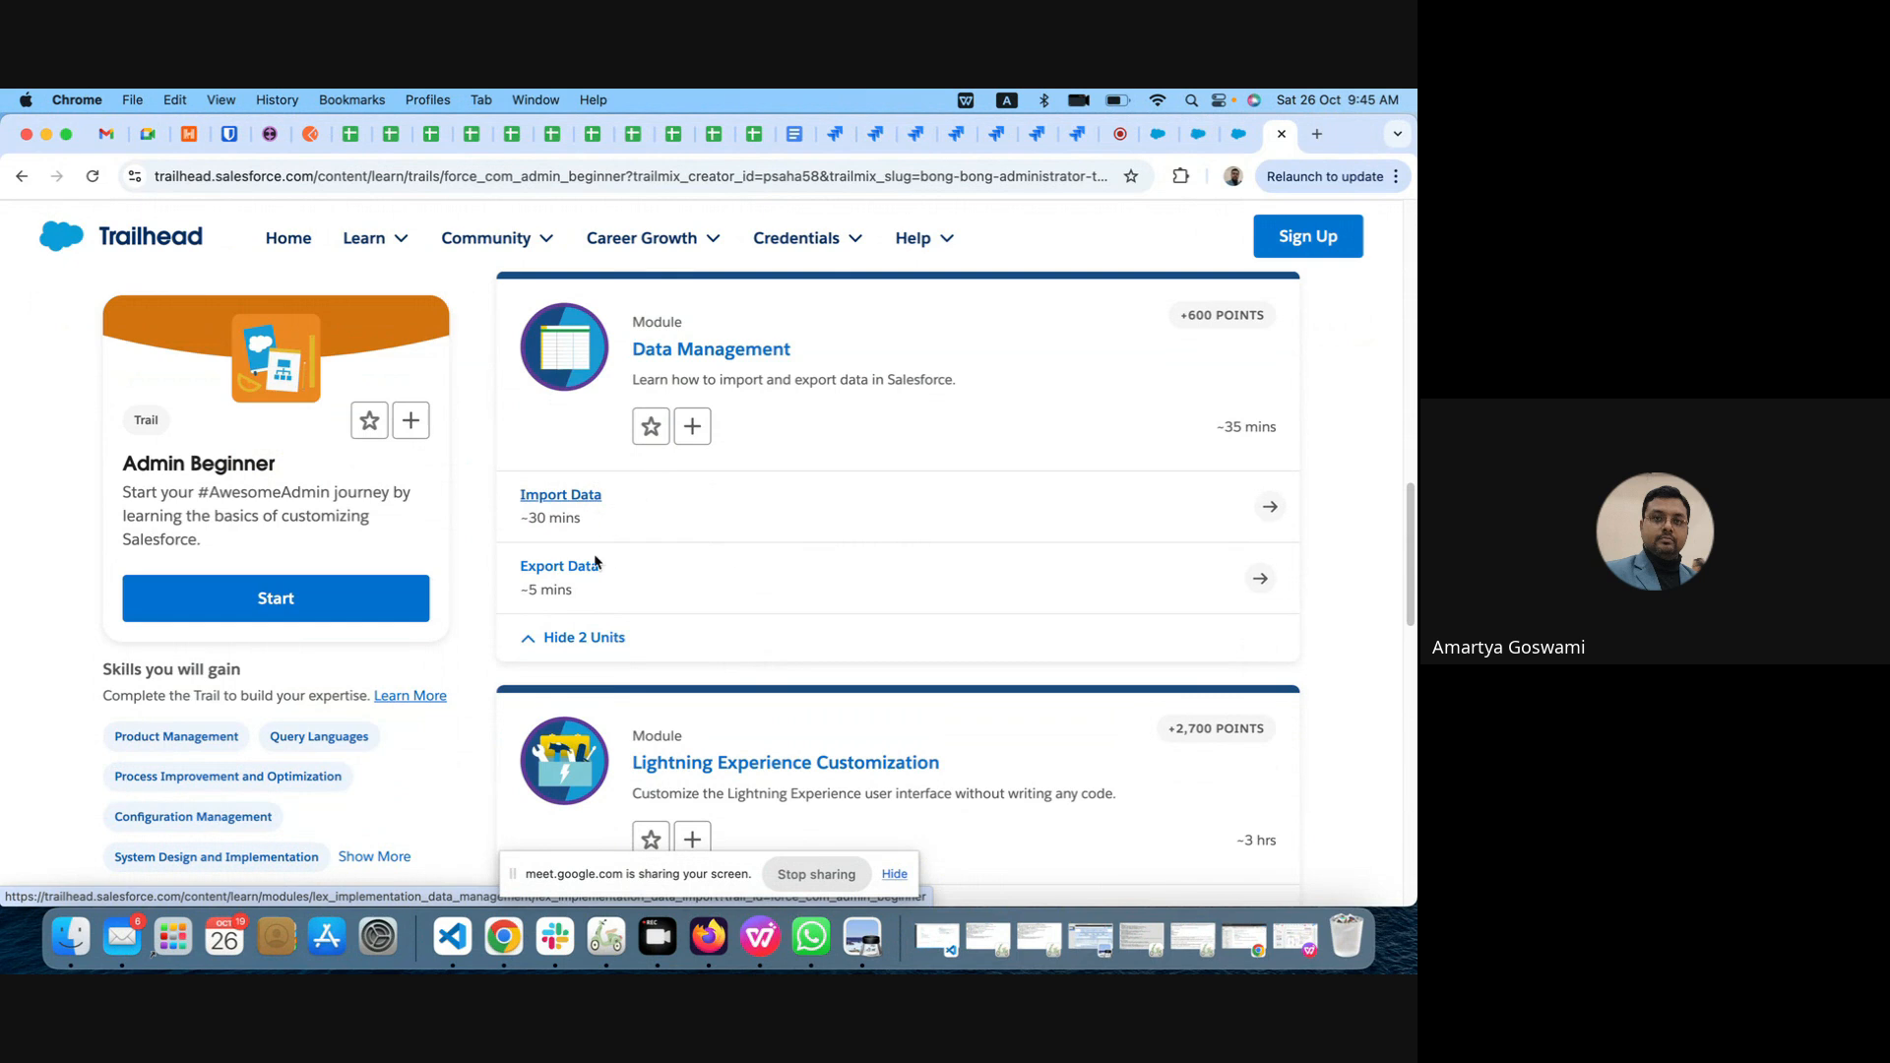
Step: Open the Data Modeling unit Optimize Customer Data with Standard and Custom Objects and view its Overview of Objects
scroll(737, 534, "up", 6)
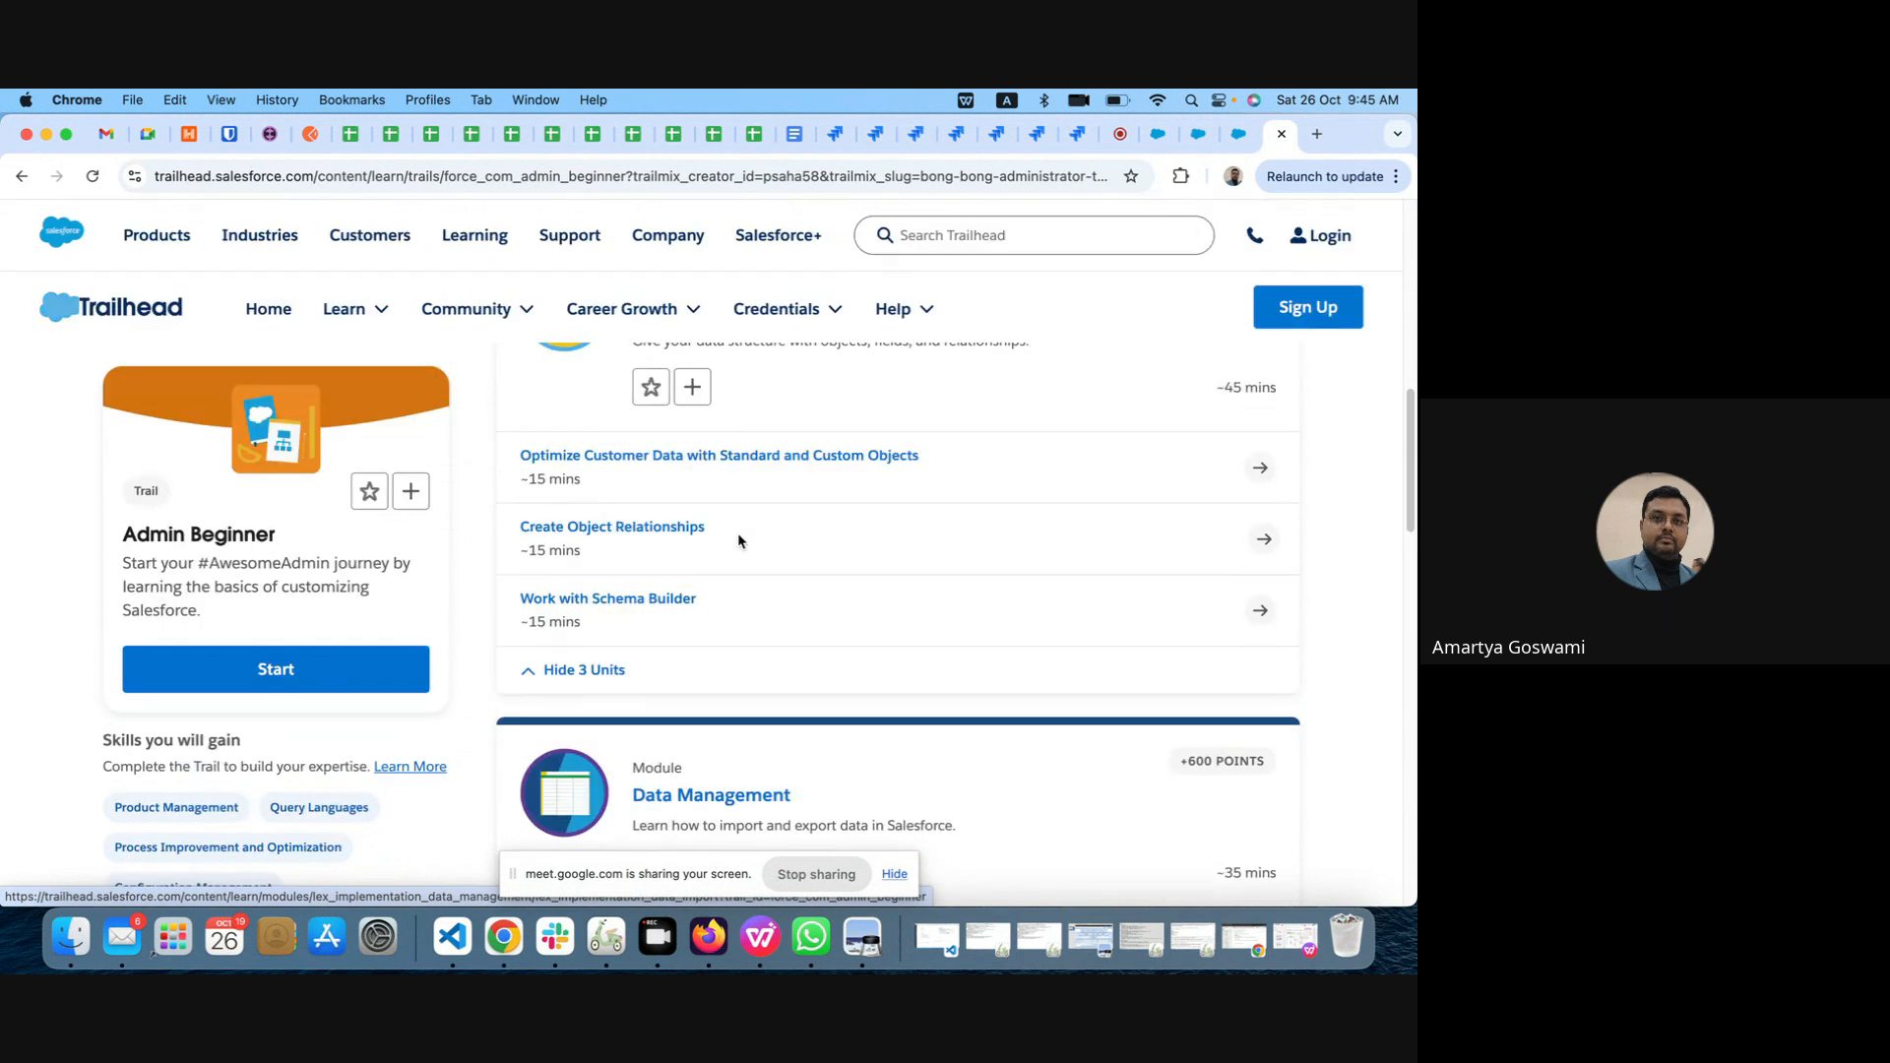
scroll(738, 536, "down", 3)
scroll(696, 421, "up", 1)
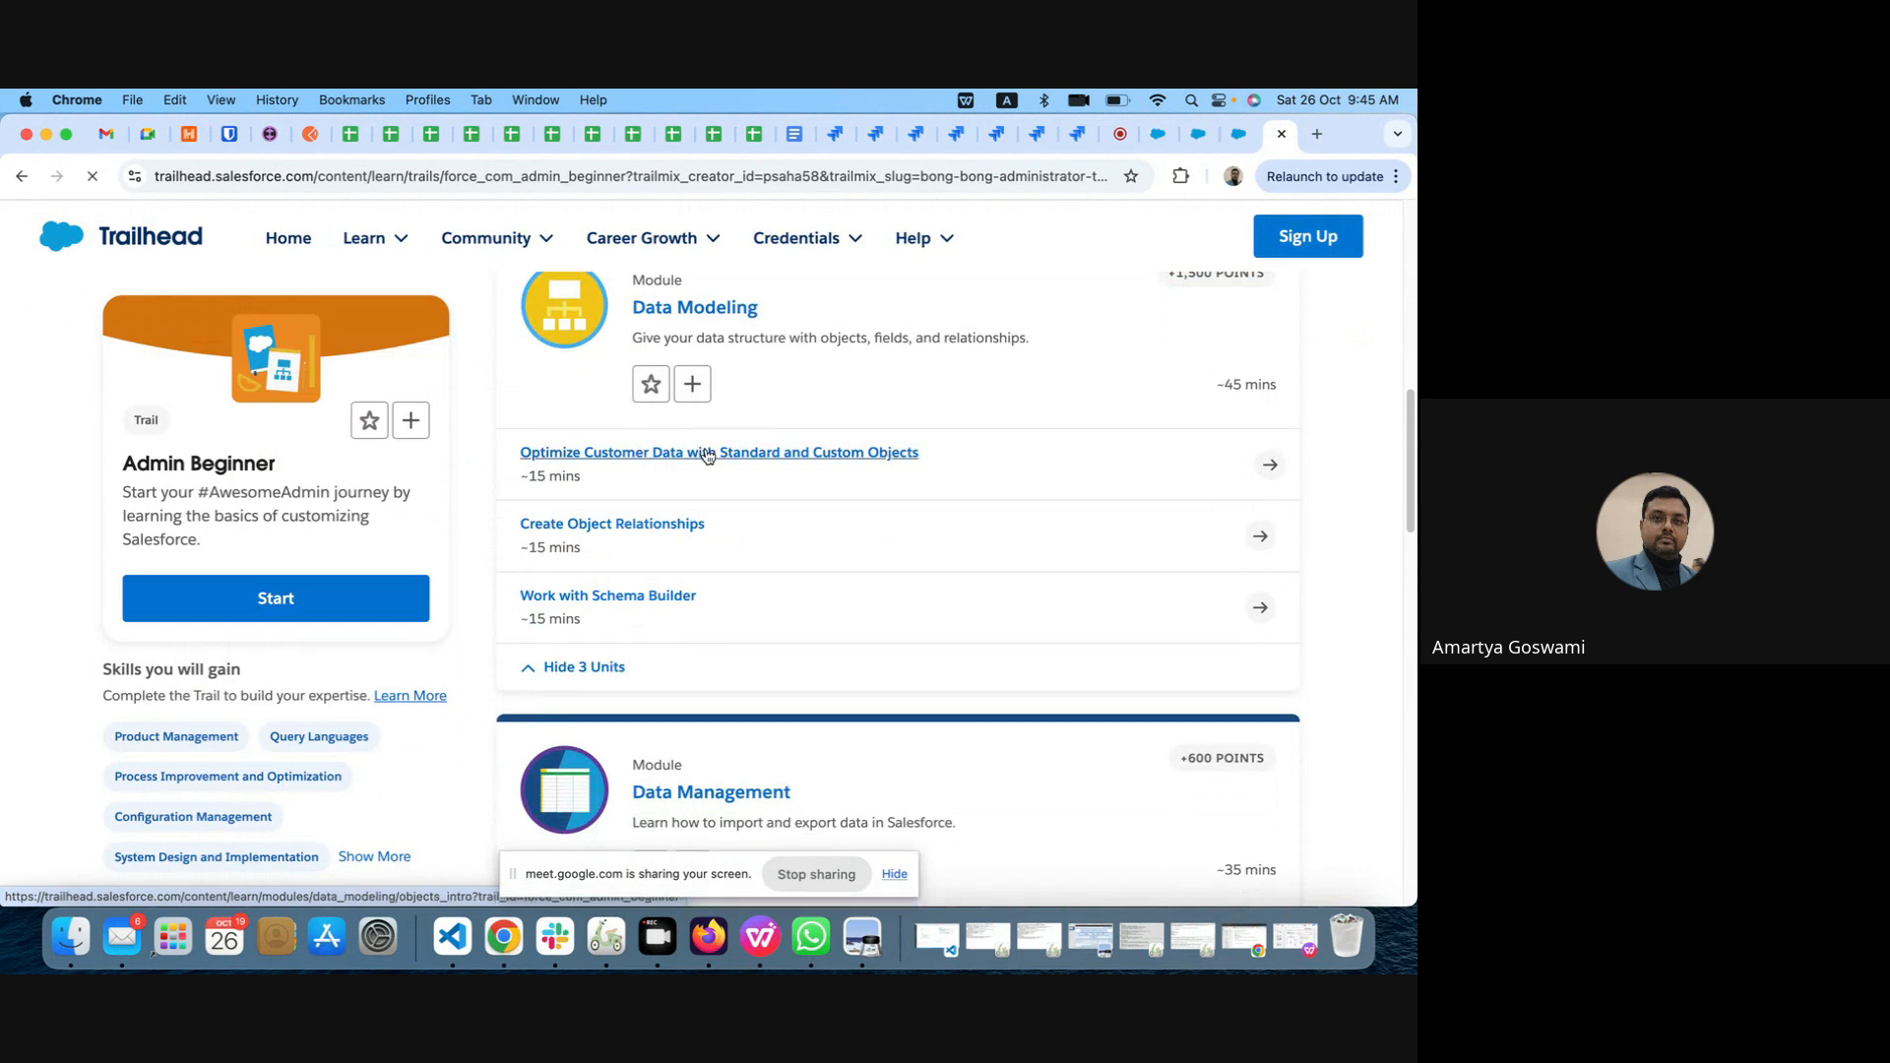
left_click(707, 455)
scroll(843, 630, "down", 5)
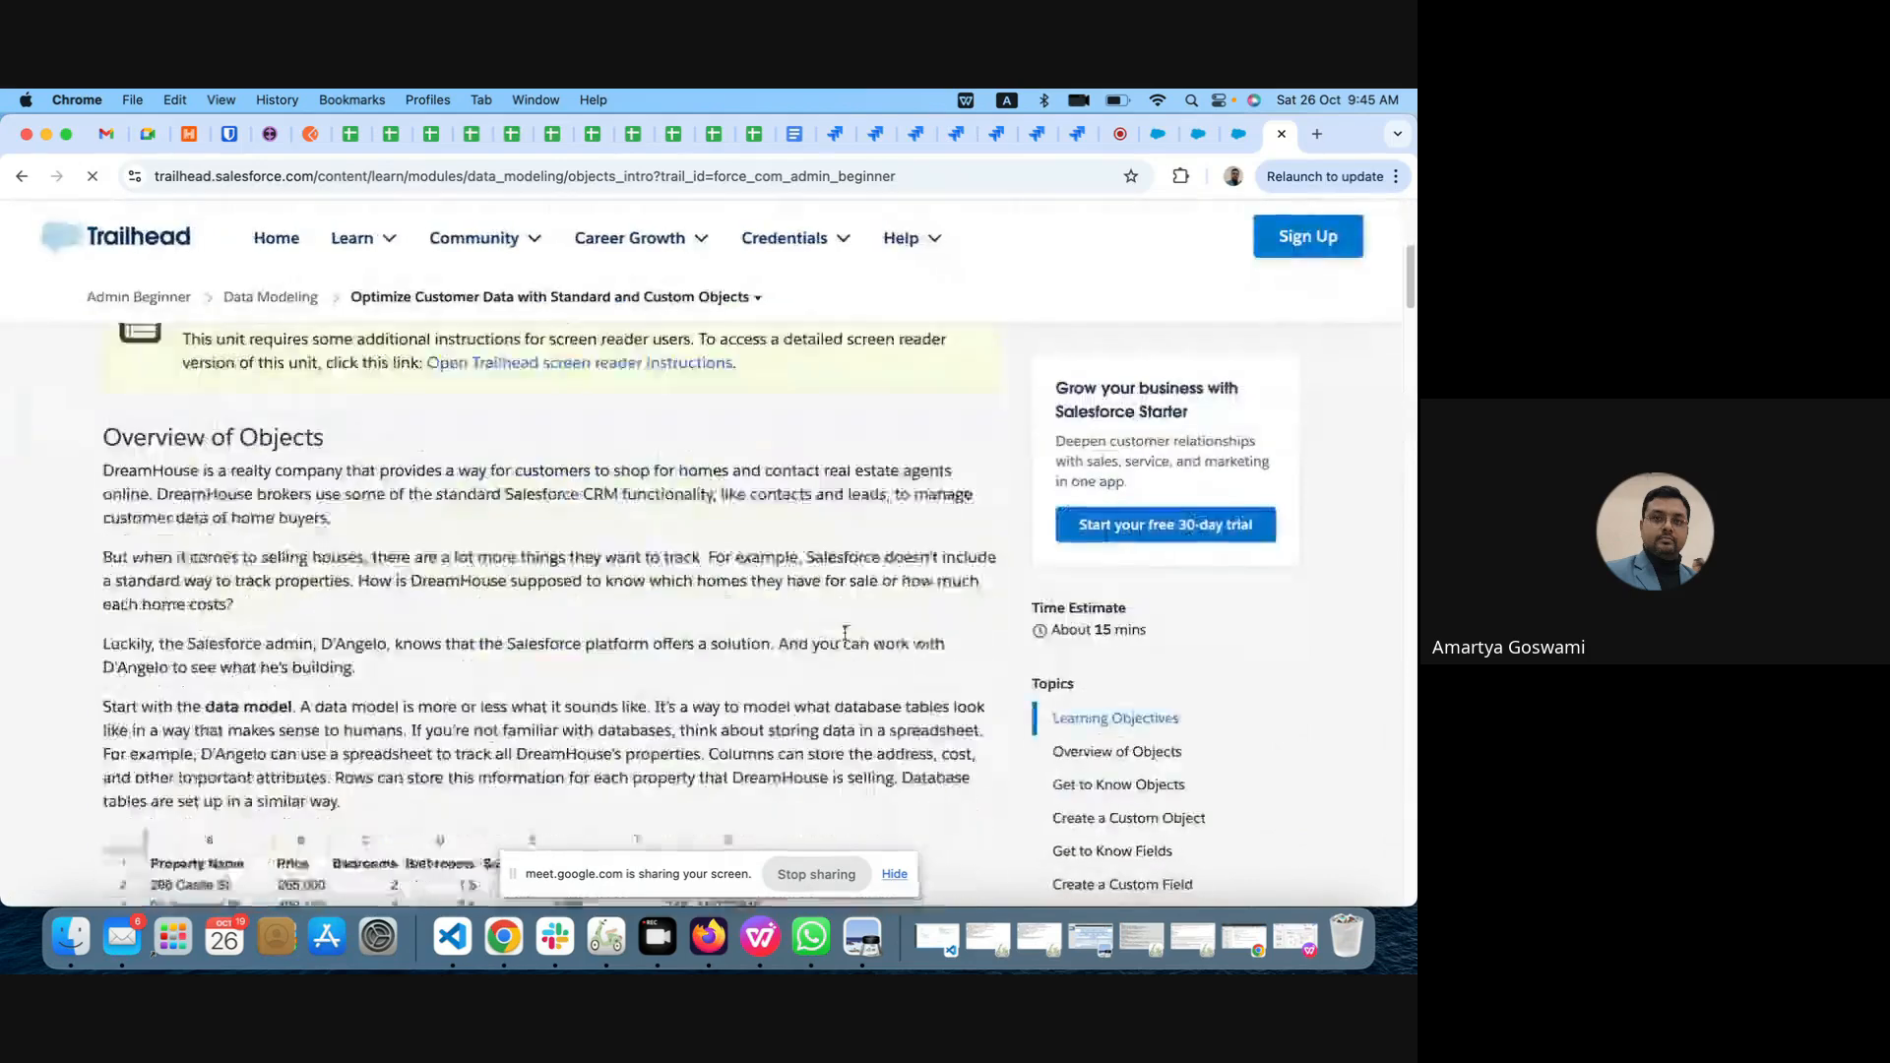
scroll(845, 633, "down", 10)
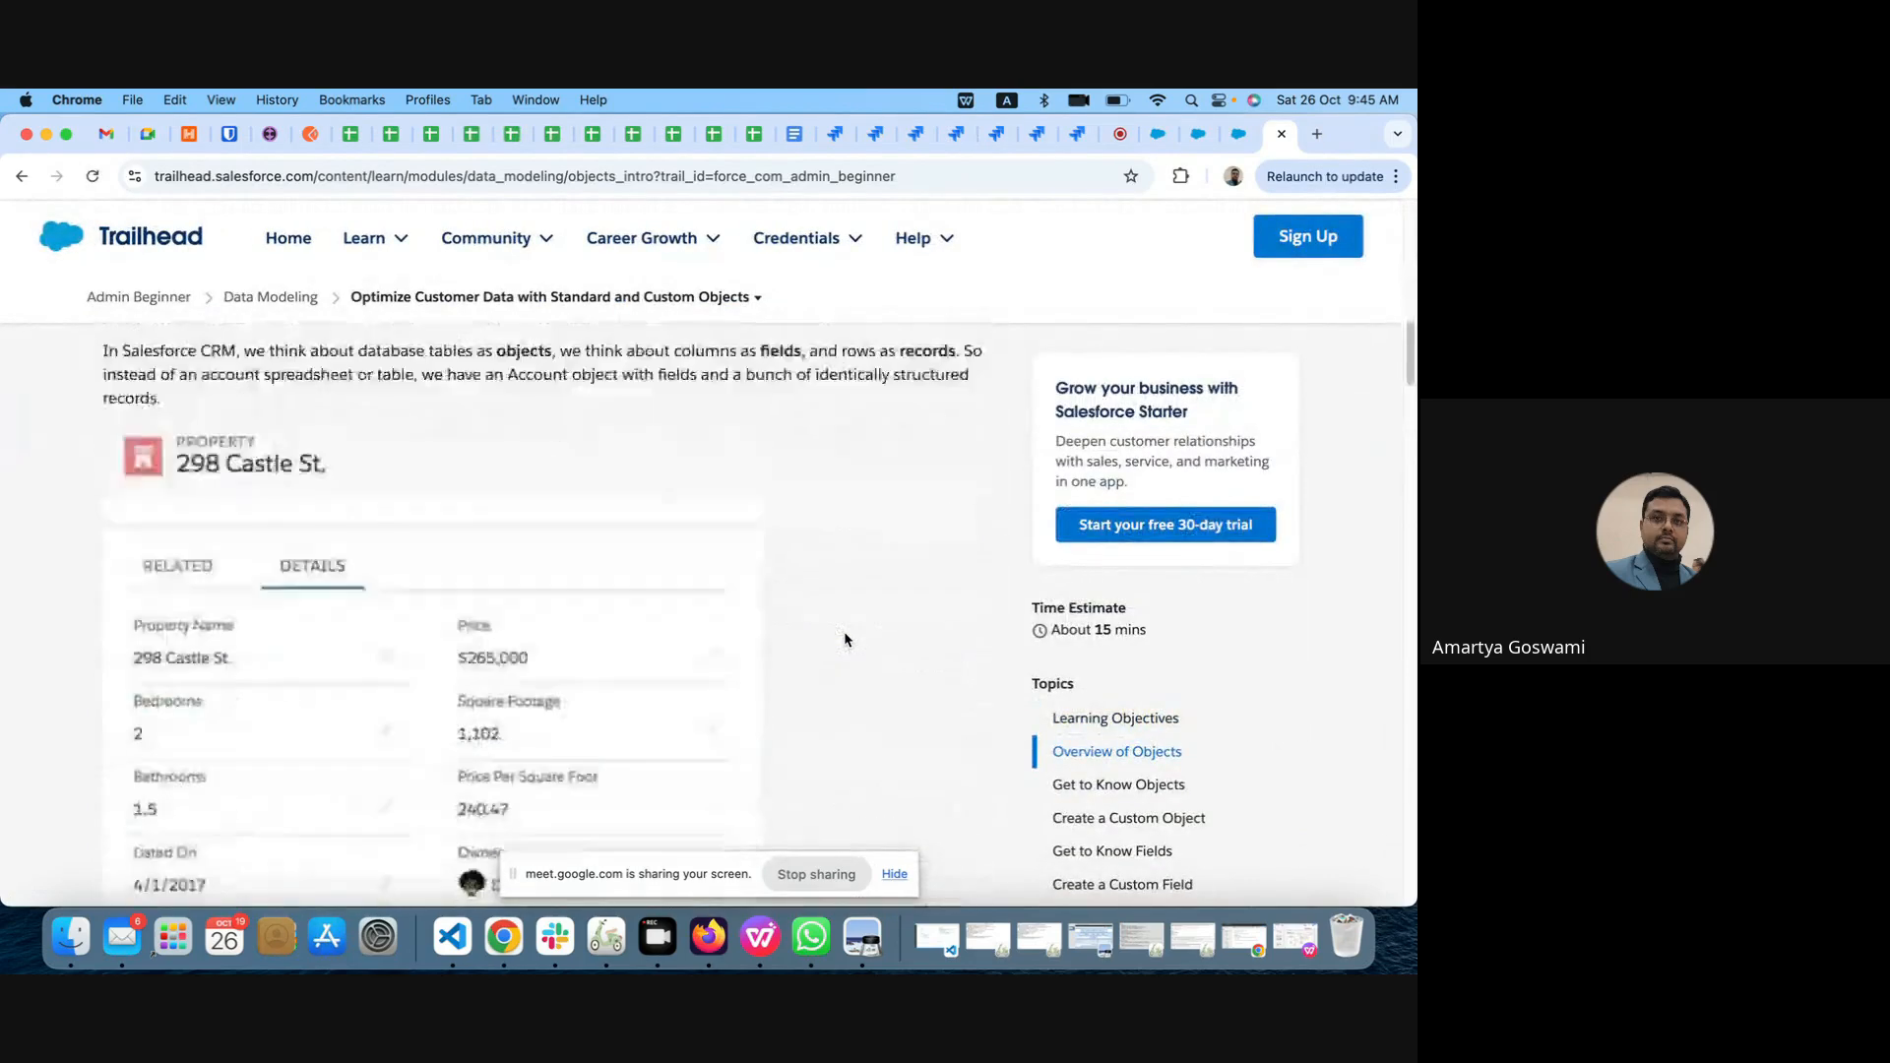
scroll(844, 639, "up", 3)
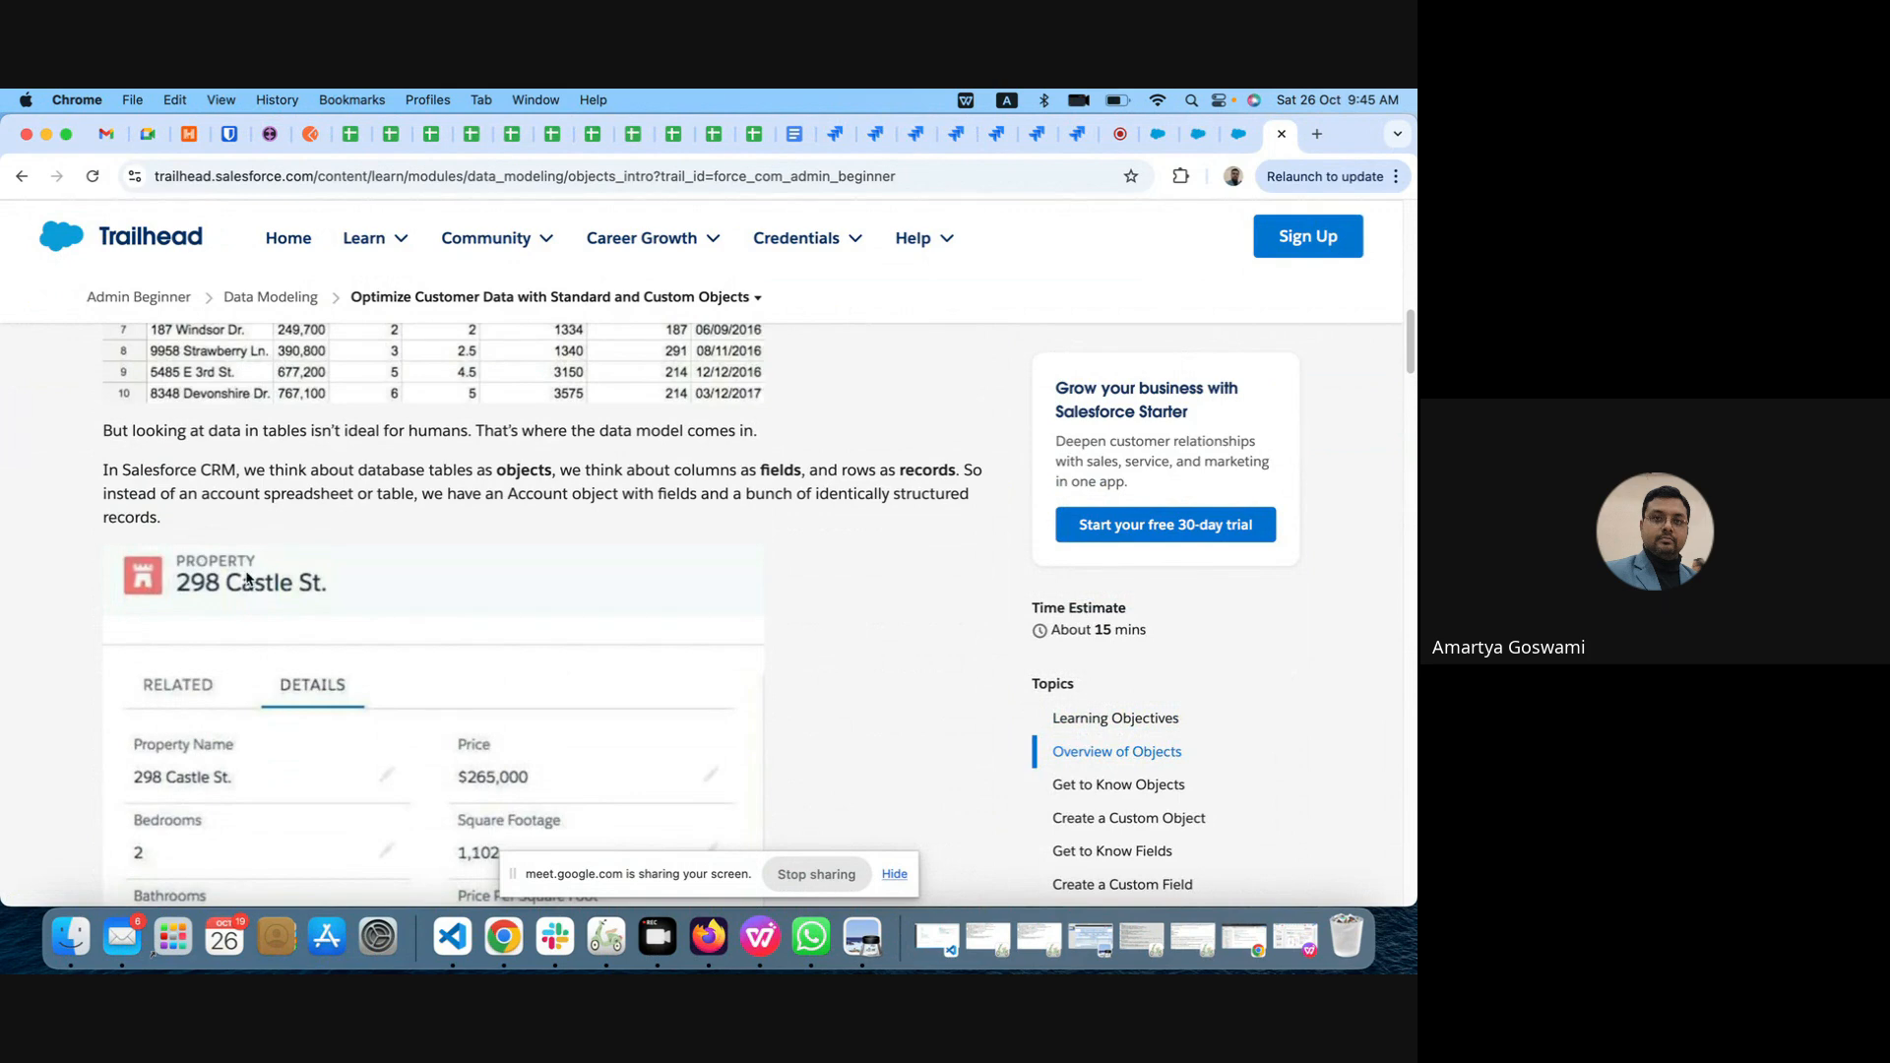
Step: Find the Create a Custom Object section of the unit, highlight its heading, and review the listed instructions
scroll(305, 736, "down", 15)
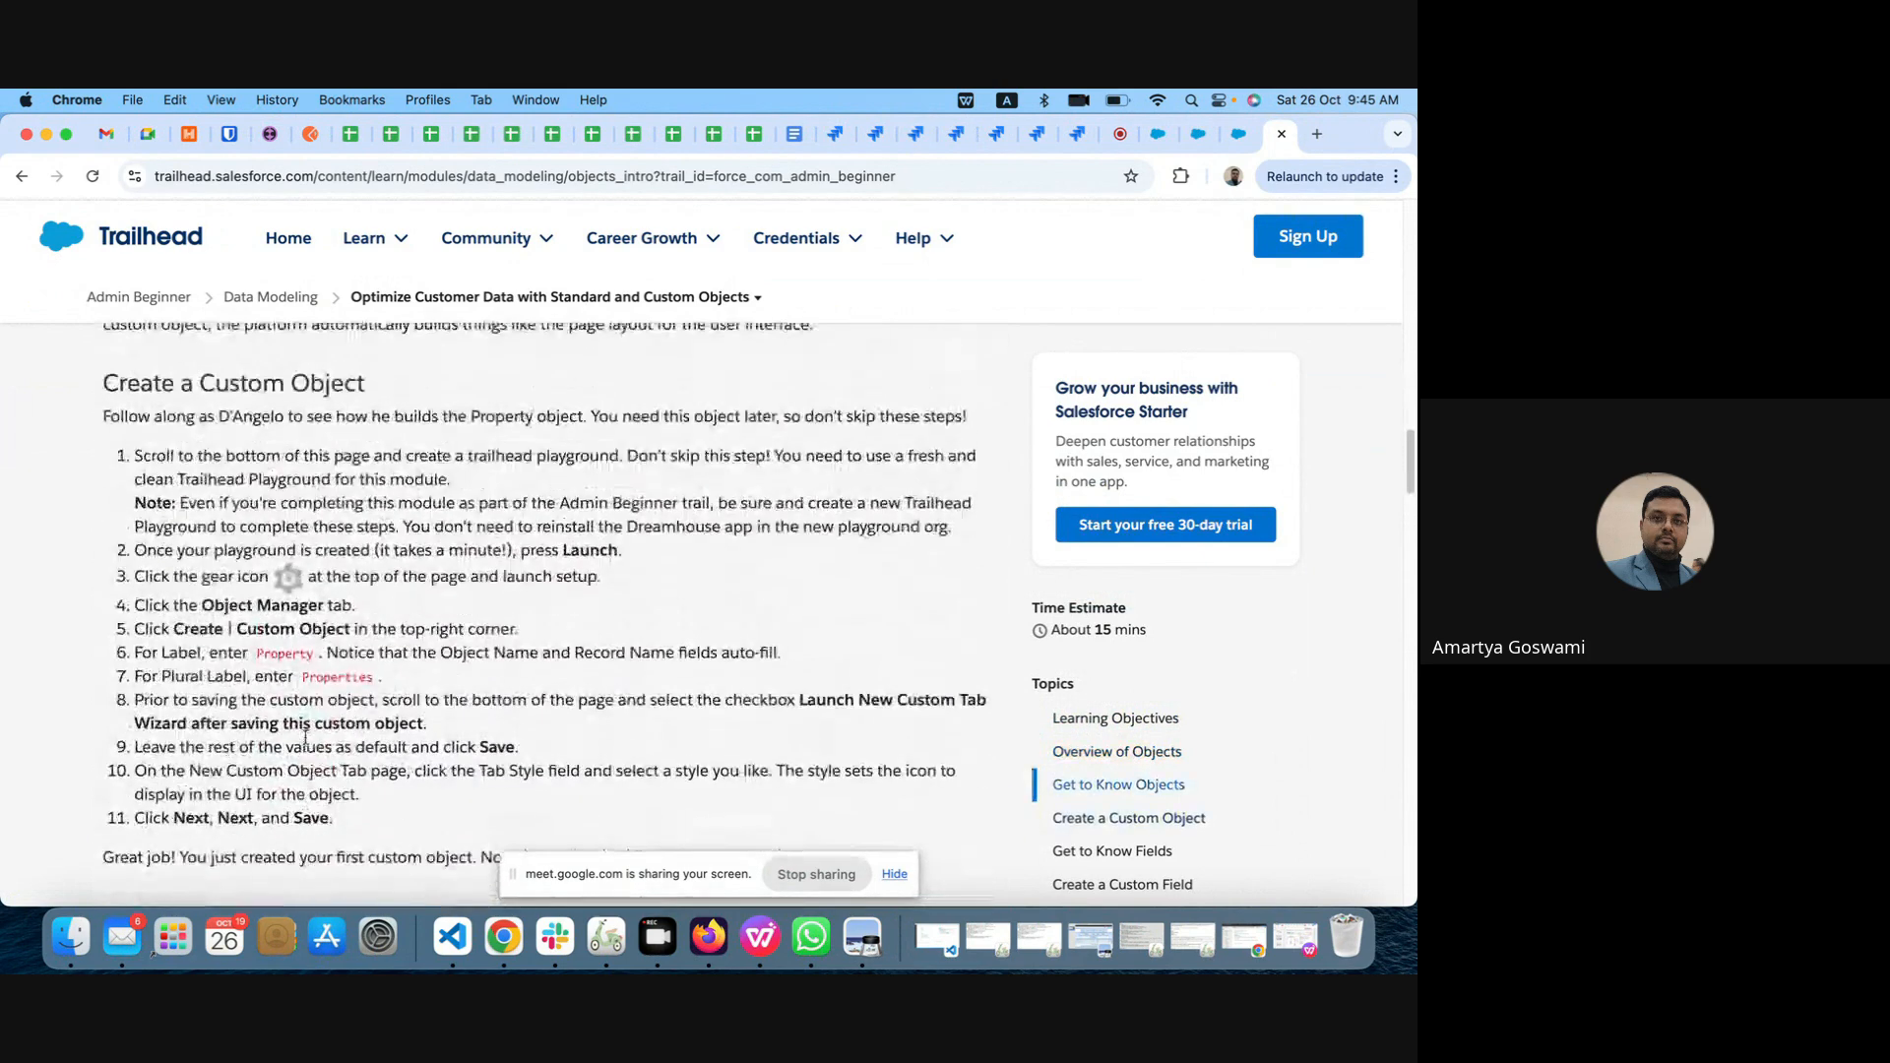
scroll(305, 736, "up", 1)
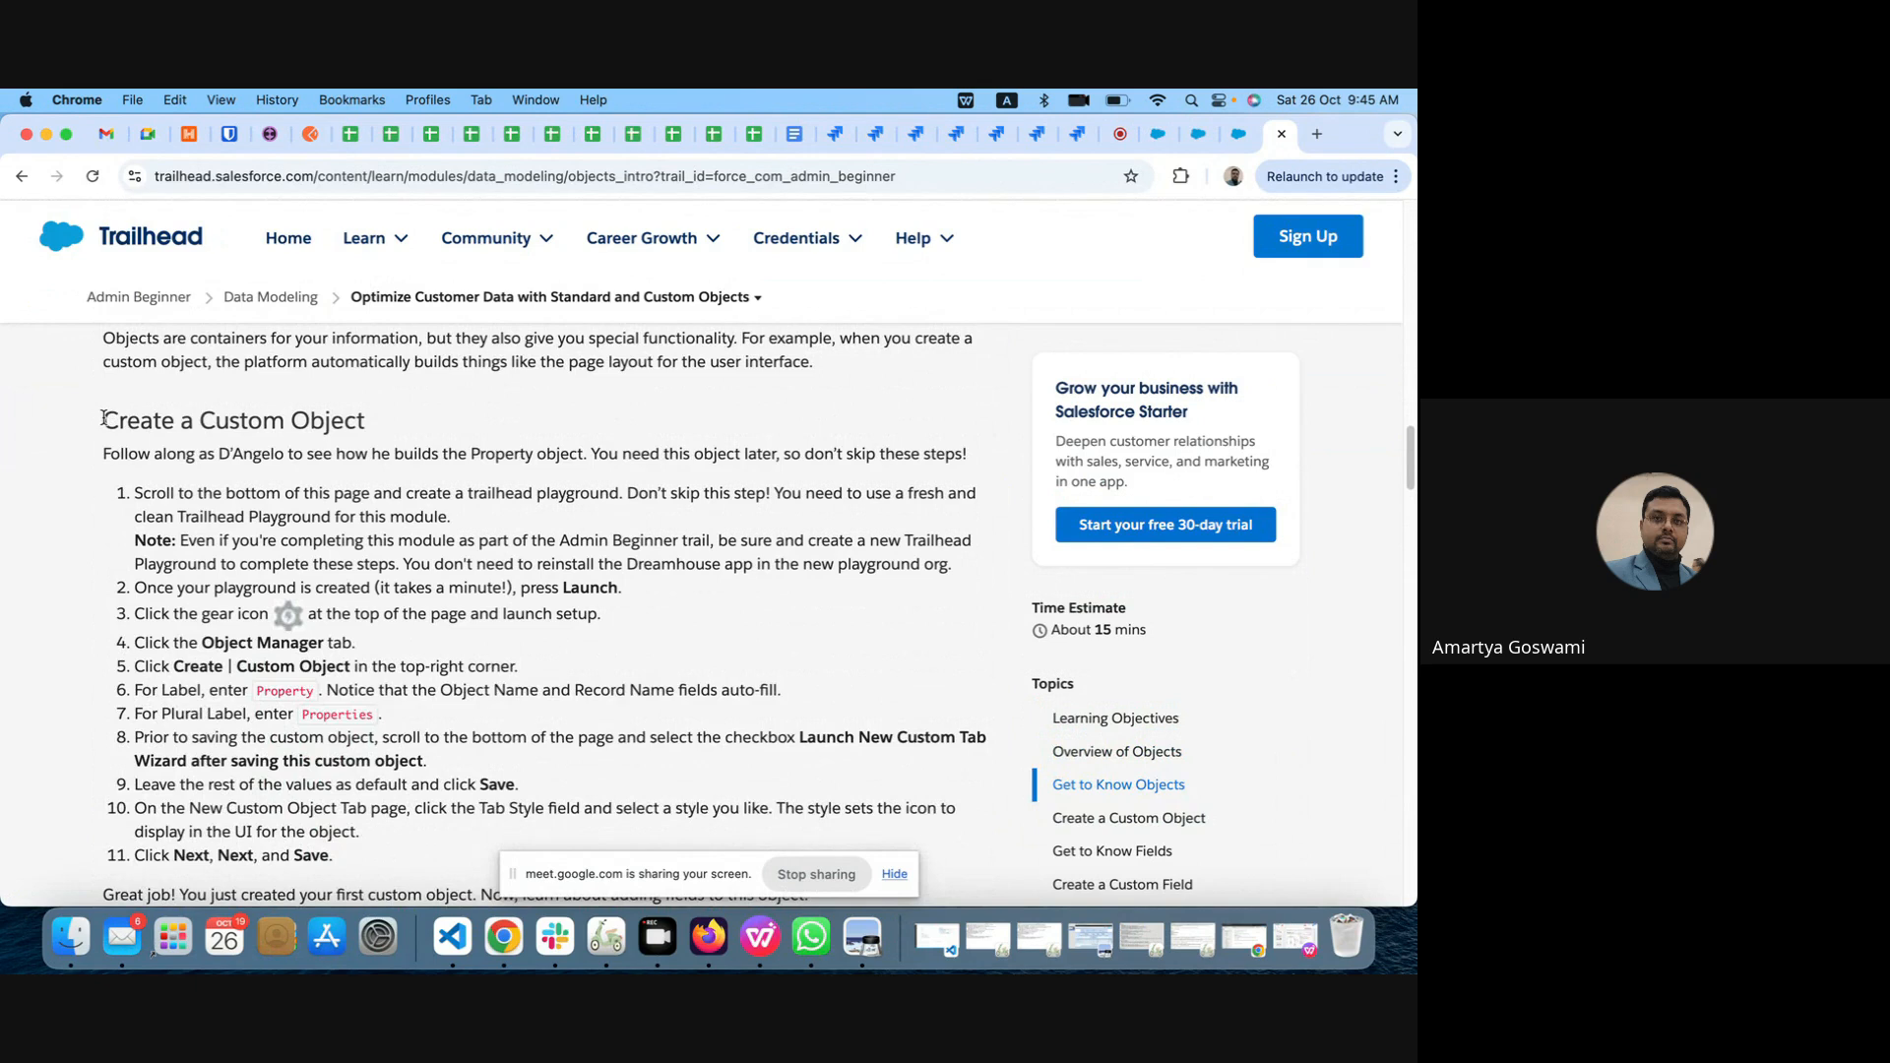
left_click_drag(103, 418, 341, 442)
scroll(451, 640, "down", 3)
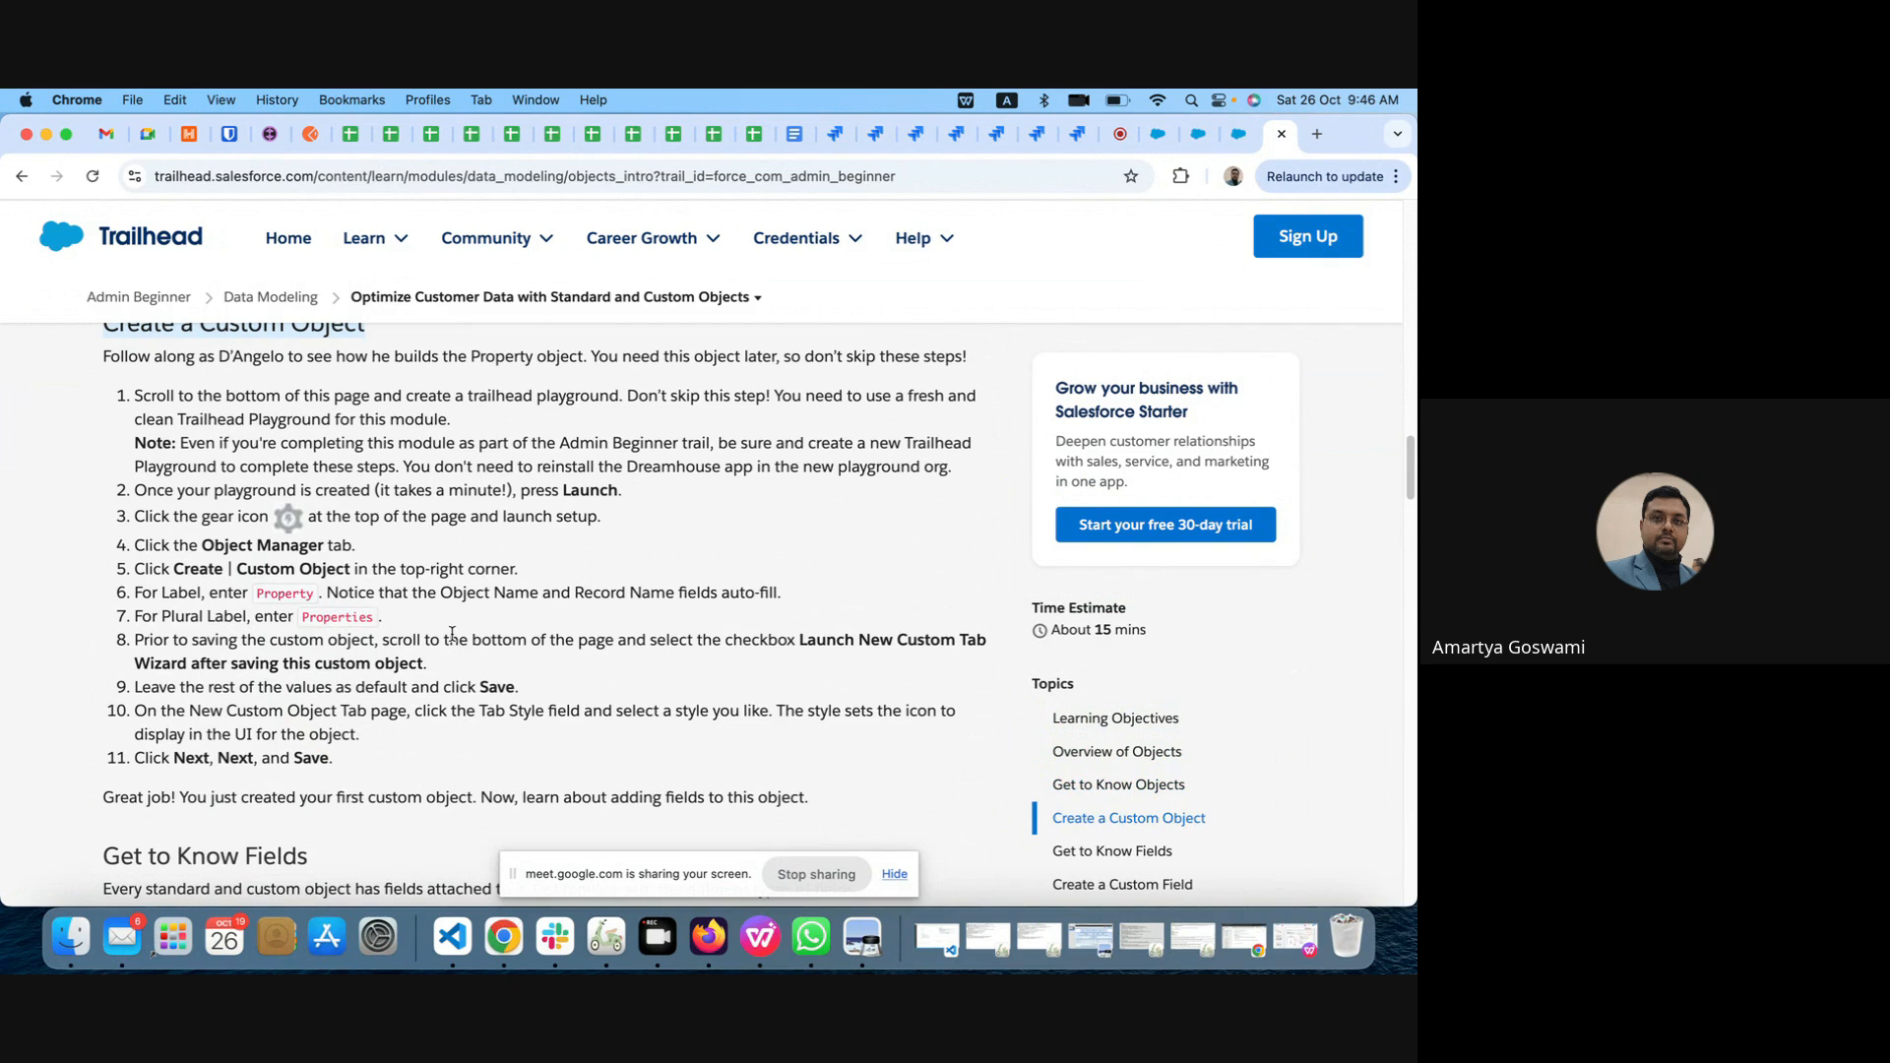
Step: Examine the field type table under Get to Know Fields and the instructions for creating a custom field
scroll(450, 632, "down", 5)
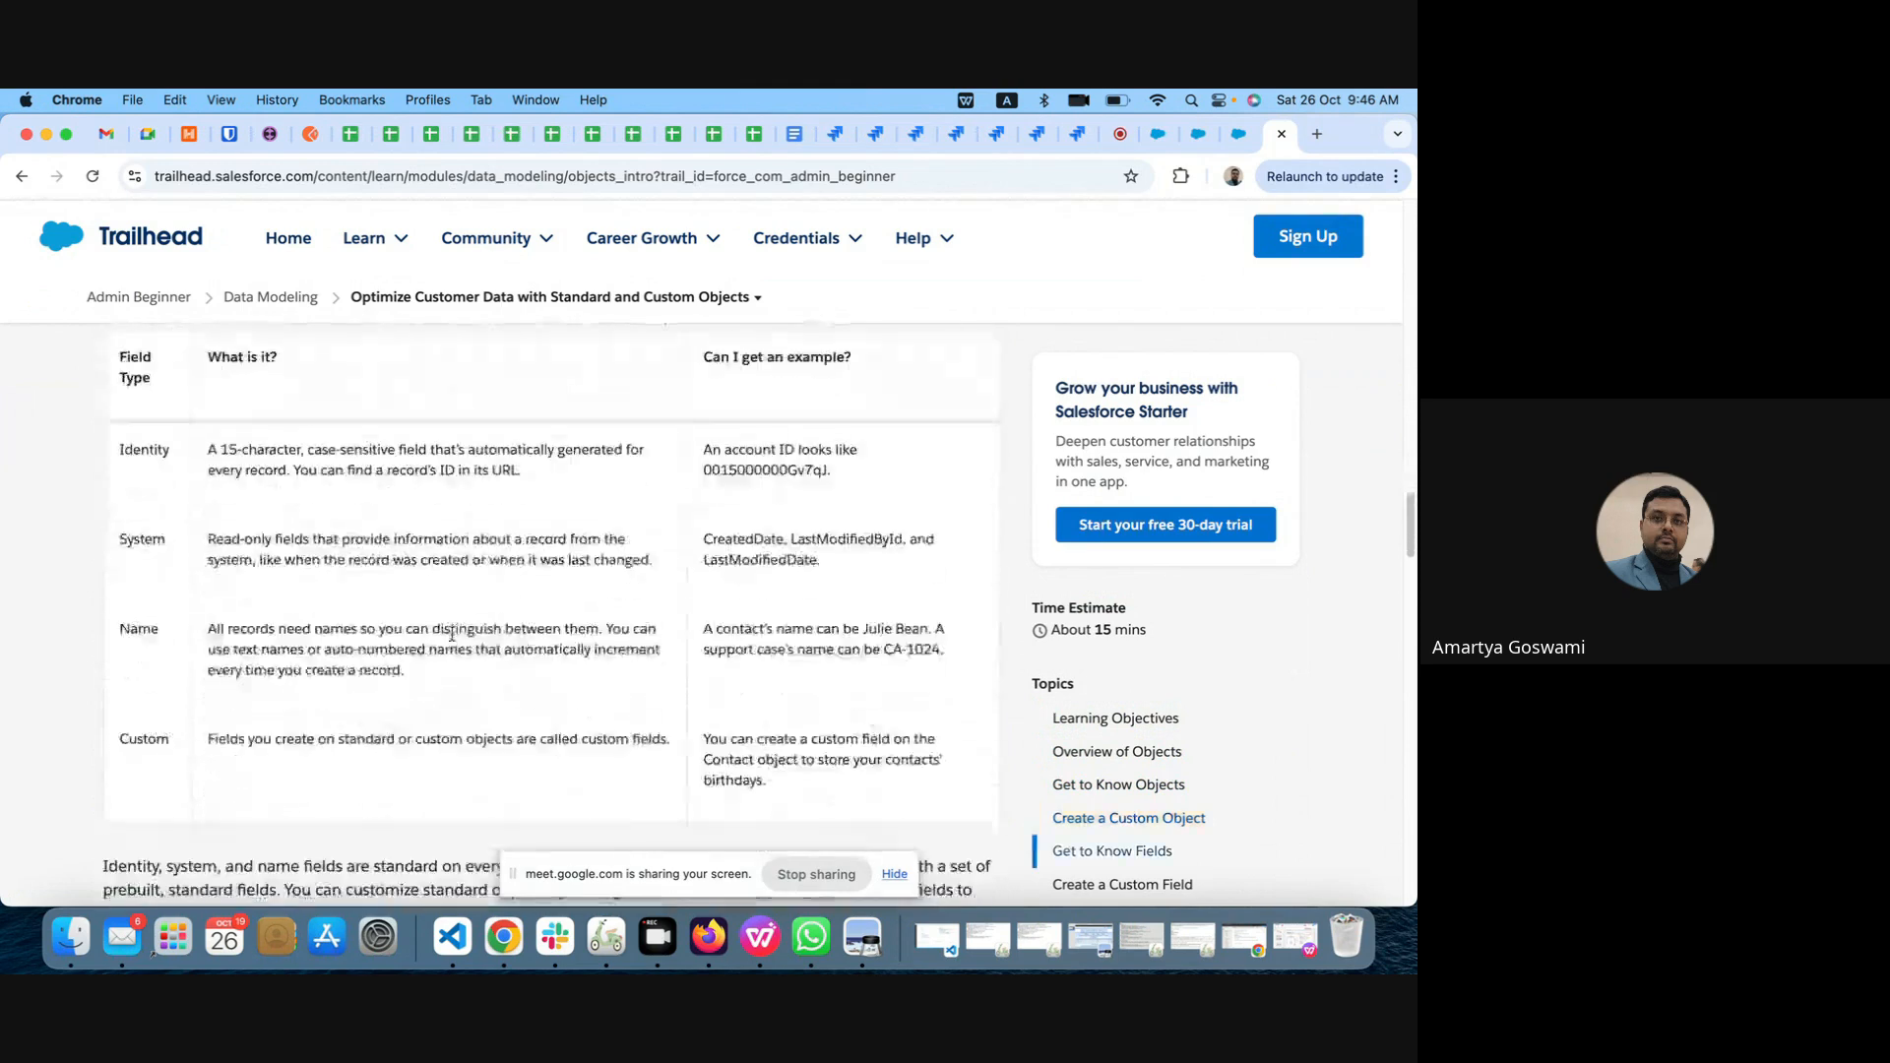
left_click_drag(103, 463, 345, 474)
scroll(401, 718, "down", 6)
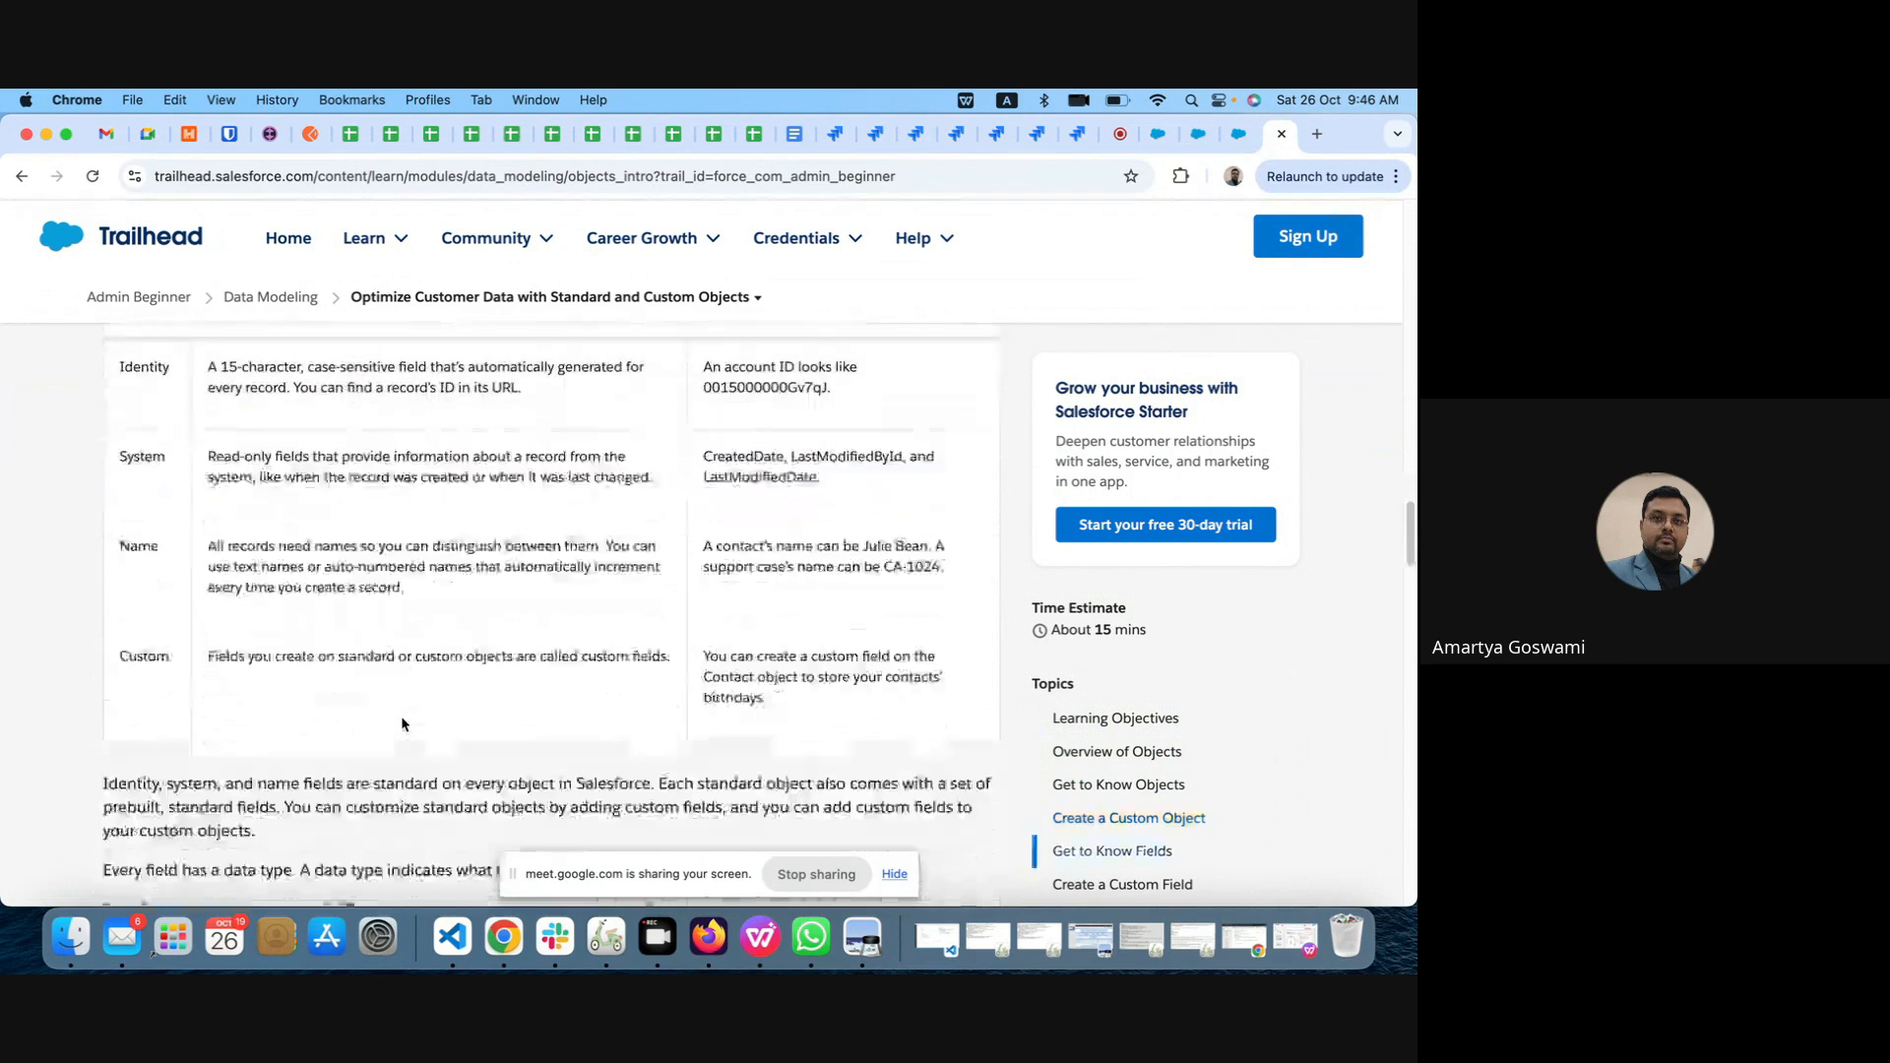
scroll(402, 718, "down", 5)
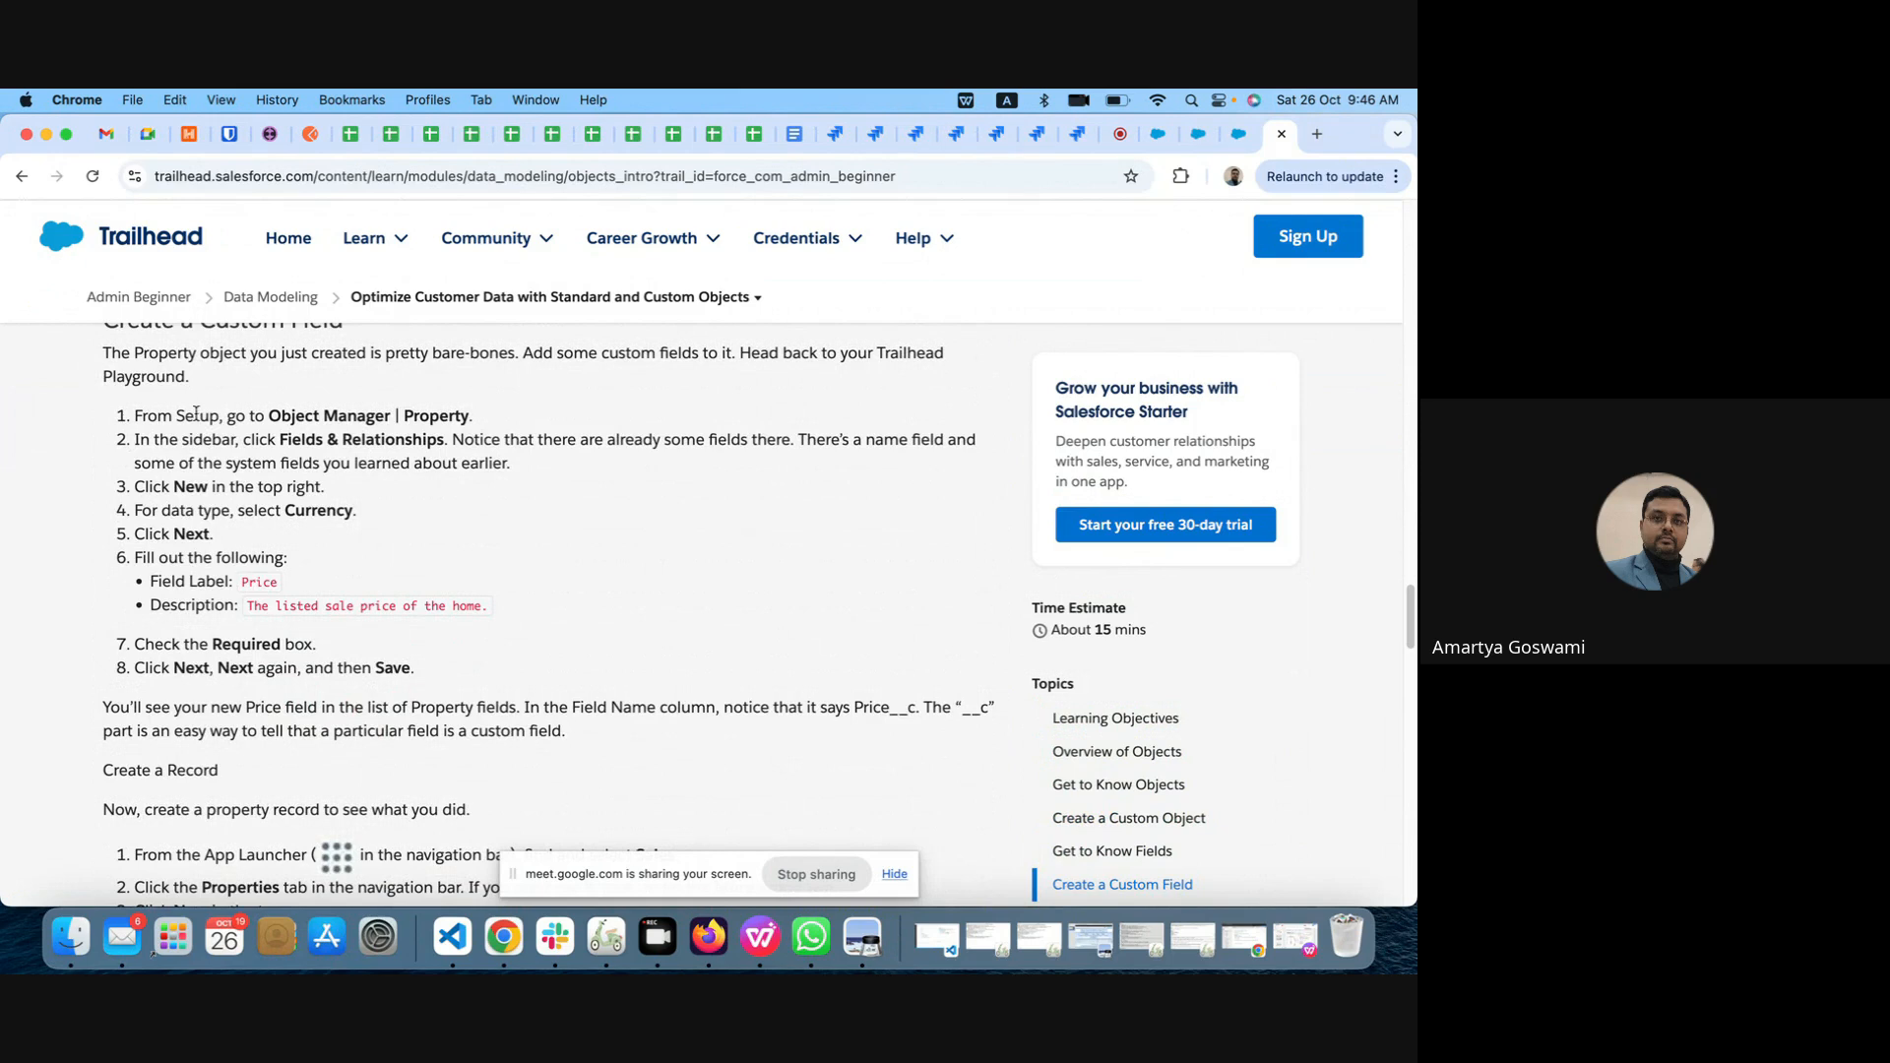
Step: Review the Create a Record instructions, the resources and the Hands-on Challenge through to the end of the unit
scroll(263, 660, "down", 5)
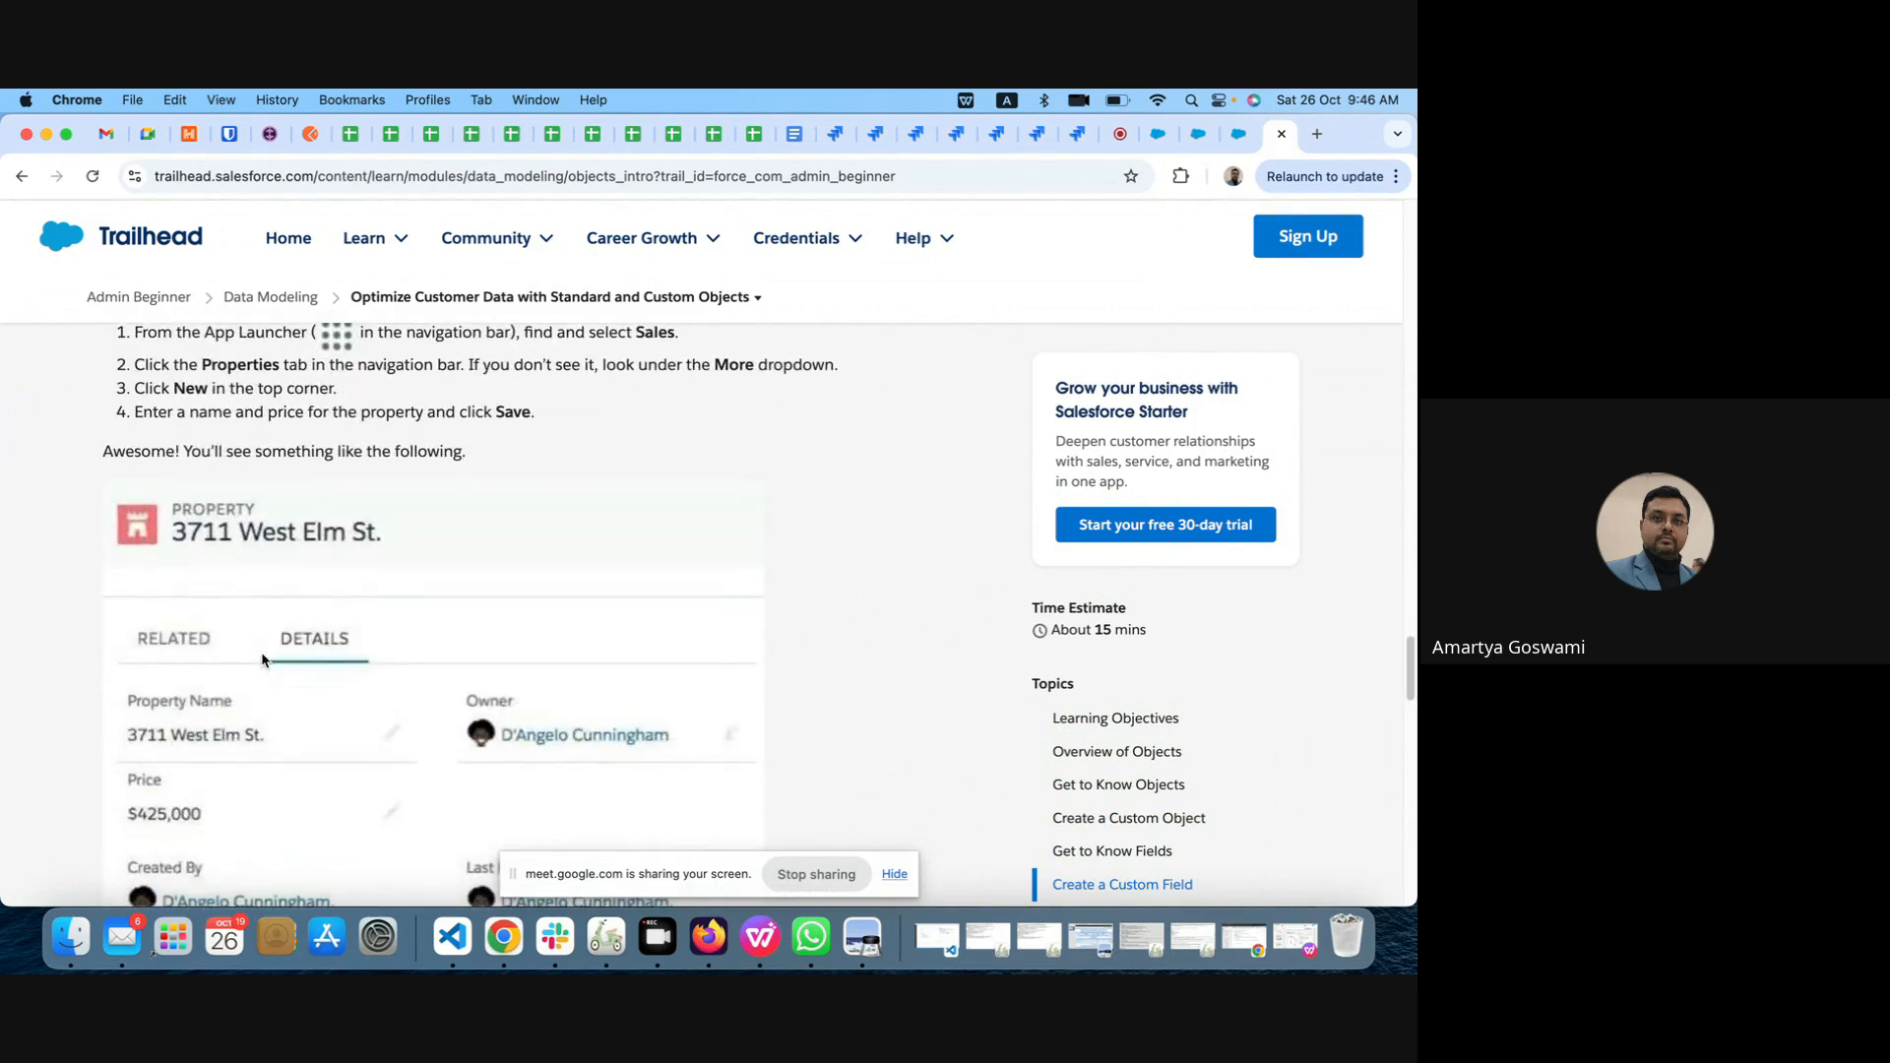
scroll(246, 566, "up", 2)
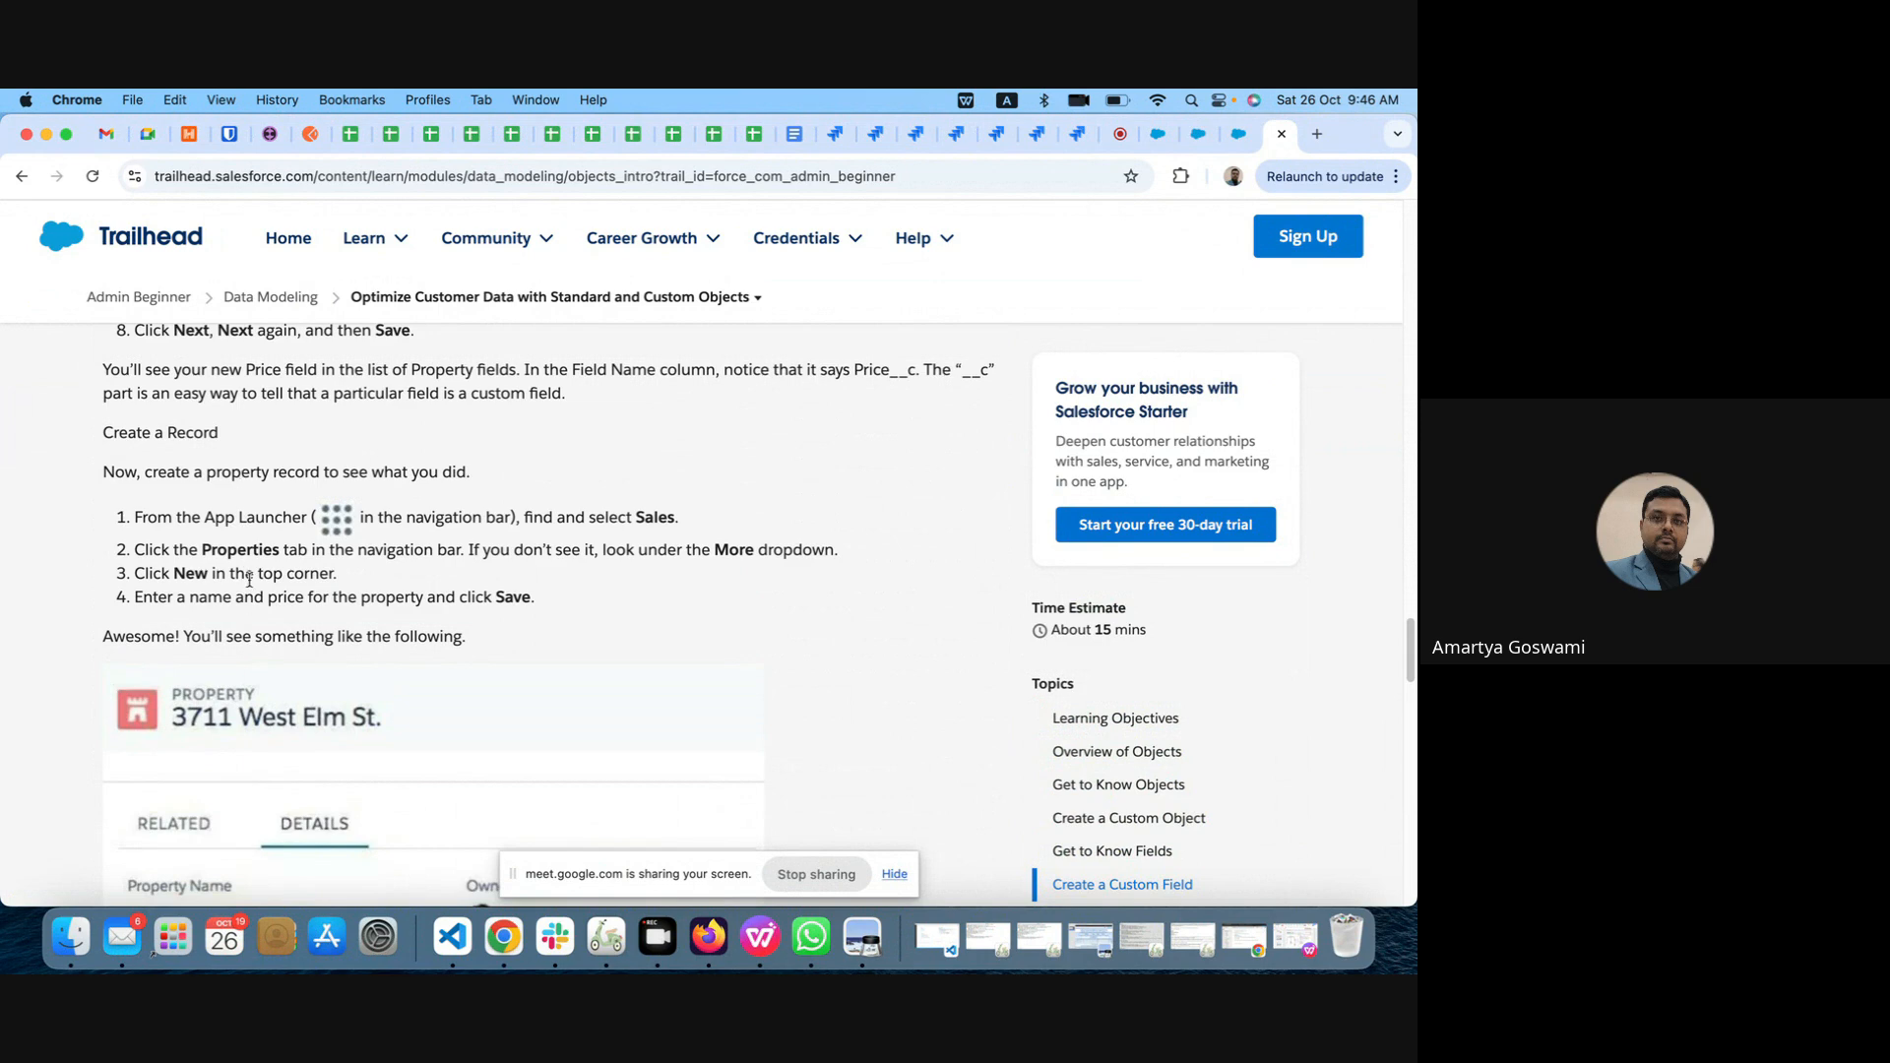
scroll(249, 580, "down", 10)
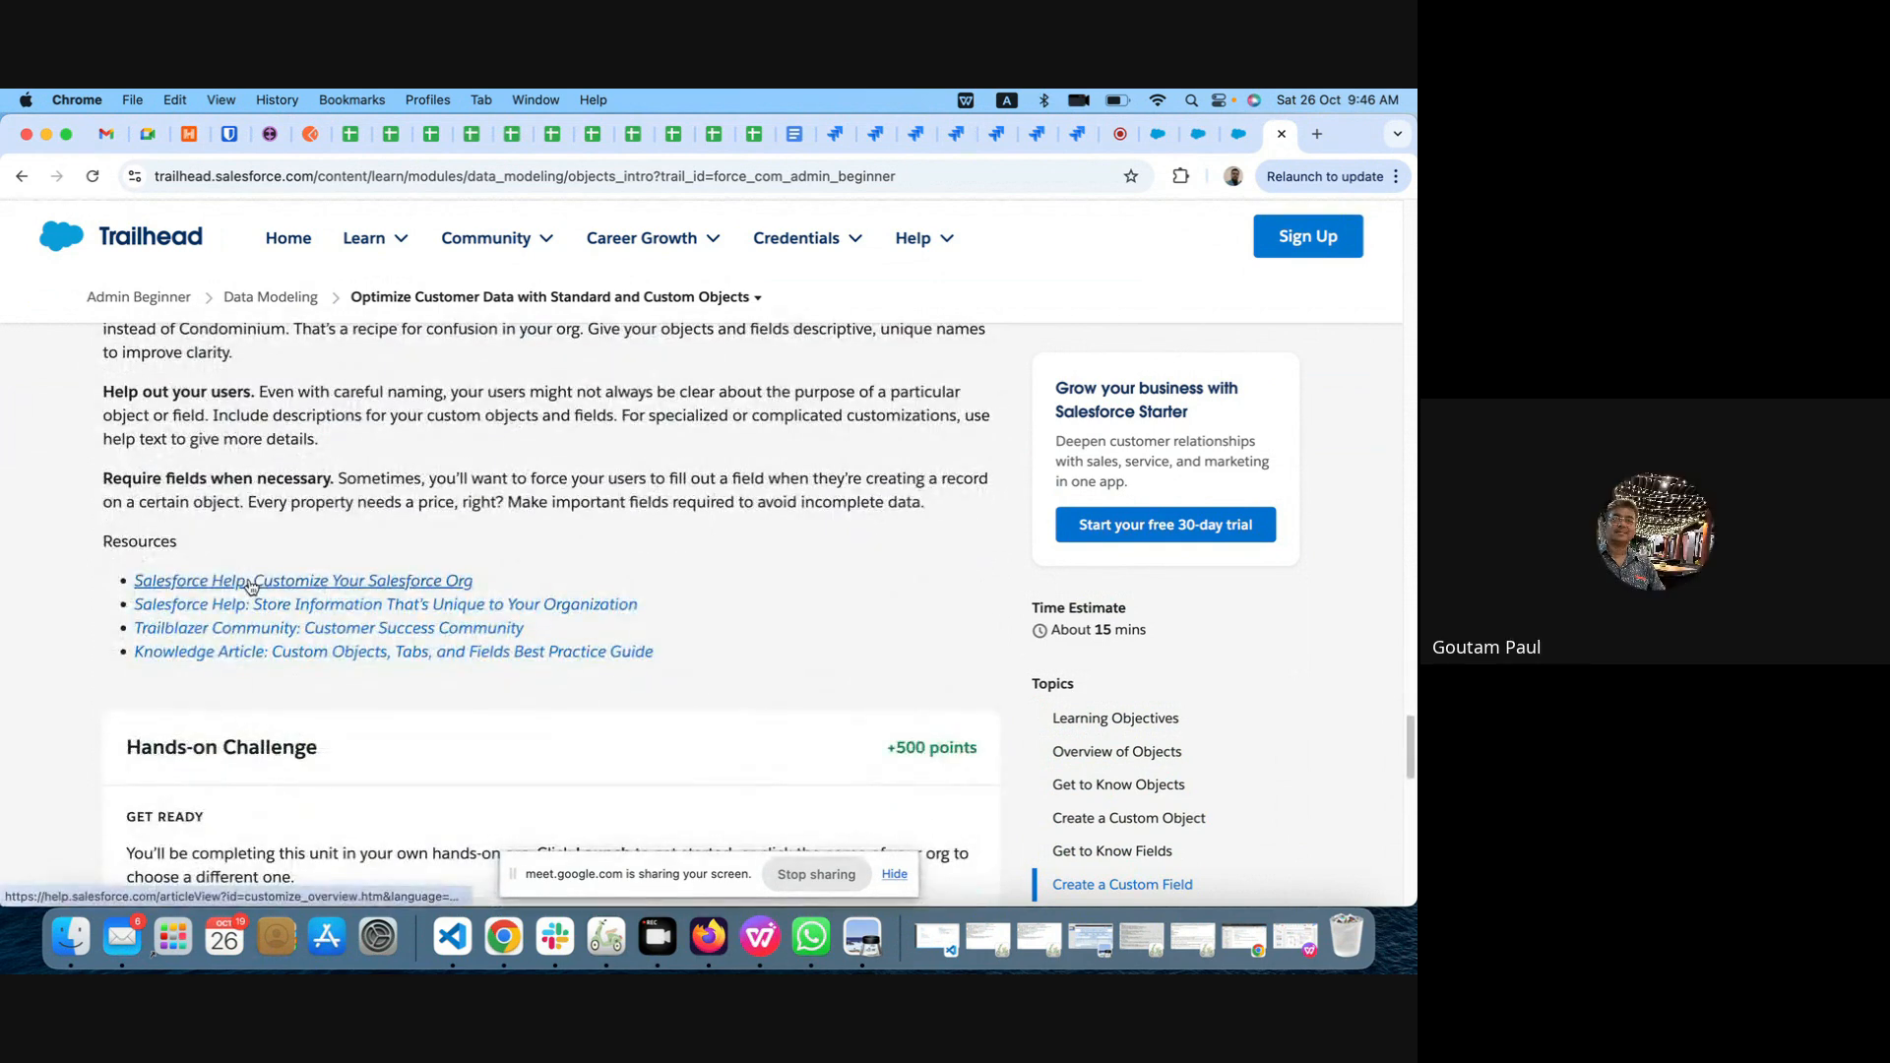
scroll(251, 586, "down", 5)
scroll(249, 583, "down", 6)
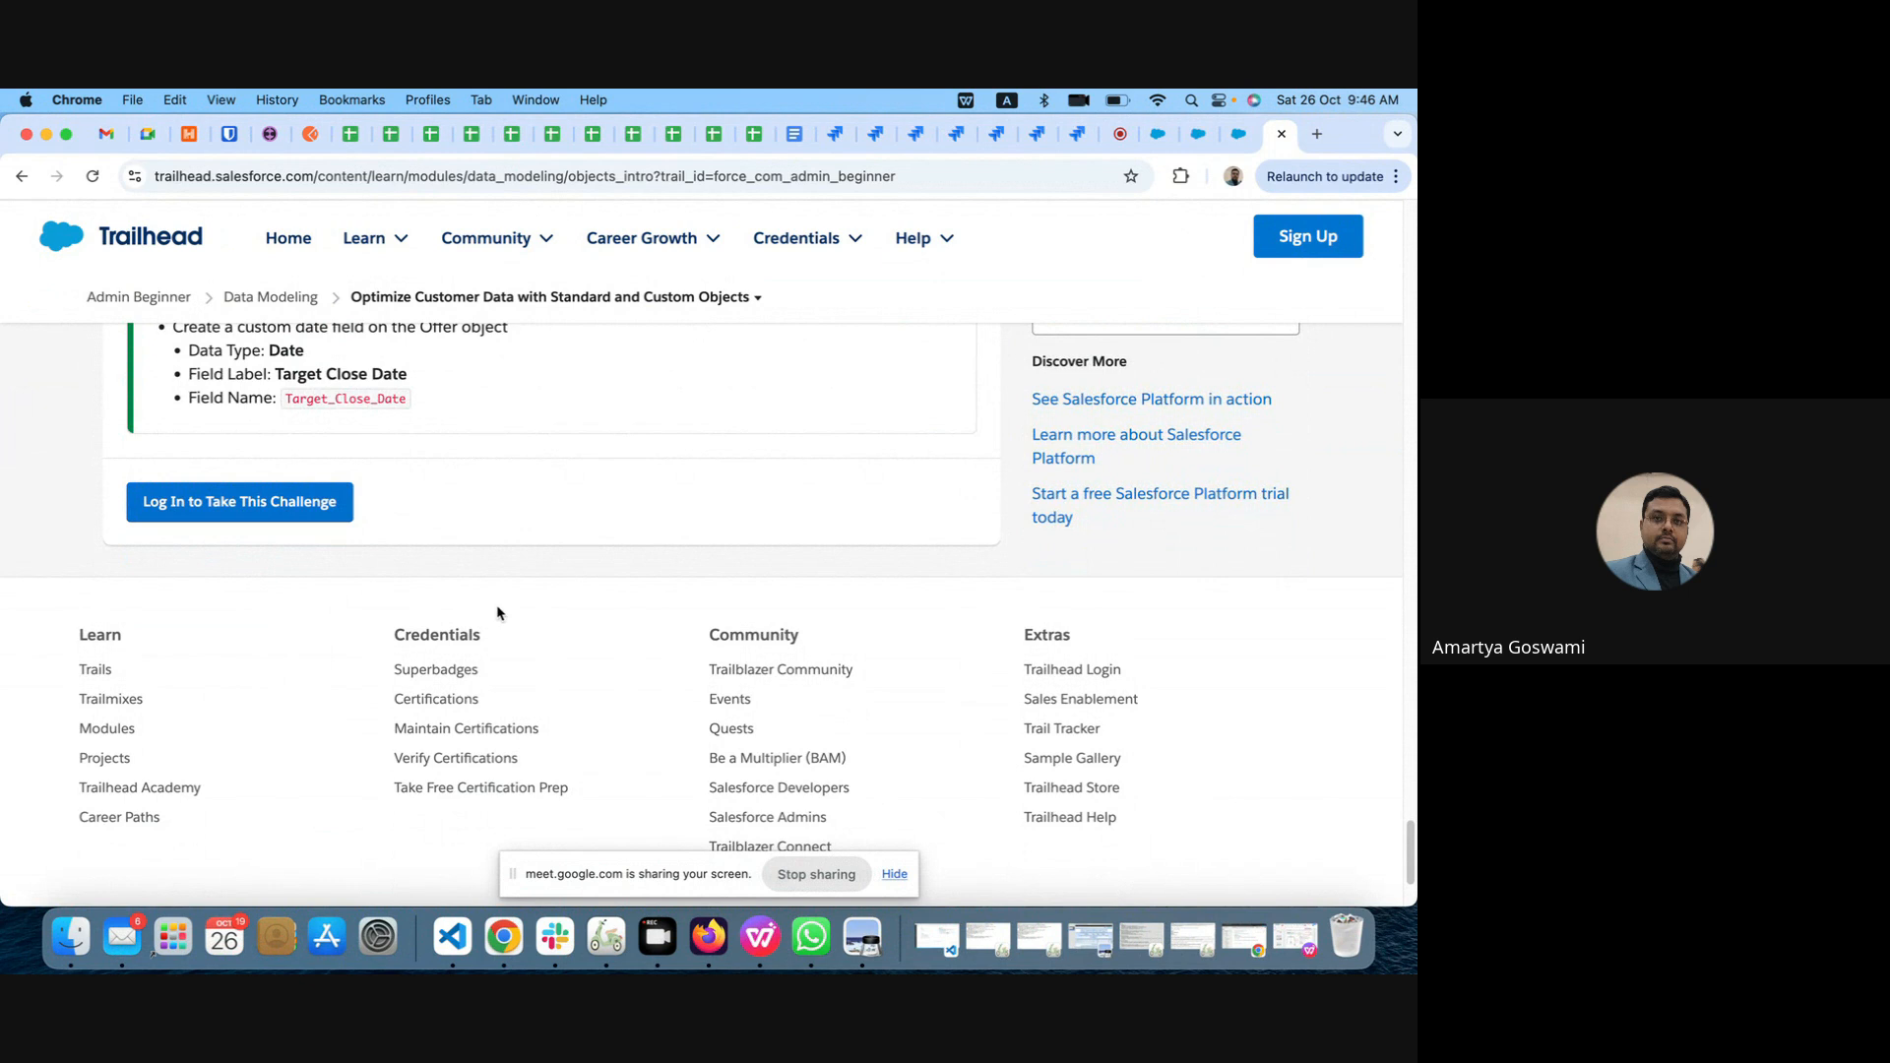
Step: Return to the Lead Layout editor and search its available fields for prod
left_click(1238, 144)
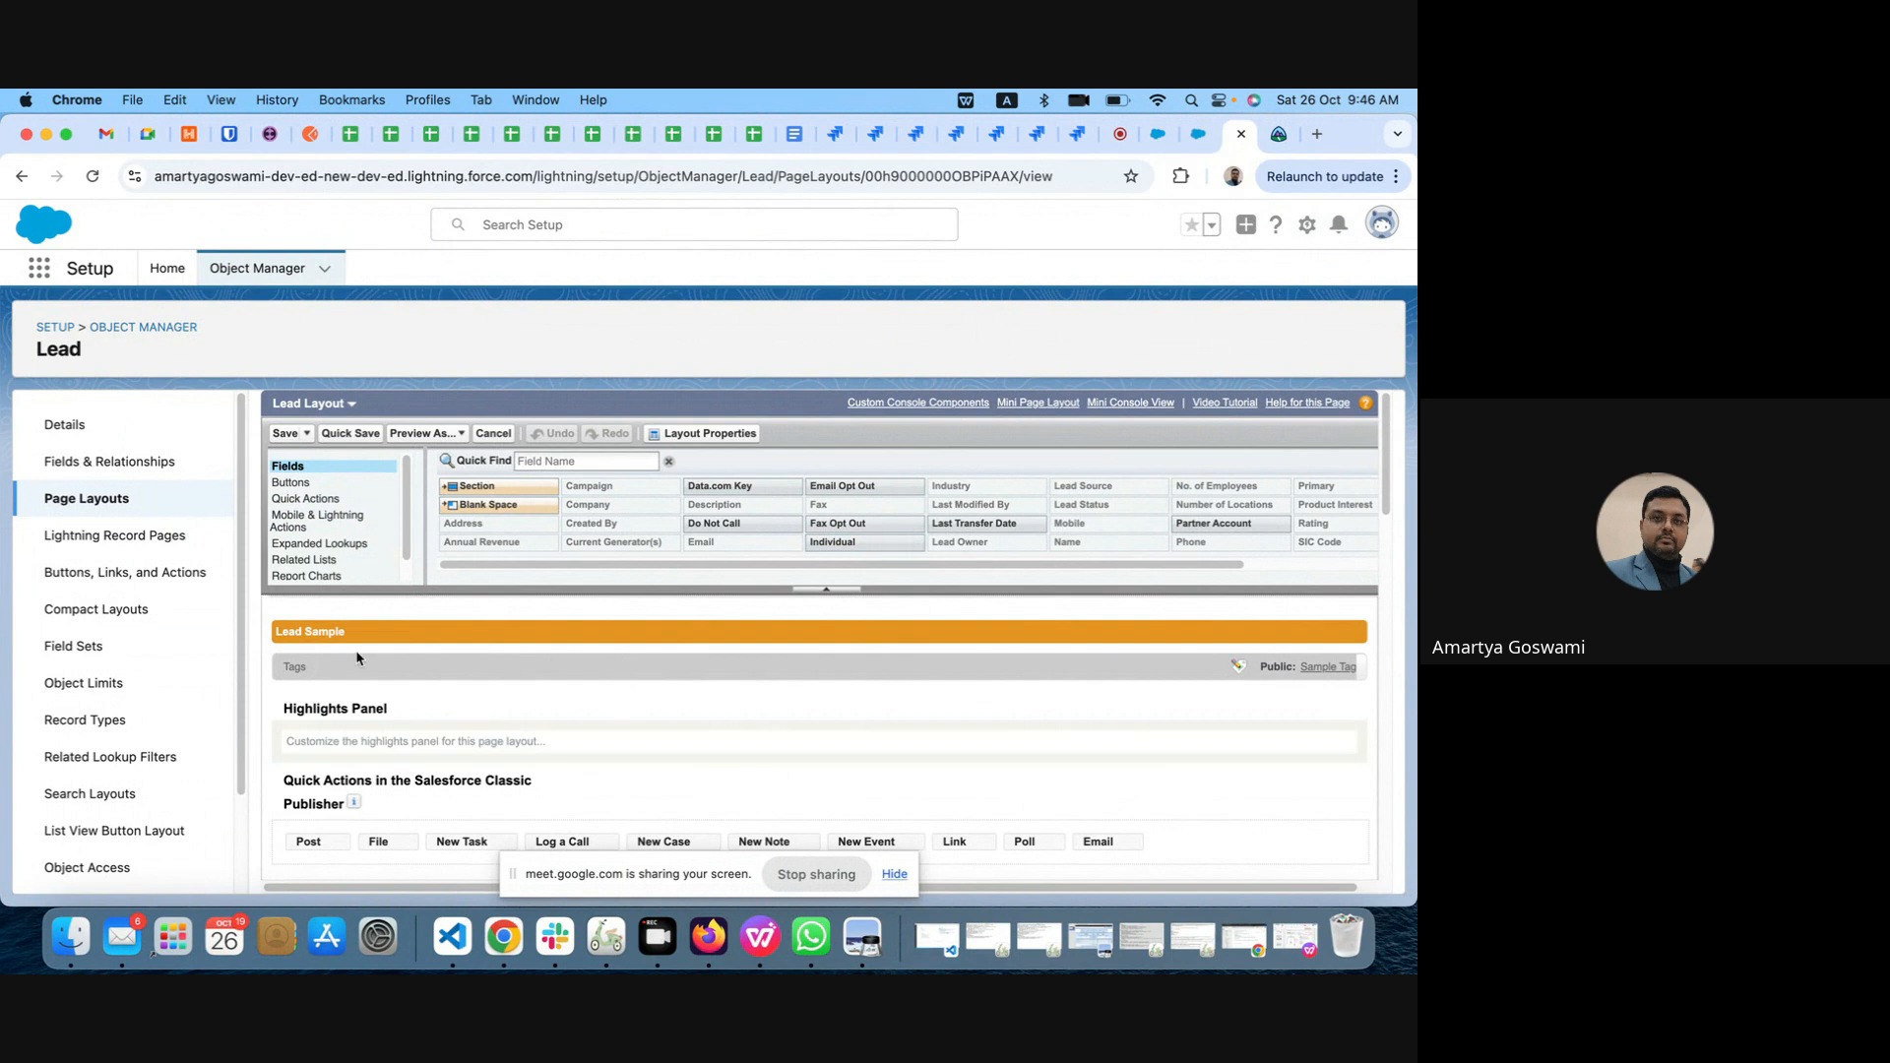
left_click(564, 461)
type("prod")
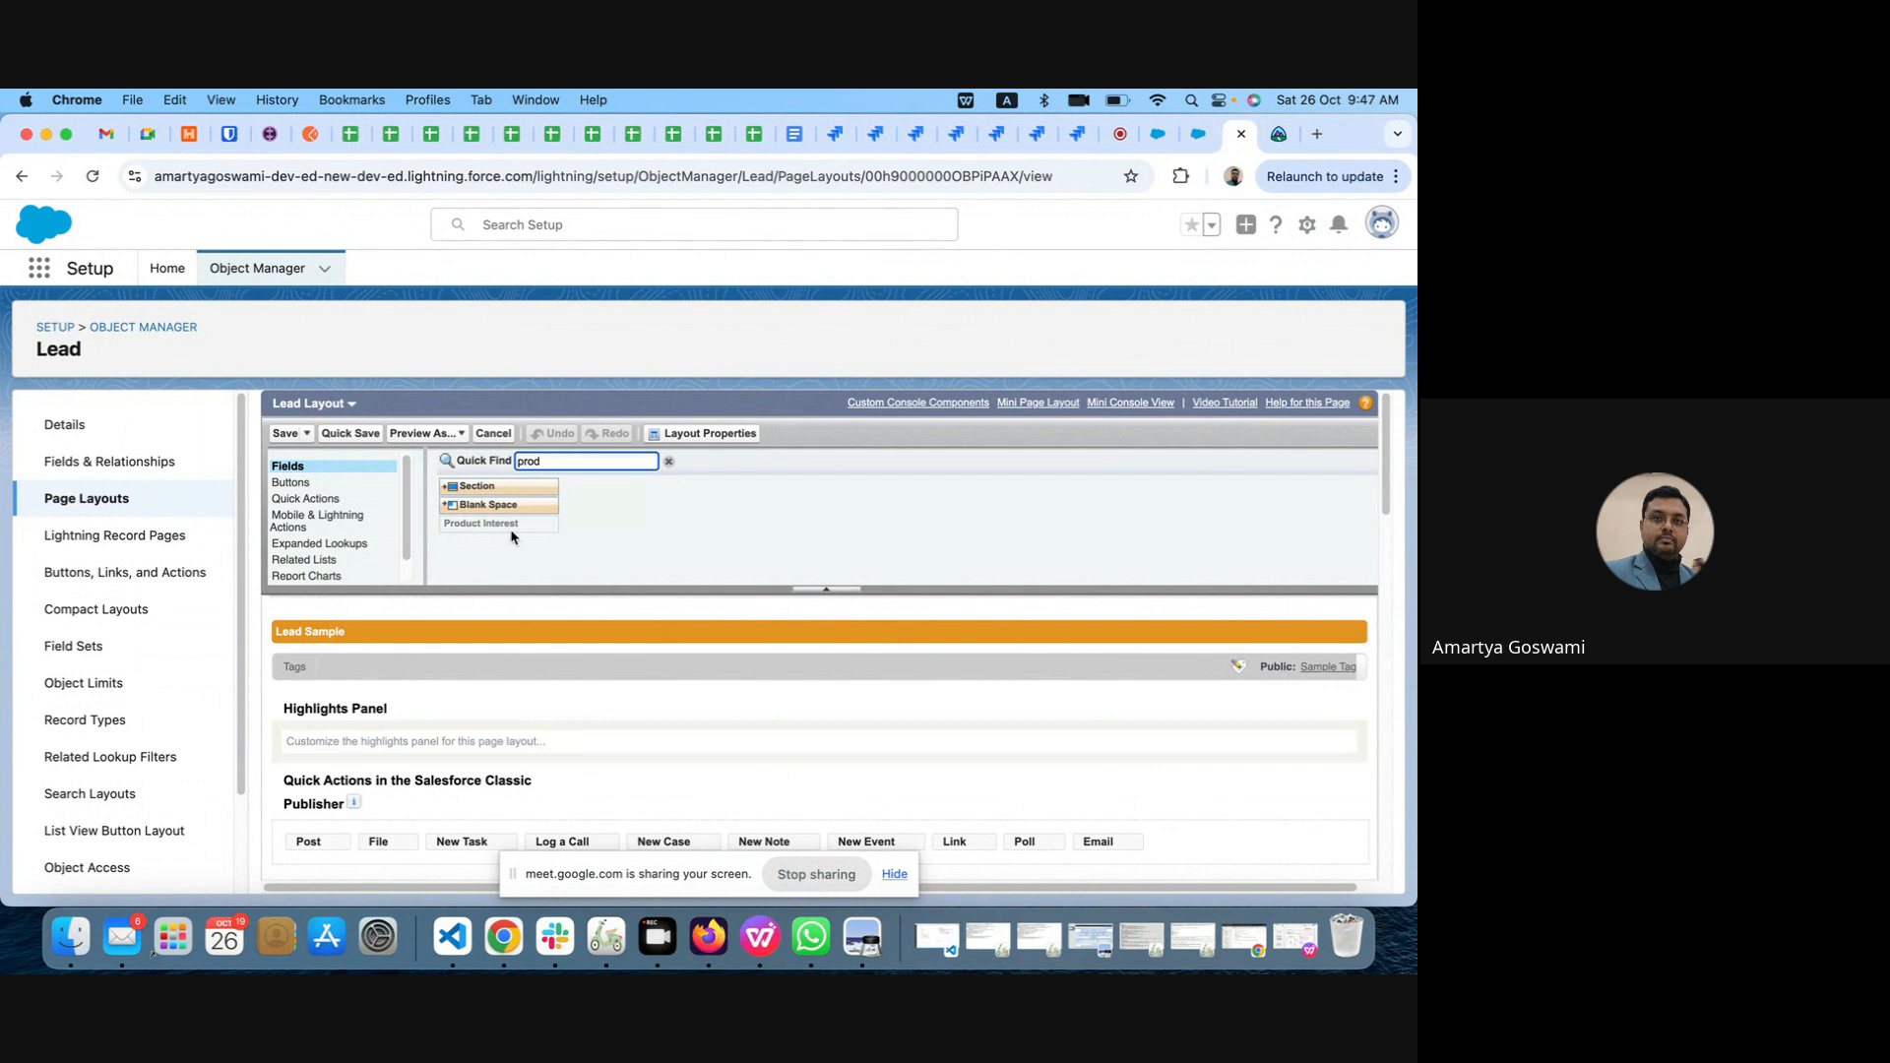
left_click(536, 533)
Step: Move the Product Interest field from the Additional Information section to below UpdateValue in the Lead Information section
scroll(536, 533, "down", 5)
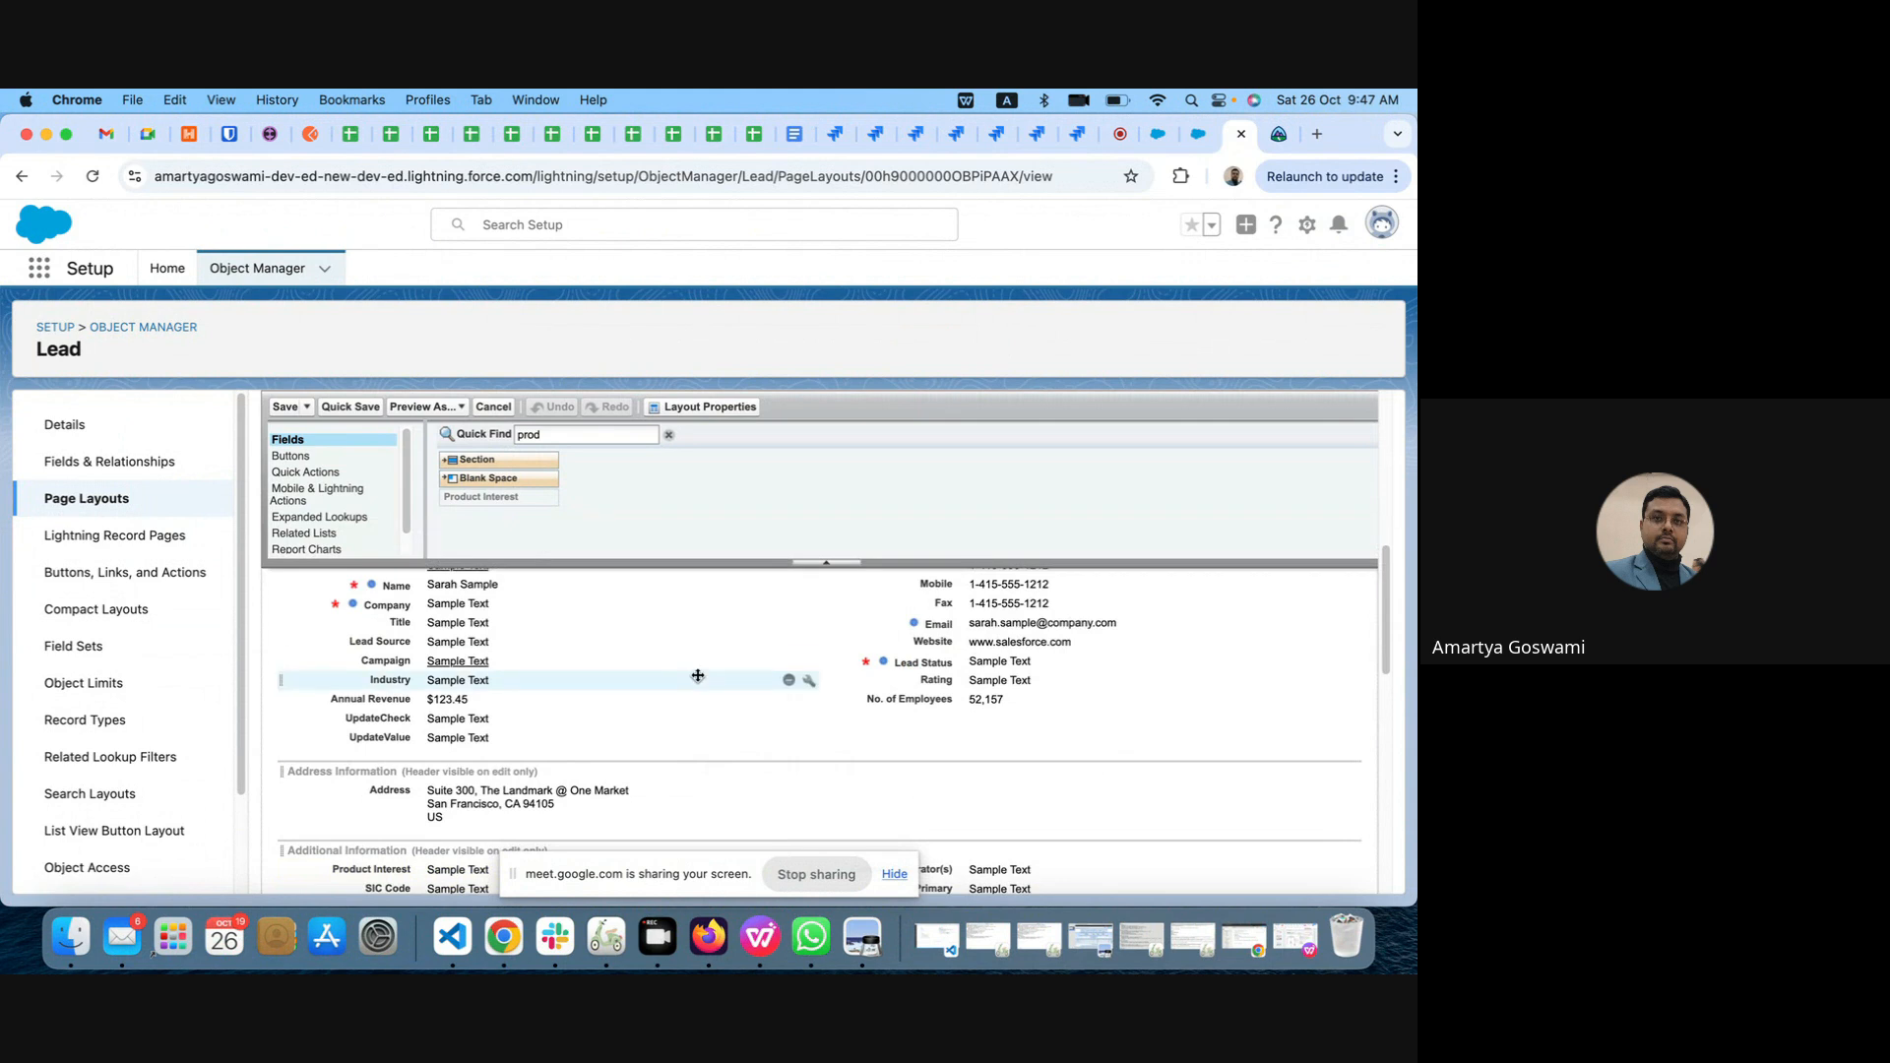
scroll(698, 675, "down", 2)
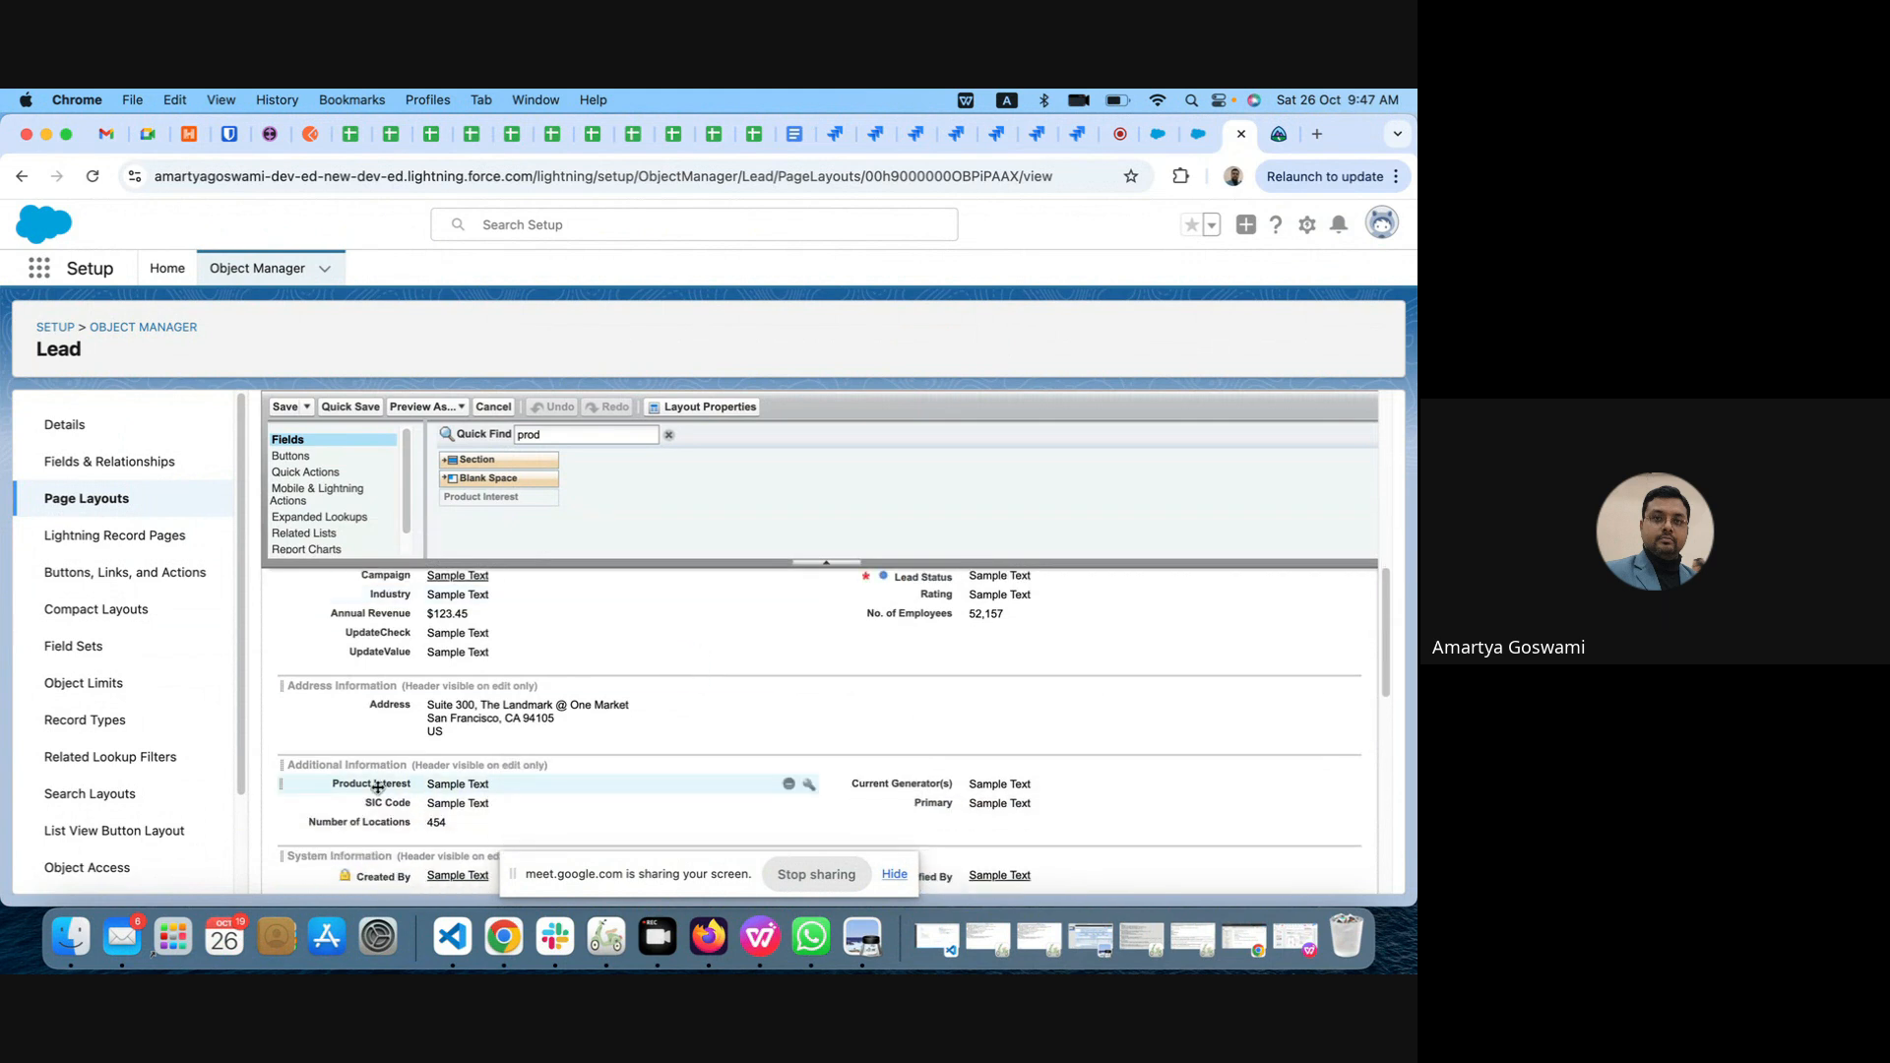
left_click_drag(377, 787, 393, 659)
scroll(638, 657, "up", 4)
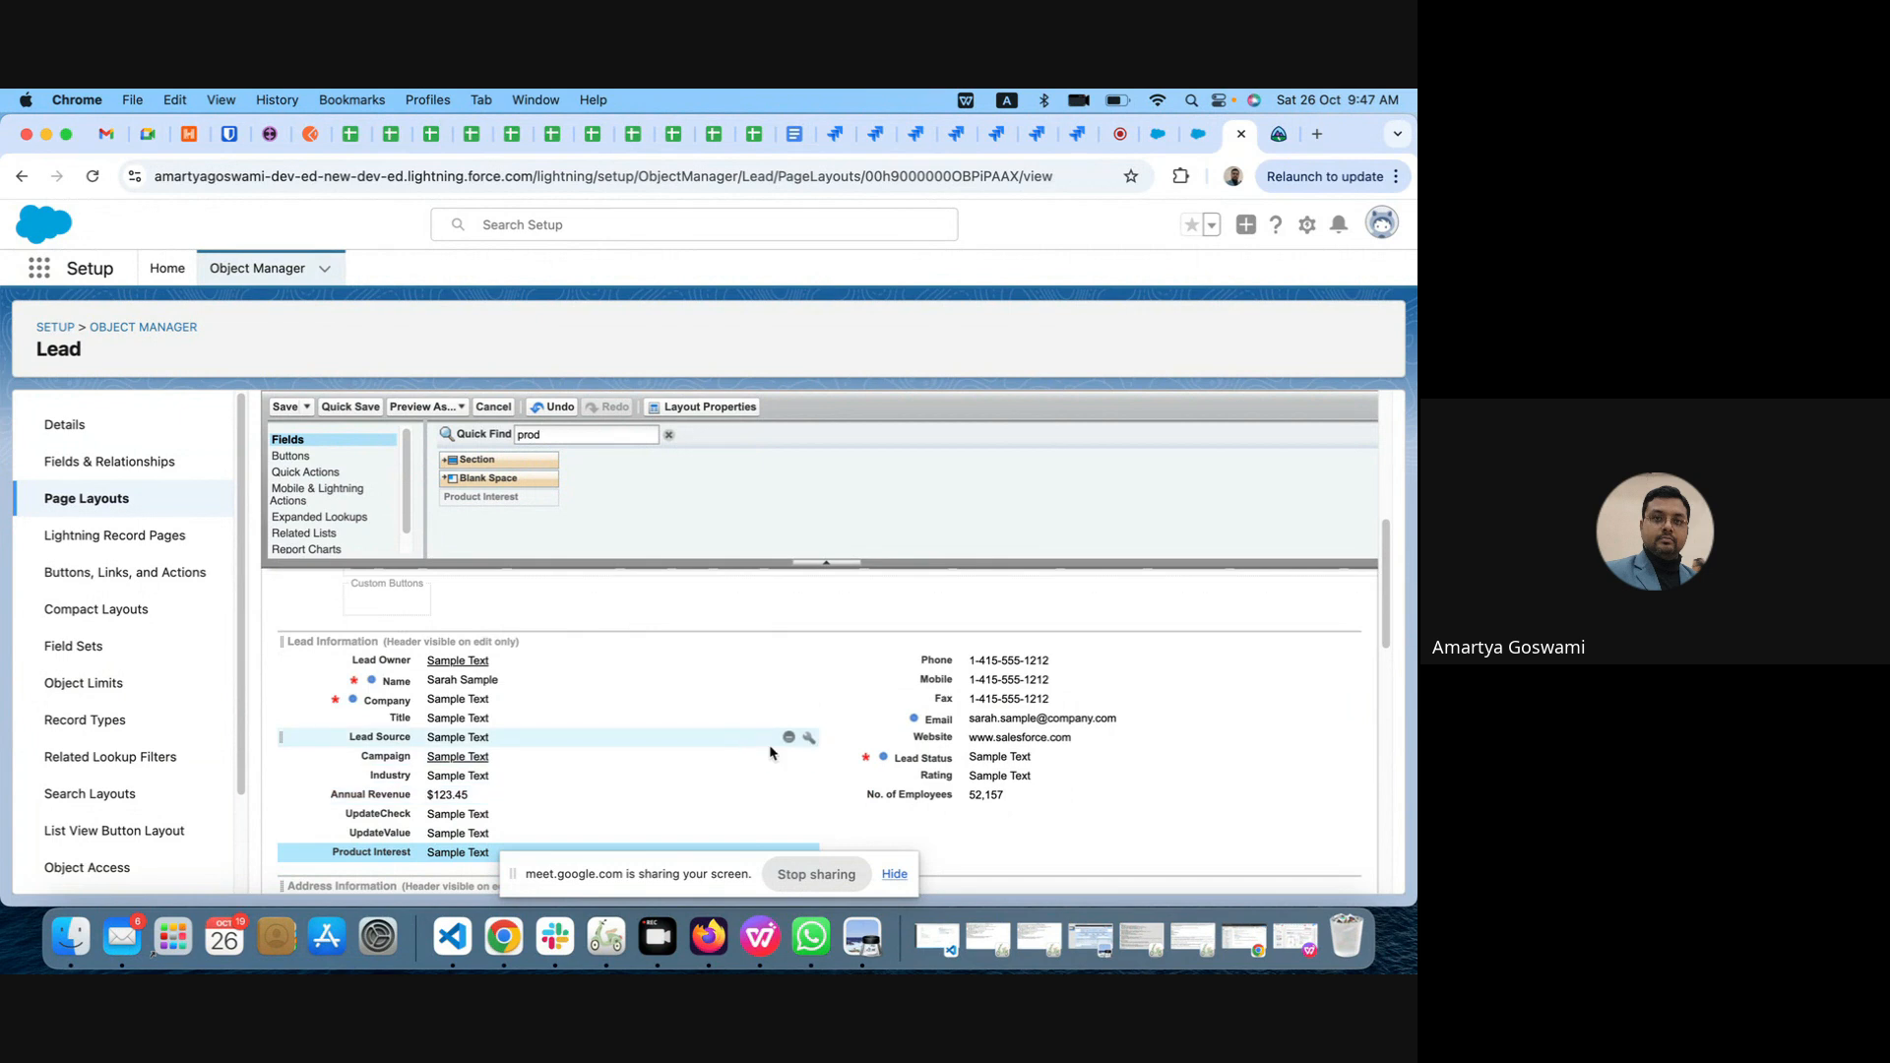
Step: Move the Product Interest field to the second column of Lead Information, directly below No. of Employees
scroll(778, 748, "down", 1)
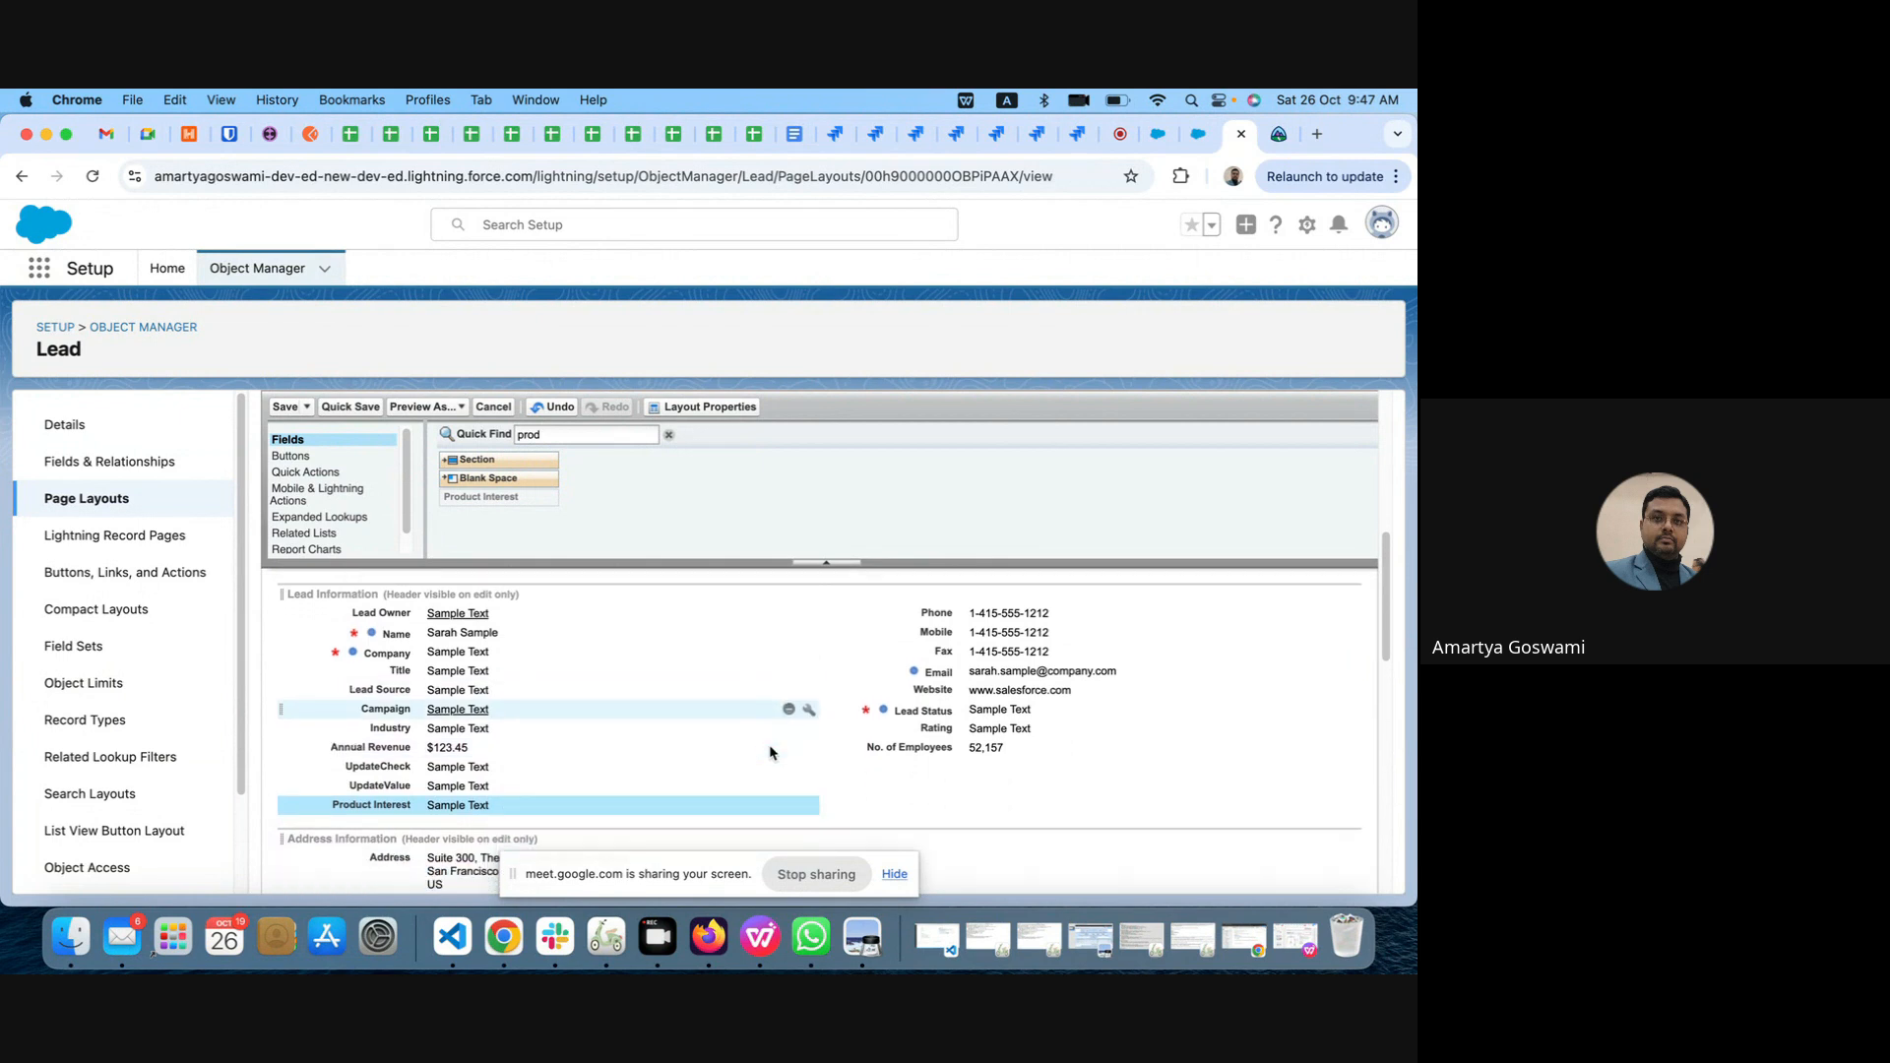
scroll(771, 753, "up", 1)
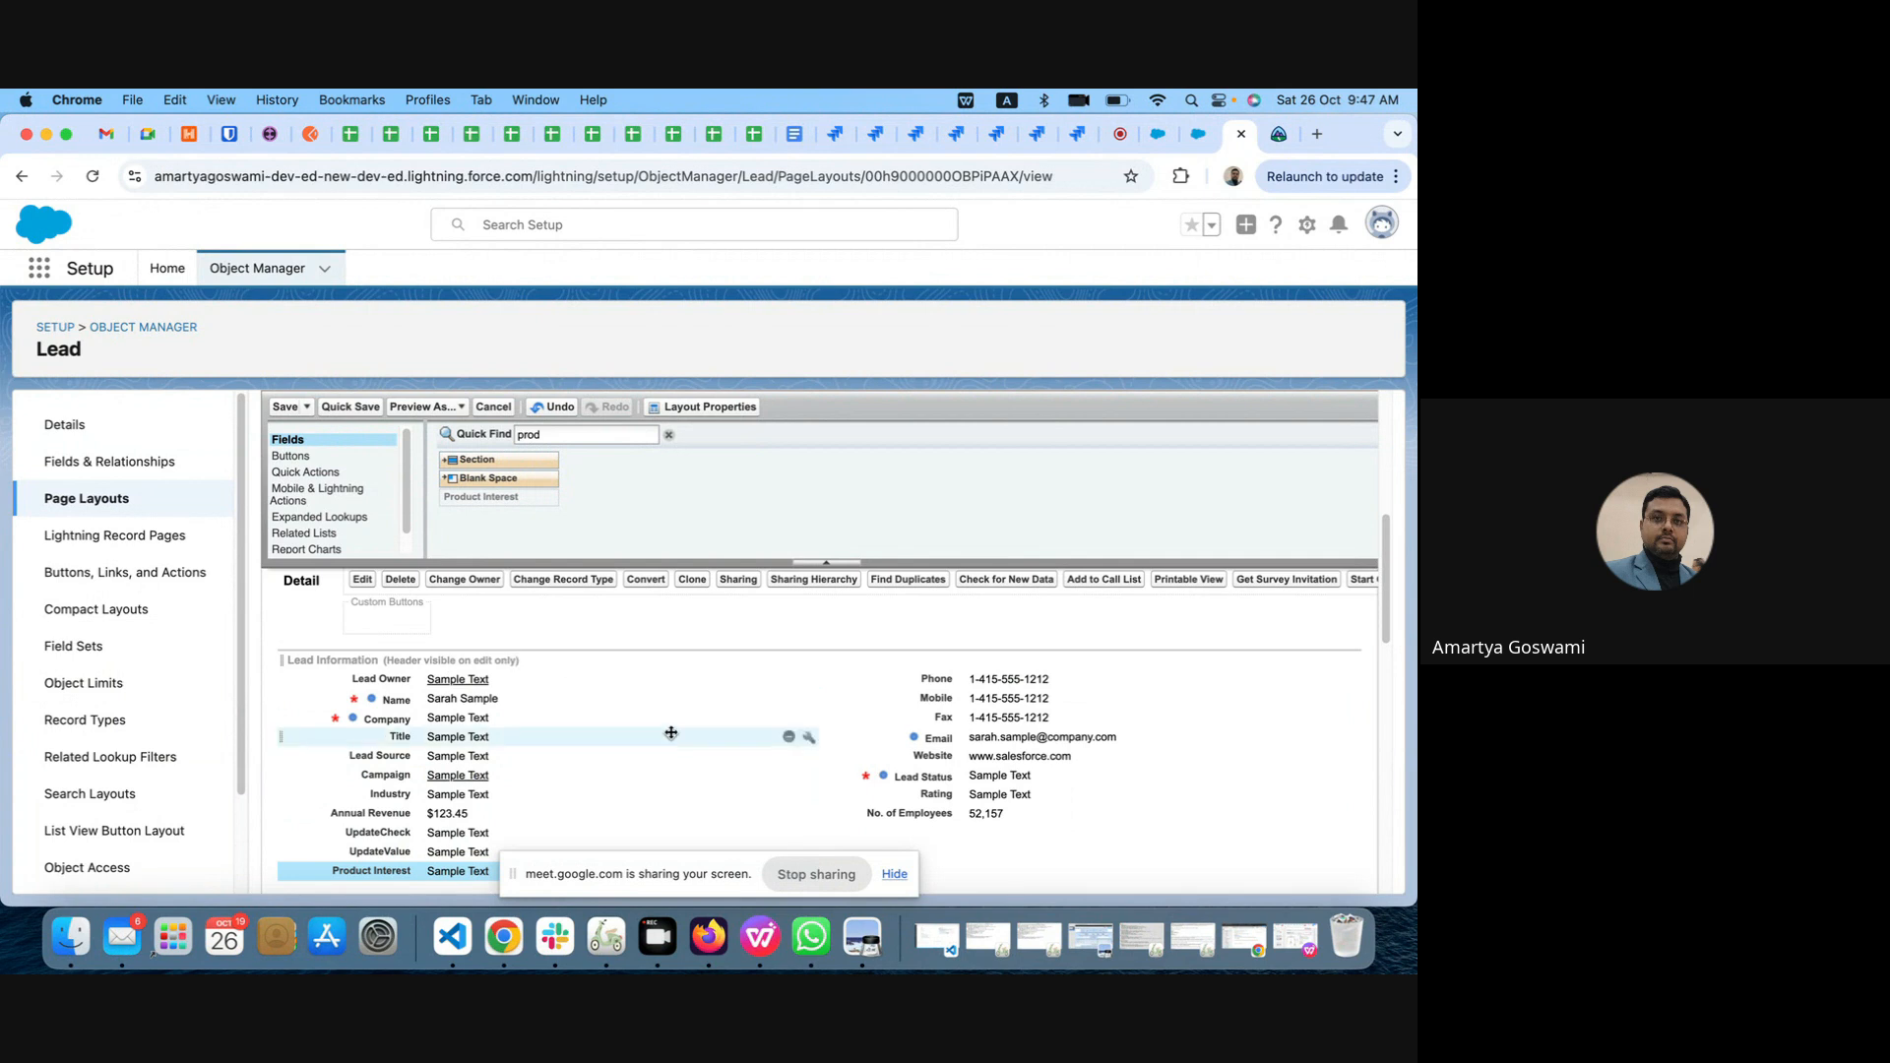
scroll(672, 732, "down", 2)
scroll(671, 732, "down", 2)
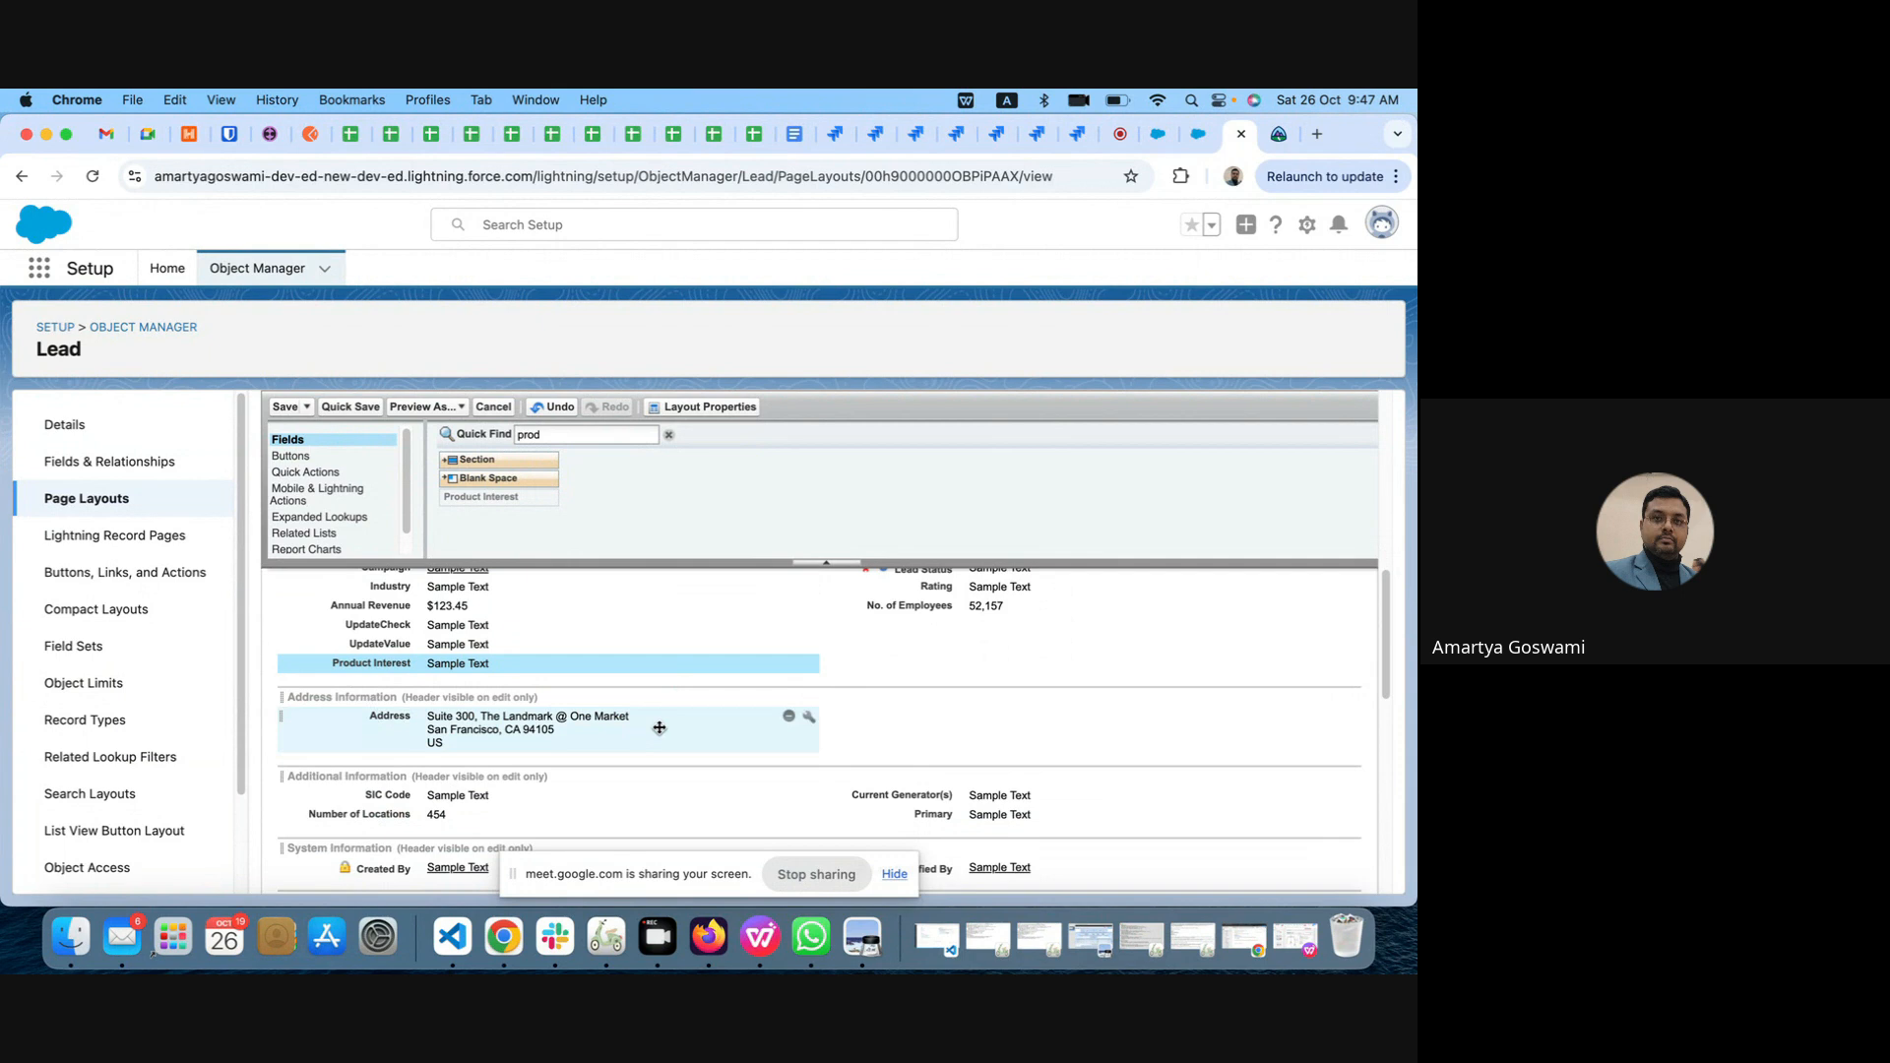
scroll(660, 727, "up", 2)
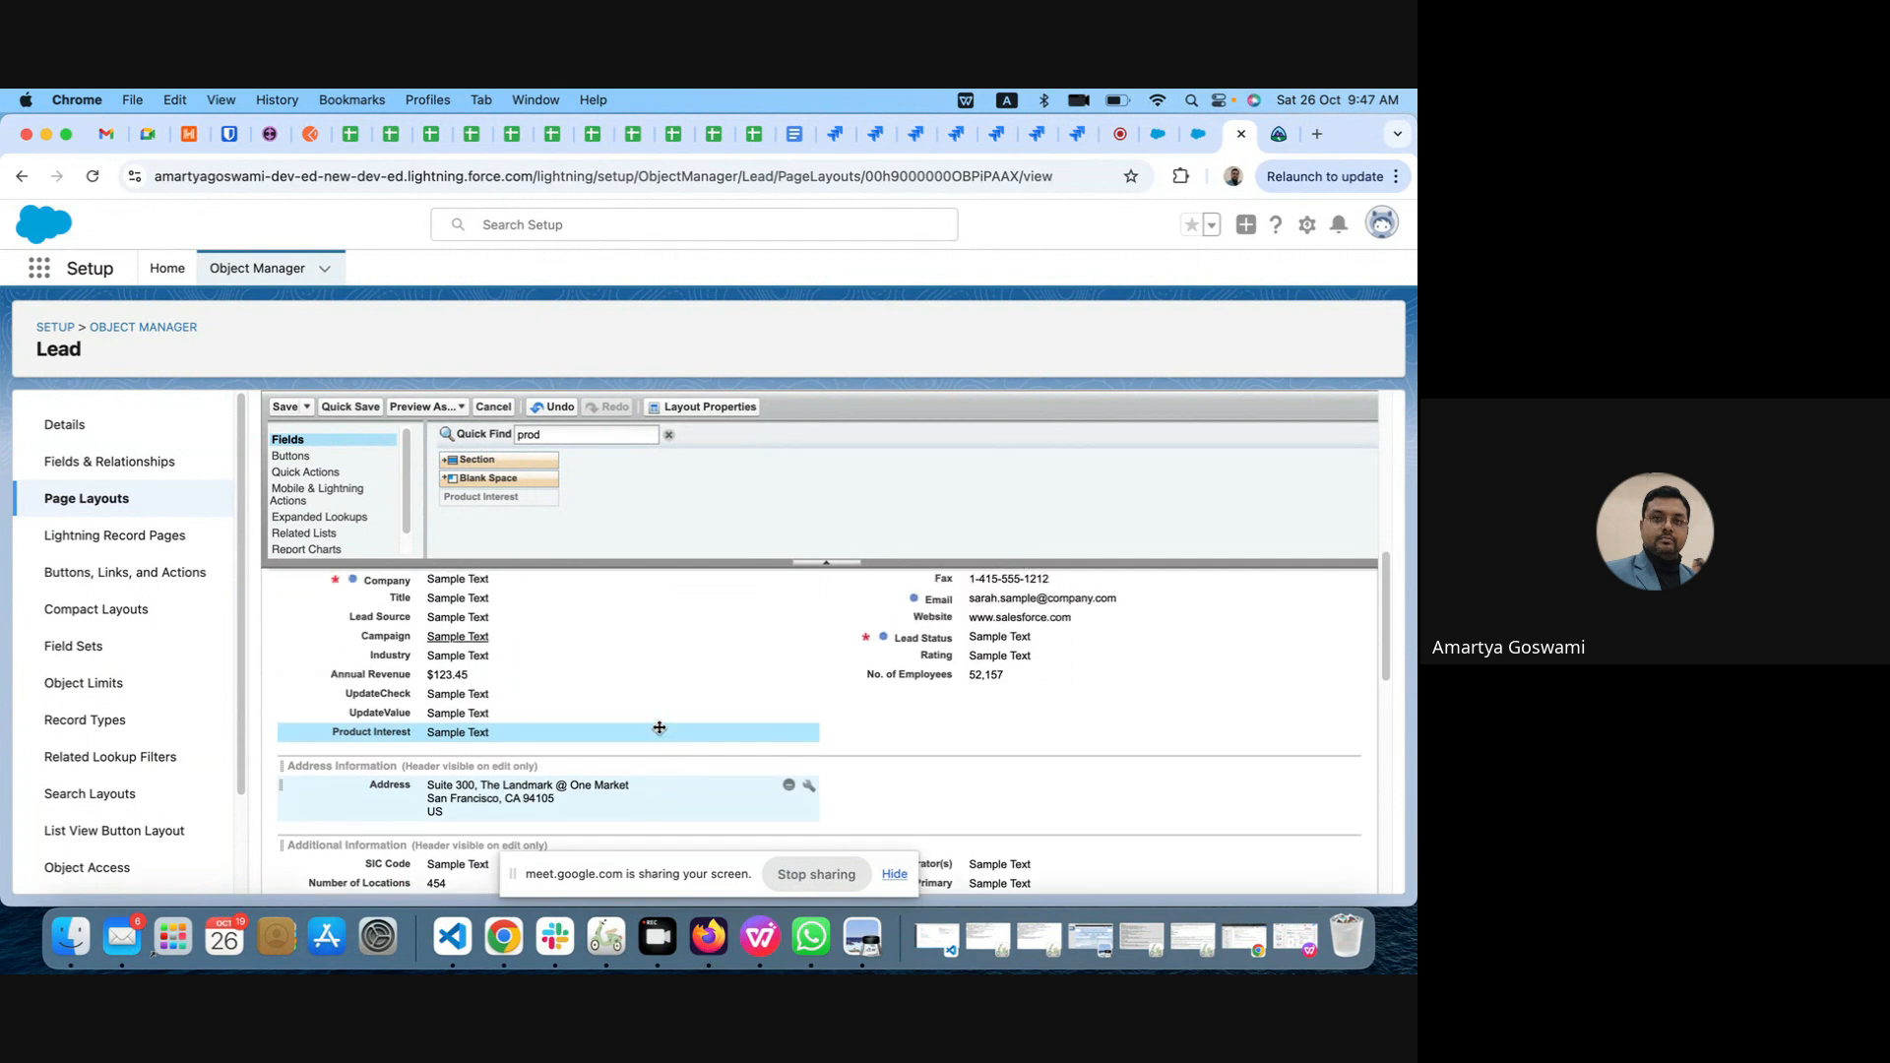
scroll(660, 727, "up", 1)
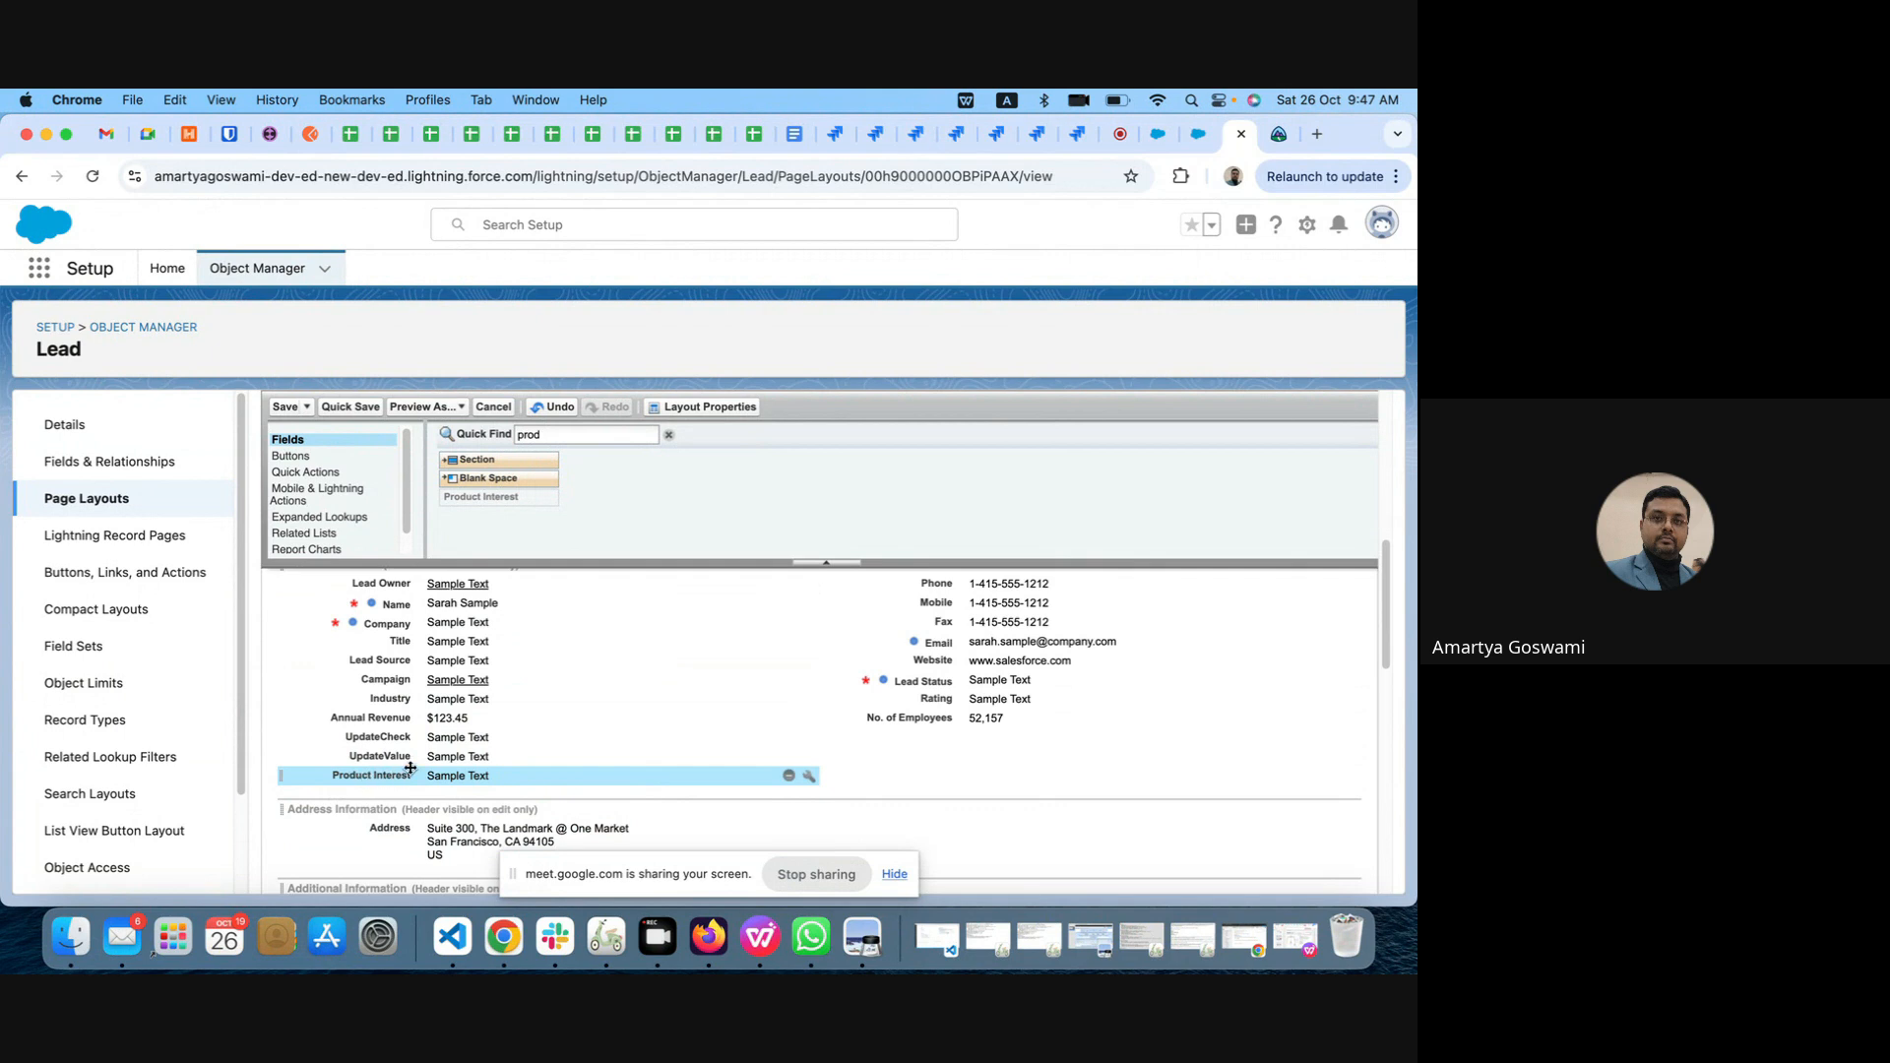
scroll(492, 622, "up", 1)
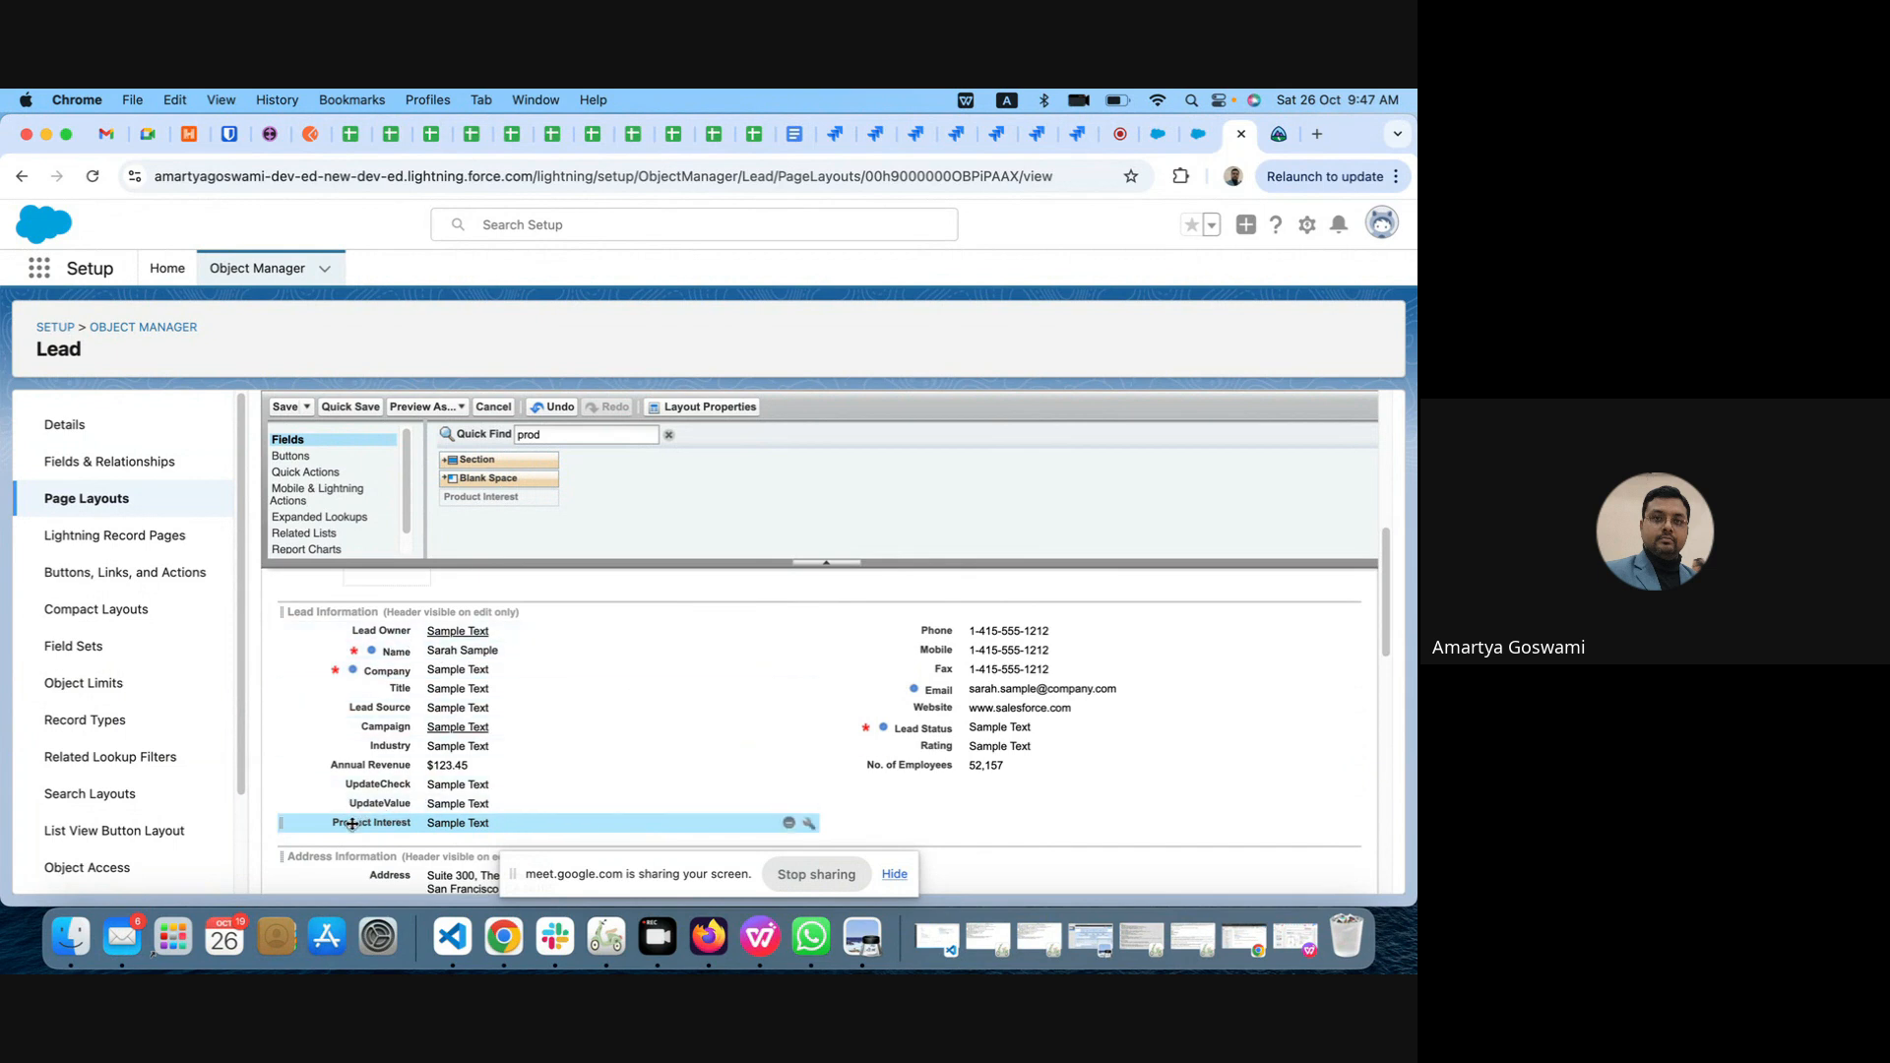
left_click_drag(353, 824, 900, 794)
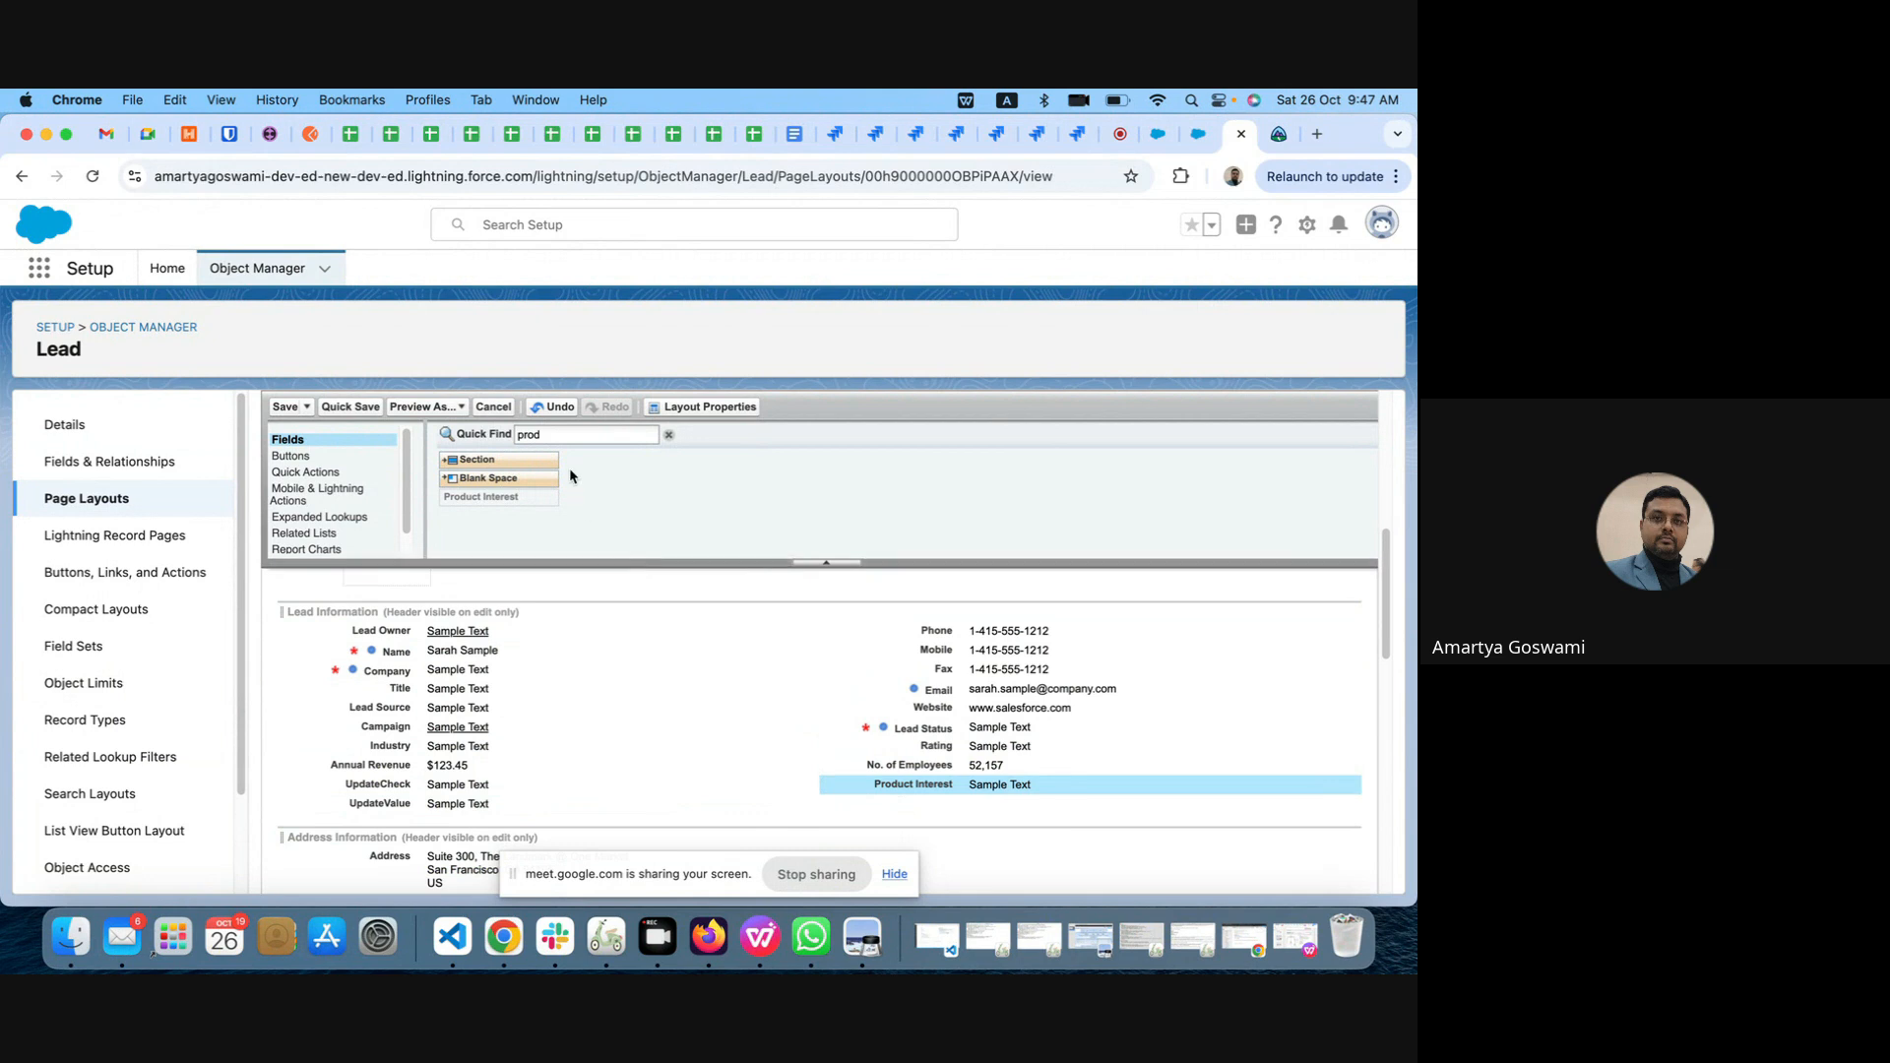
Step: Clear the field search, try the Do Not Call field directly below Product Interest, and remove it from the layout again
left_click(524, 432)
key("BackSpace")
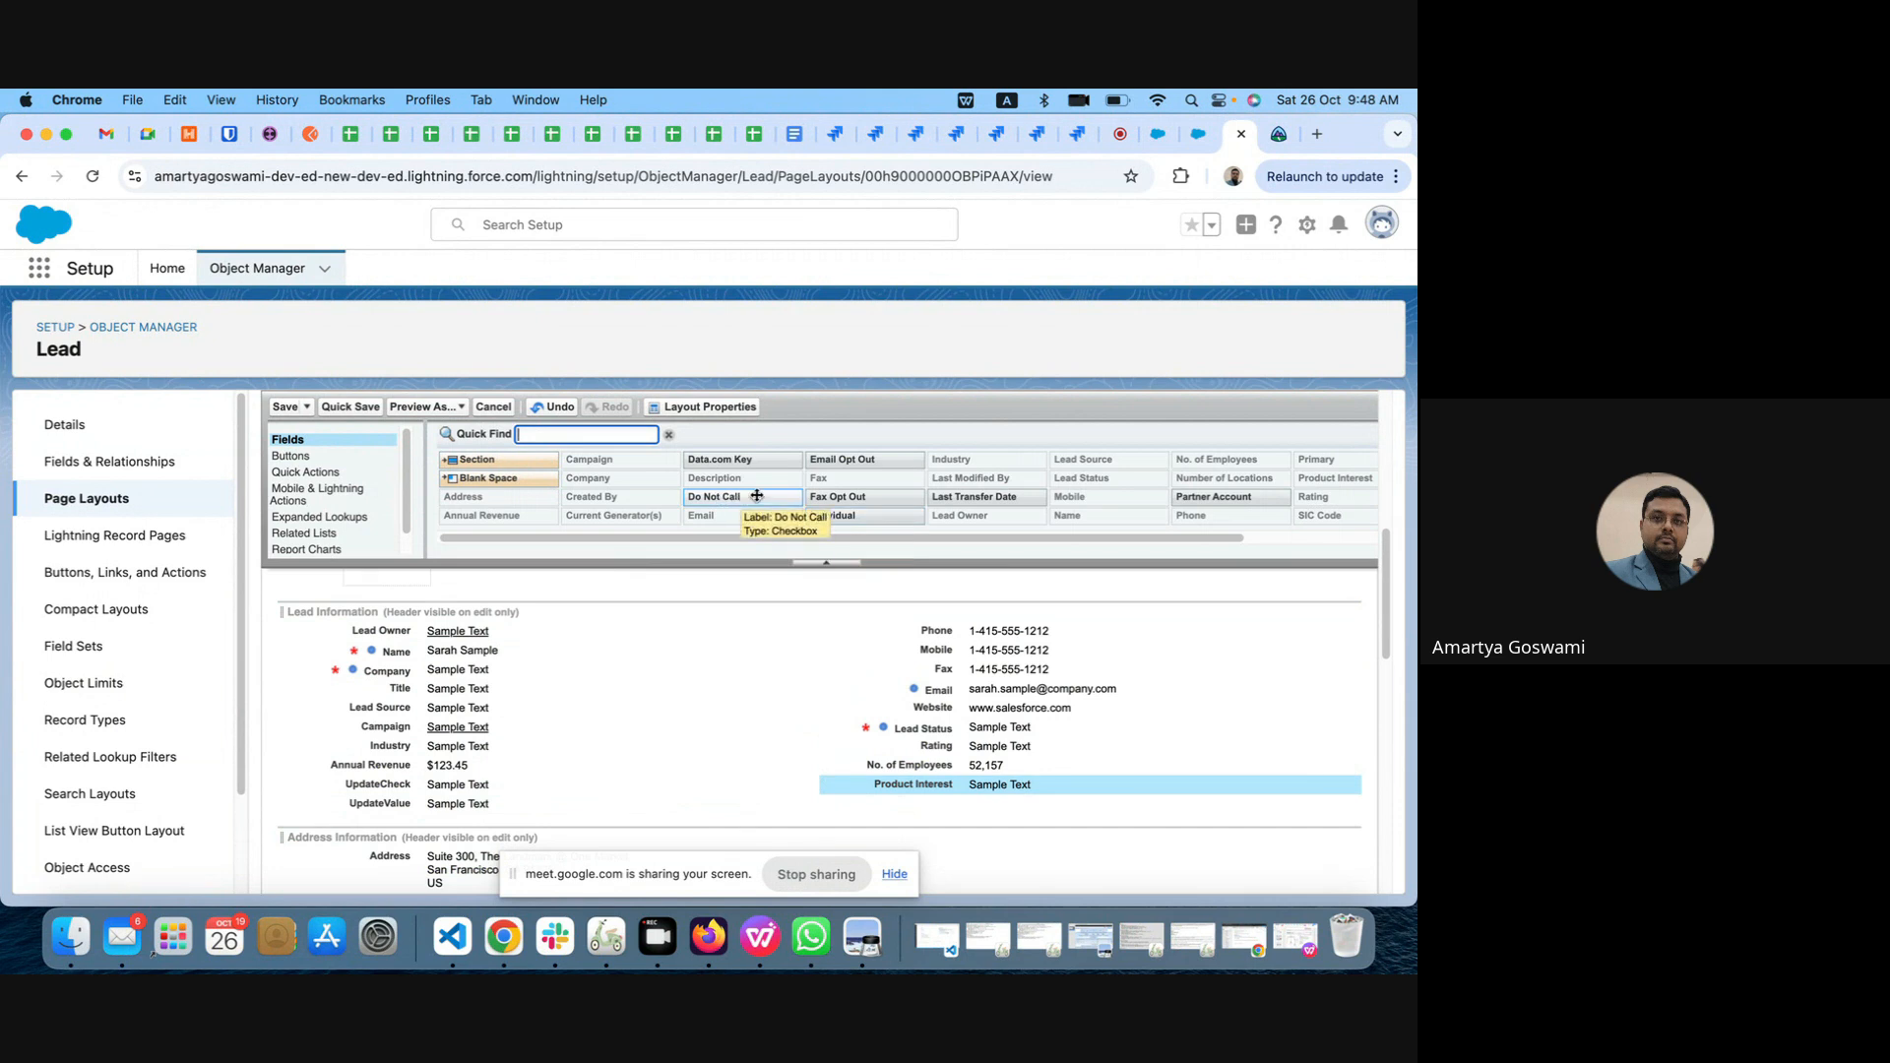
left_click_drag(729, 496, 921, 810)
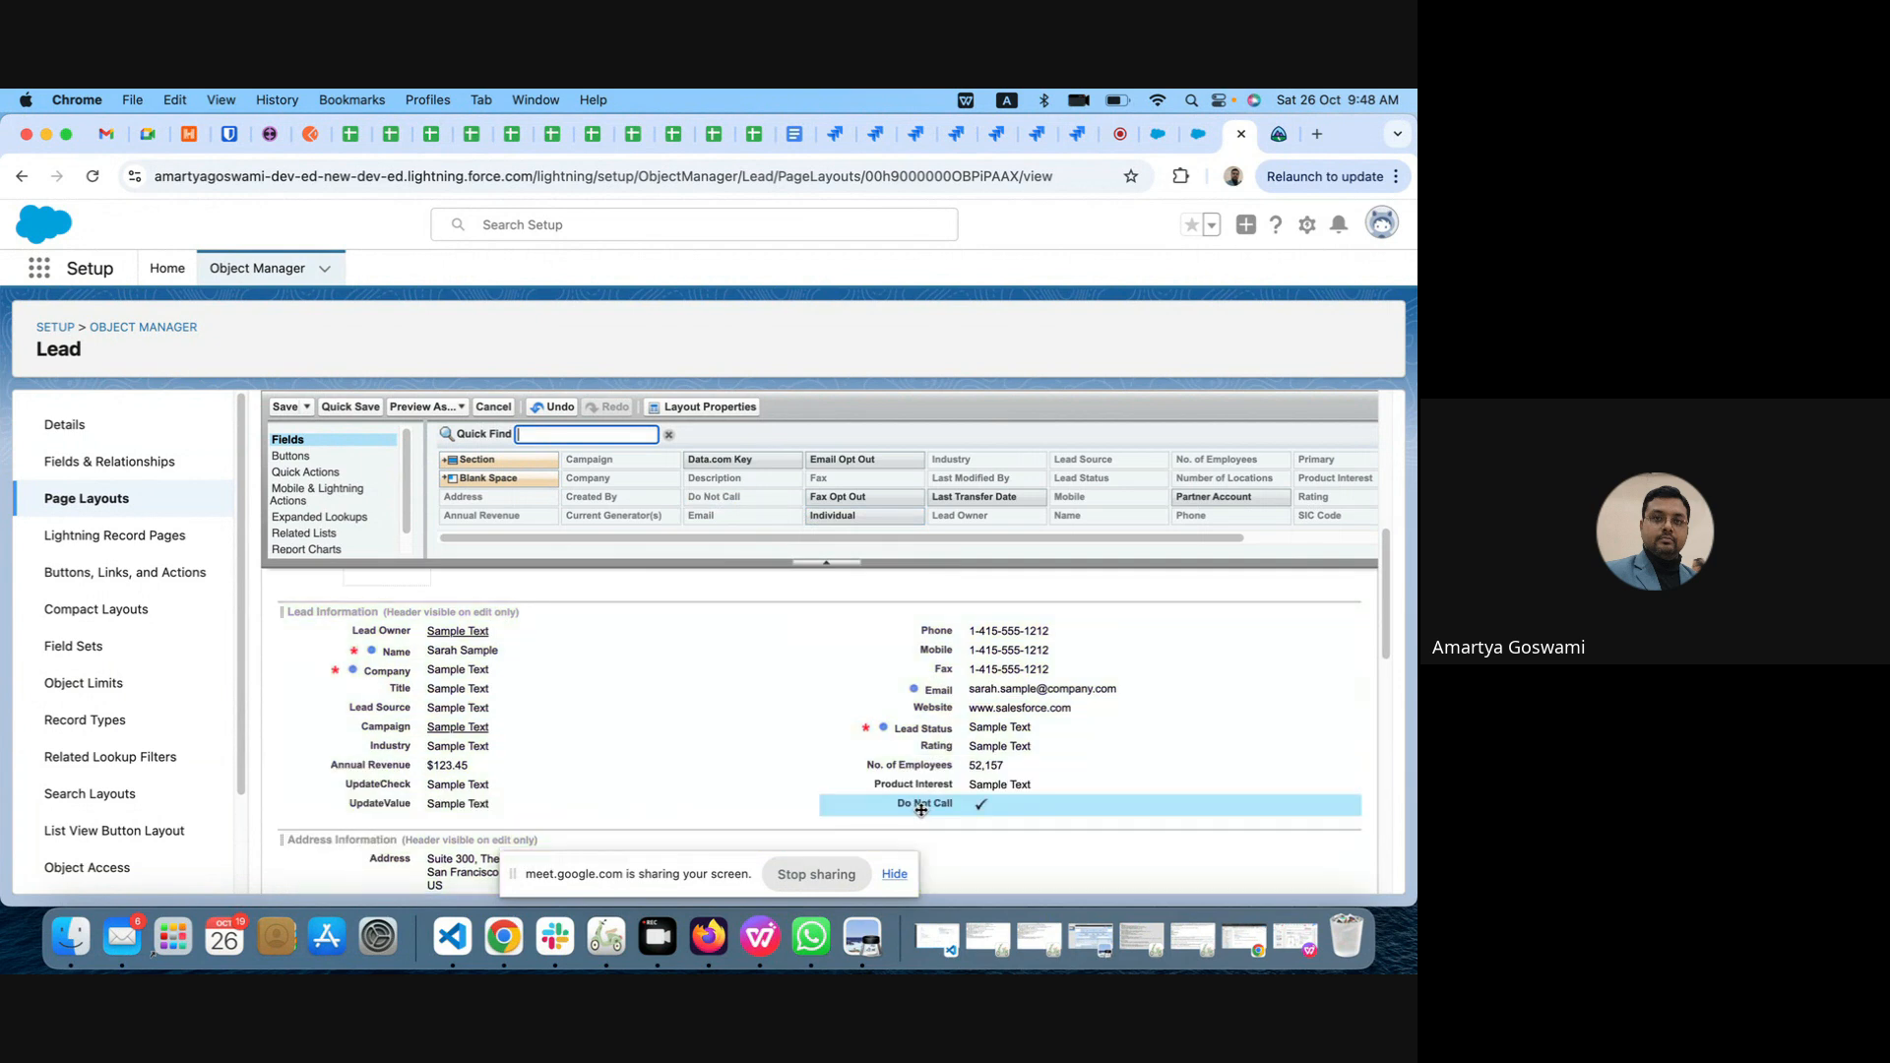
left_click_drag(857, 726, 722, 478)
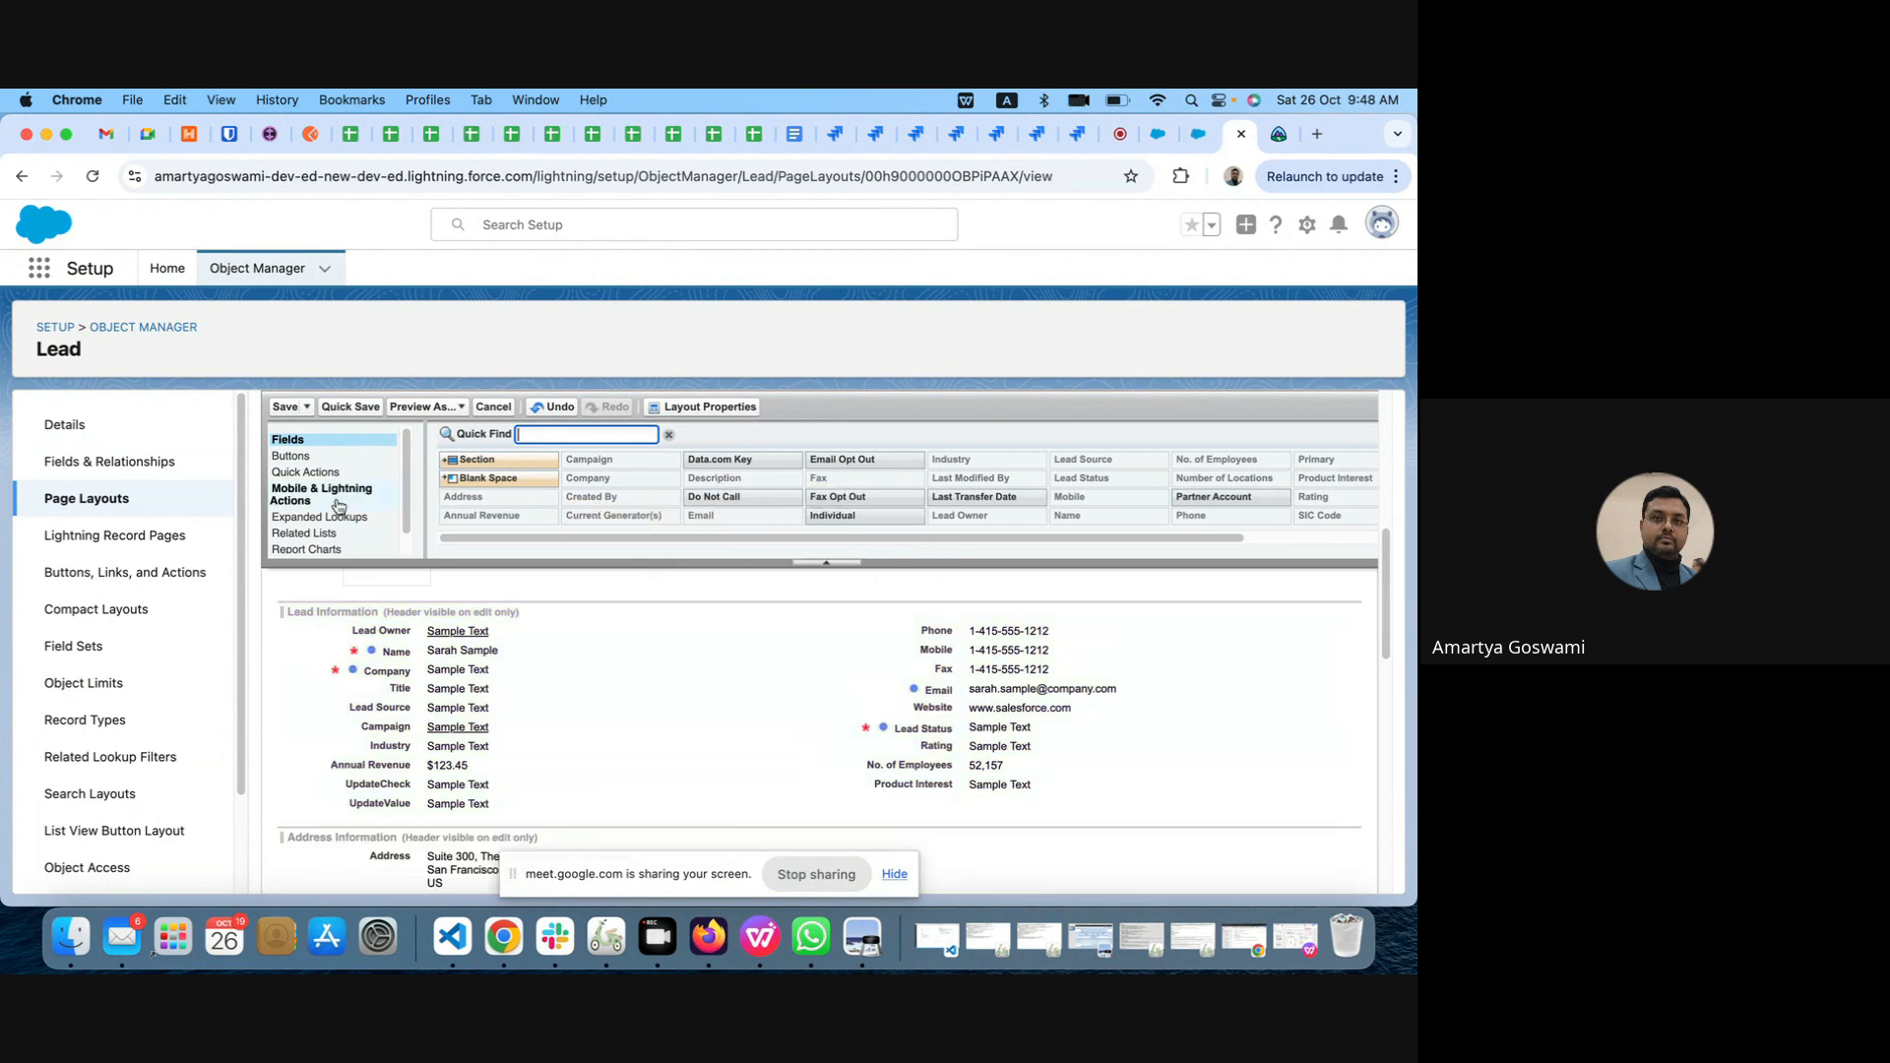
Step: Save the Lead Layout and discard the pending Product Interest edit on the open lead record
left_click(284, 407)
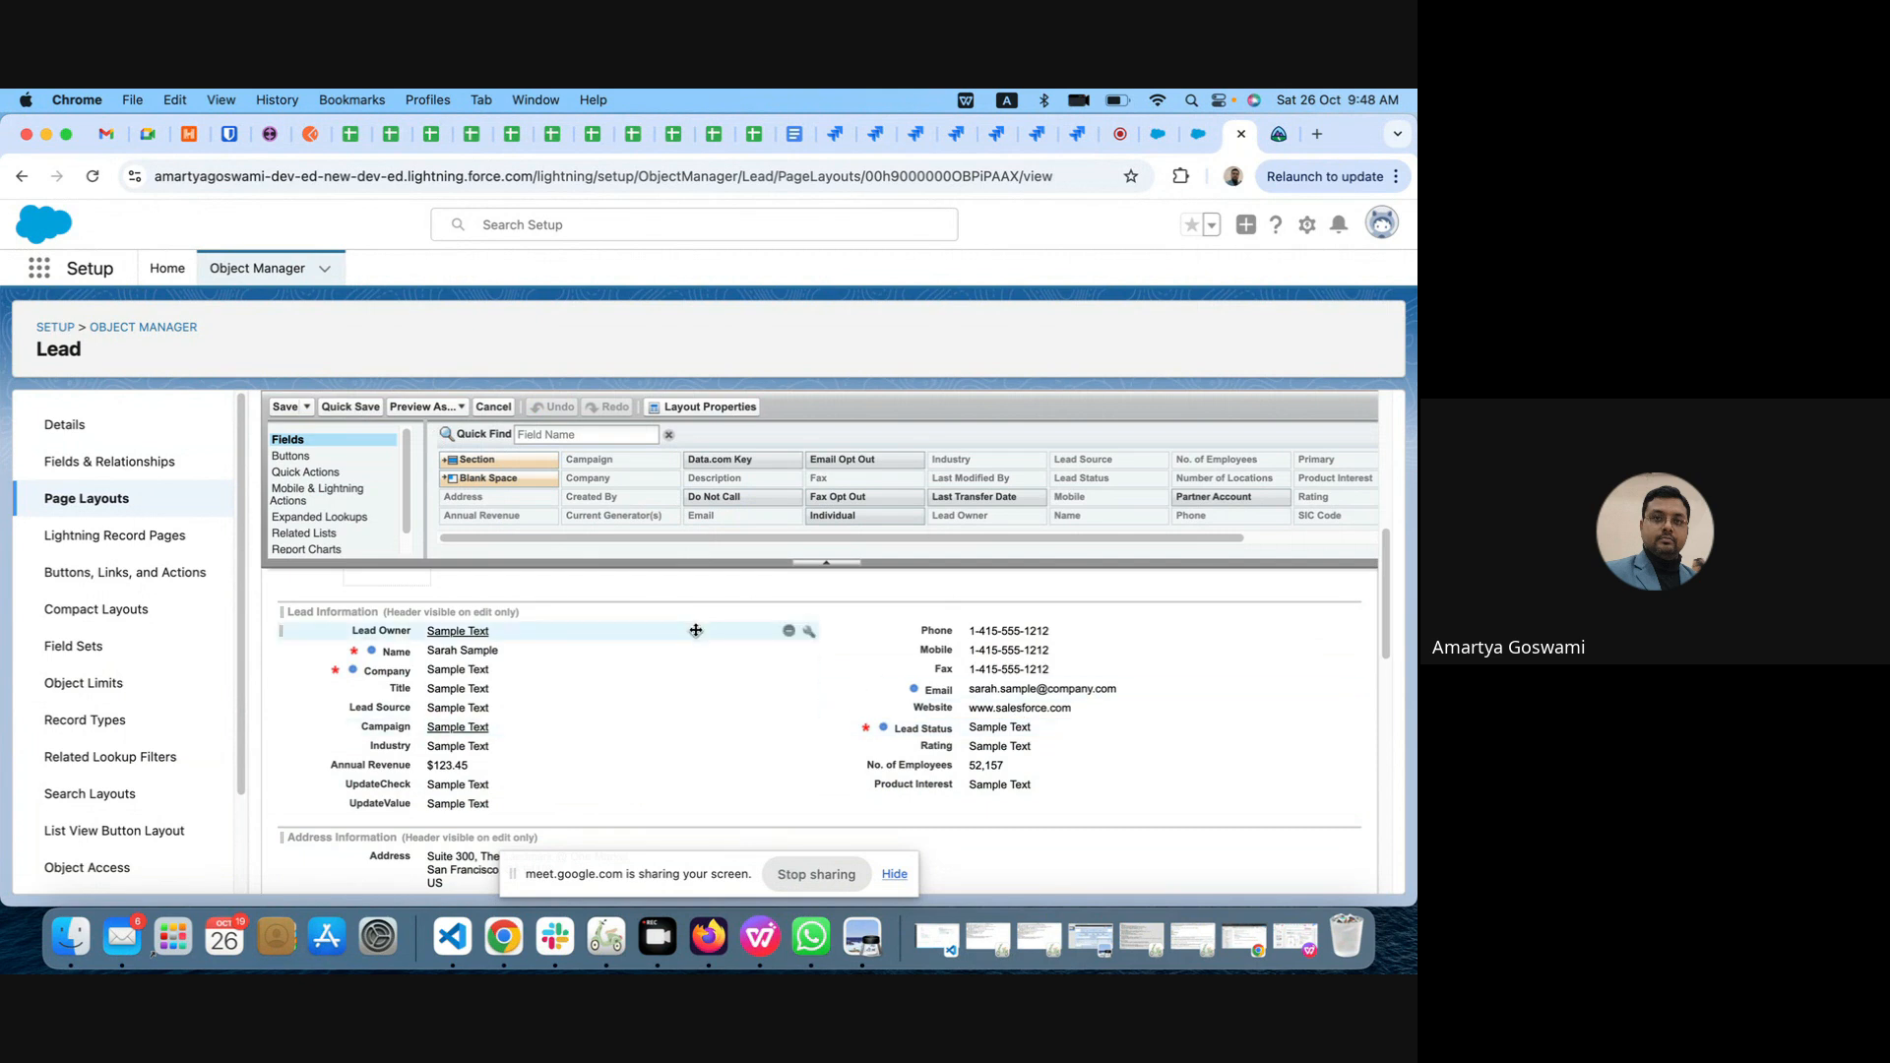
left_click(1157, 133)
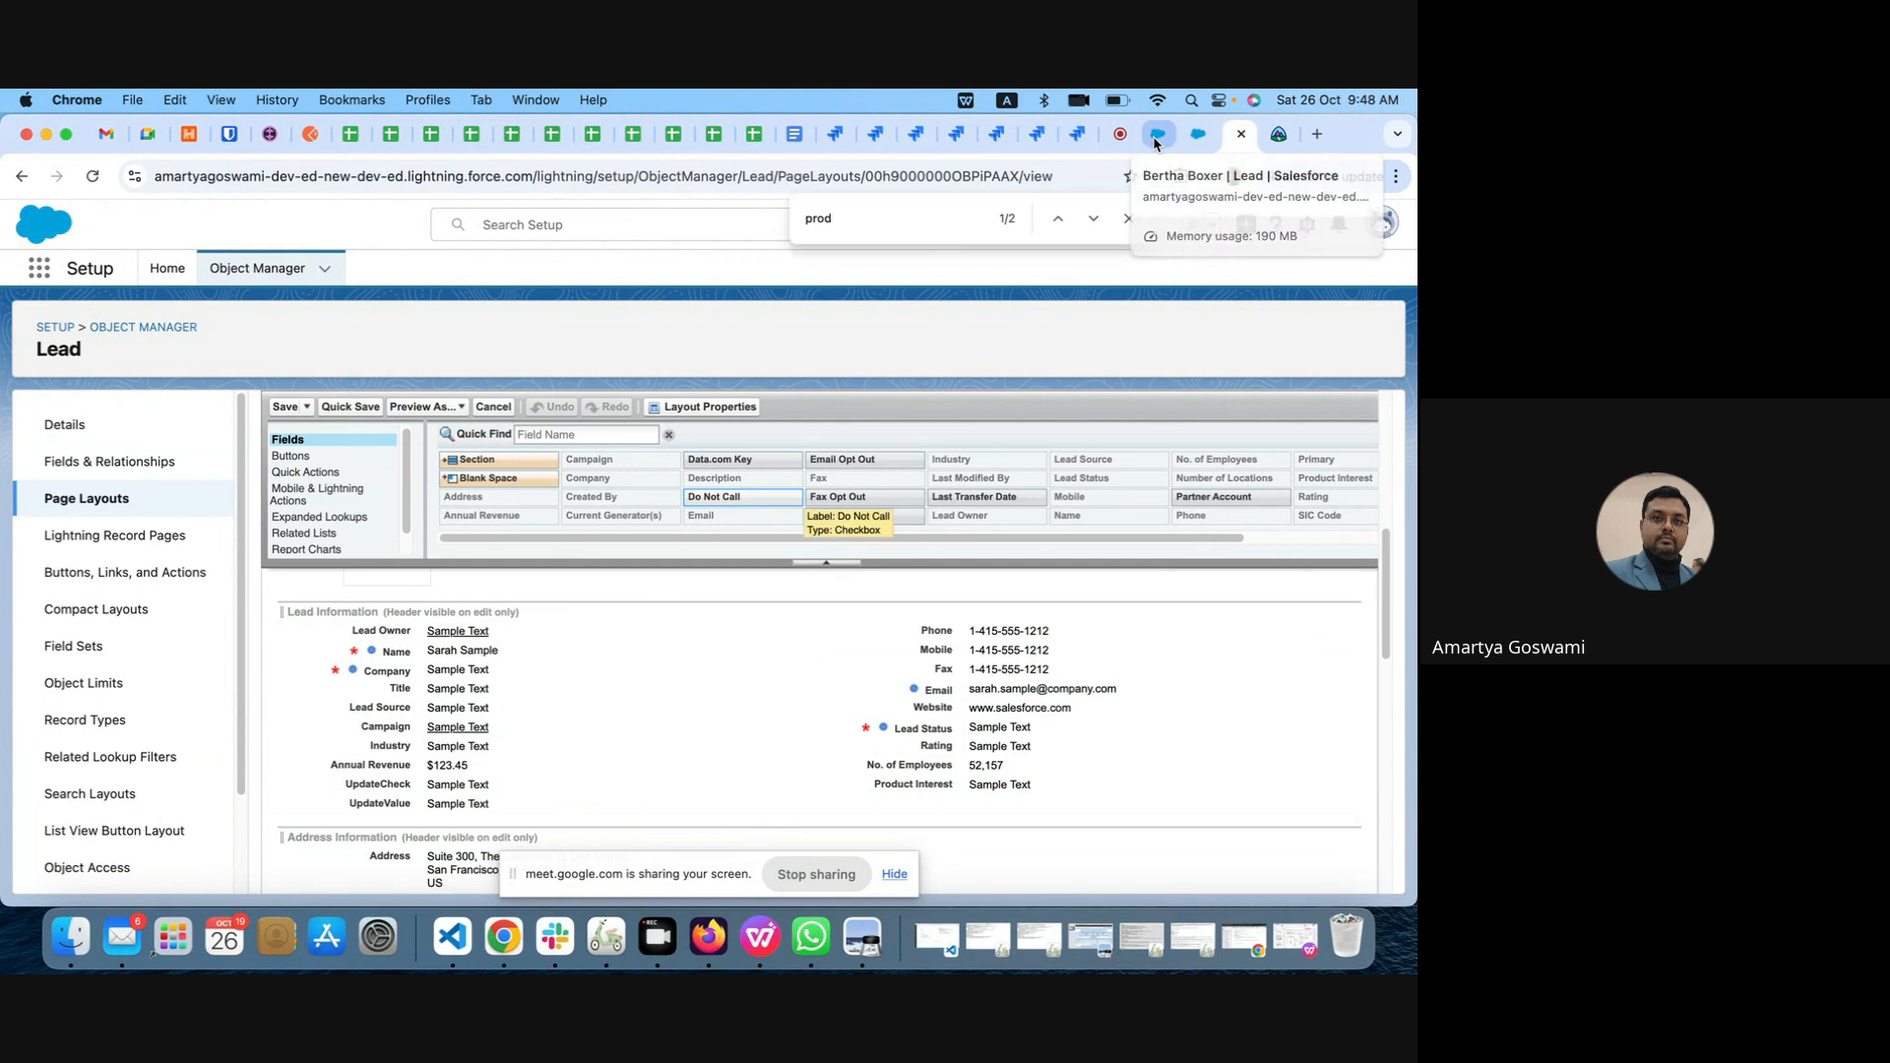
left_click(450, 875)
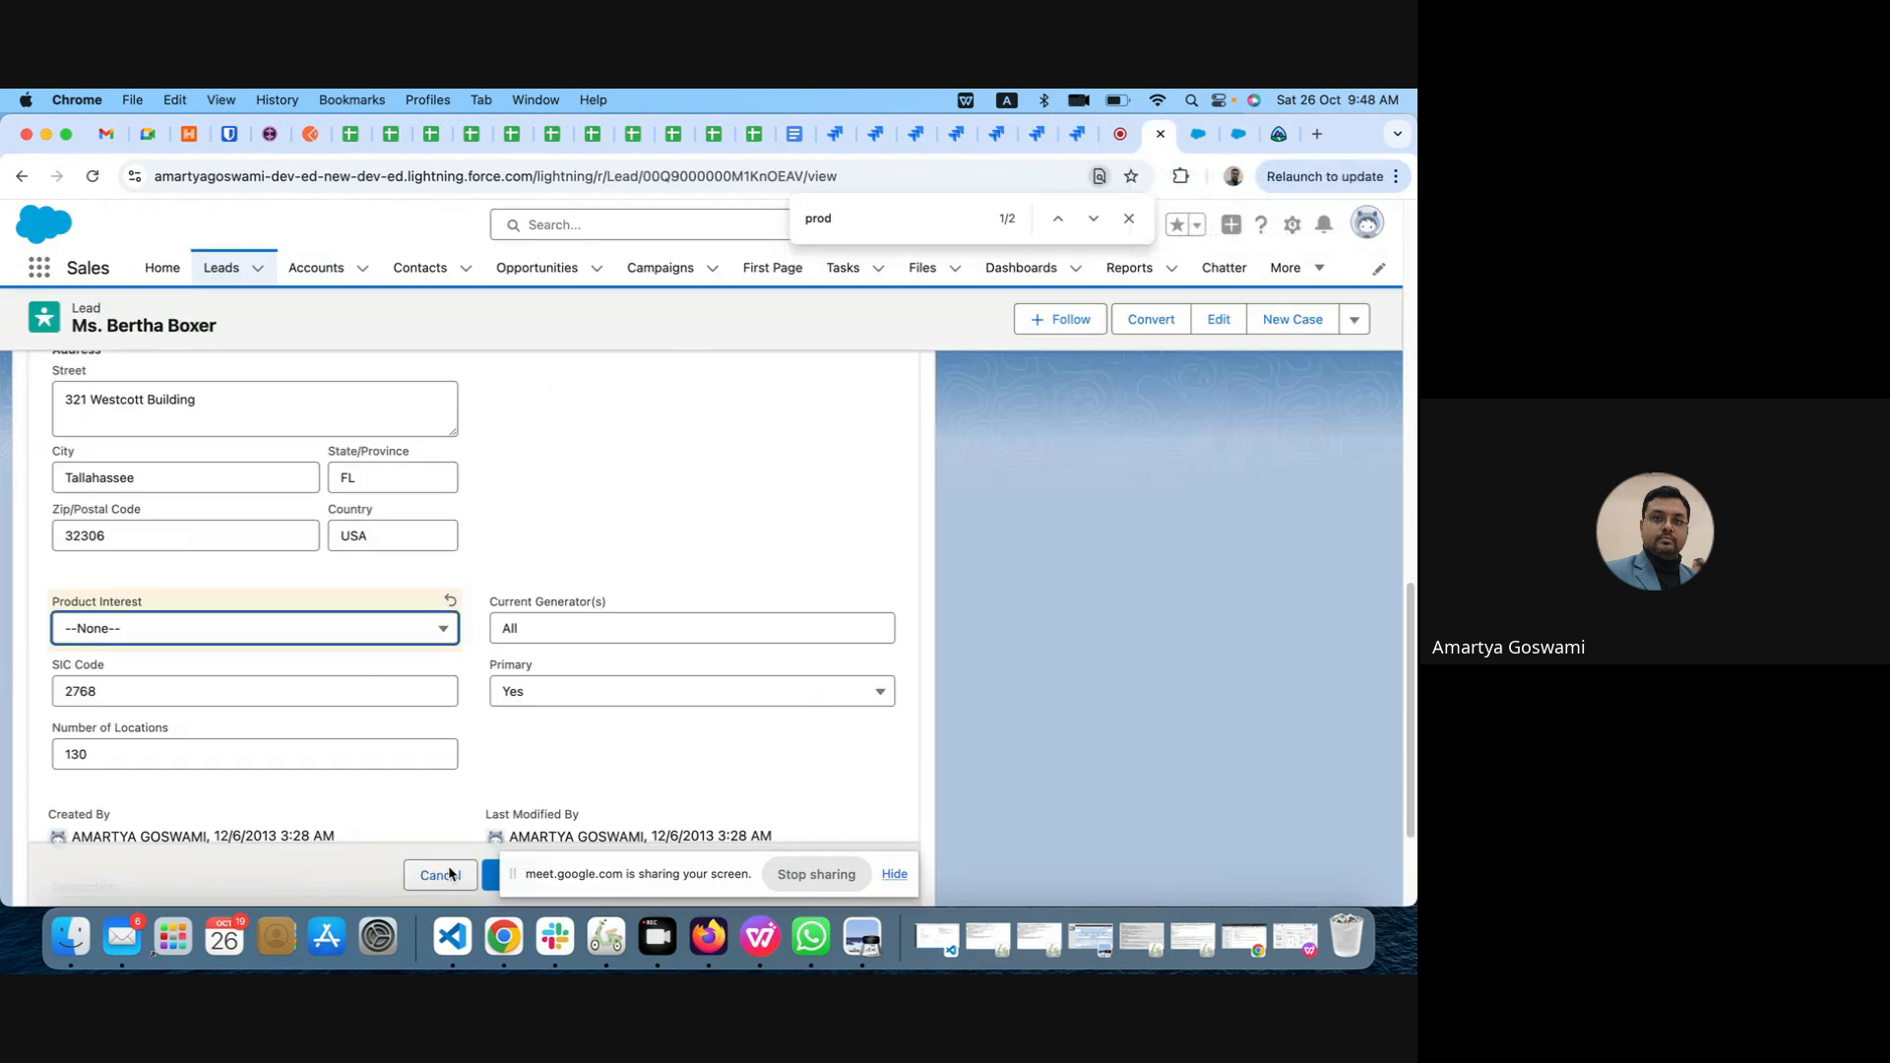
left_click(448, 875)
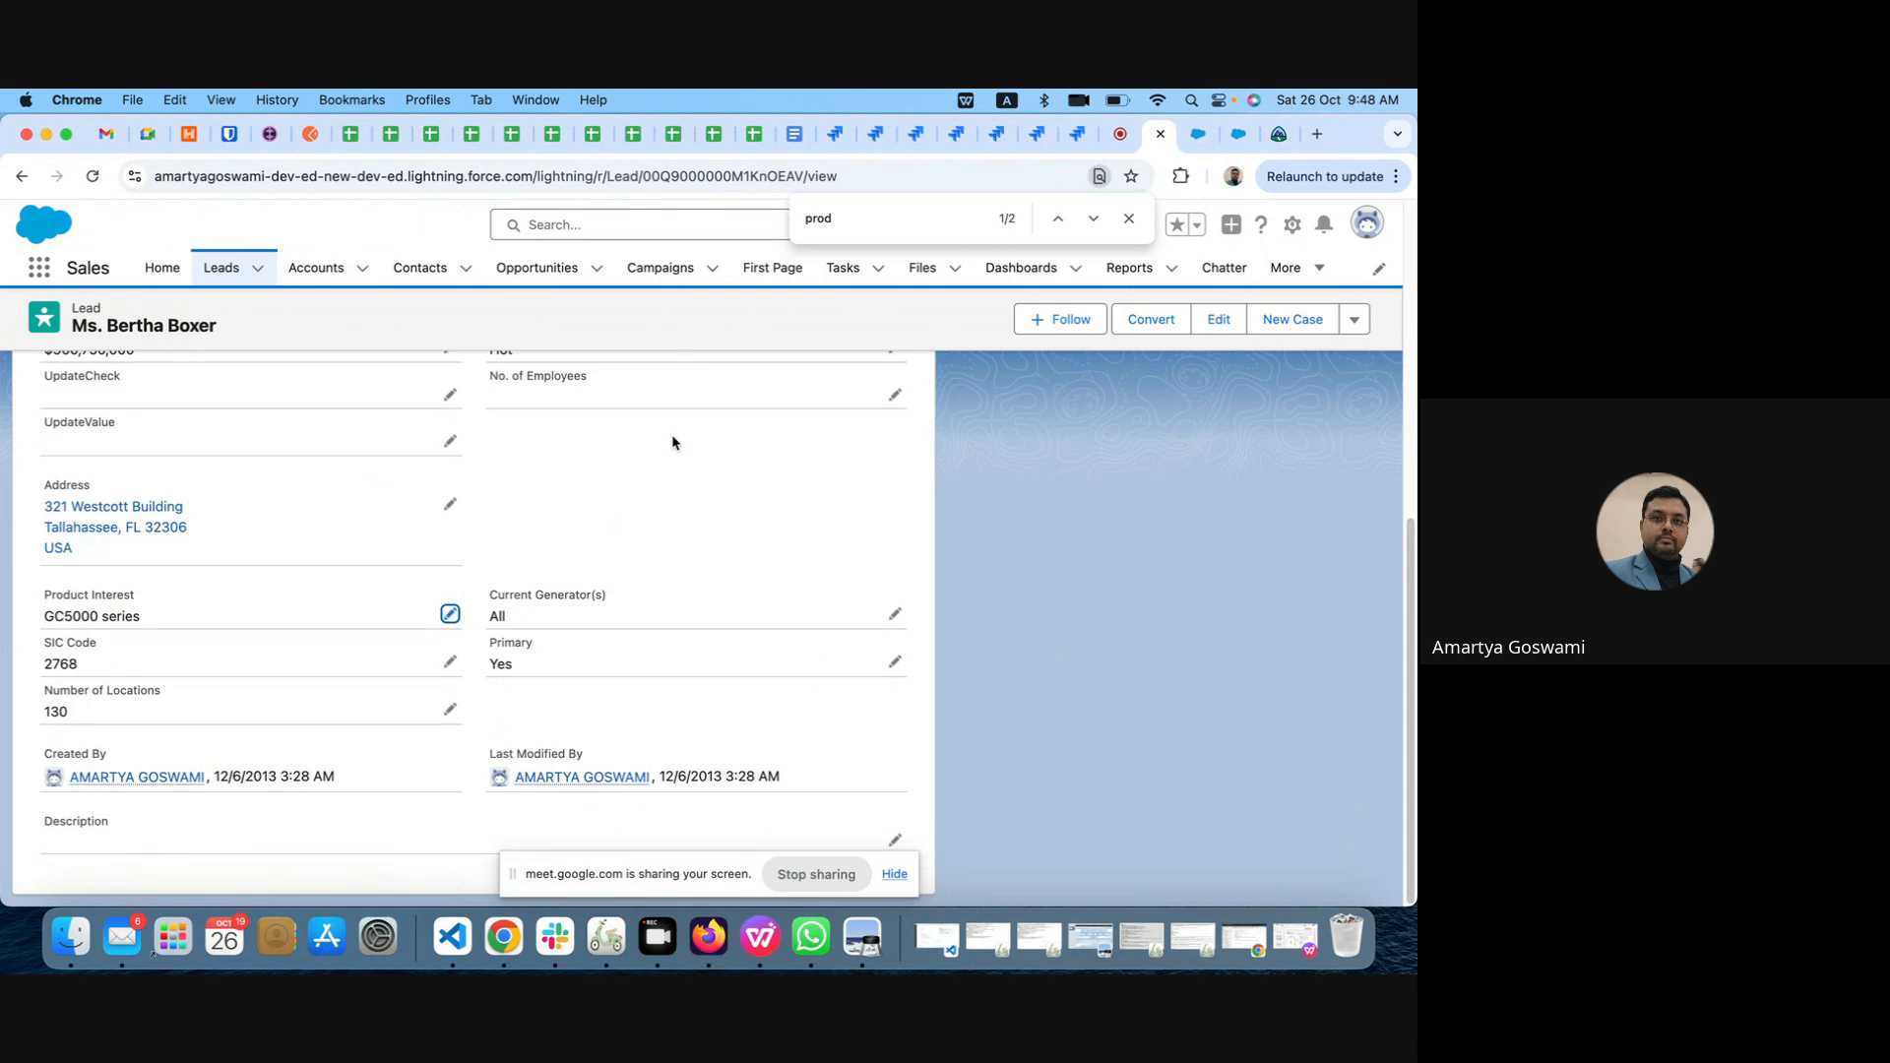
Step: Reload the lead record and search its details for prod to check where Product Interest is placed
left_click(93, 176)
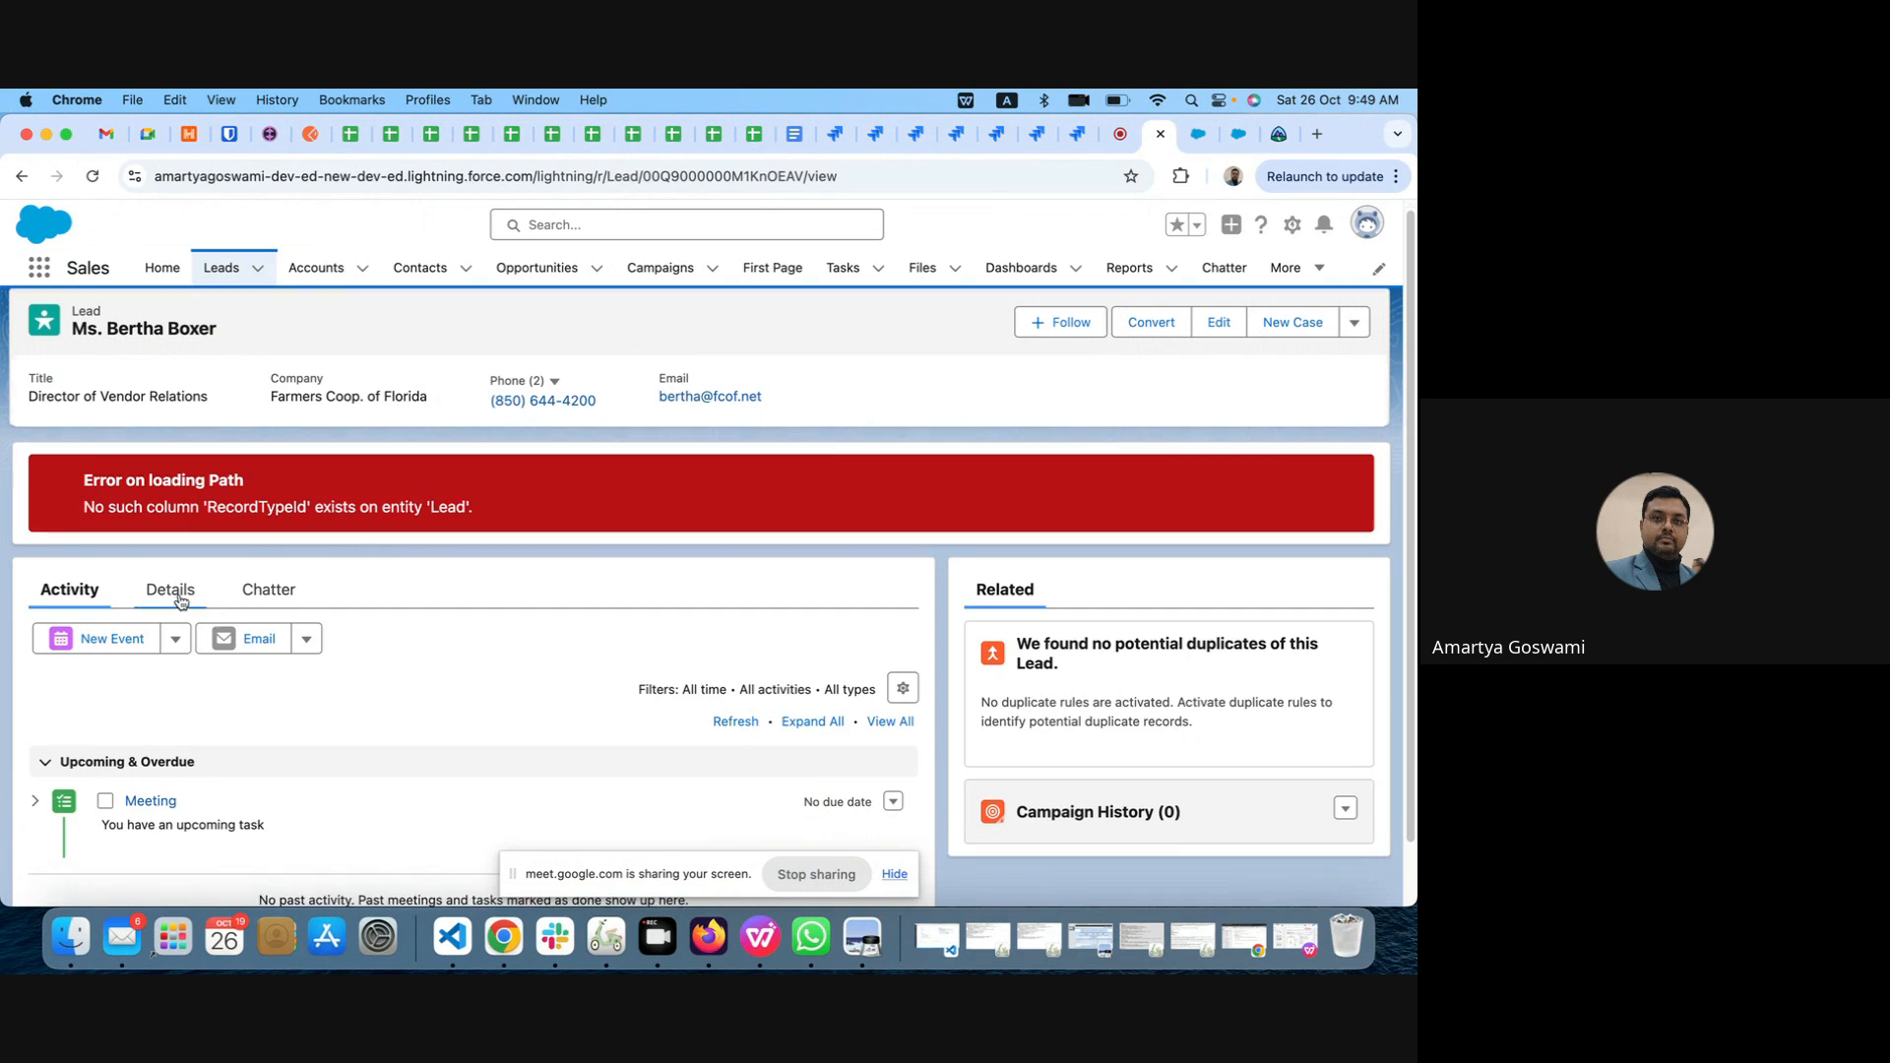
left_click(181, 601)
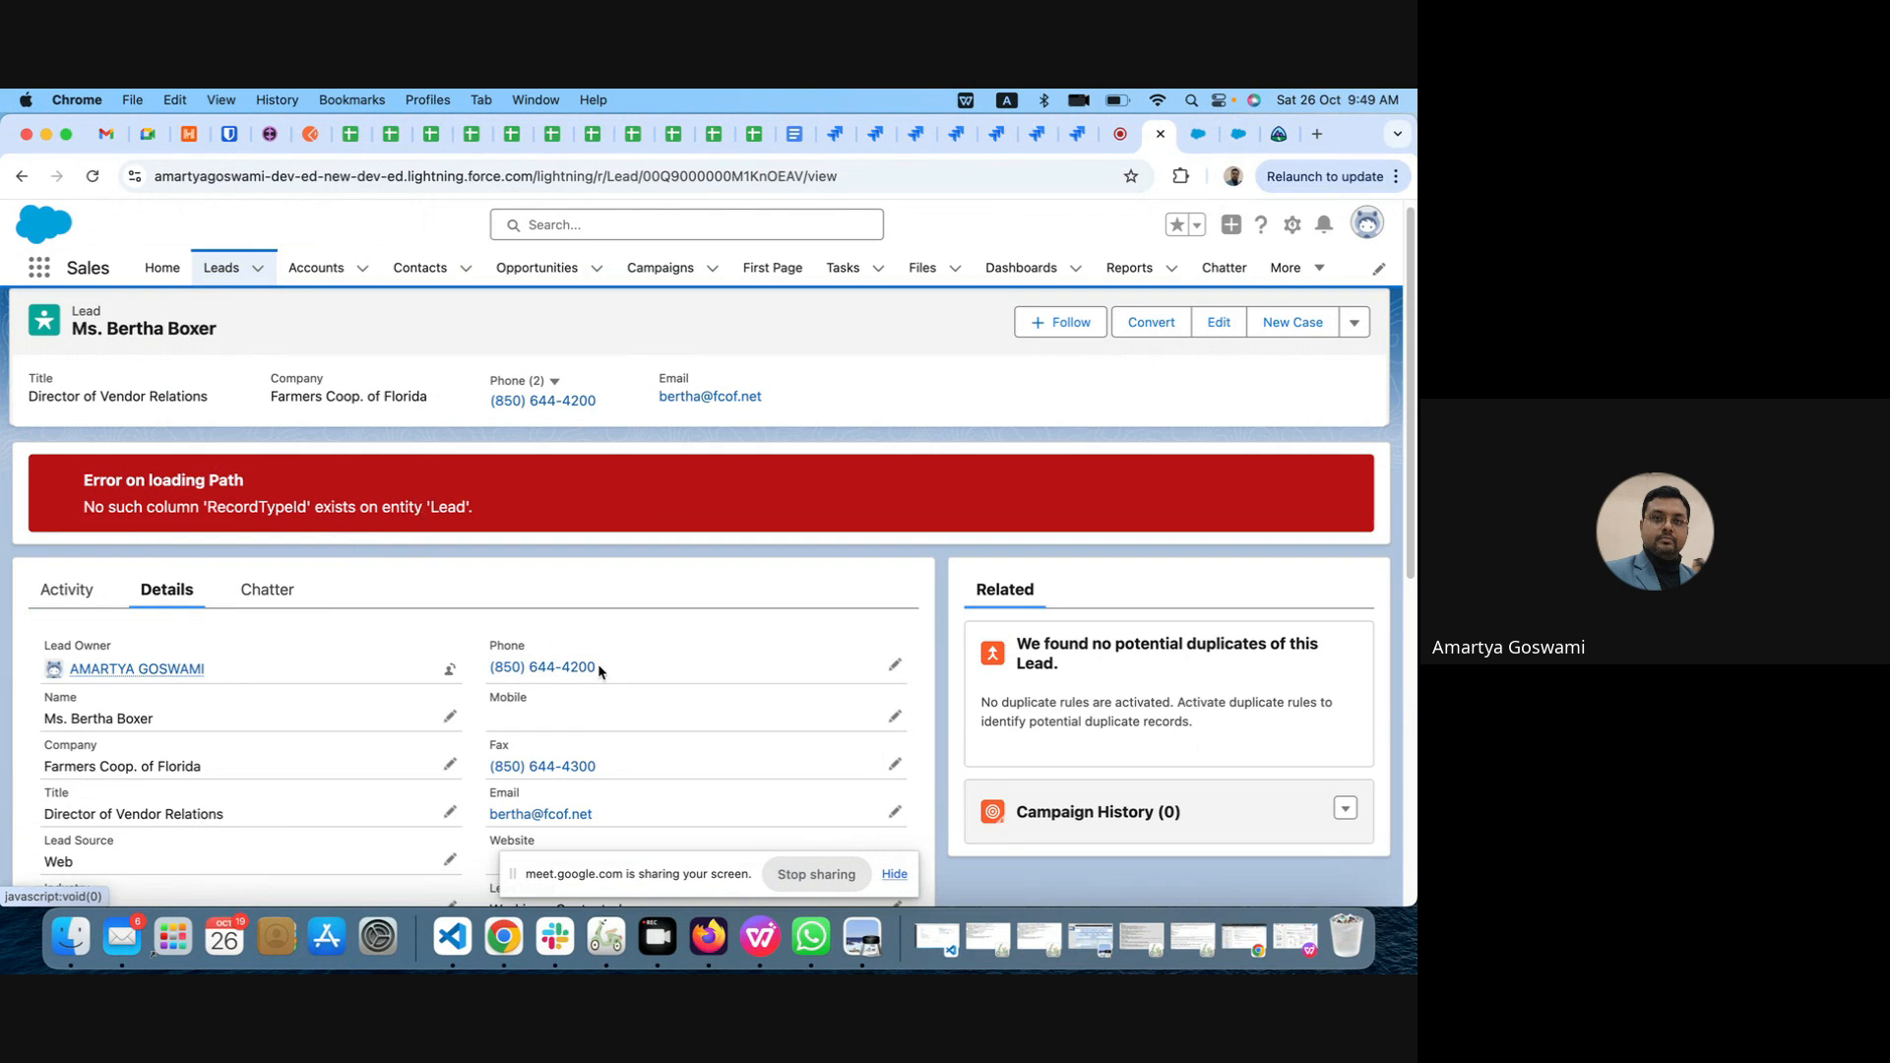
scroll(599, 665, "down", 6)
scroll(598, 666, "down", 1)
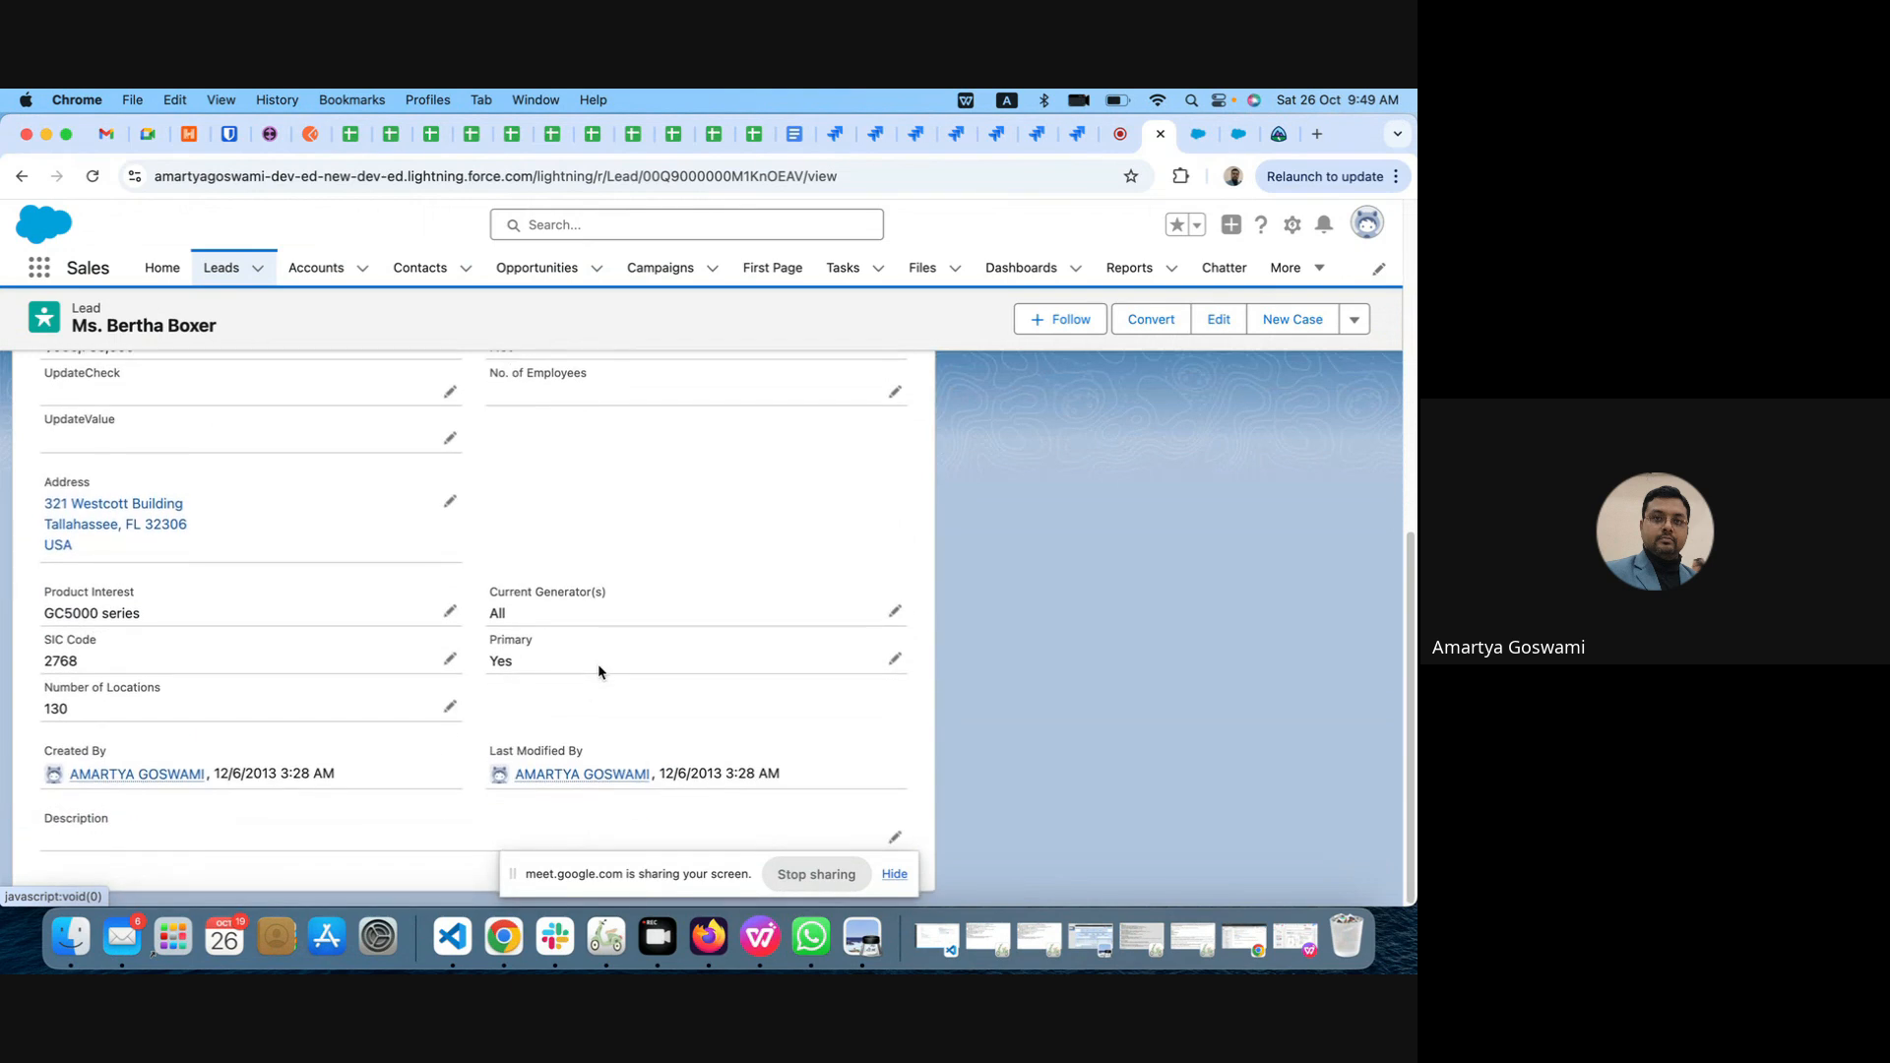
scroll(599, 663, "up", 6)
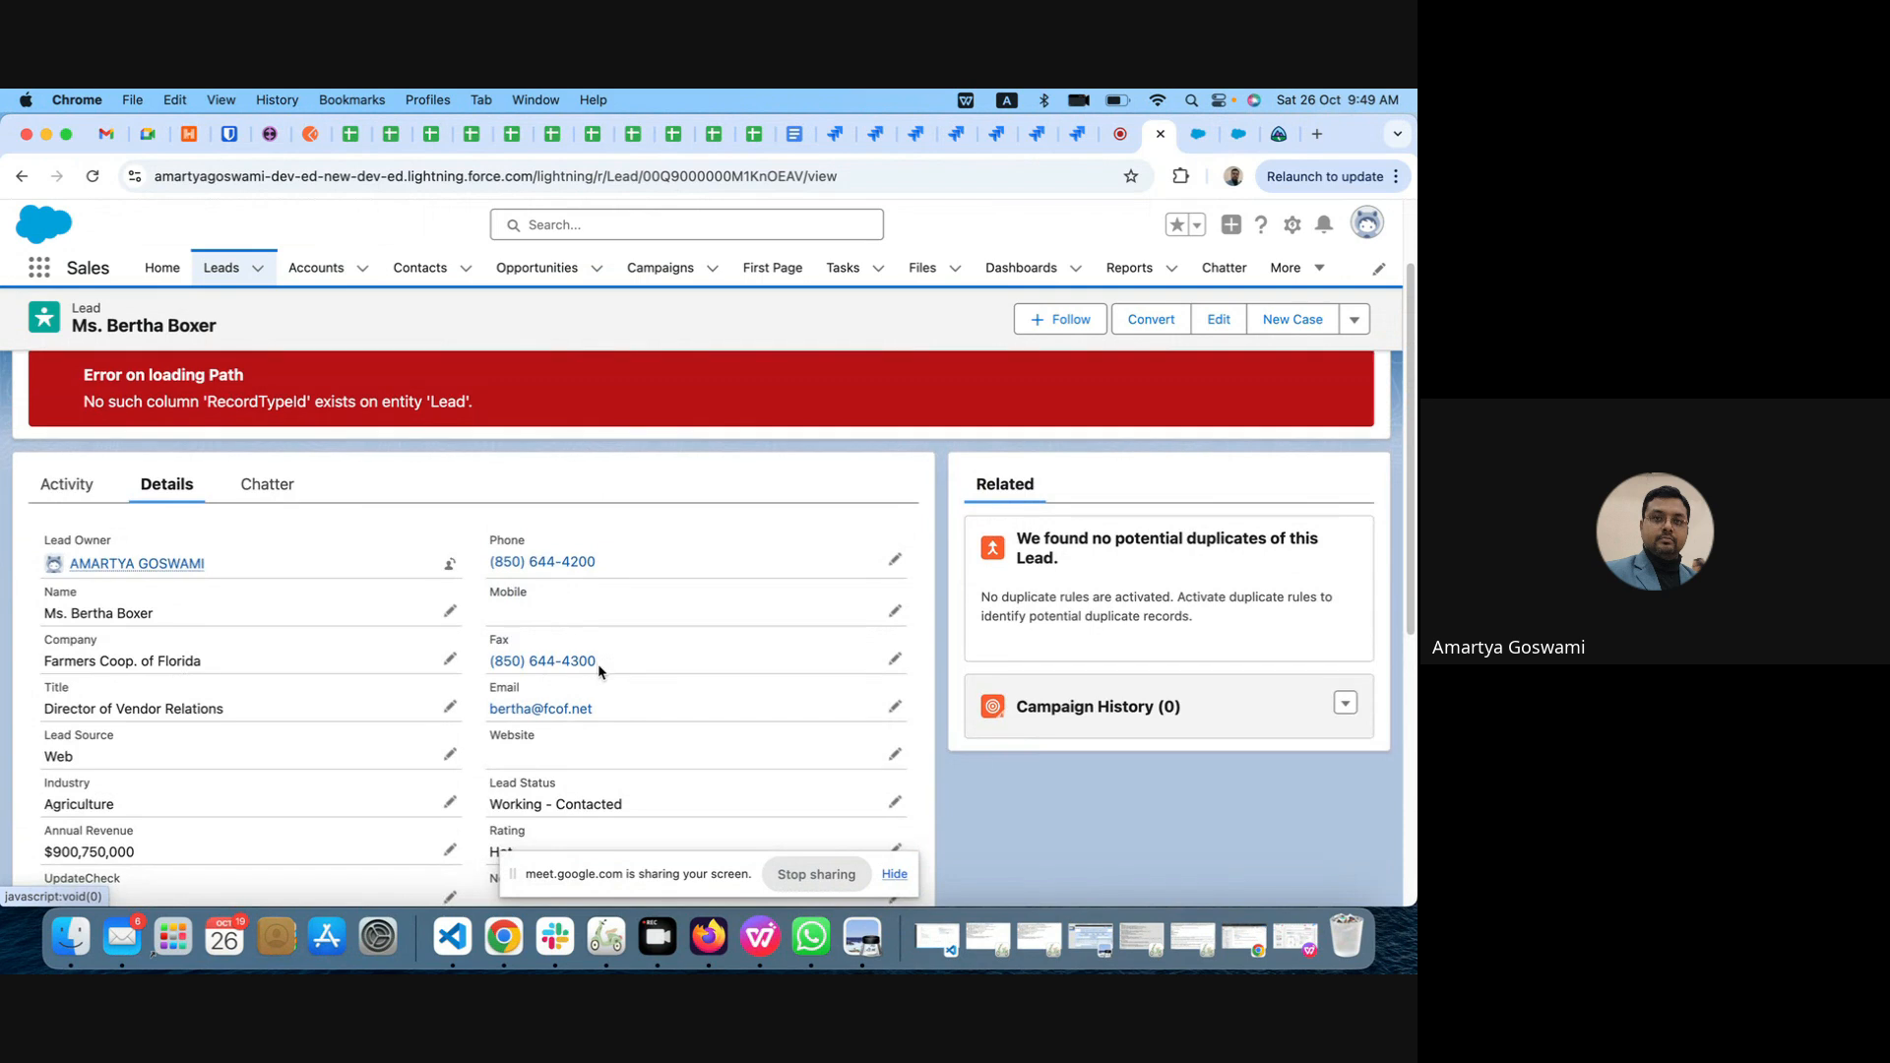
scroll(599, 663, "down", 3)
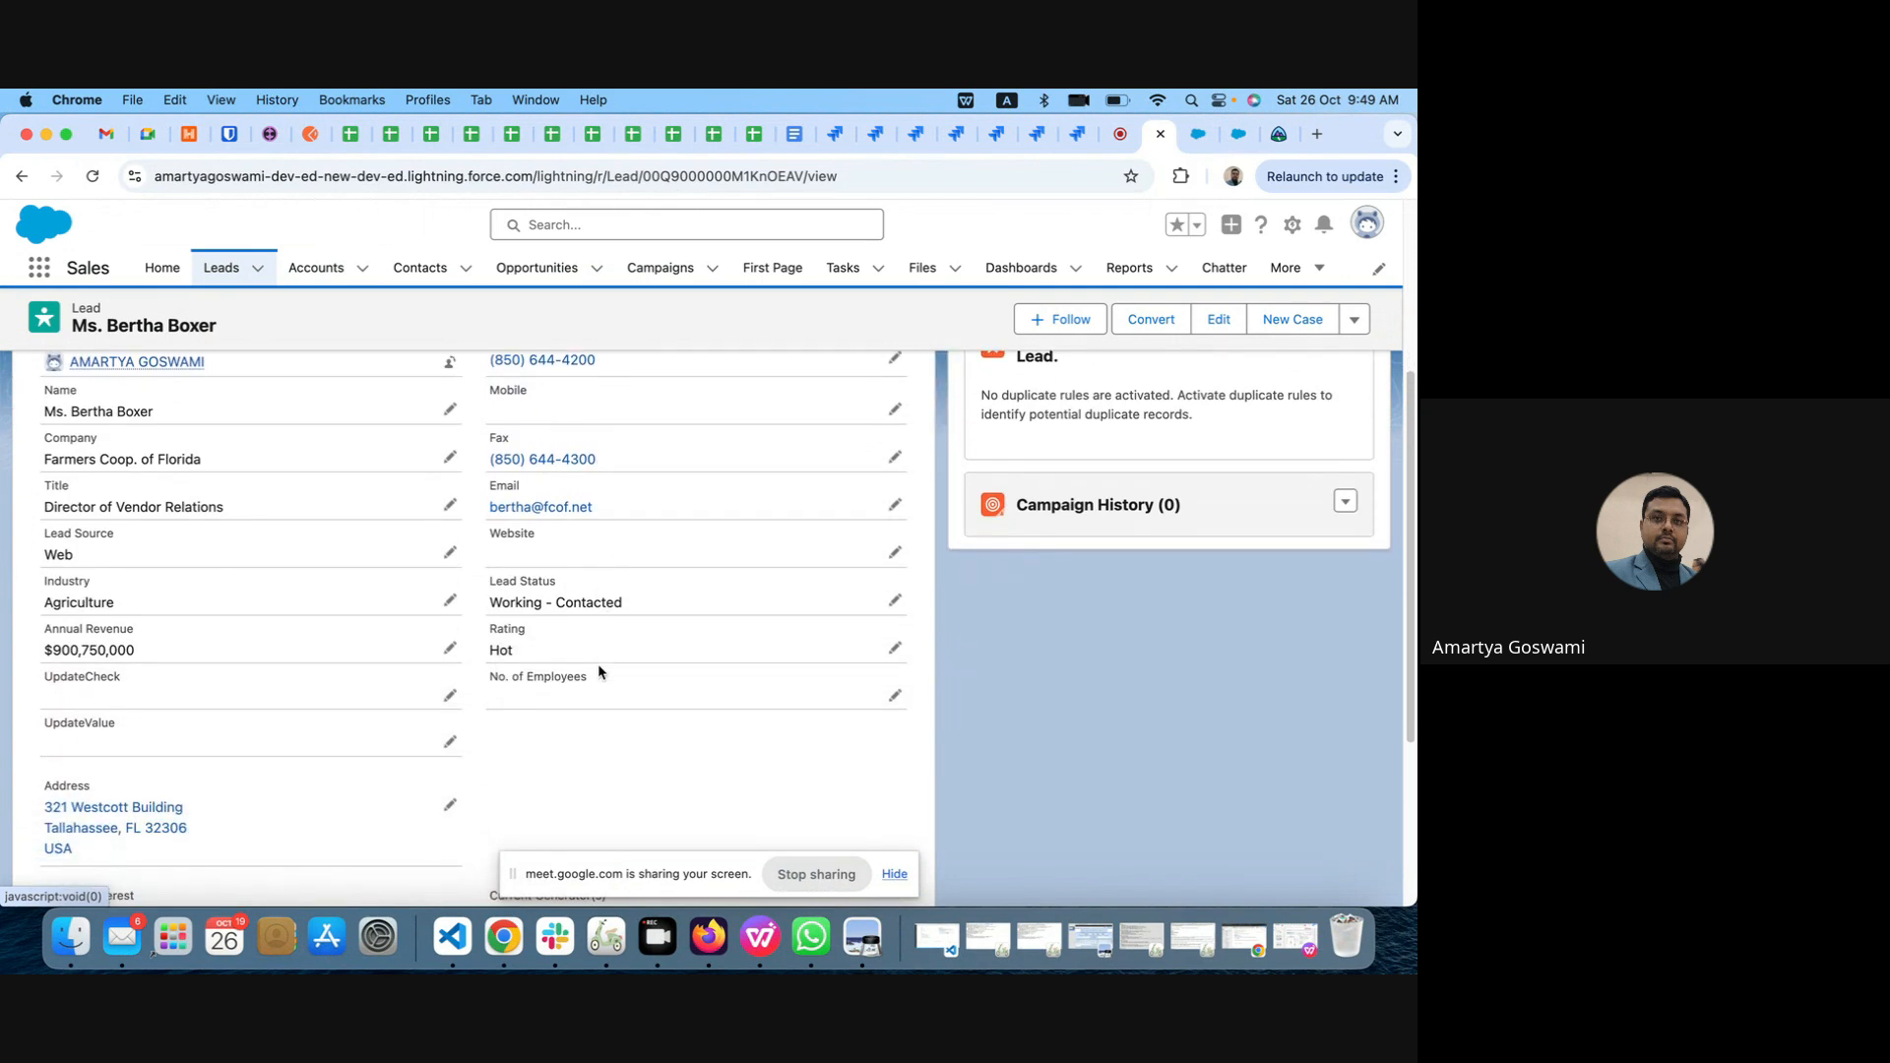
key("super+f")
type("prod")
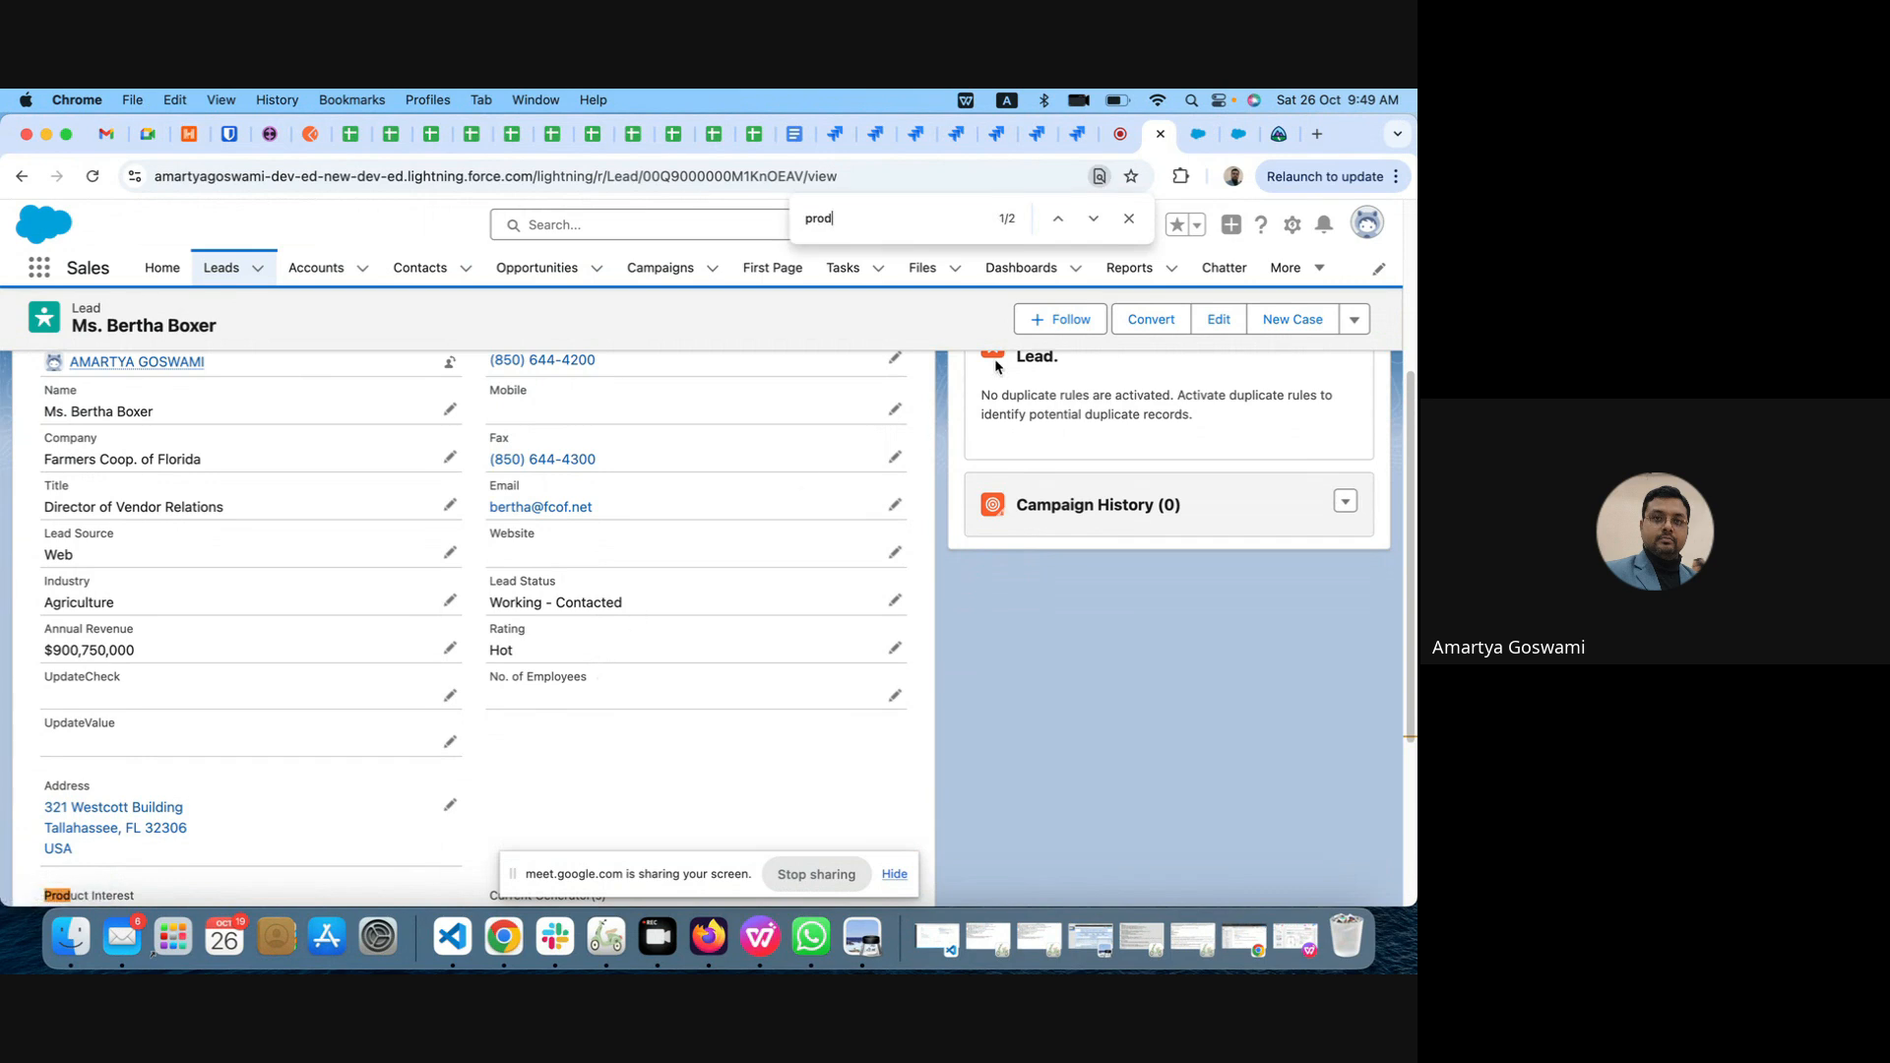
left_click(1093, 219)
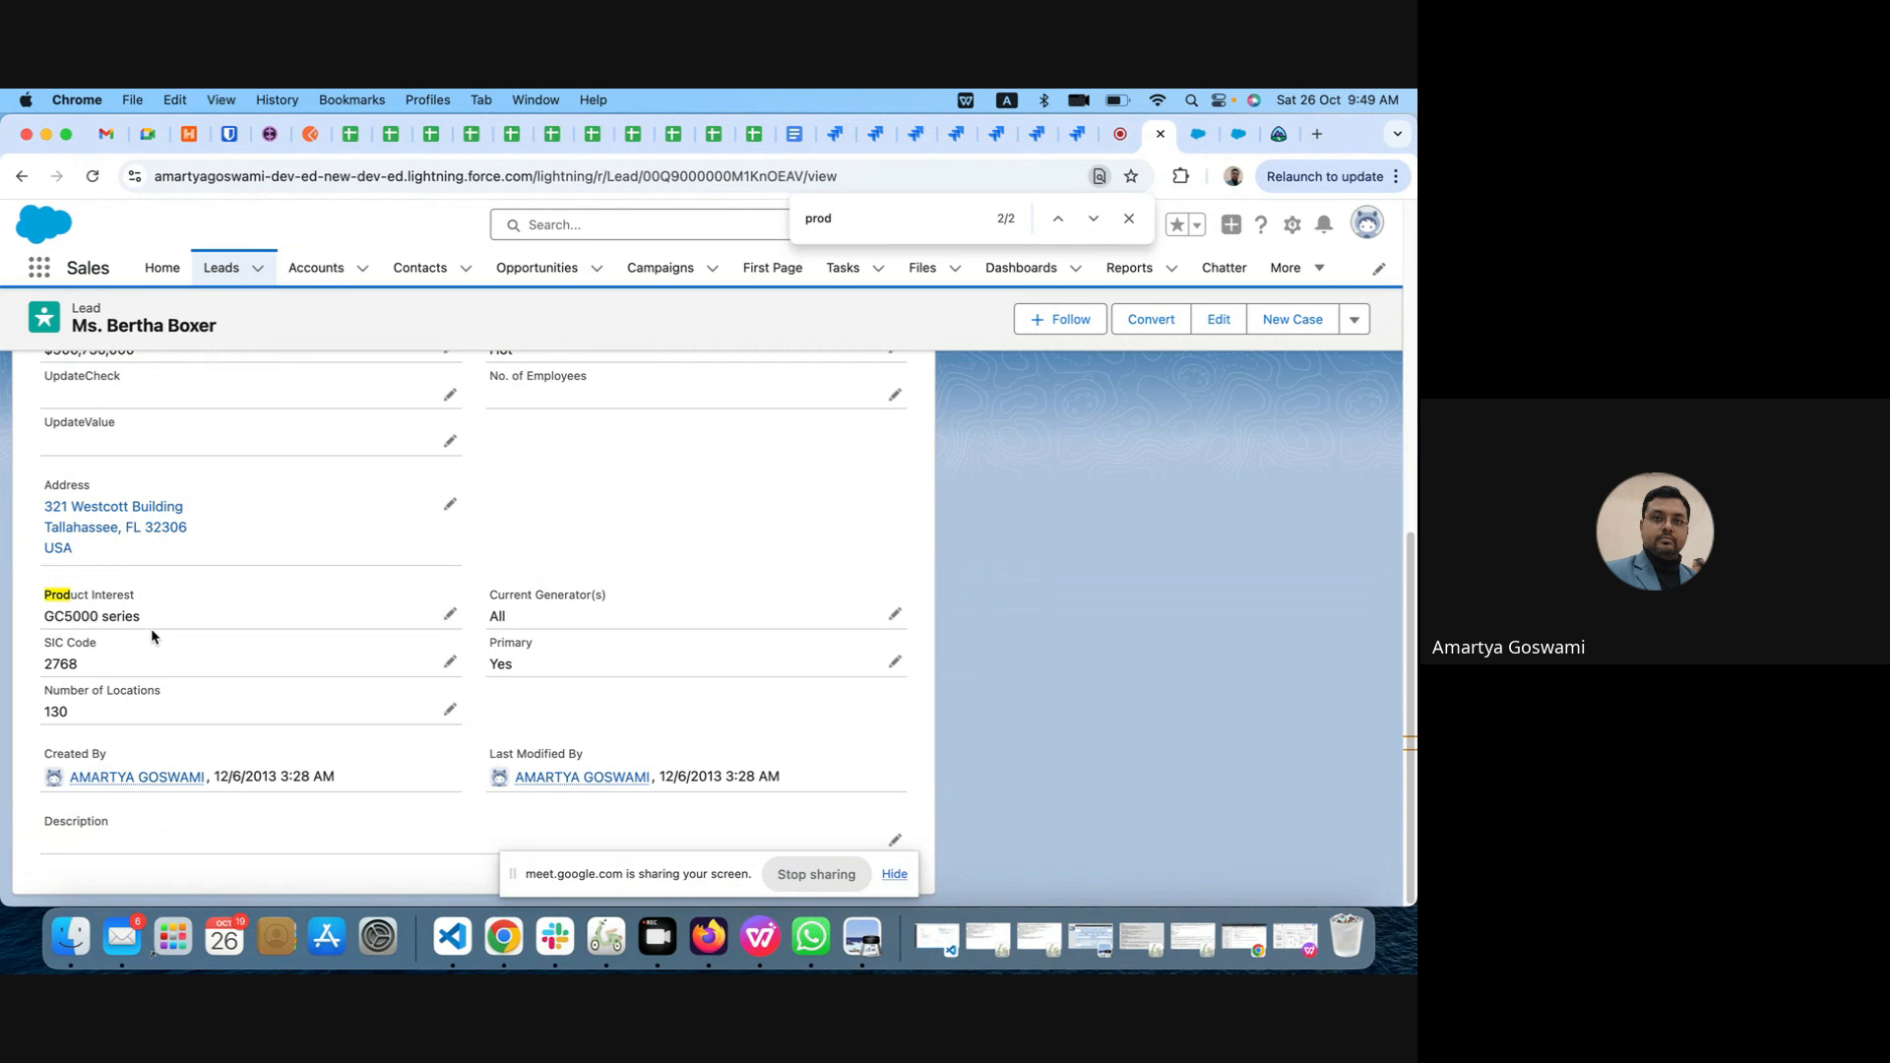
scroll(151, 628, "up", 3)
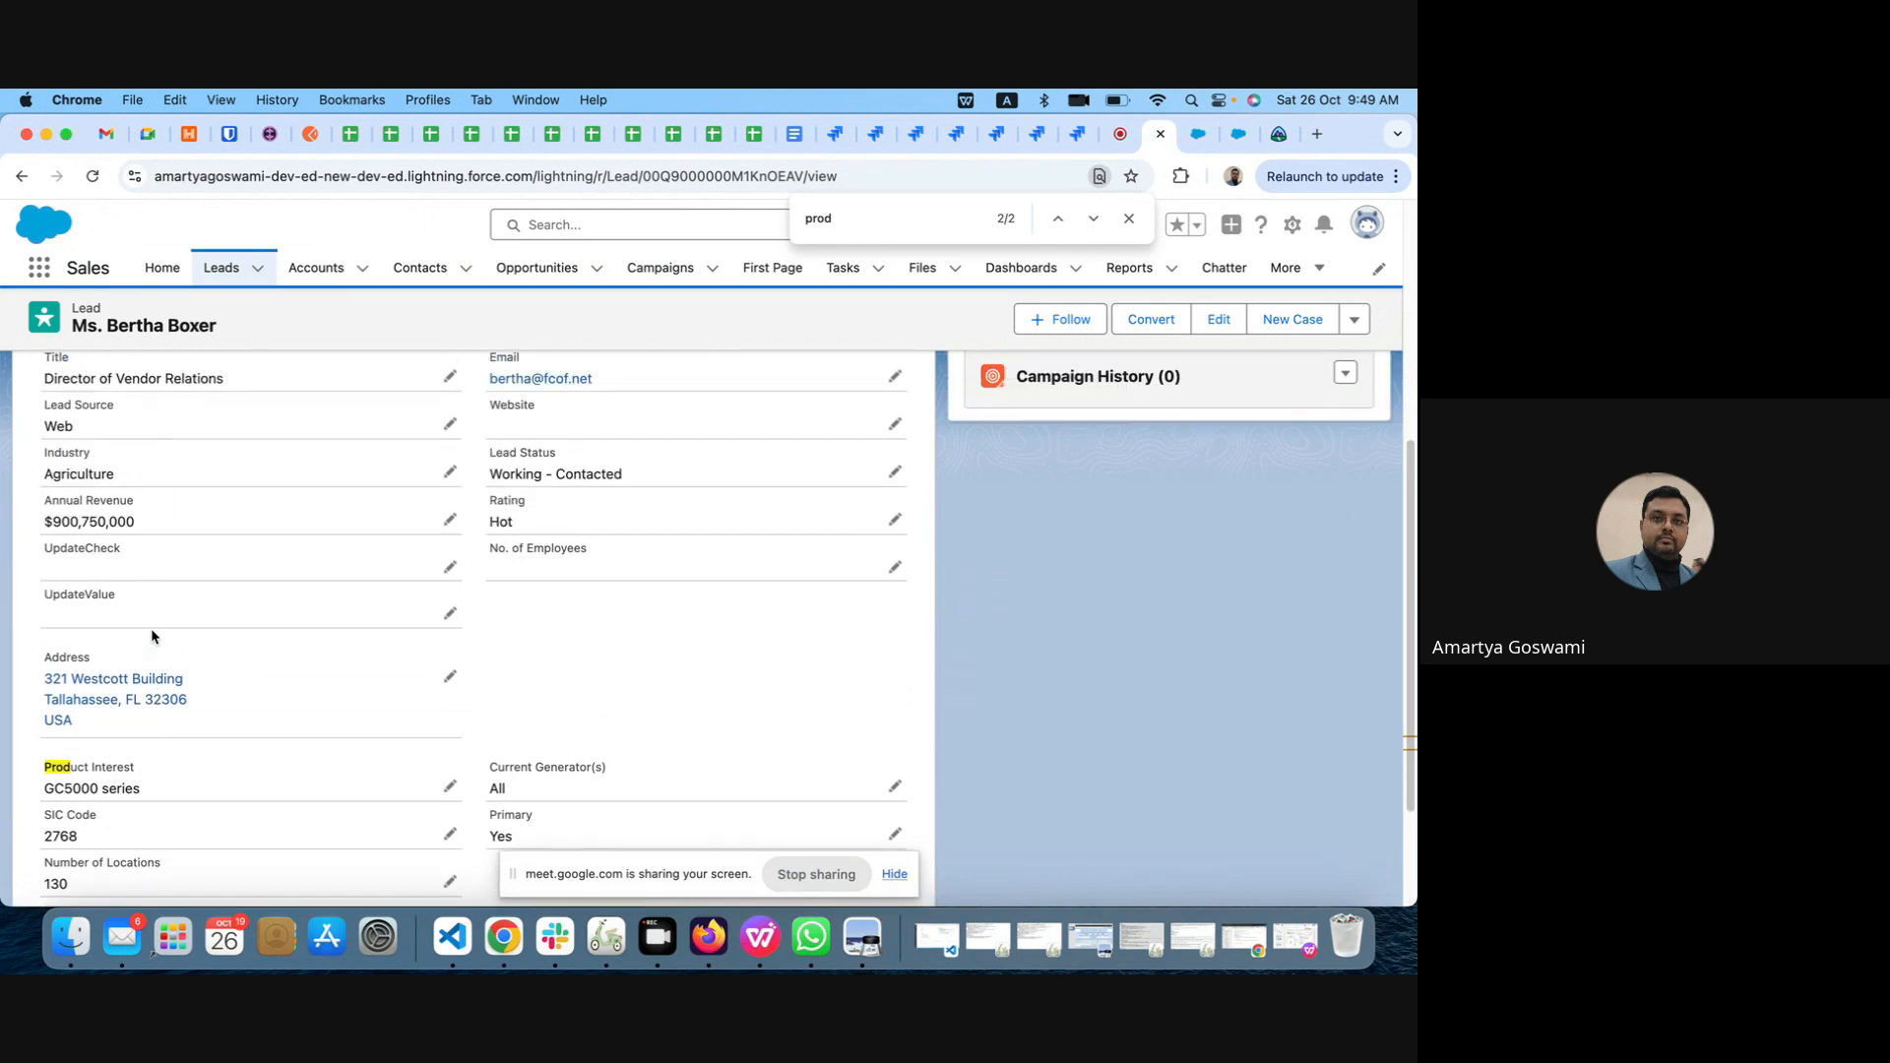
Step: Start a new Lightning page of type Record Page from the Lead object's Lightning Record Pages
left_click(1239, 135)
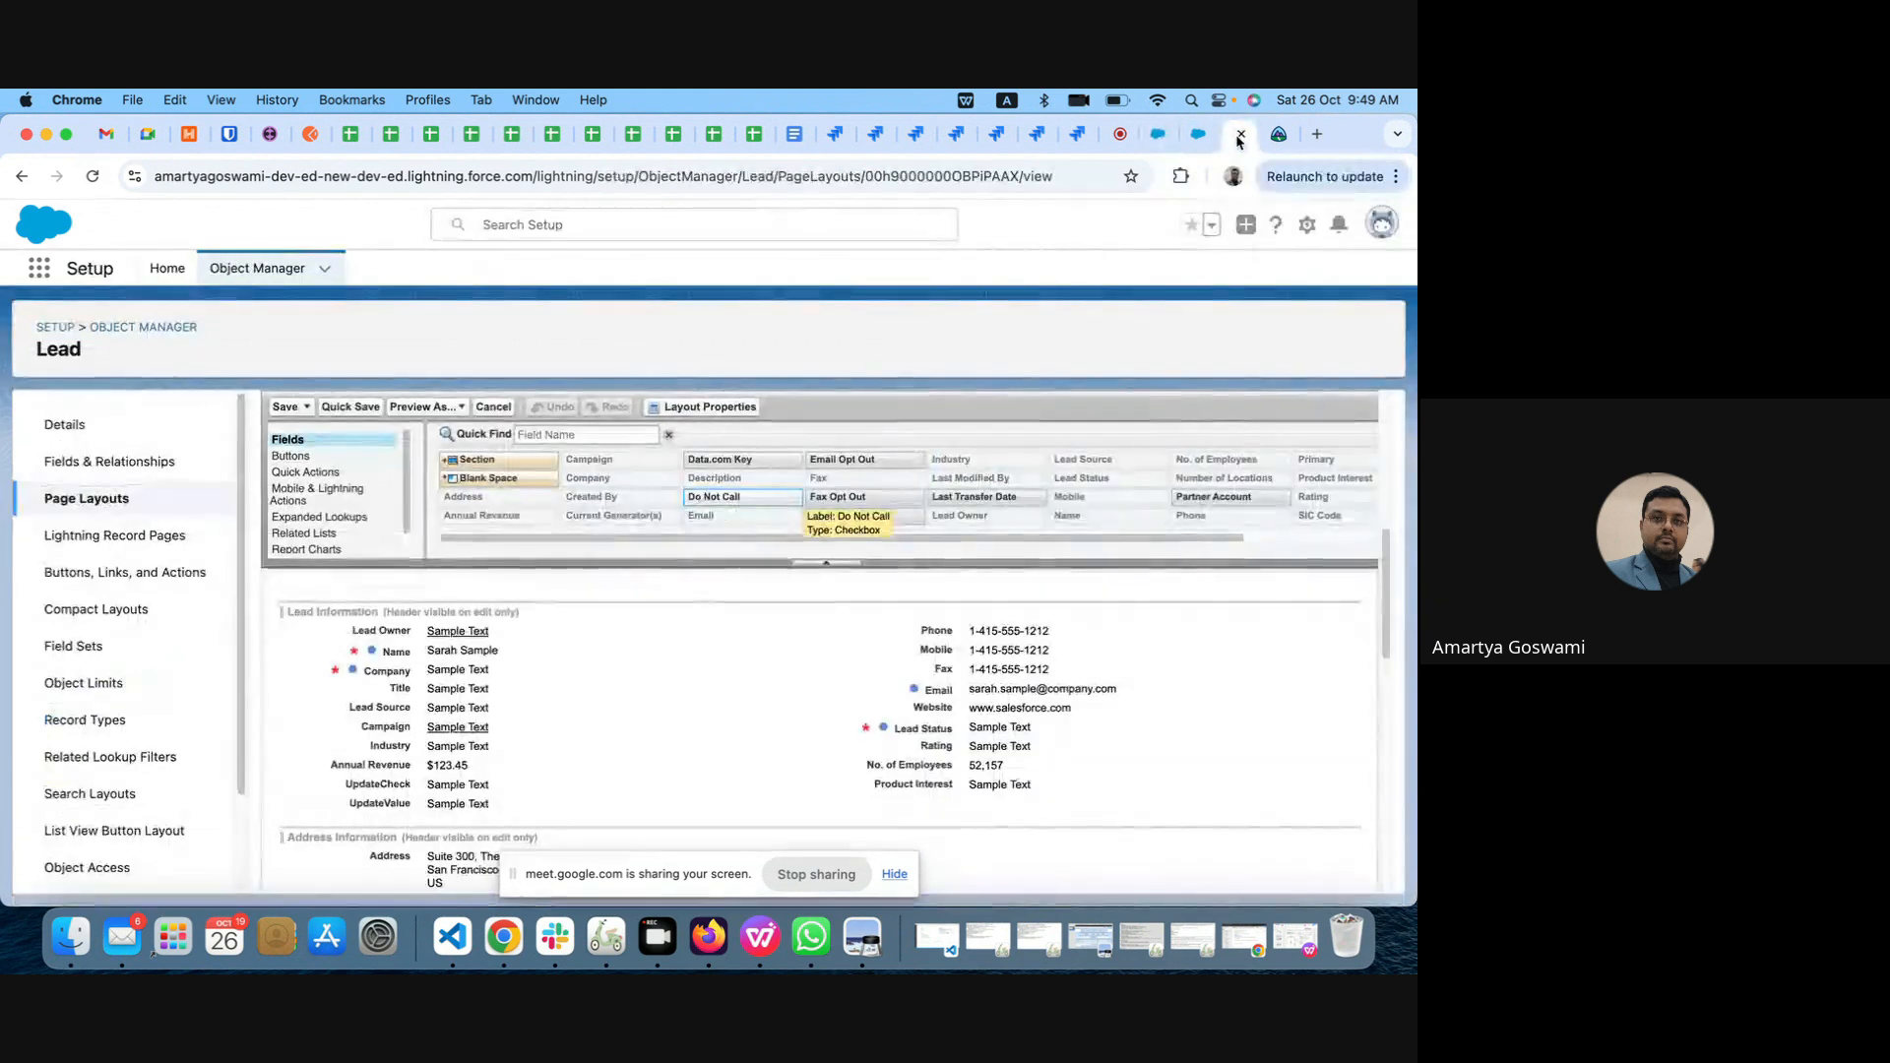
left_click(113, 537)
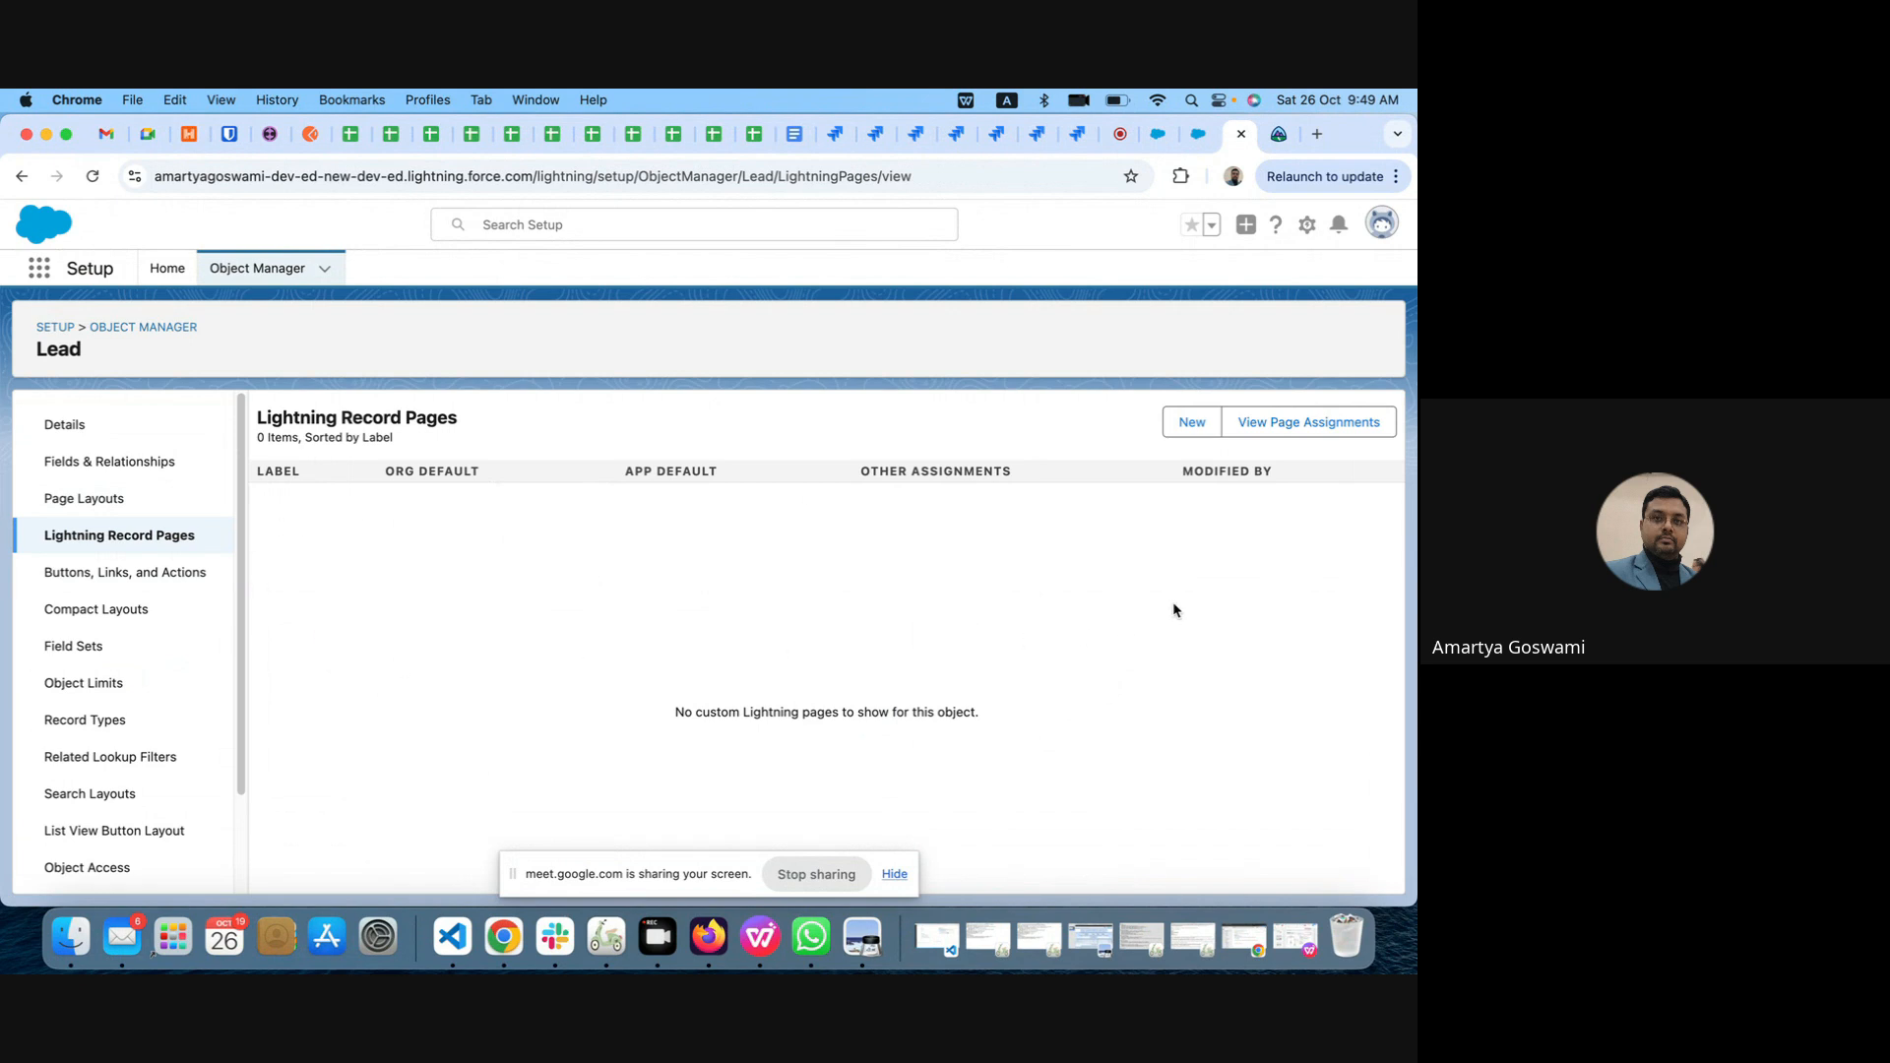
left_click(1182, 428)
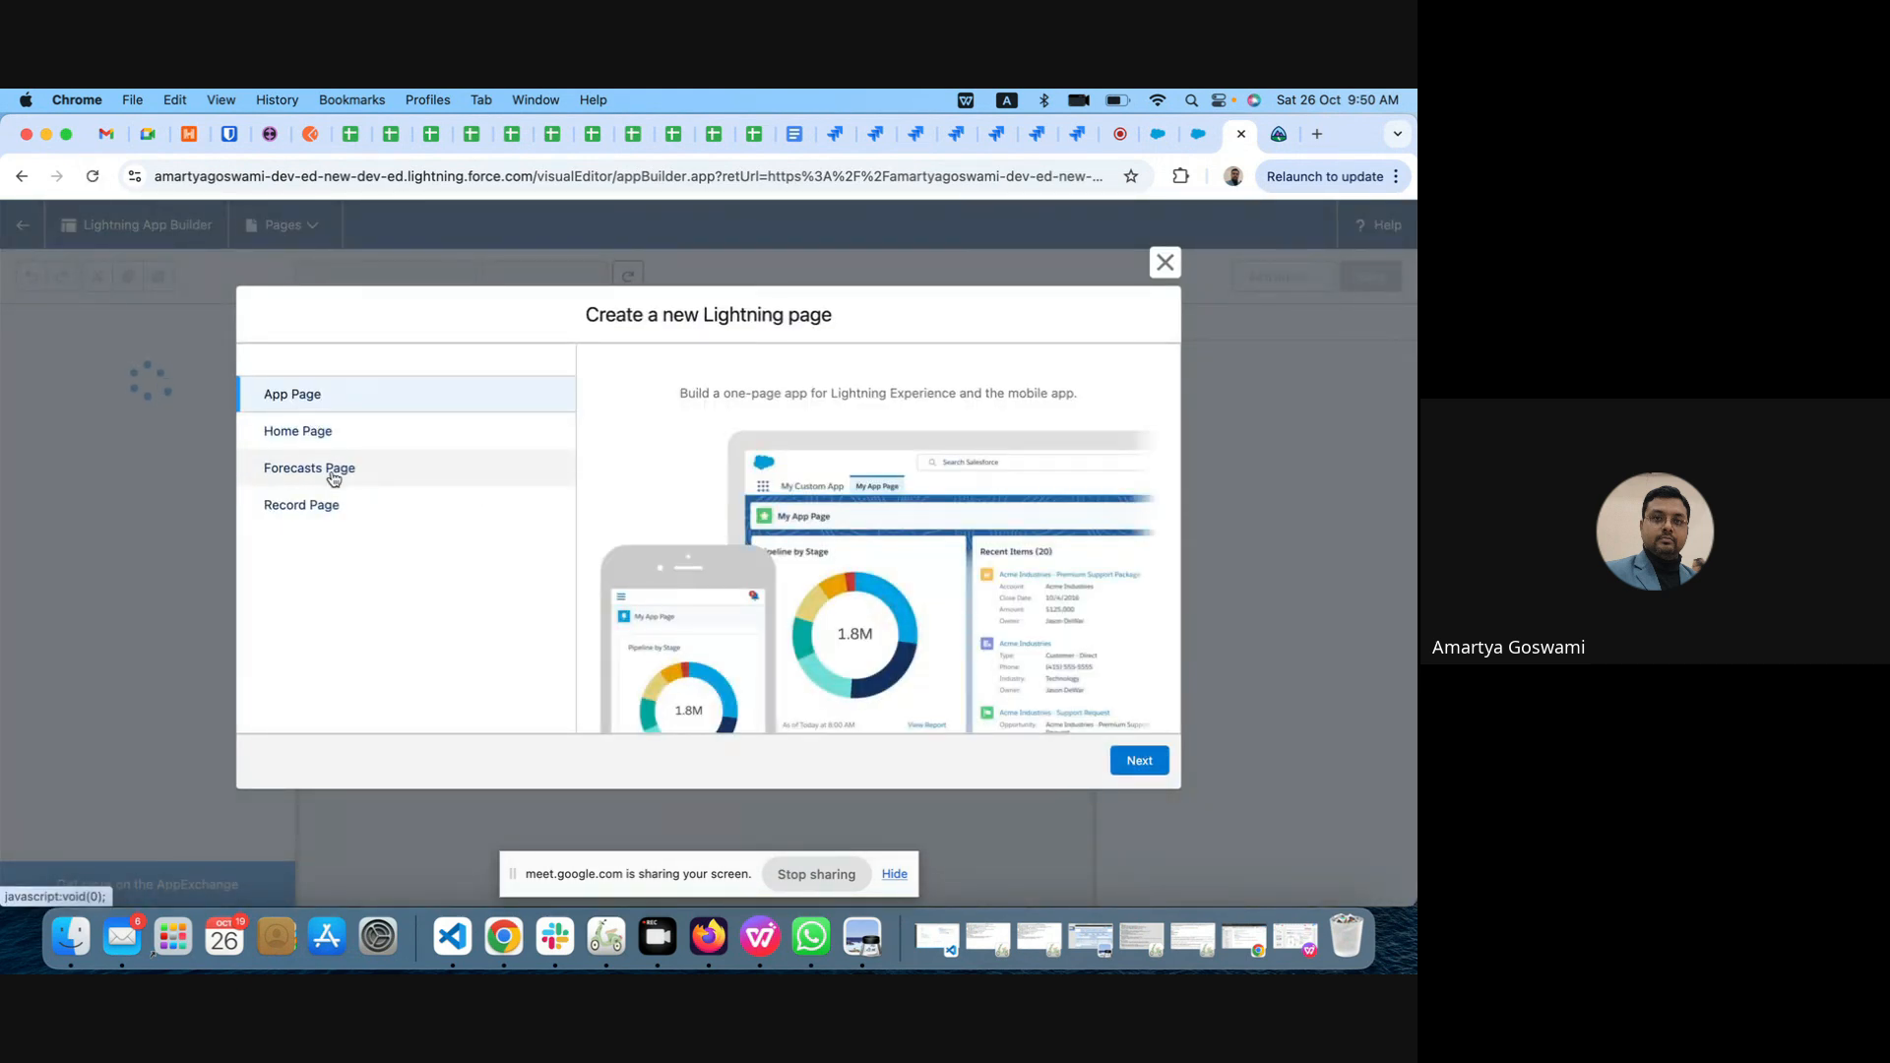
left_click(317, 507)
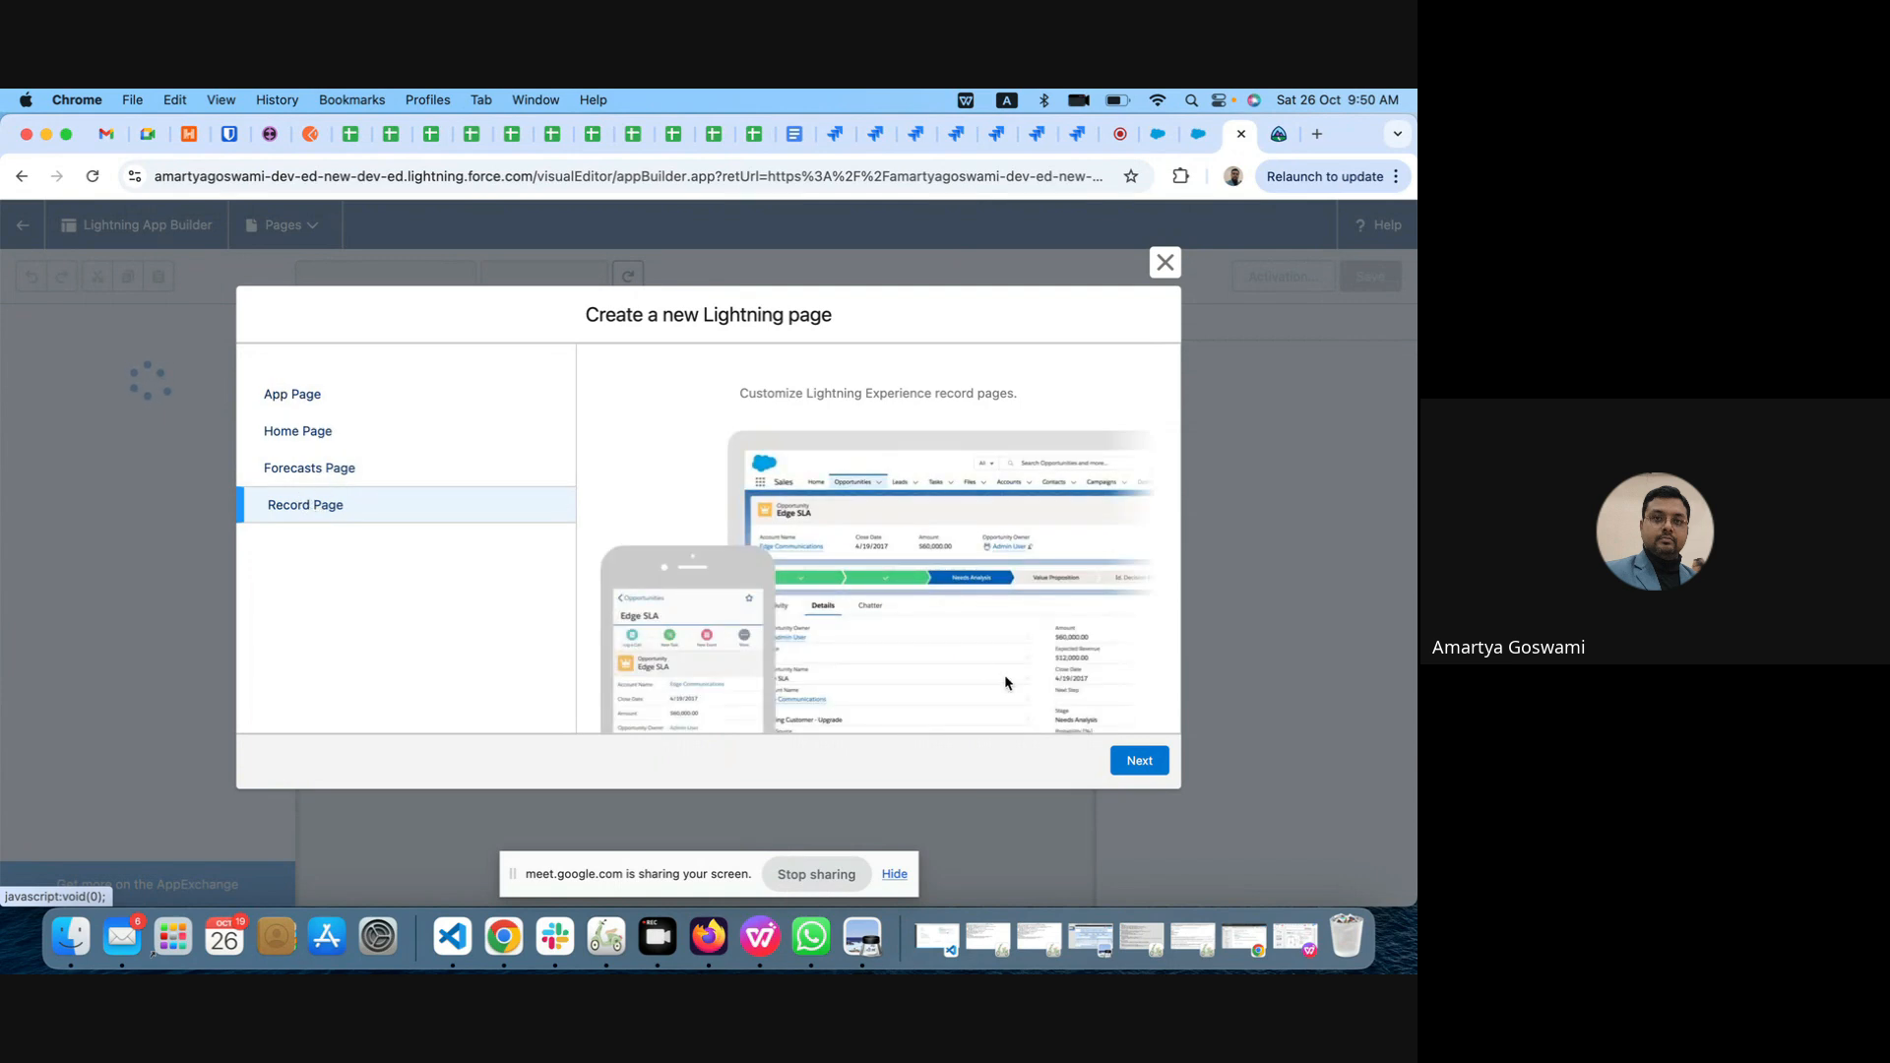
left_click(1142, 763)
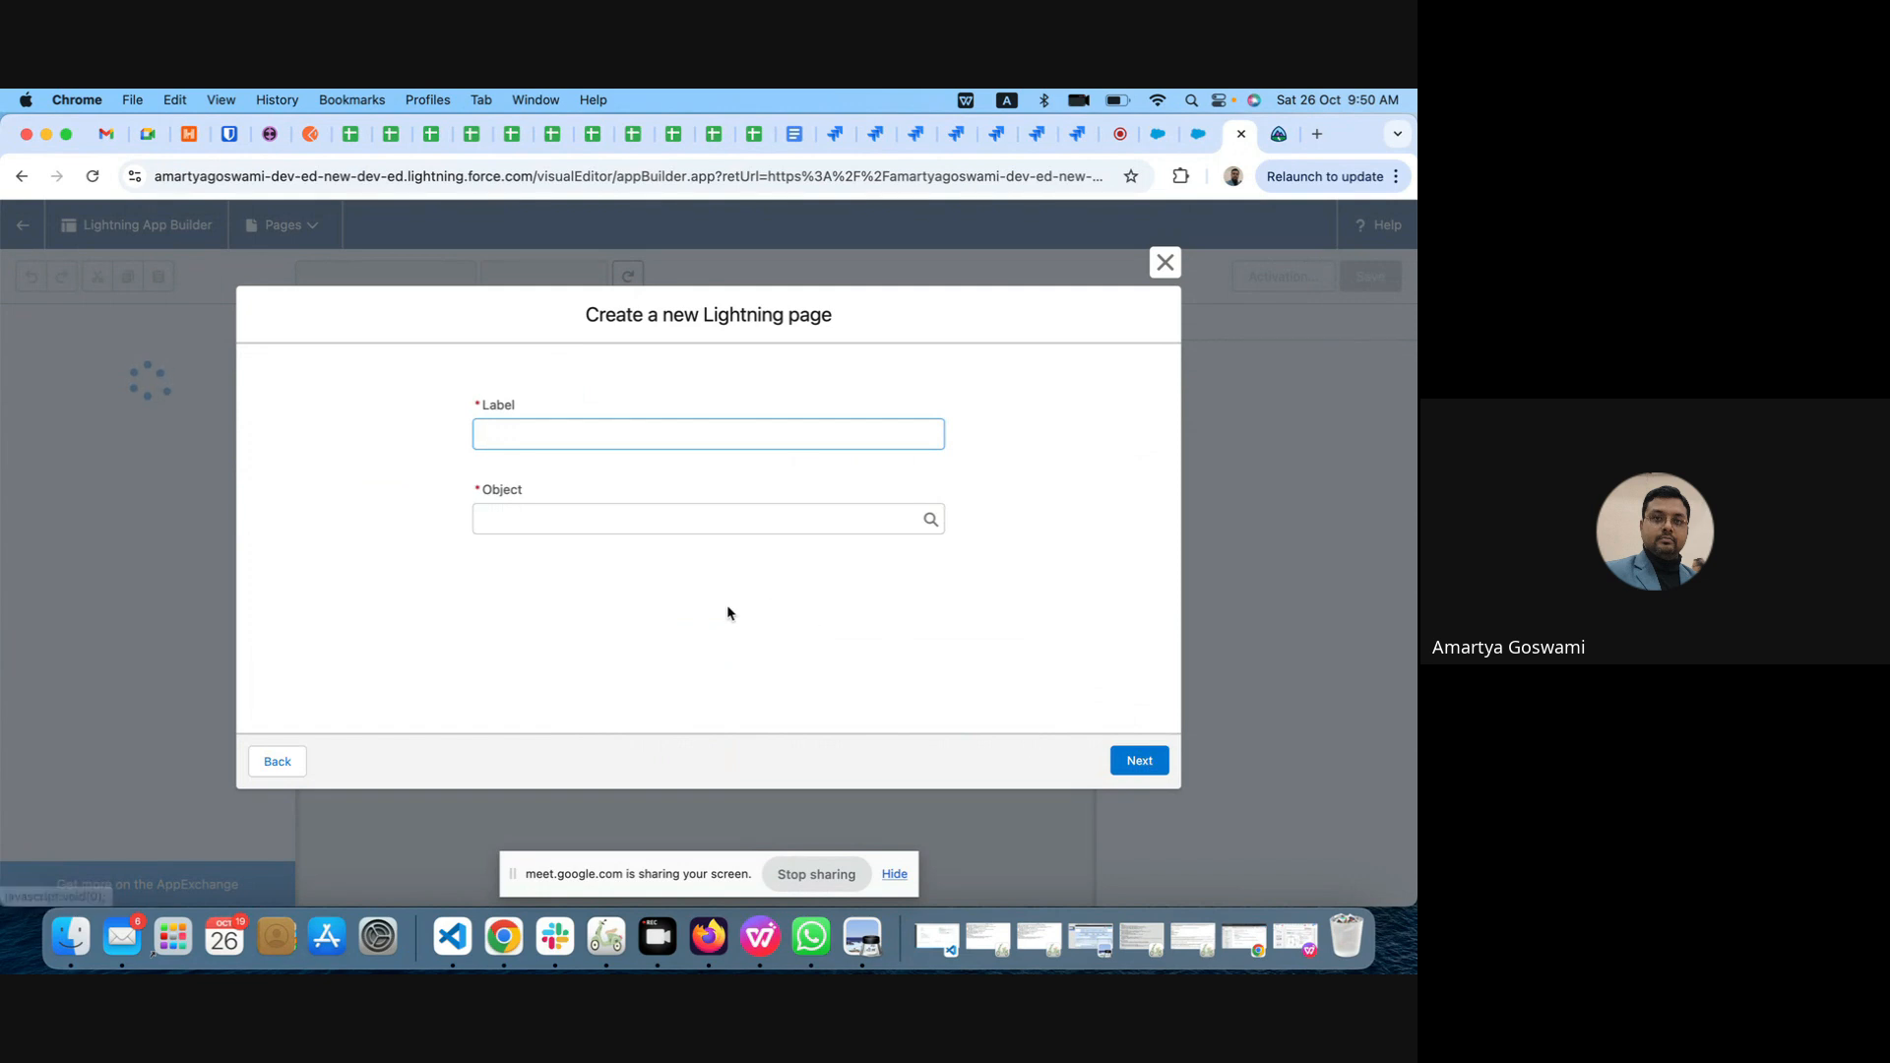
Step: Label the new page Lead Lightning page and set its object to Lead
type("Lead ")
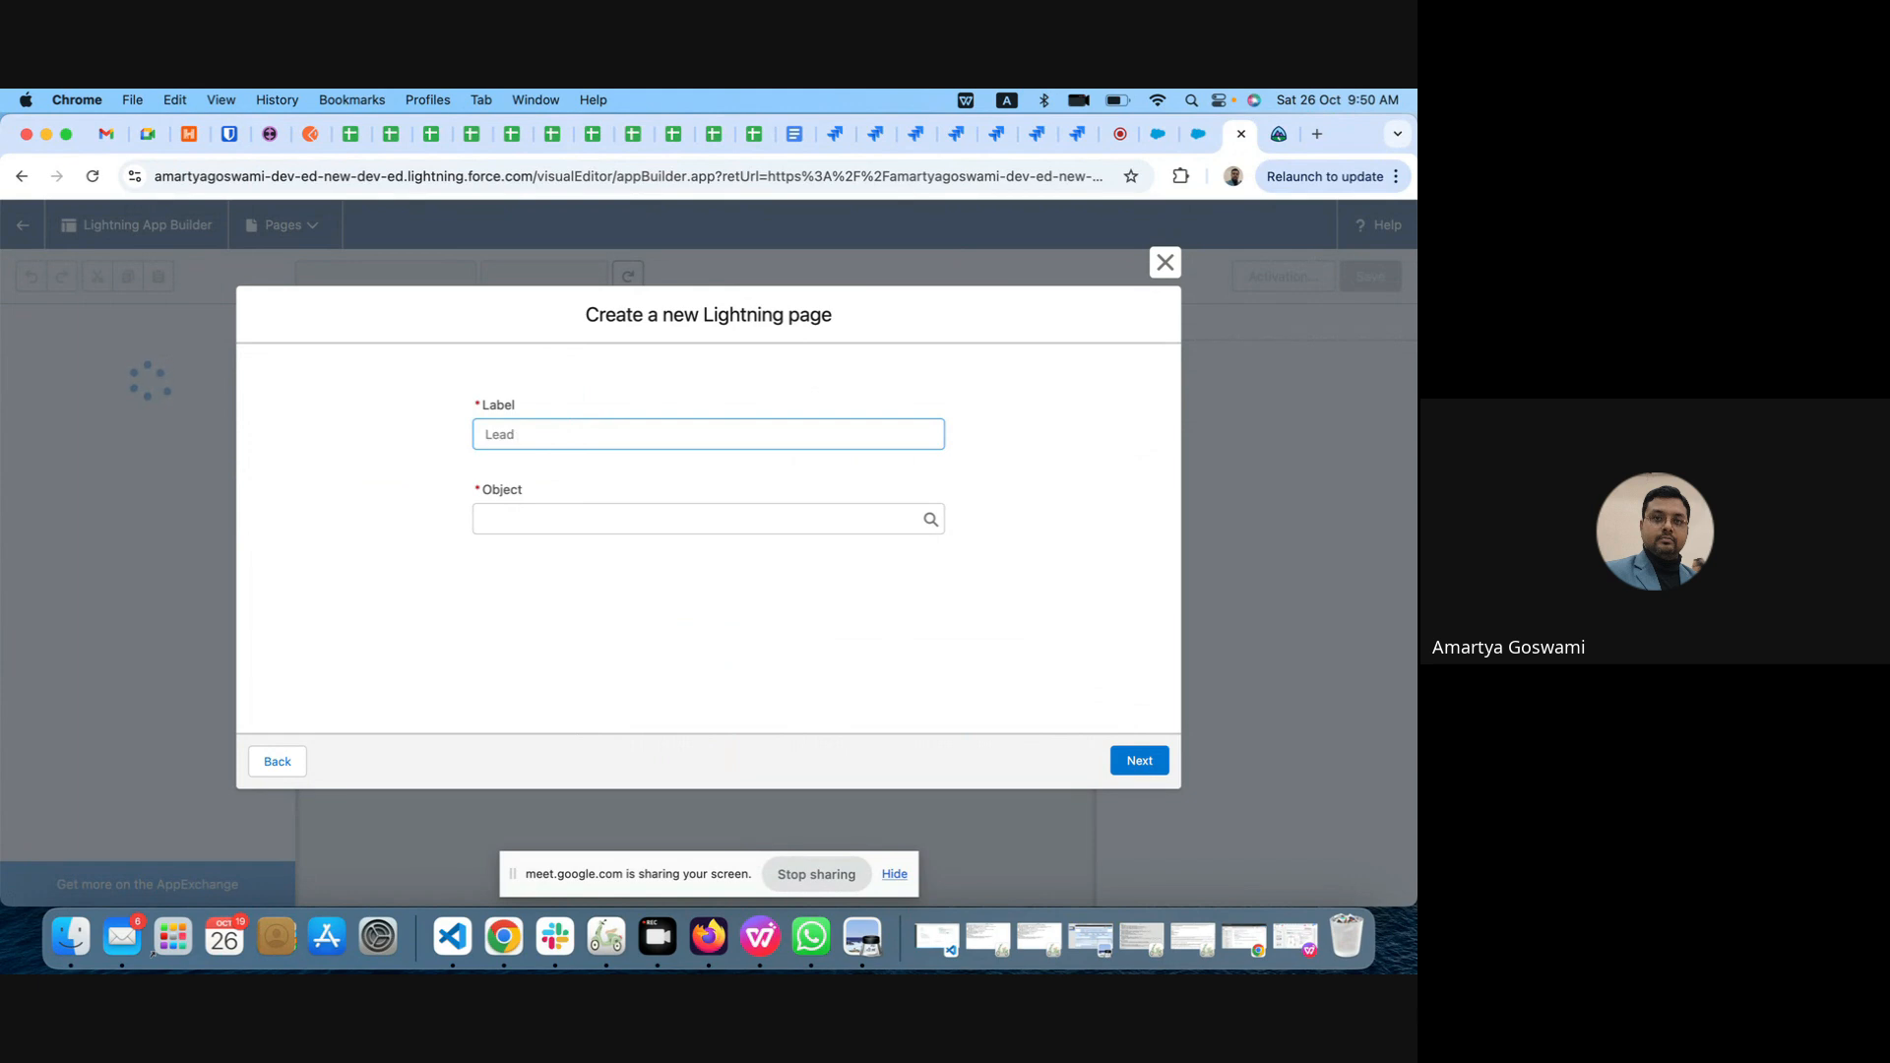
type("Lightning page")
left_click(621, 519)
type("lead")
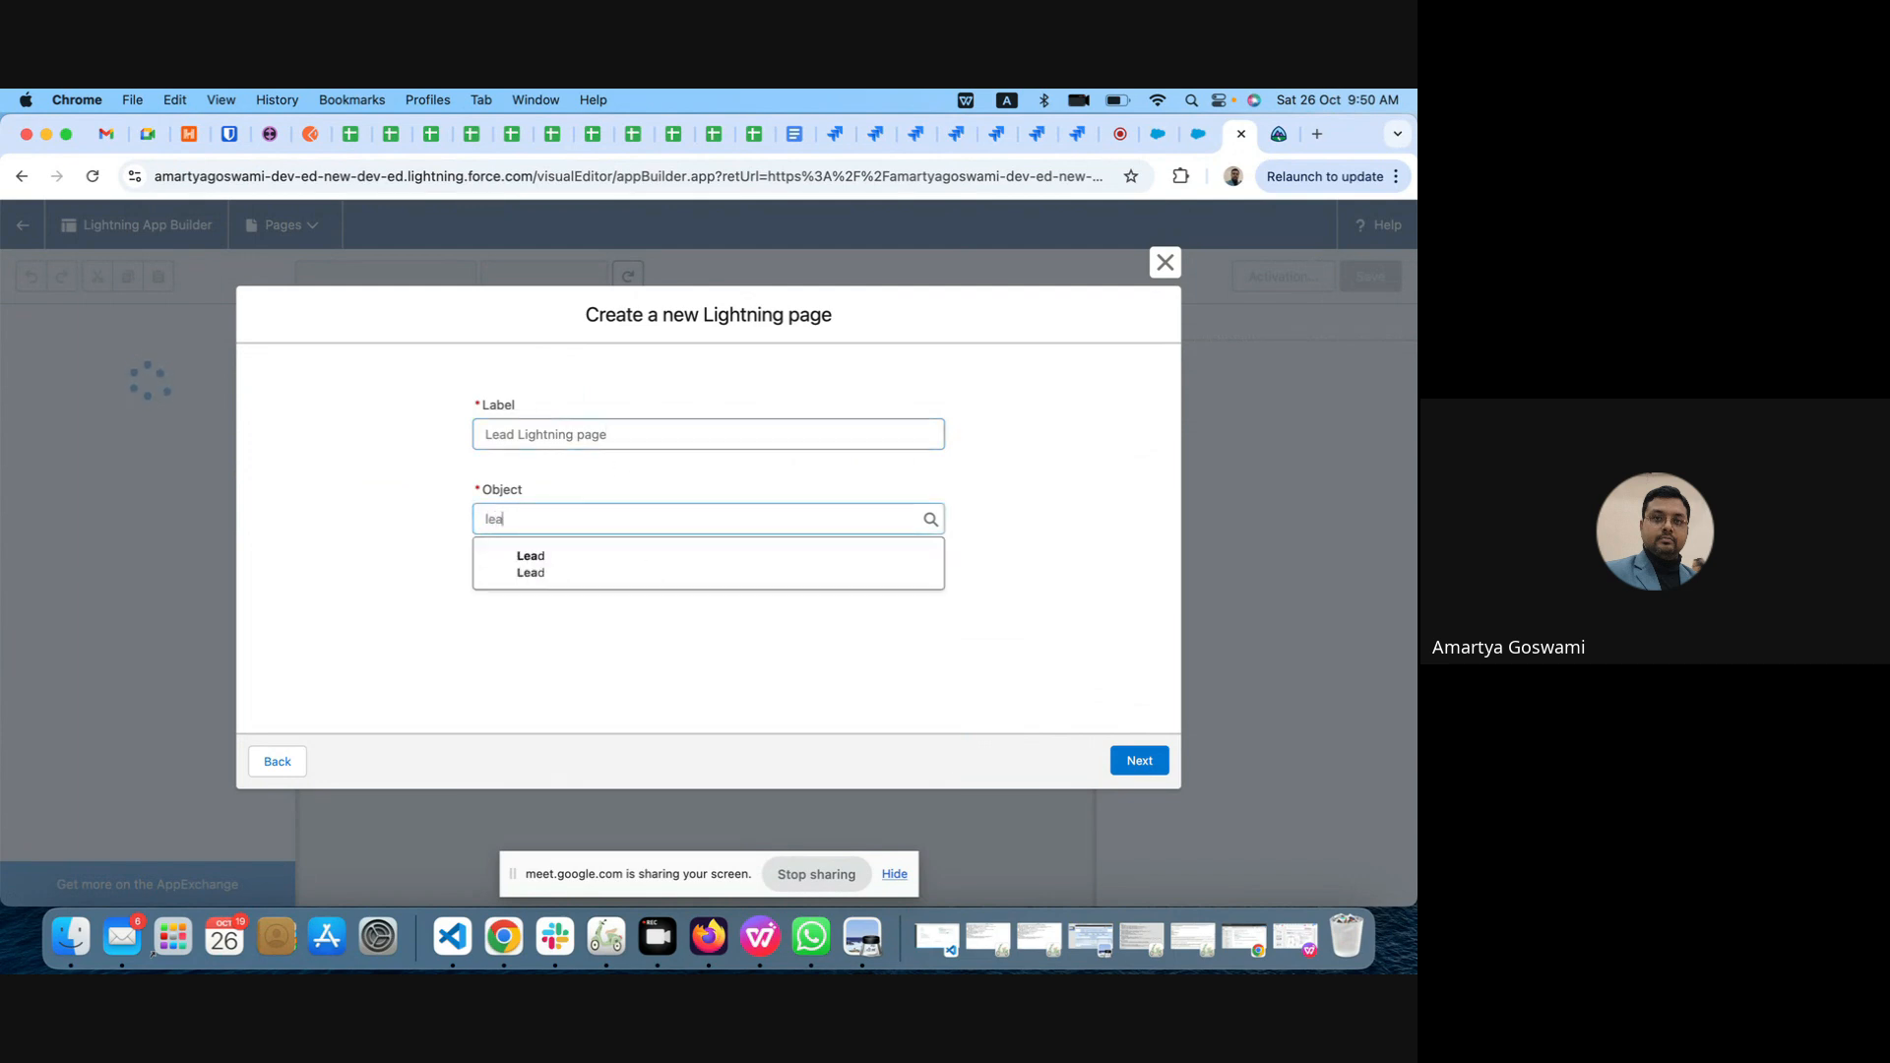
left_click(595, 567)
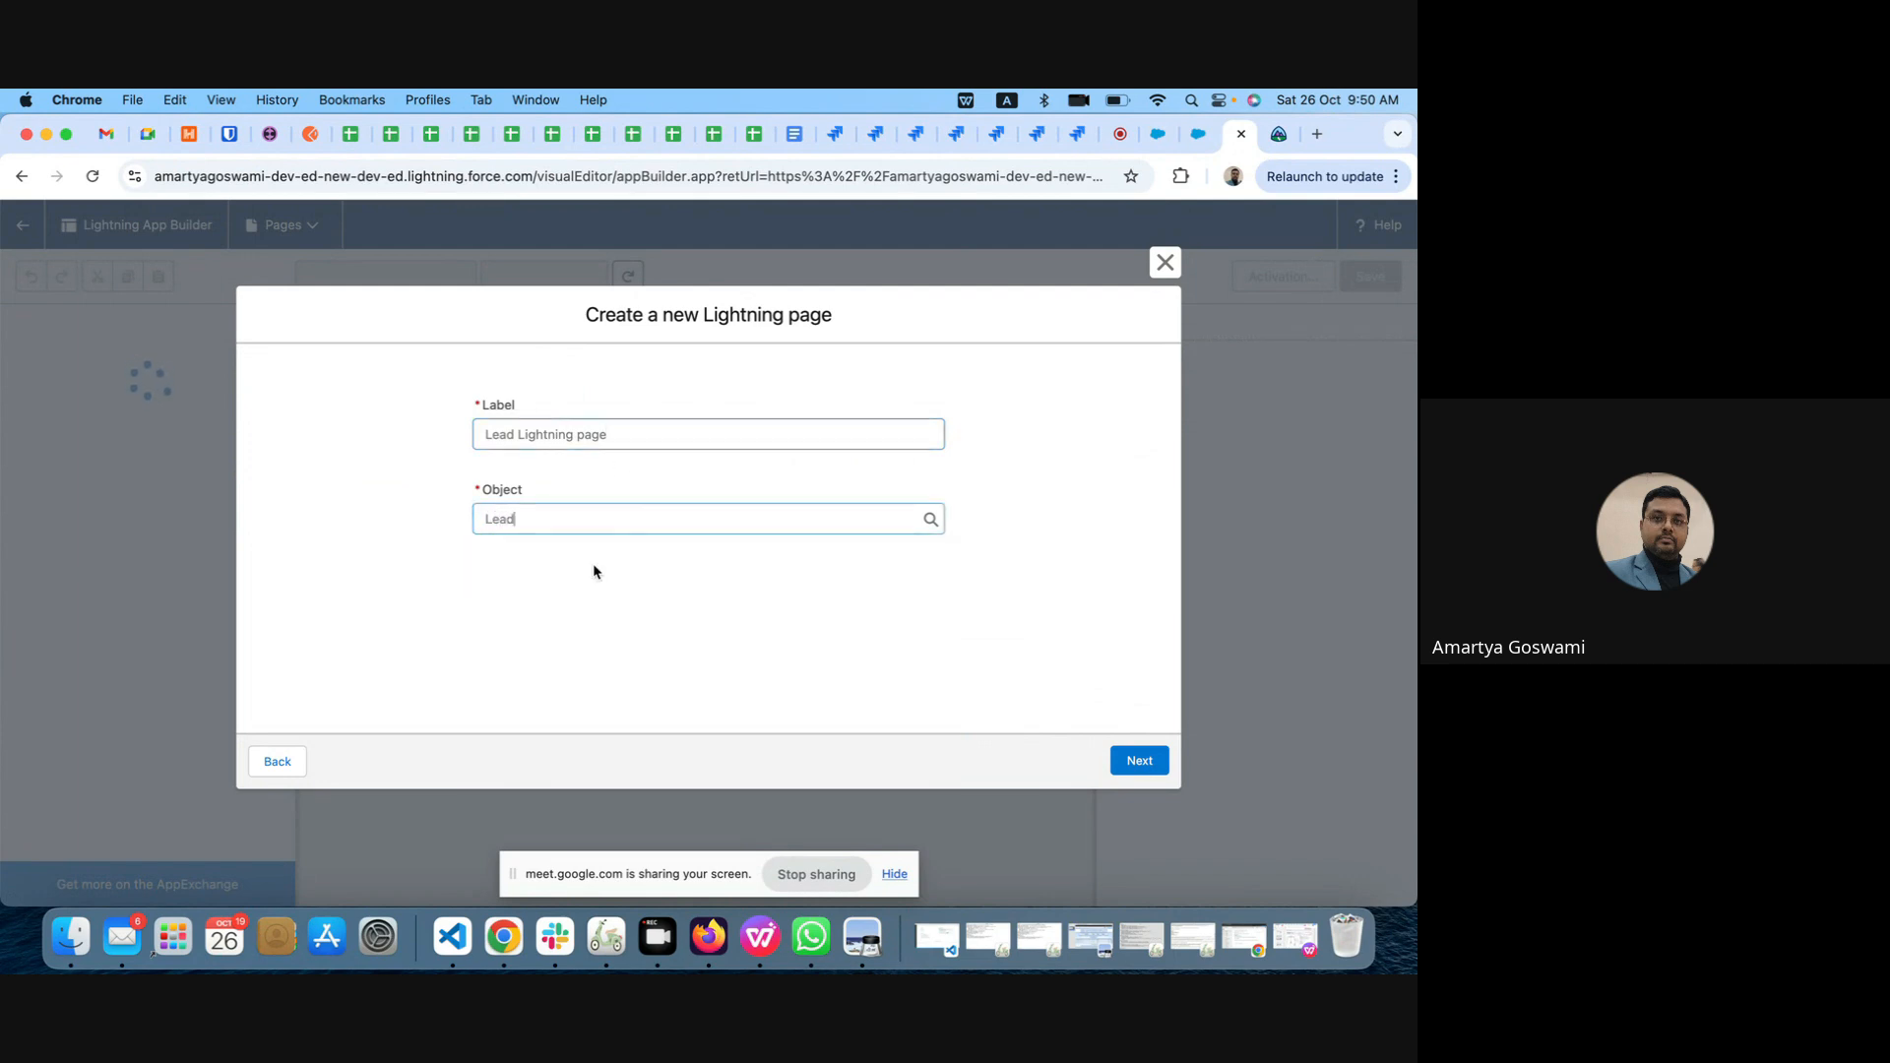
left_click(1142, 764)
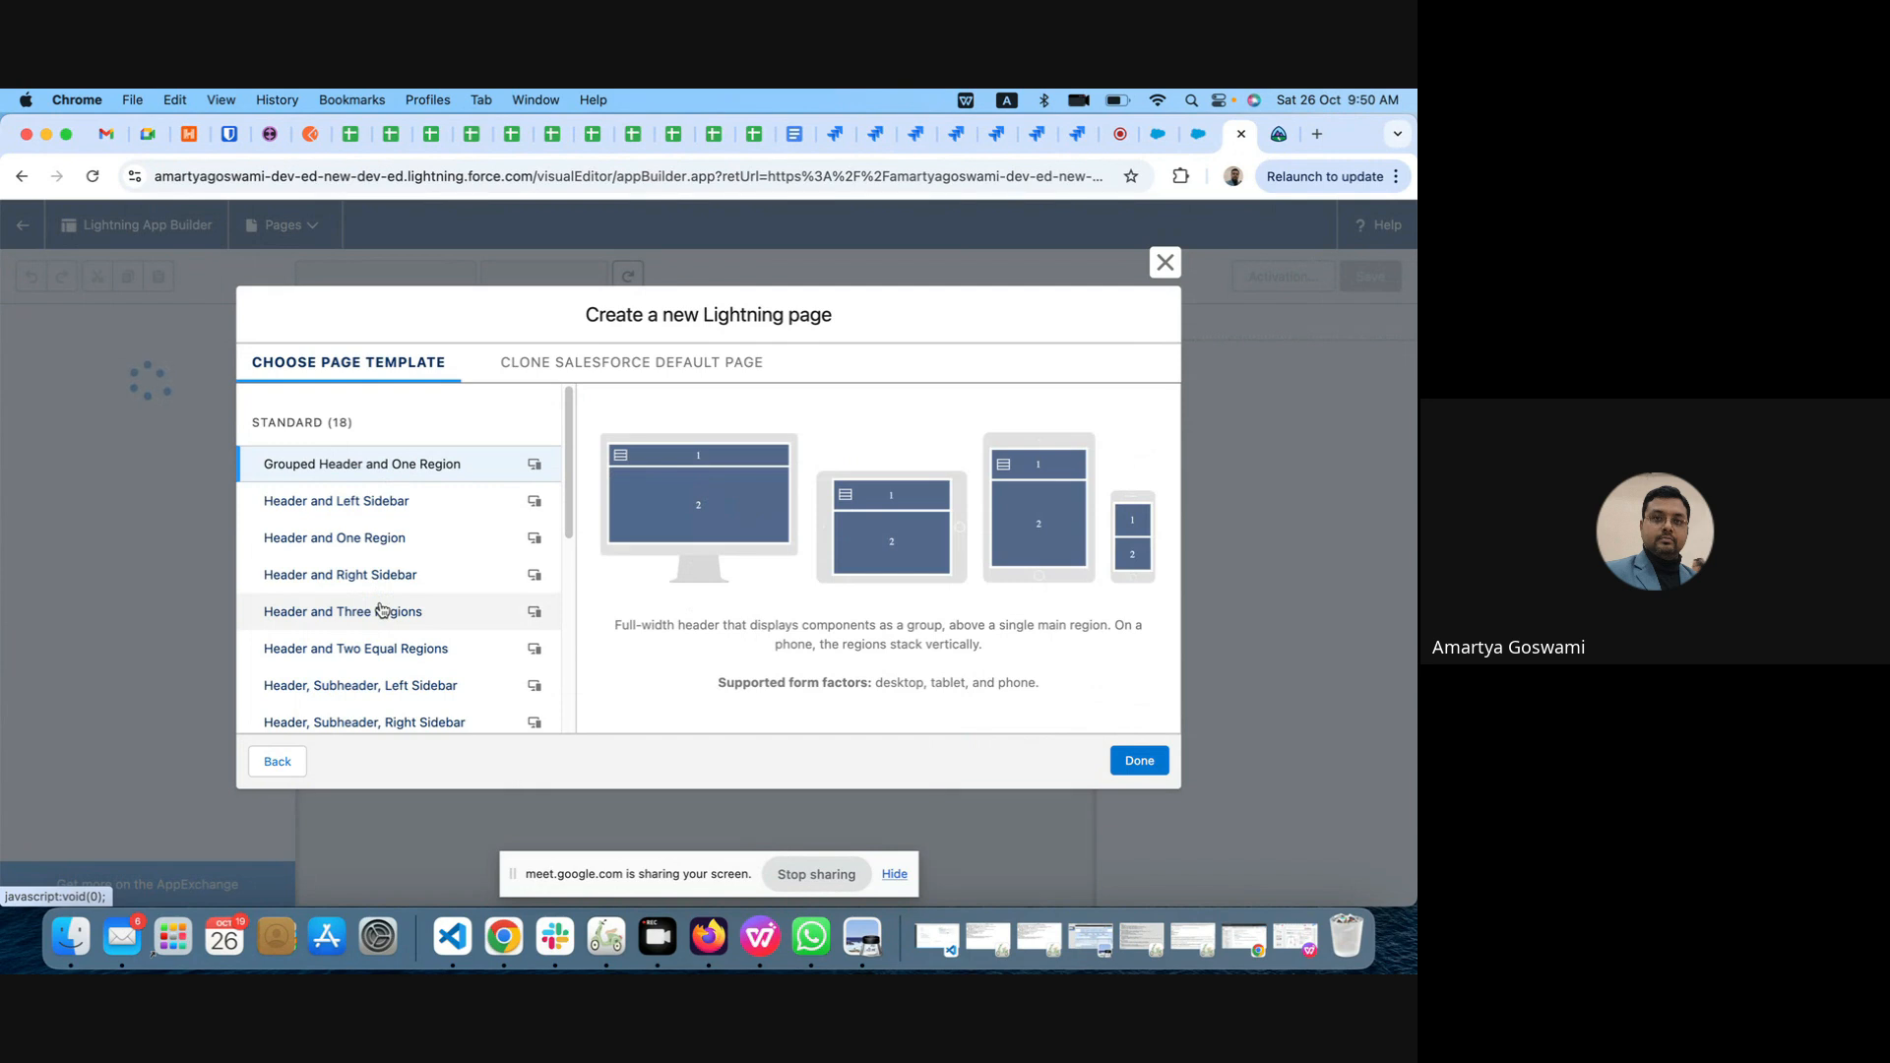
Step: Create the page with the Header and Right Sidebar template
scroll(382, 610, "down", 2)
left_click(365, 537)
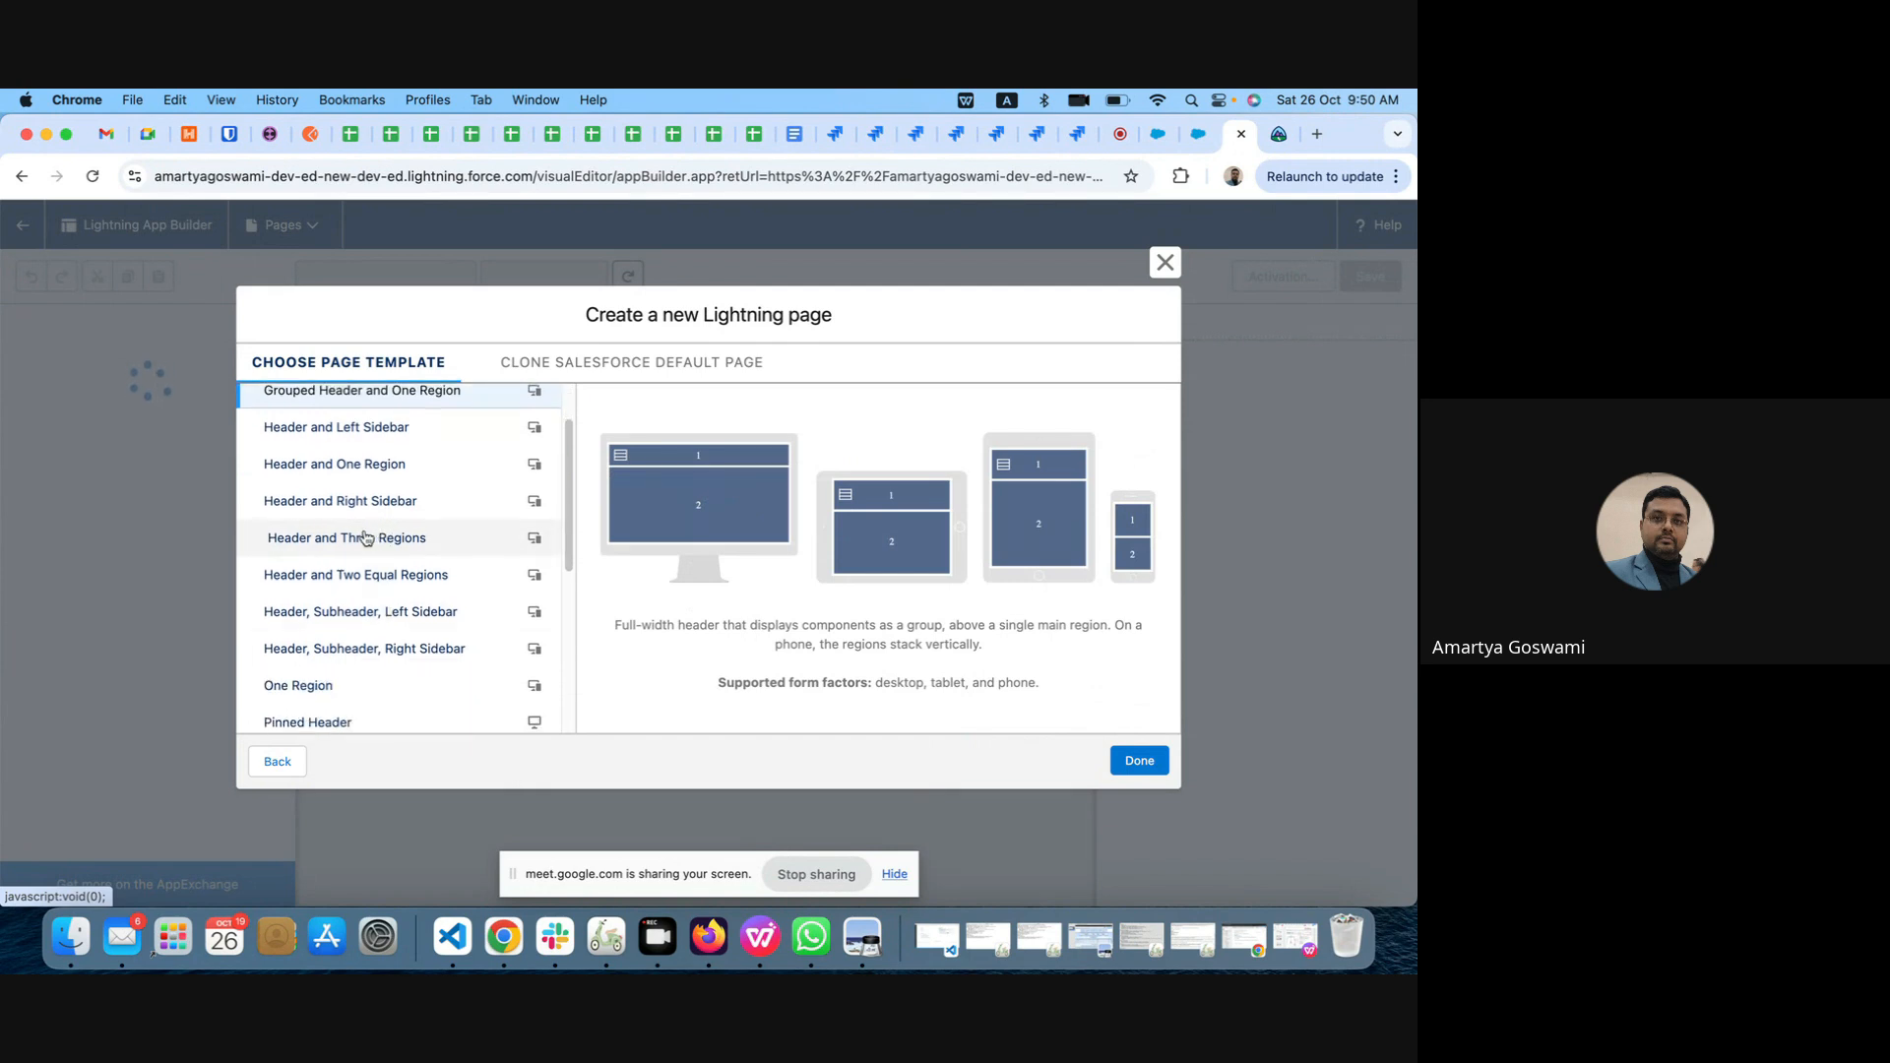
left_click(349, 498)
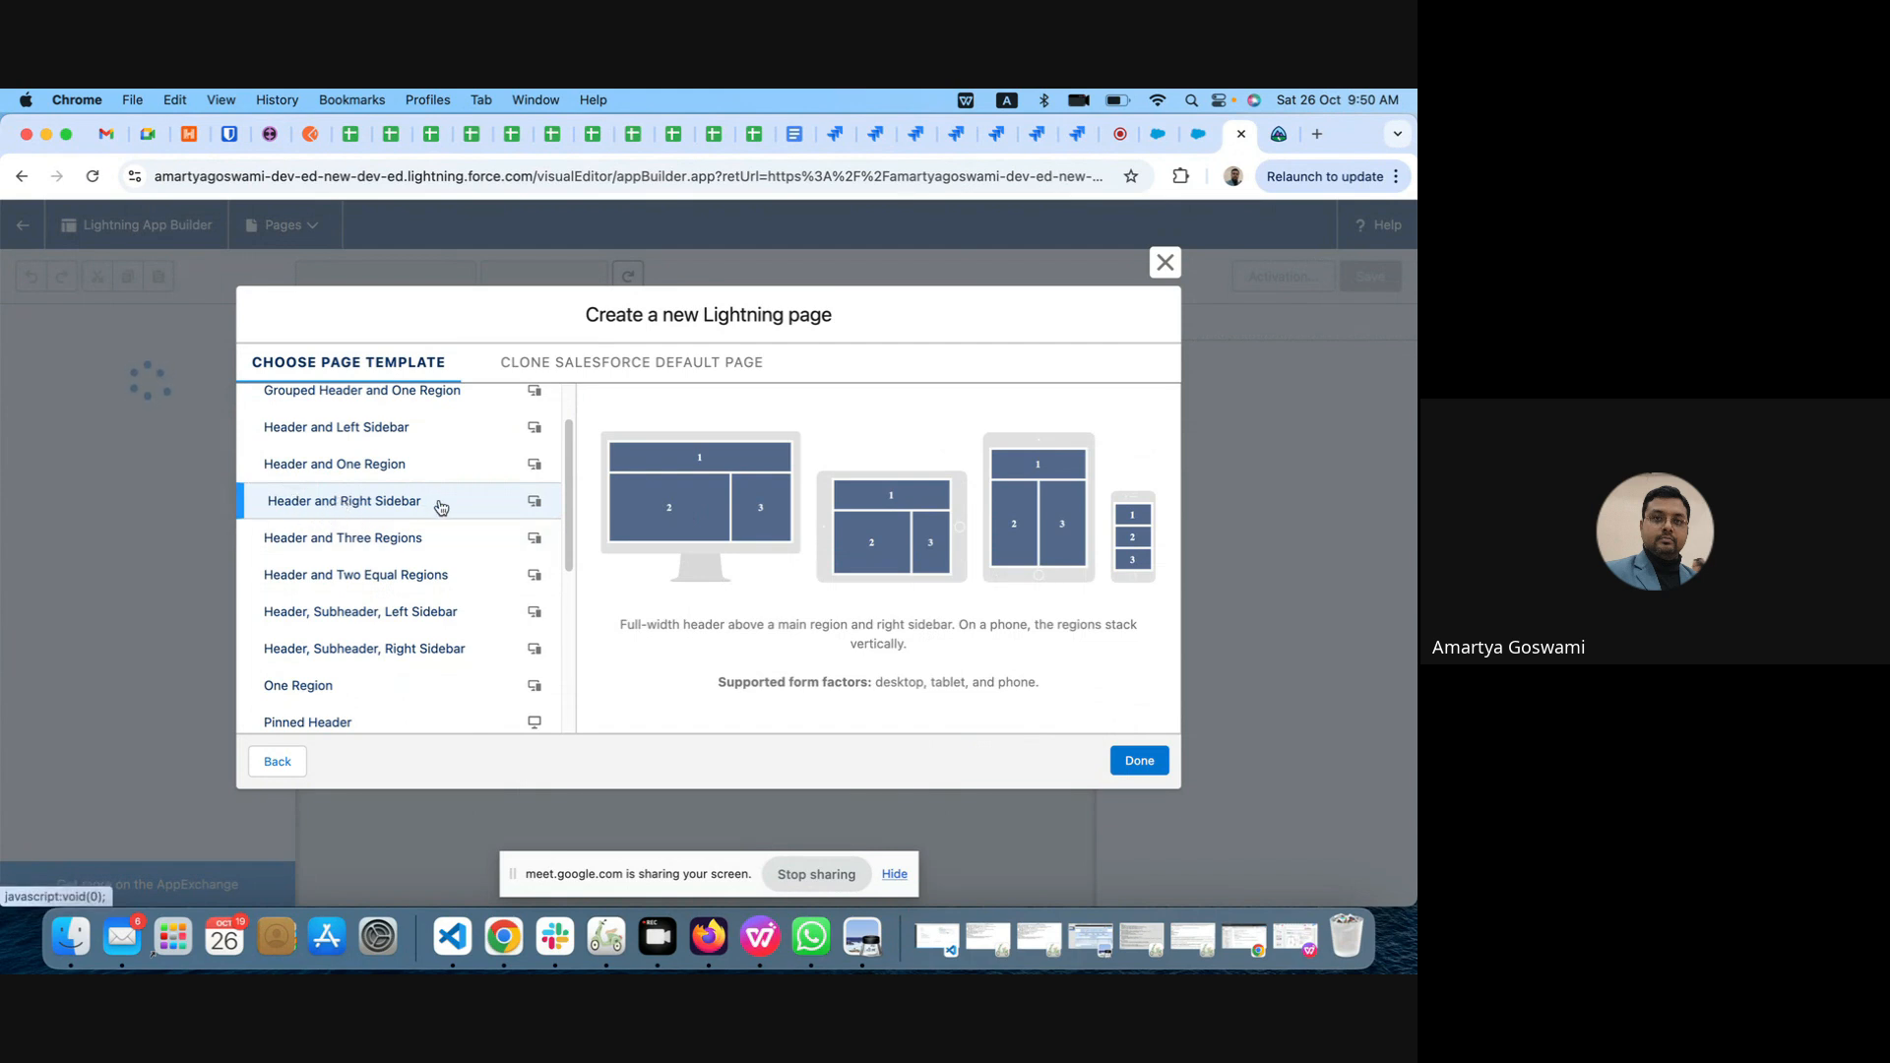
left_click(1139, 761)
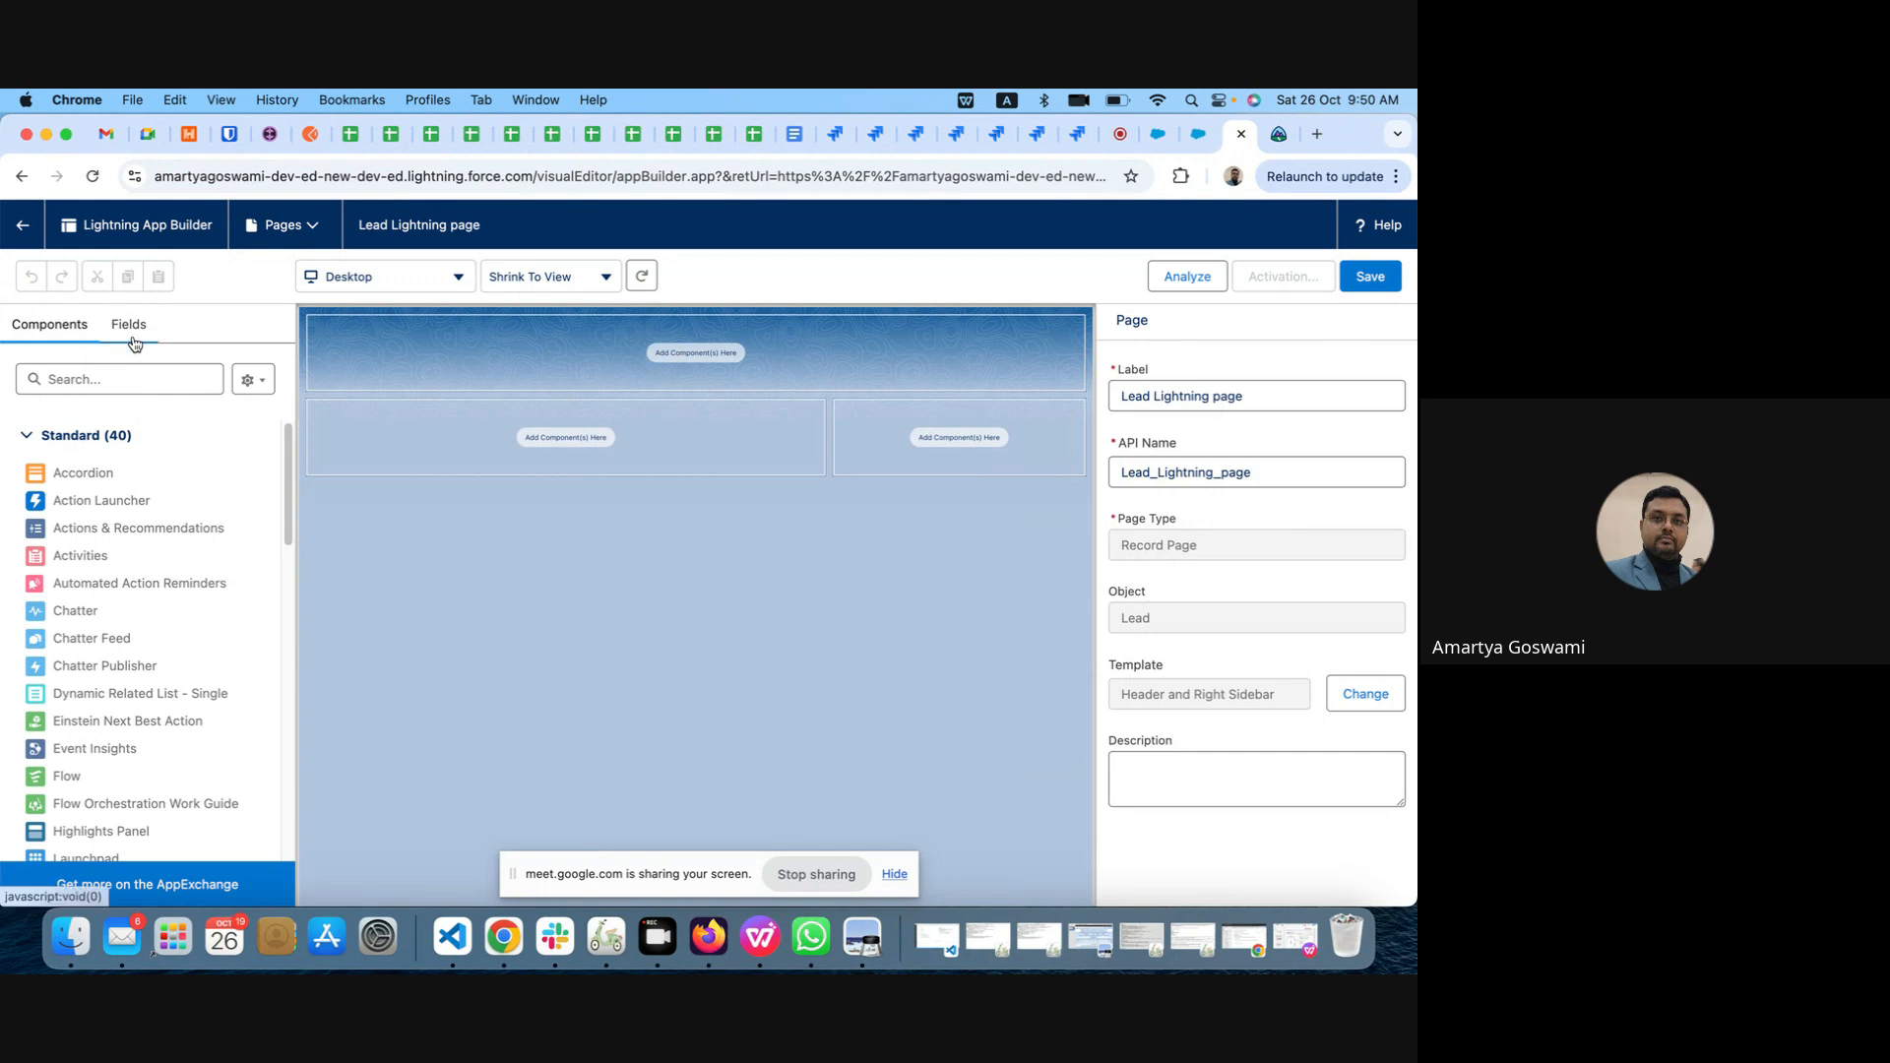
Step: Add the Highlights Panel component to the header region and the Record Detail component to the main region
left_click(104, 374)
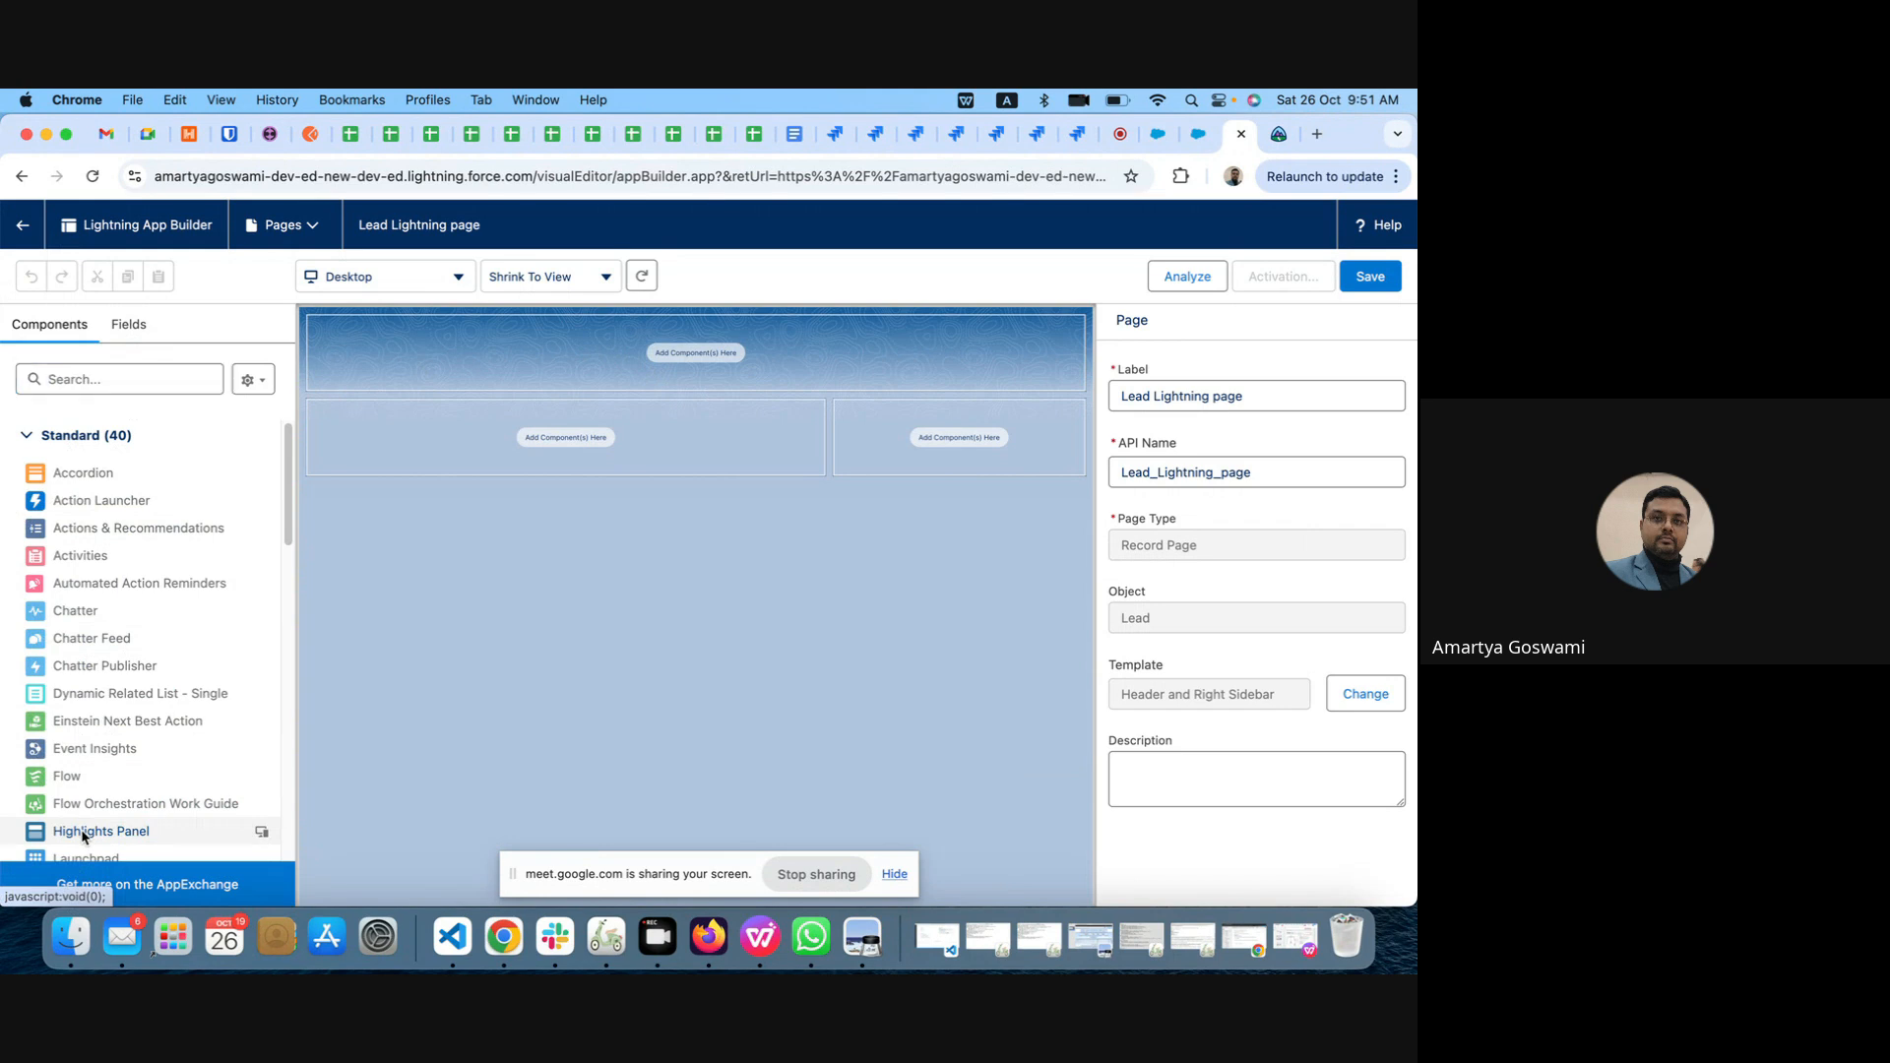
left_click_drag(87, 833, 557, 357)
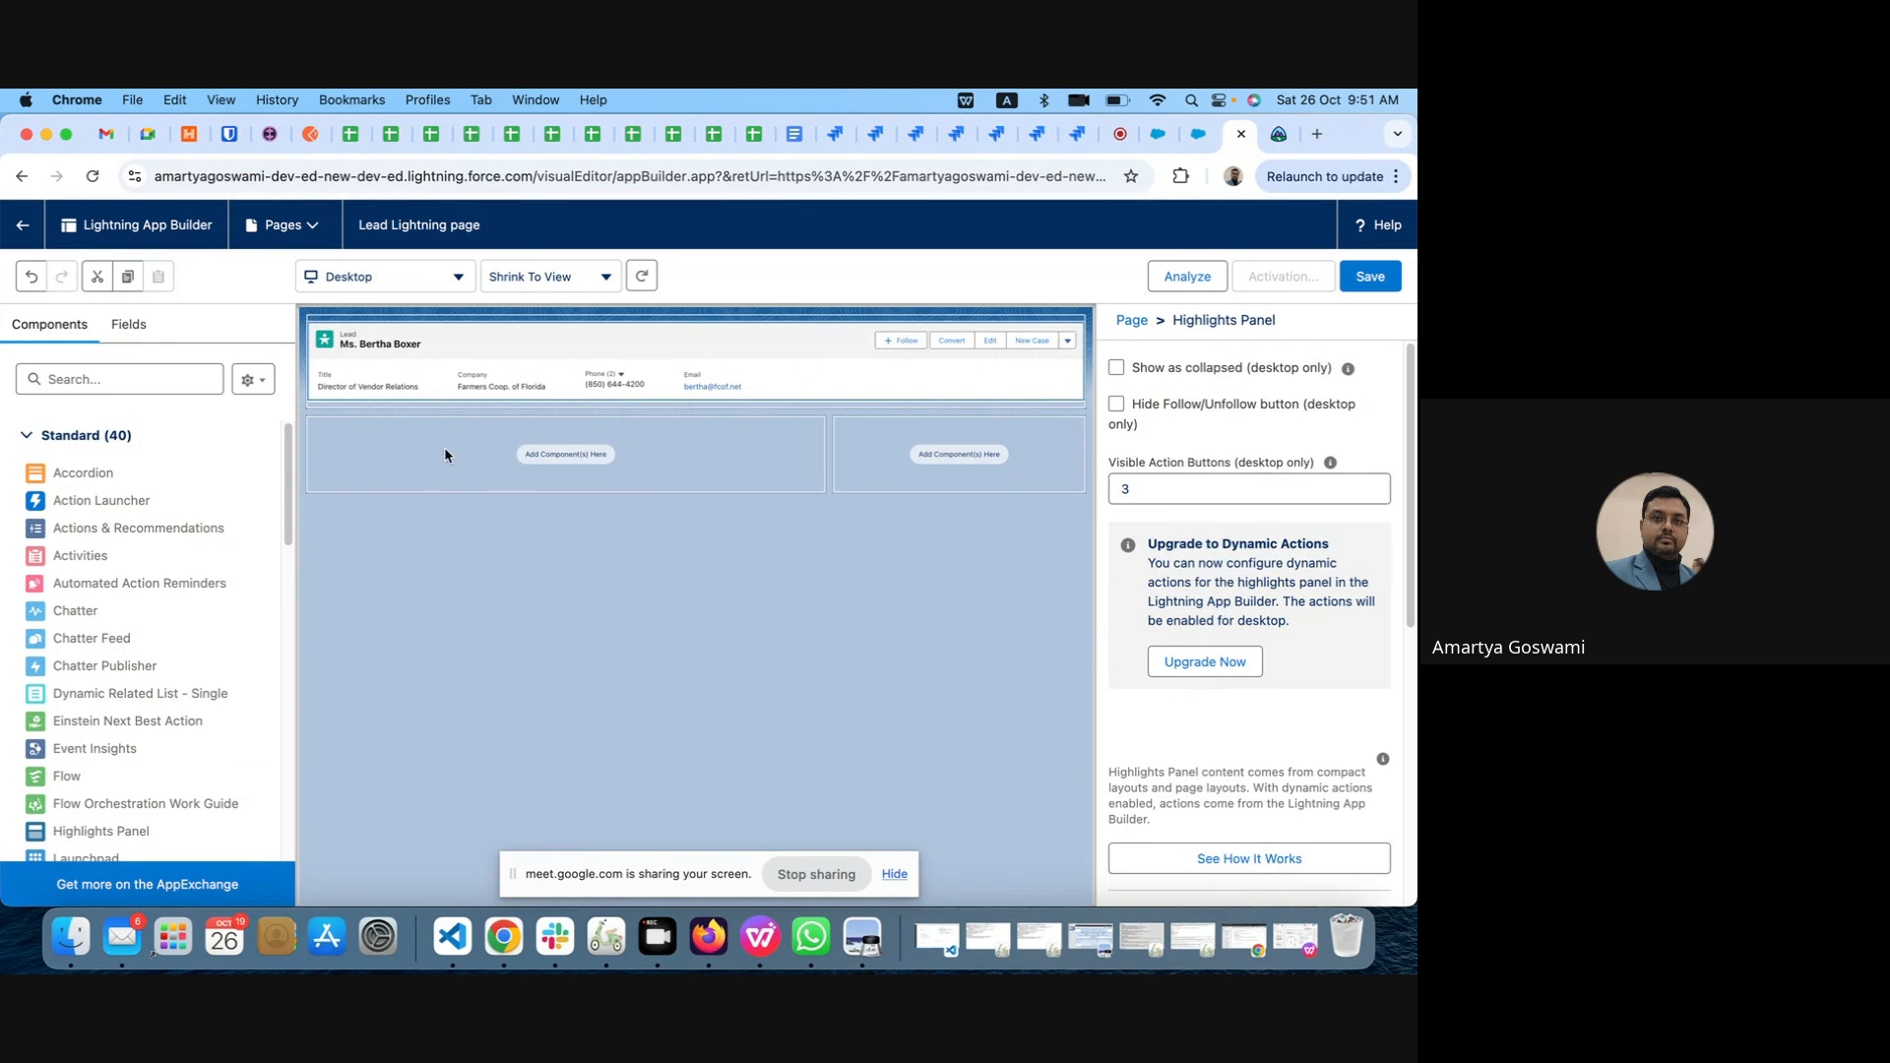
left_click(71, 380)
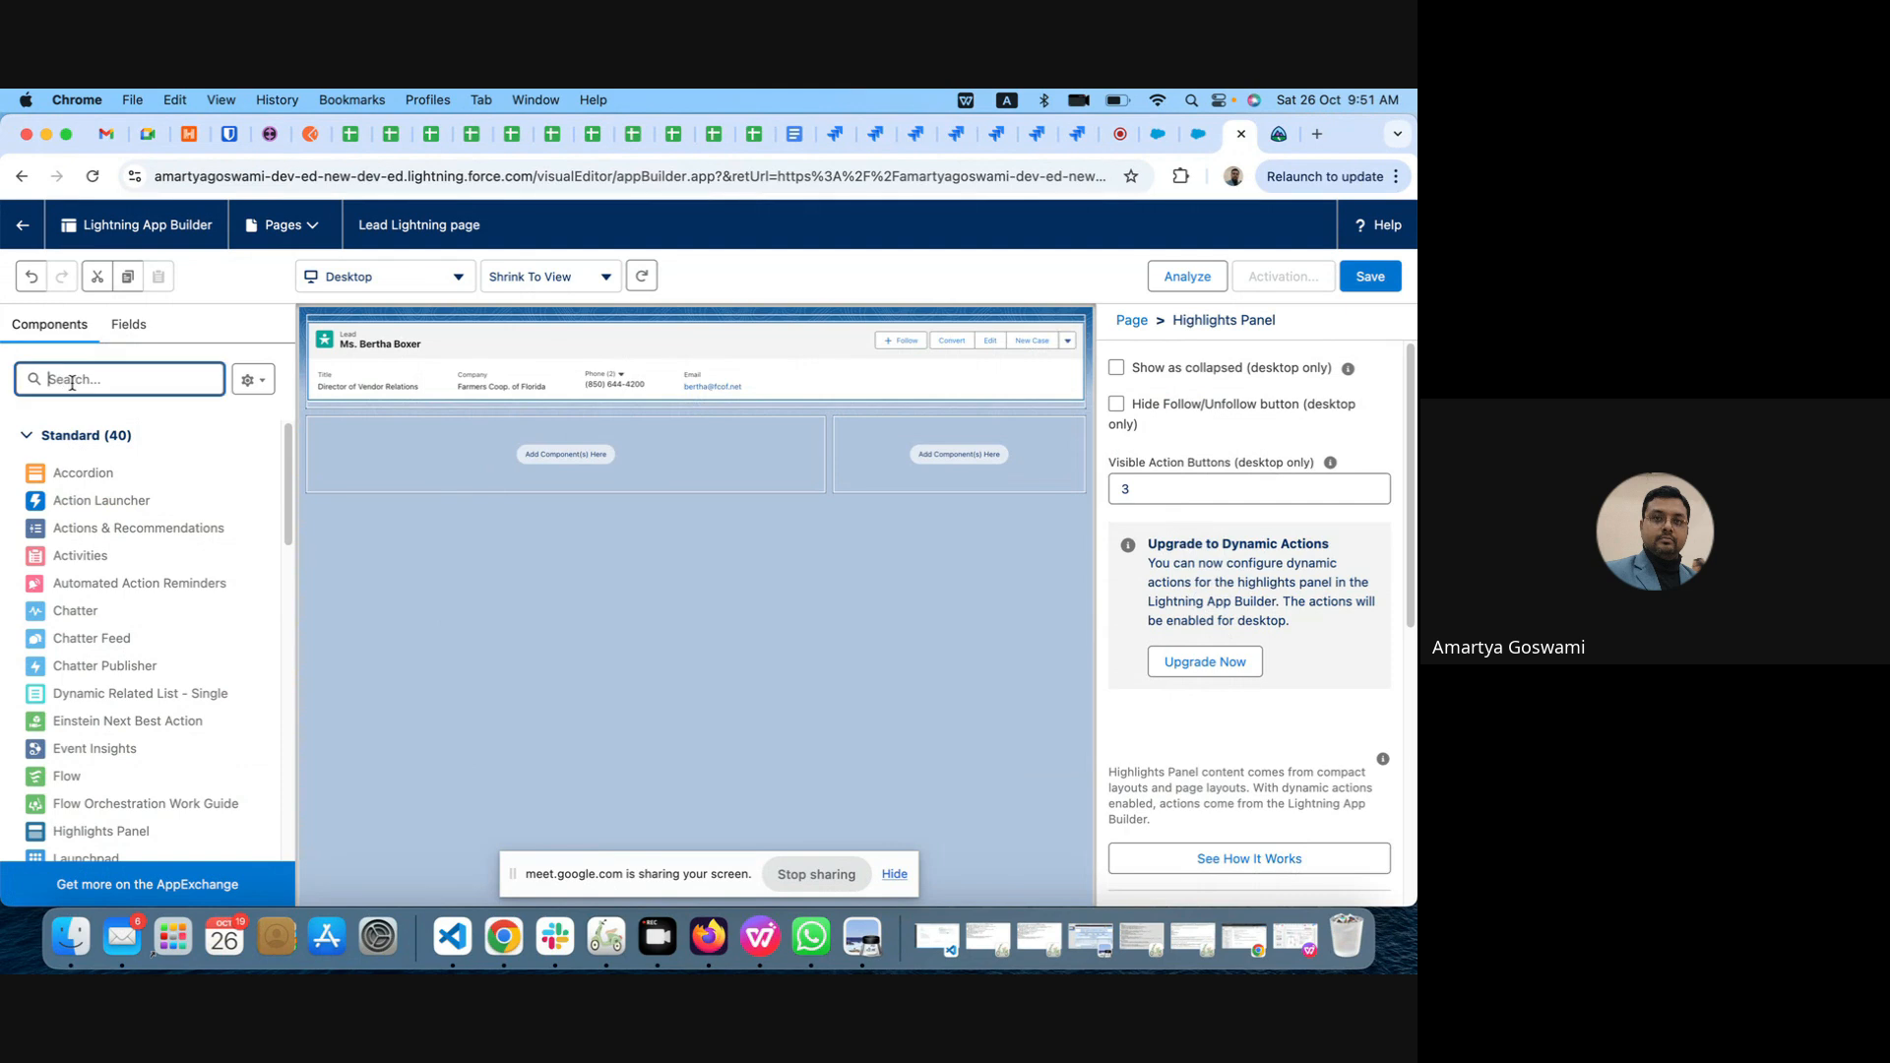
type("de")
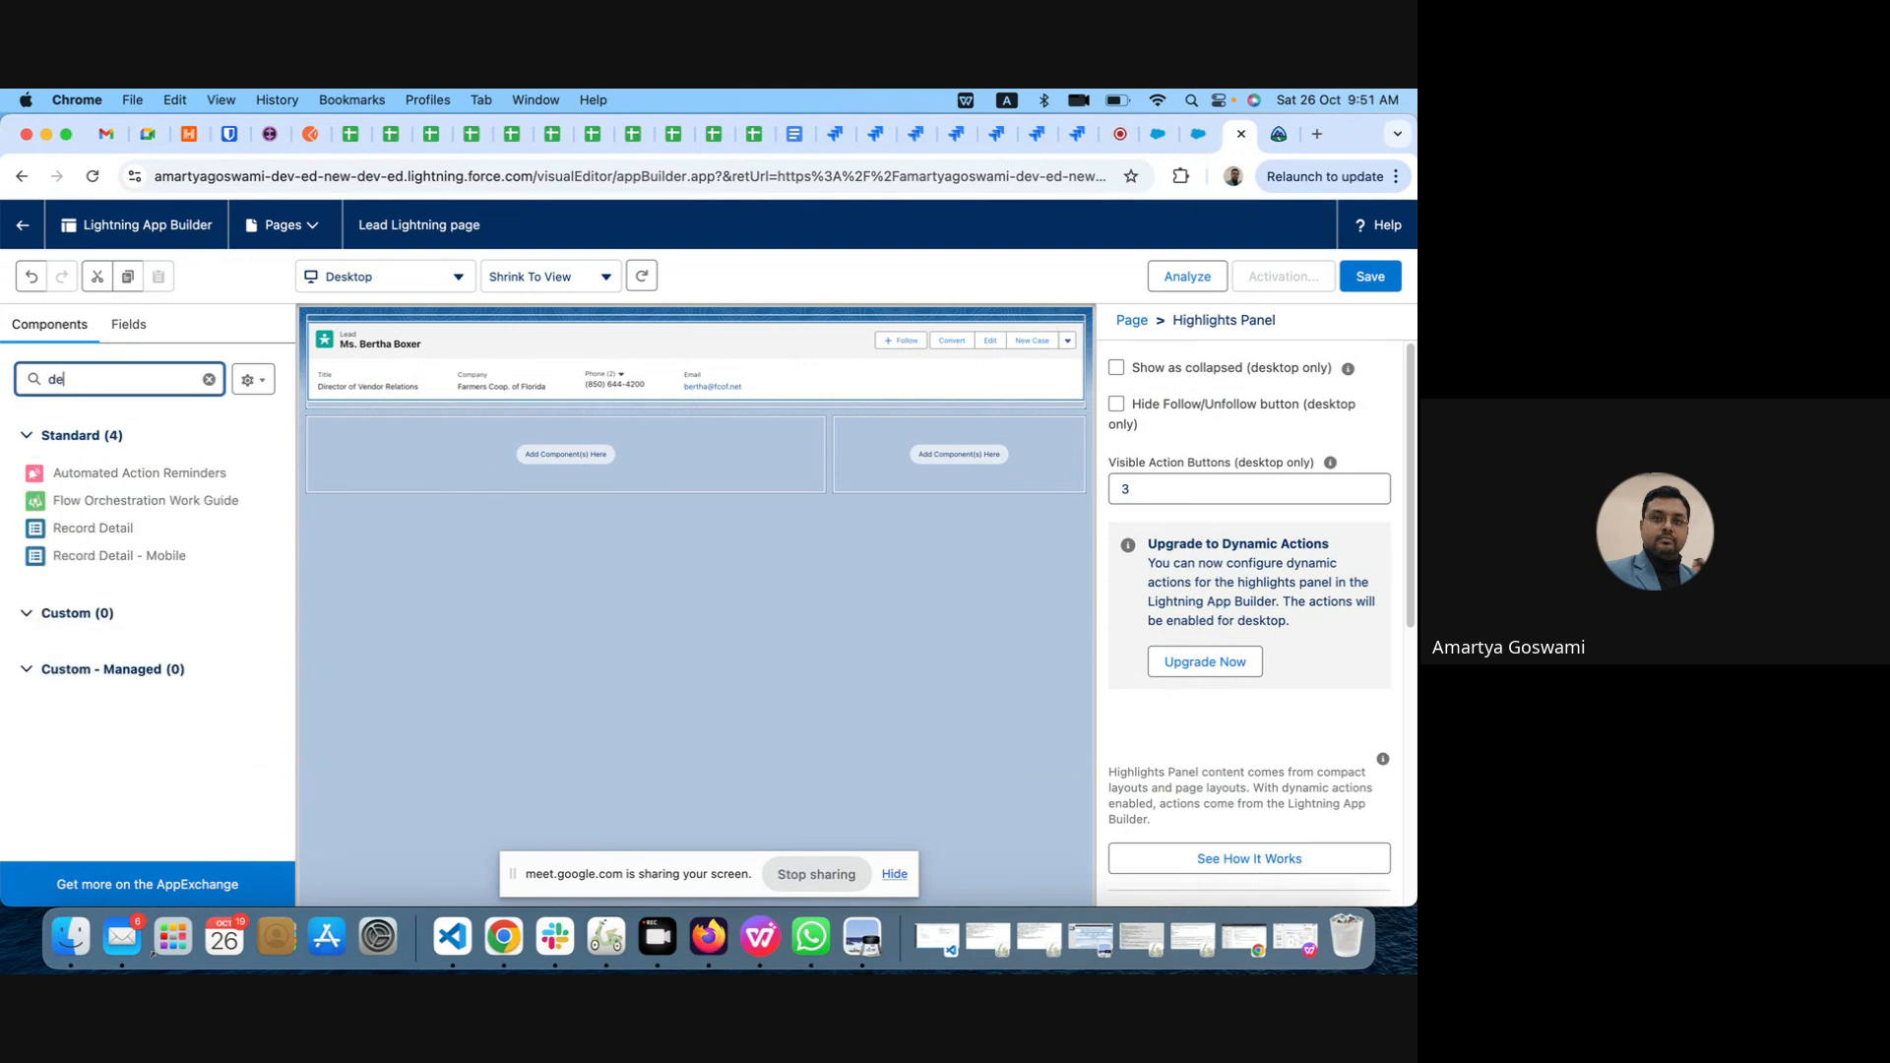
type("tail")
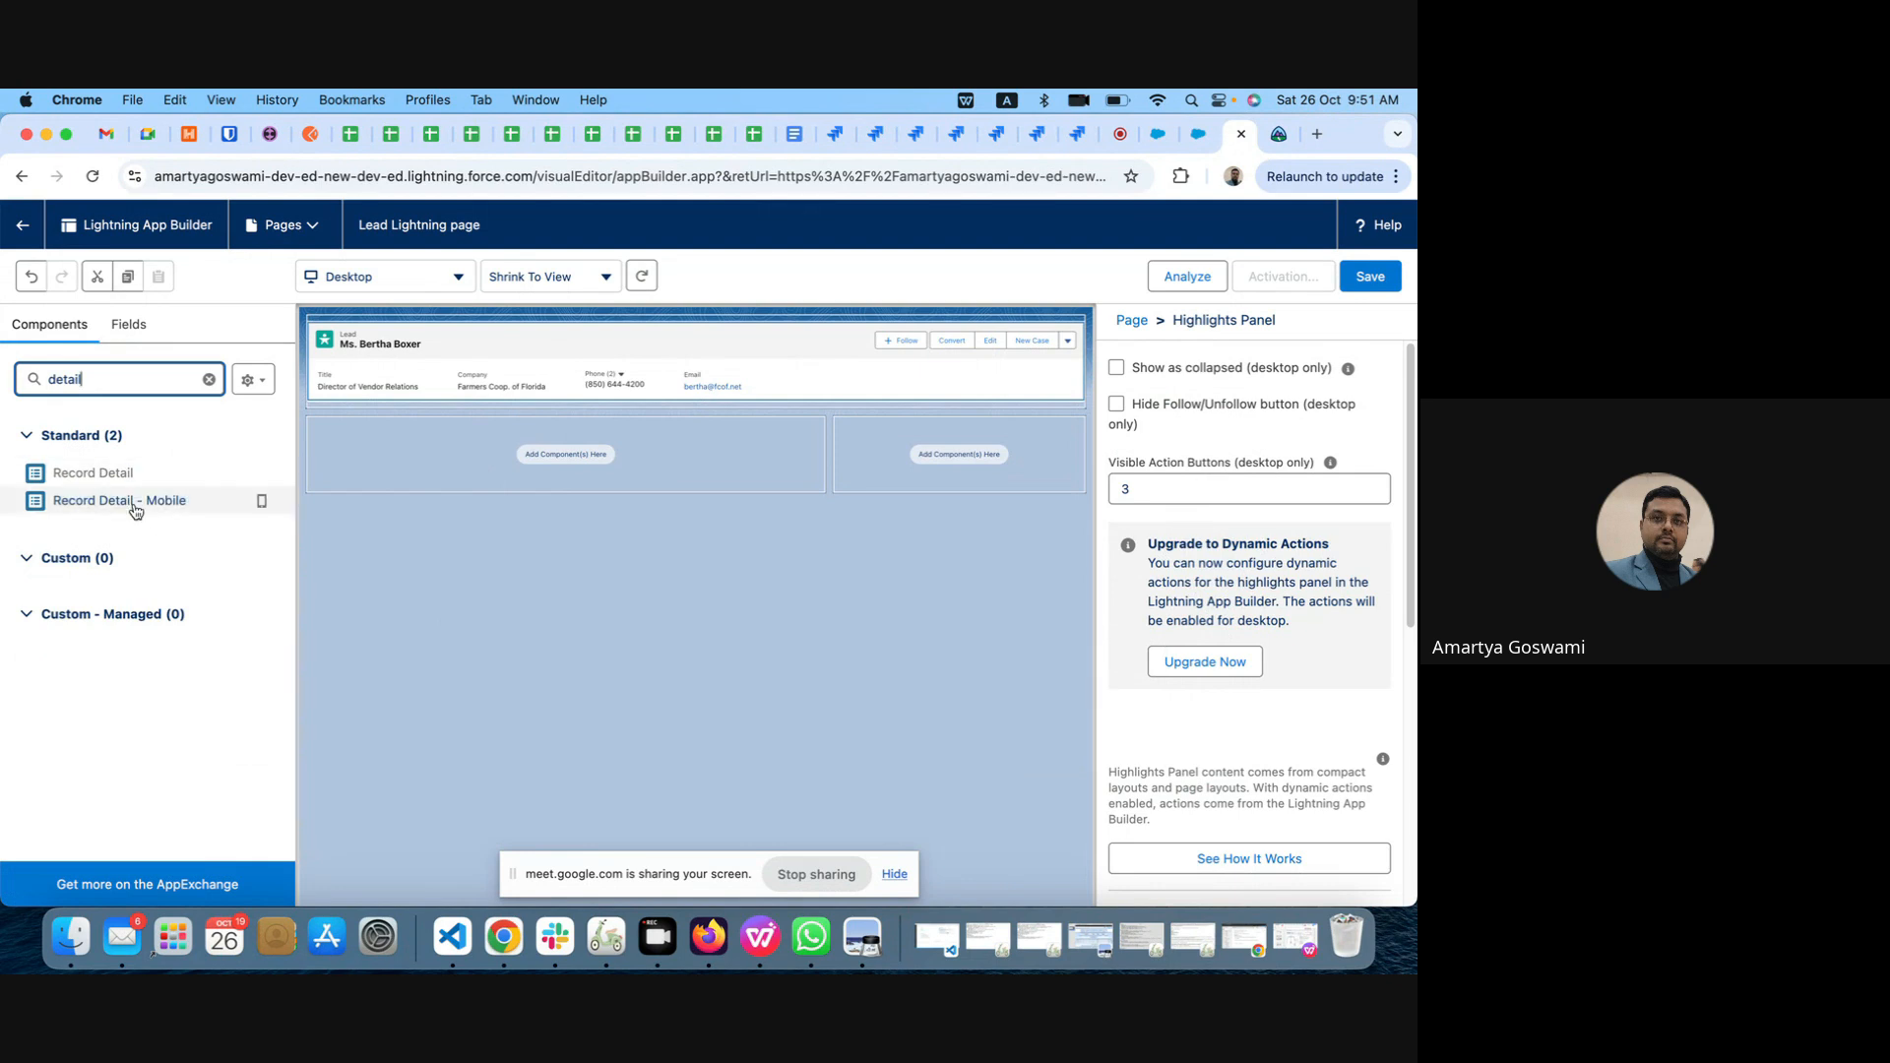
left_click(77, 478)
left_click_drag(77, 478, 450, 464)
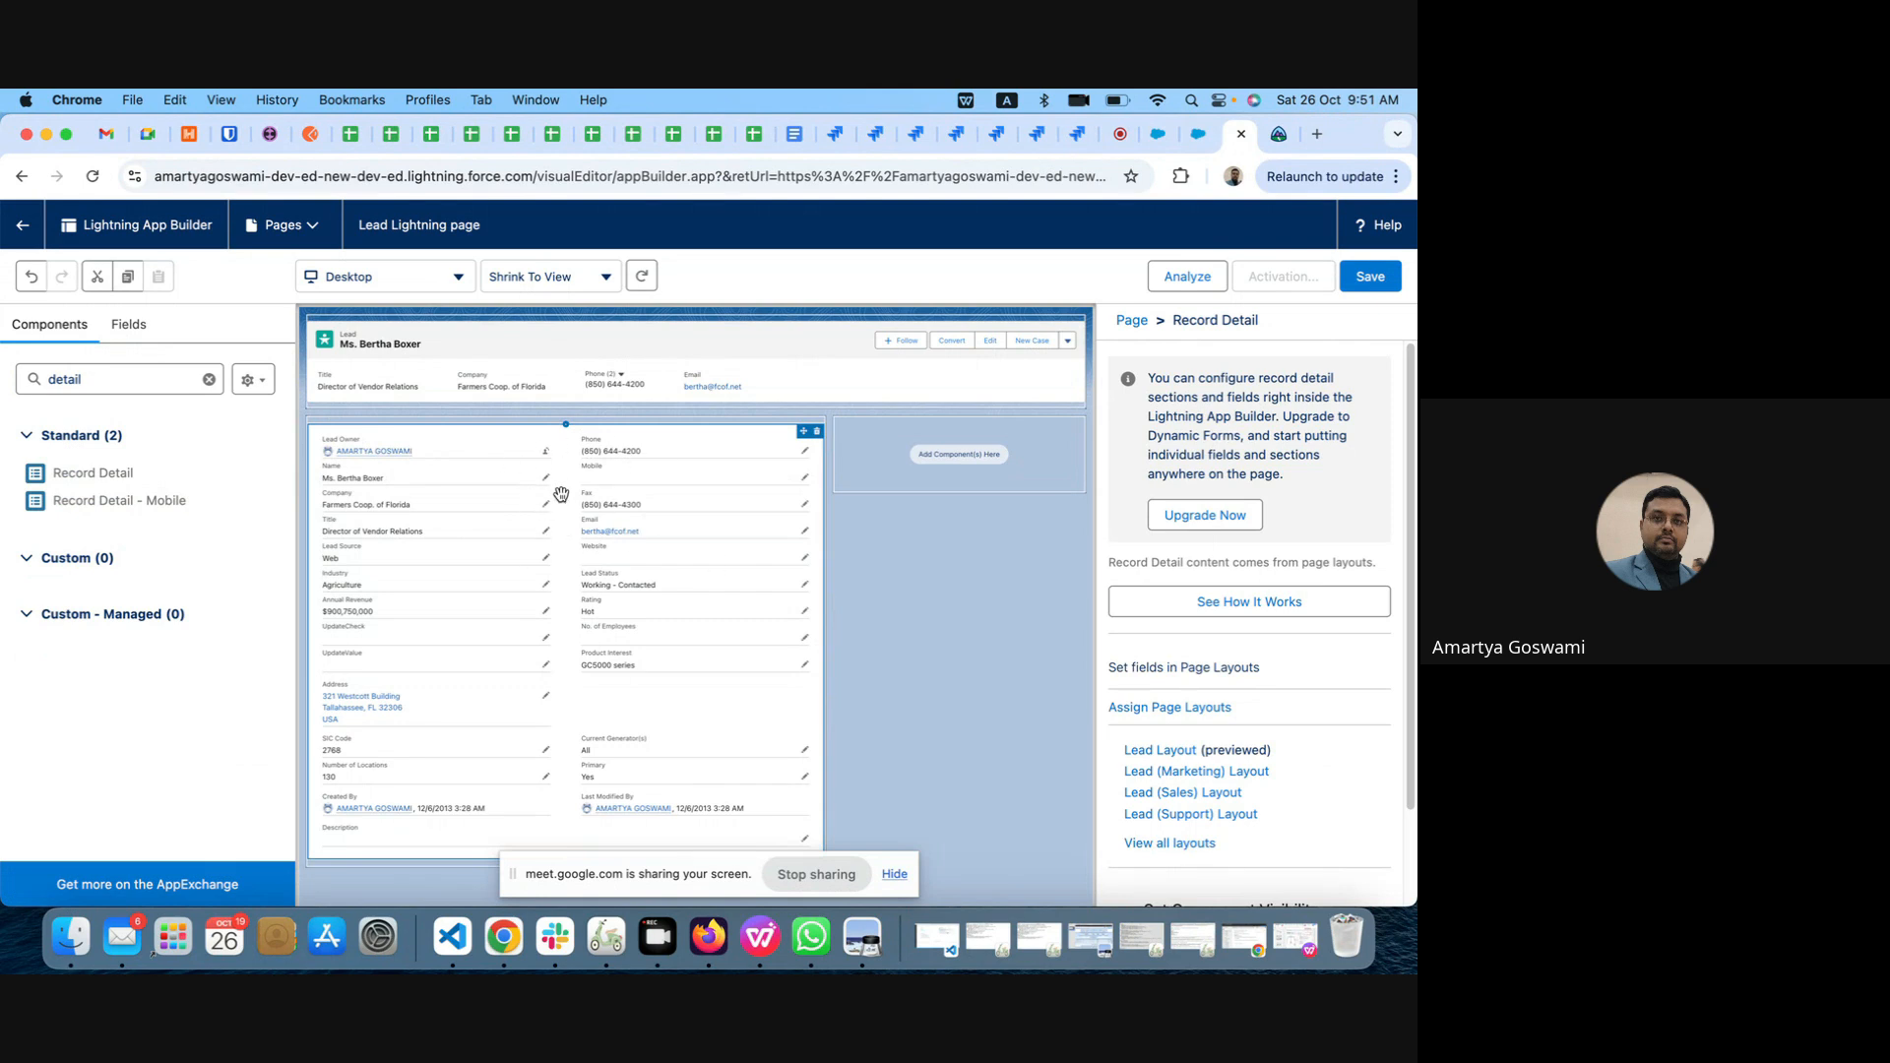
Step: Replace the Record Detail component in the main region with a Tabs component
double_click(65, 370)
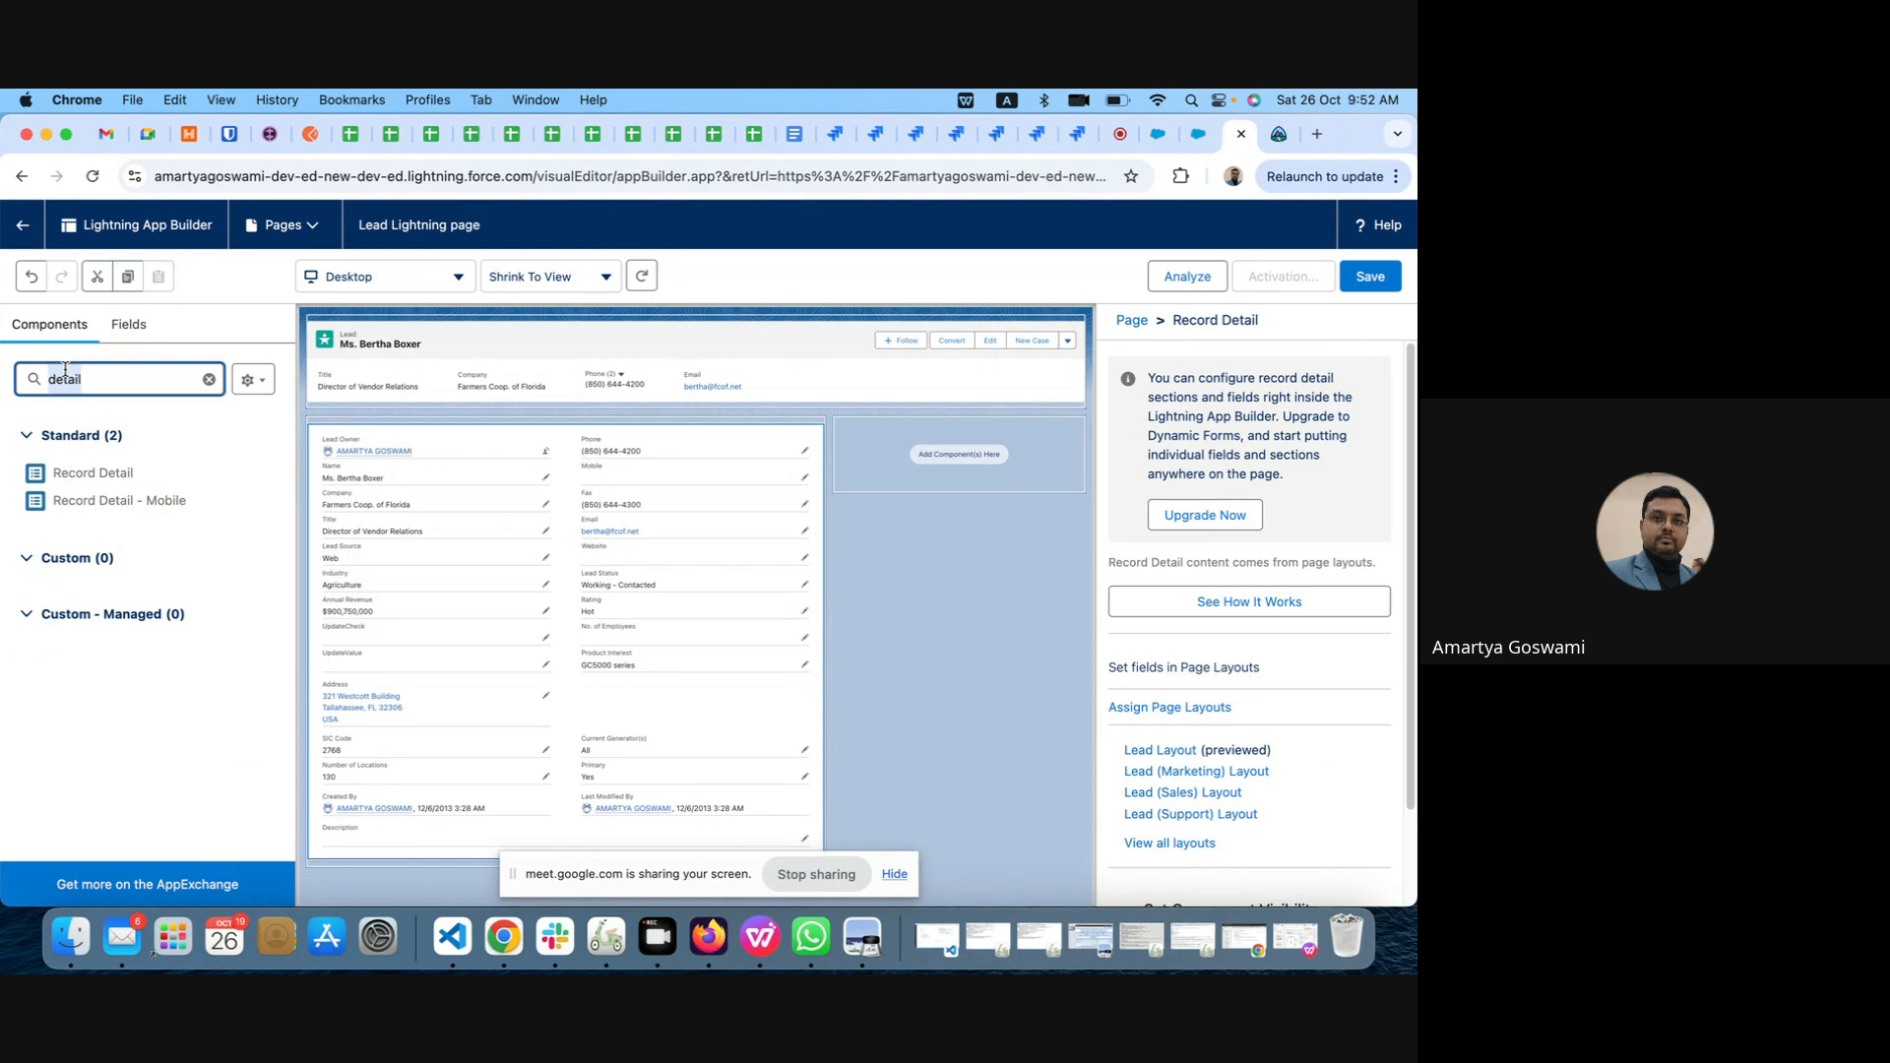
type("ta")
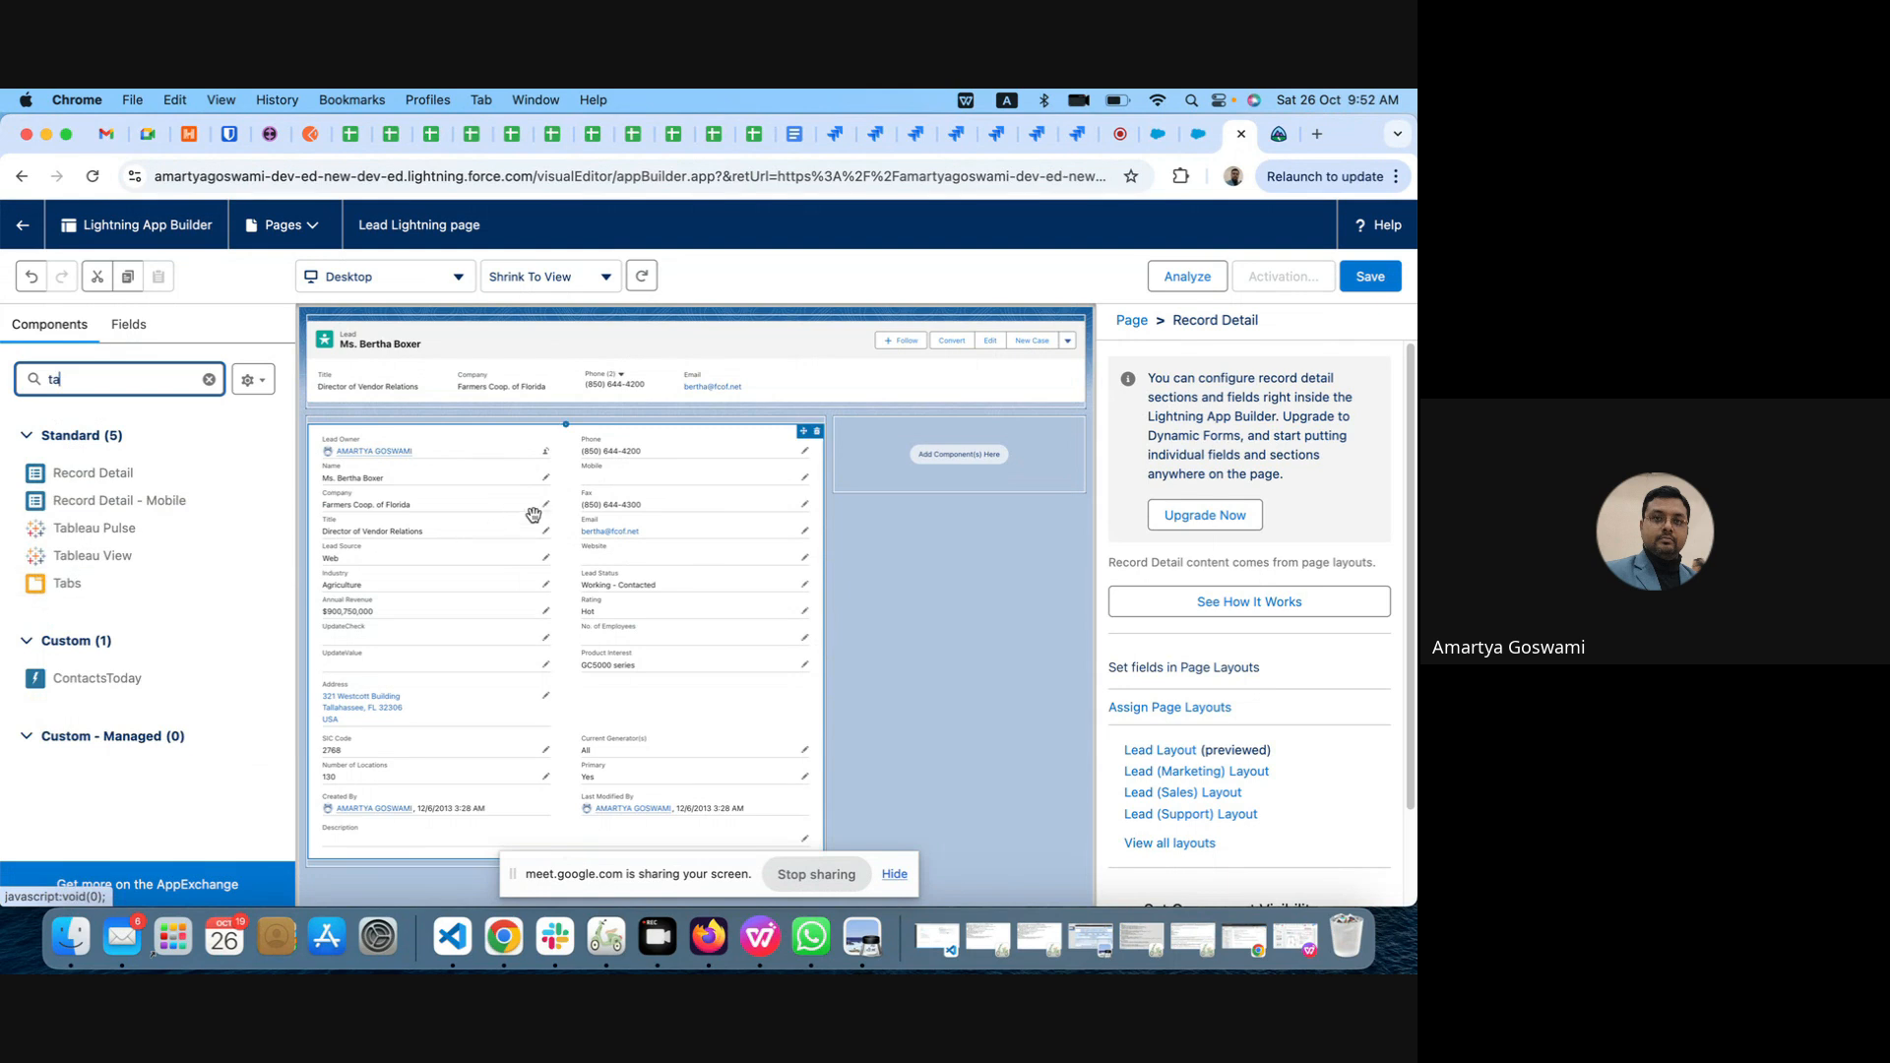
left_click(816, 431)
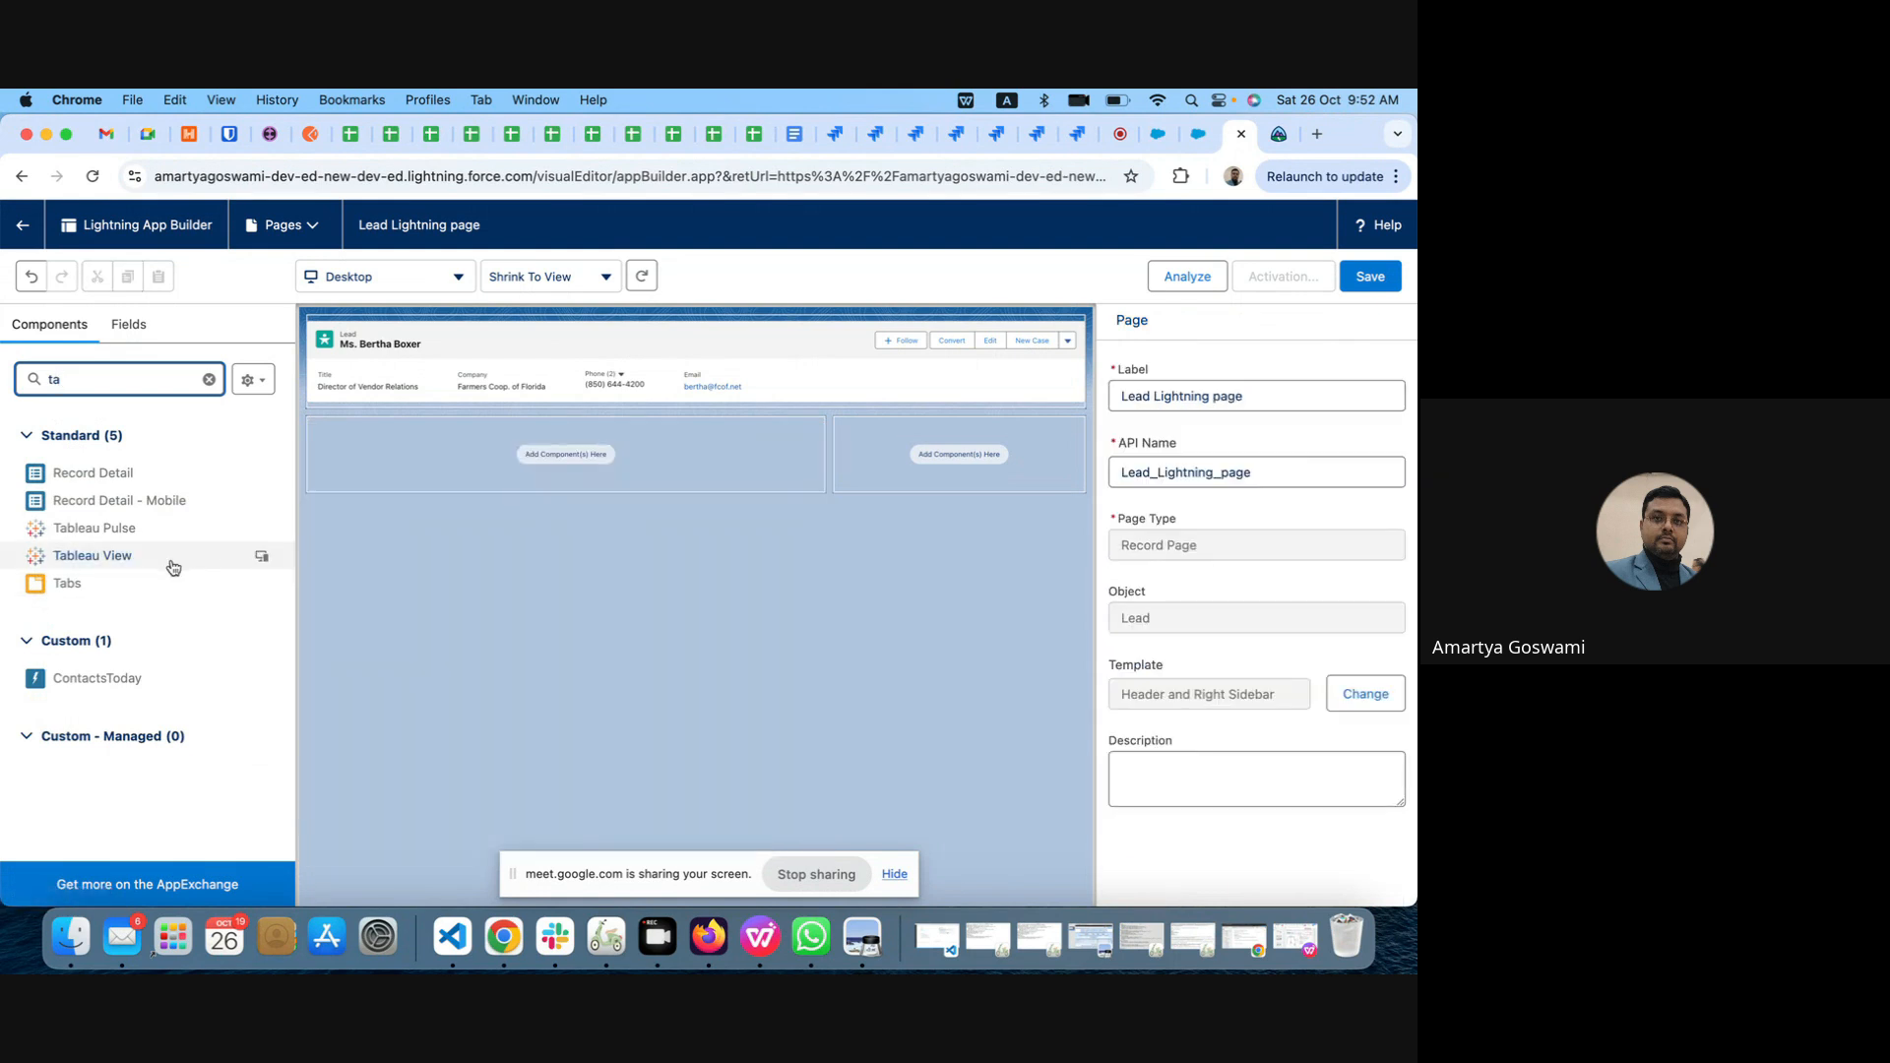
left_click_drag(67, 583, 427, 447)
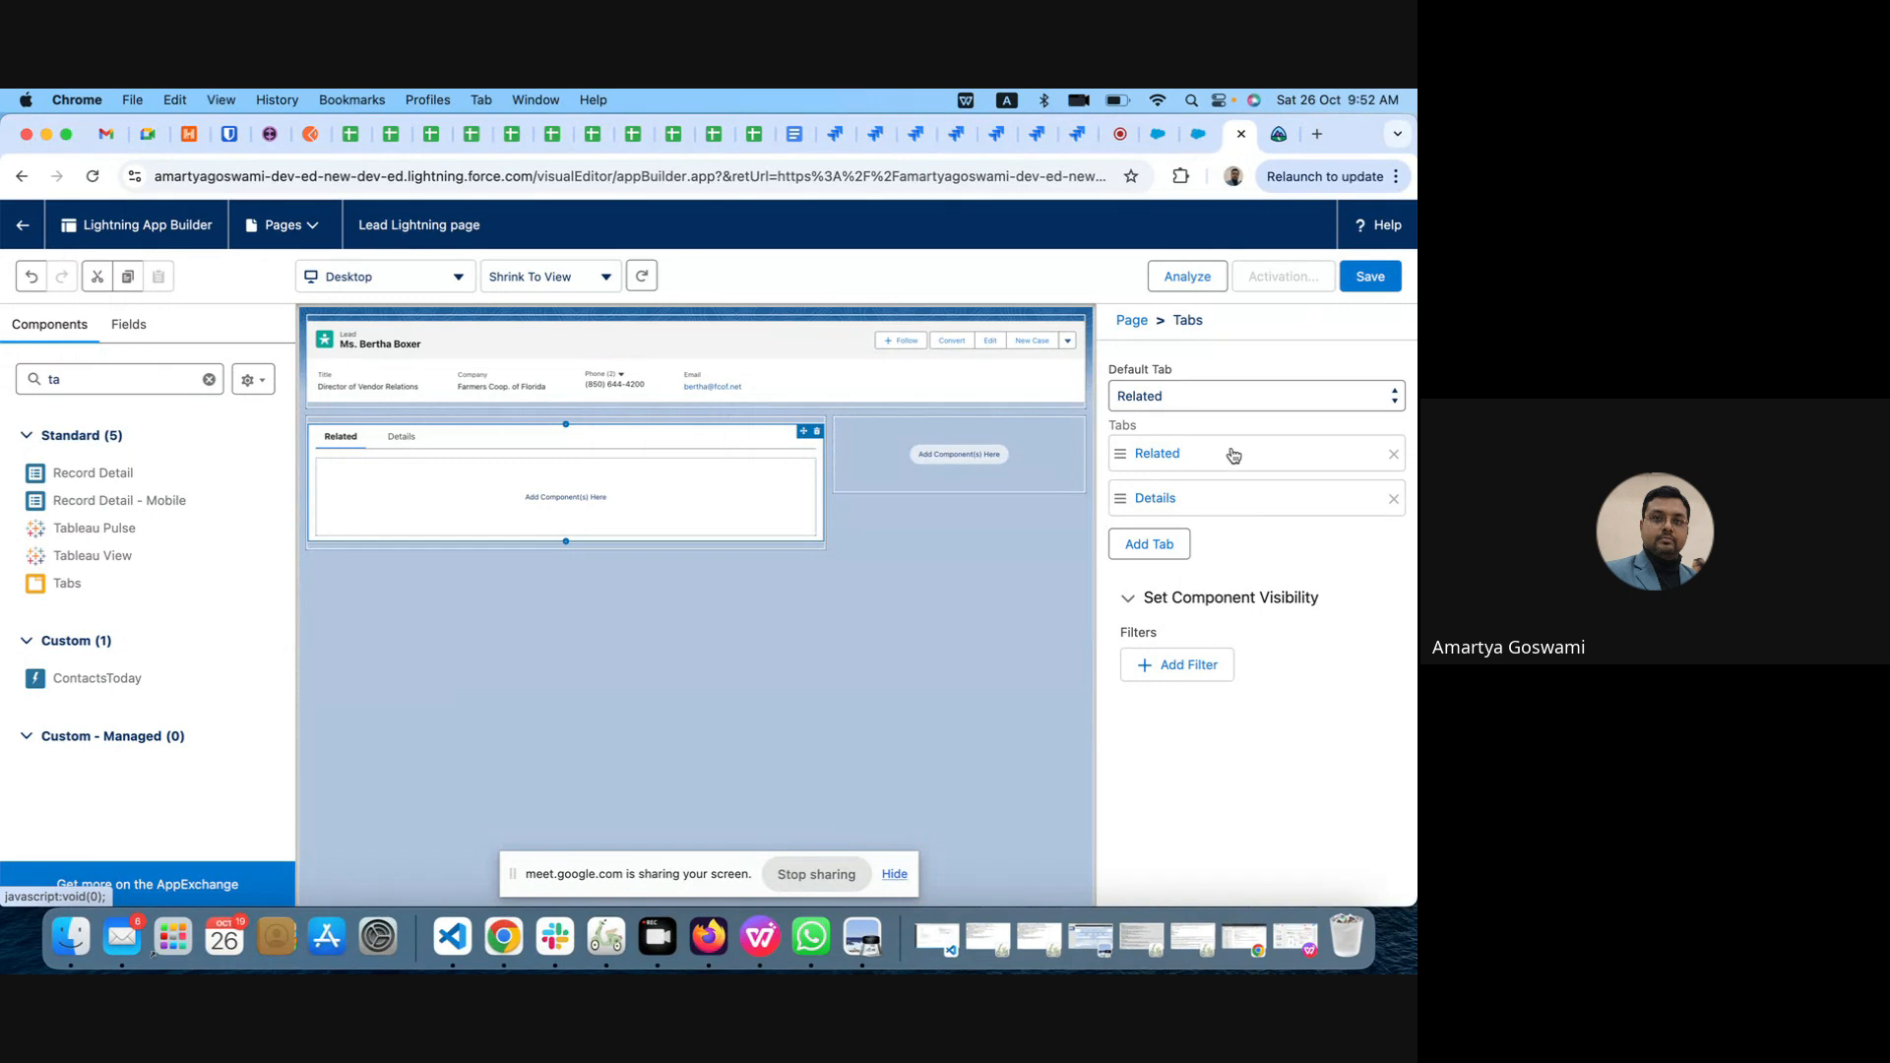
Step: Reorder the Tabs component so Details comes before Related, and review both tabs' label settings
left_click_drag(1236, 457, 1236, 516)
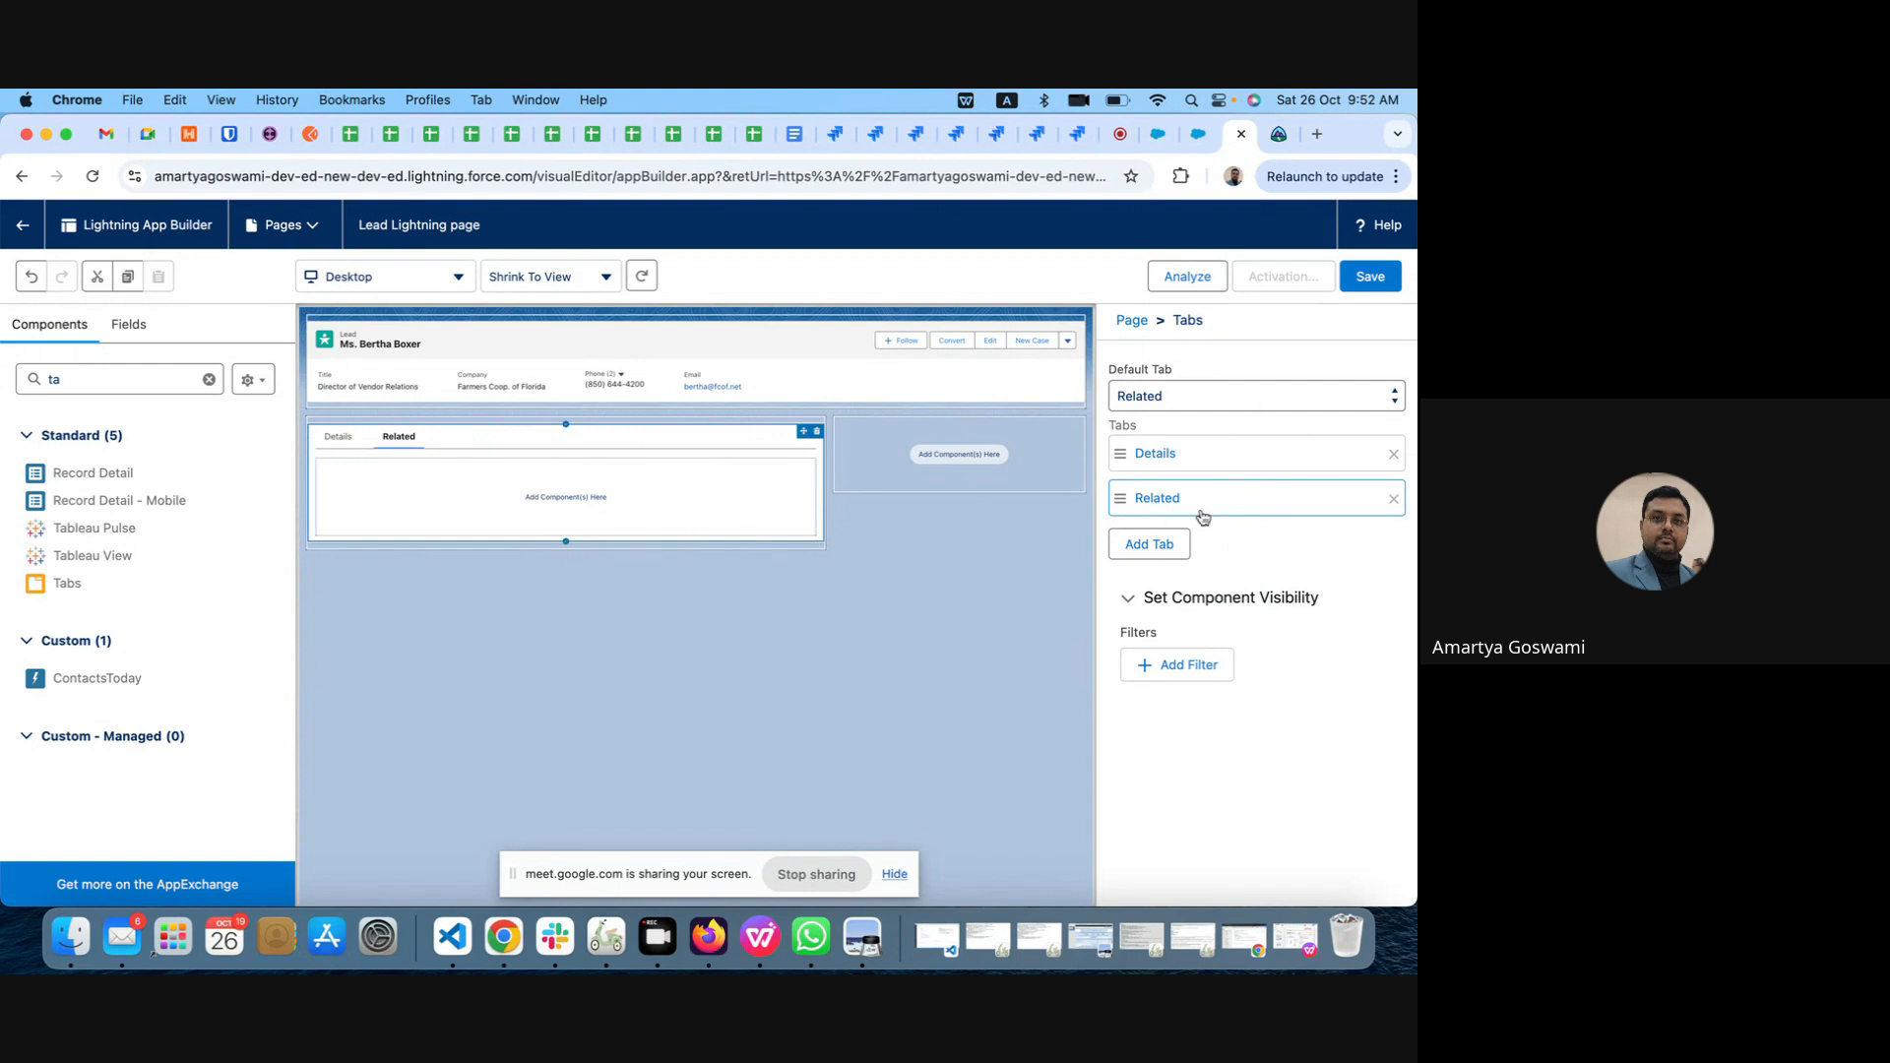
left_click(1212, 458)
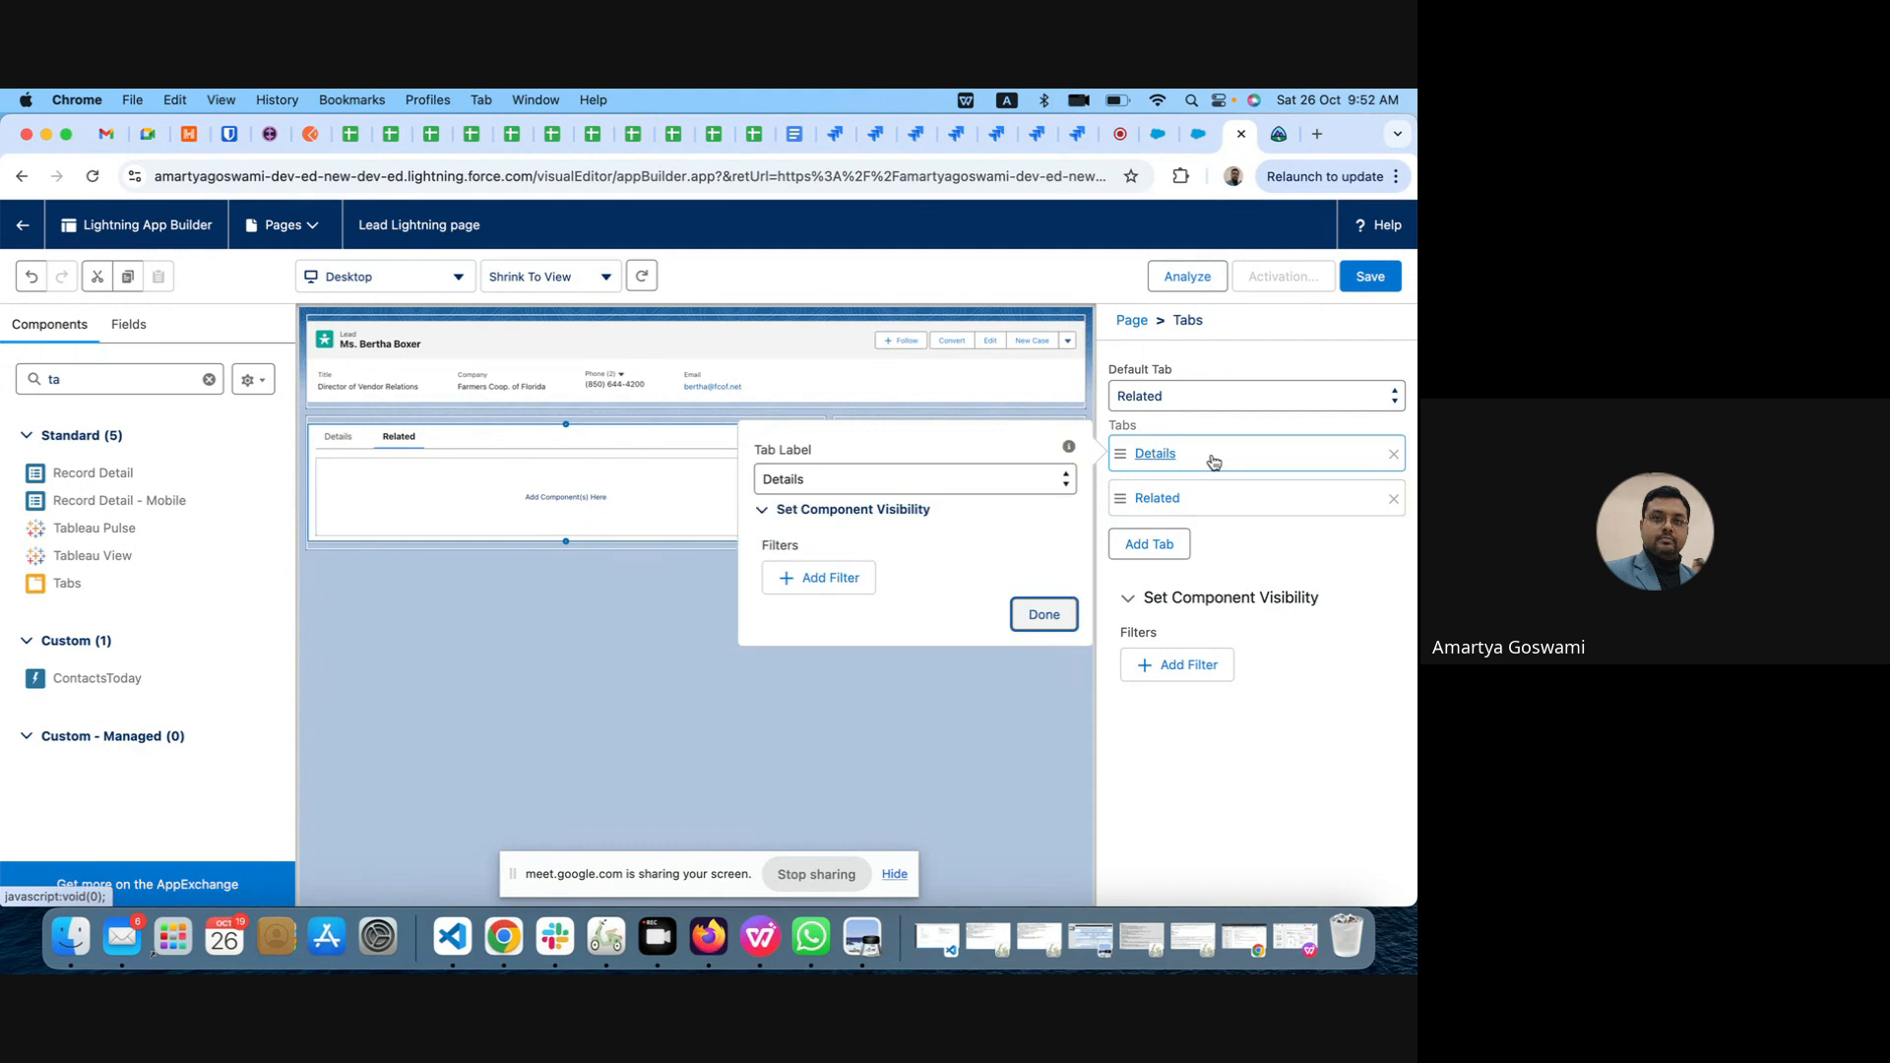
left_click(1206, 501)
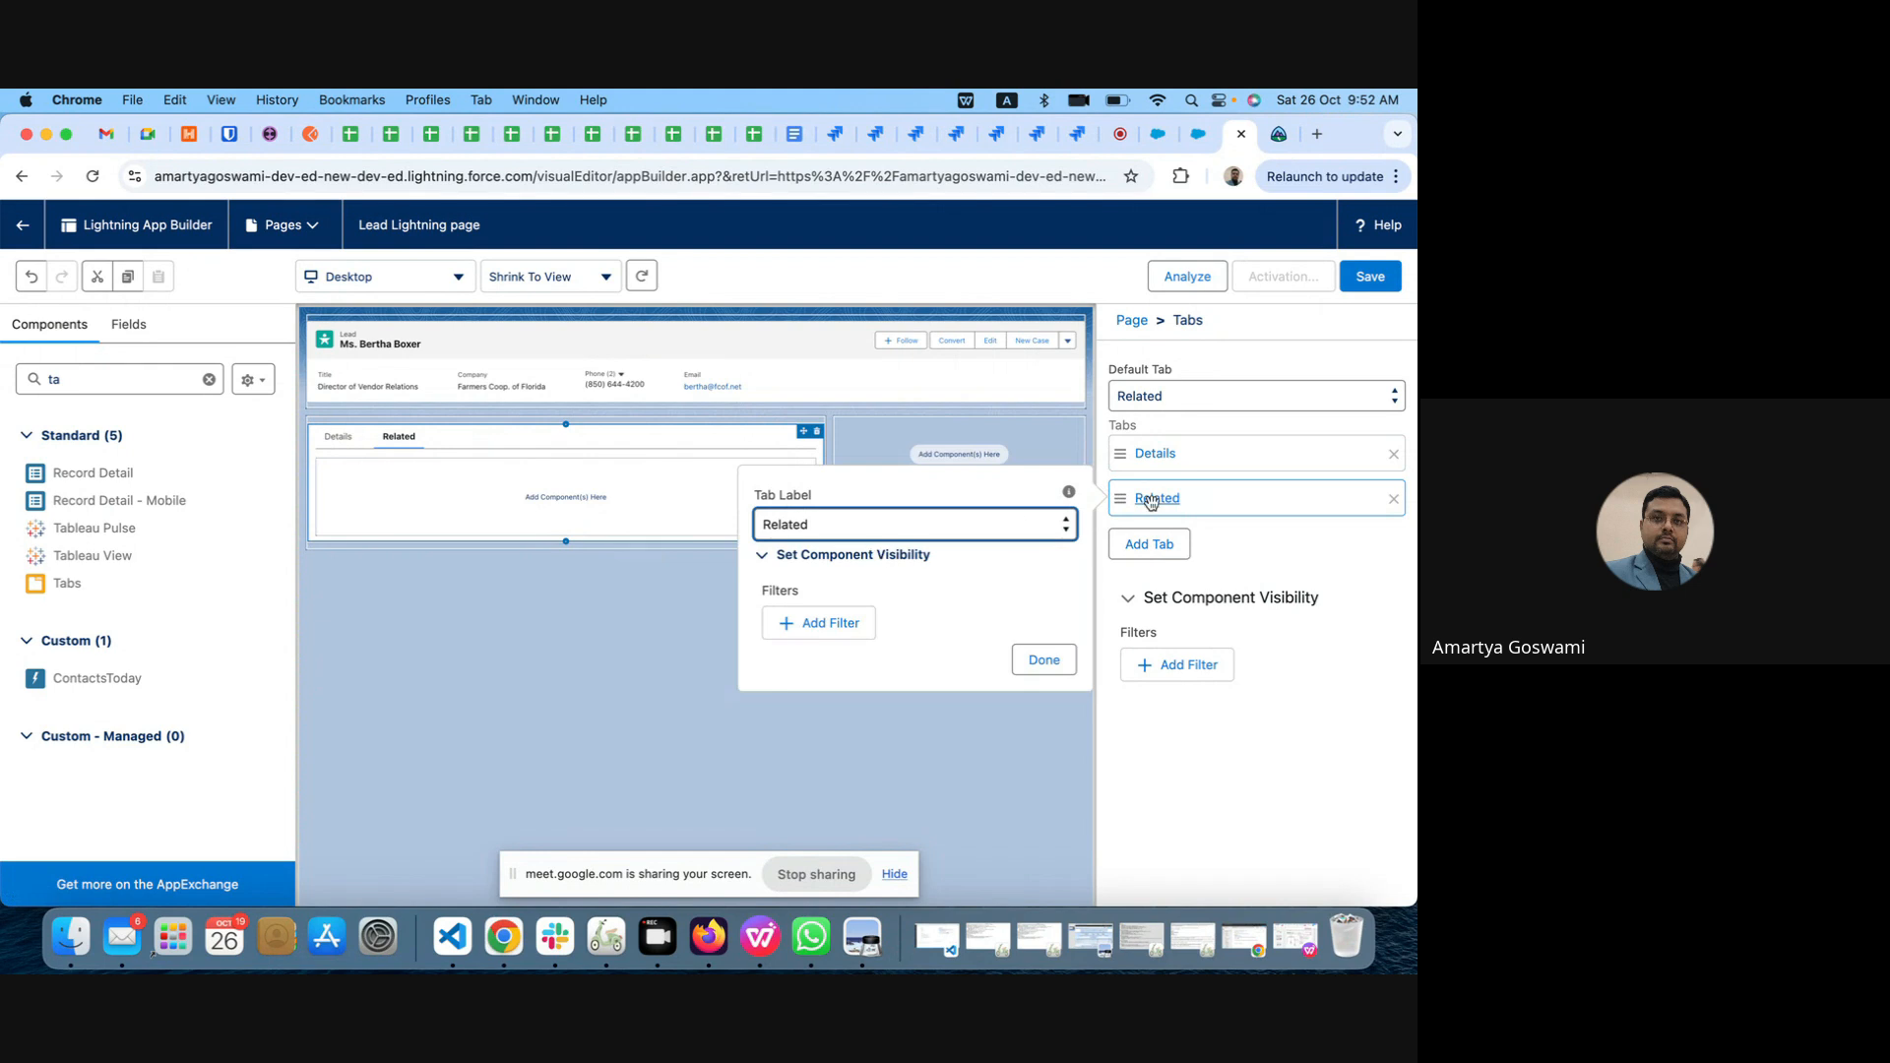
left_click(1333, 556)
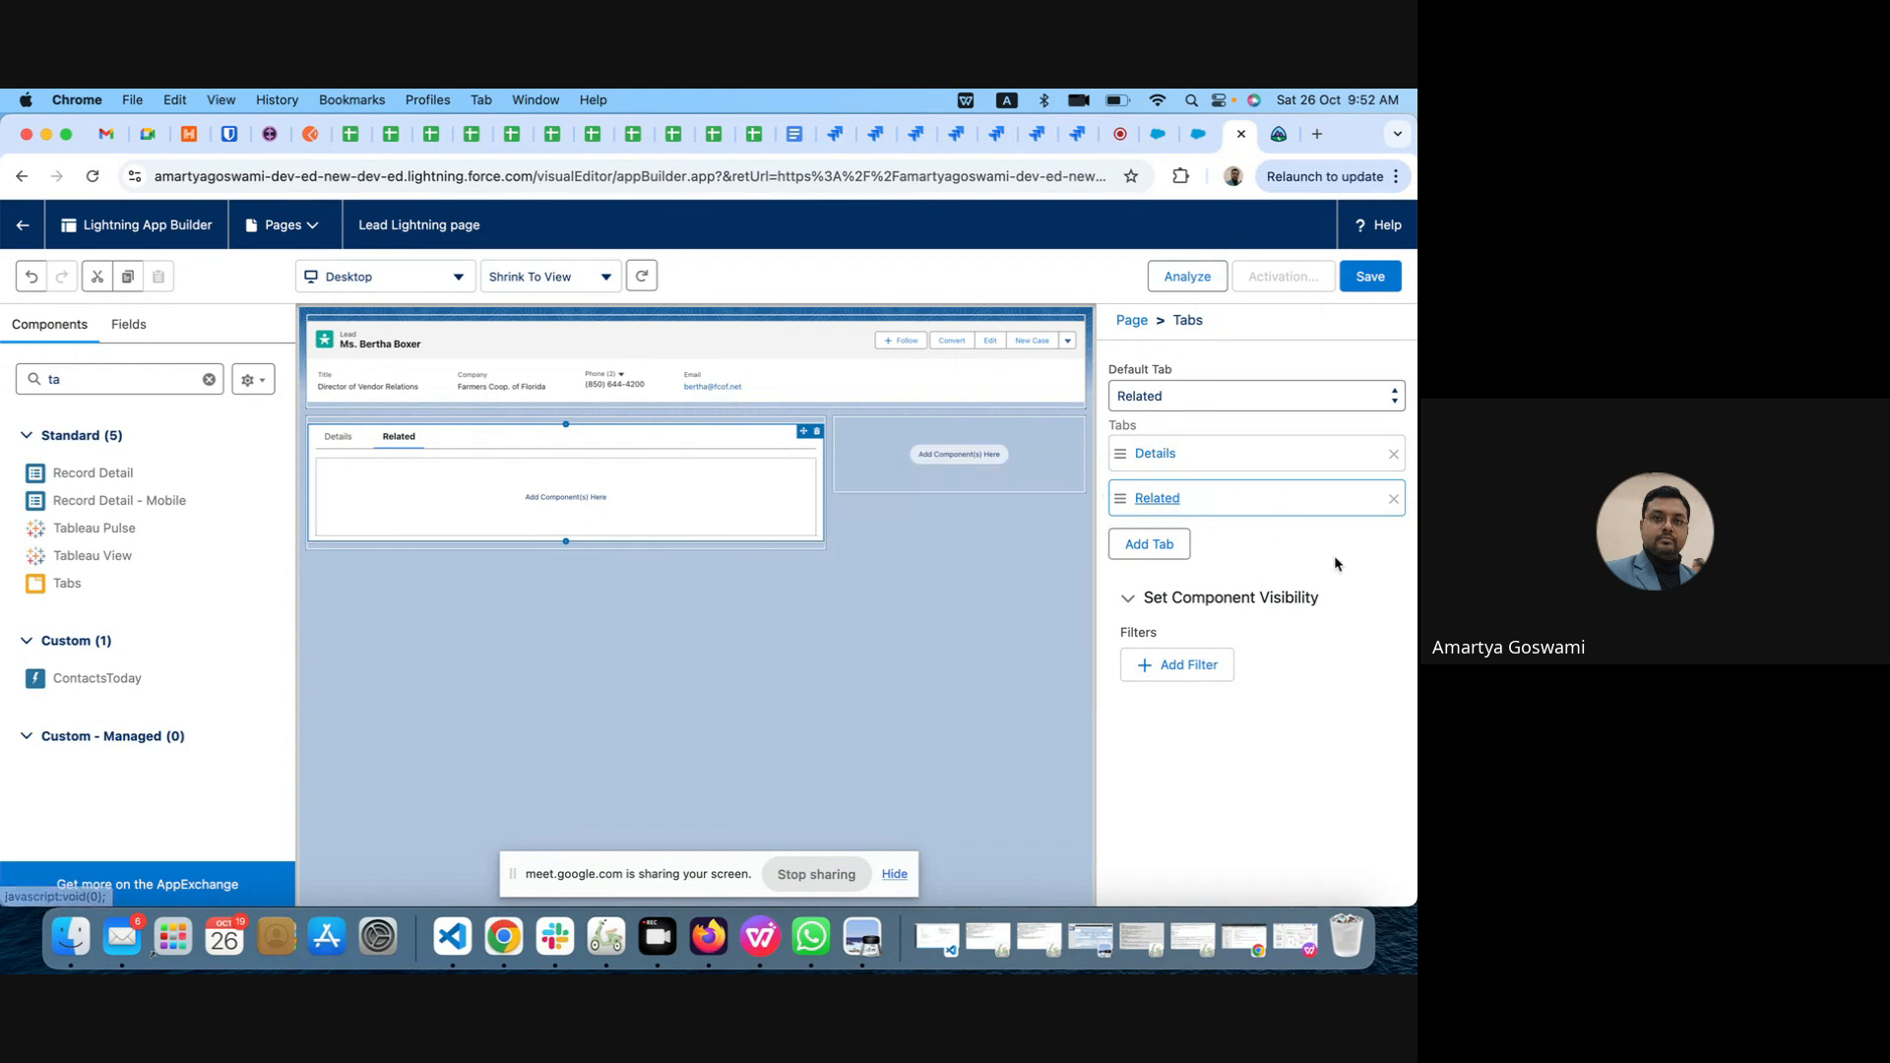
Step: Add a third tab to the Tabs component with the custom label Custom Component
left_click(1177, 552)
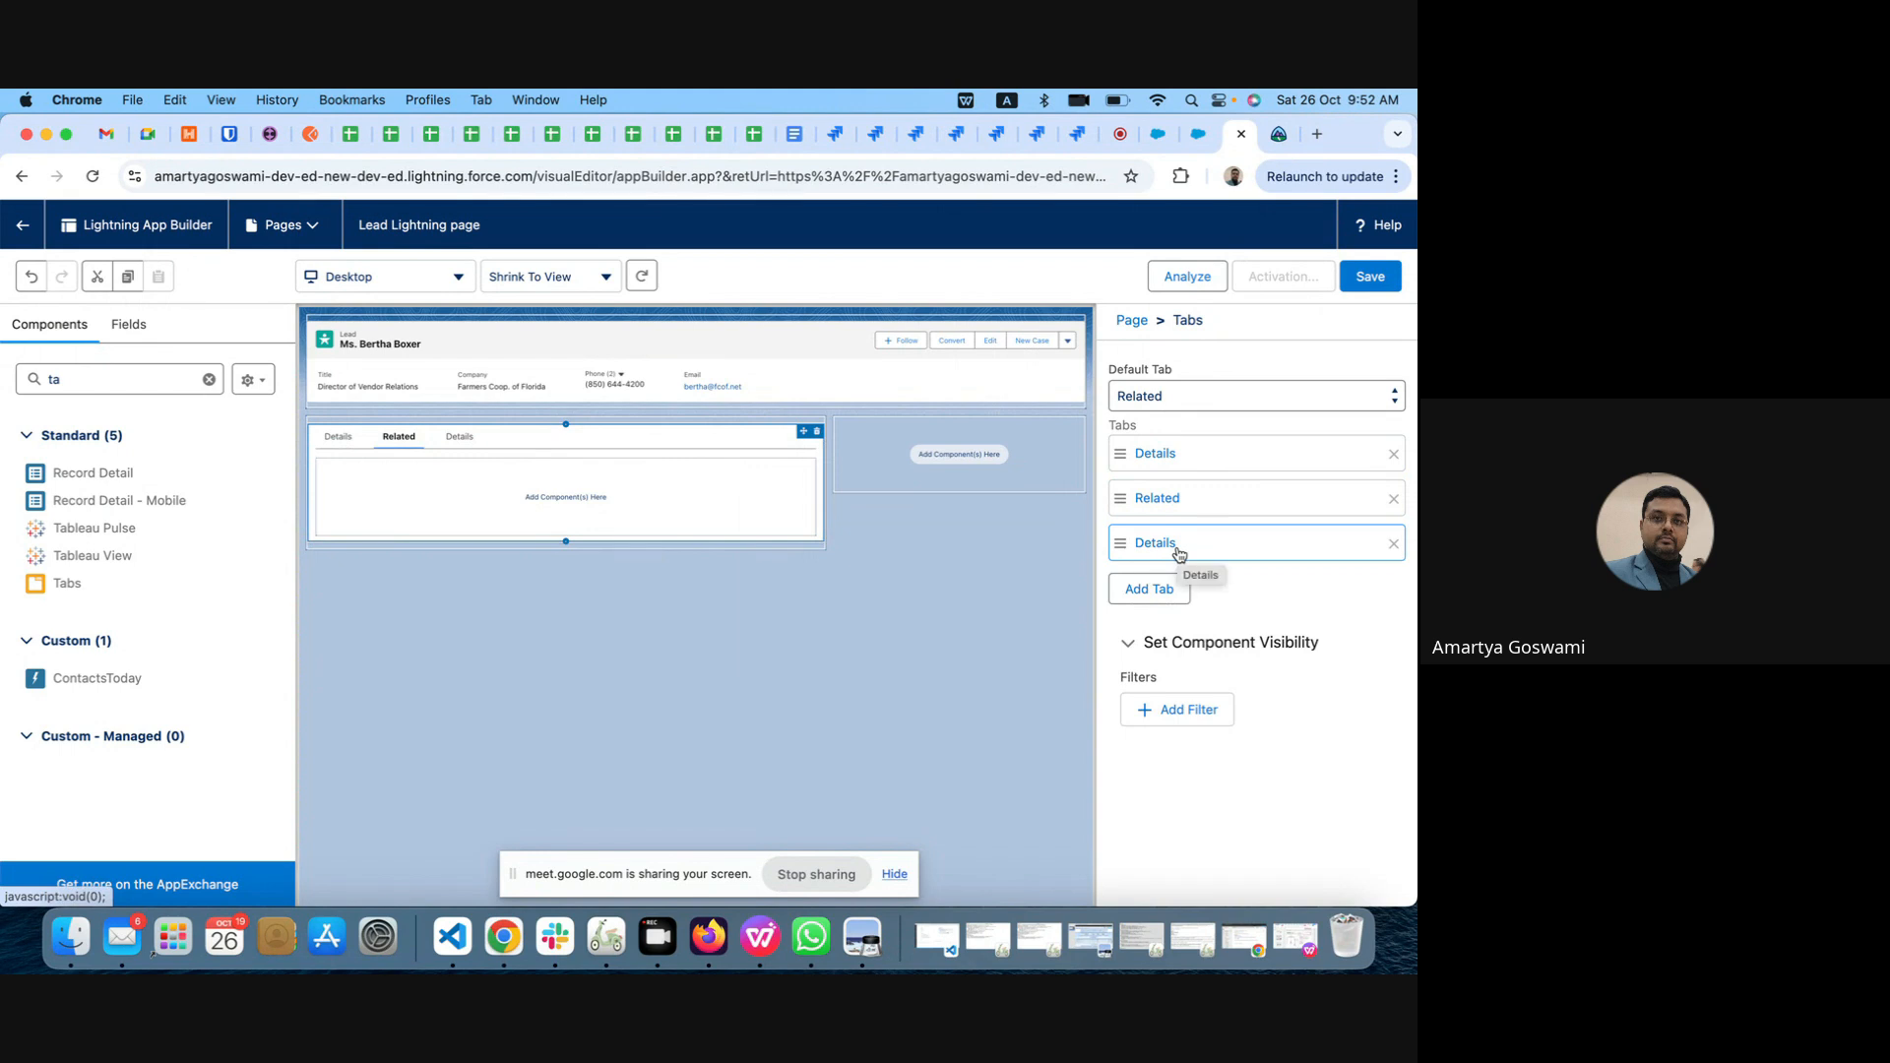
left_click(1179, 553)
left_click(979, 571)
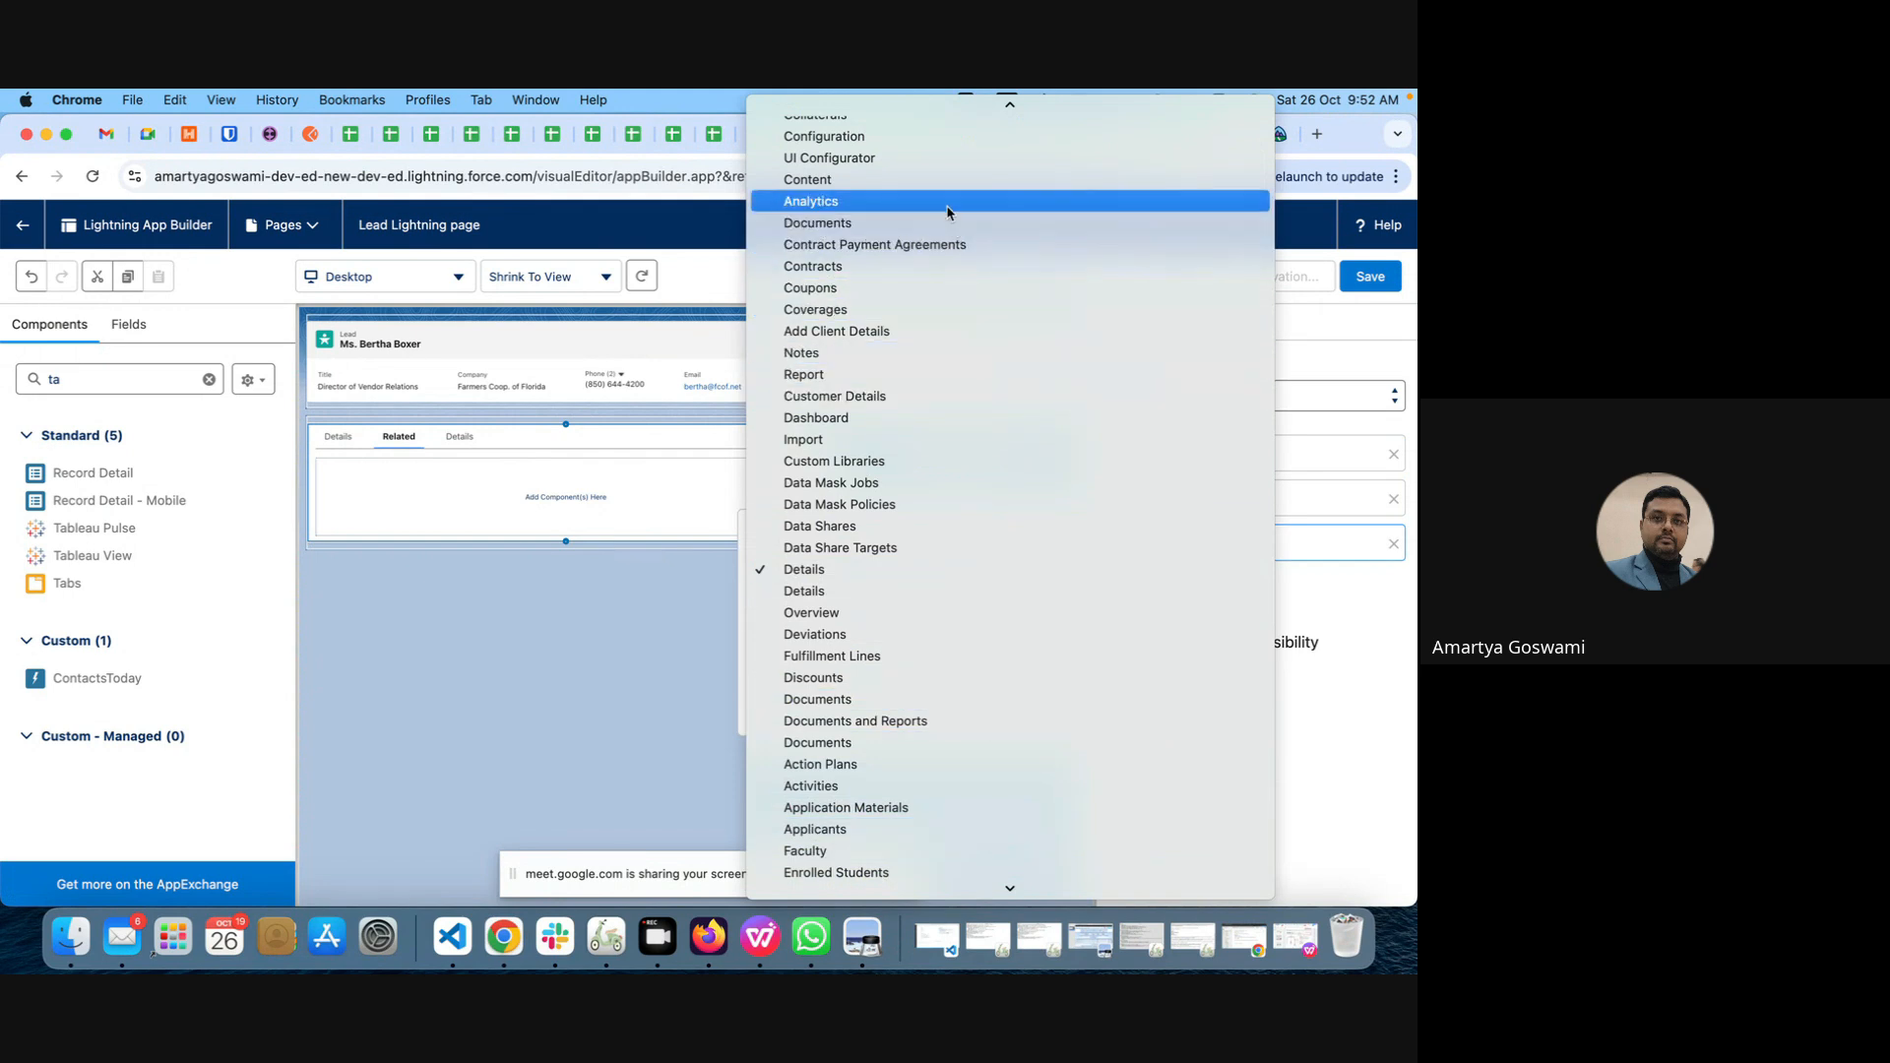
scroll(948, 213, "up", 15)
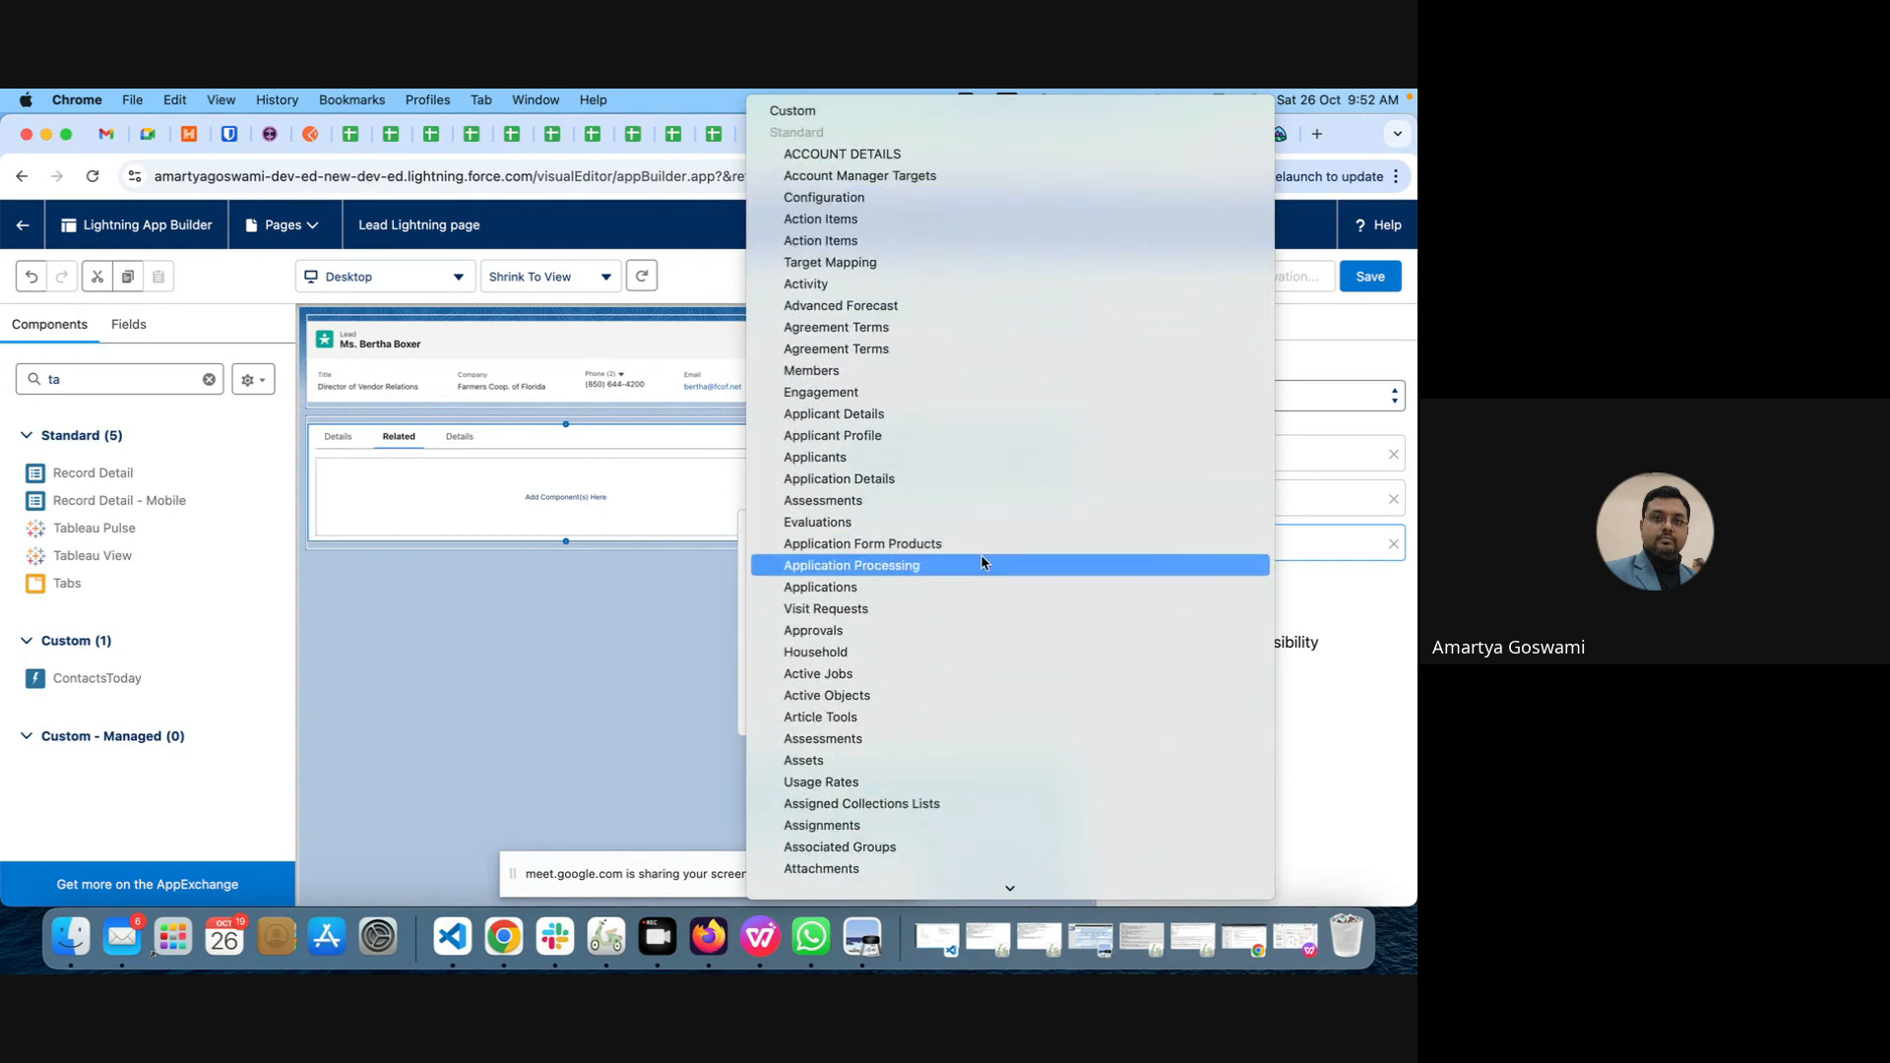
scroll(984, 557, "down", 10)
scroll(981, 562, "down", 20)
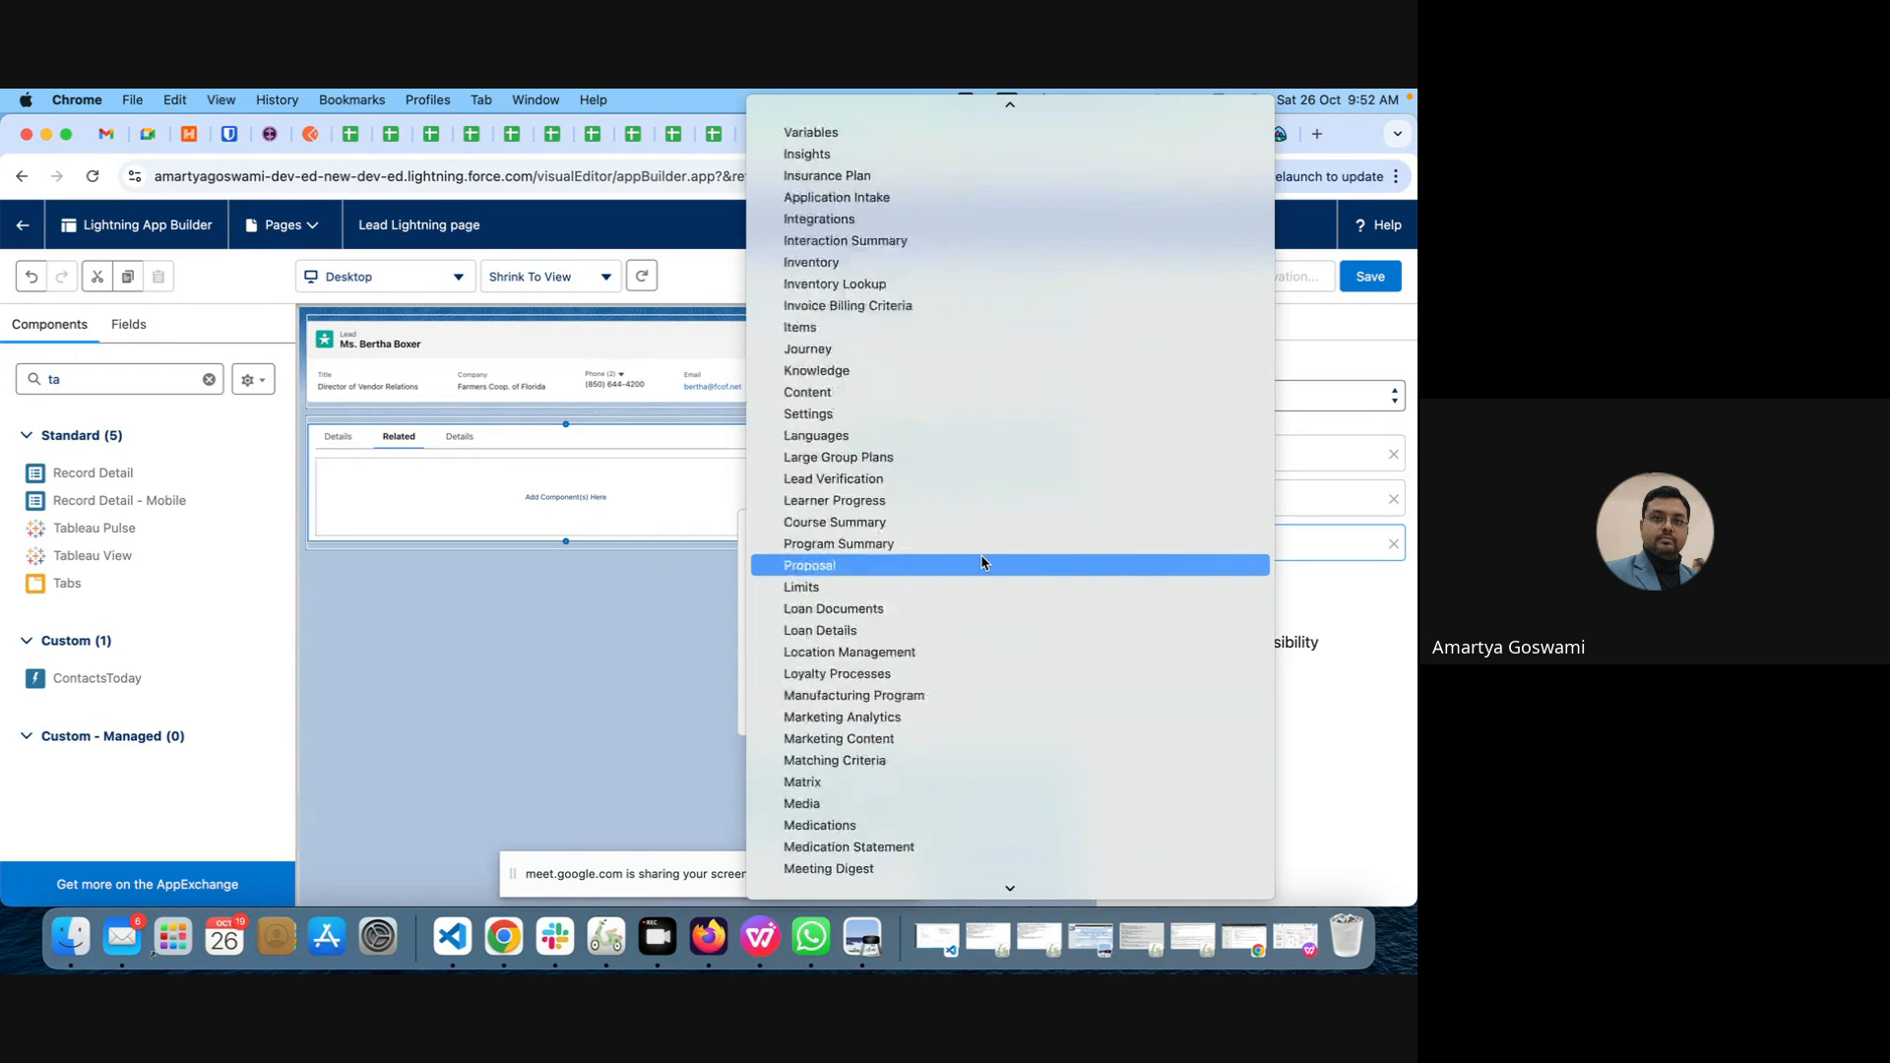
scroll(982, 562, "down", 20)
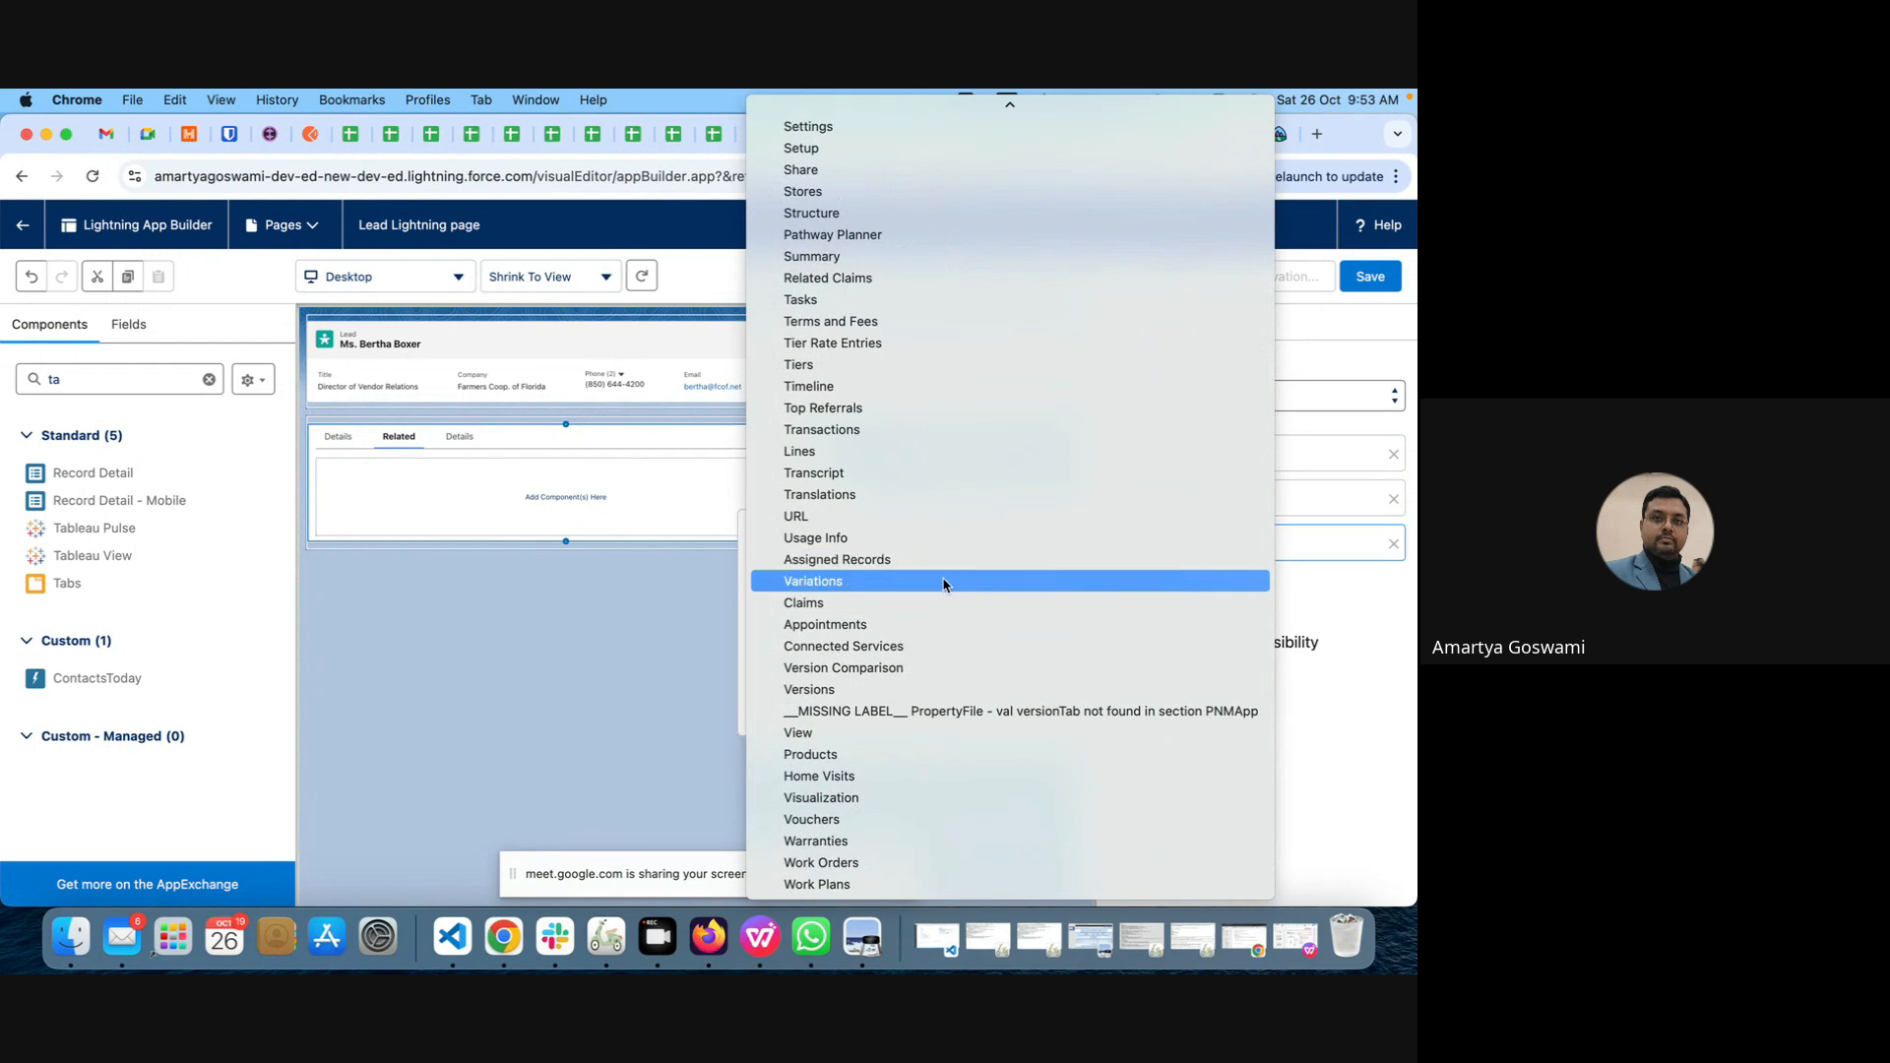
scroll(943, 585, "up", 20)
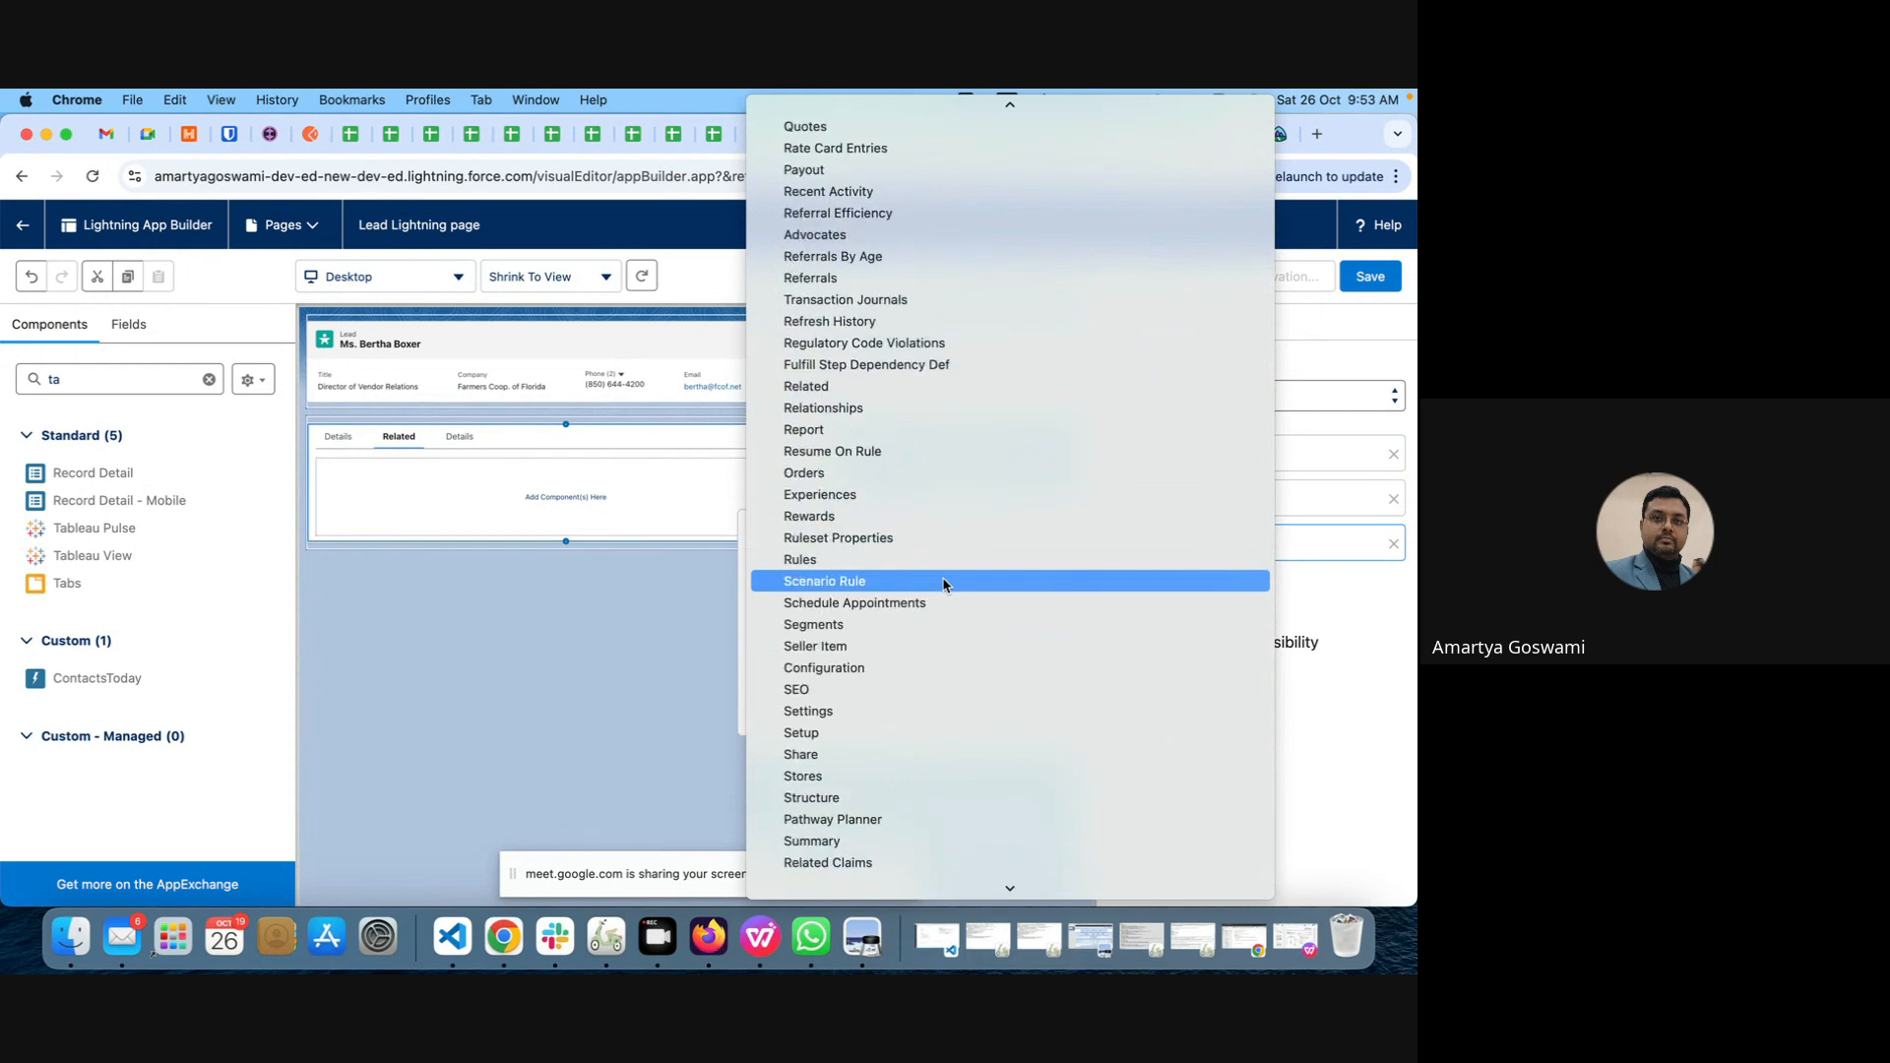
key("c")
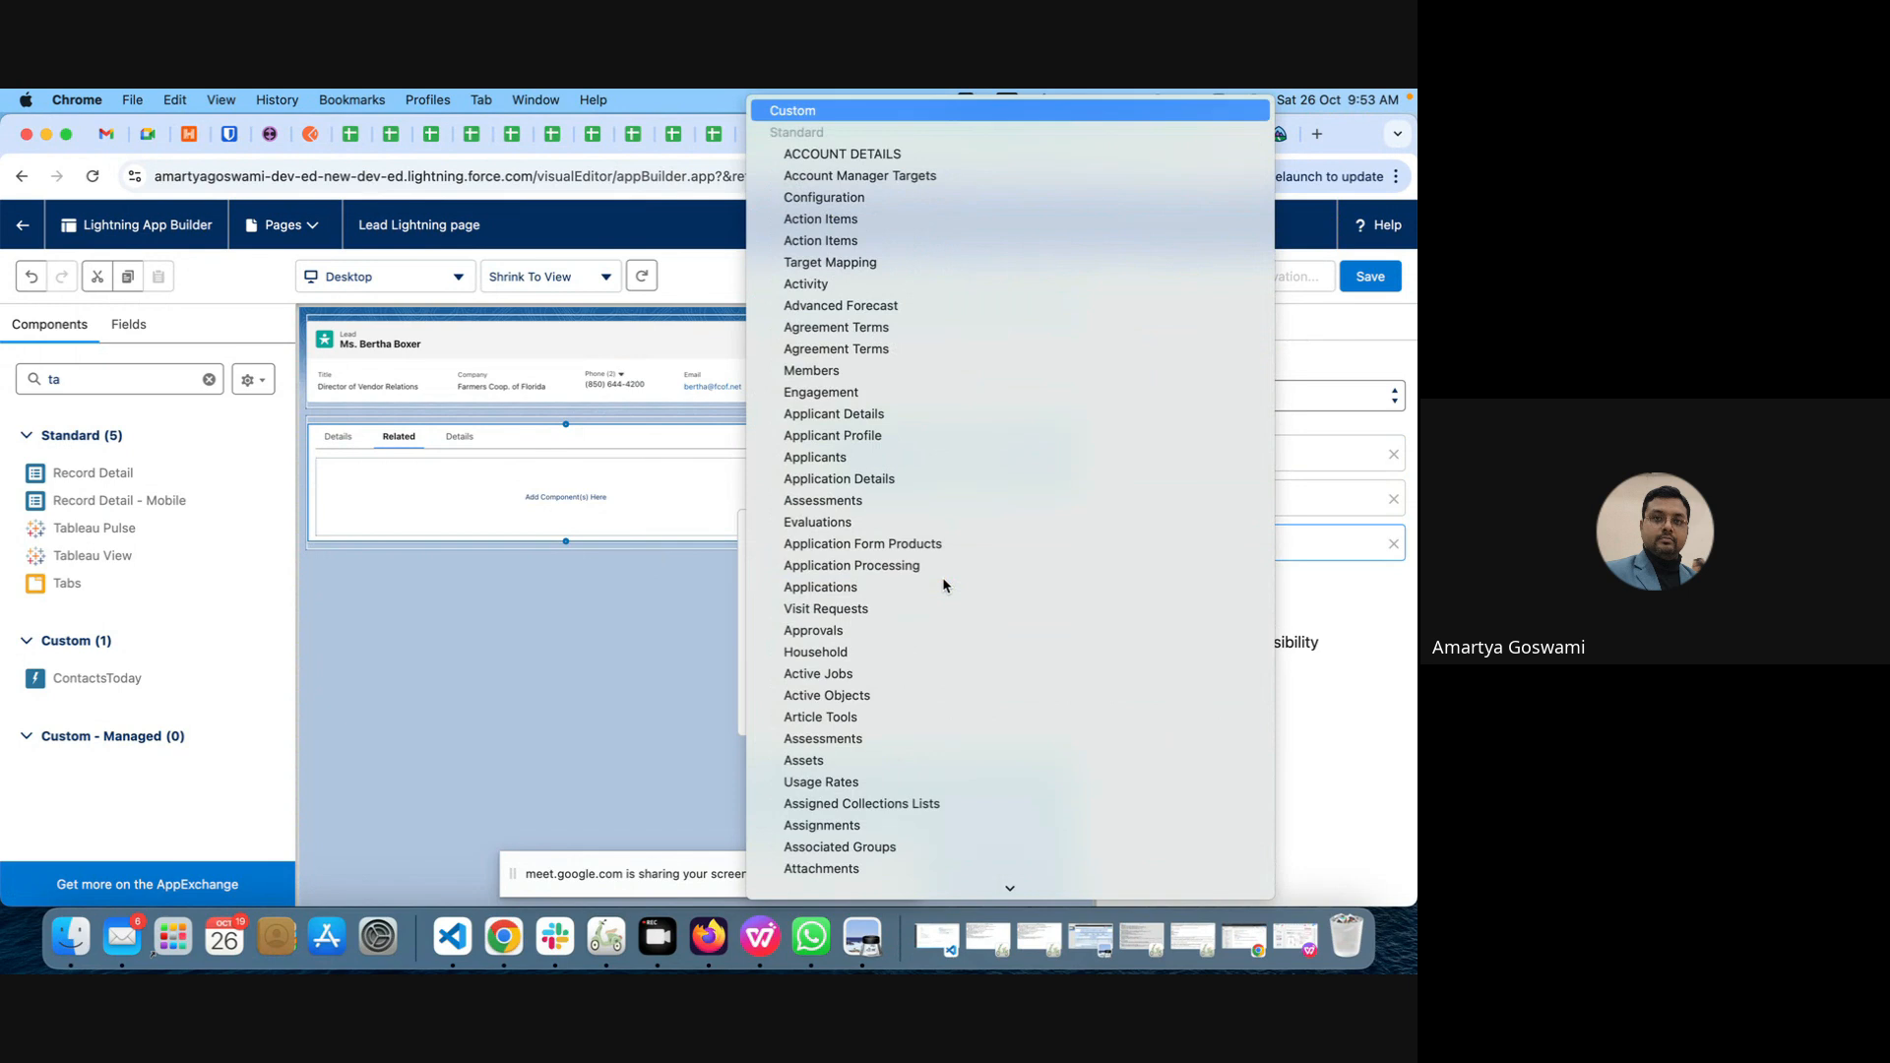
left_click(789, 112)
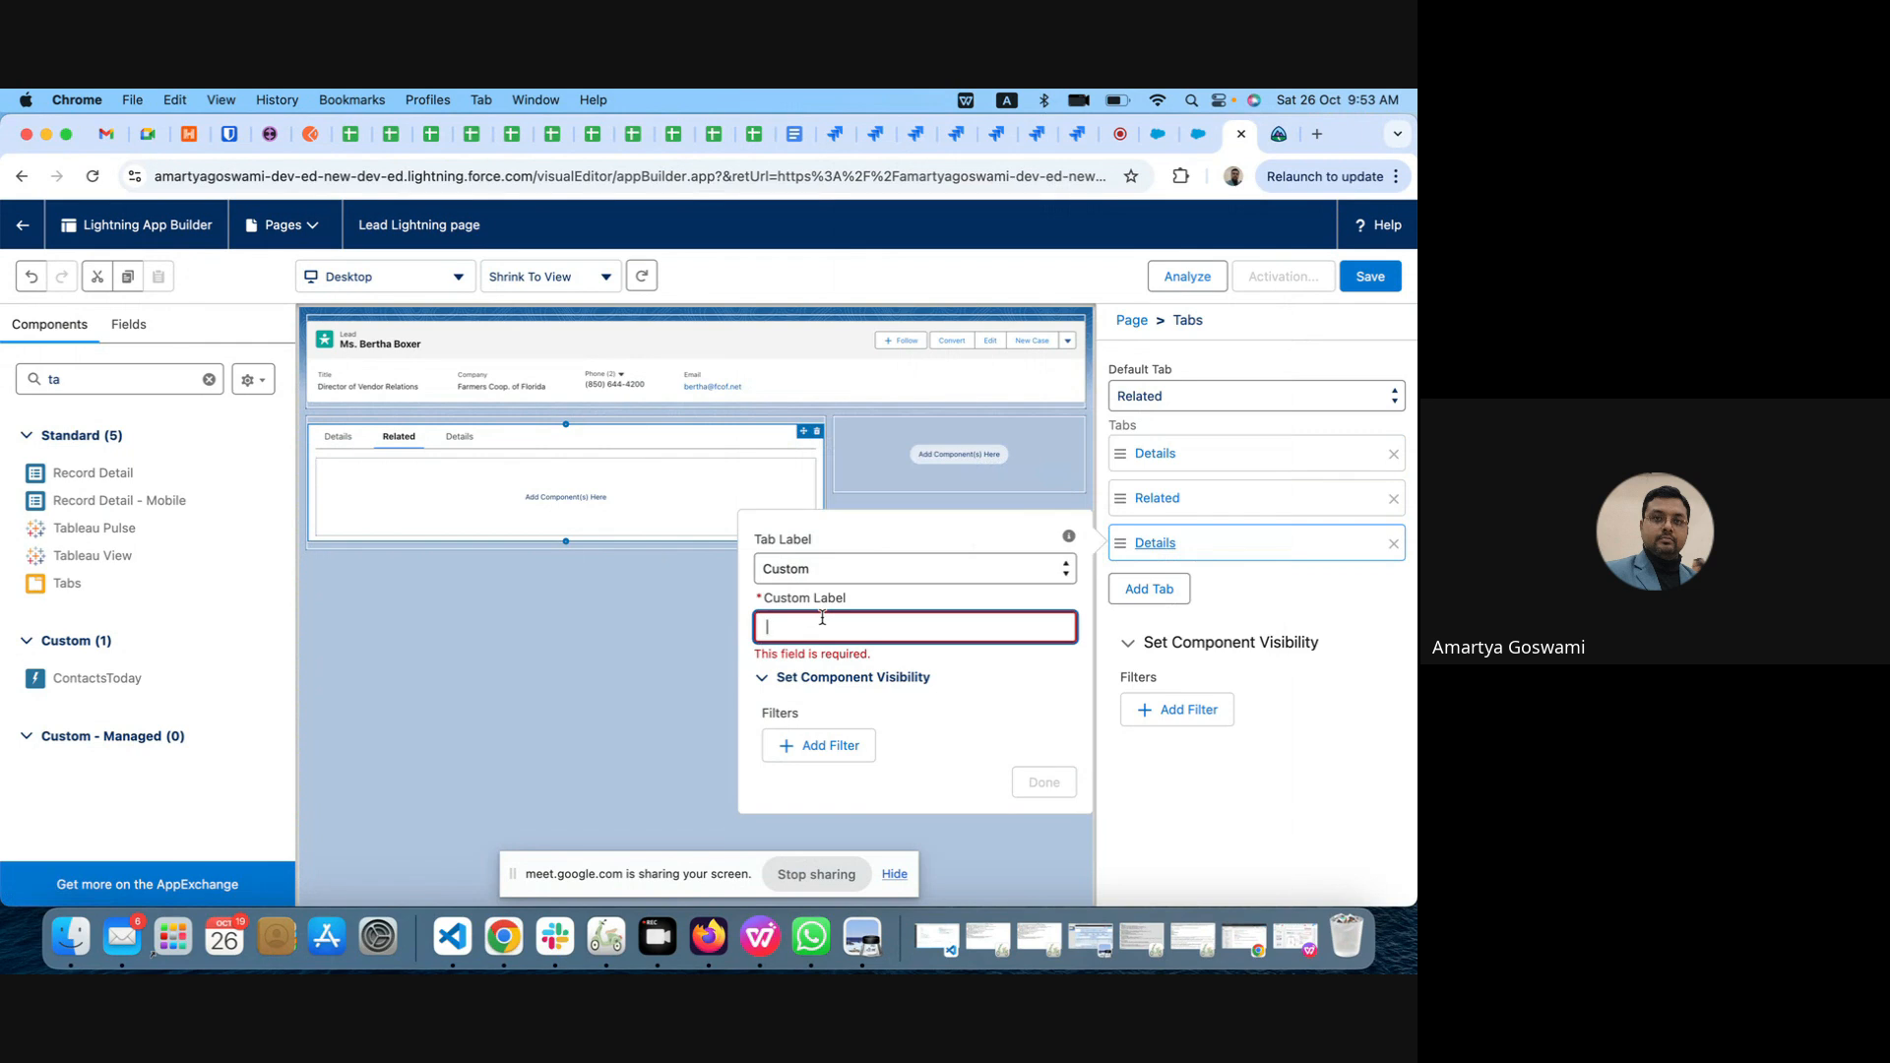
type("Custom Component")
key("Tab")
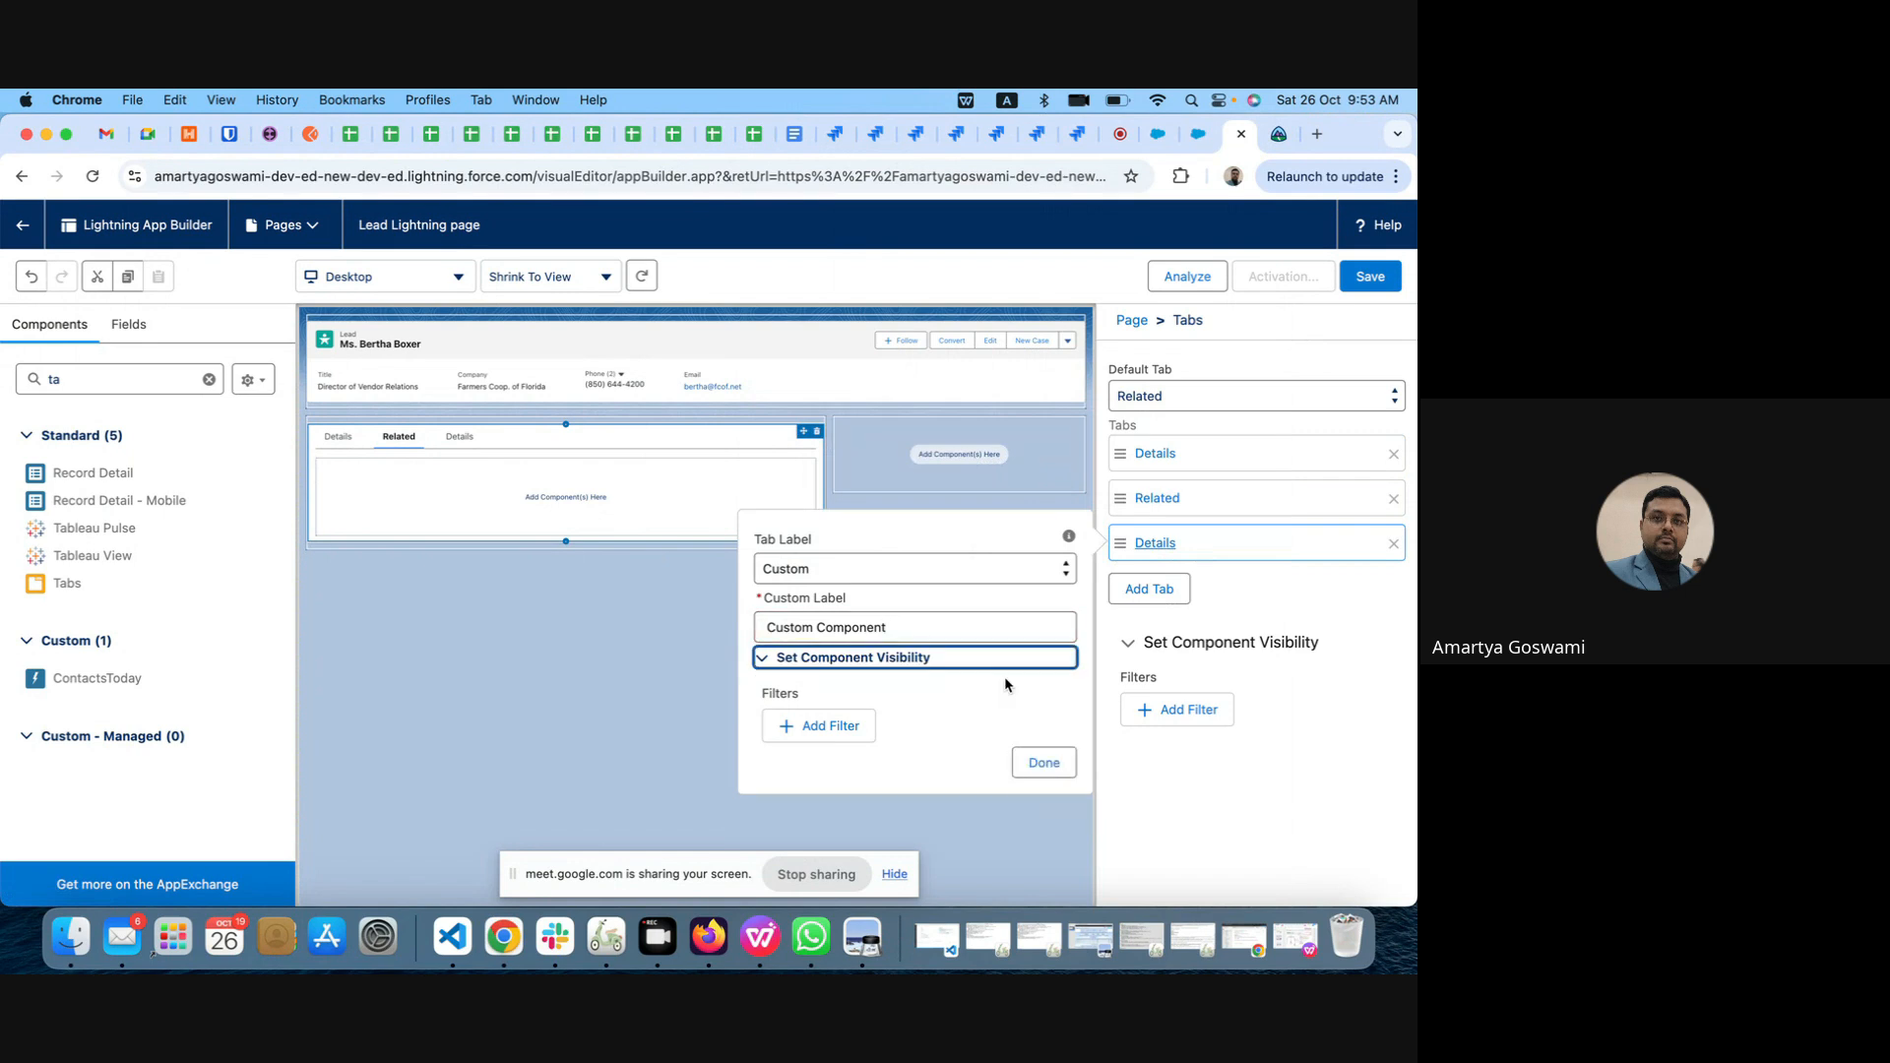
left_click(1046, 764)
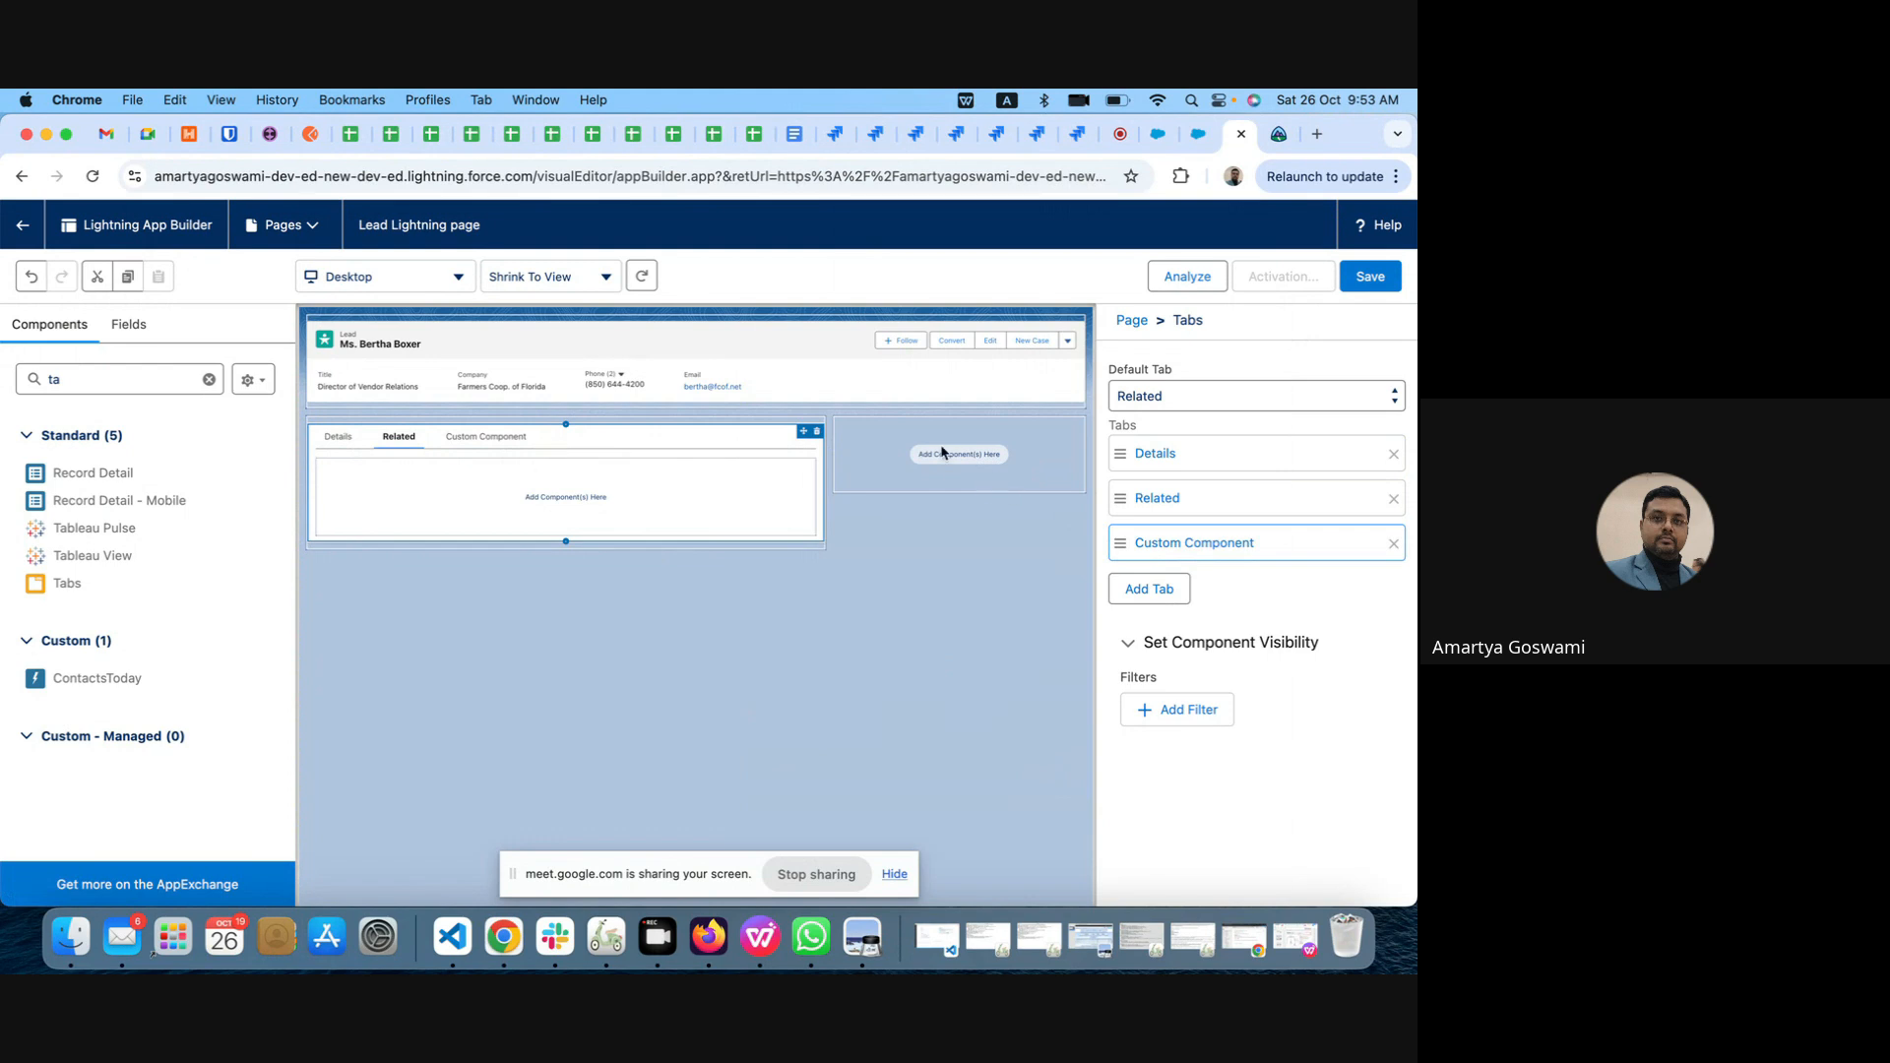
Step: Find the Activities component and add it to the page's sidebar region
left_click(78, 374)
left_click_drag(78, 374, 36, 376)
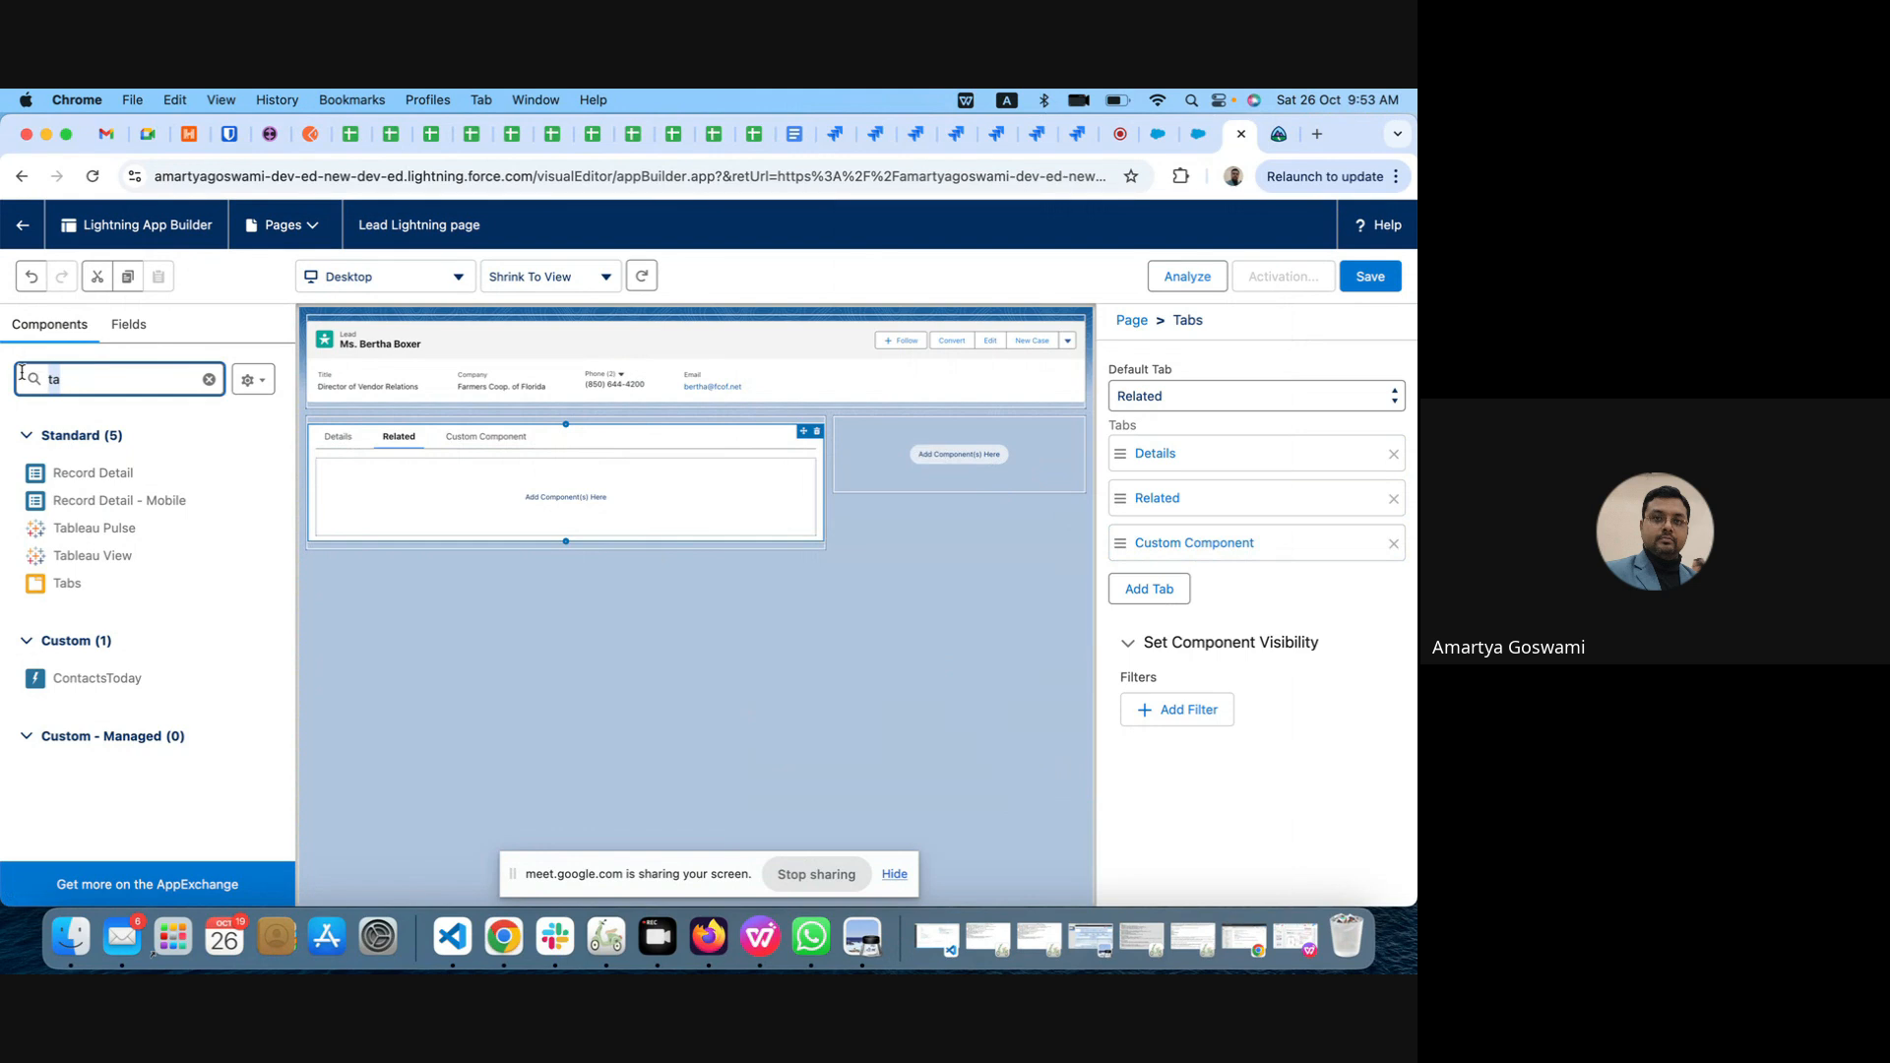
type("acti")
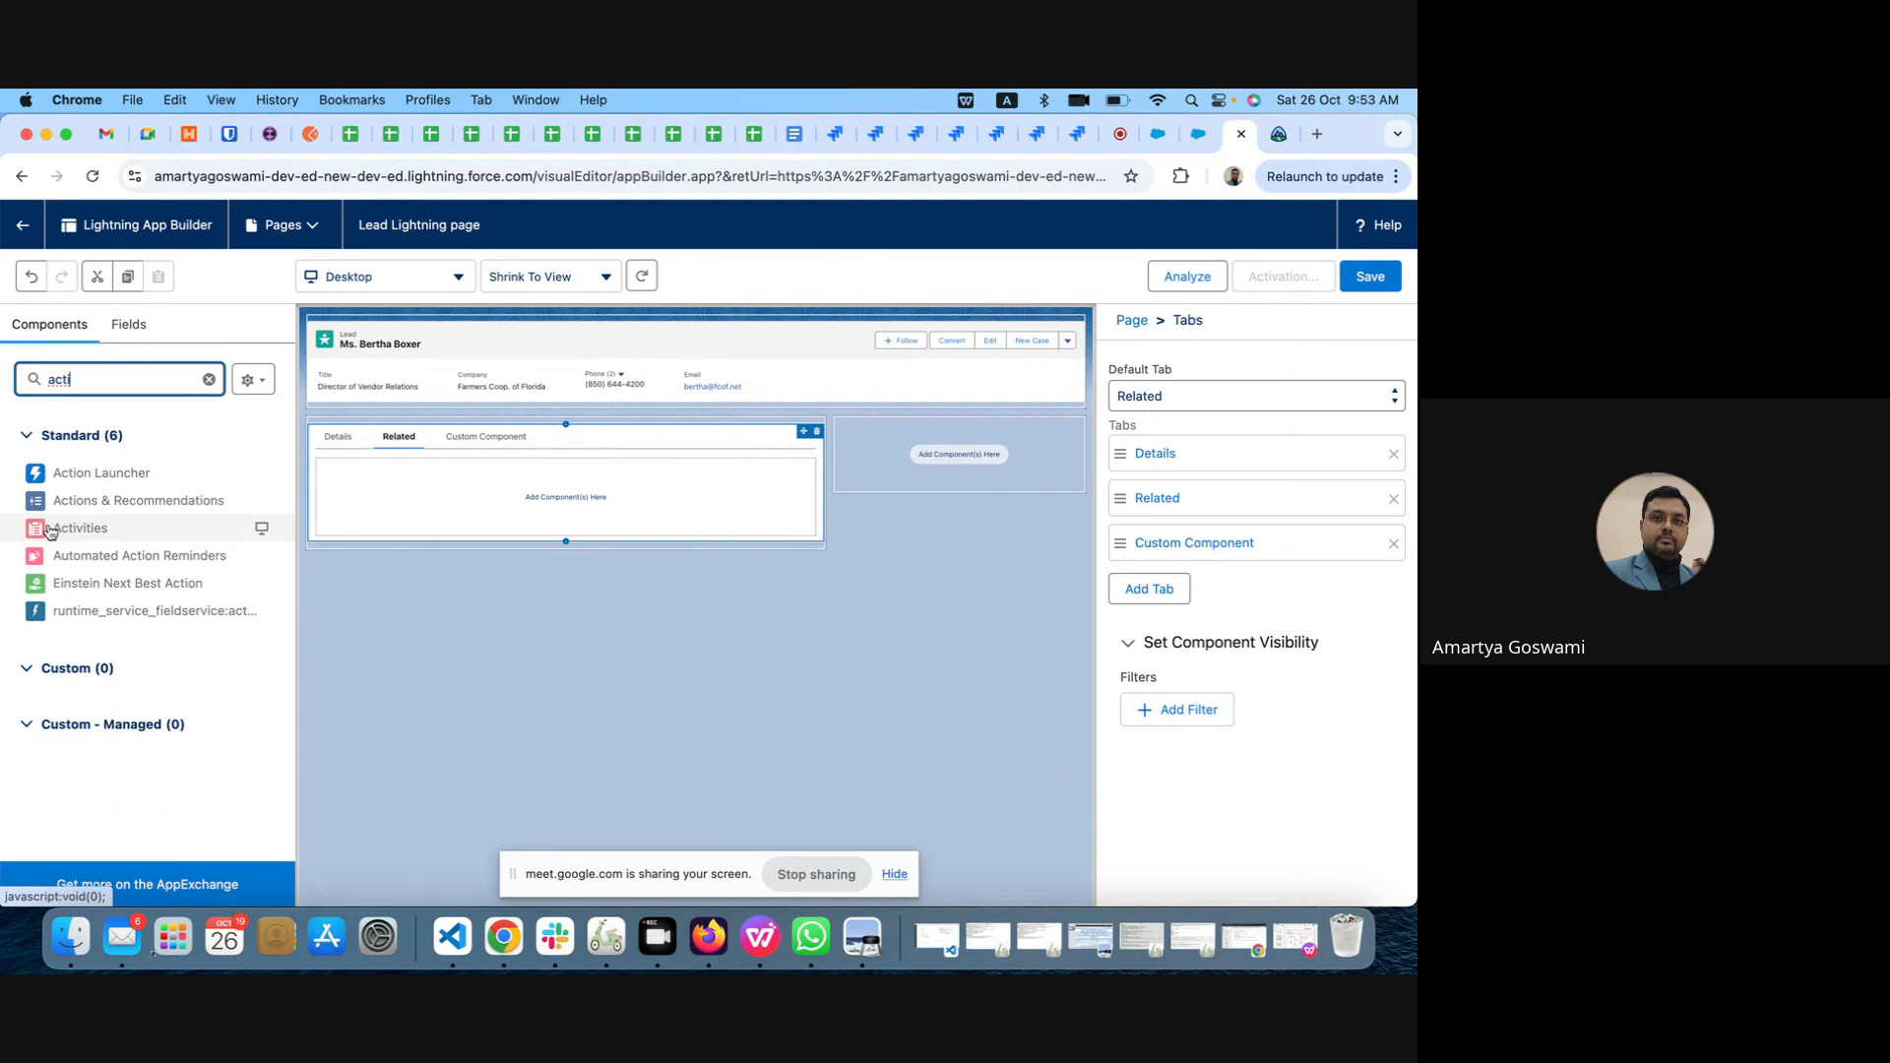
left_click_drag(49, 532, 886, 476)
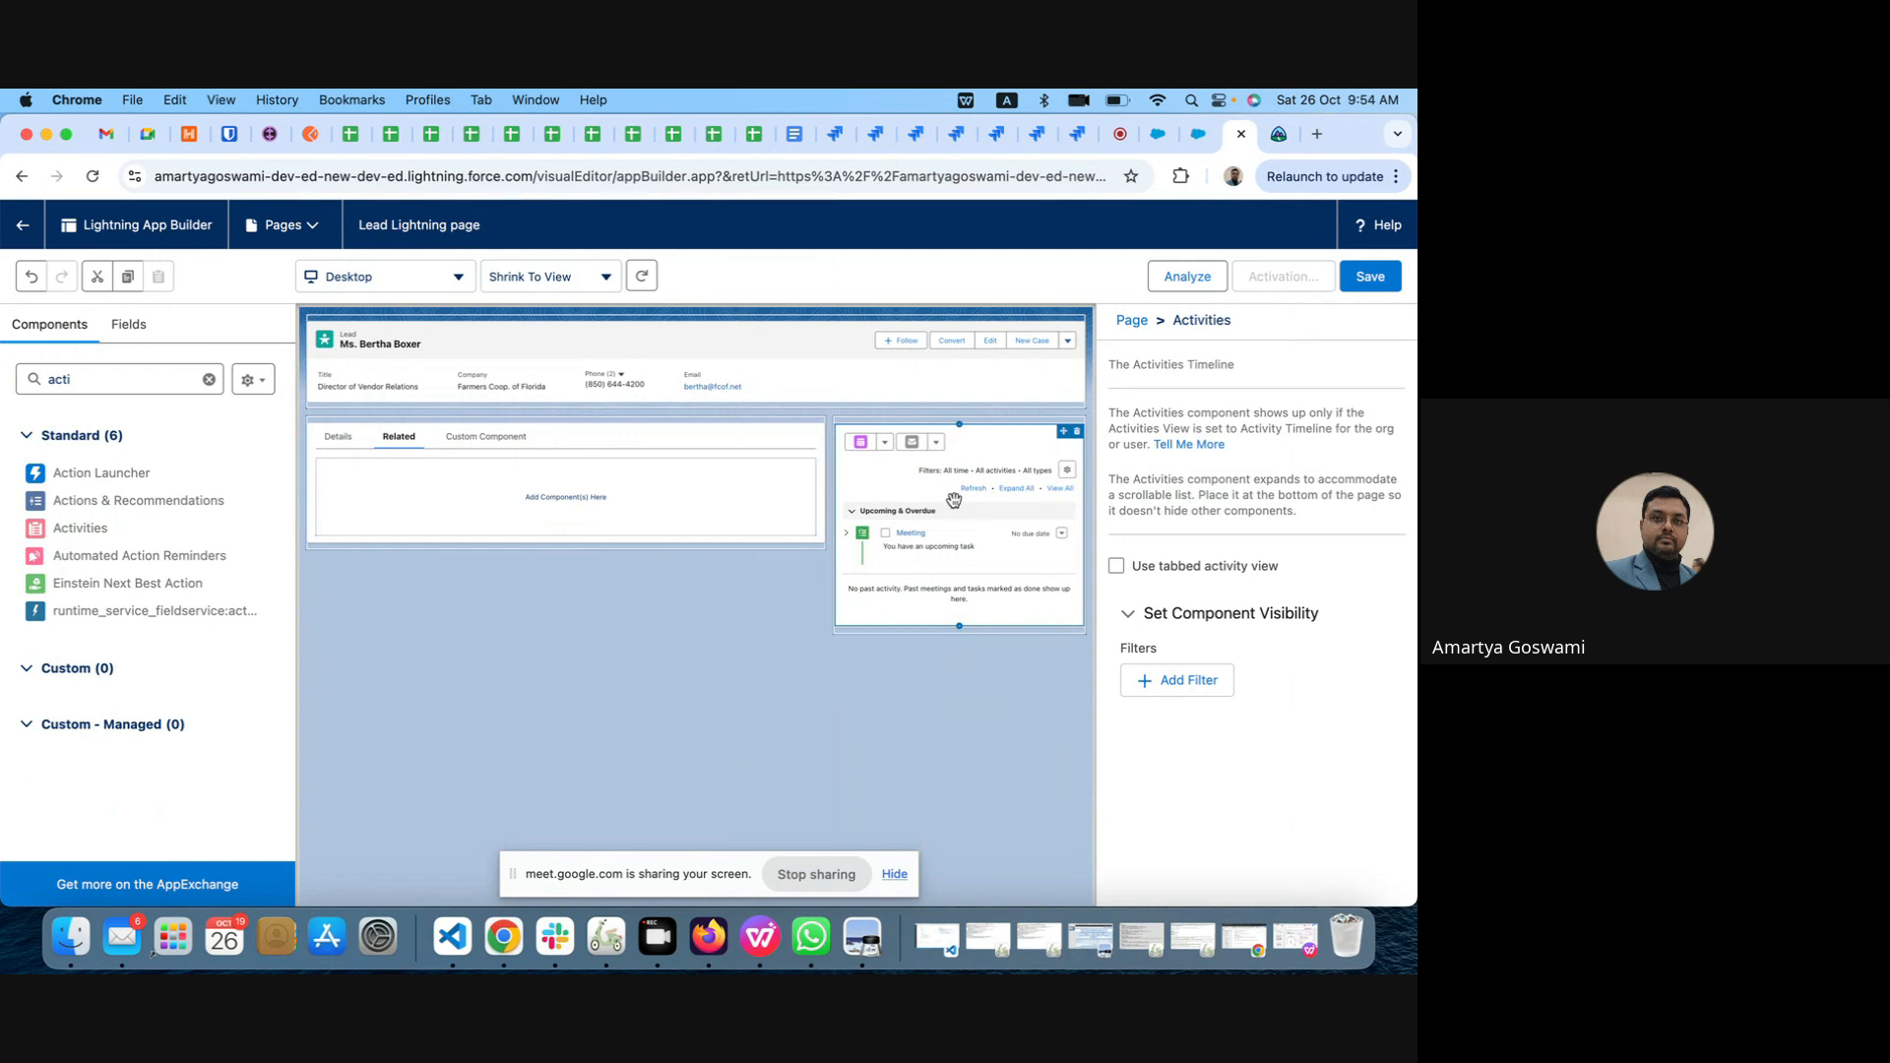
Step: Set Details as the default tab of the Tabs component
left_click(482, 447)
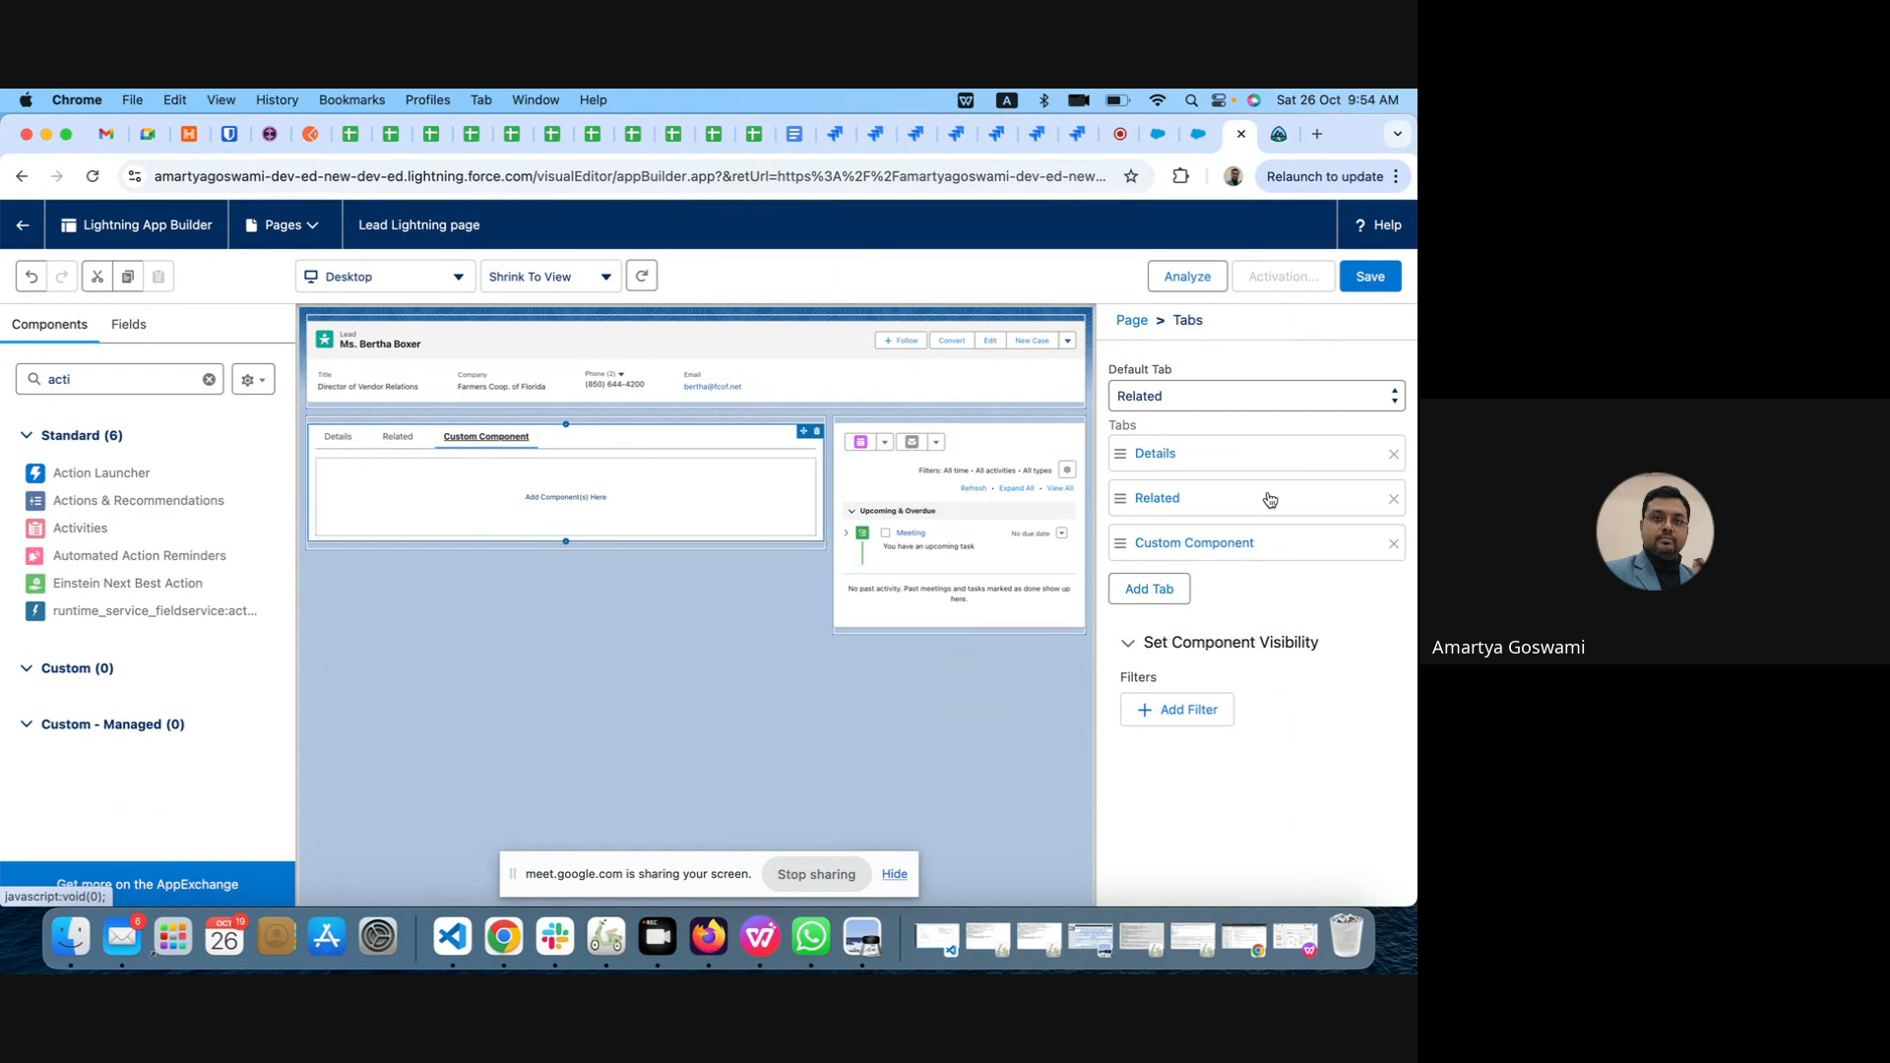
left_click(1206, 397)
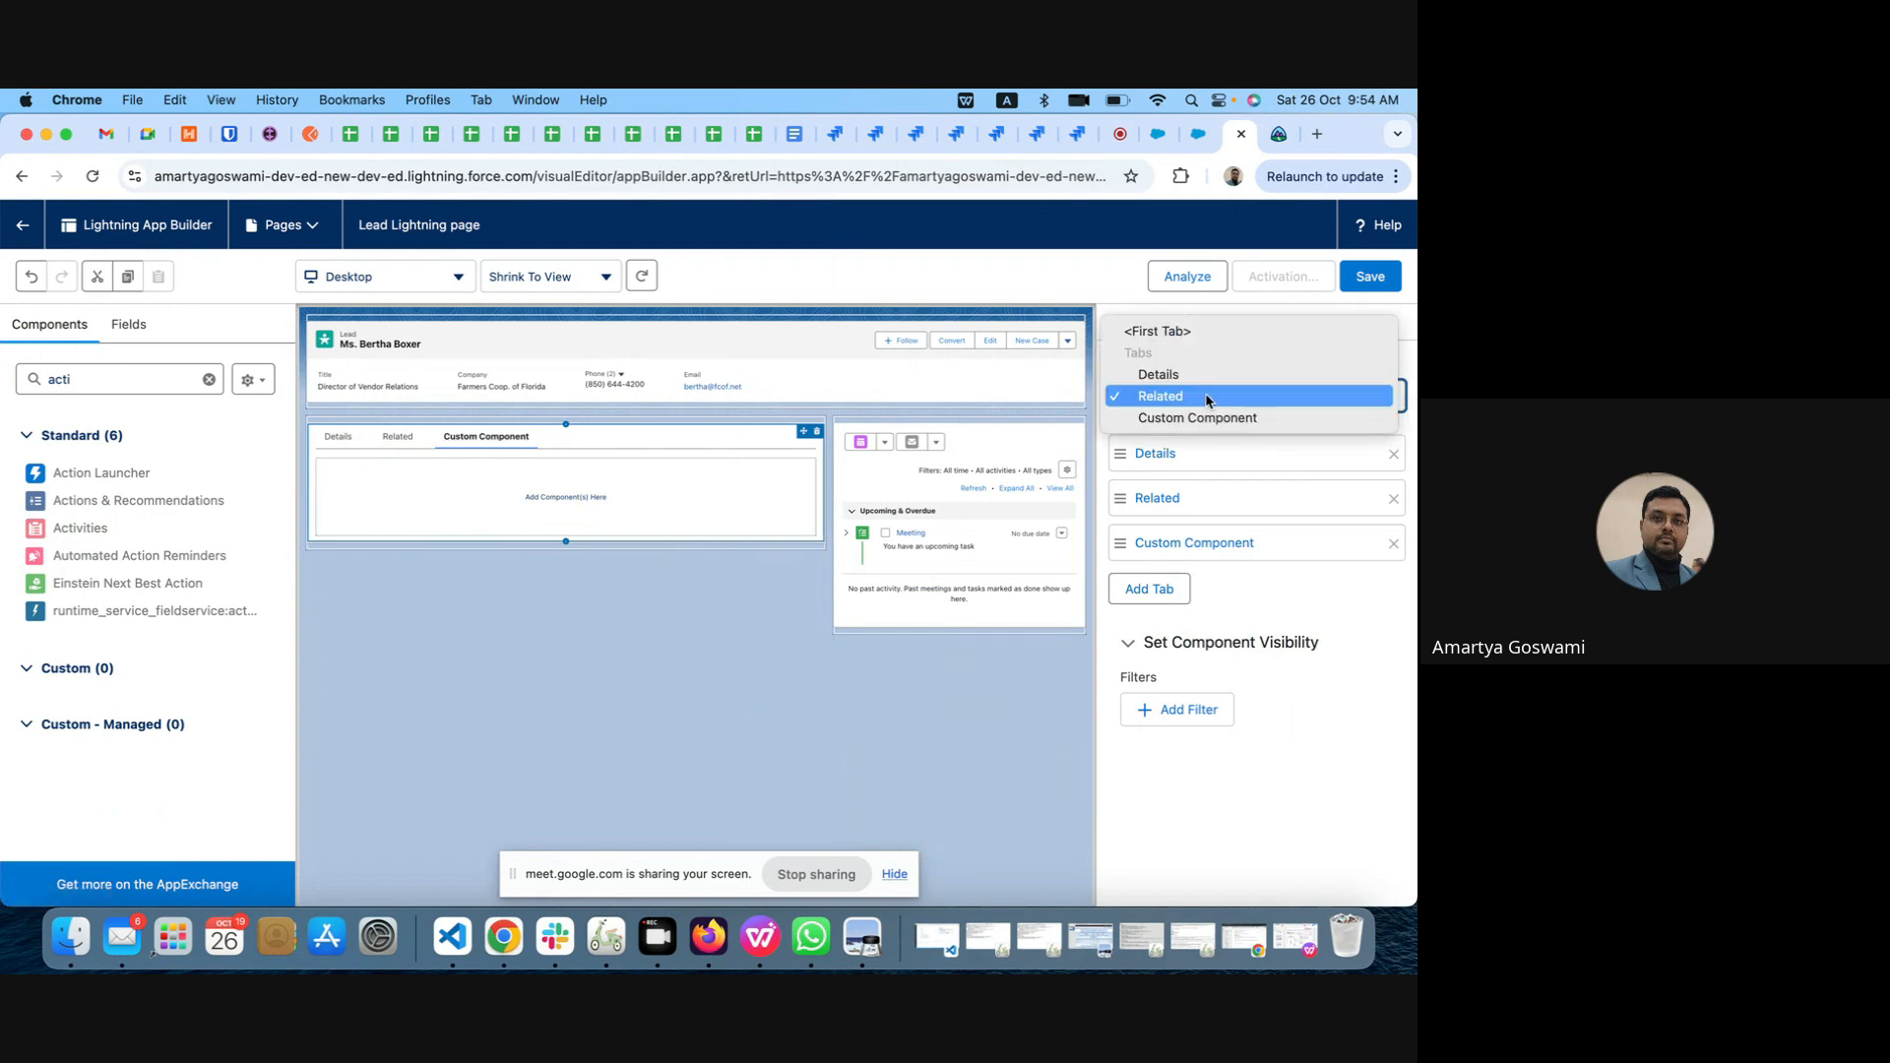
left_click(1205, 375)
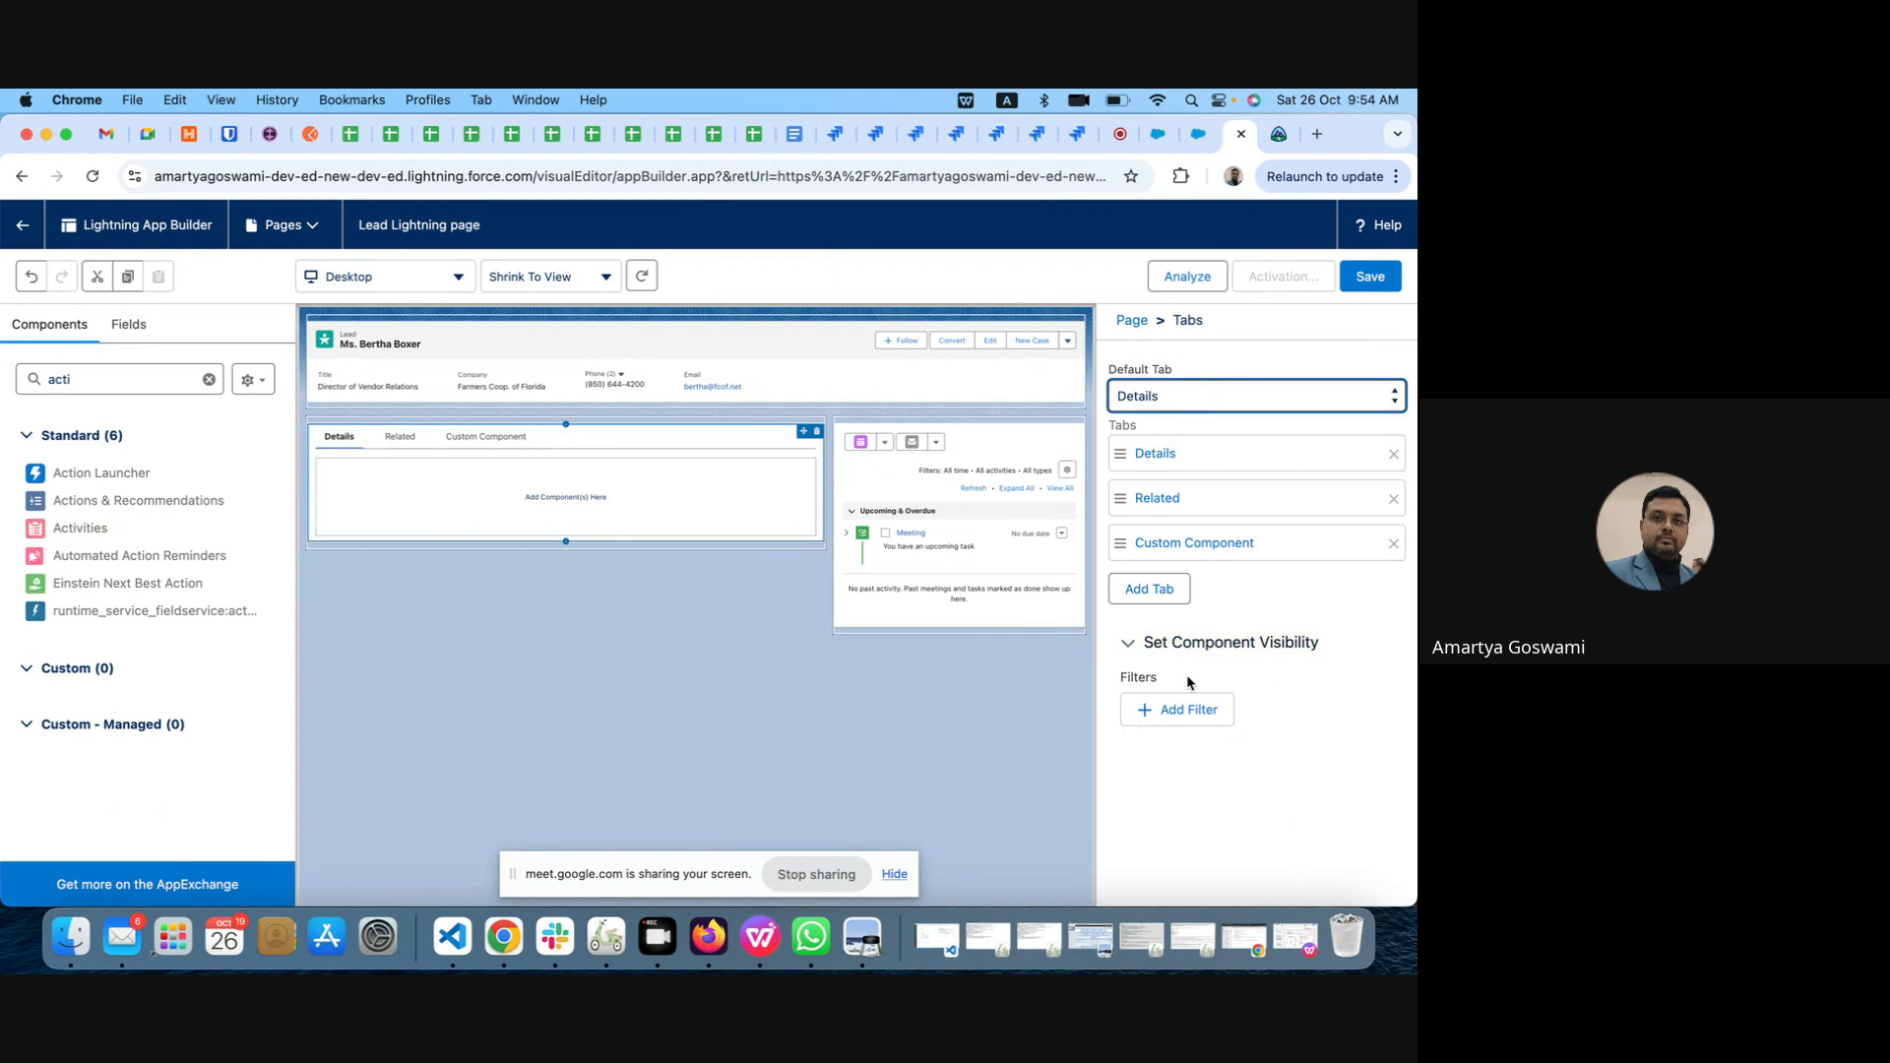
Step: Add a record field visibility filter to the Tabs component so it shows when Primary equals Yes
left_click(1202, 710)
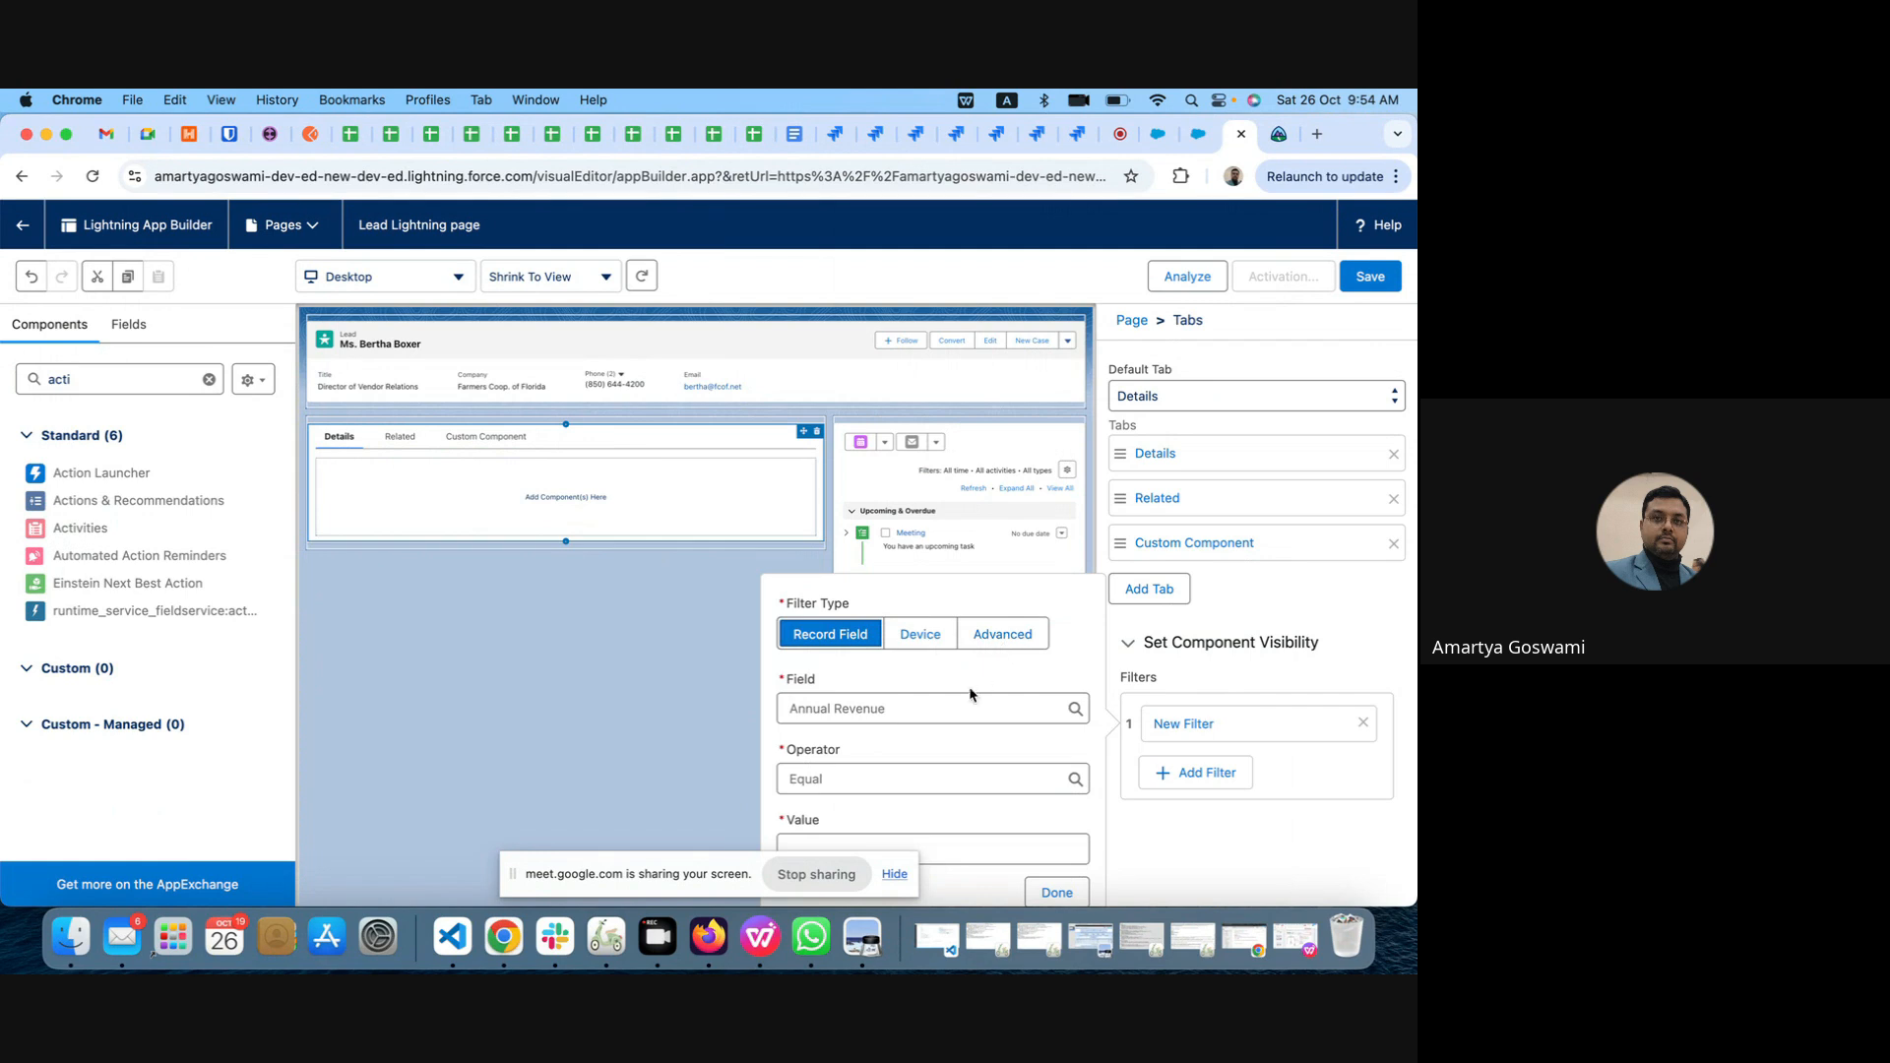
left_click(953, 711)
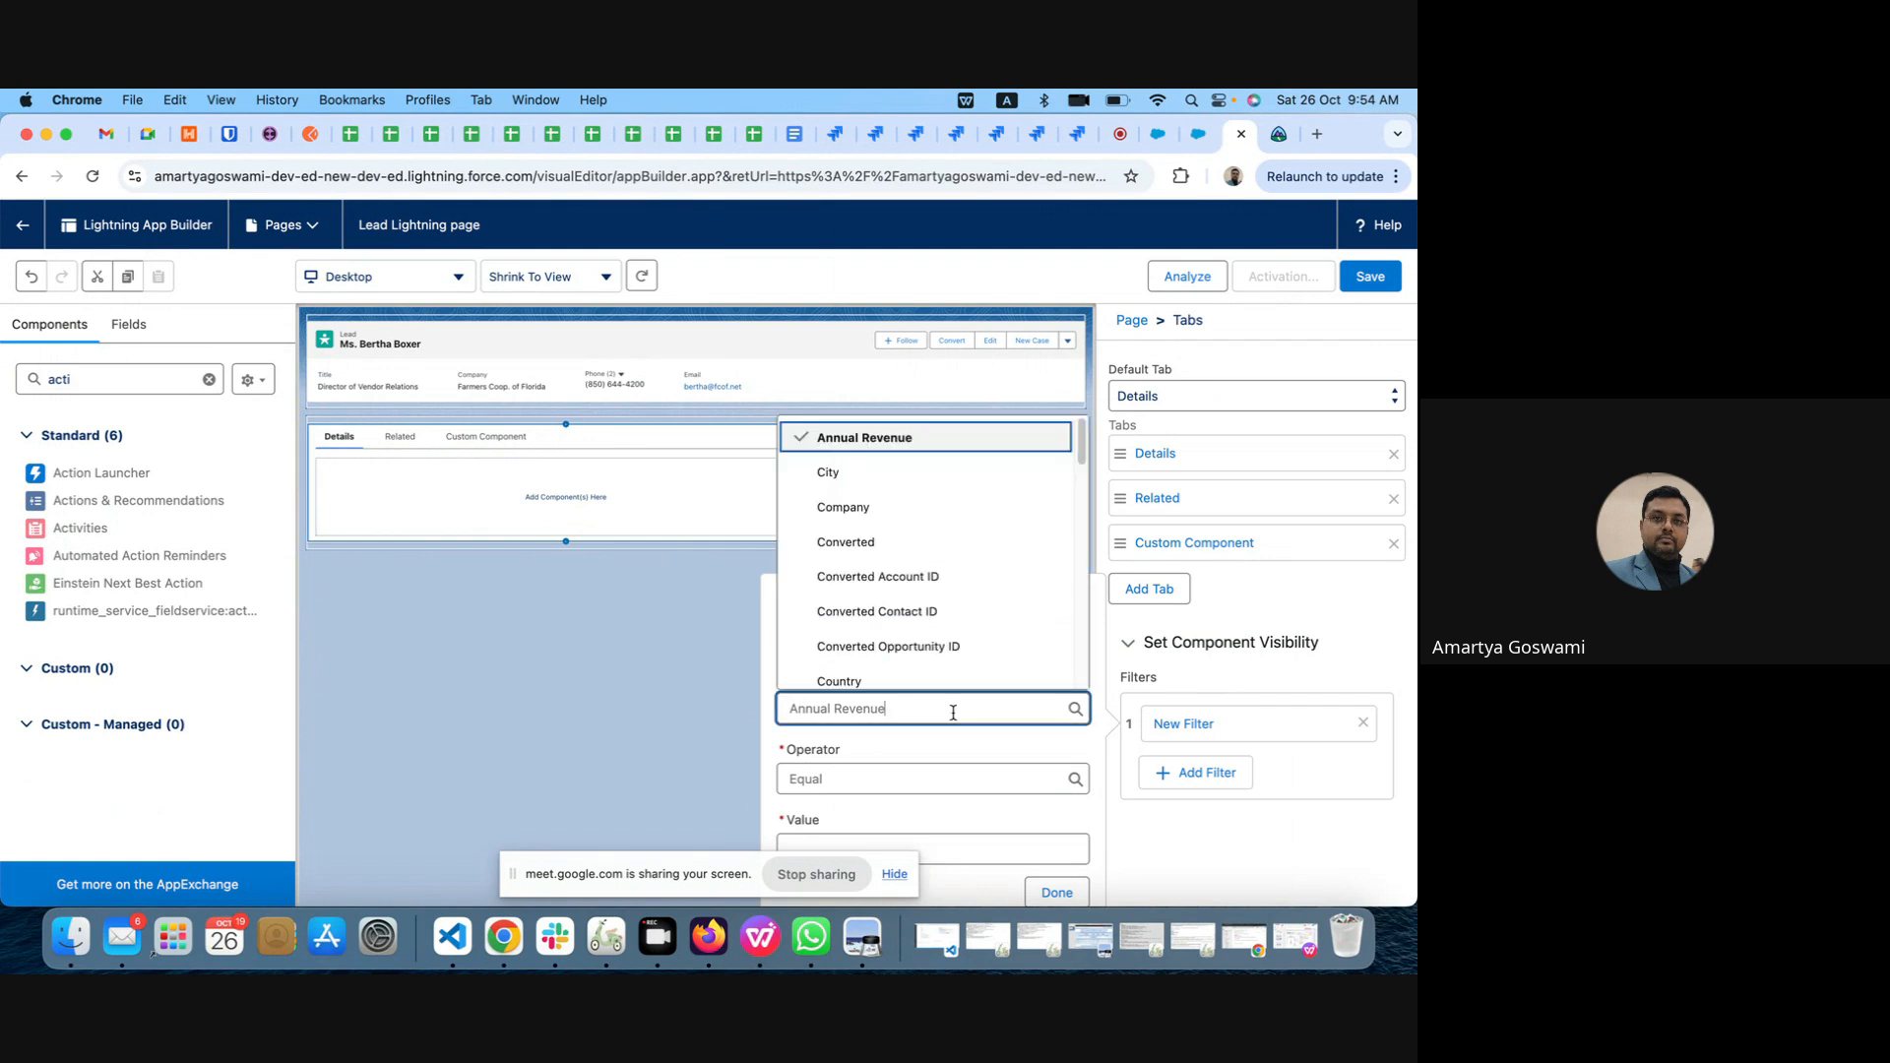
scroll(952, 633, "down", 5)
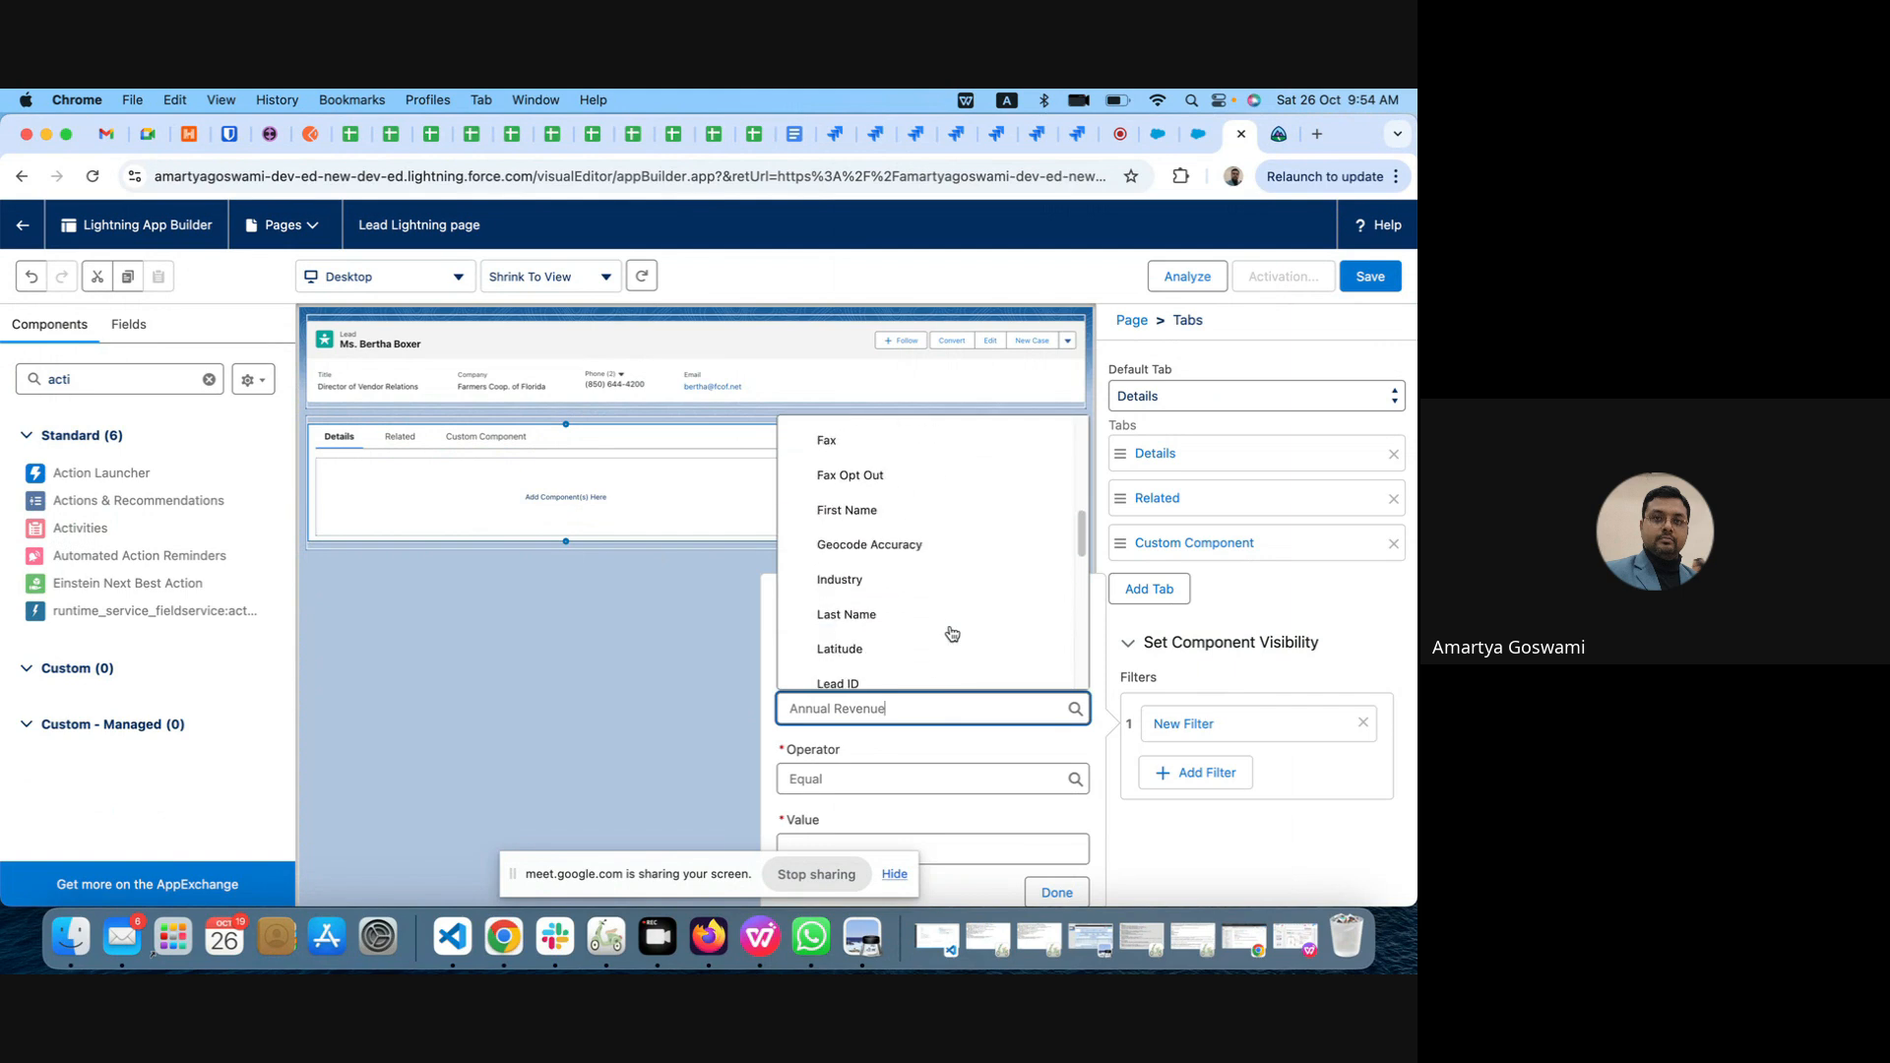
scroll(952, 633, "down", 3)
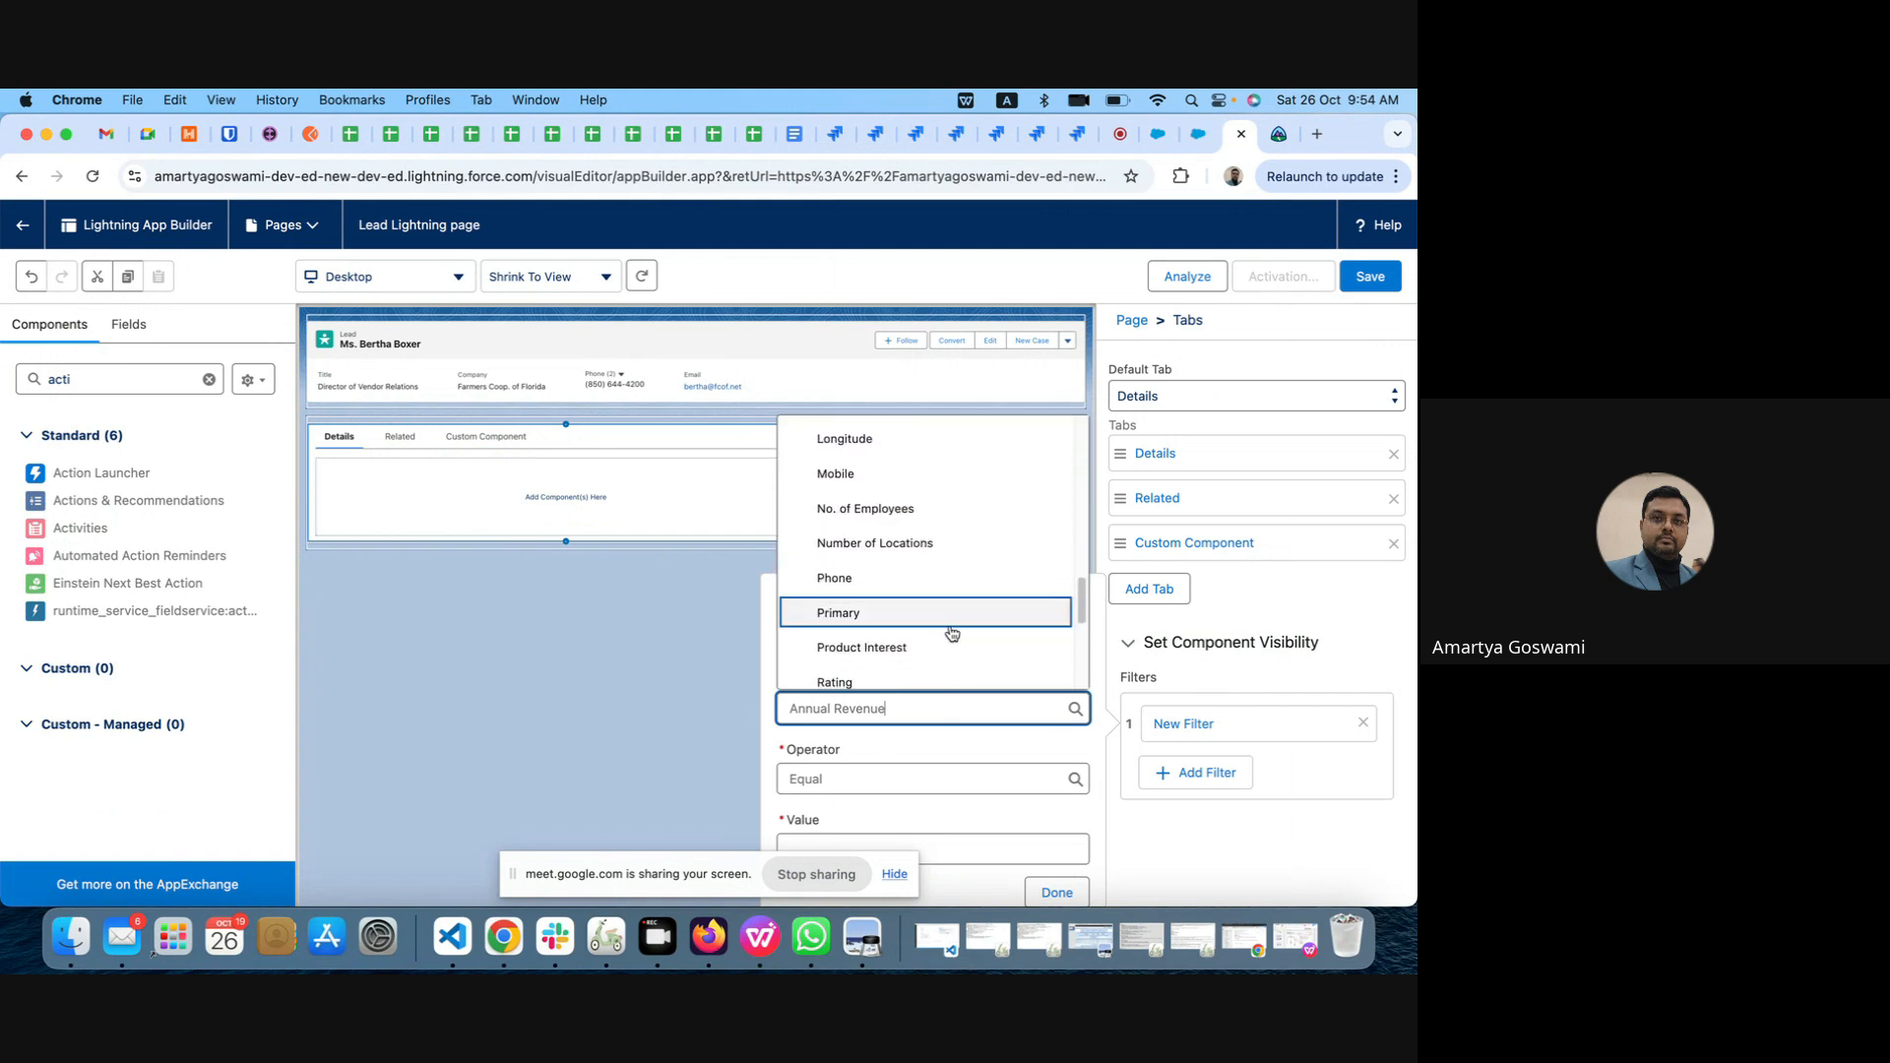
scroll(952, 633, "down", 1)
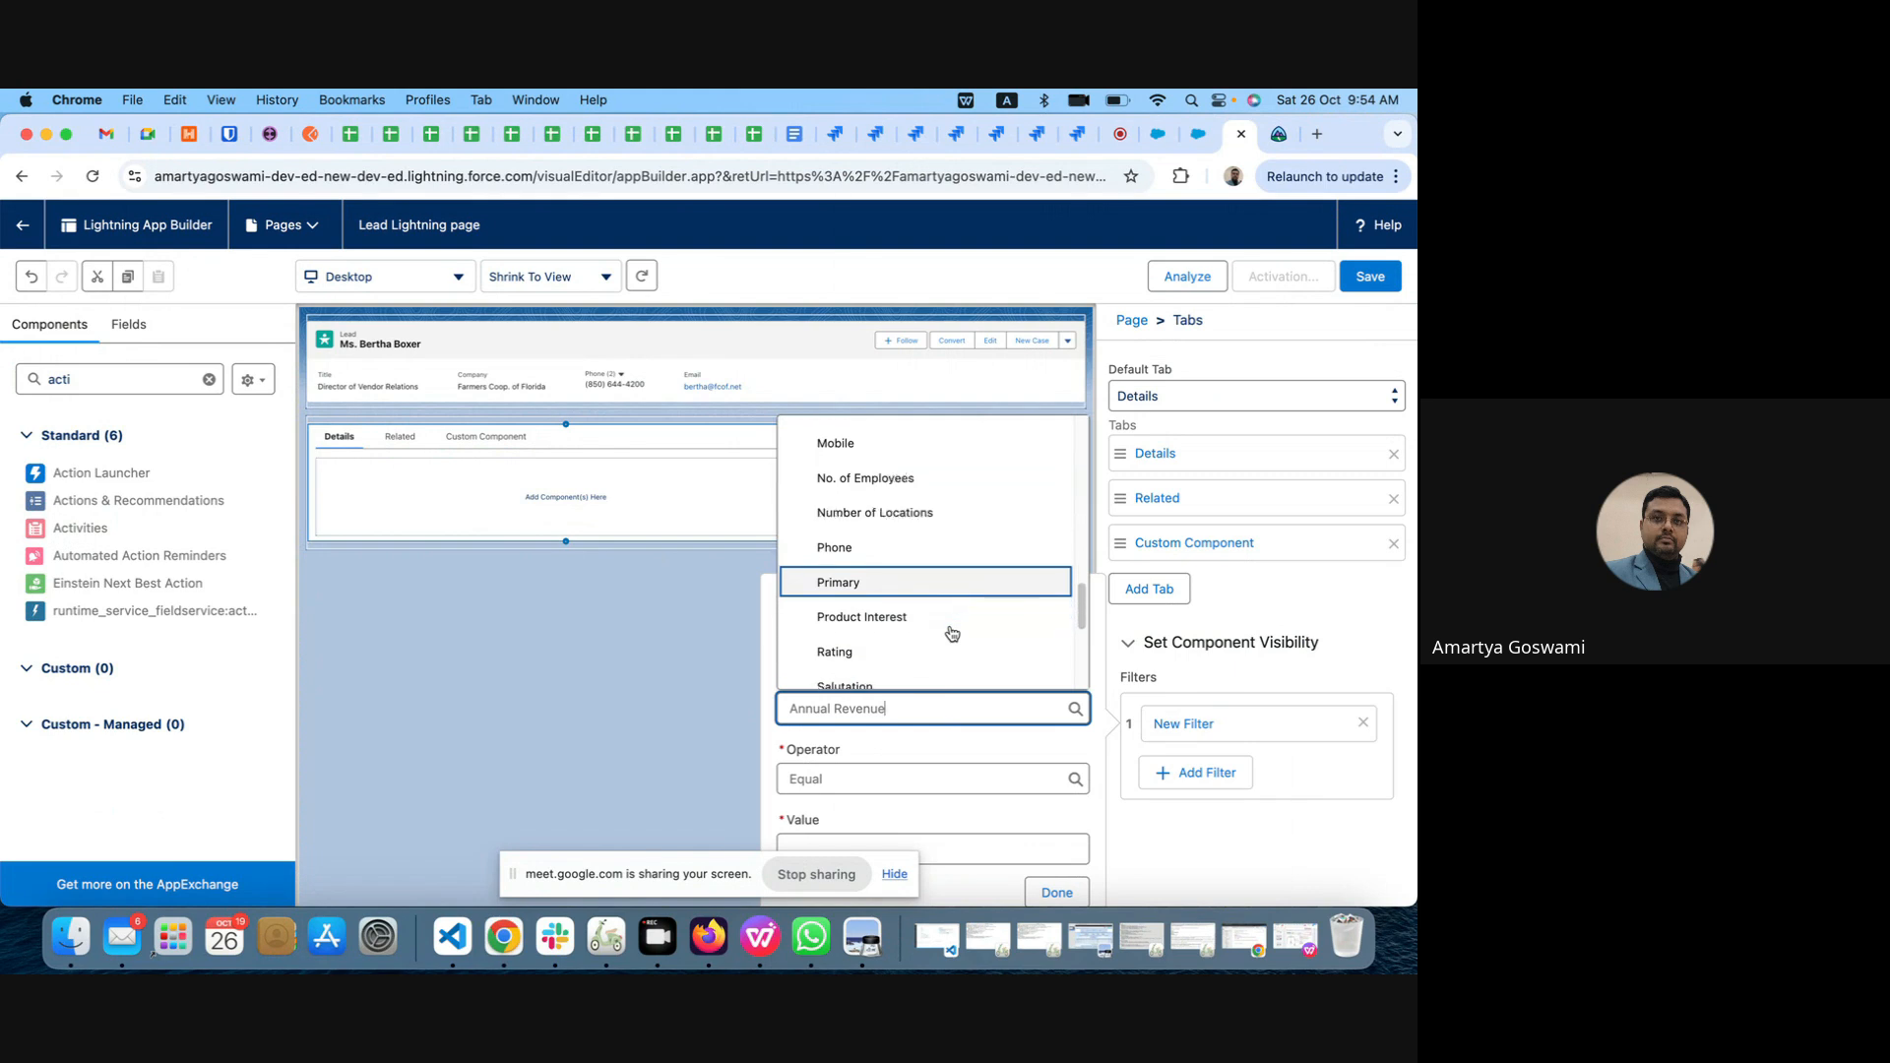
left_click(895, 588)
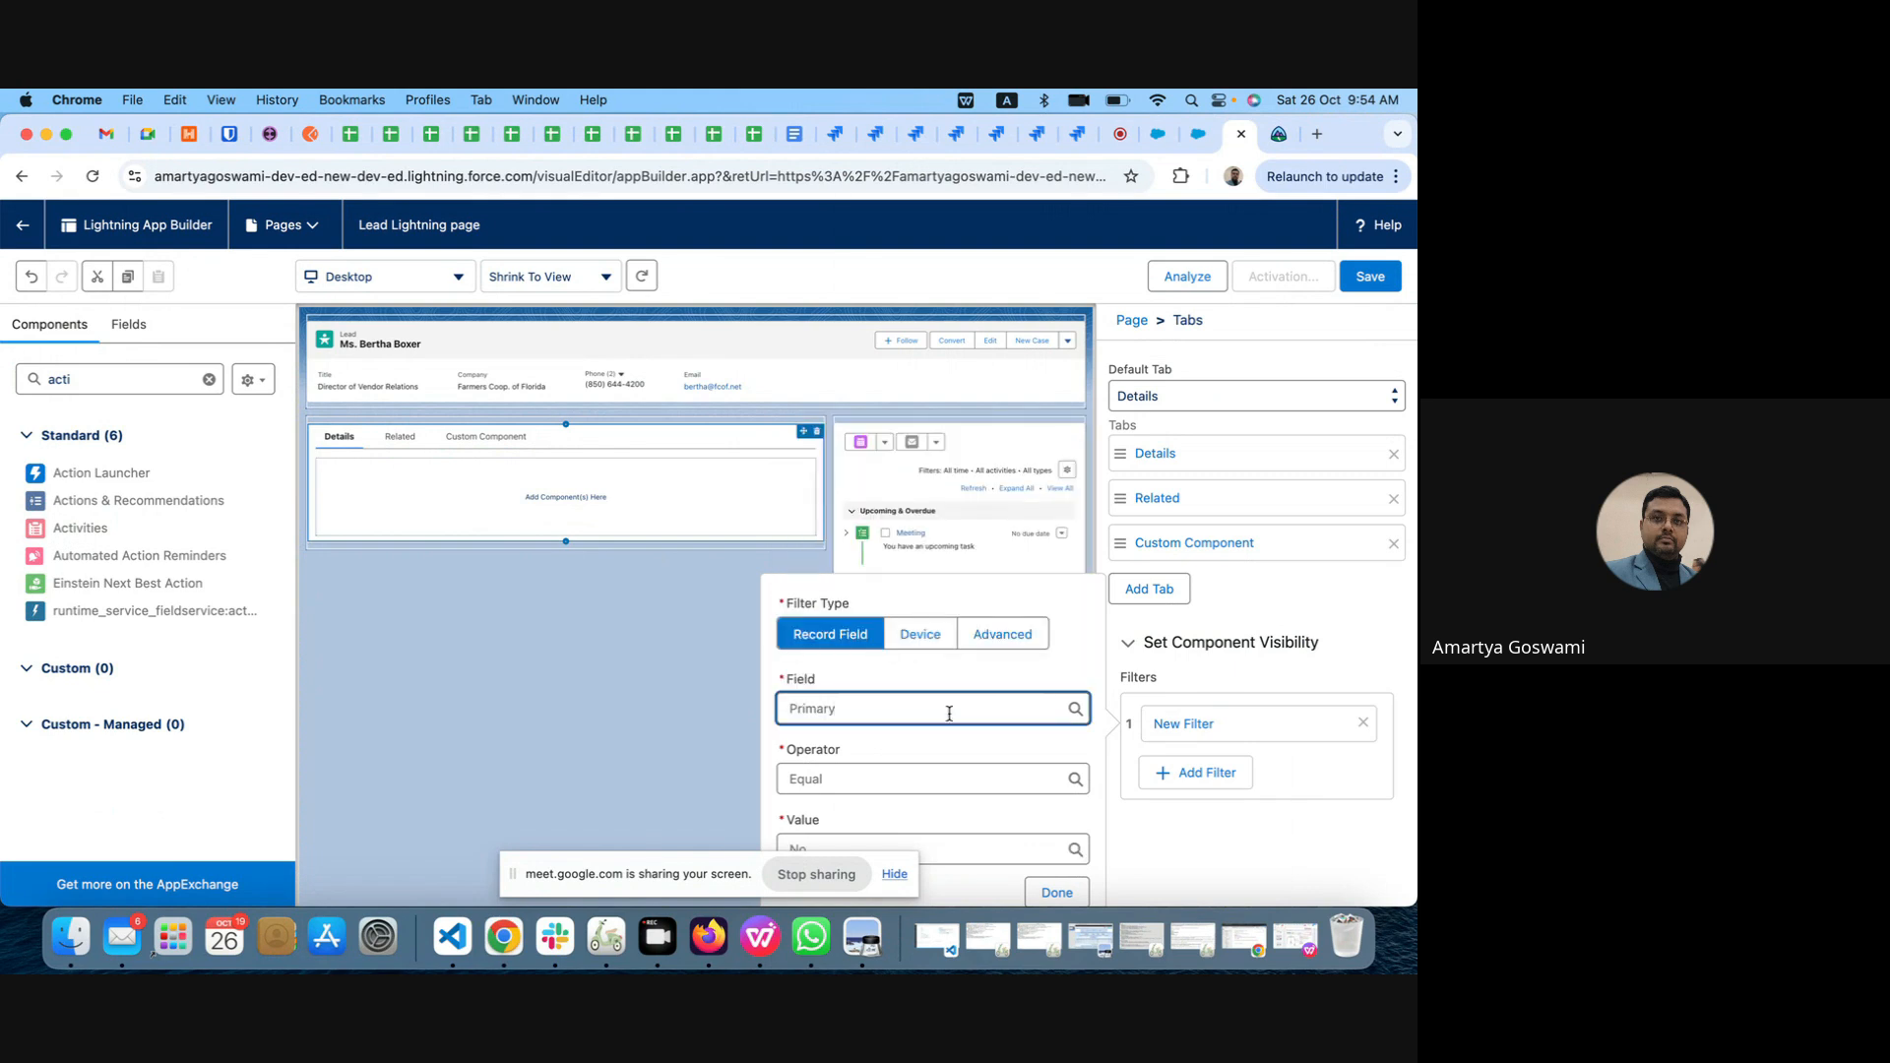
left_click(983, 844)
left_click(864, 813)
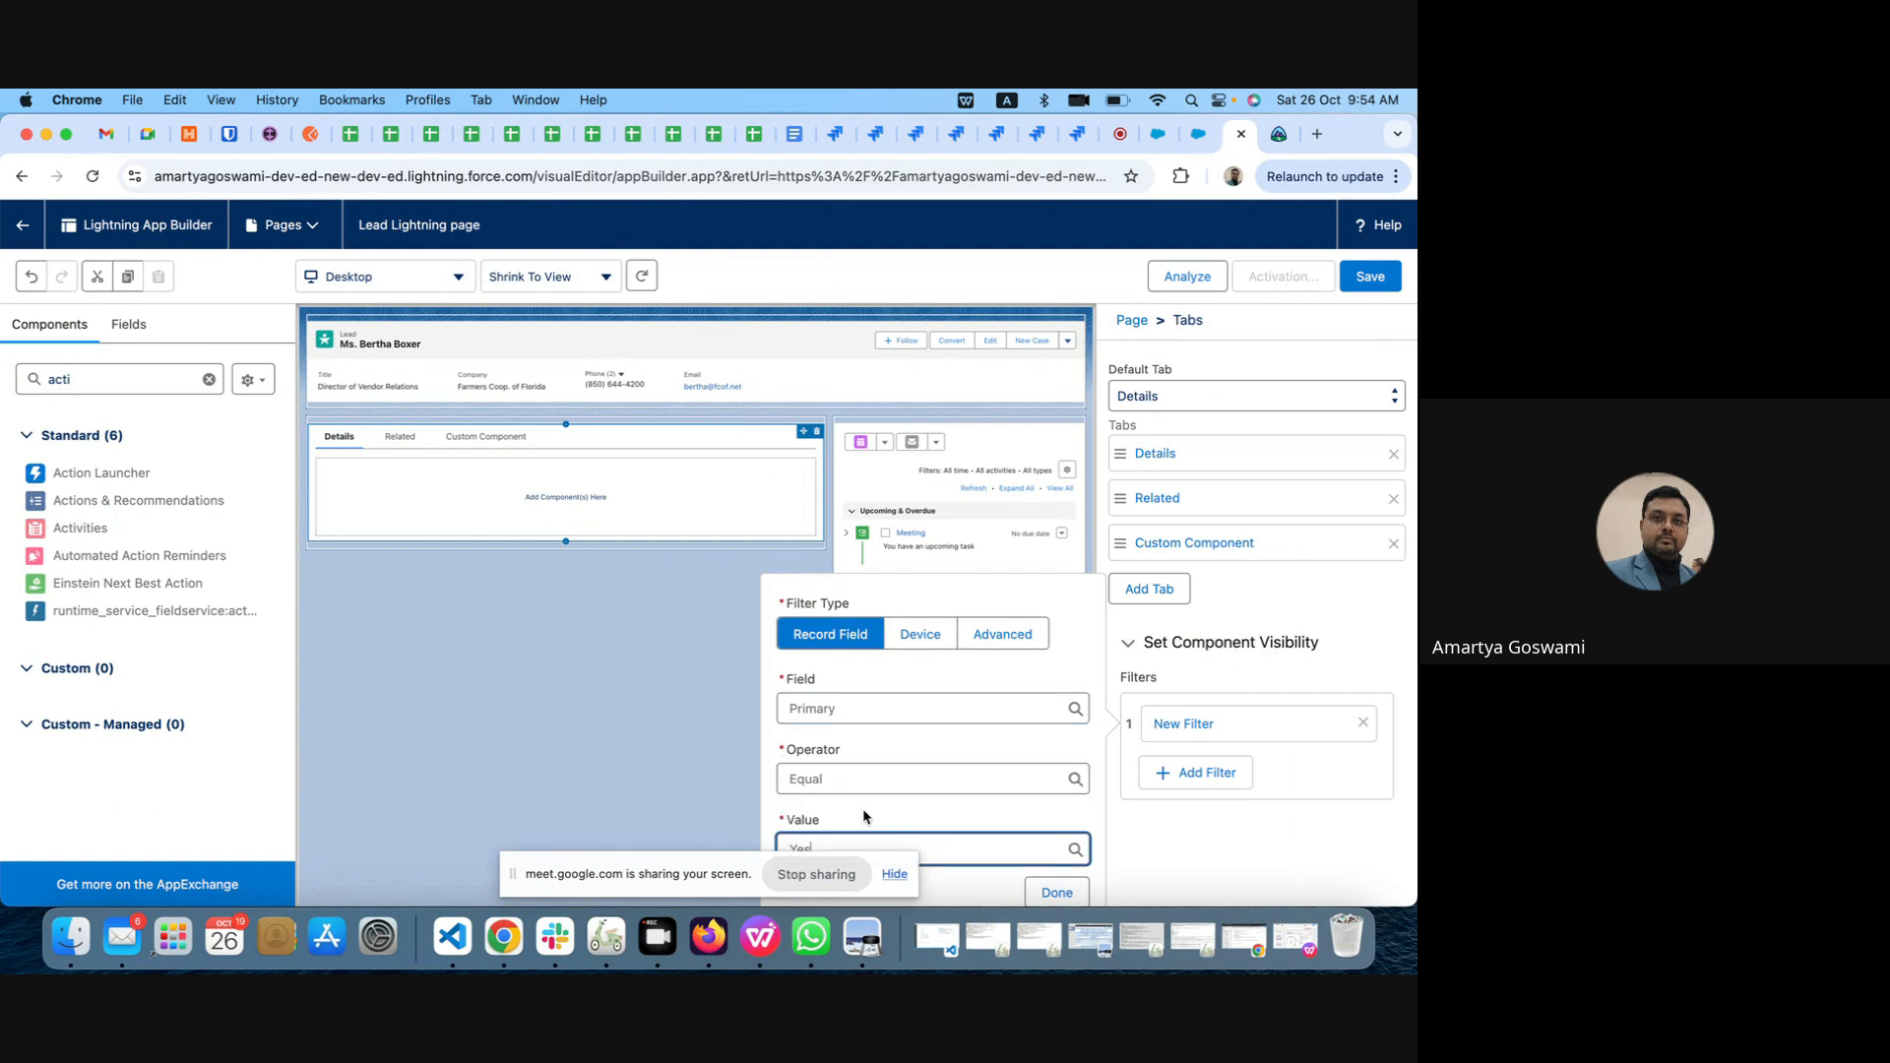
left_click(1057, 892)
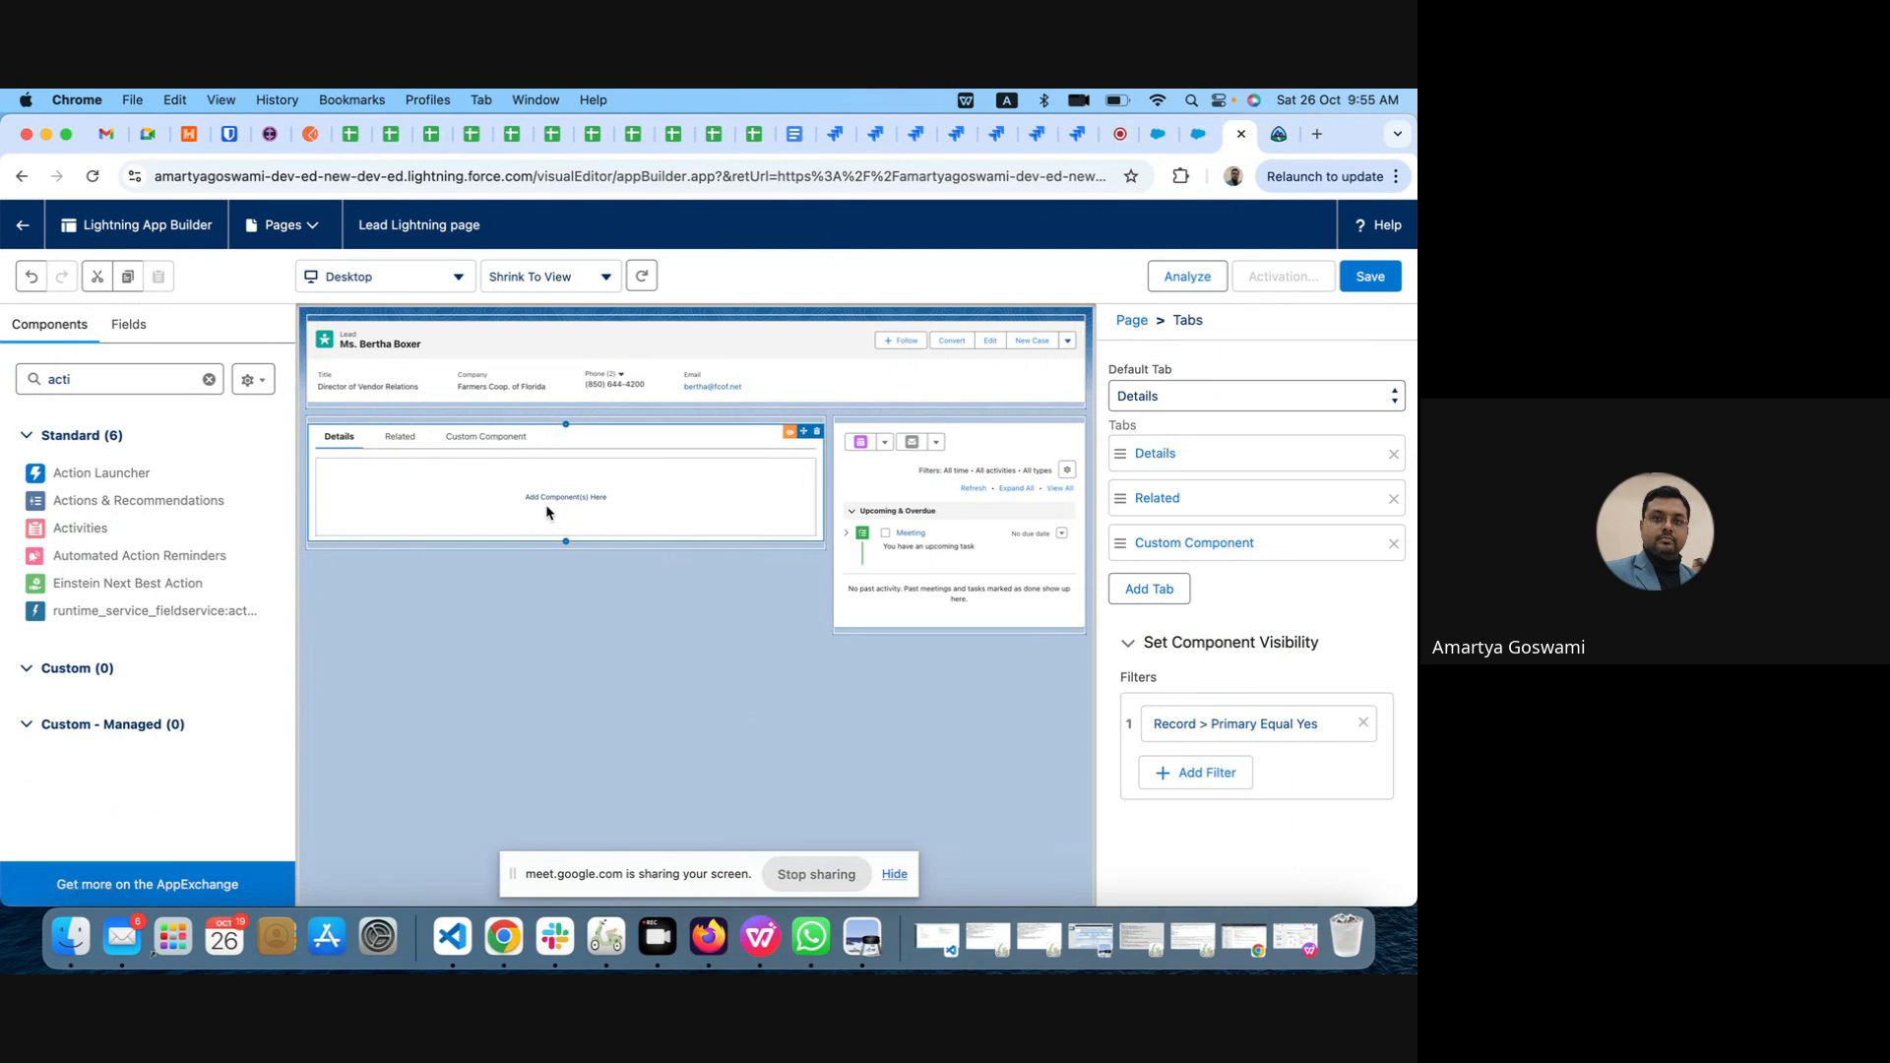
Step: Save the Lead Lightning page and activate it as the org default for desktop and phone
left_click(1372, 279)
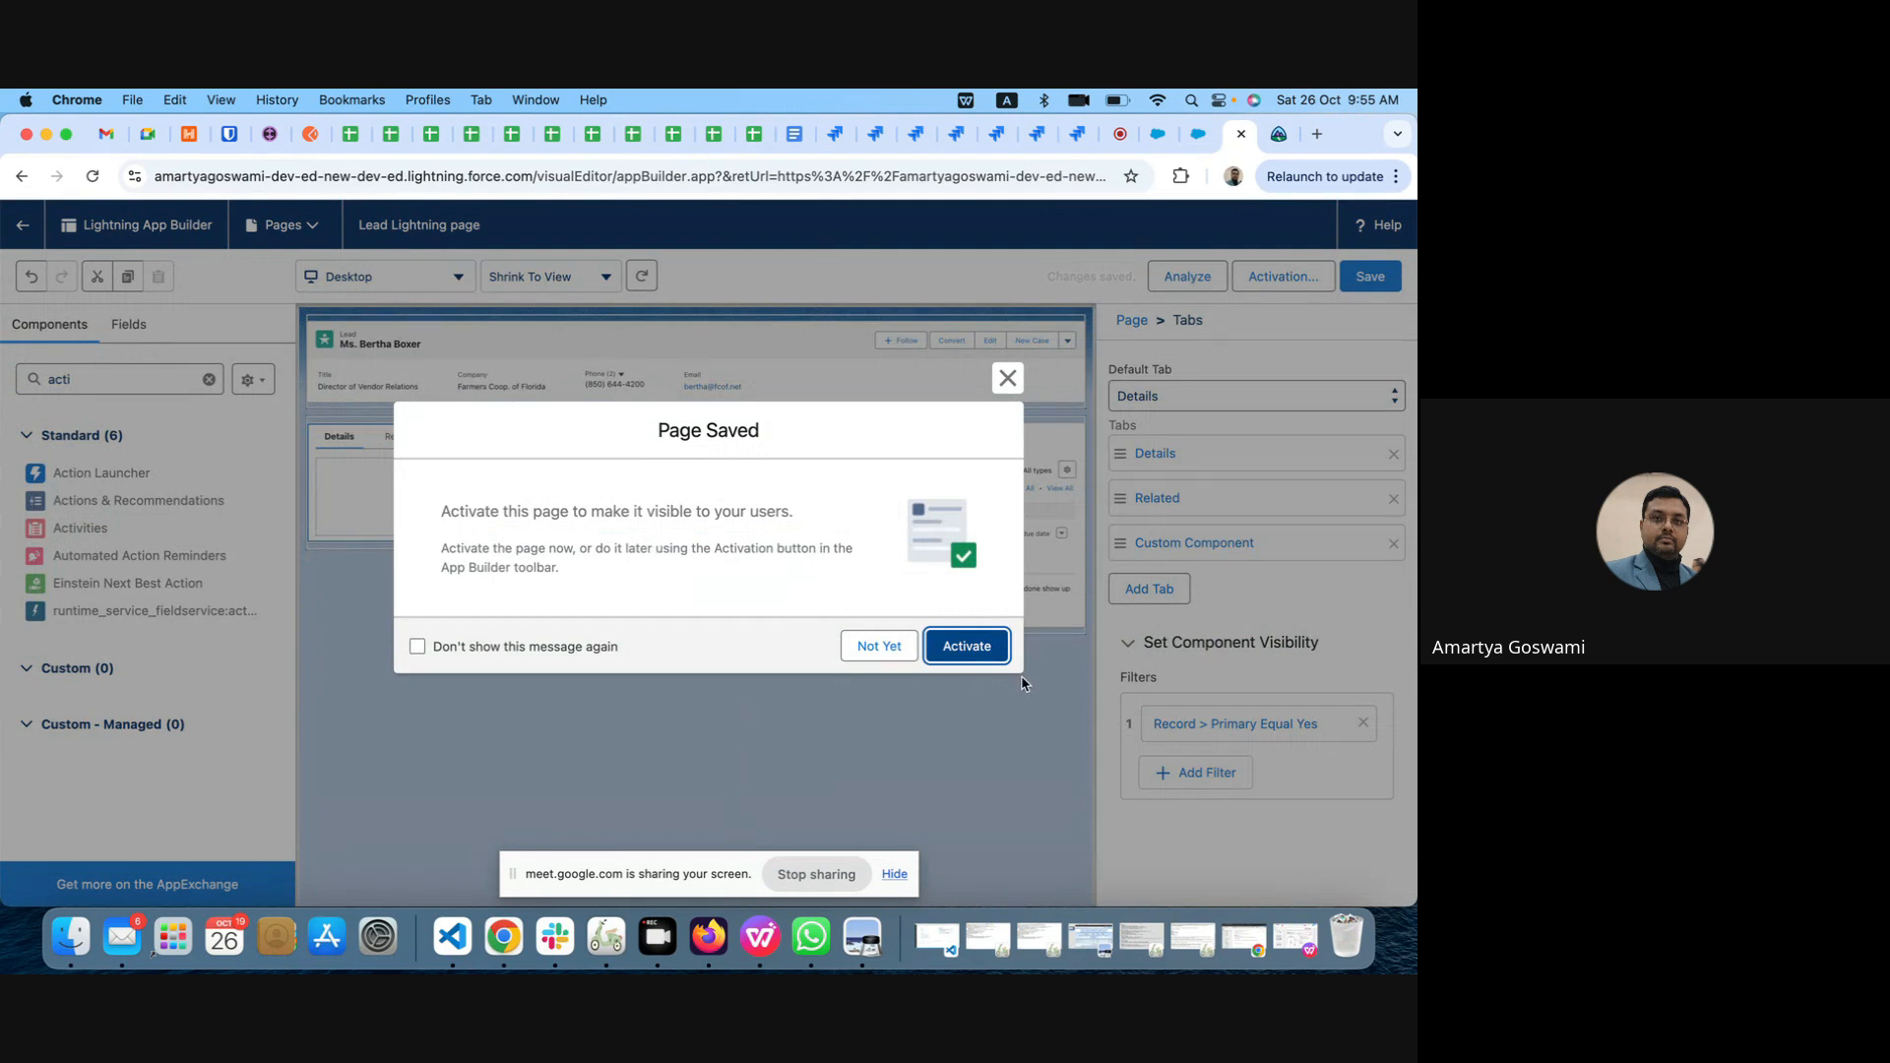
left_click(983, 652)
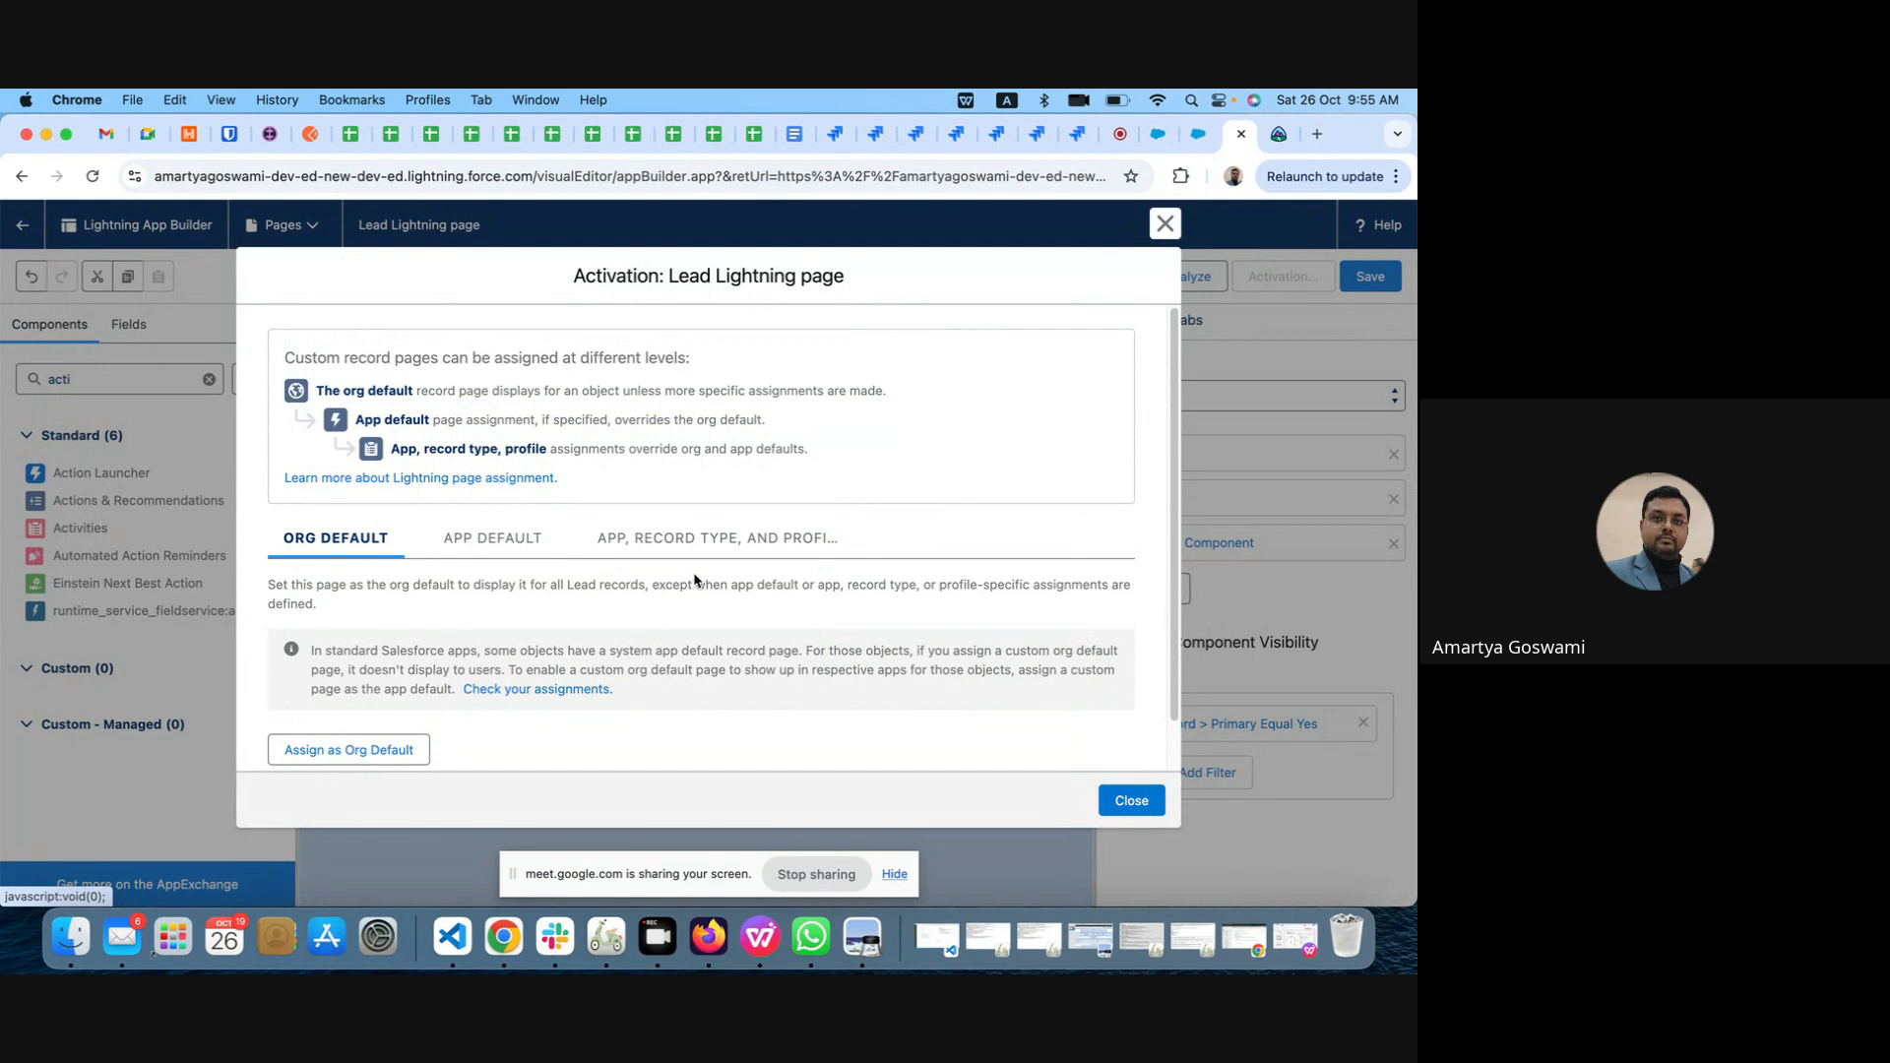
left_click(351, 752)
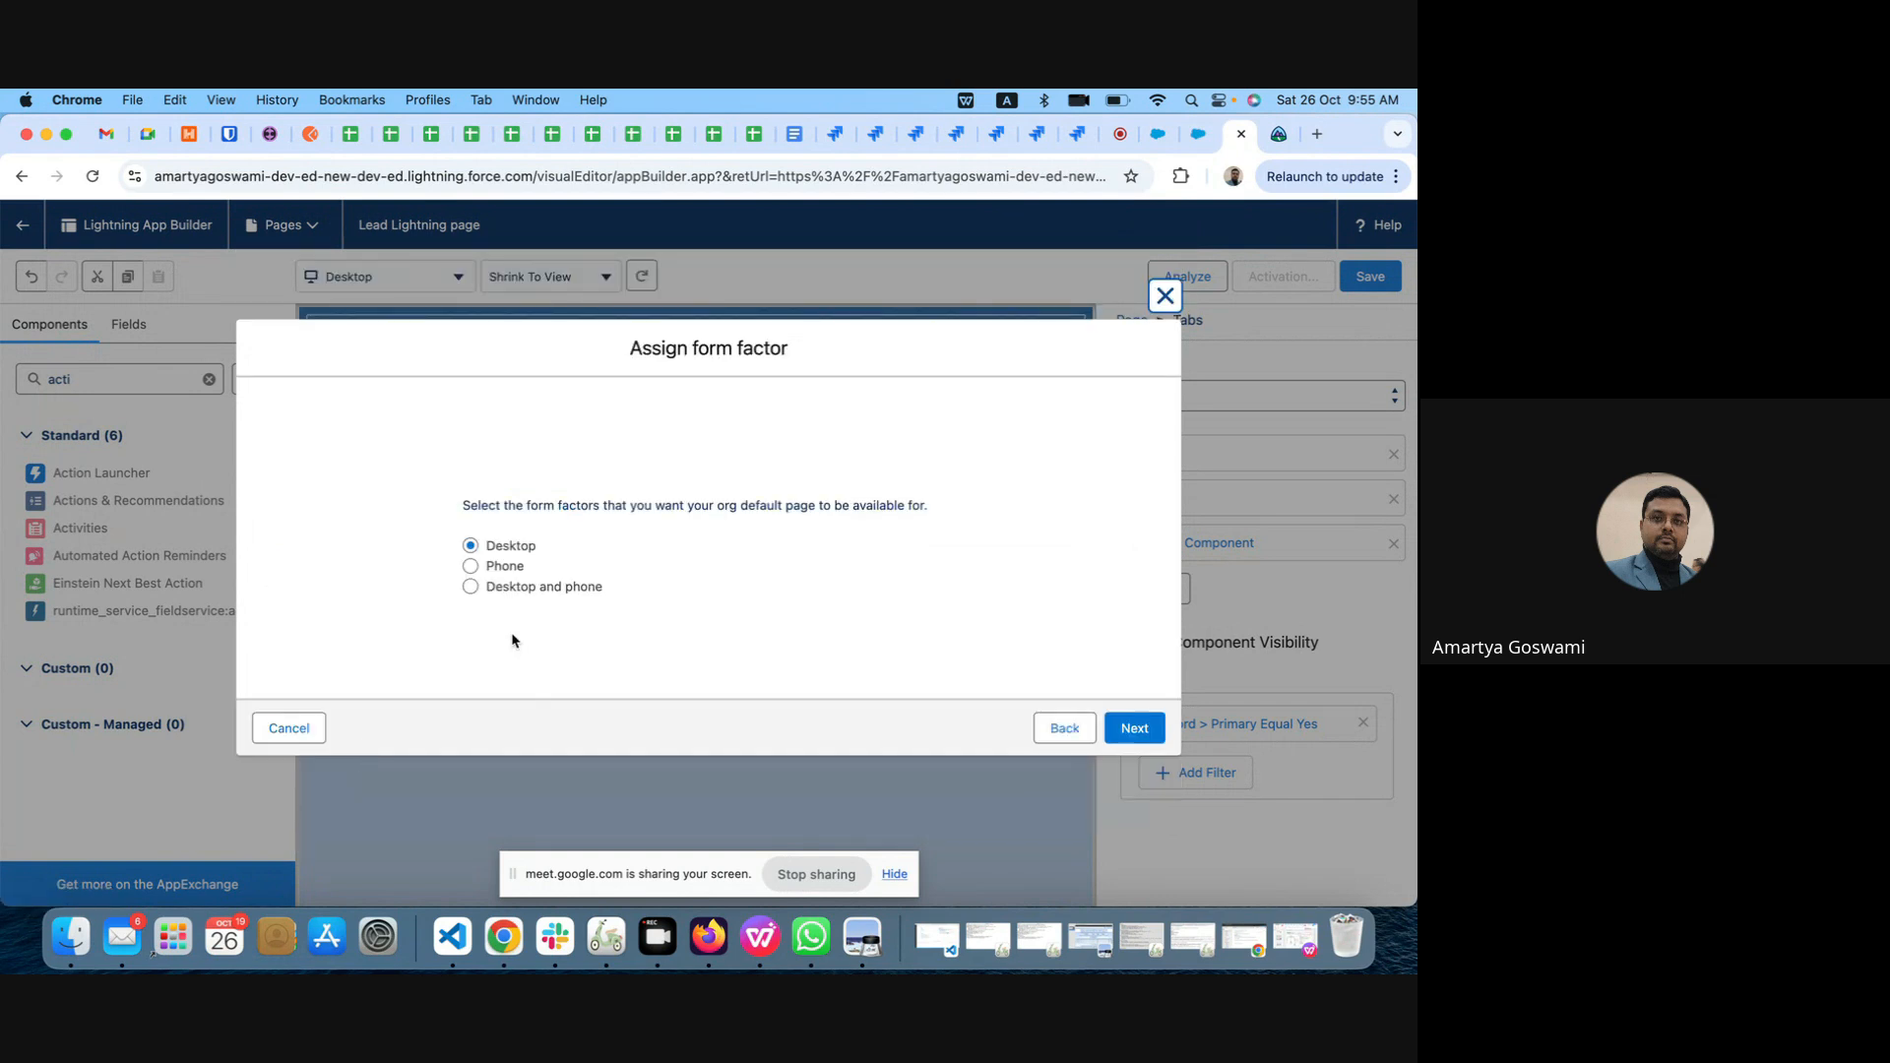
left_click(470, 587)
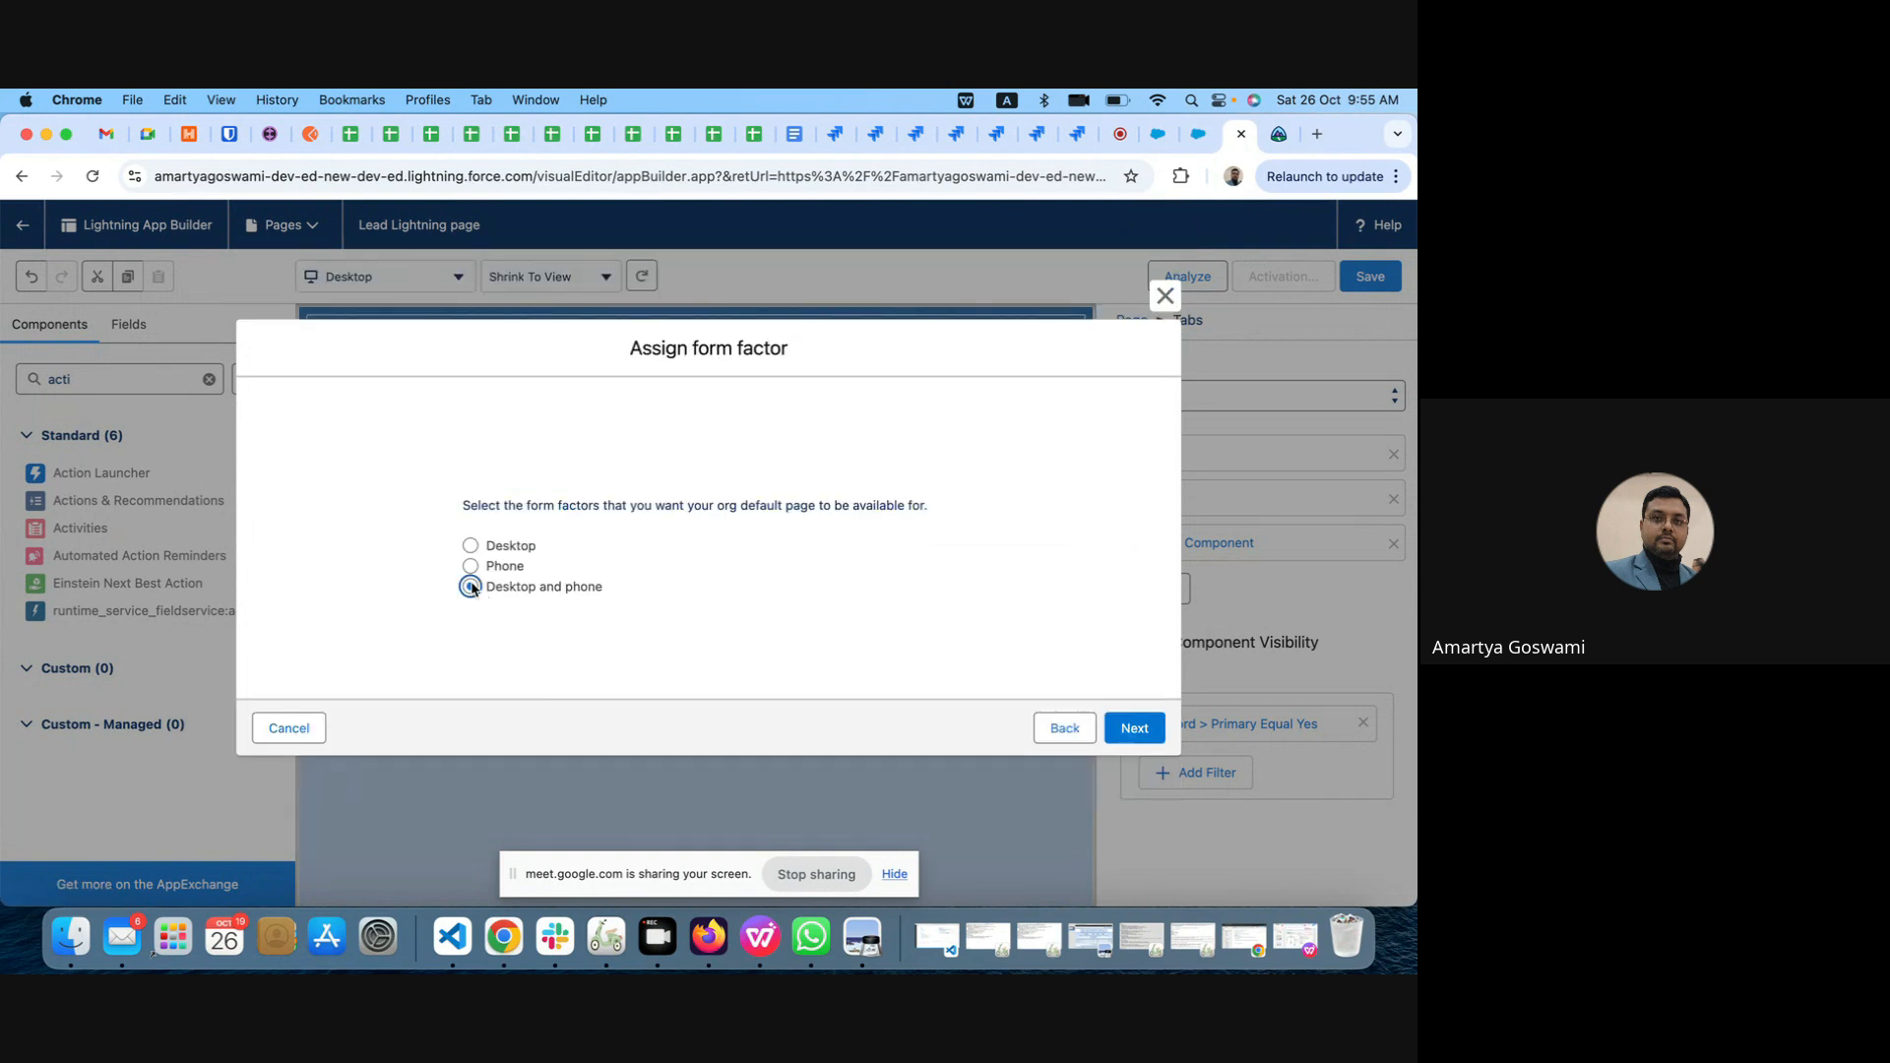
left_click(1135, 728)
left_click(1134, 686)
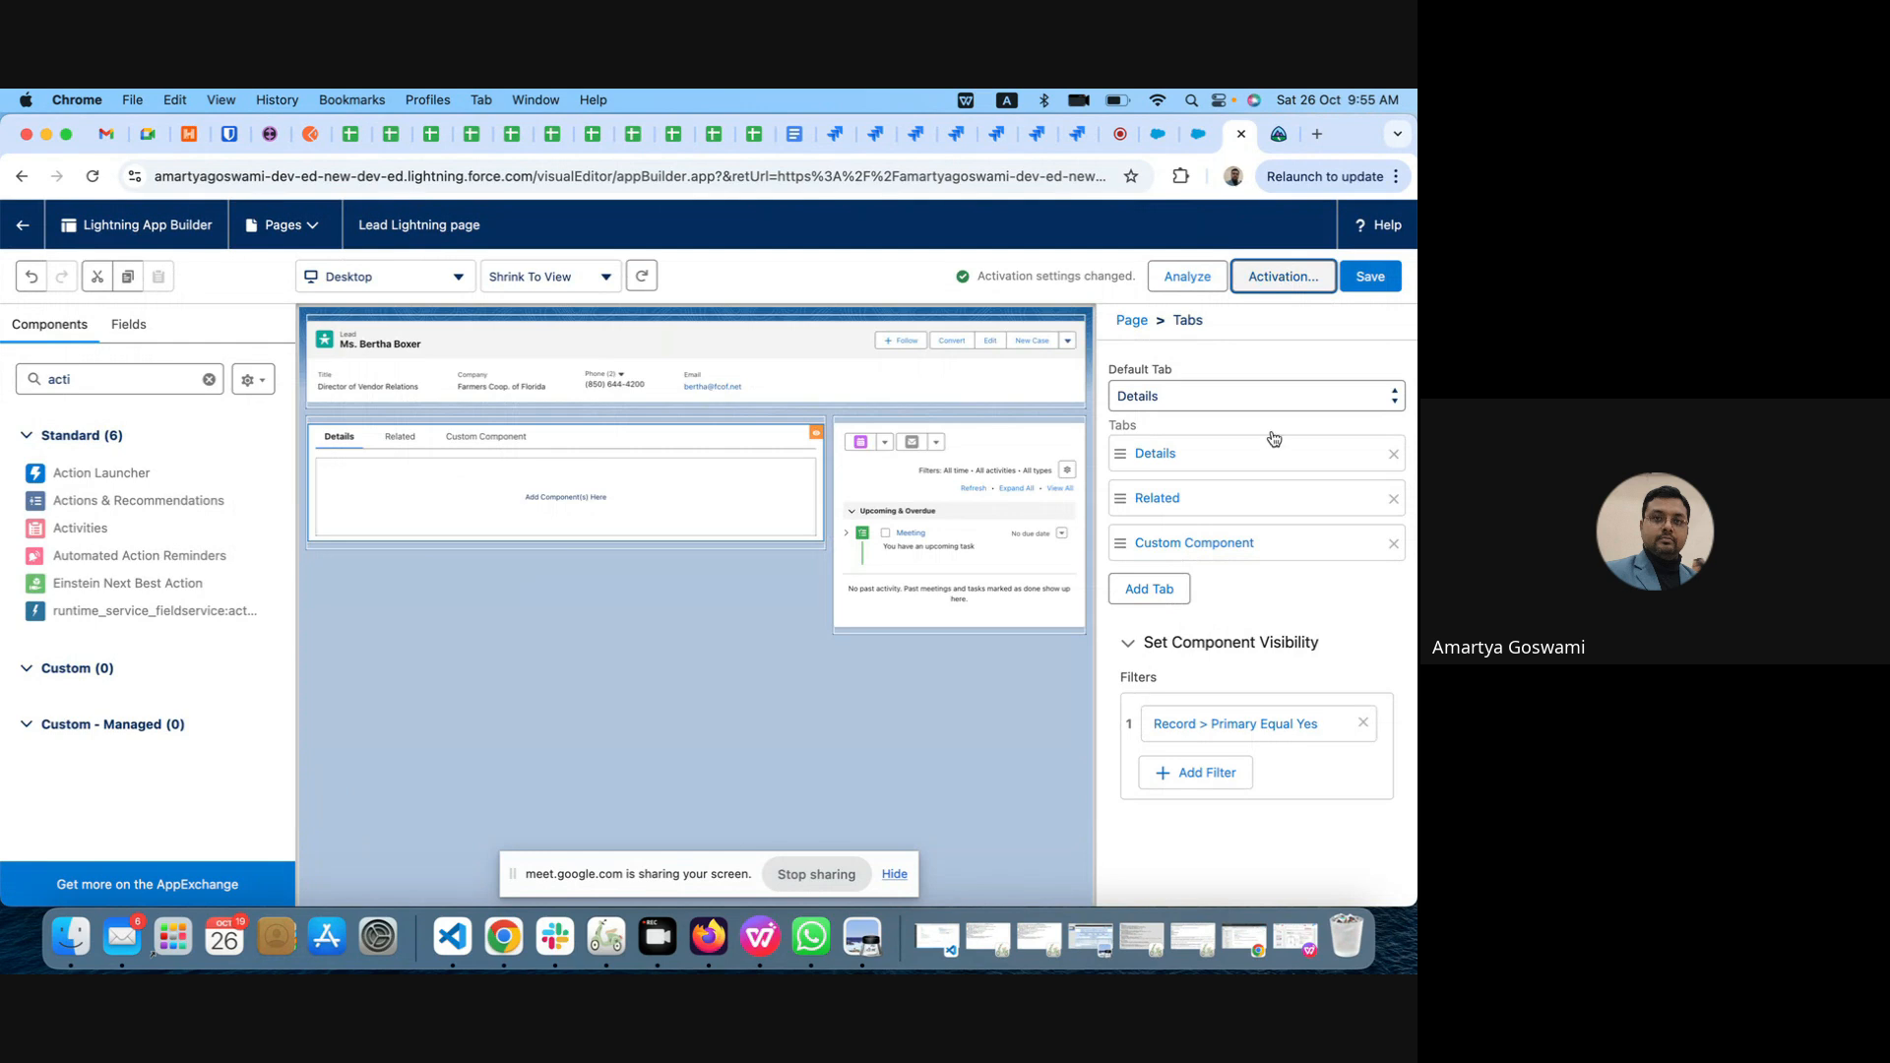
left_click(1375, 280)
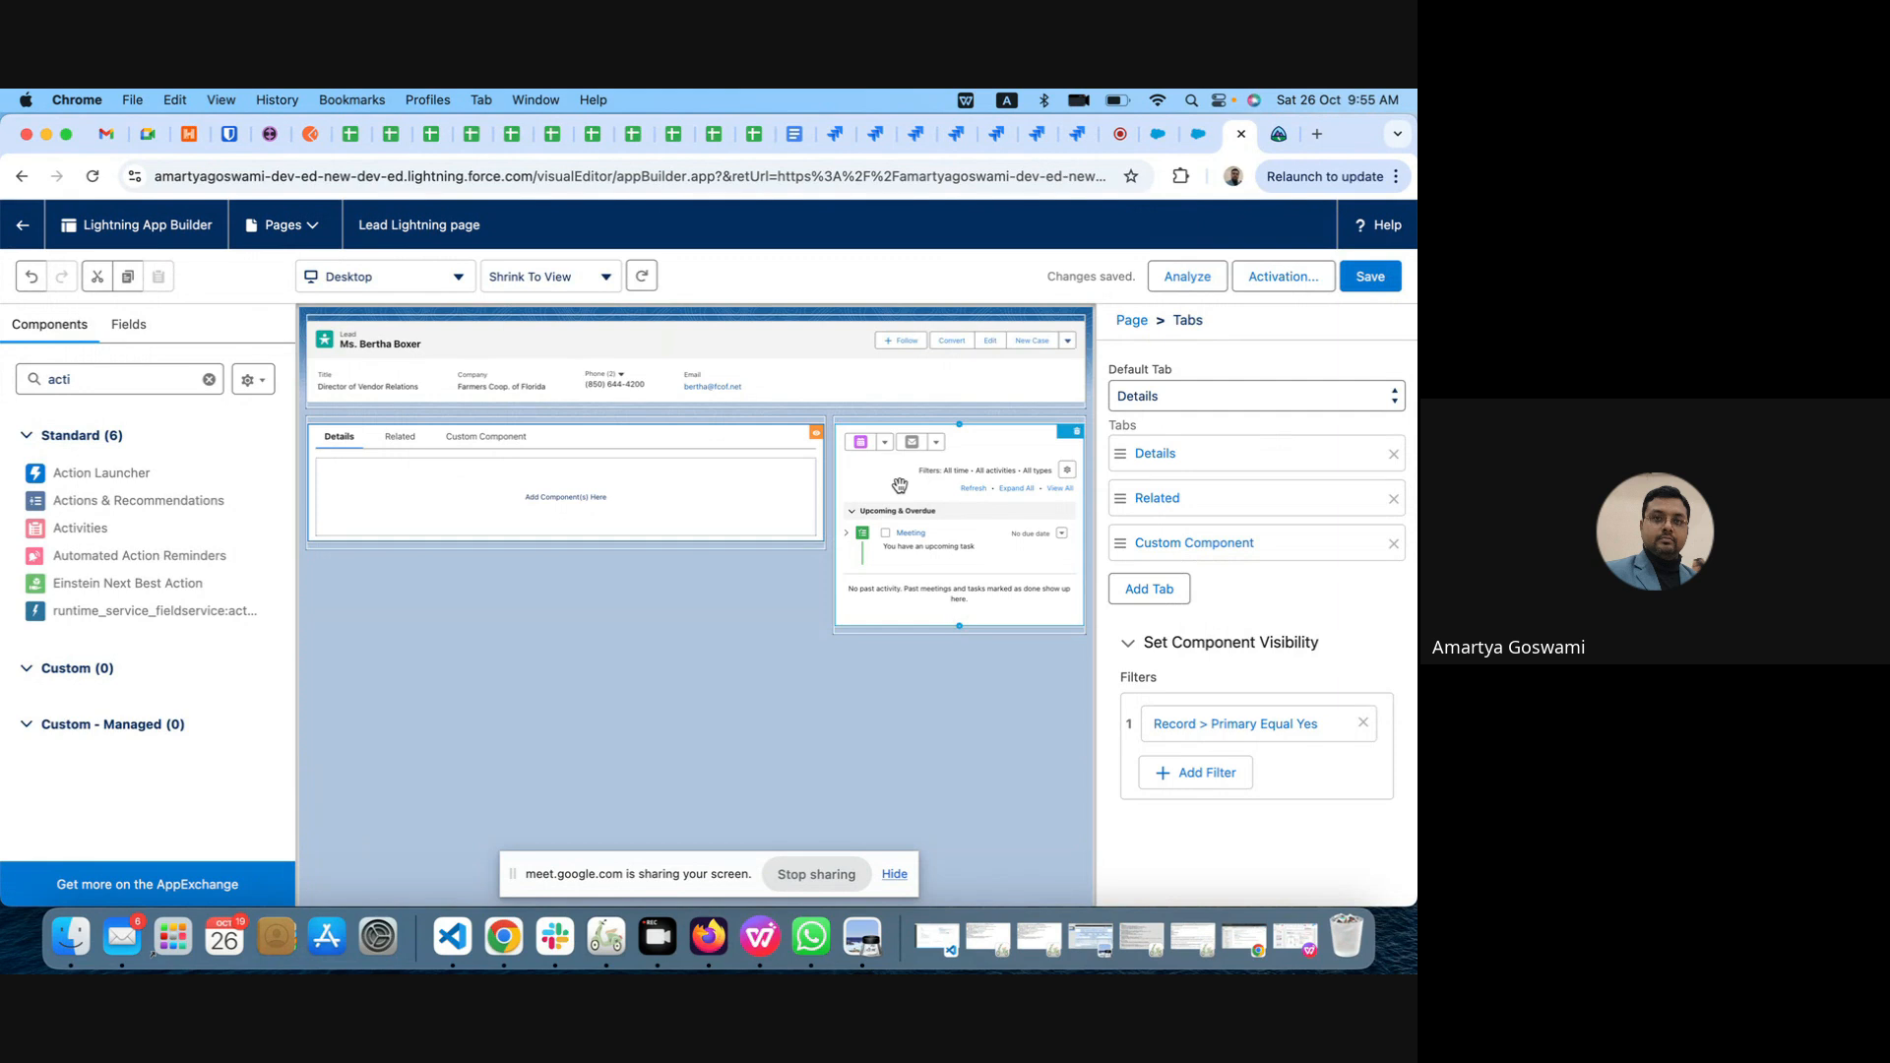
Step: Check the page's org default assignment in its activation settings and save the page again
left_click(1288, 274)
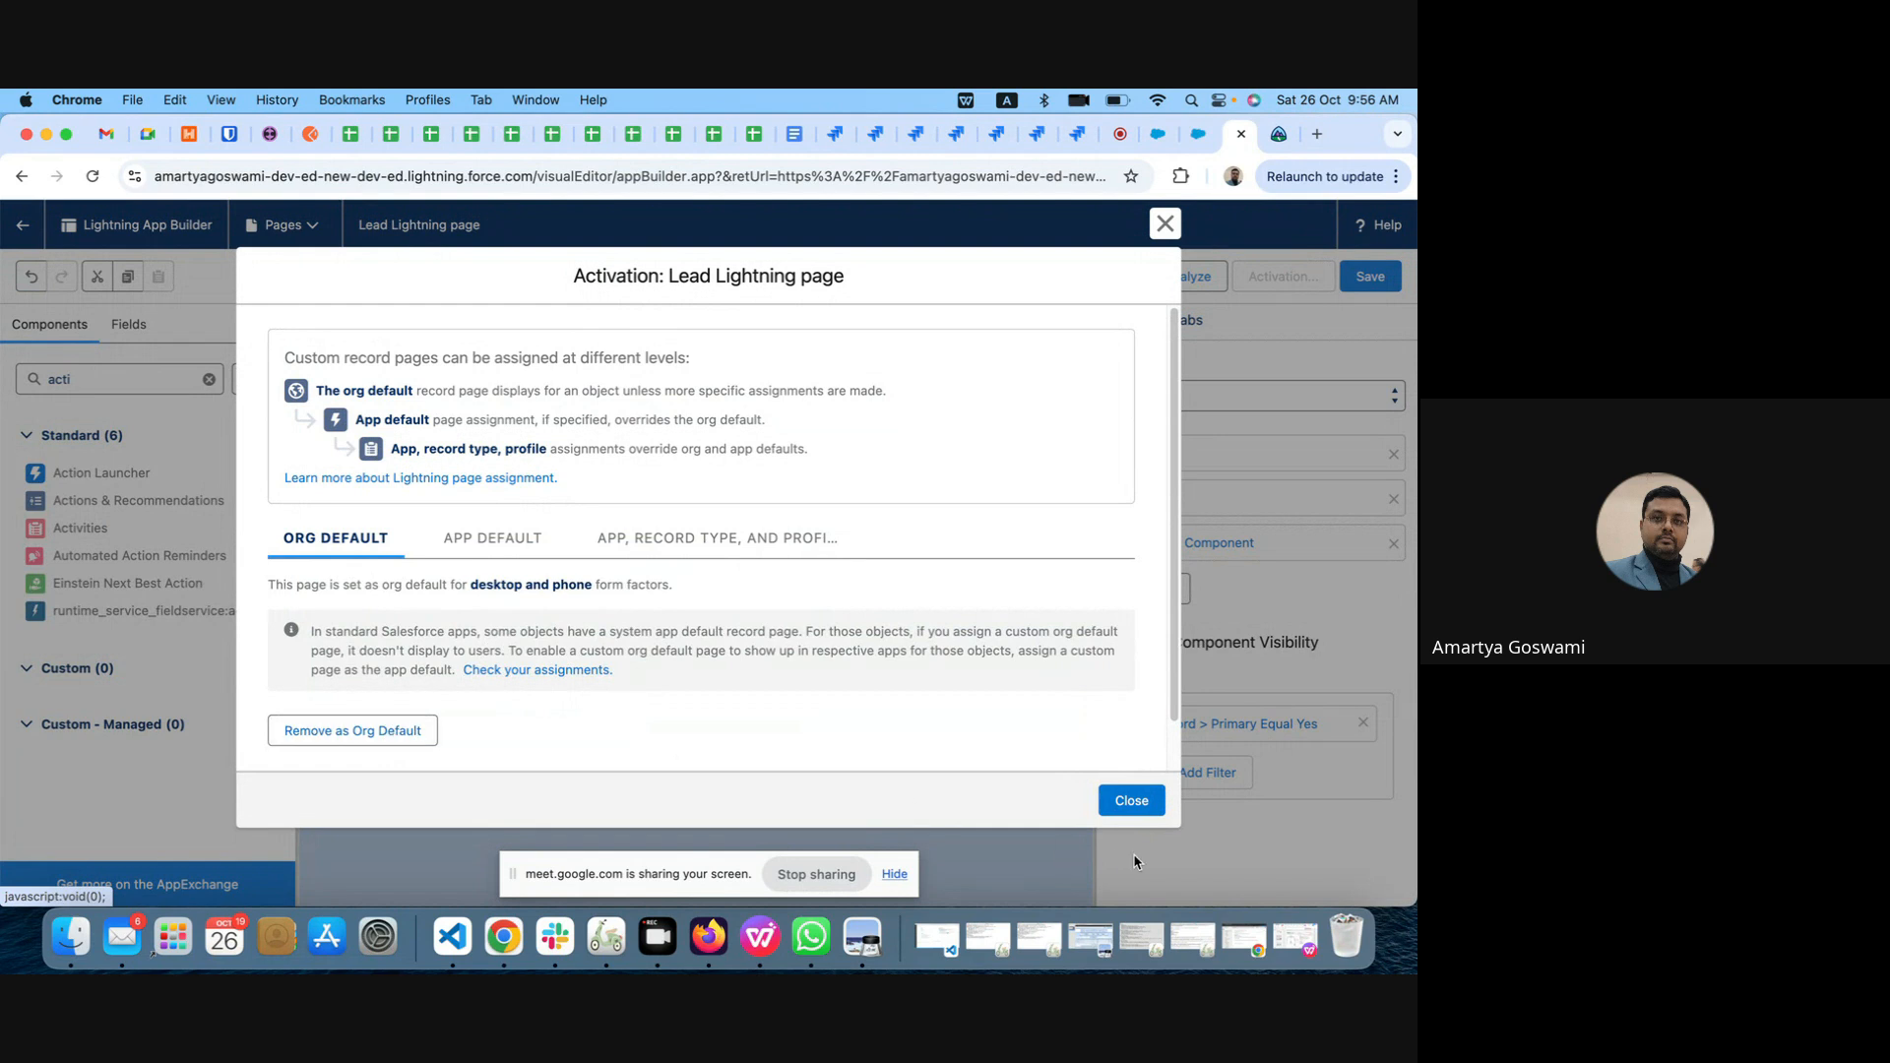
left_click(1132, 800)
left_click(1368, 280)
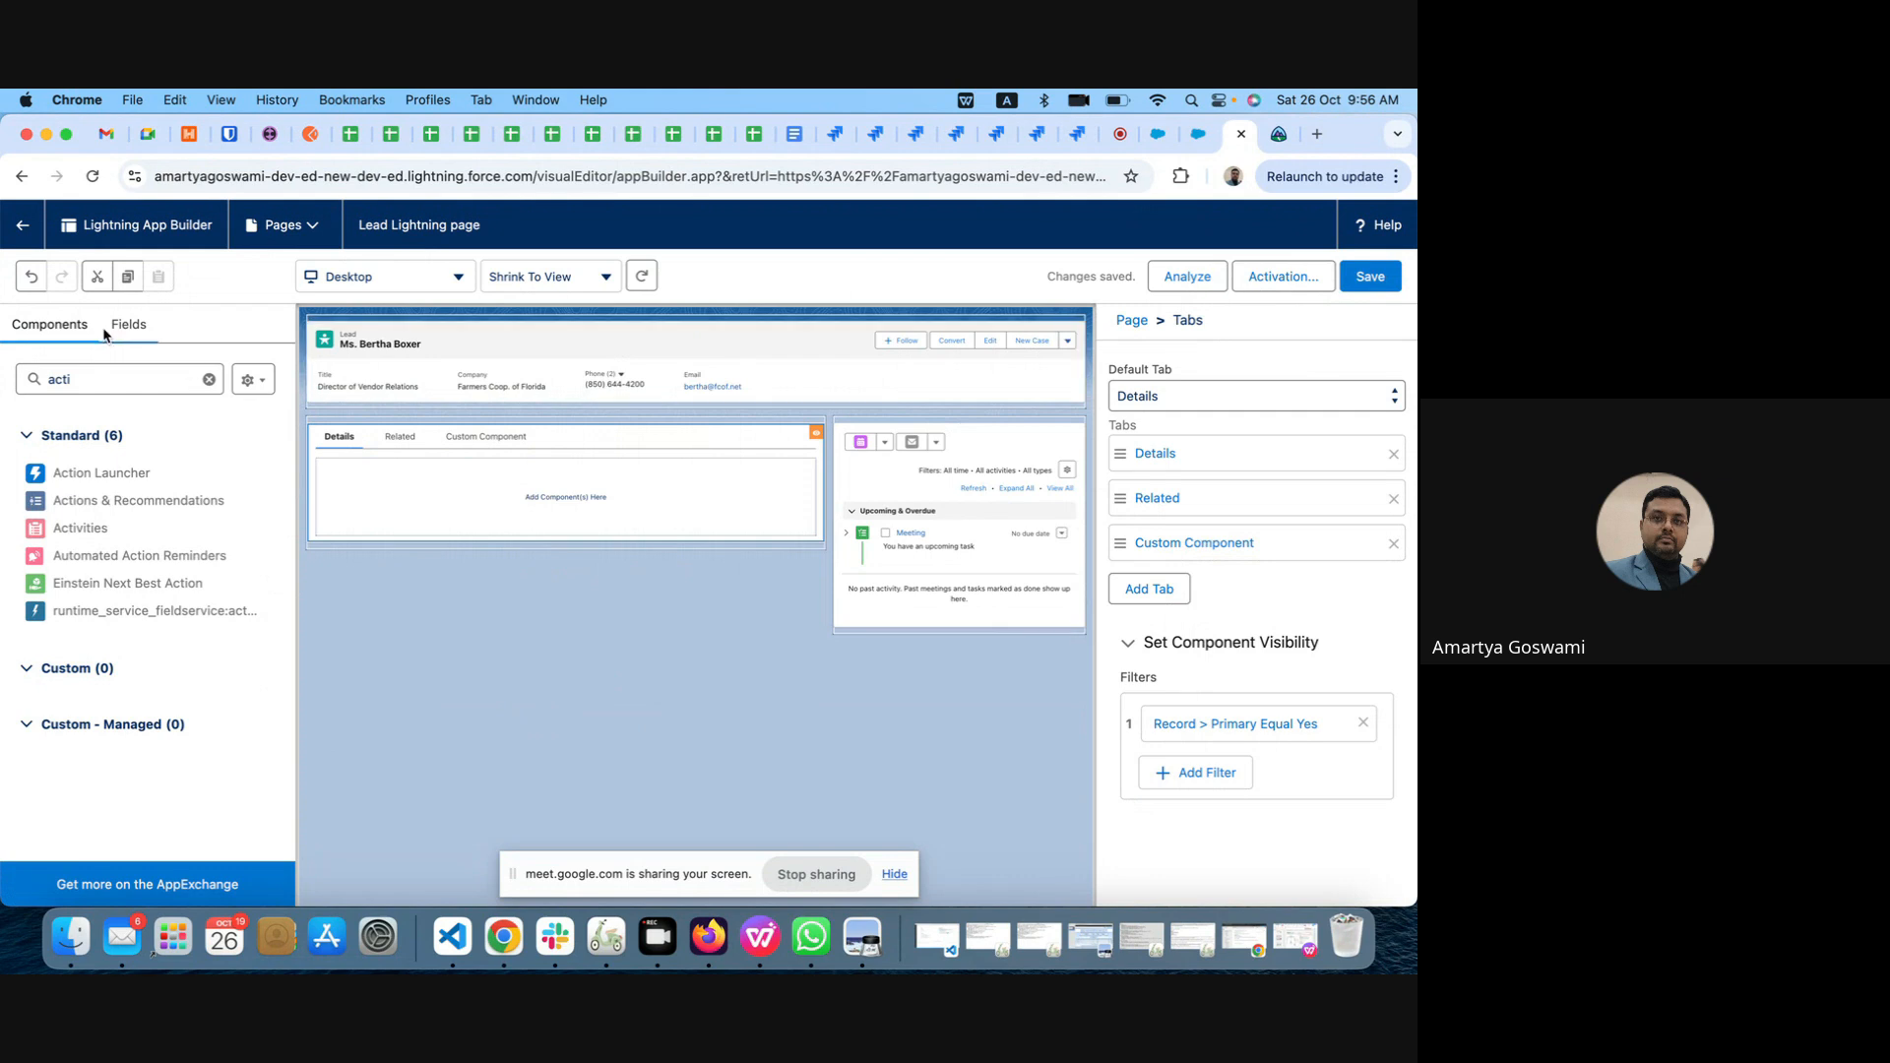
Step: Undo the visibility filter on the Tabs component and reload the open lead record to check its page
left_click(31, 277)
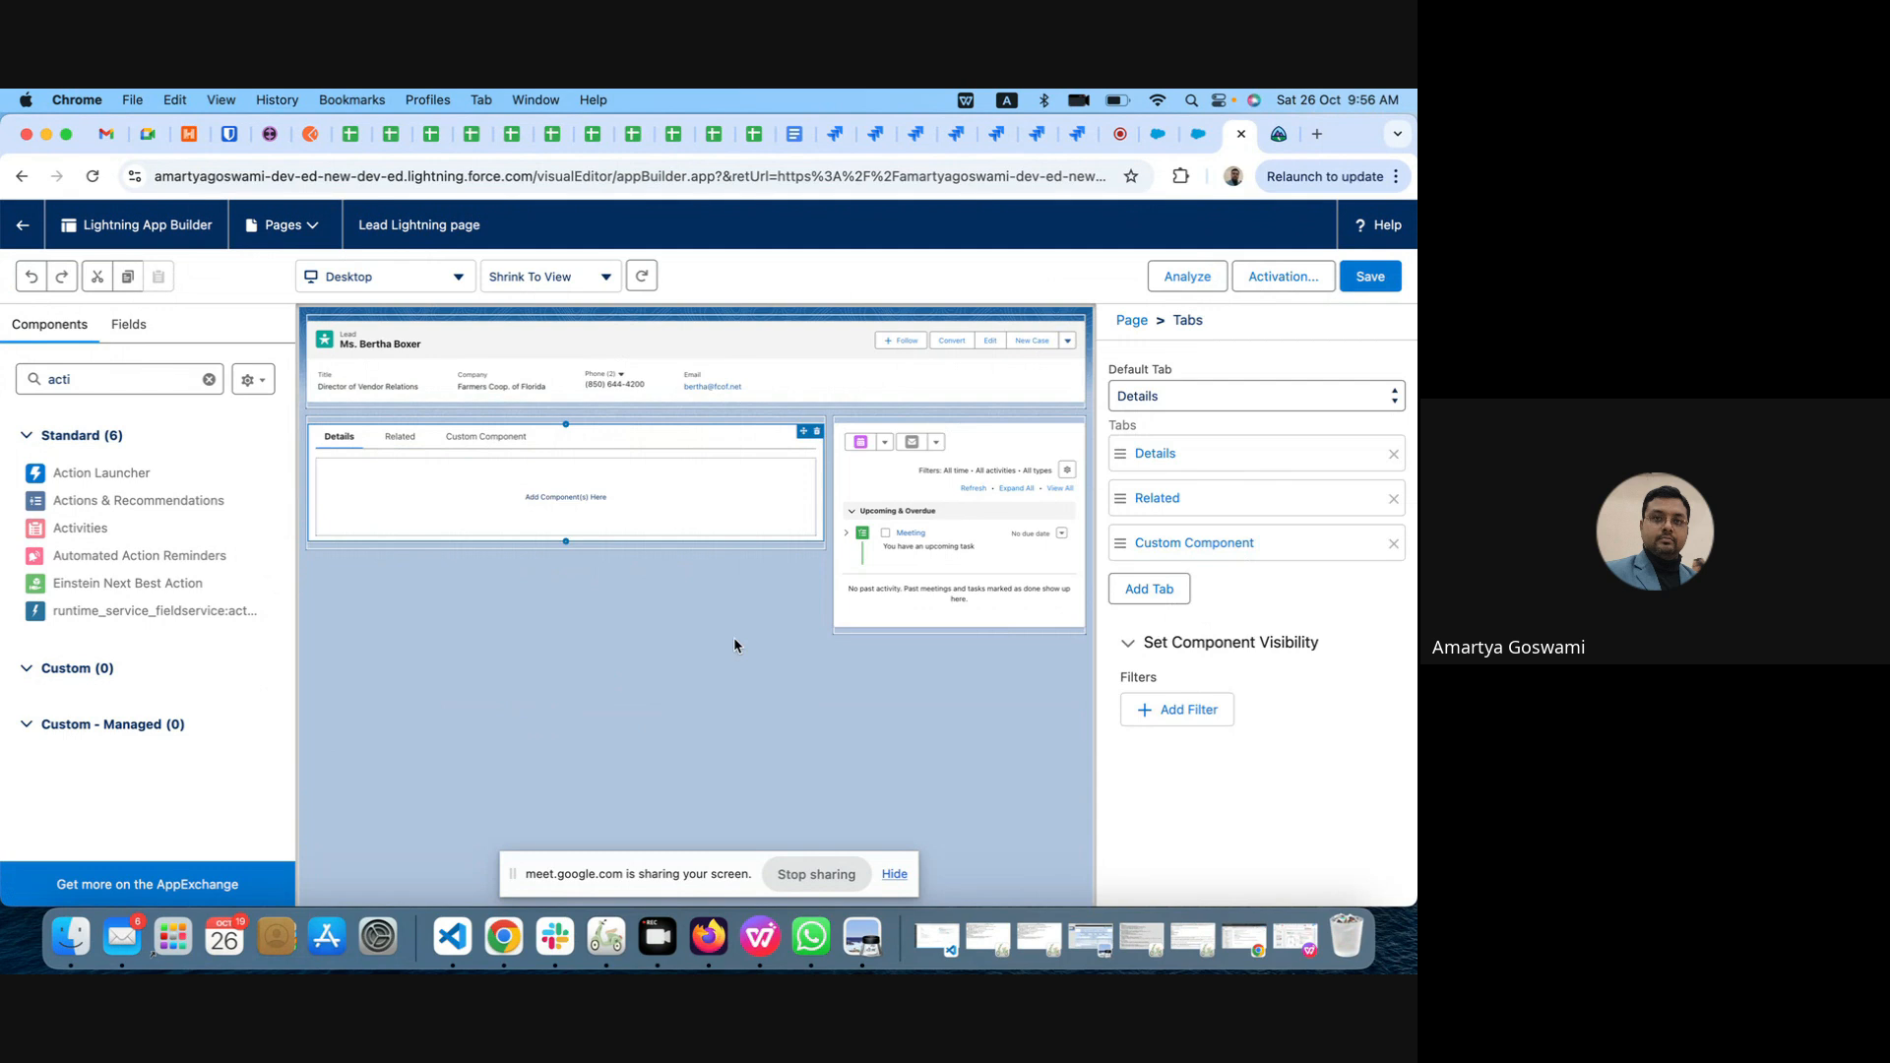
left_click(1158, 135)
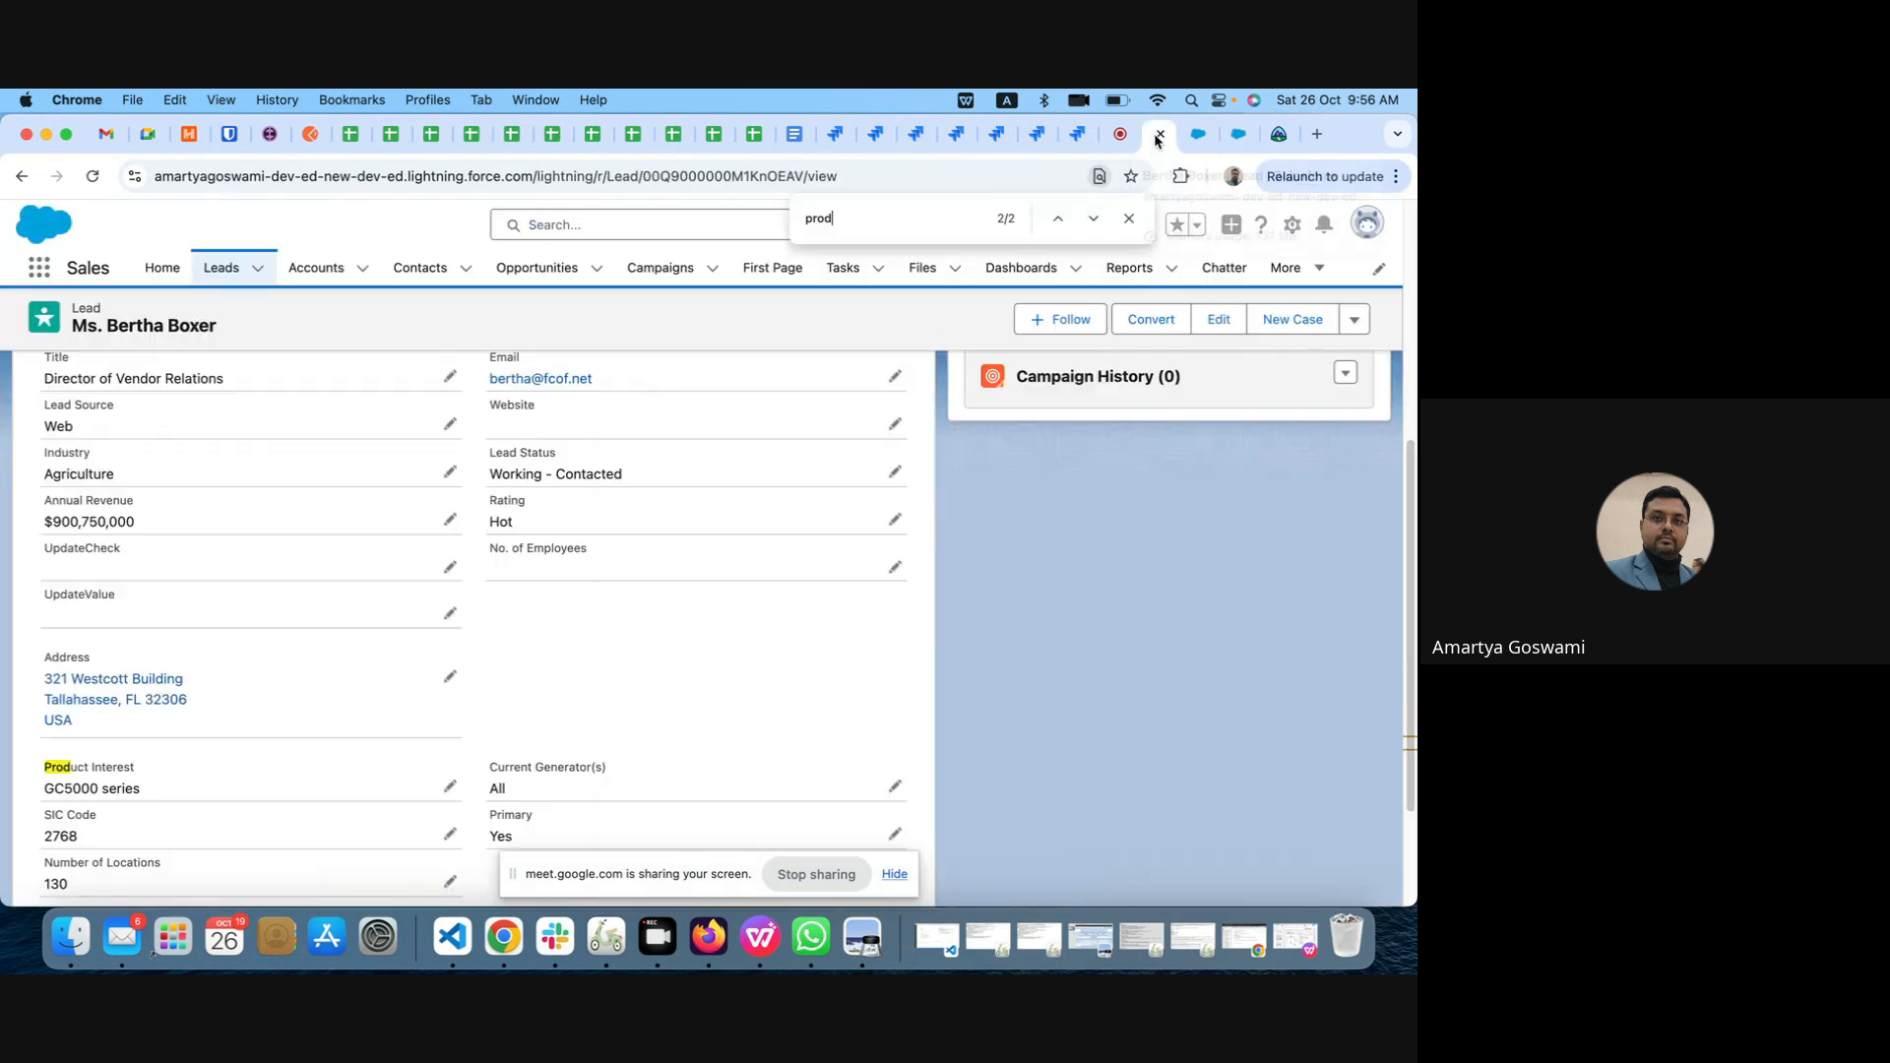
left_click(94, 177)
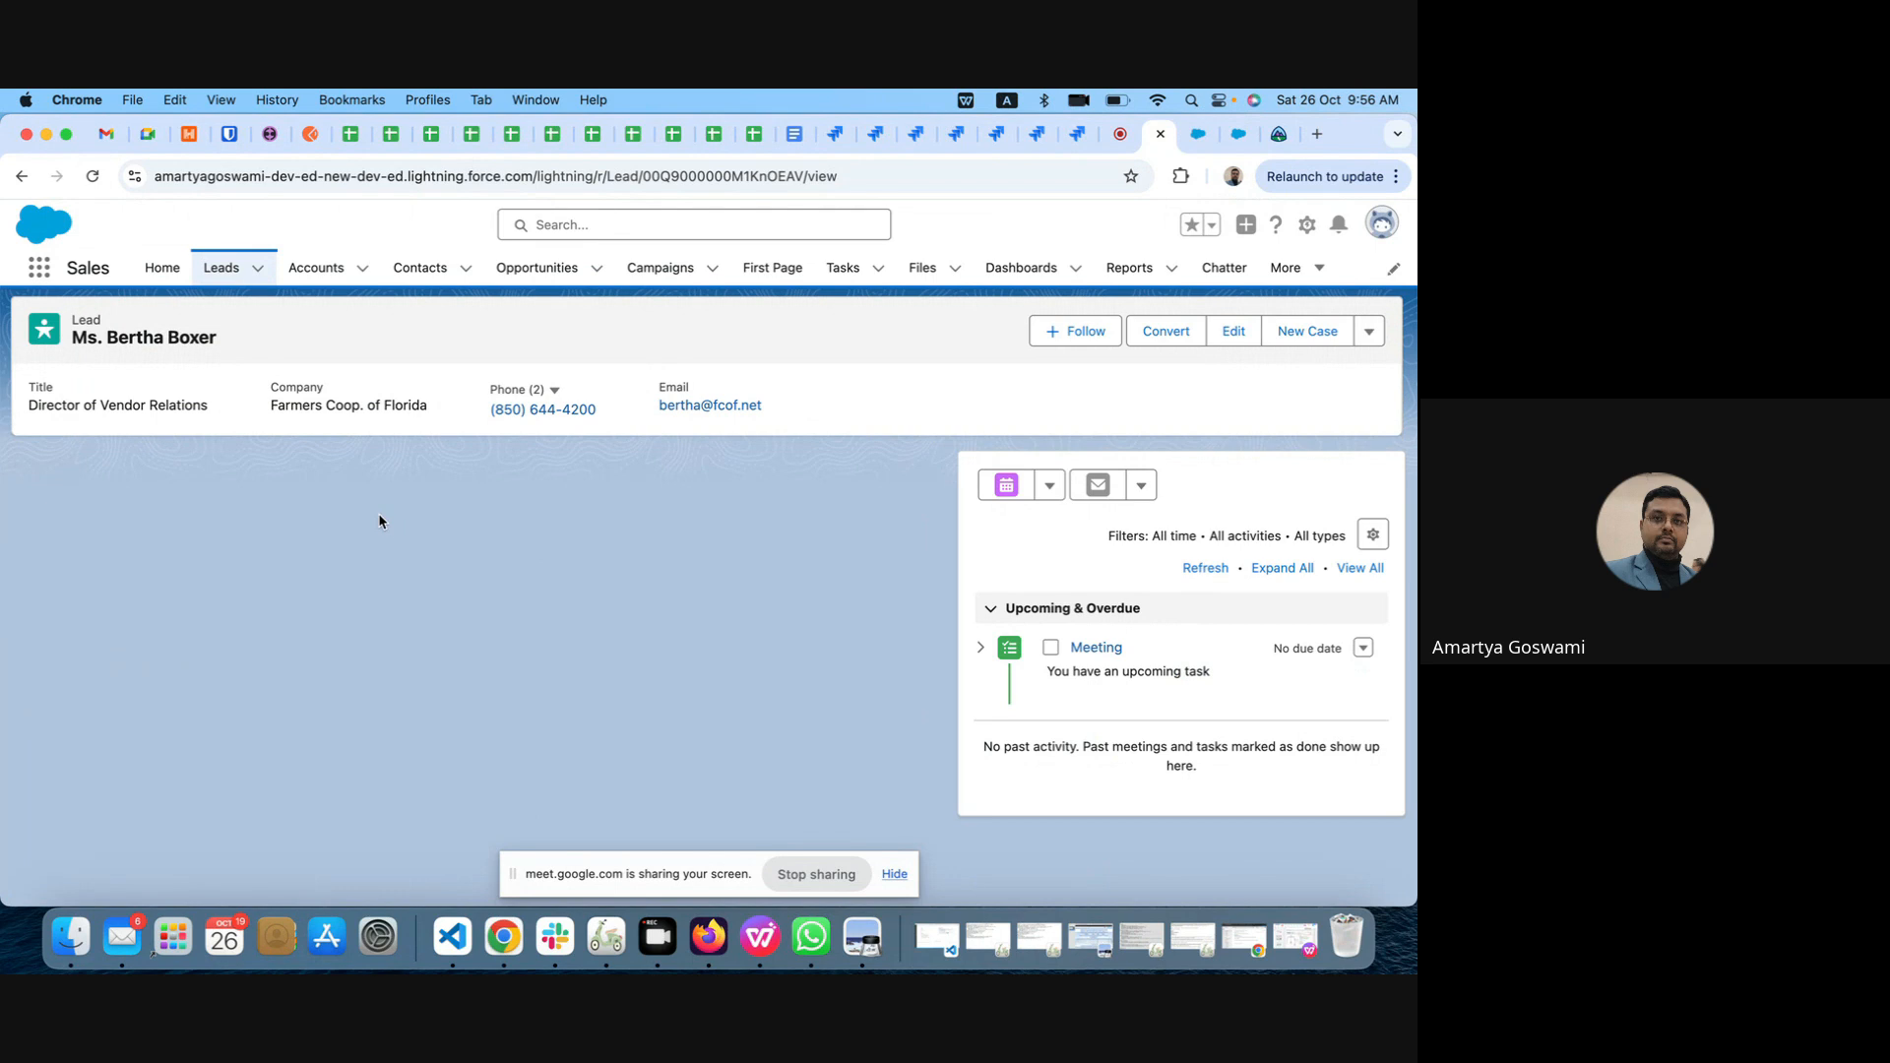
left_click(1193, 140)
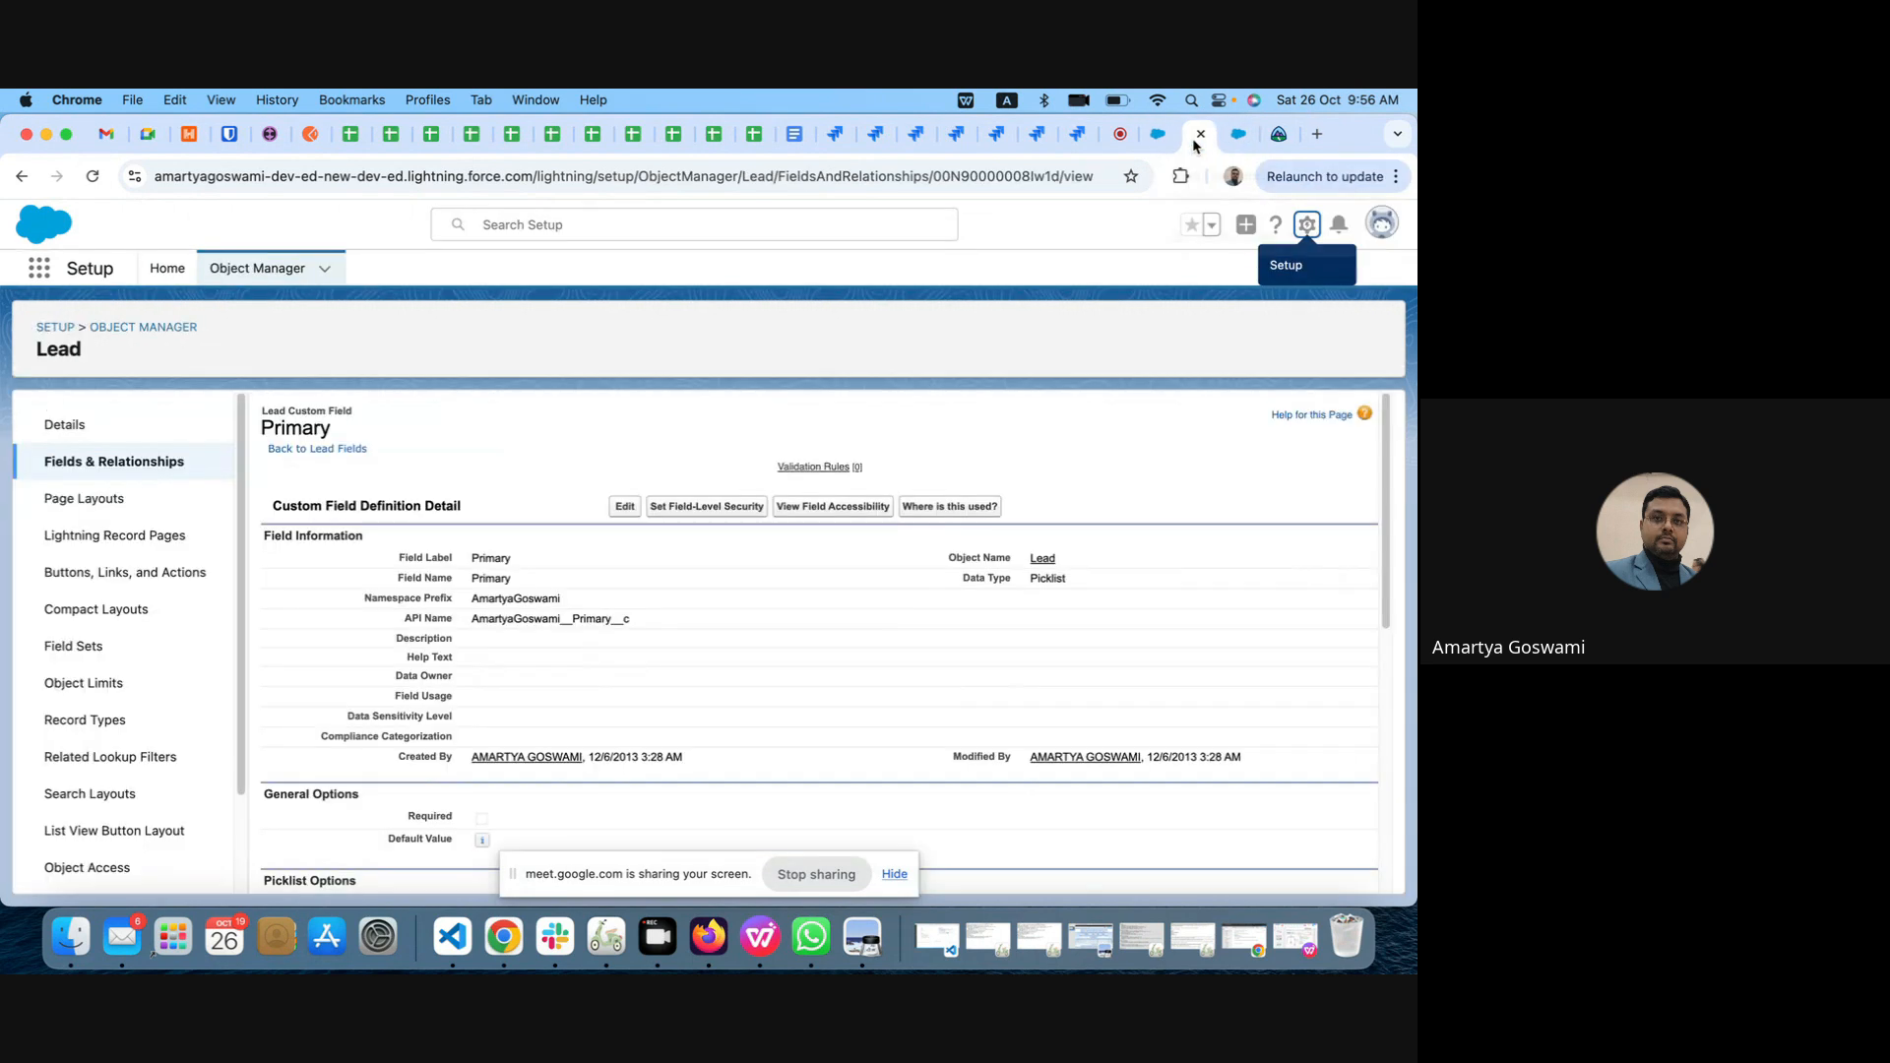
left_click(1239, 138)
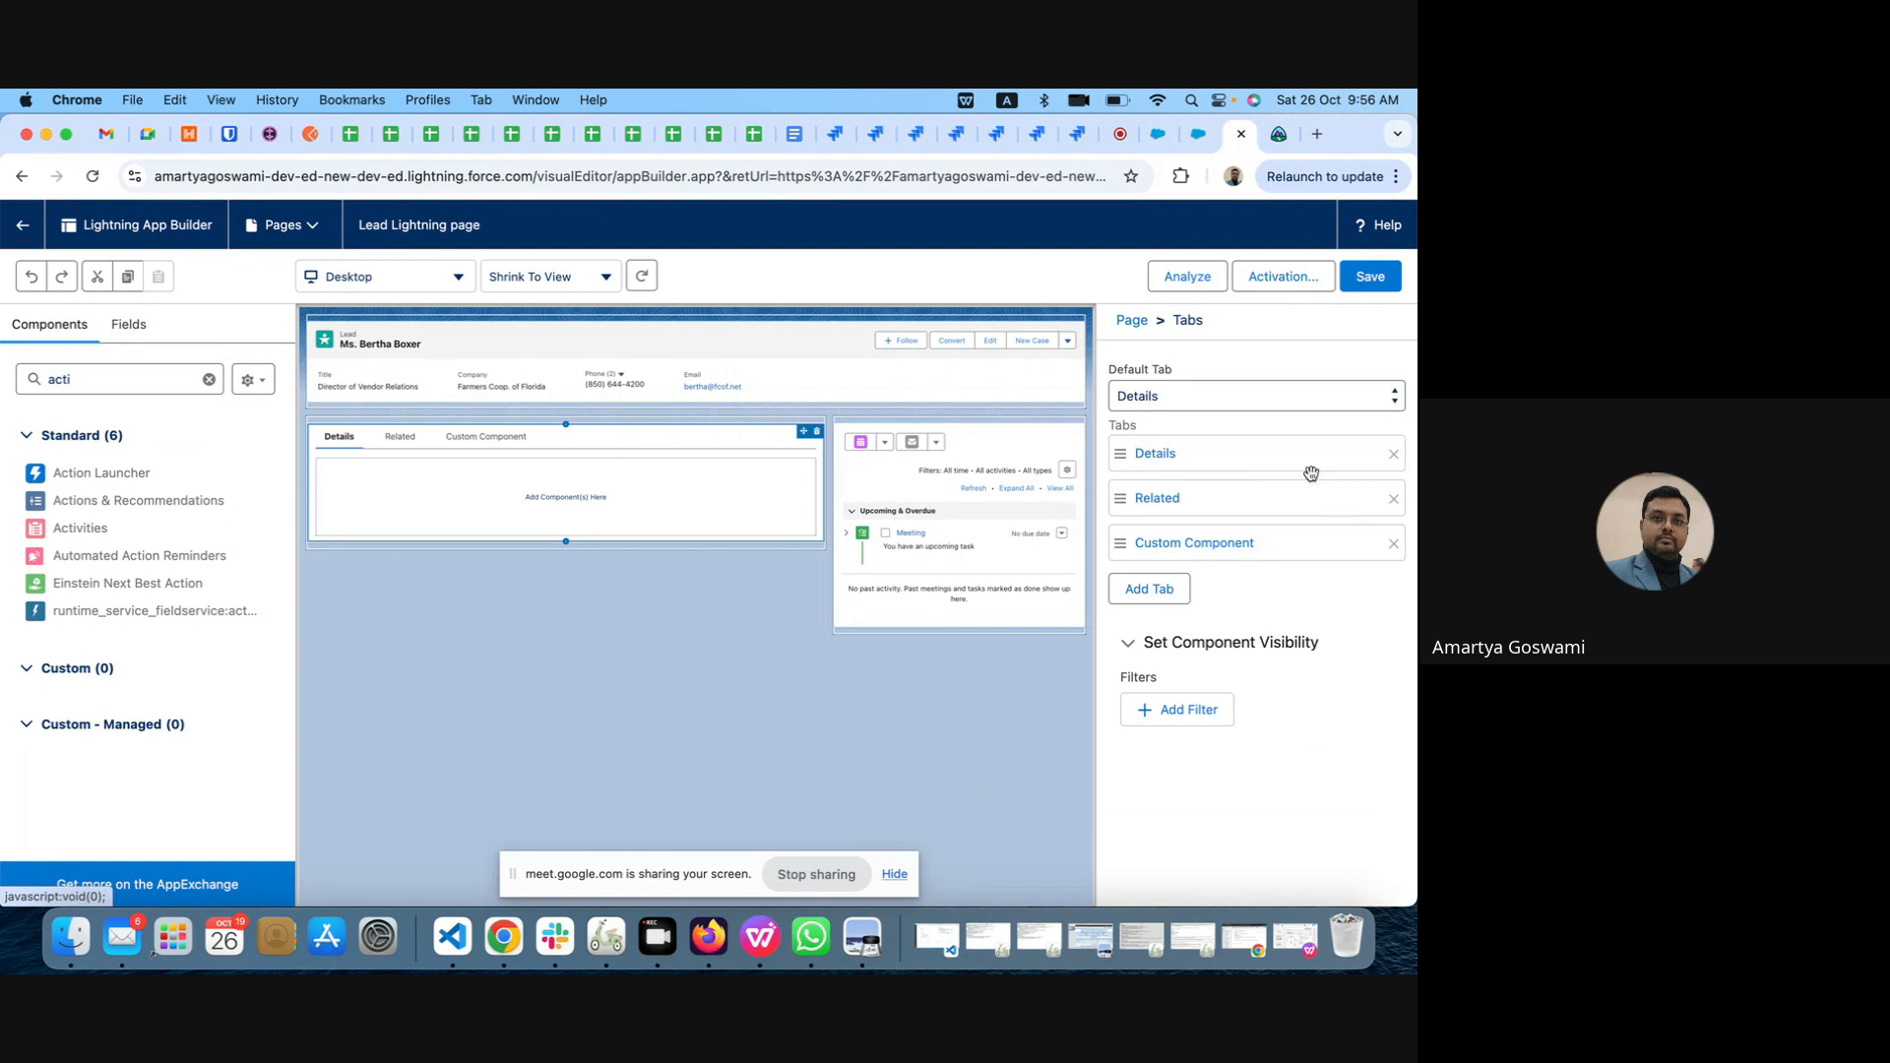
left_click(1211, 723)
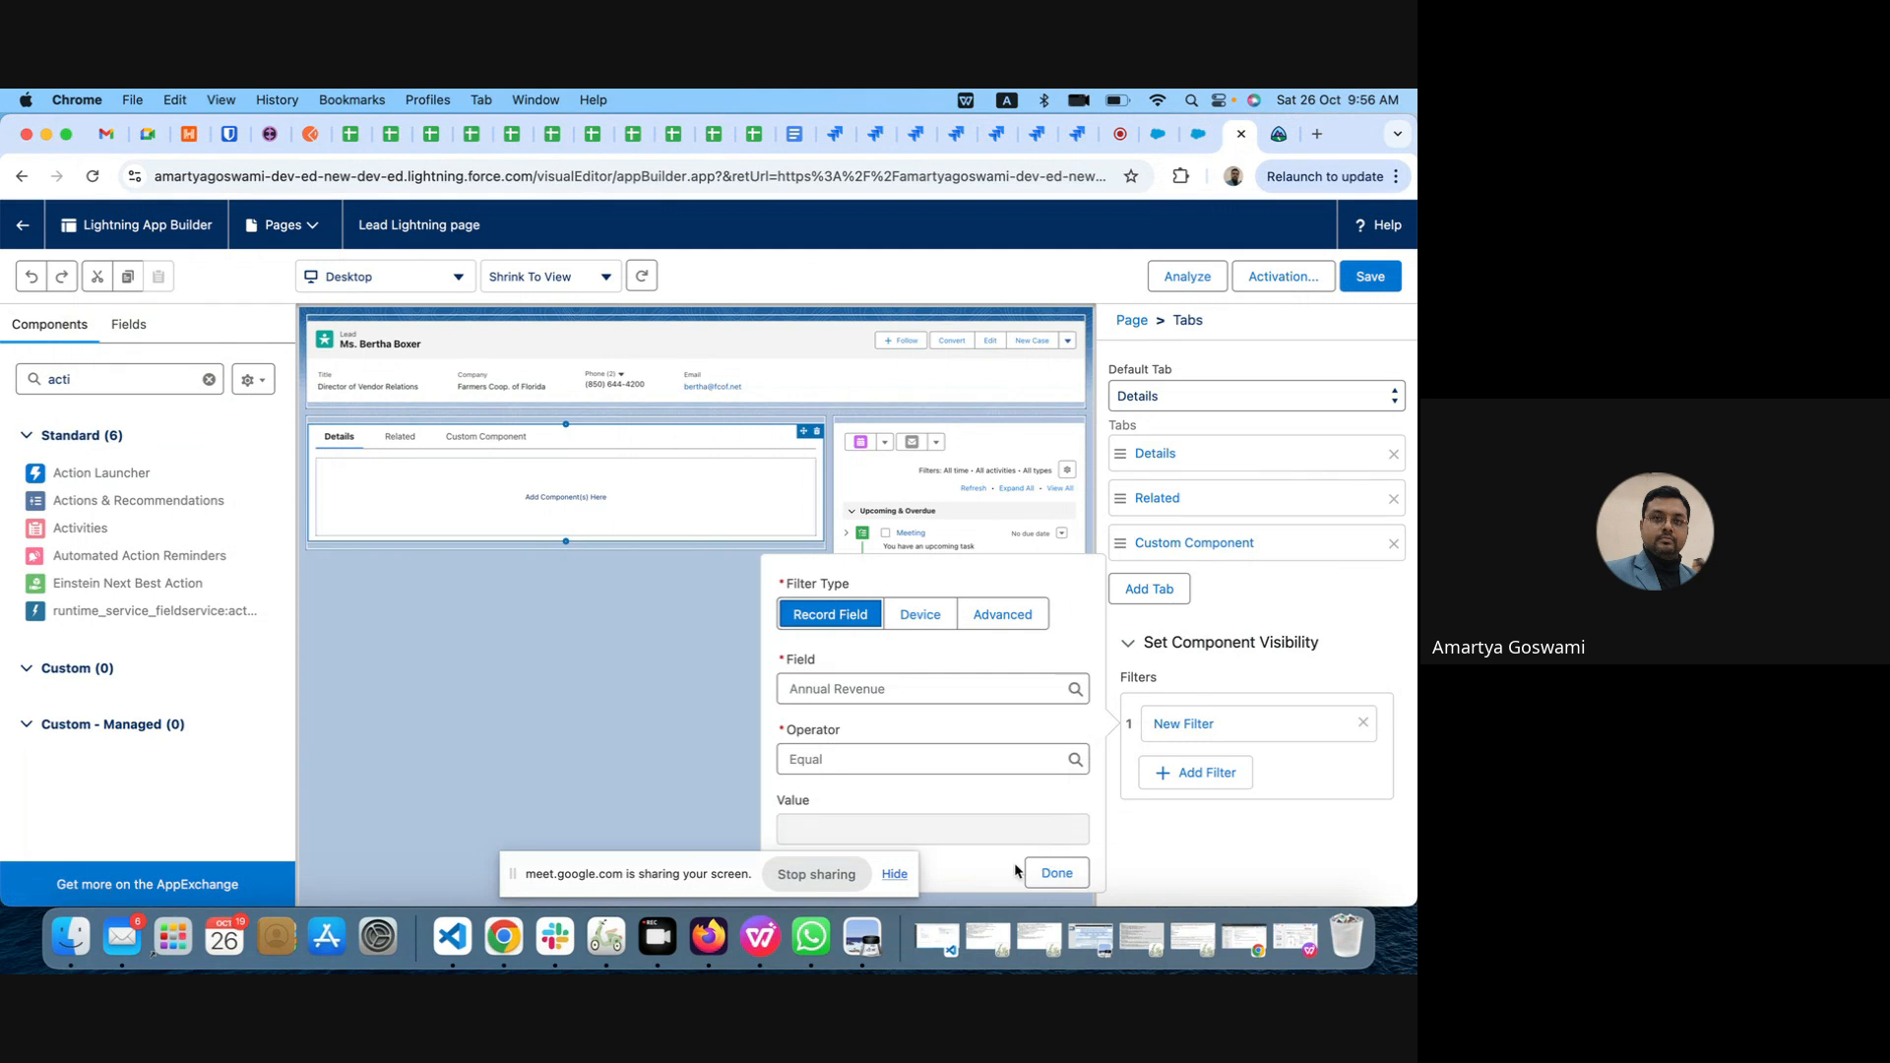
left_click_drag(674, 885, 444, 887)
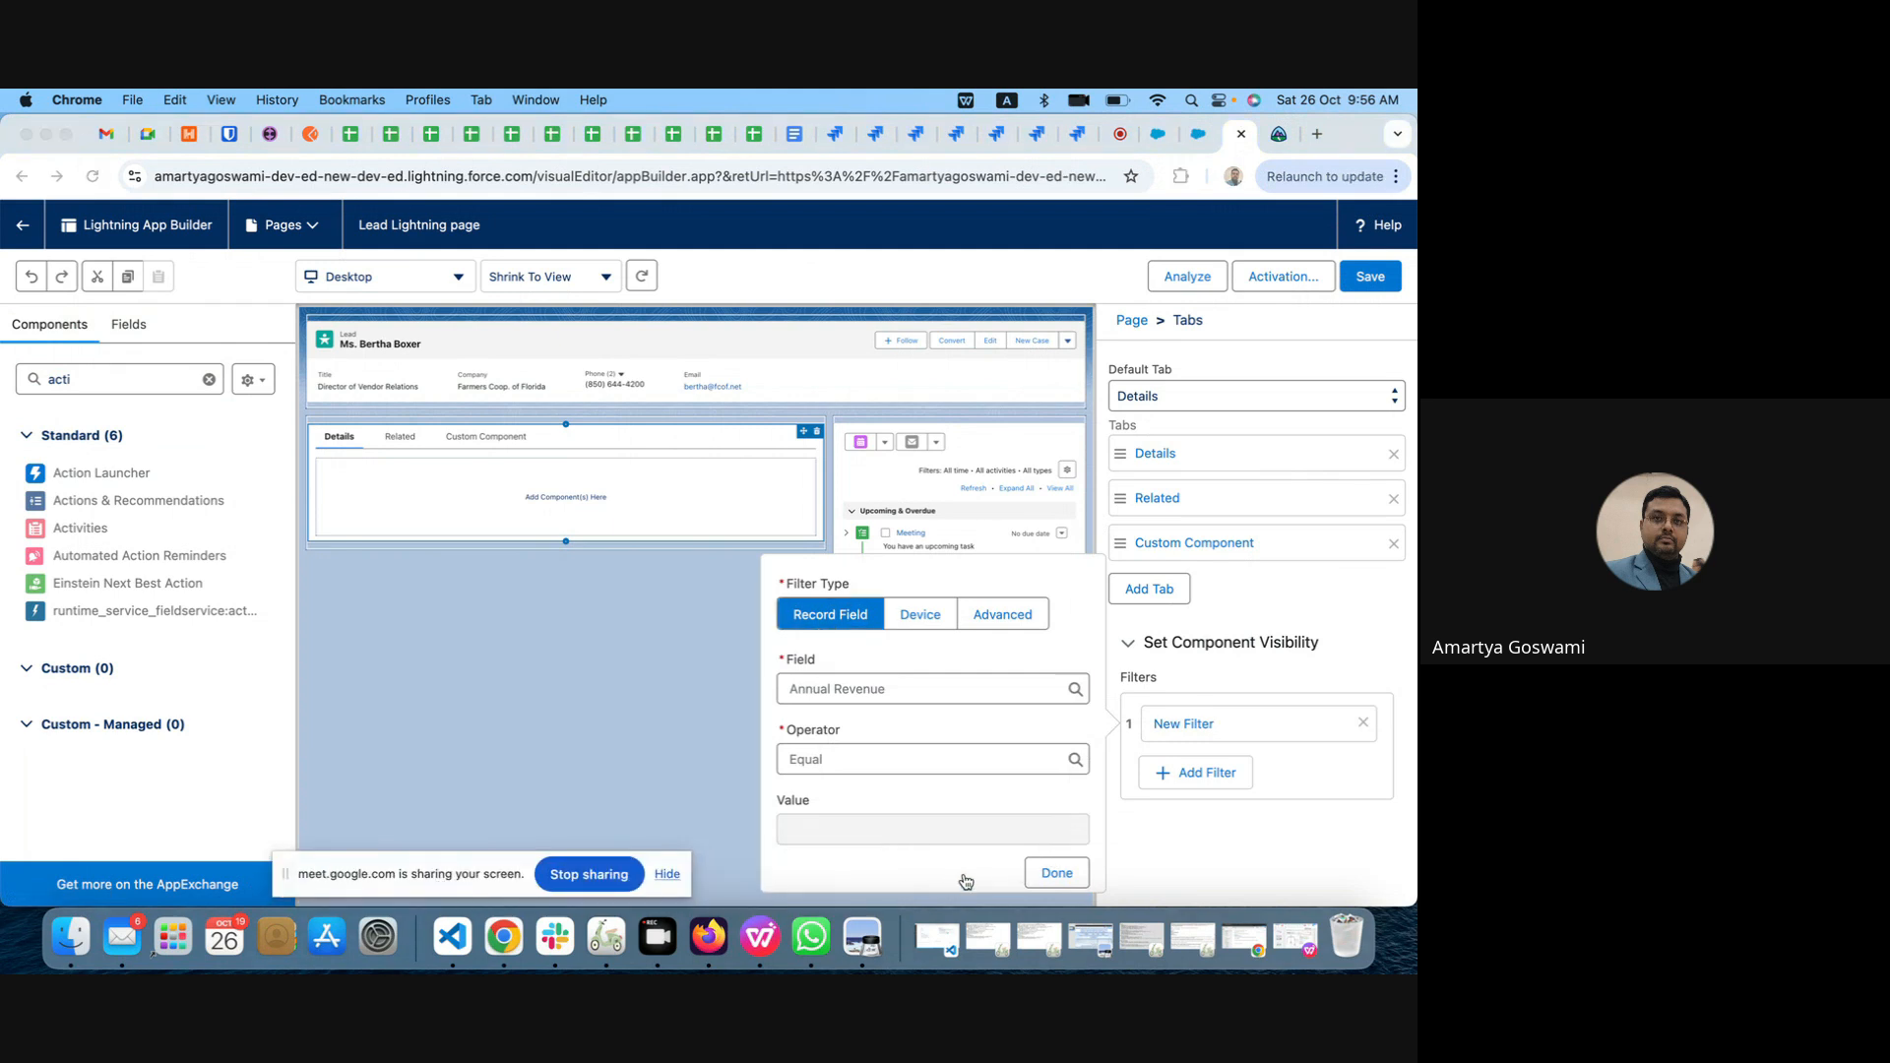
left_click(1266, 593)
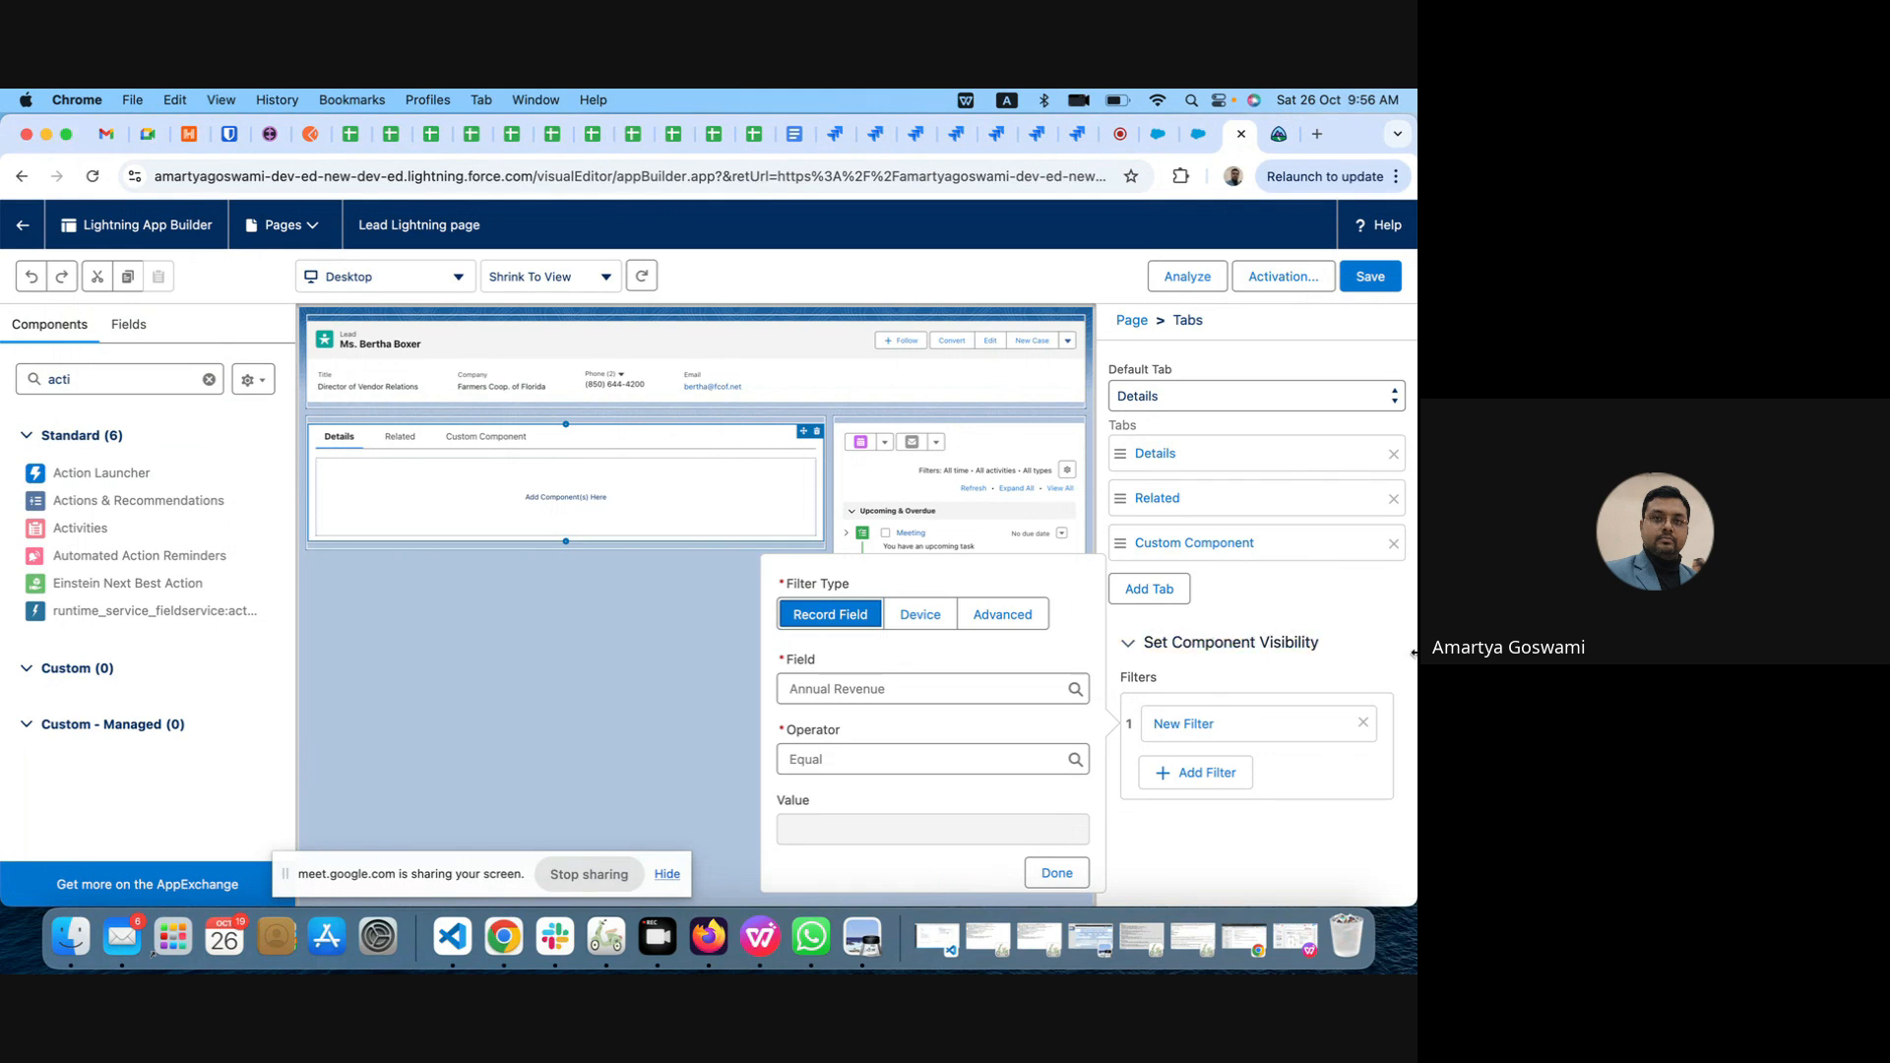
left_click(1364, 724)
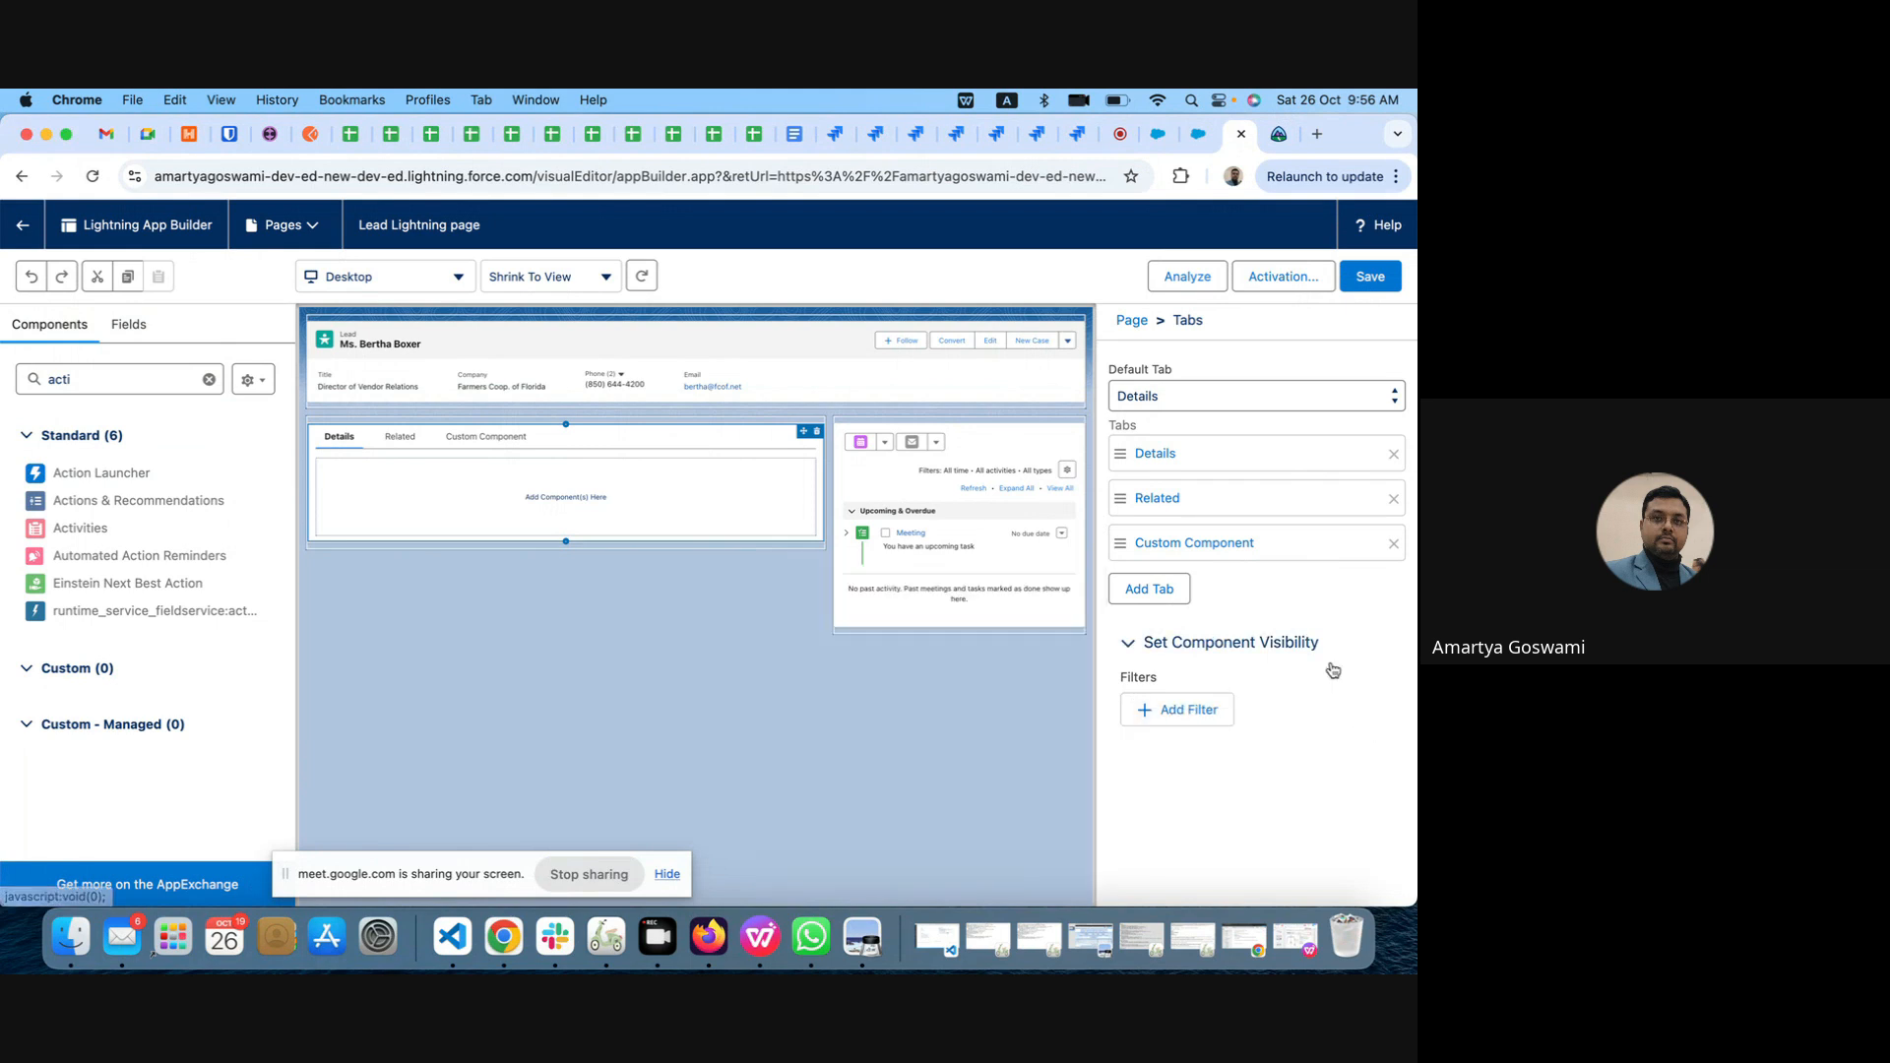
Step: Review the Custom Component tab's settings and look through the Custom Component, Related and Details tabs in the page preview
left_click(1226, 545)
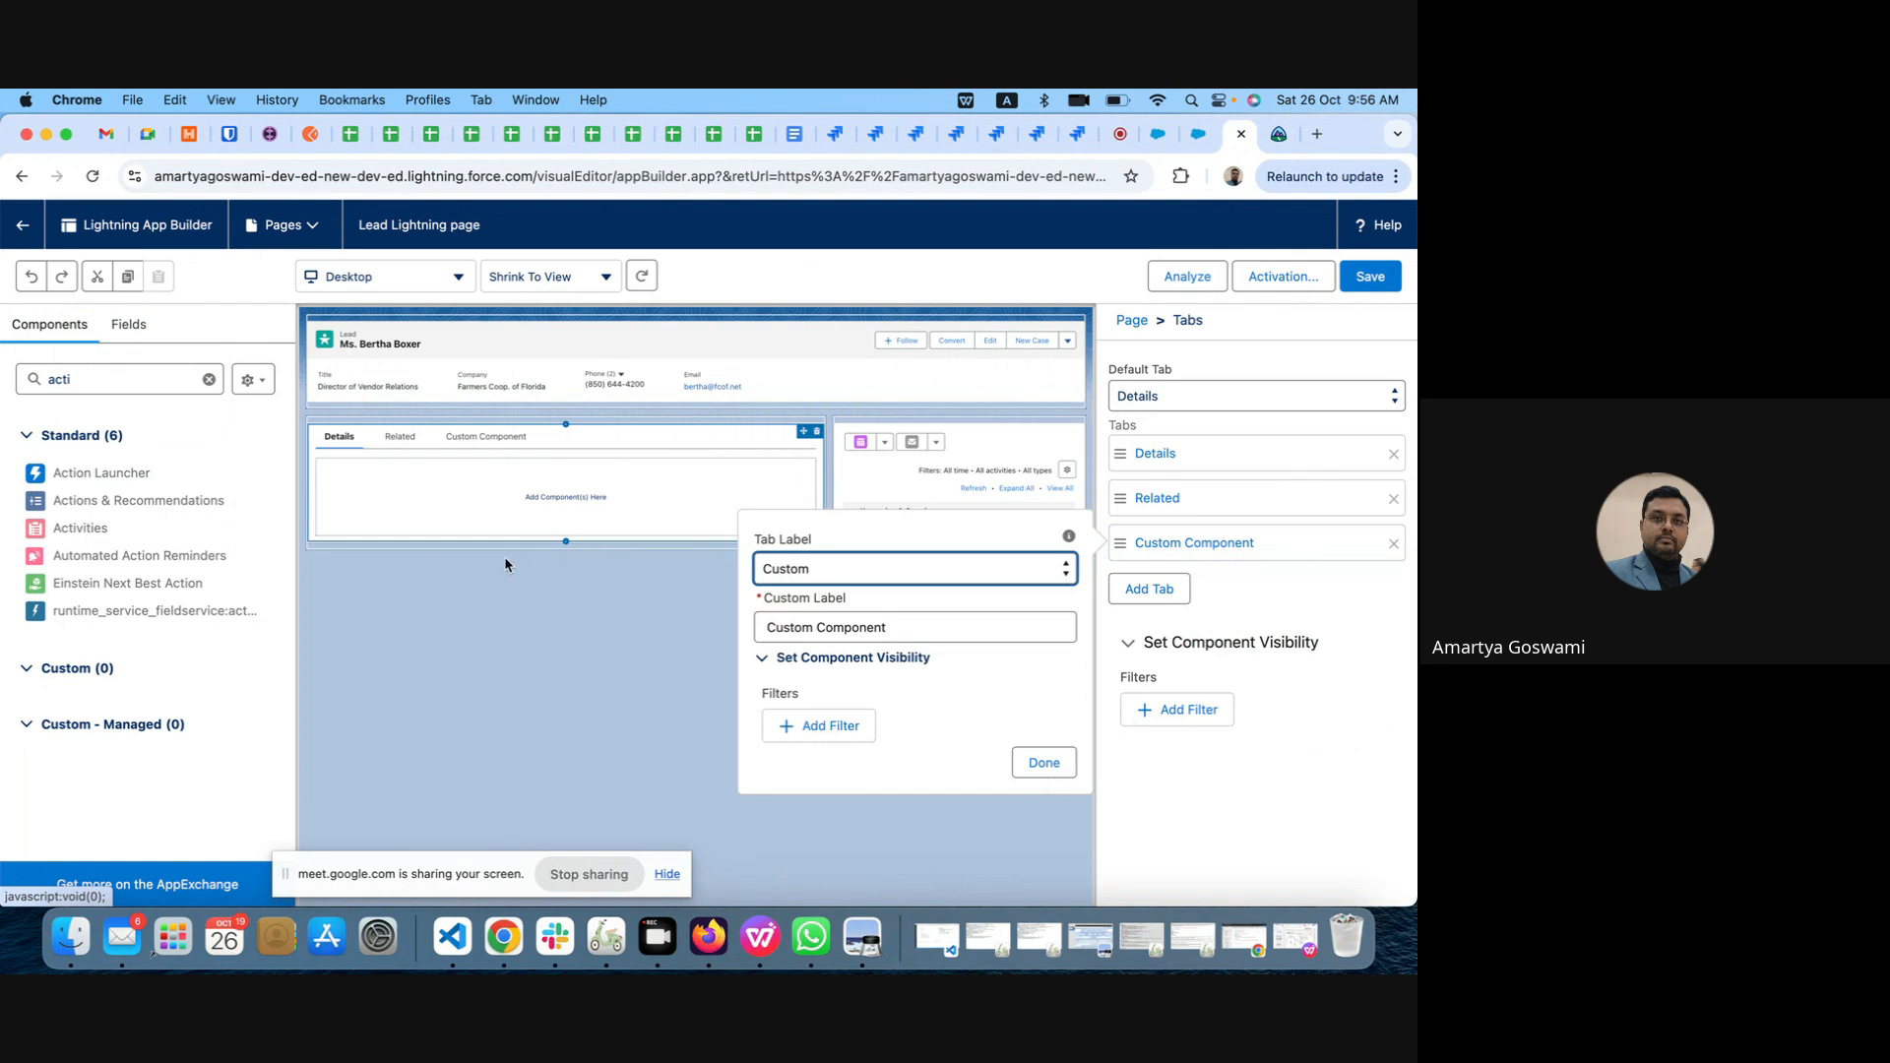
left_click(642, 433)
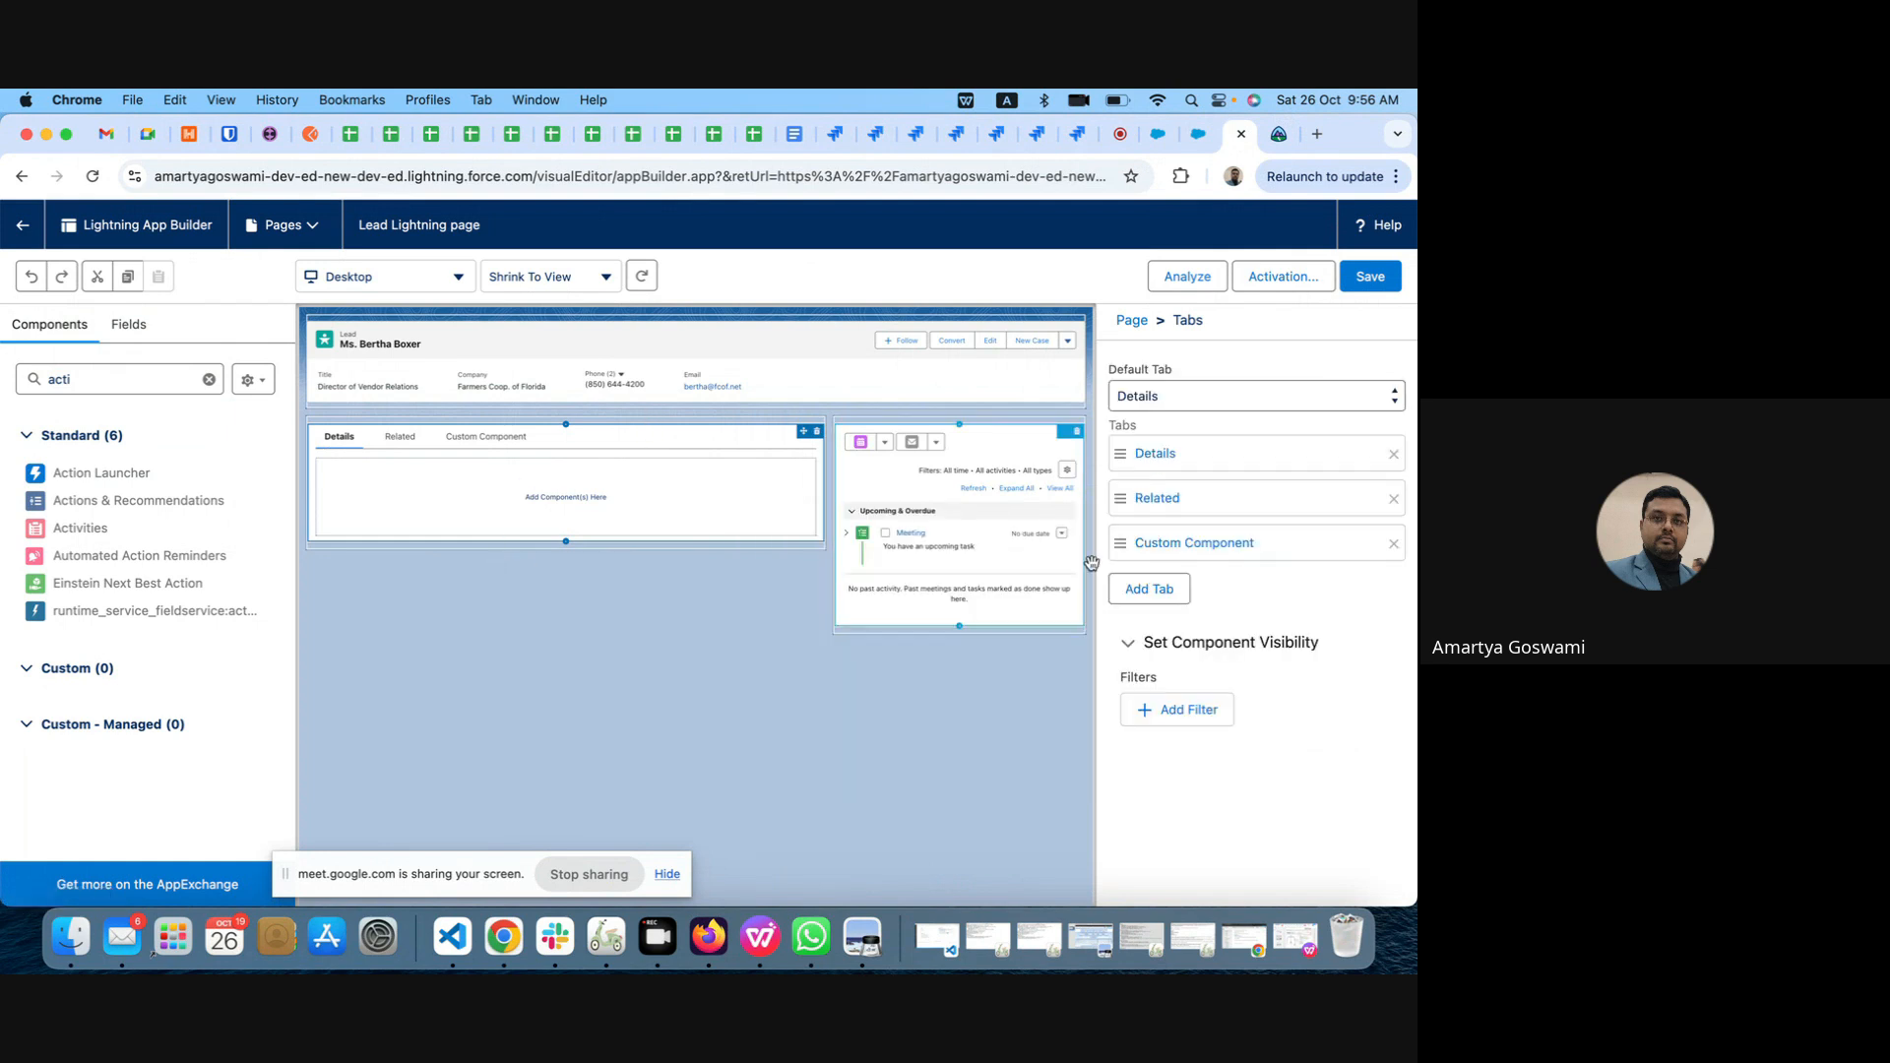
left_click(1211, 546)
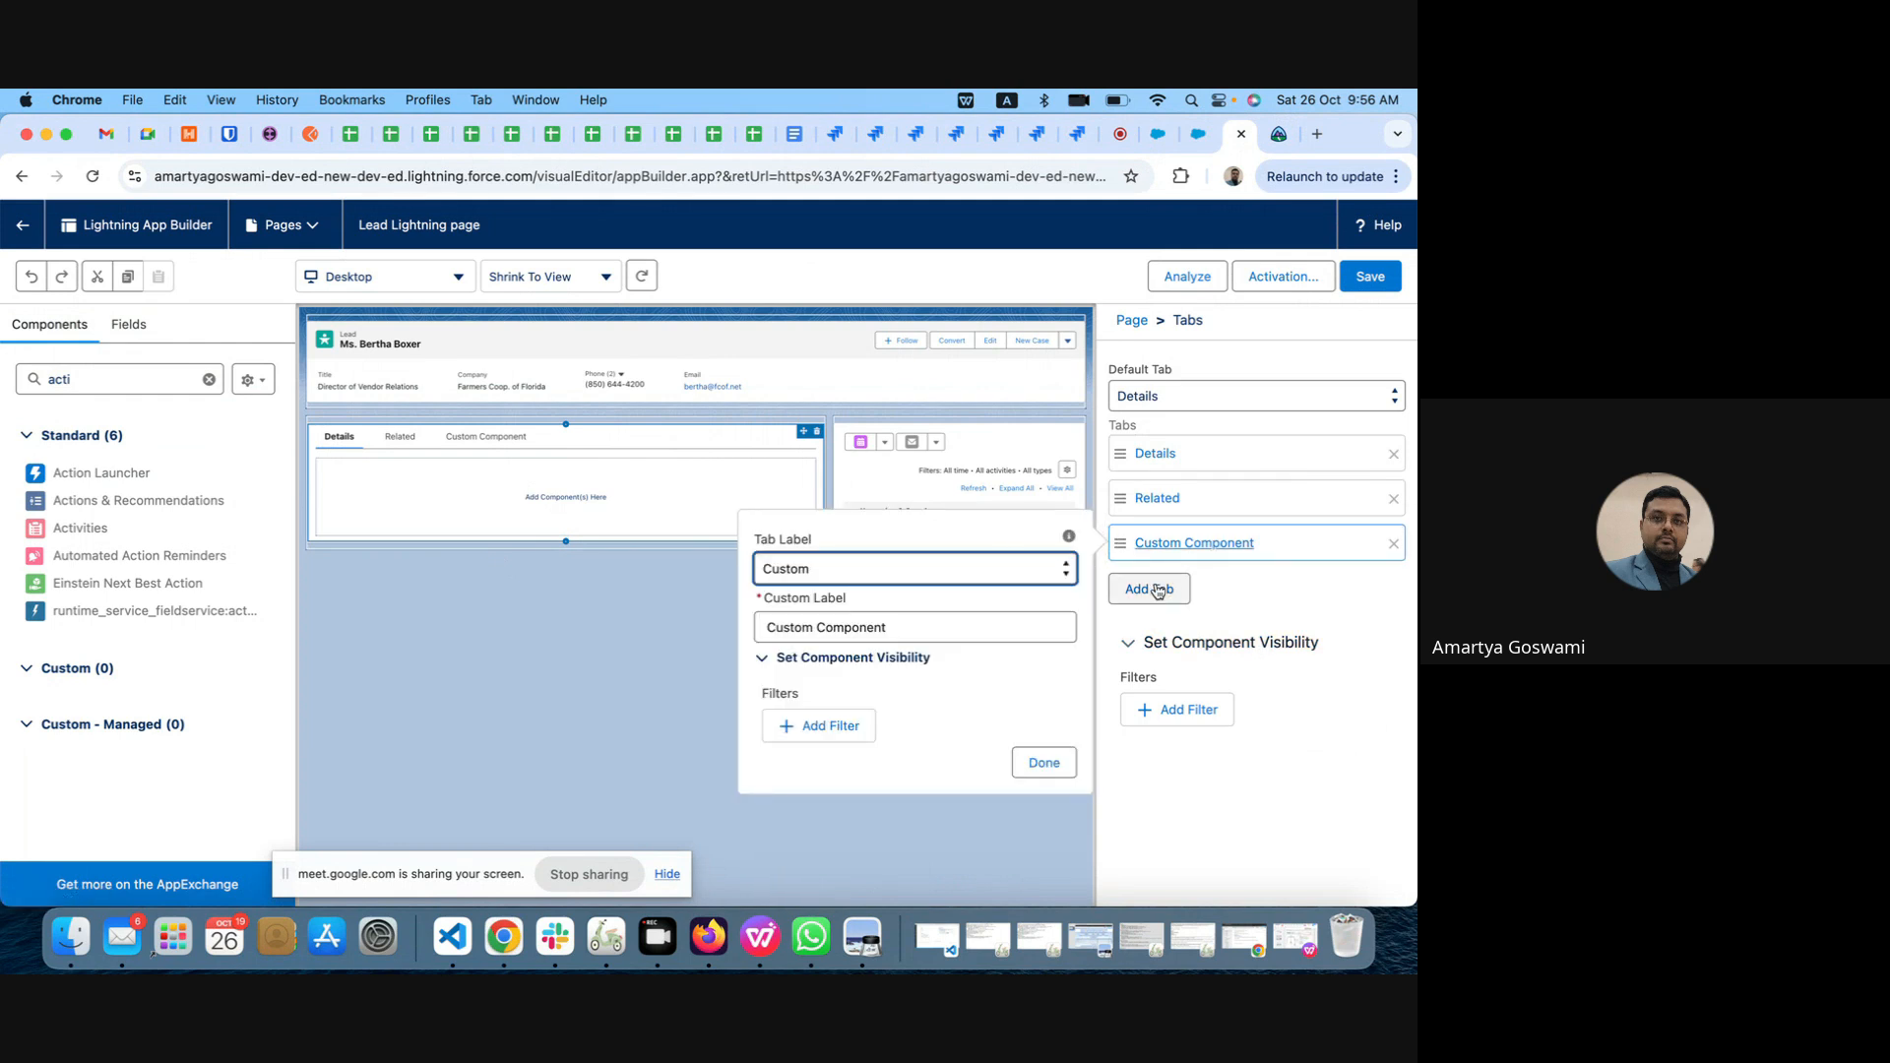
left_click(1225, 741)
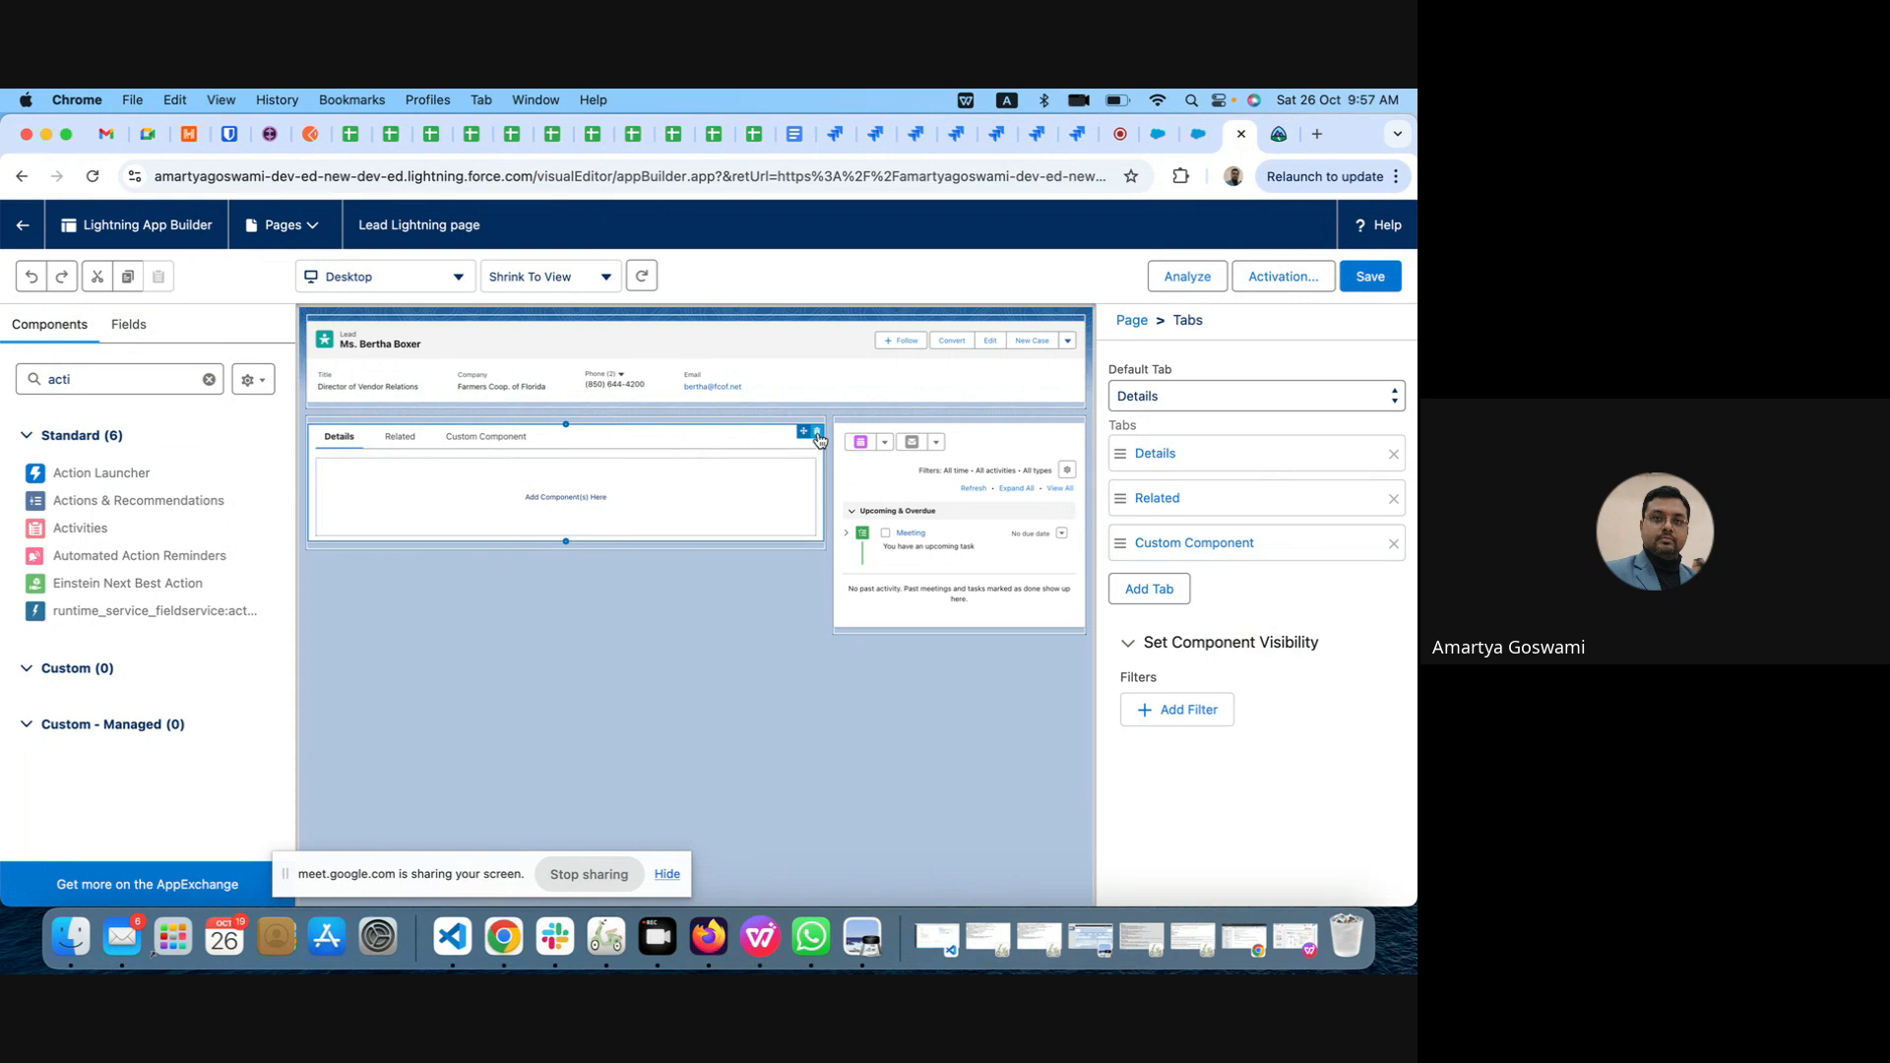
left_click(486, 438)
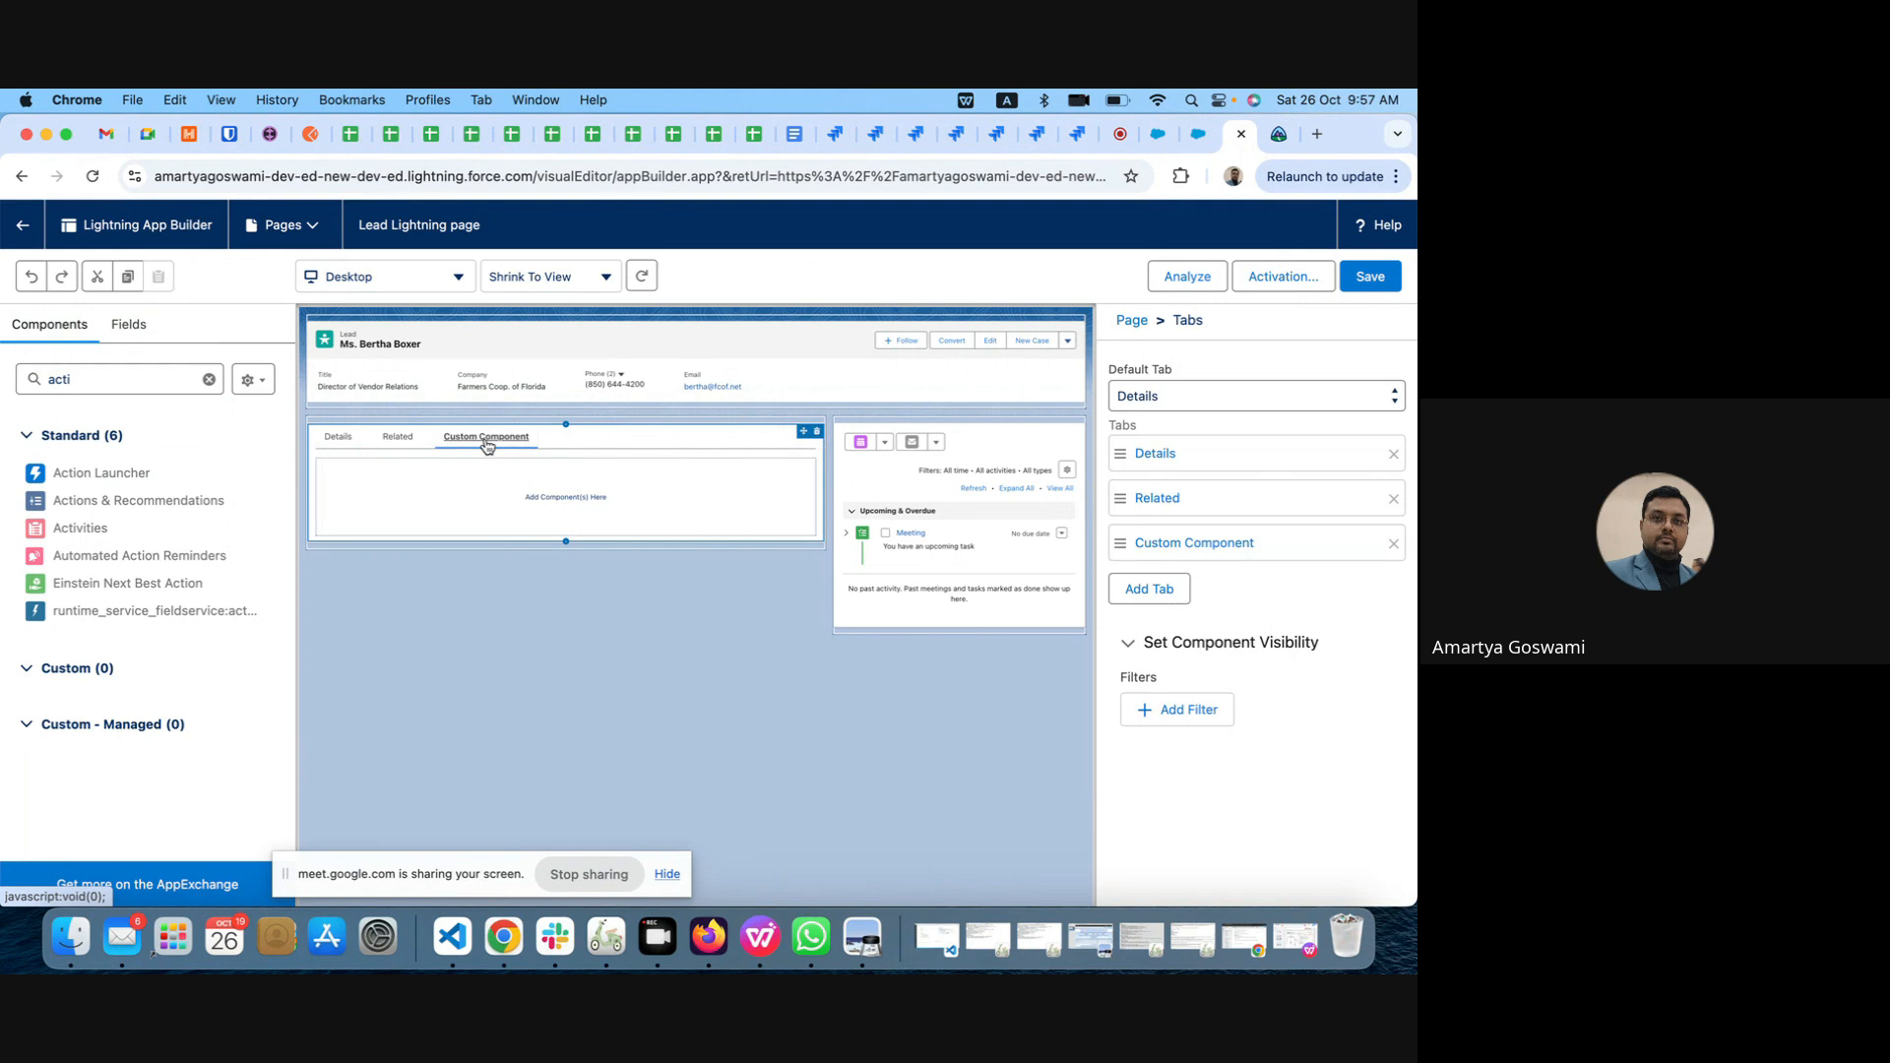
left_click(396, 439)
left_click(340, 438)
Step: Replace the Tabs component in the page's main region with a new Tabs component
left_click(816, 433)
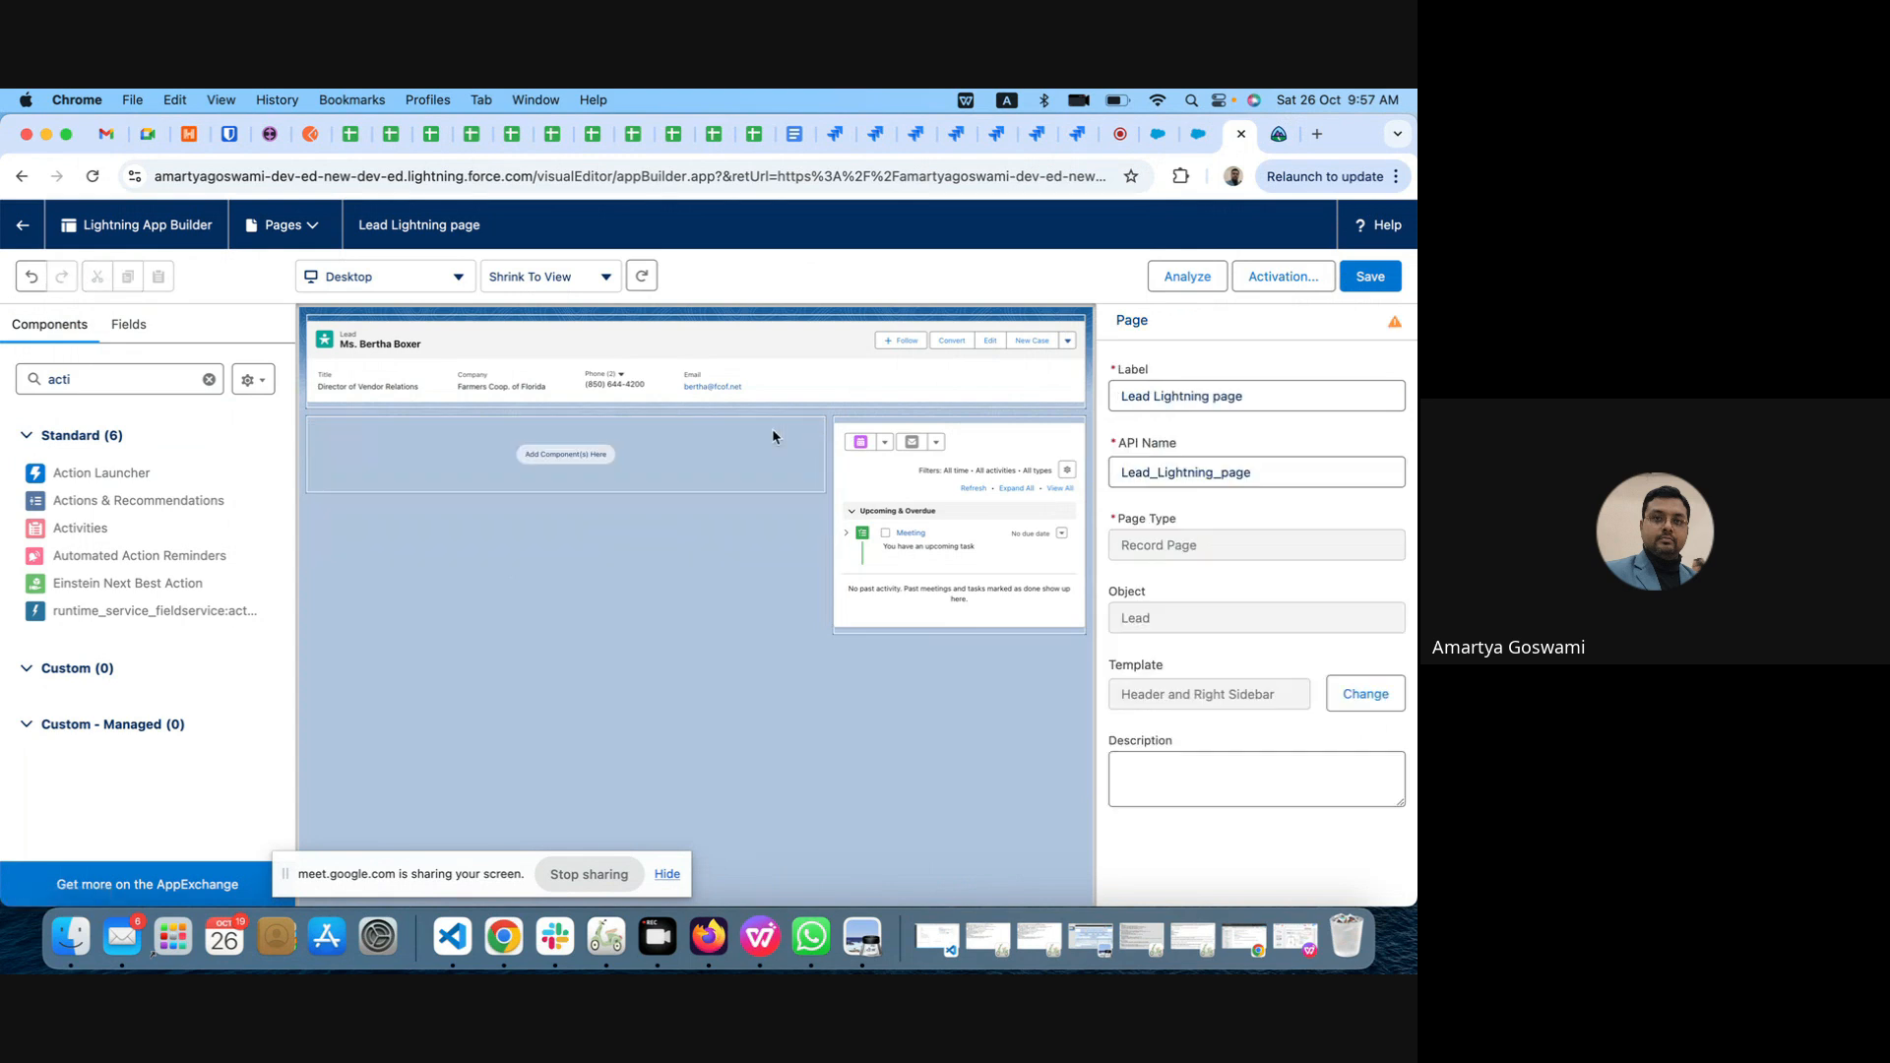
left_click(87, 379)
left_click_drag(86, 379, 3, 380)
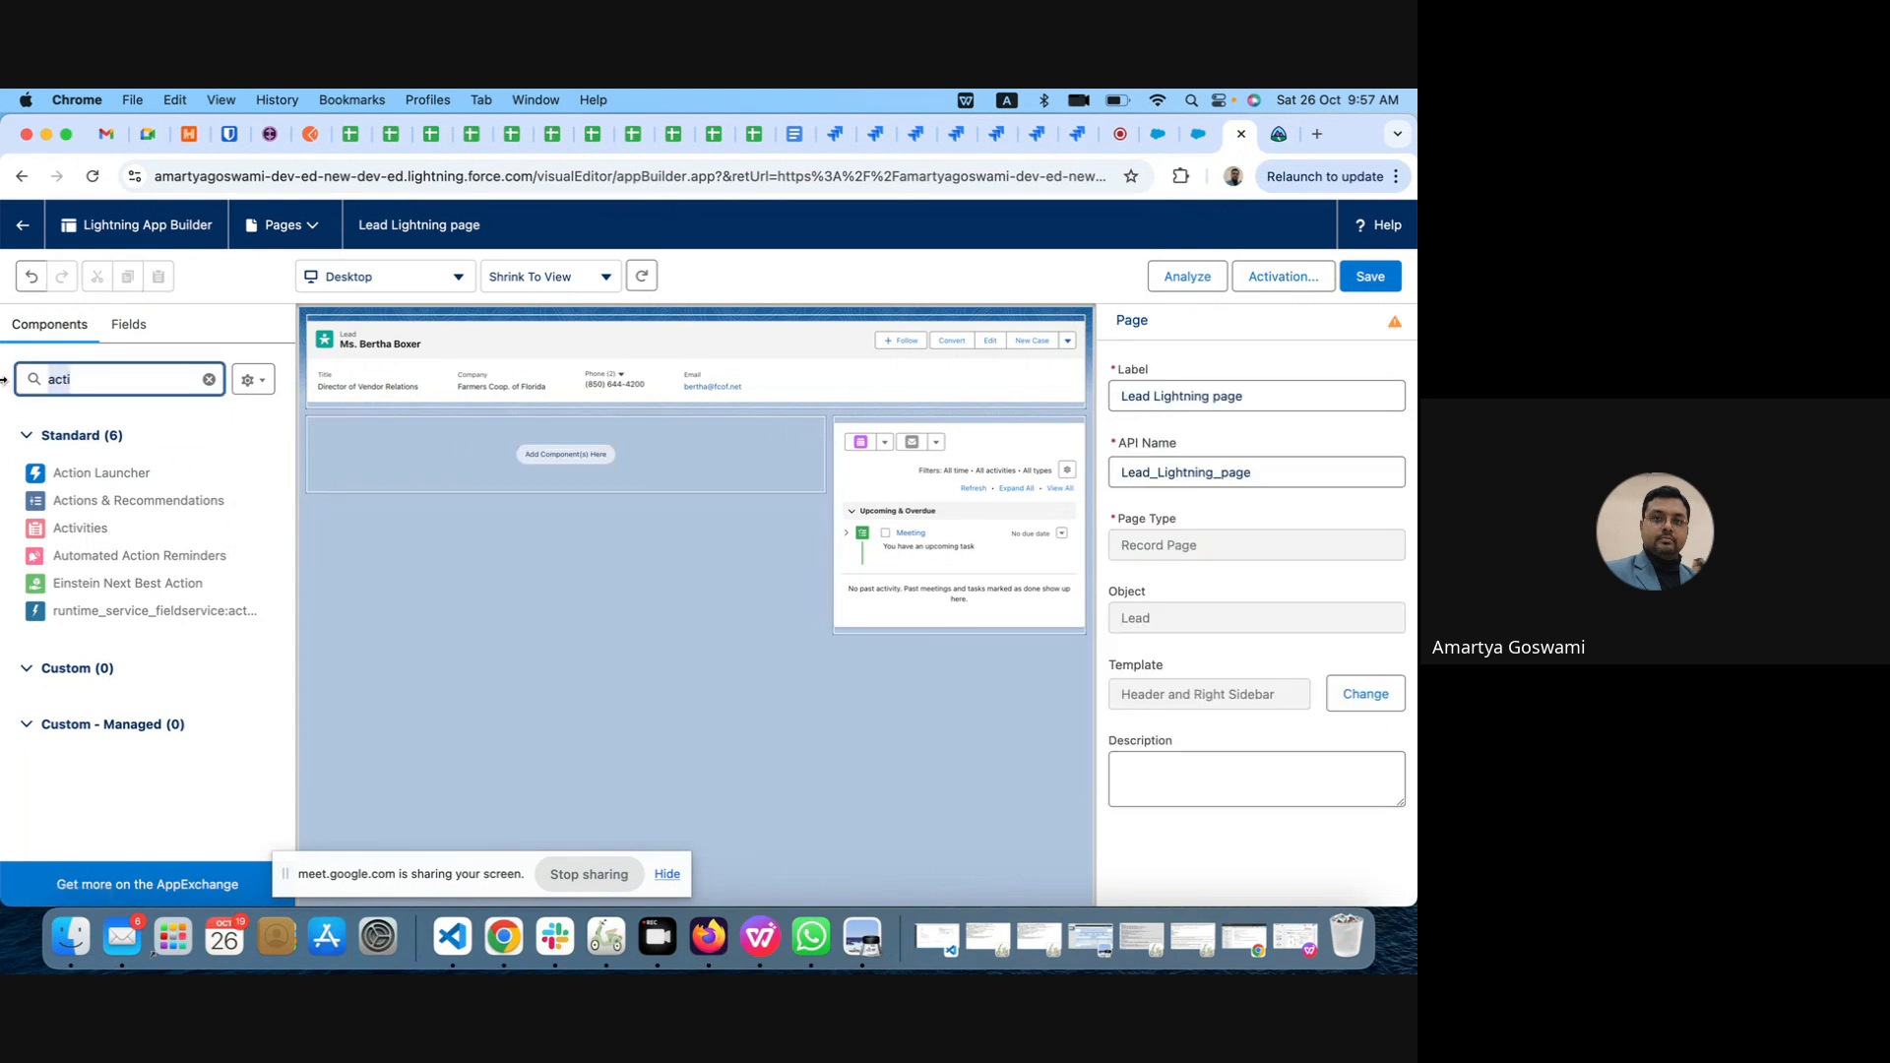
type("tab")
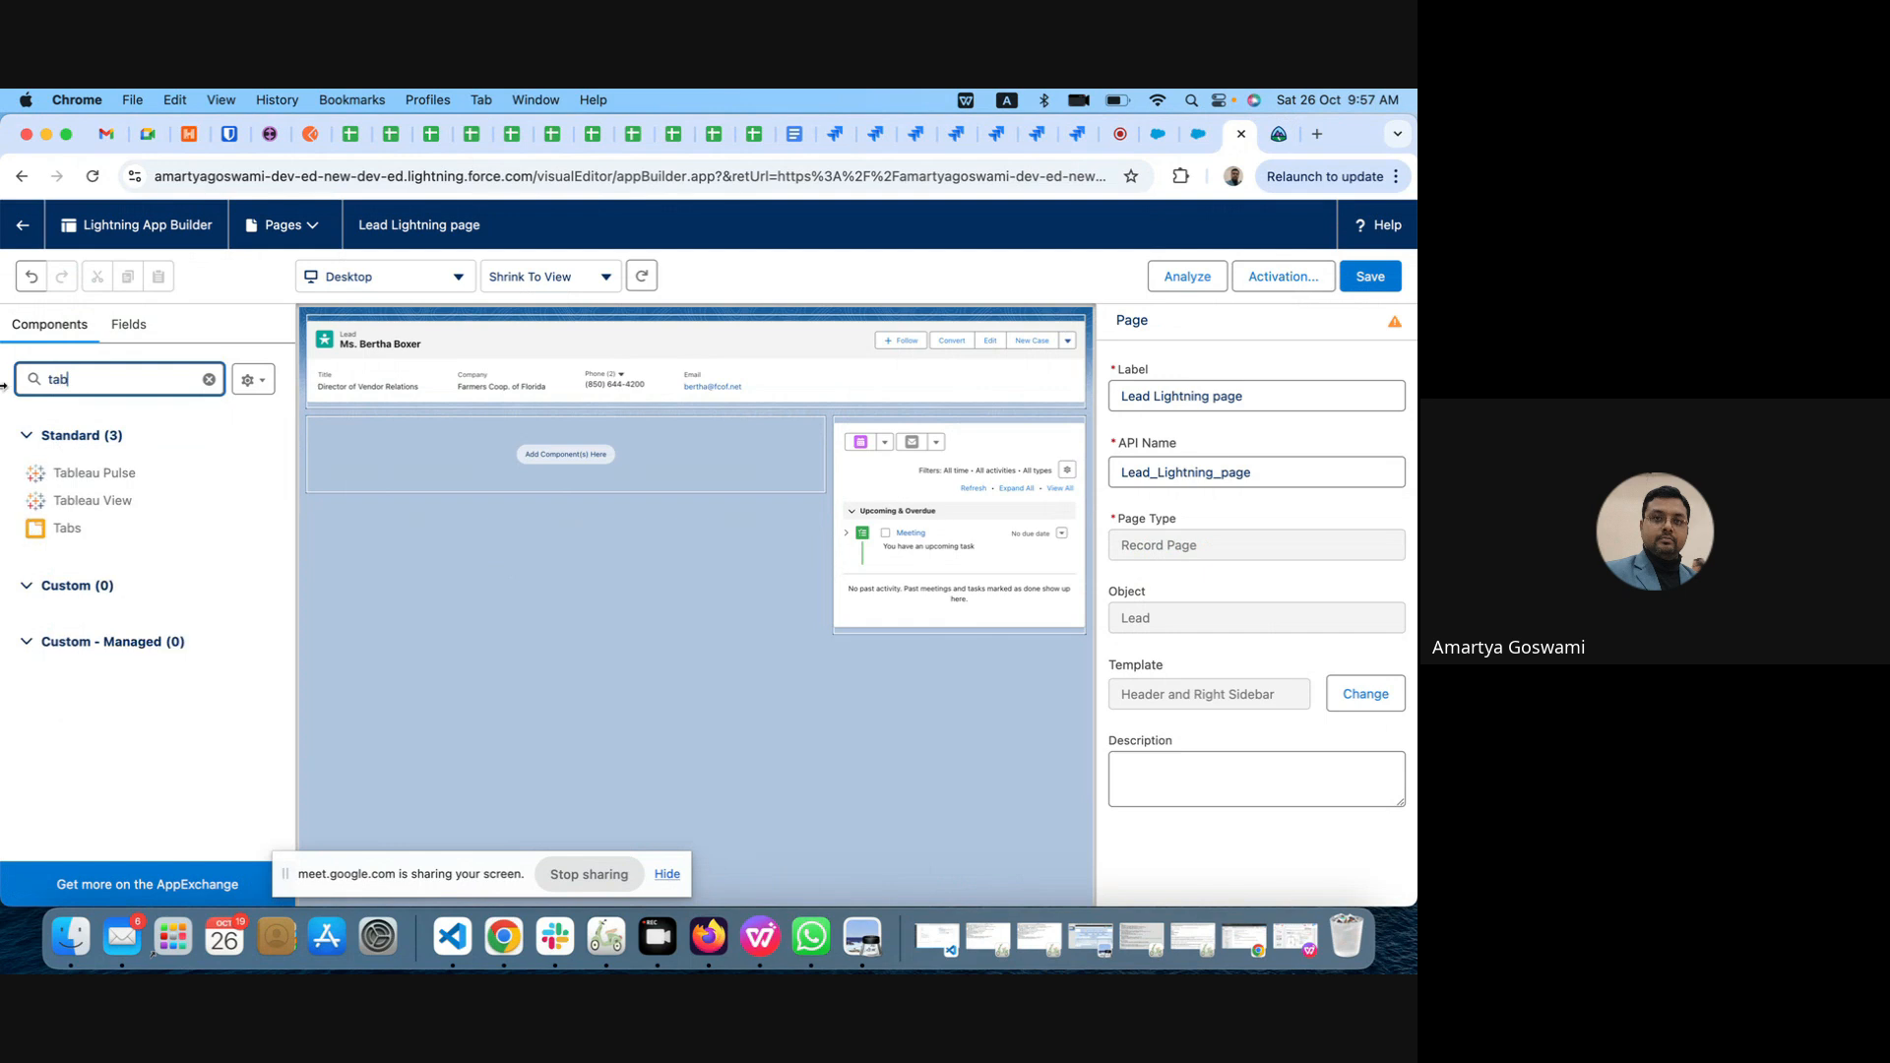
left_click_drag(54, 537, 473, 455)
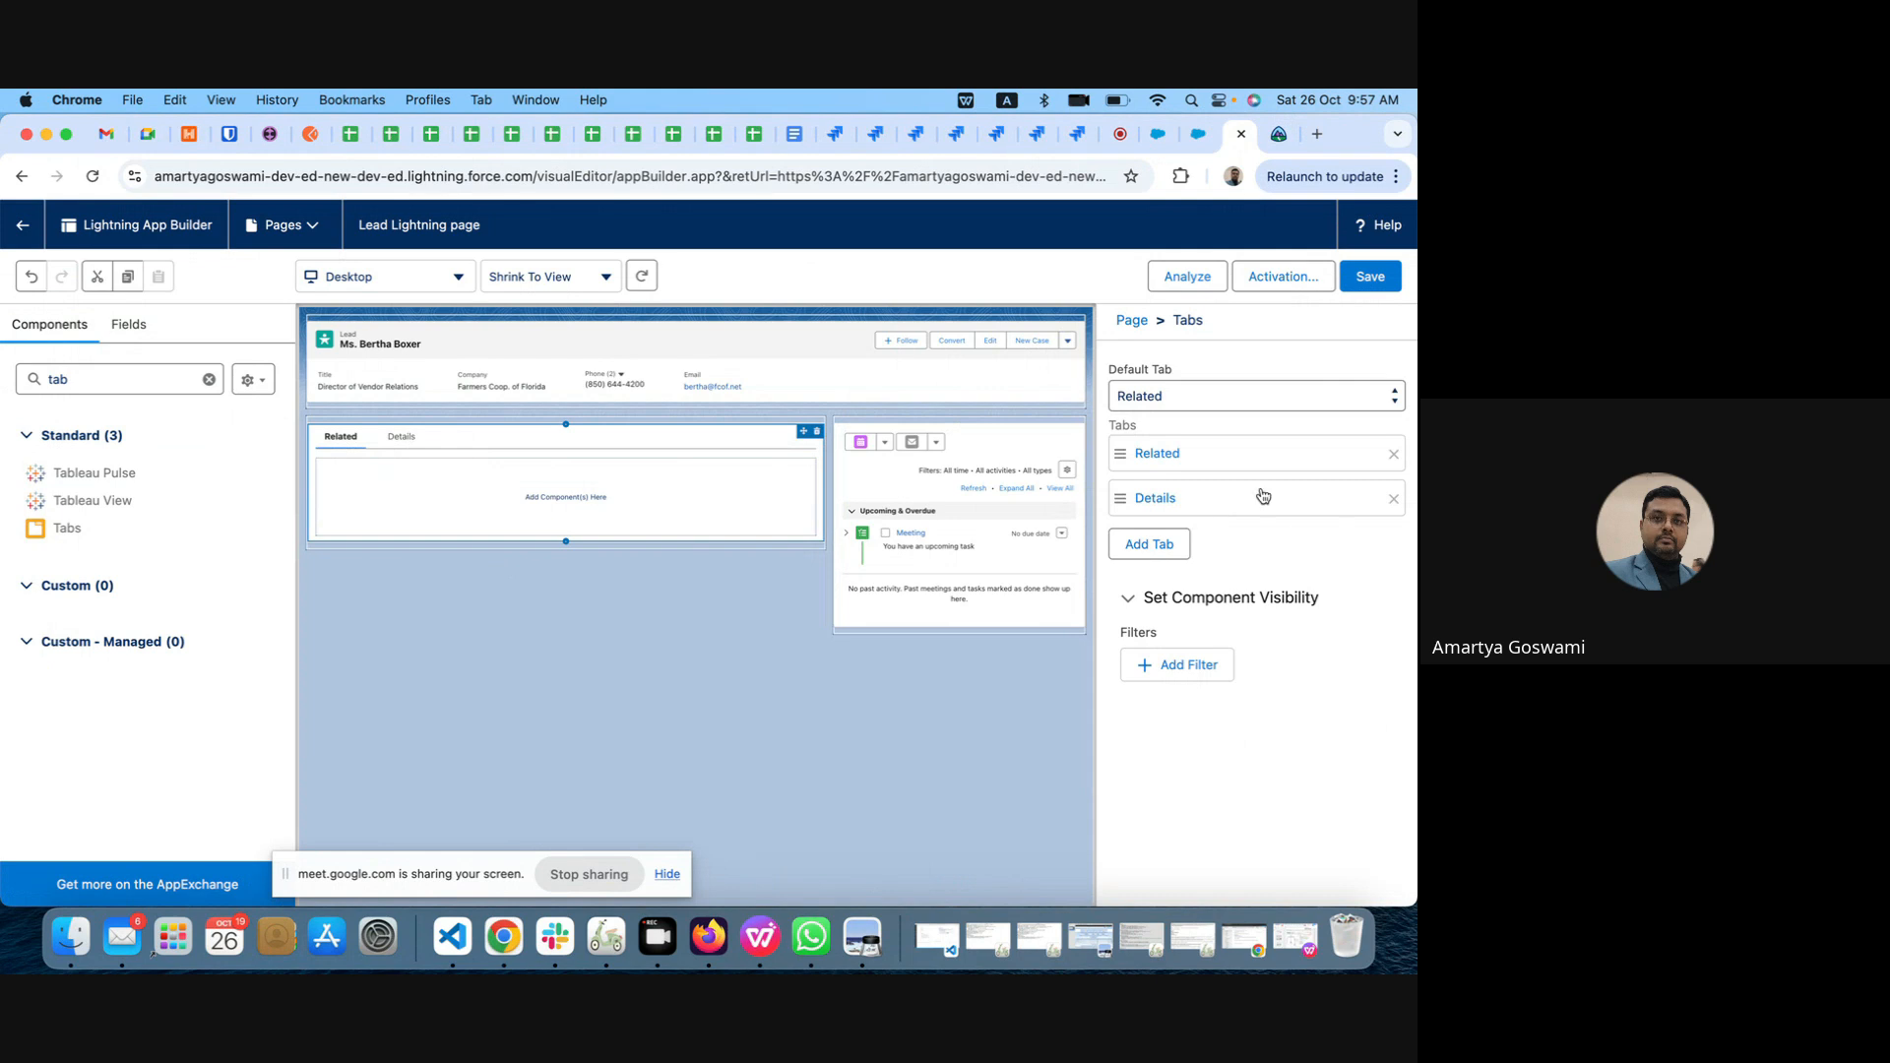
Step: Set Details as the new Tabs component's default tab and place it before Related
left_click(1185, 399)
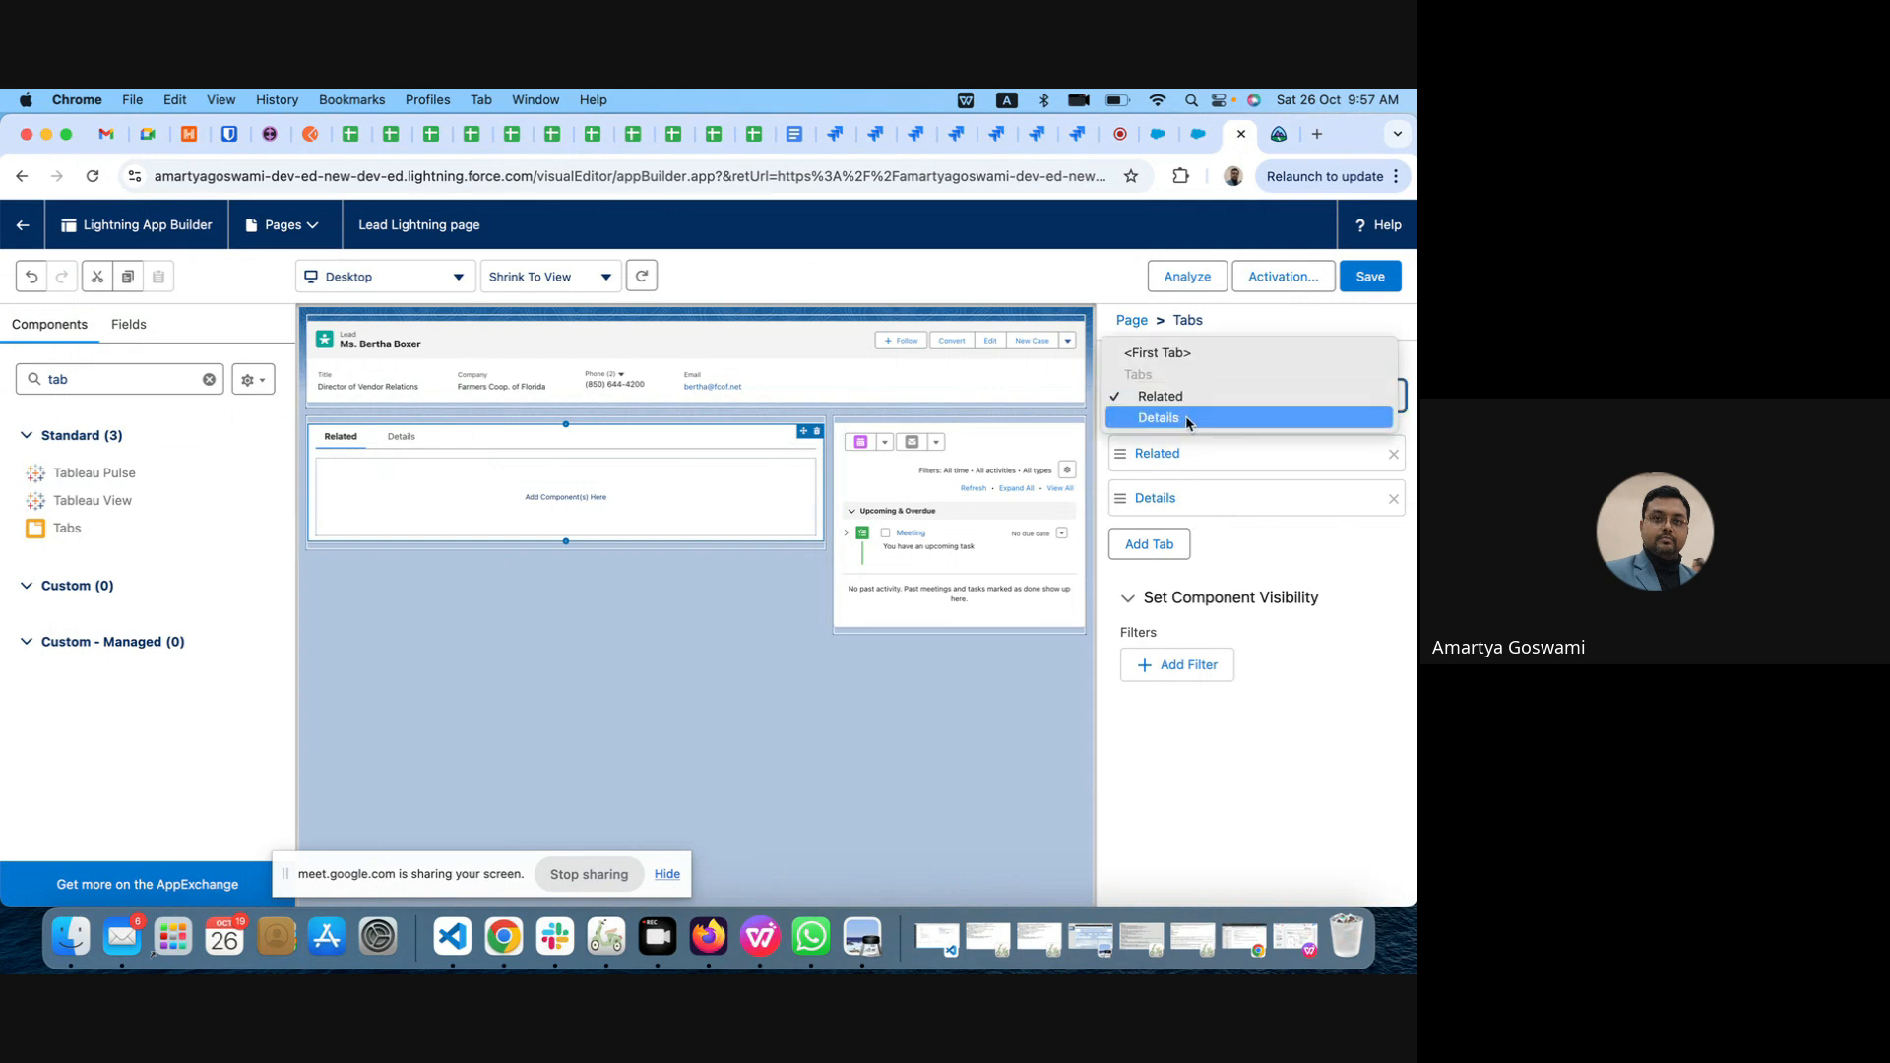
left_click(1184, 418)
left_click_drag(1214, 505, 1211, 456)
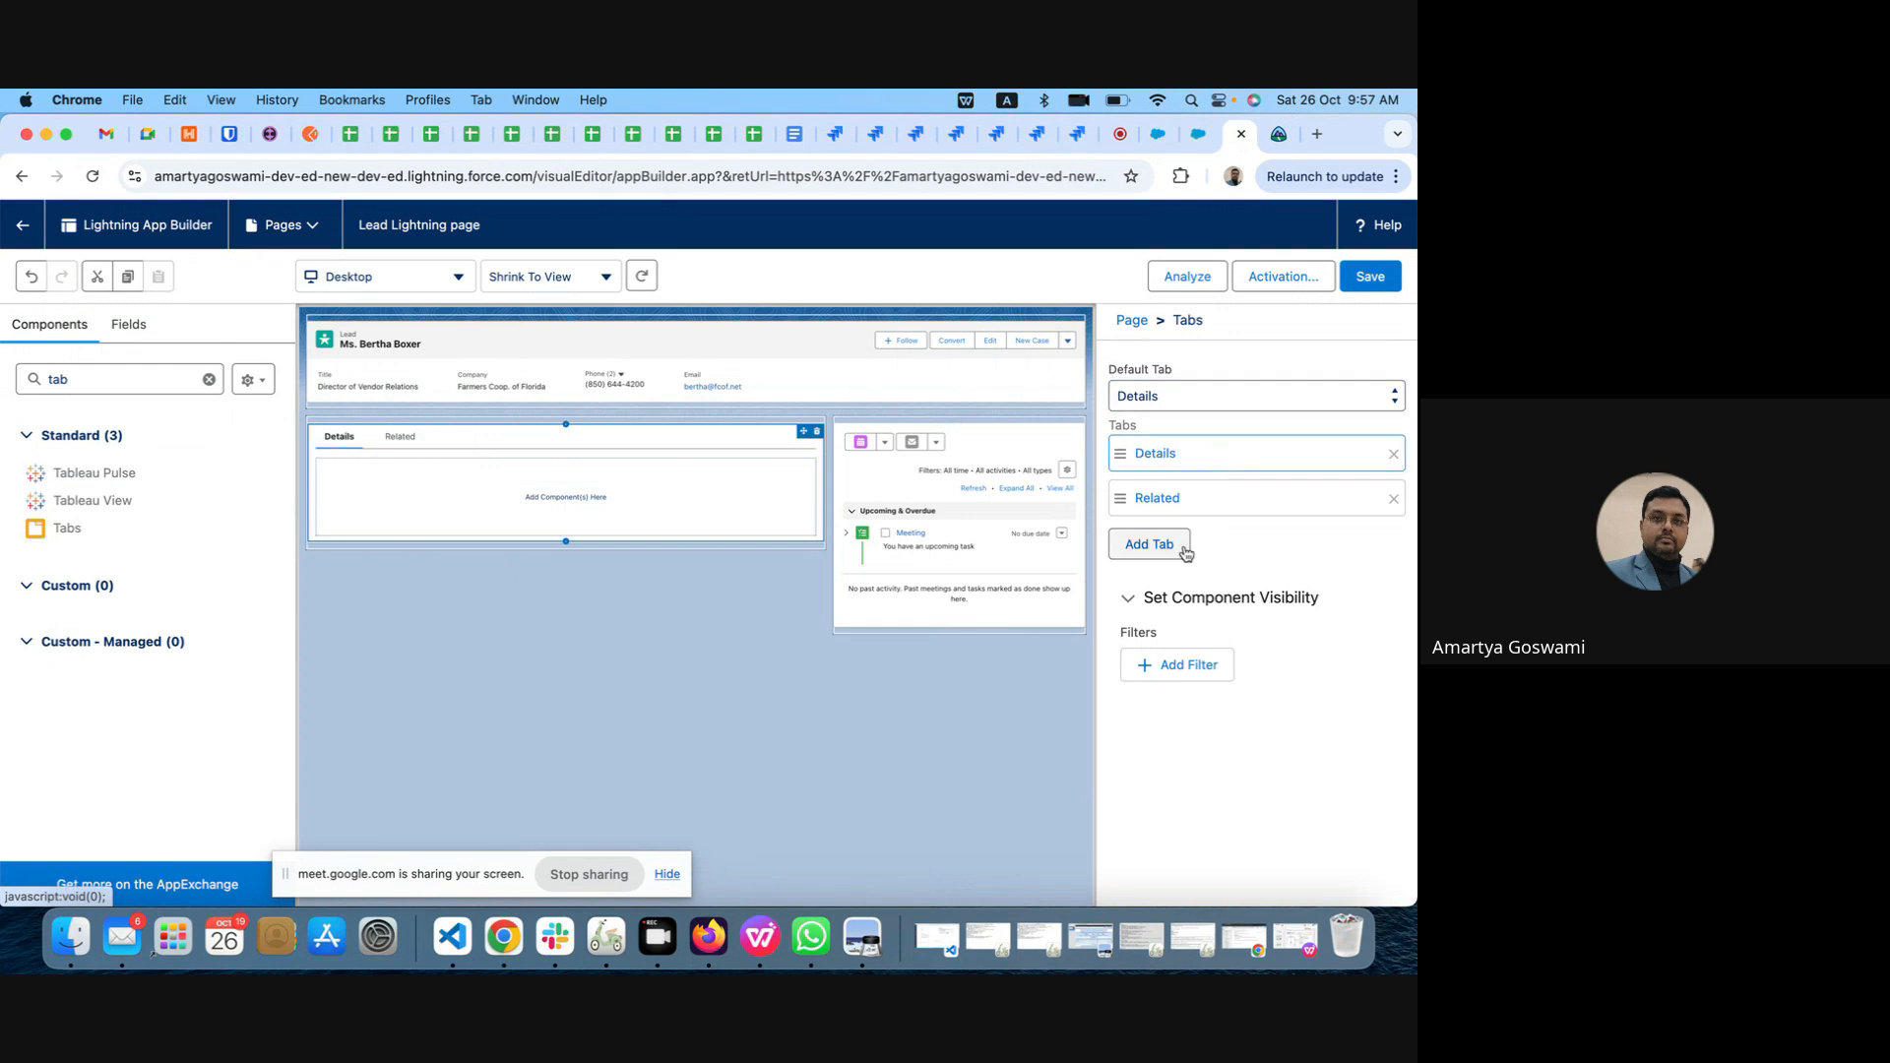
Step: Add a third tab to the new Tabs component with the custom label Custom Tab
left_click(1147, 544)
left_click(1158, 549)
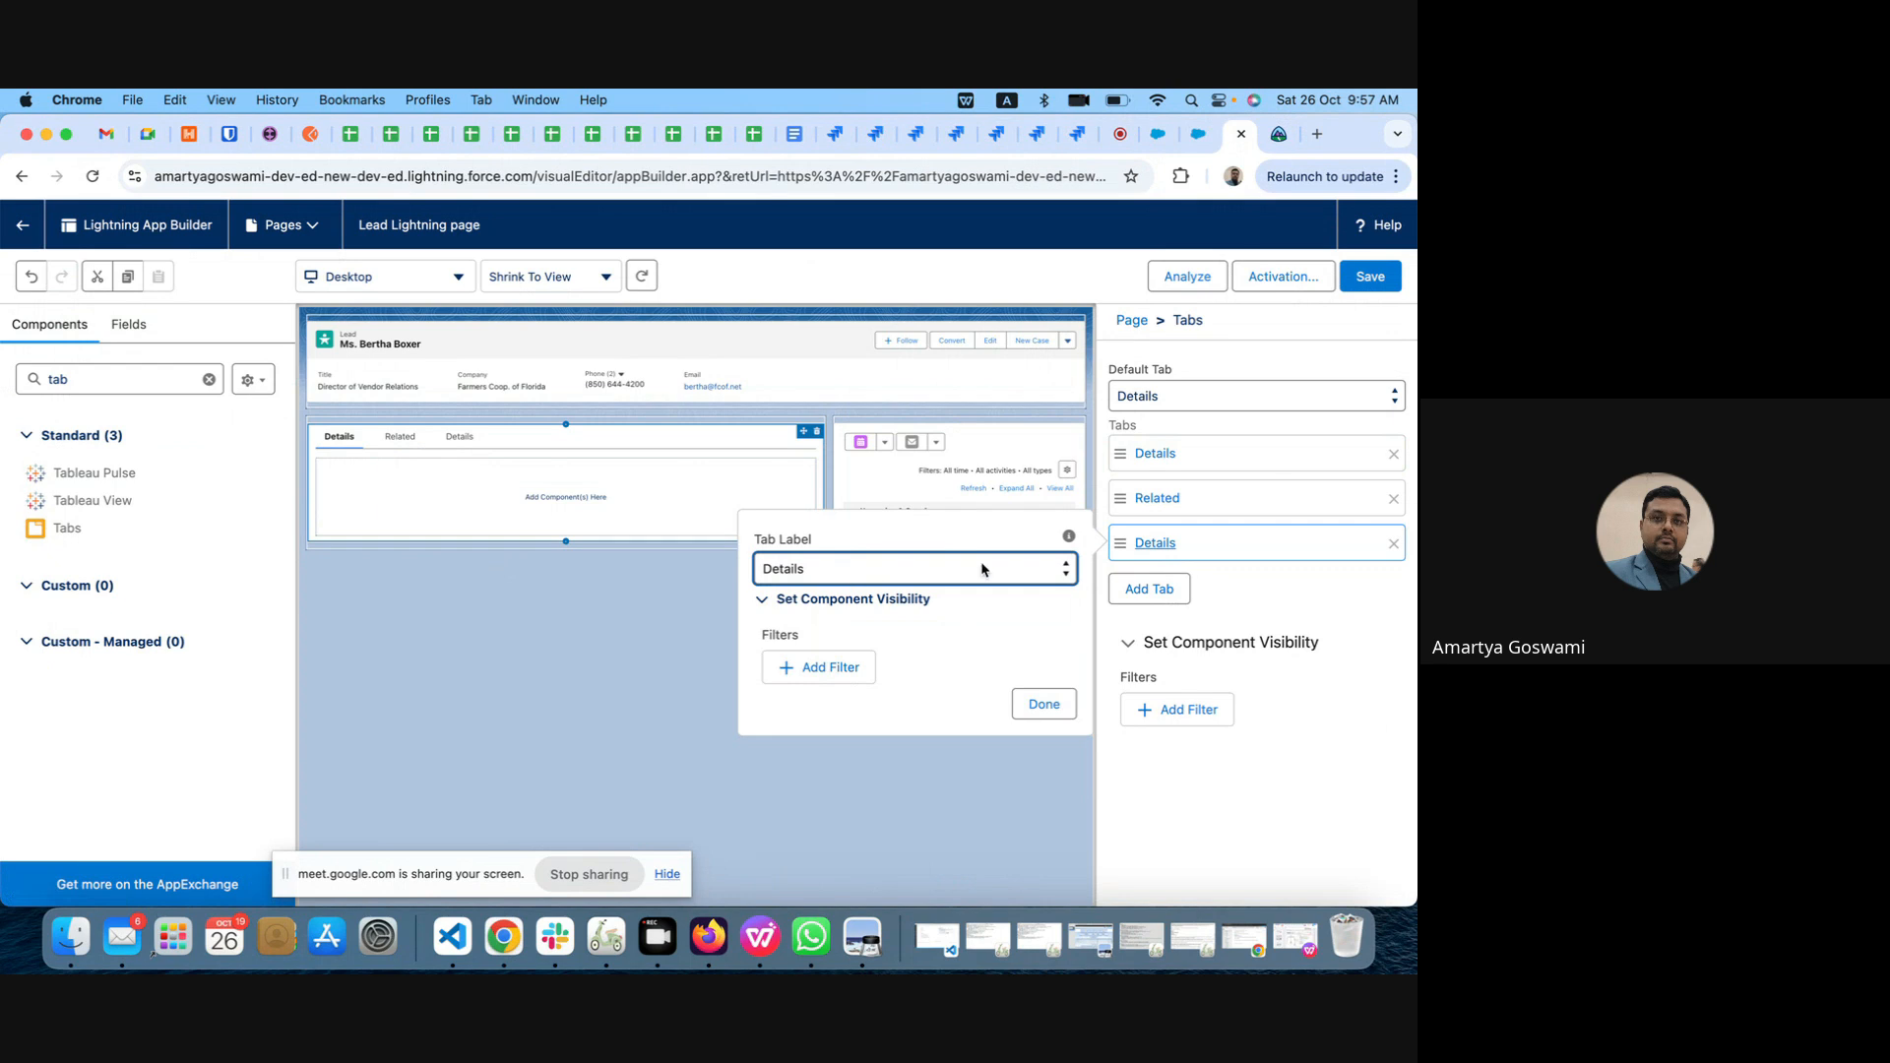
left_click(845, 577)
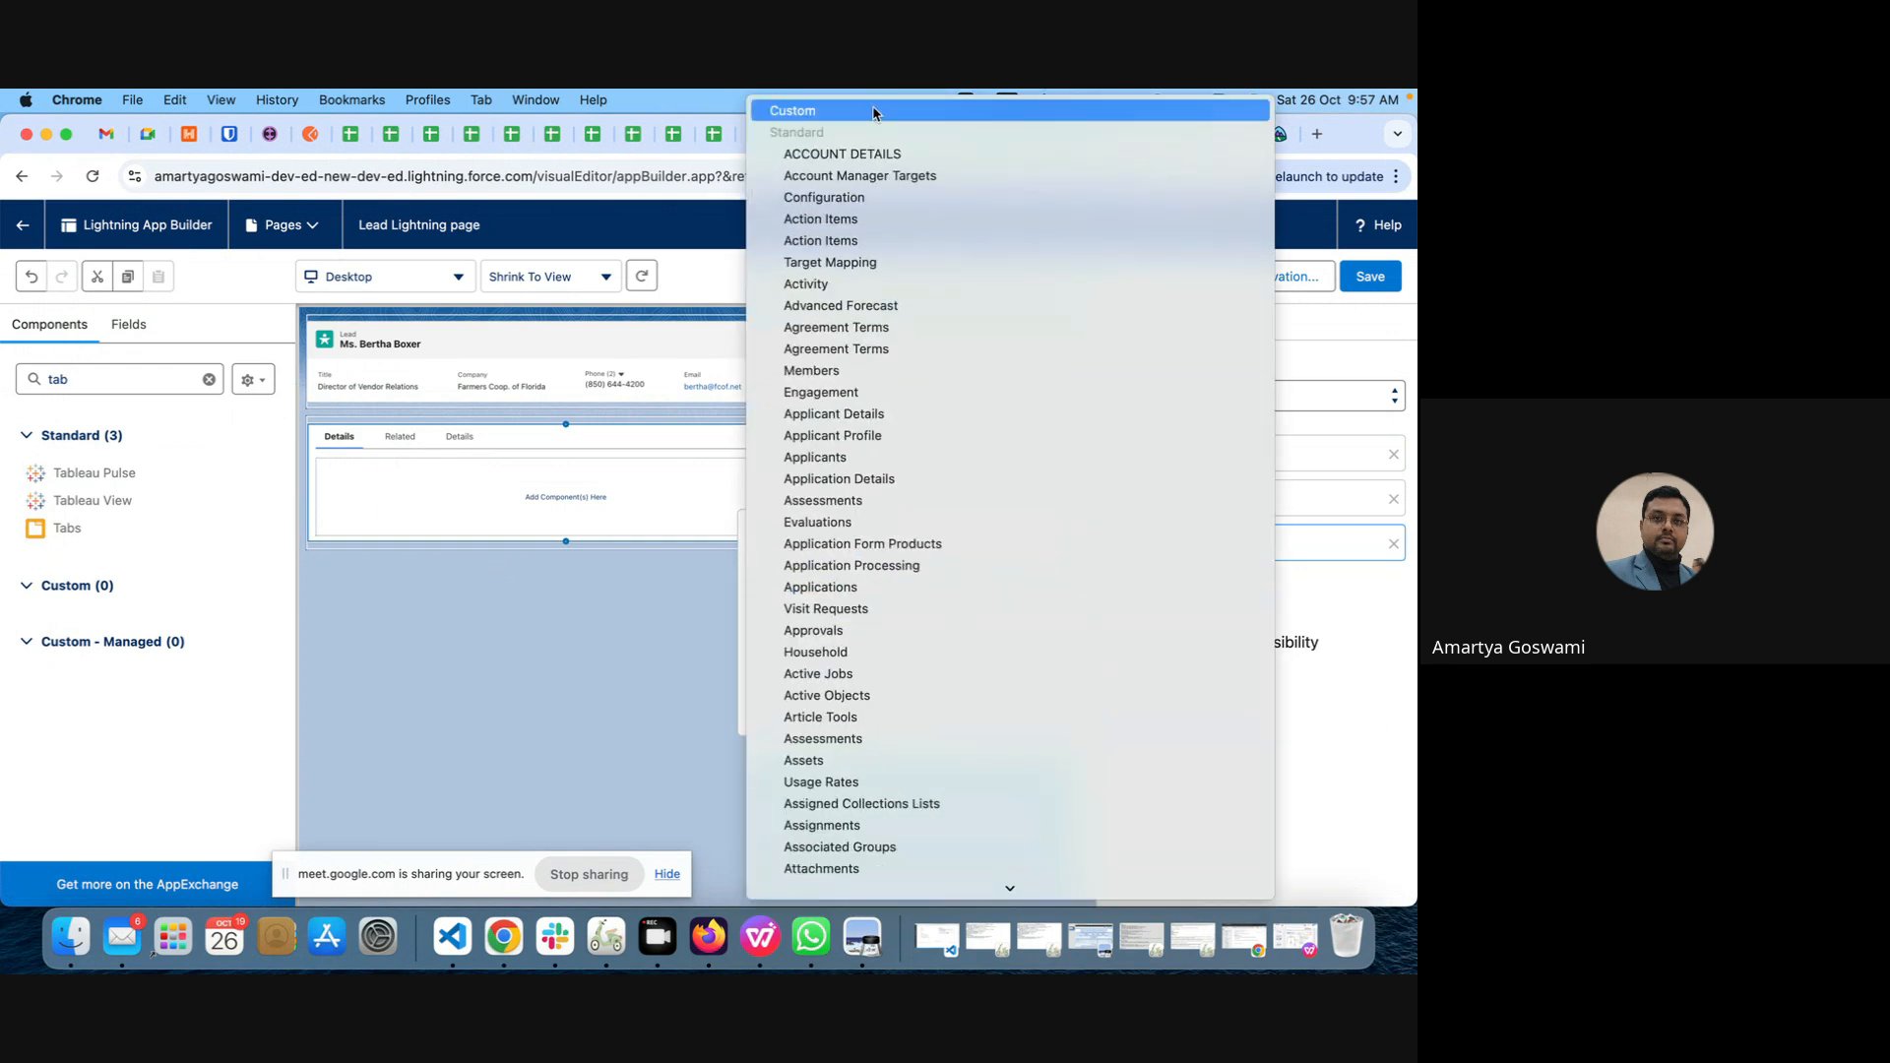
left_click(872, 111)
left_click(792, 636)
type("Custom Tab")
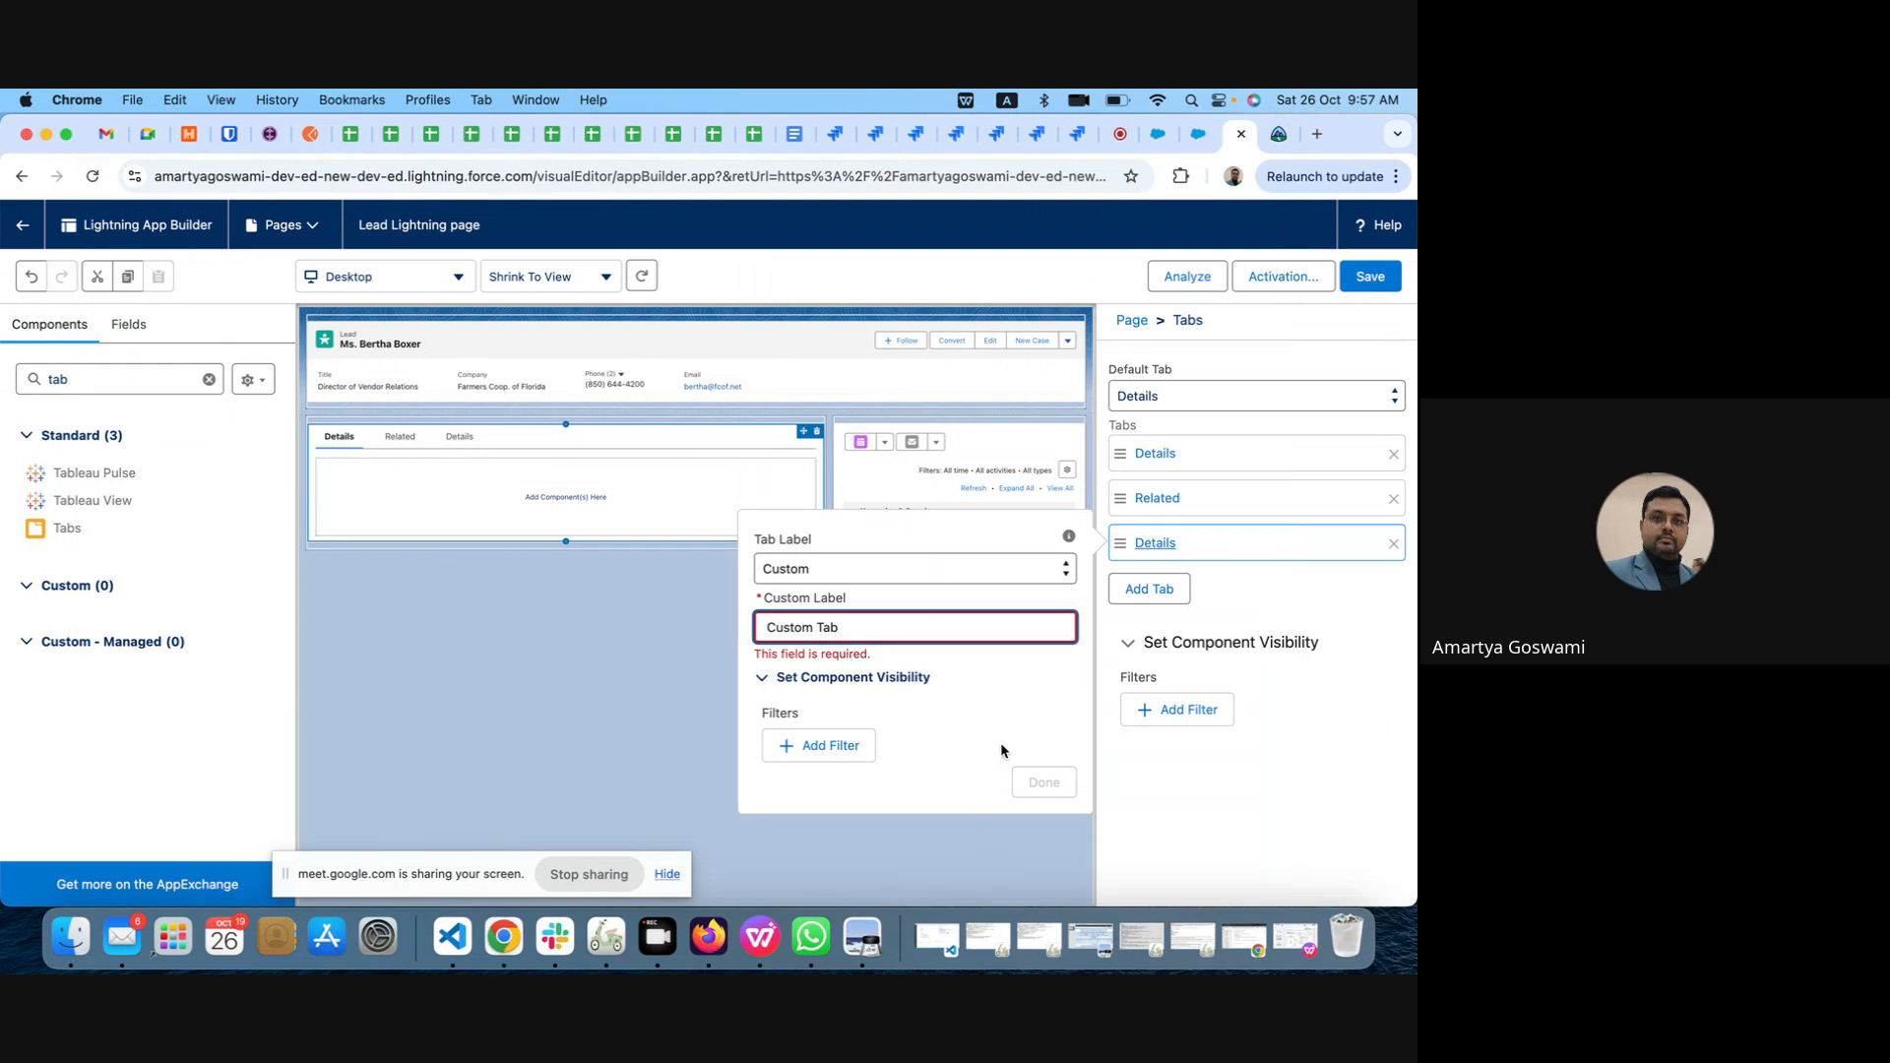
key("Tab")
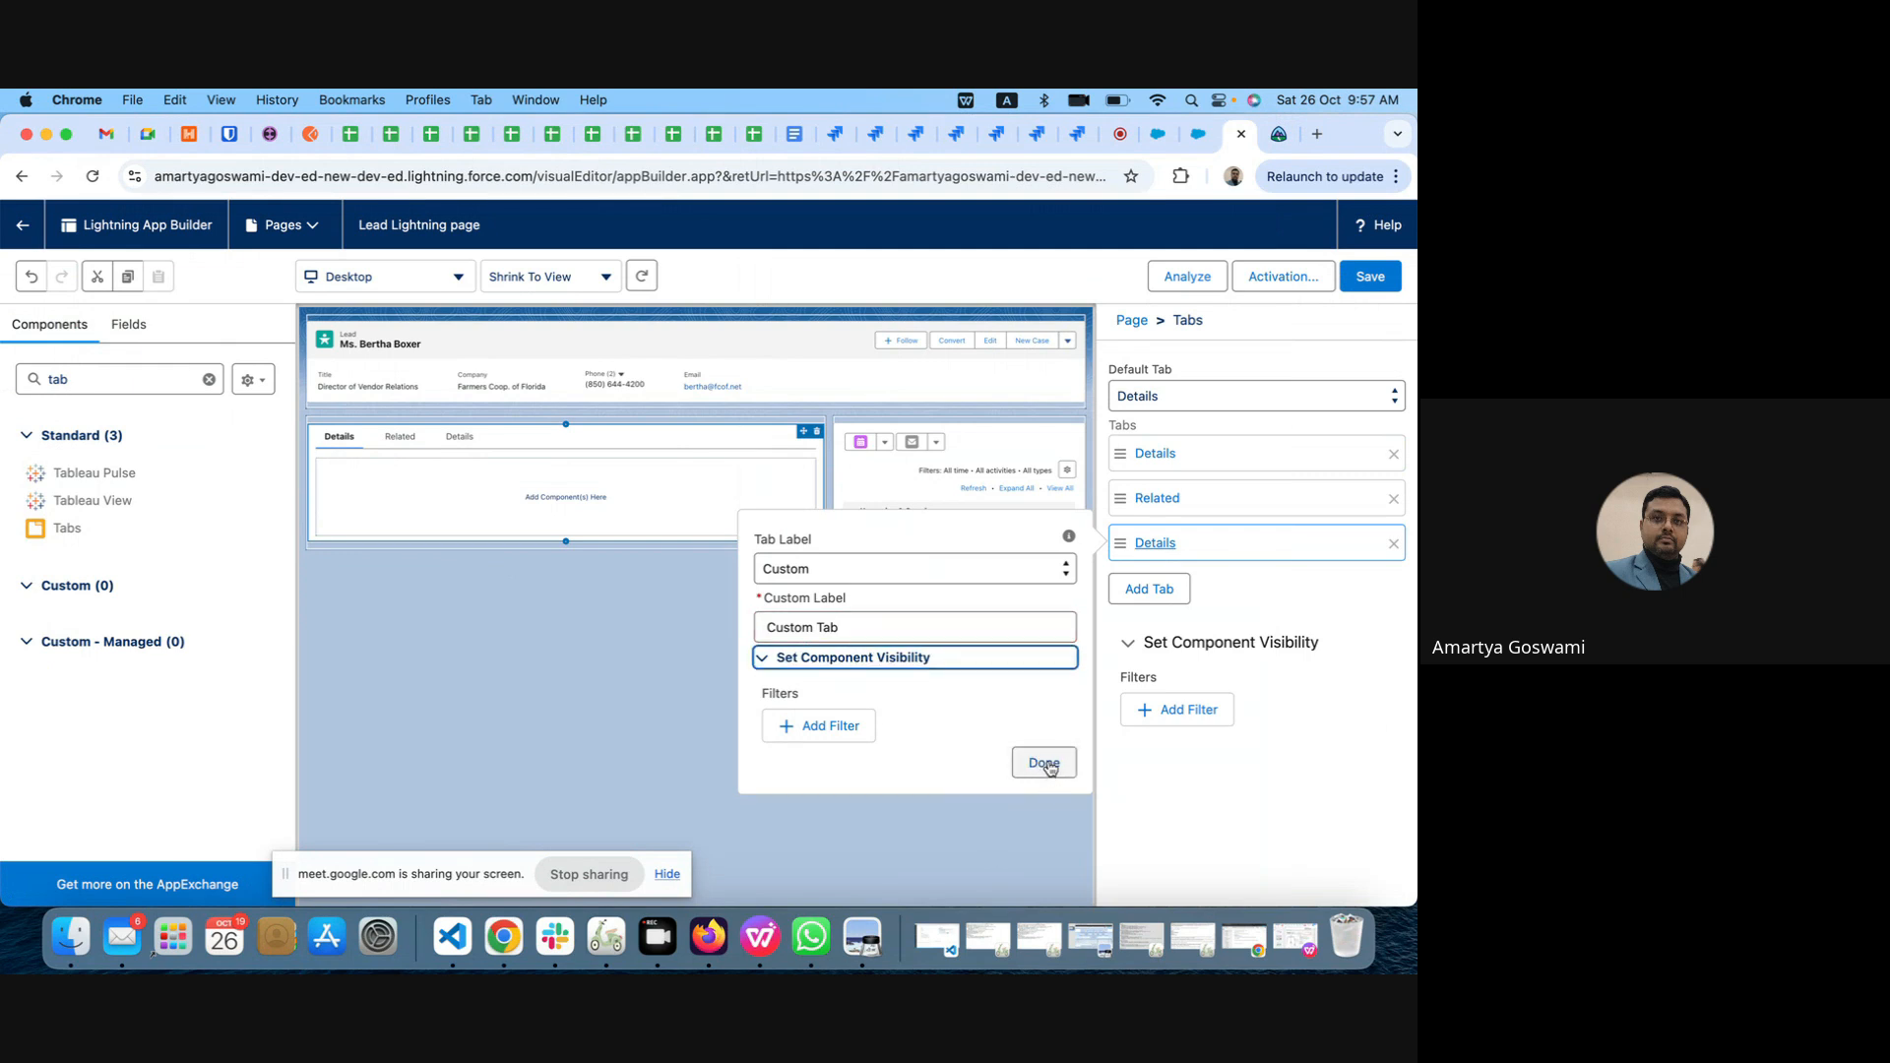
left_click(1045, 764)
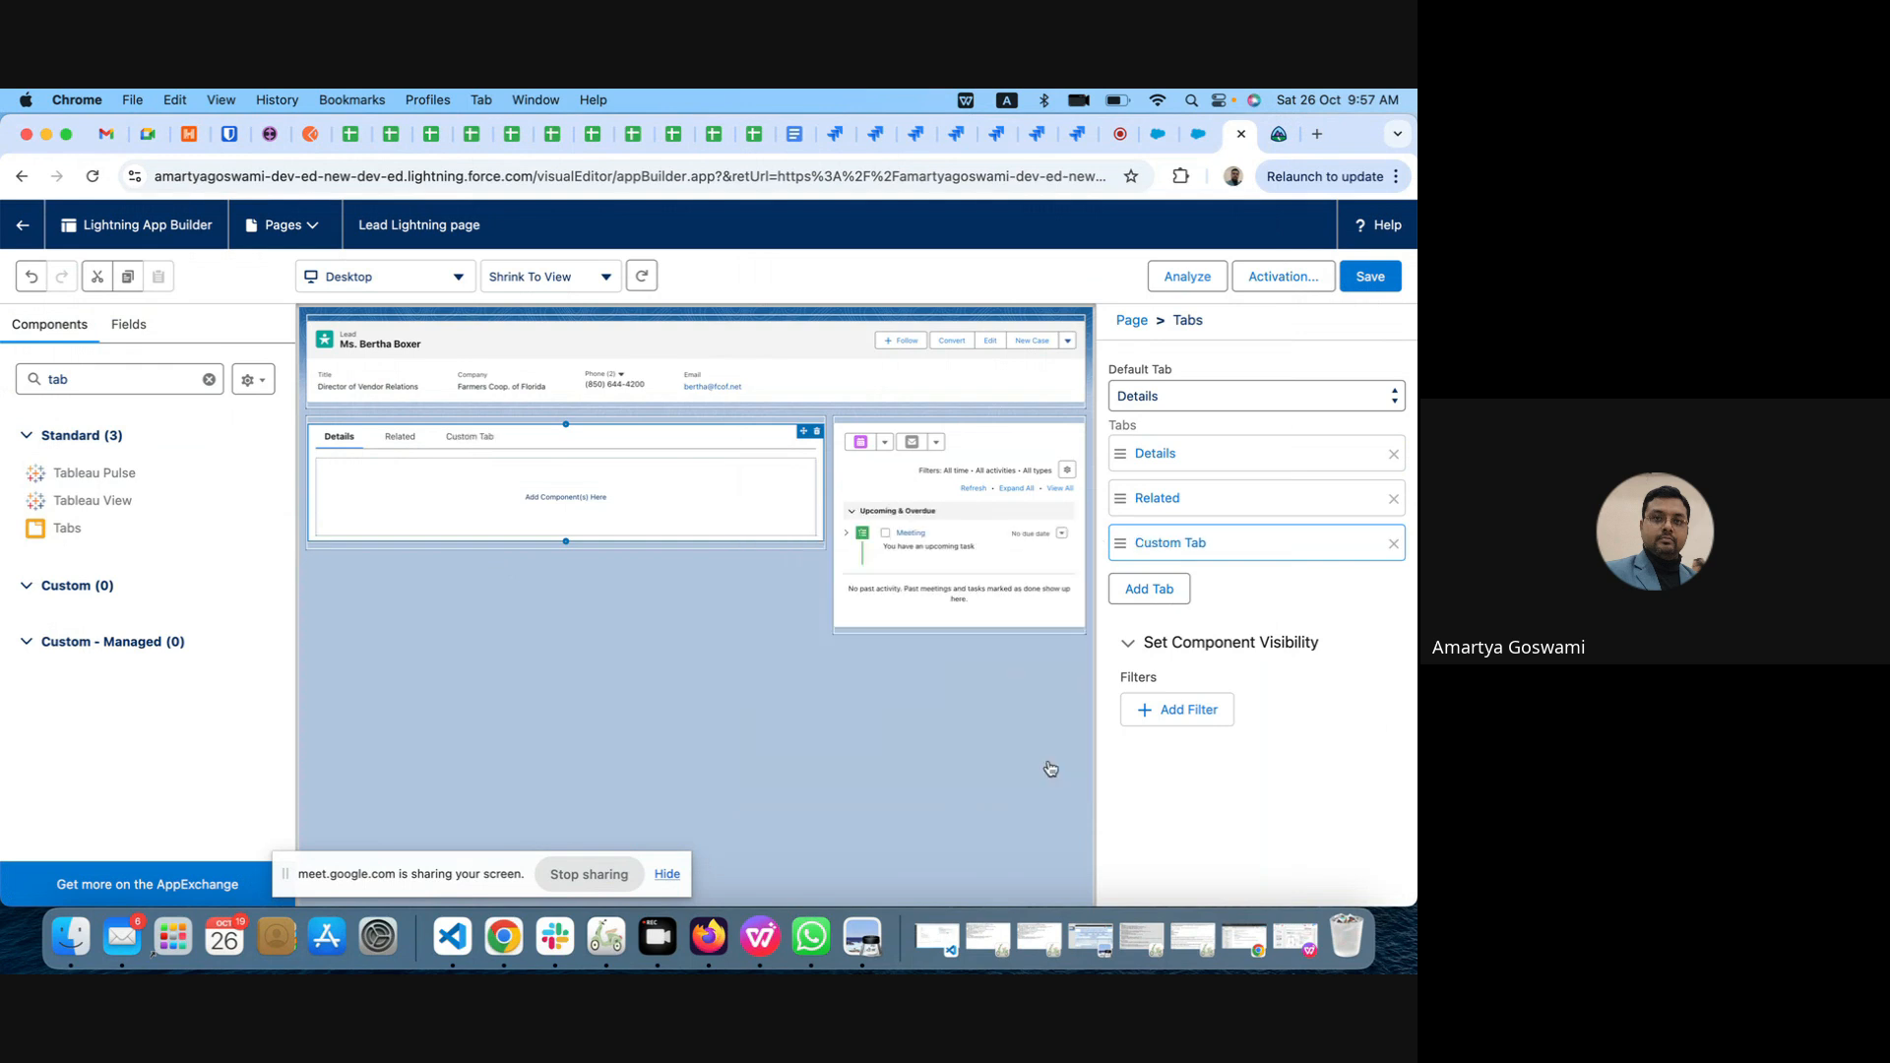
Step: Save the Lead Lightning page and check its activation settings and the reloaded lead record
left_click(1370, 279)
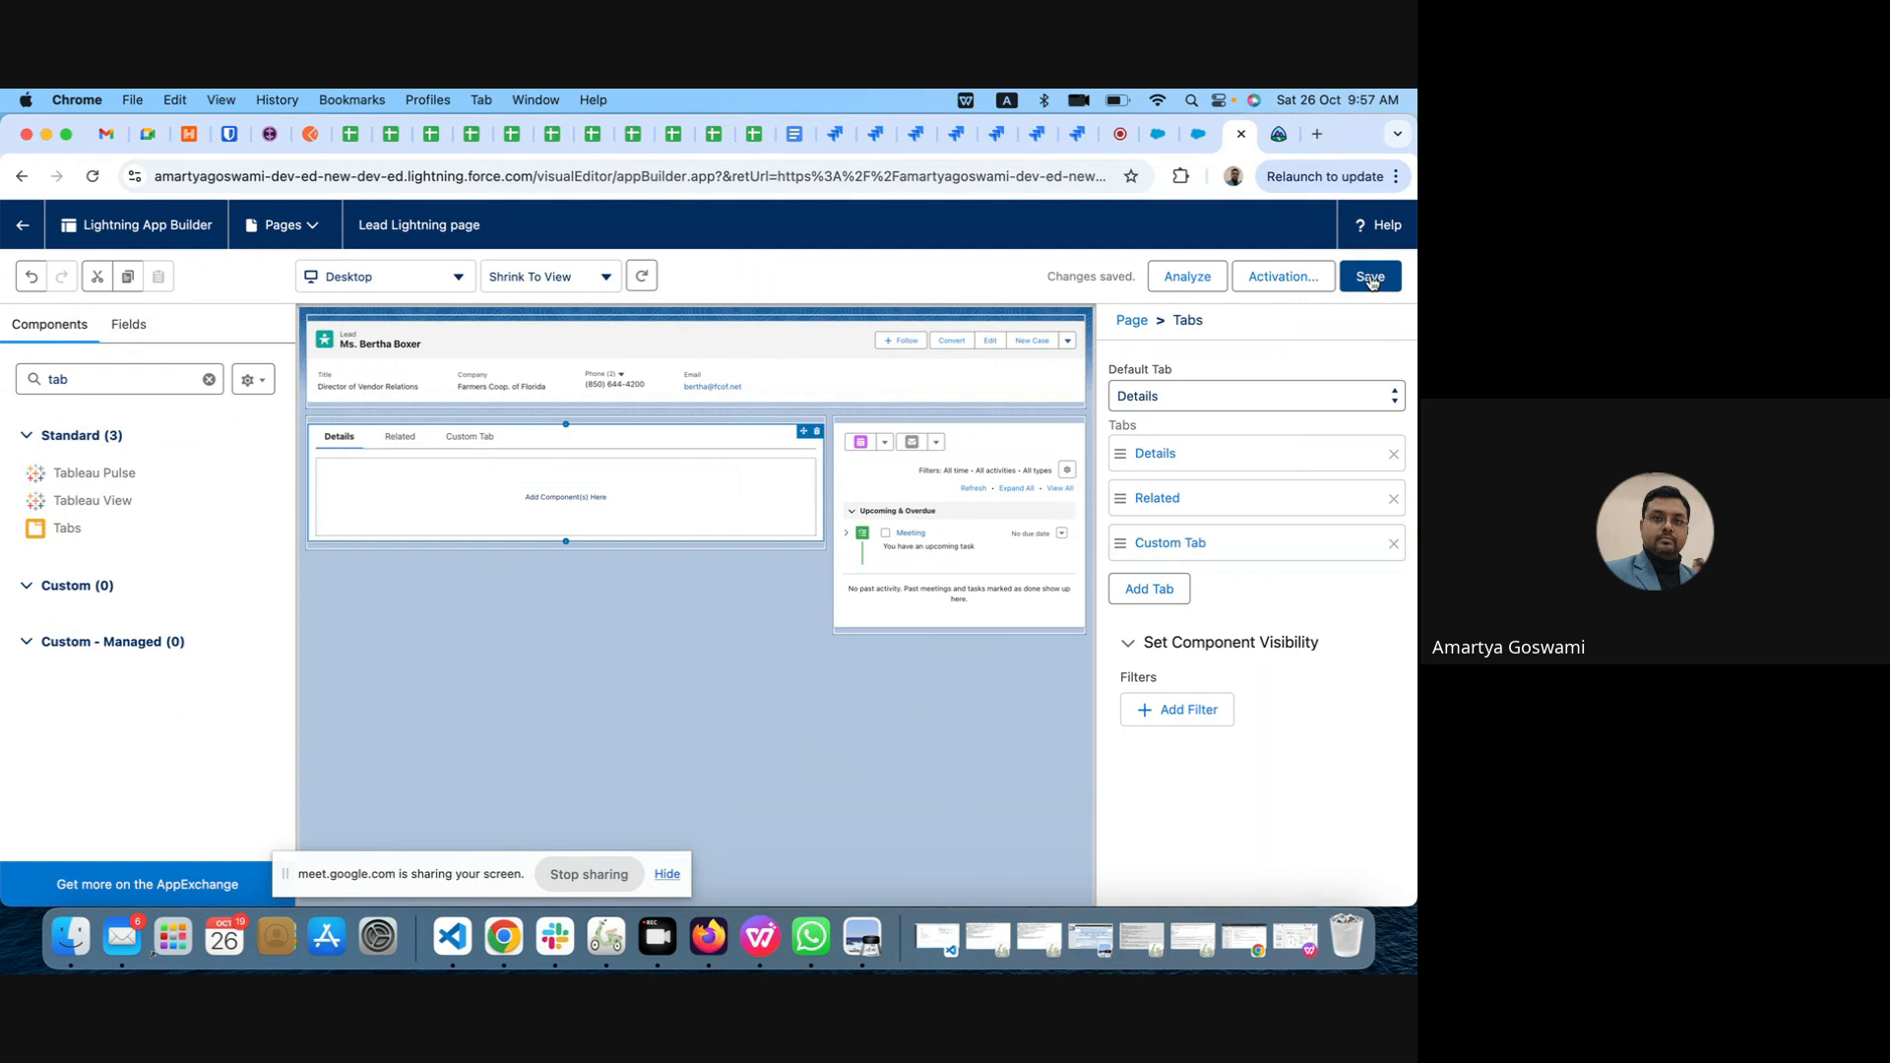
left_click(1306, 279)
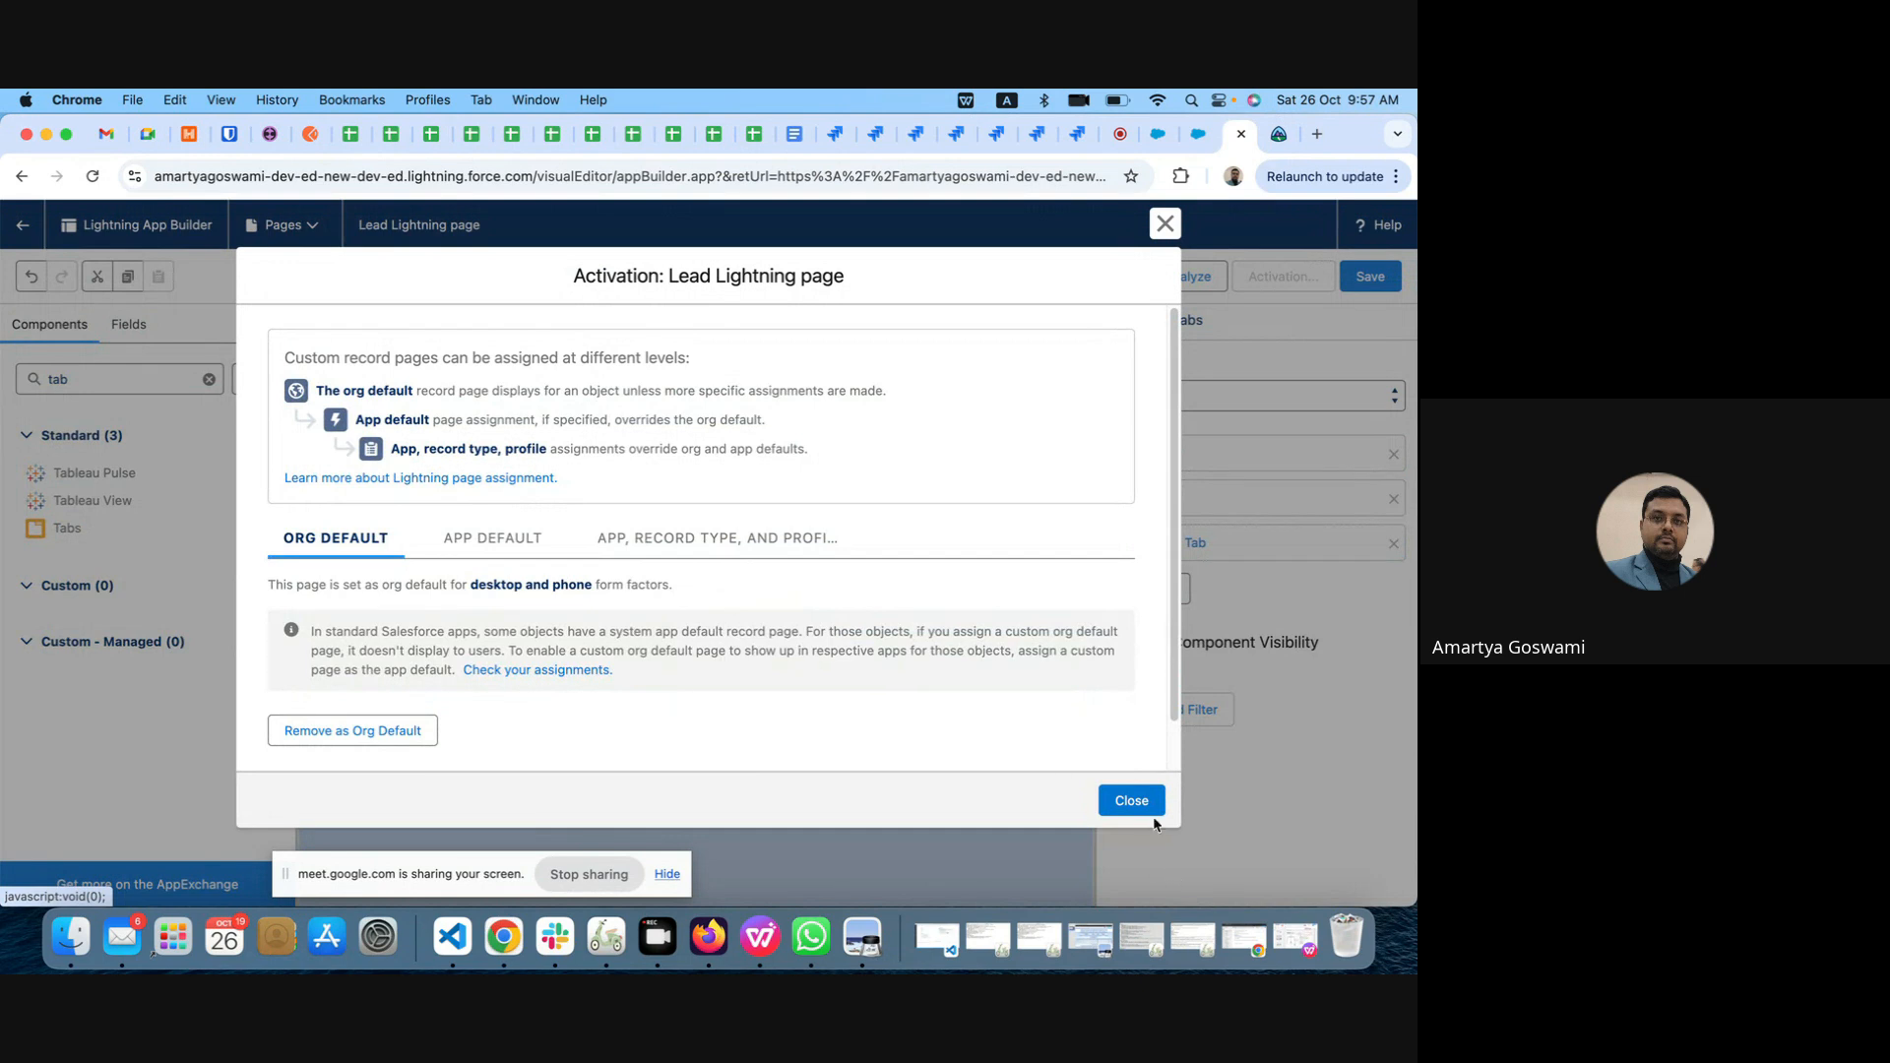
left_click(1134, 801)
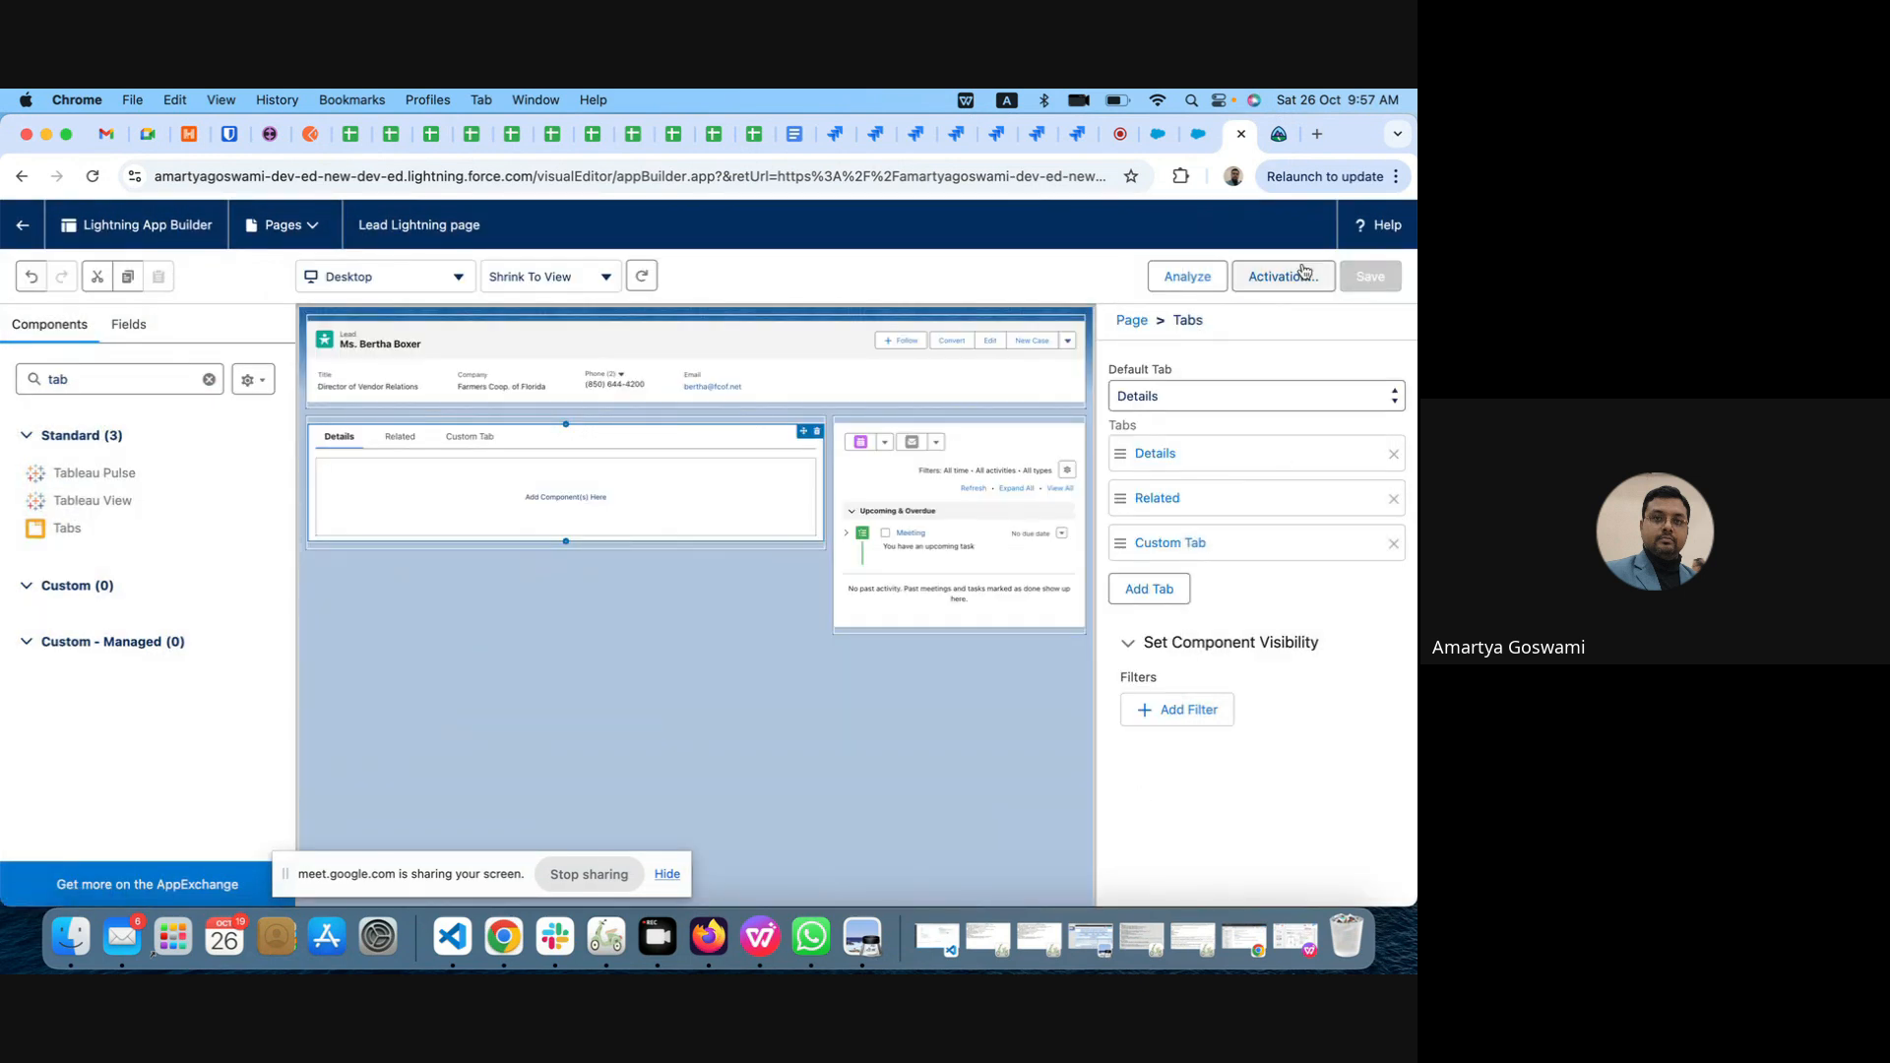
left_click(1157, 134)
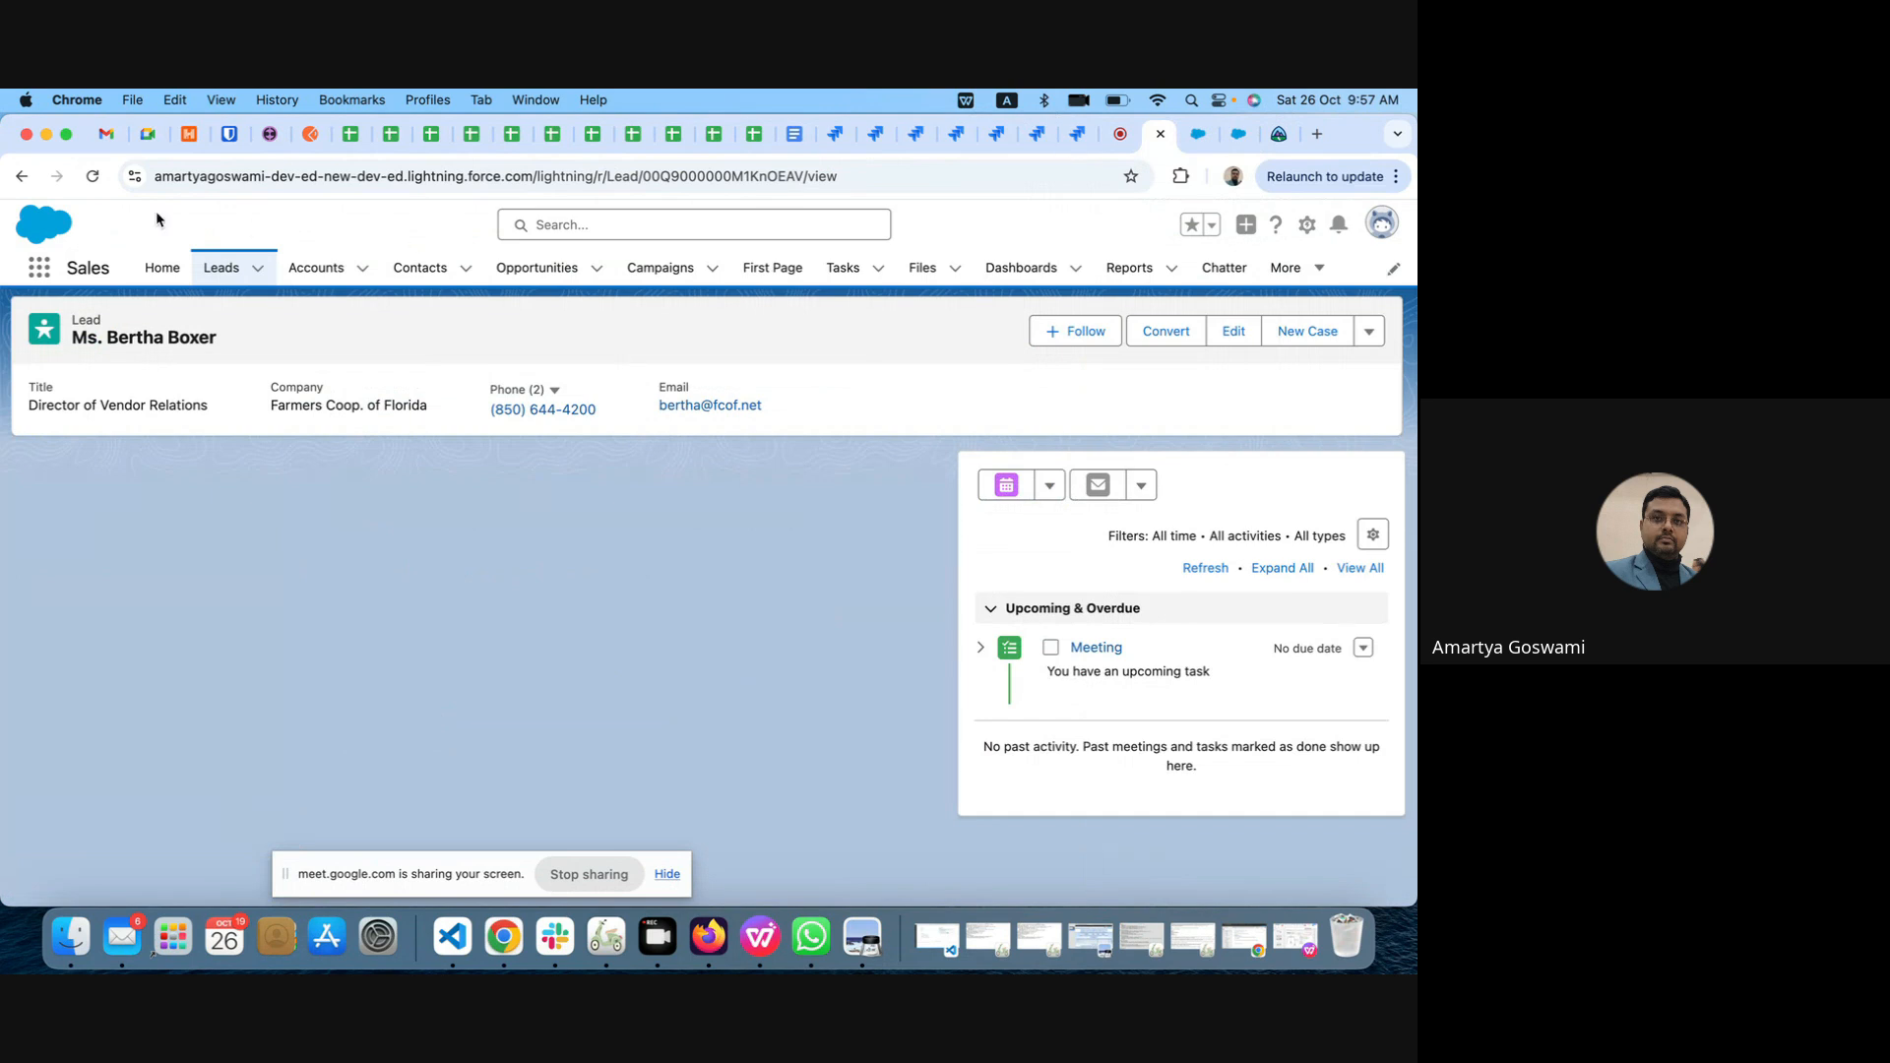
left_click(94, 177)
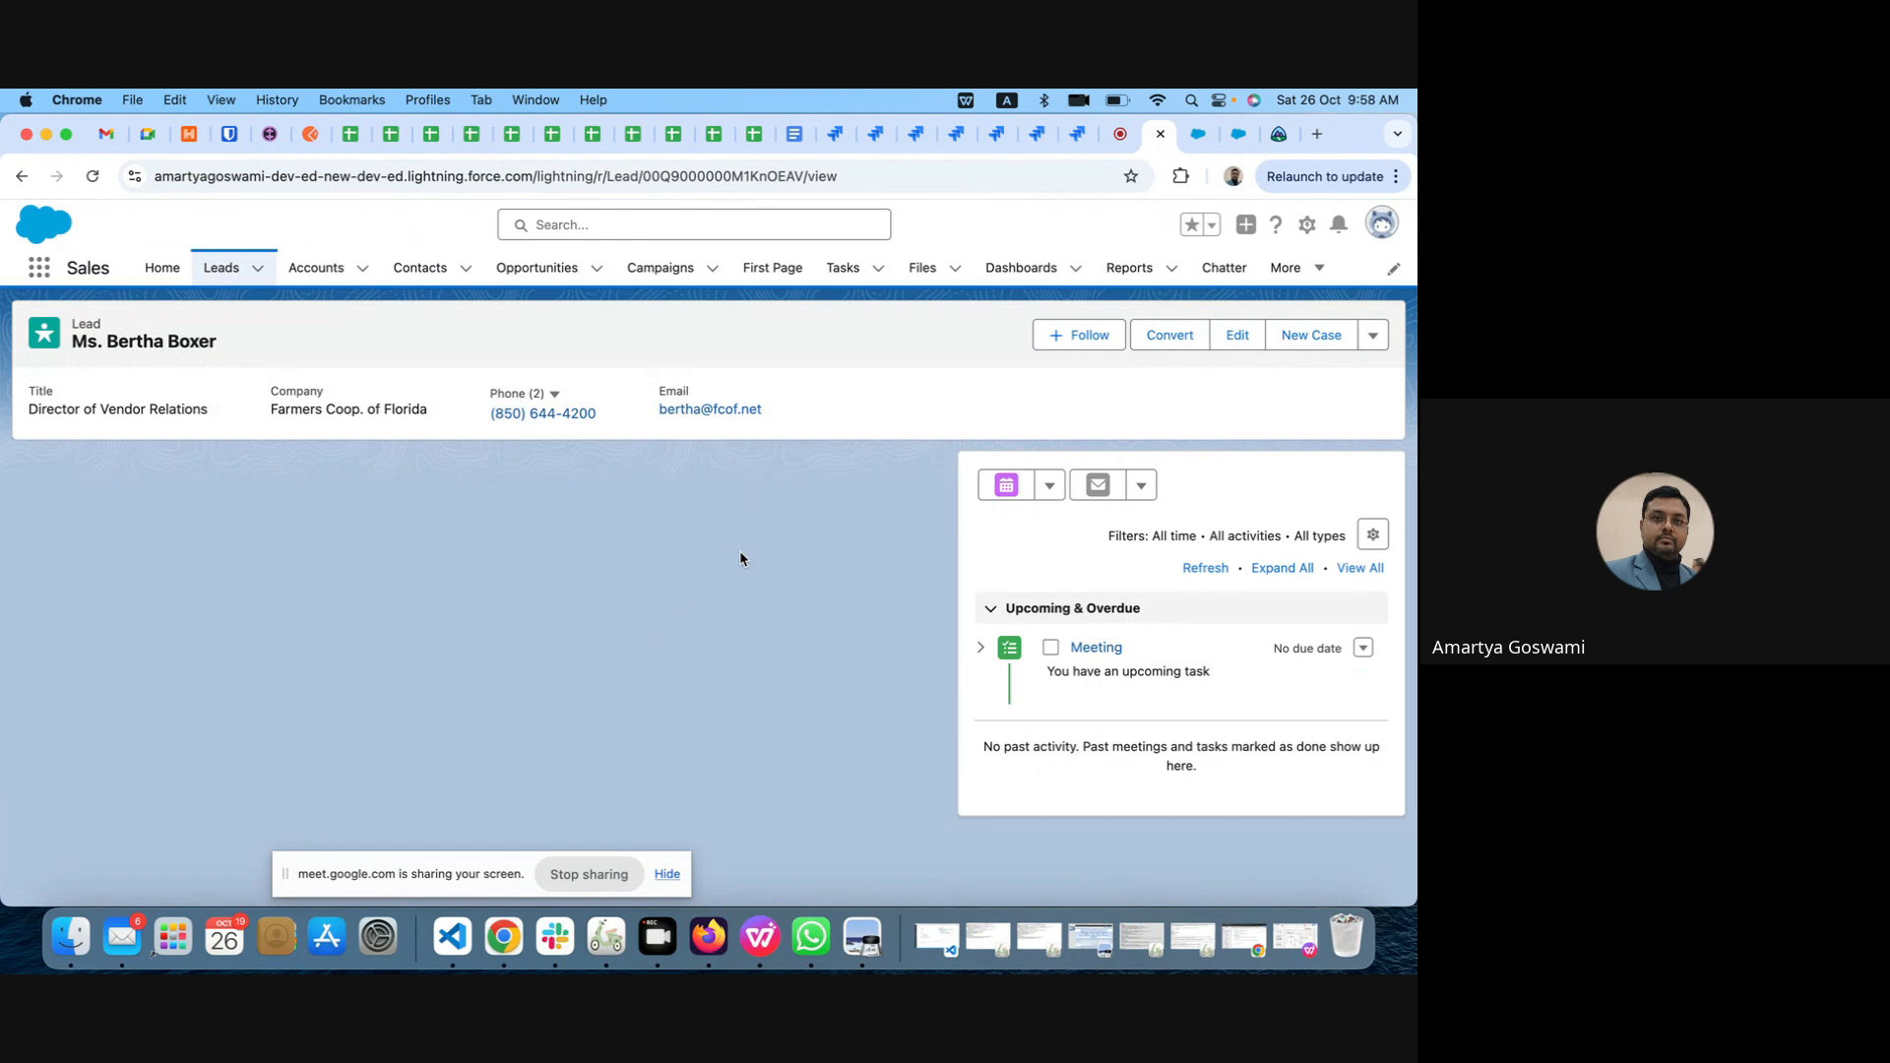
Step: Try reopening the page editor from the lead record and saving a Tabs component in the empty main region
left_click(1307, 225)
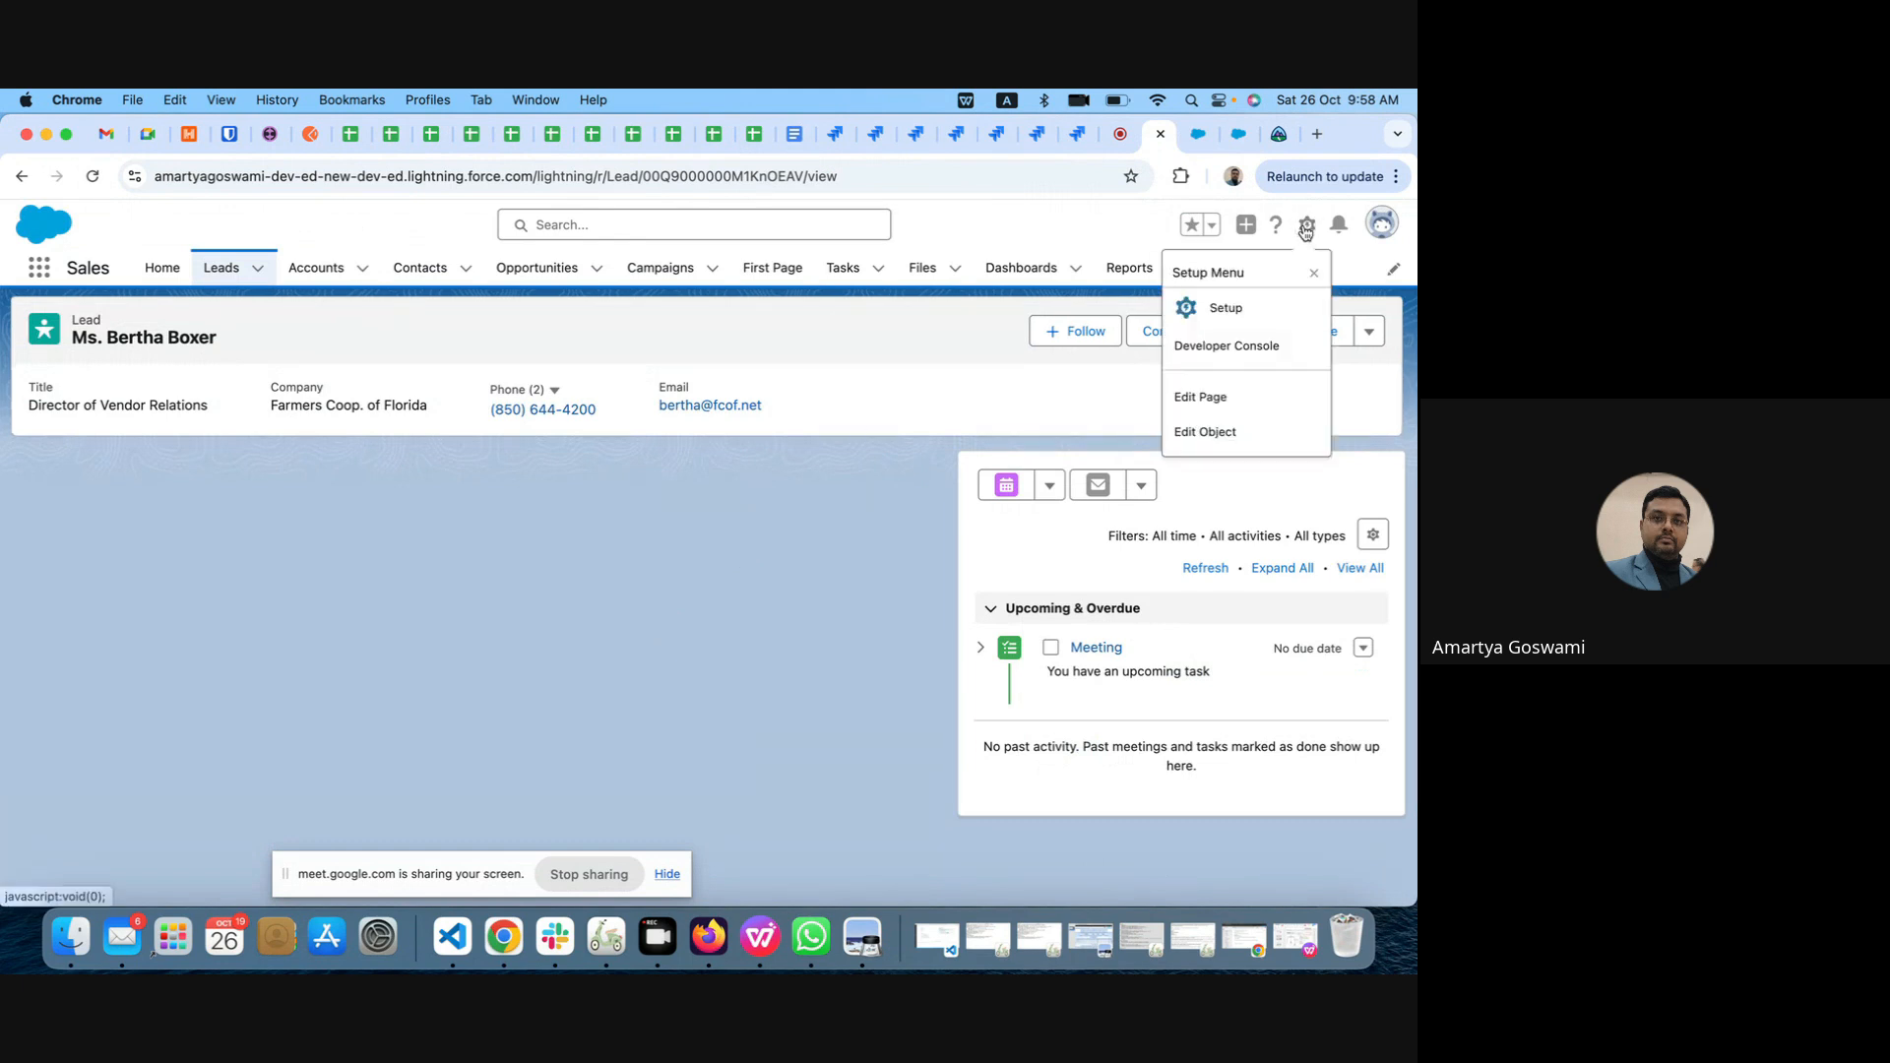
left_click(1215, 400)
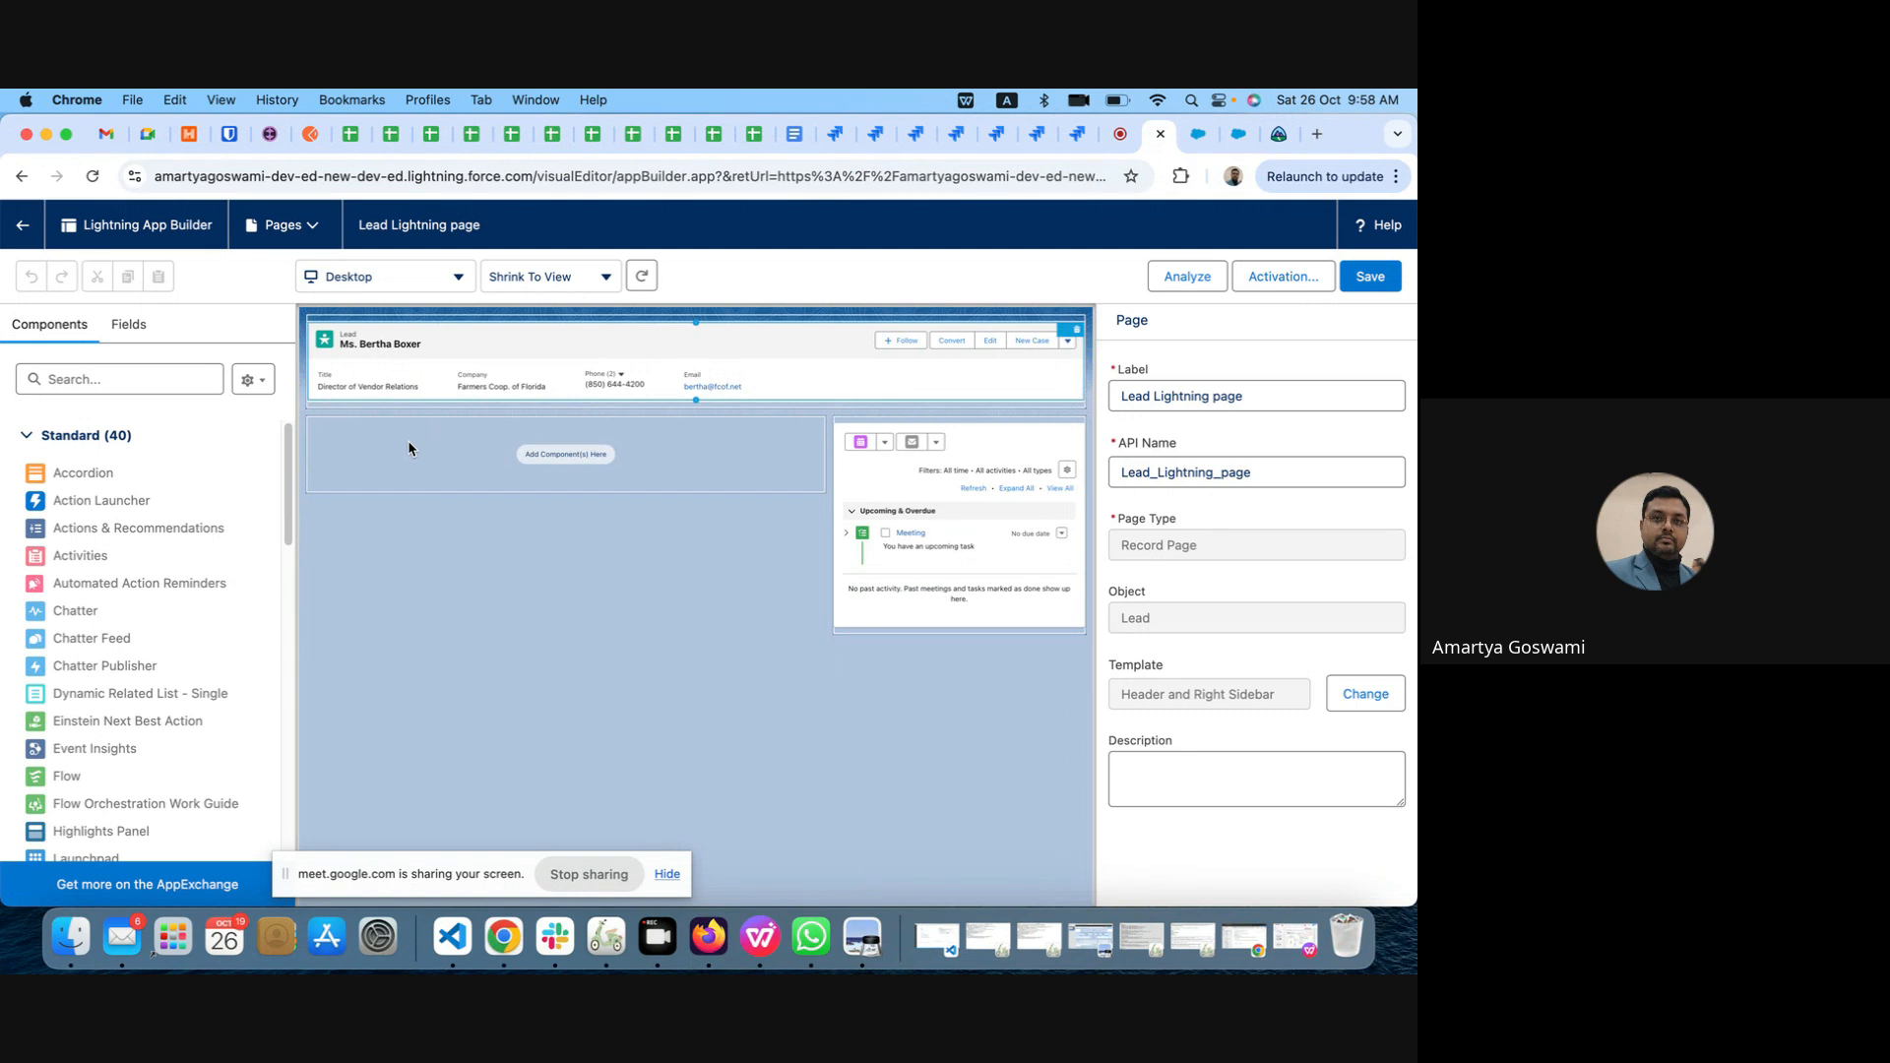
left_click(75, 379)
type("tab")
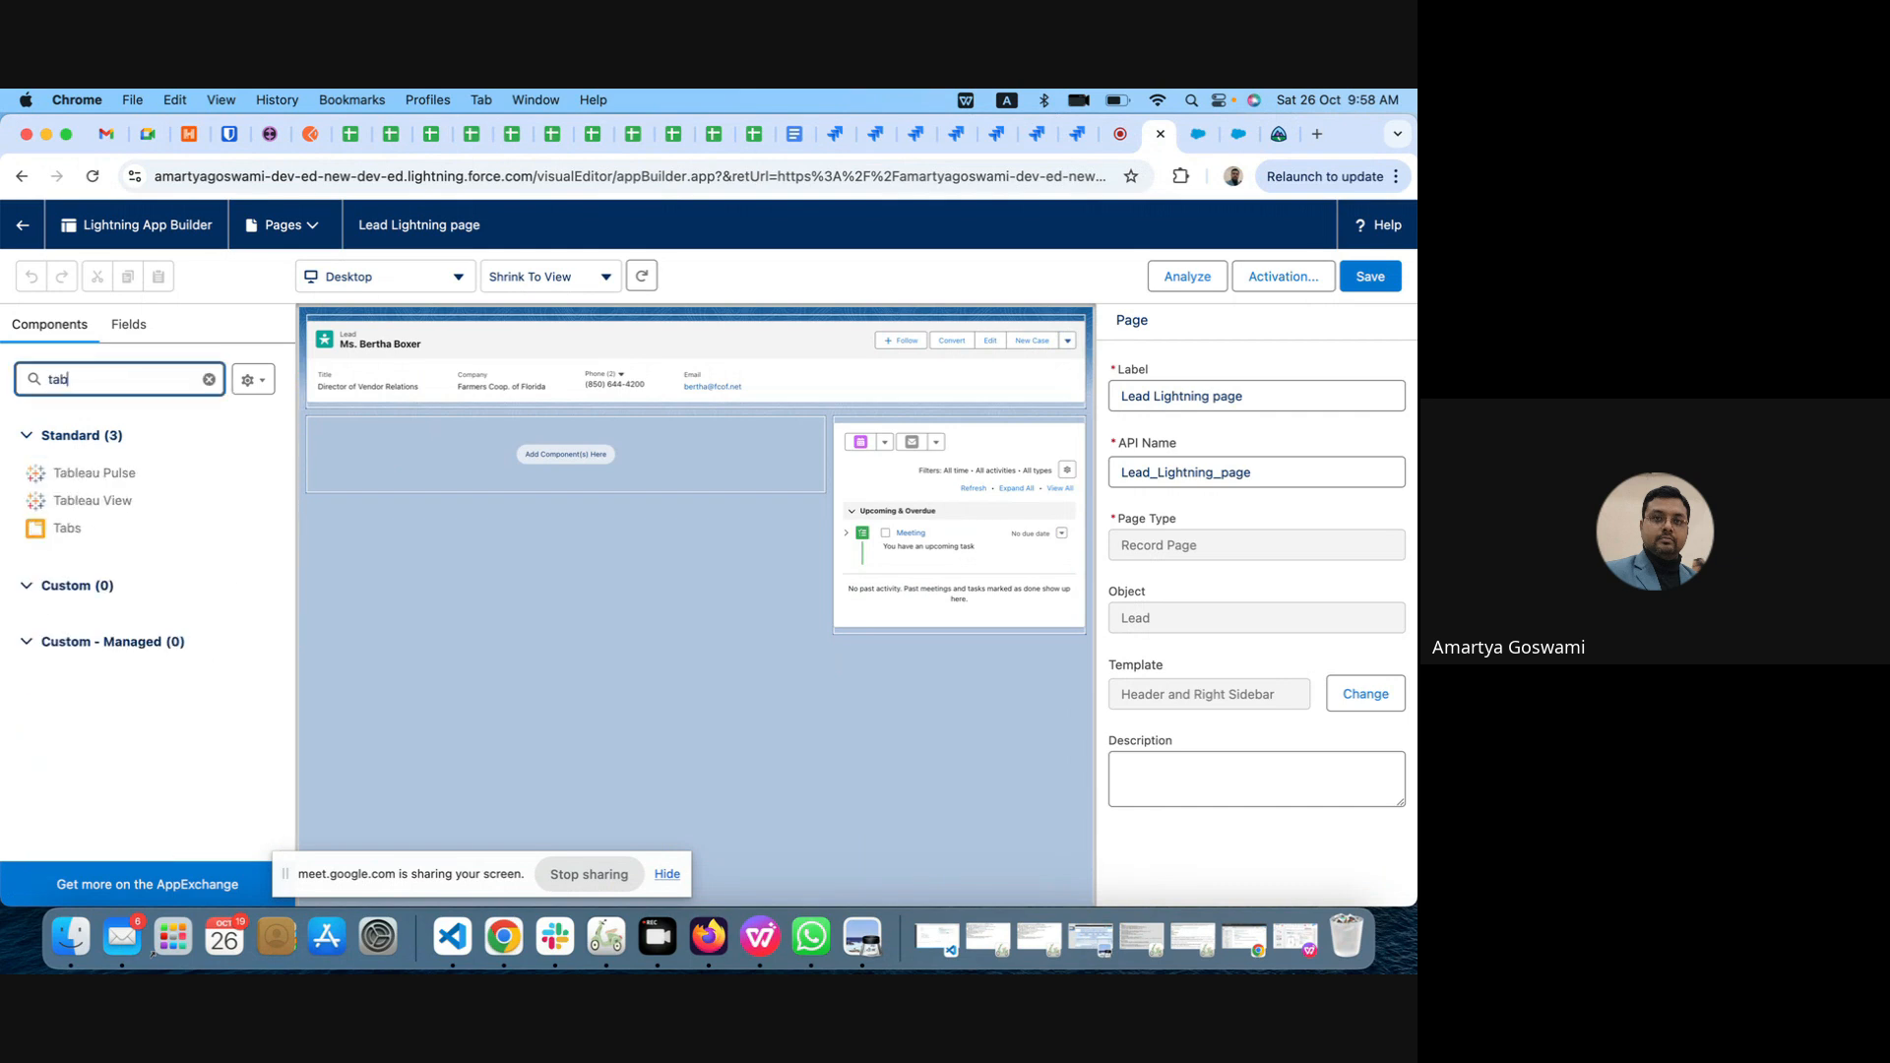
left_click_drag(66, 531, 463, 448)
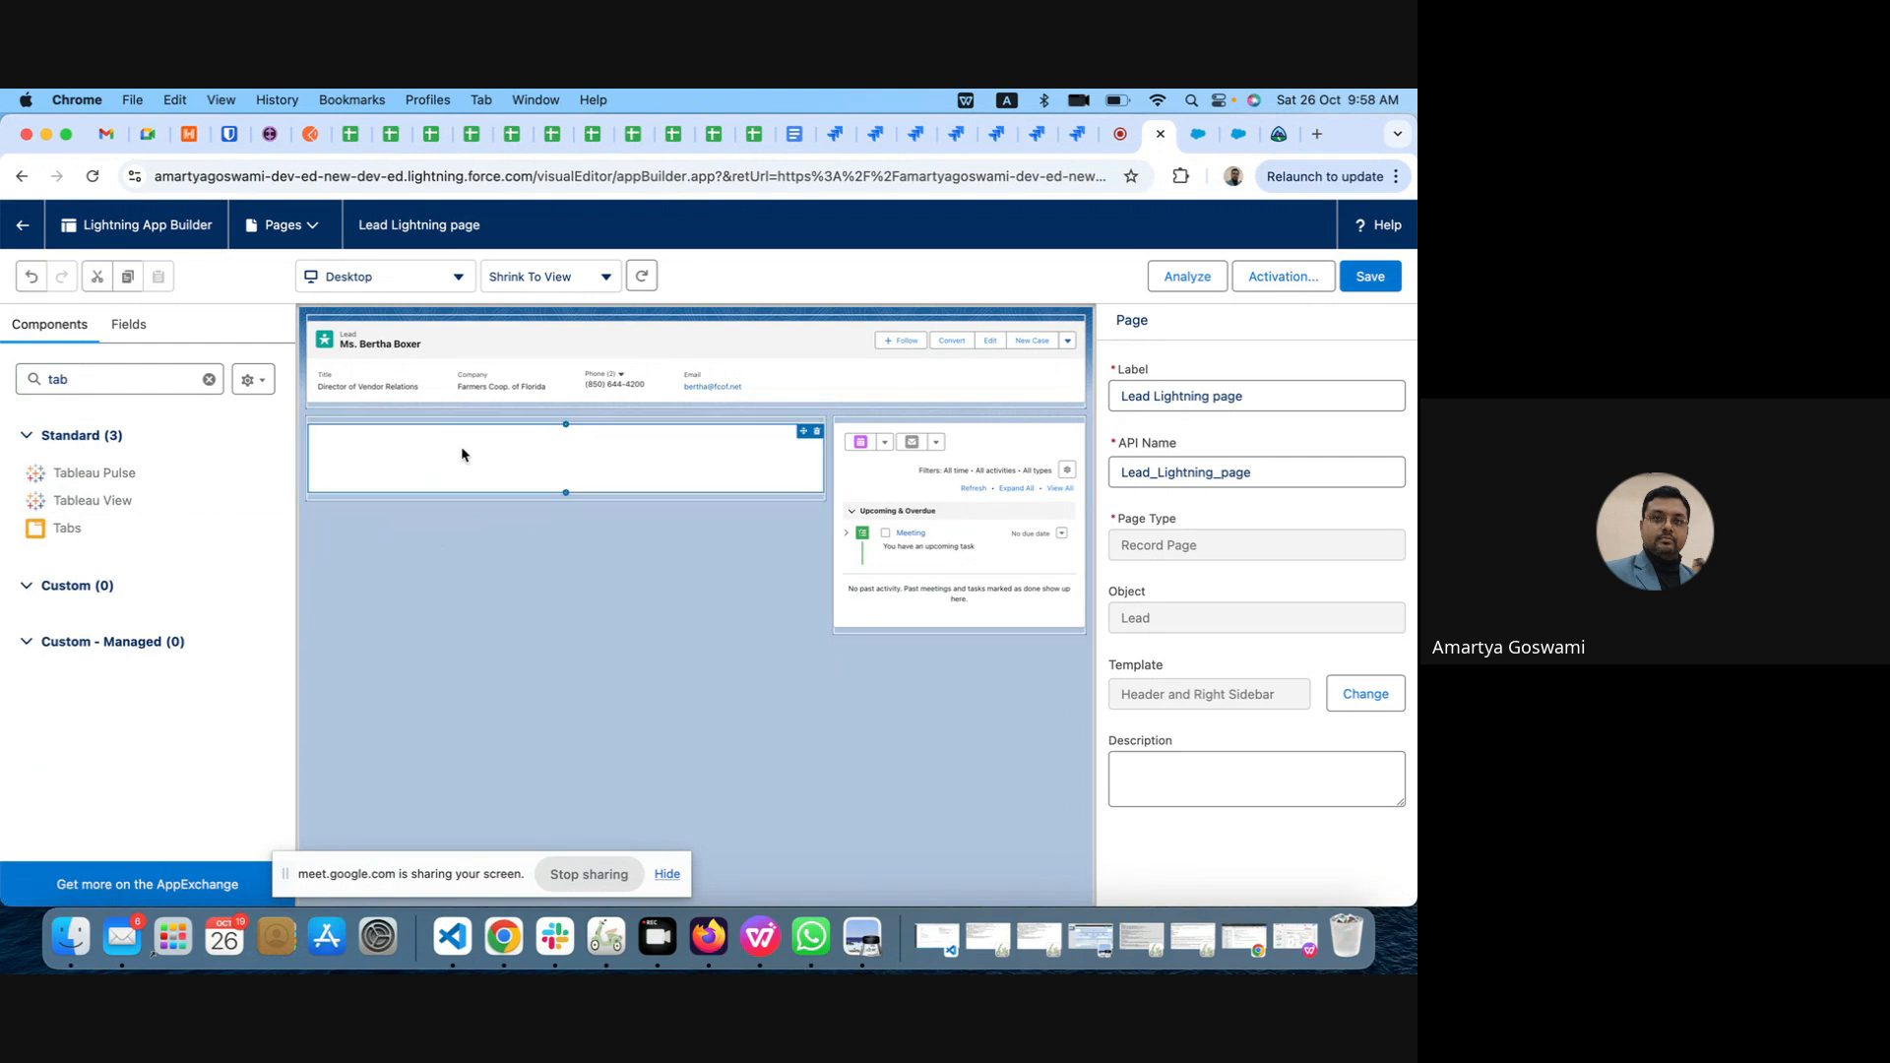
left_click(1368, 279)
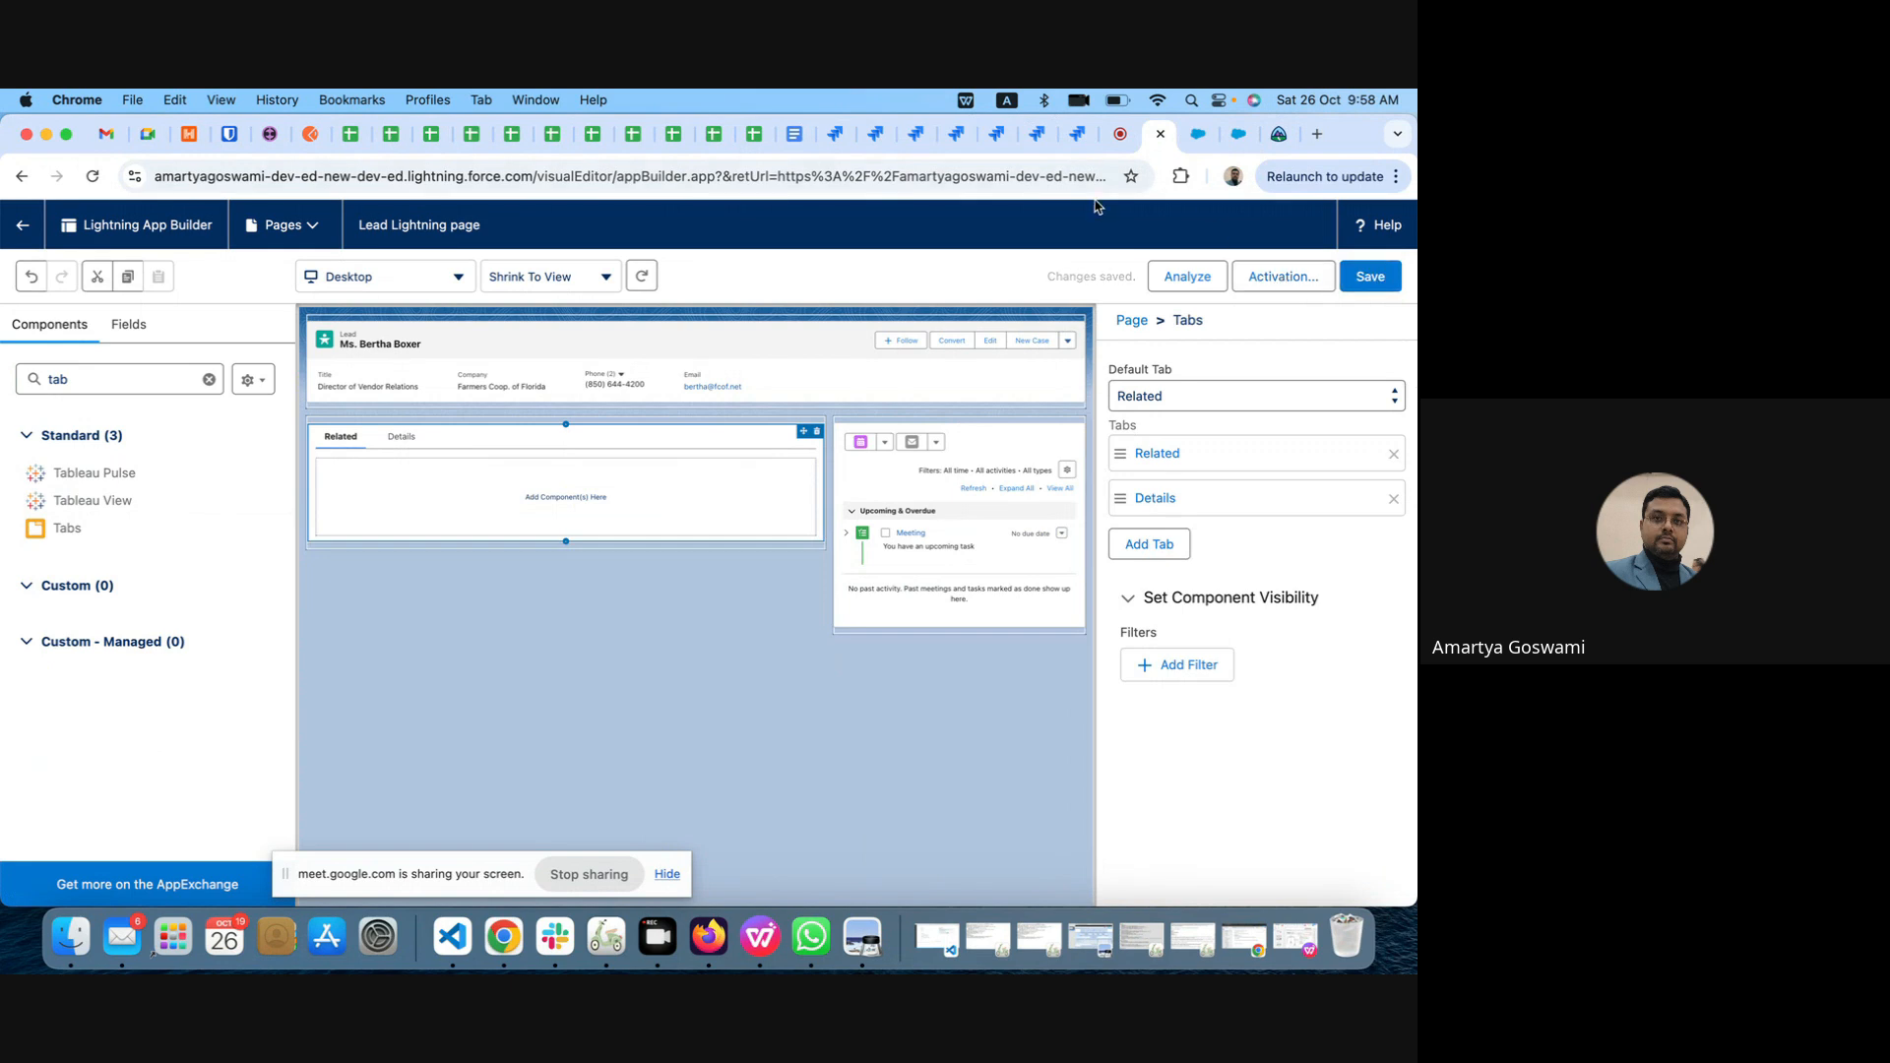
left_click(22, 225)
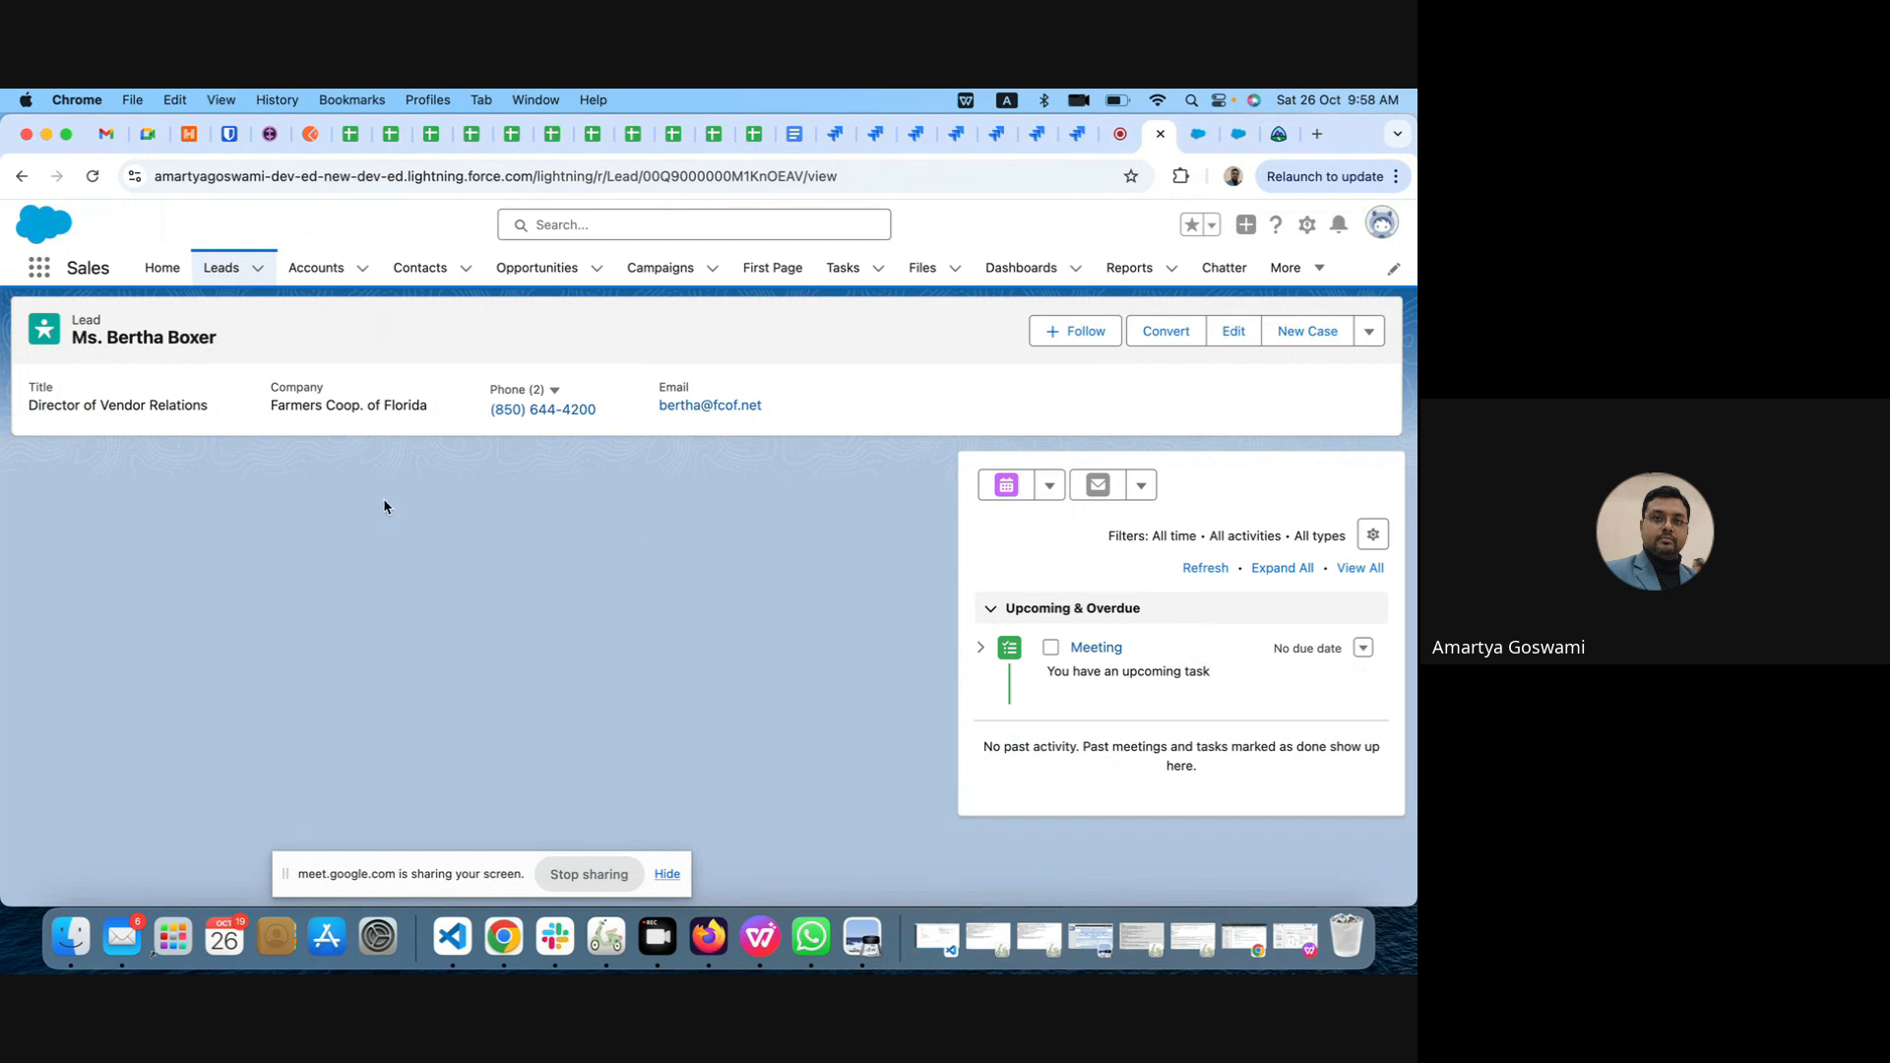
Step: Add the Record Detail component to the Details tab in the already open Lead Lightning page editor with three tabs
left_click(1239, 140)
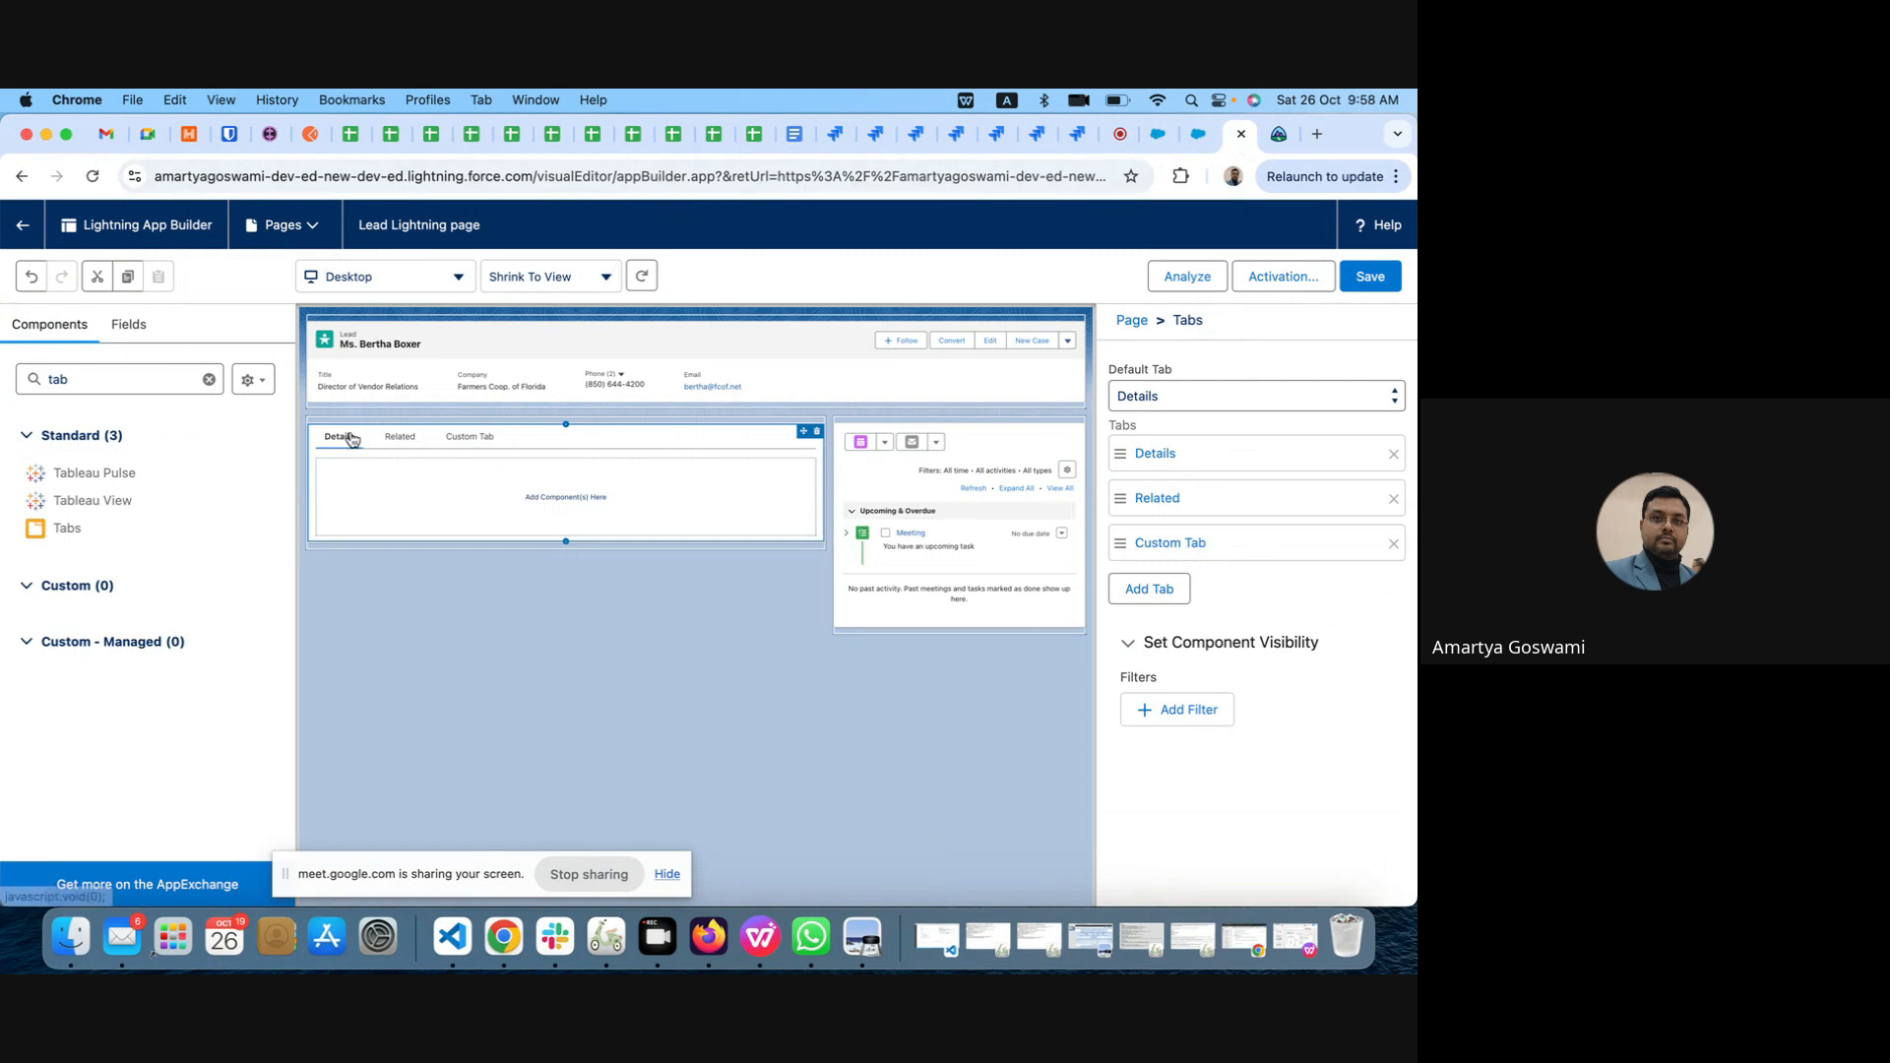
left_click(123, 328)
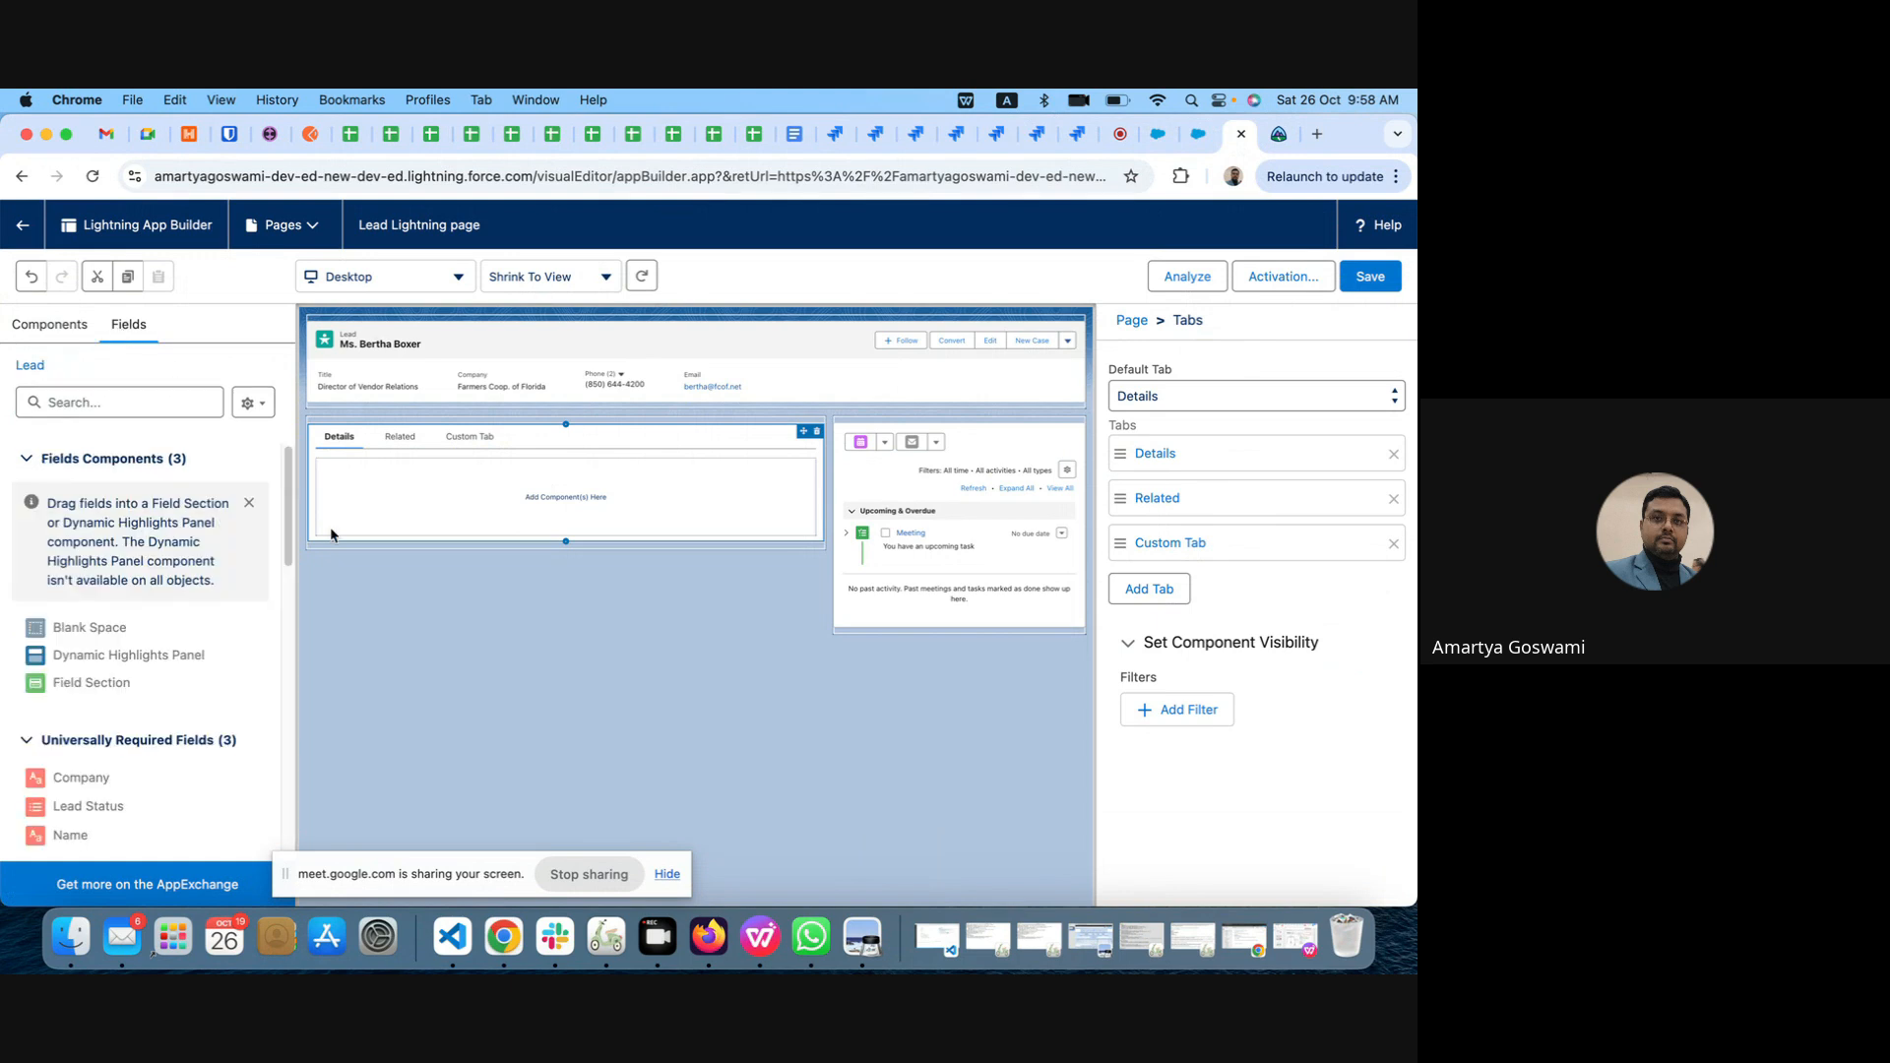
scroll(118, 689, "down", 10)
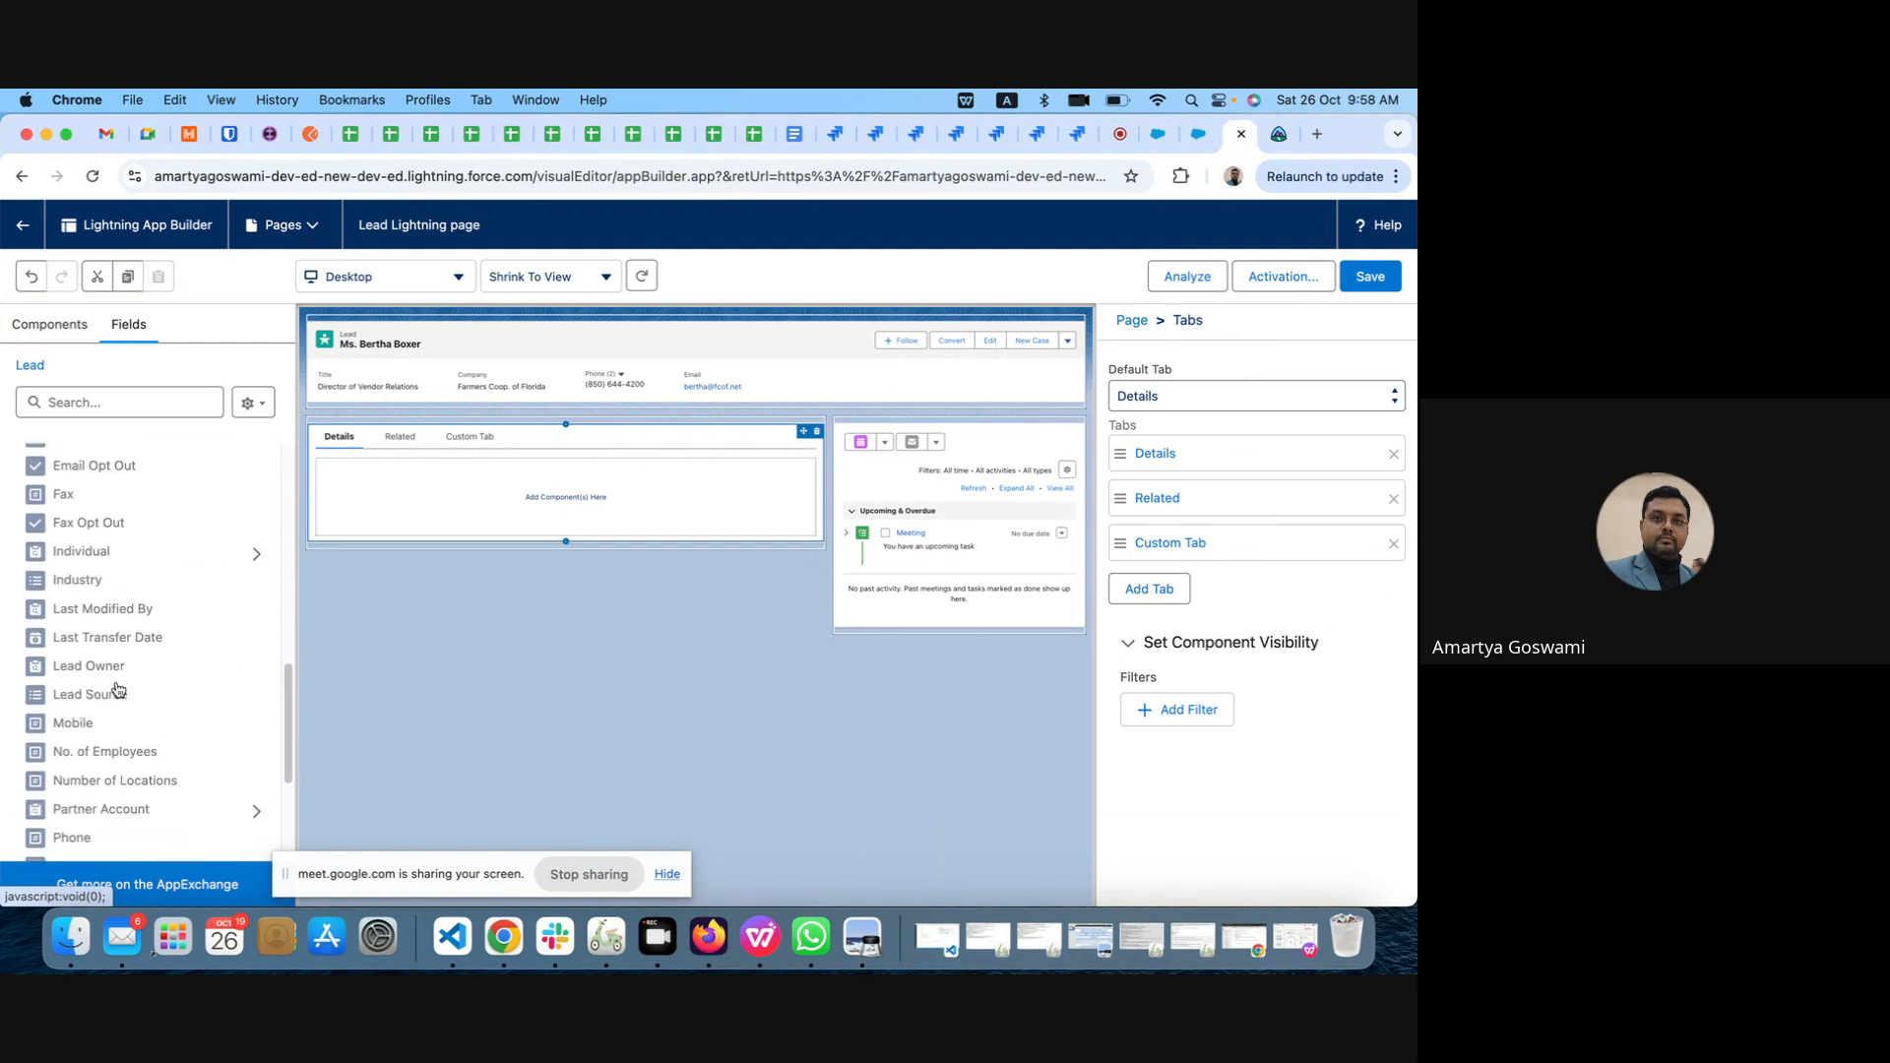
scroll(118, 689, "down", 5)
scroll(116, 689, "up", 1)
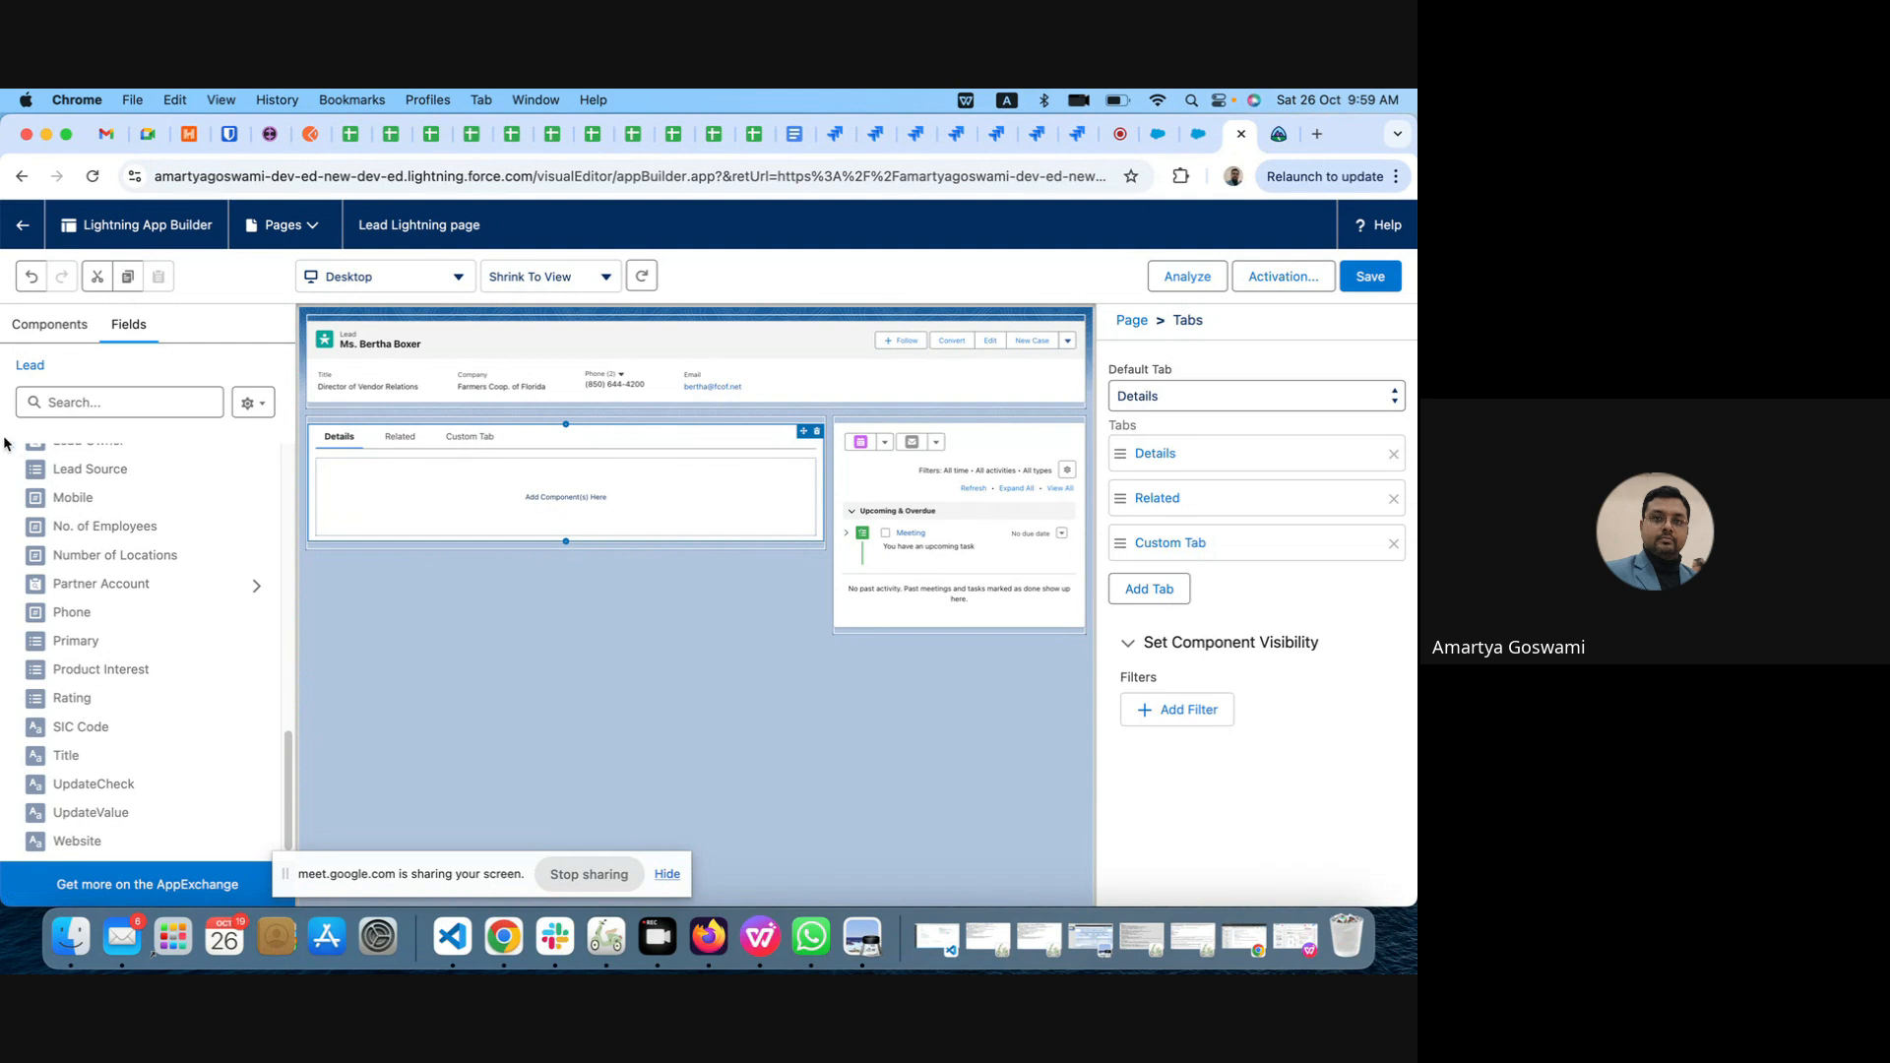
left_click(50, 325)
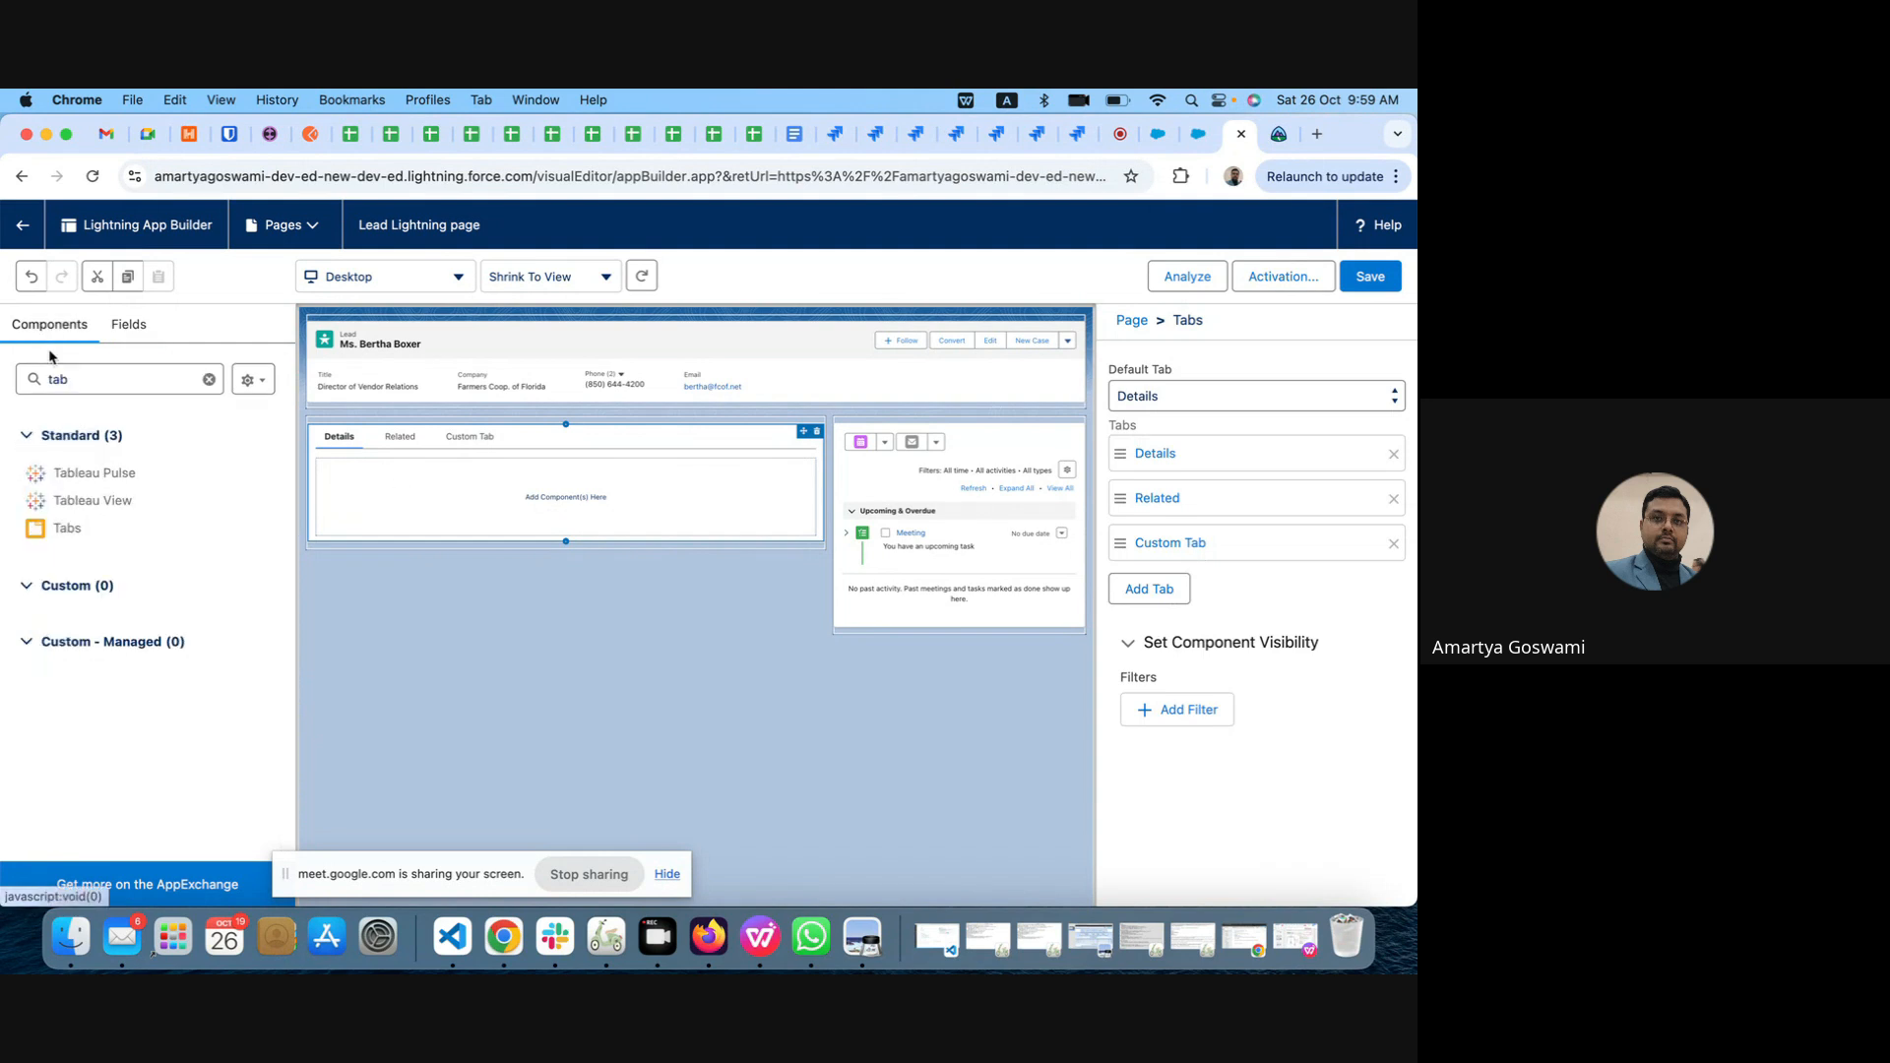
left_click_drag(71, 380, 31, 379)
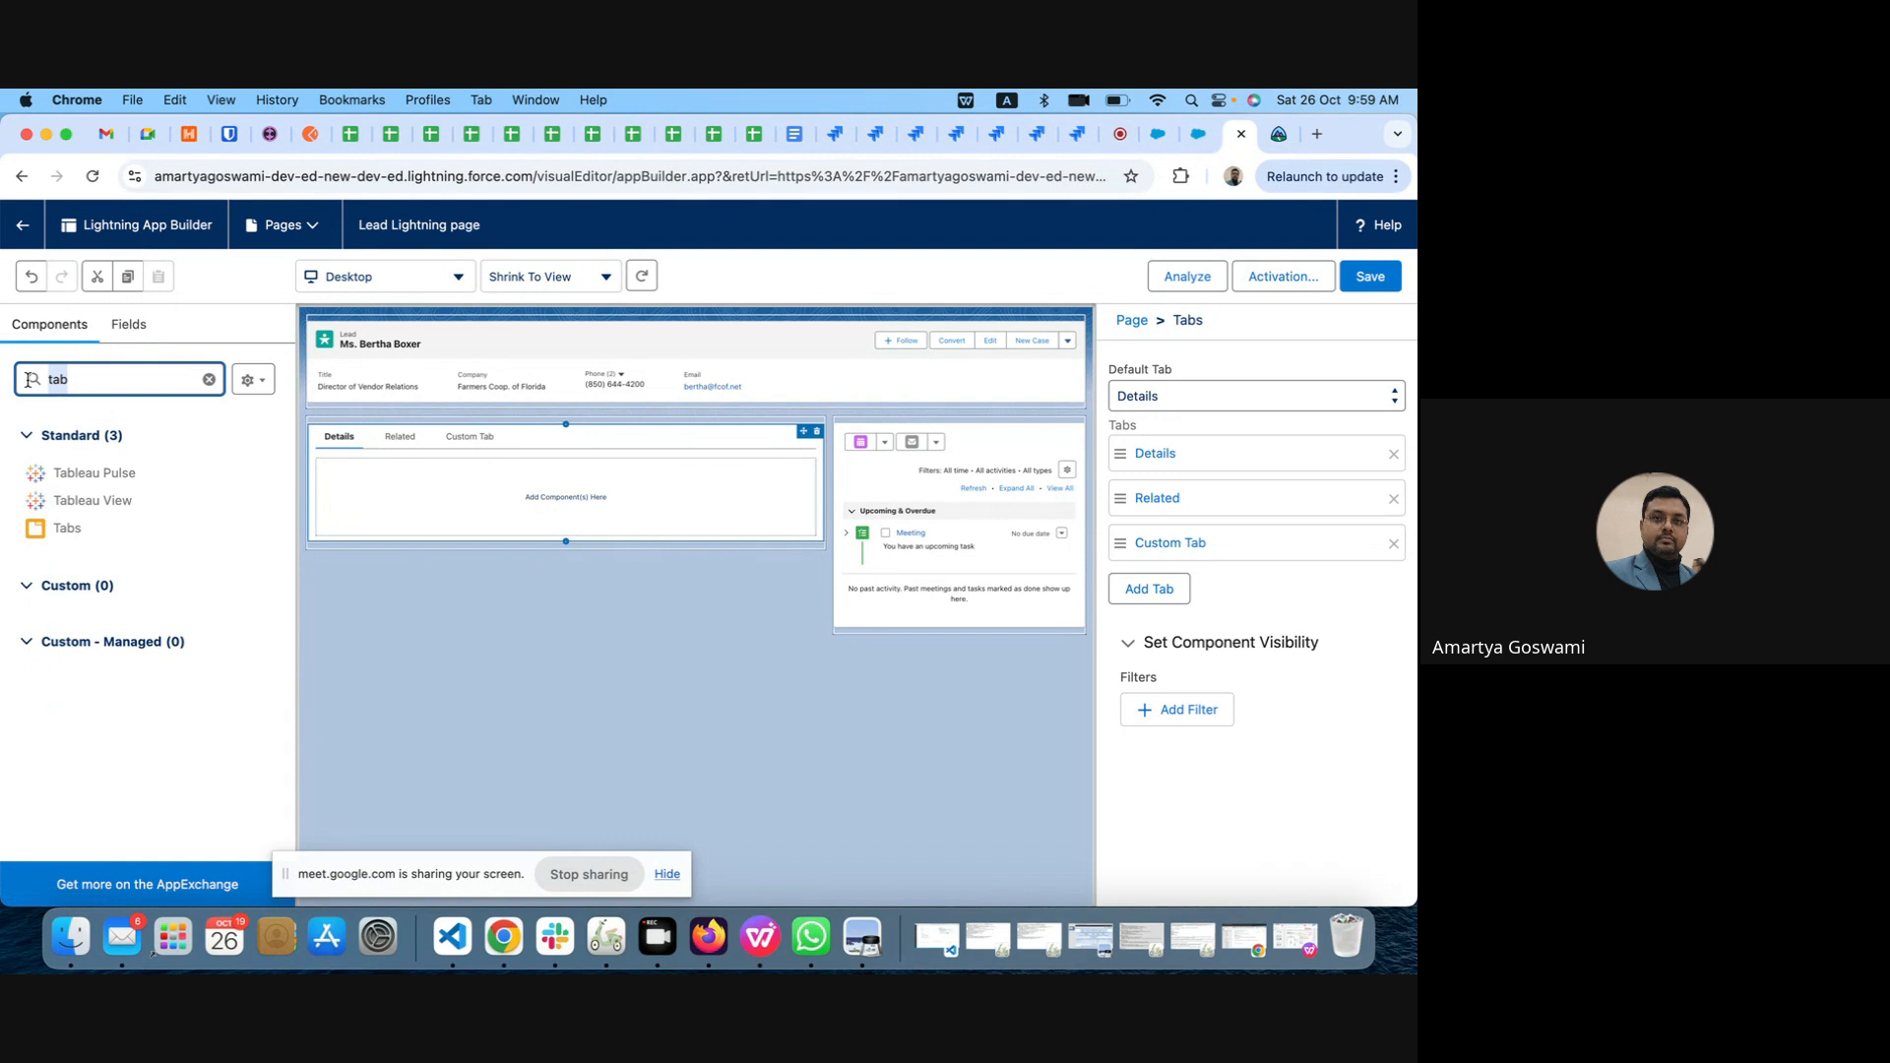
type("deta")
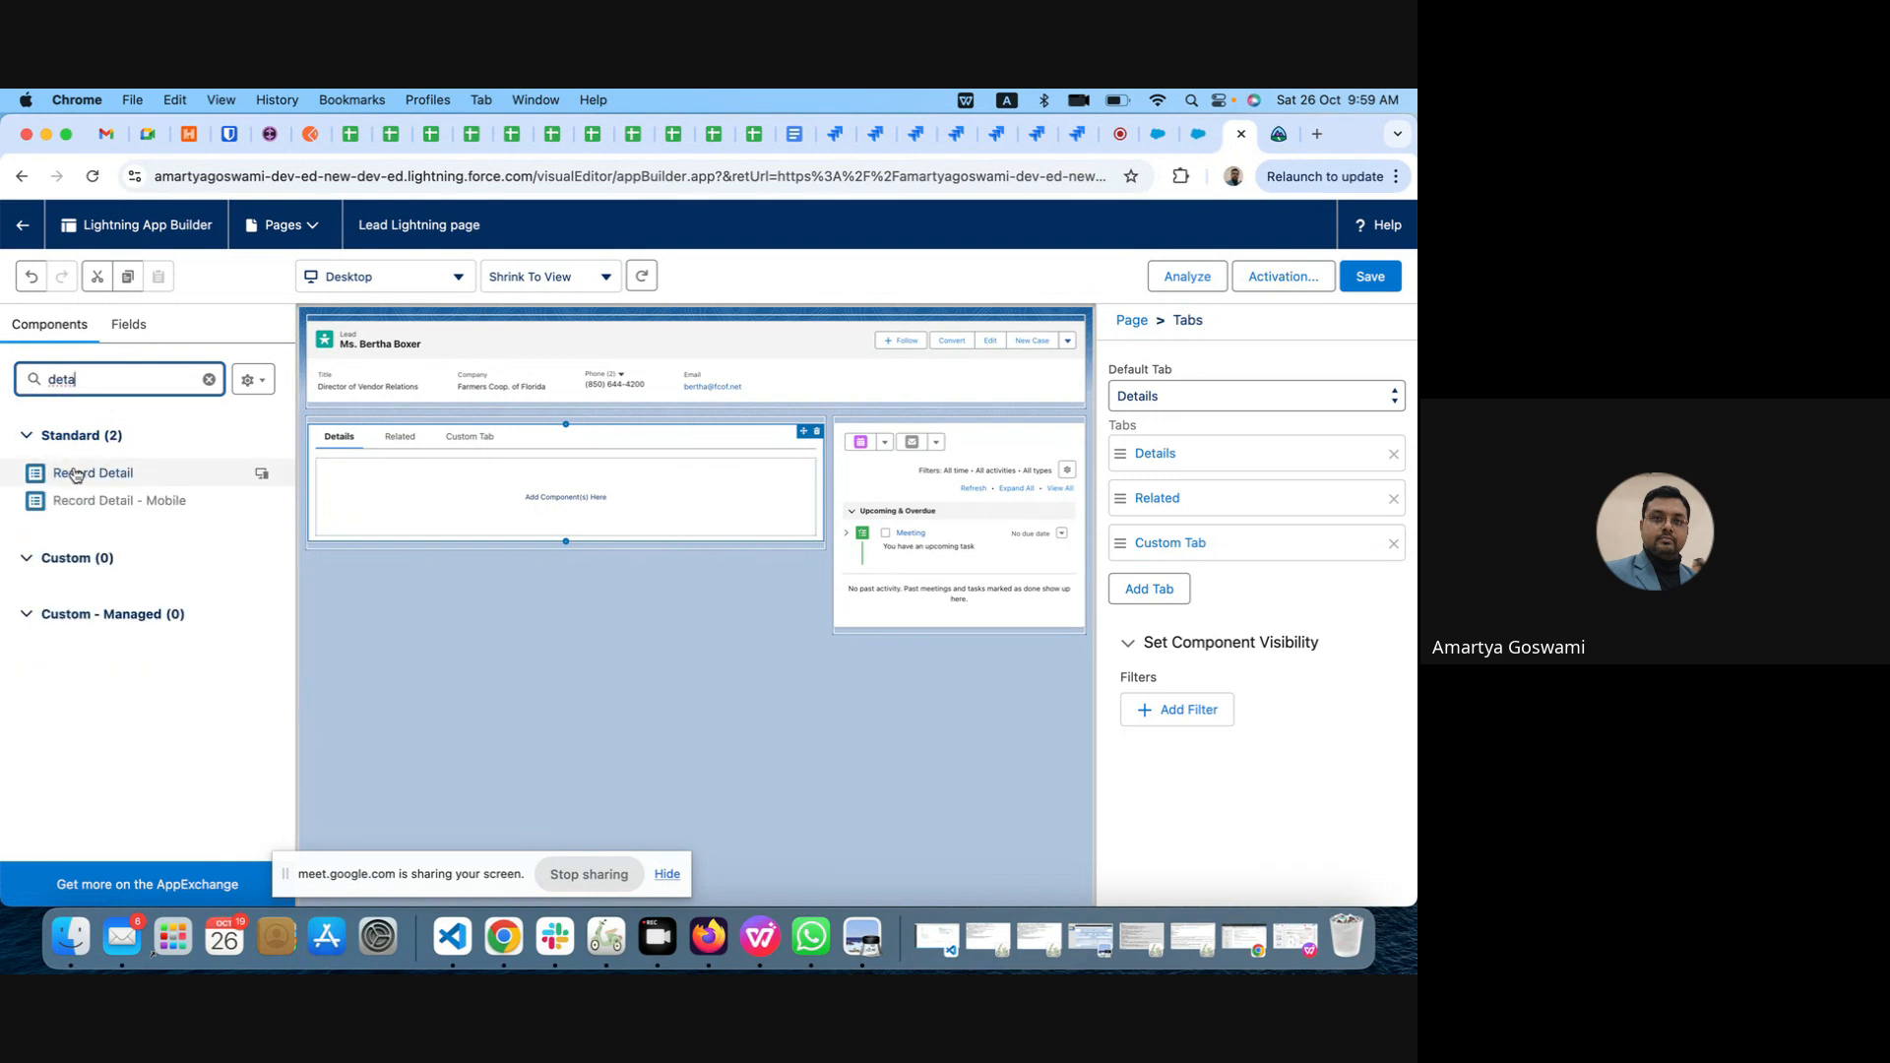
left_click_drag(76, 476, 370, 480)
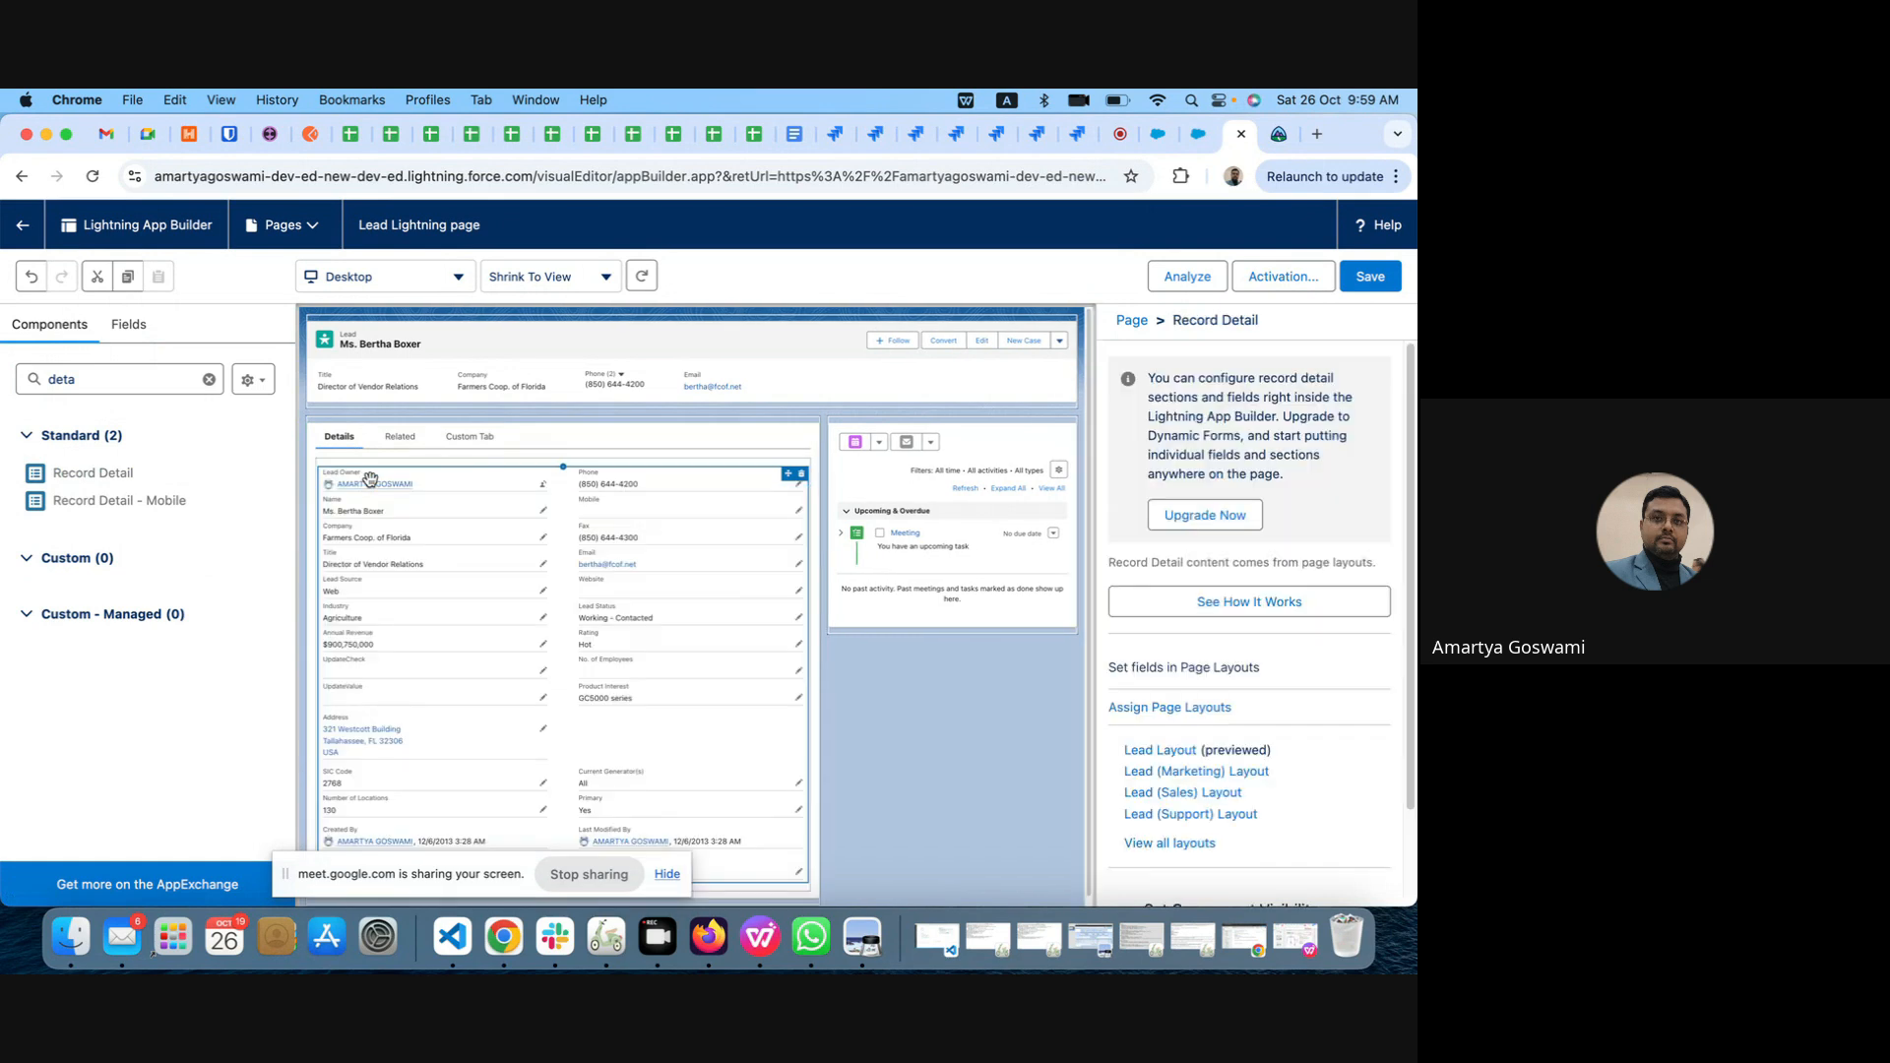
Step: Add the Related Lists component to the page's Related tab
left_click(400, 436)
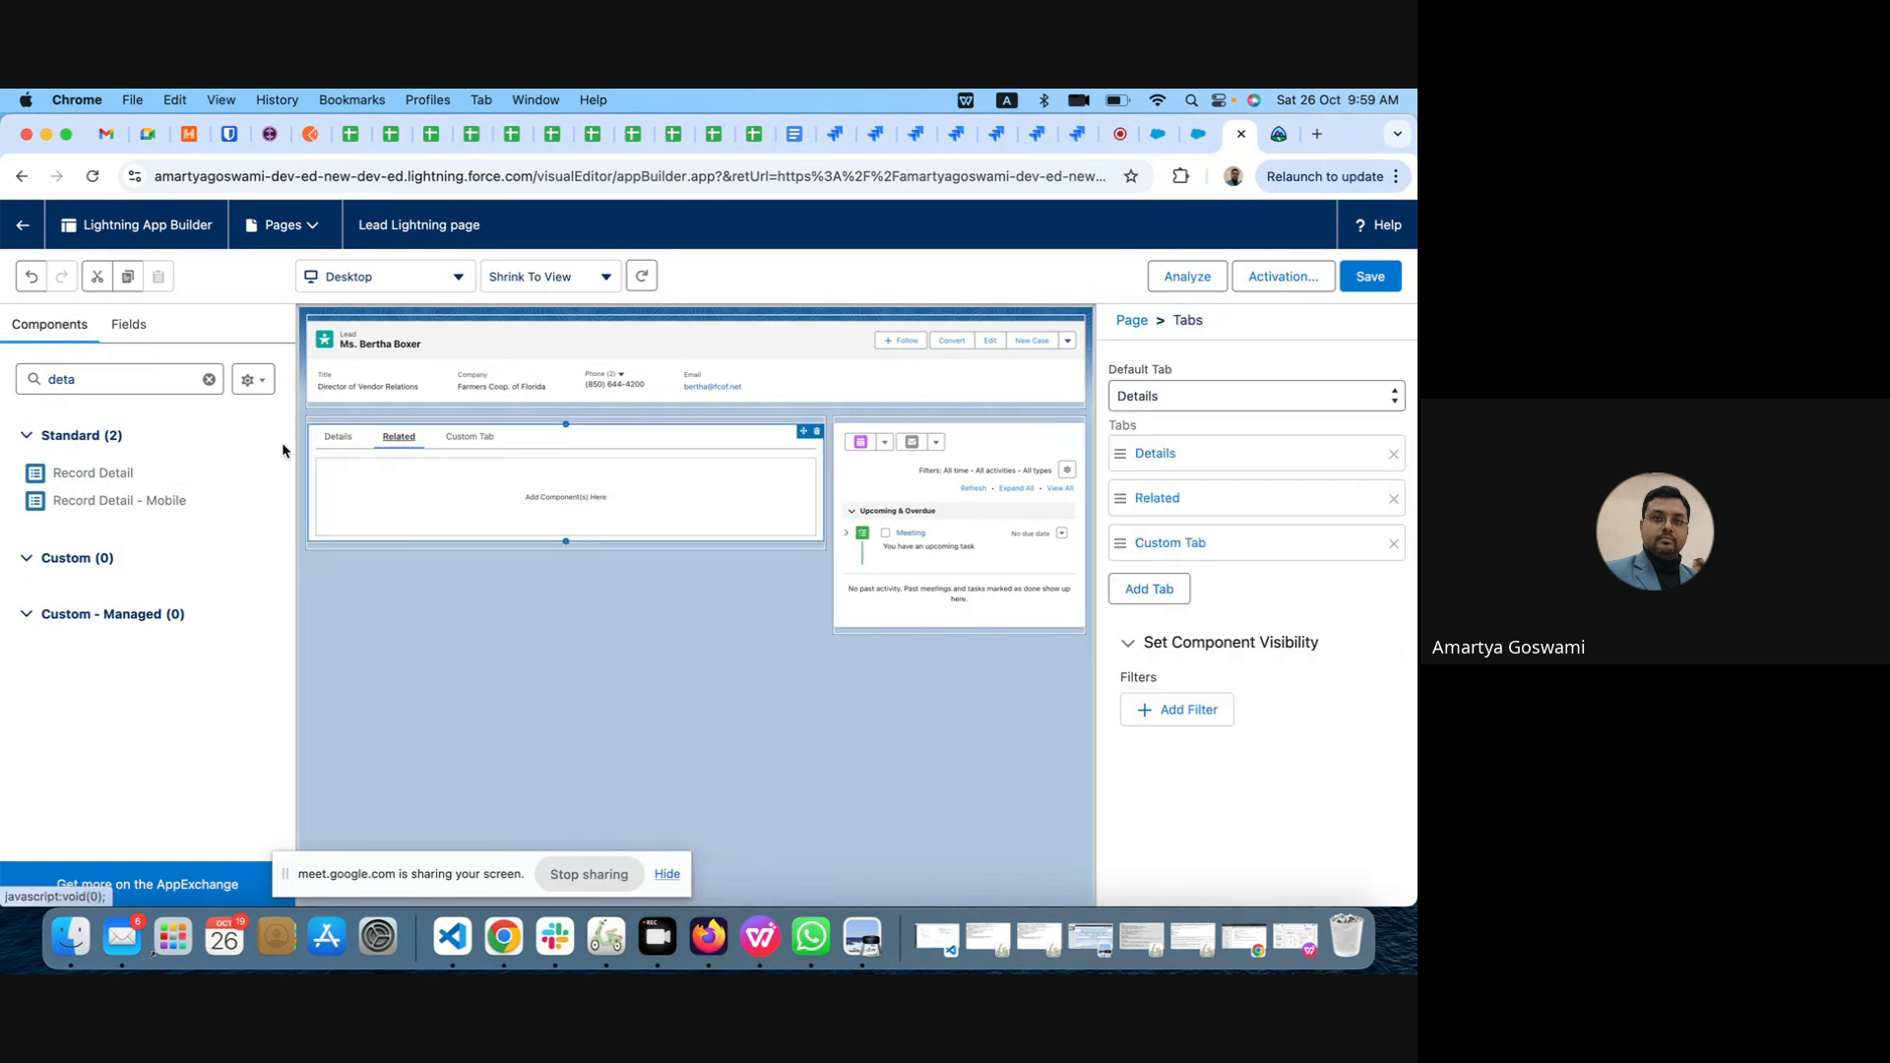
left_click(65, 380)
double_click(65, 380)
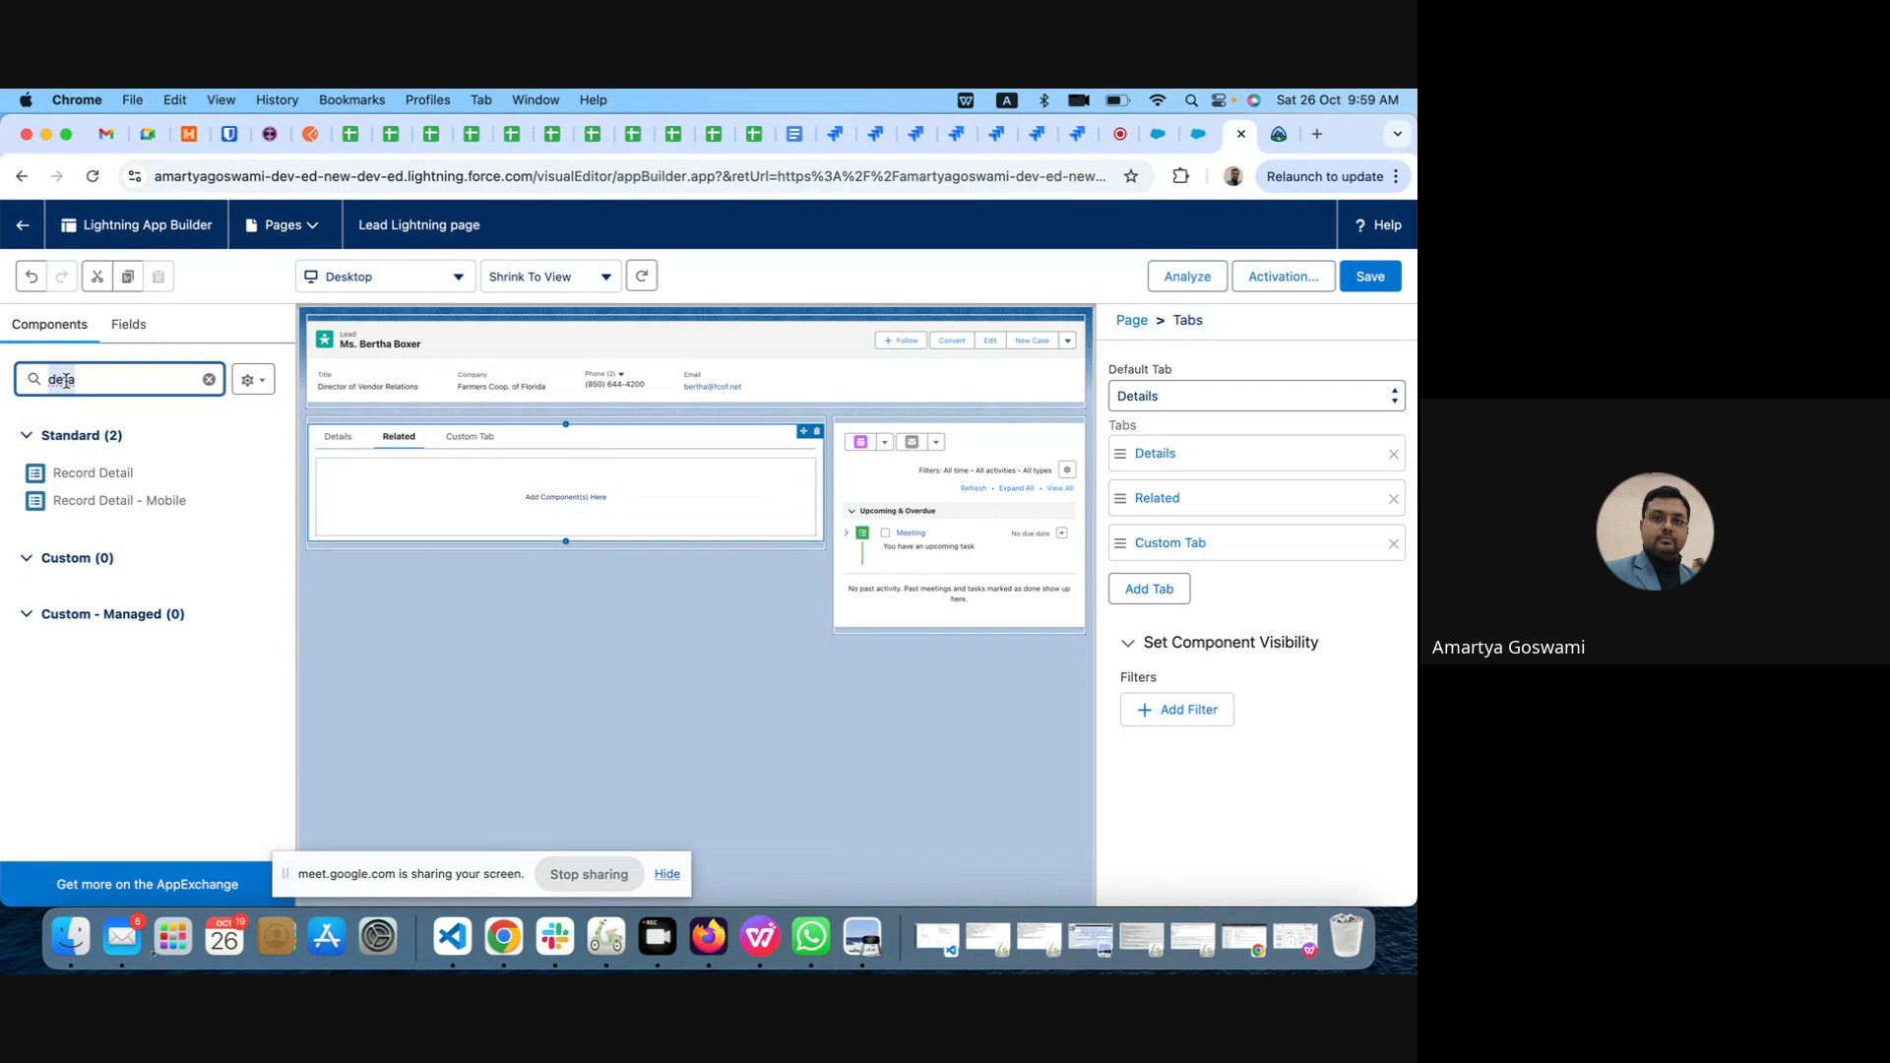
type("real")
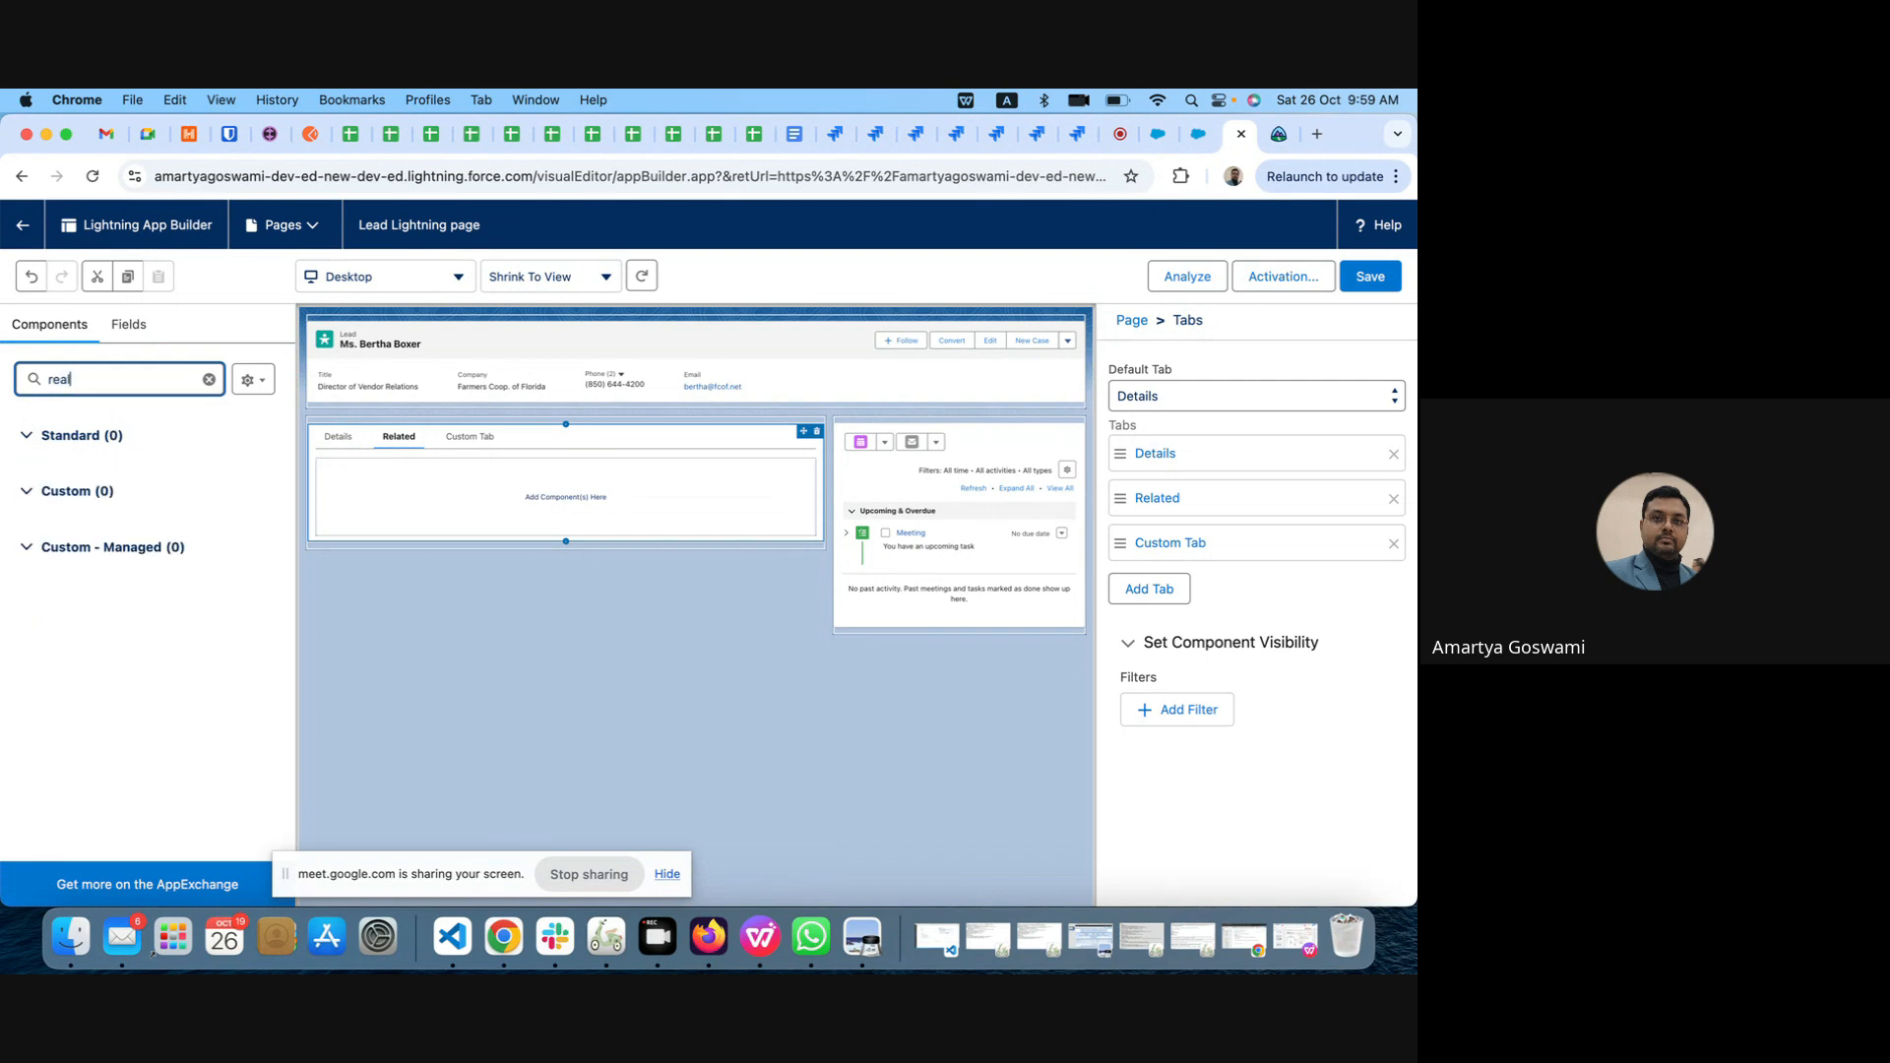
key("BackSpace")
key("BackSpace")
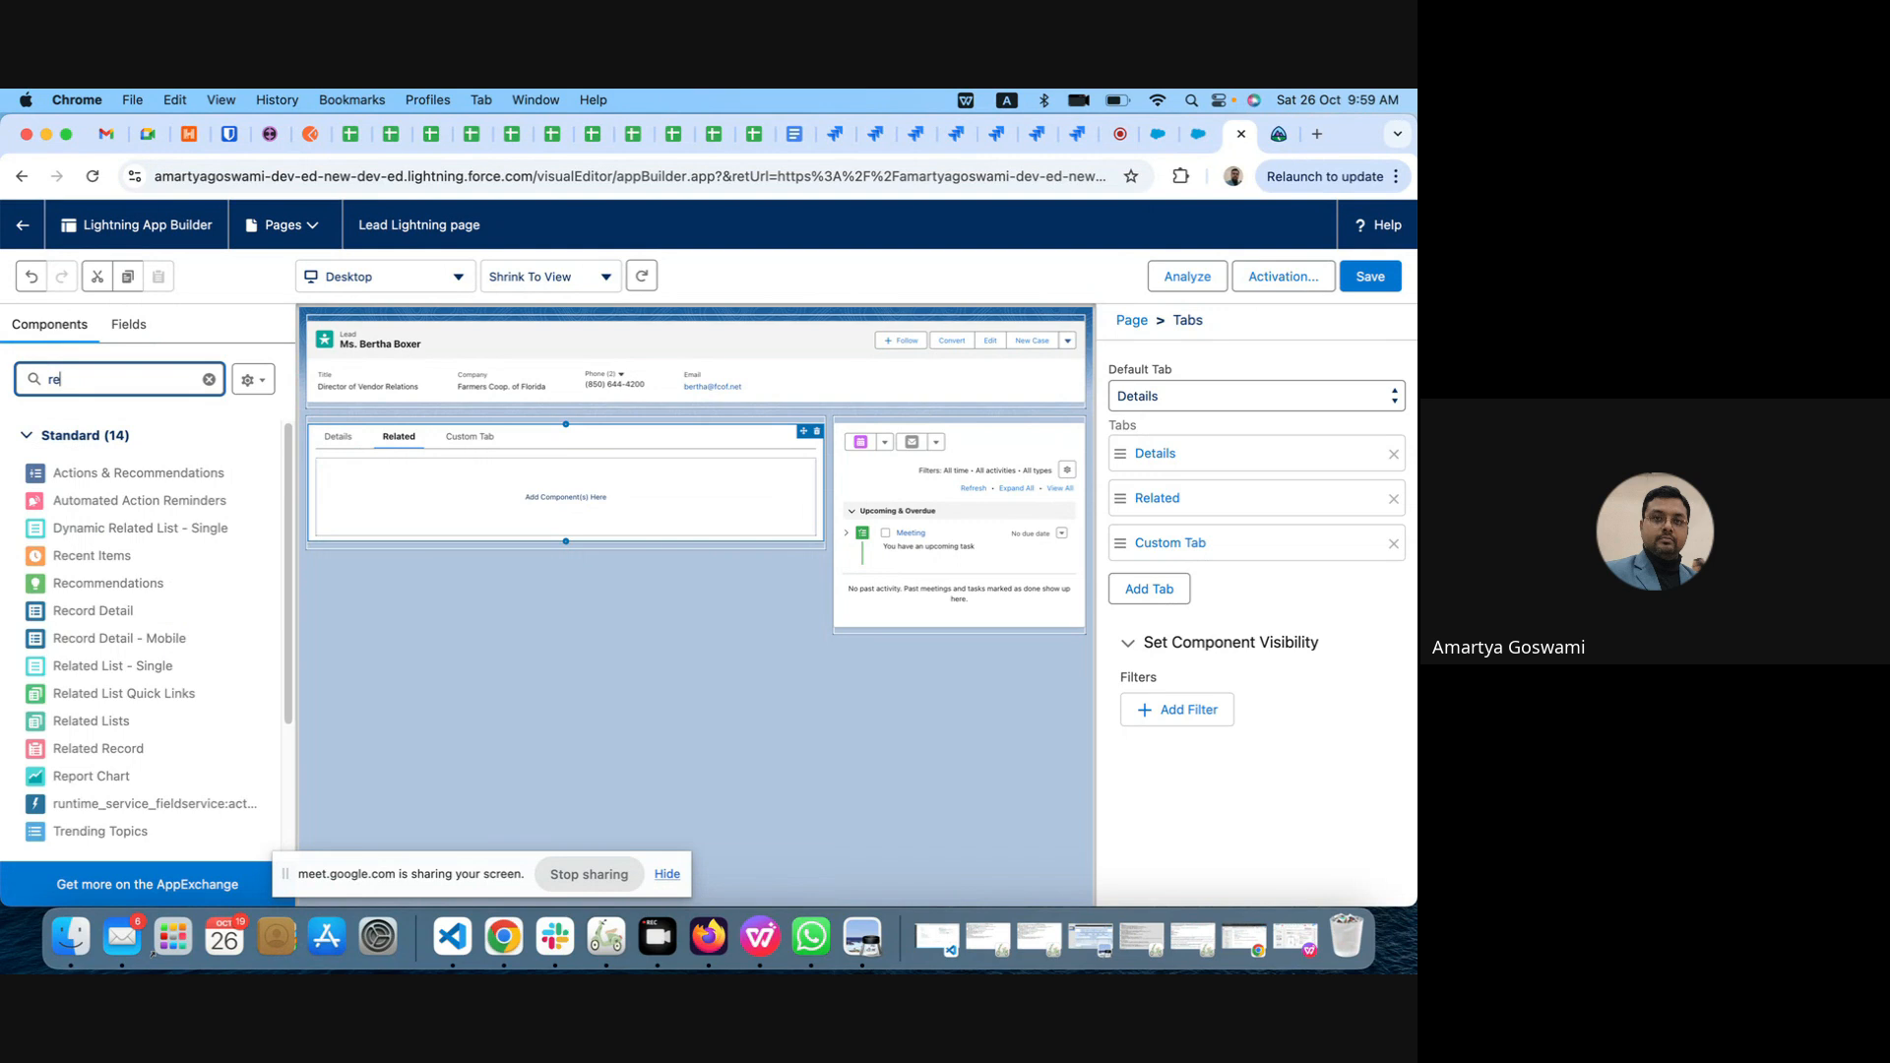
left_click_drag(67, 721, 424, 482)
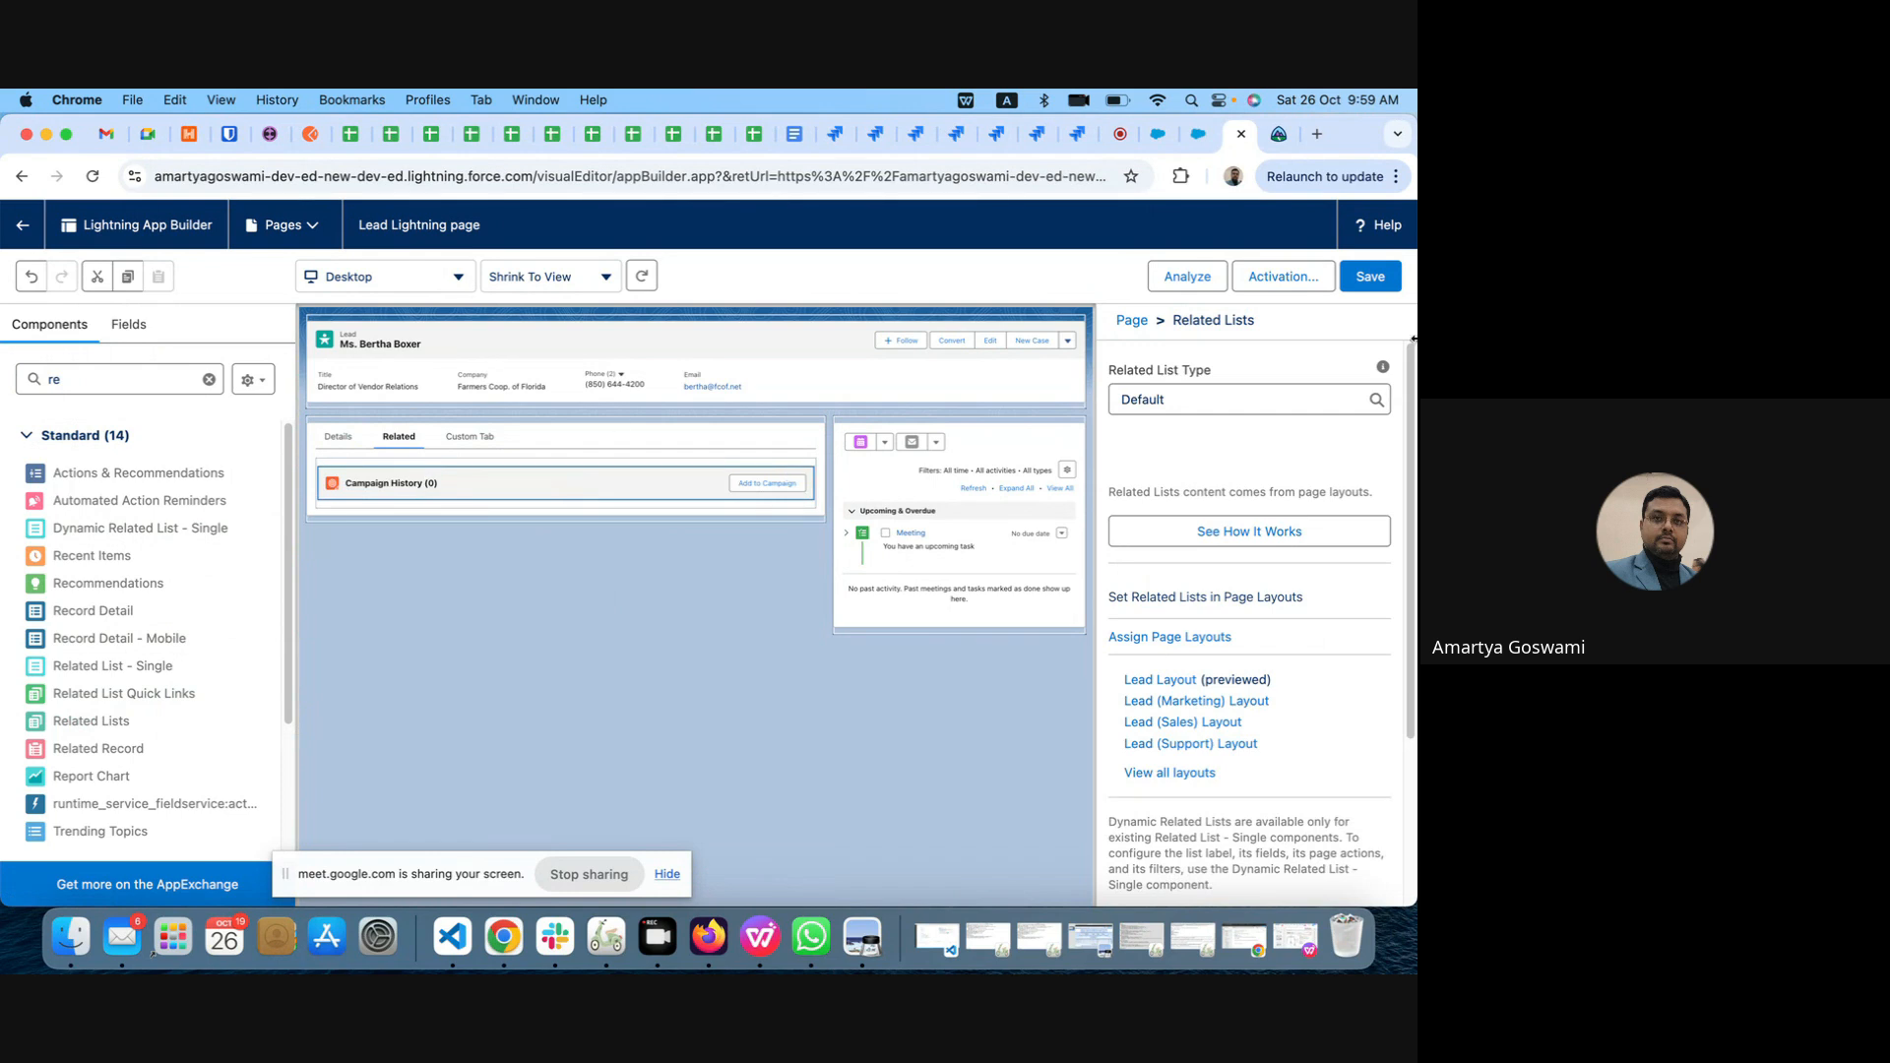
Step: Save the page and check the Details and Related tabs on the reloaded lead record
left_click(1373, 279)
left_click(1157, 134)
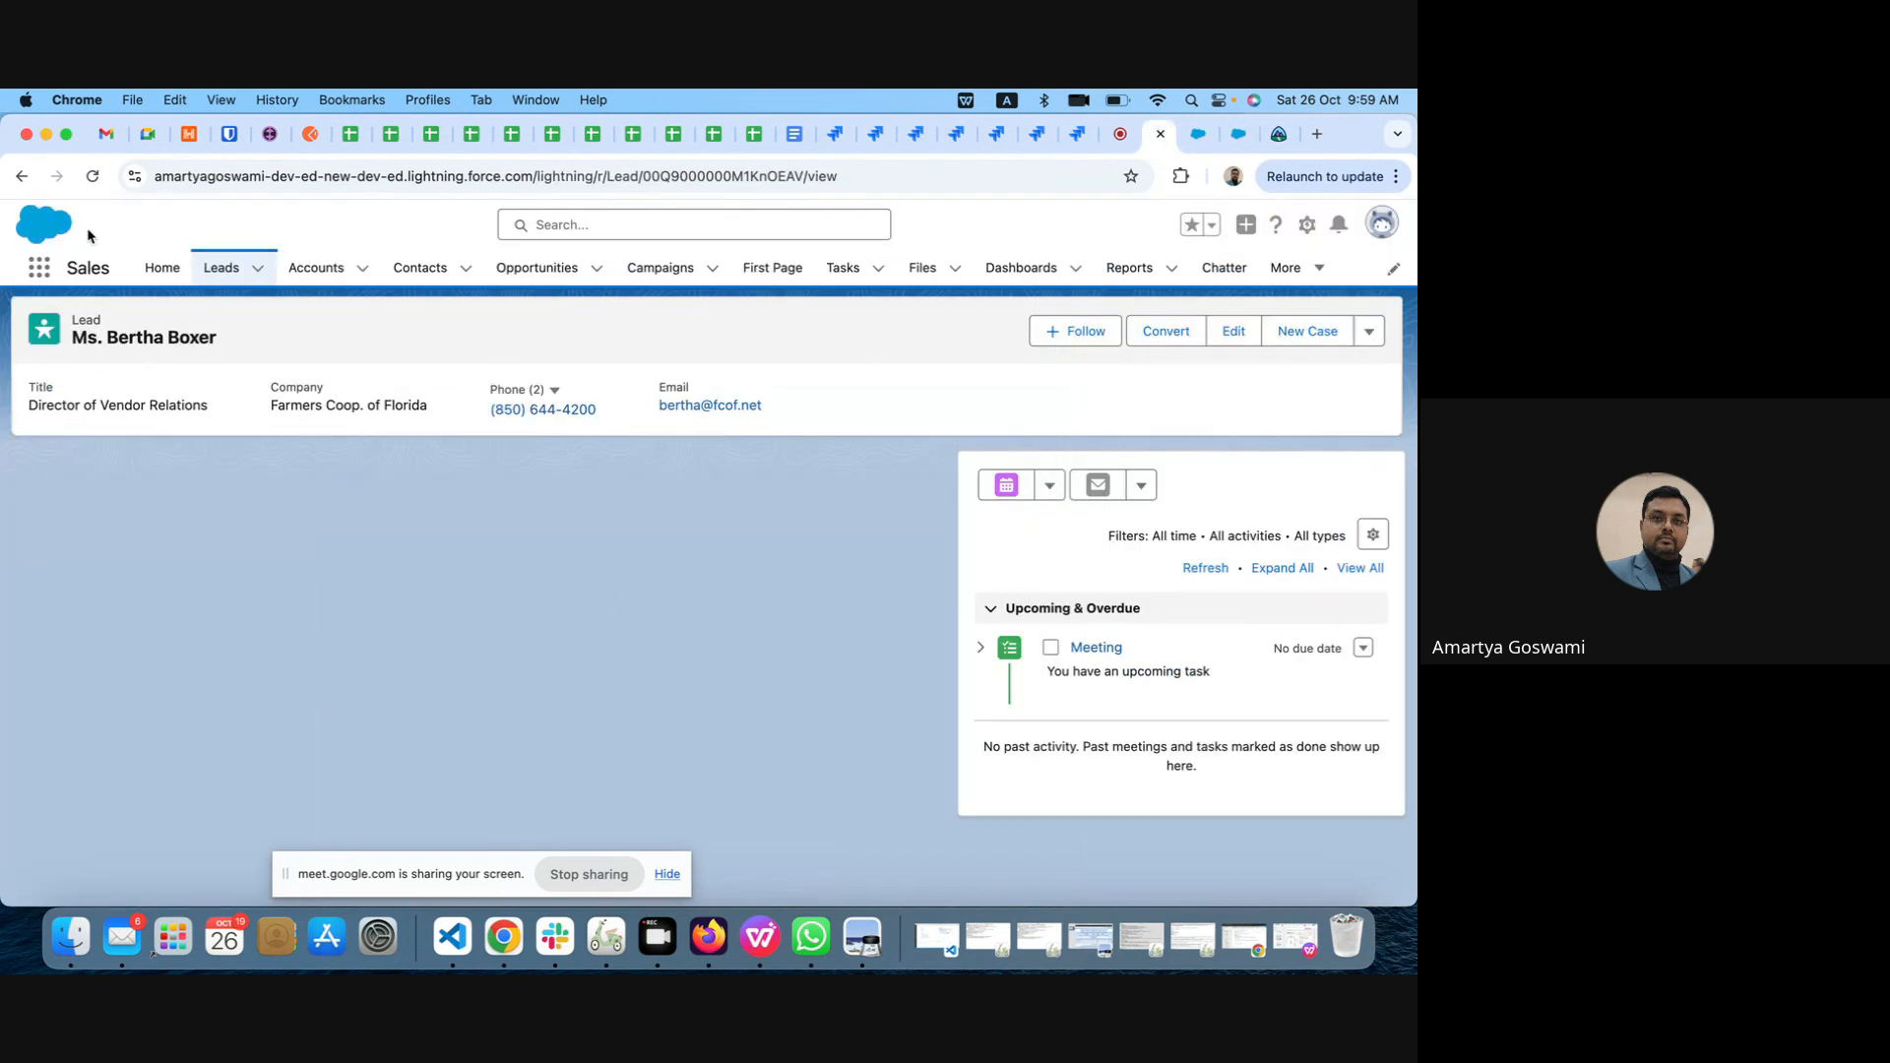
left_click(93, 176)
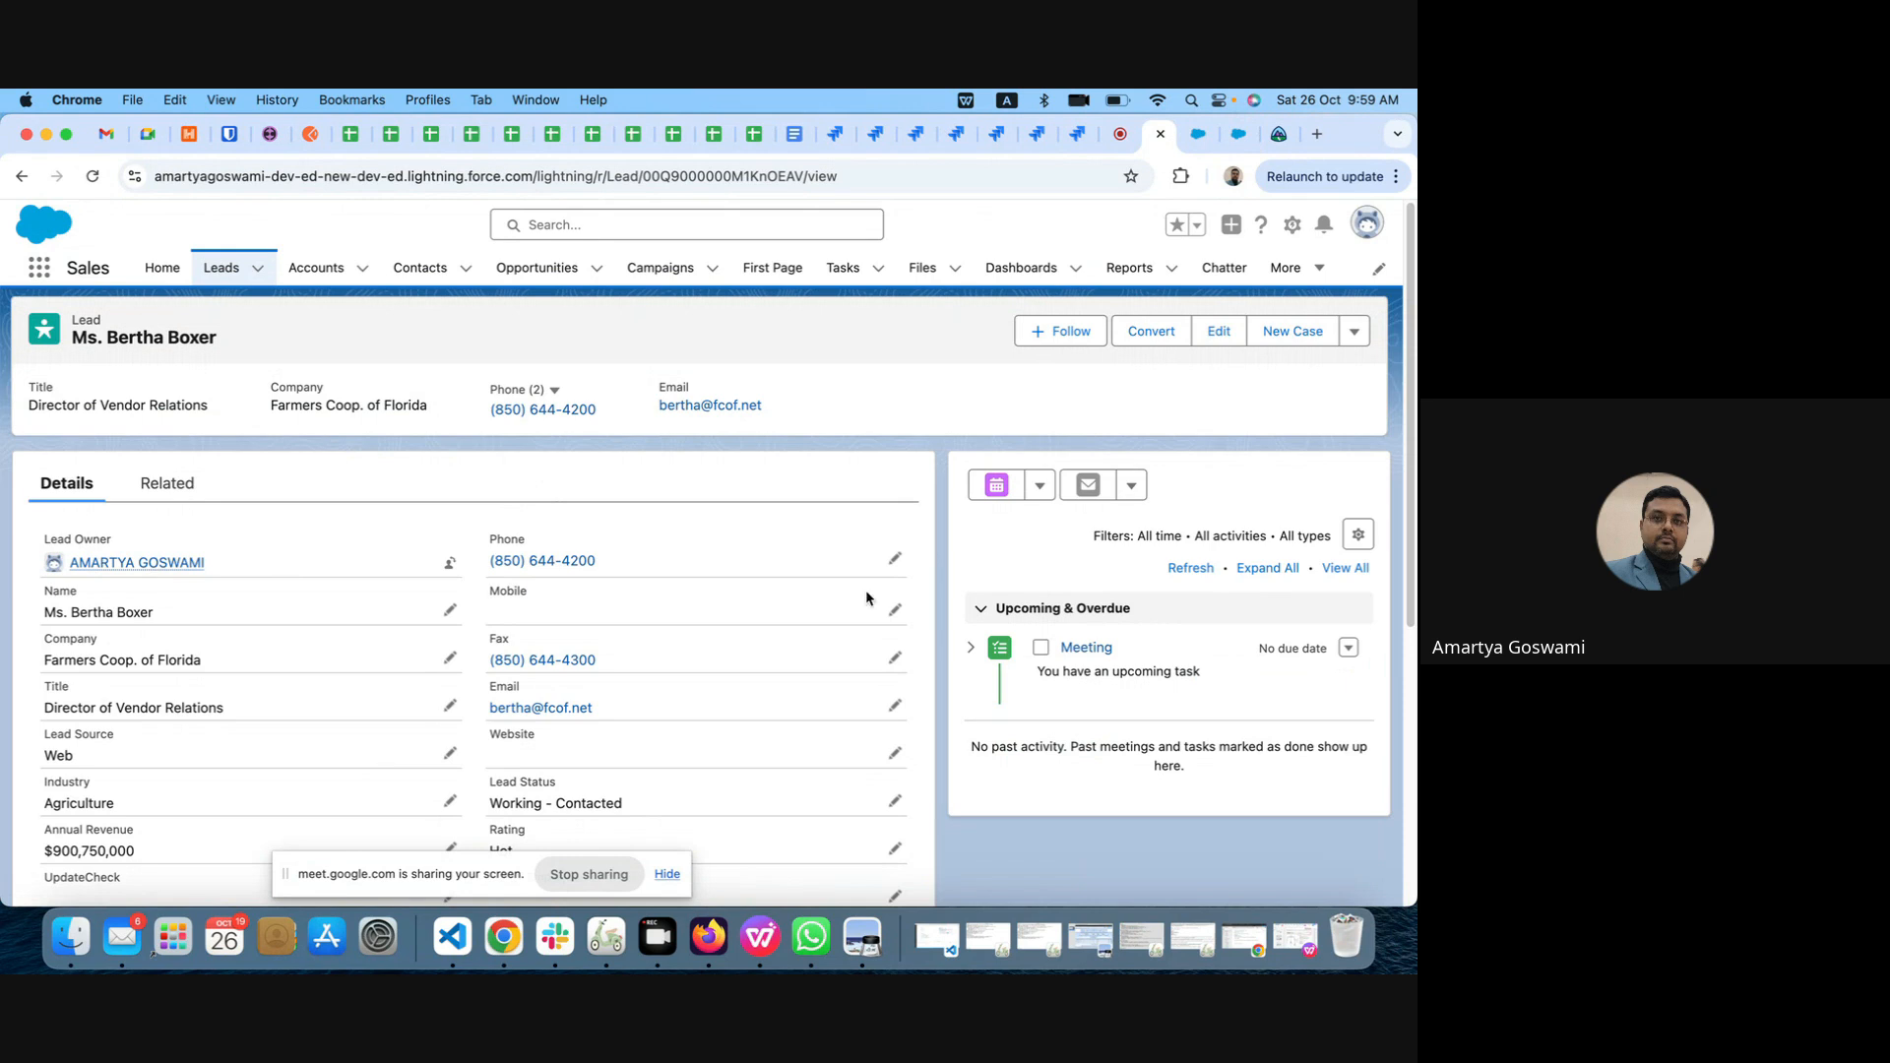
left_click(163, 484)
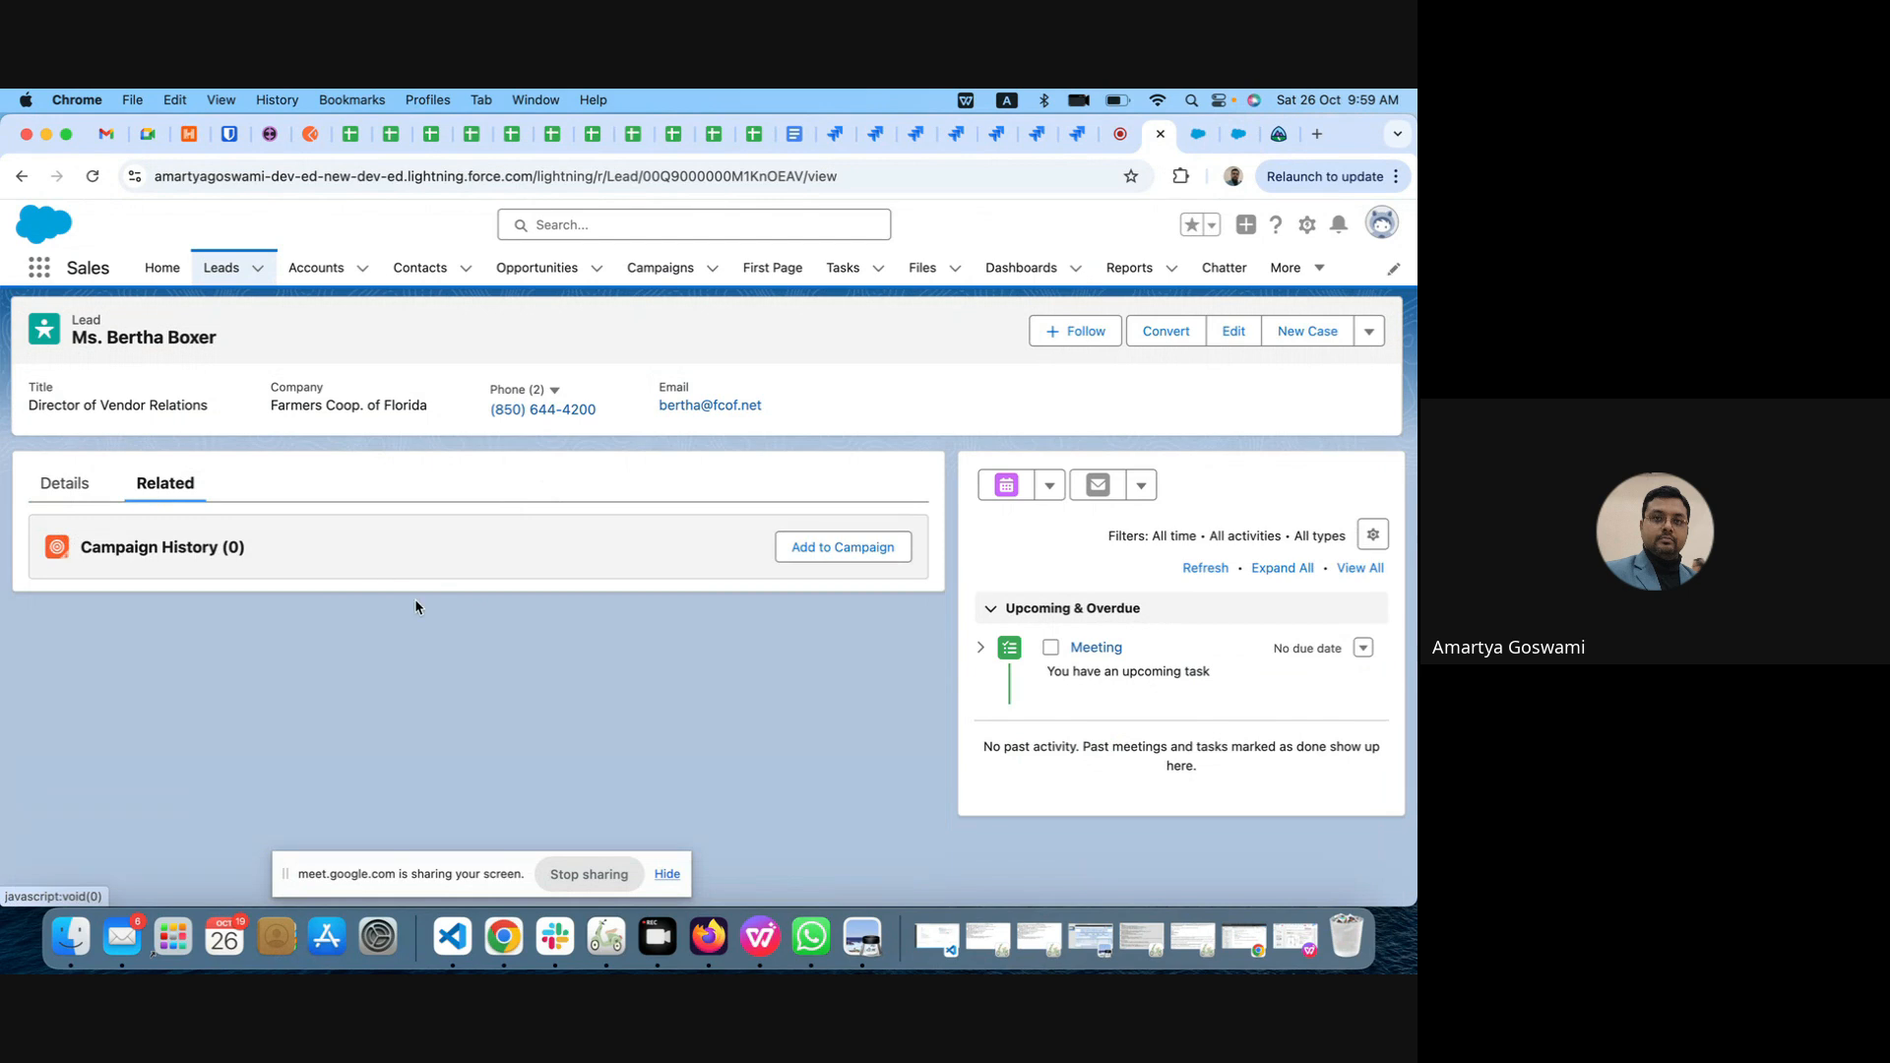
left_click(61, 484)
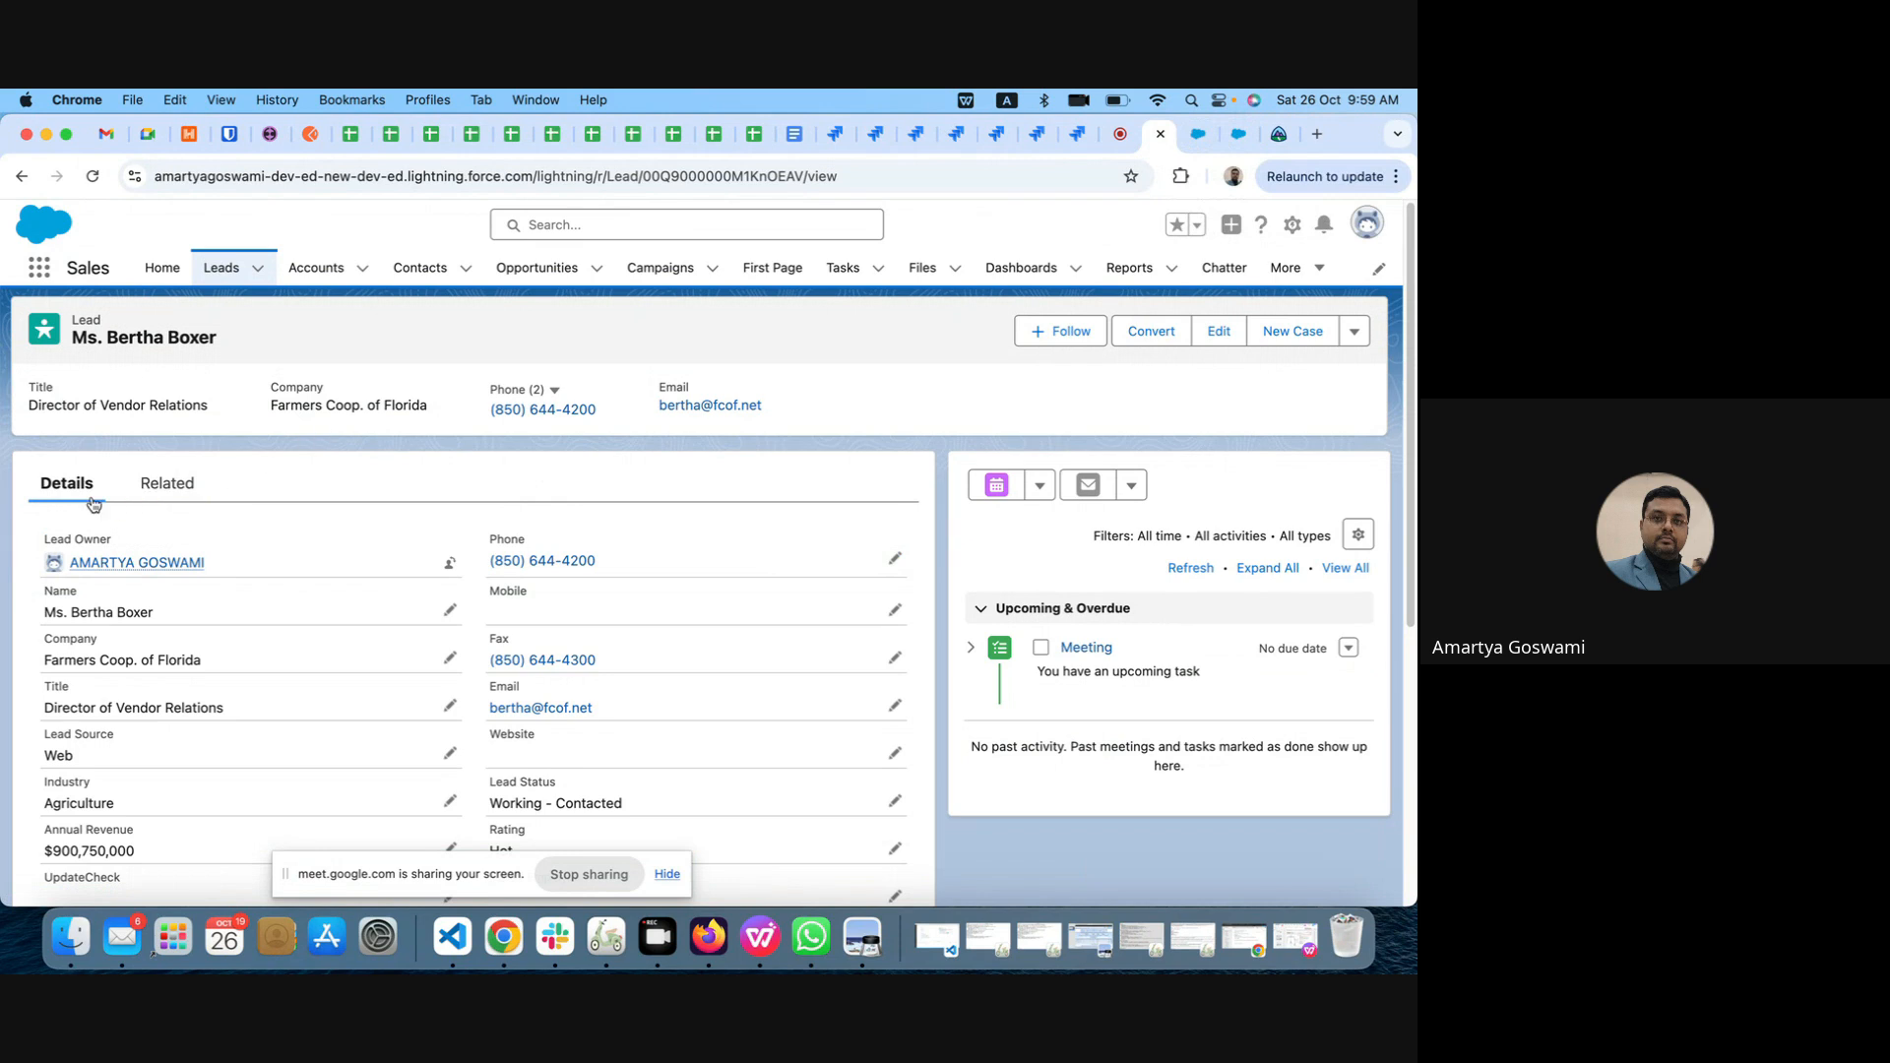
Step: Inspect the cookies and on-device data that the browser stores for the Salesforce site
left_click(135, 179)
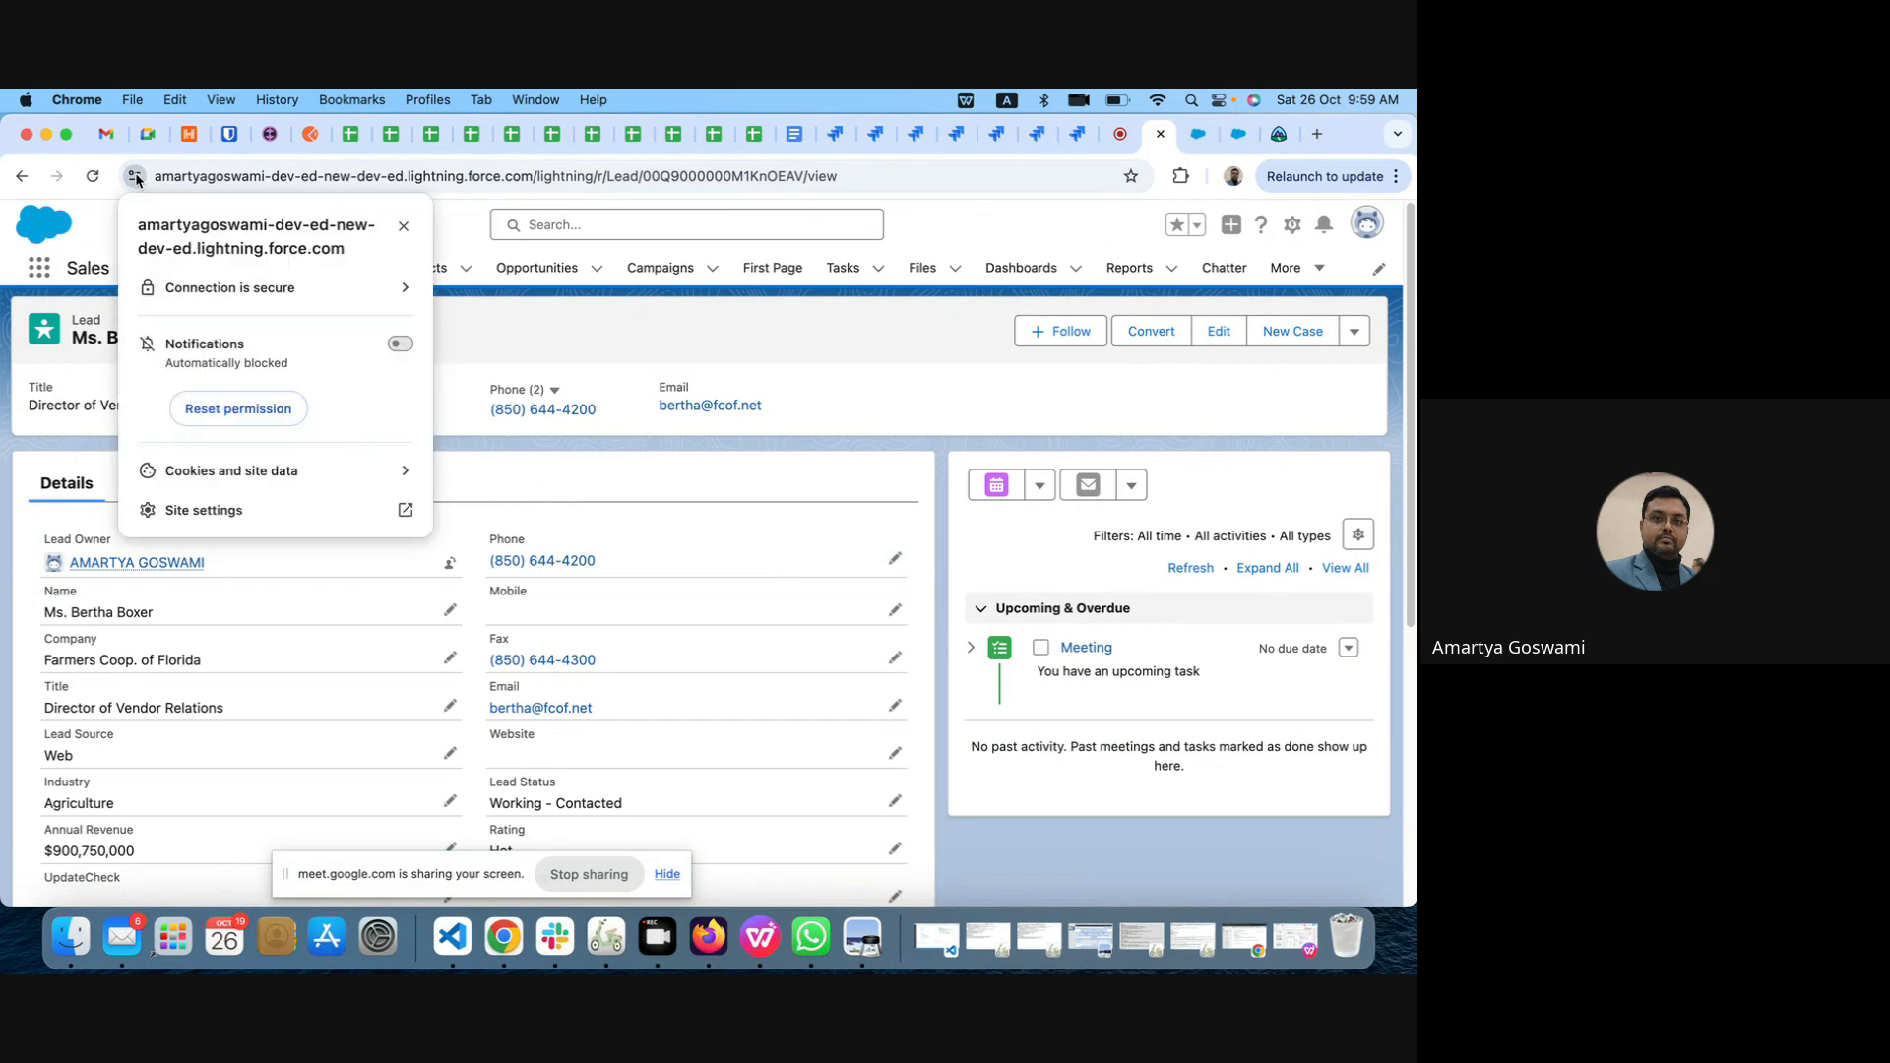
left_click(274, 480)
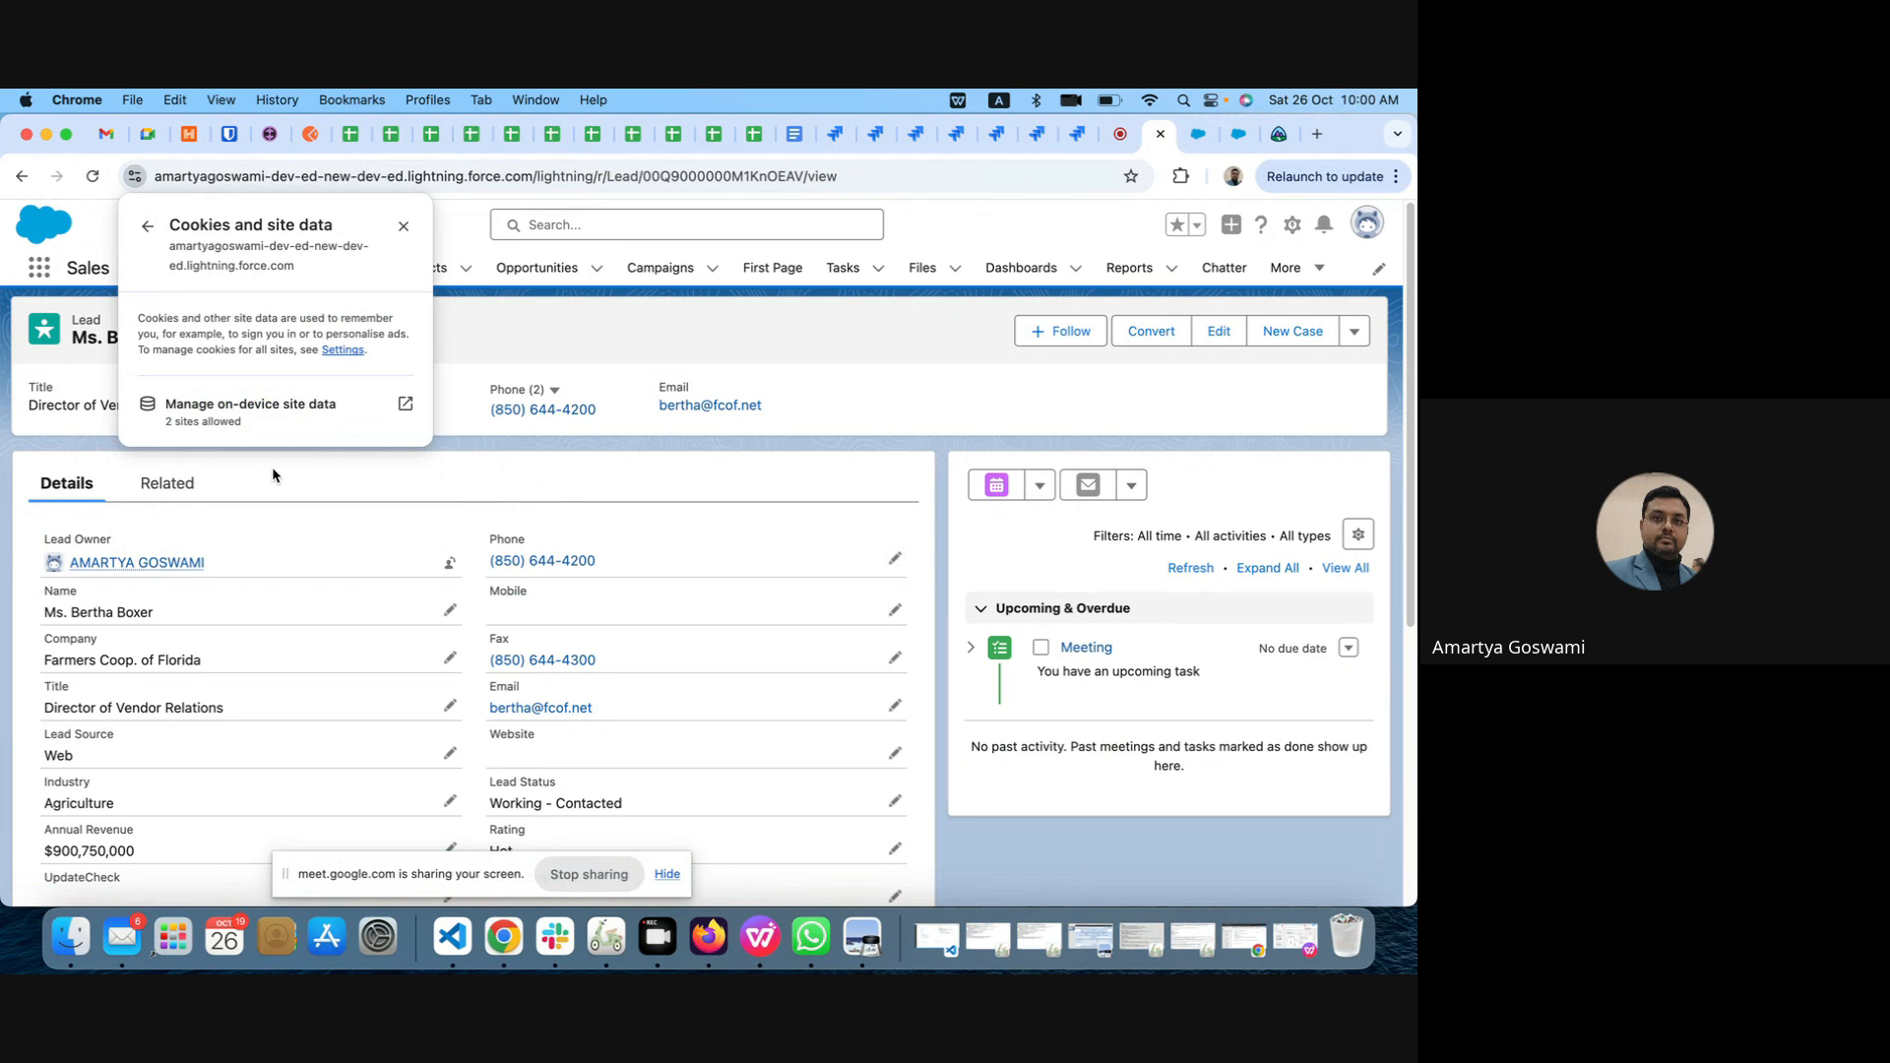
left_click(404, 404)
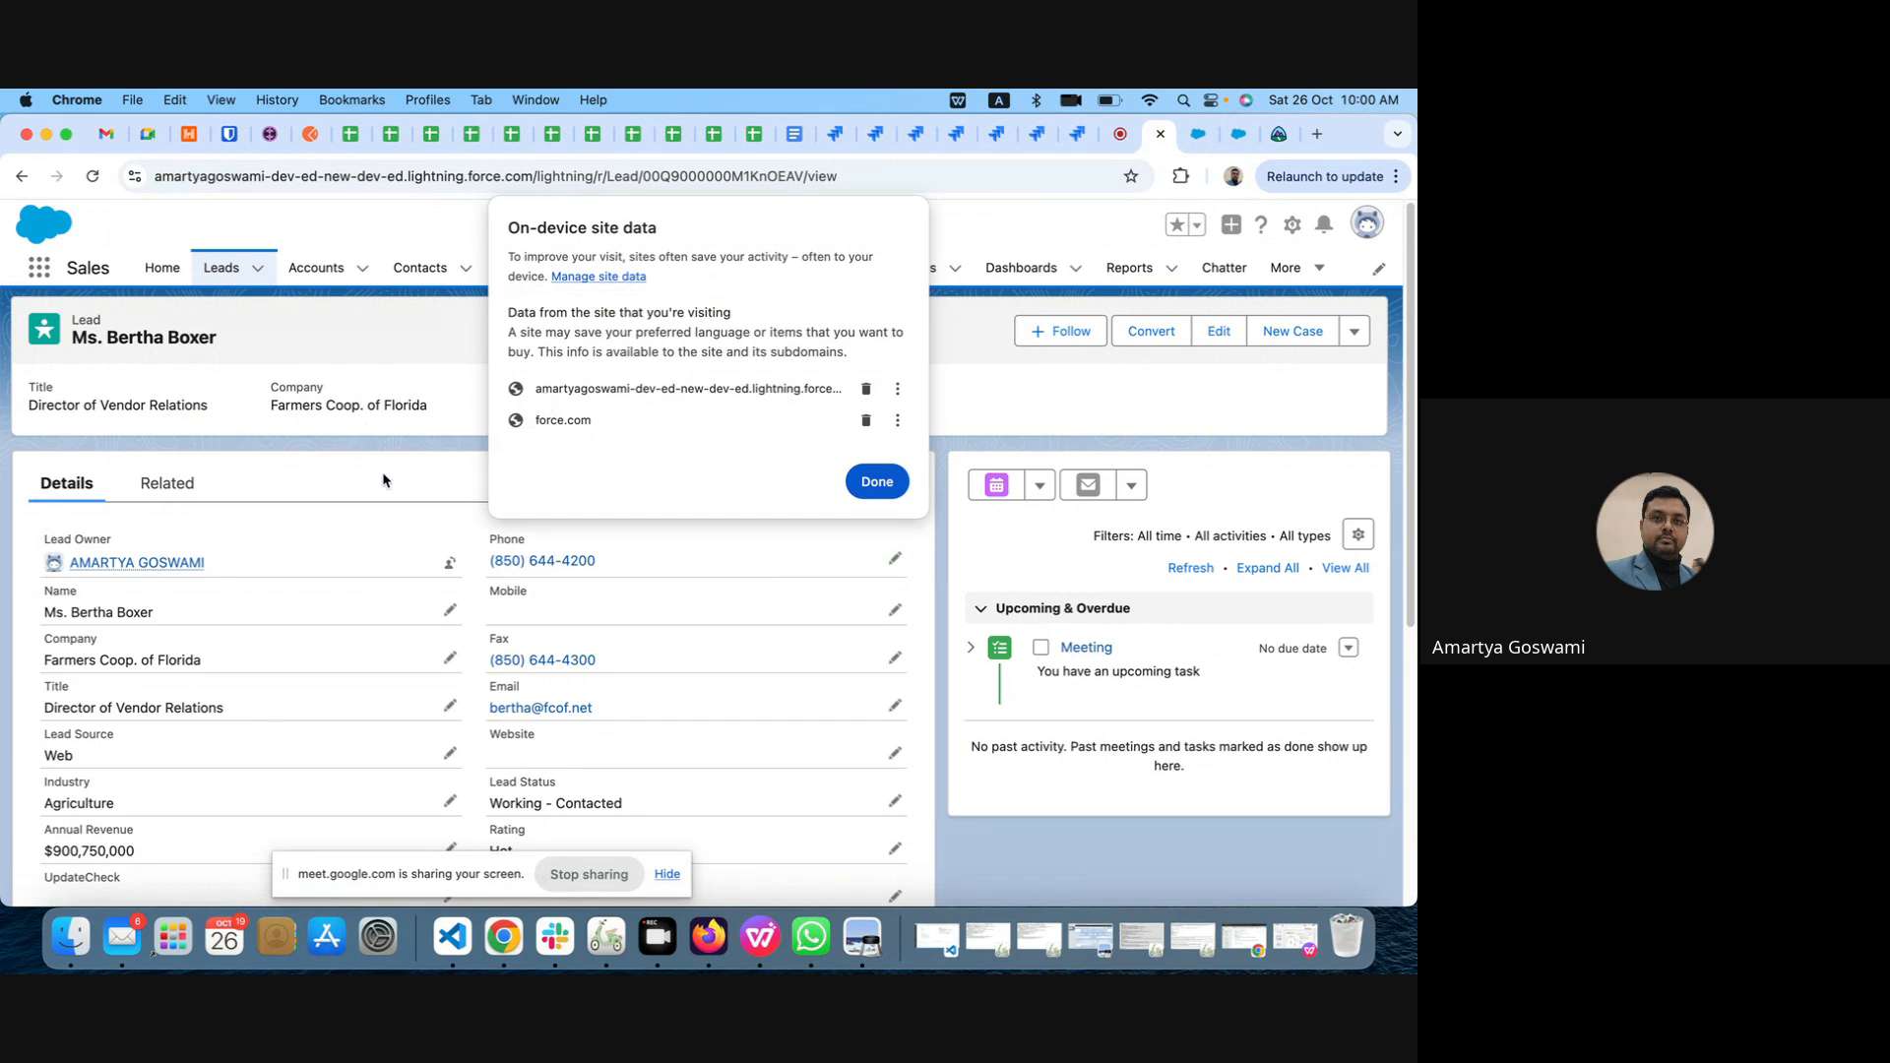
left_click(886, 481)
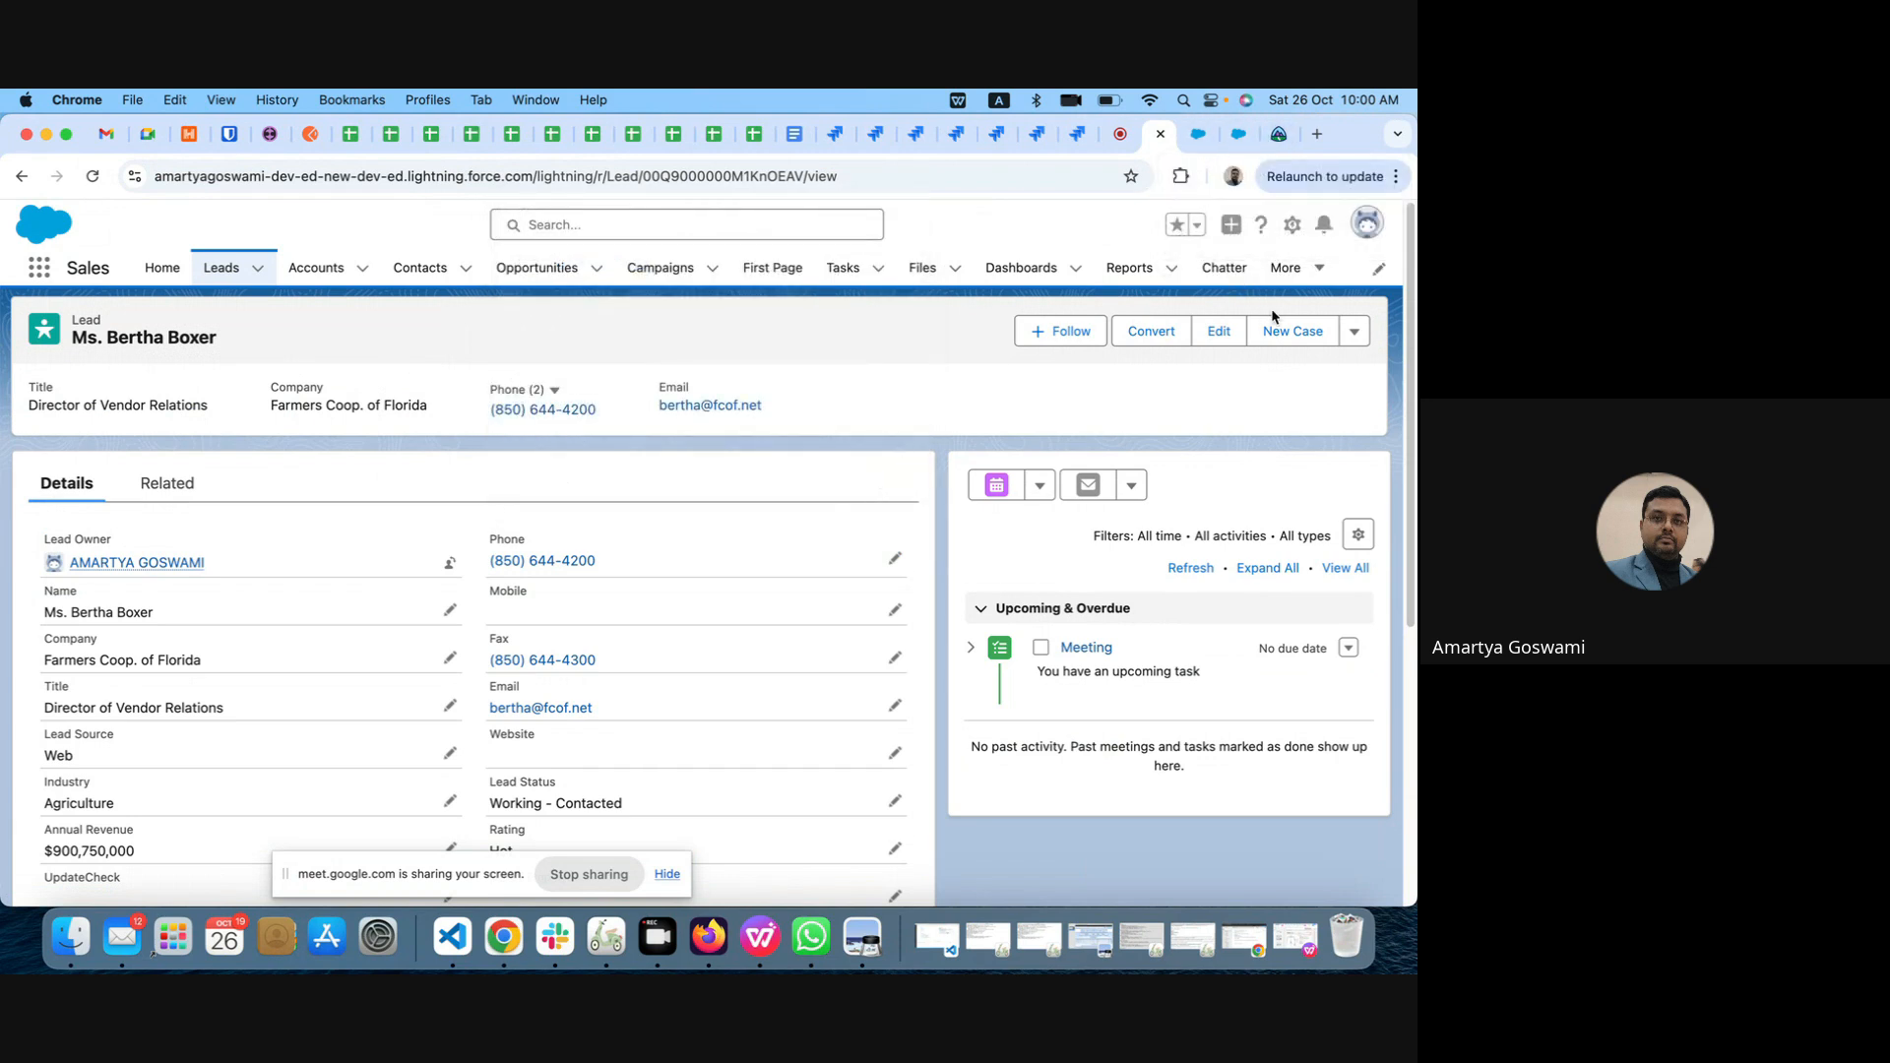
Step: Open the lead record page in the Lightning page editor and check the available preview devices
left_click(1294, 226)
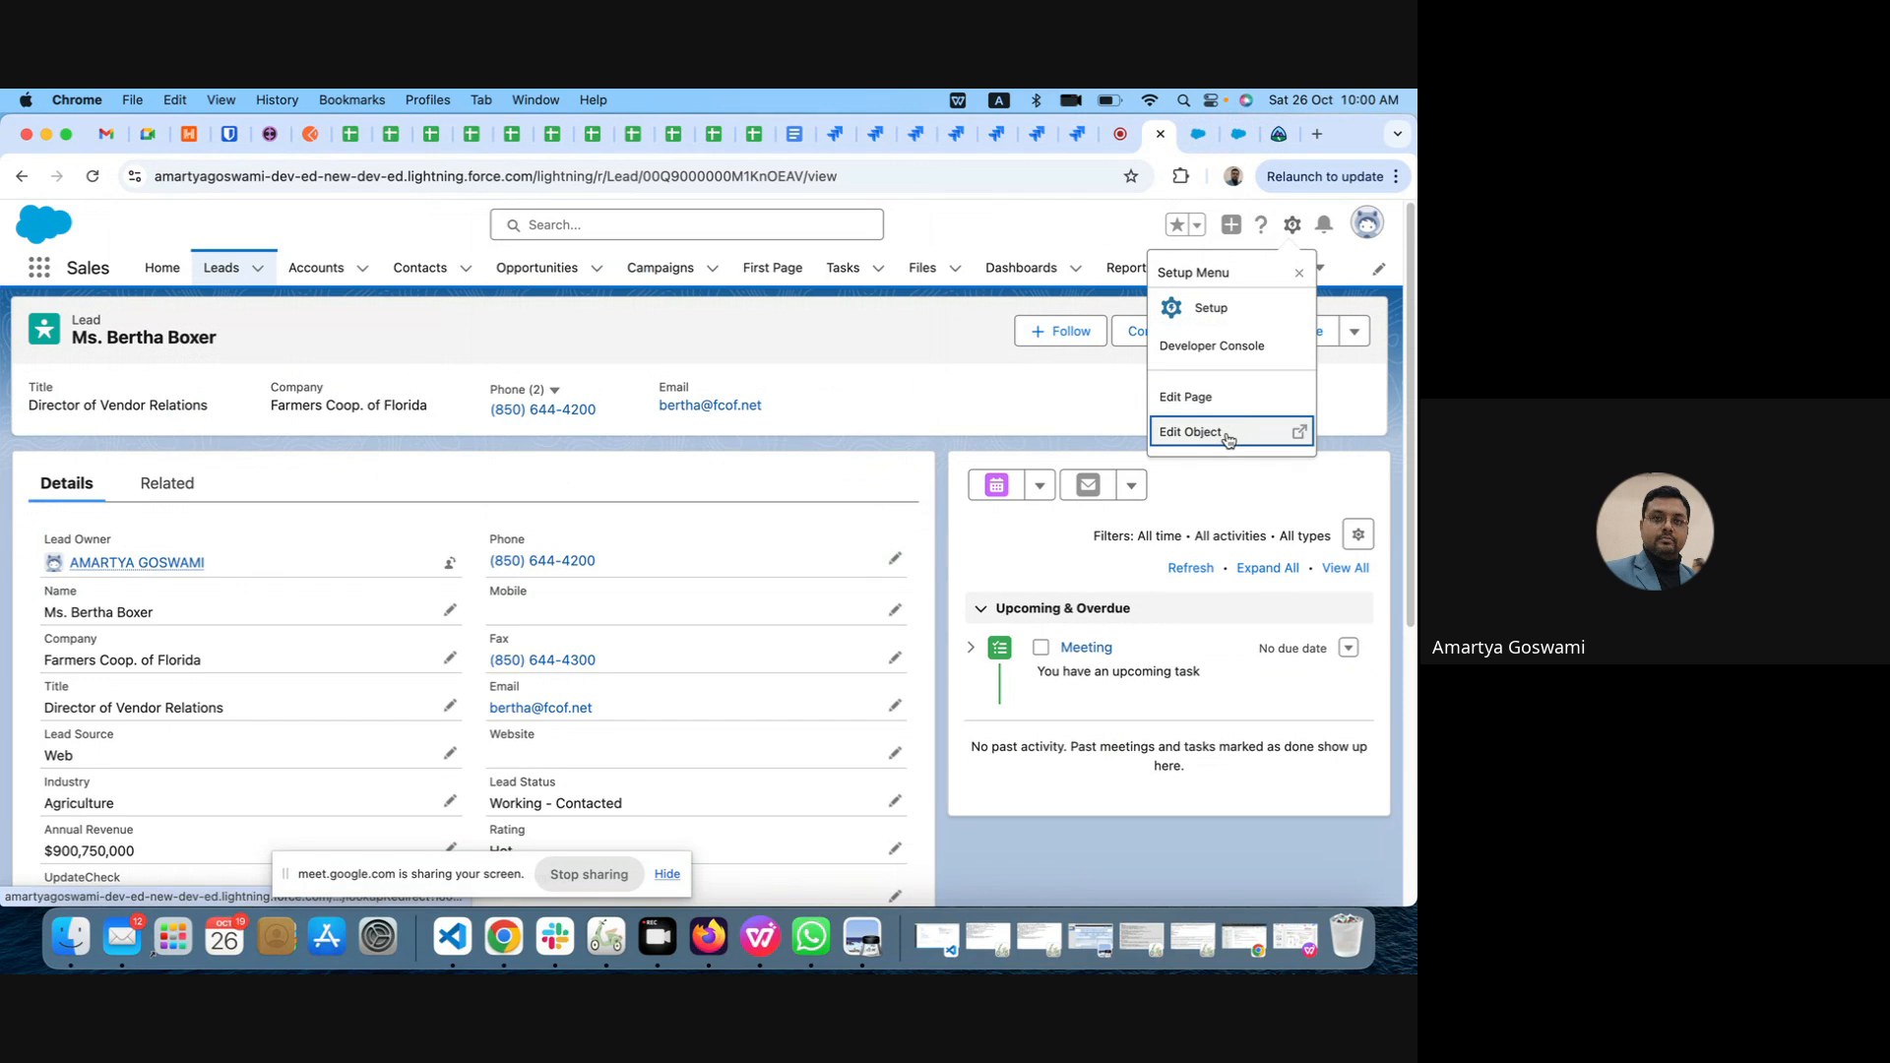
left_click(1214, 400)
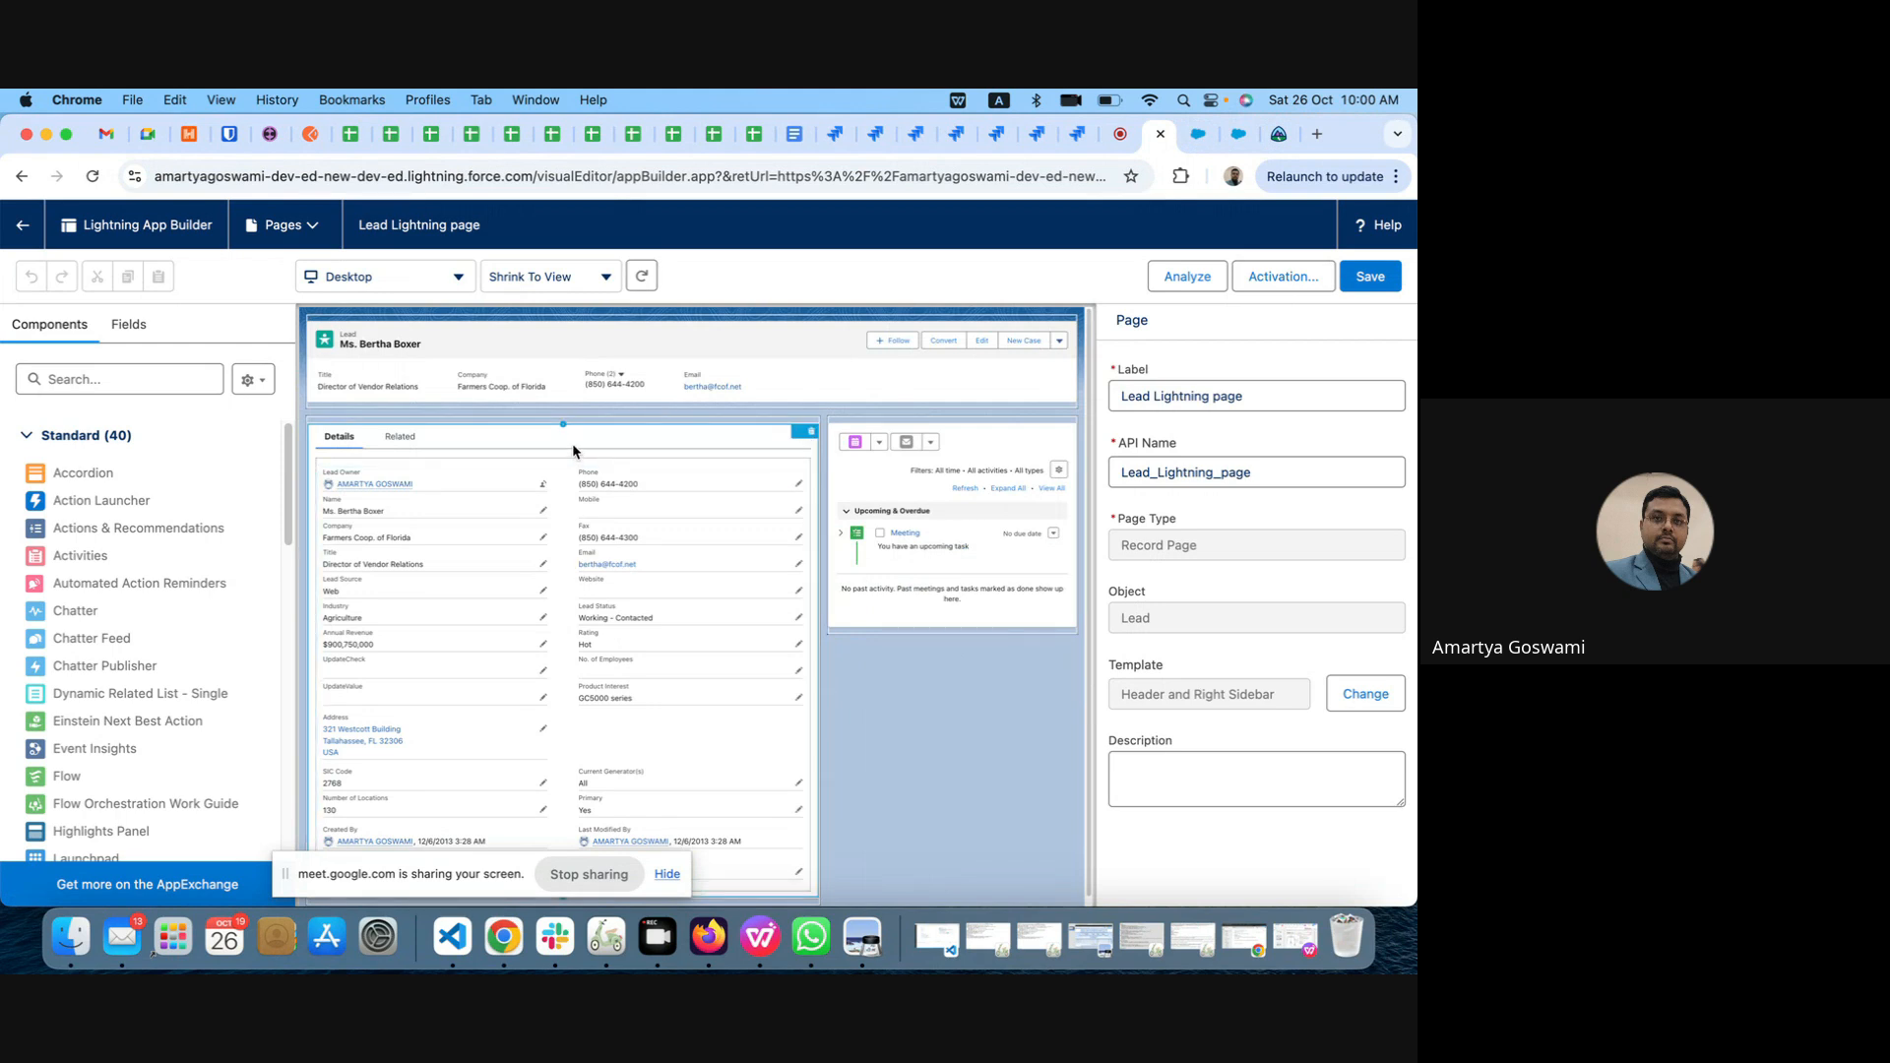
left_click(459, 278)
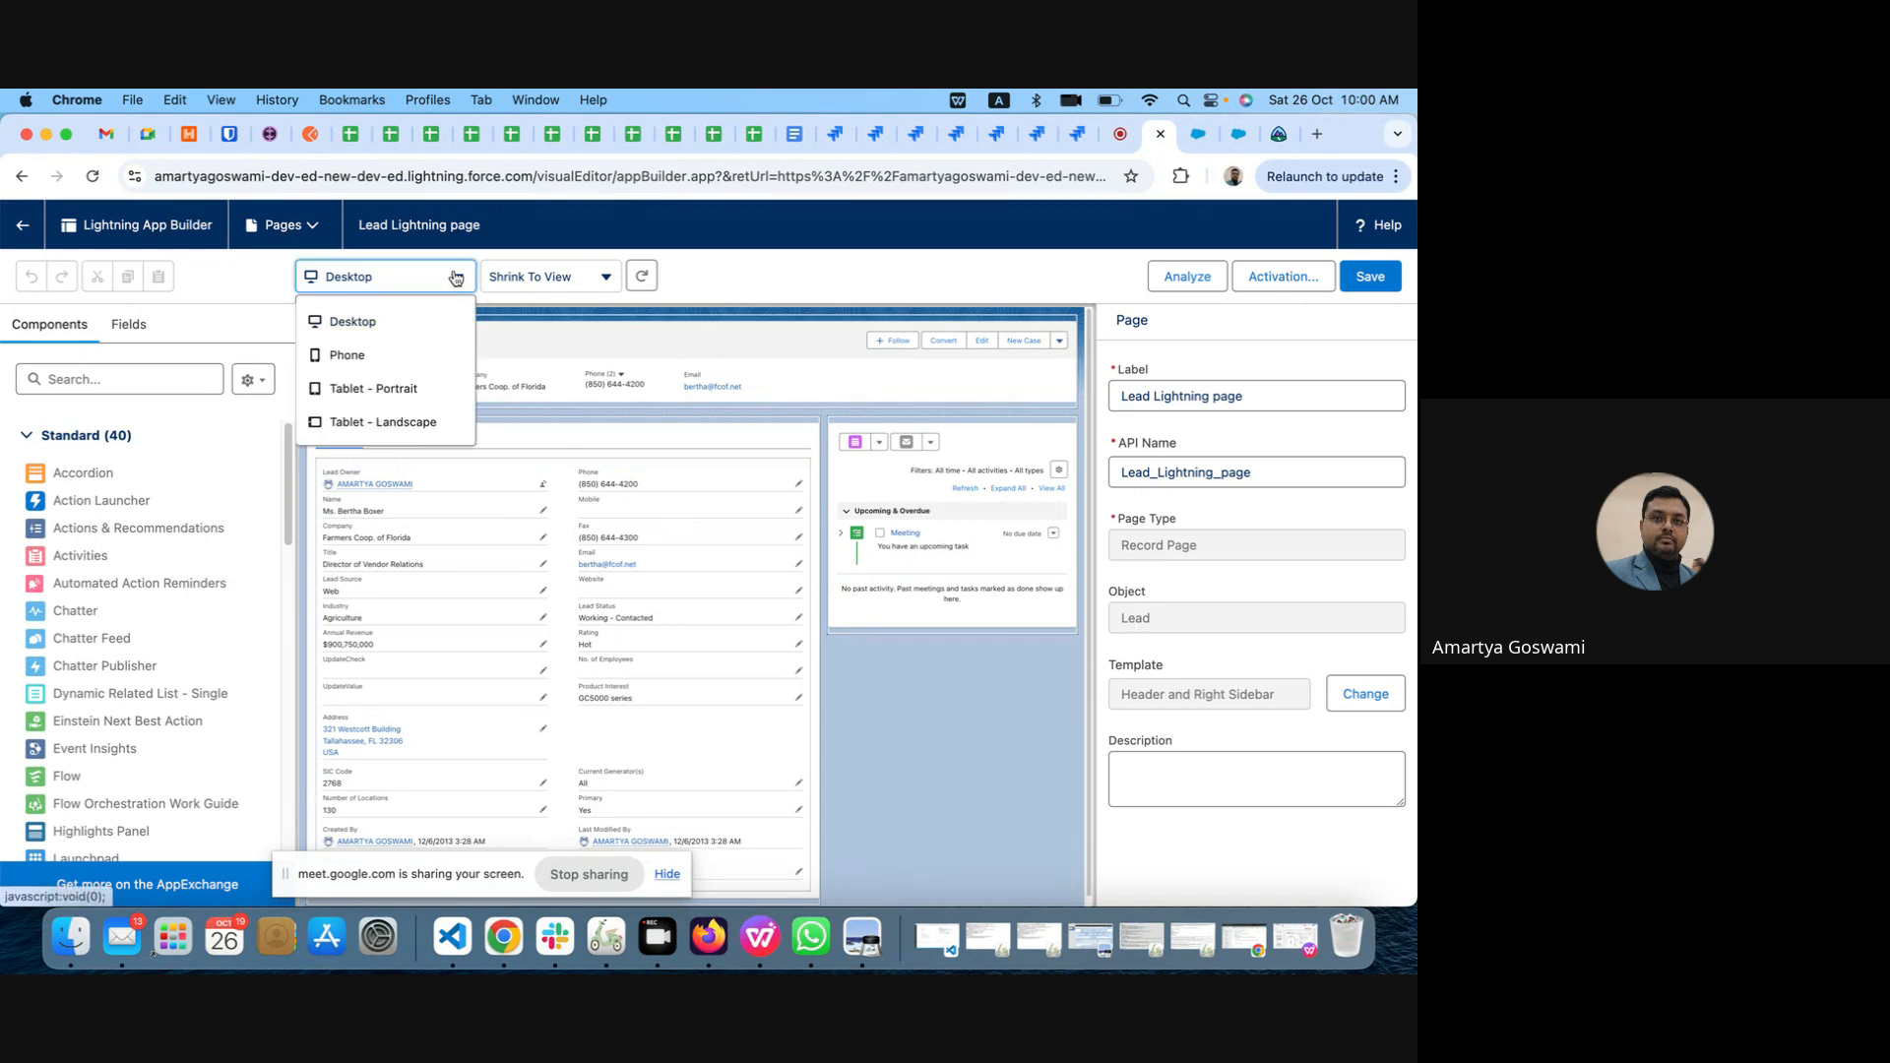
left_click(781, 267)
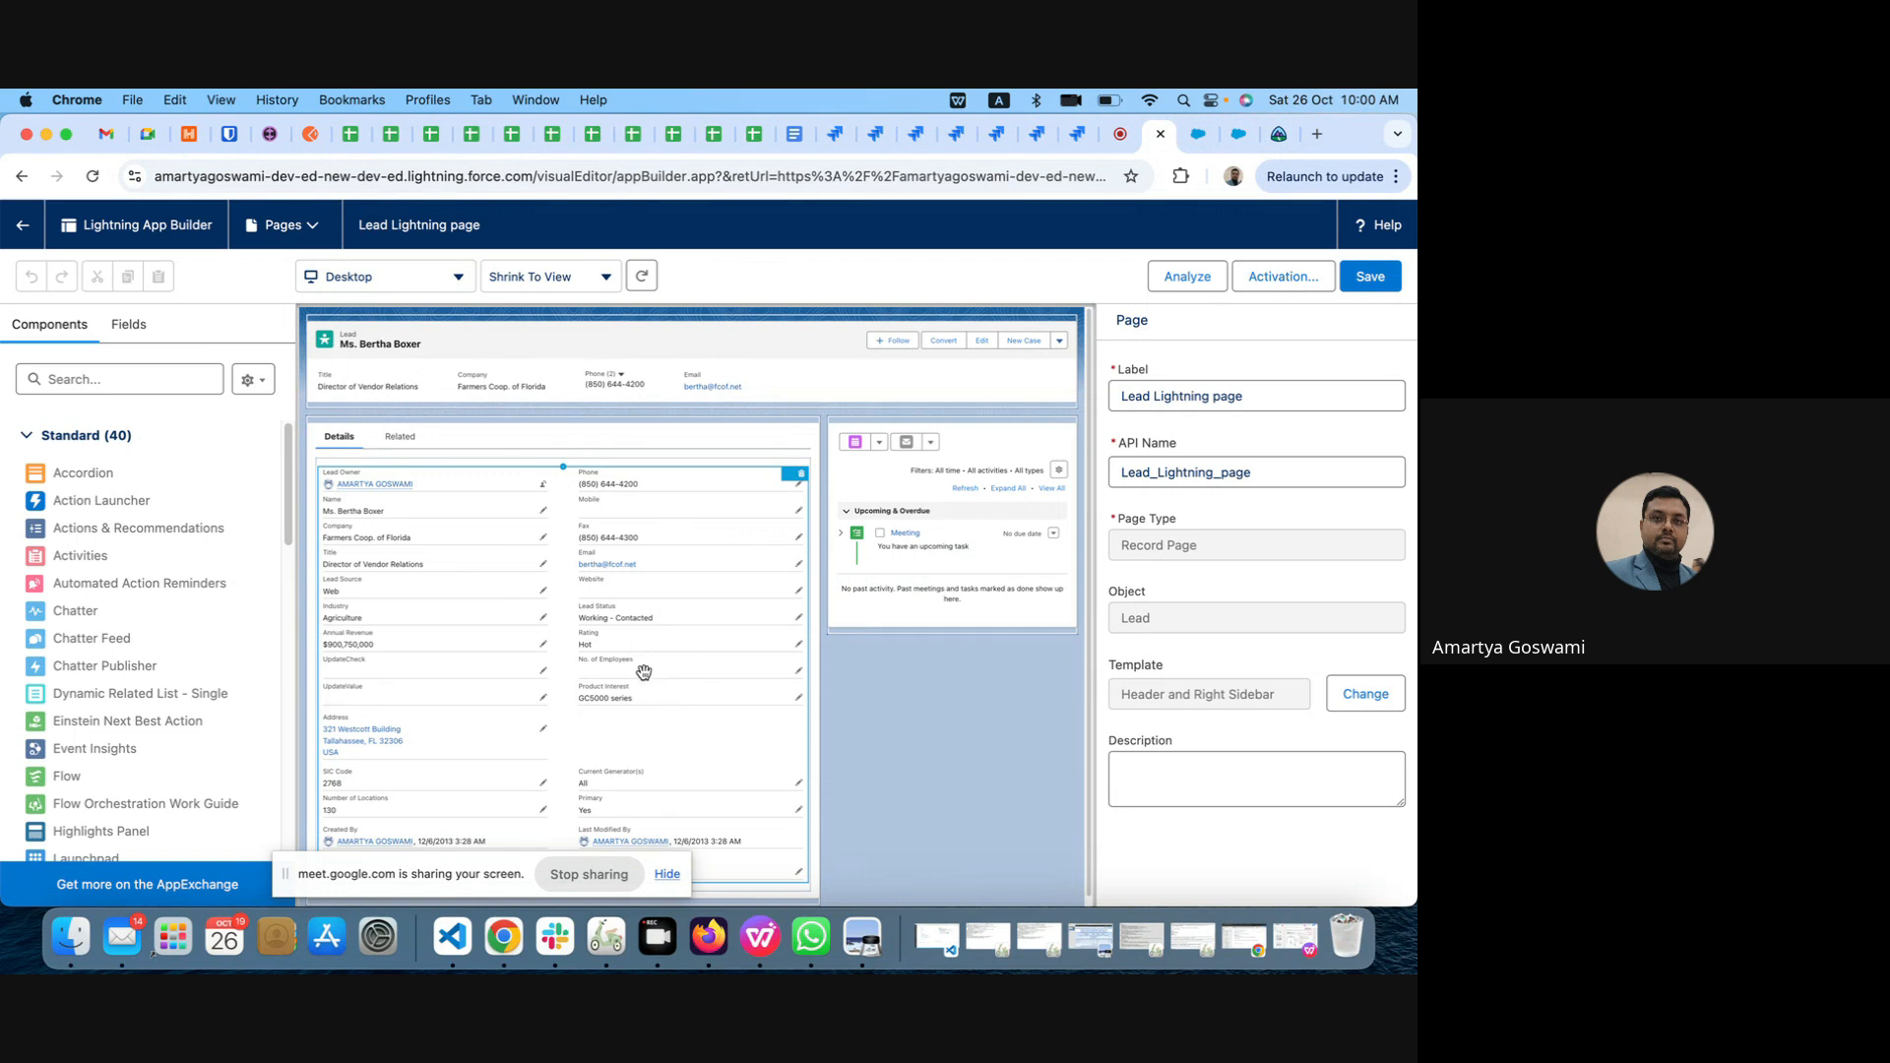
Step: Add a third tab to the page's Tabs component and give it the custom label Custom Tab
left_click(451, 434)
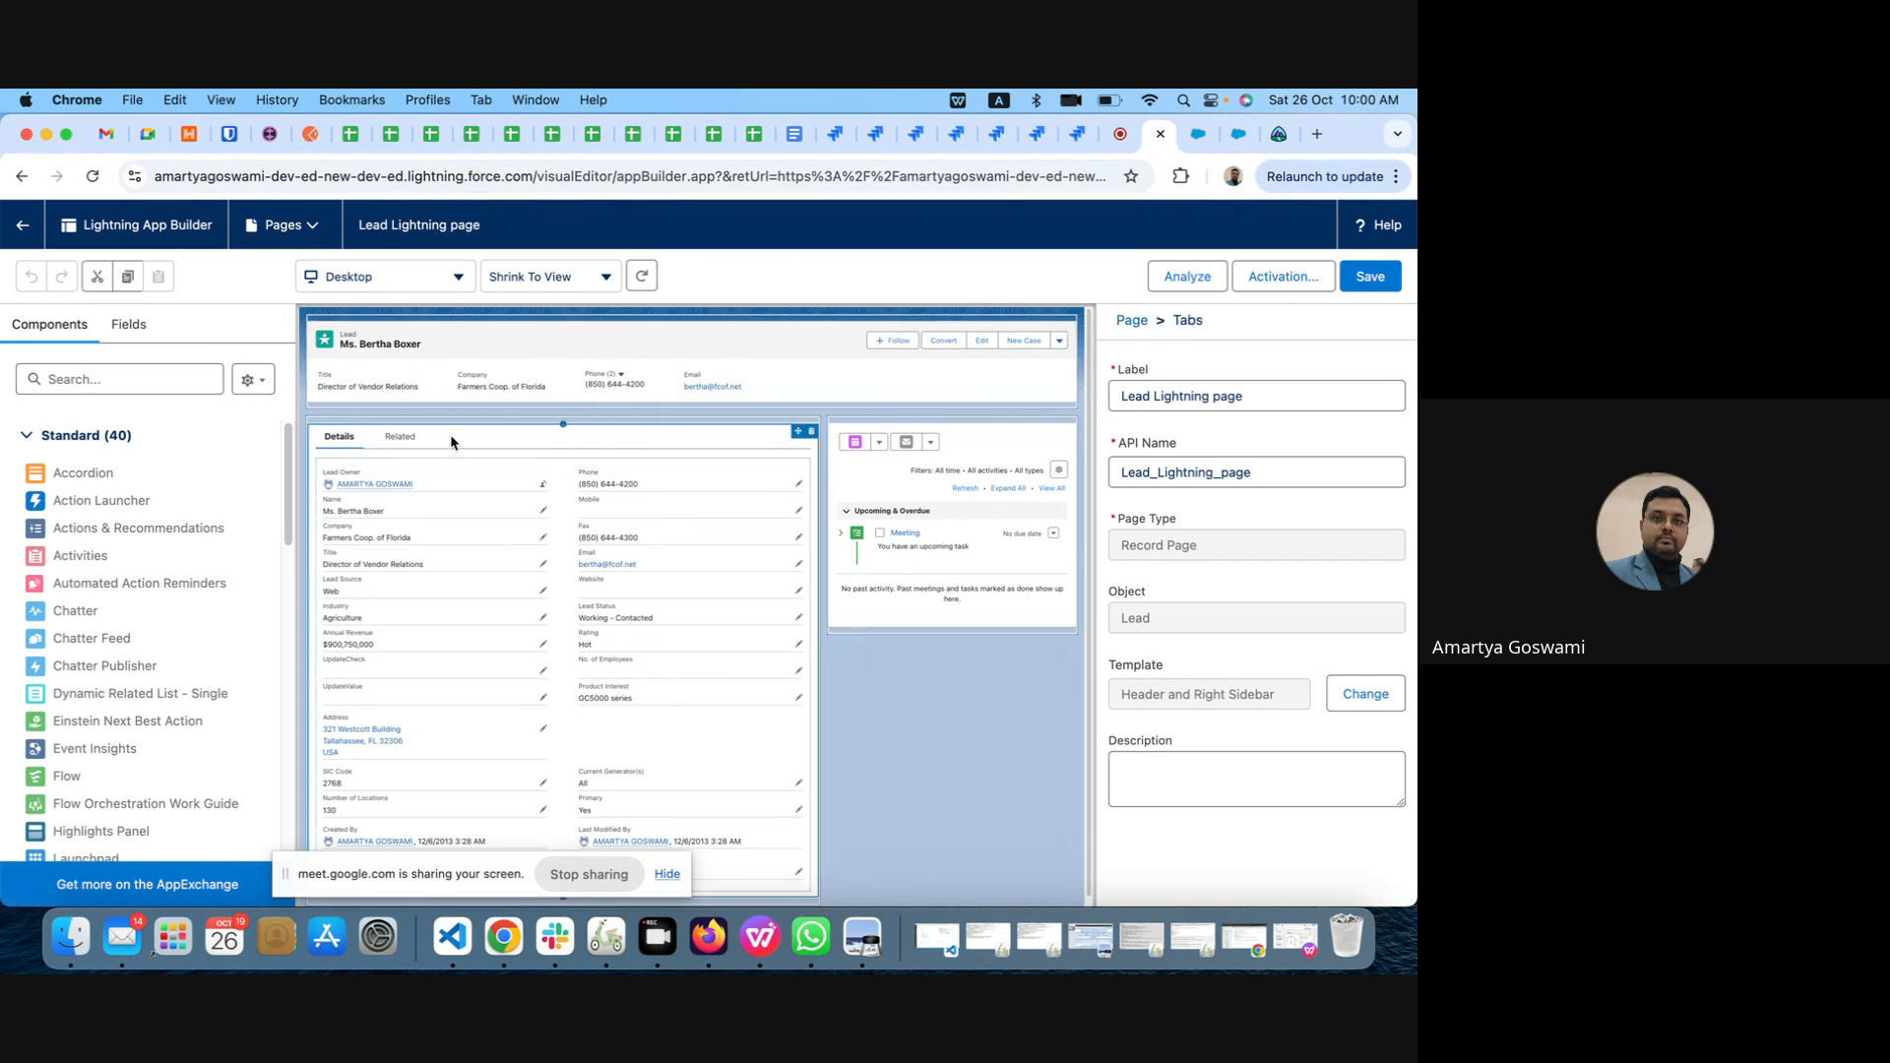
left_click(1149, 543)
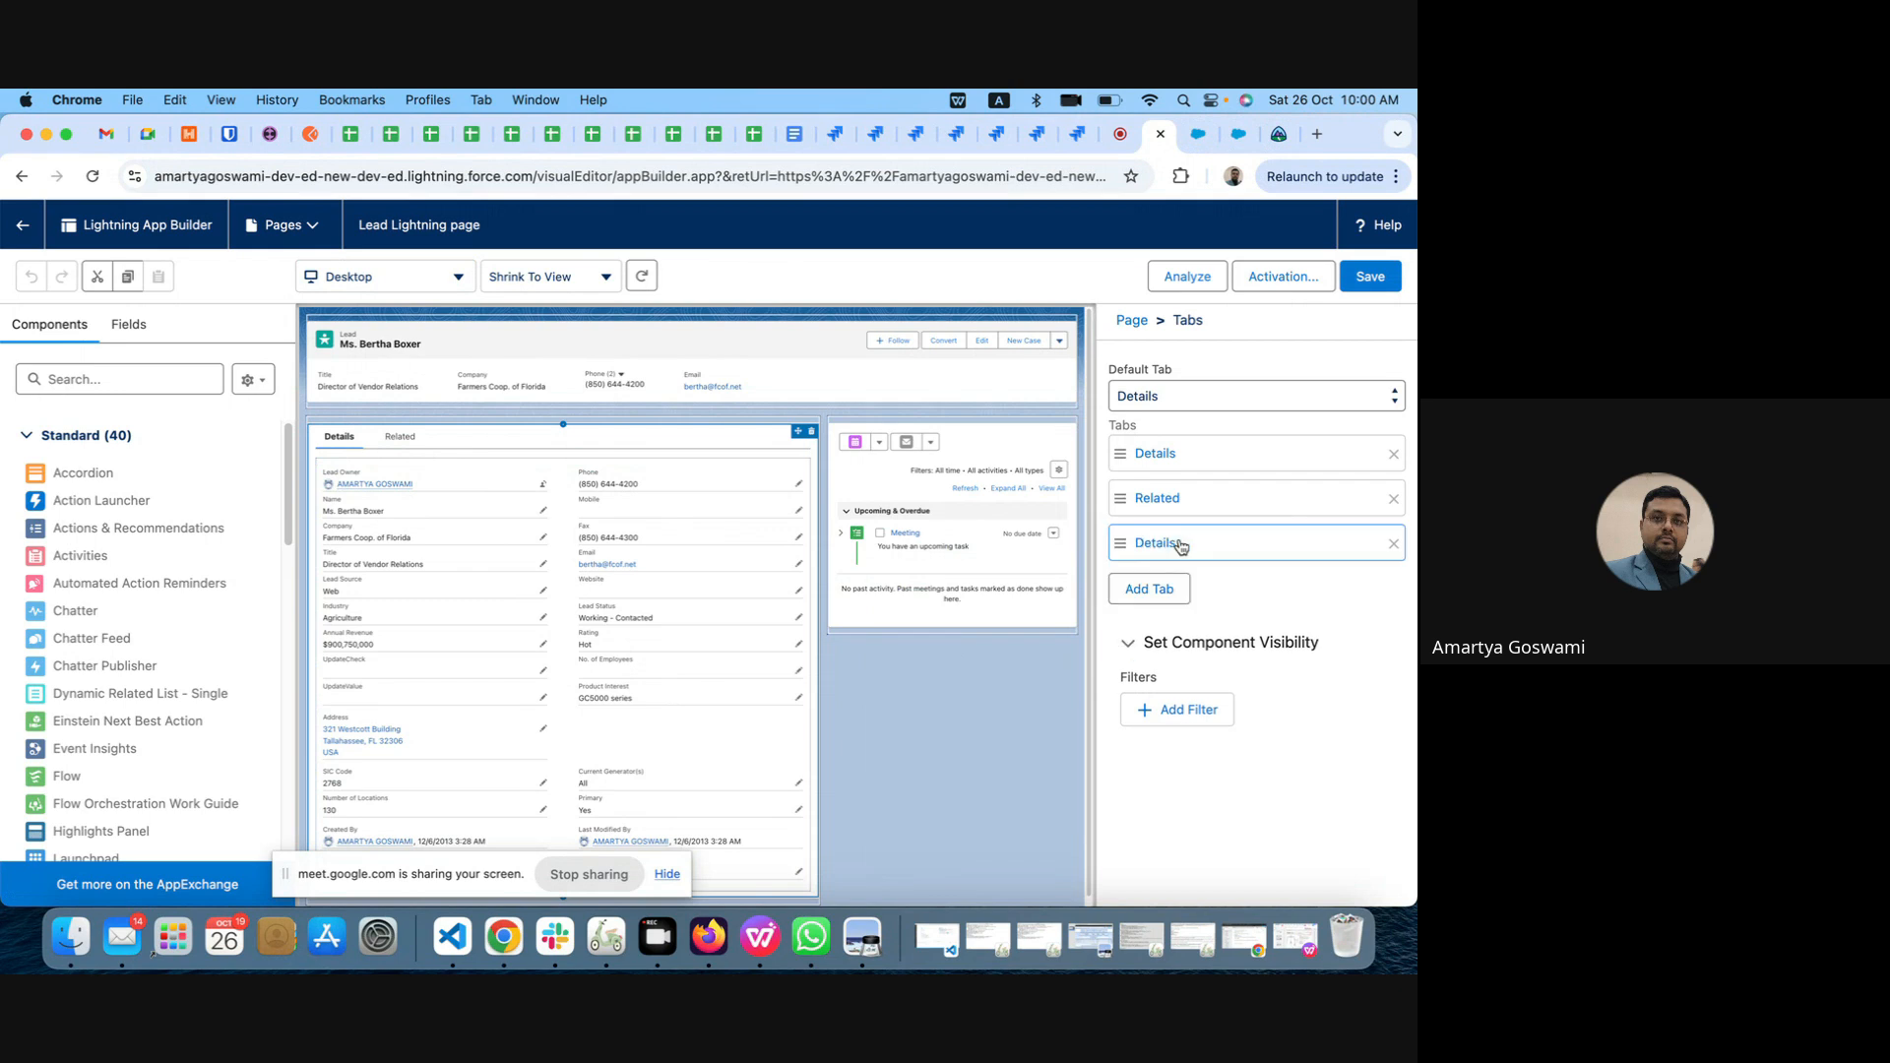
left_click(1327, 548)
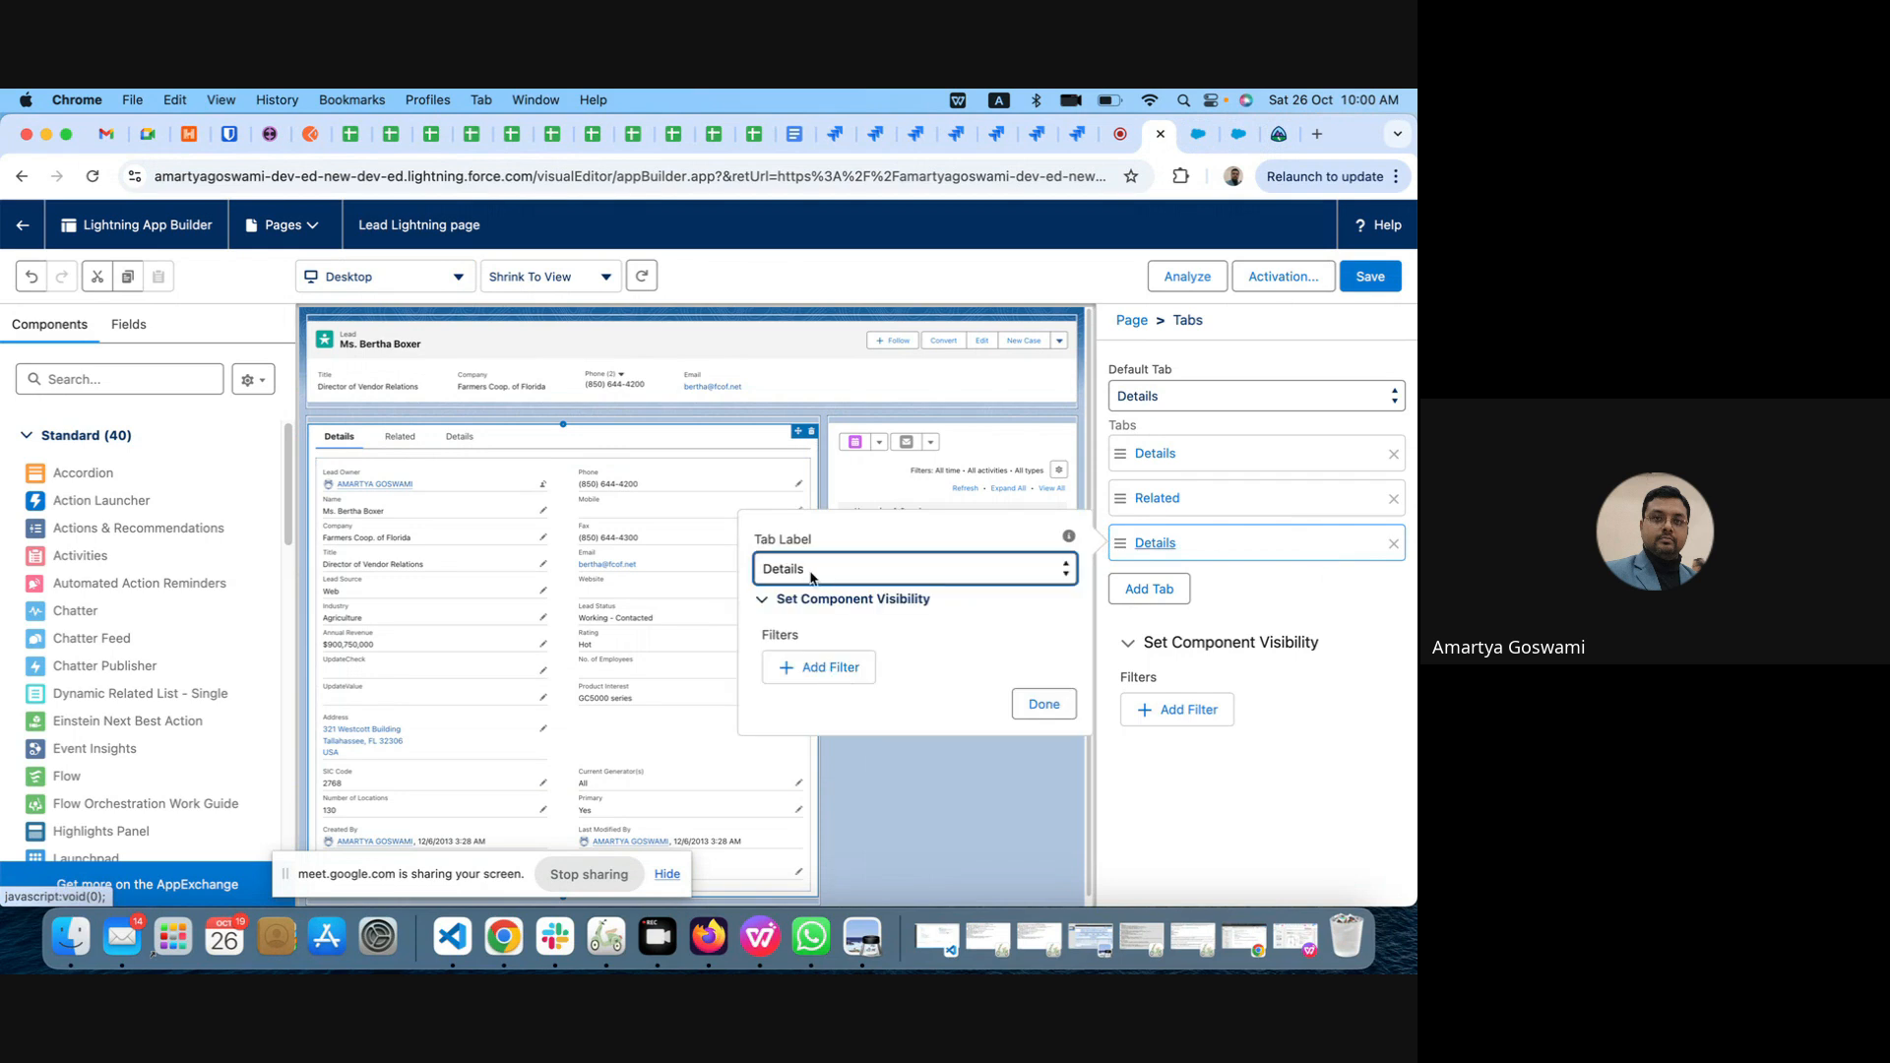
left_click(849, 574)
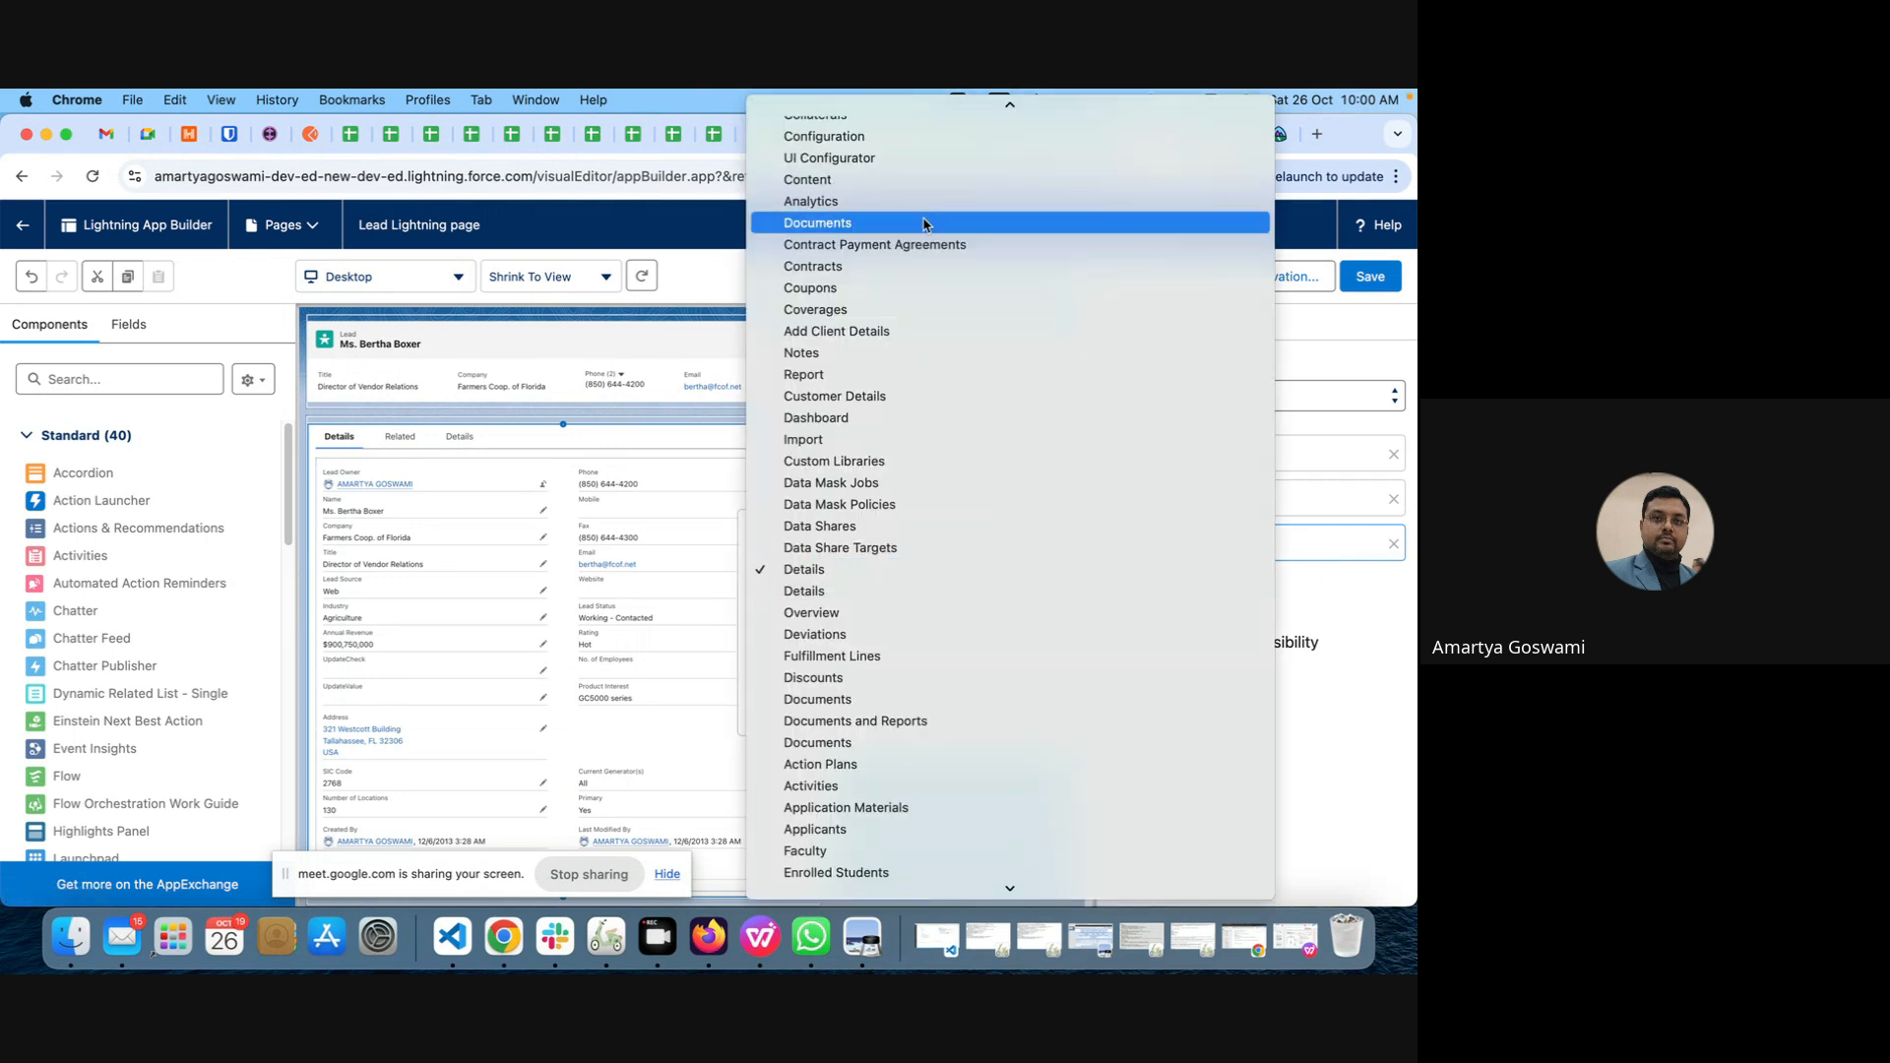
scroll(921, 226, "up", 5)
left_click(856, 111)
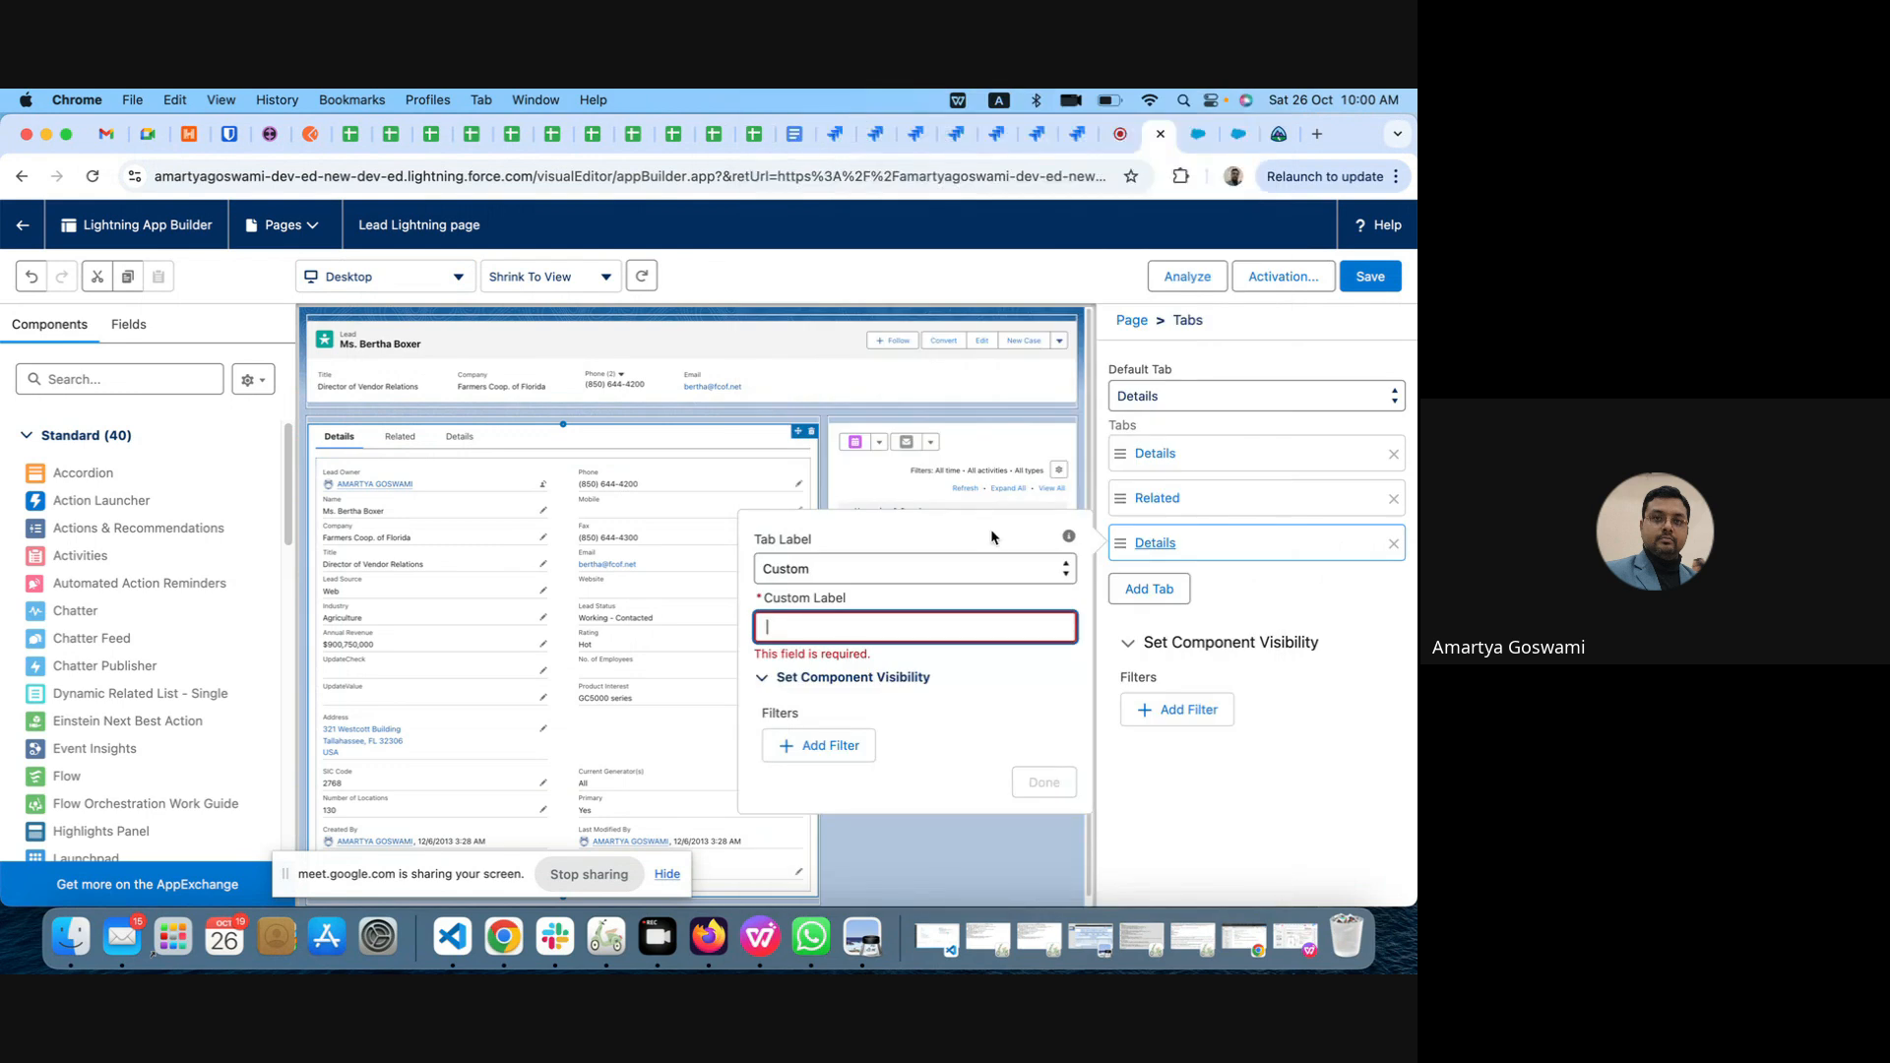
left_click(803, 628)
type("Custom ta")
left_click(820, 628)
key("BackSpace")
type("Tab")
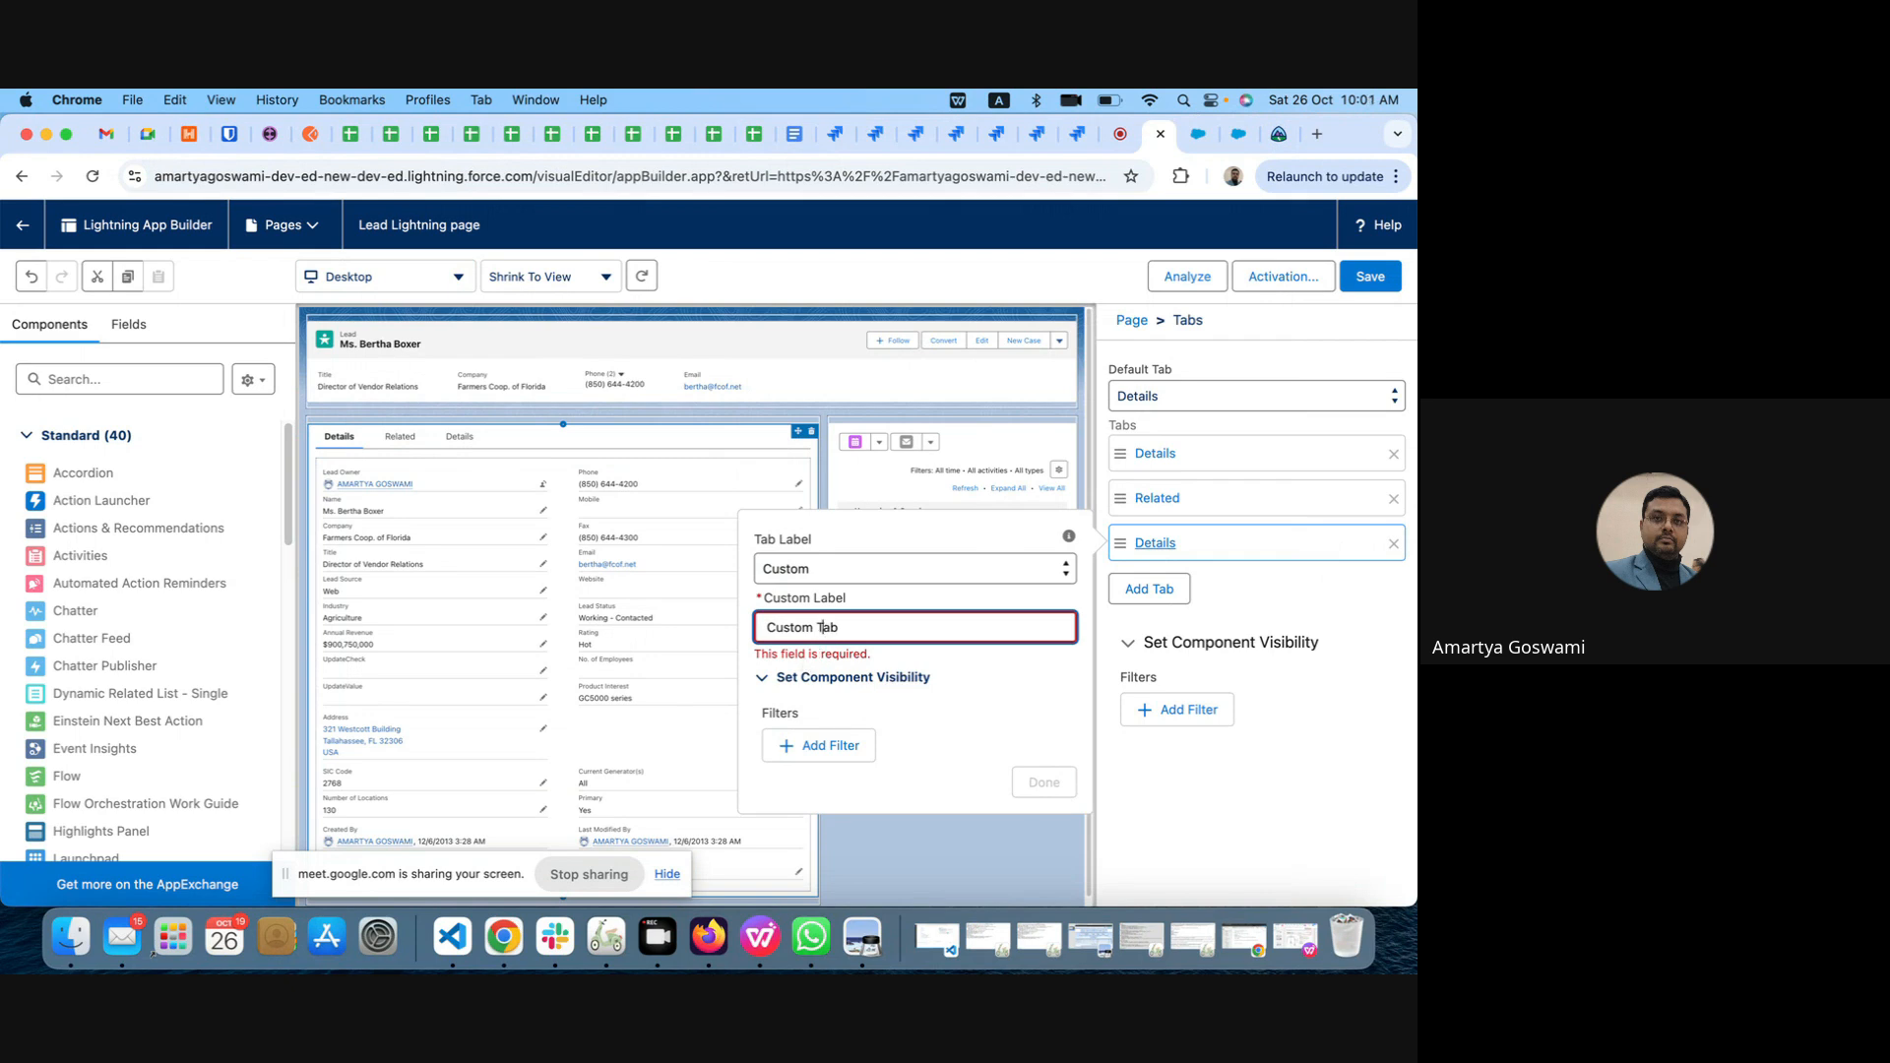
Step: Add a visibility filter to Custom Tab so it shows only when the record's Primary field equals Yes
left_click(824, 745)
left_click(889, 676)
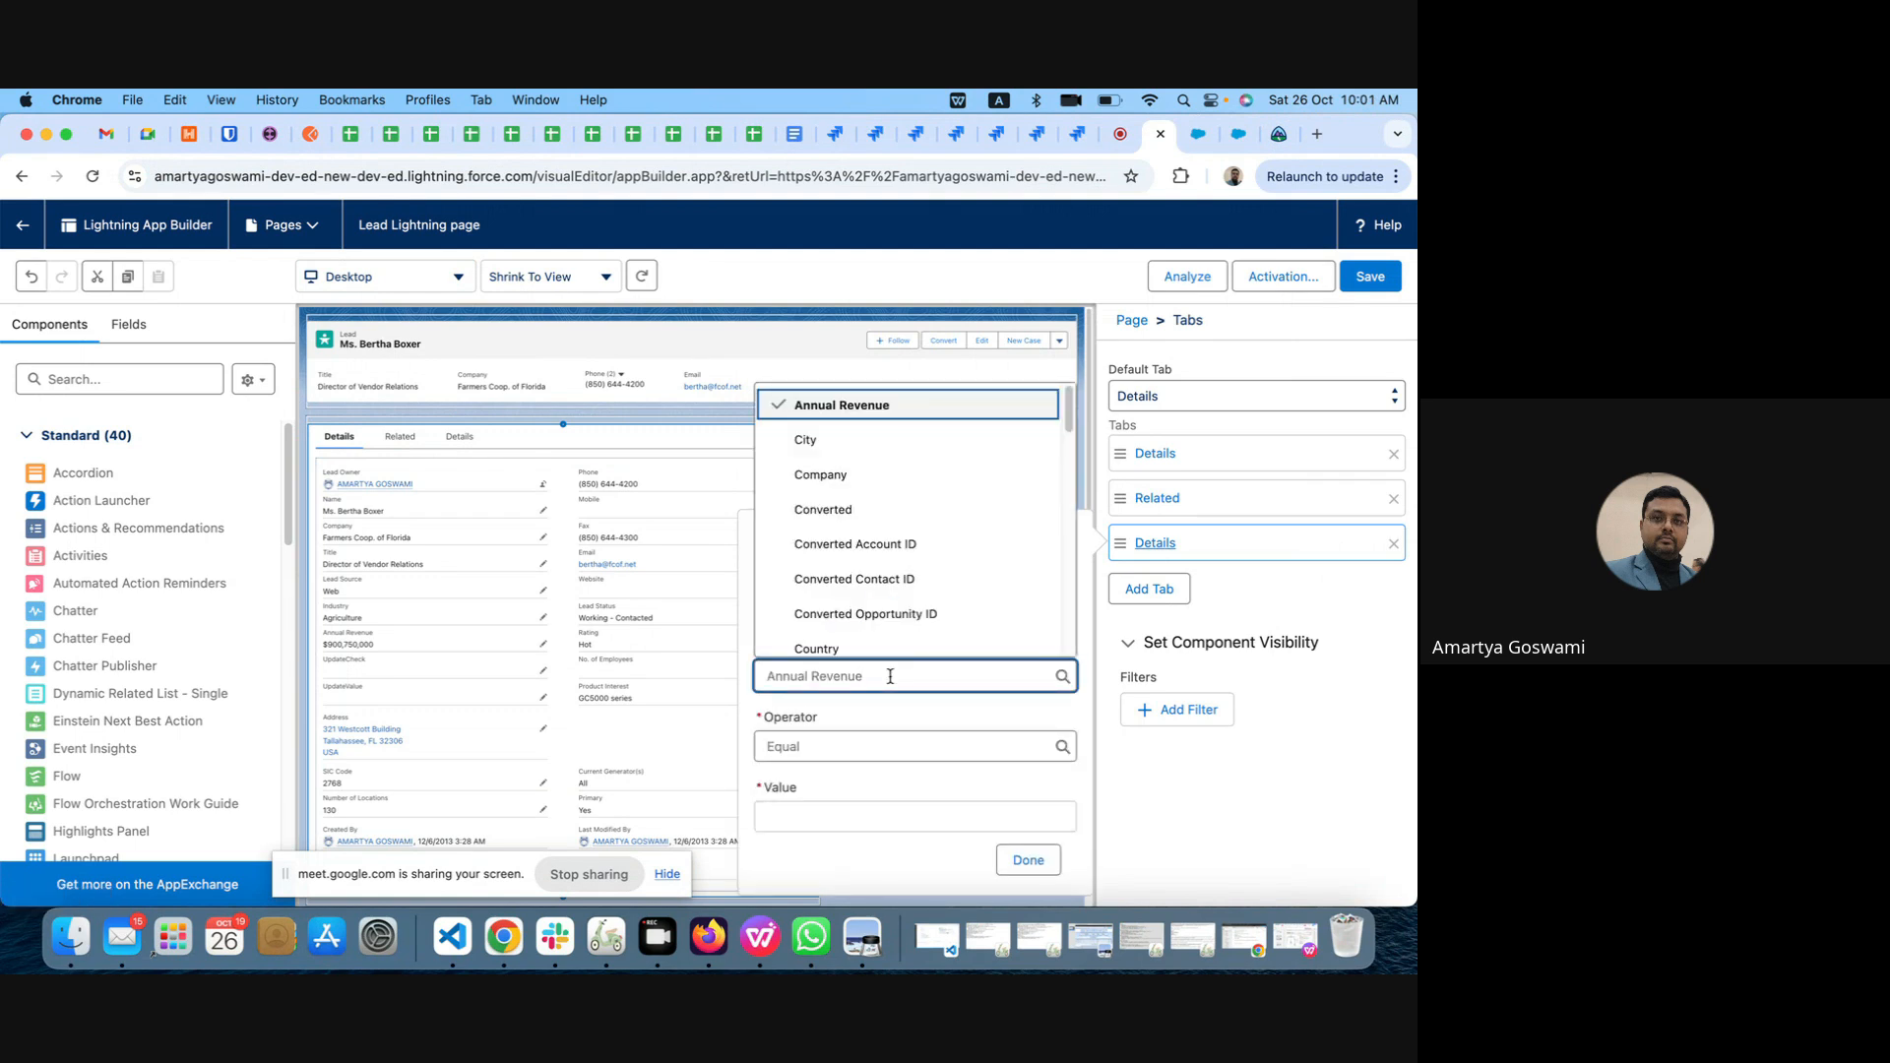
left_click_drag(890, 676, 742, 681)
type("pri")
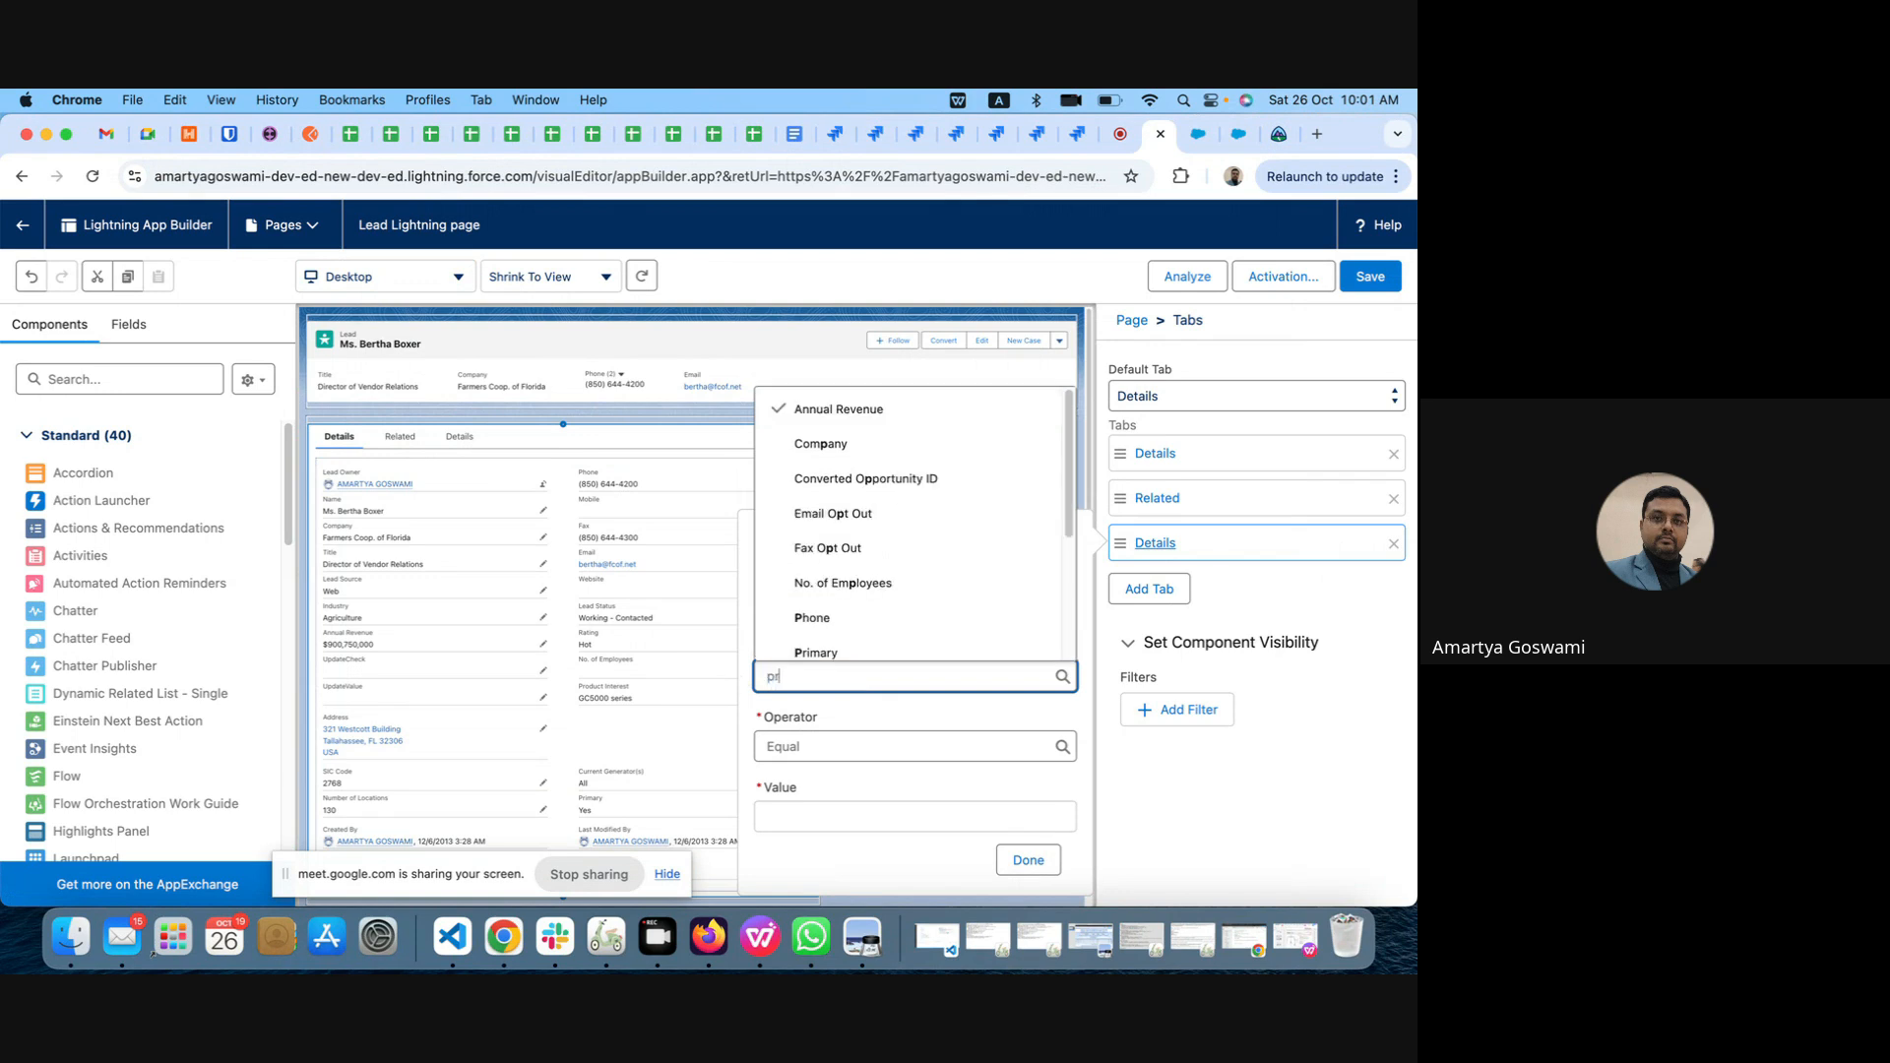
left_click(802, 642)
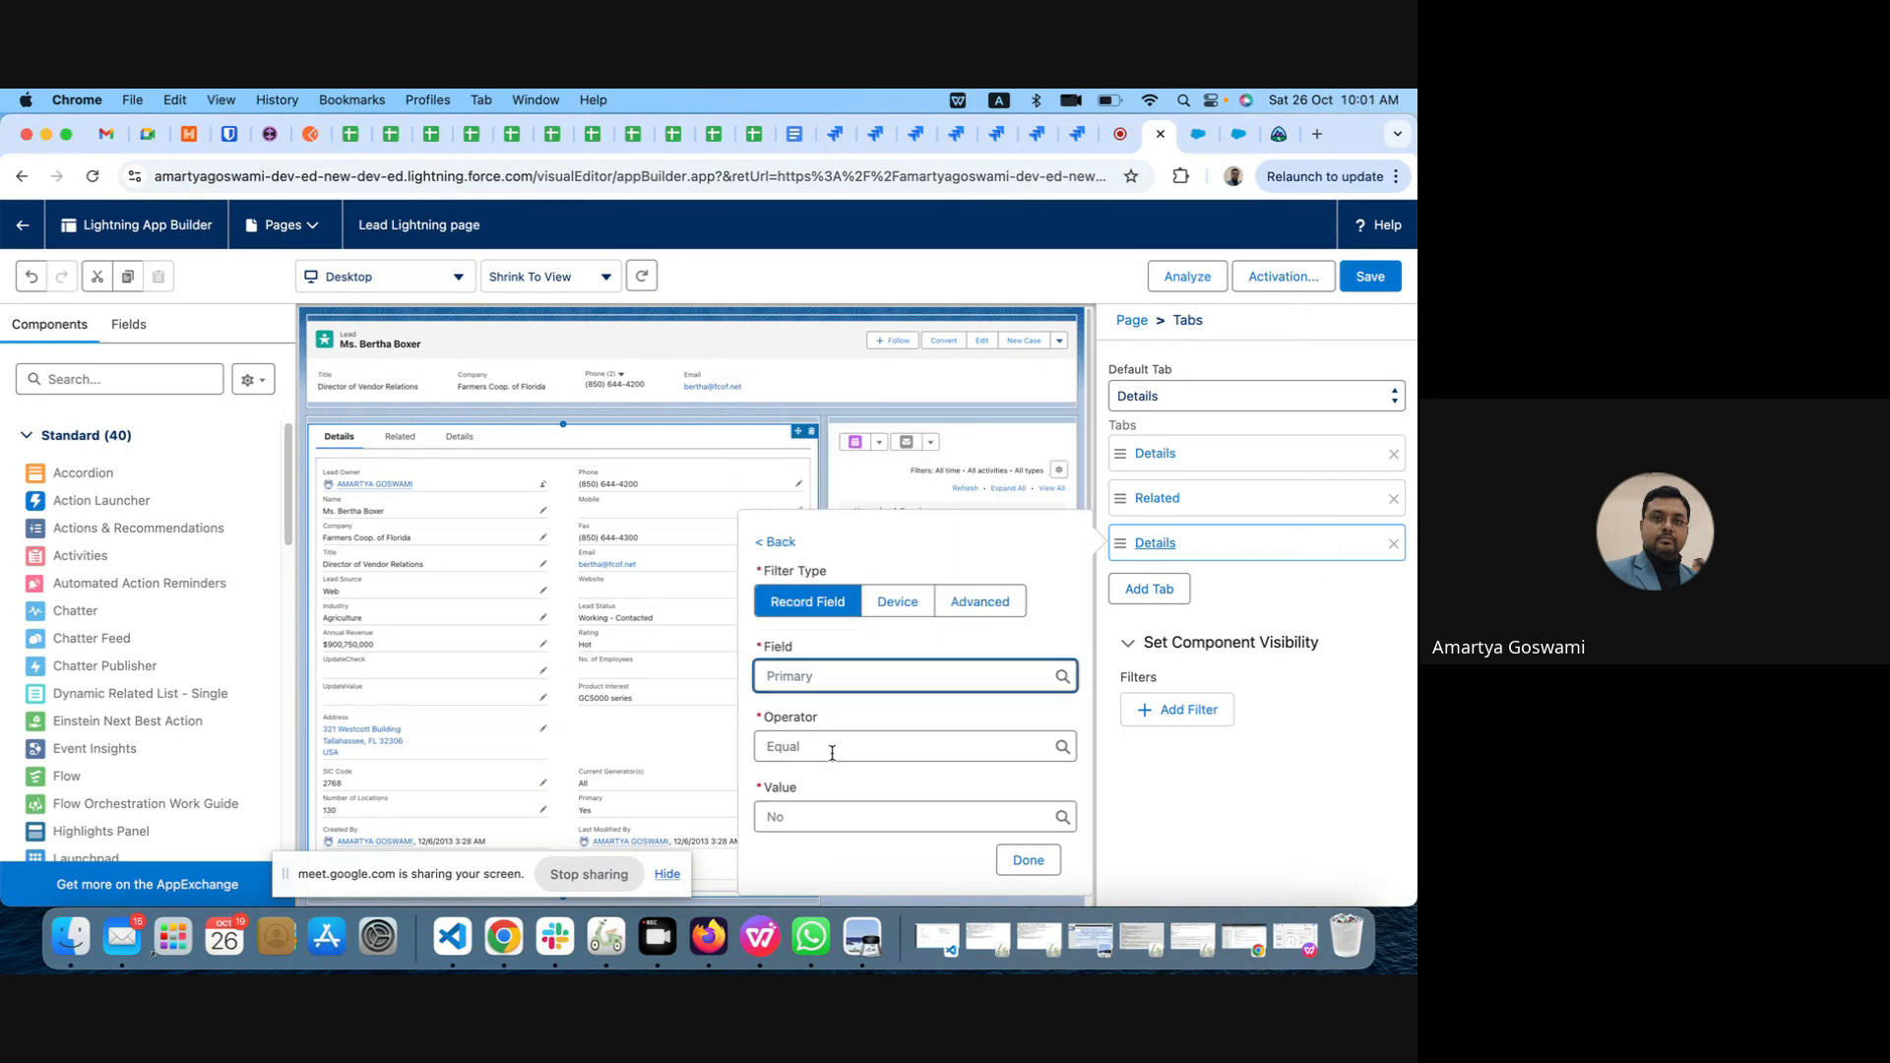
left_click(823, 817)
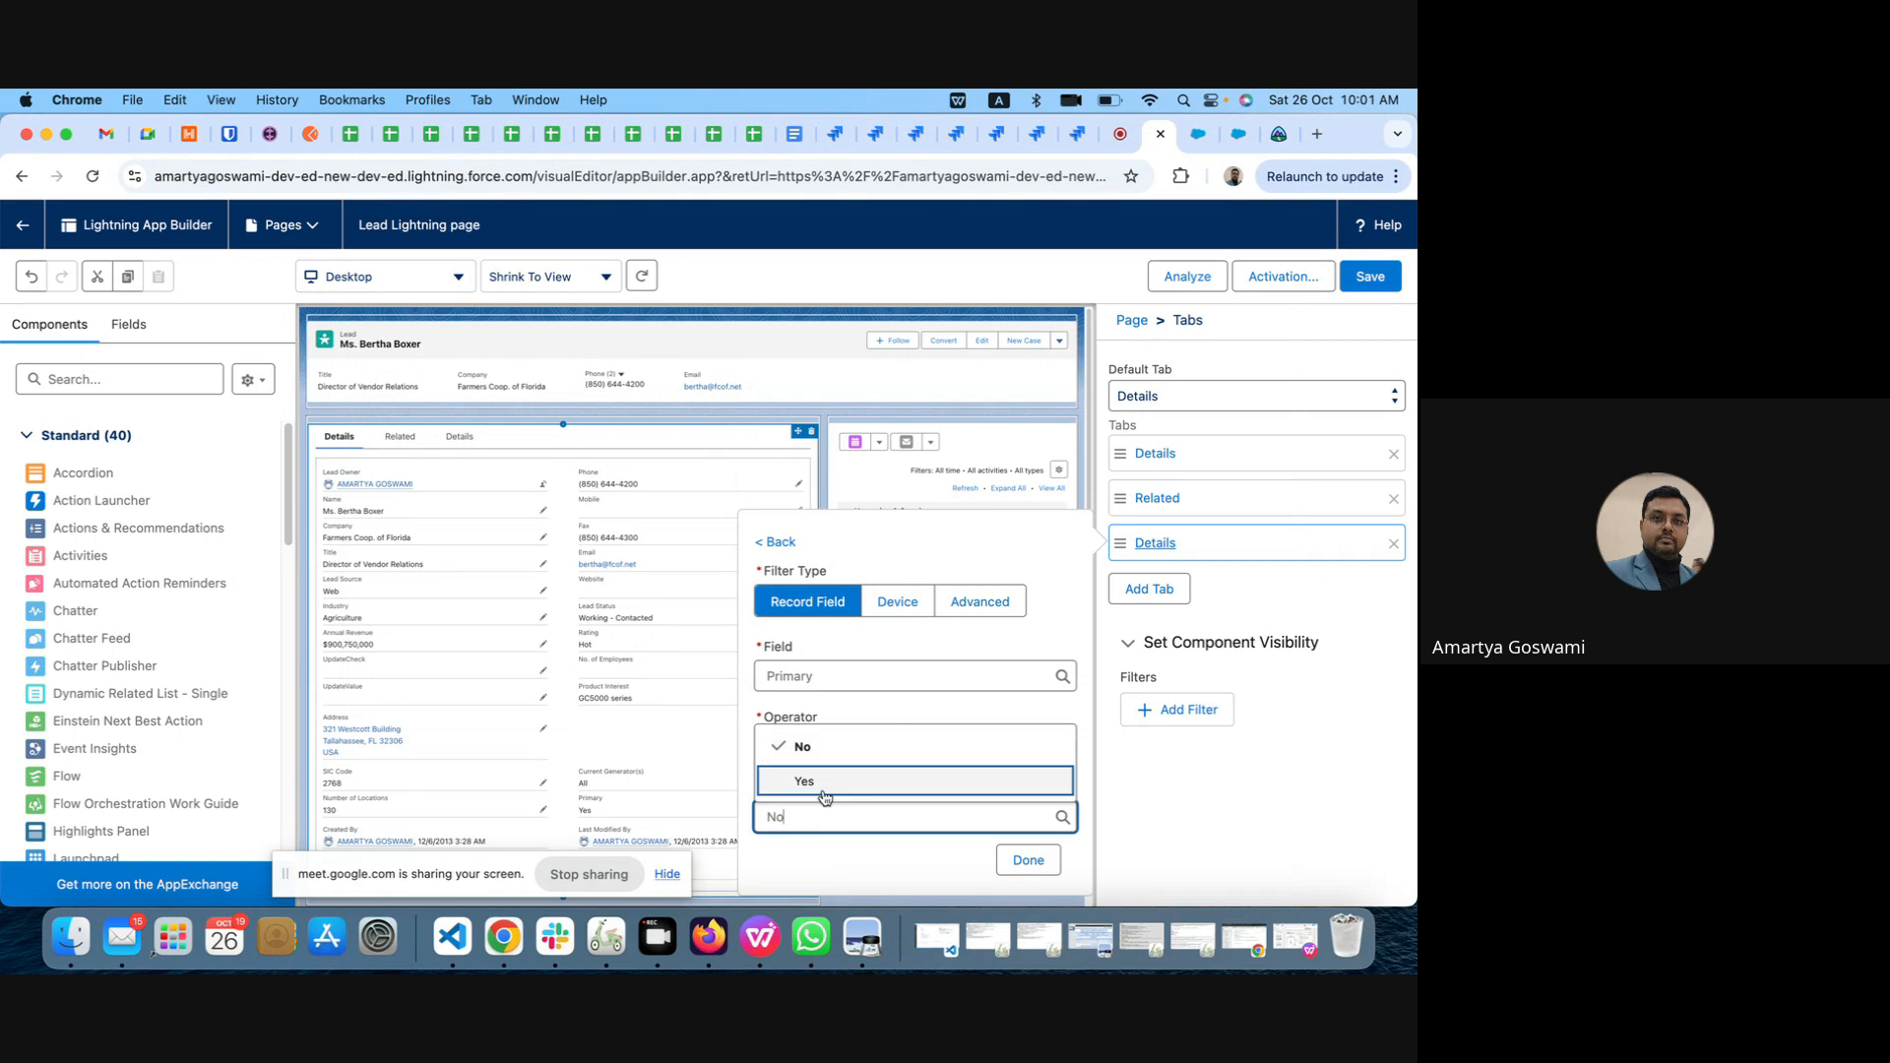
left_click(823, 782)
left_click(1034, 865)
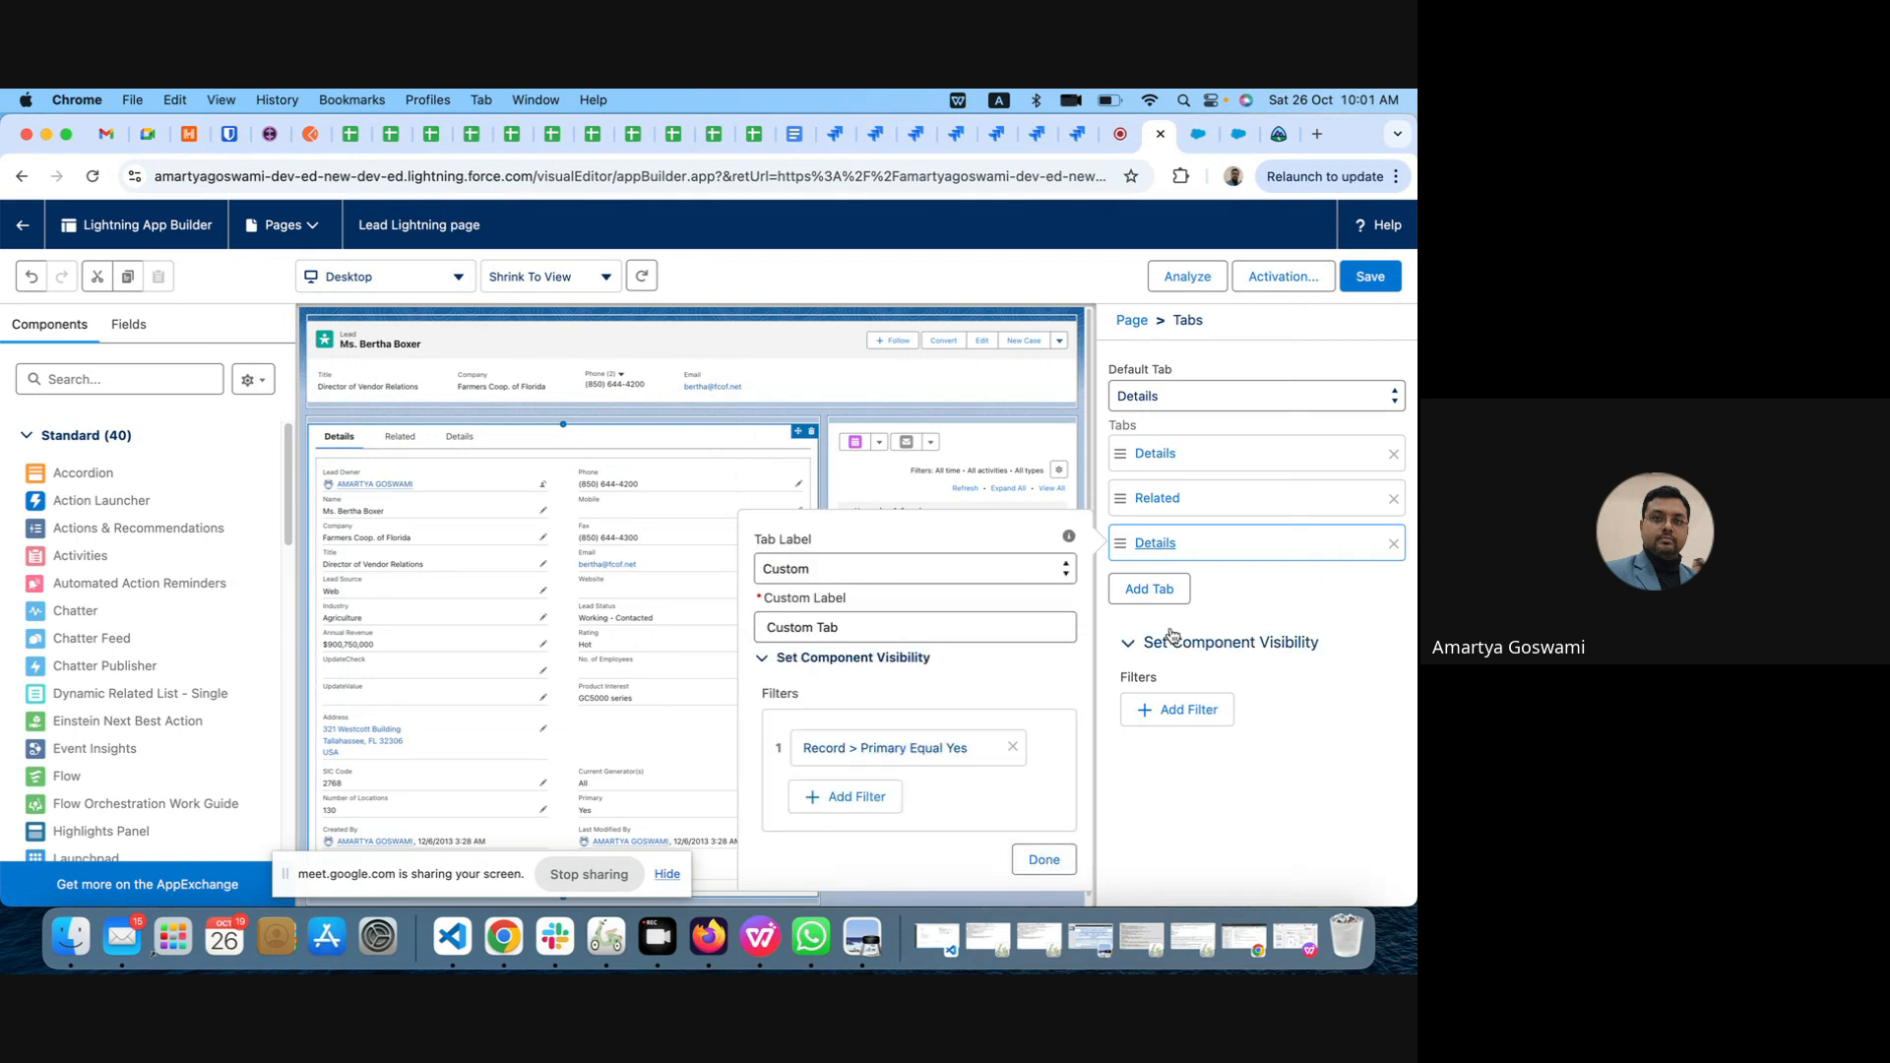
left_click(1046, 865)
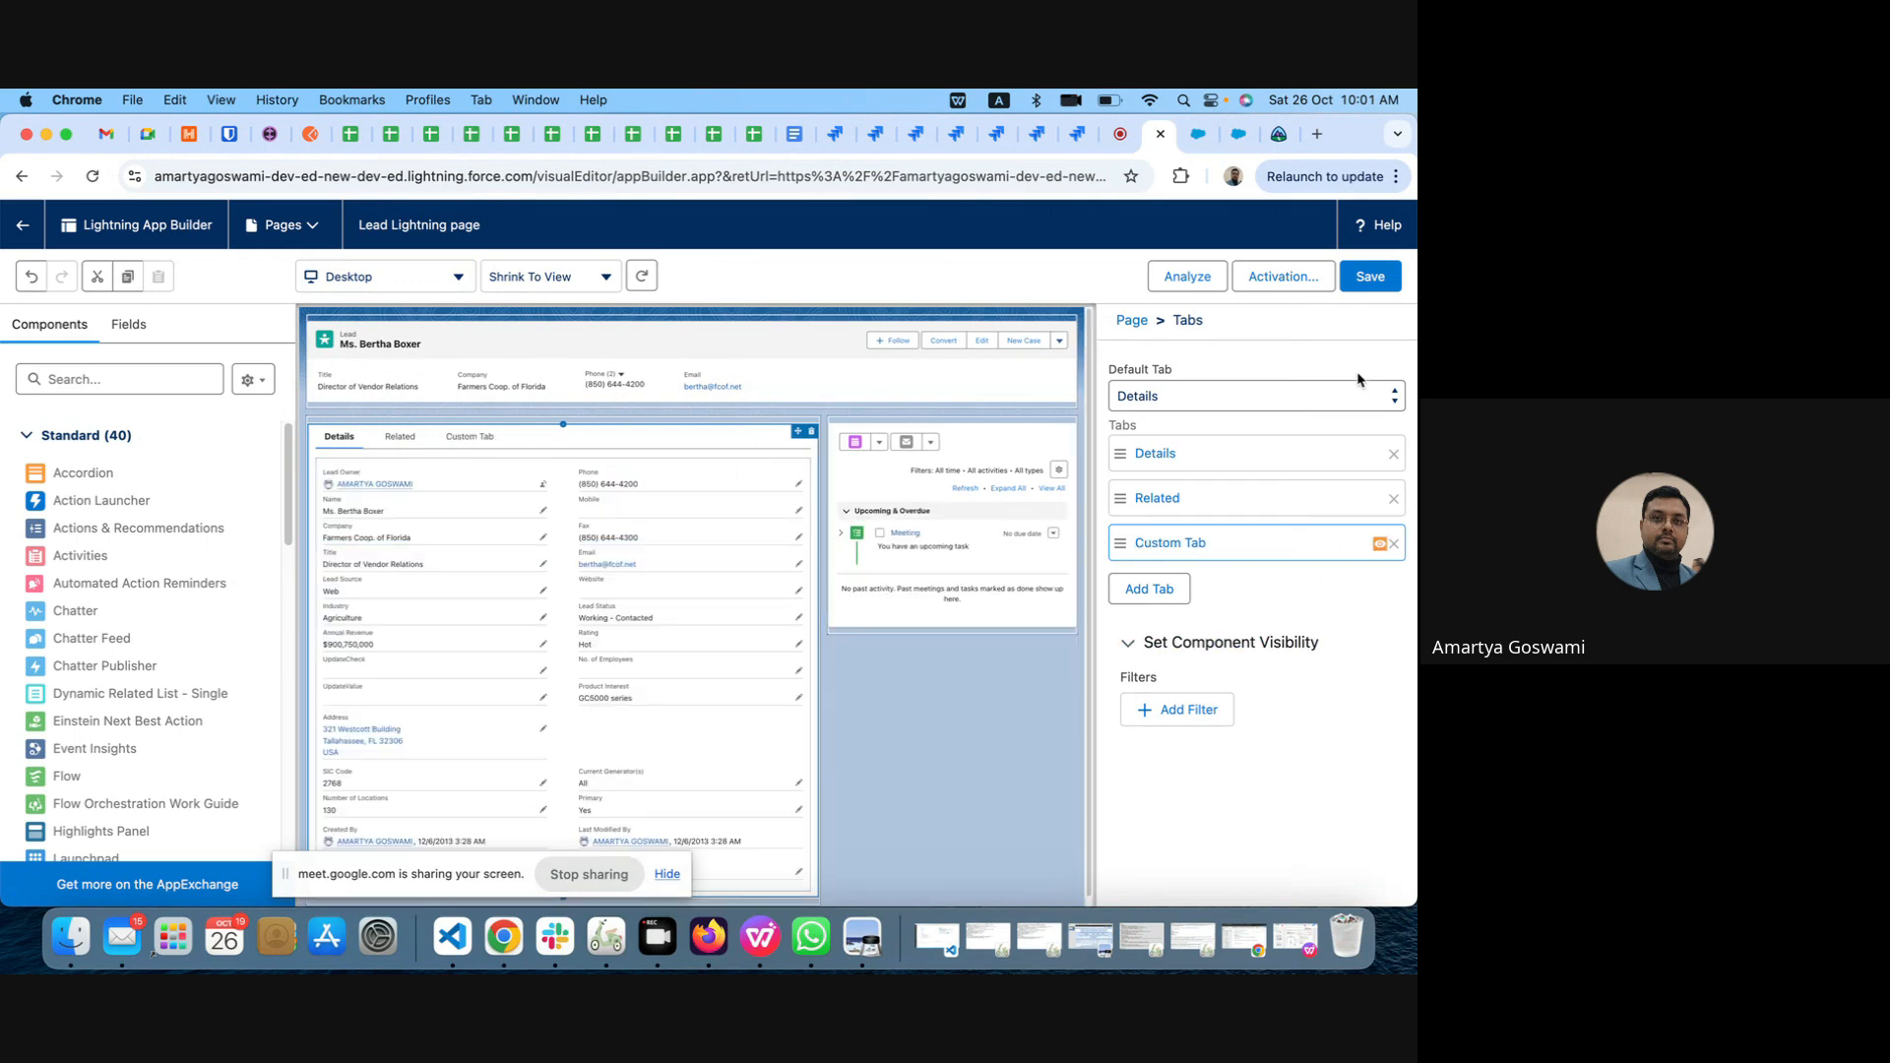
Step: Save the page and show the Custom Tab's content area in the editor
left_click(1368, 276)
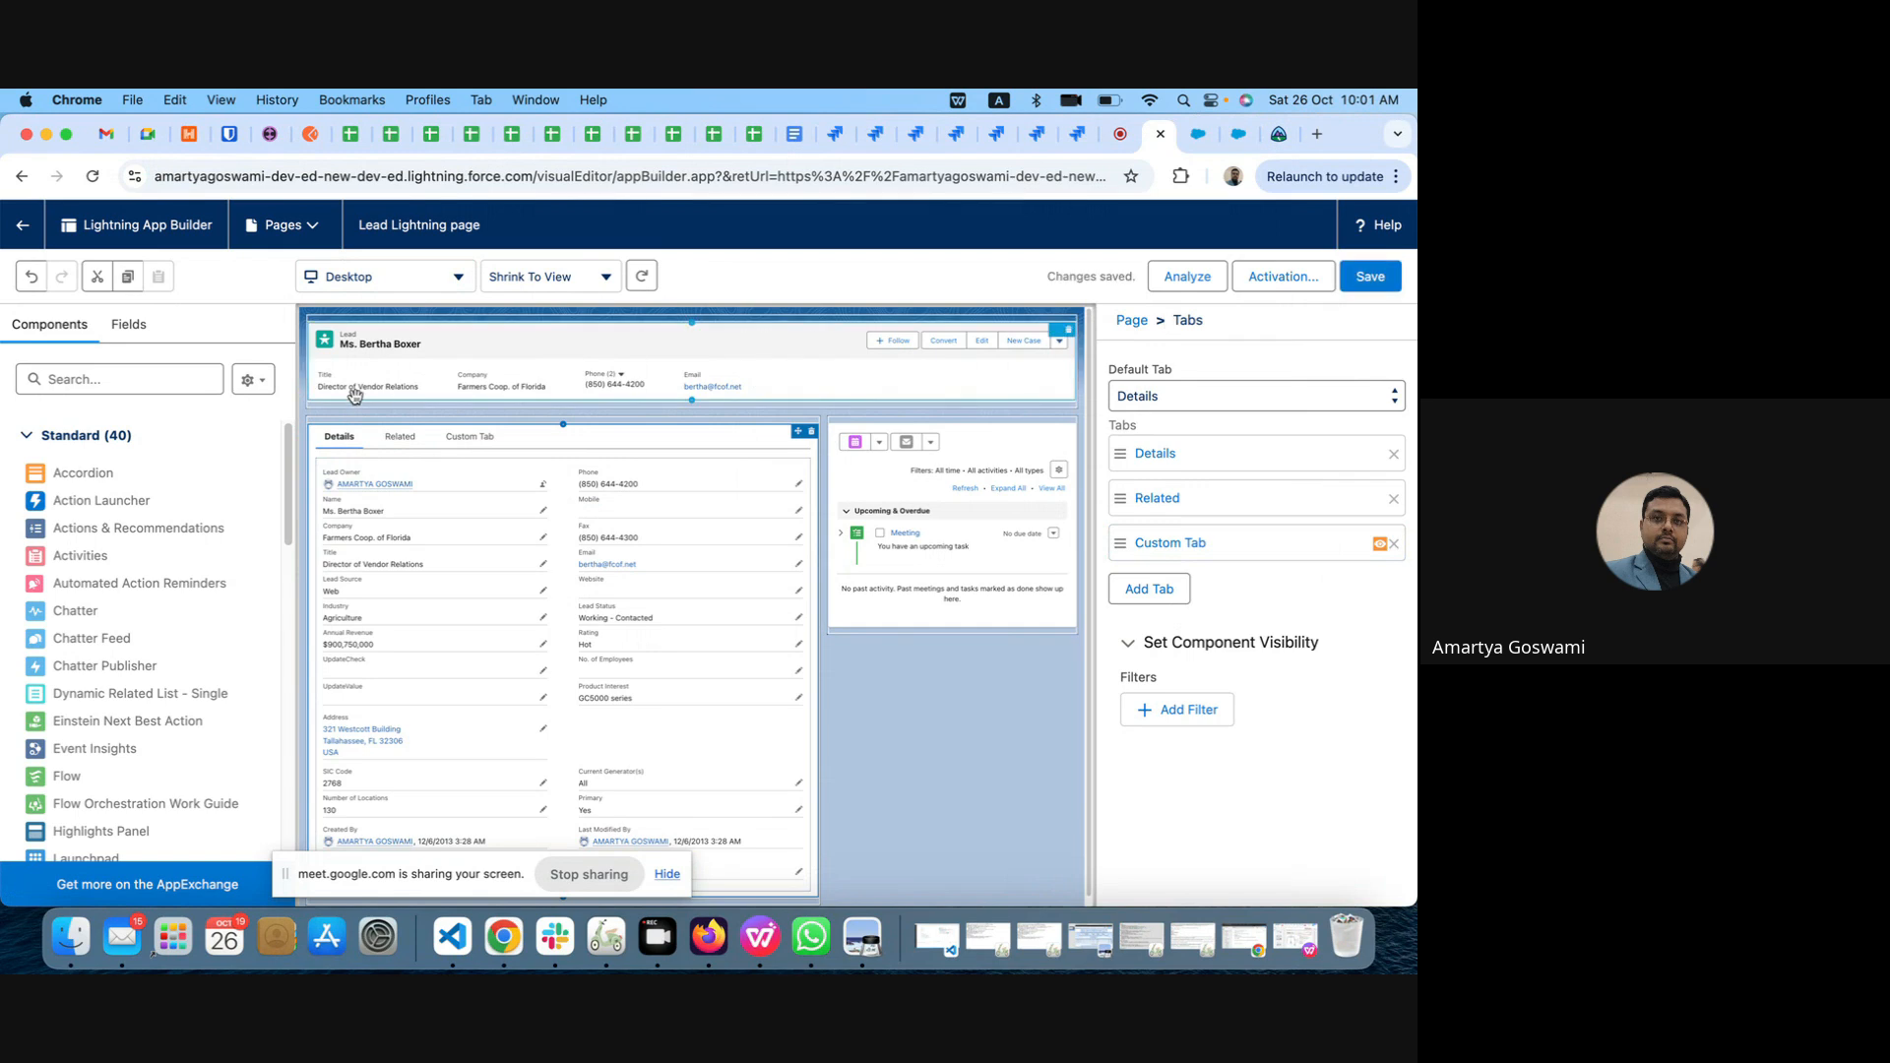
left_click(468, 437)
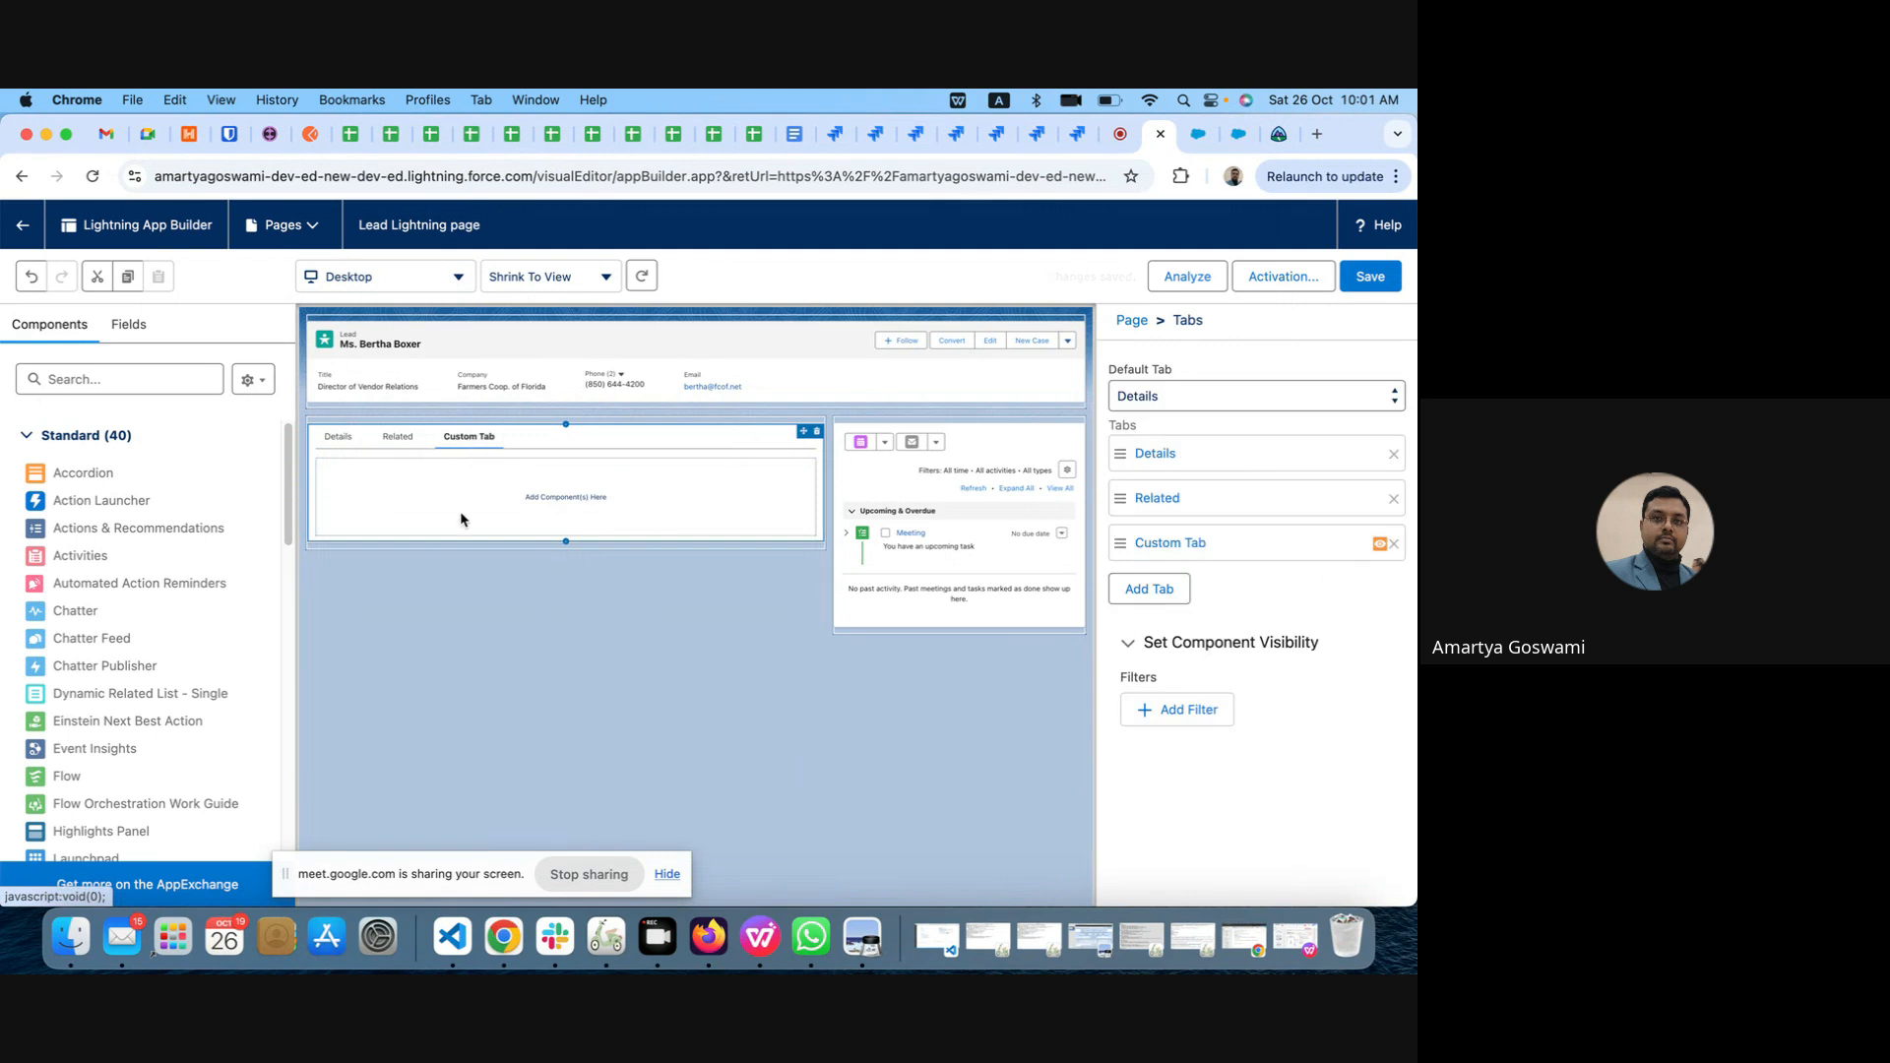
Step: Search the lead fields for Primary and try to place that field in the Custom Tab
left_click(129, 326)
left_click(119, 404)
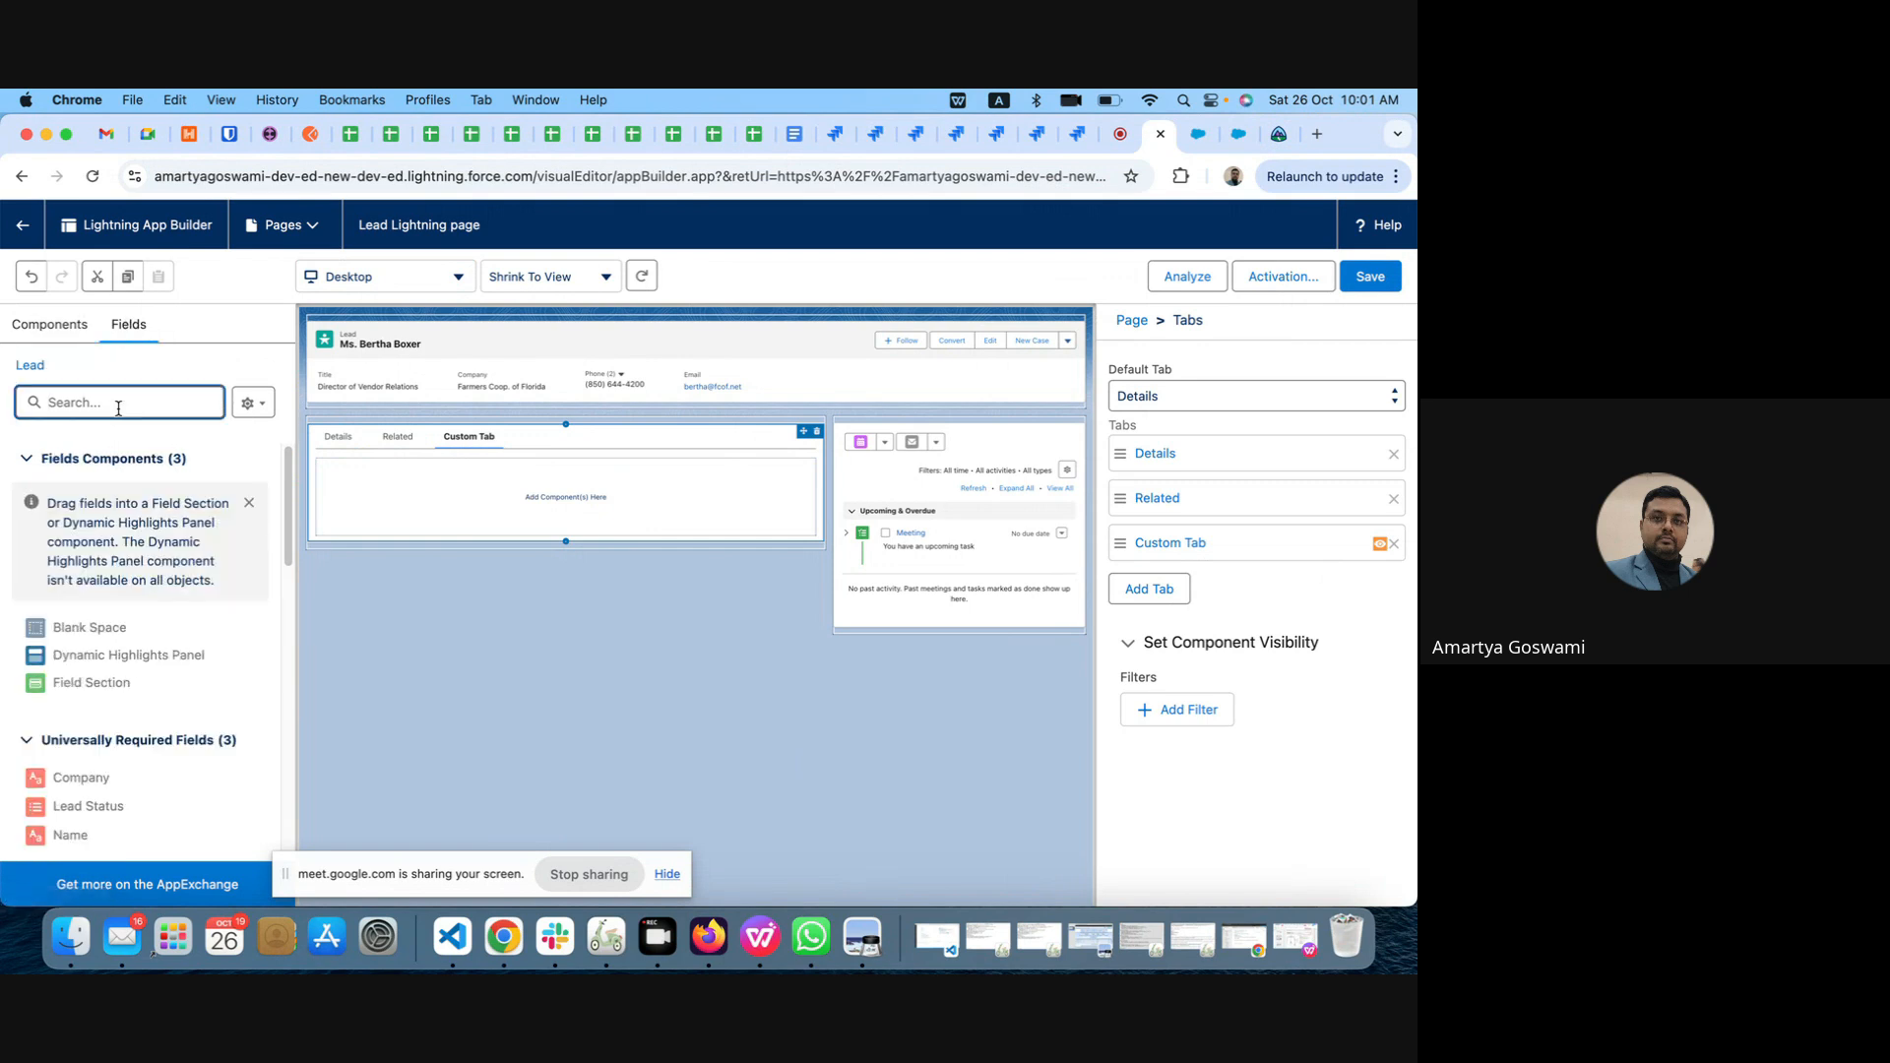
type("pri")
type("m")
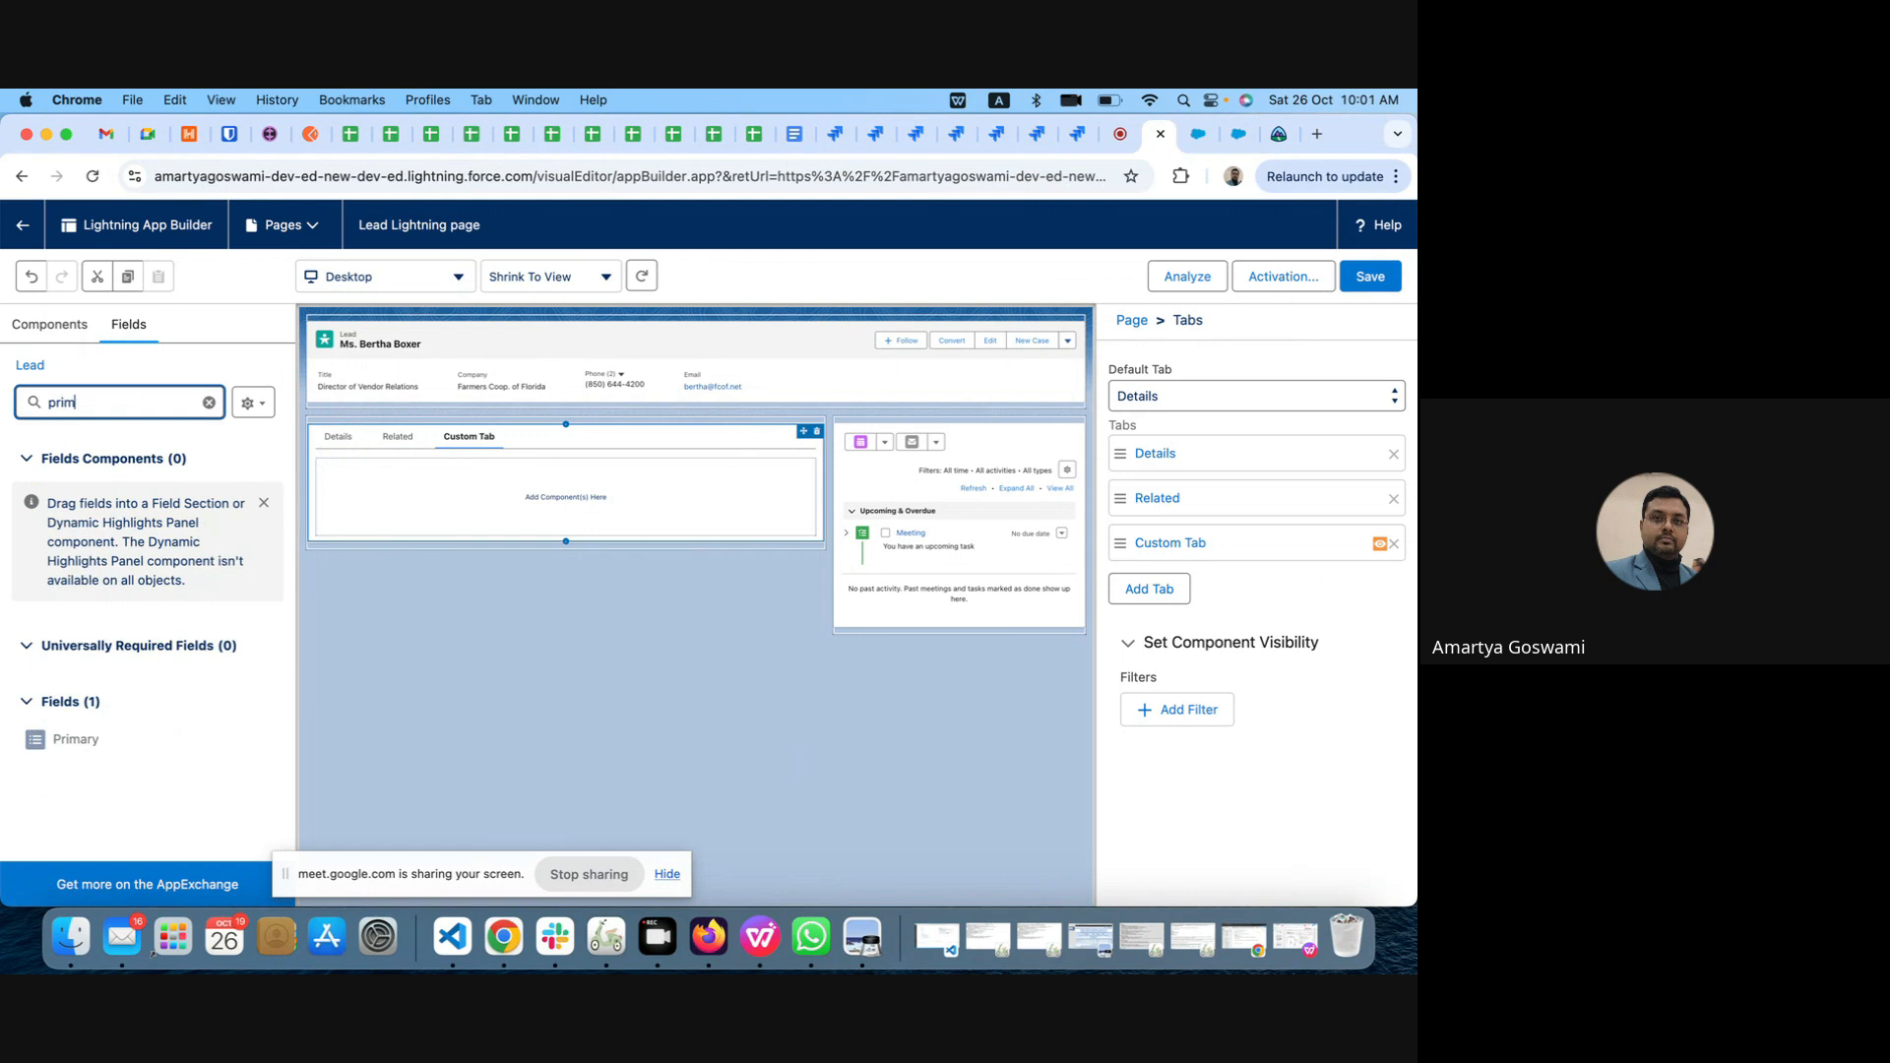
left_click(61, 745)
left_click_drag(61, 745, 400, 481)
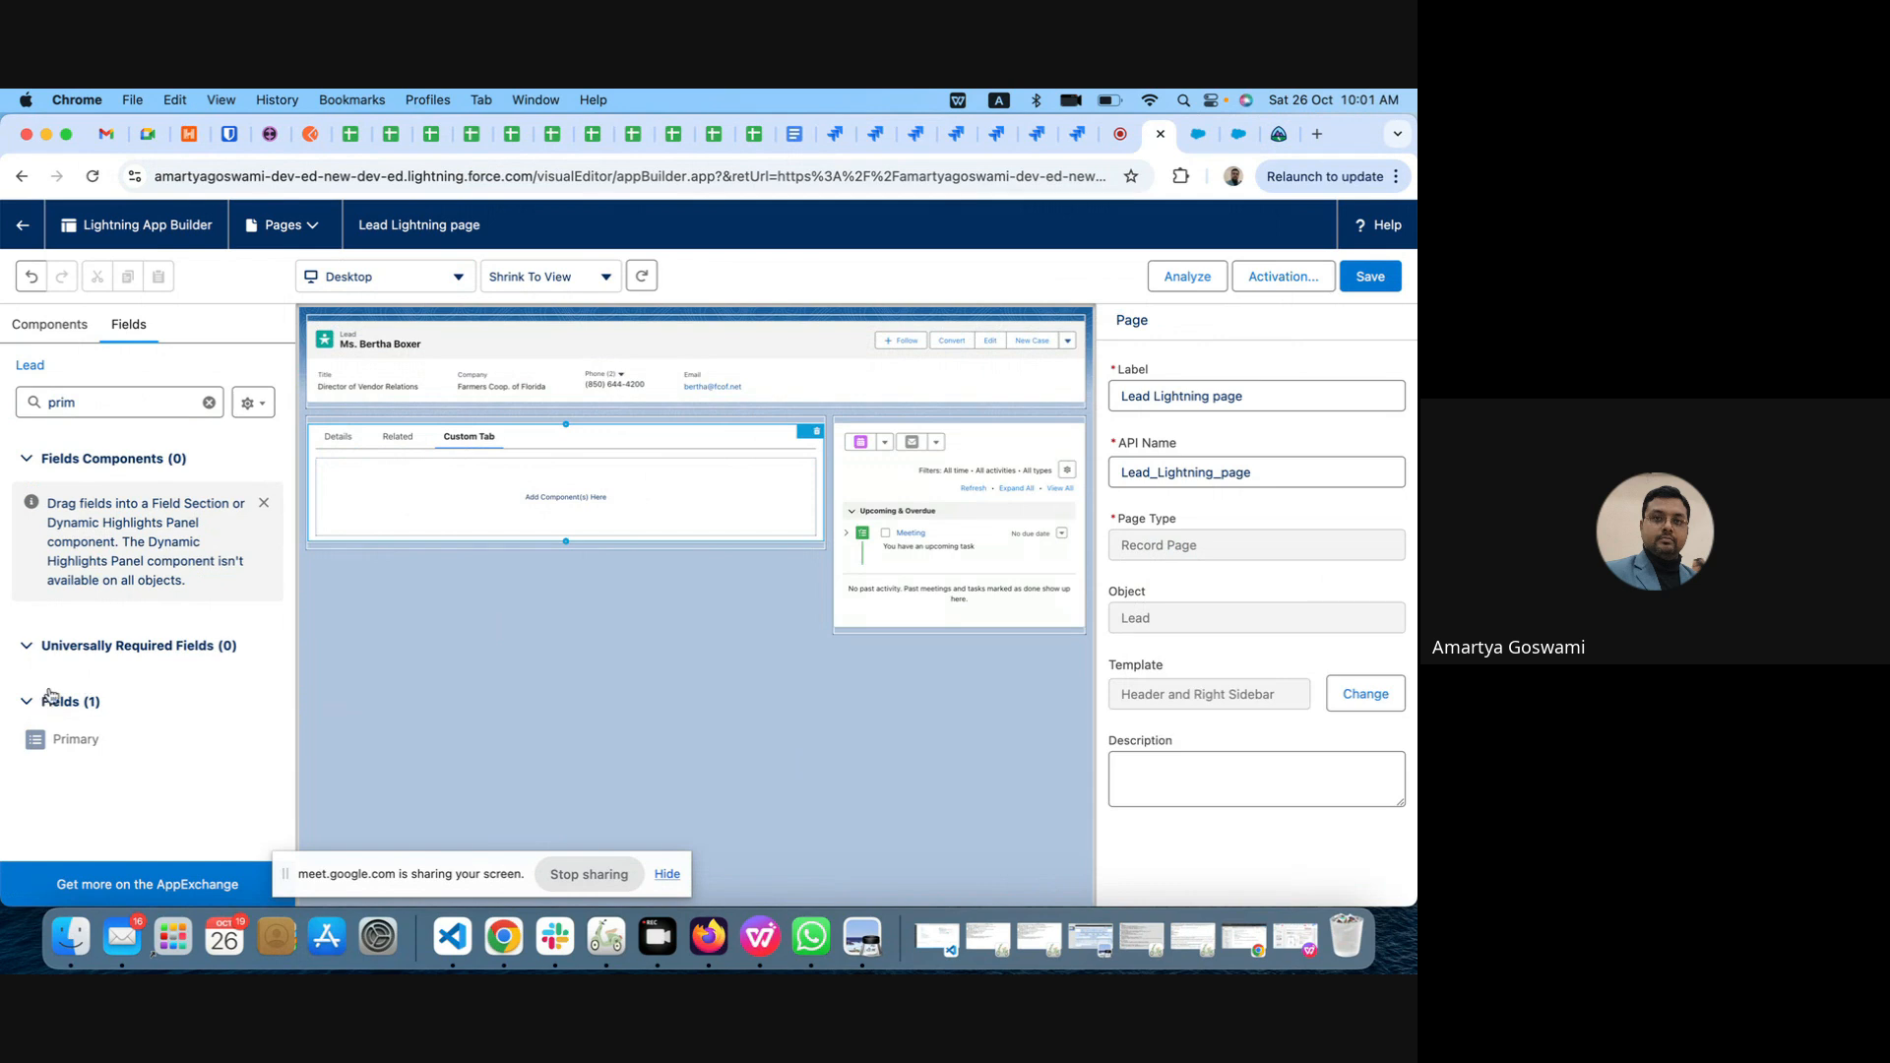
Step: Add the standard Chatter component to the Custom Tab and save the page
left_click(55, 325)
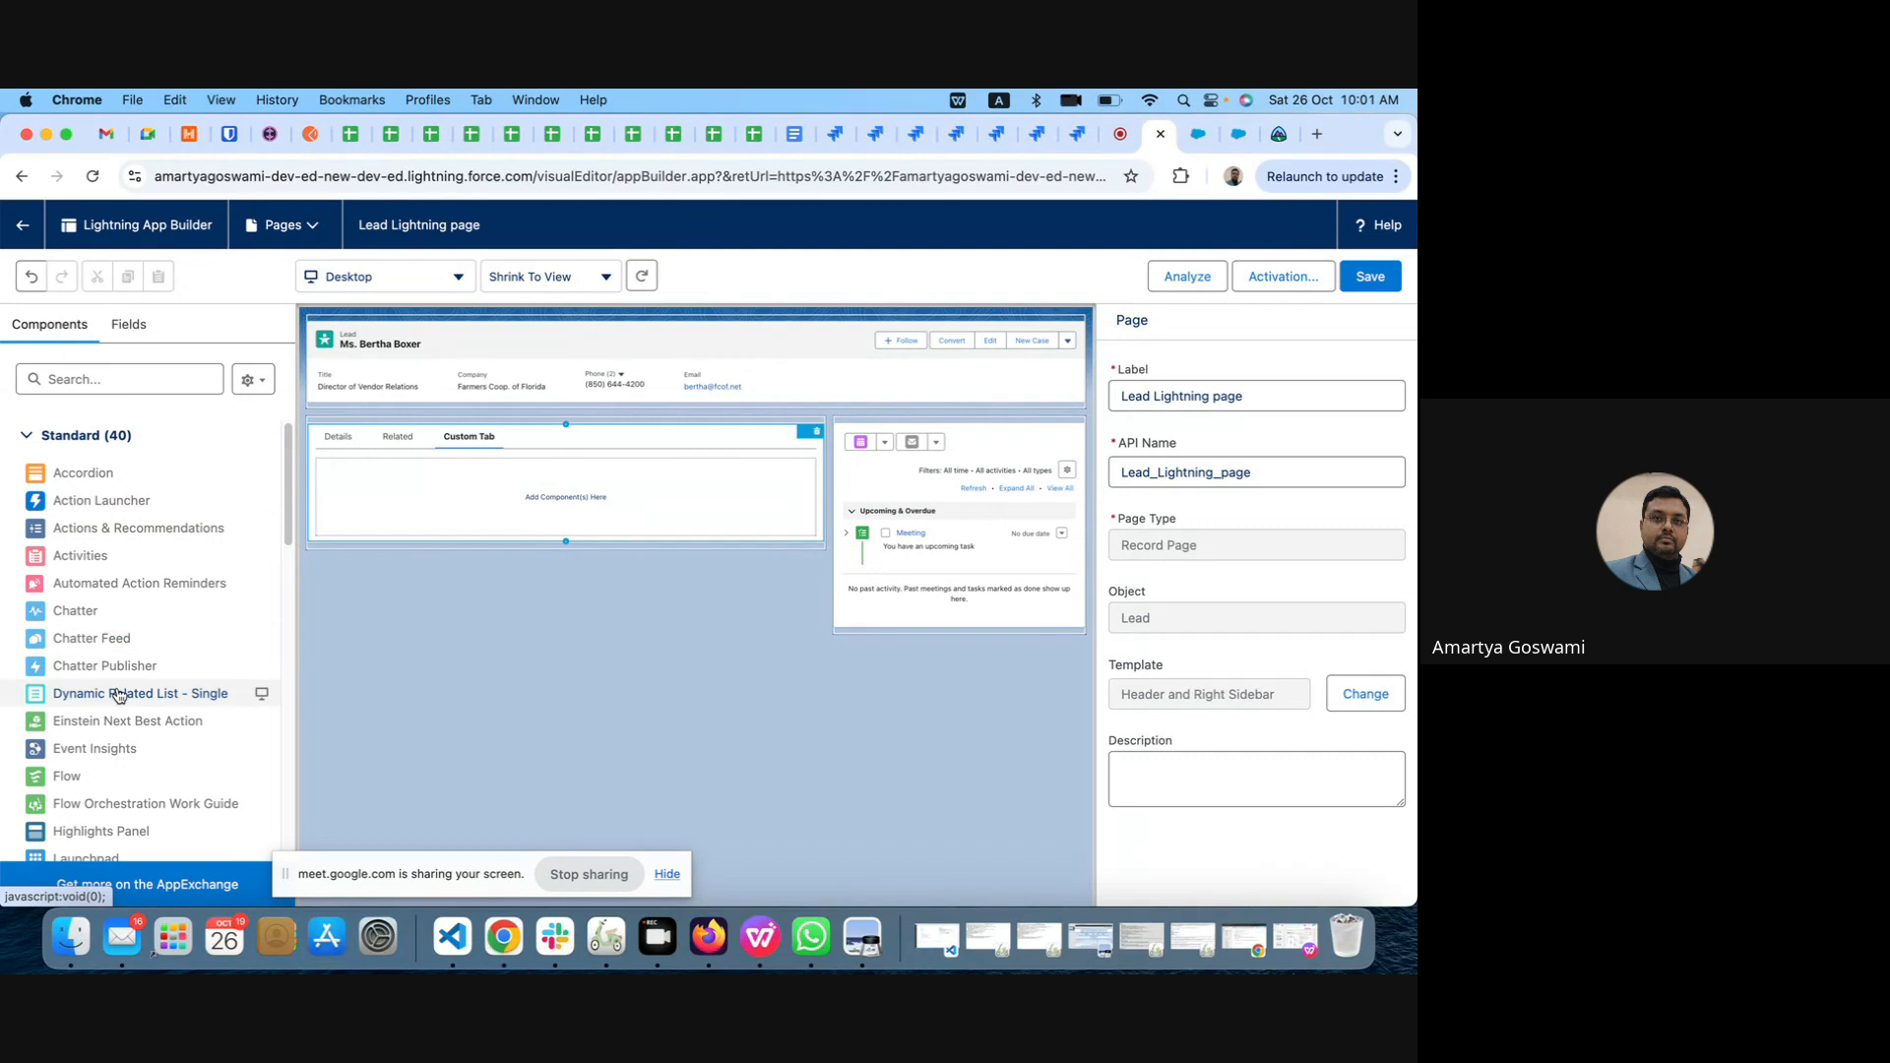
scroll(118, 694, "down", 1)
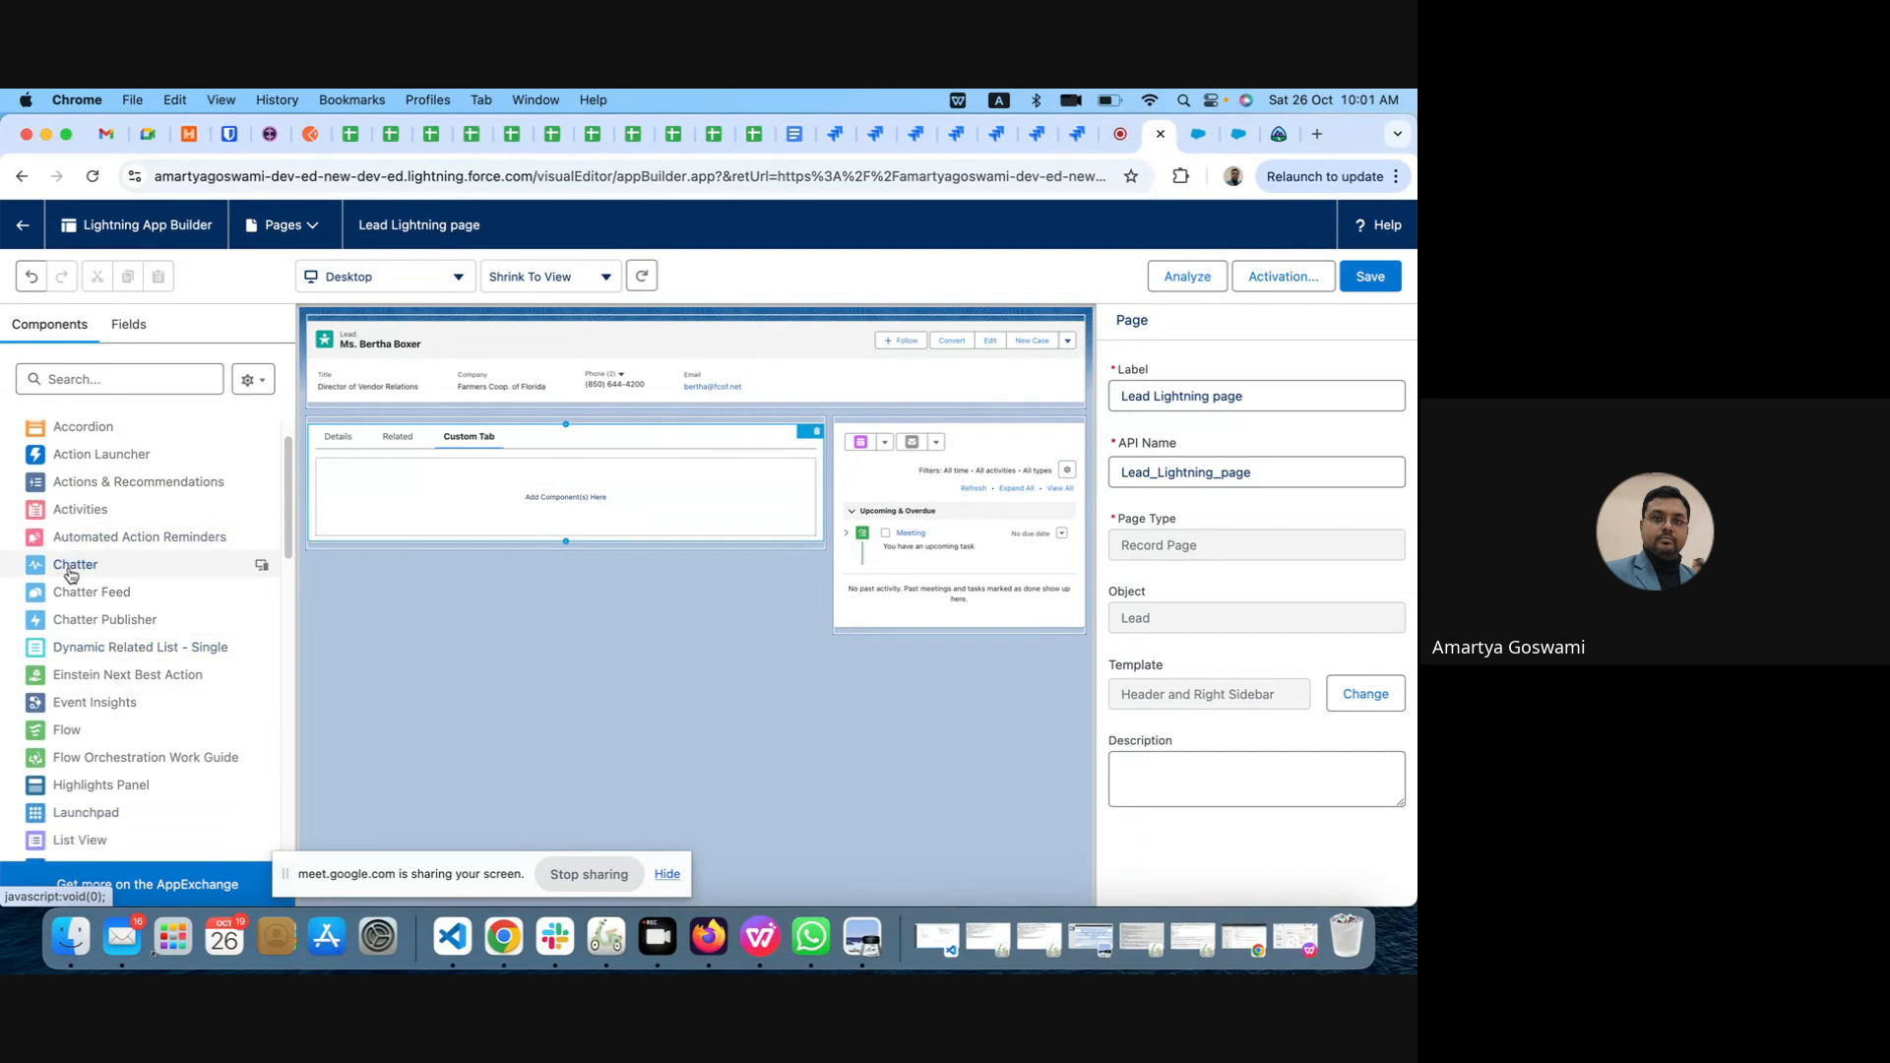
left_click_drag(71, 575, 489, 503)
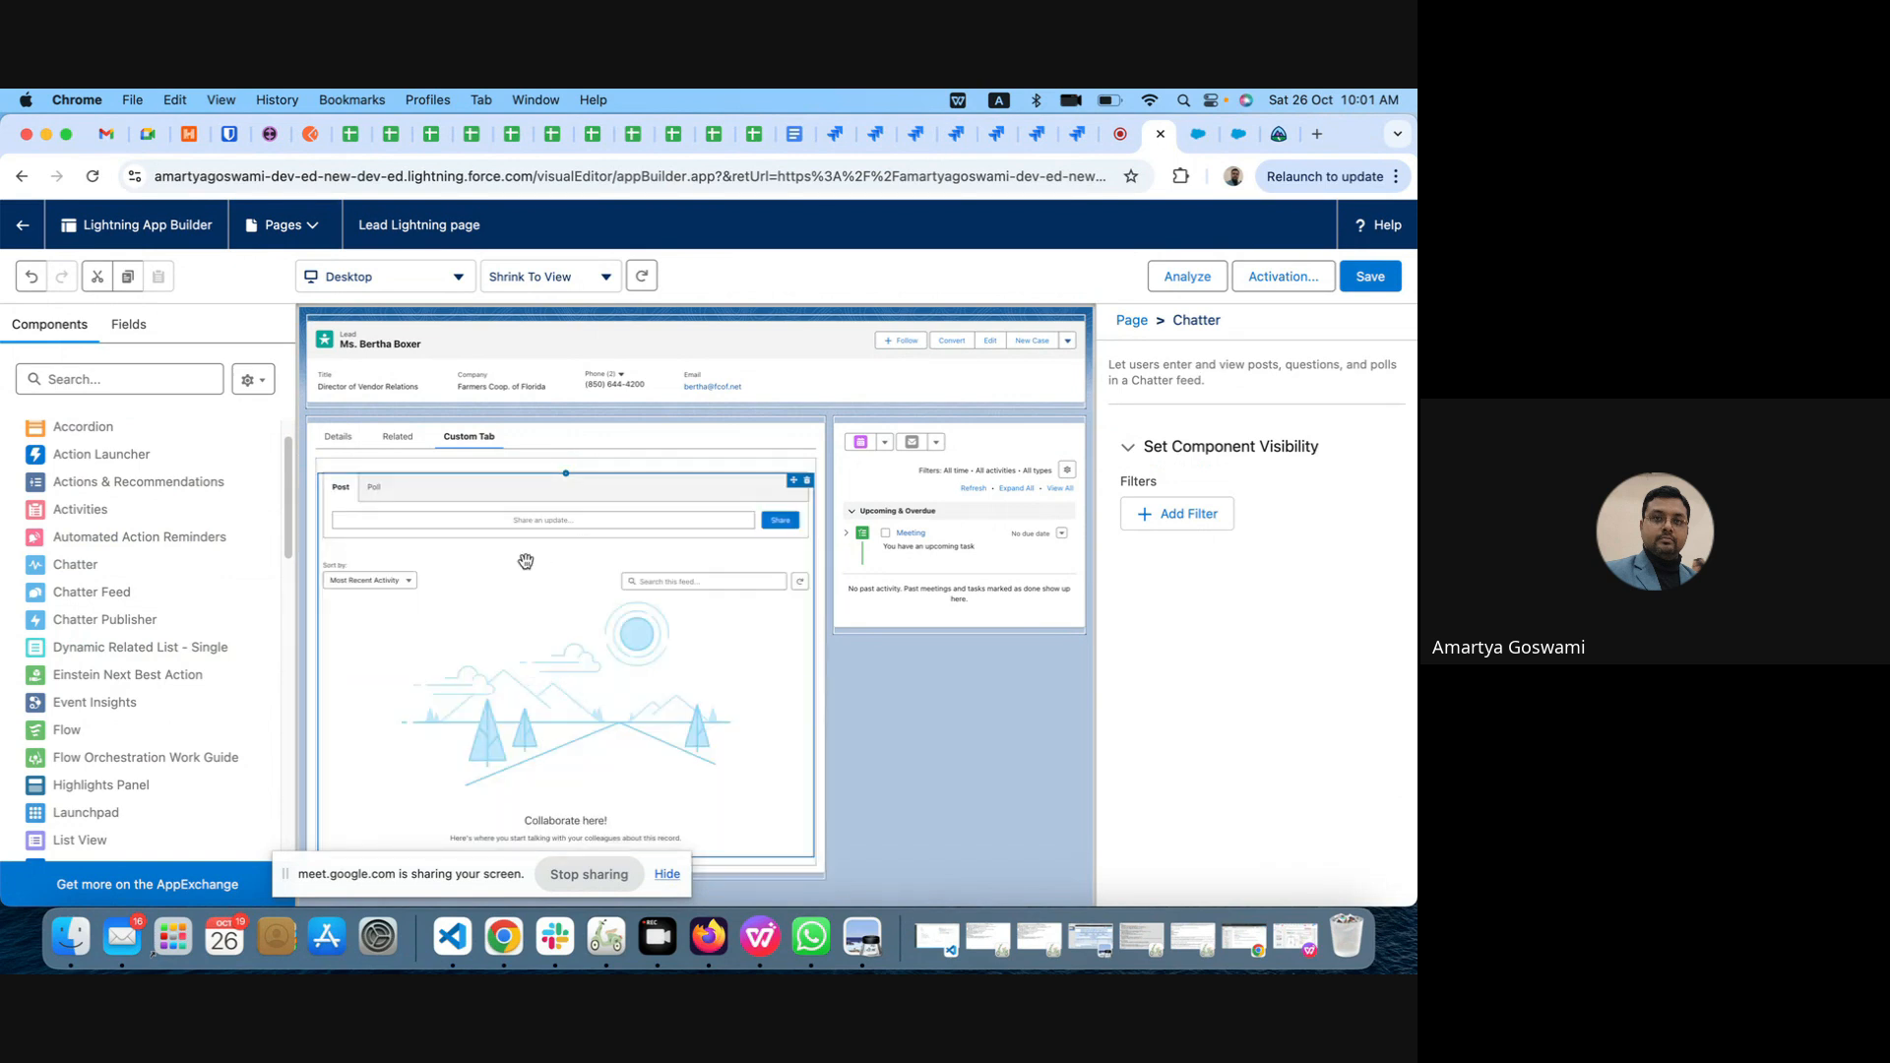
left_click(1372, 280)
Step: Return to the lead record and view its Custom Tab and Details tab
left_click(23, 226)
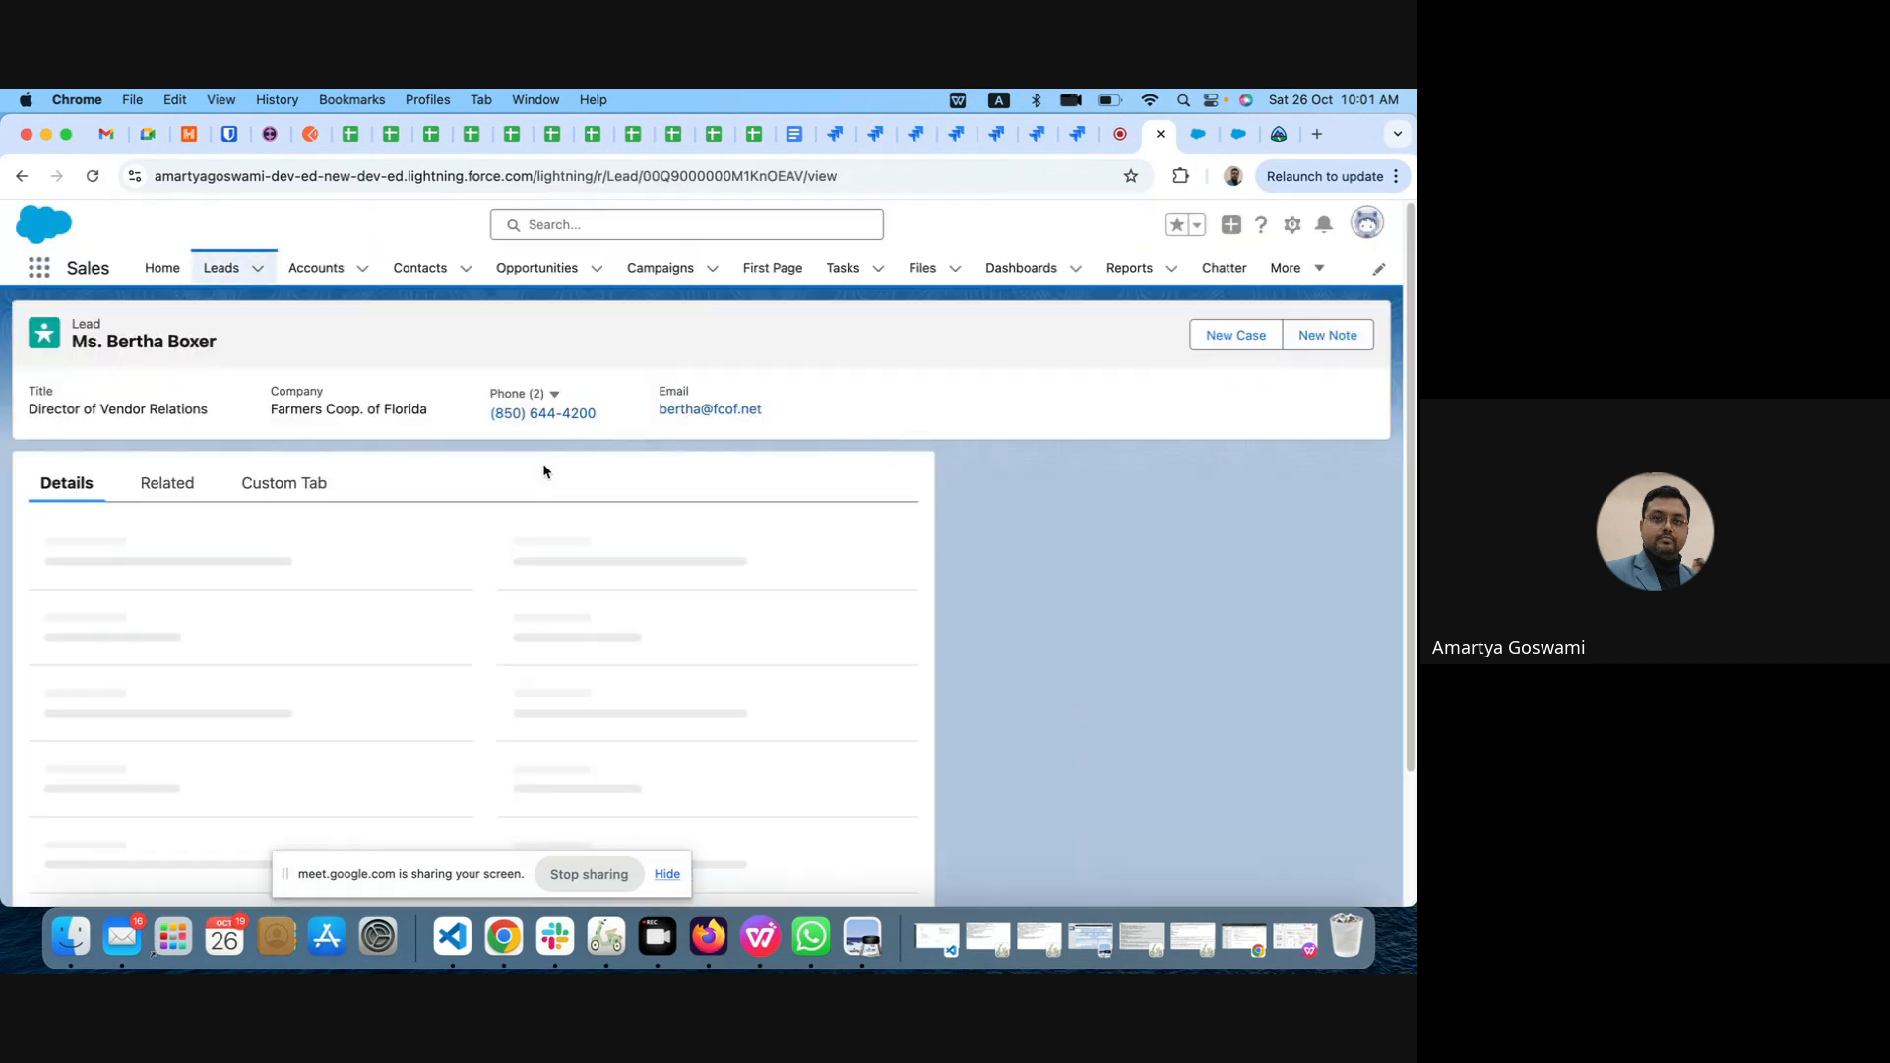
left_click(284, 486)
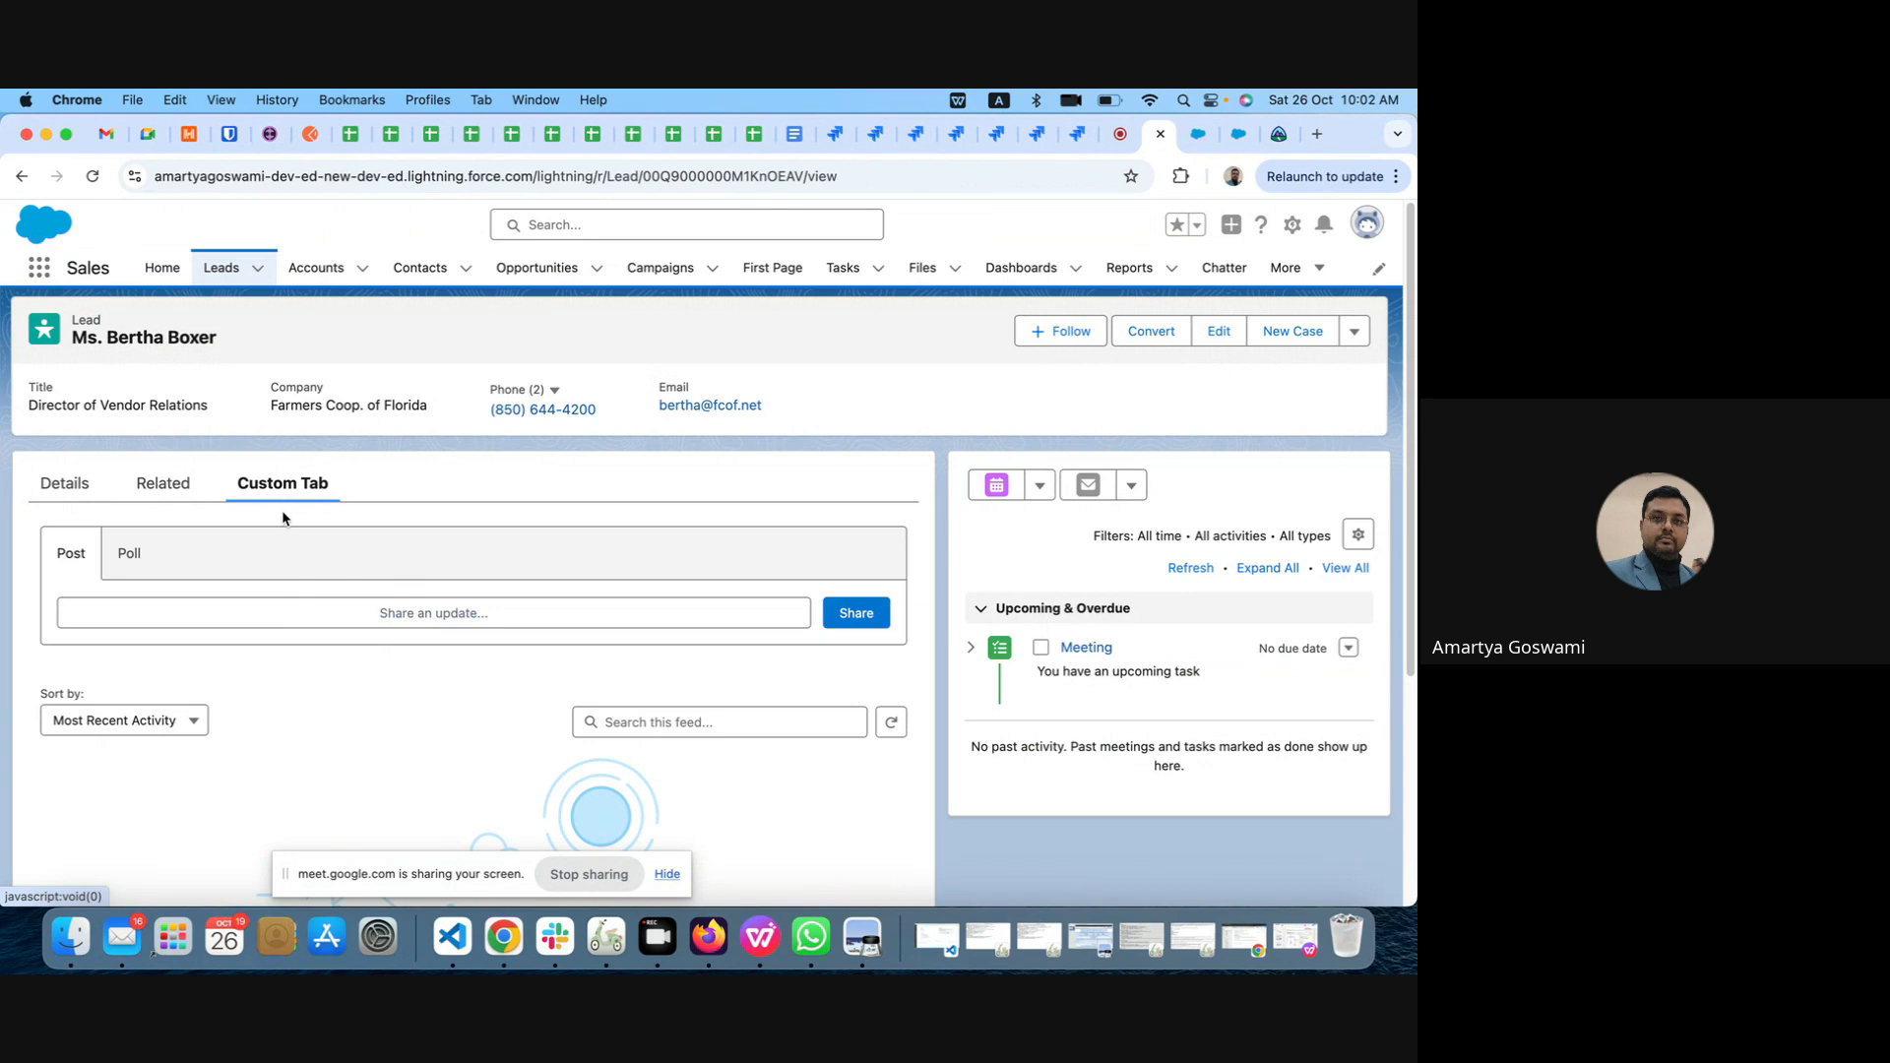
left_click(67, 485)
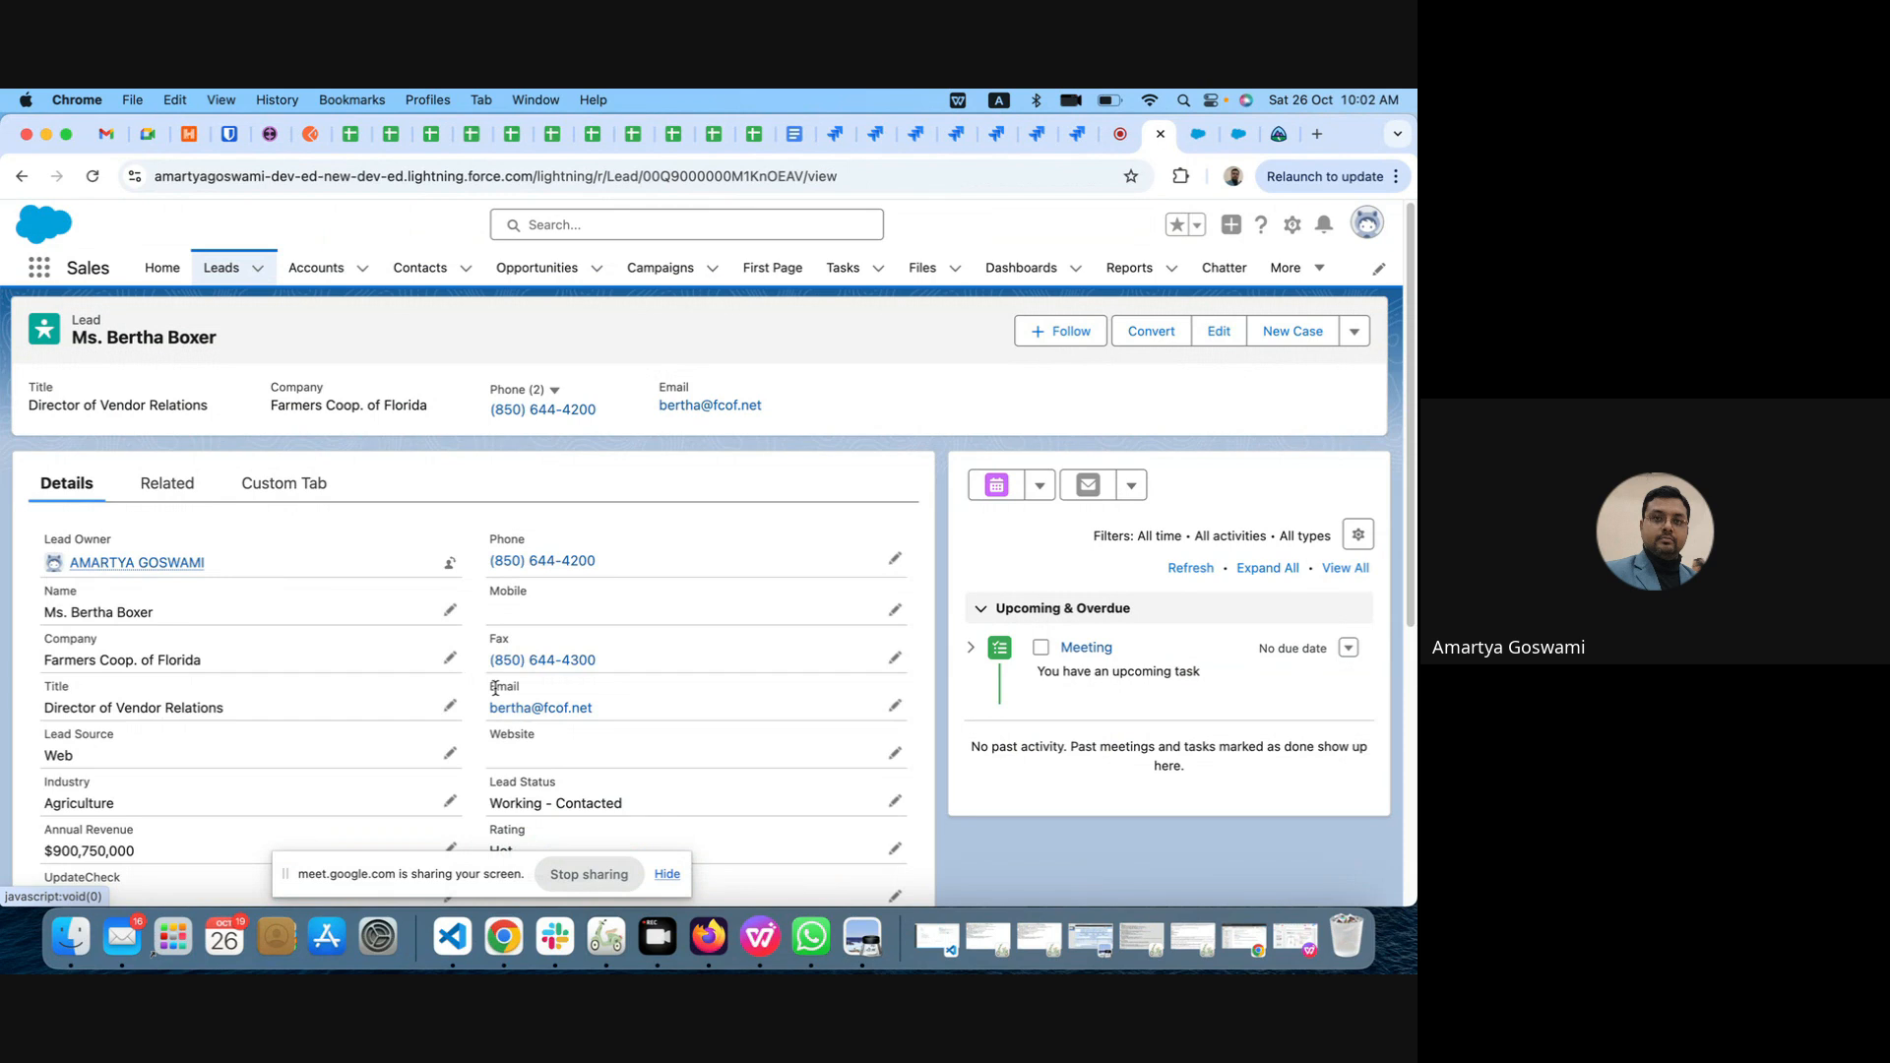
Step: Find the Primary field in the lead's details, set it to No and save the record
scroll(495, 689, "down", 1)
key("super+f")
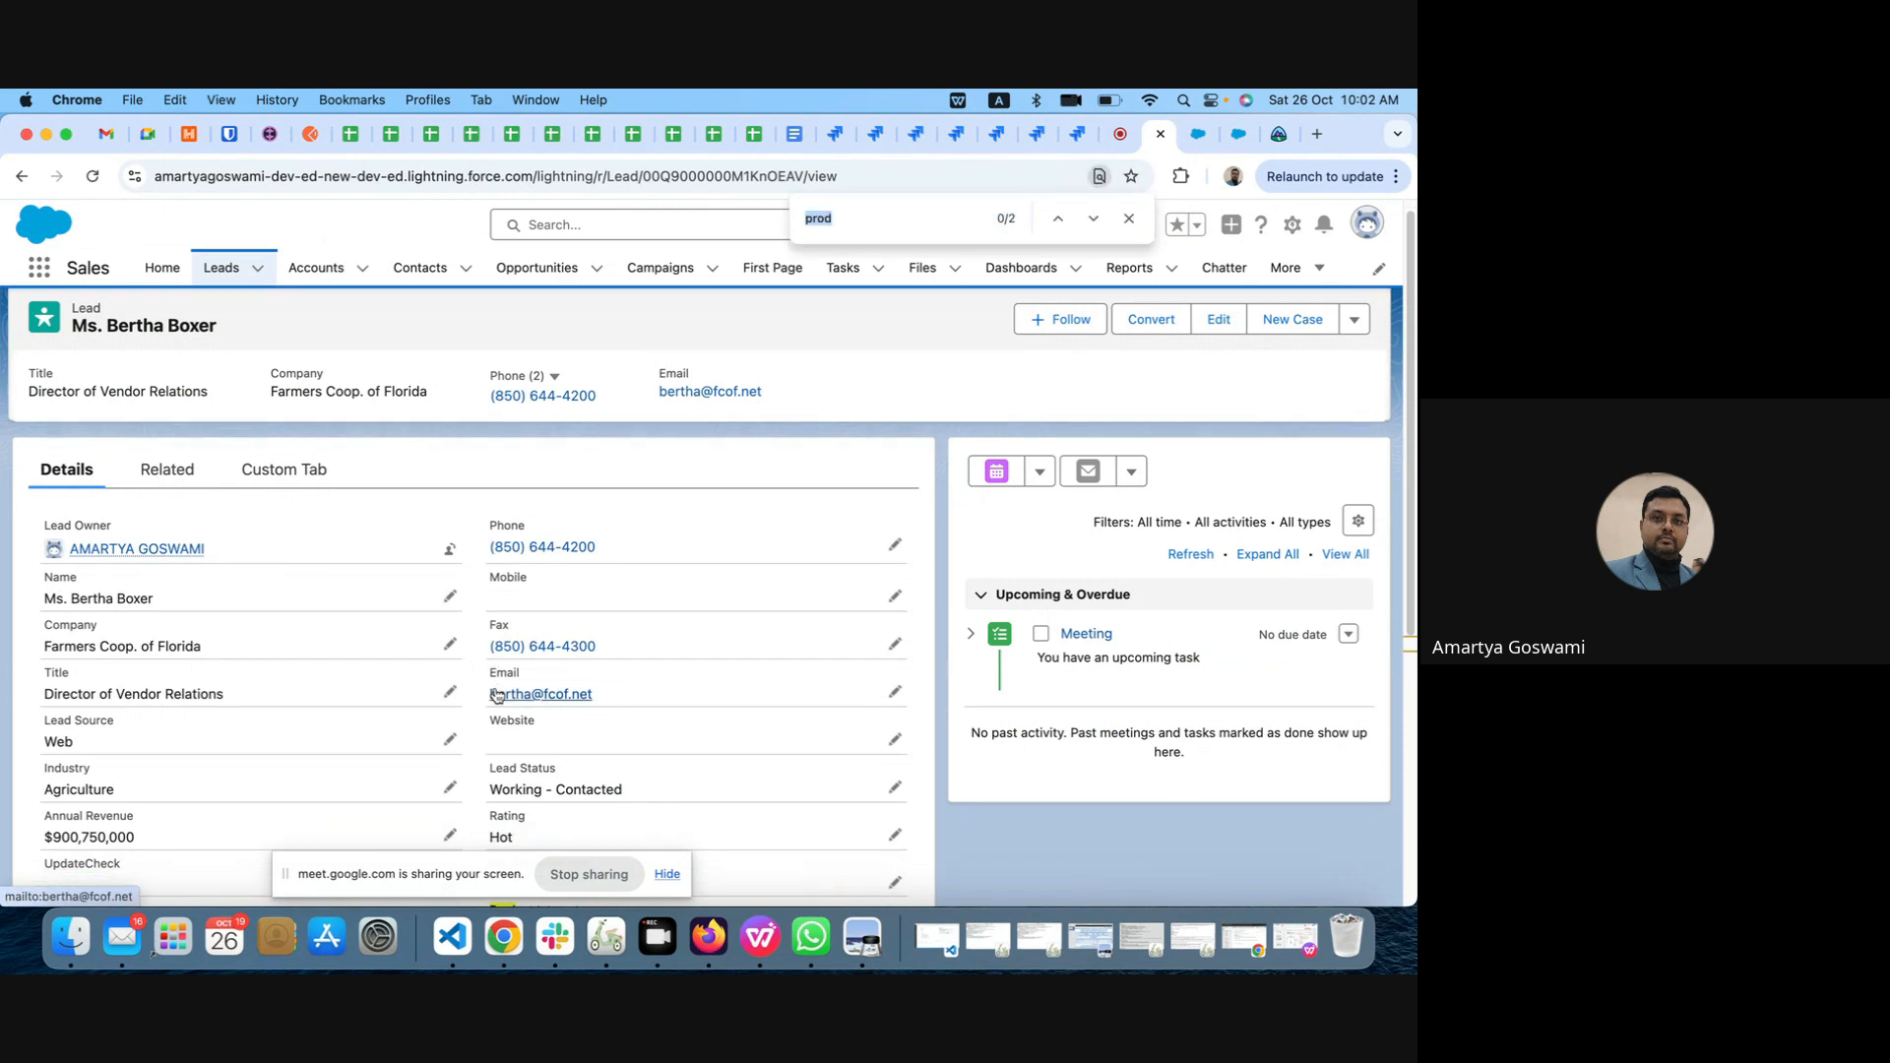
type("pri")
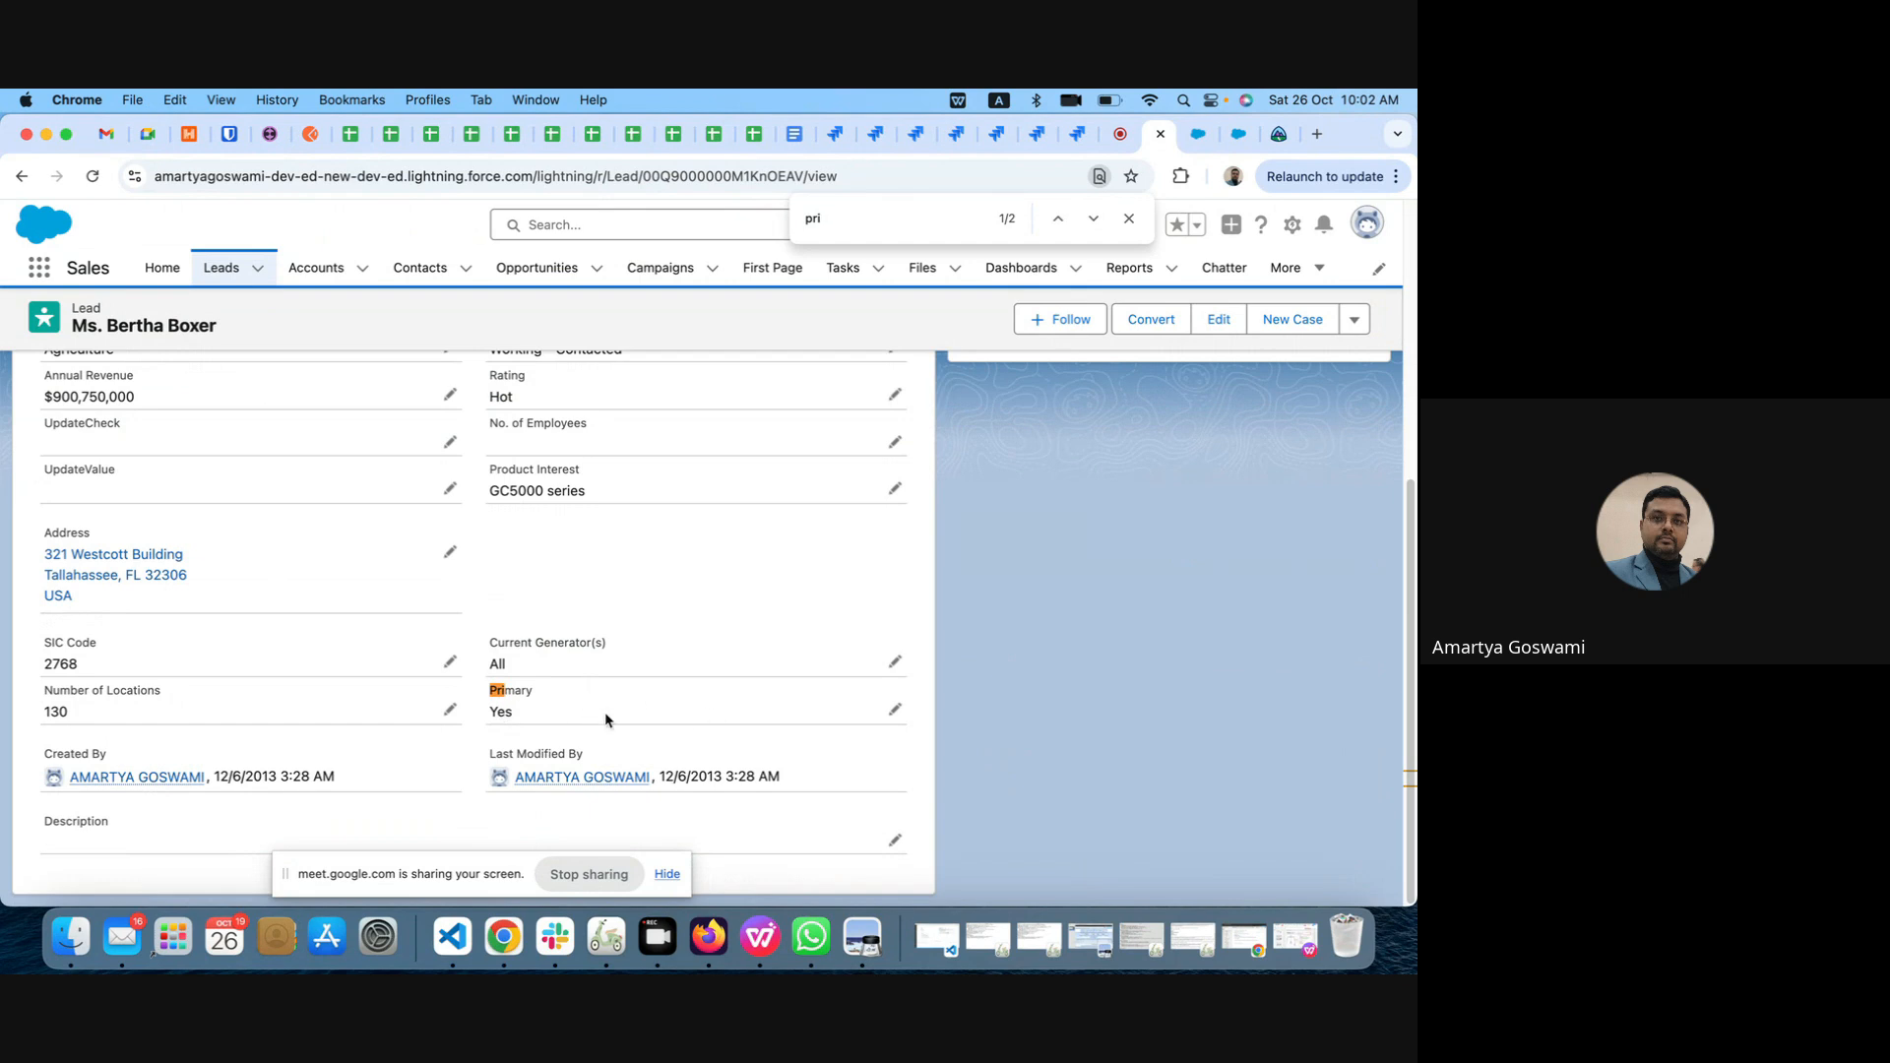
double_click(653, 718)
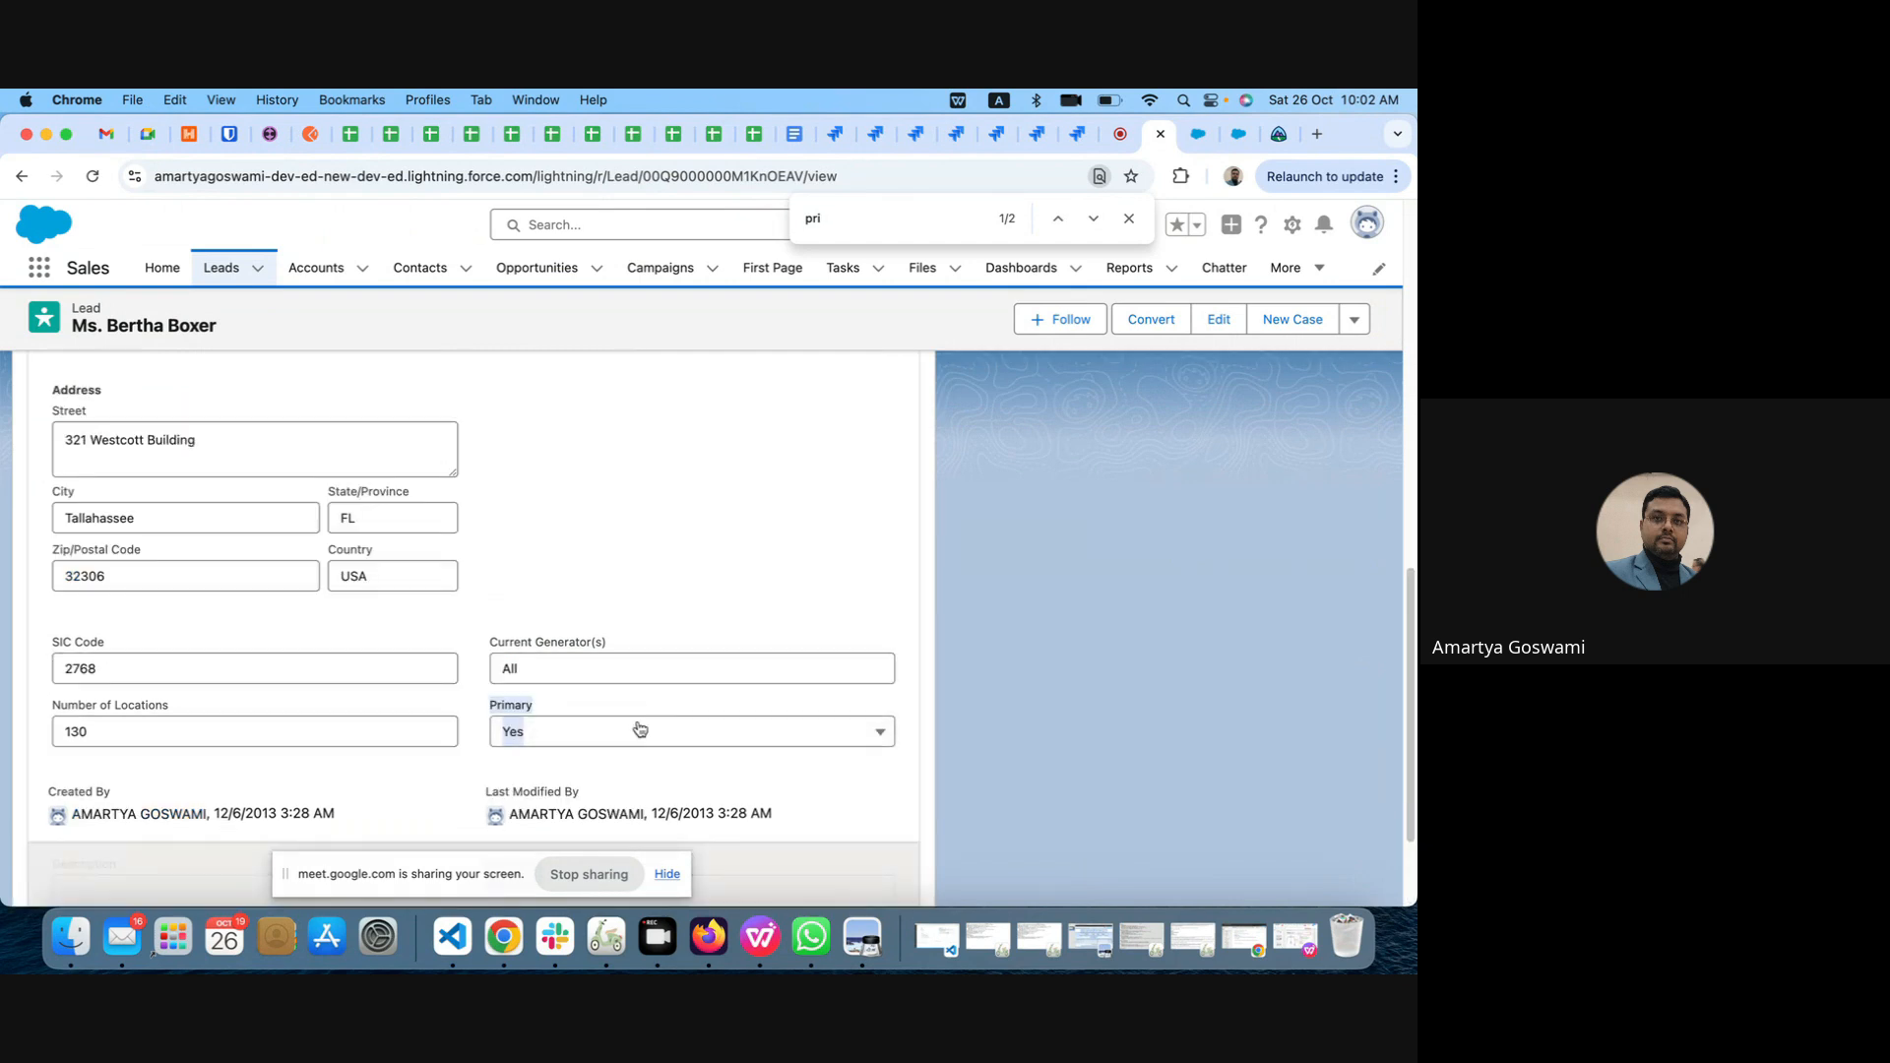
left_click(637, 728)
left_click(622, 809)
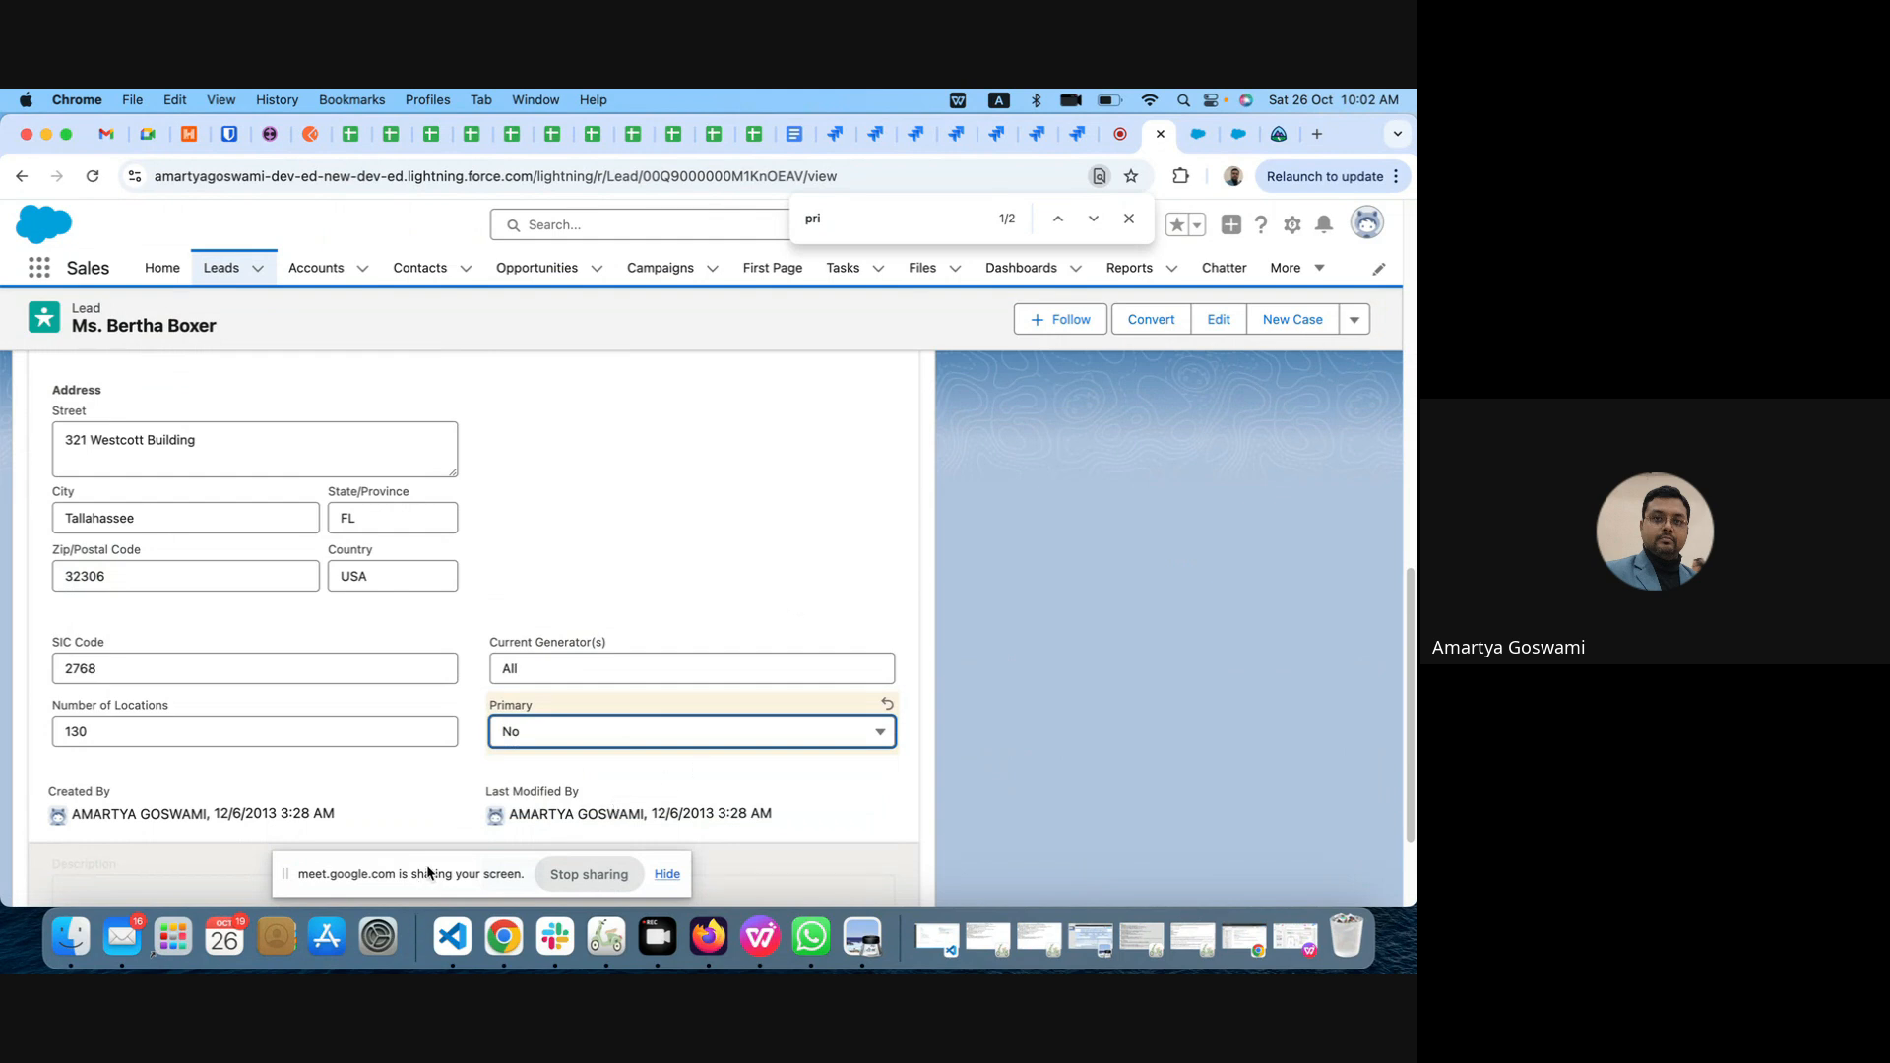
left_click_drag(433, 879, 751, 928)
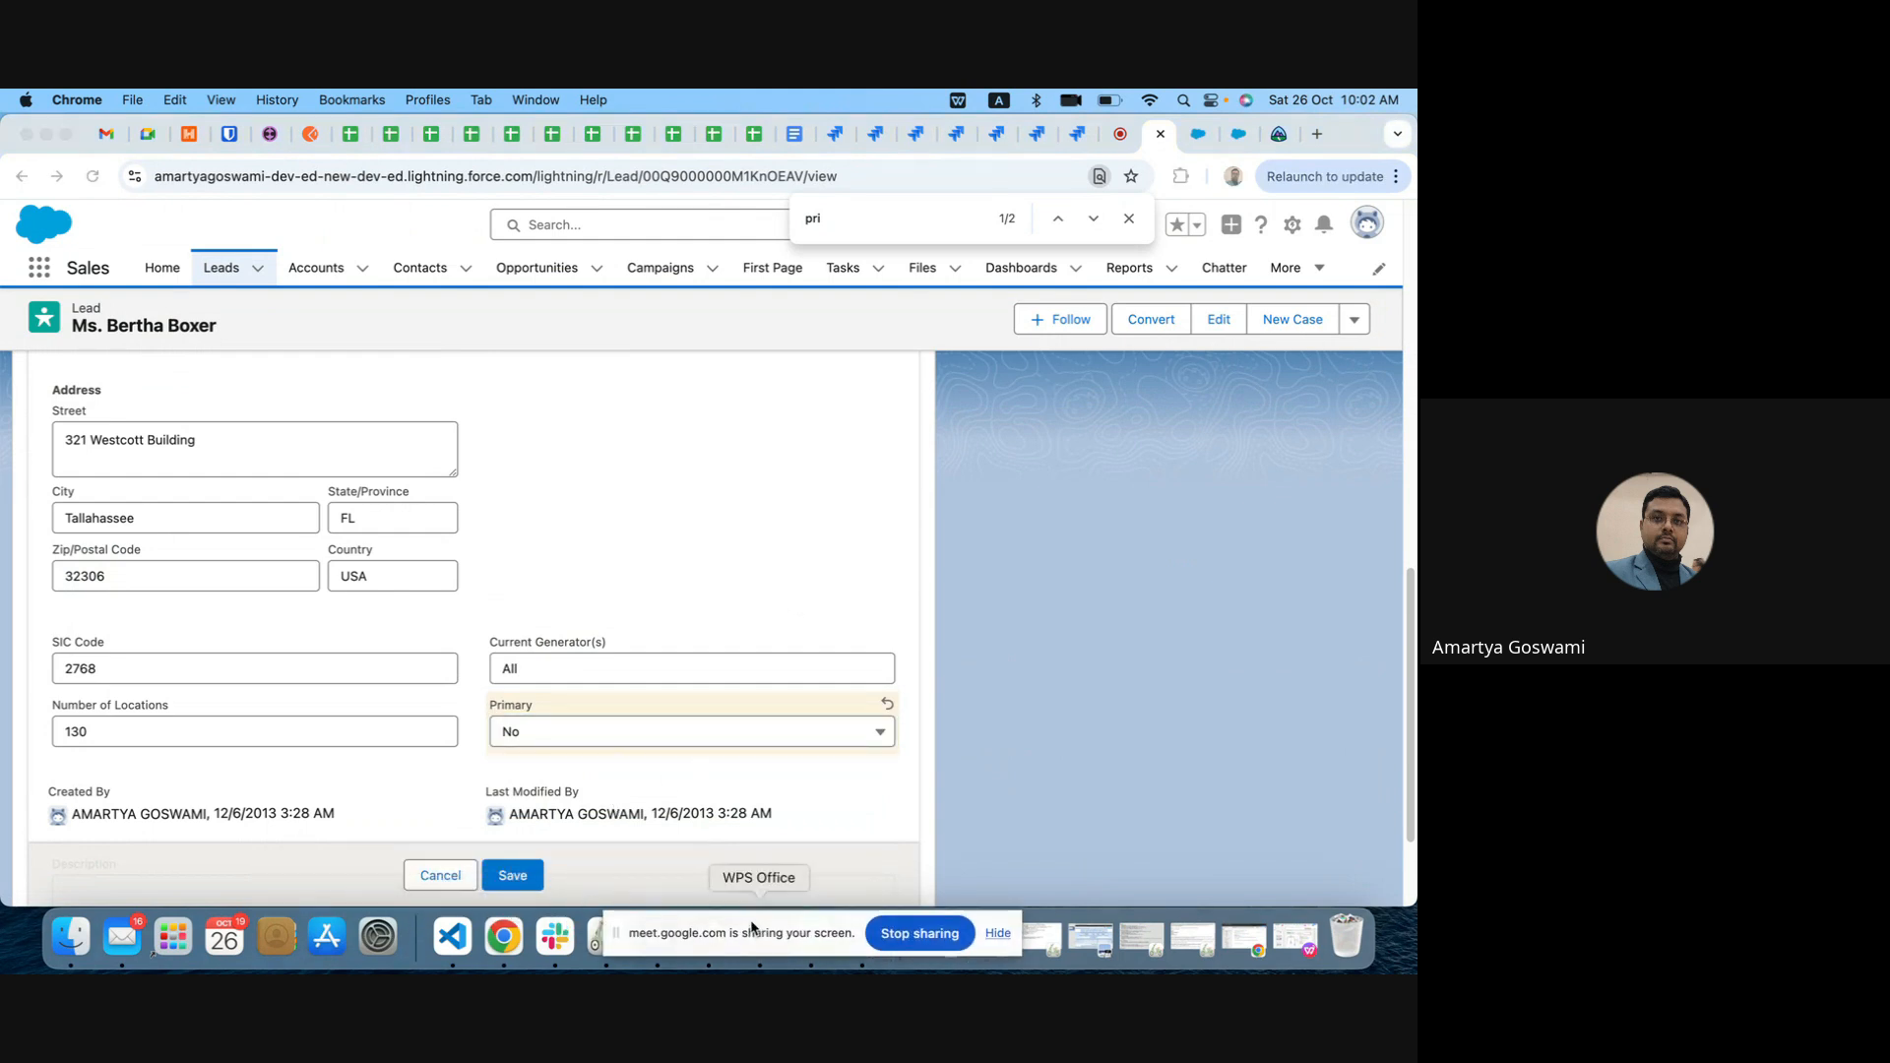
left_click(522, 877)
left_click(521, 877)
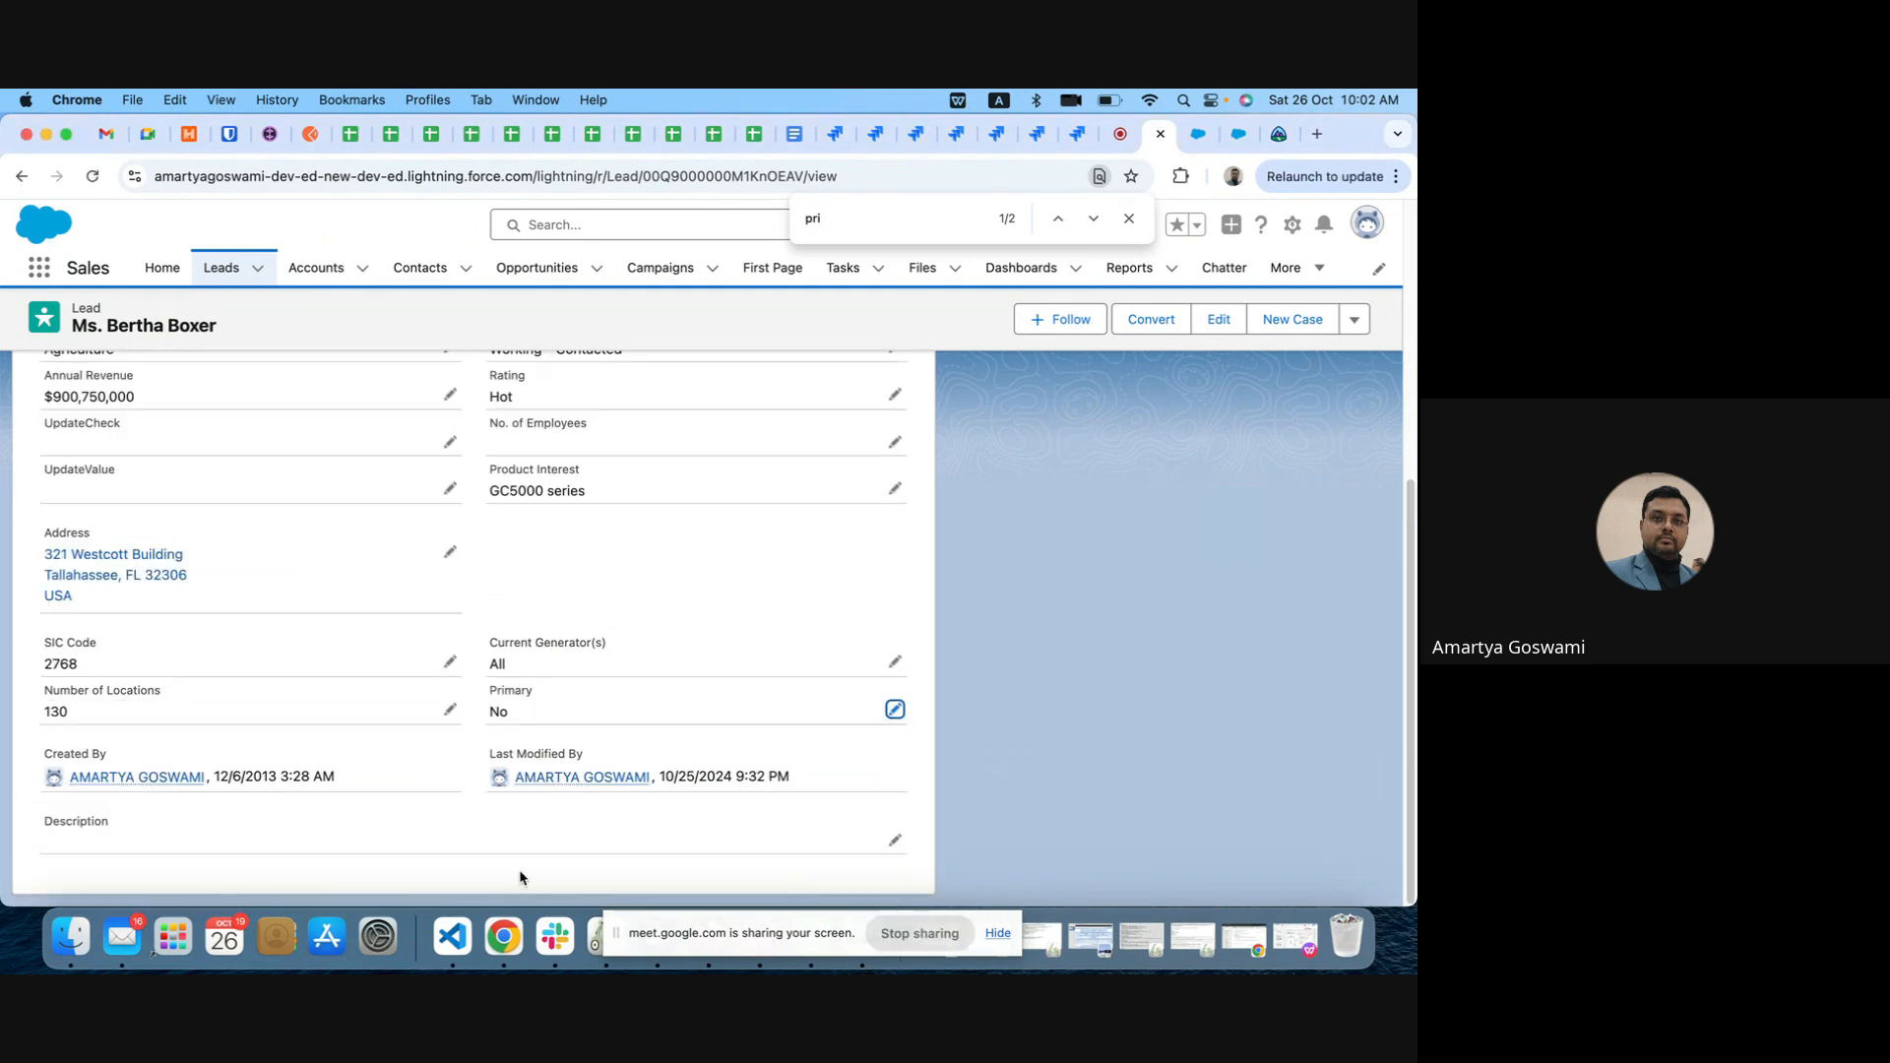
Step: Check which tabs the lead record displays against its Primary value
scroll(670, 533, "up", 5)
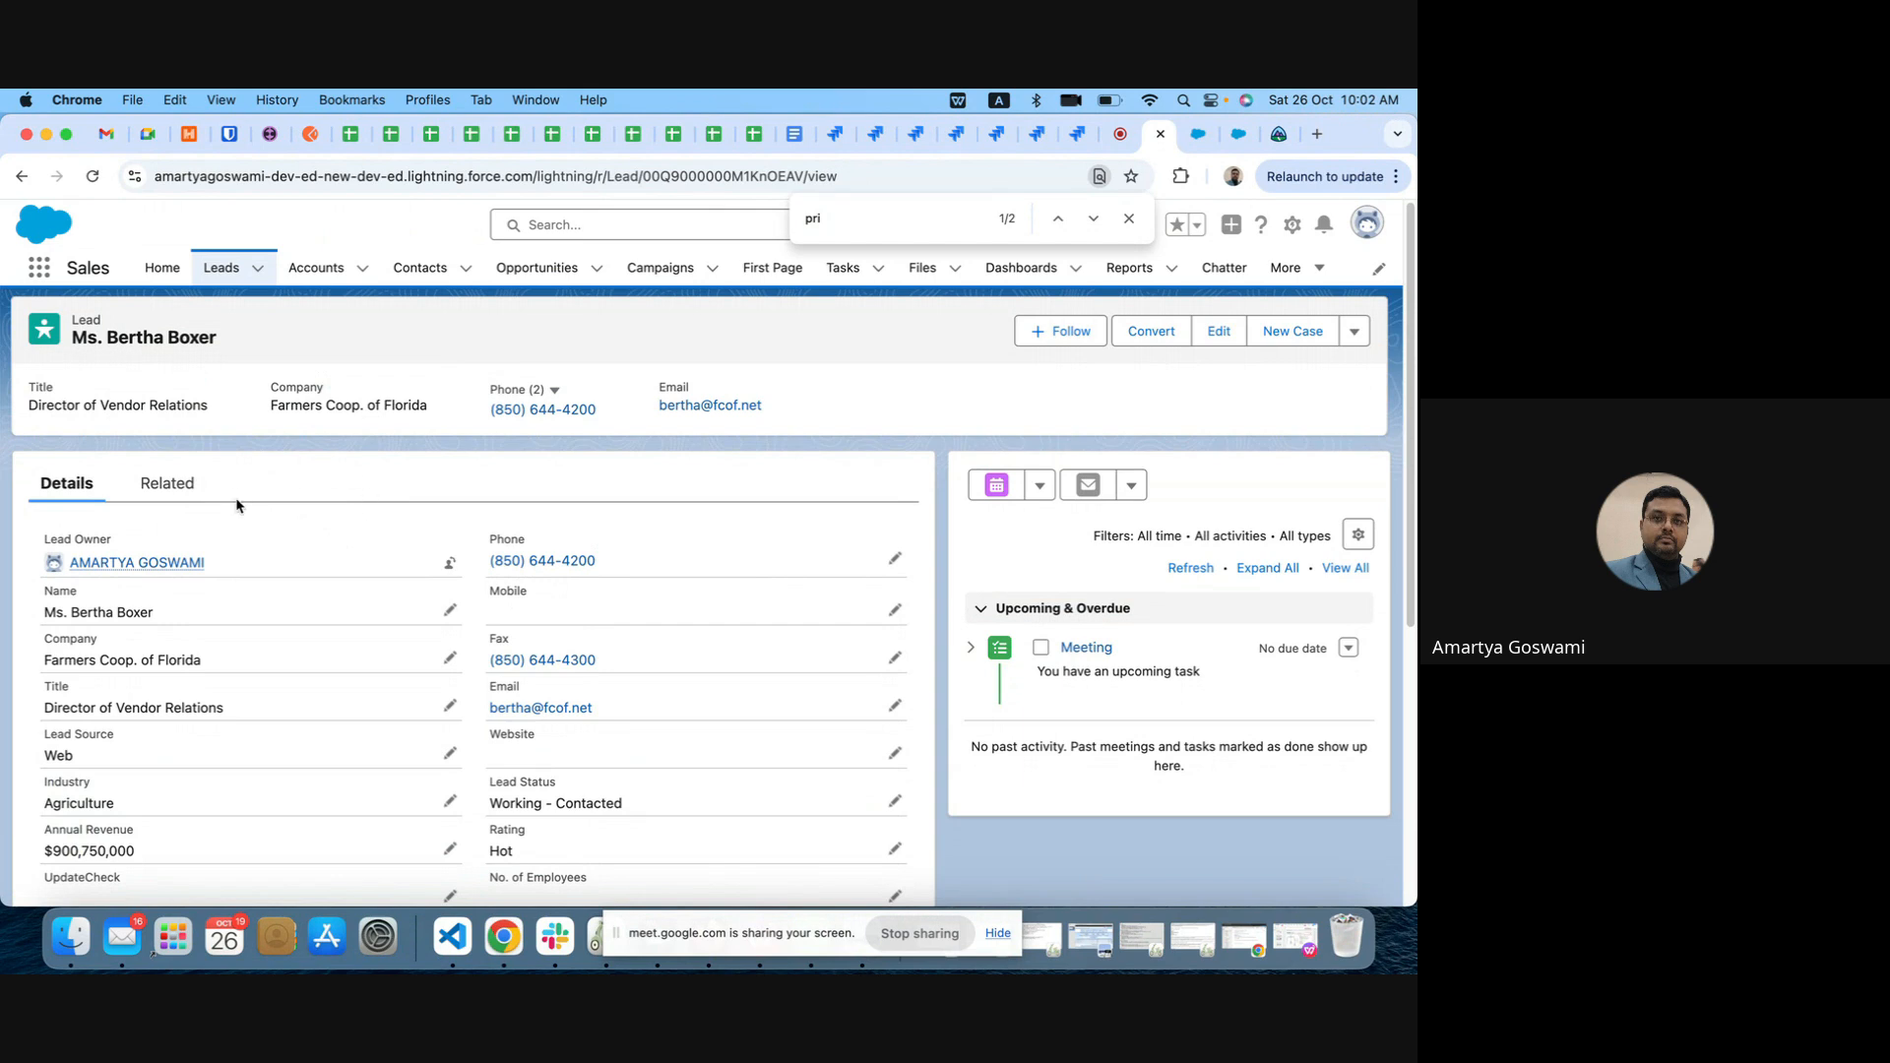
scroll(456, 694, "down", 10)
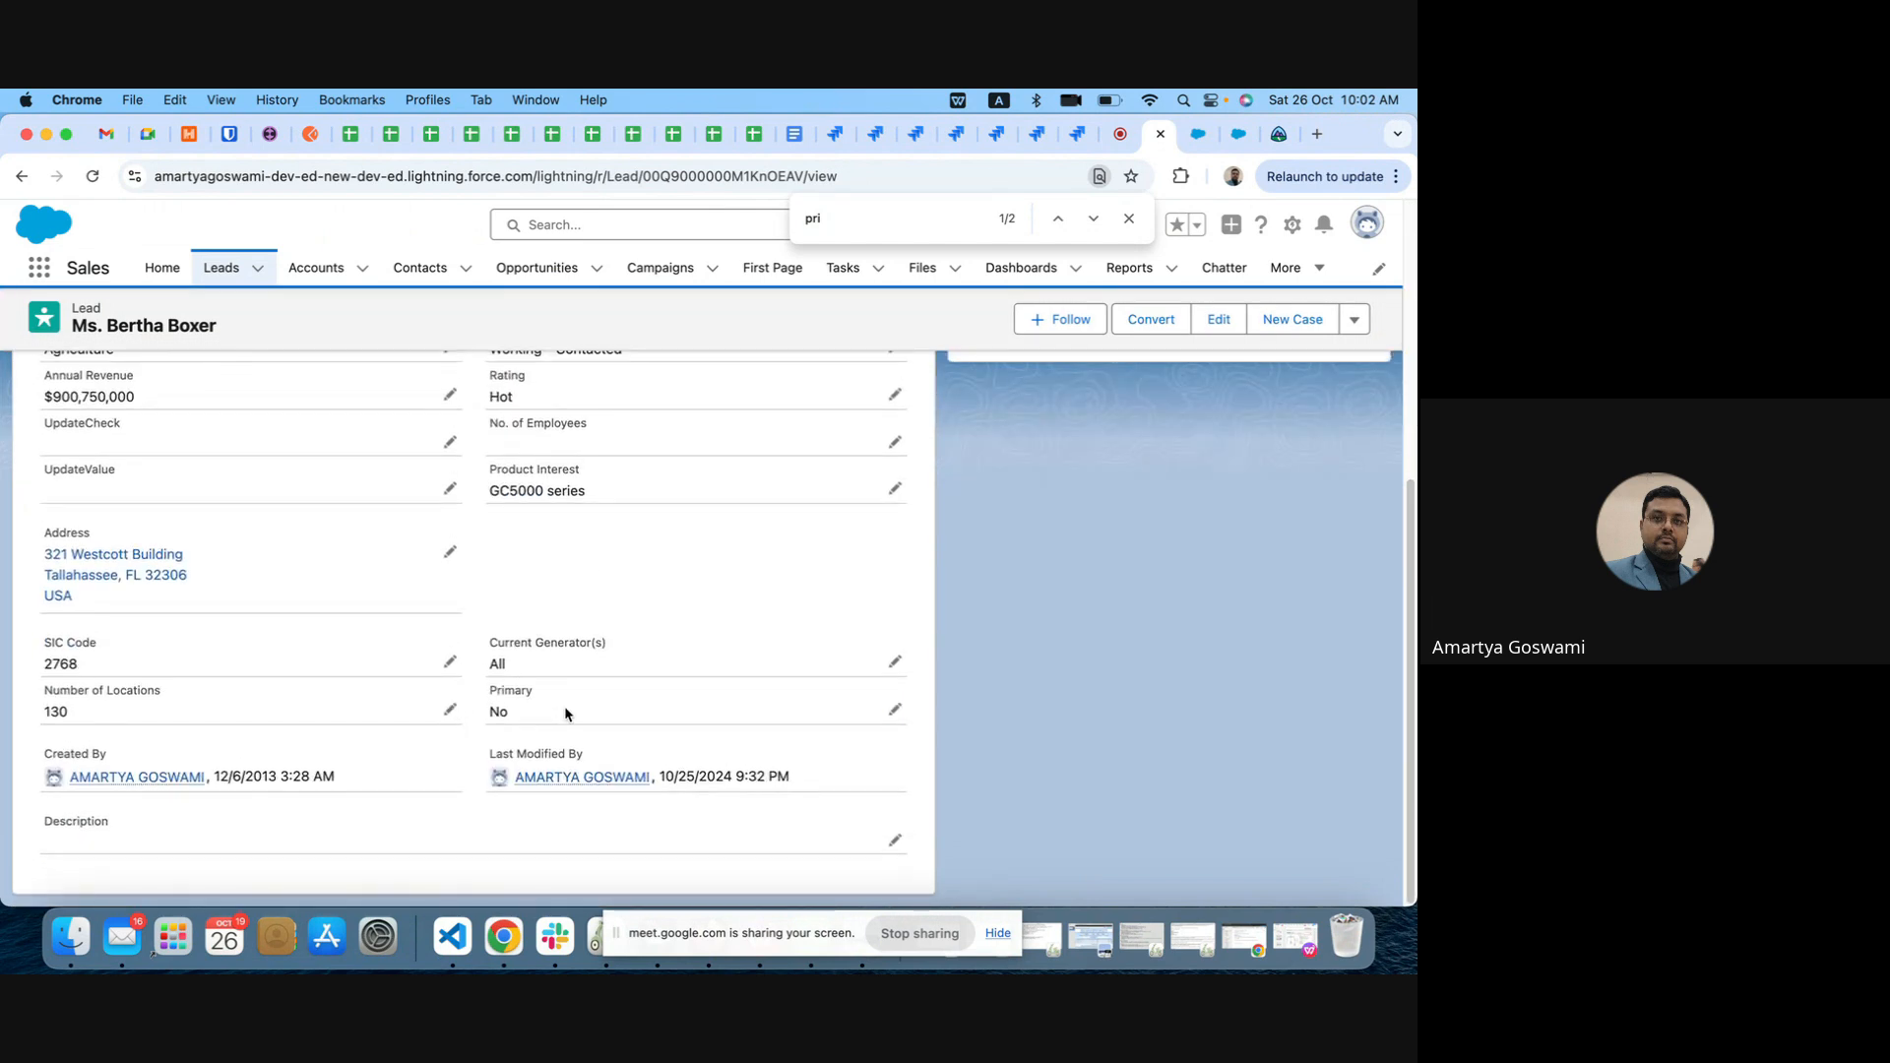
Step: Set the lead's Primary field to Yes, save the record and check its tabs
double_click(564, 705)
left_click(542, 710)
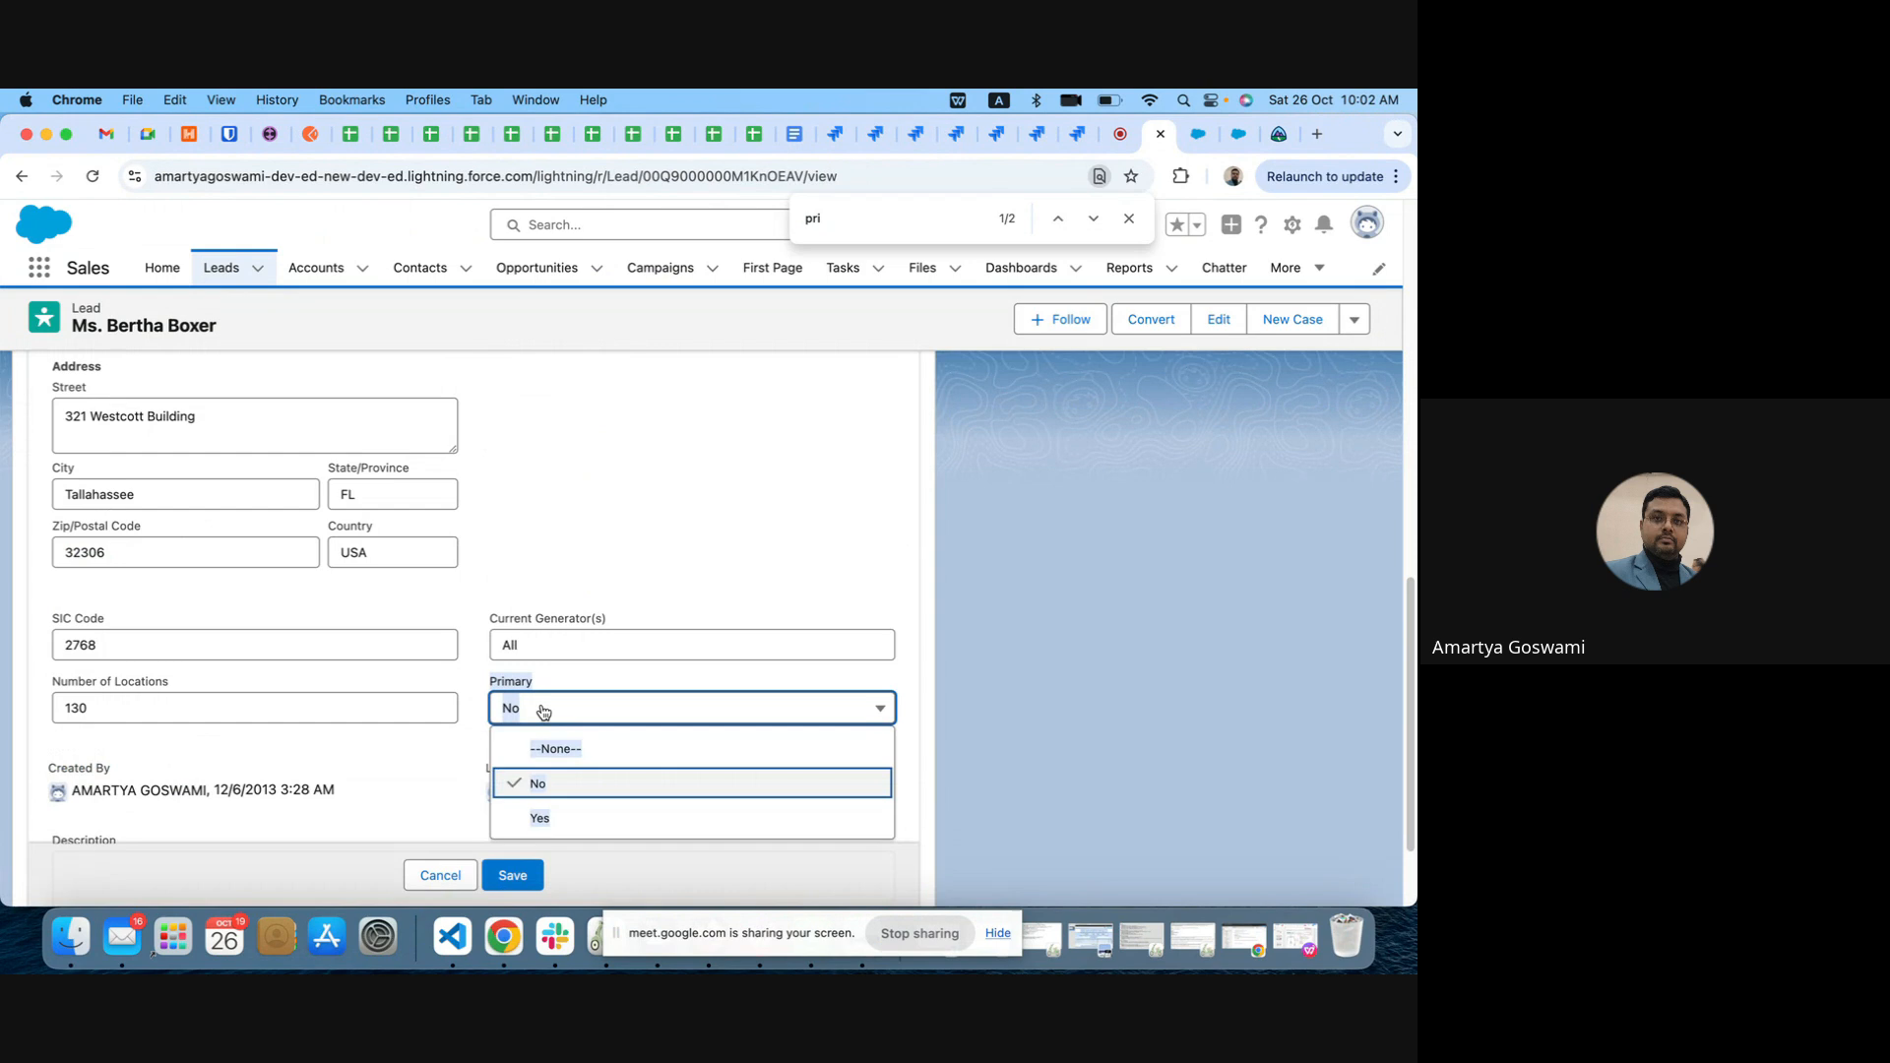
left_click(575, 817)
left_click(531, 875)
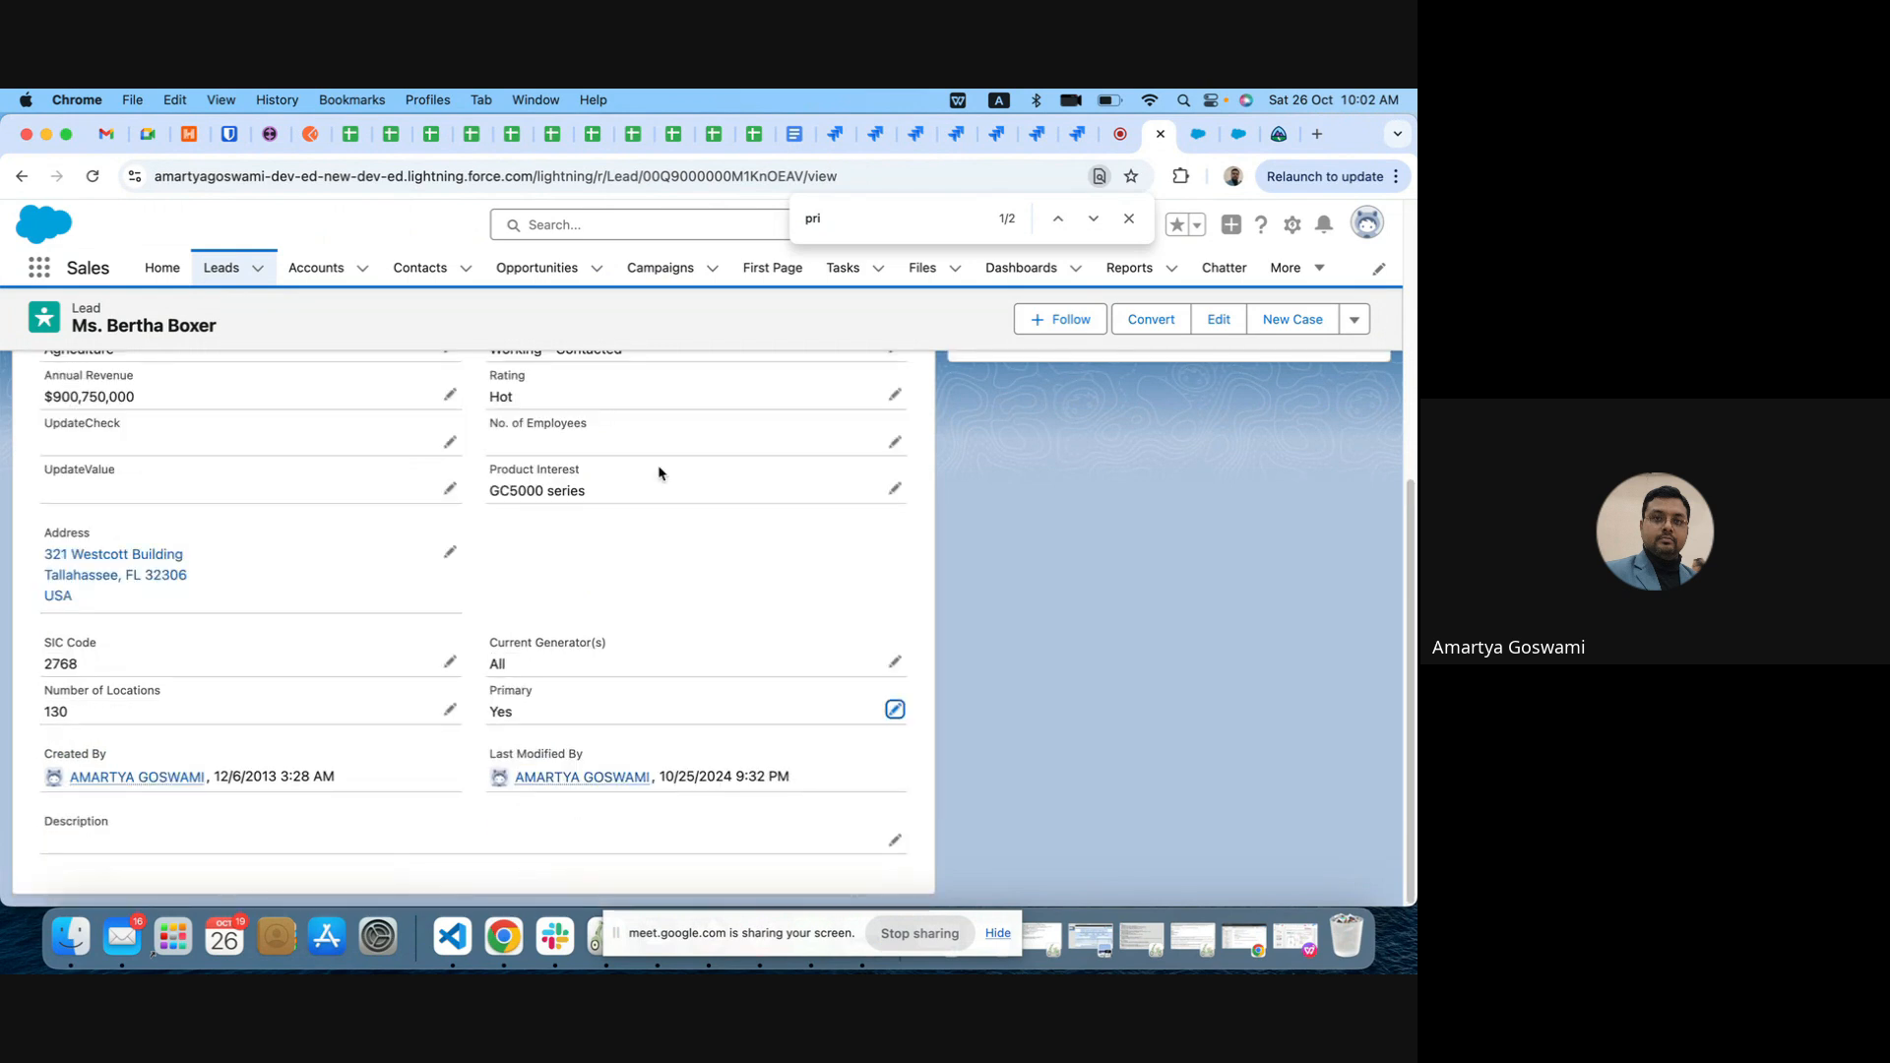
scroll(659, 473, "up", 5)
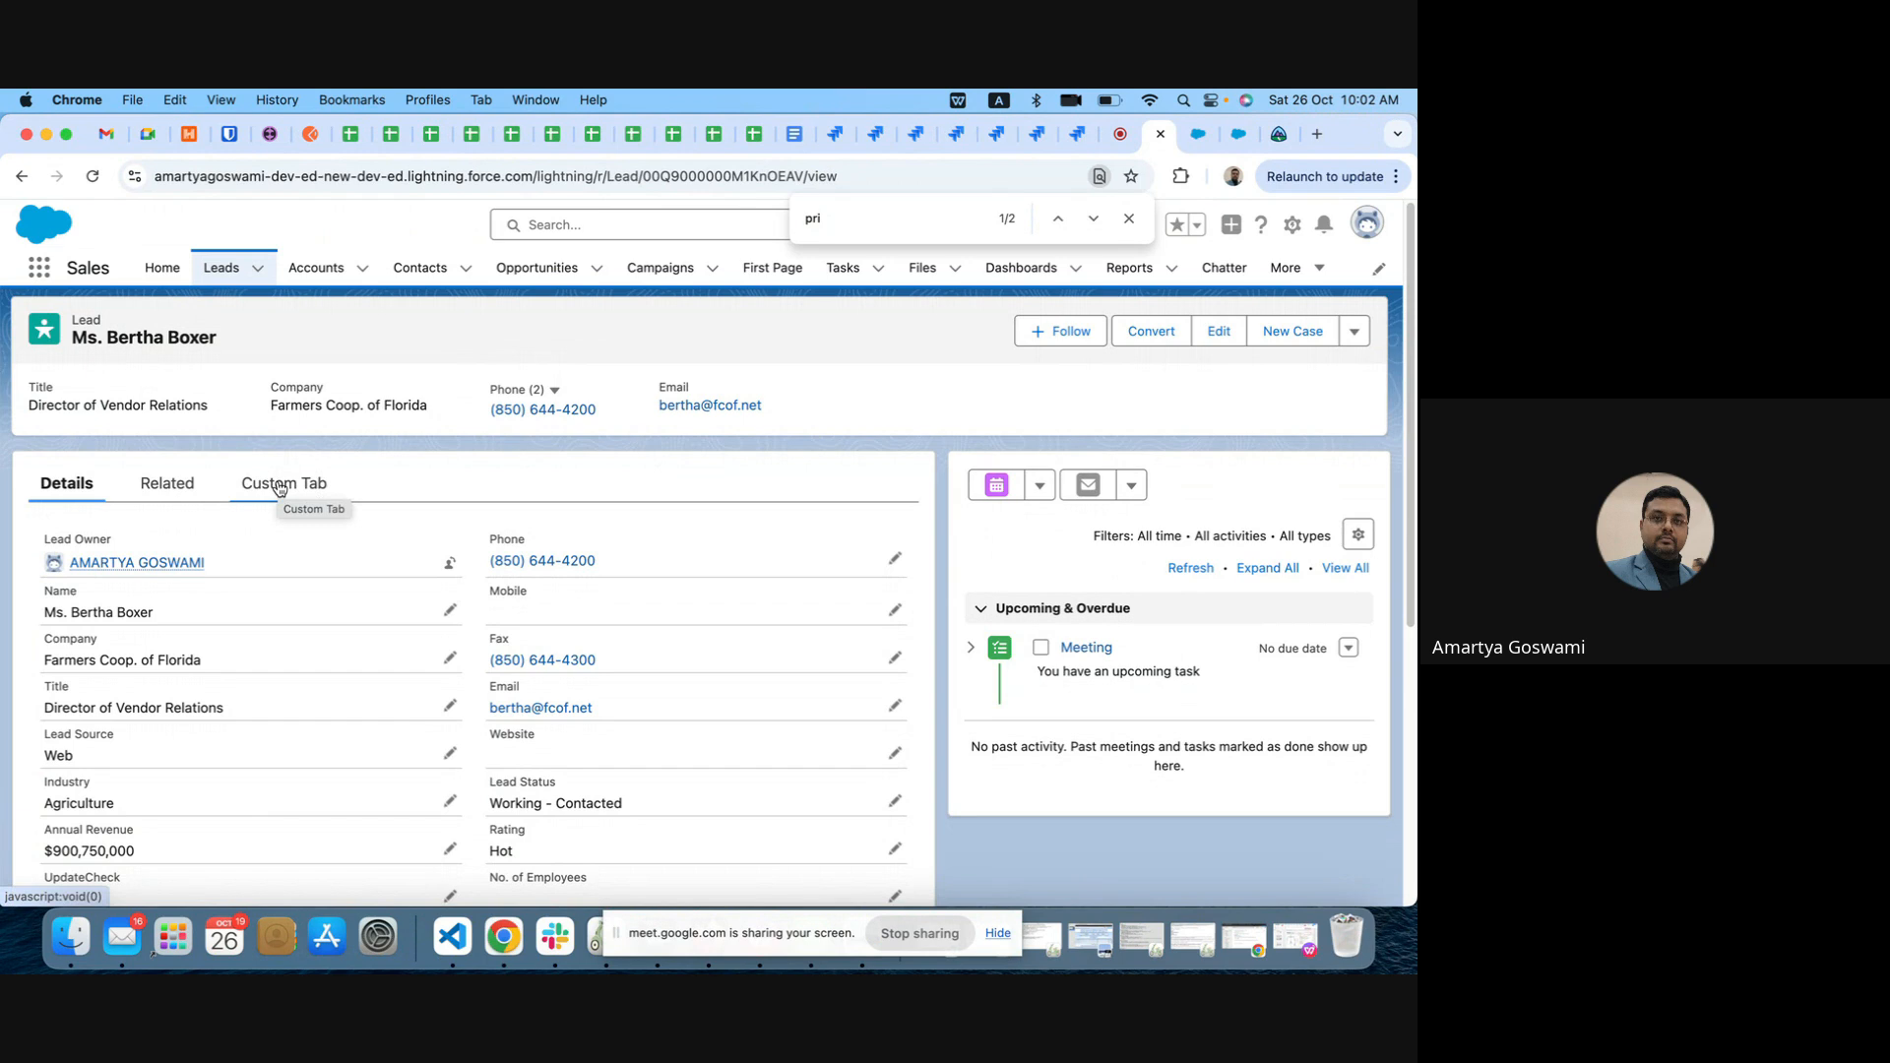
Step: Inspect the Custom Tab's component visibility filter in the Lead Lightning page editor, and return to the lead record without saving
left_click(1293, 225)
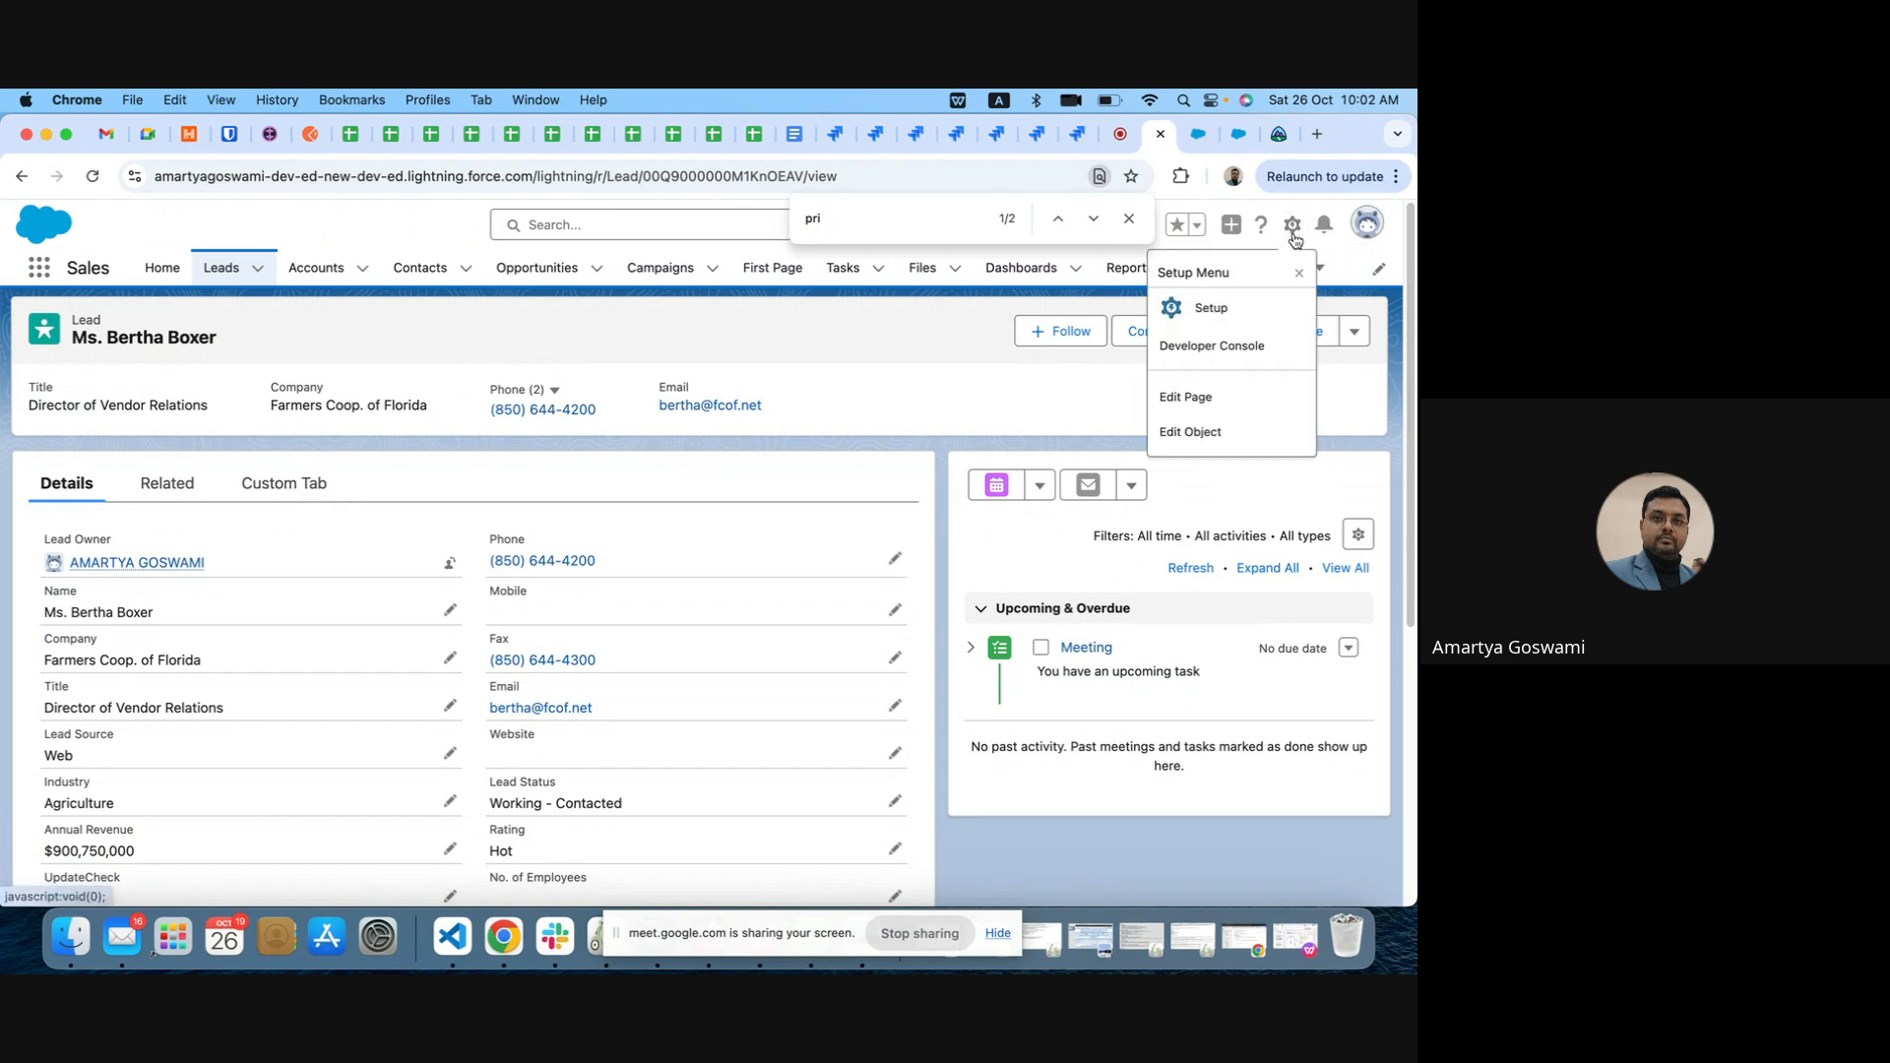
left_click(1224, 407)
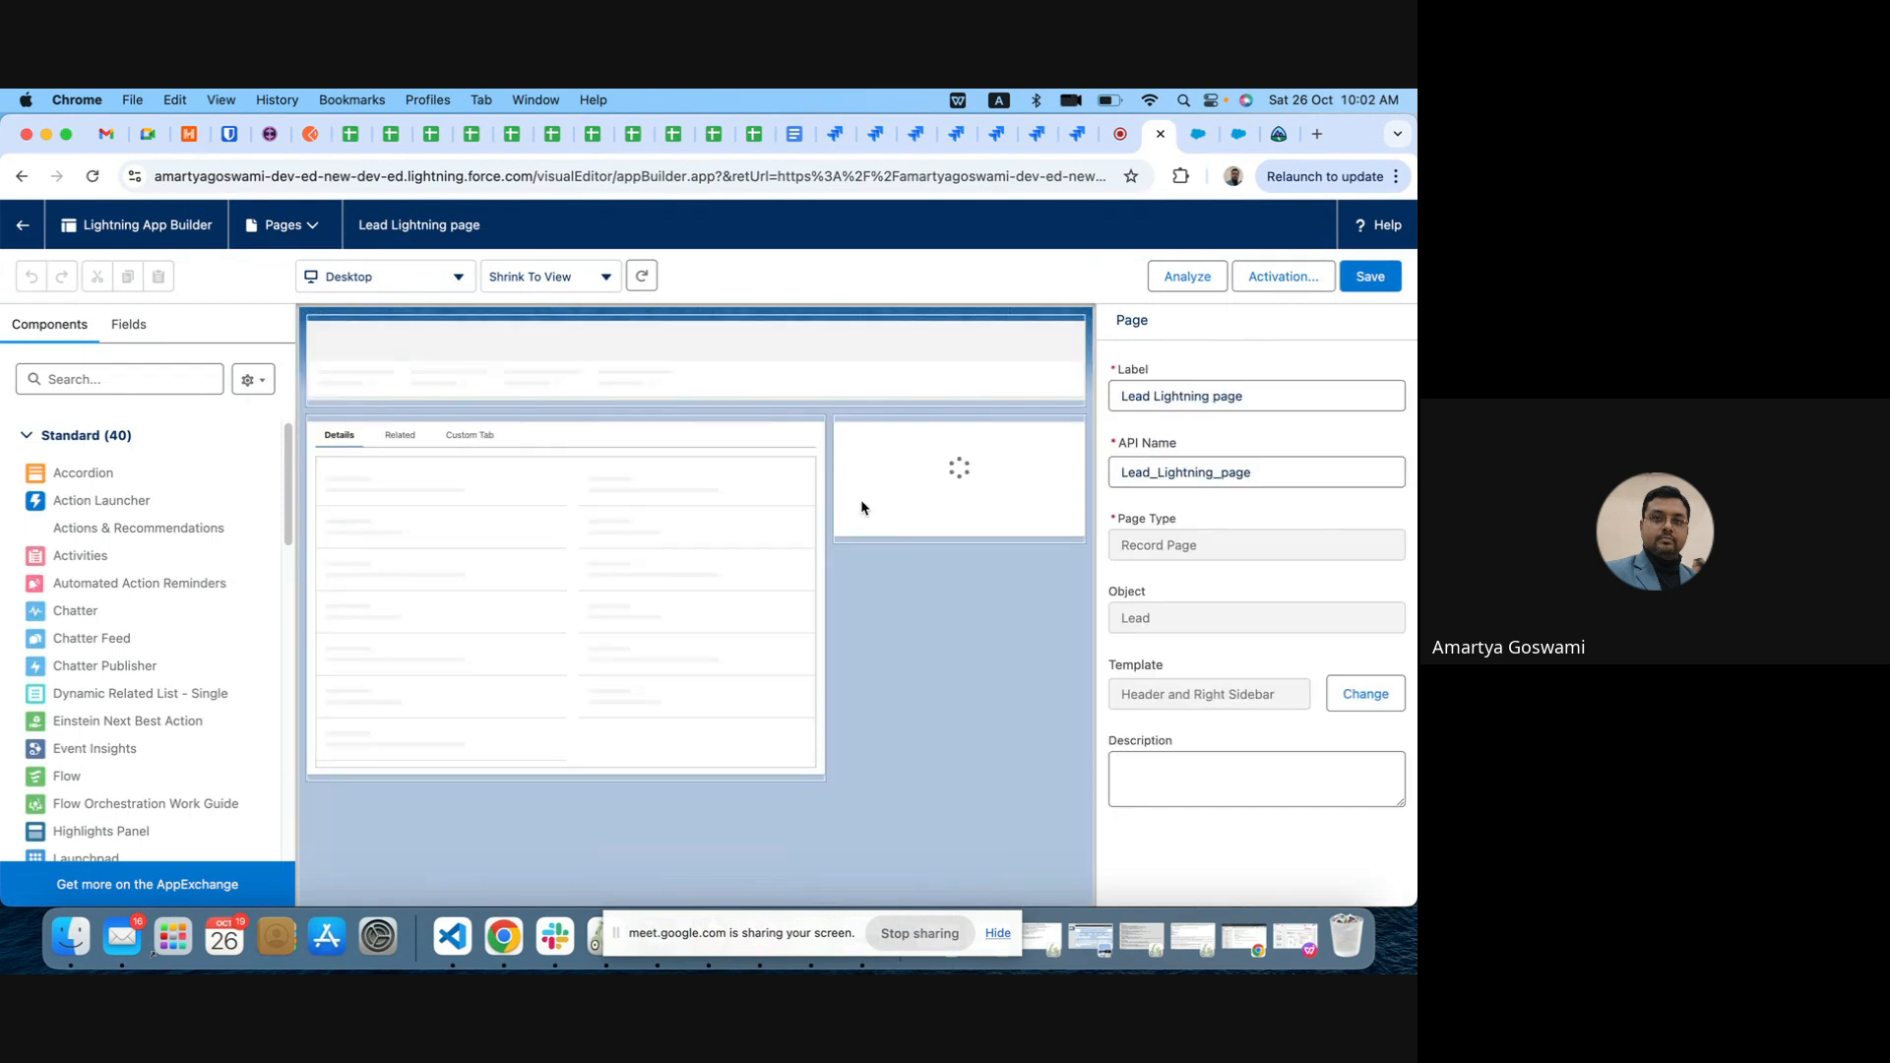
left_click(468, 436)
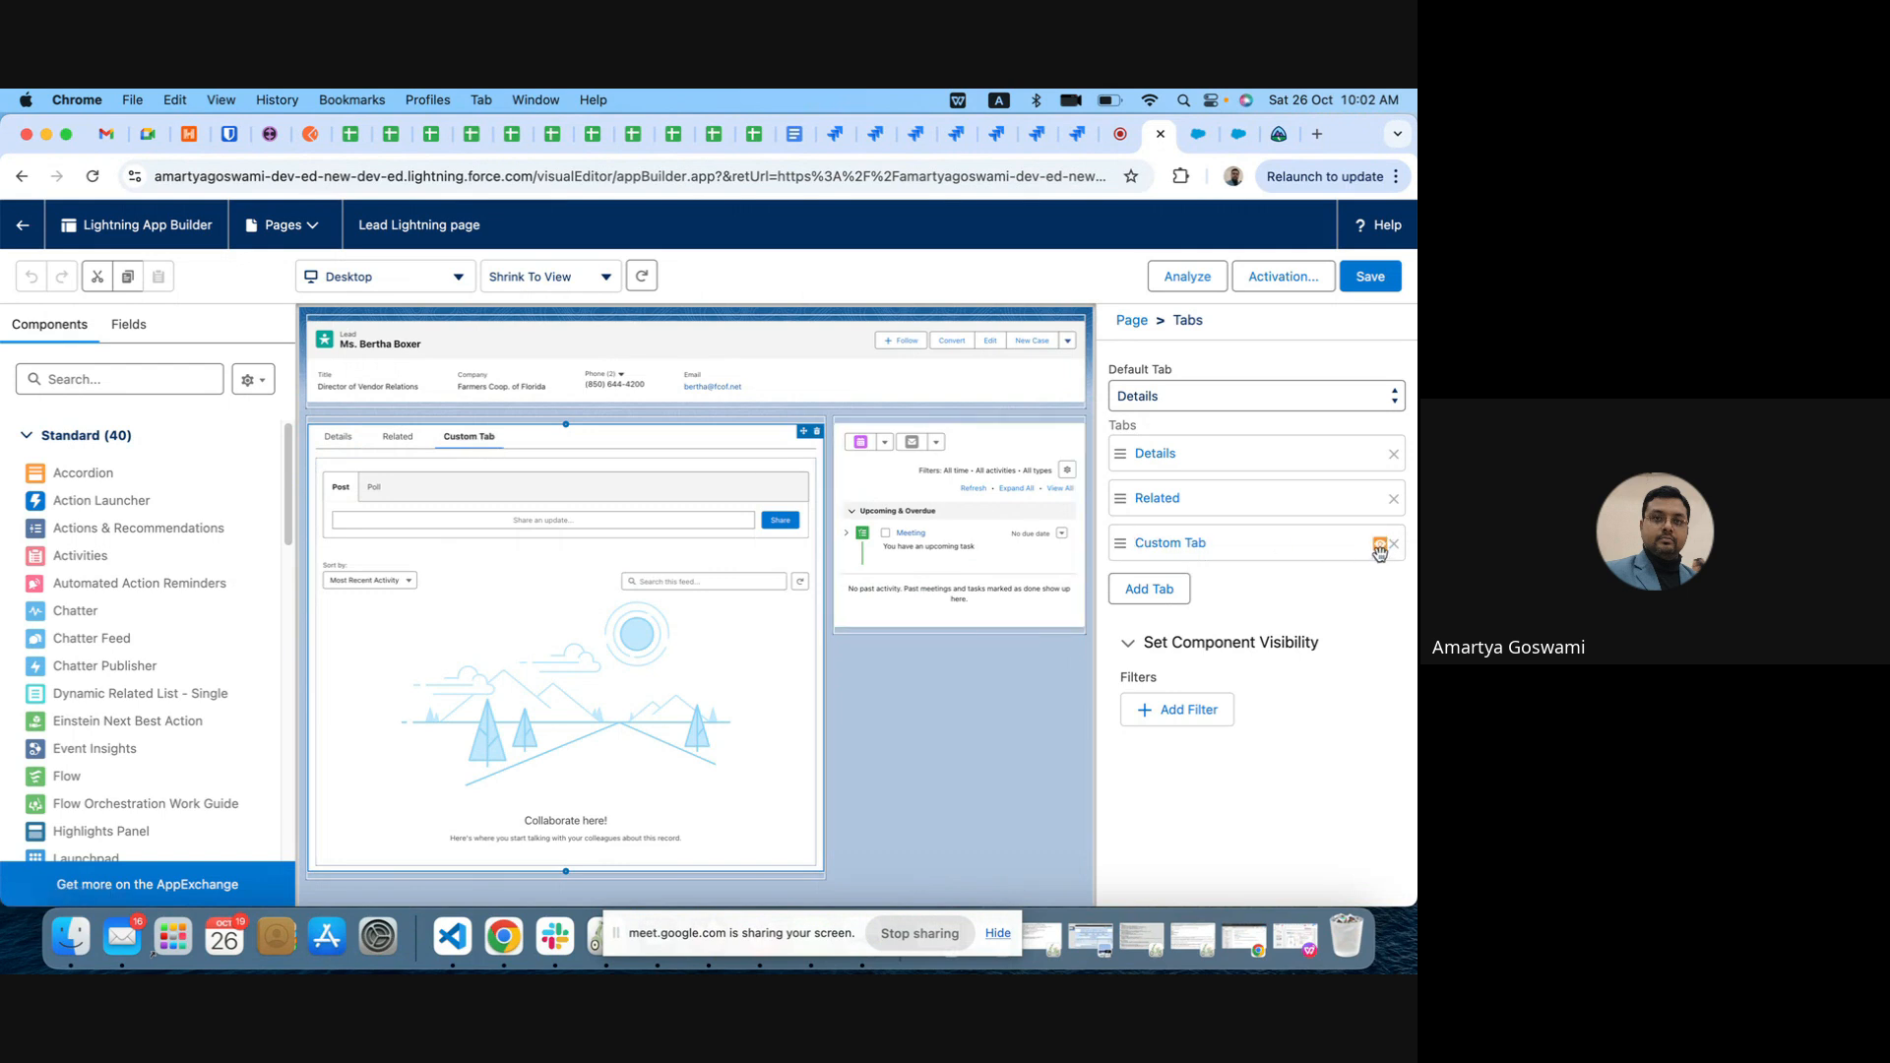
left_click(1173, 548)
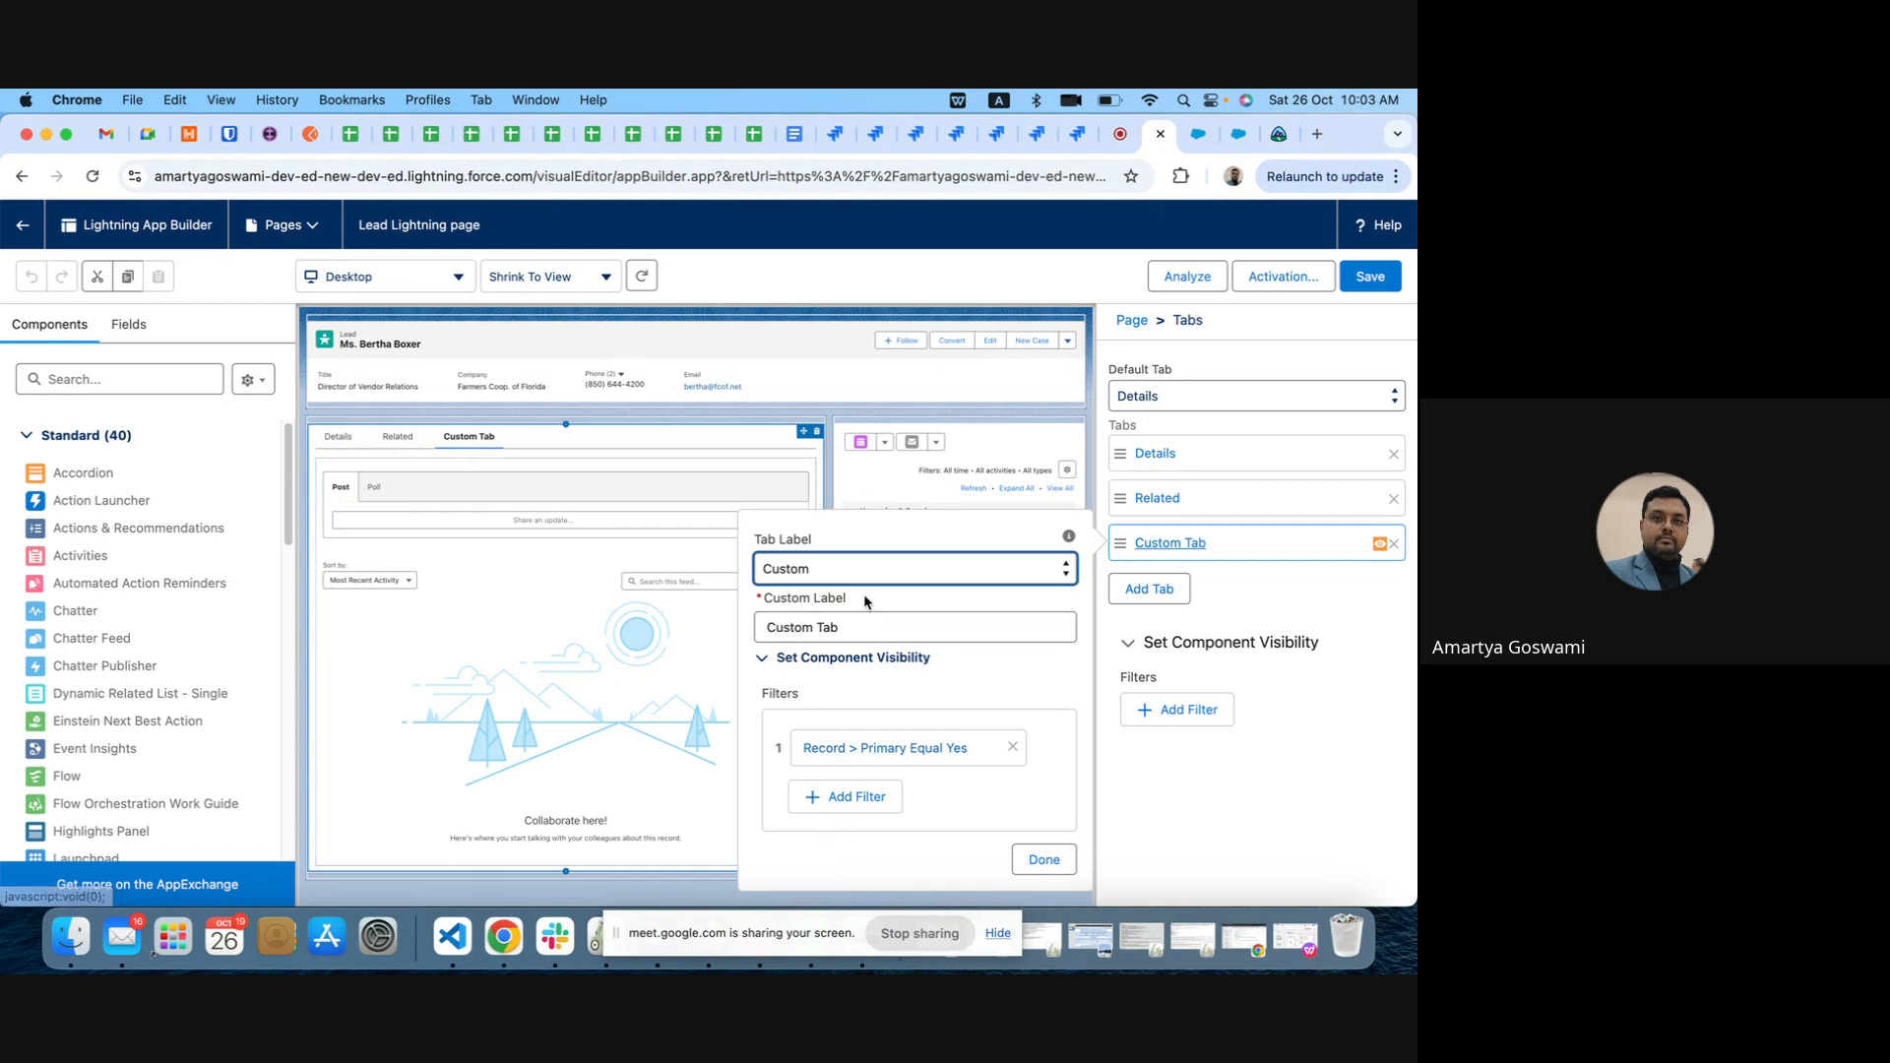
left_click(864, 750)
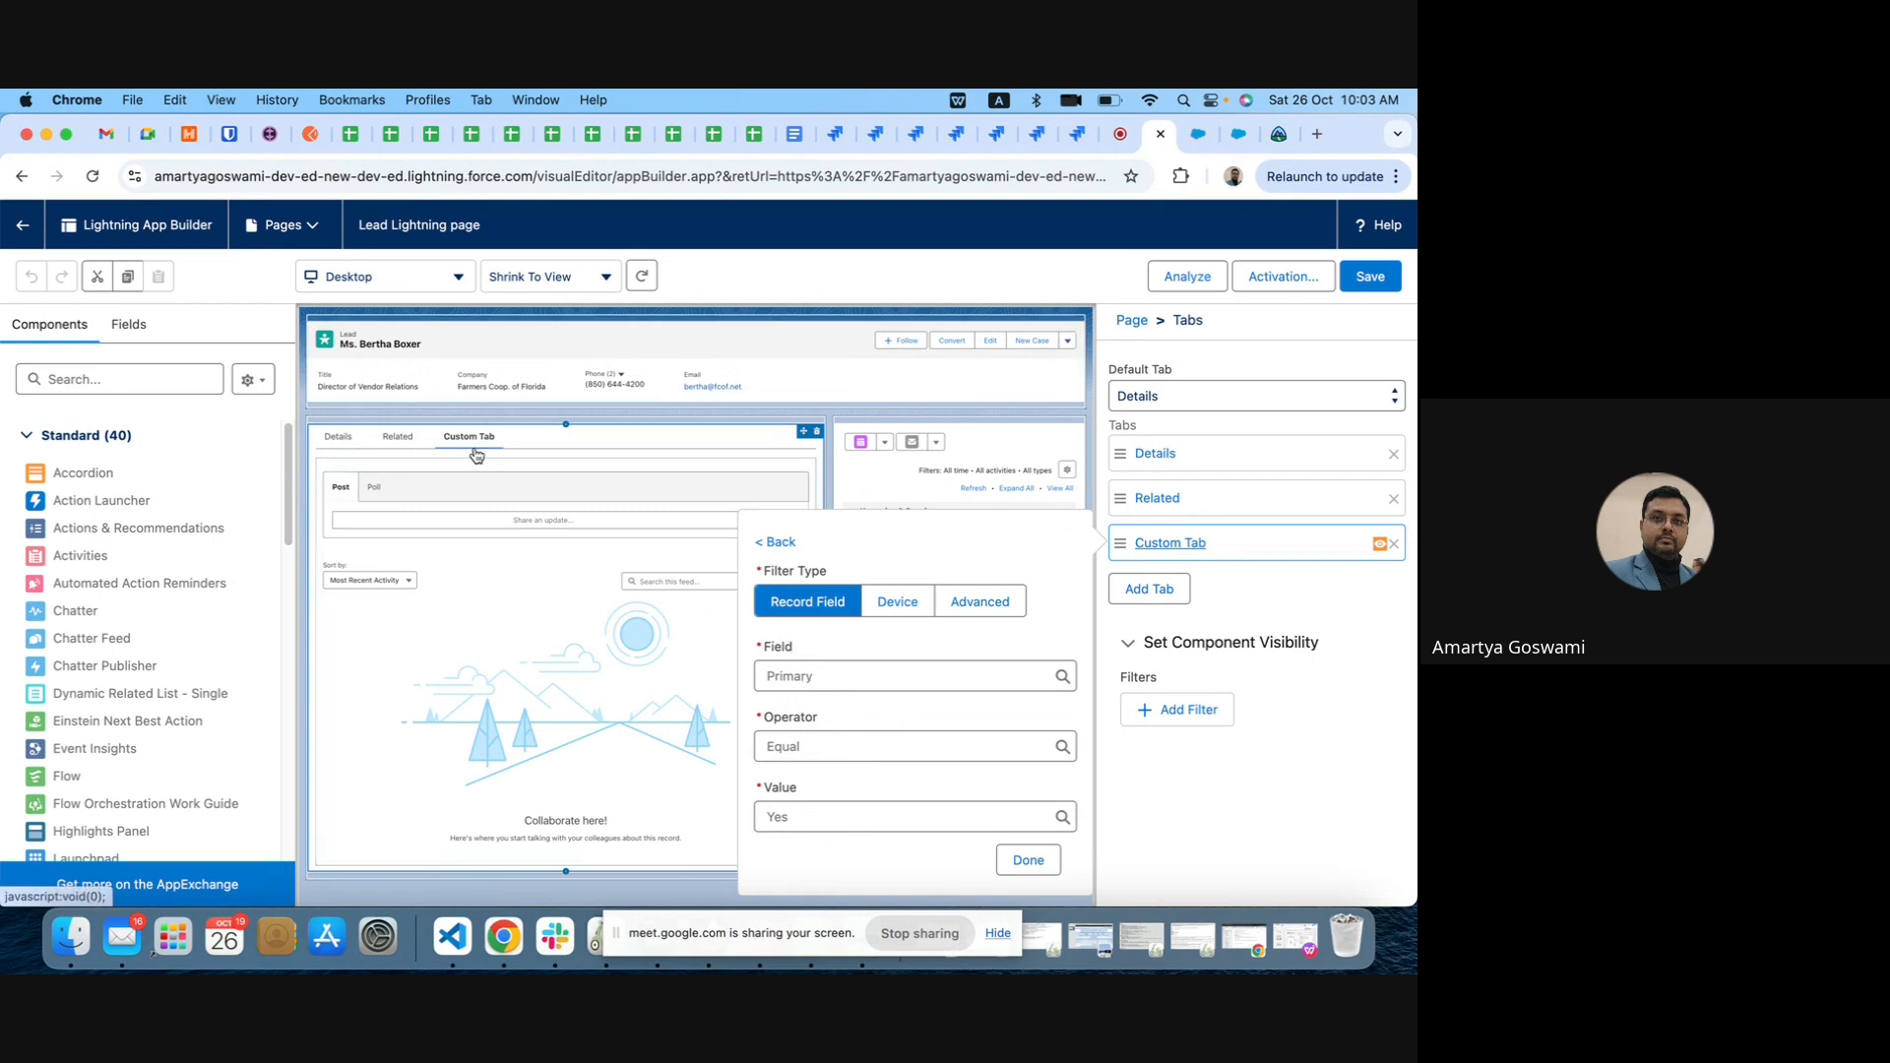
left_click(1023, 862)
left_click(1026, 860)
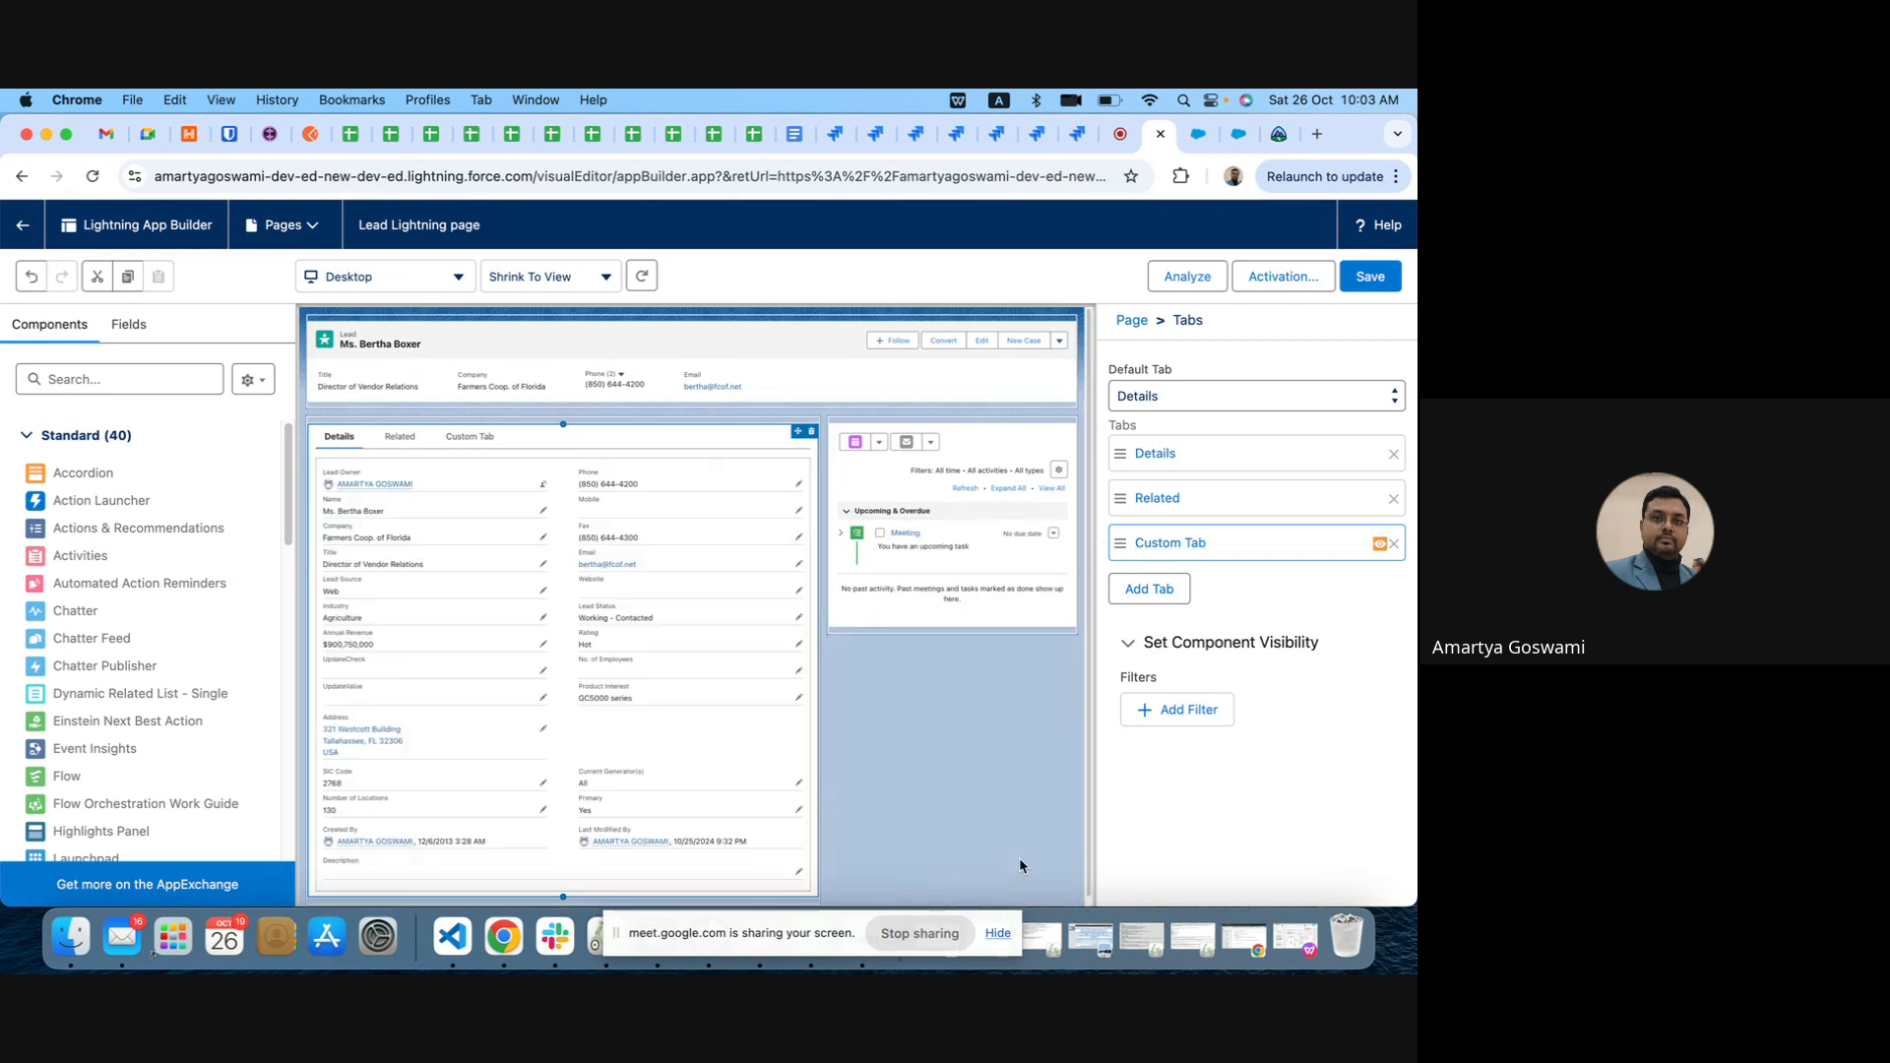
left_click(22, 227)
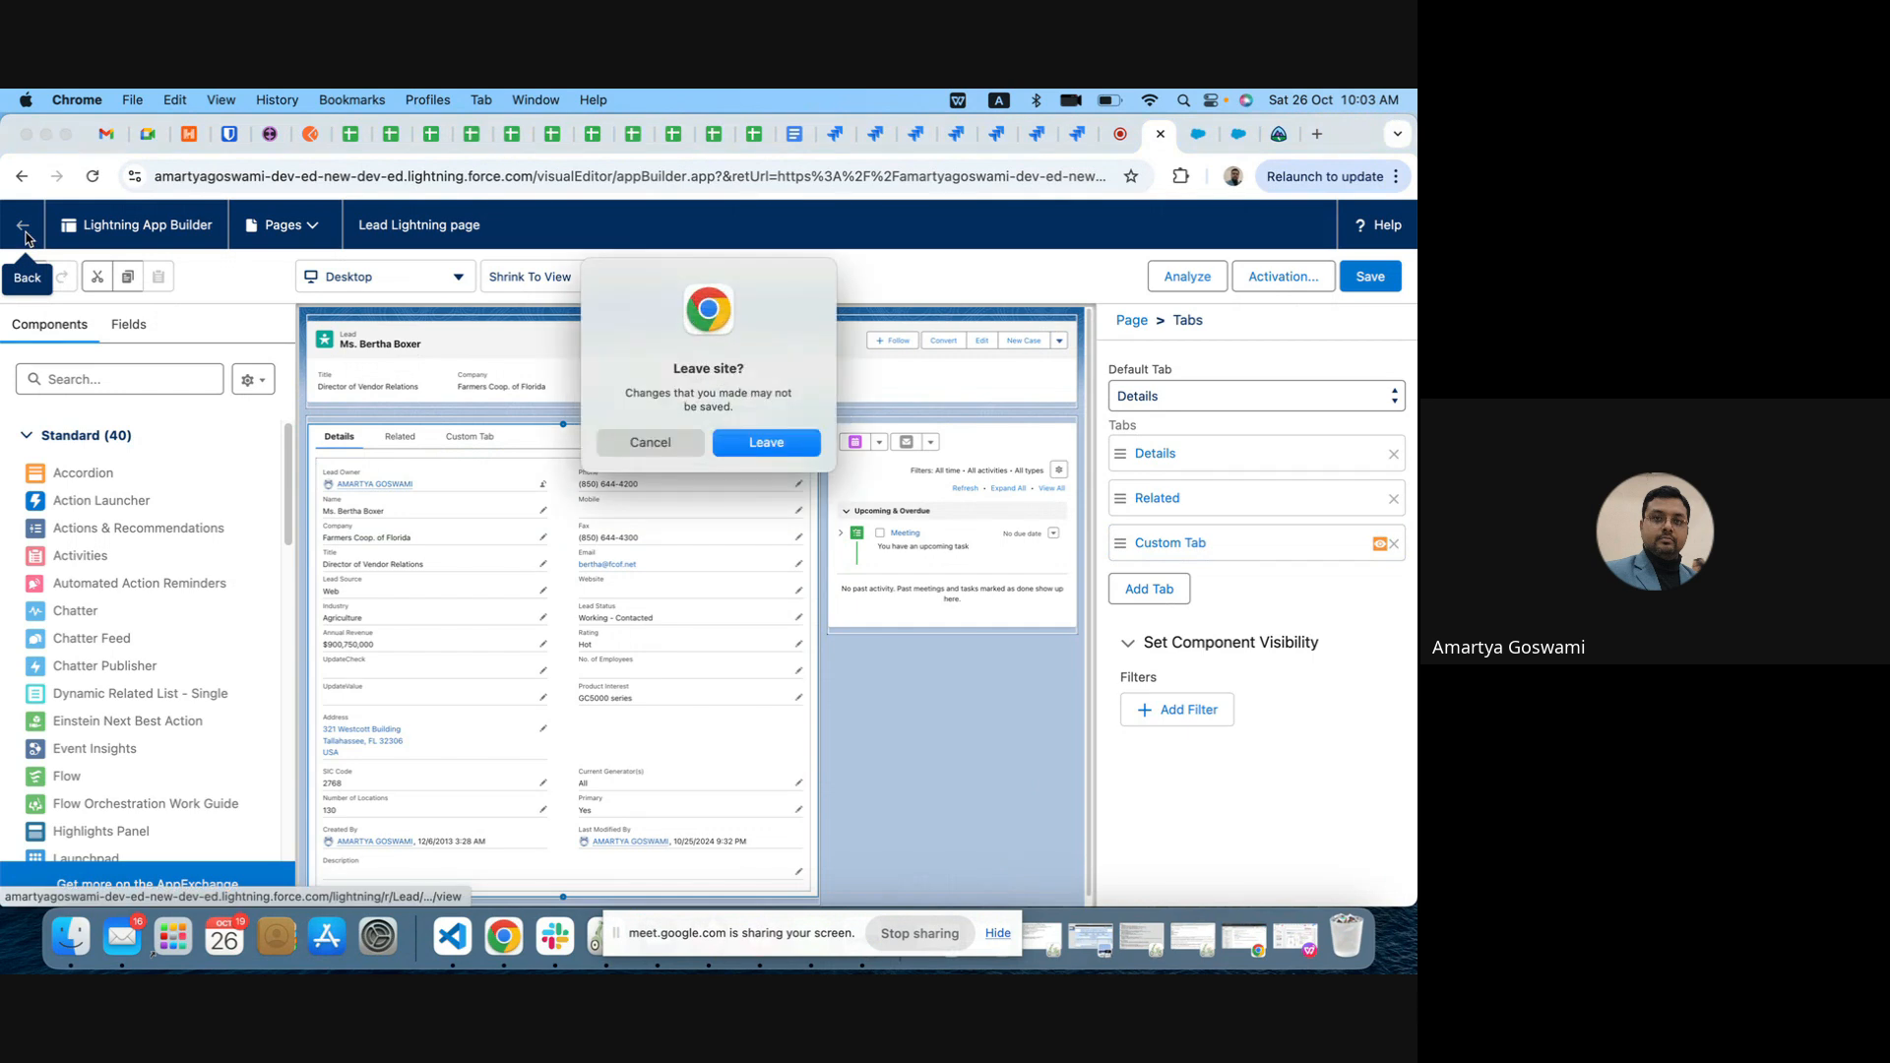
left_click(780, 448)
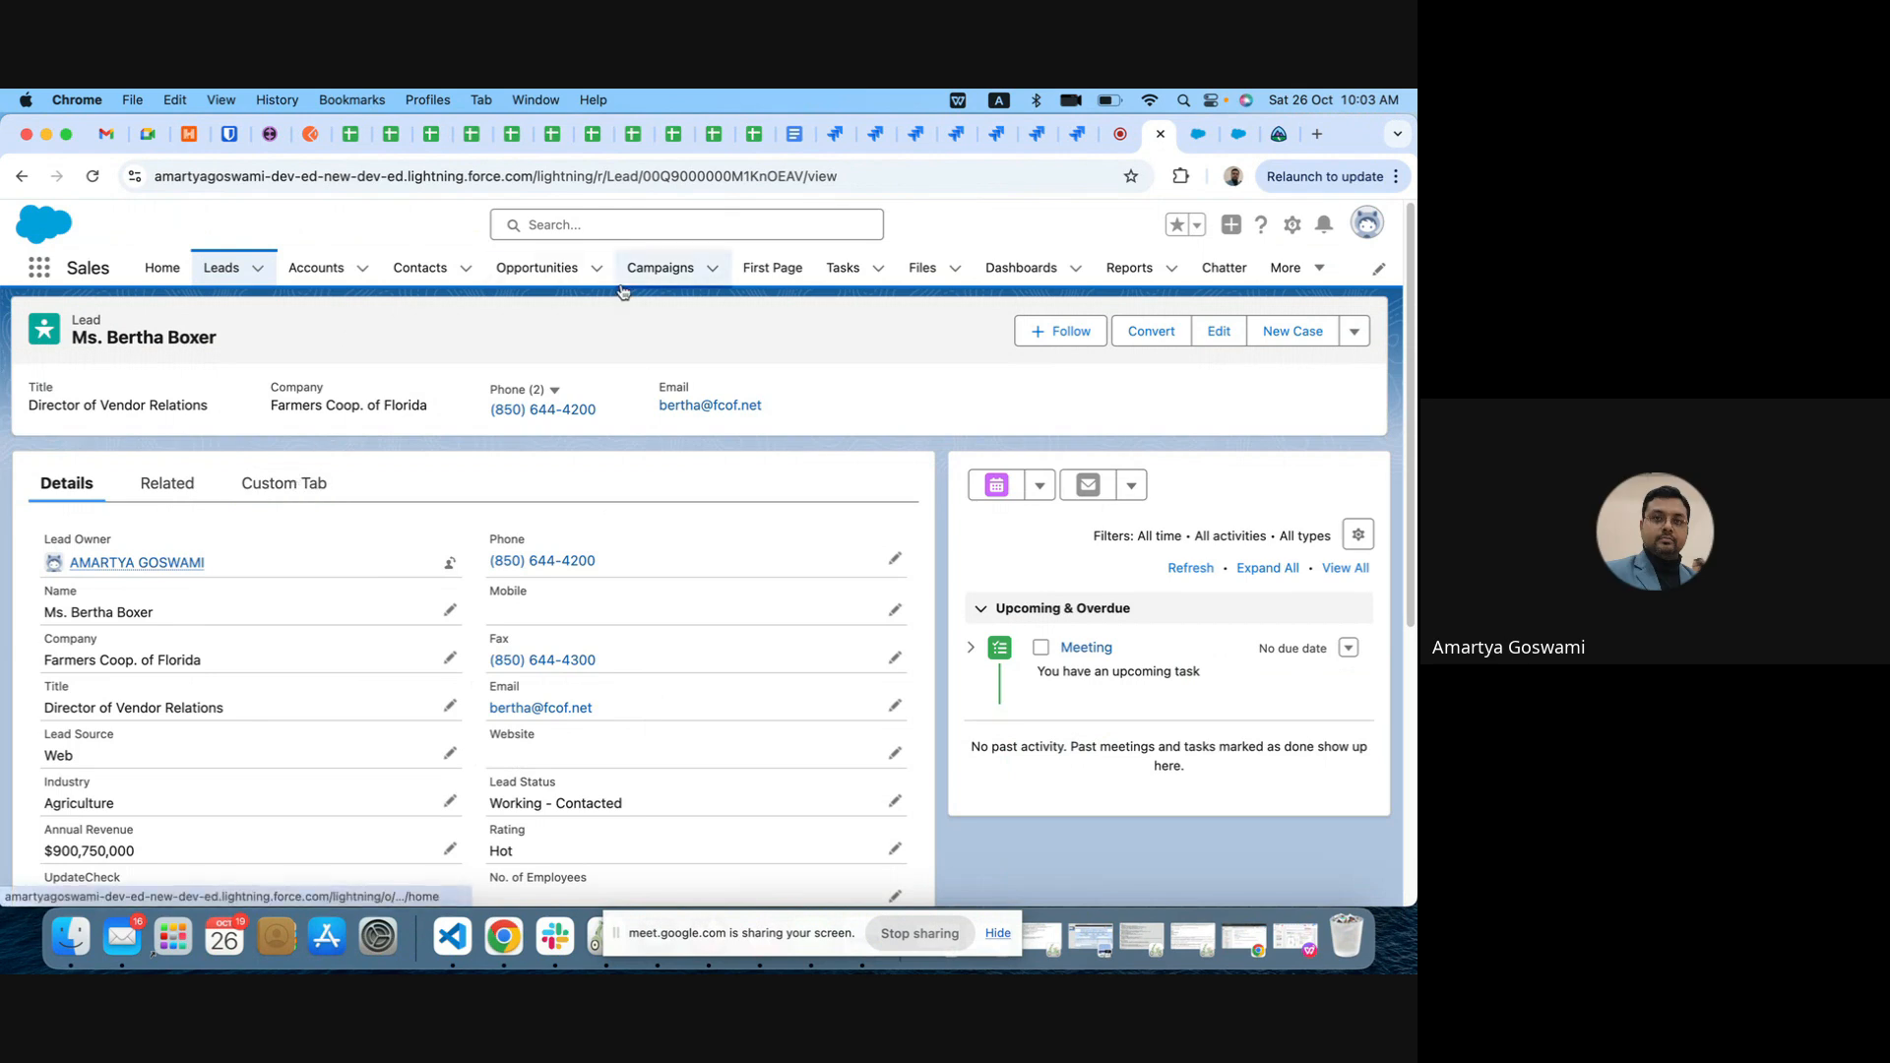
Step: Show the campaigns in the All Active Campaigns list view
left_click(667, 273)
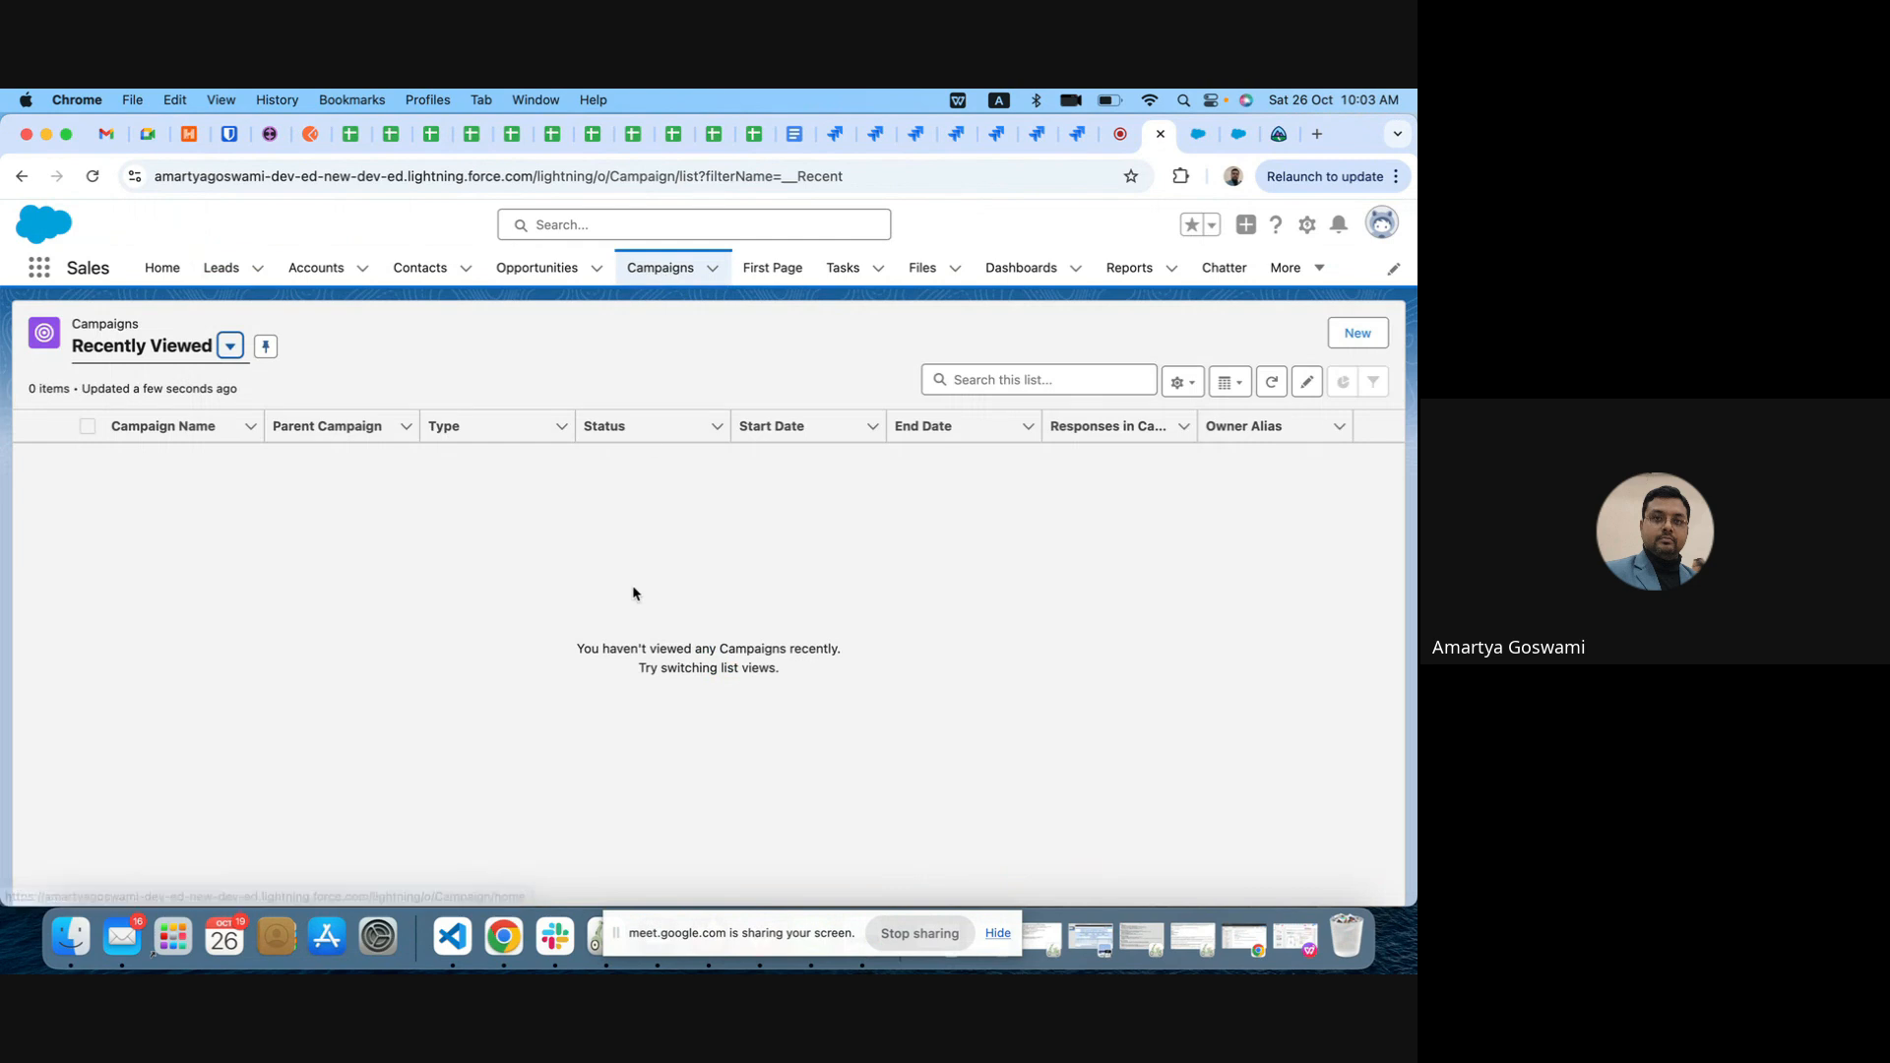
left_click(229, 350)
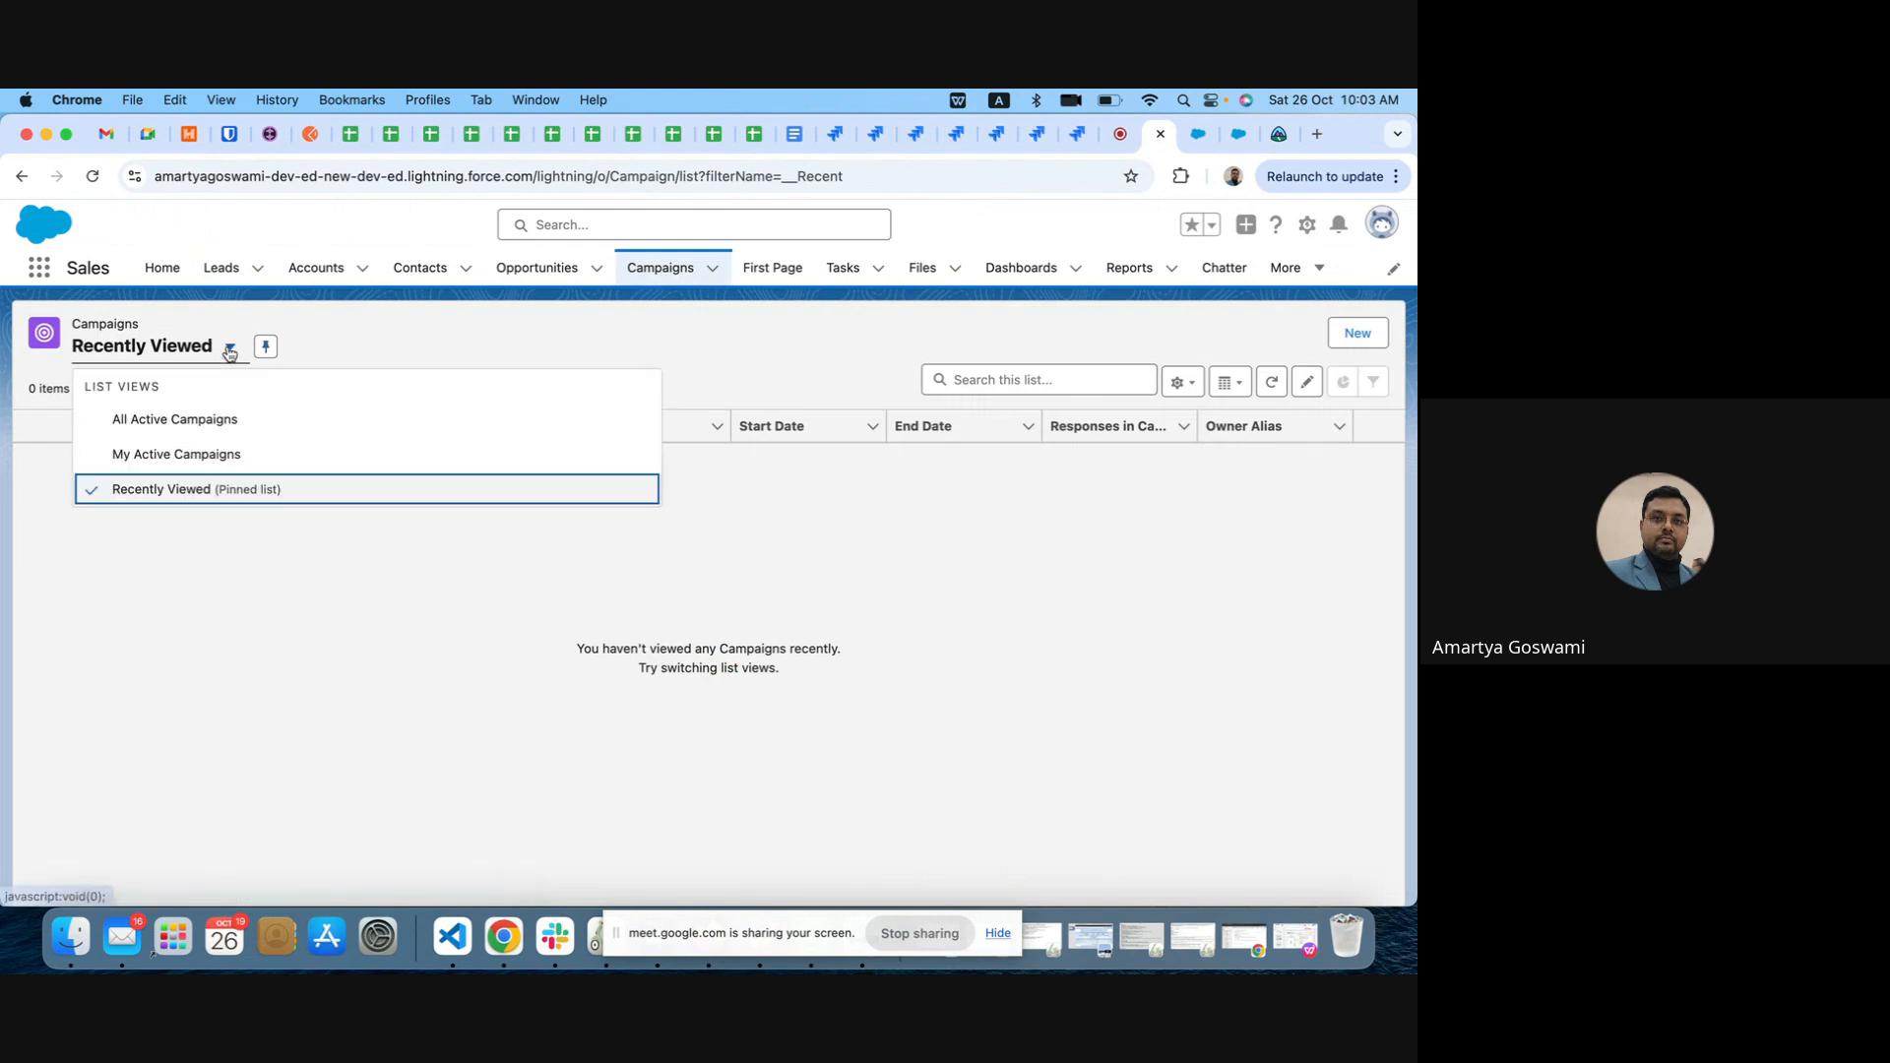
left_click(162, 421)
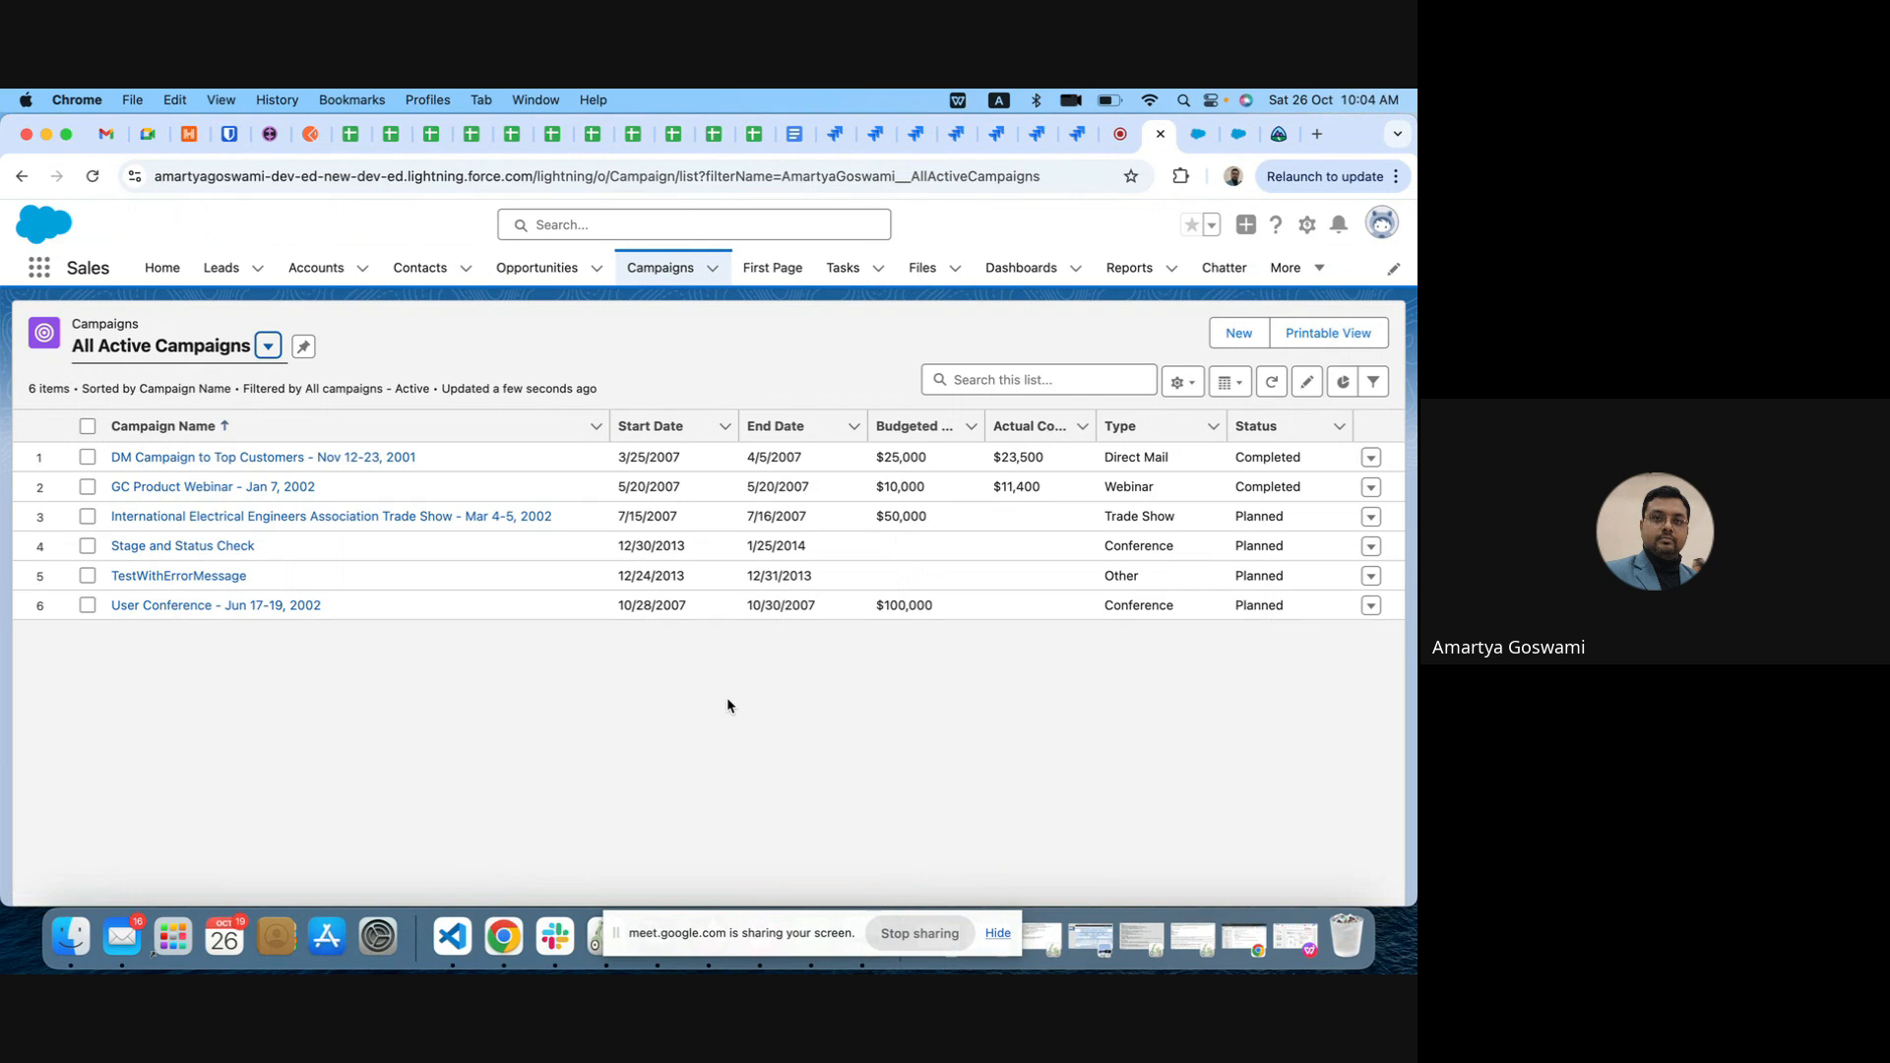
Step: Start a new campaign named "Test Campaign 1" and mark it as active
left_click(1238, 333)
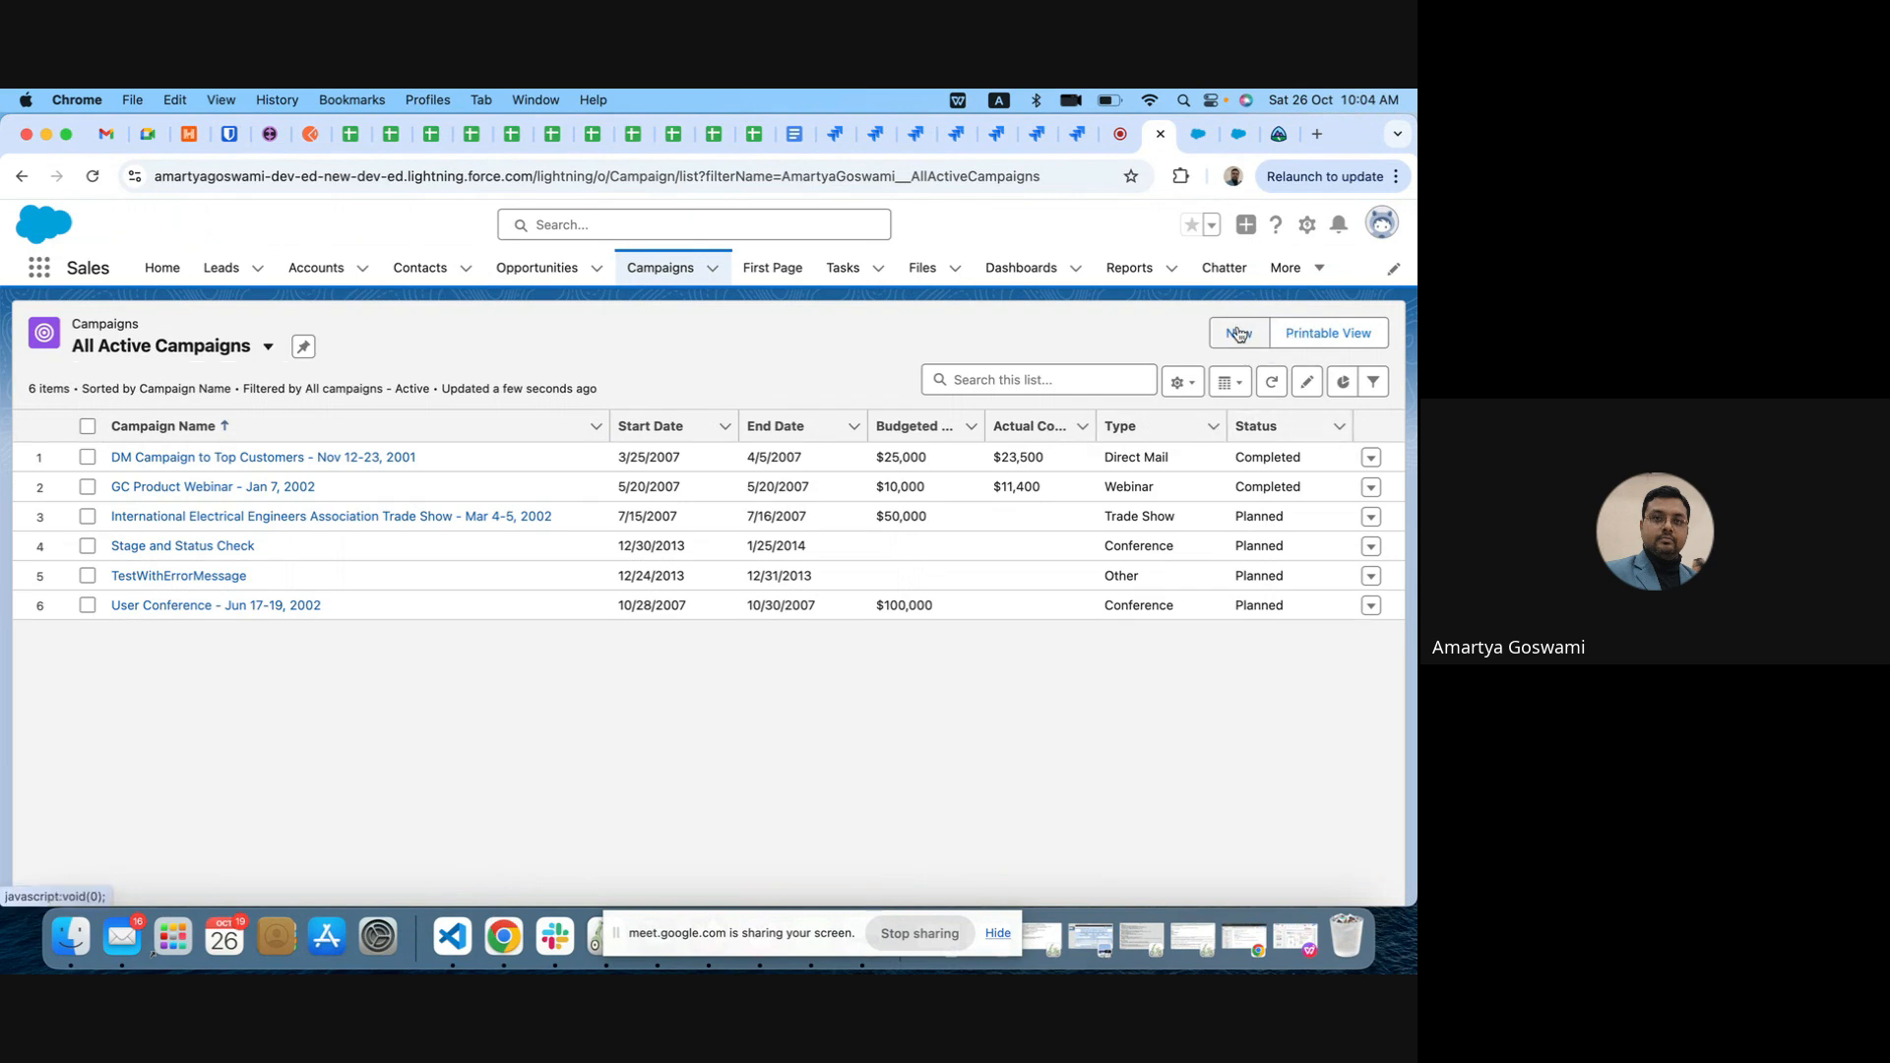
left_click(404, 509)
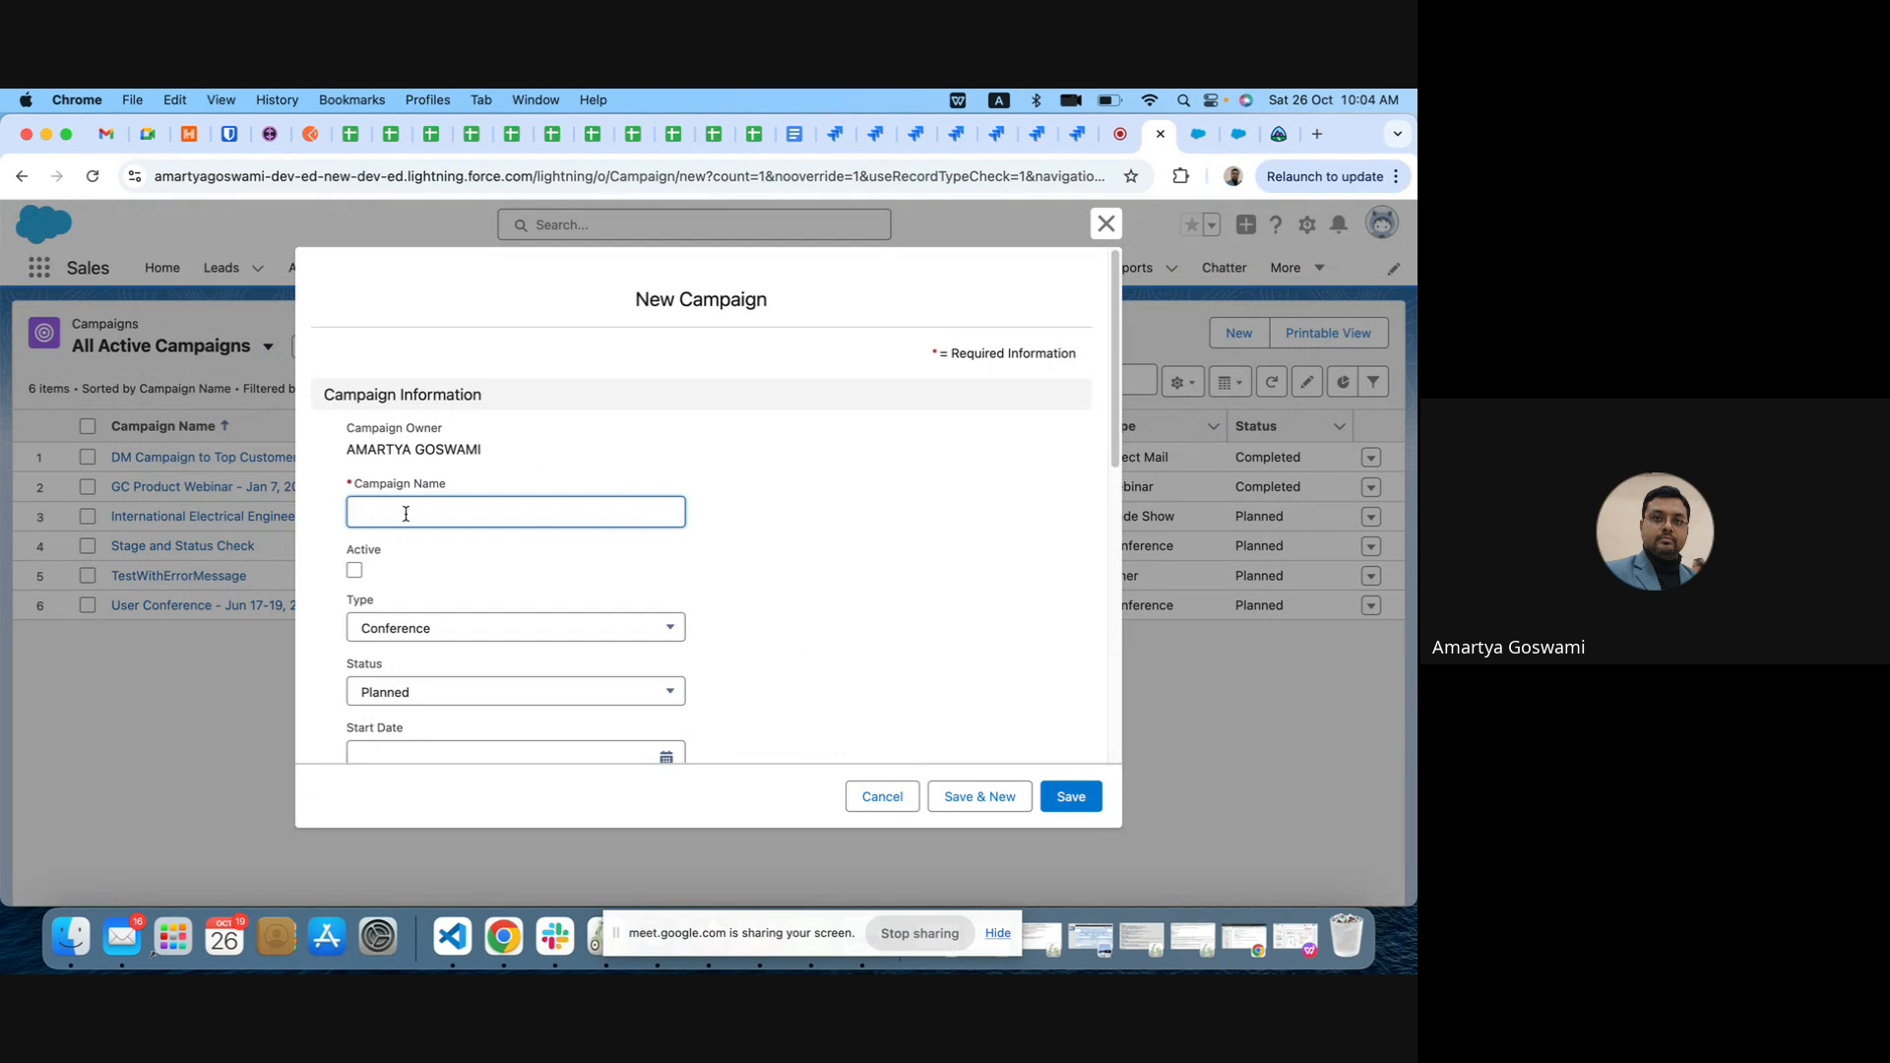
type("Test Ca")
type("mpain")
type("m")
type("paign")
left_click(355, 571)
left_click(354, 571)
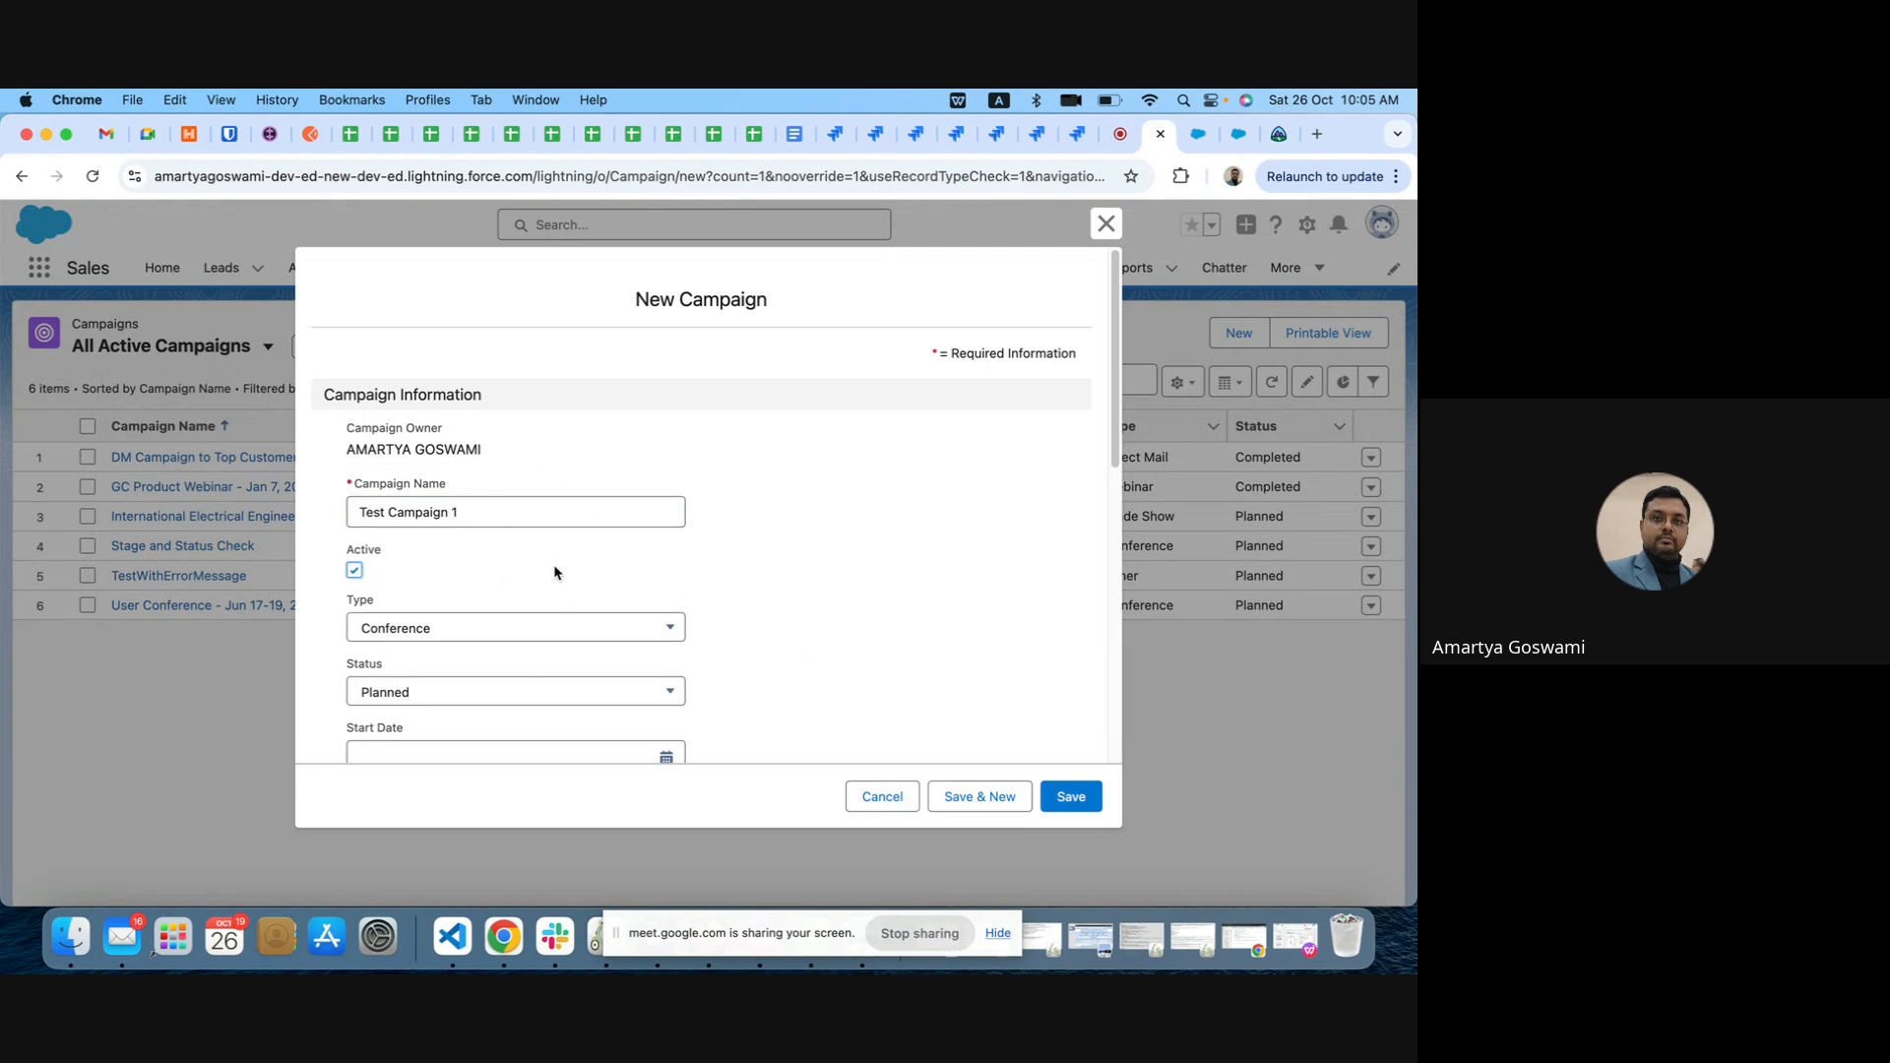
Step: Set the campaign's start date to 10/26/2024 and end date to 10/27/2024, and save the campaign
scroll(544, 570, "down", 3)
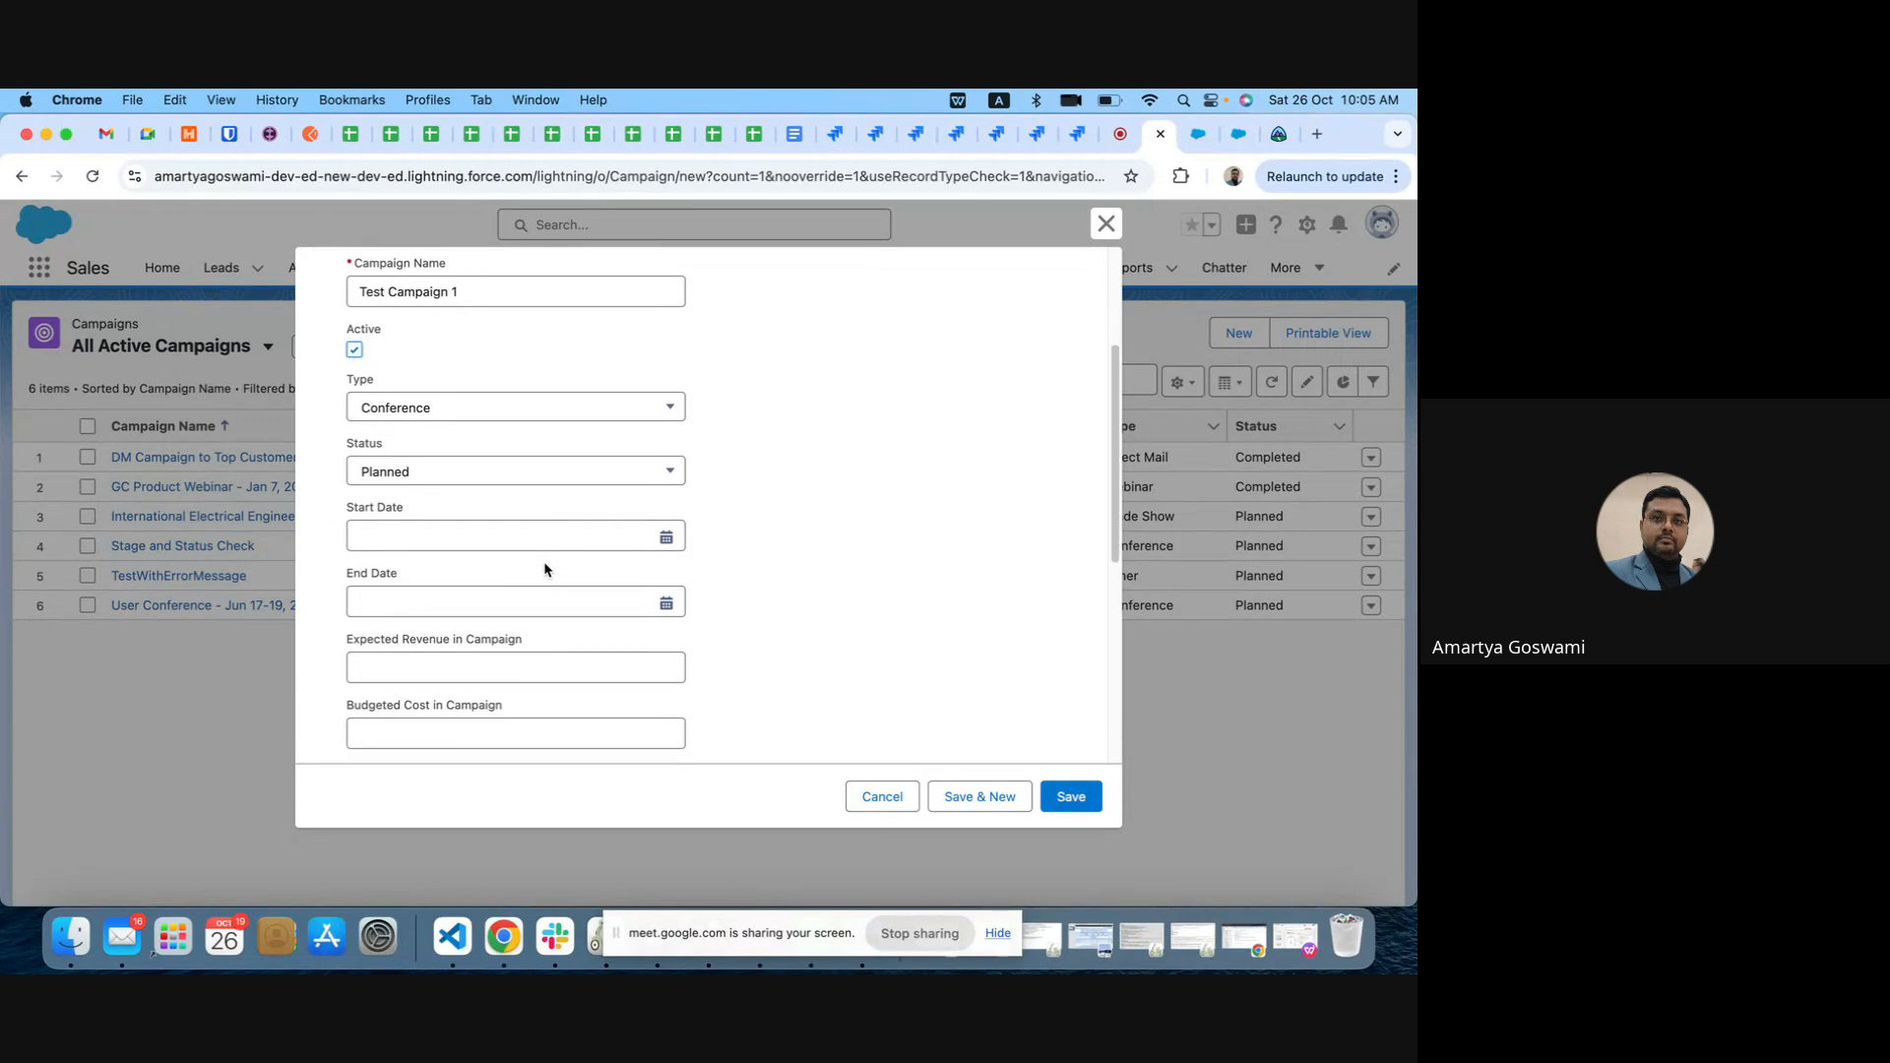
left_click(577, 547)
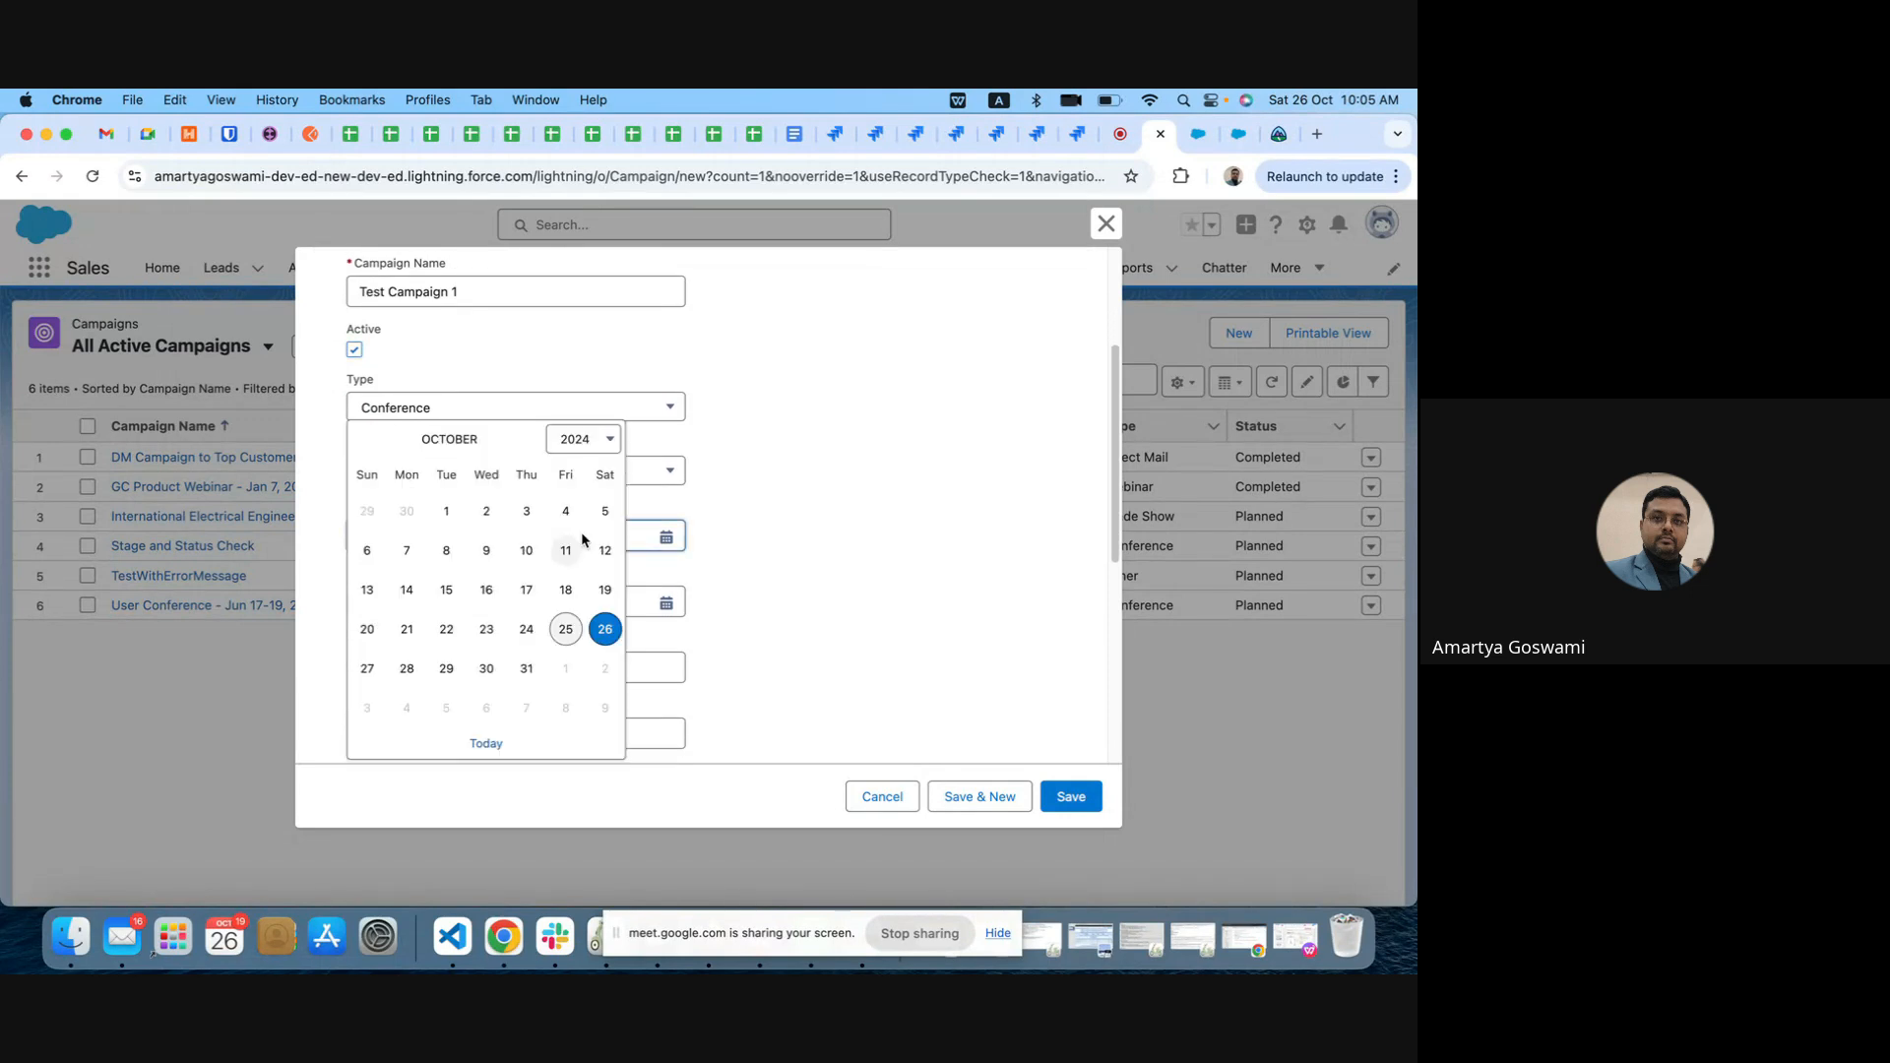
left_click(604, 628)
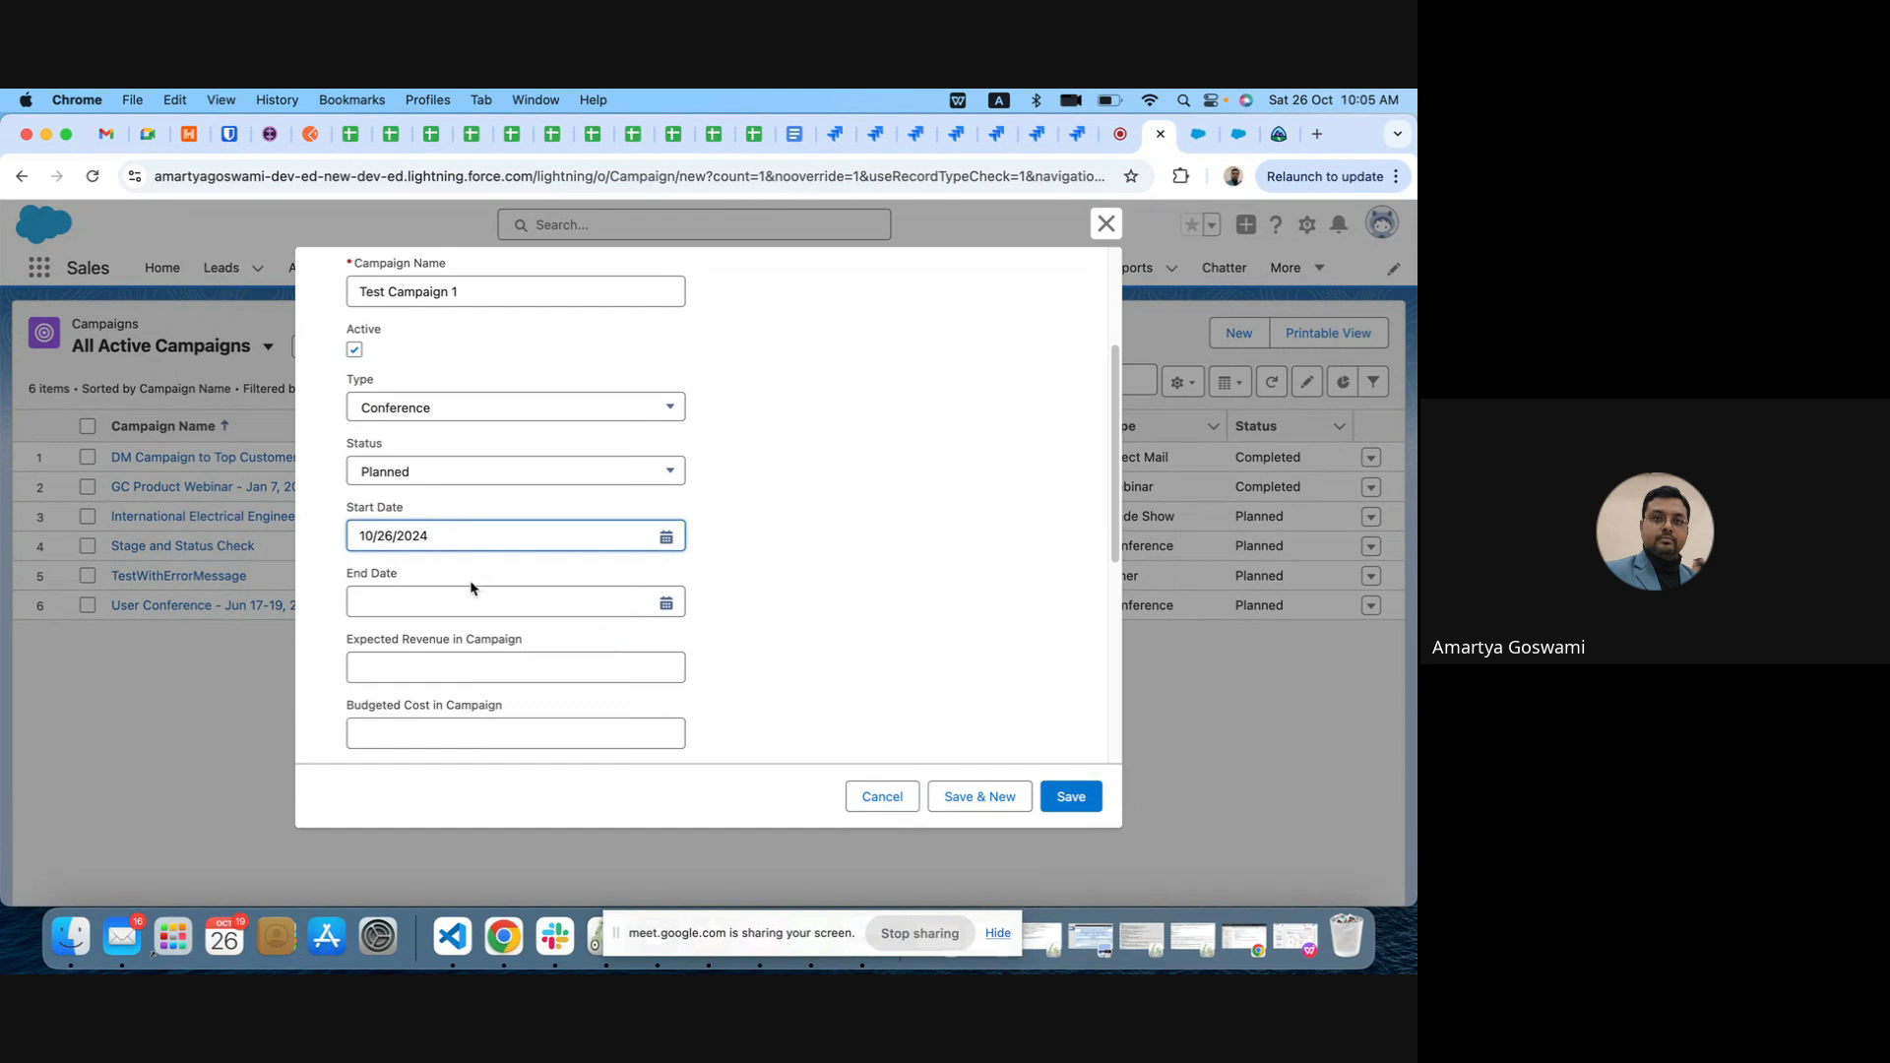
left_click(439, 603)
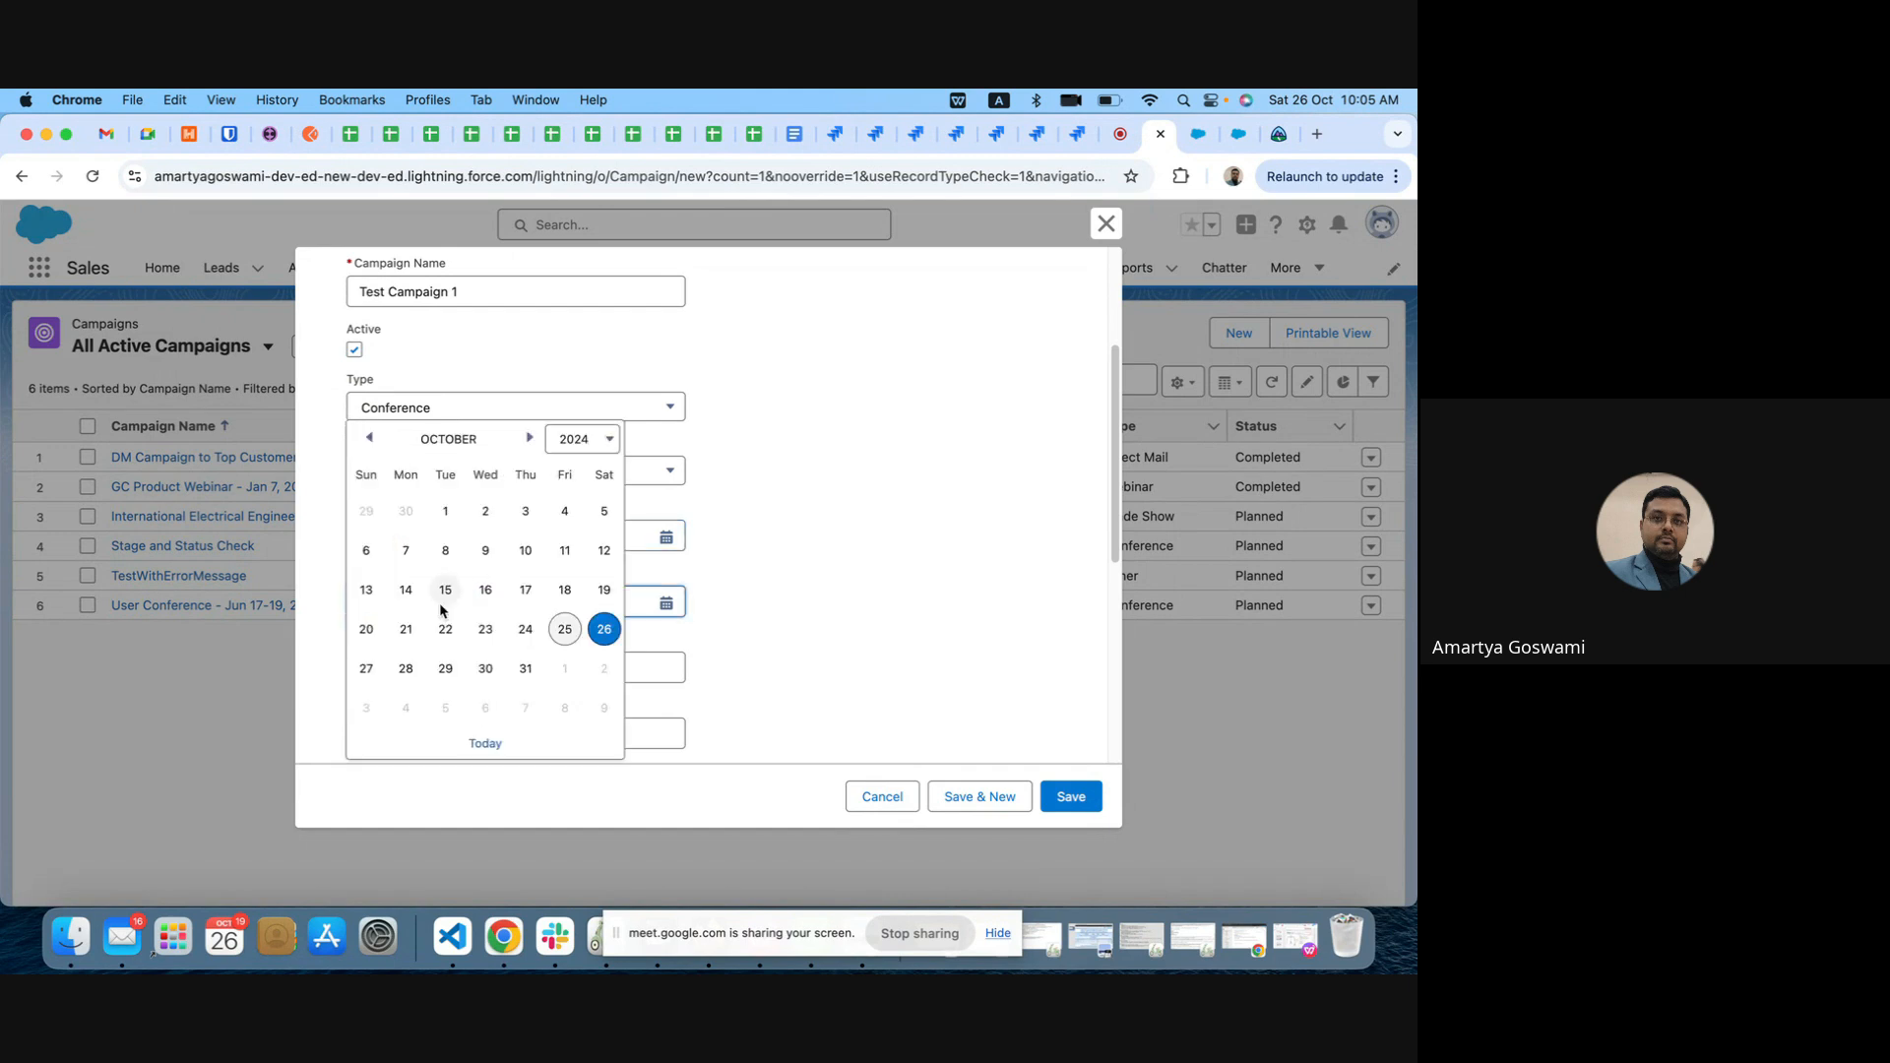
left_click(367, 669)
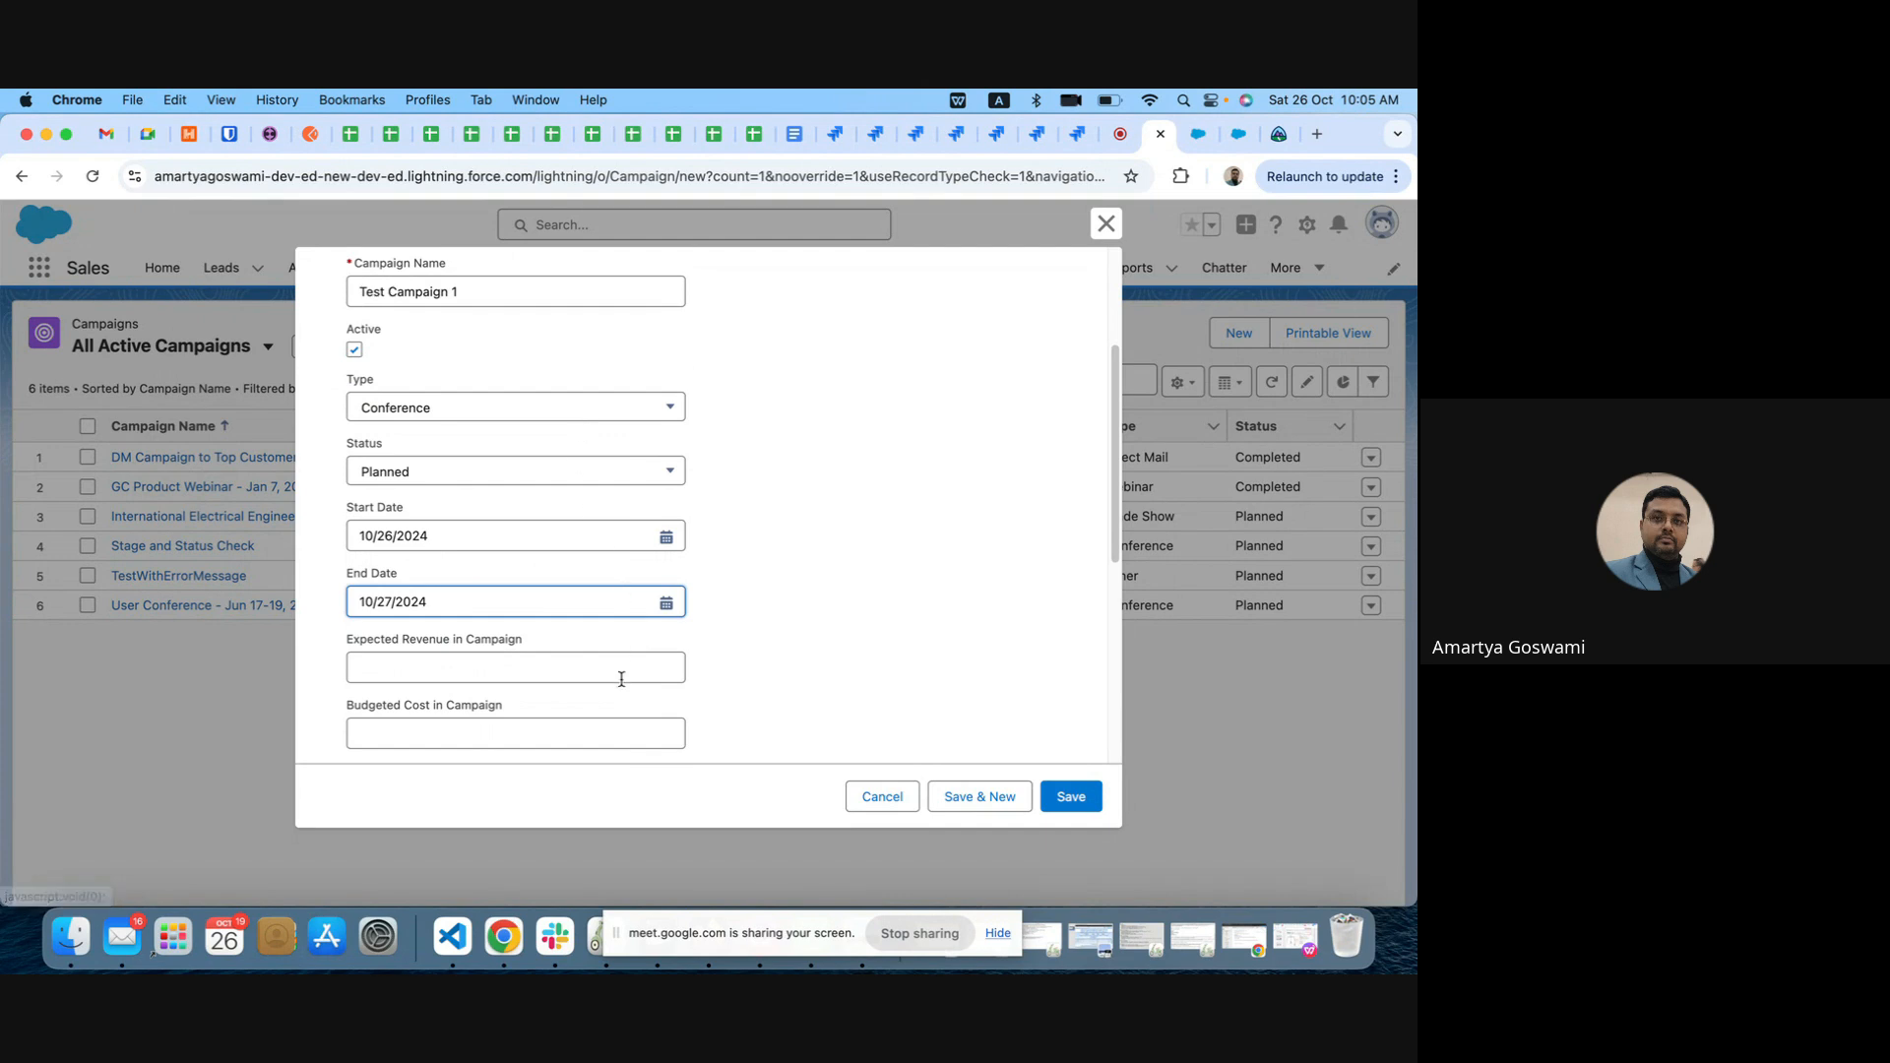
scroll(621, 680, "down", 2)
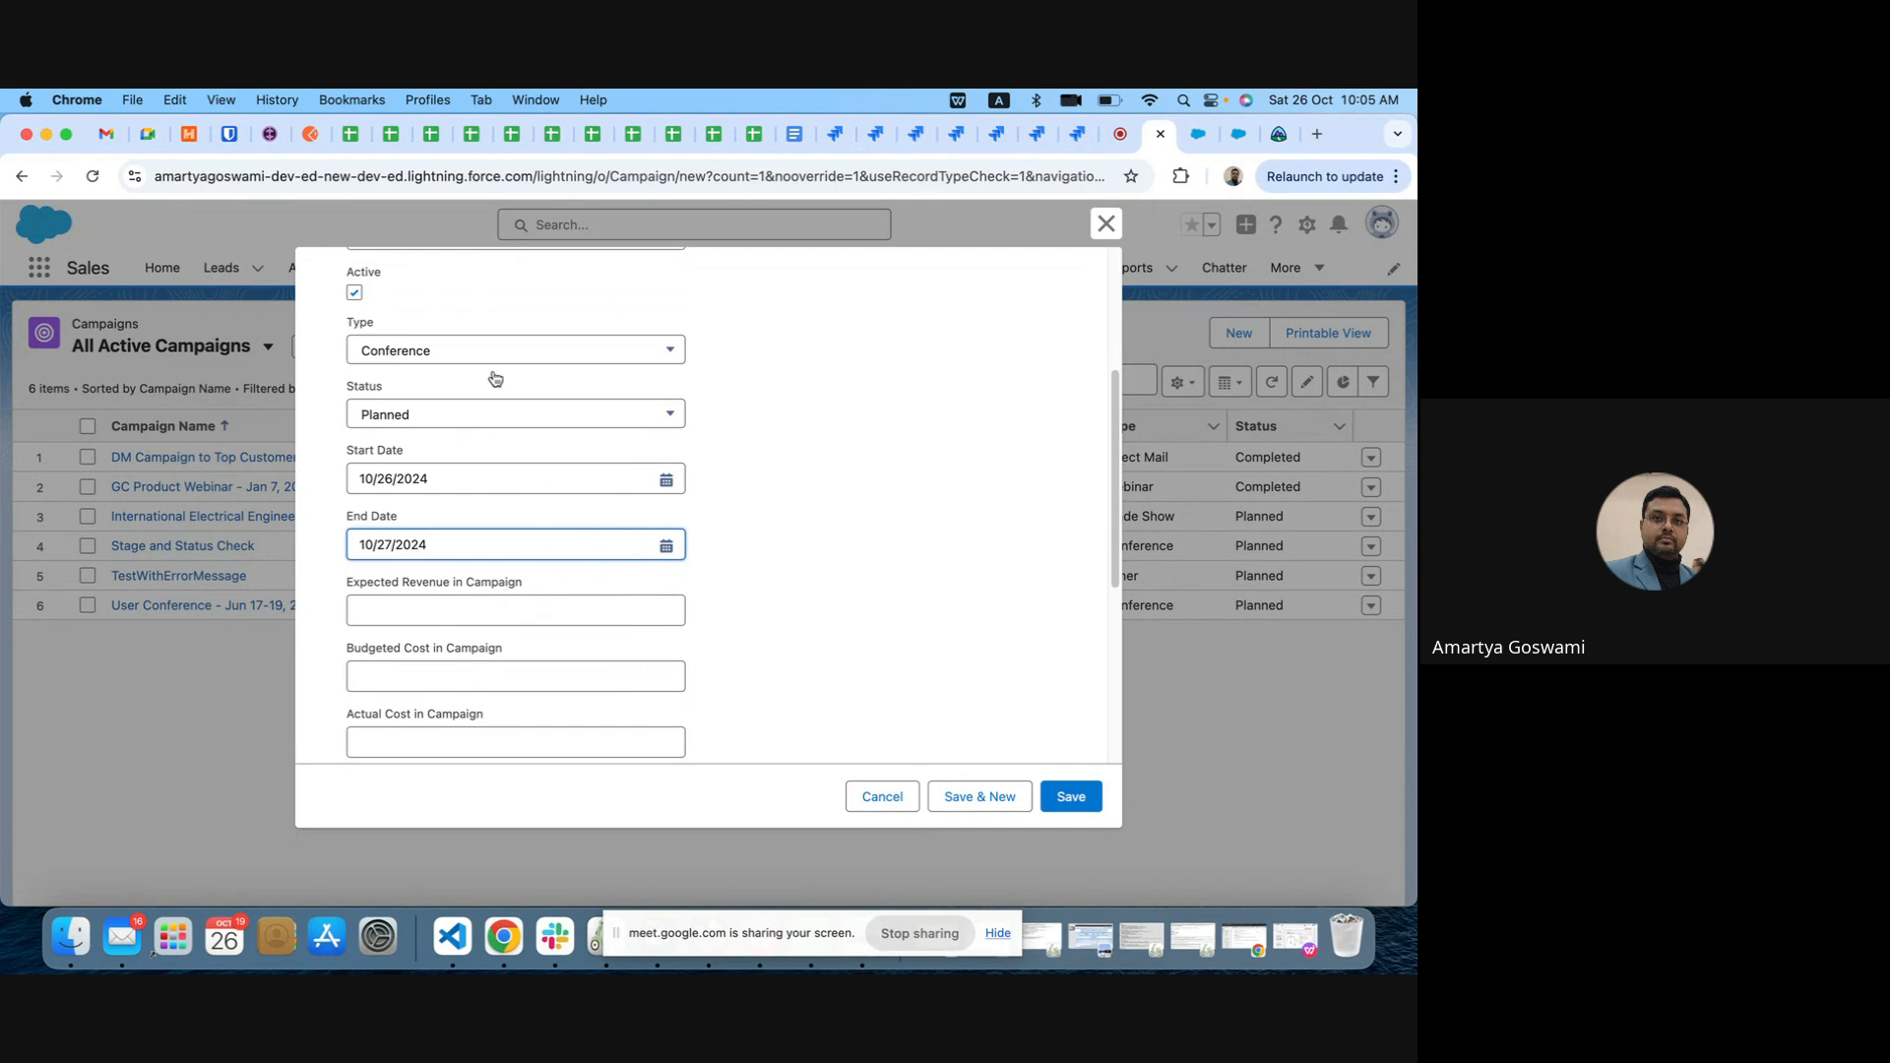
left_click(1071, 799)
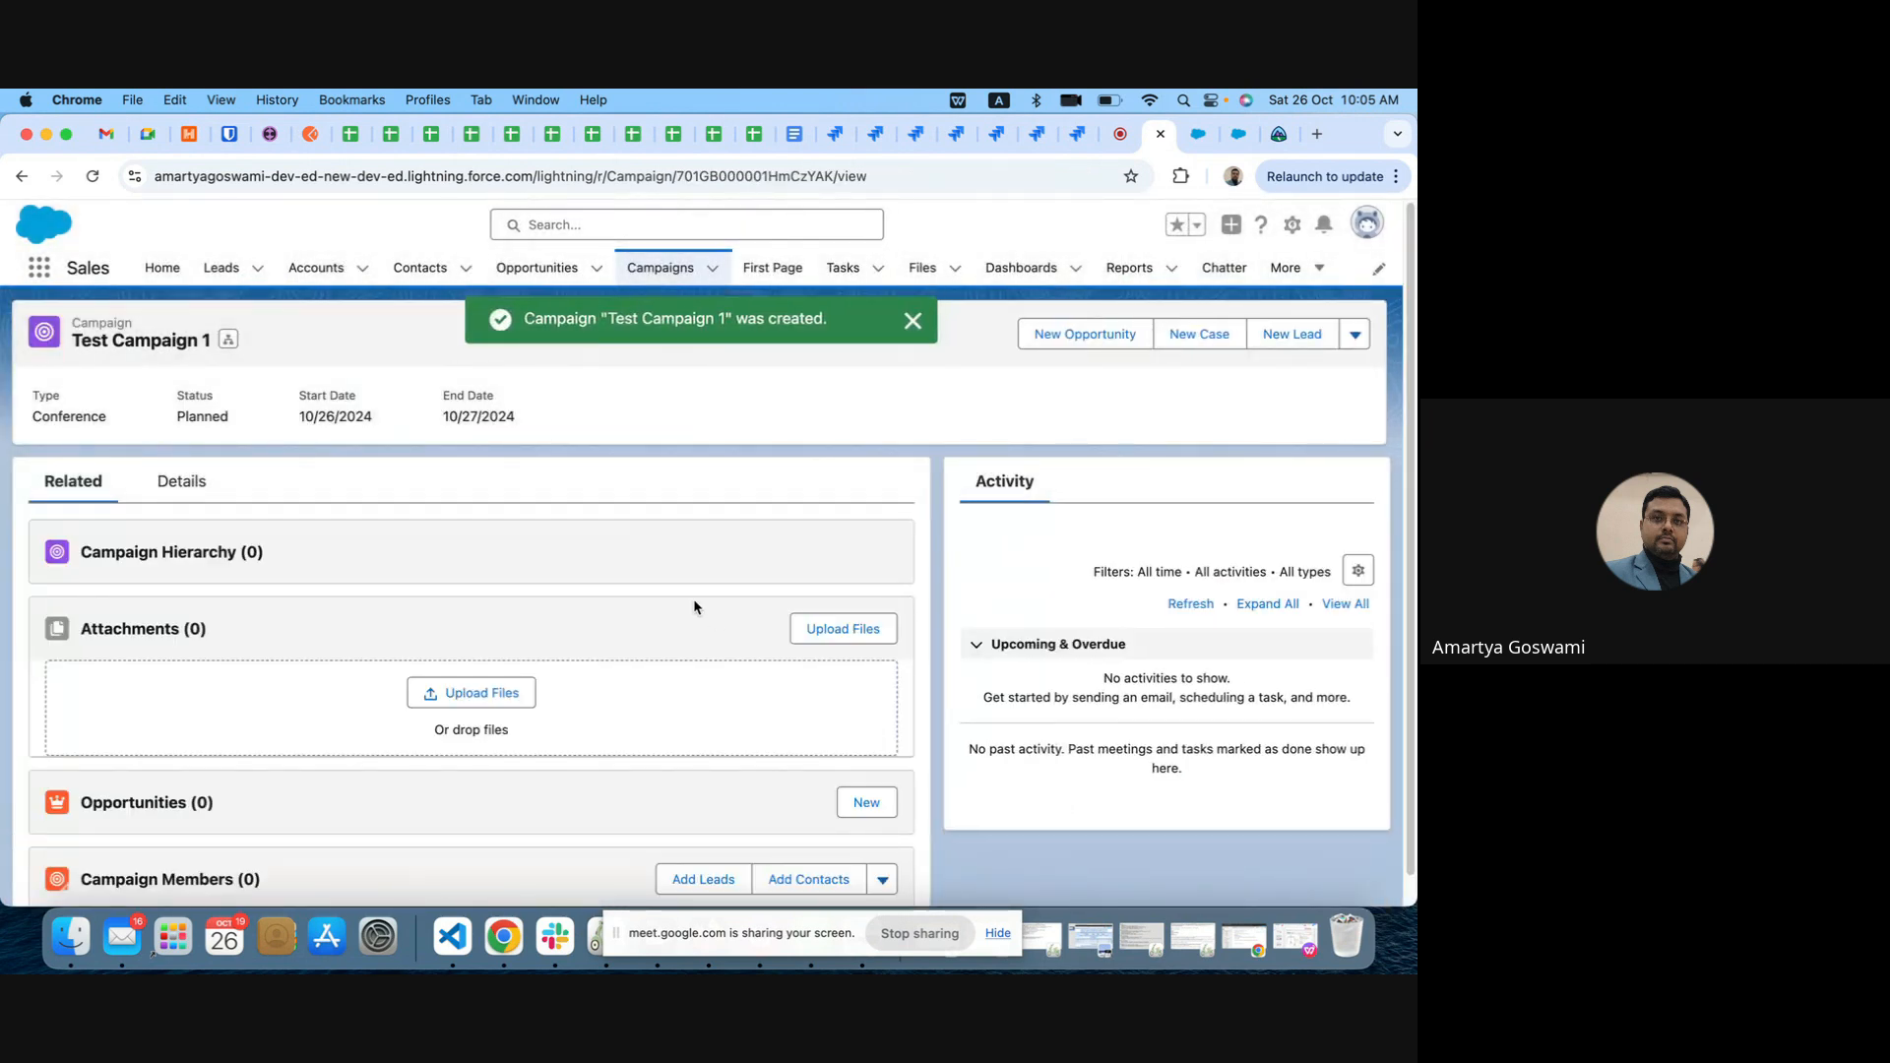
Step: Start adding leads to the new campaign's Campaign Members list
scroll(371, 582, "down", 1)
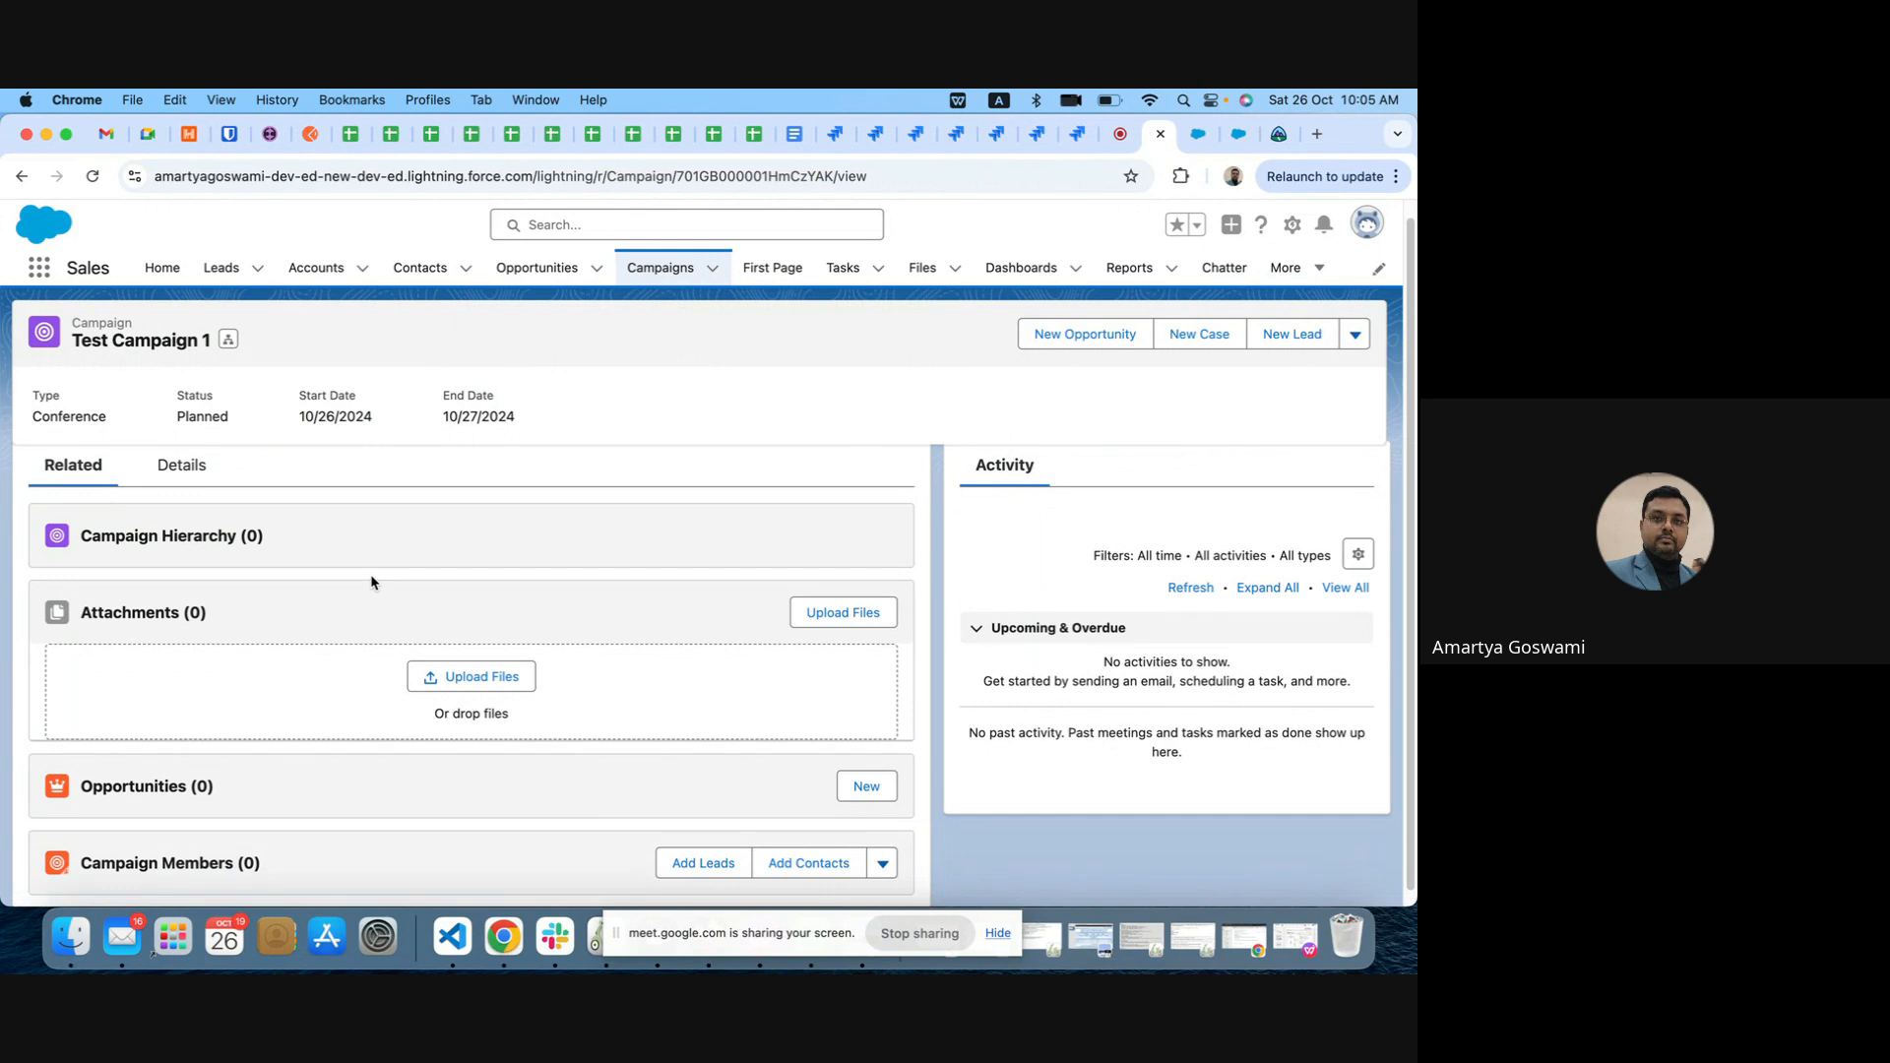
scroll(539, 684, "down", 1)
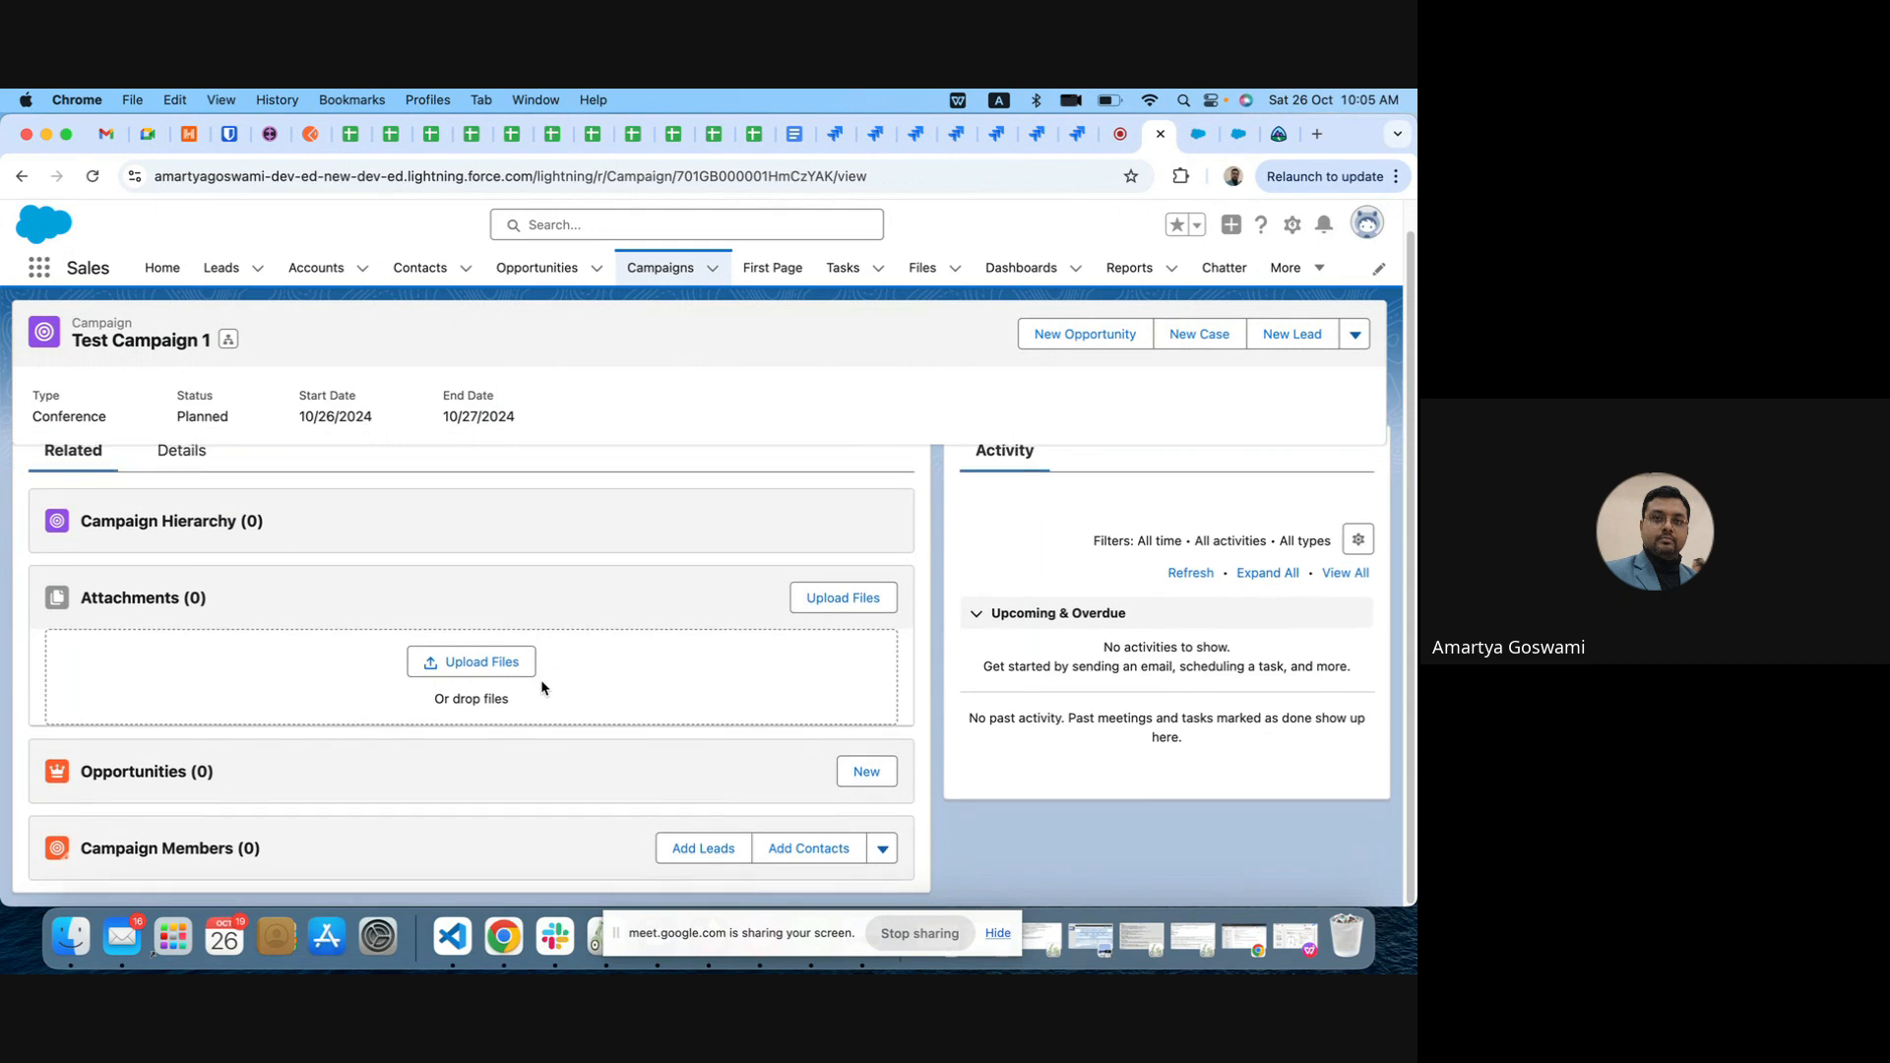
left_click(694, 853)
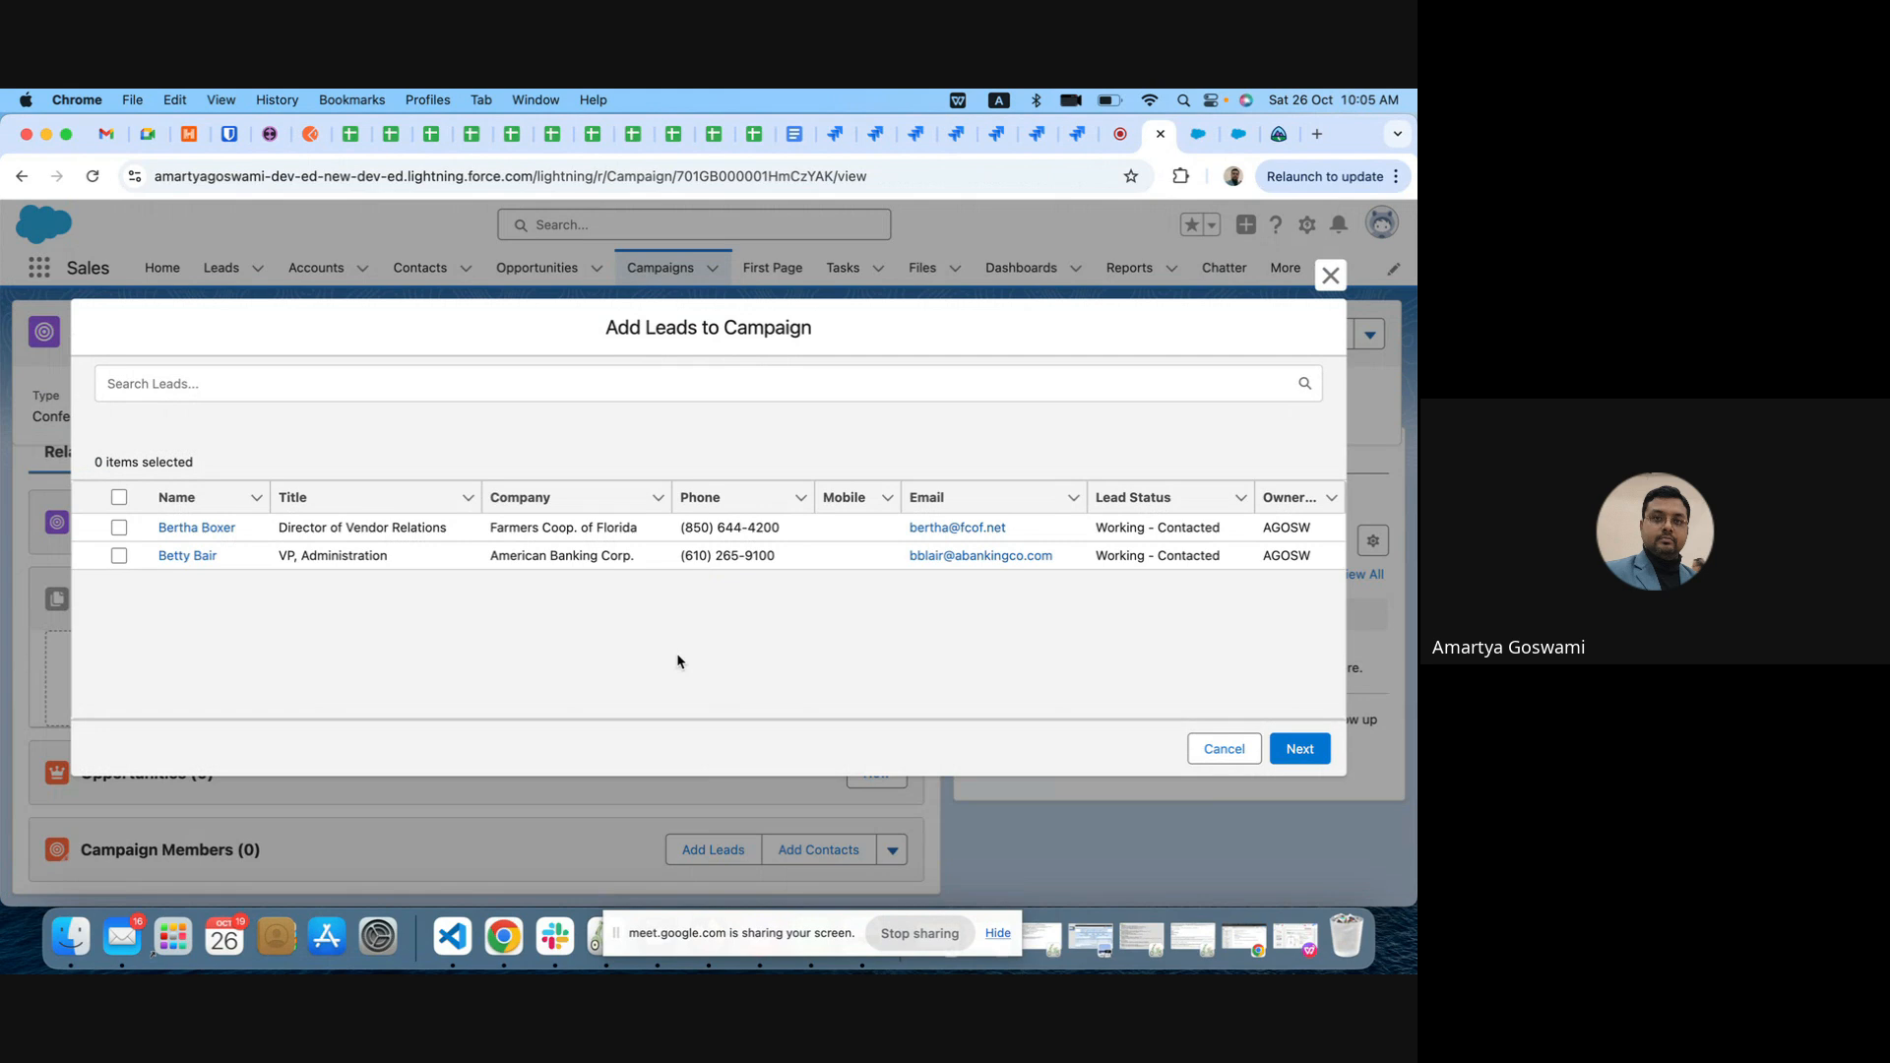
Step: Search the leads available for the campaign for "ama" and "test"
left_click(172, 375)
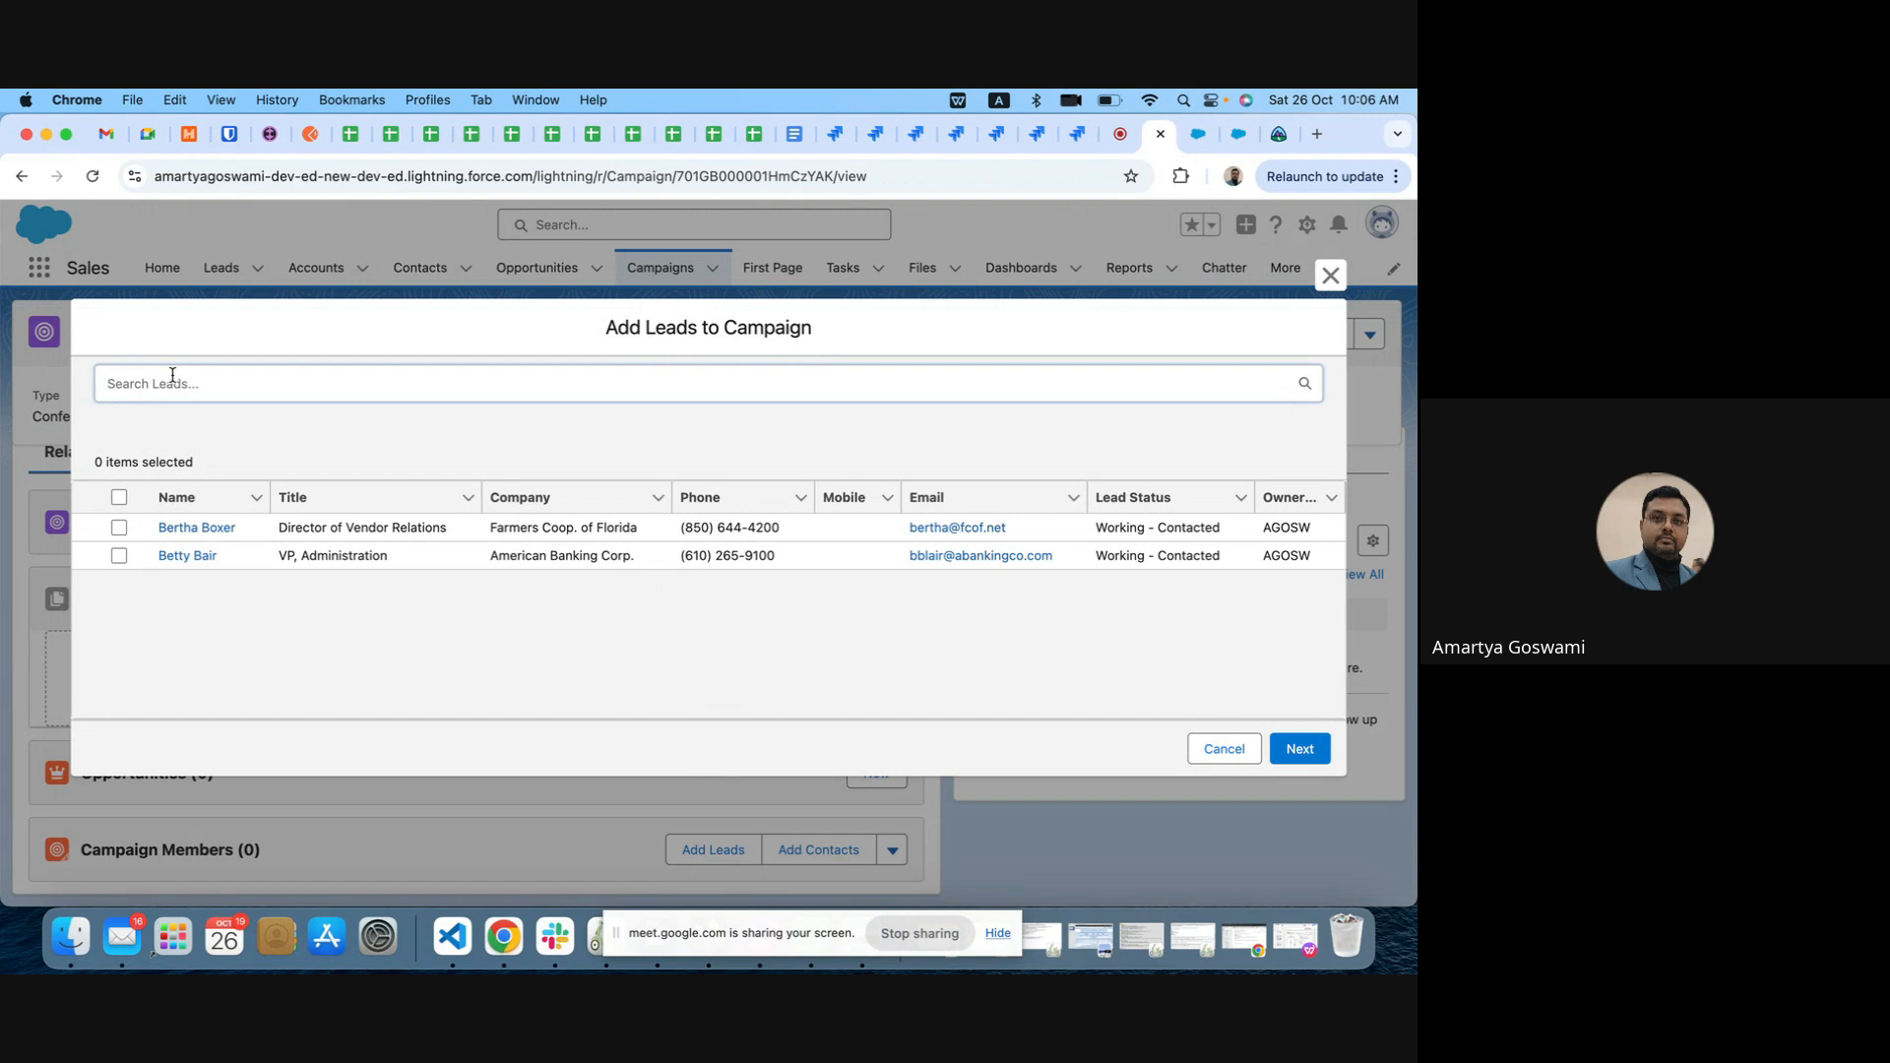
type("ama")
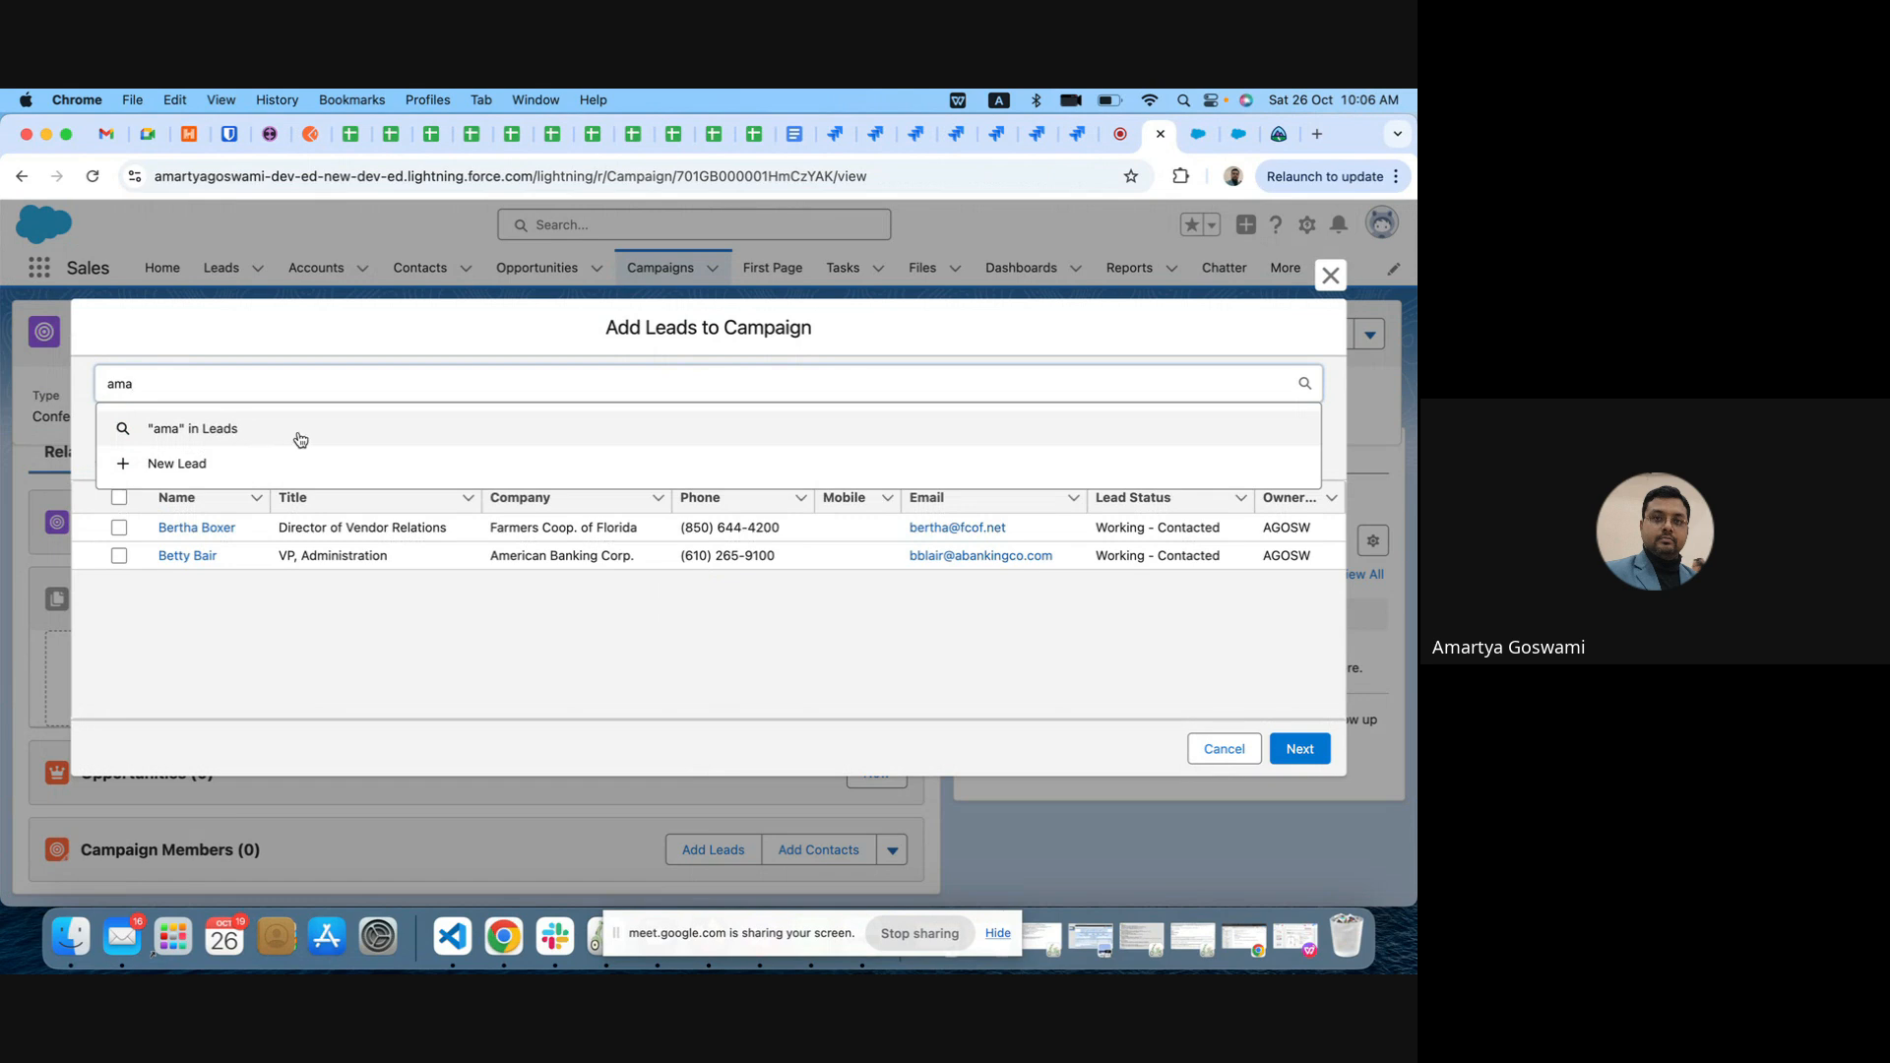
key("BackSpace")
key("BackSpace")
key("BackSpace")
type("test")
Step: From the Setup page, find the Sales app with the App Launcher and open it in a new browser tab
left_click(1198, 133)
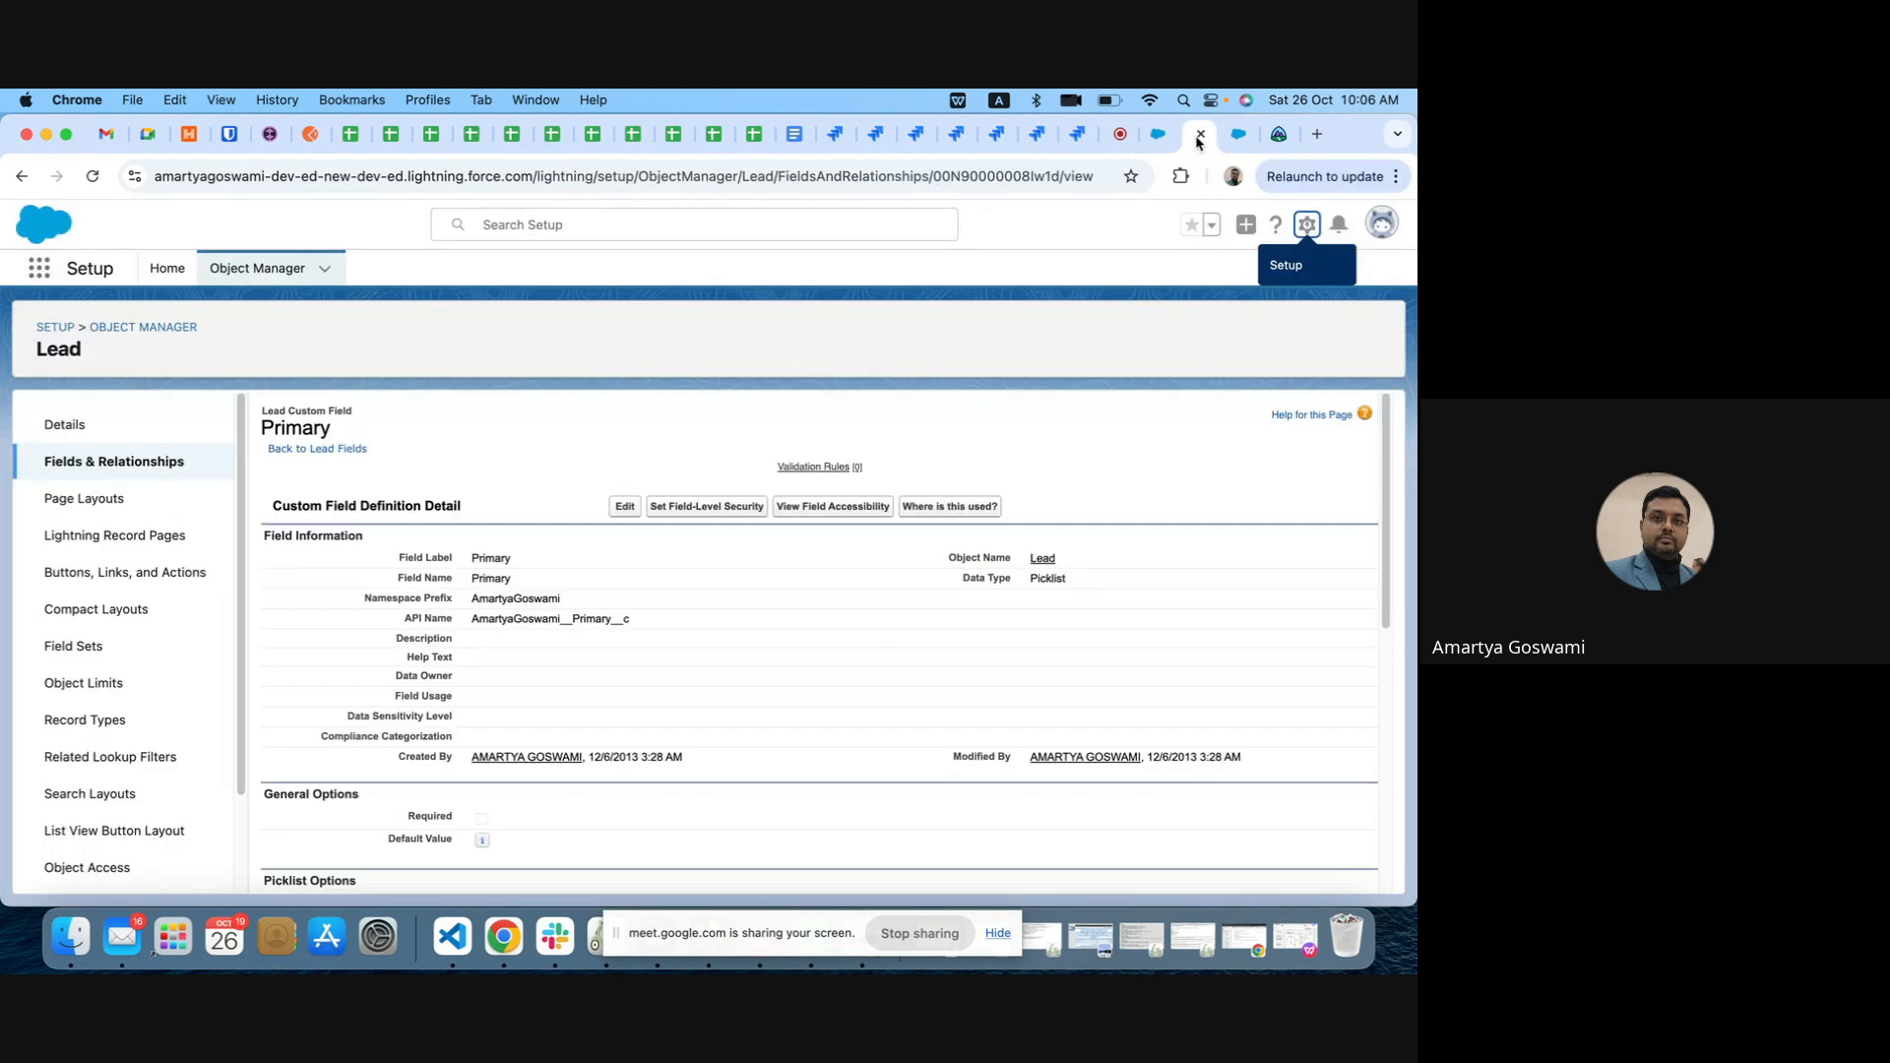
left_click(40, 272)
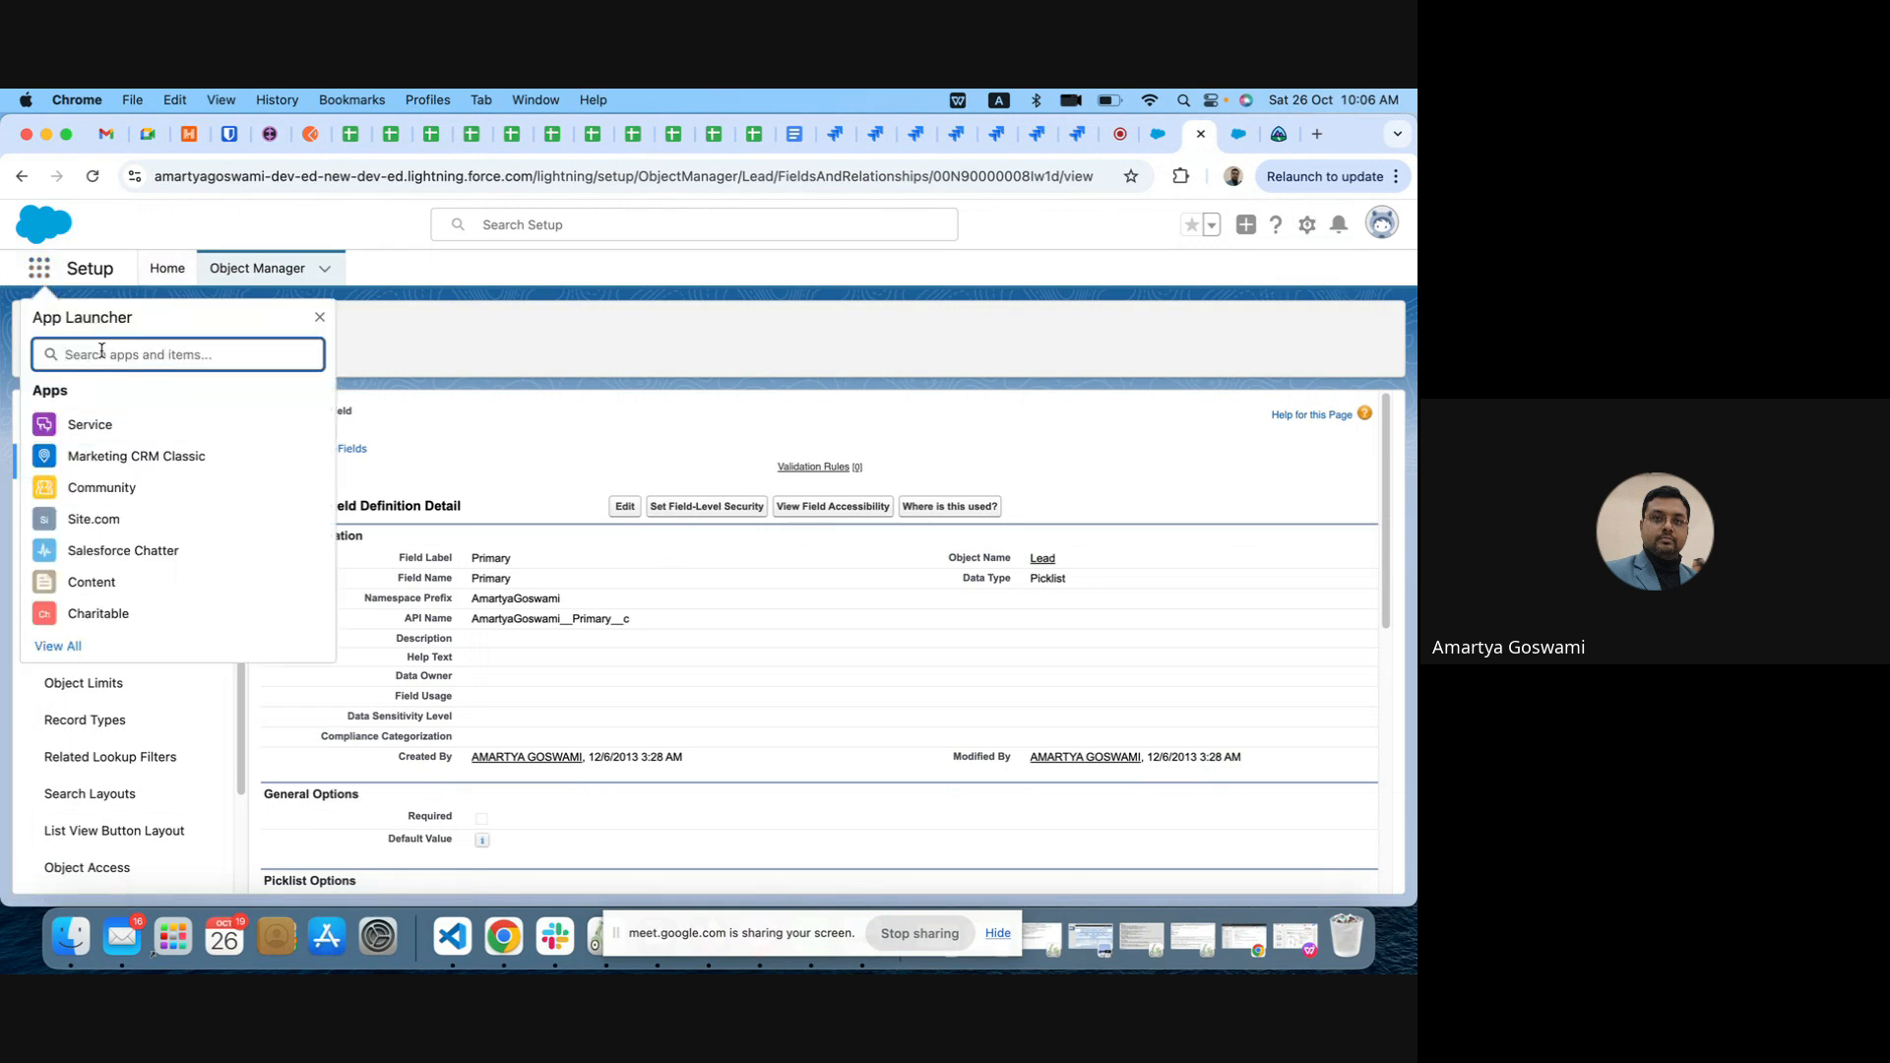
type("saqles")
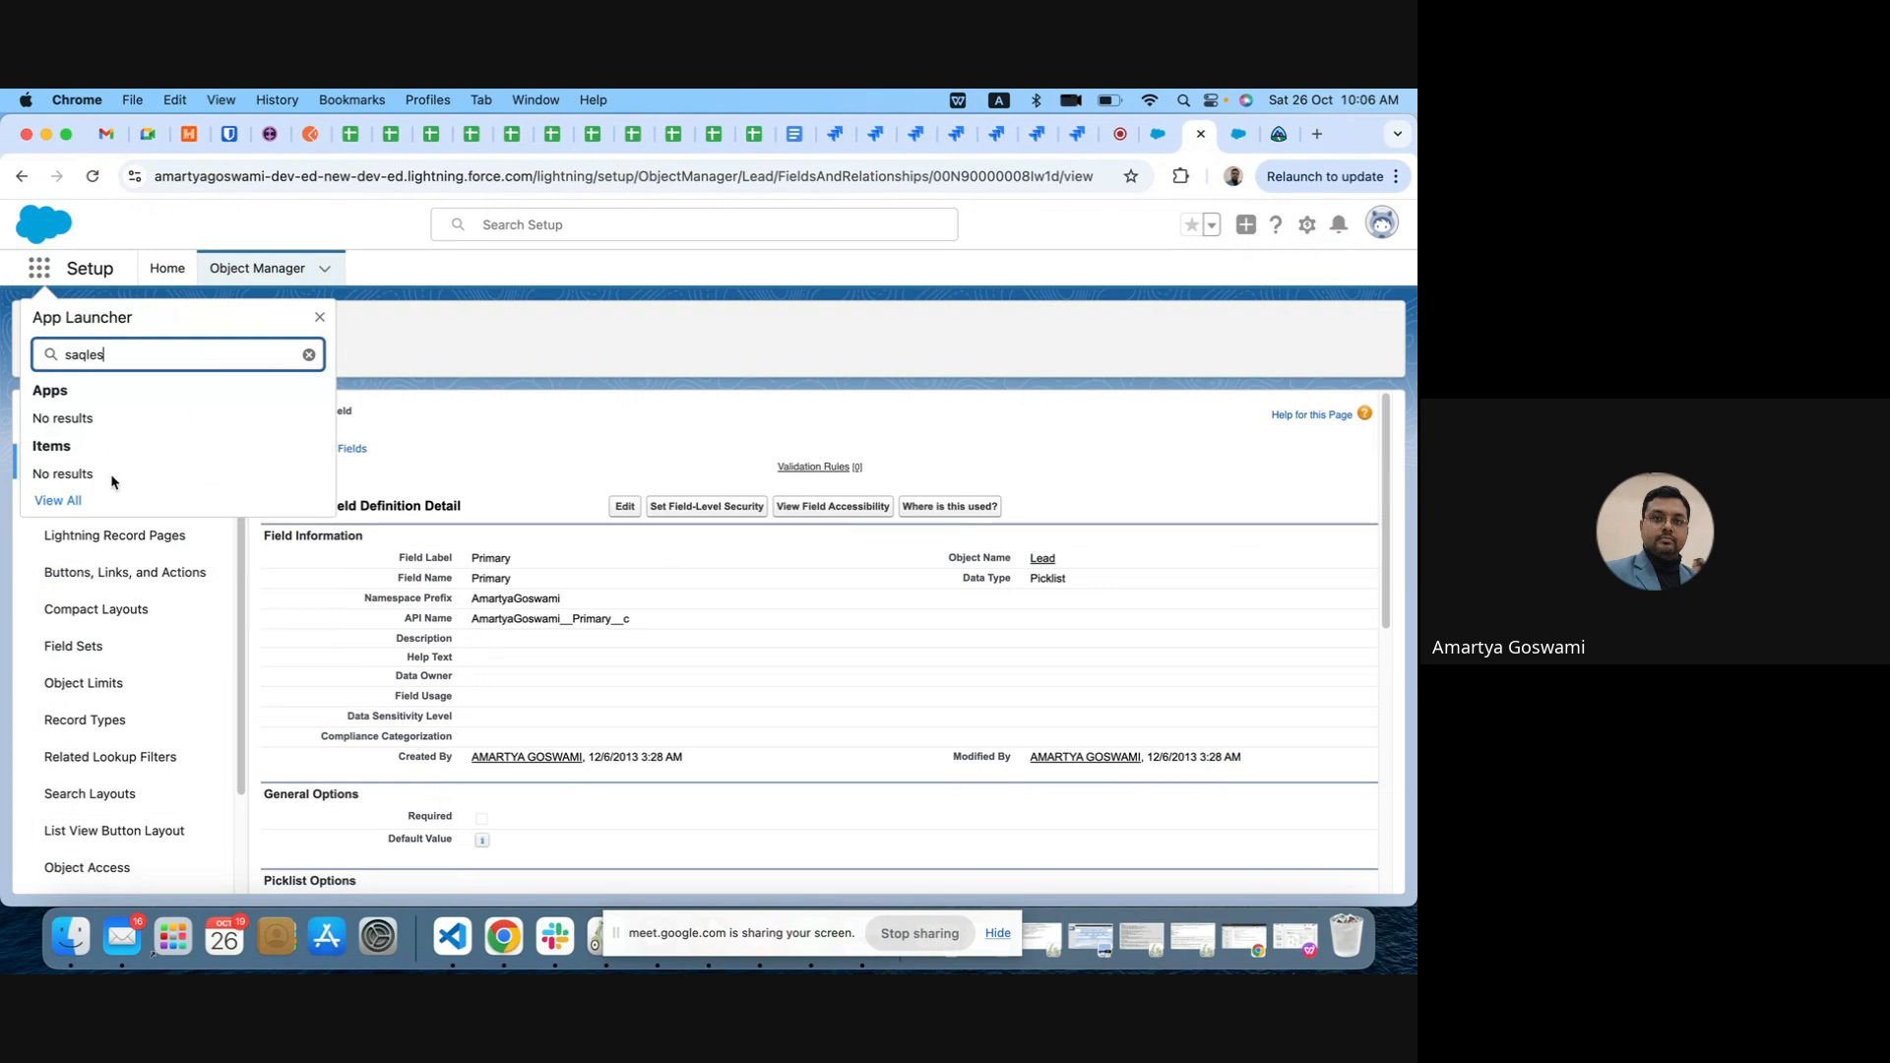
key("BackSpace")
key("BackSpace")
key("BackSpace")
key("BackSpace")
key("BackSpace")
key("BackSpace")
type("sales")
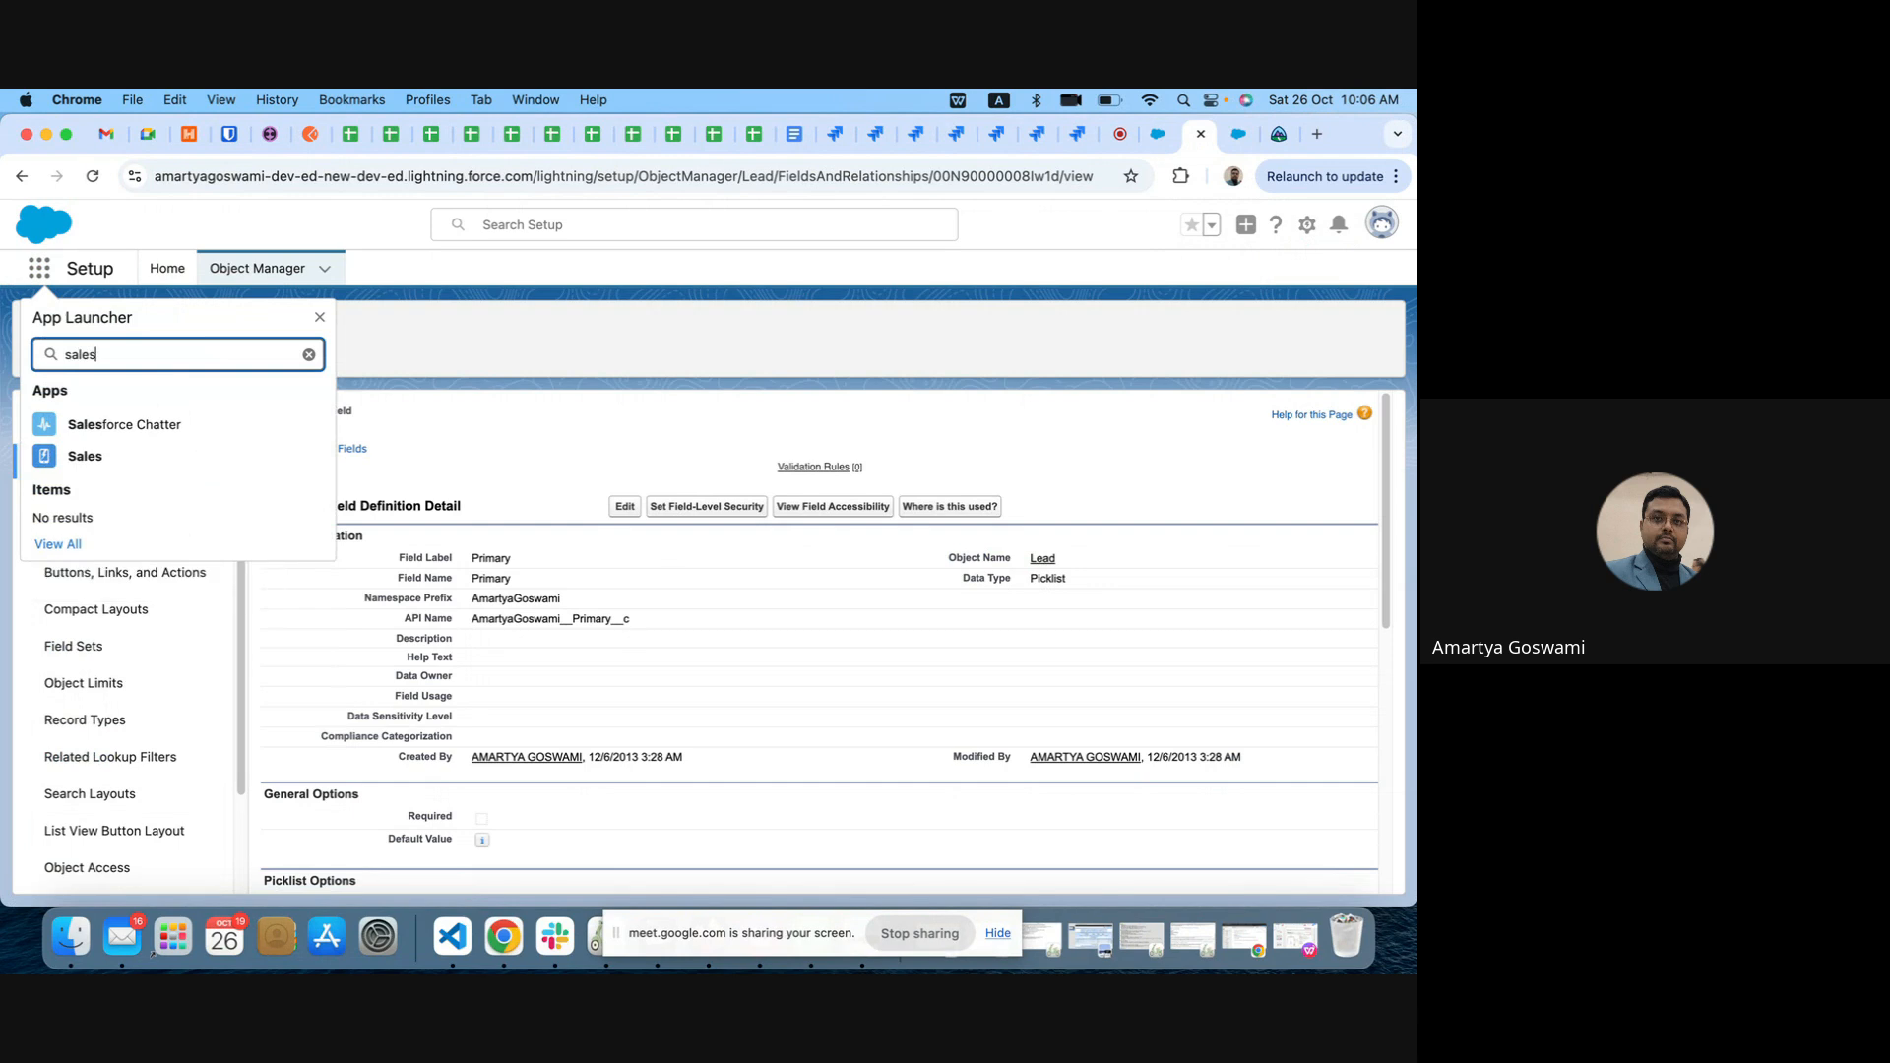
right_click(96, 456)
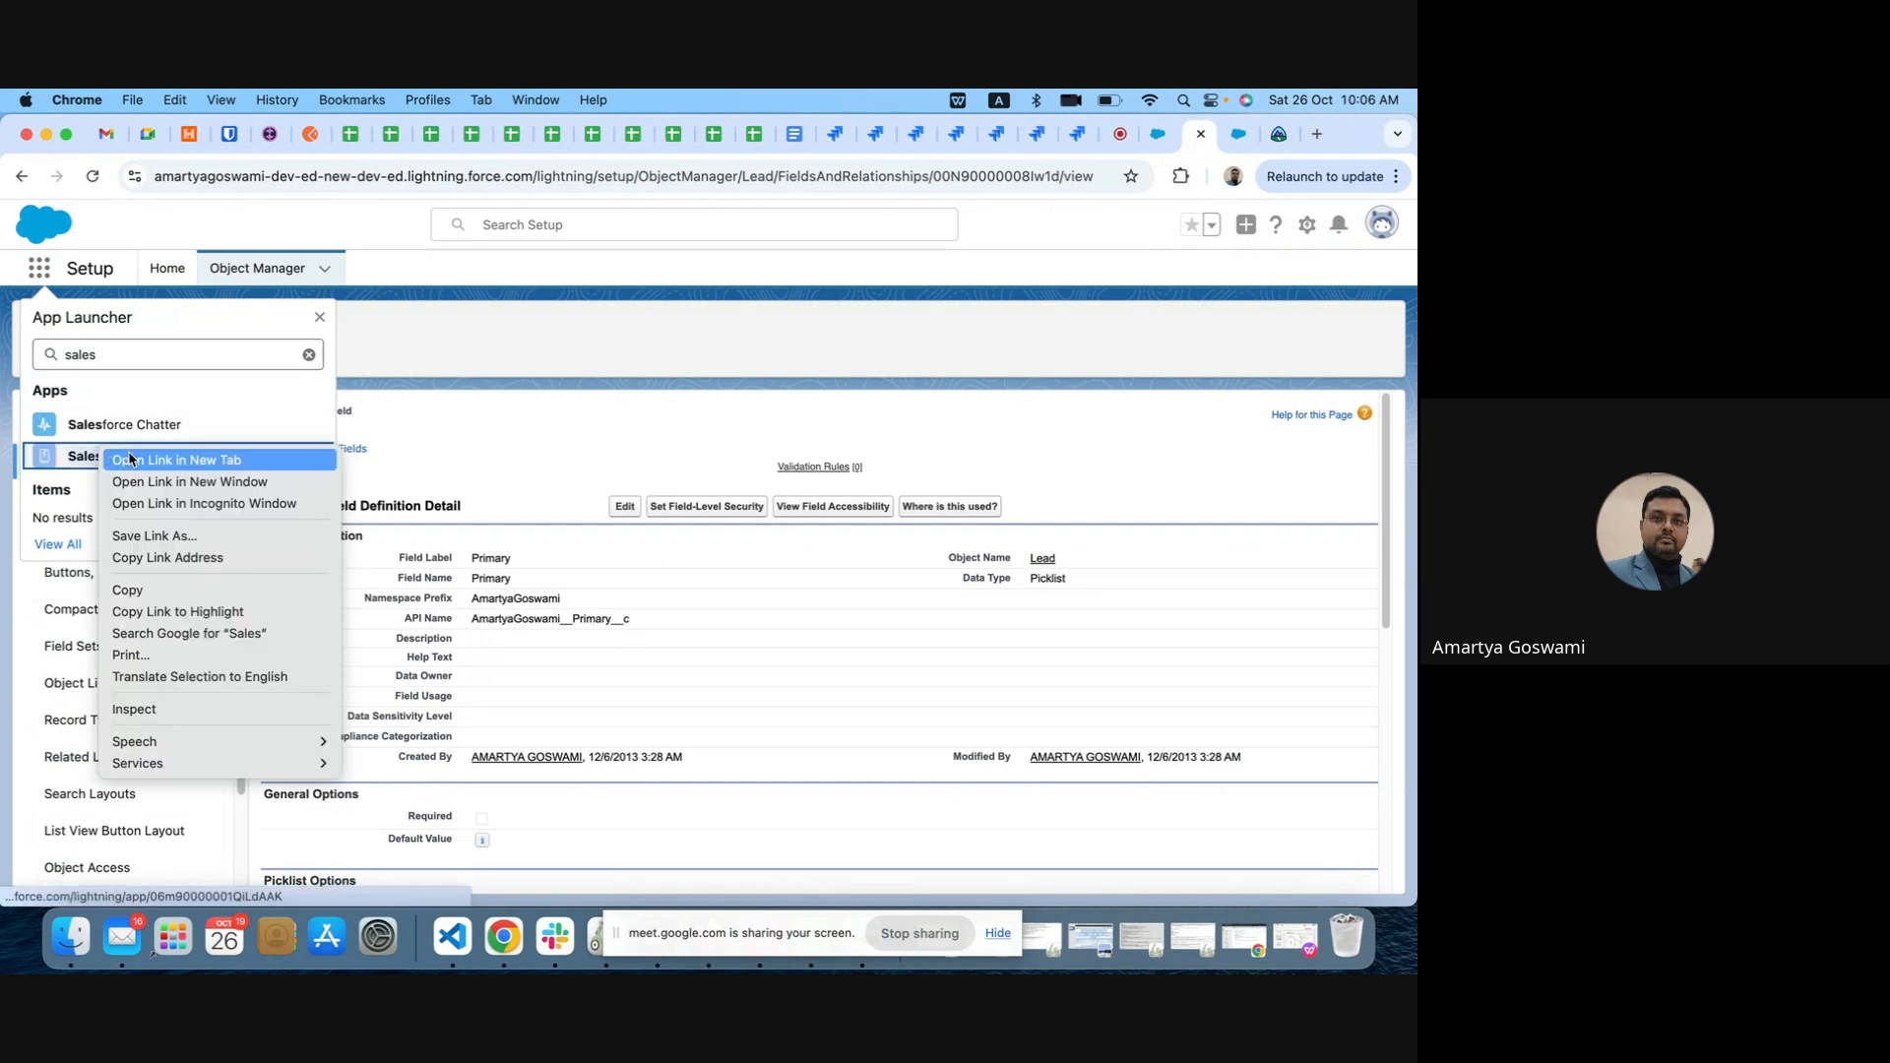
left_click(276, 452)
left_click(1197, 134)
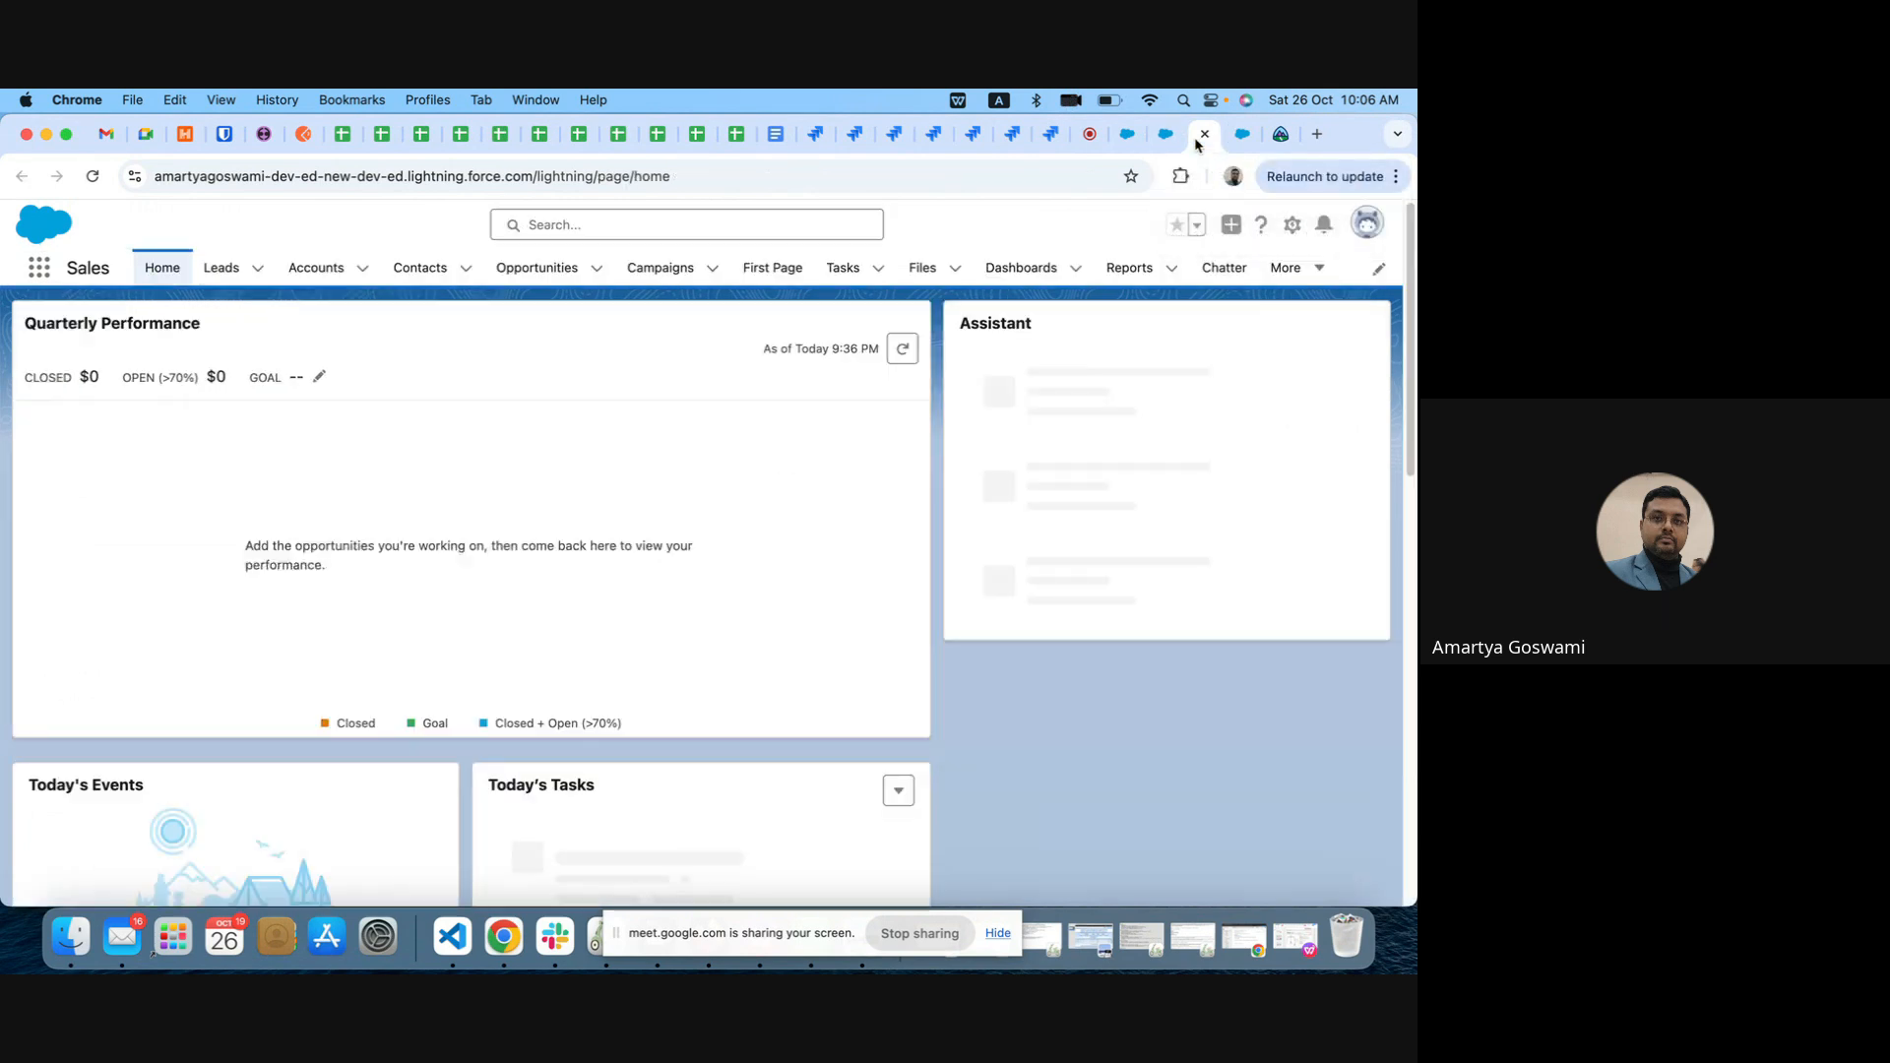
Step: Look through the All Open Leads list for lead names and return to the Test Campaign 1 page
left_click(221, 267)
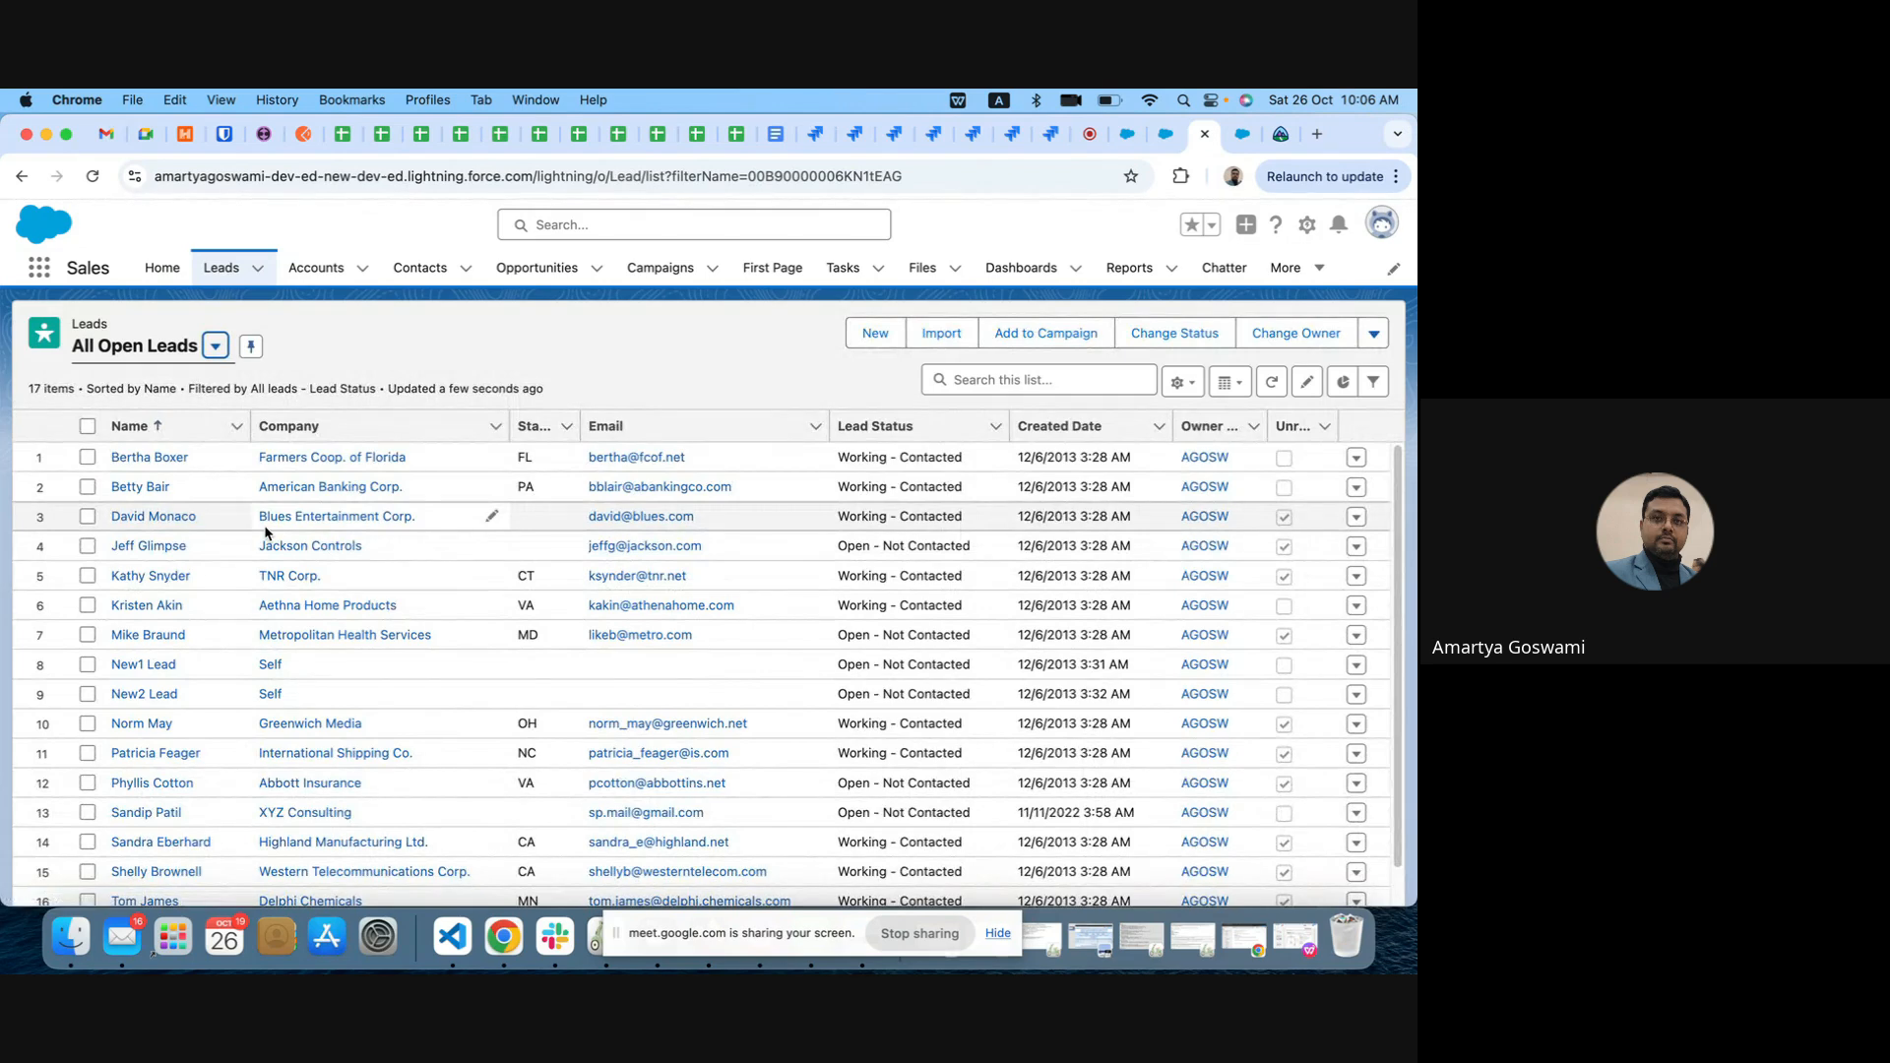
scroll(265, 533, "down", 2)
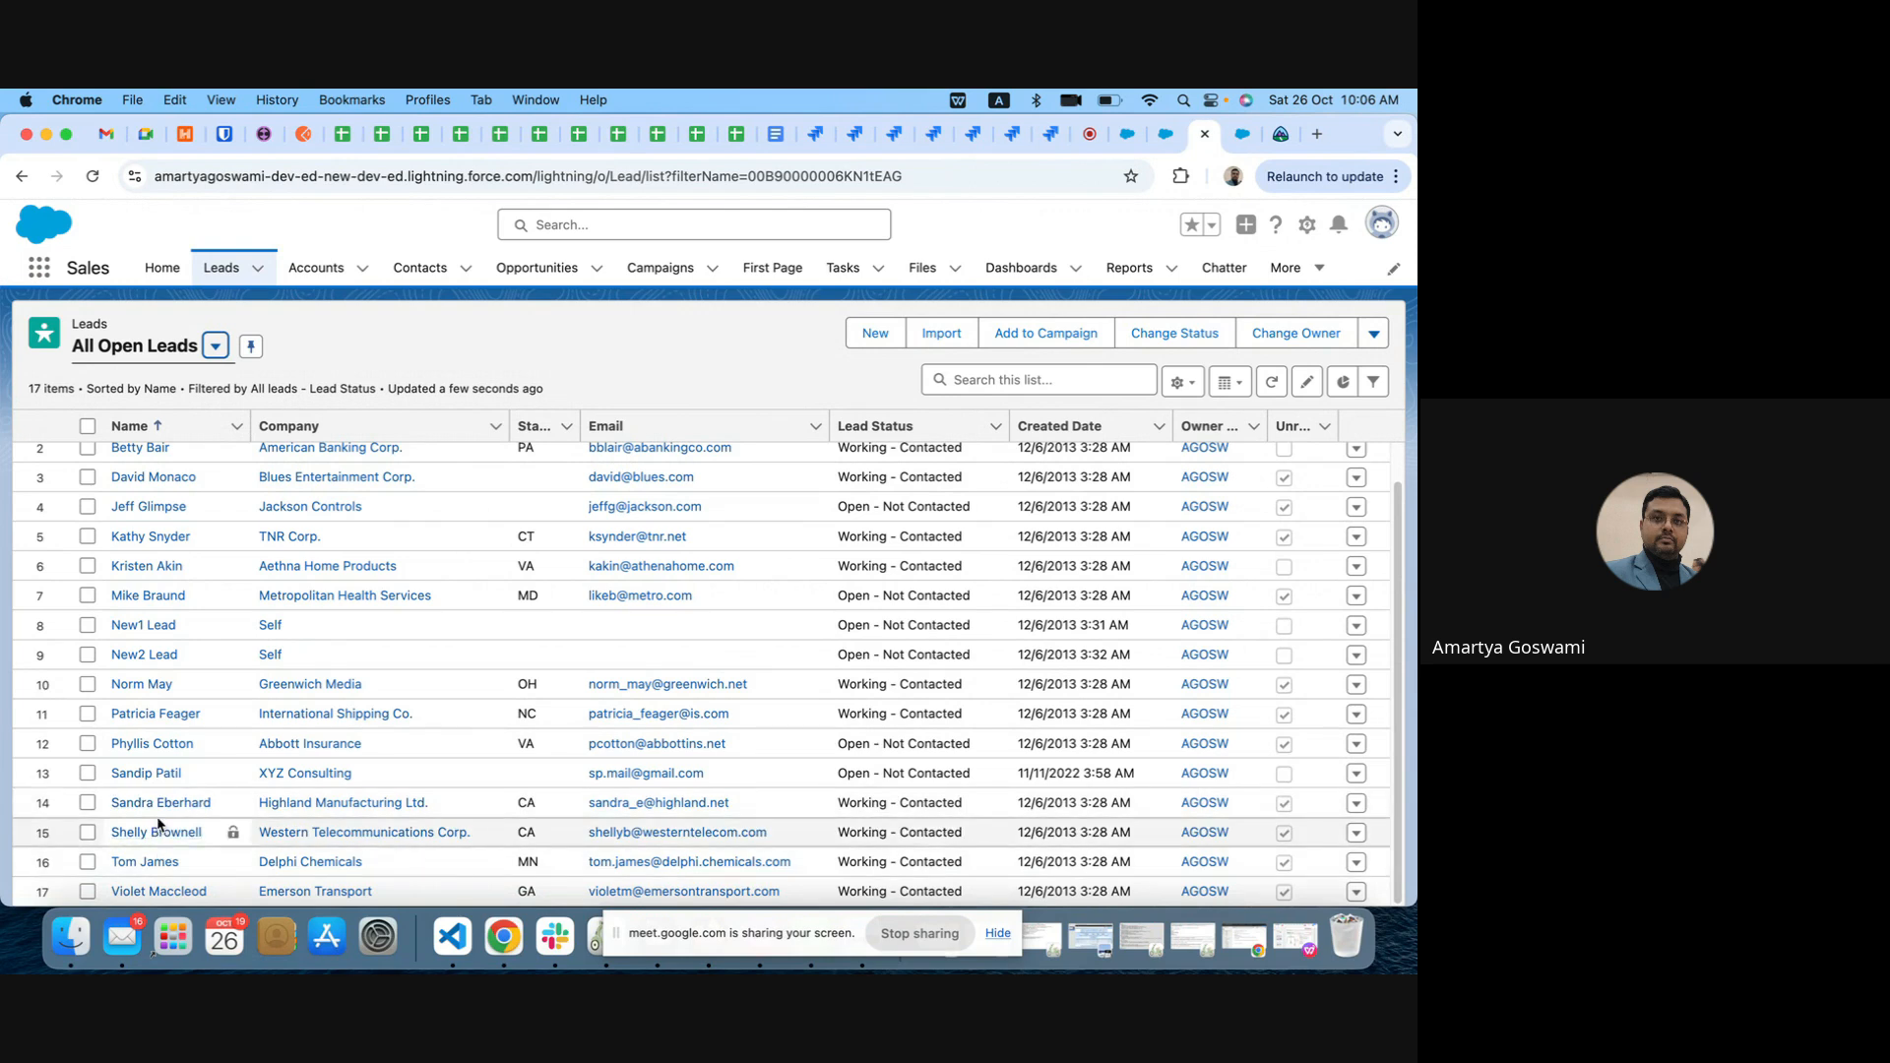
left_click(1162, 138)
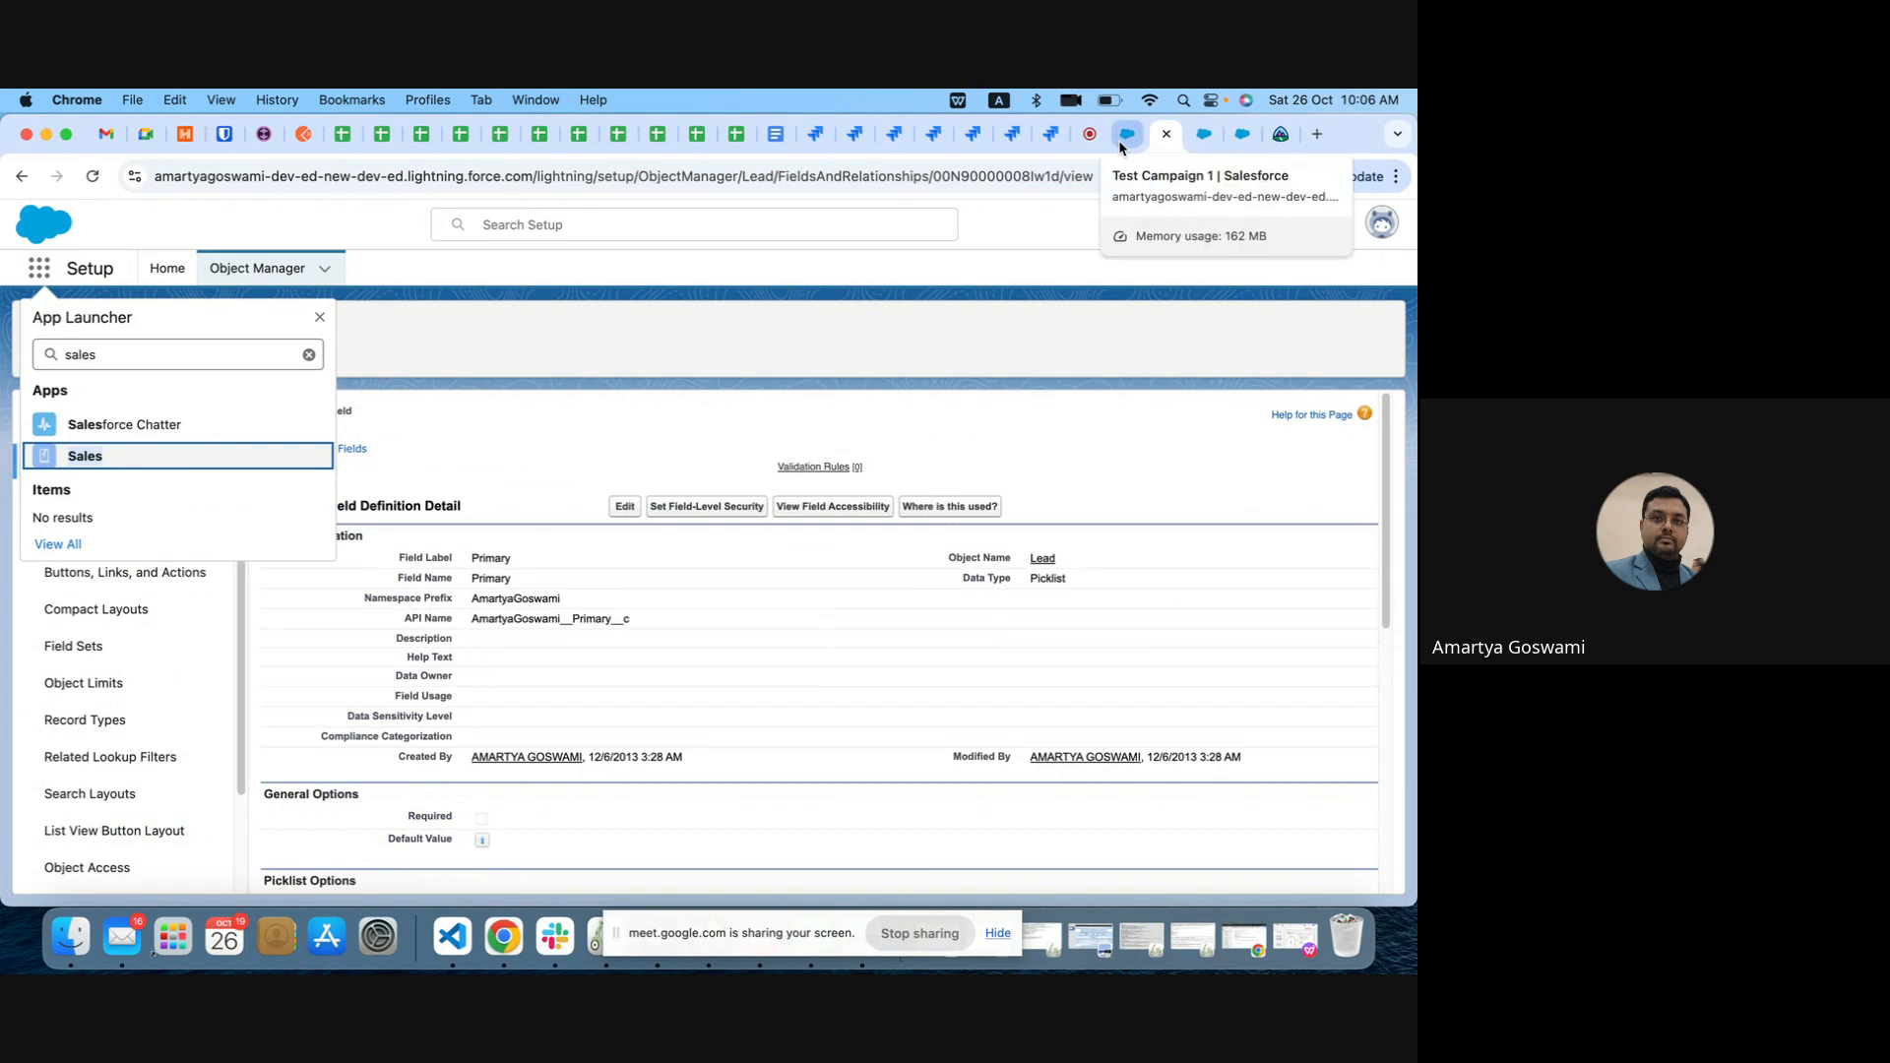
left_click(1128, 138)
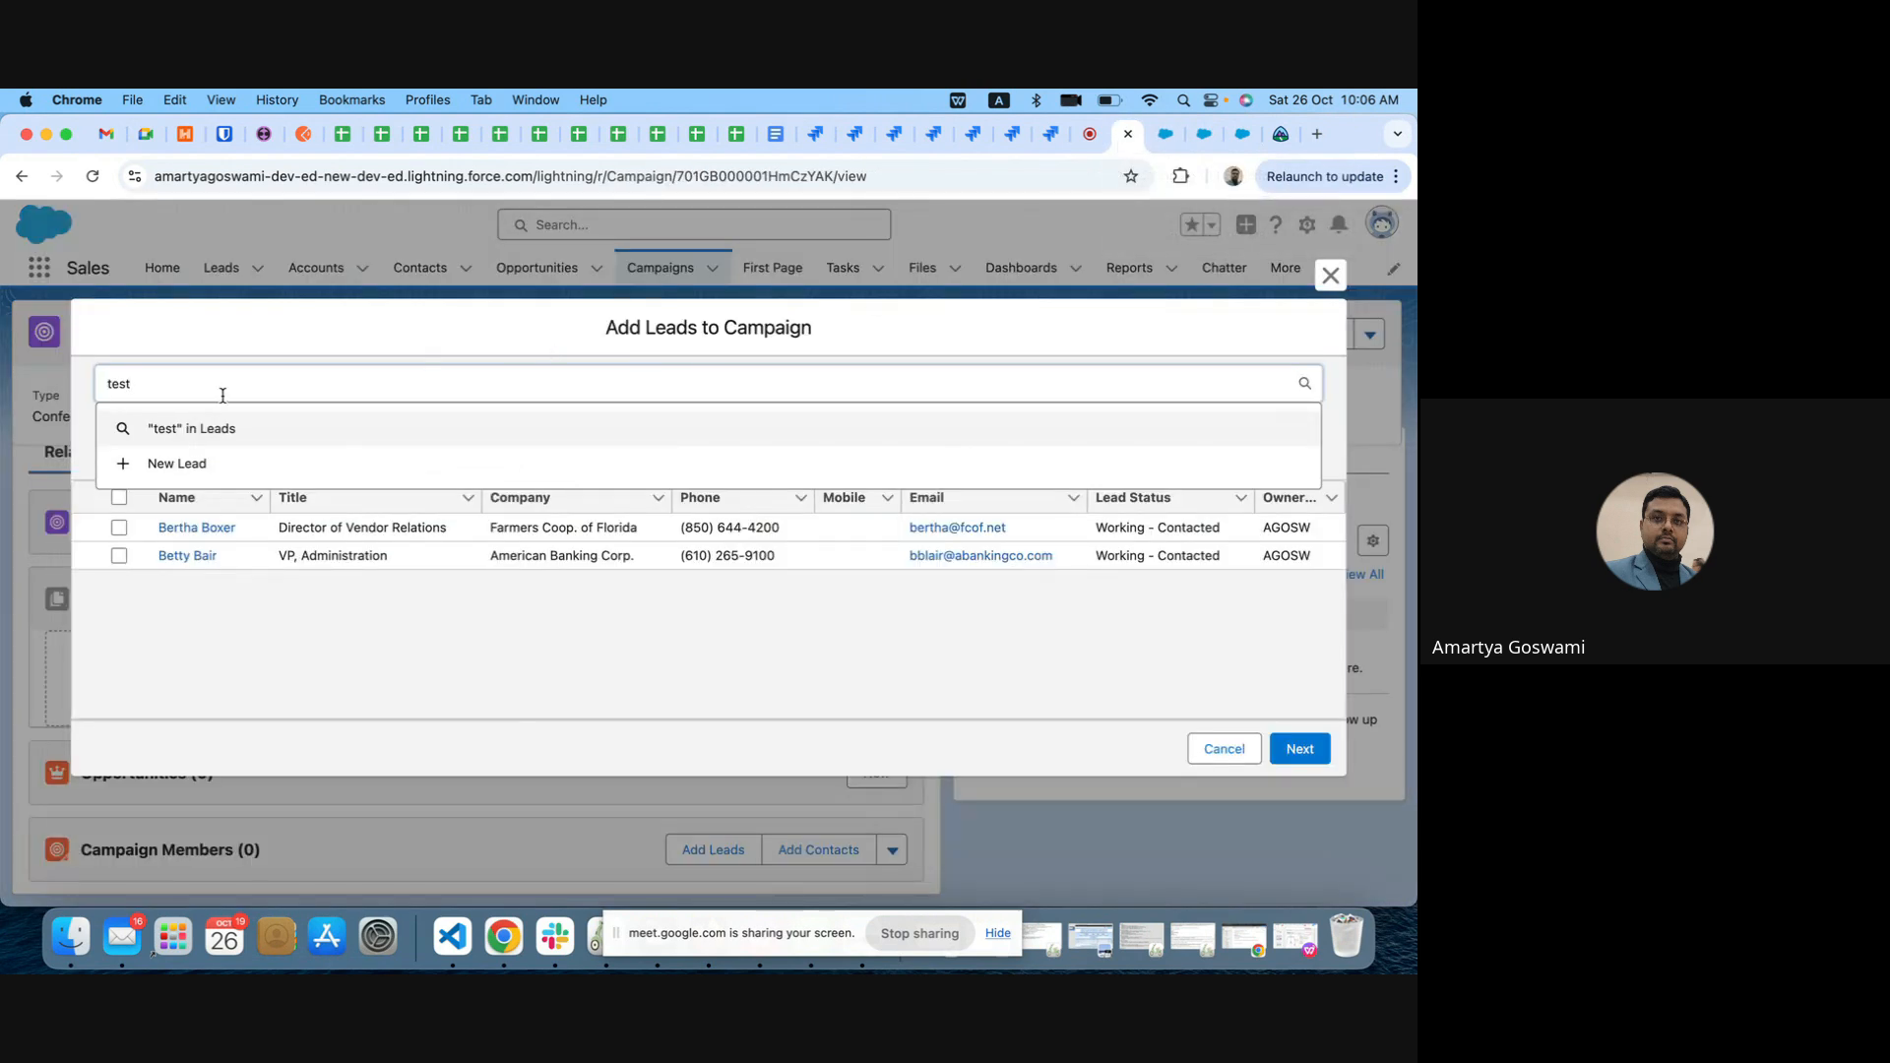
Step: Search the available leads for "sand", select the XYZ Consulting and Highland Manufacturing Ltd. leads, and look through the full lead list
left_click_drag(148, 383, 85, 385)
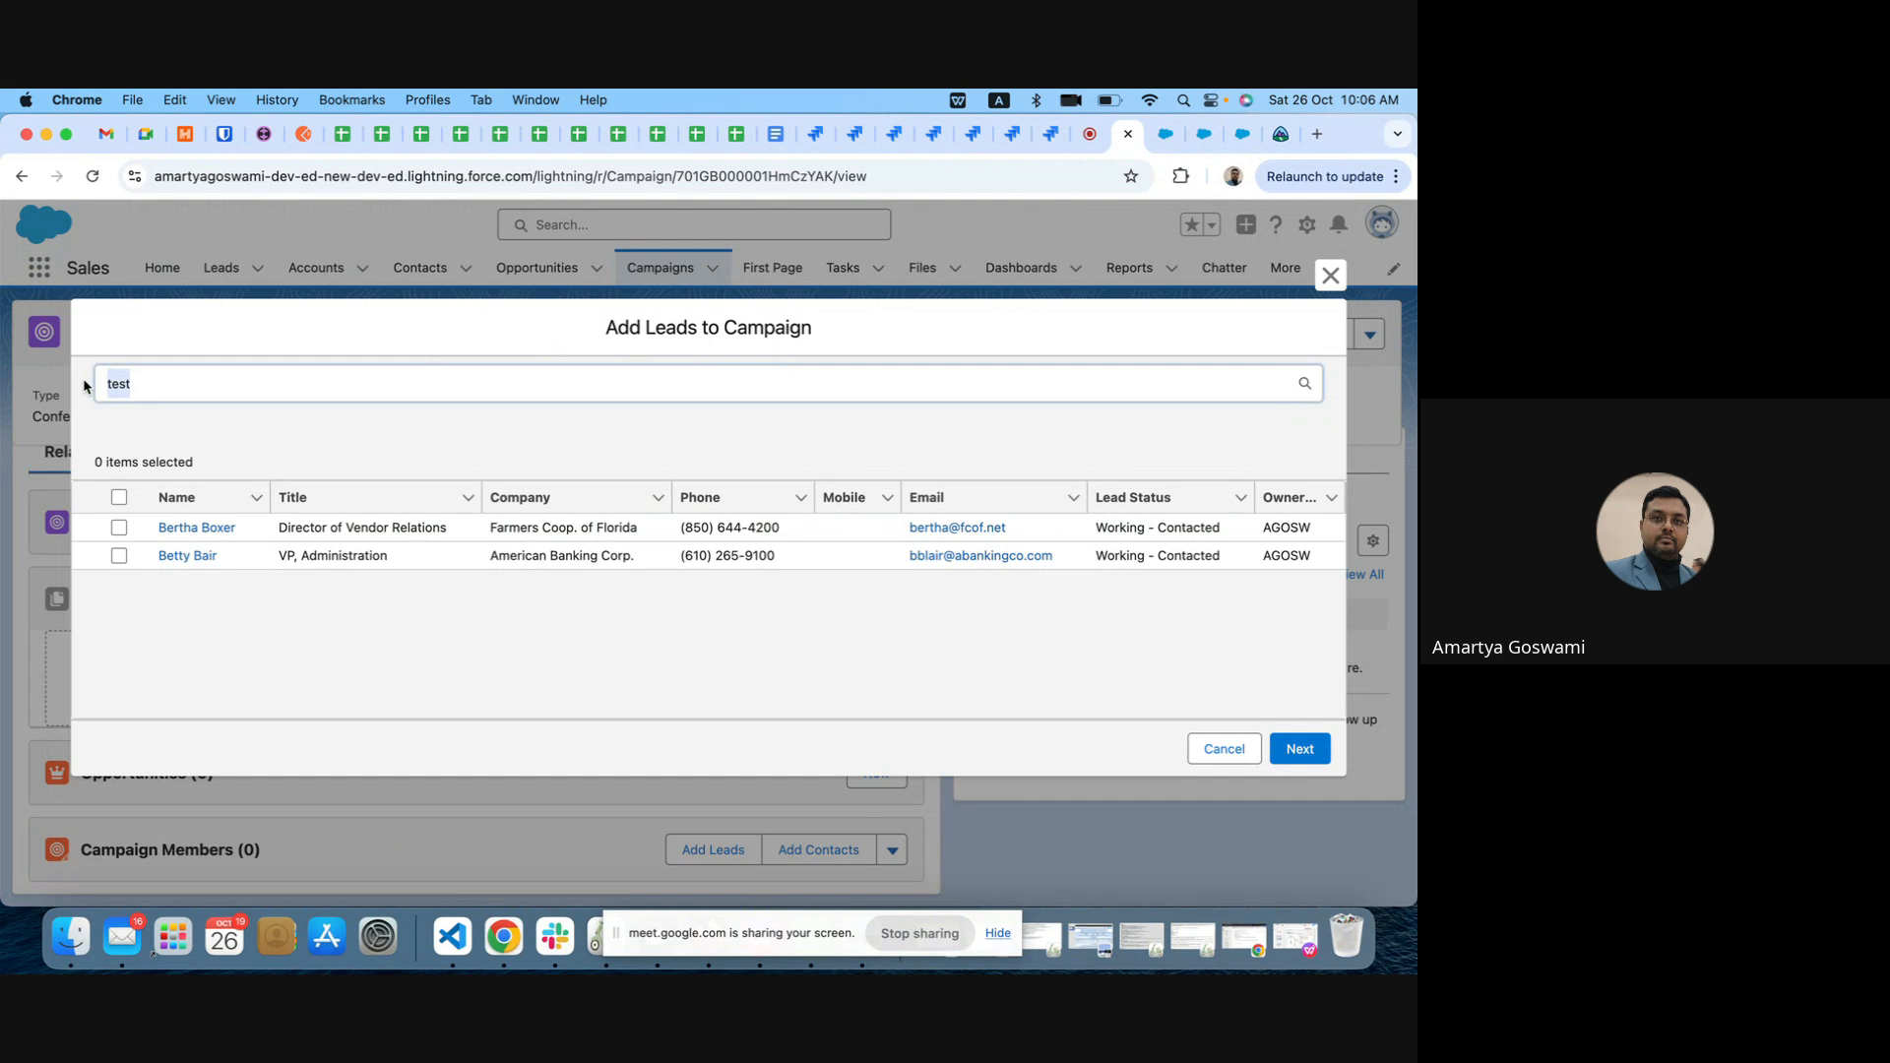
type("sand")
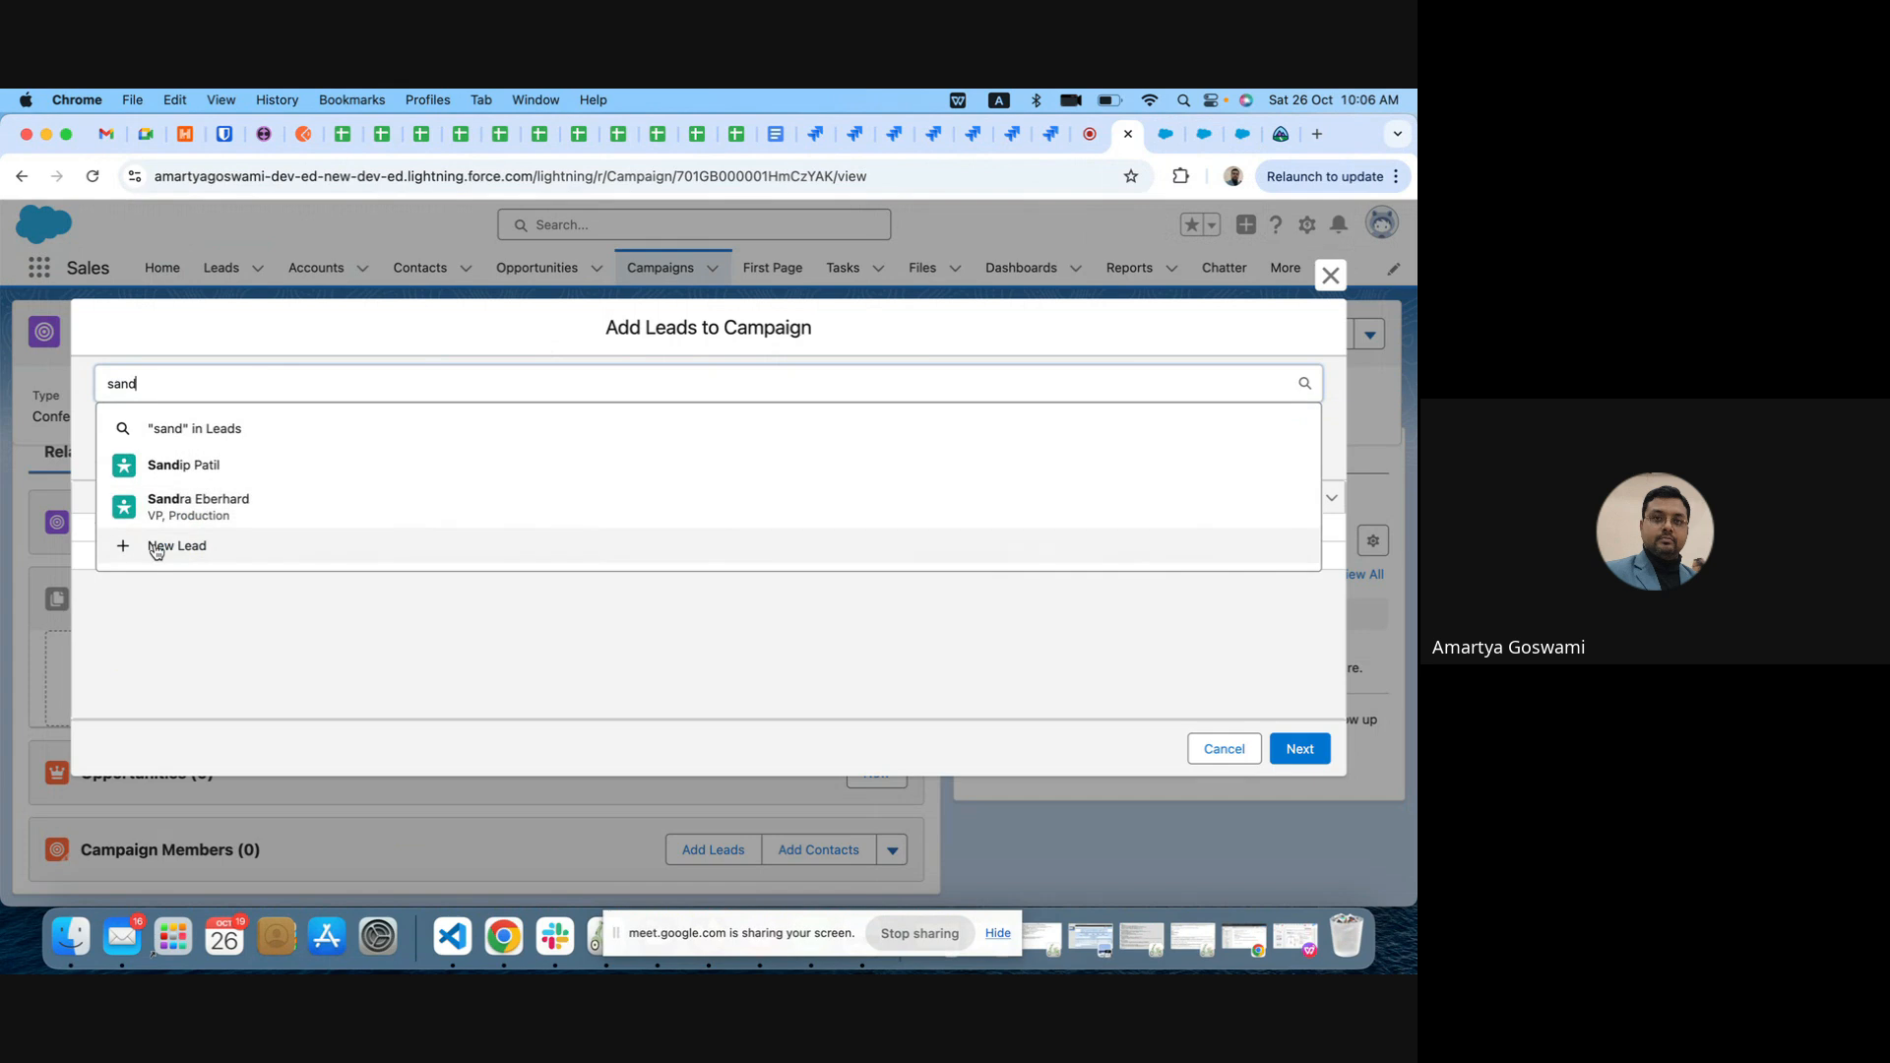
left_click(122, 433)
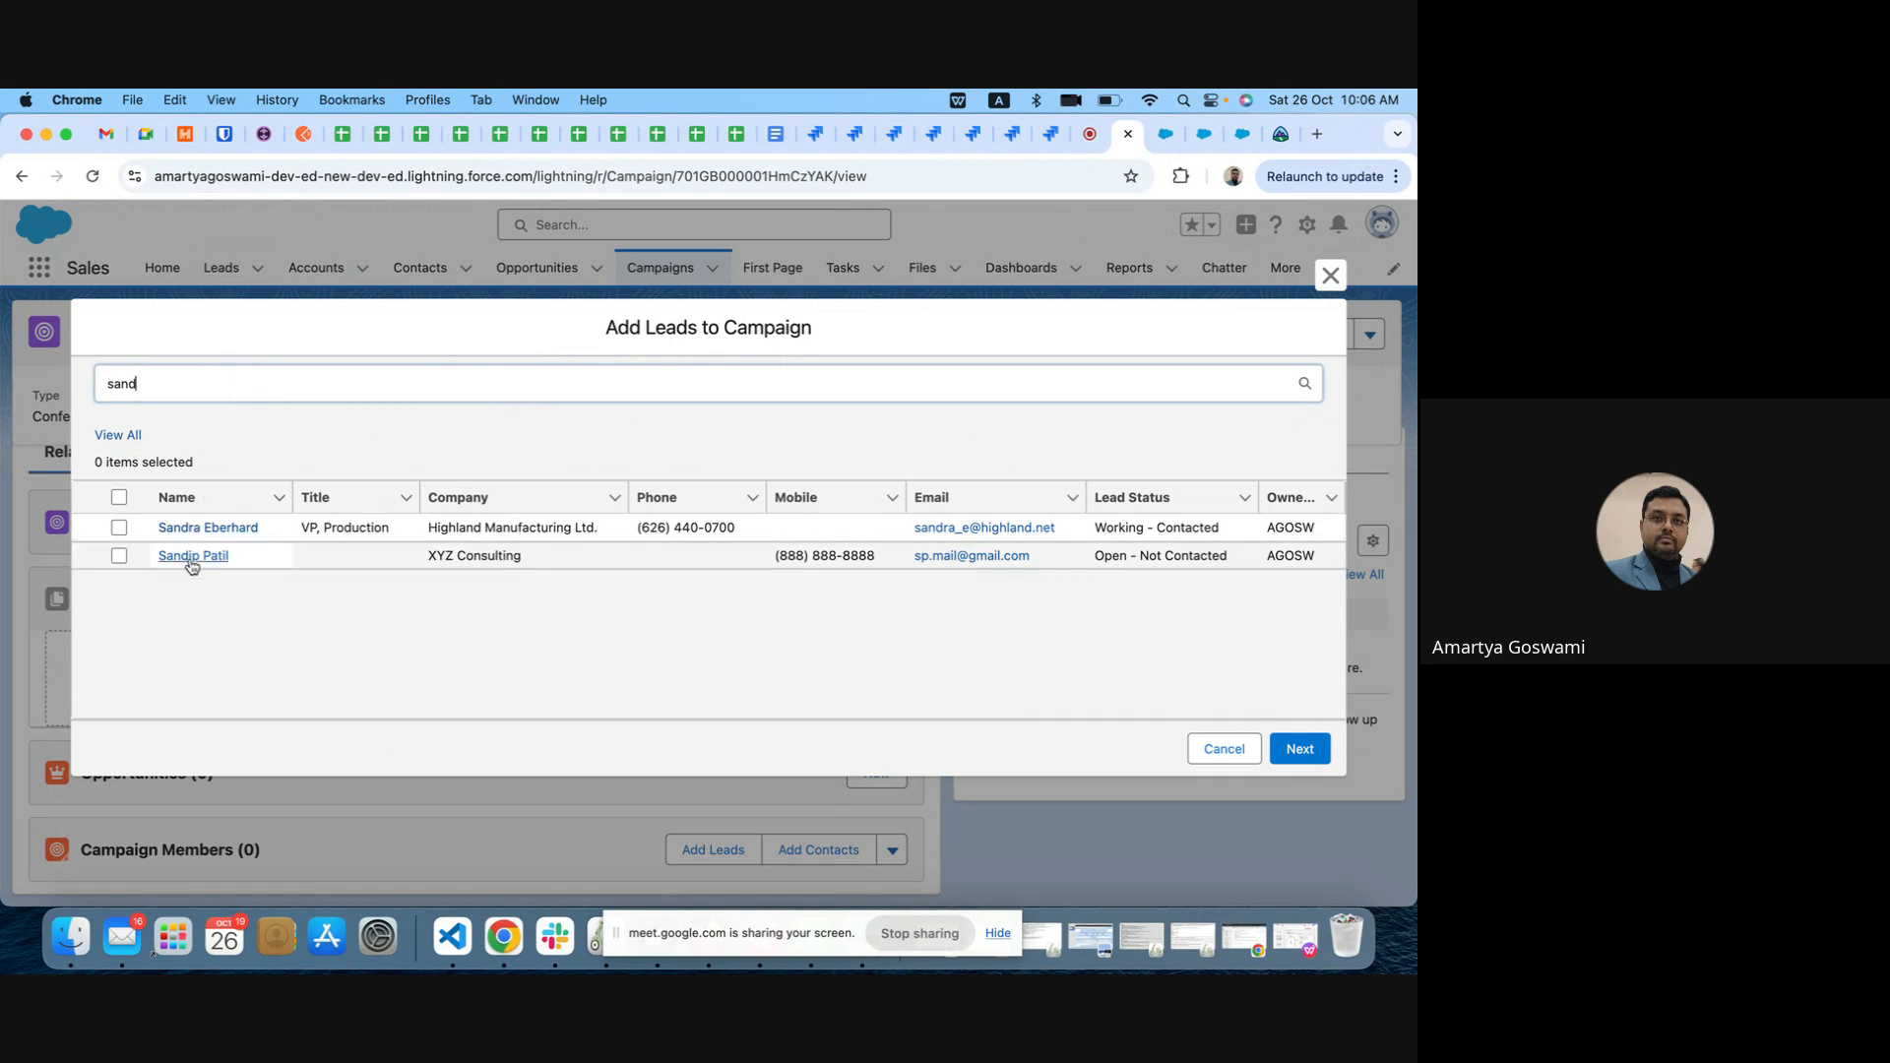
left_click(118, 557)
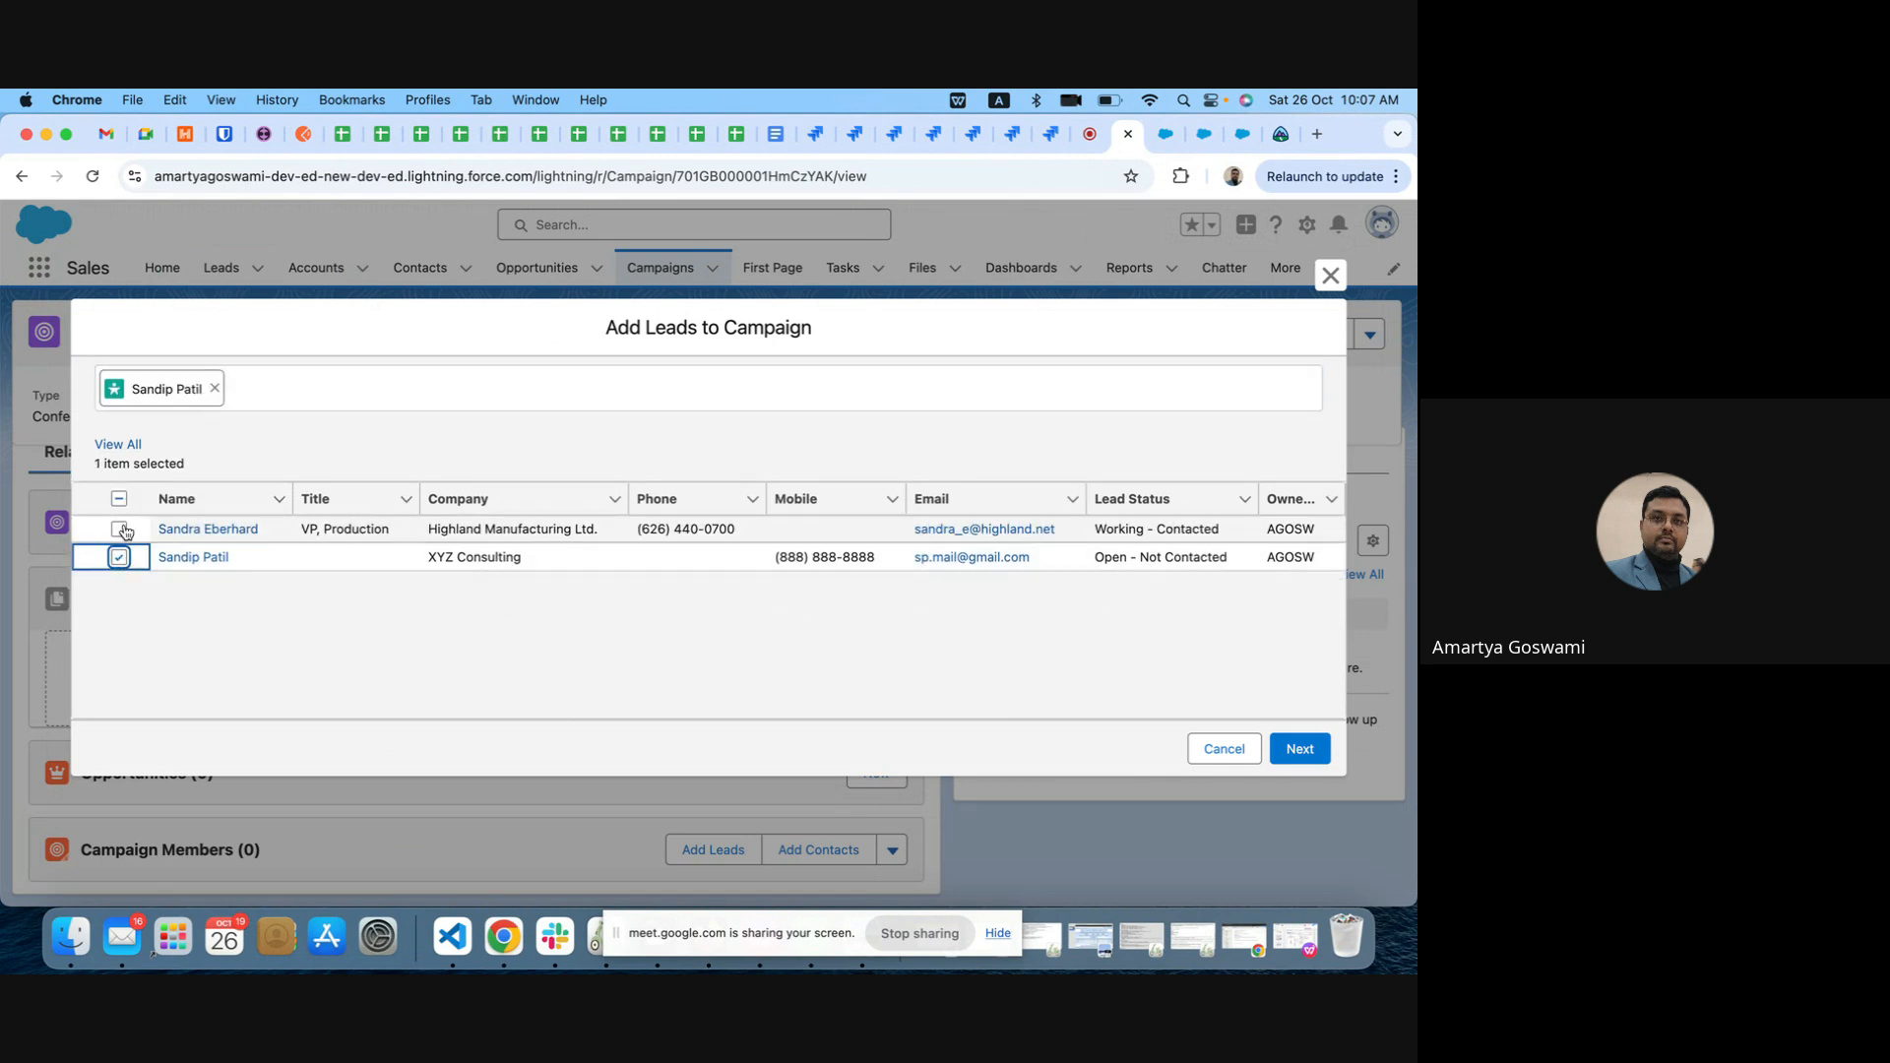
left_click(120, 530)
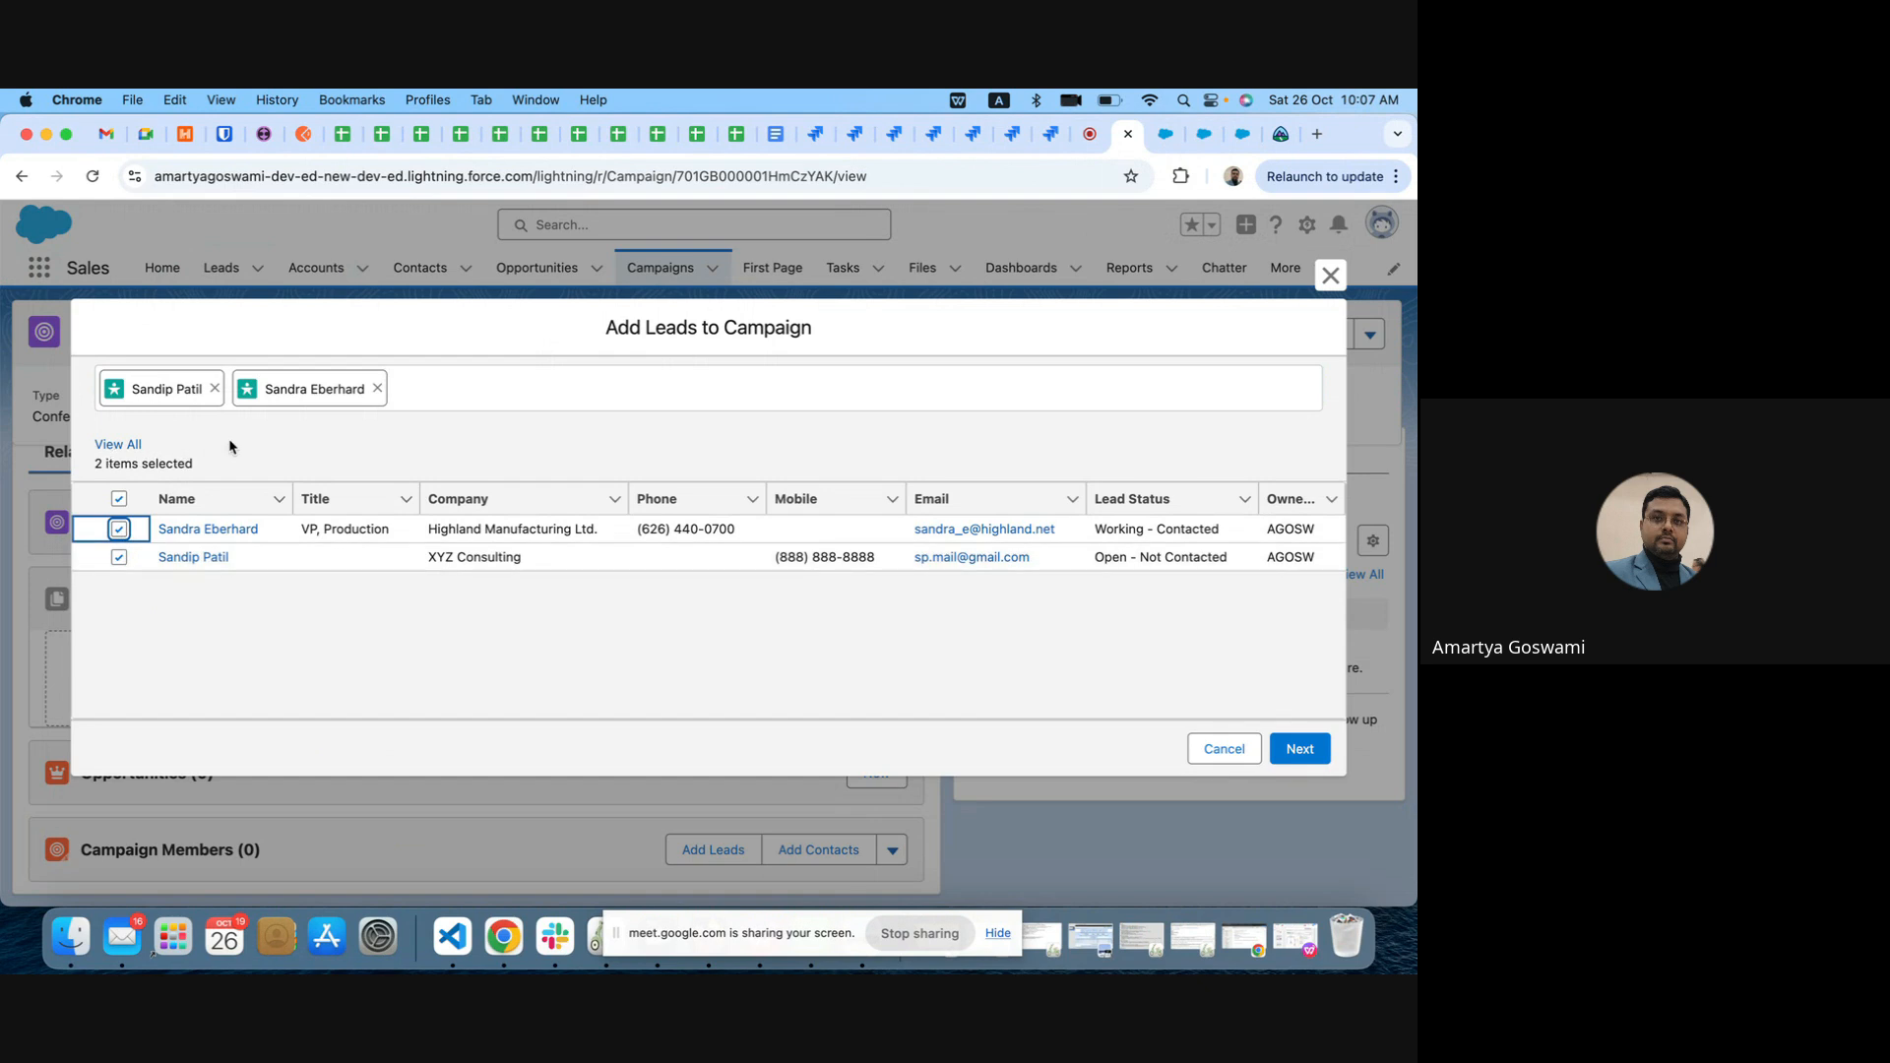
left_click(120, 445)
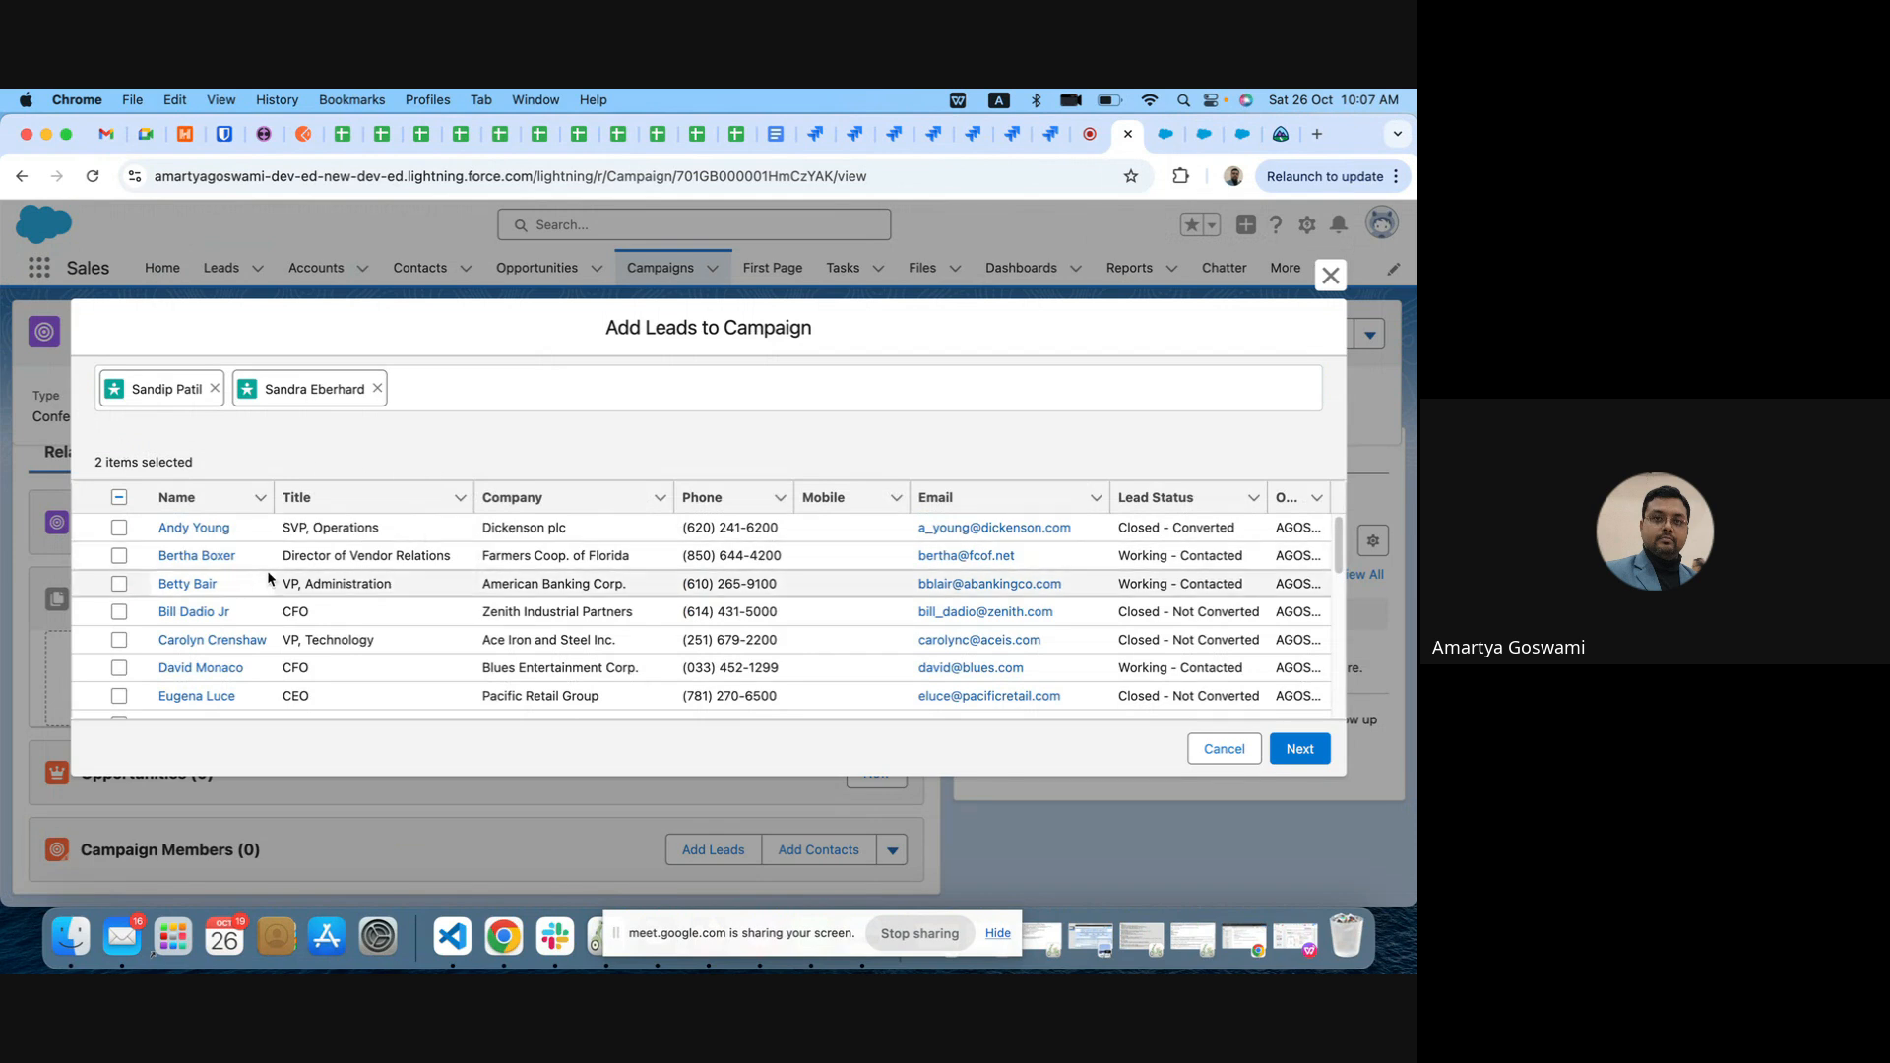
scroll(351, 581, "down", 10)
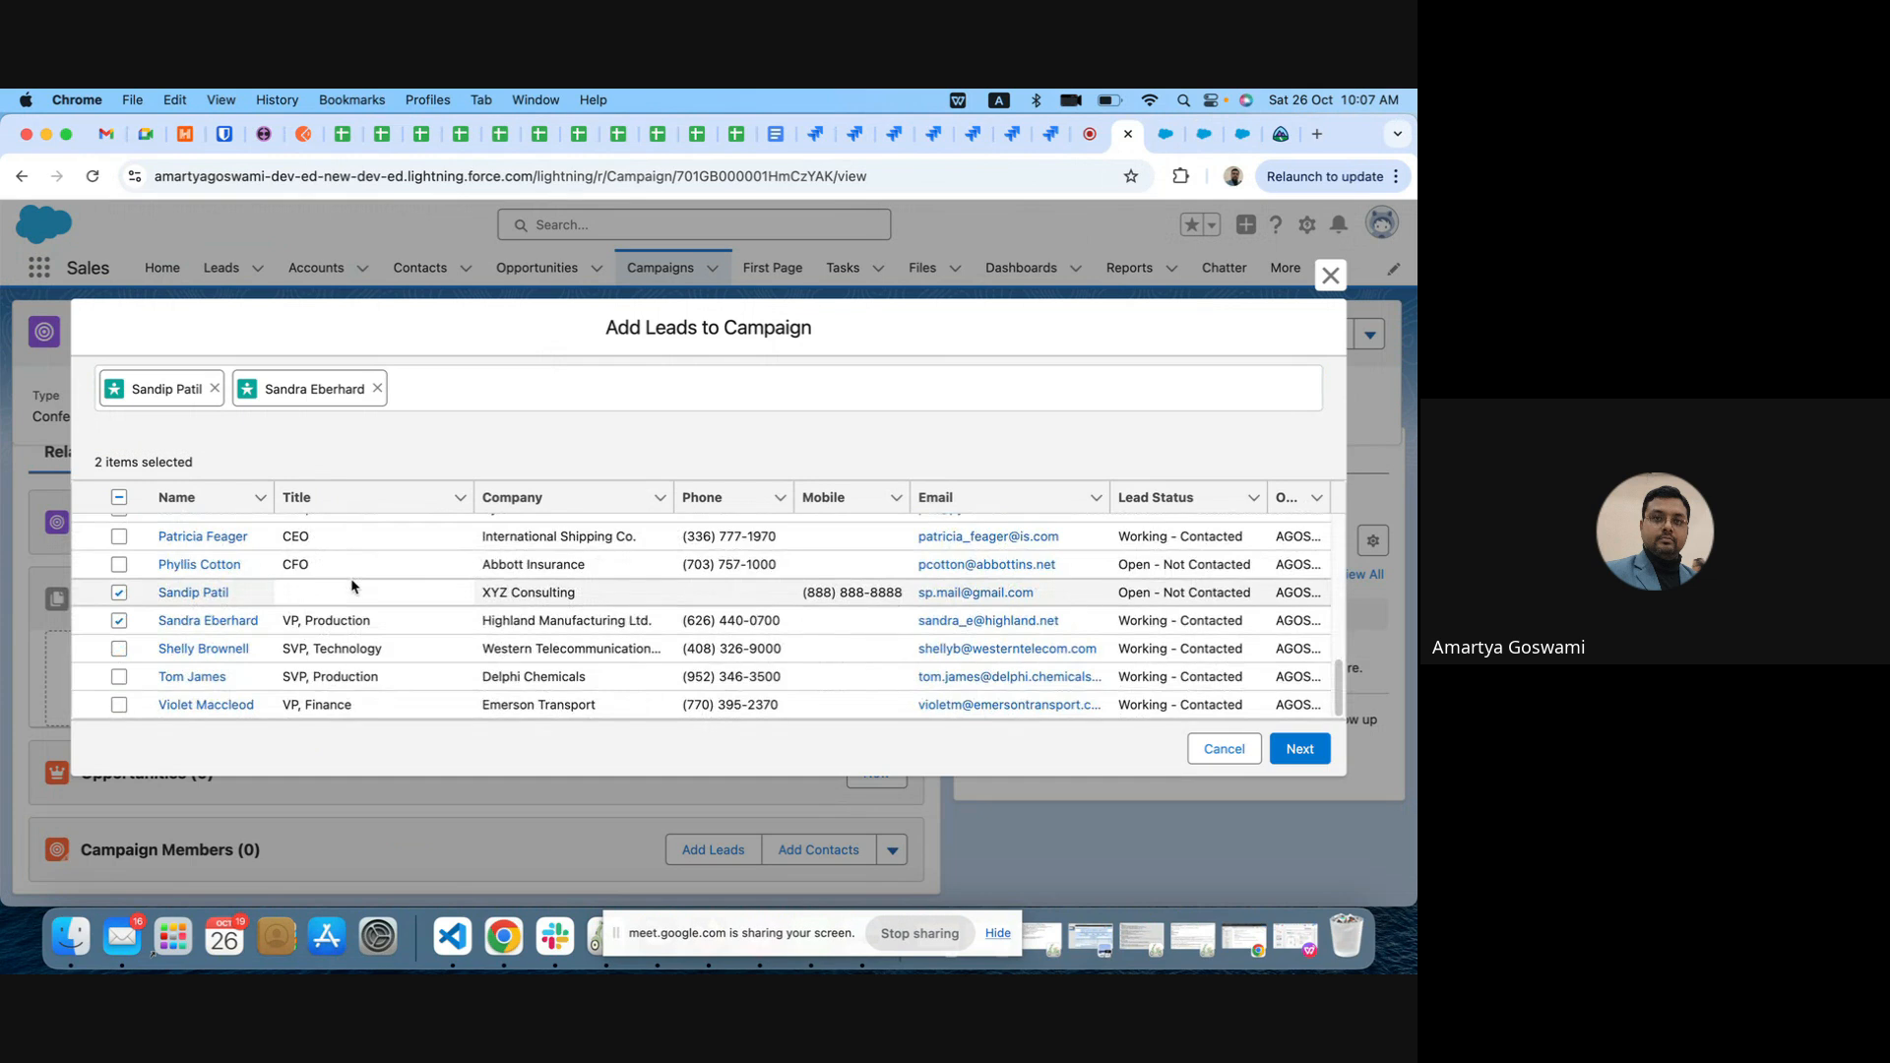
scroll(351, 585, "up", 10)
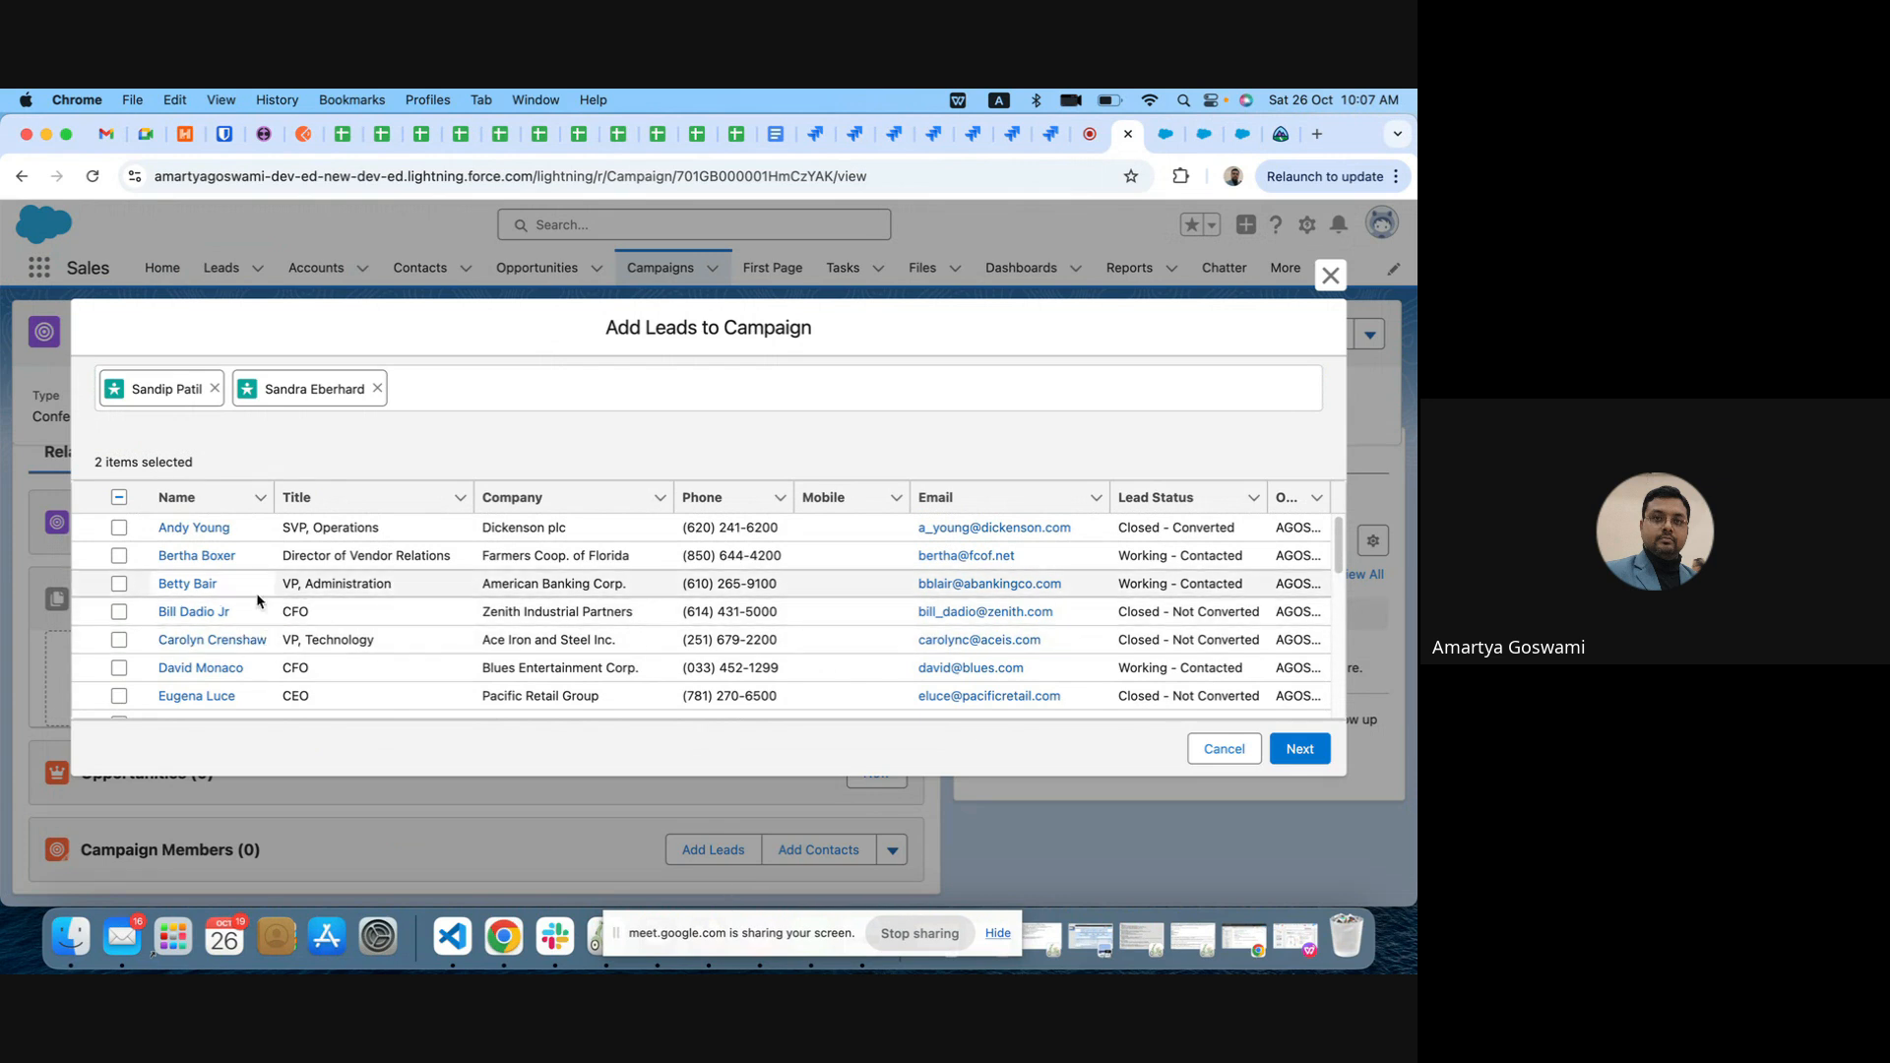
Step: Add the two selected leads to Test Campaign 1 with member status Sent and existing member status overwritten
left_click(1300, 749)
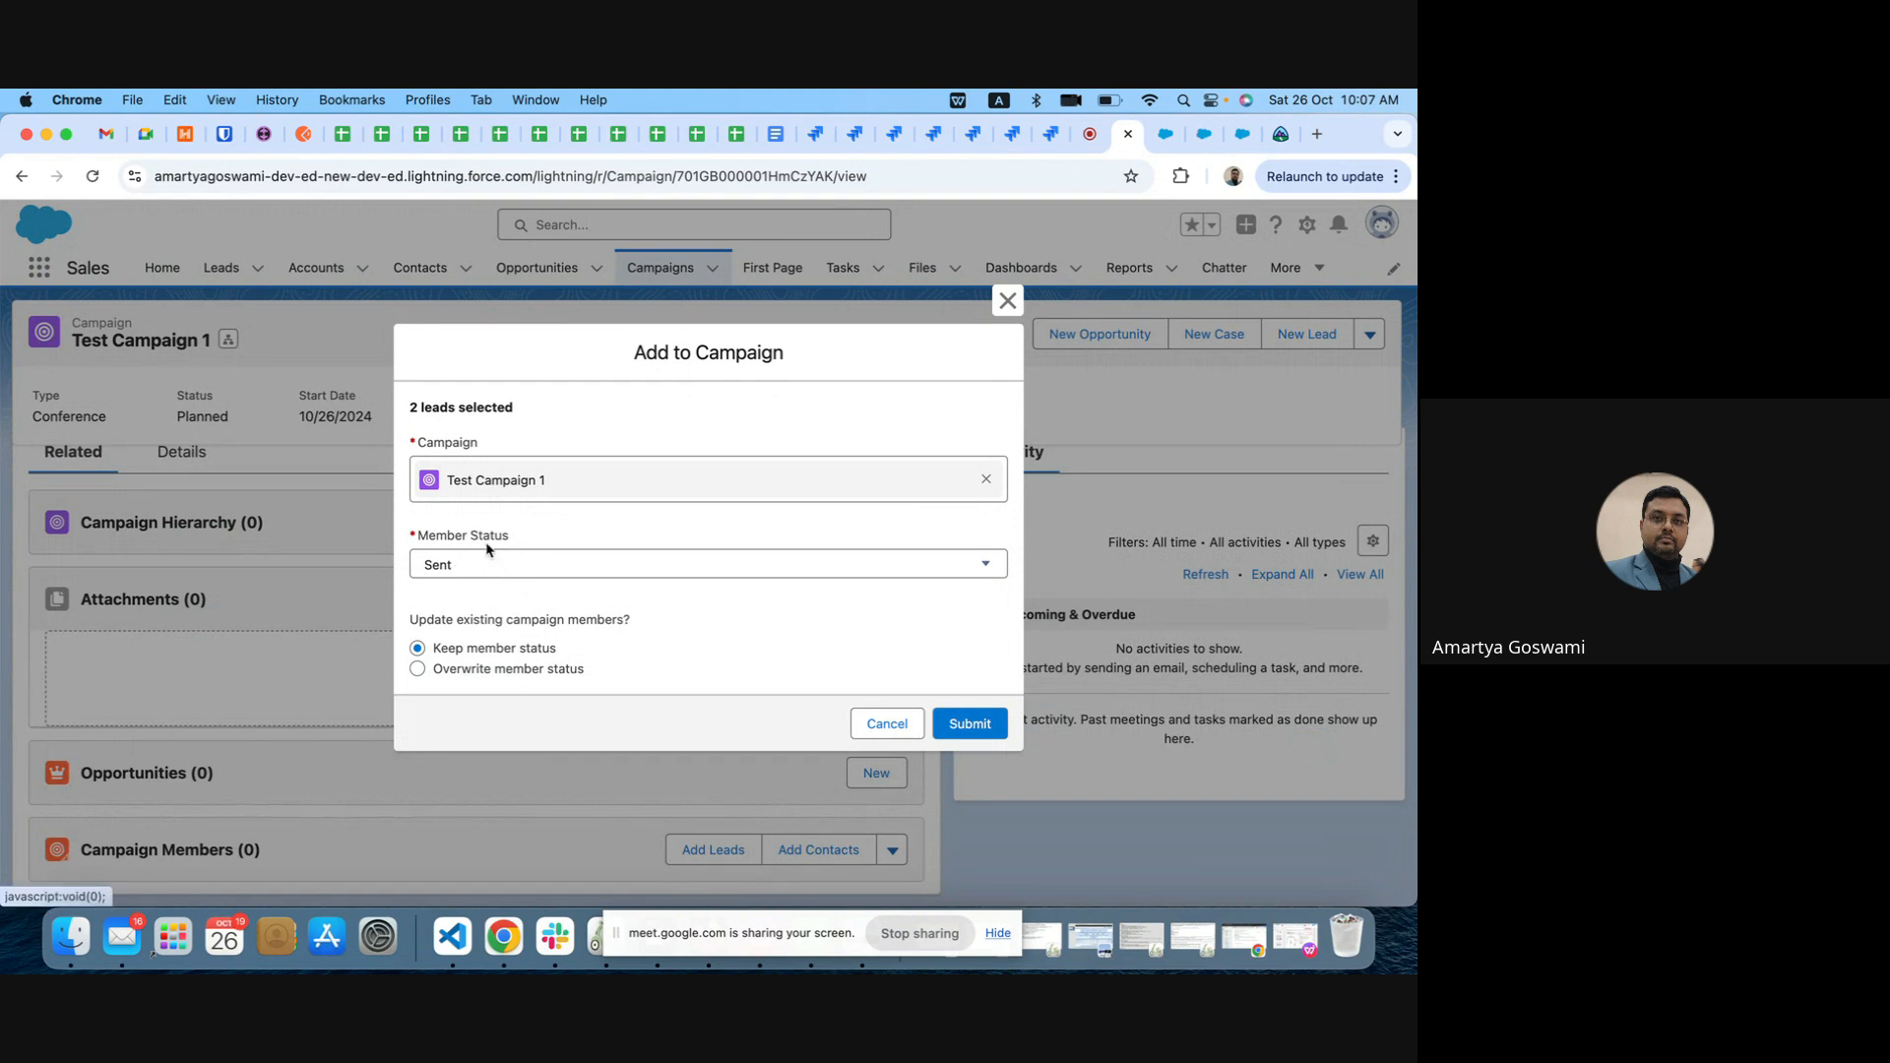
left_click(497, 568)
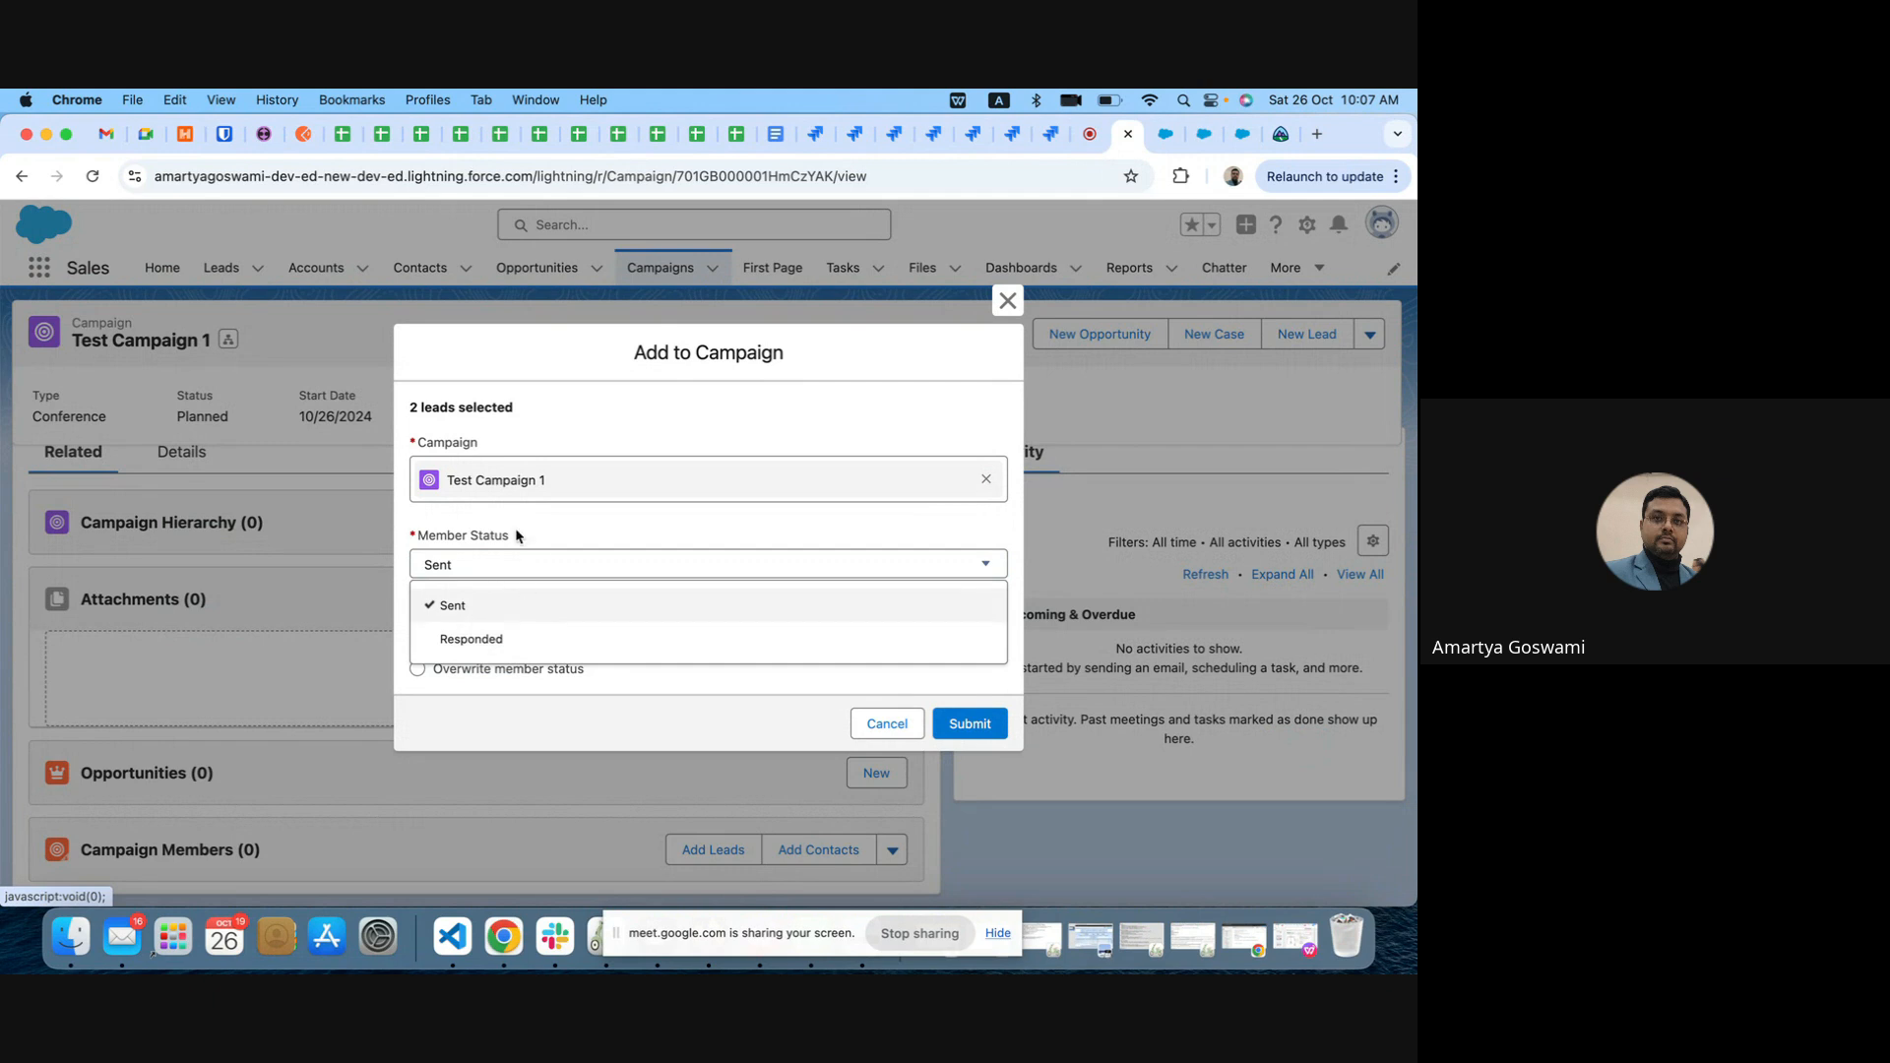
left_click(594, 520)
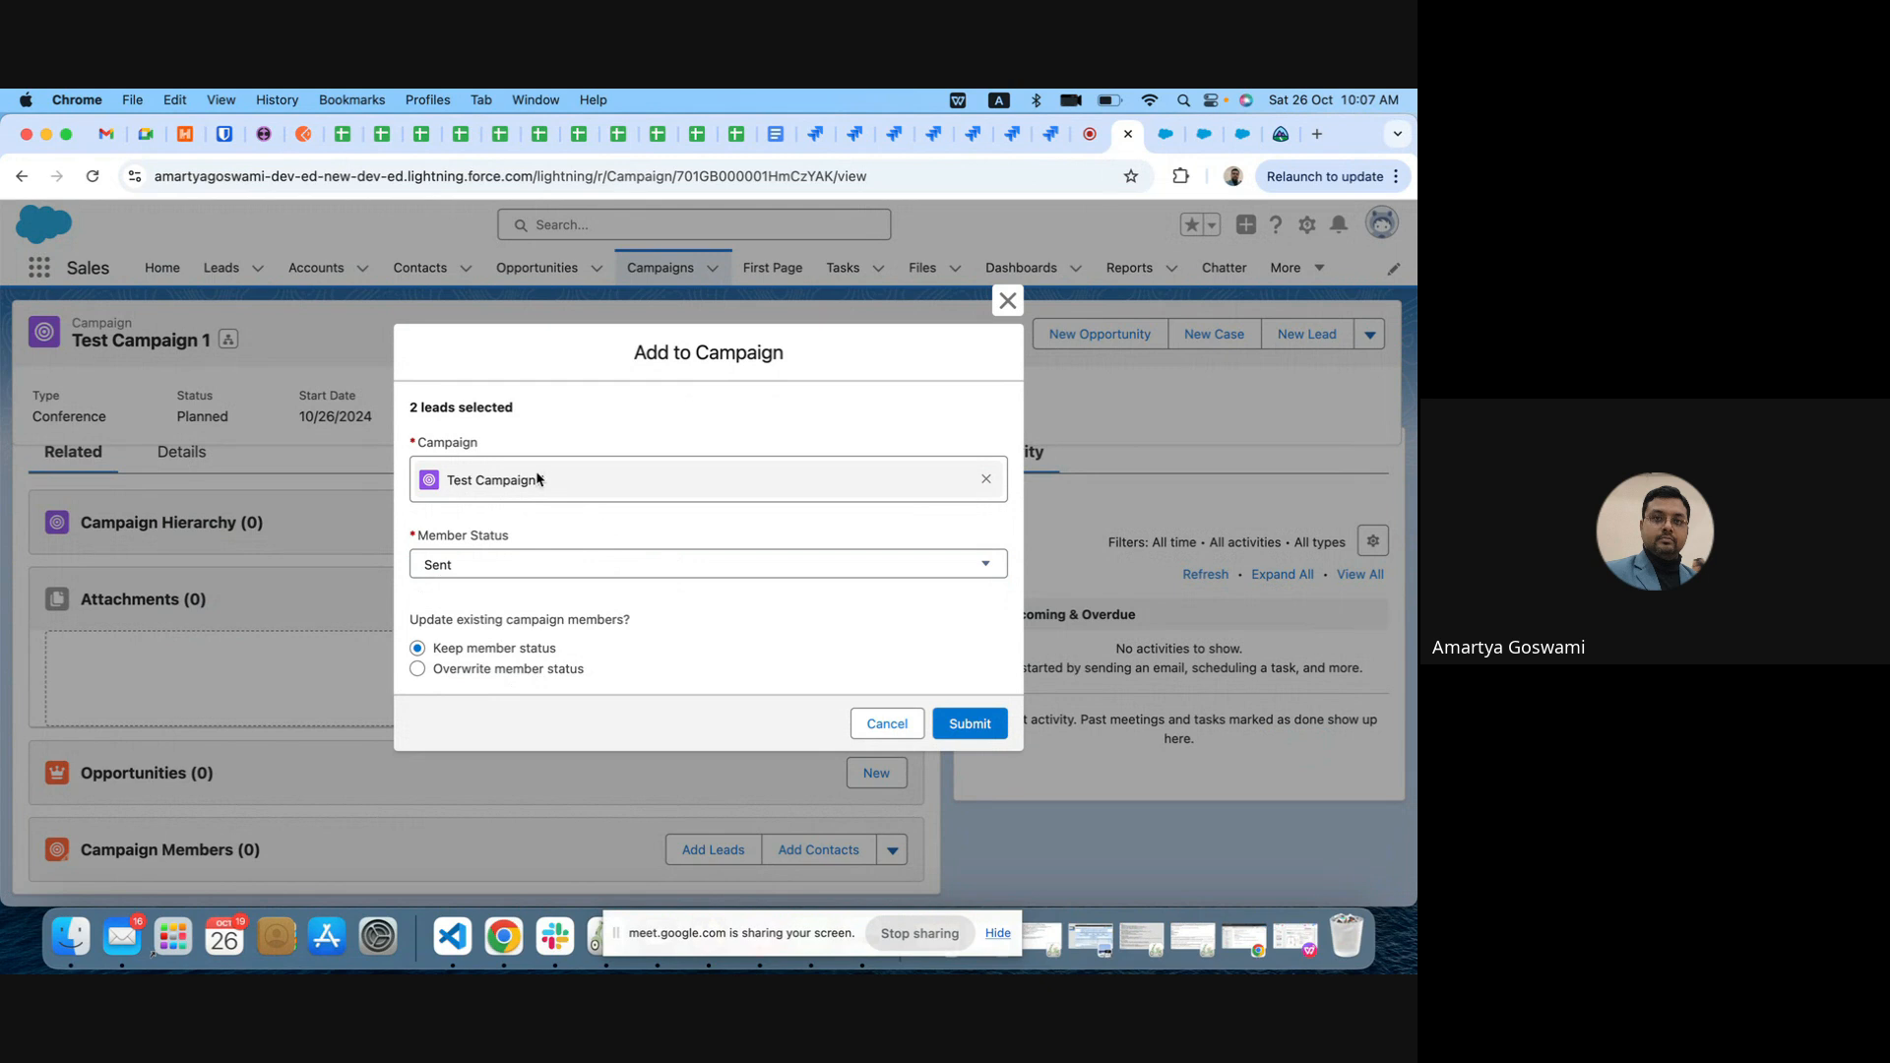
left_click(417, 670)
left_click(972, 725)
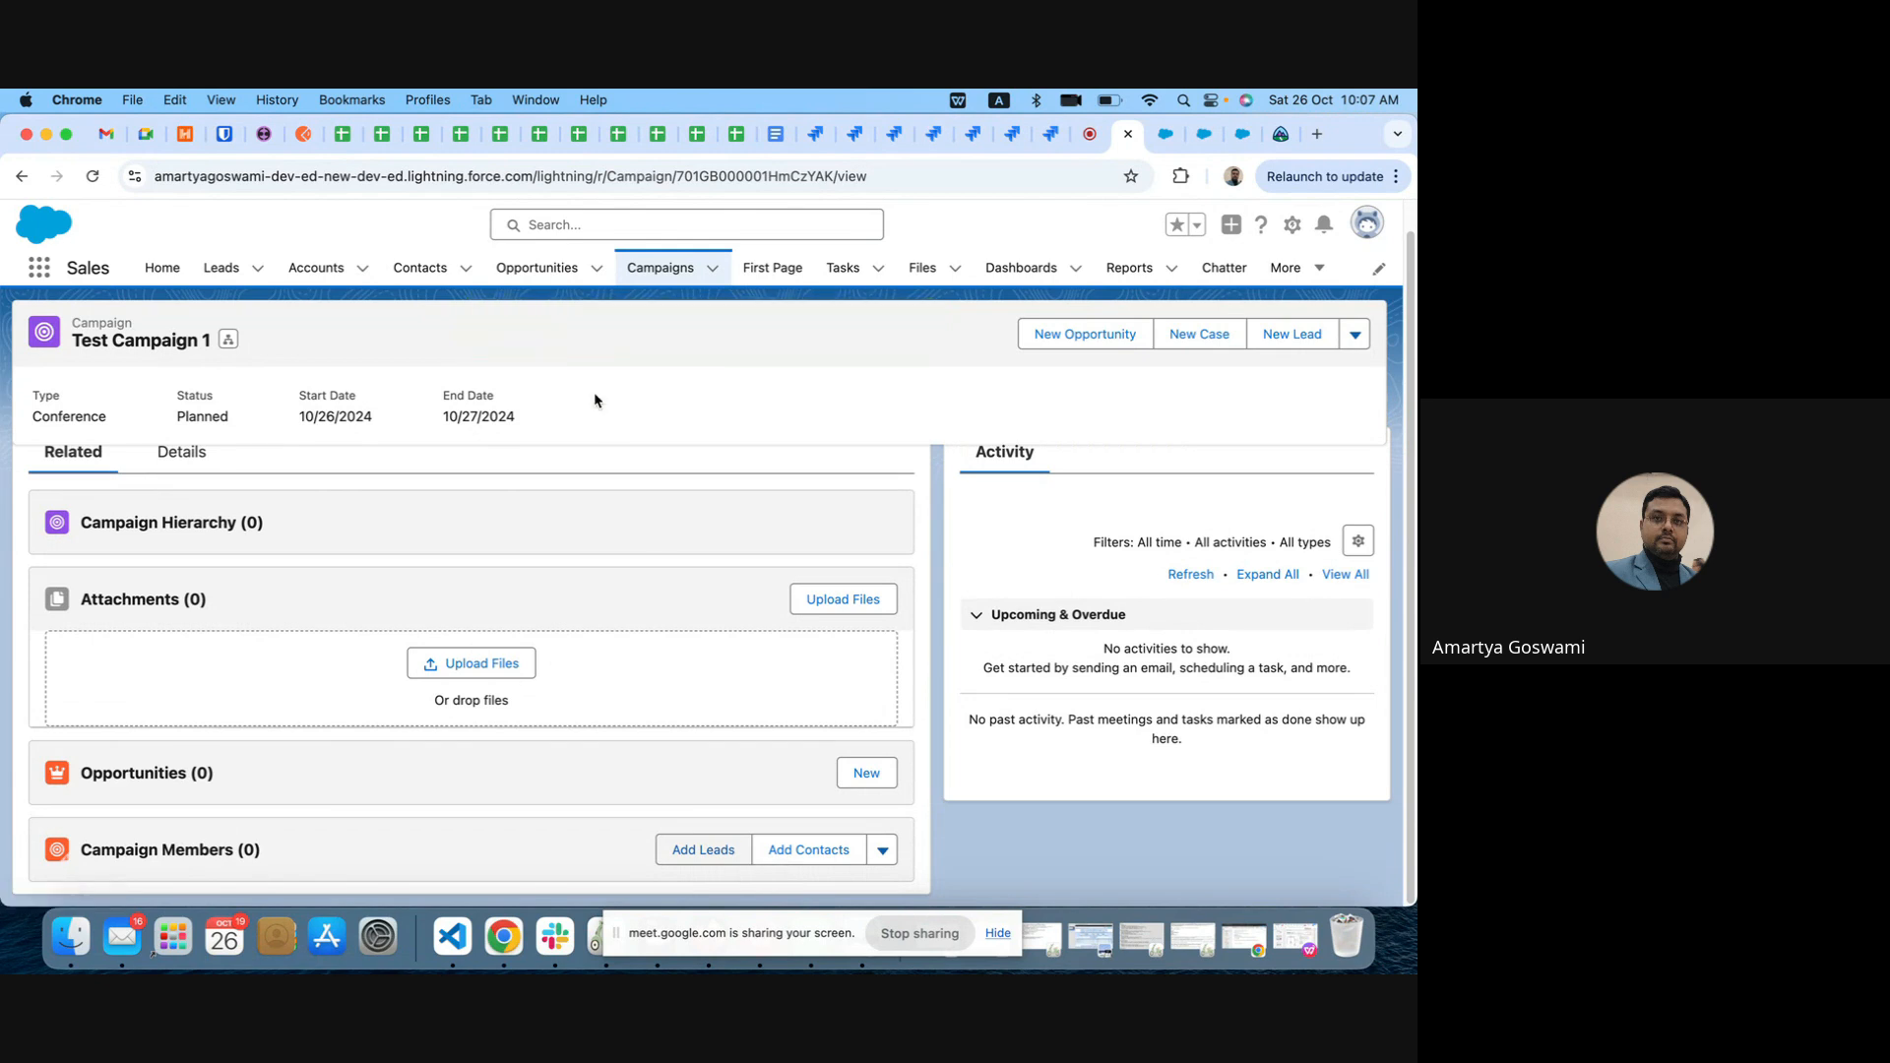
Step: Add the Farmers Coop. of Florida and American Banking Corp. leads with status Sent, and reload the campaign to review its members
left_click(720, 854)
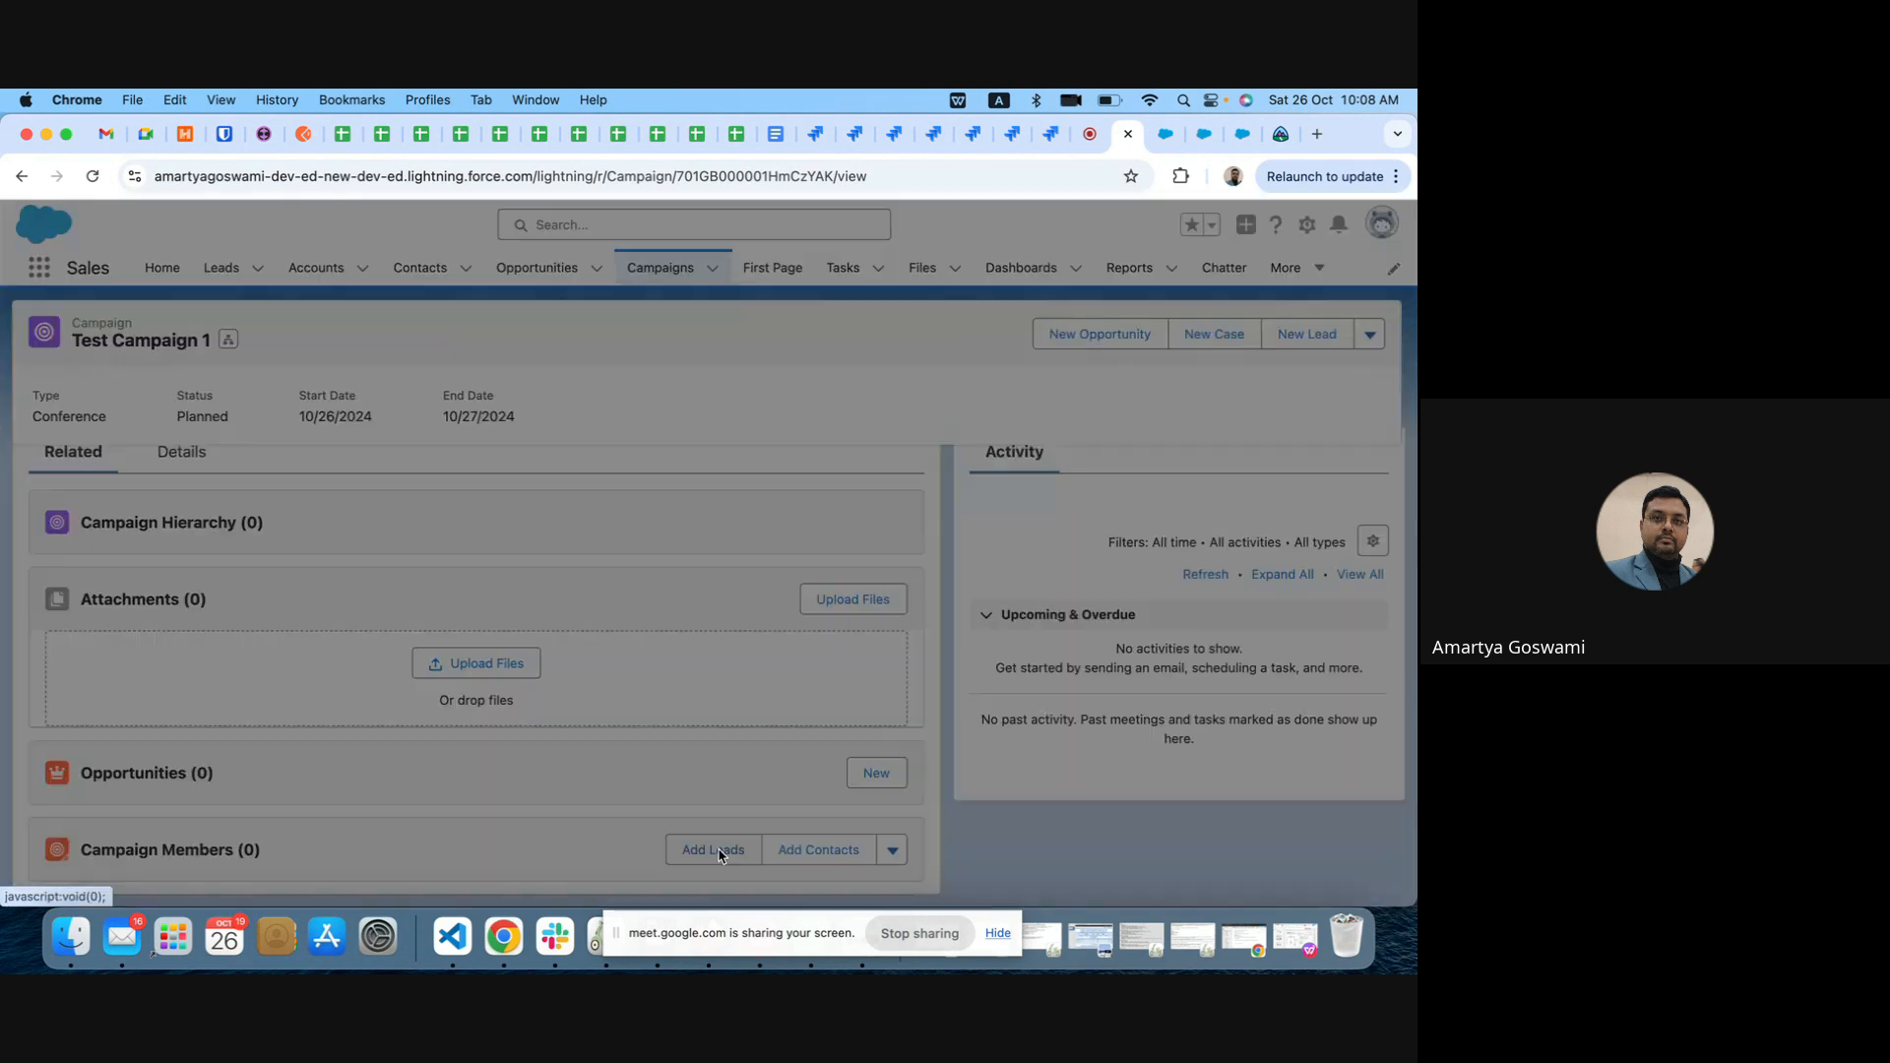
left_click(119, 527)
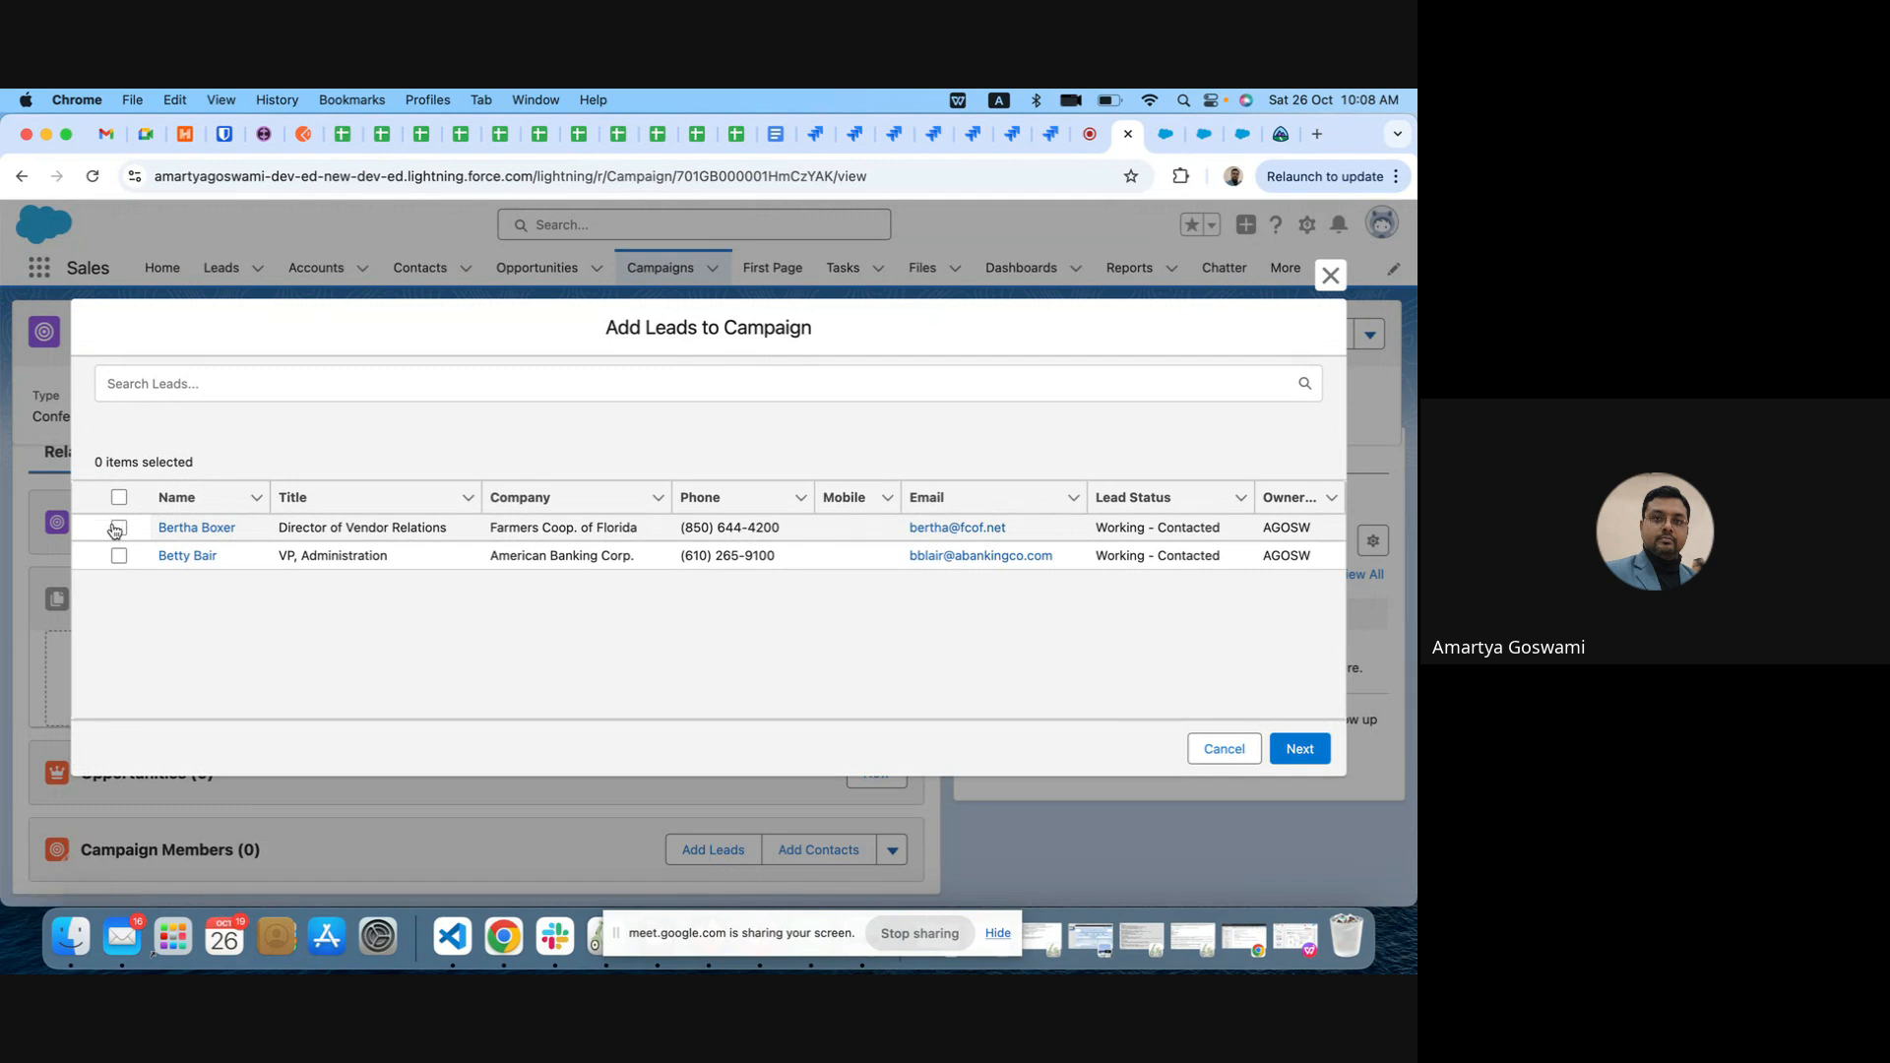
left_click(118, 557)
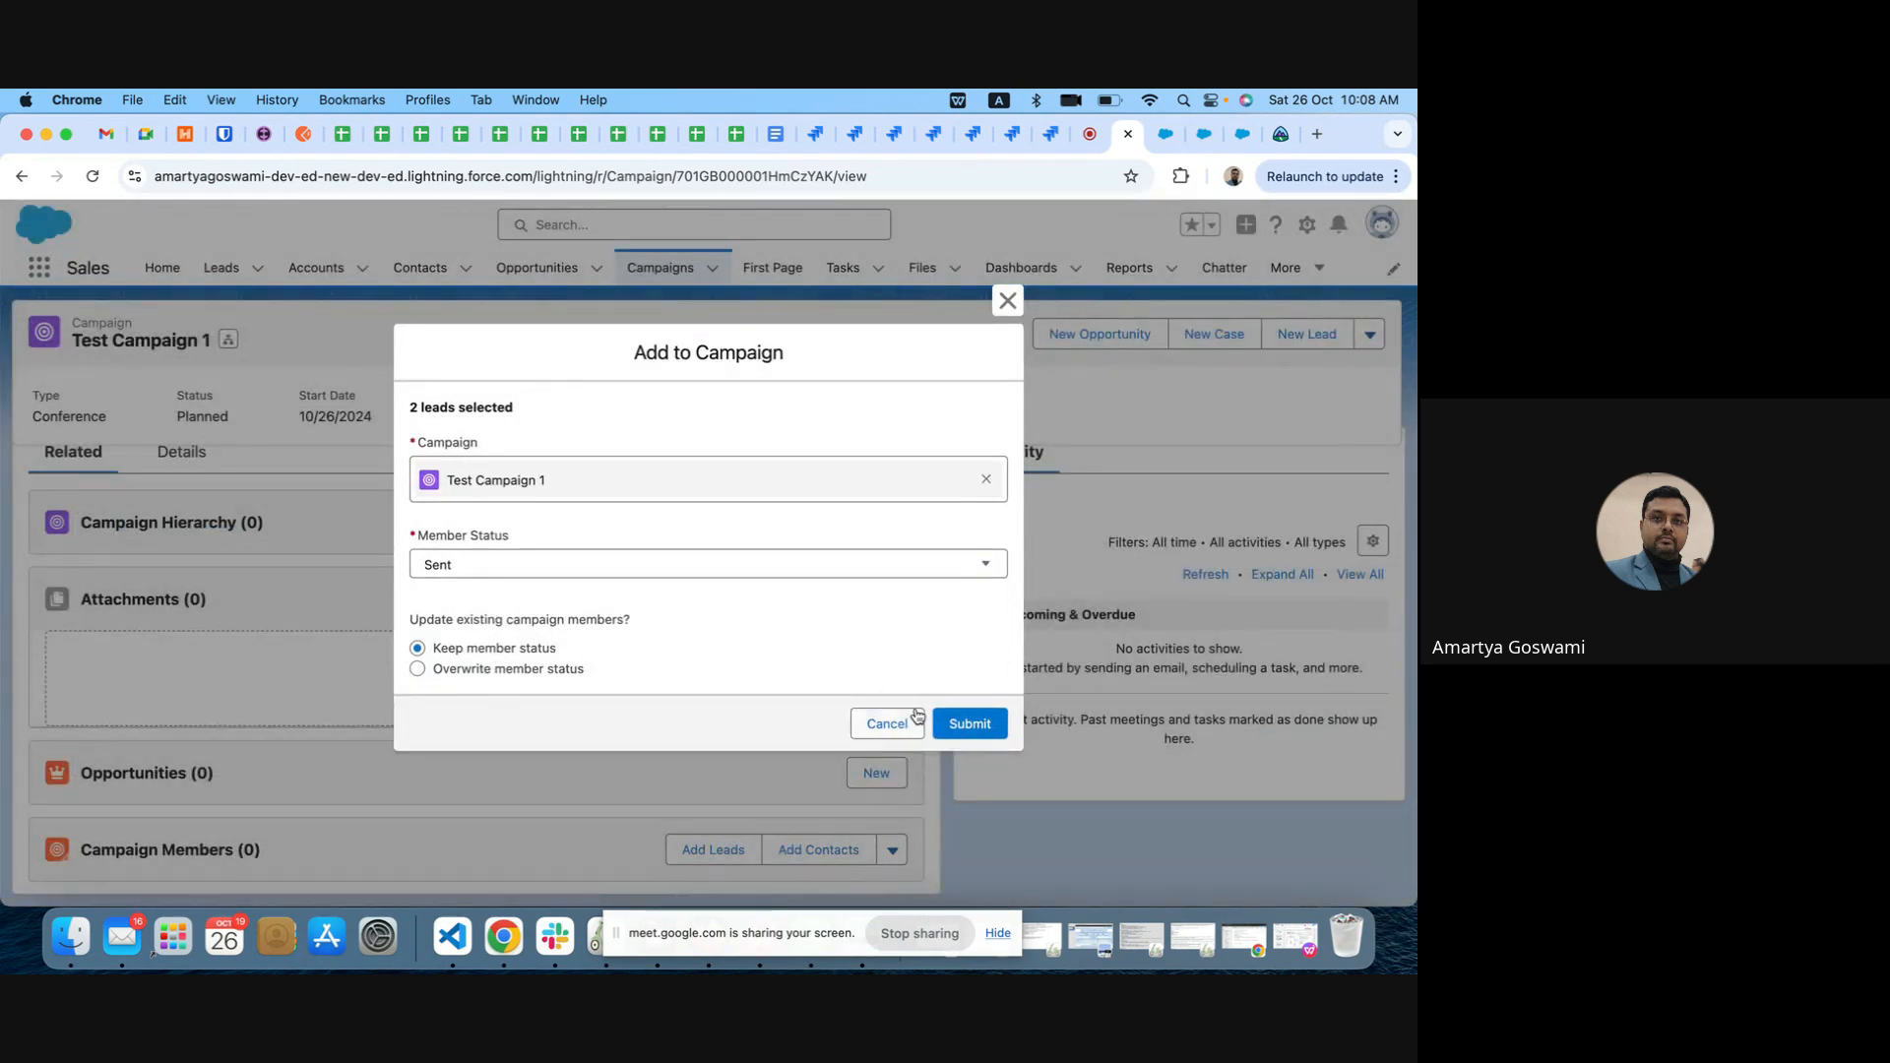
left_click(965, 724)
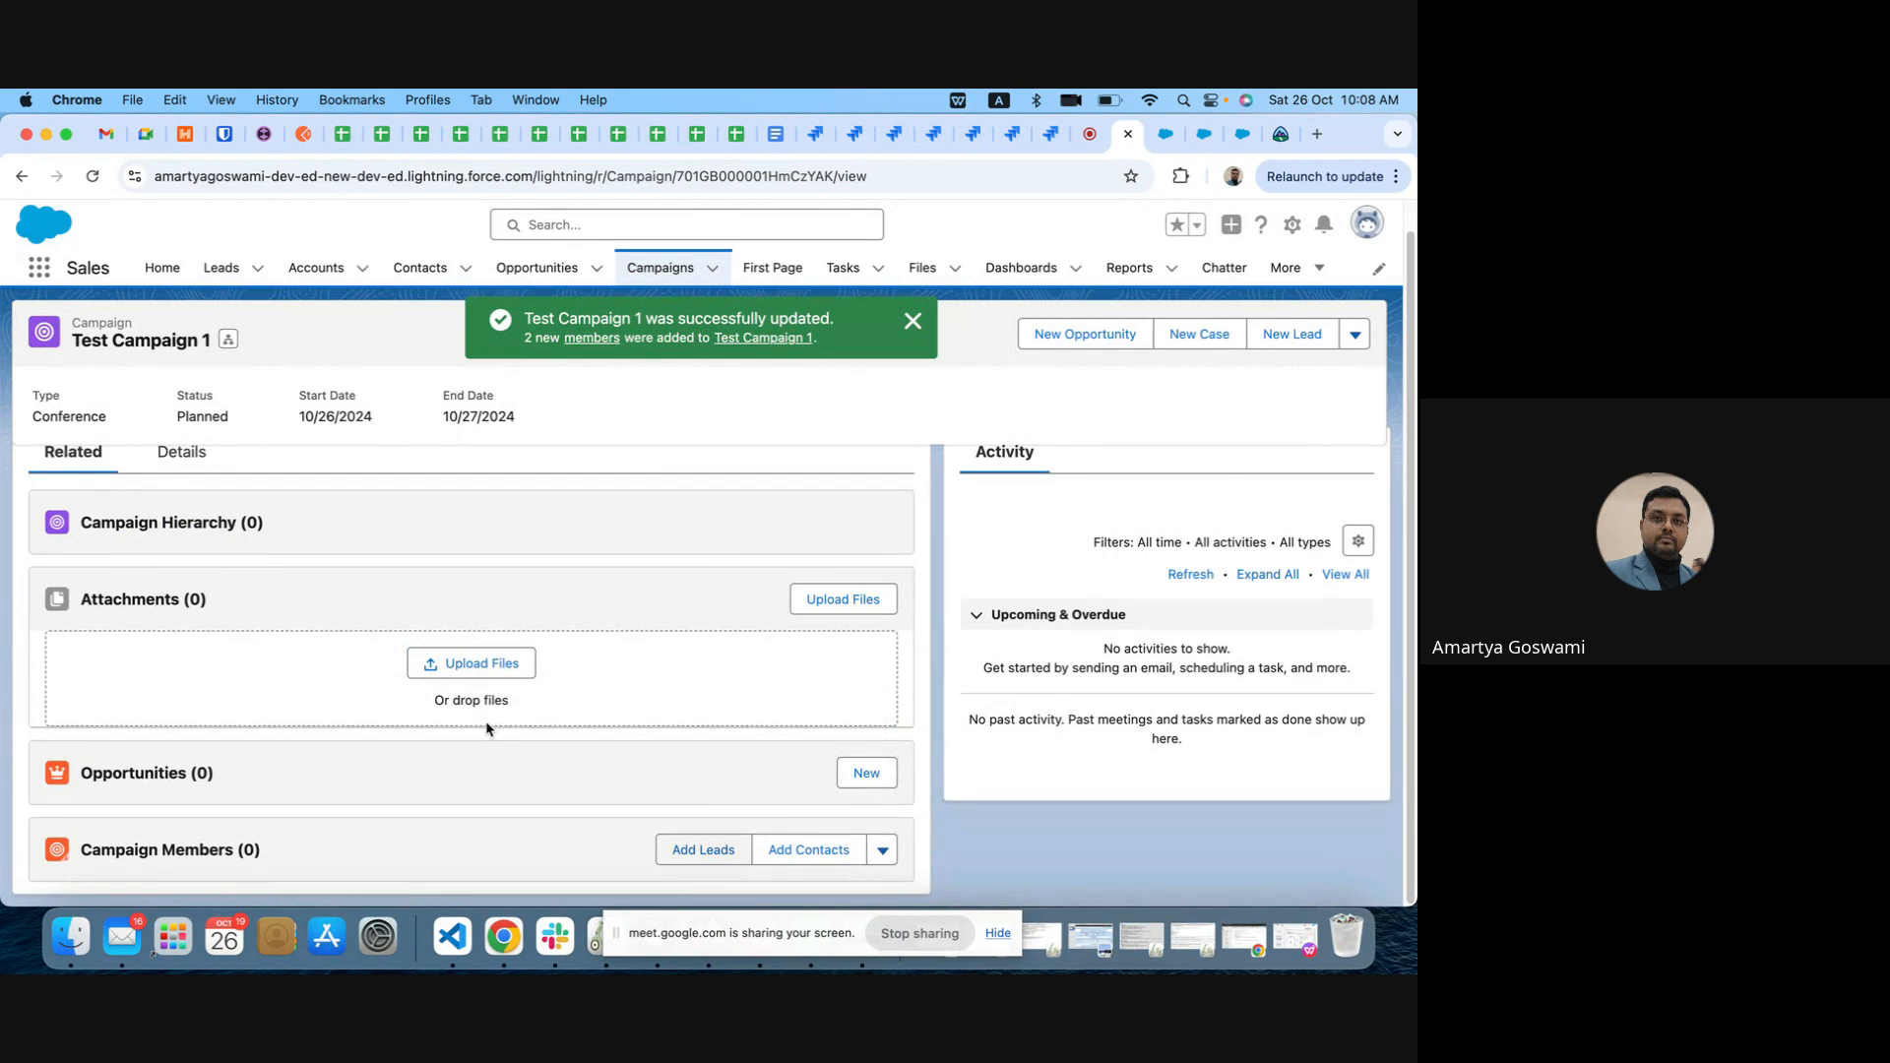
left_click(92, 176)
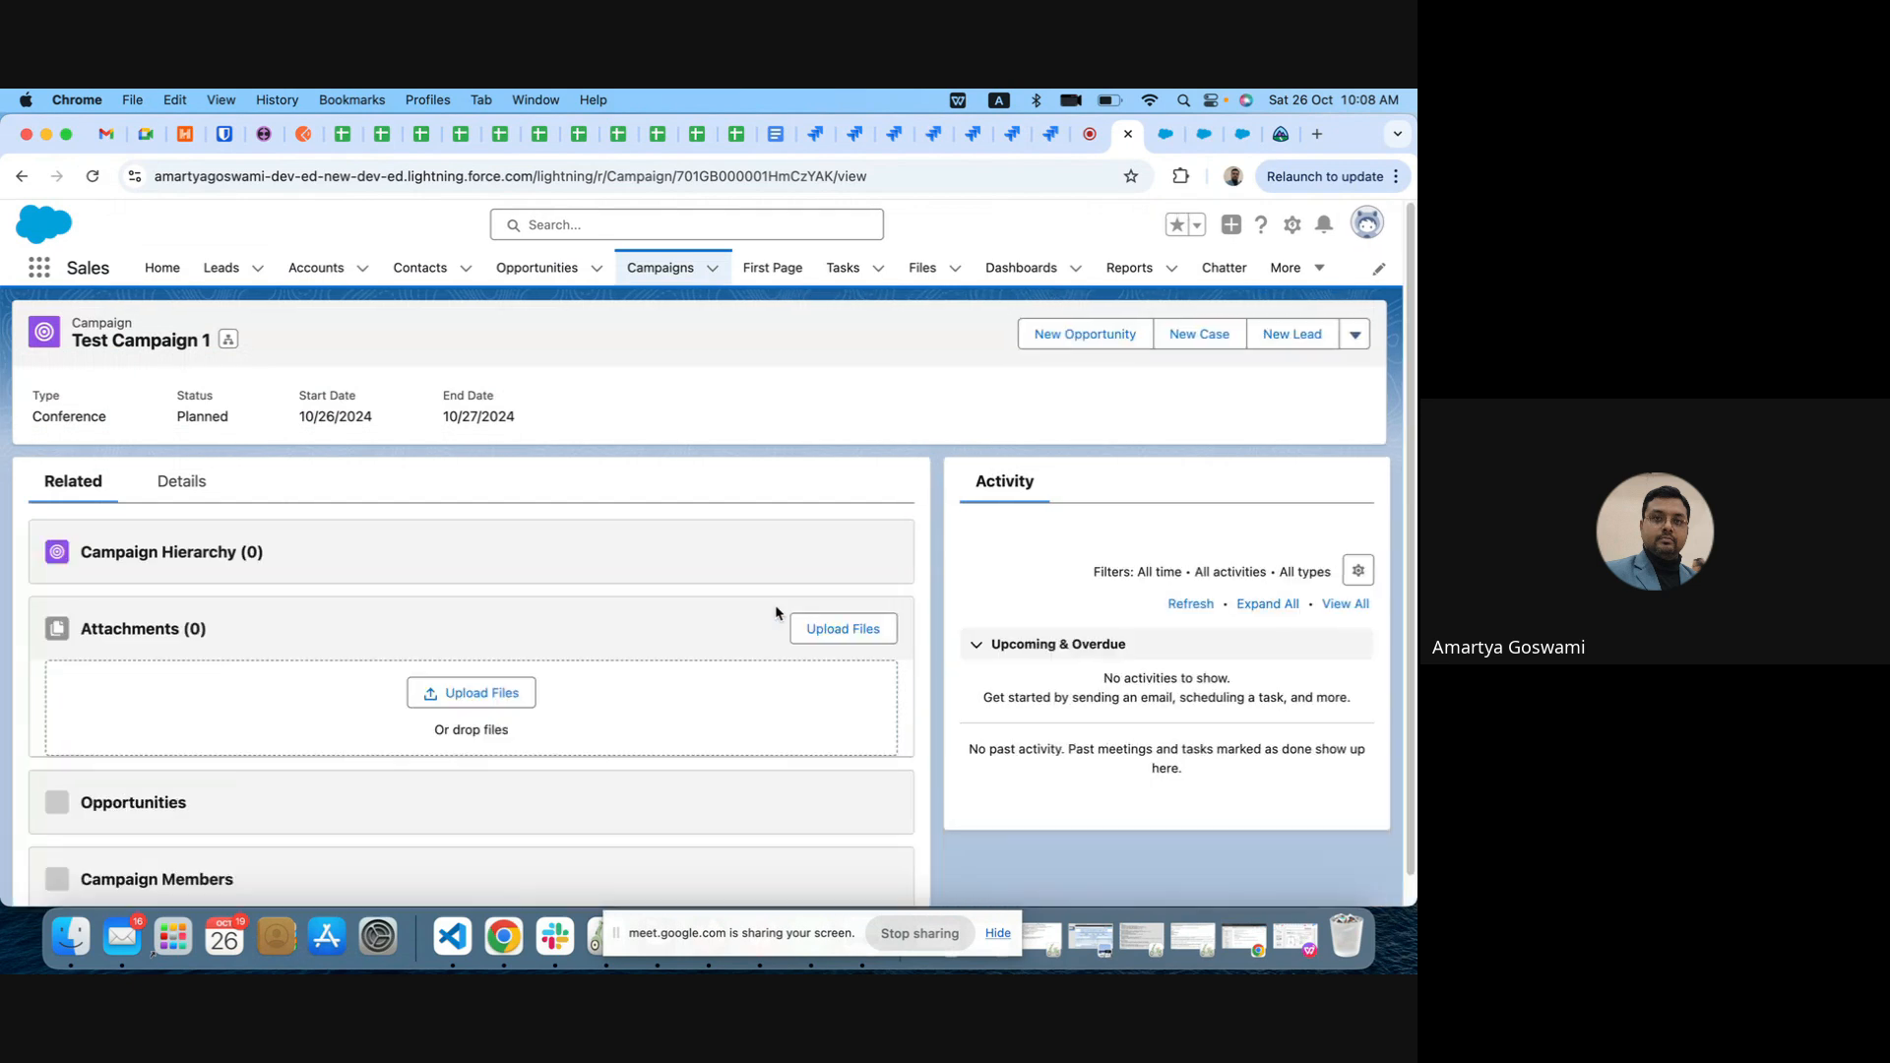
scroll(776, 613, "down", 3)
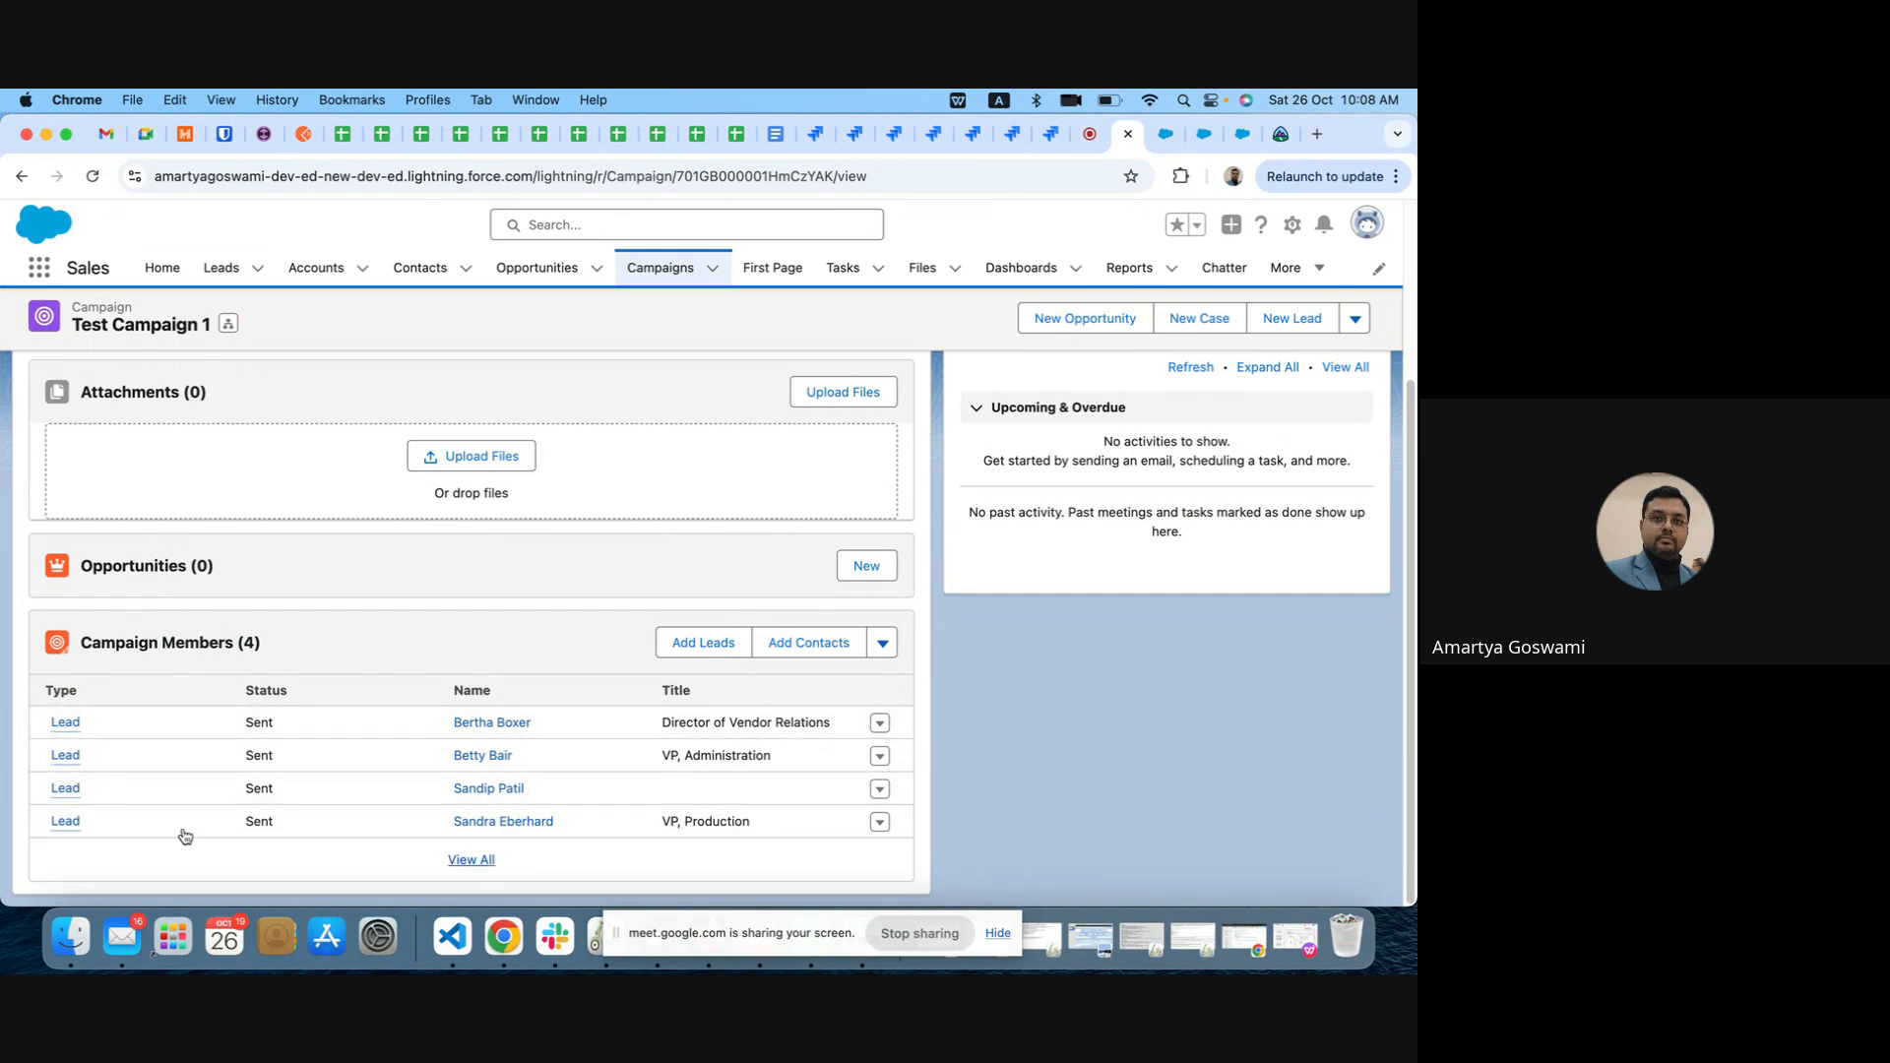
Step: Start adding contacts to the campaign, search for "tes", and select the matching test contact that has no account
left_click(808, 641)
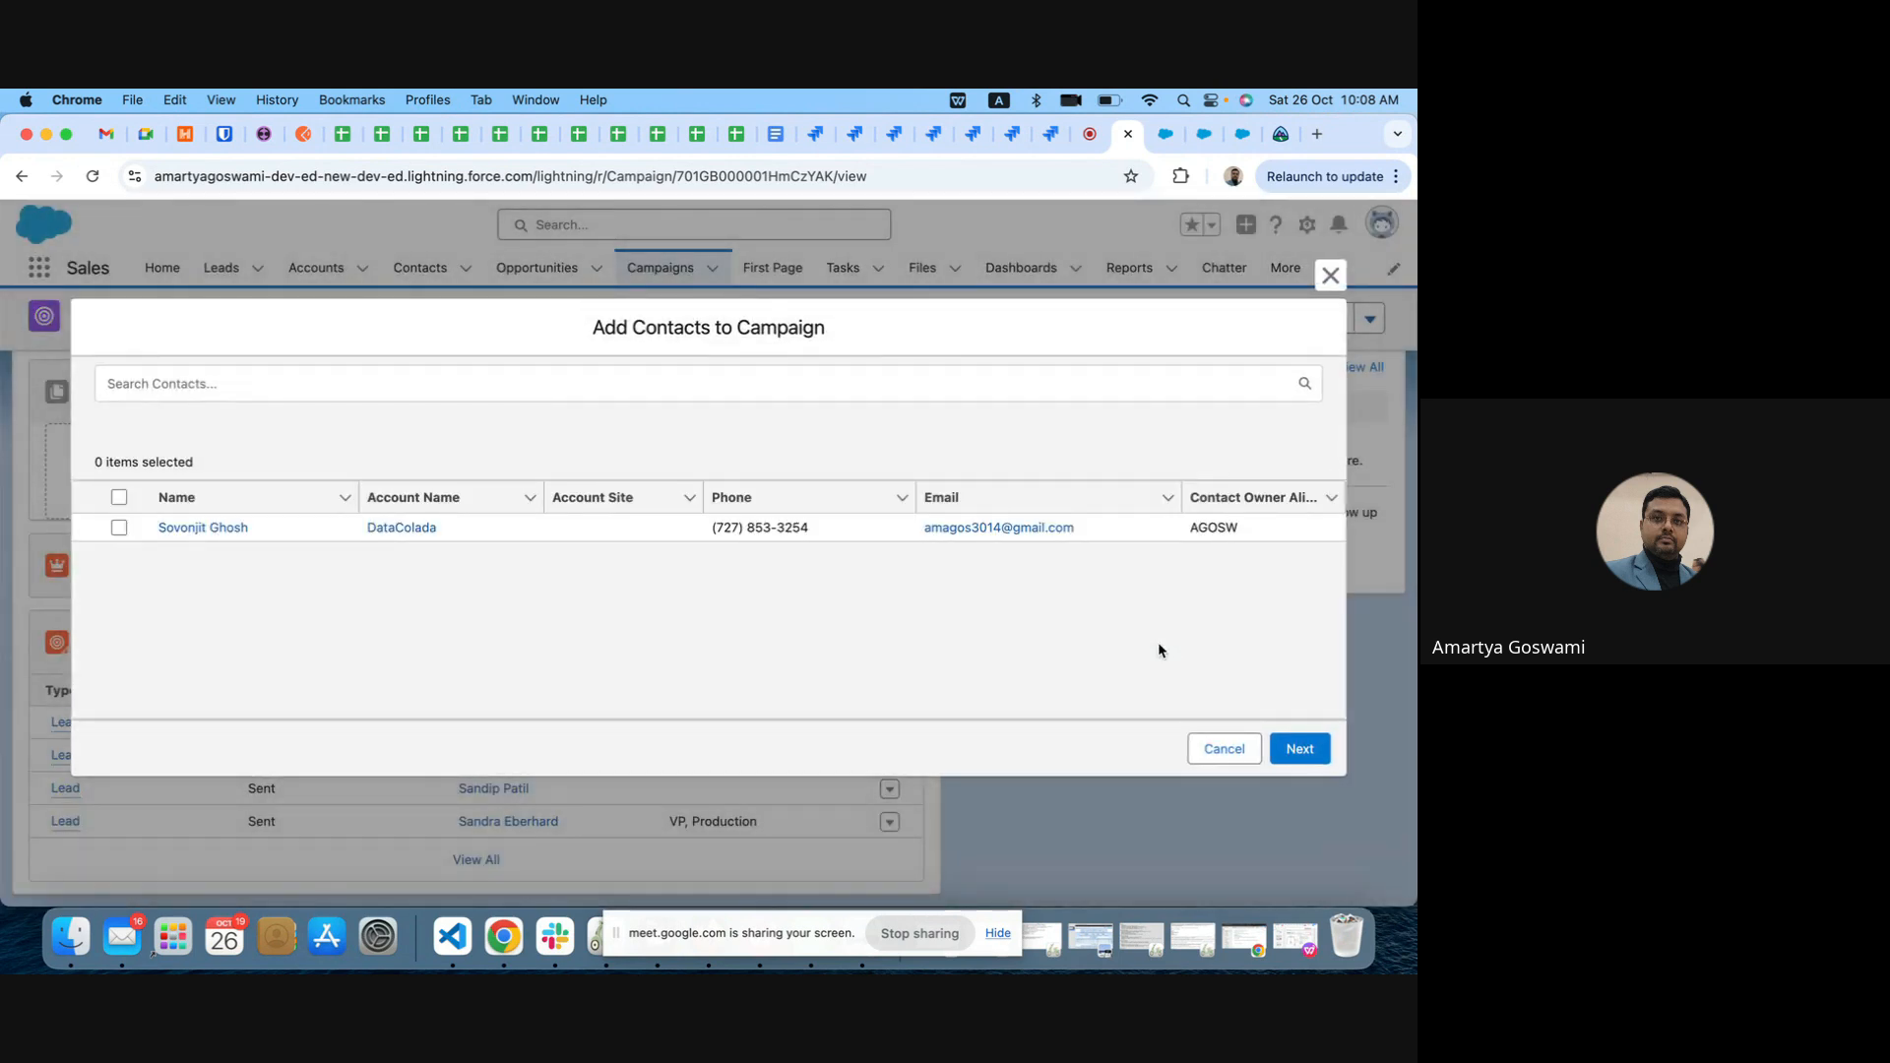
left_click(284, 386)
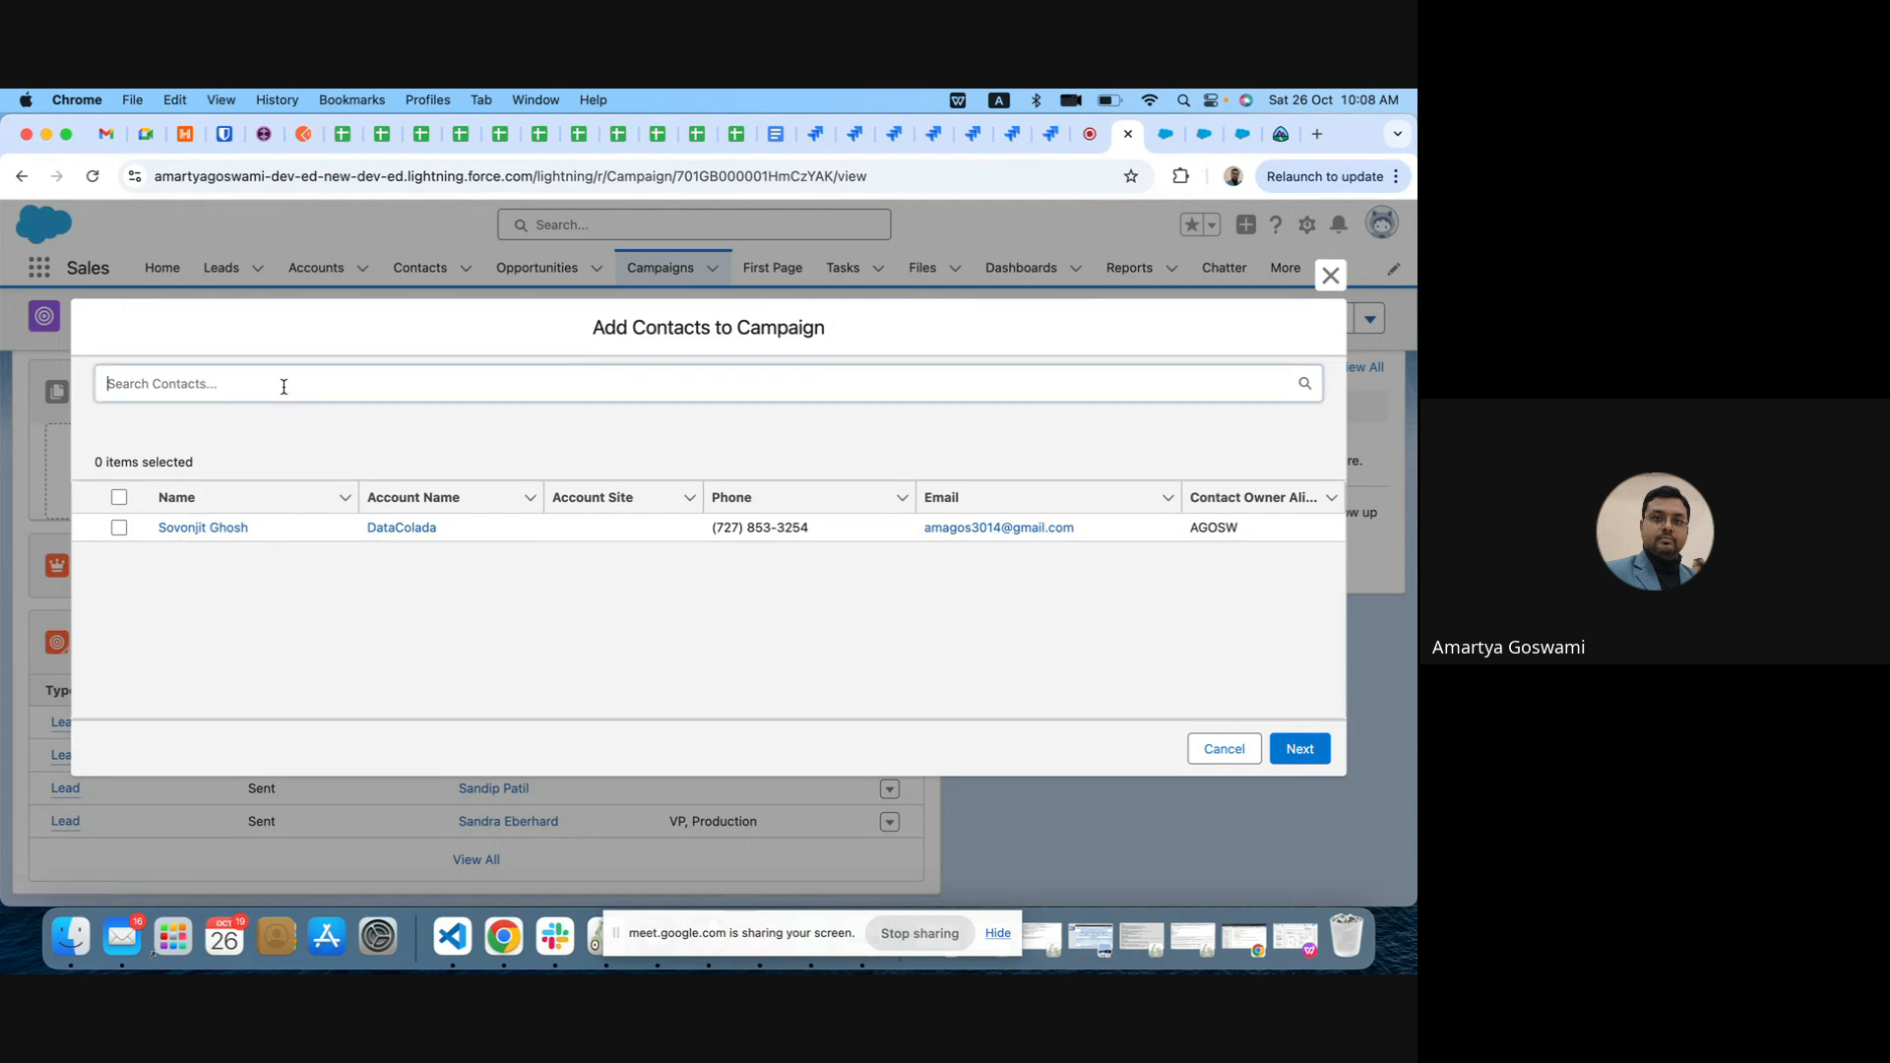
type("tes")
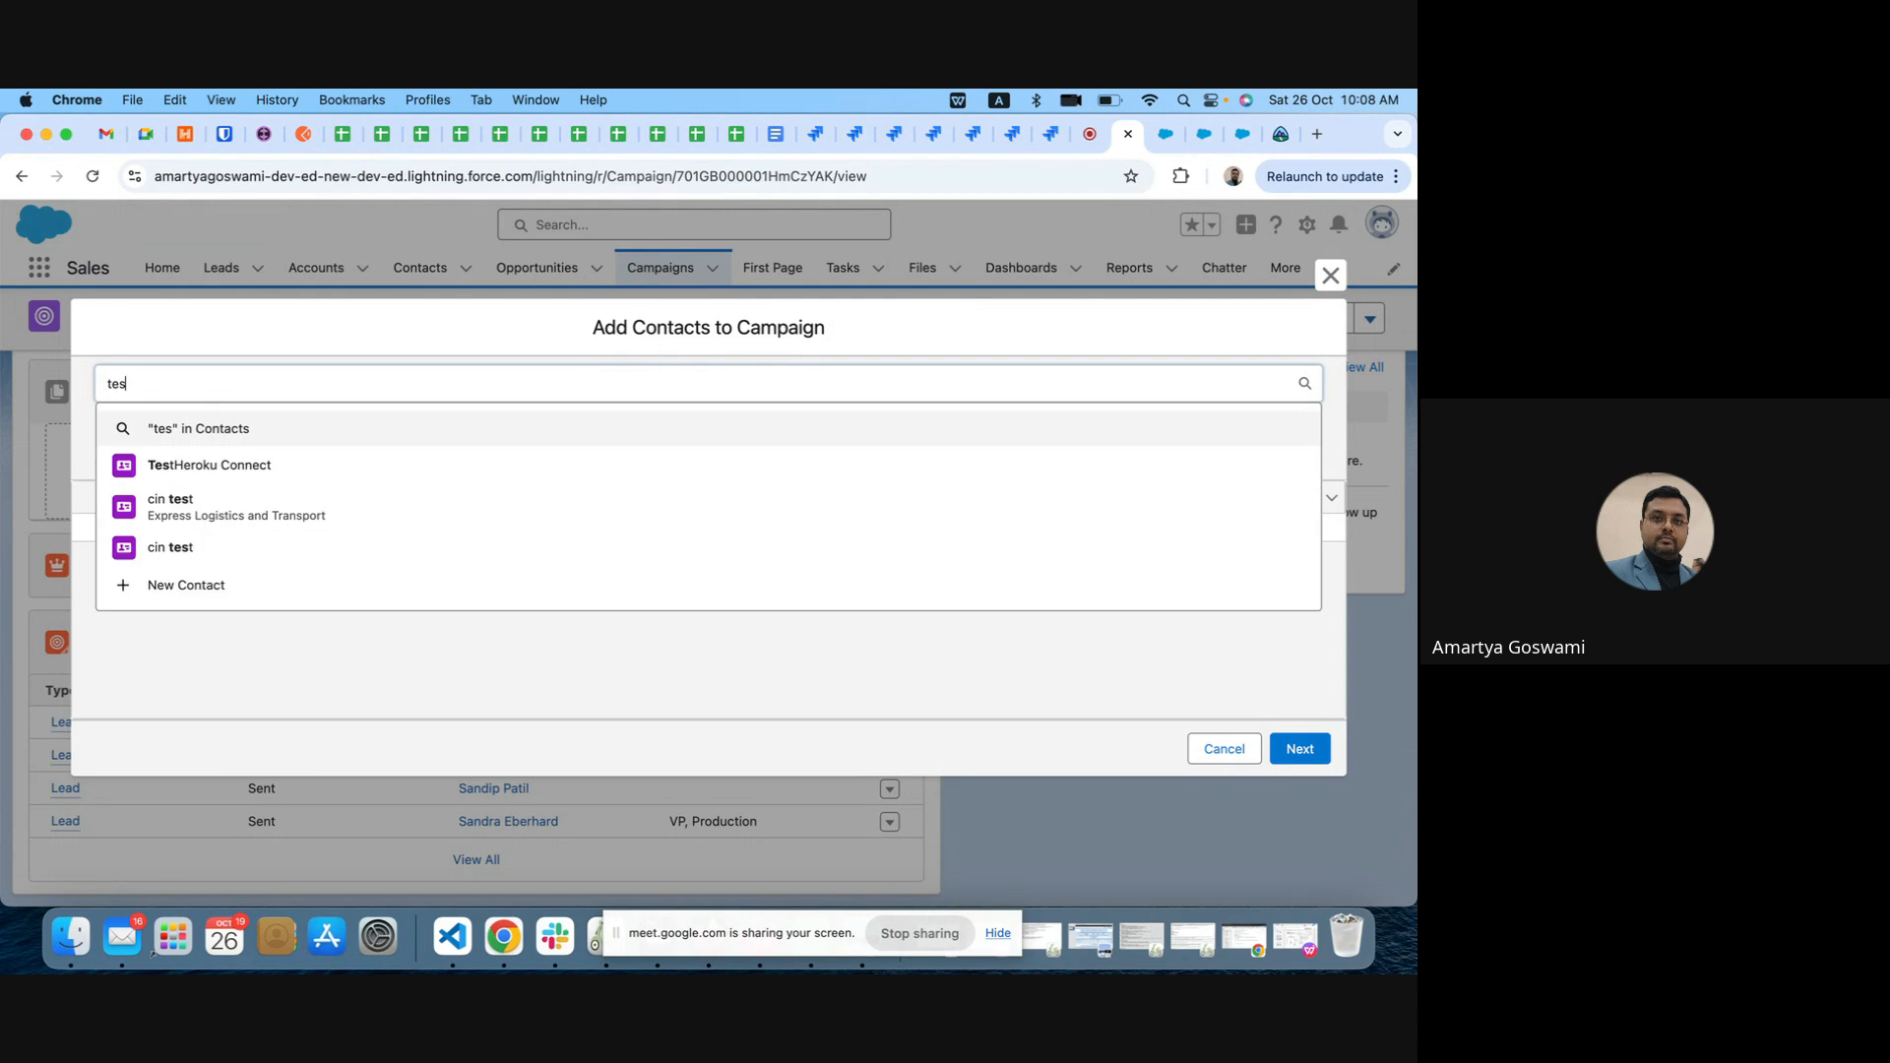
left_click(192, 545)
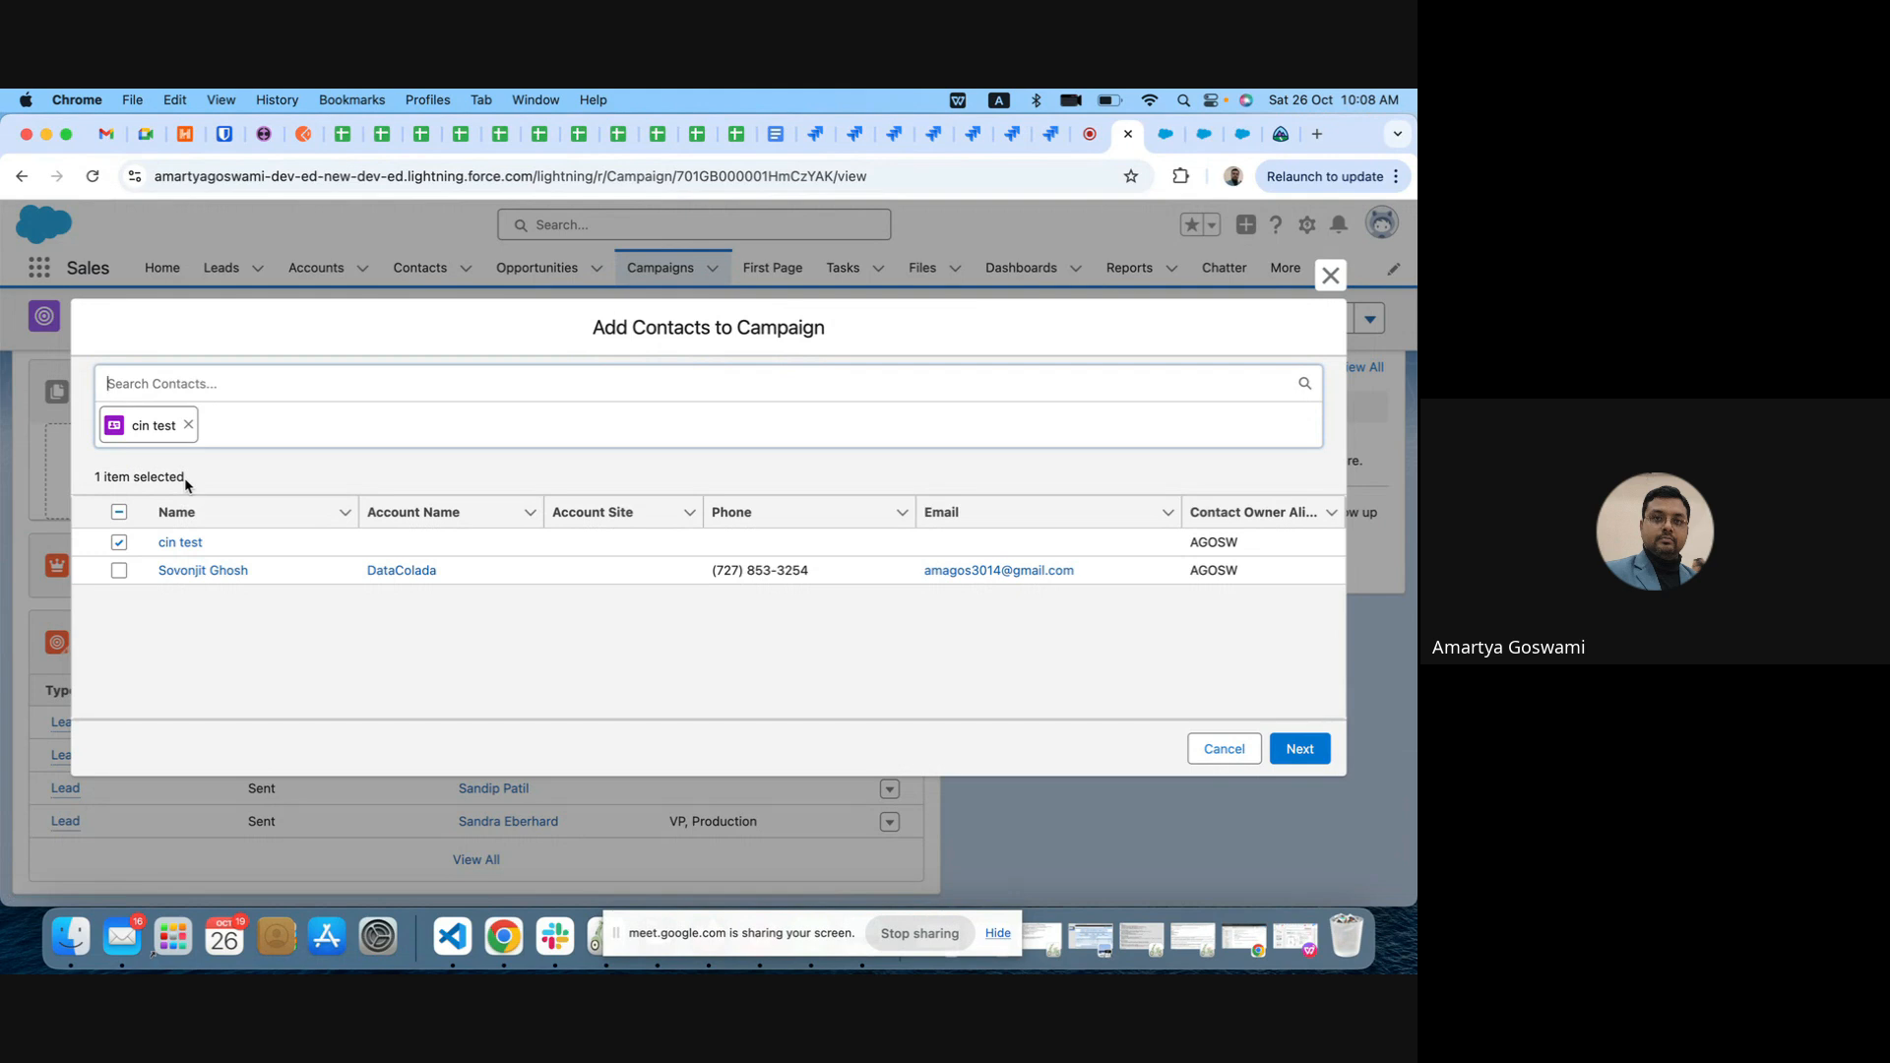
Step: Search the contacts for "tes" again and expand the results to the full contact list
left_click(169, 380)
type("tes")
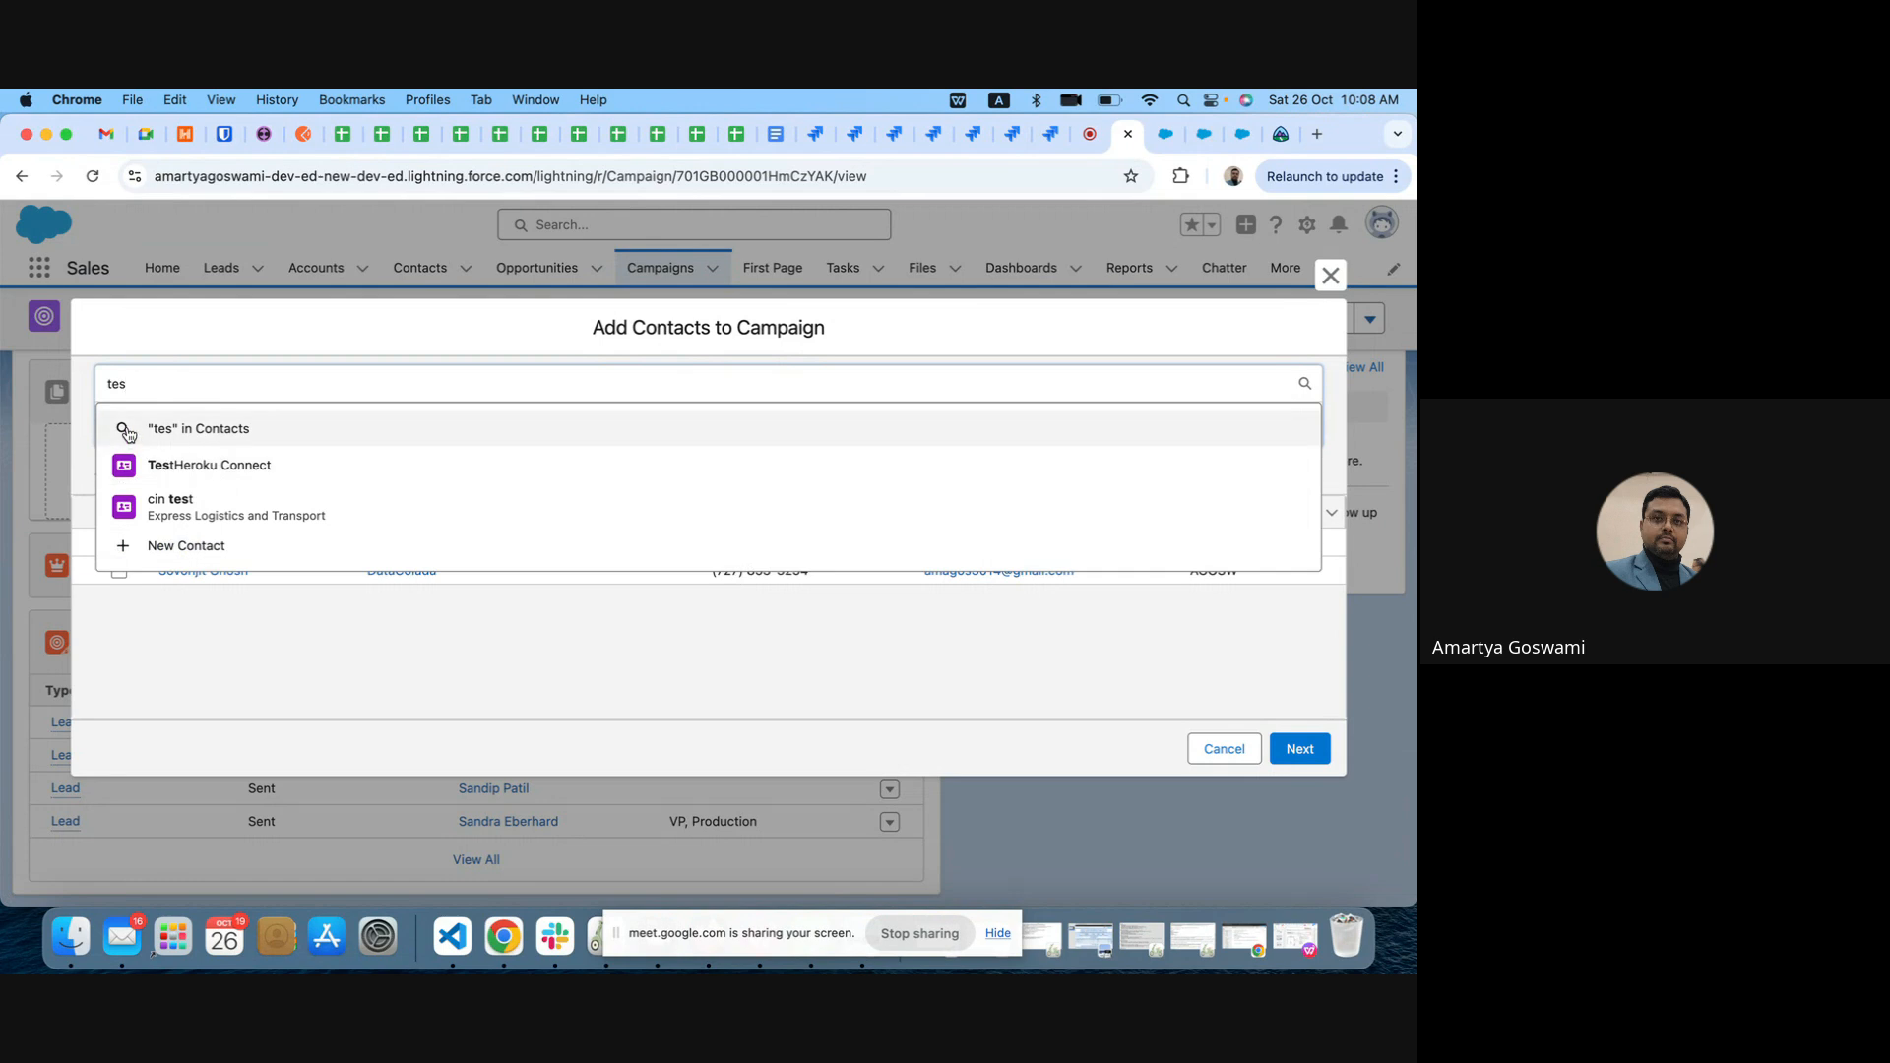
left_click(127, 433)
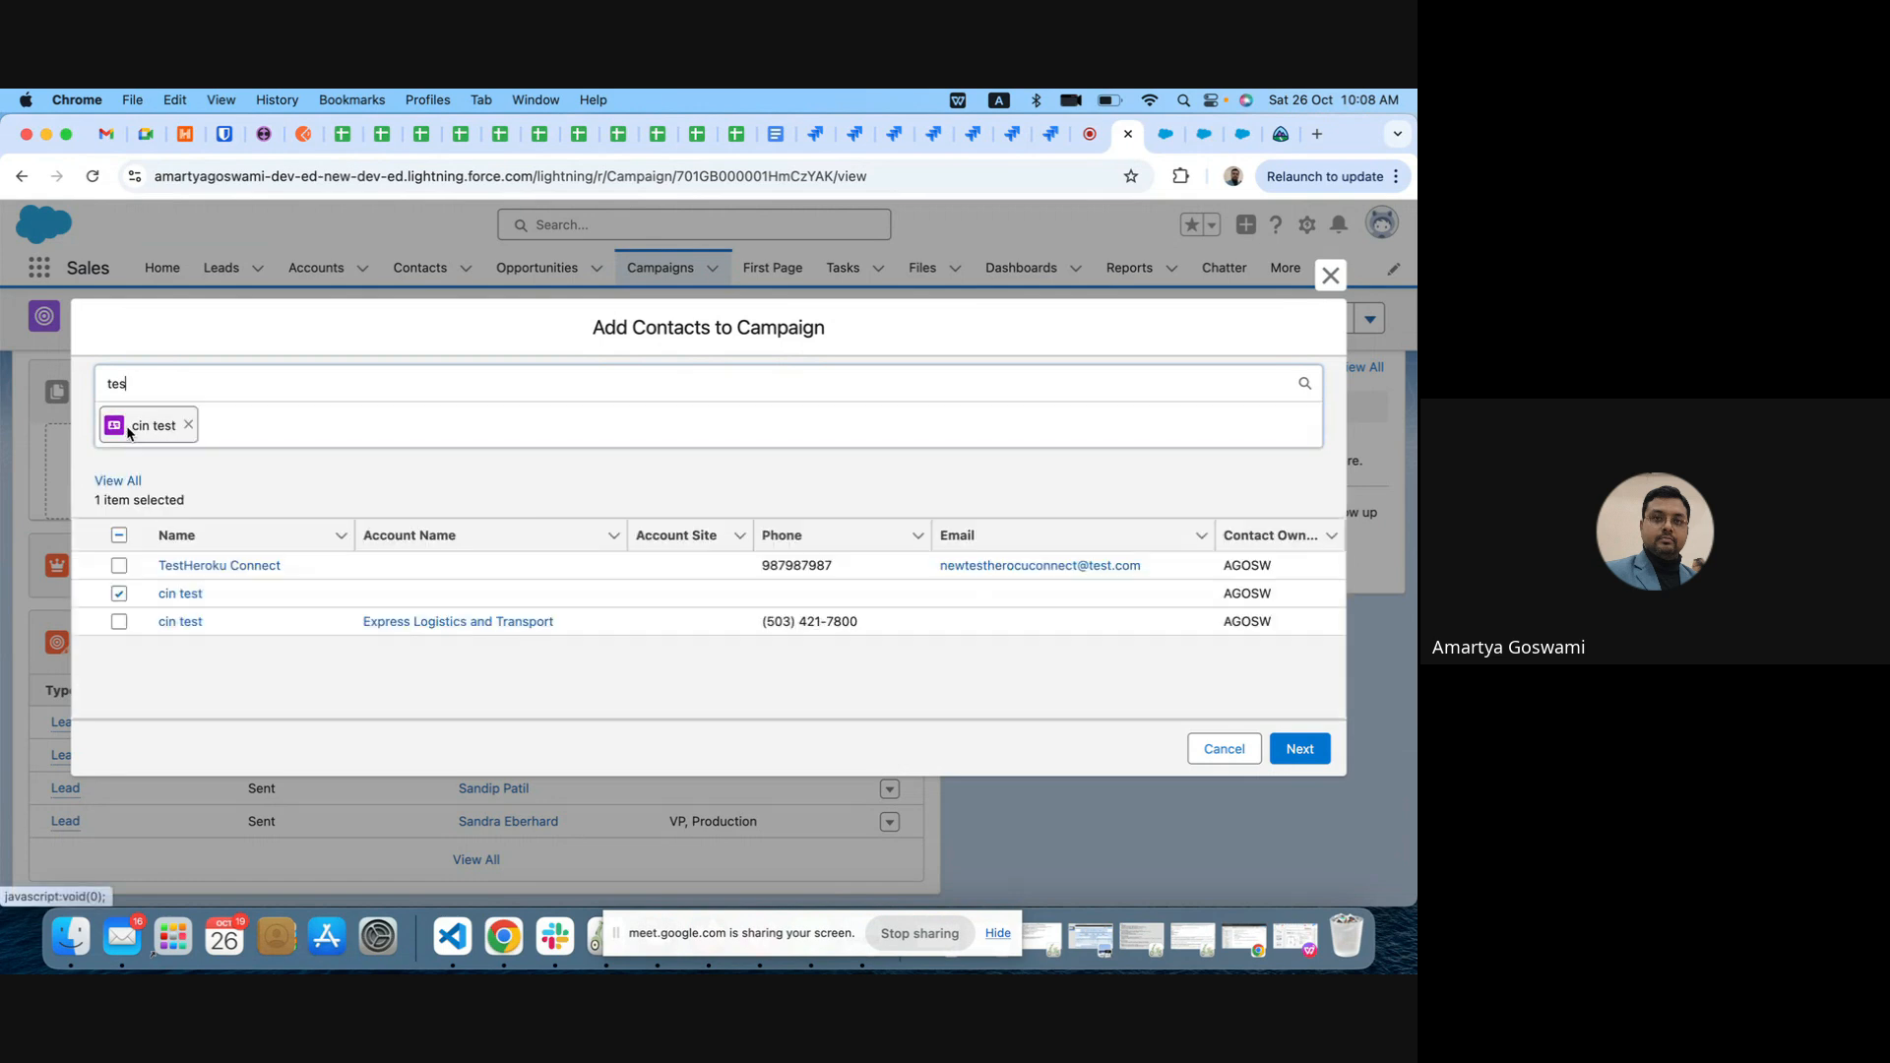
left_click(118, 484)
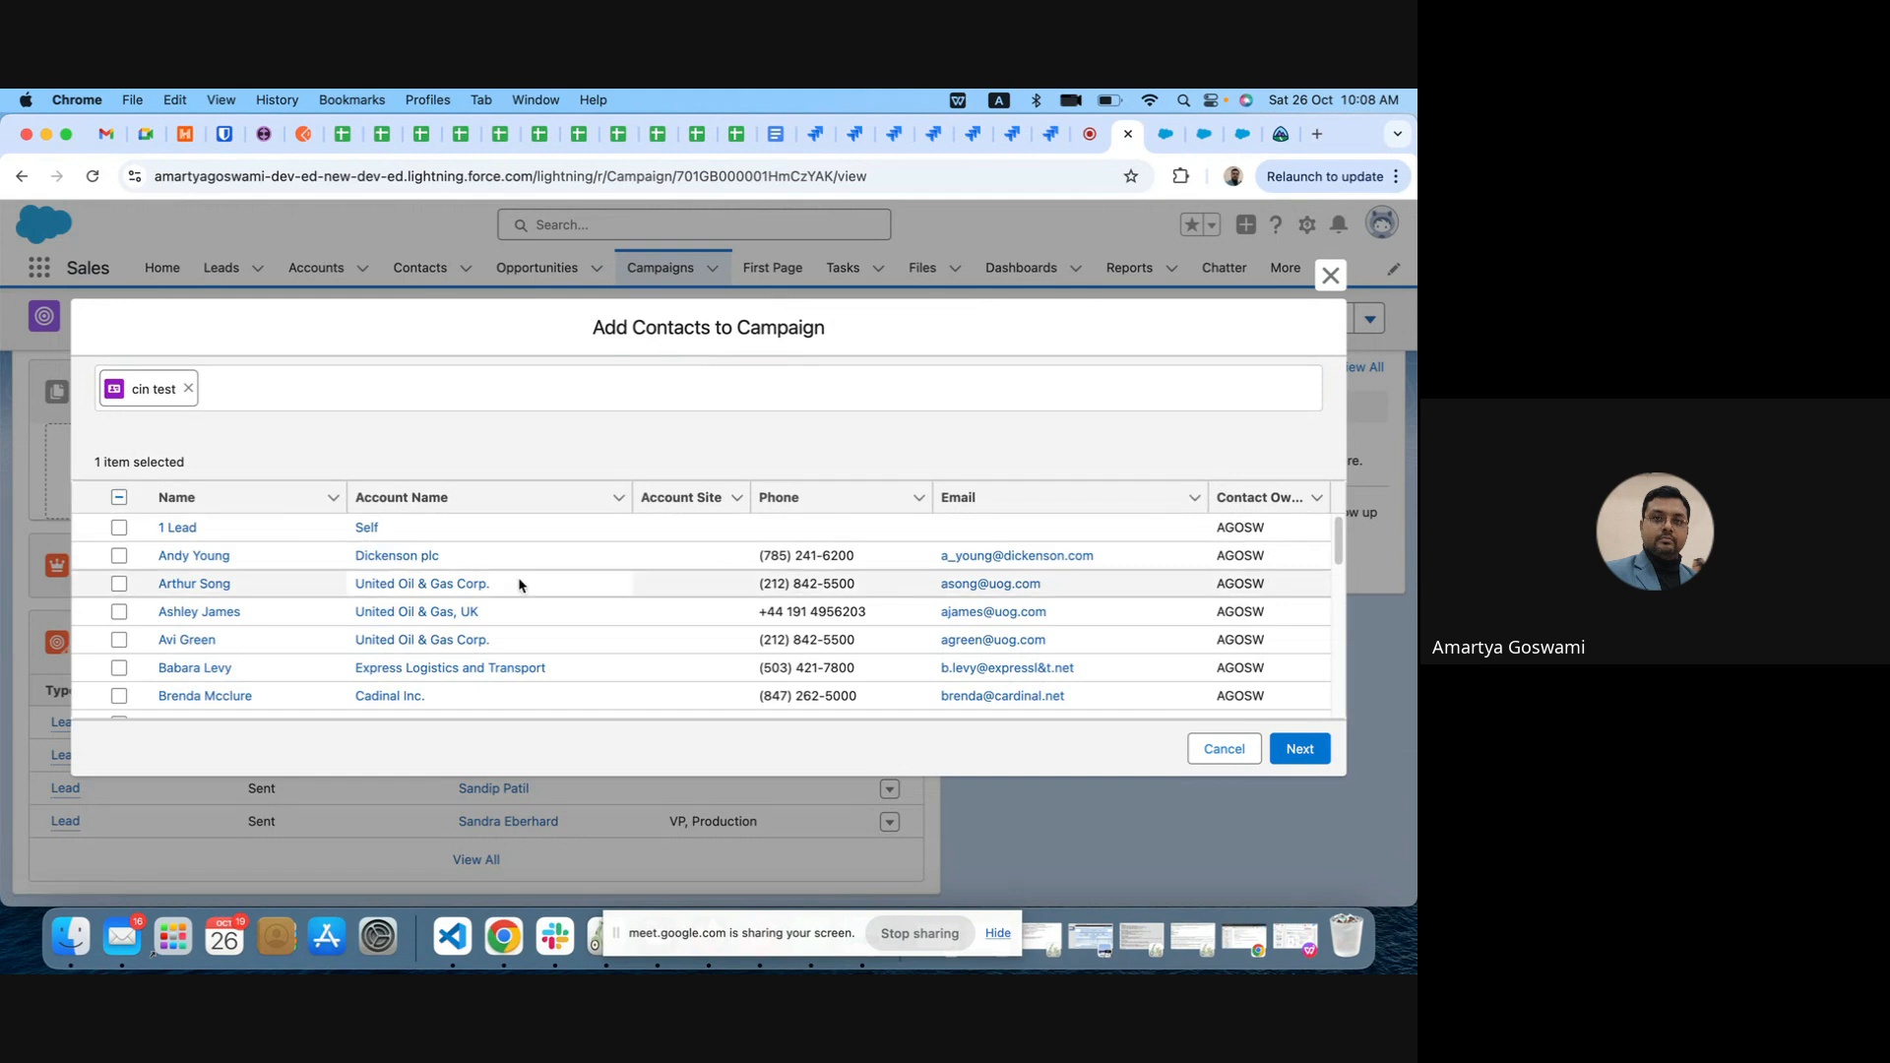
Step: Also select the United Oil & Gas, Singapore contact, the Grand Hotels & Resorts Ltd contact and the last listed United Oil & Gas Corp. contact
scroll(519, 585, "down", 15)
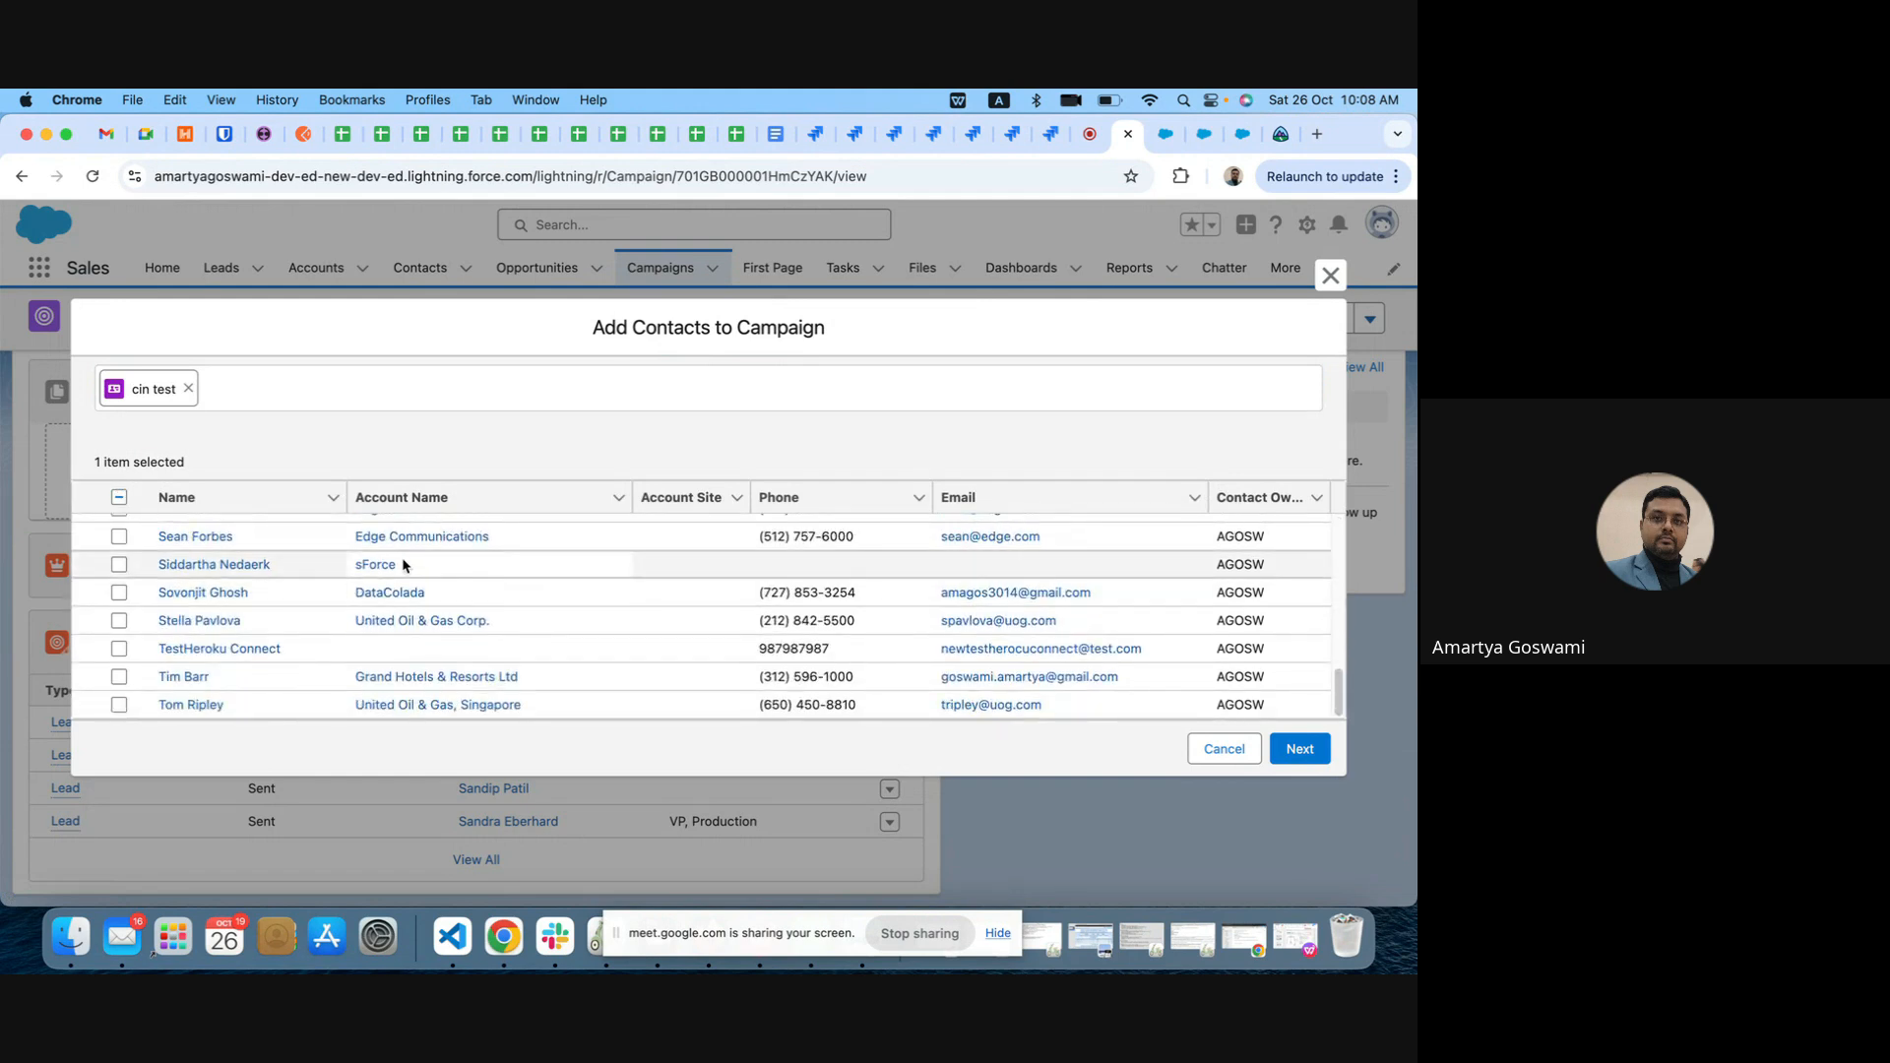
left_click(118, 703)
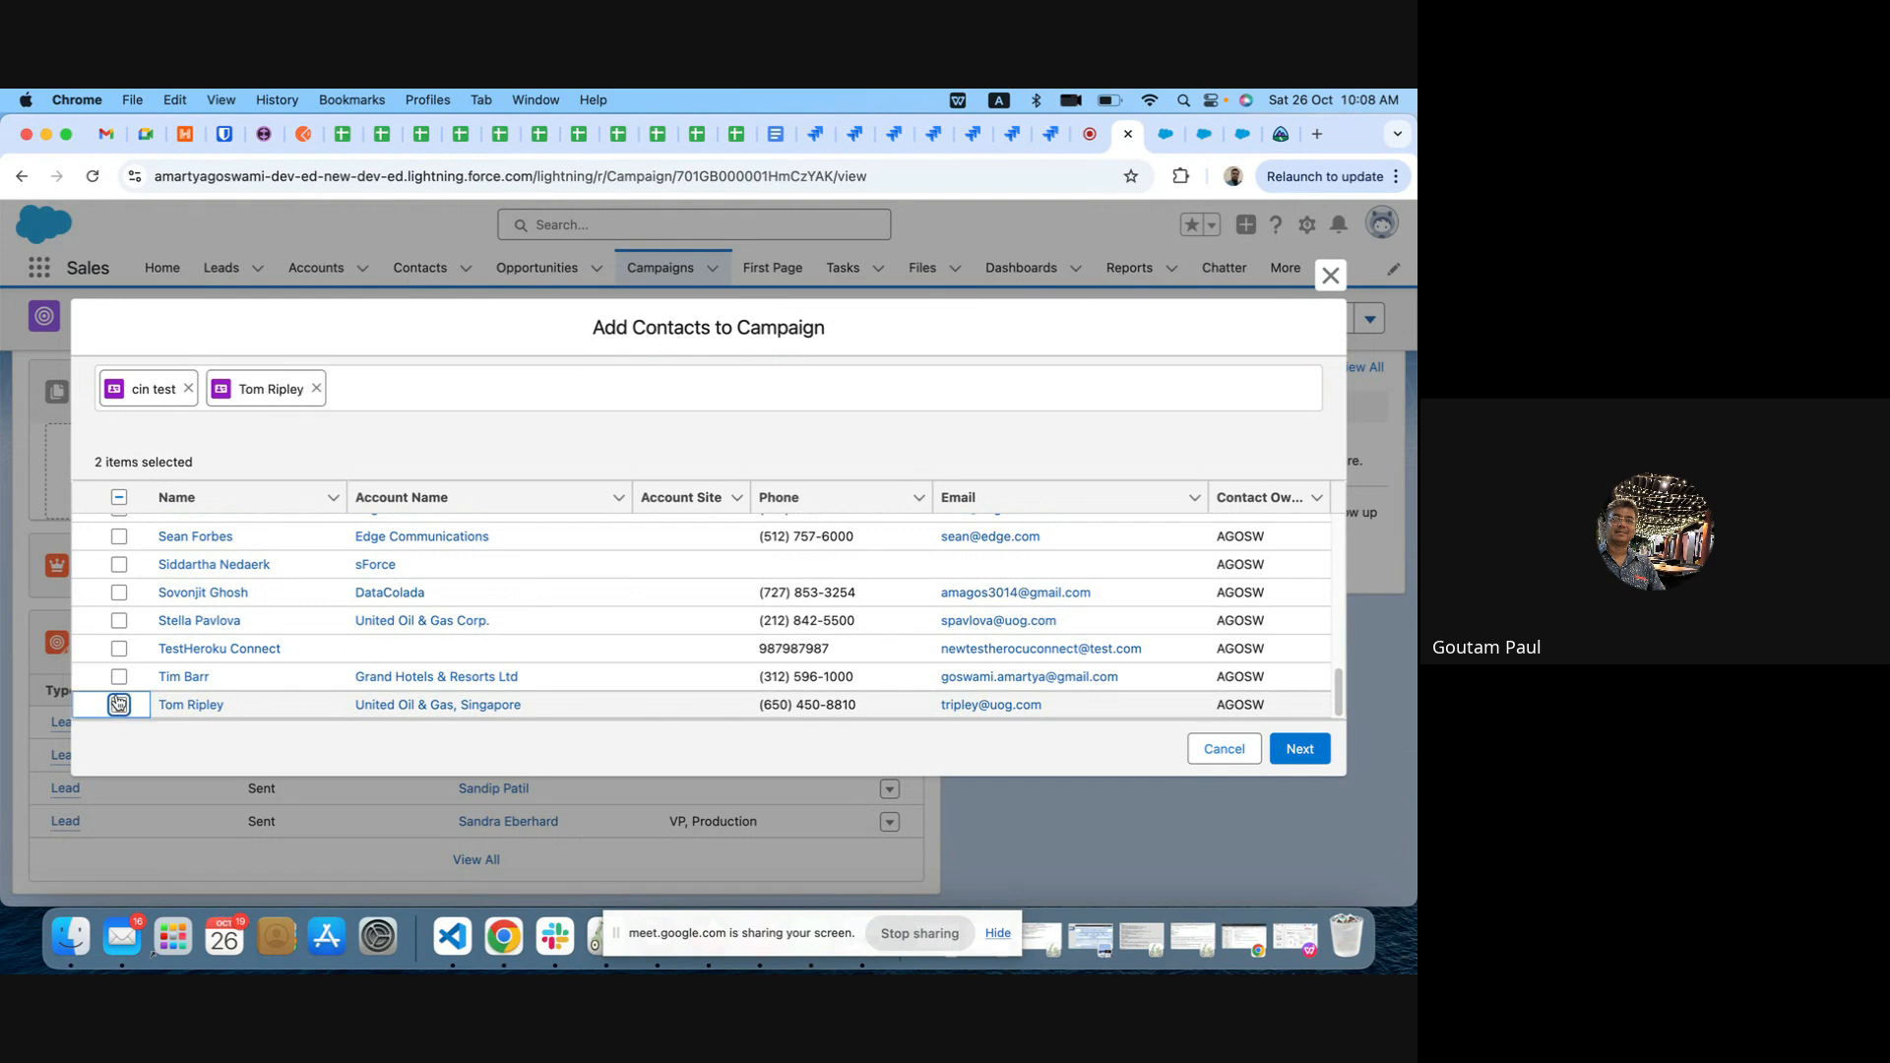
left_click(119, 677)
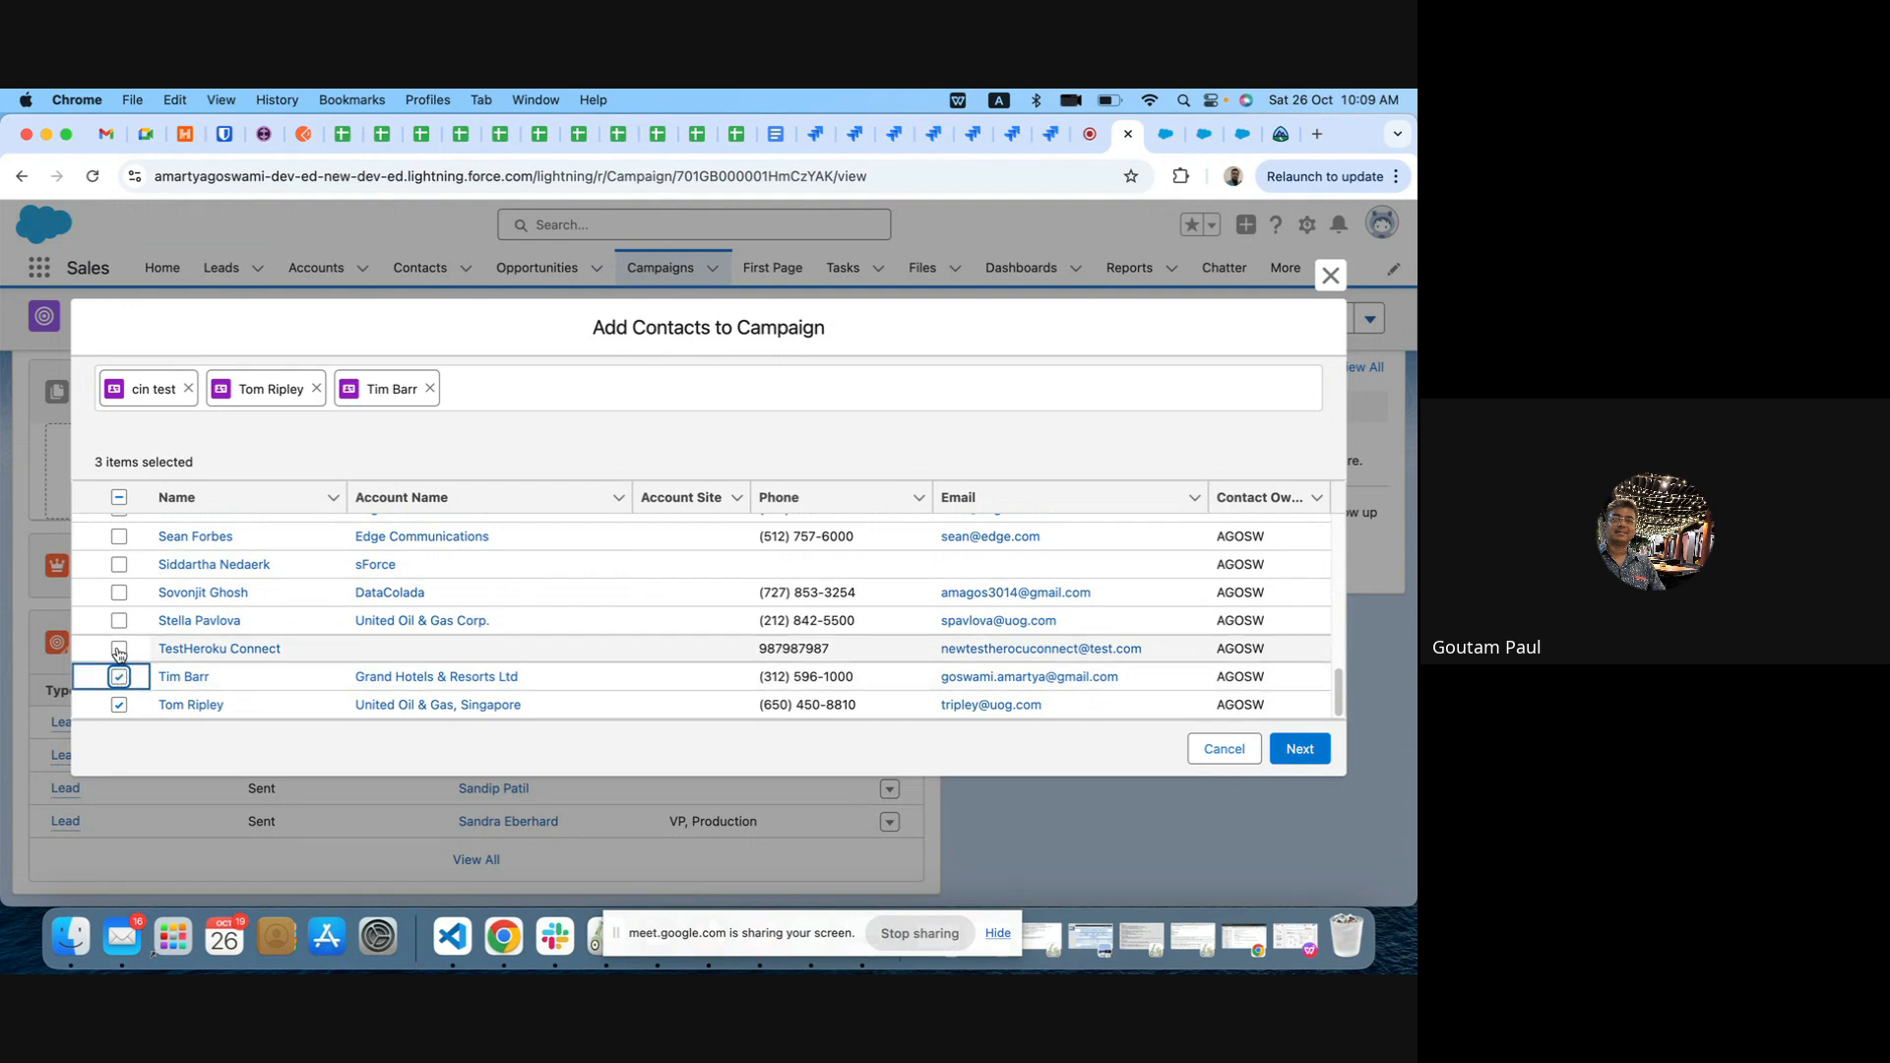
left_click(119, 649)
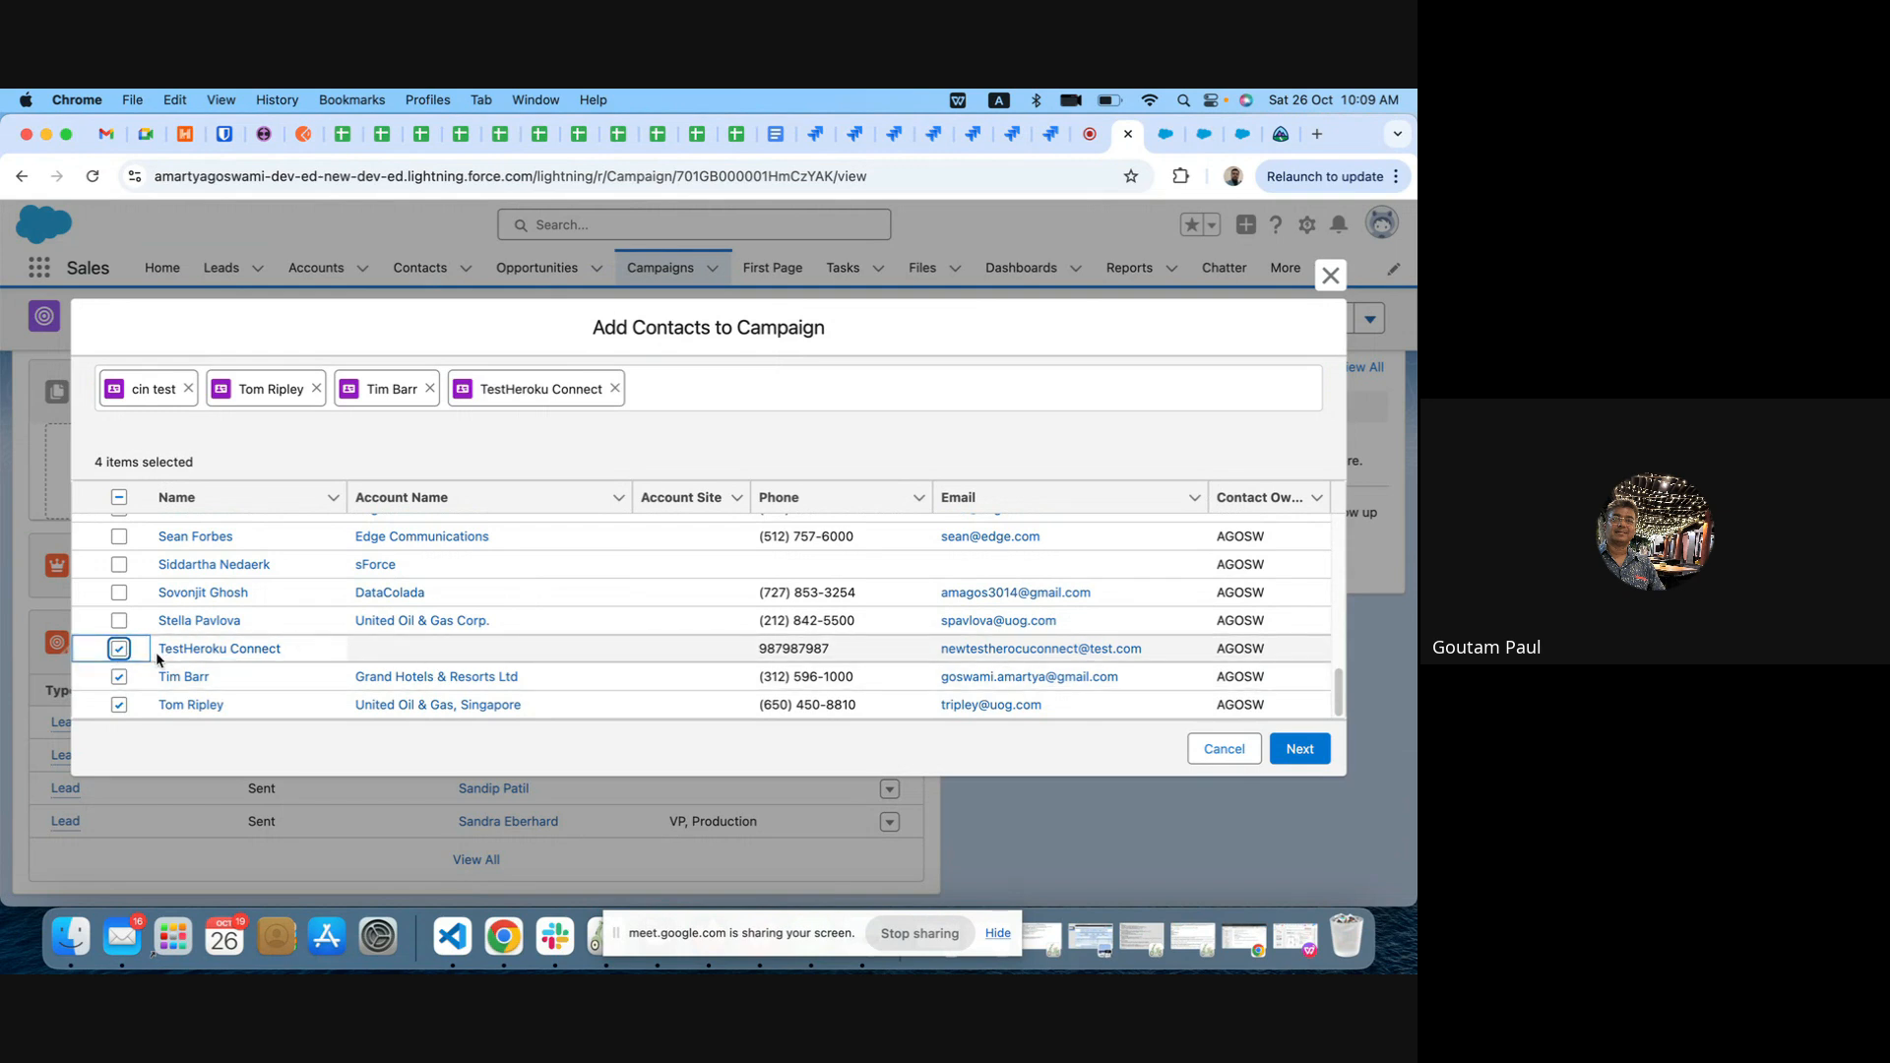
left_click(118, 650)
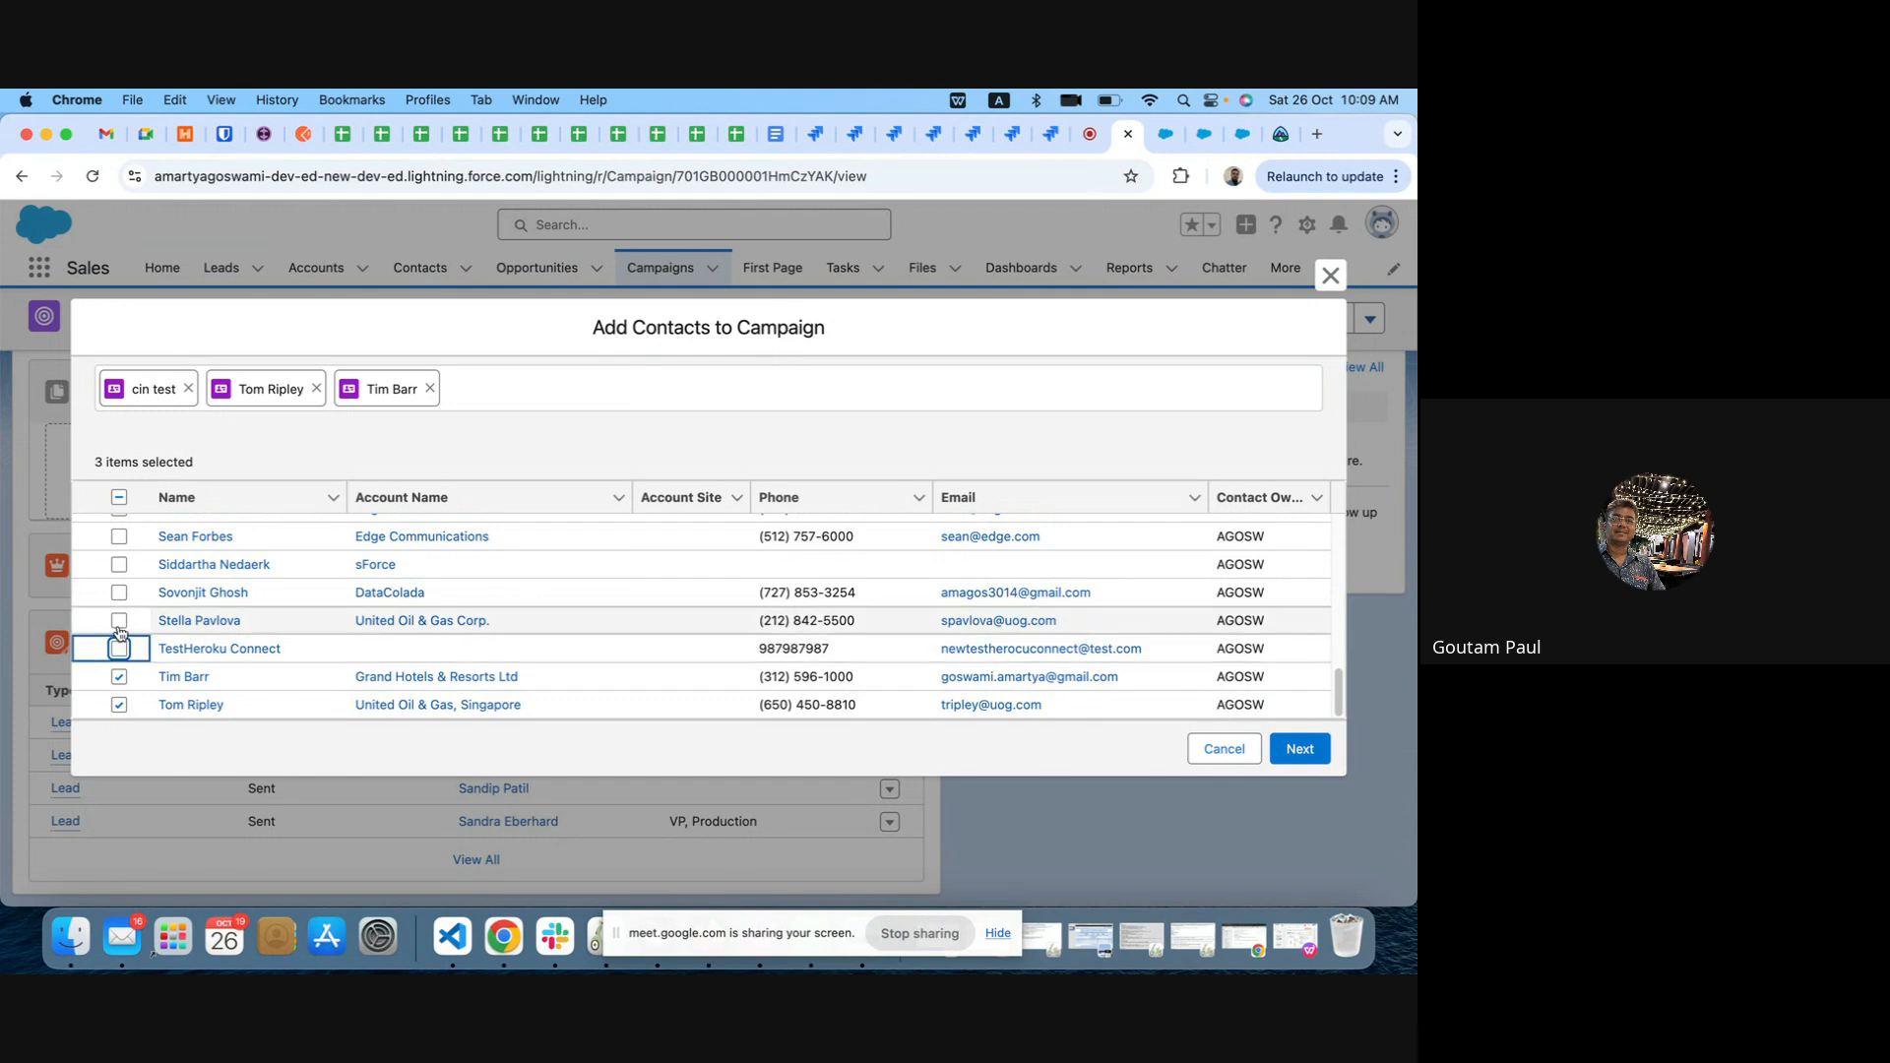
left_click(119, 622)
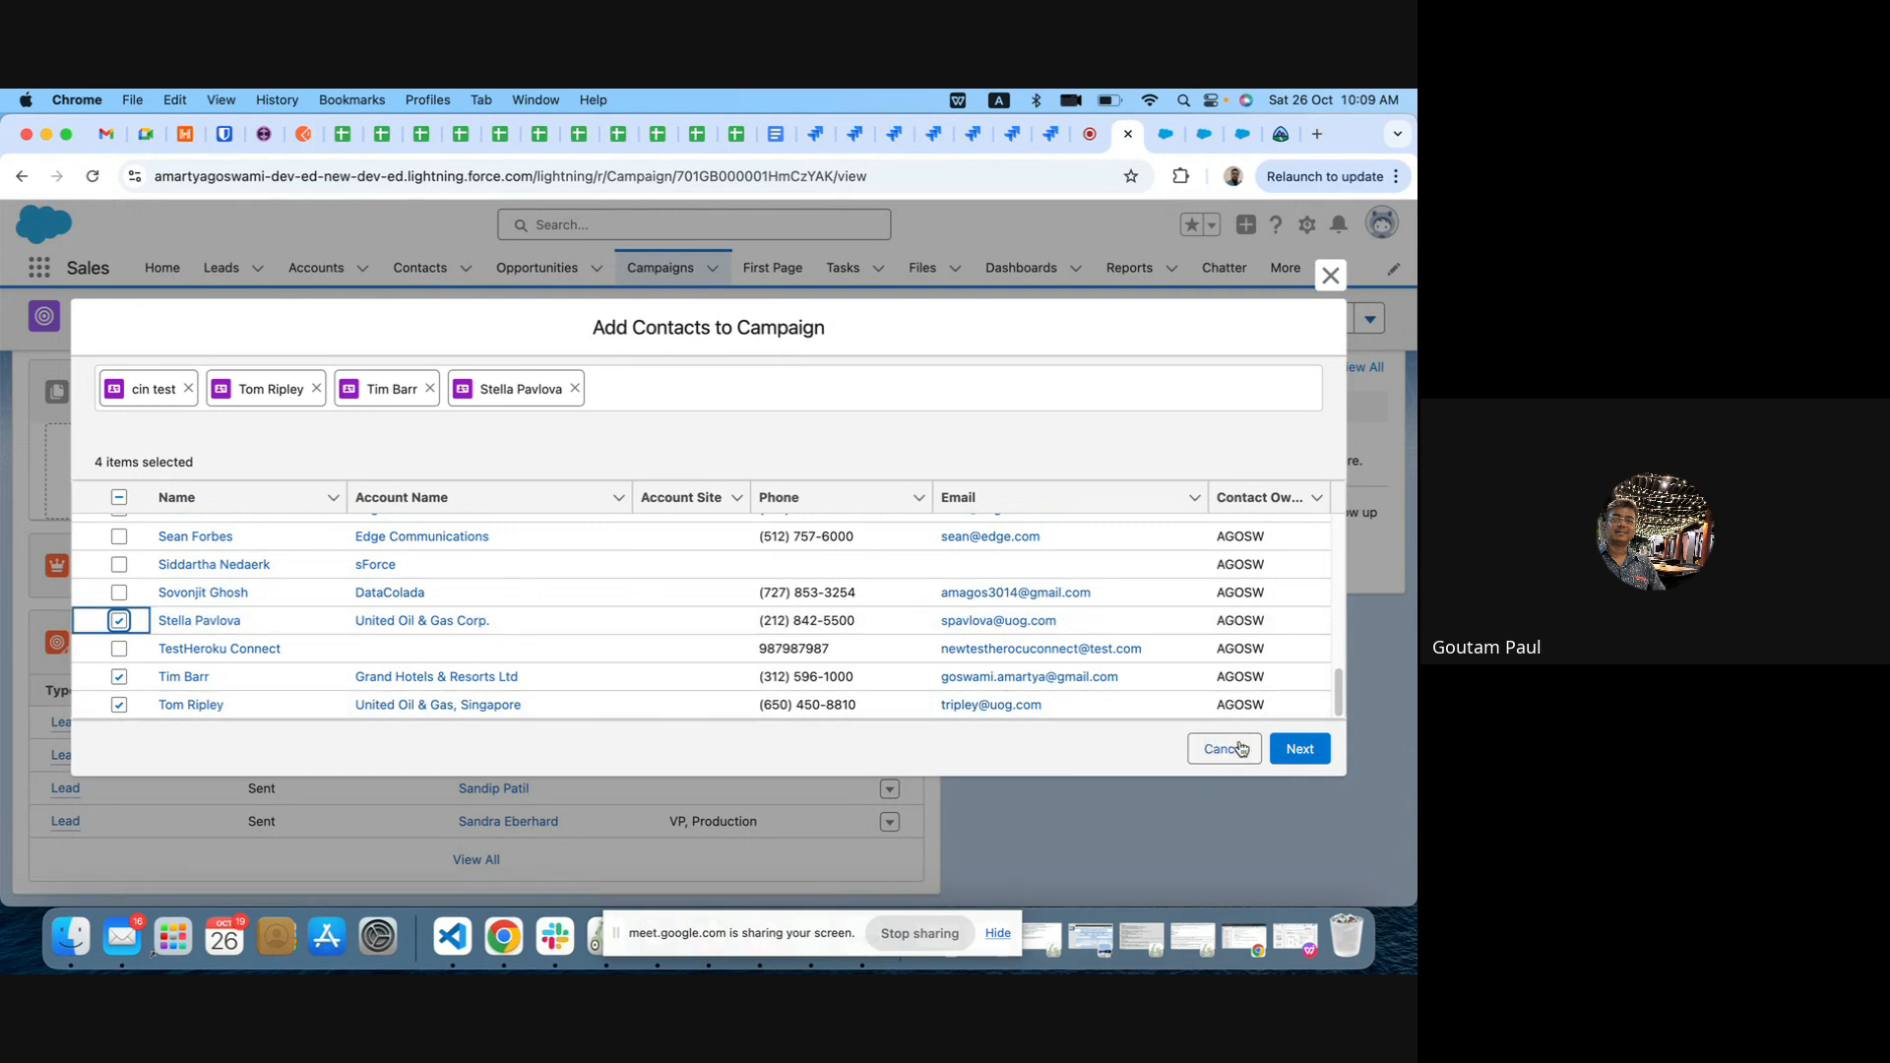
Step: Add the four selected contacts to Test Campaign 1 with member status Sent, keeping the status of existing members
left_click(1304, 753)
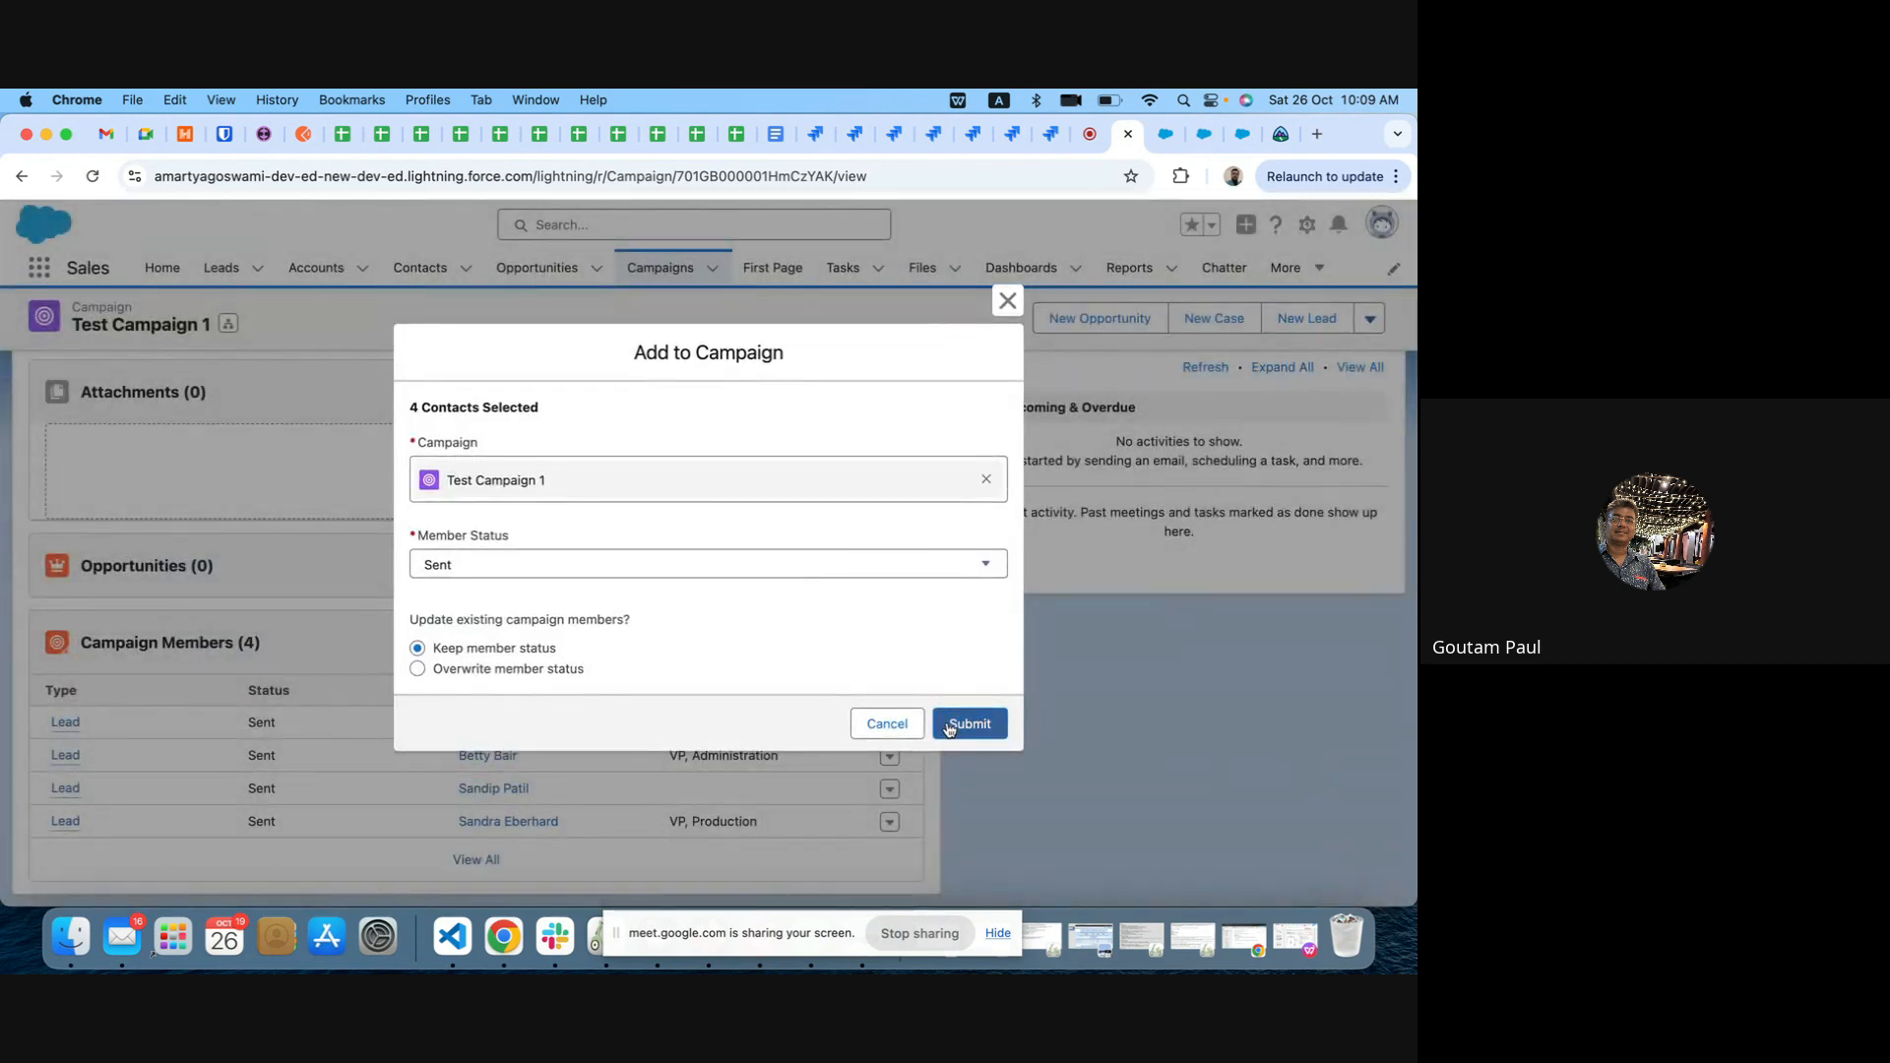
left_click(950, 726)
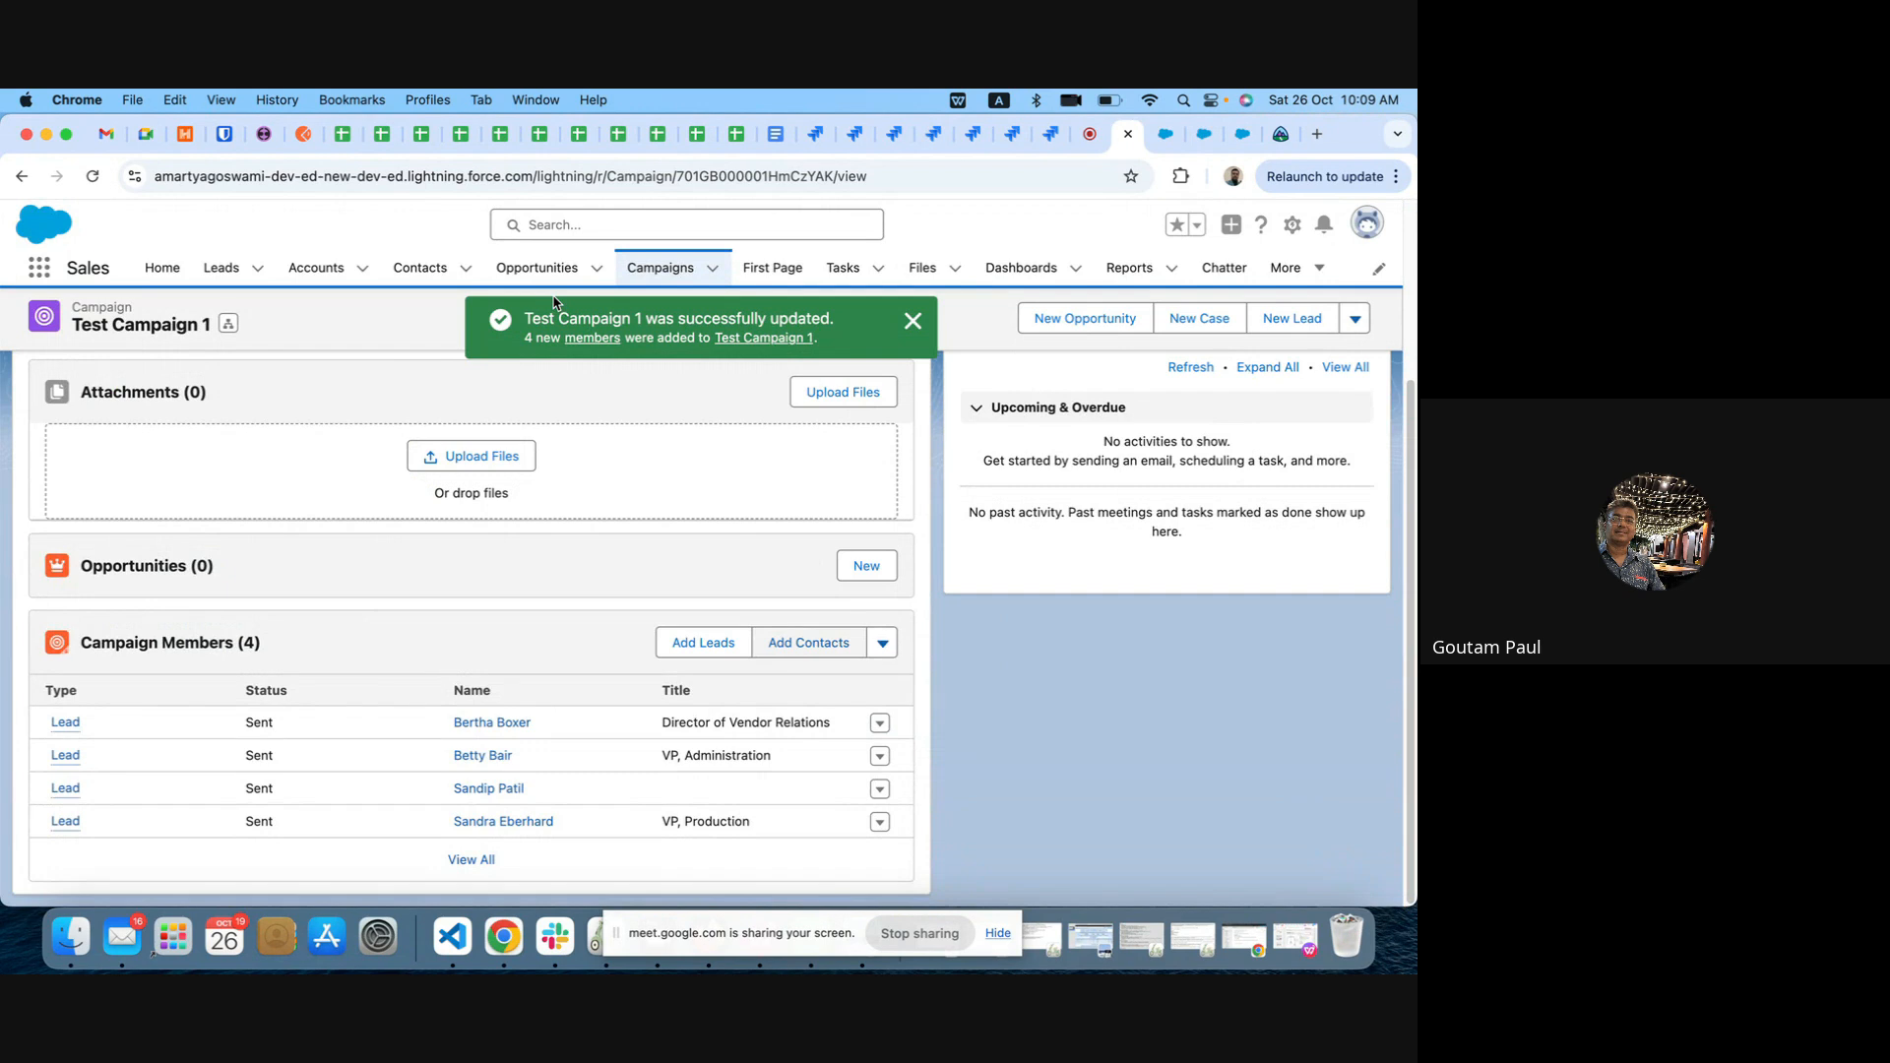
Step: Reload Test Campaign 1 and open the full list of its campaign members
left_click(459, 177)
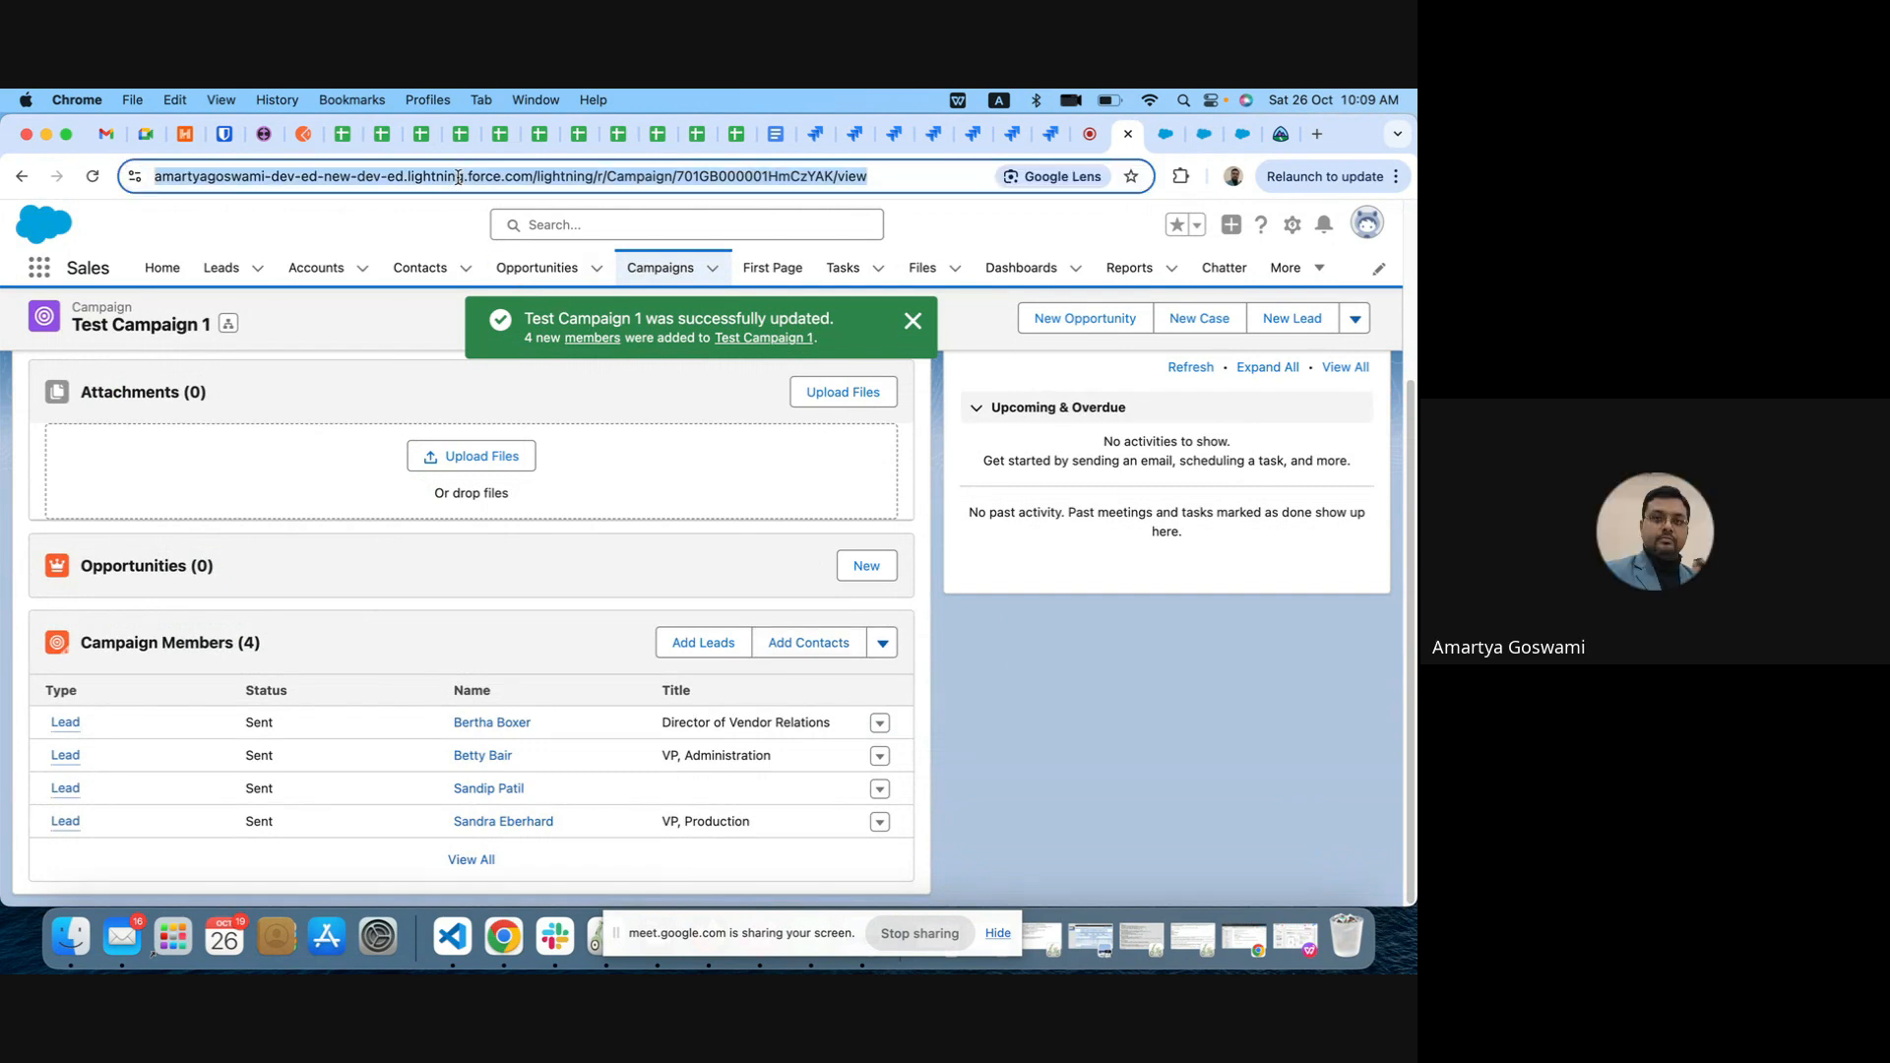
key("Return")
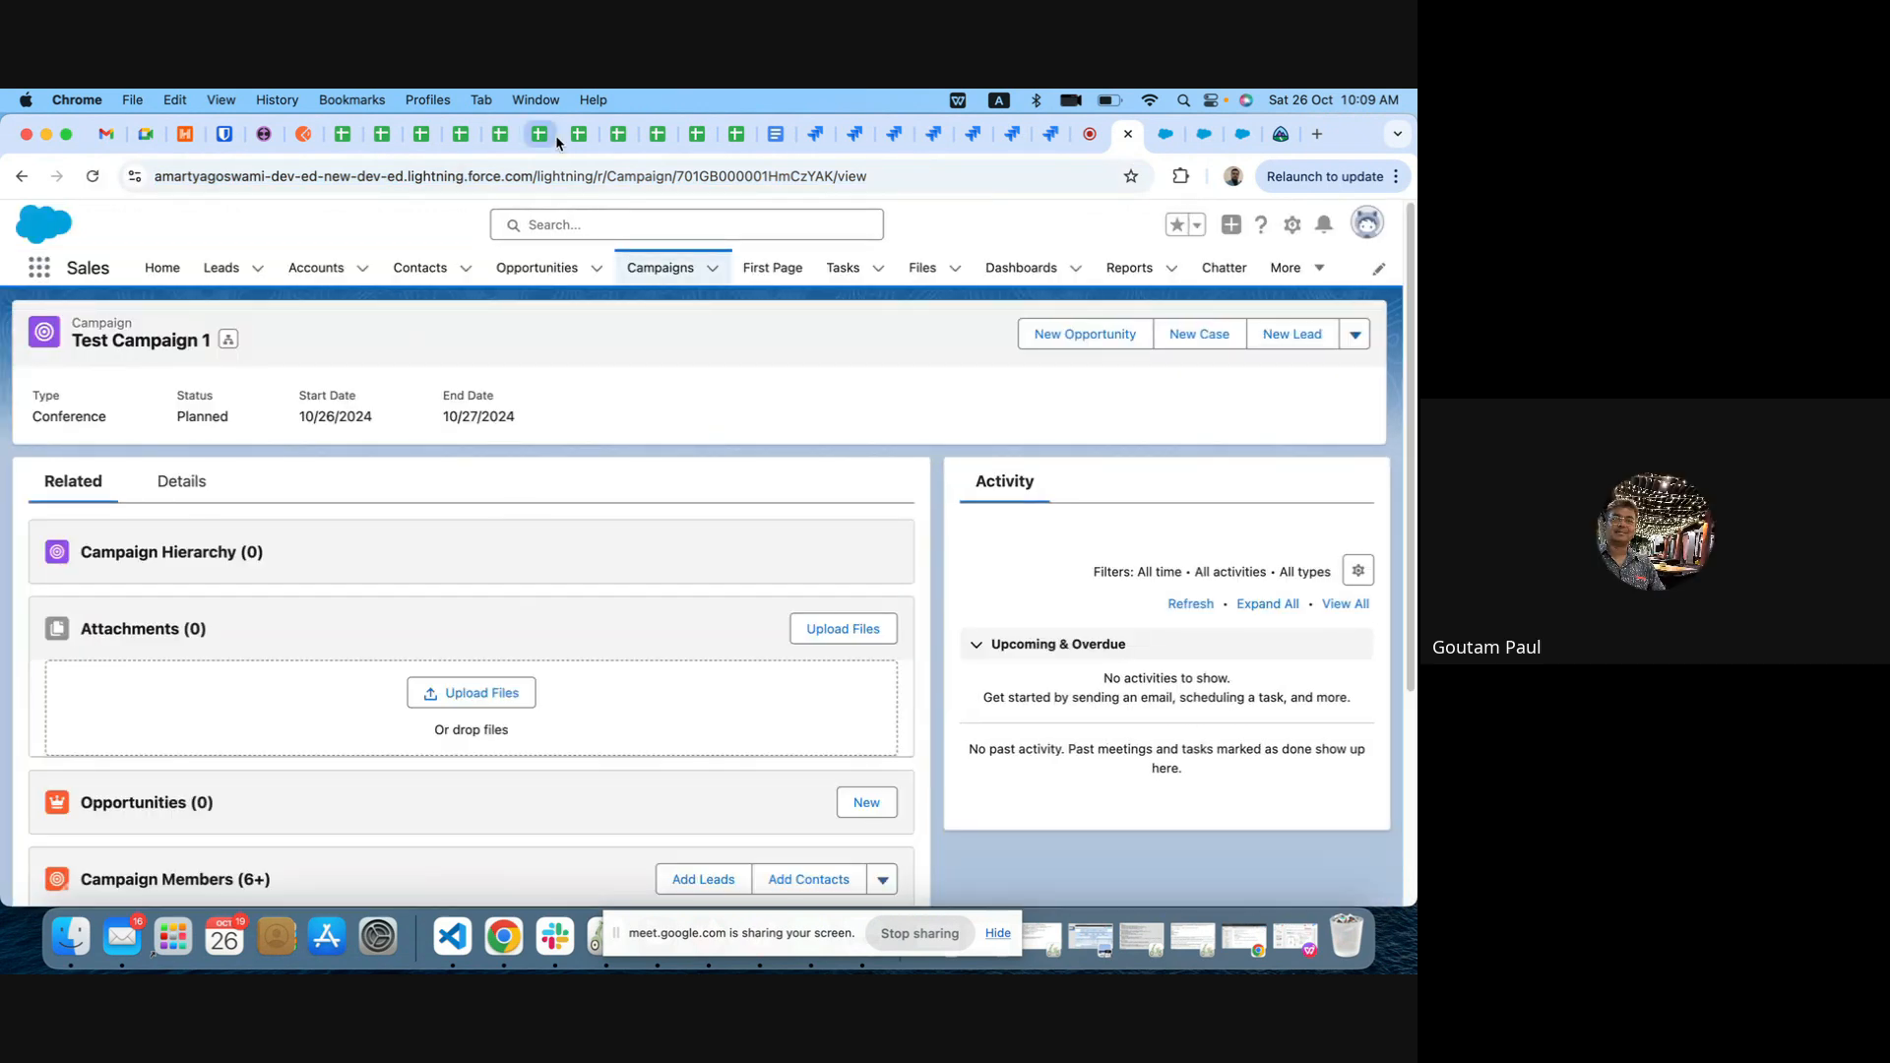
scroll(556, 463, "down", 3)
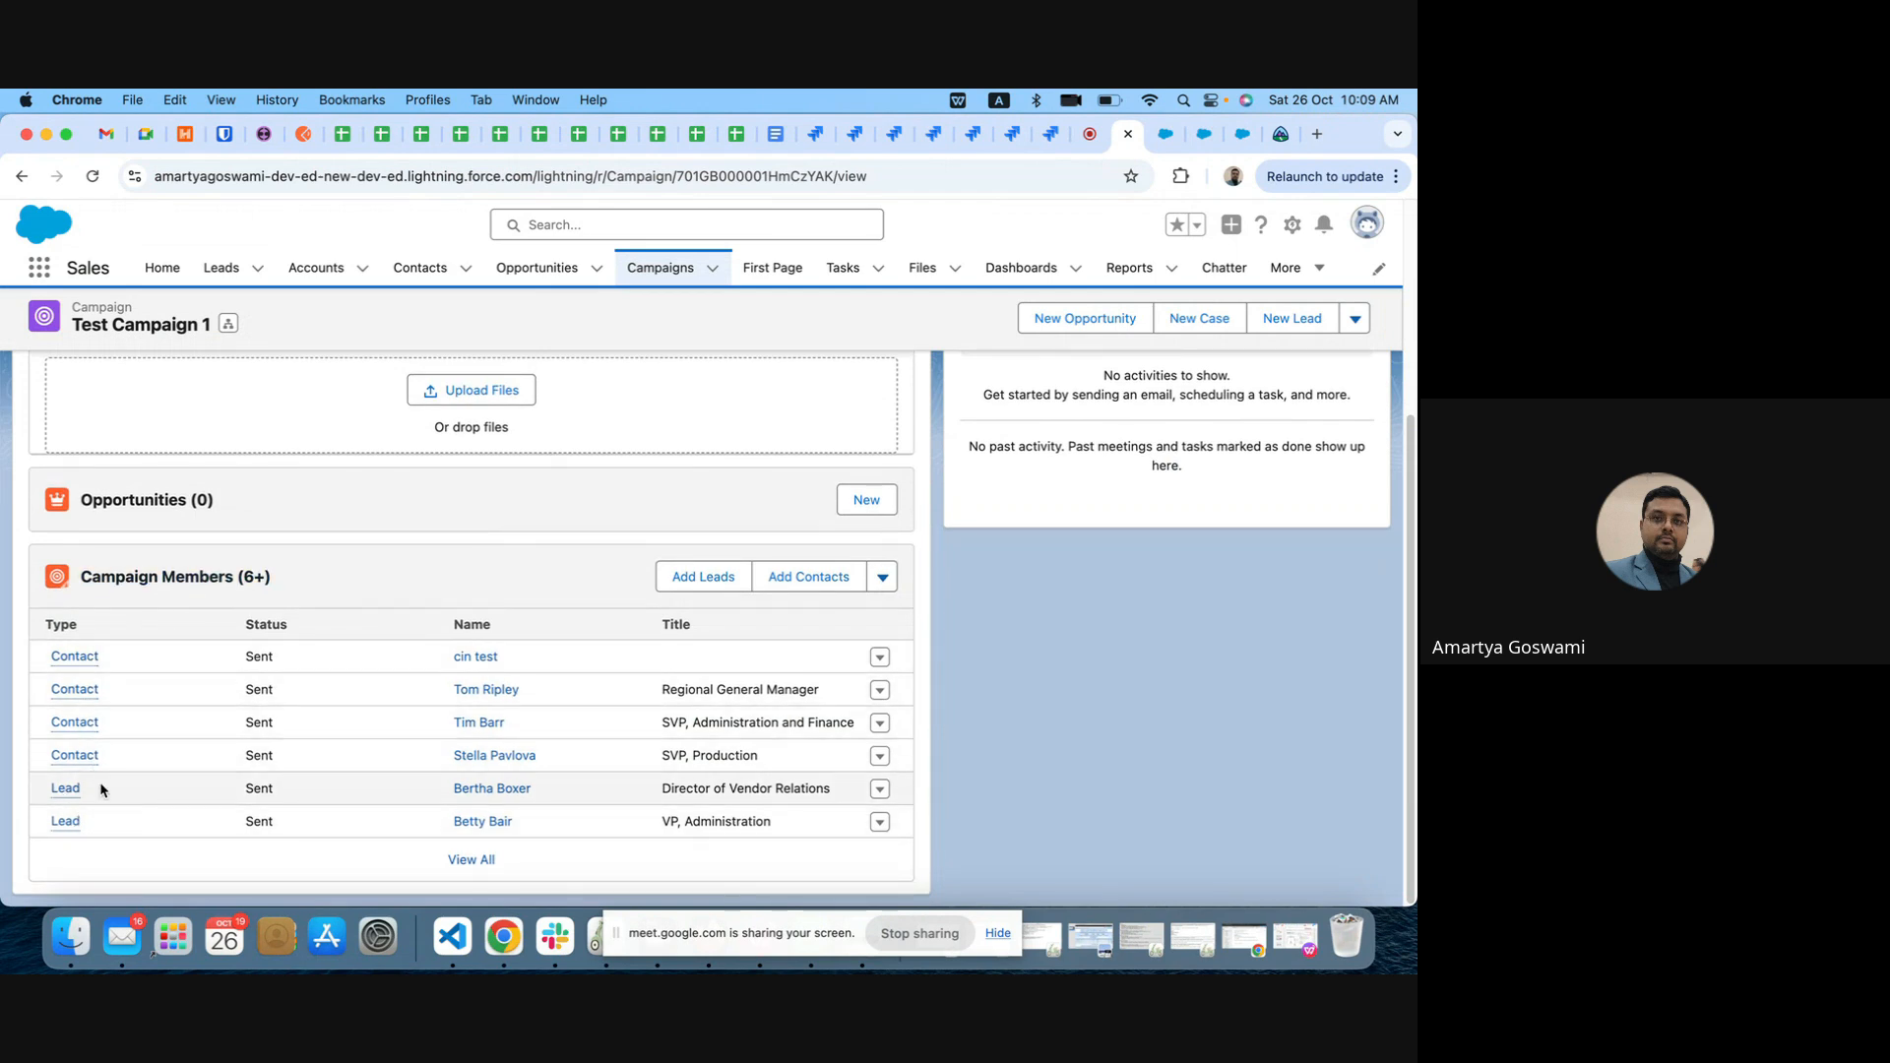
left_click(485, 862)
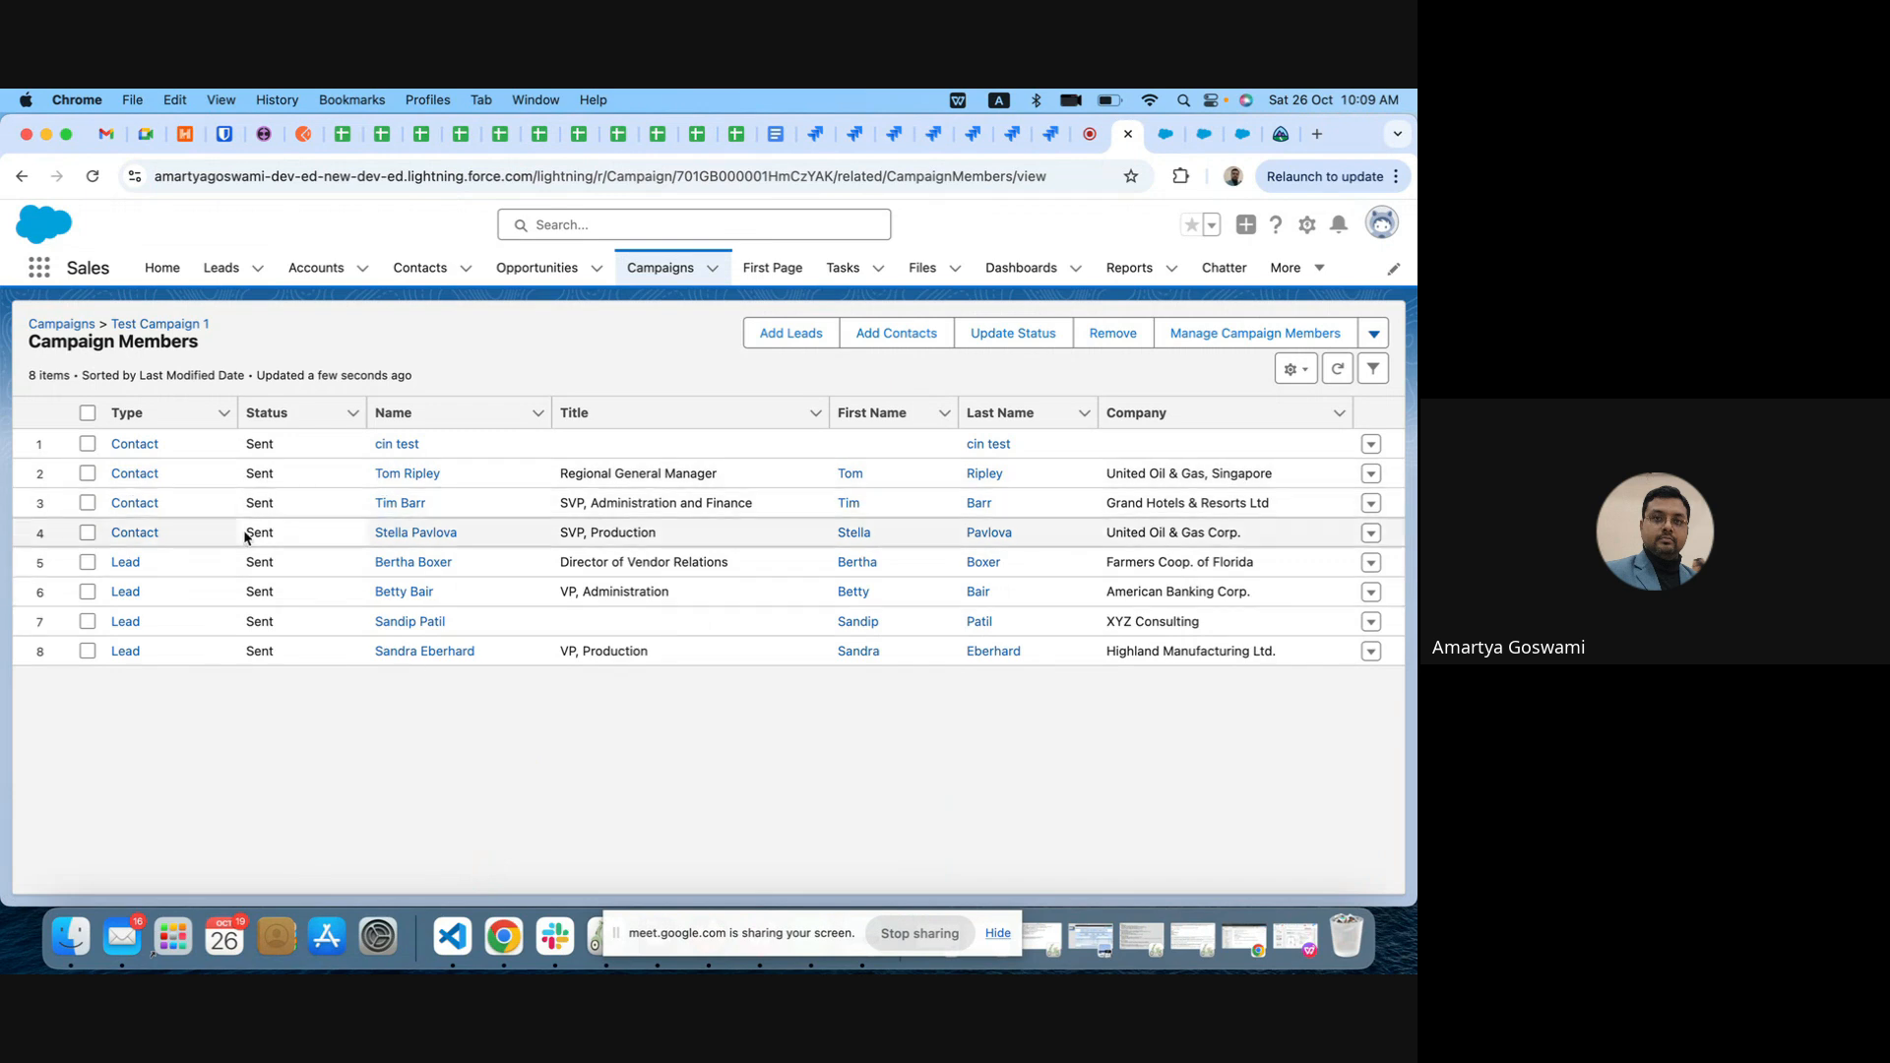
Step: Select all four contacts and four leads in the Campaign Members list and open the additional actions containing Send List Email
left_click(1374, 334)
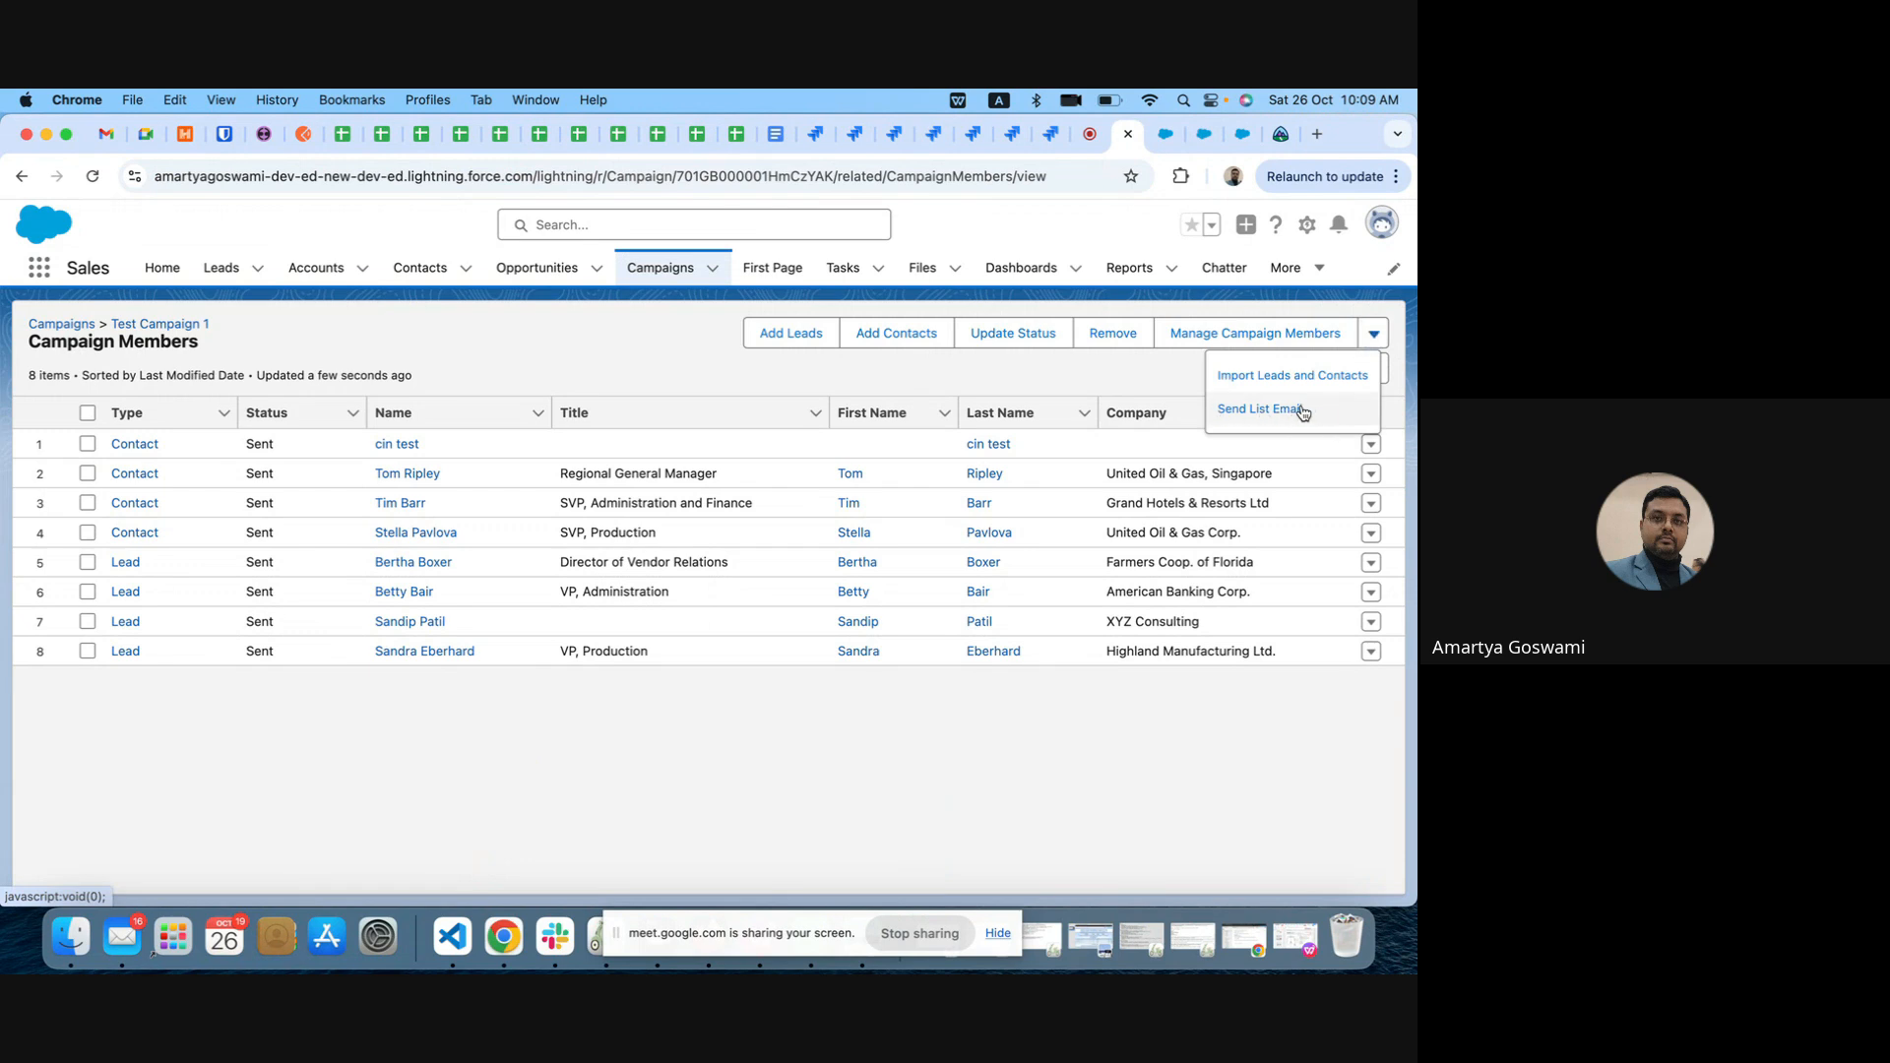
left_click(87, 444)
left_click(87, 473)
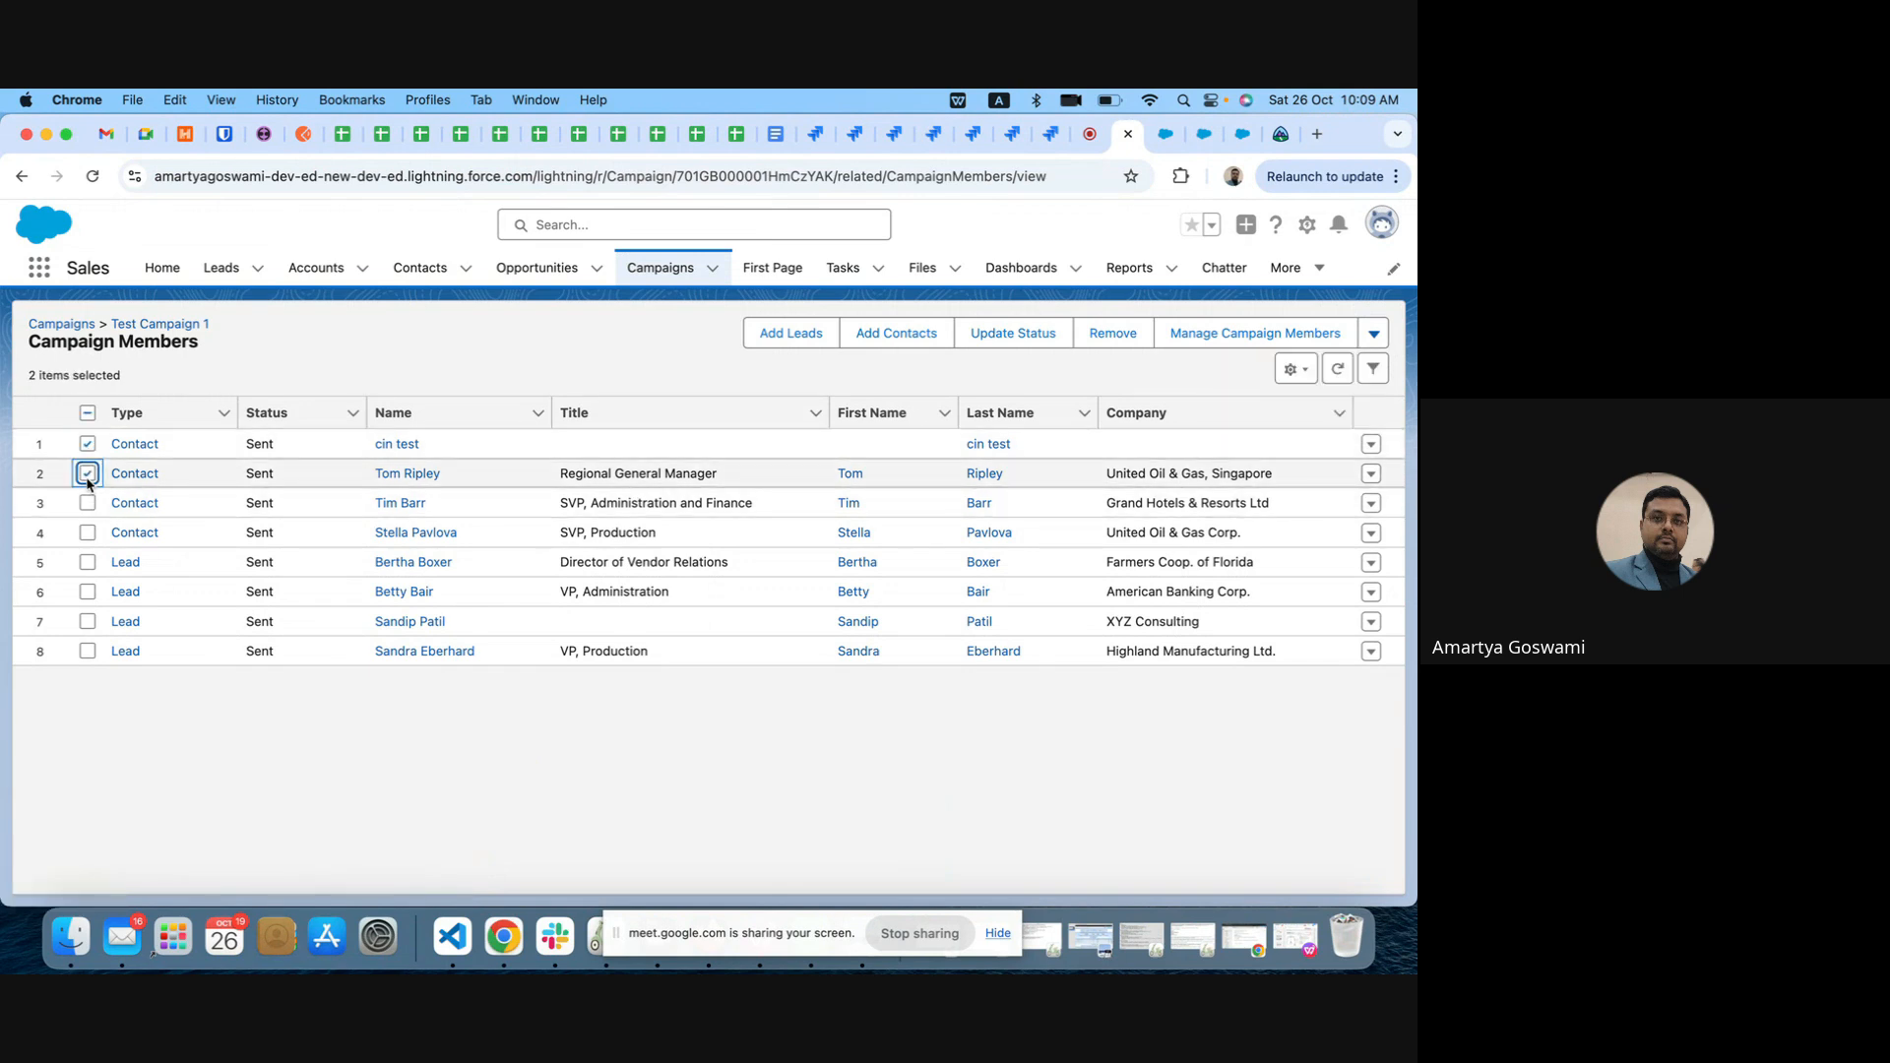
left_click(88, 503)
left_click(87, 533)
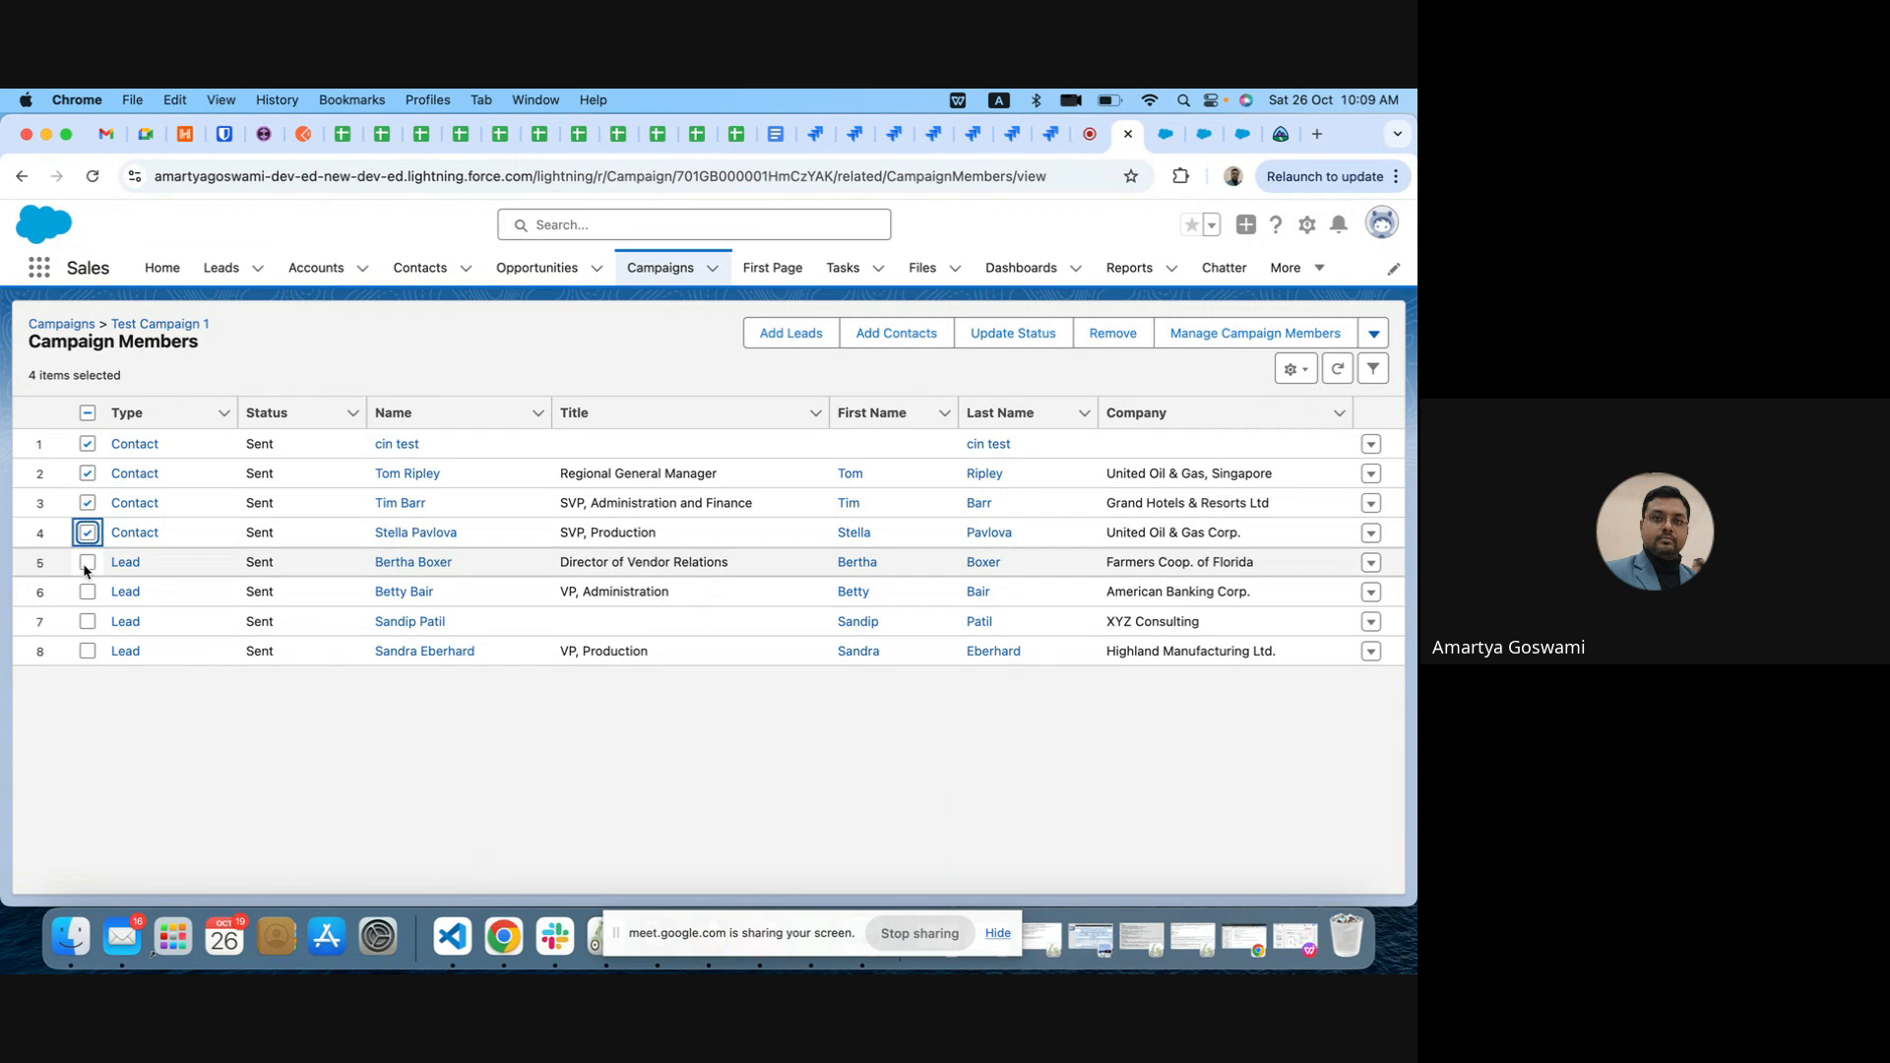
left_click(87, 562)
left_click(88, 592)
left_click(87, 621)
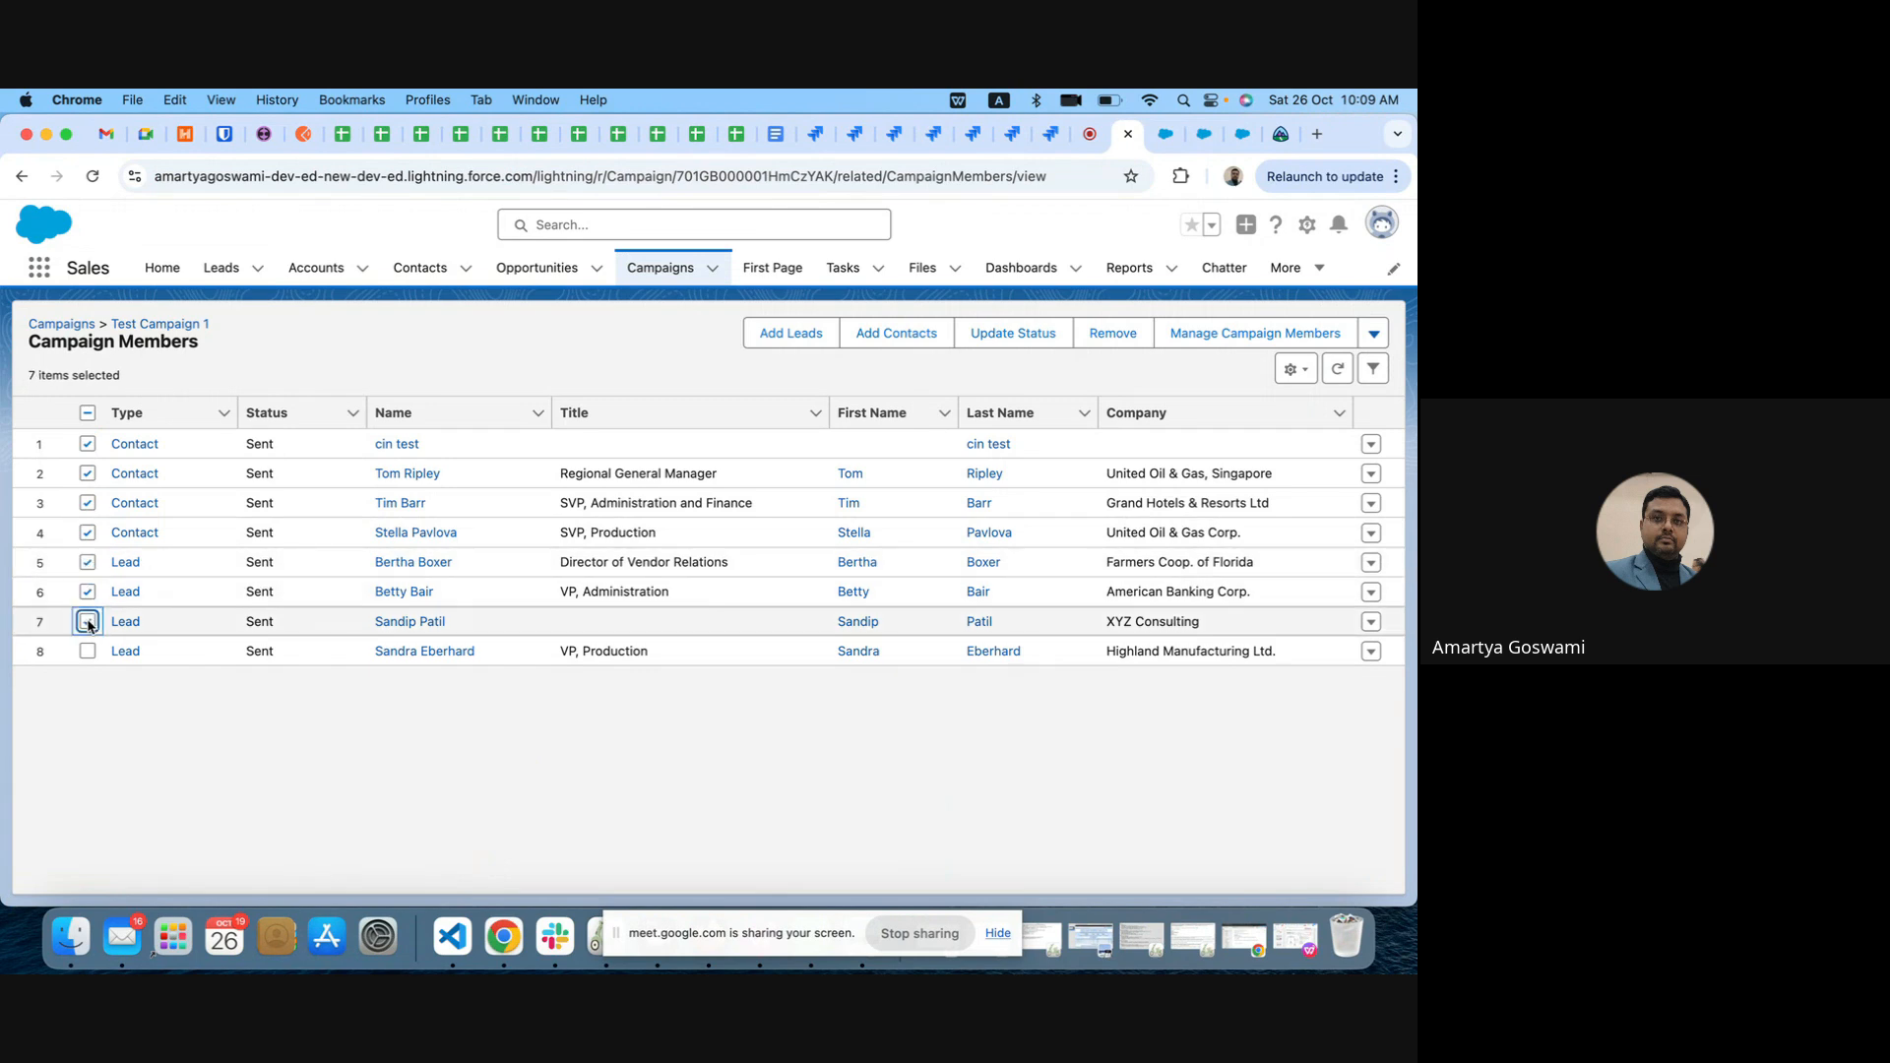
left_click(88, 652)
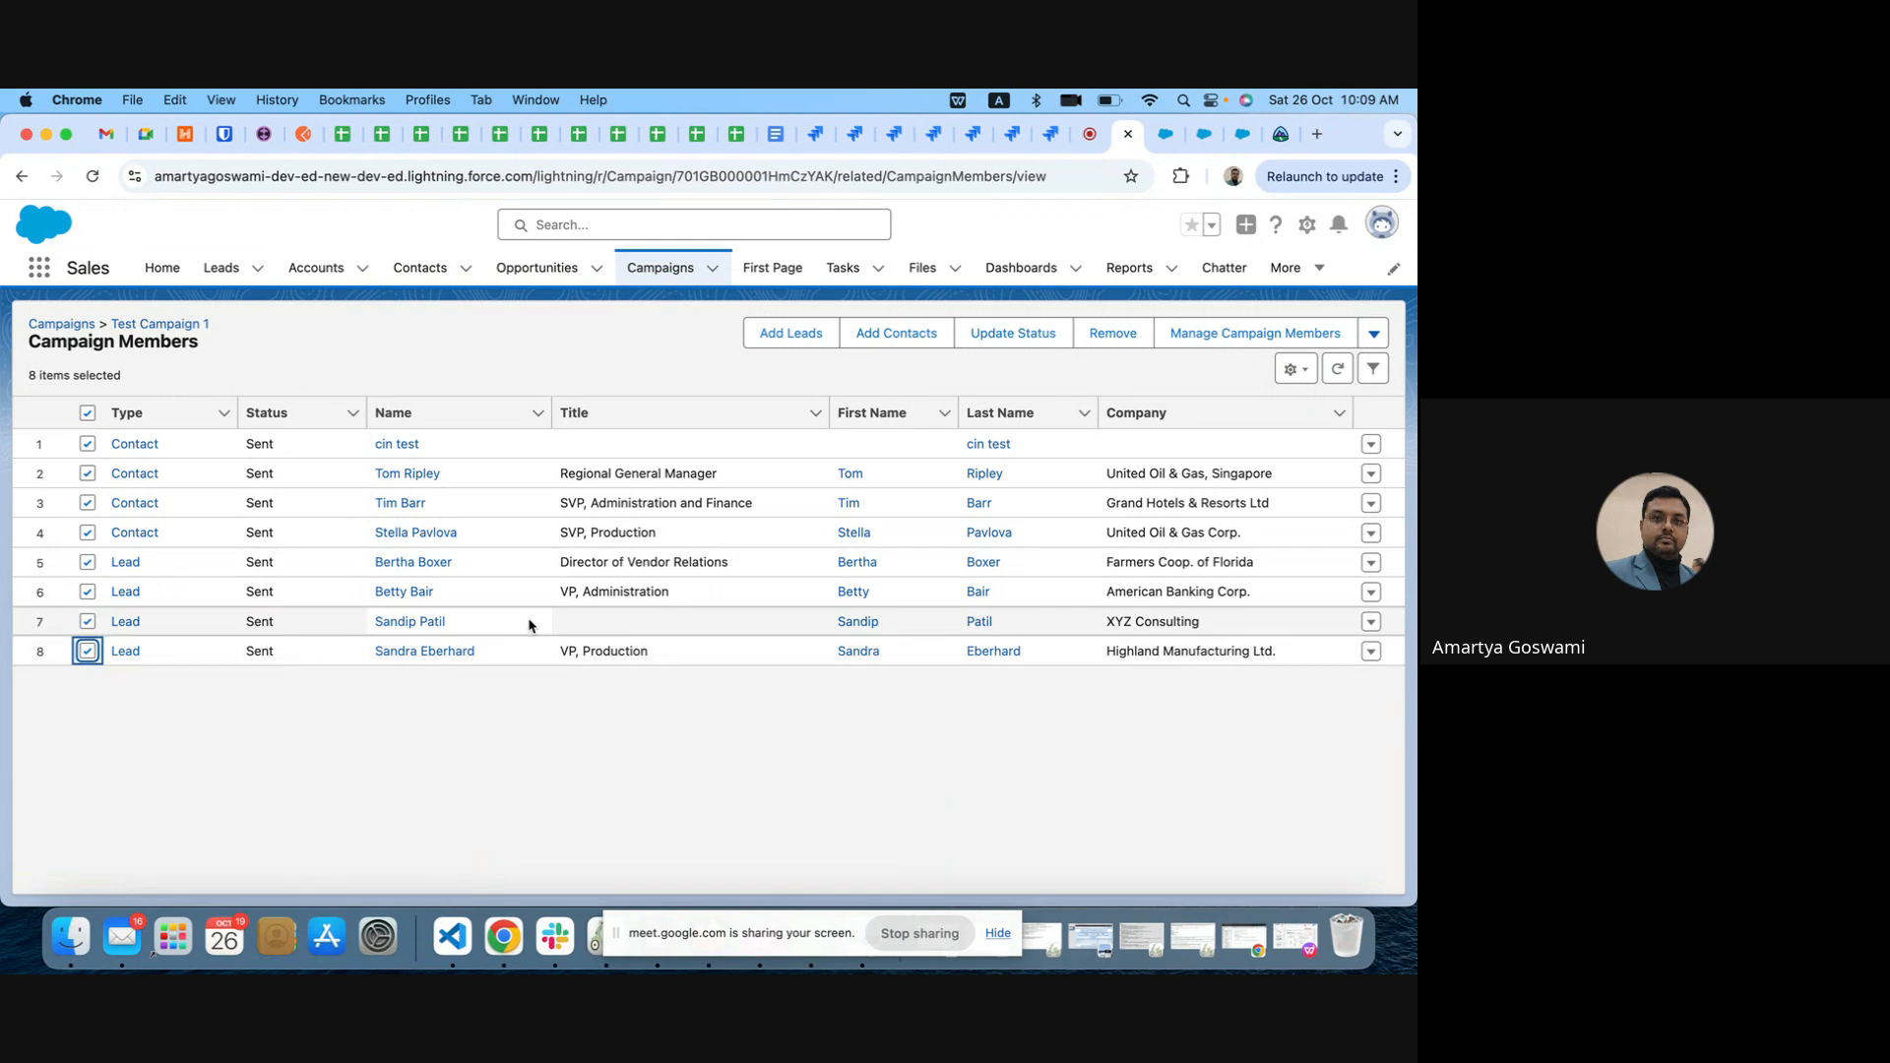
left_click(1374, 335)
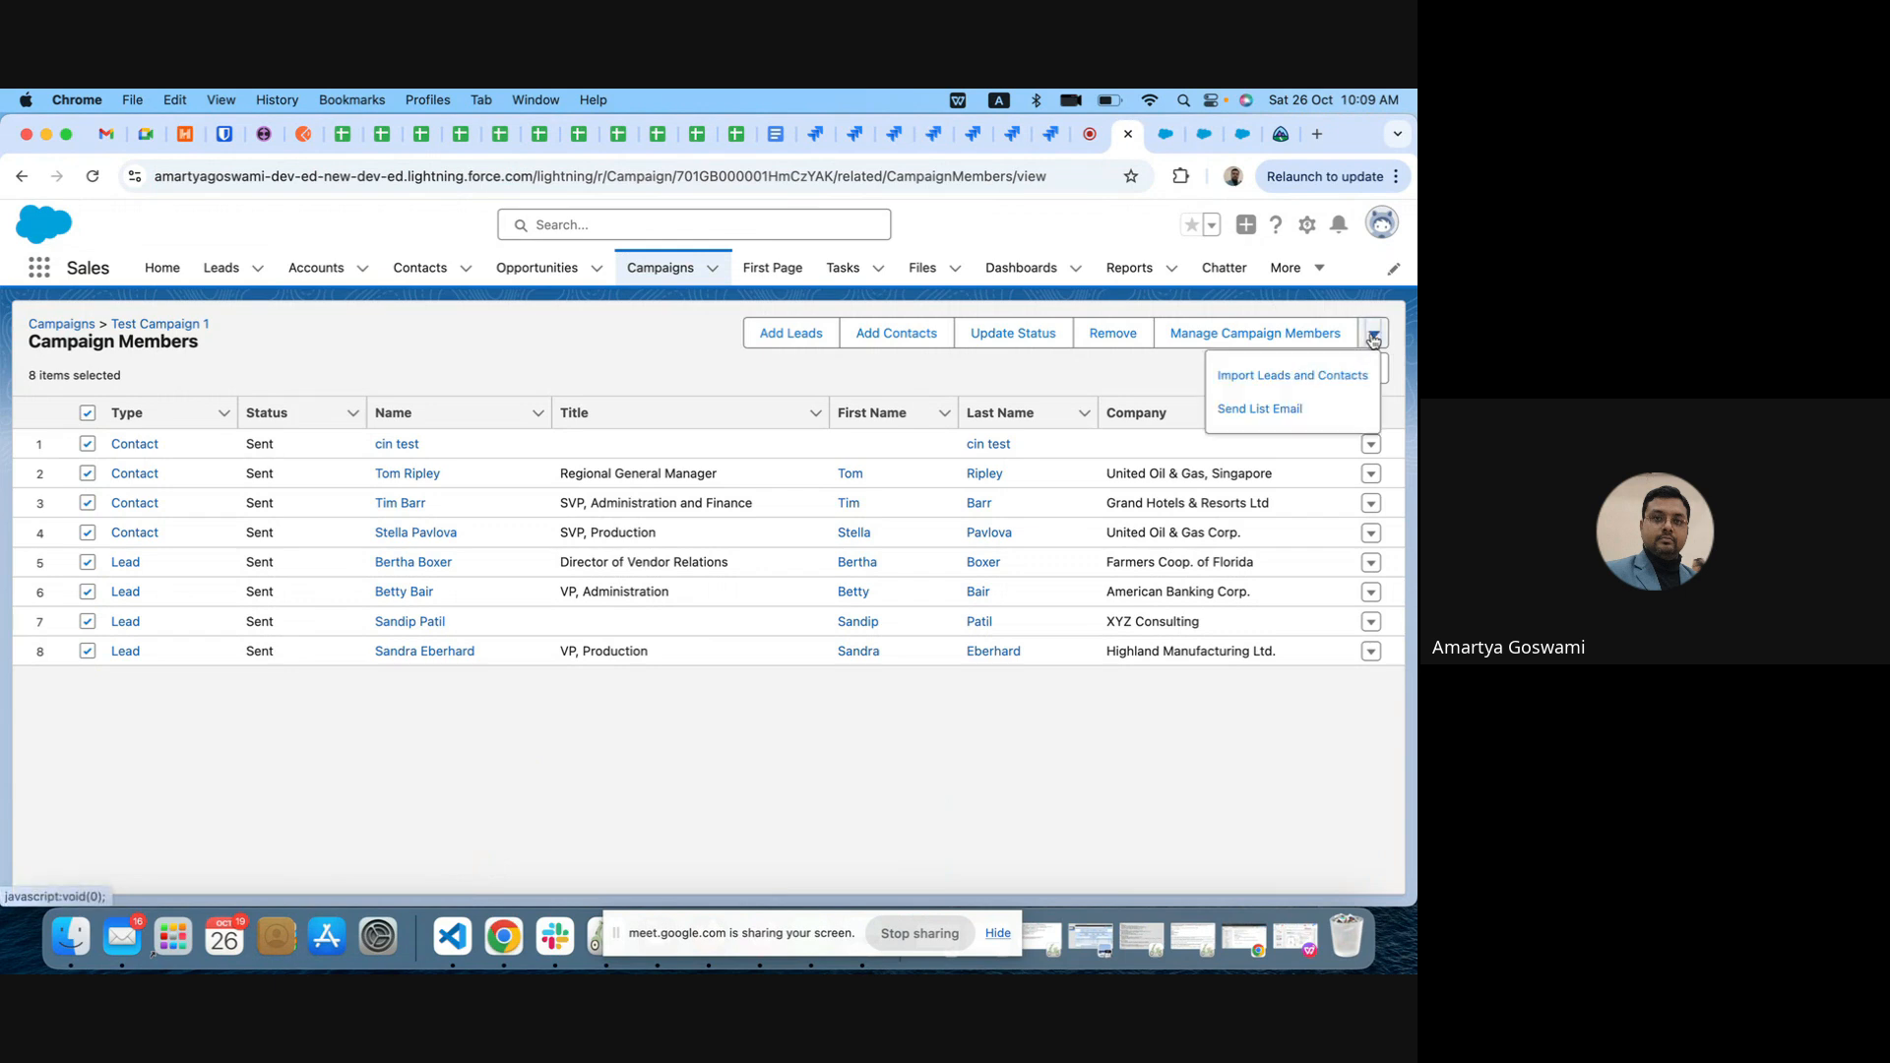
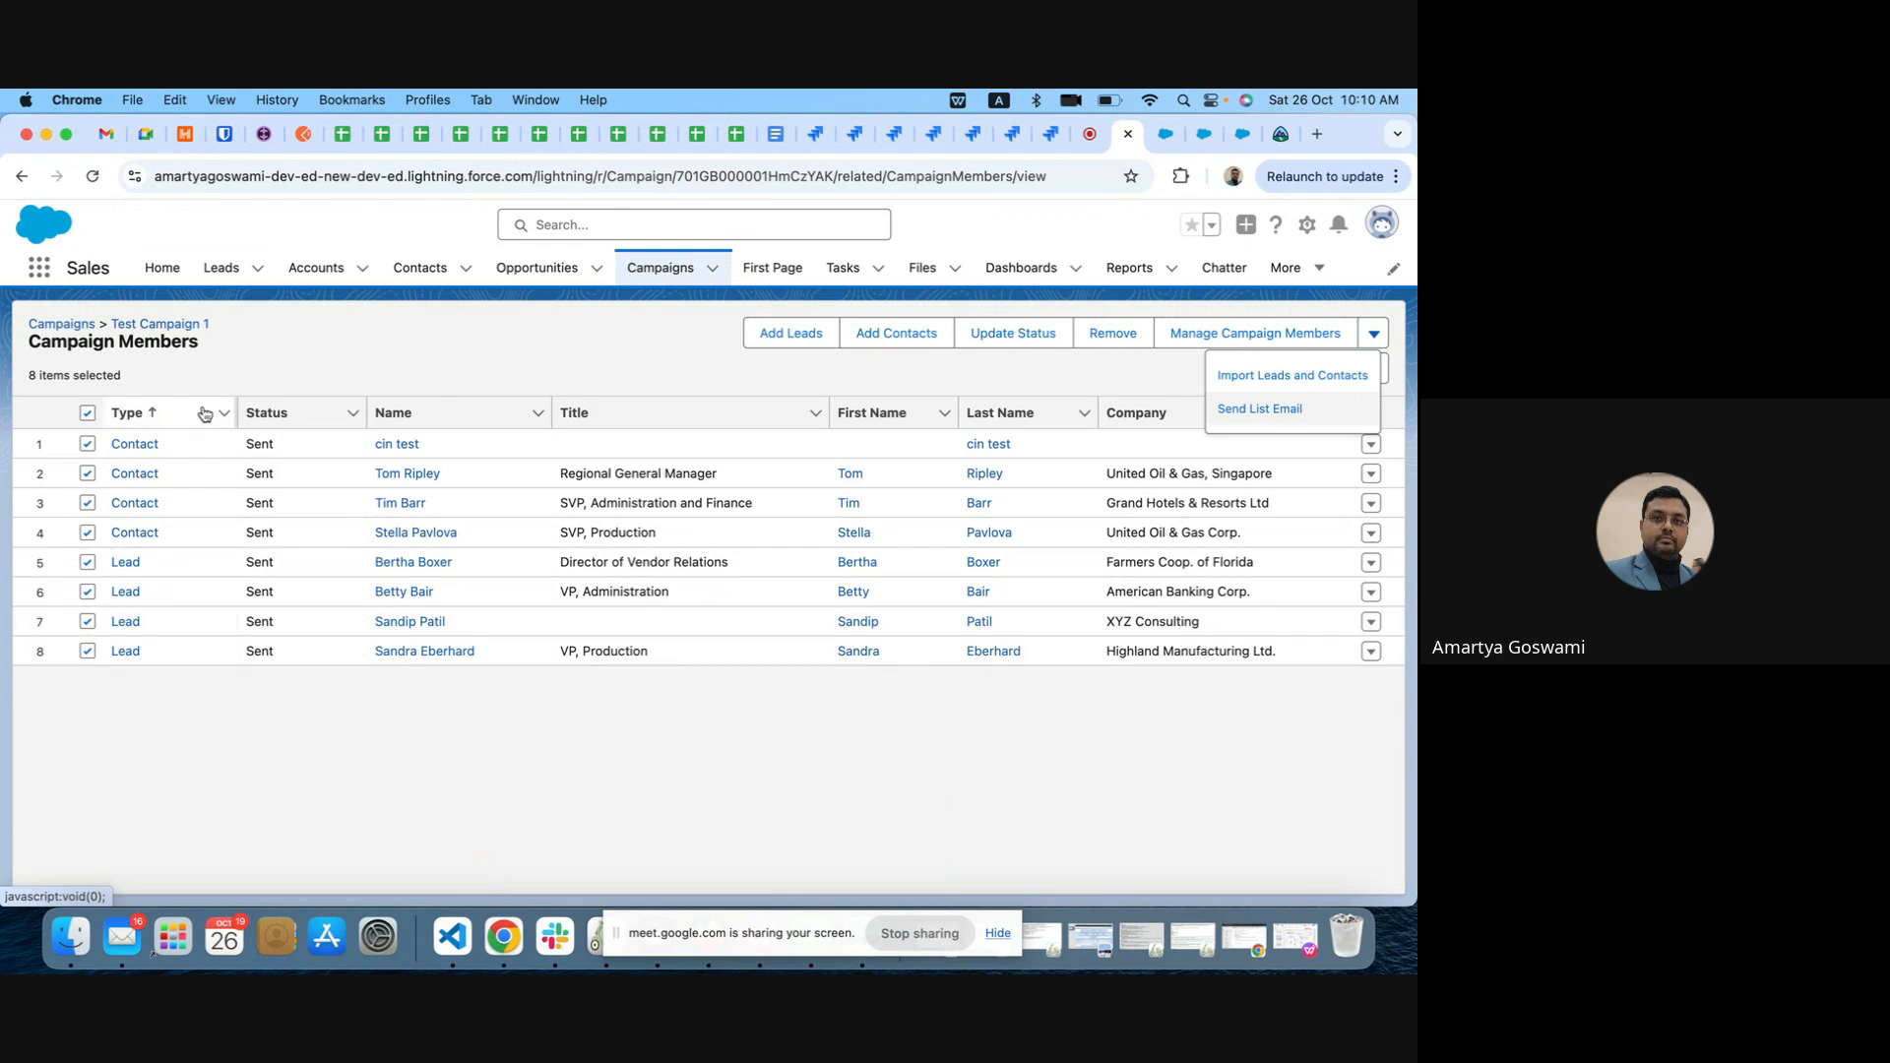
Step: Return to the Test Campaign 1 record and review its Campaign Members related list
left_click(21, 176)
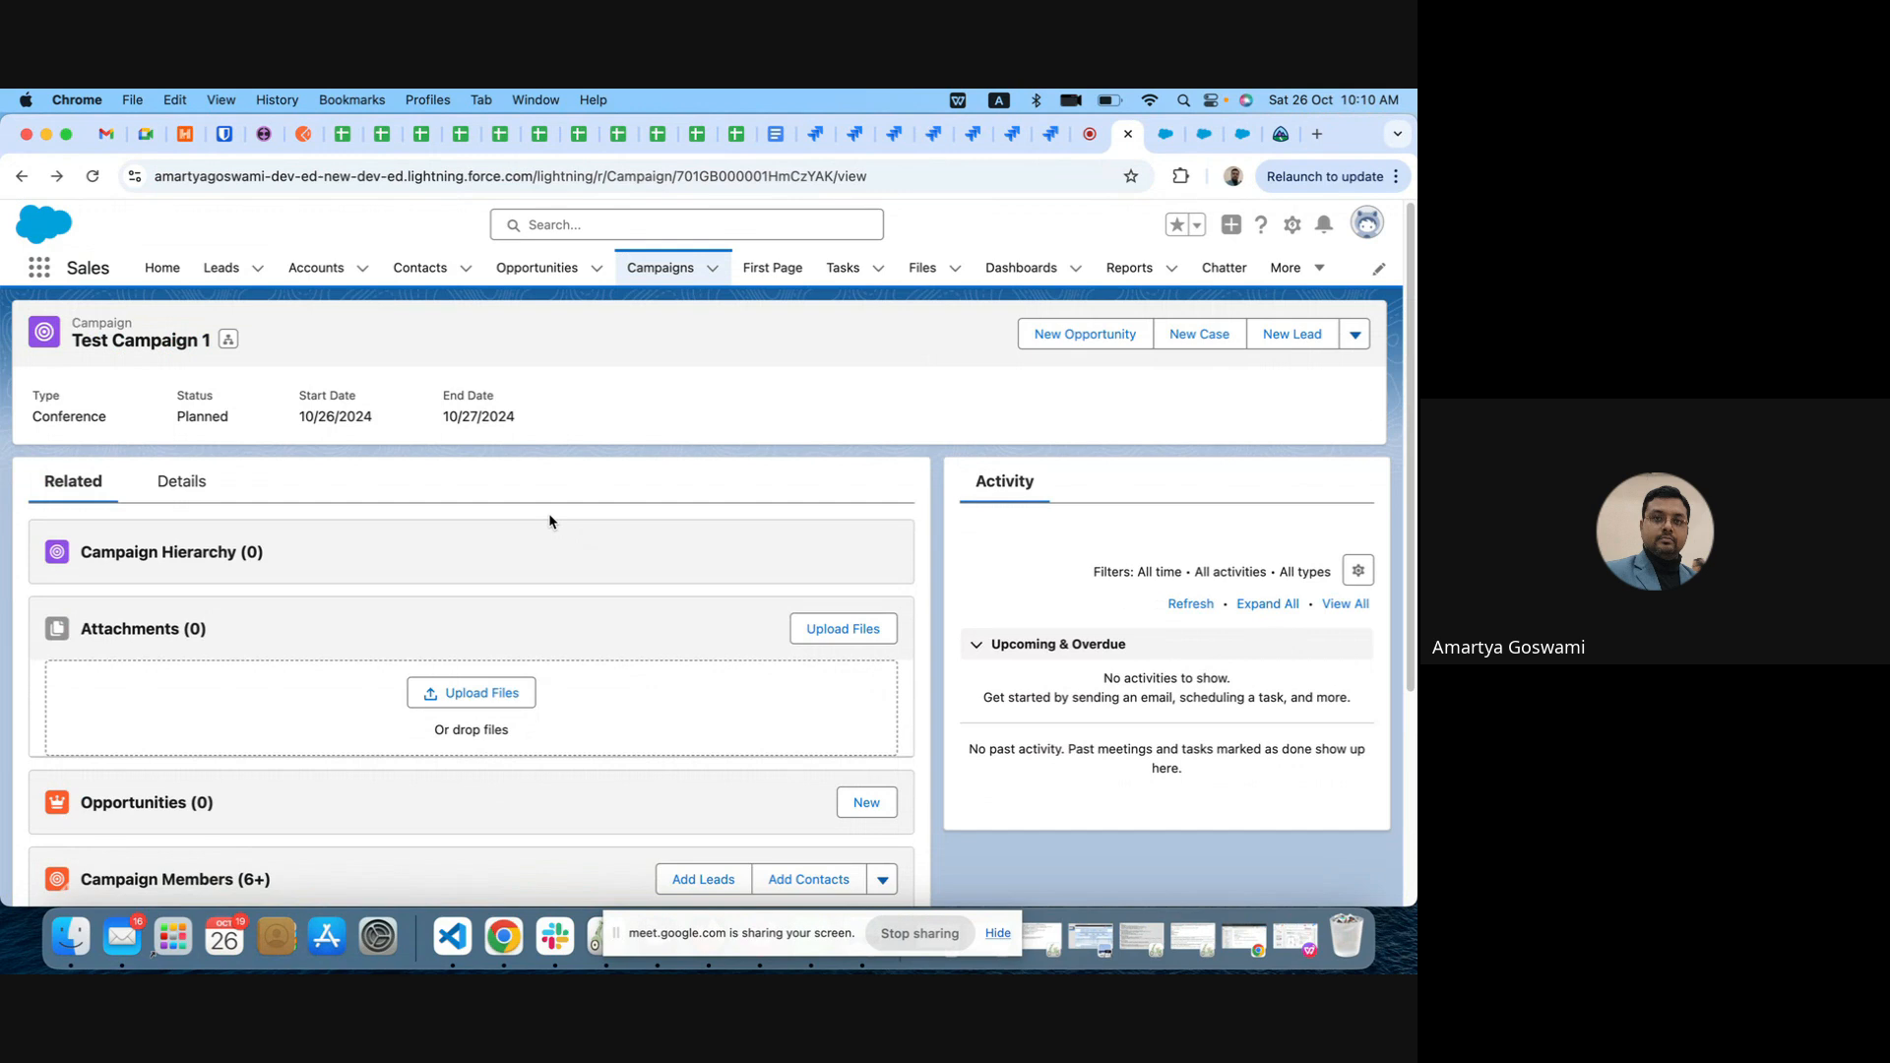
scroll(561, 738, "down", 3)
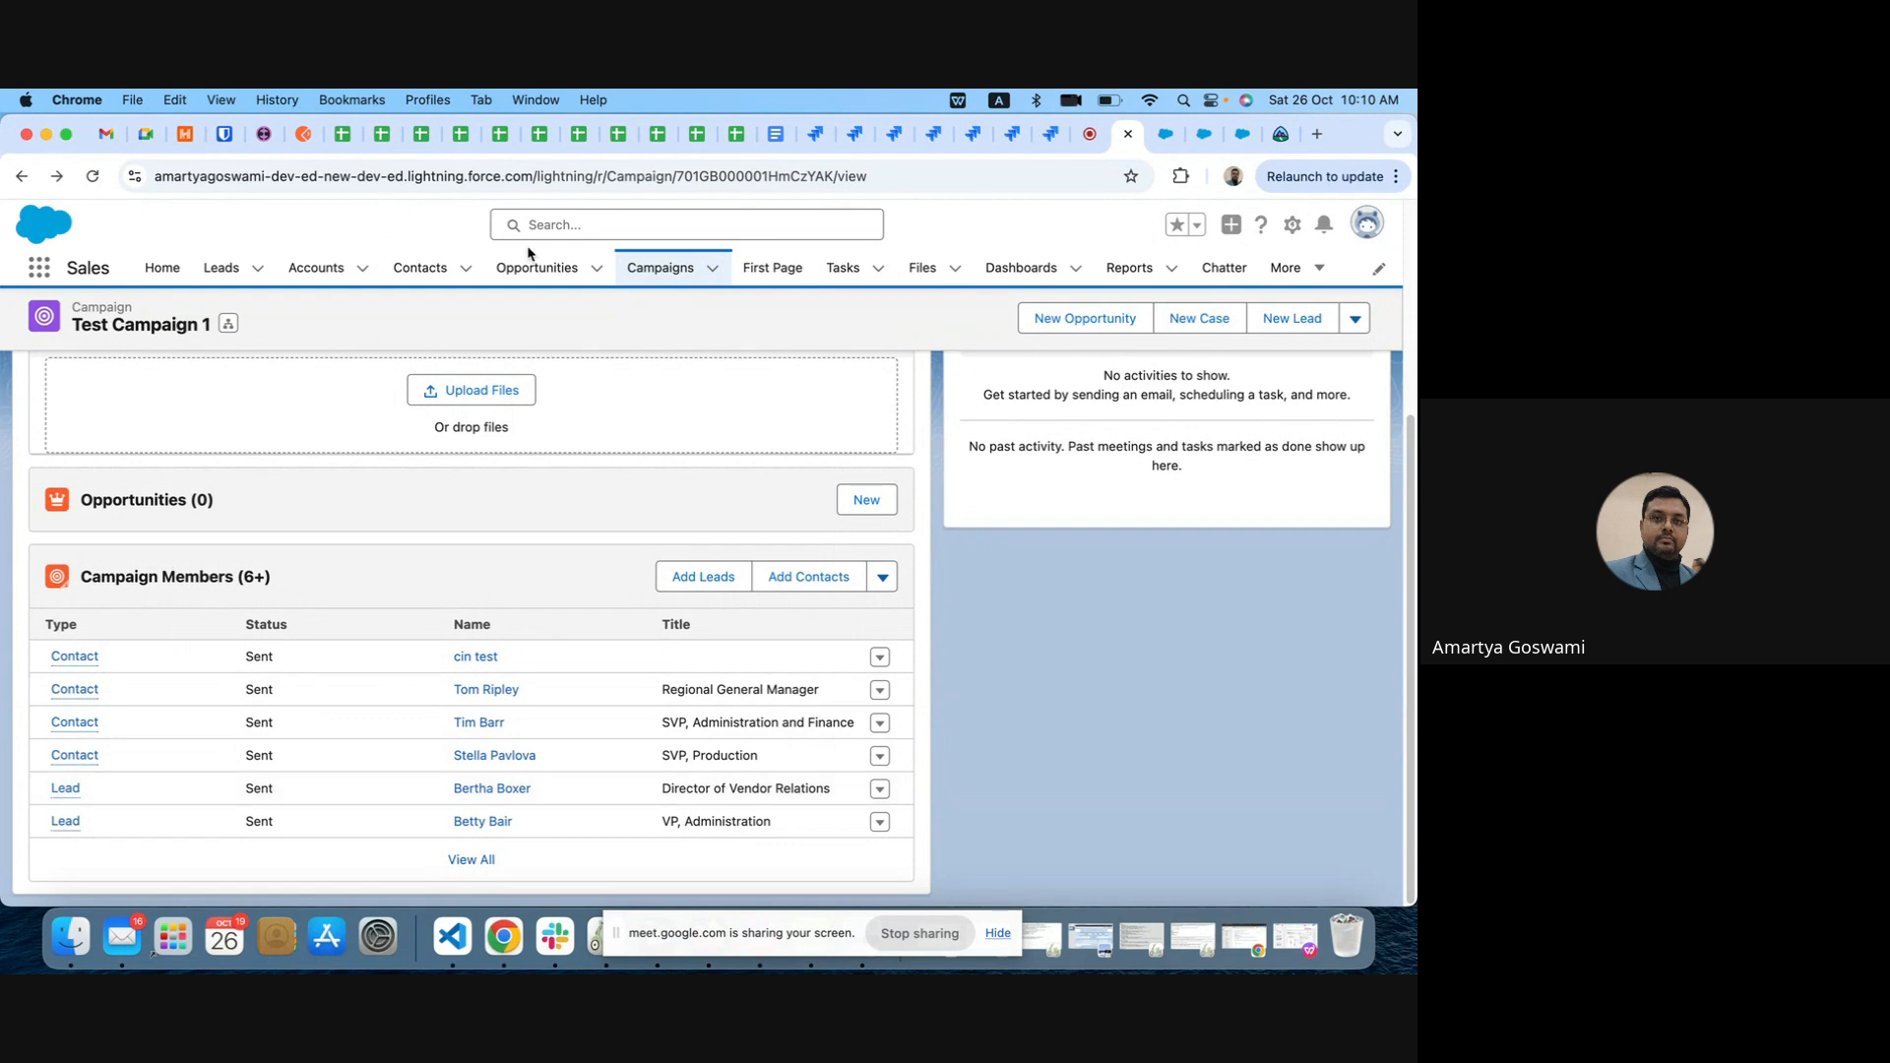
Step: Open the details of the DataColada-Oppty1 opportunity and search the page for "camp" to locate its campaign field
left_click(537, 268)
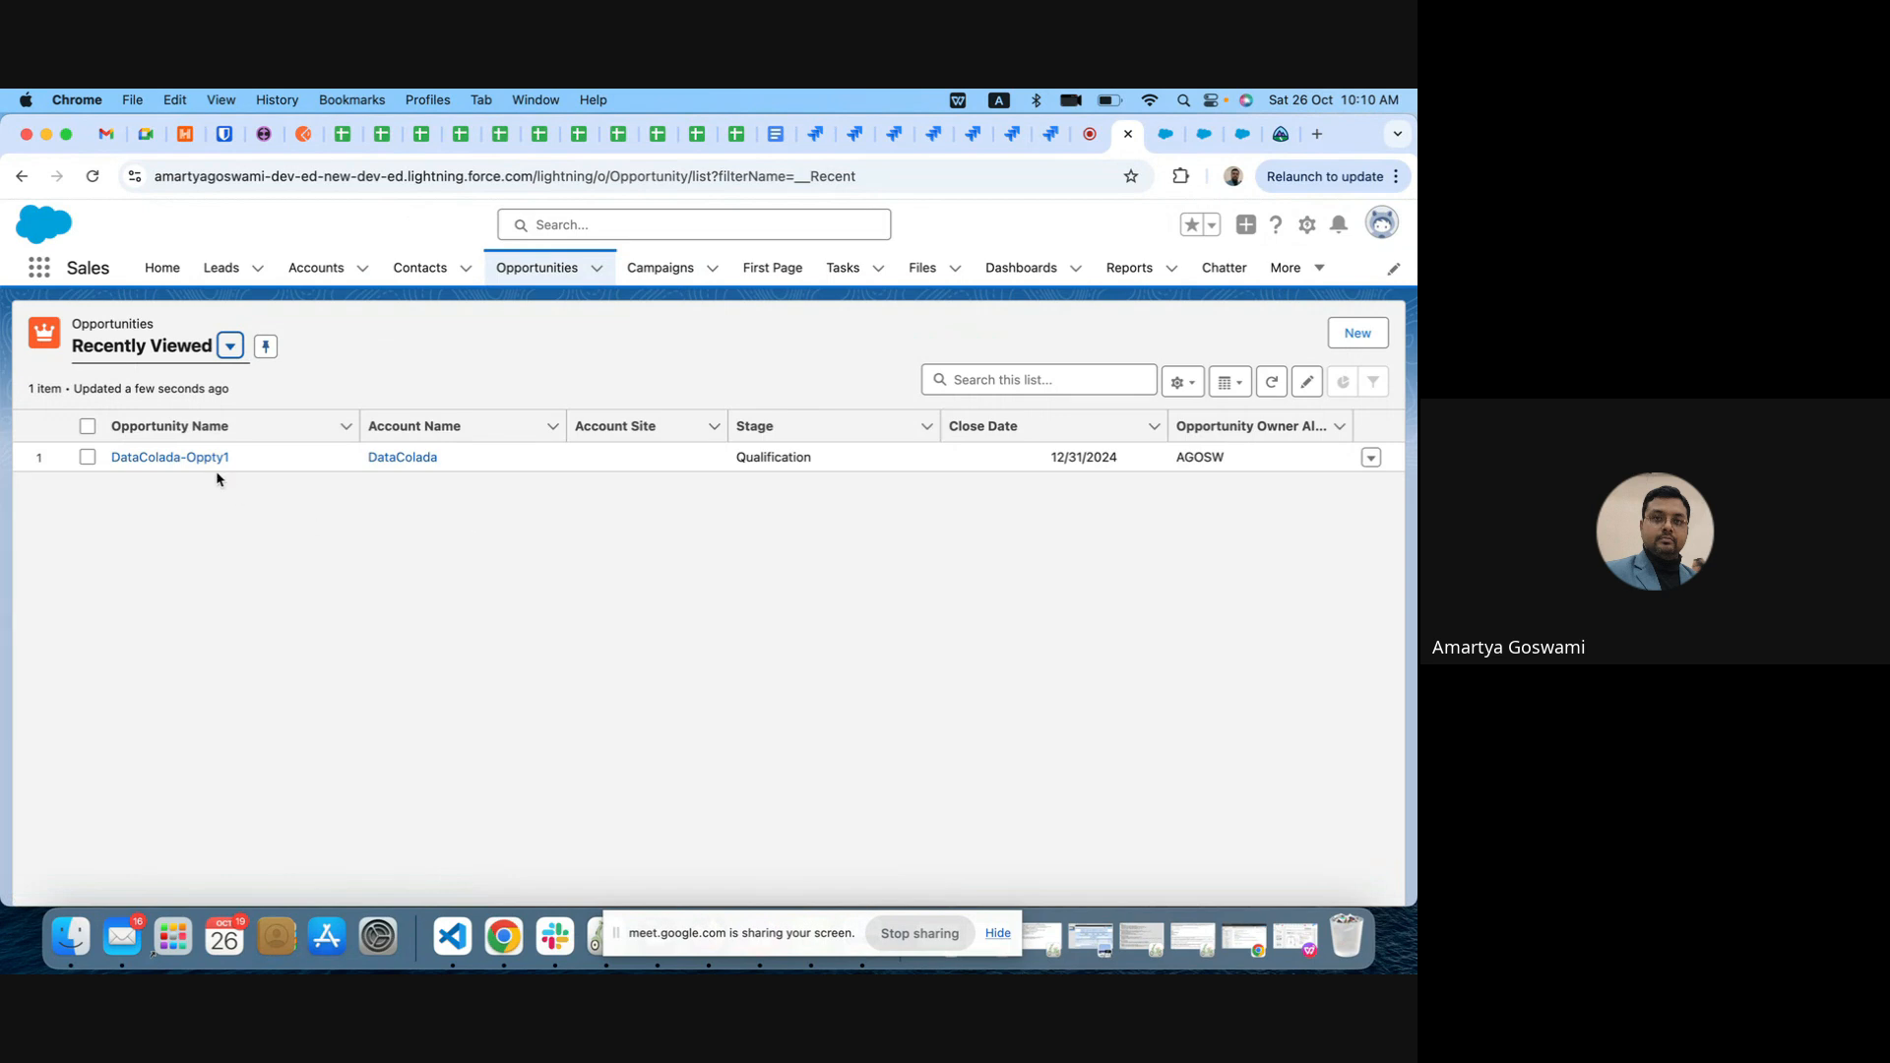
left_click(211, 457)
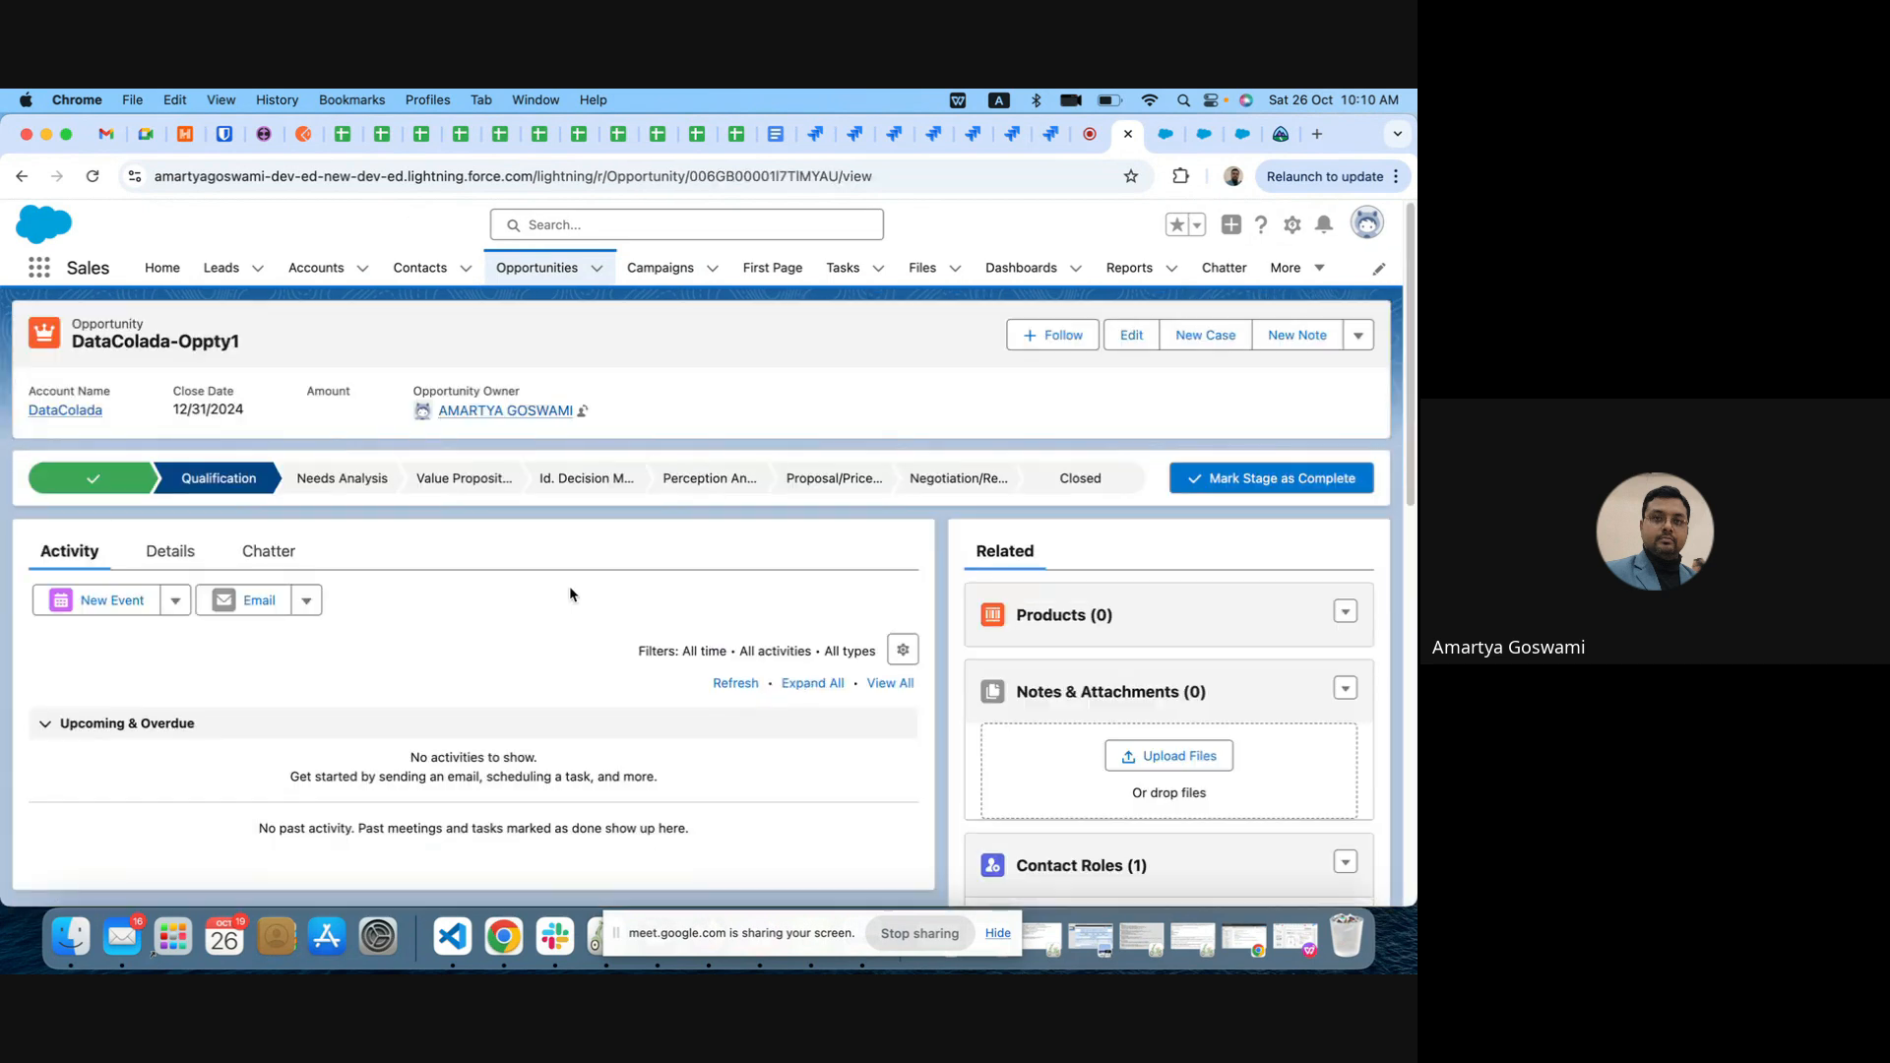
left_click(183, 553)
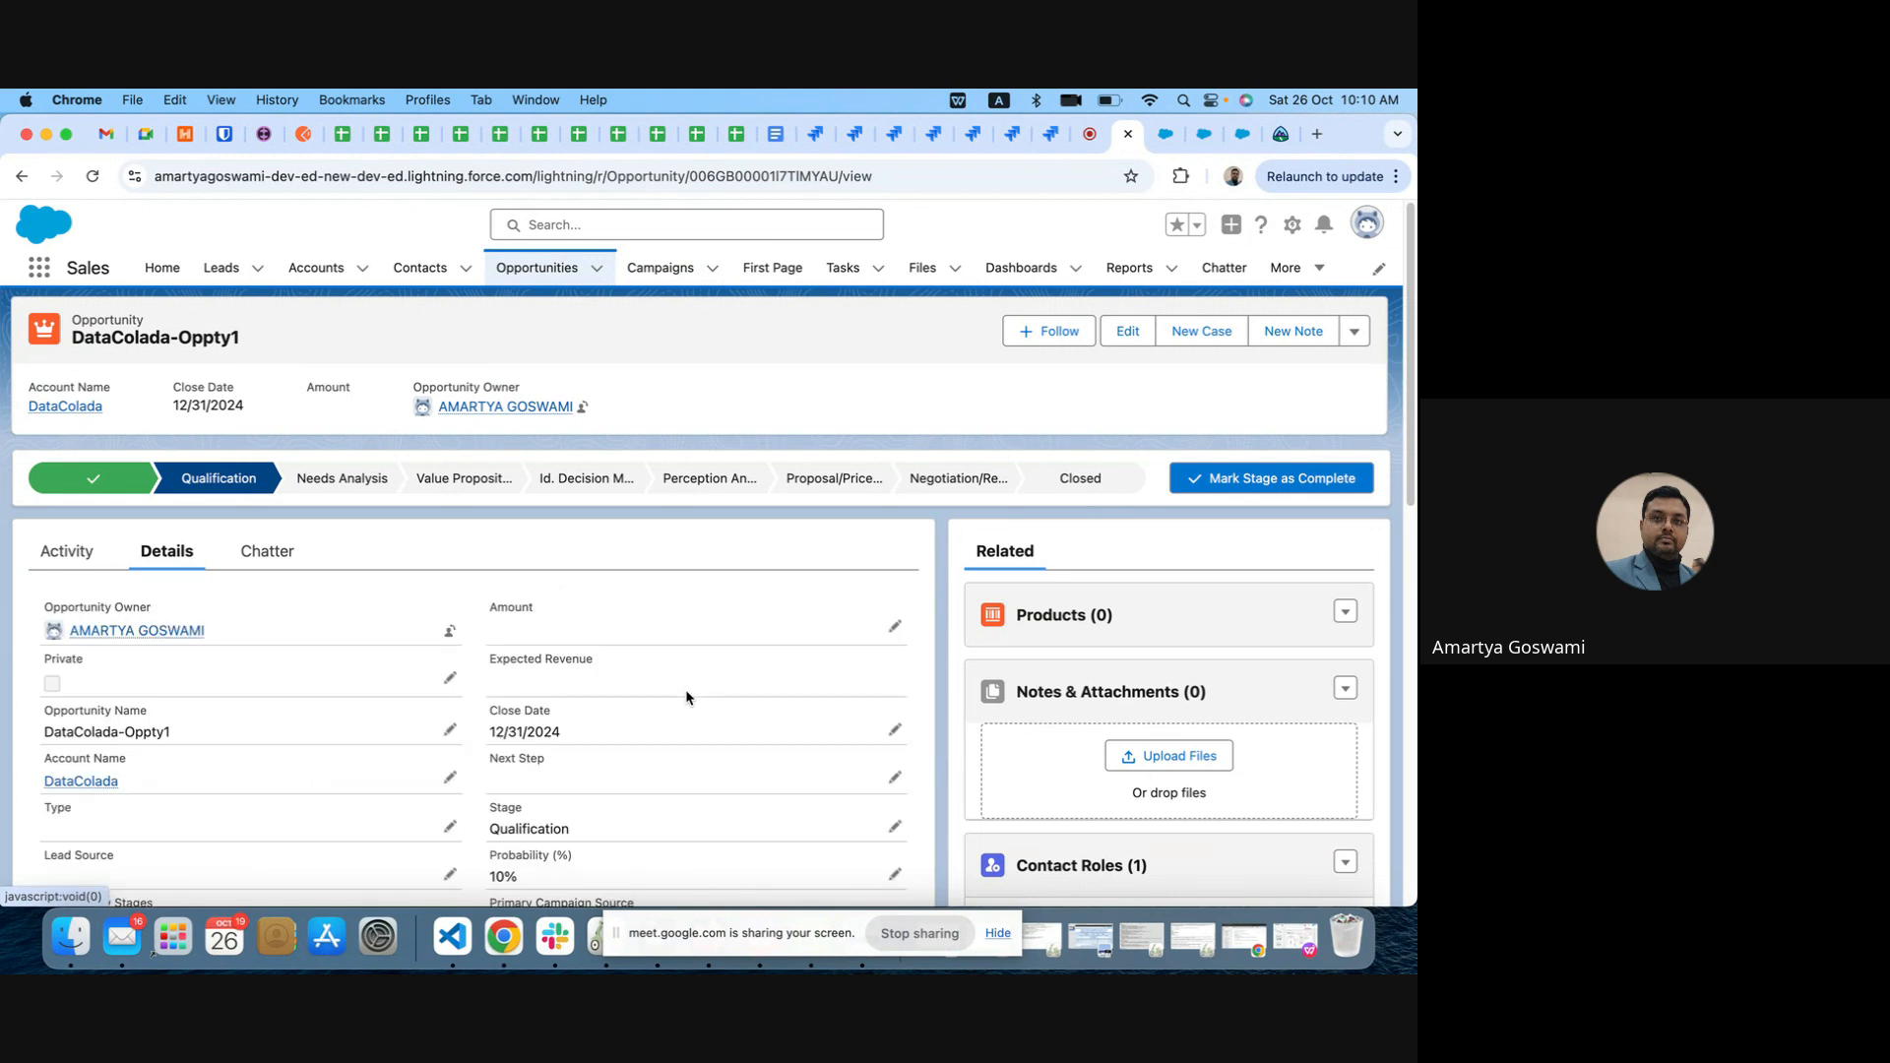
key("super+f")
type("c")
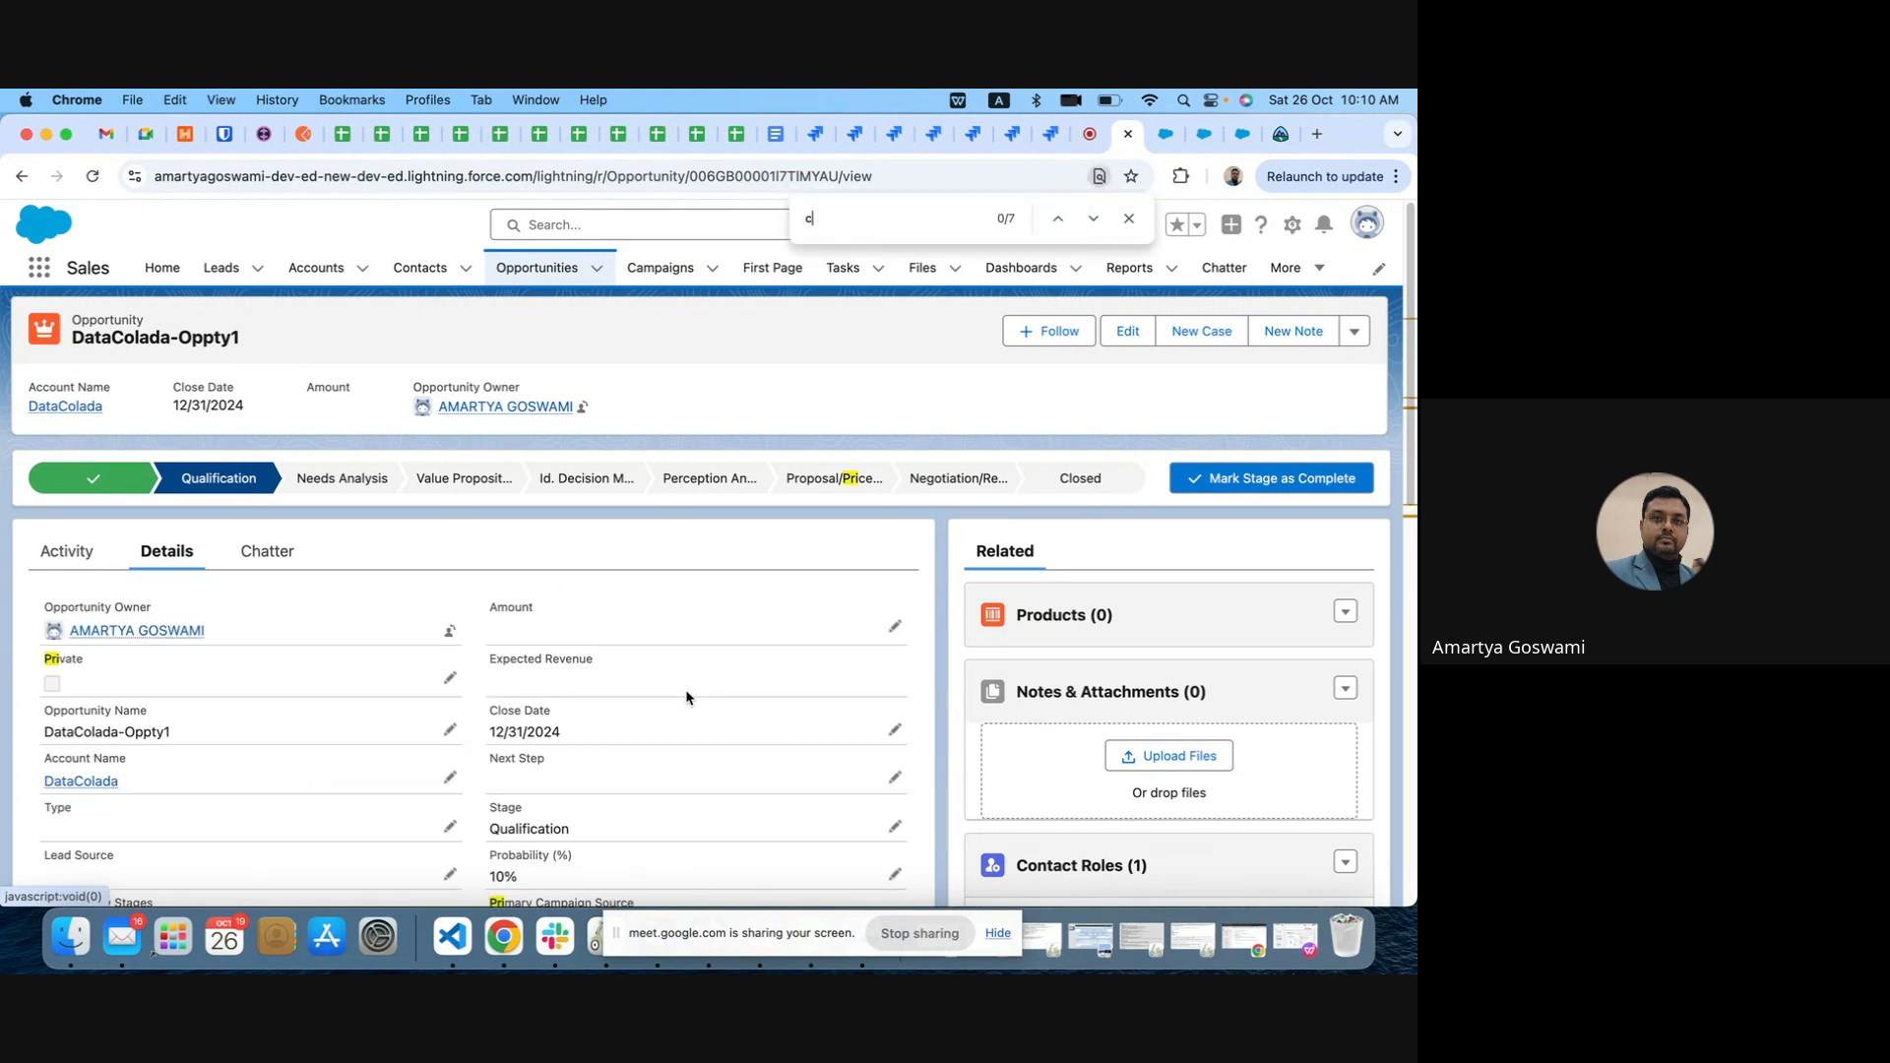
type("amp")
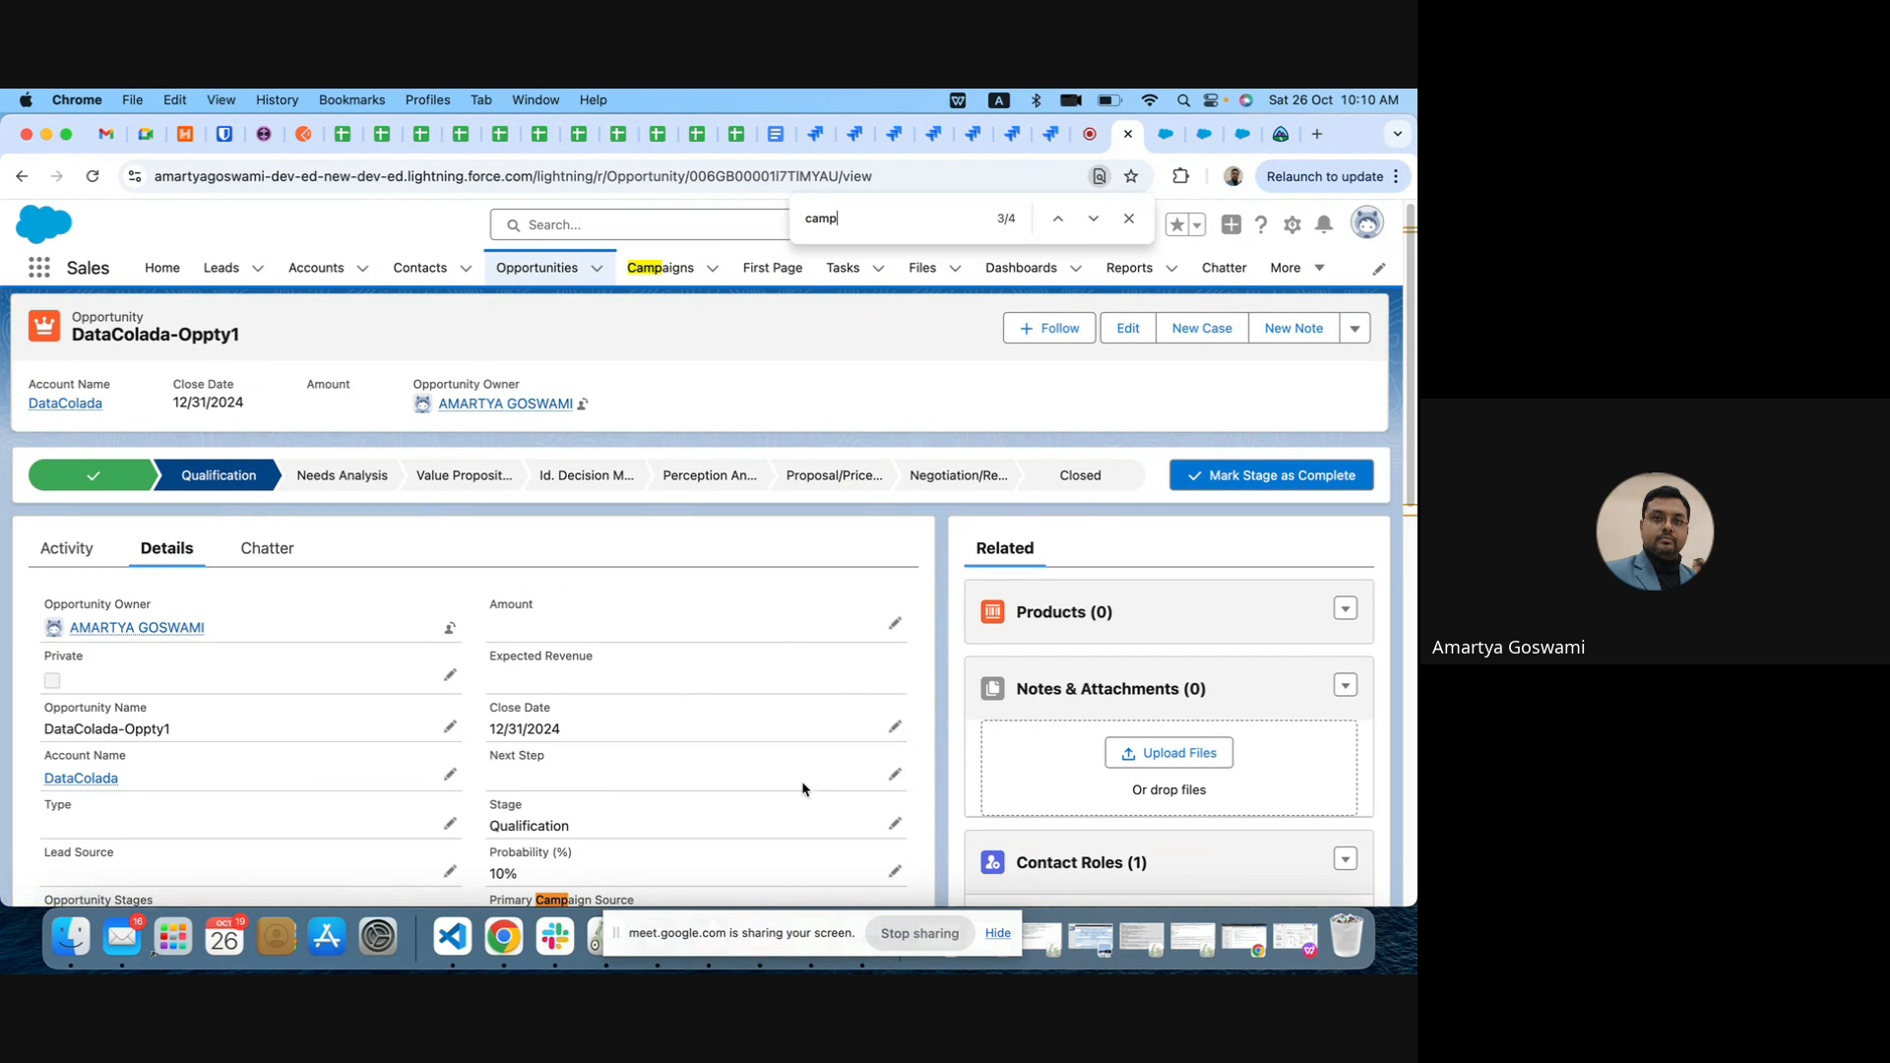
Step: Set the opportunity's Primary Campaign Source to Test Campaign 1 and save the record
scroll(799, 786, "down", 3)
double_click(606, 648)
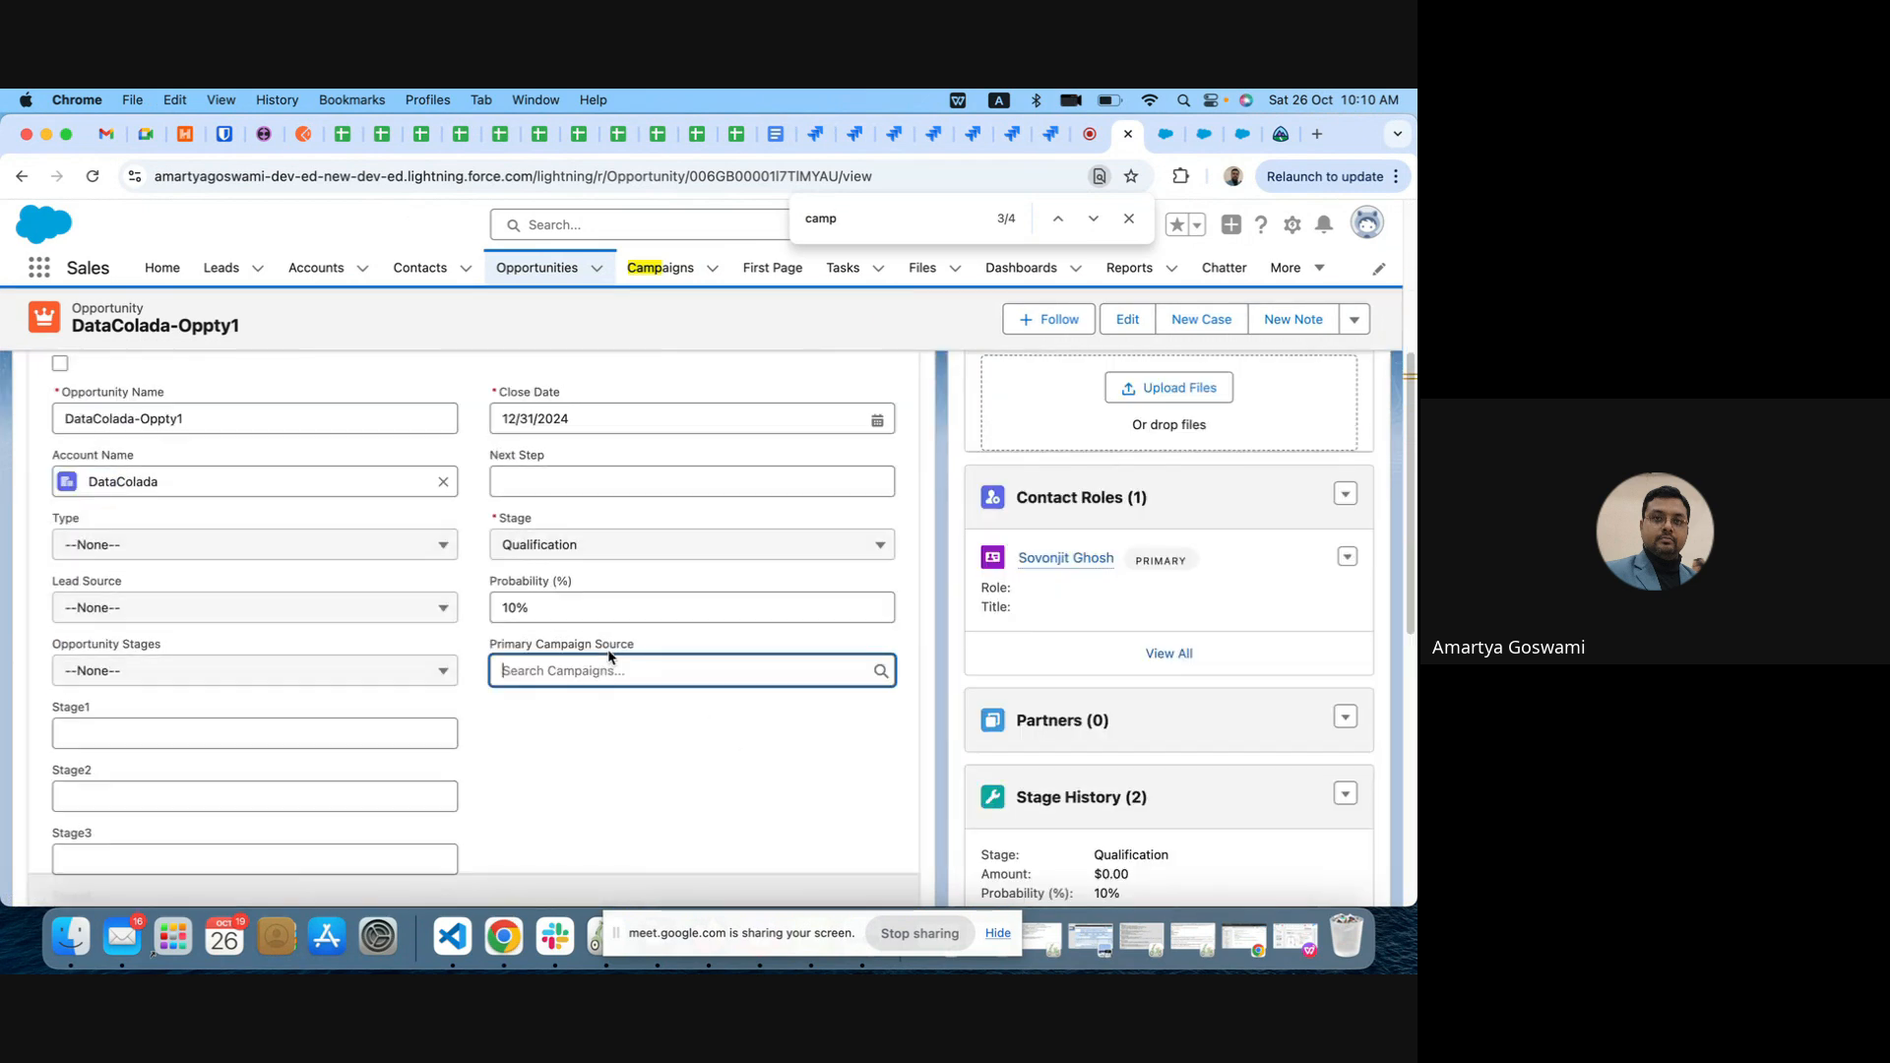
left_click(639, 668)
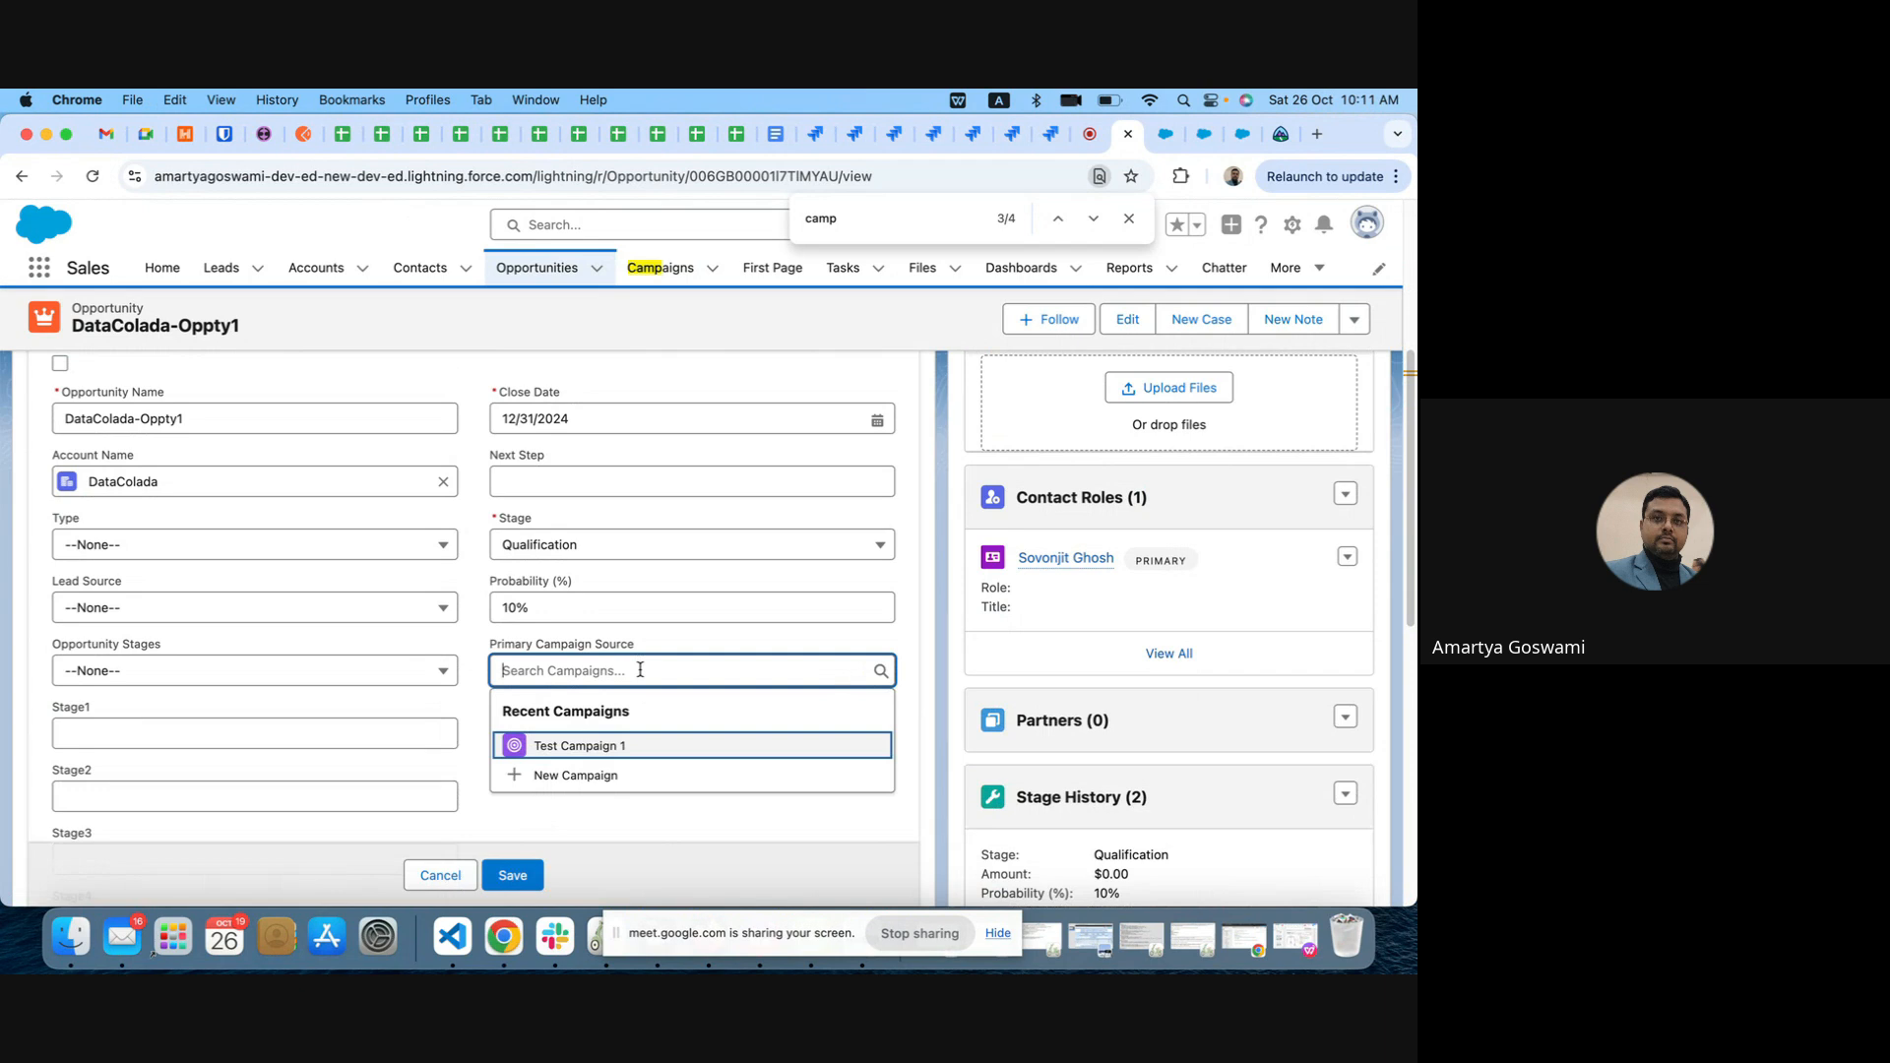
left_click(605, 744)
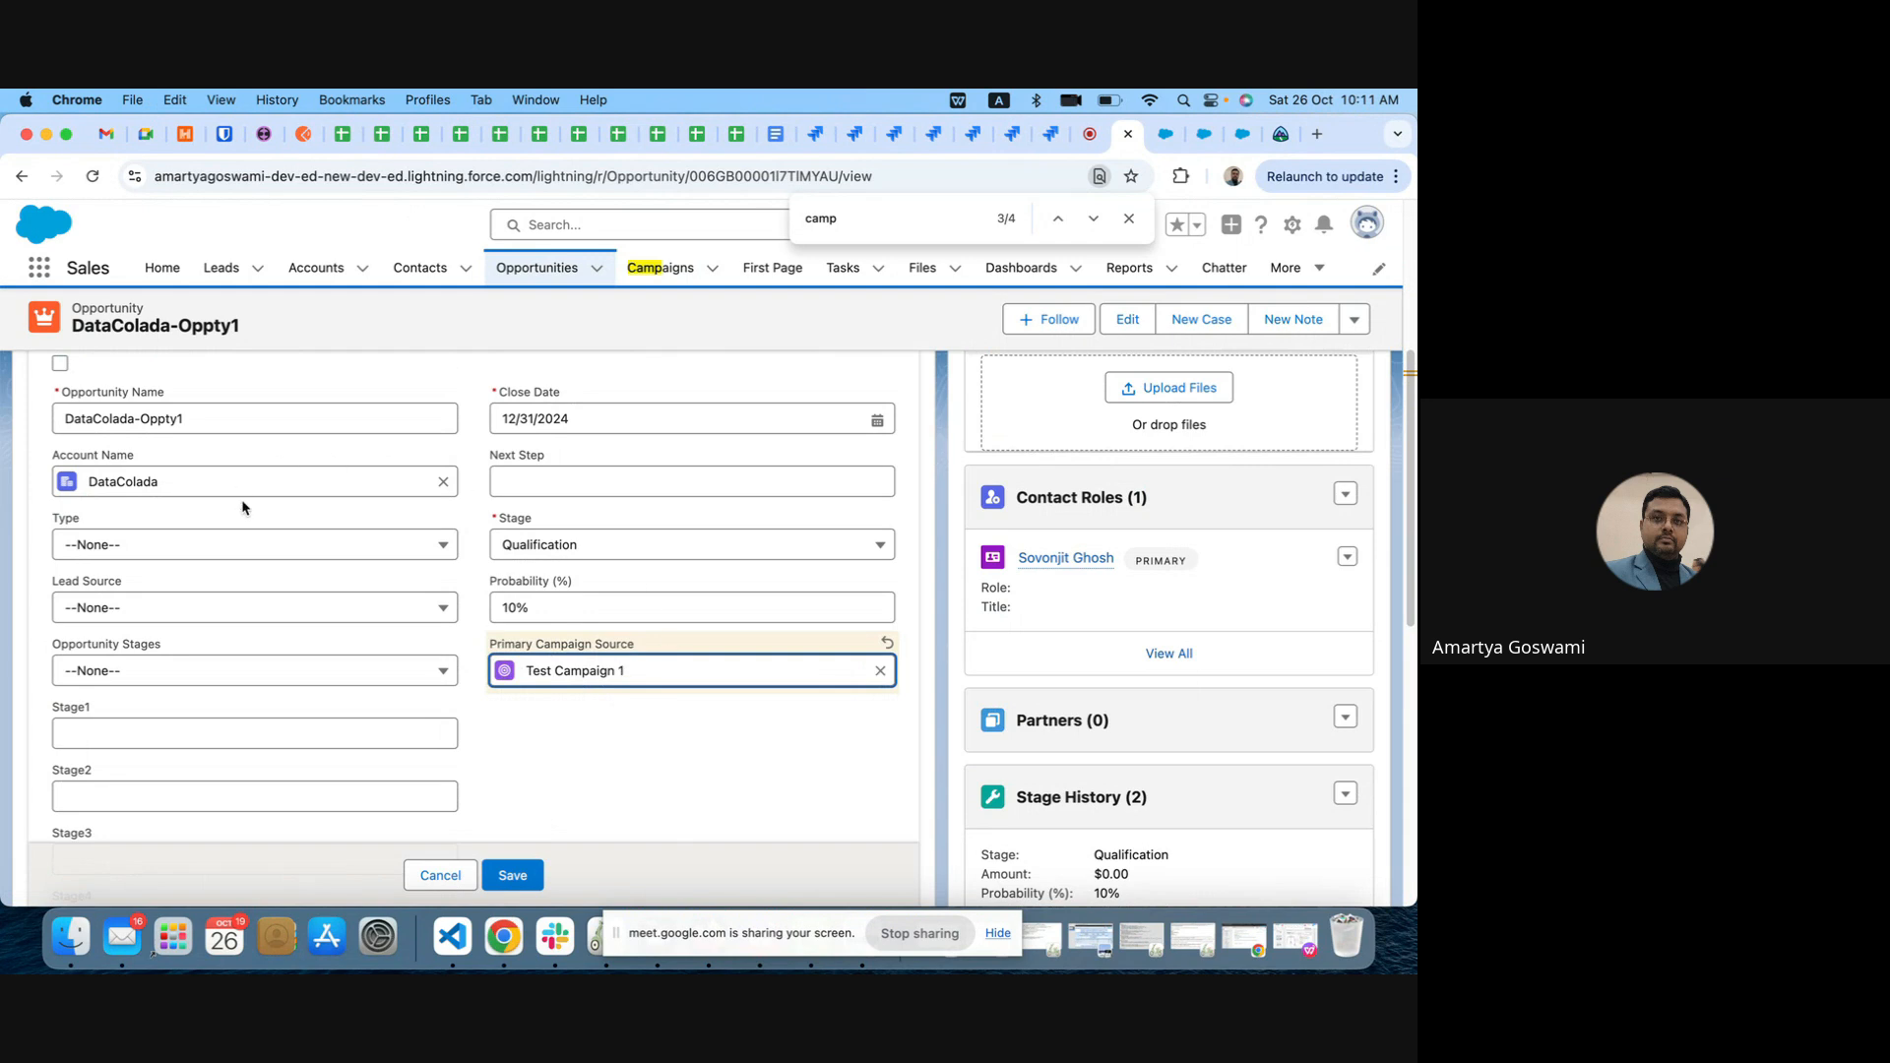
left_click(512, 875)
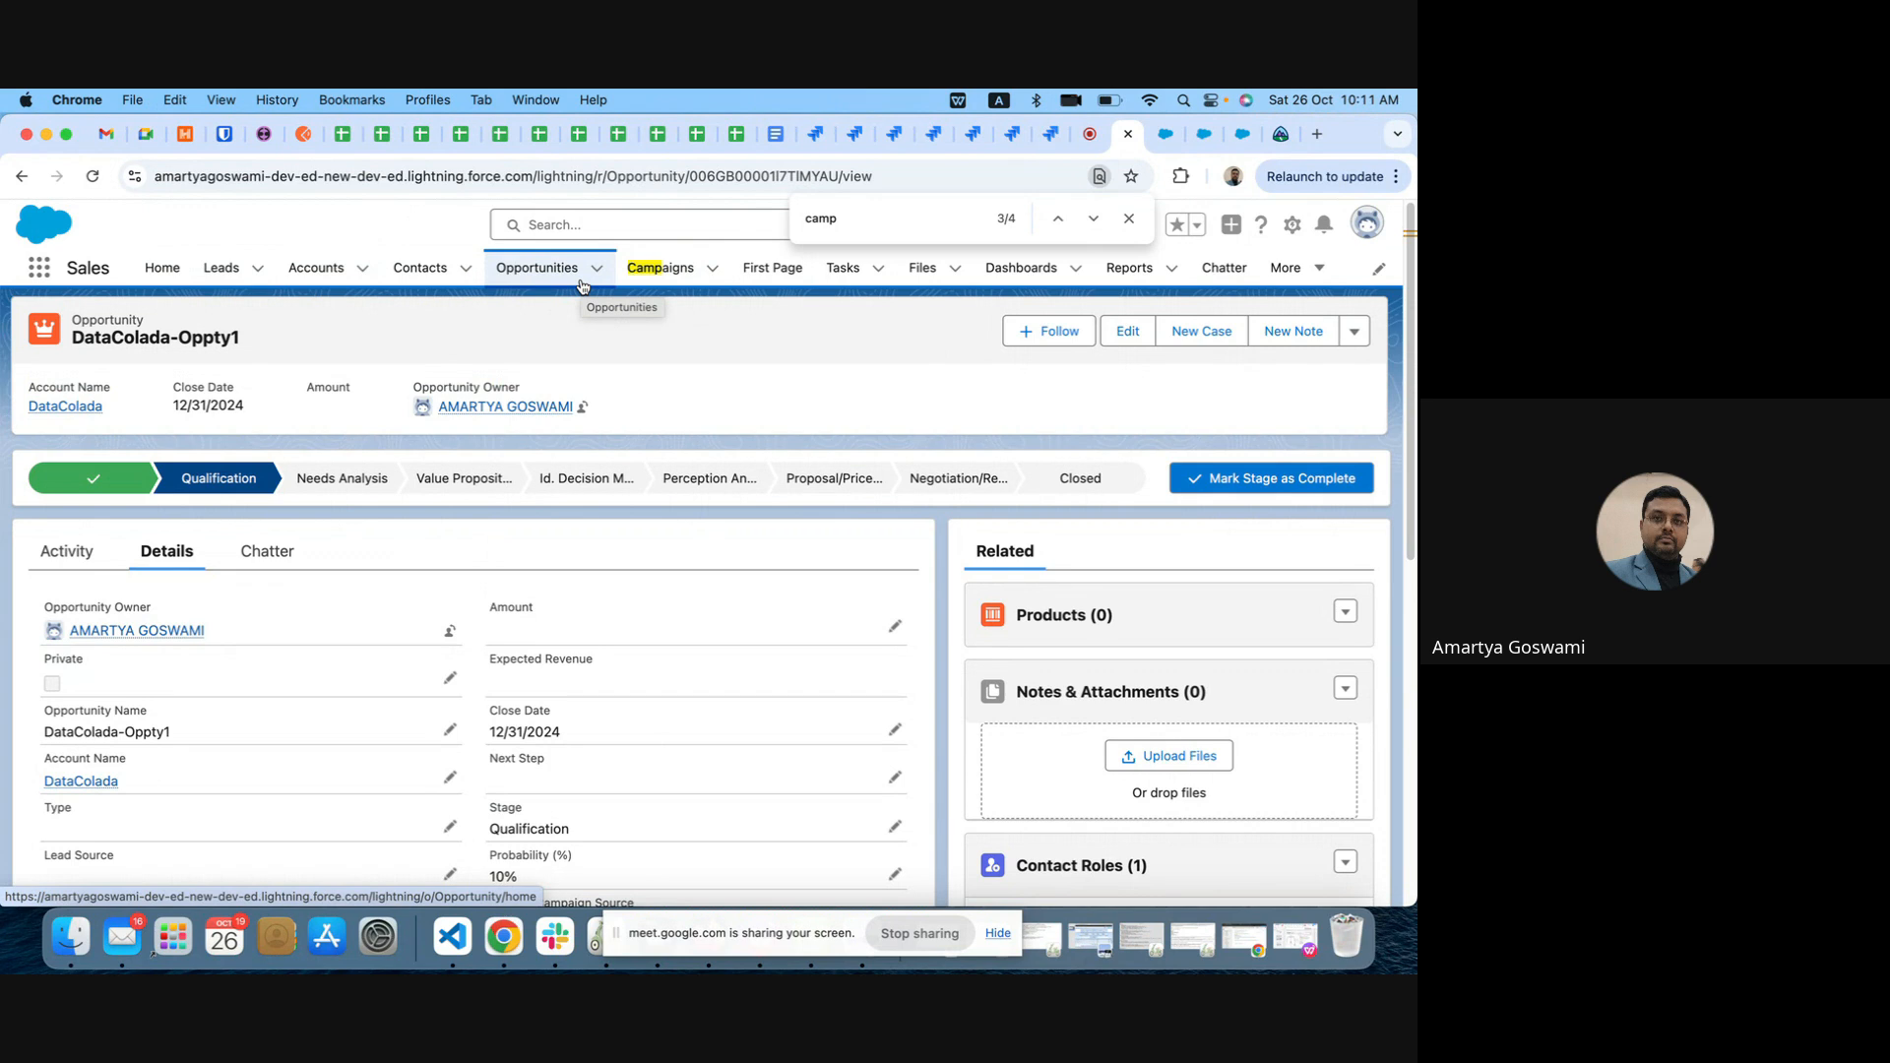
left_click(910, 932)
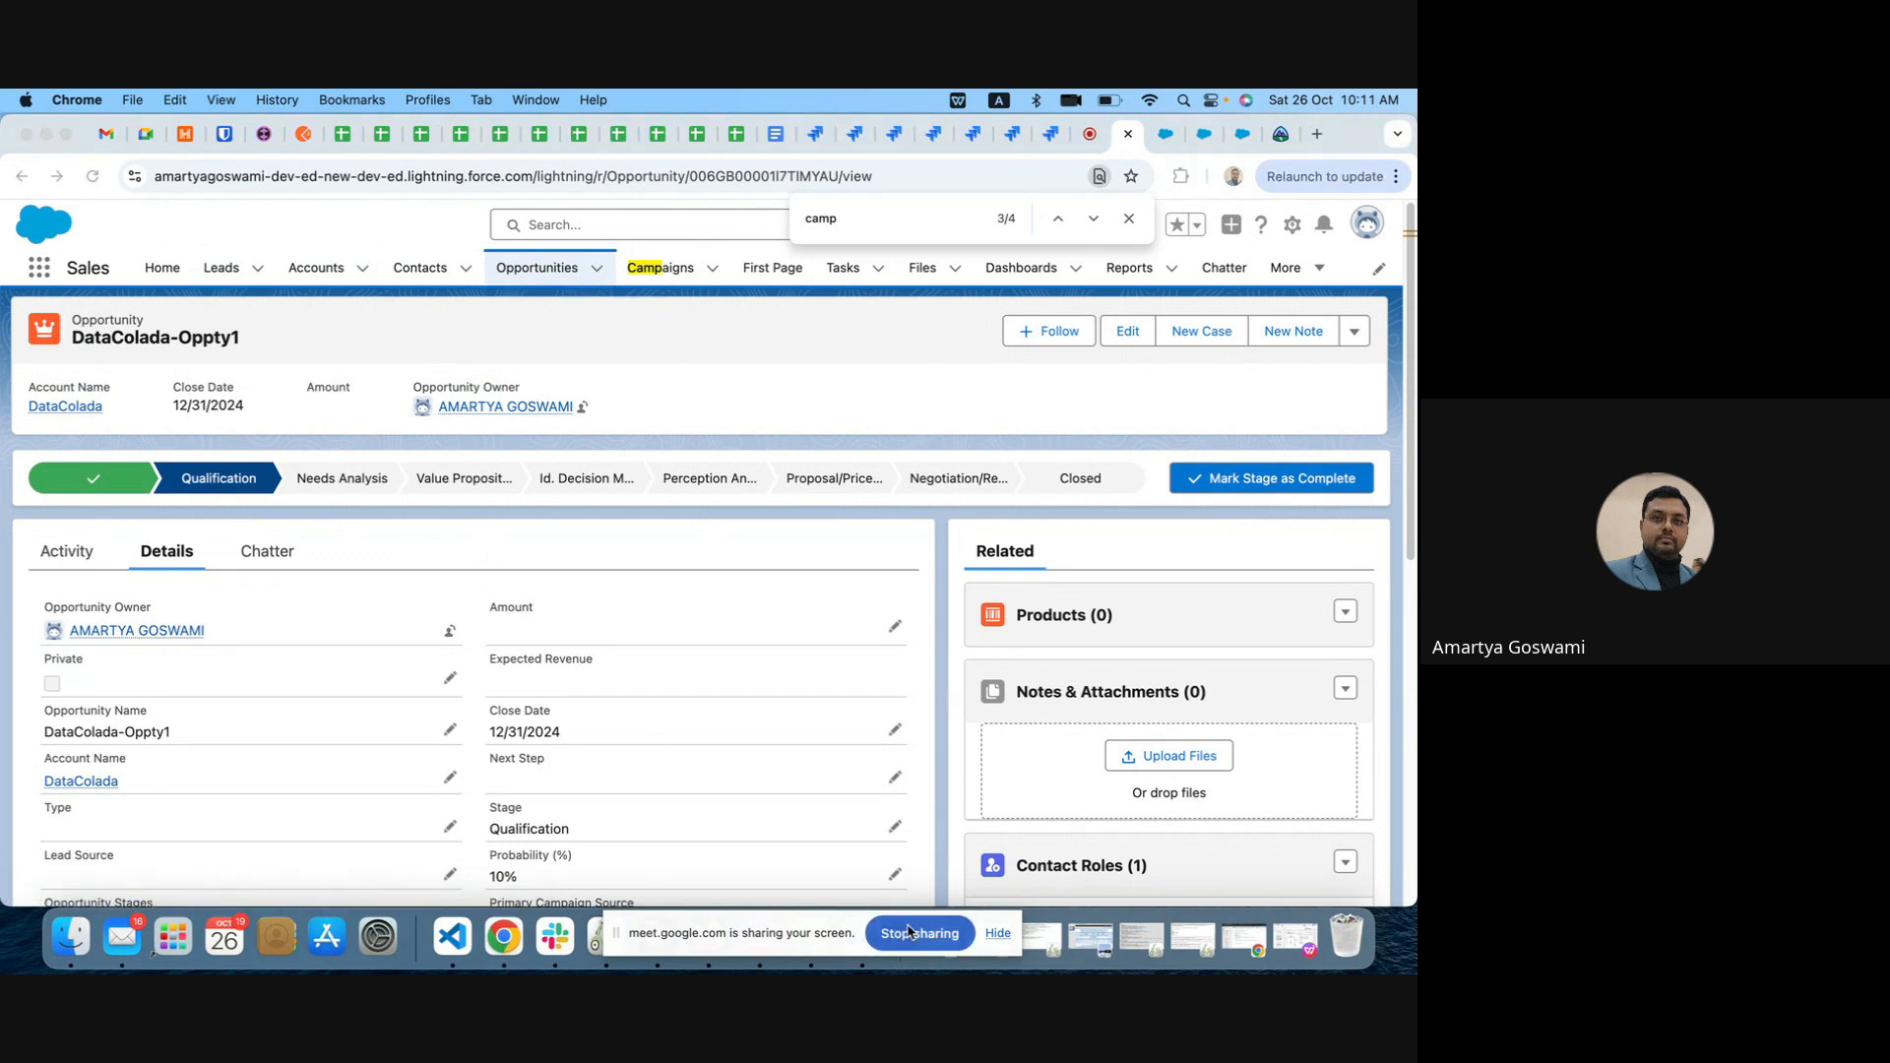